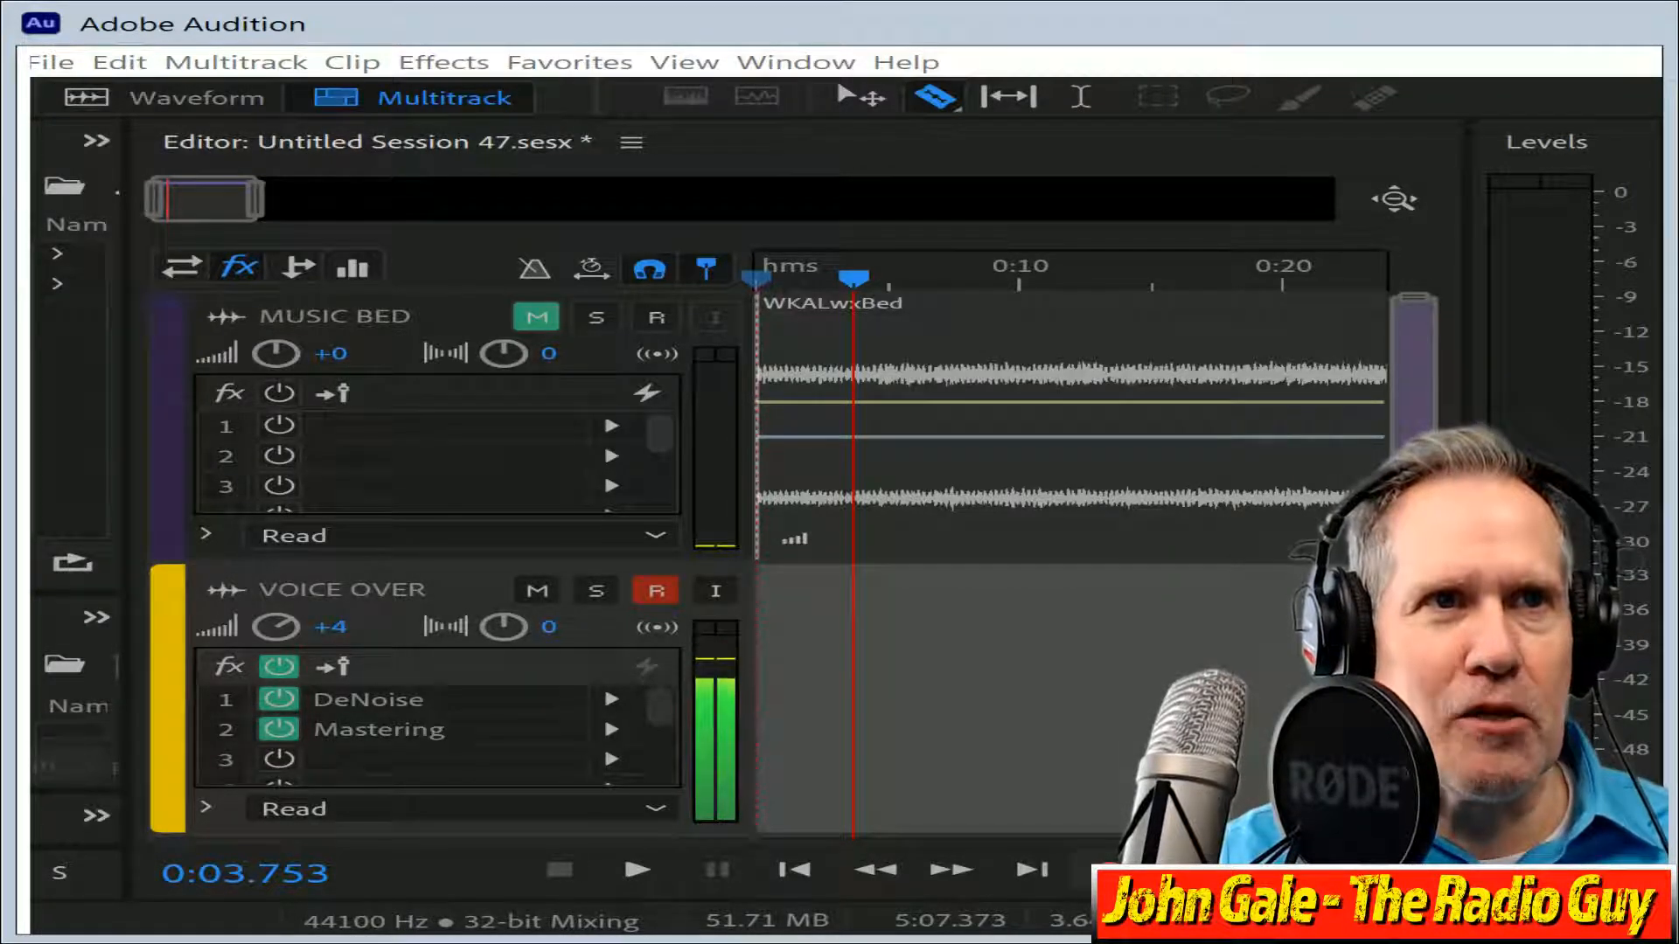
Start recording on the VOICE OVER track and bring up the Detailed Forecast on the WKAL forecast page.
key("shift+space")
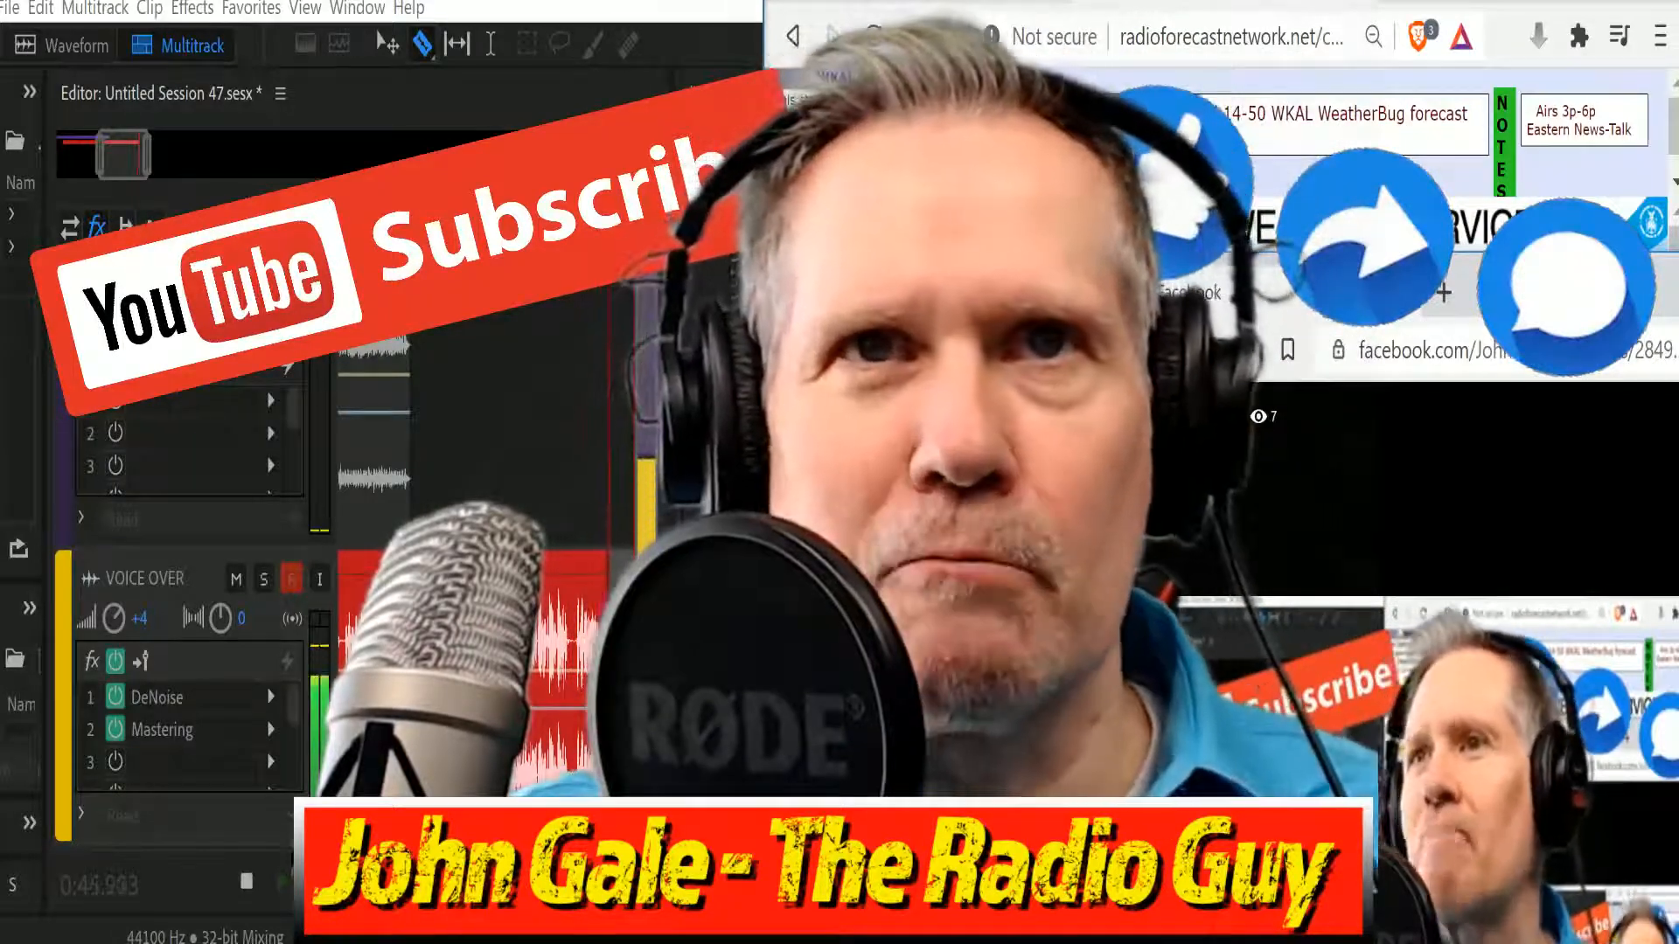
left_click(1431, 666)
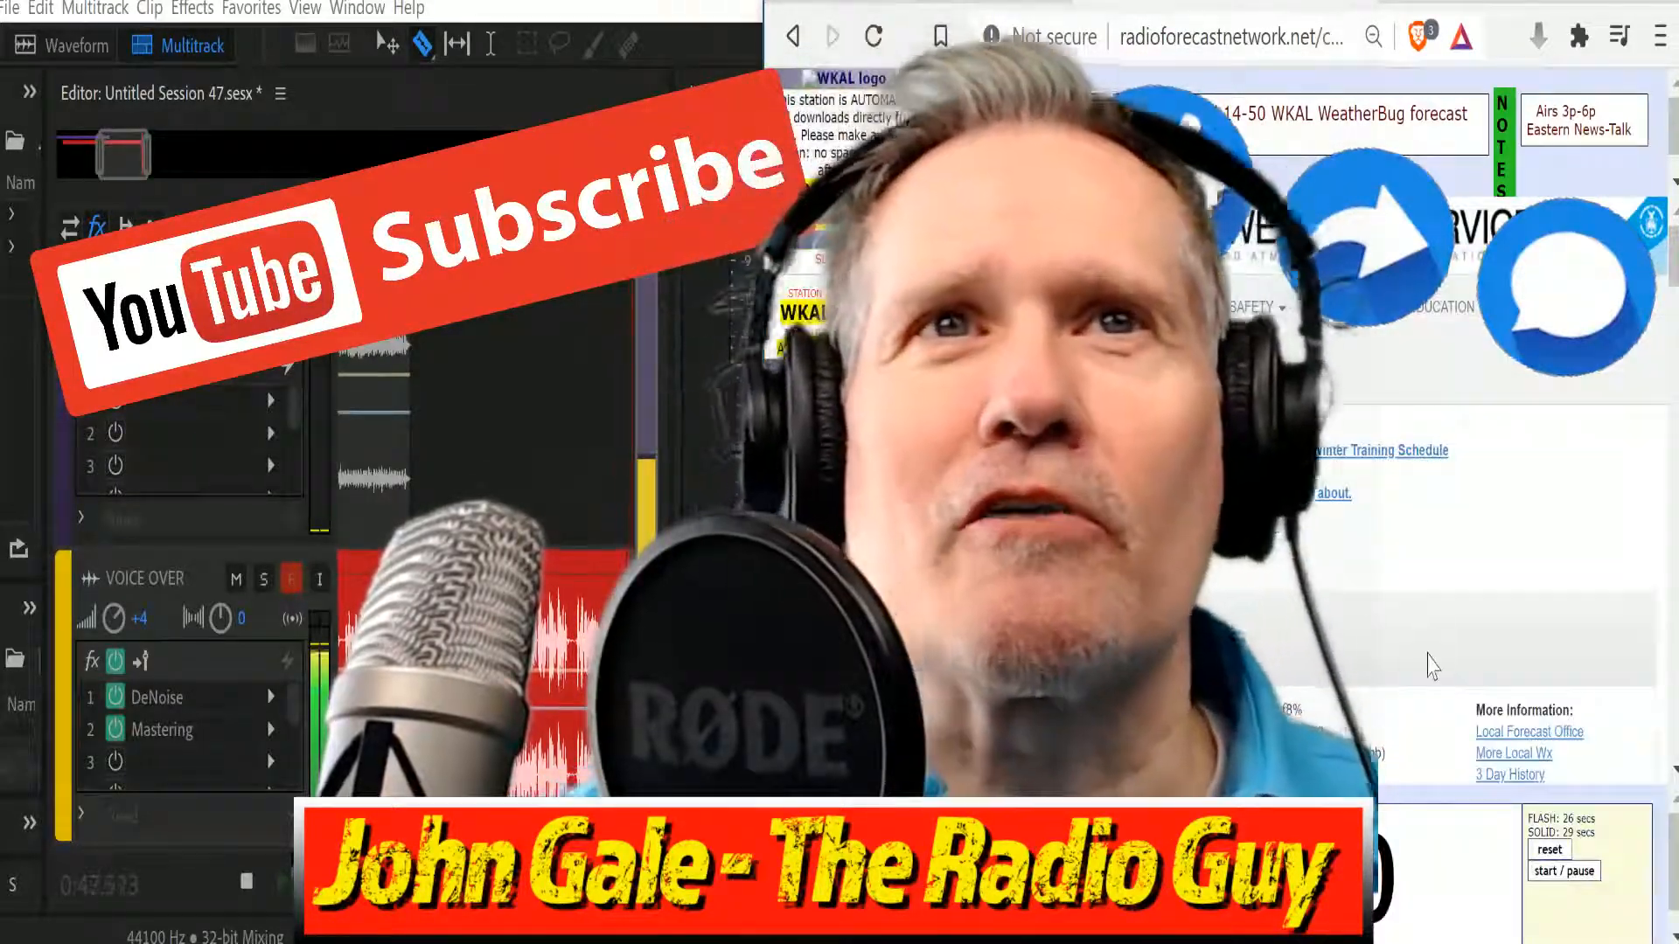
scroll(1379, 691, "down", 2)
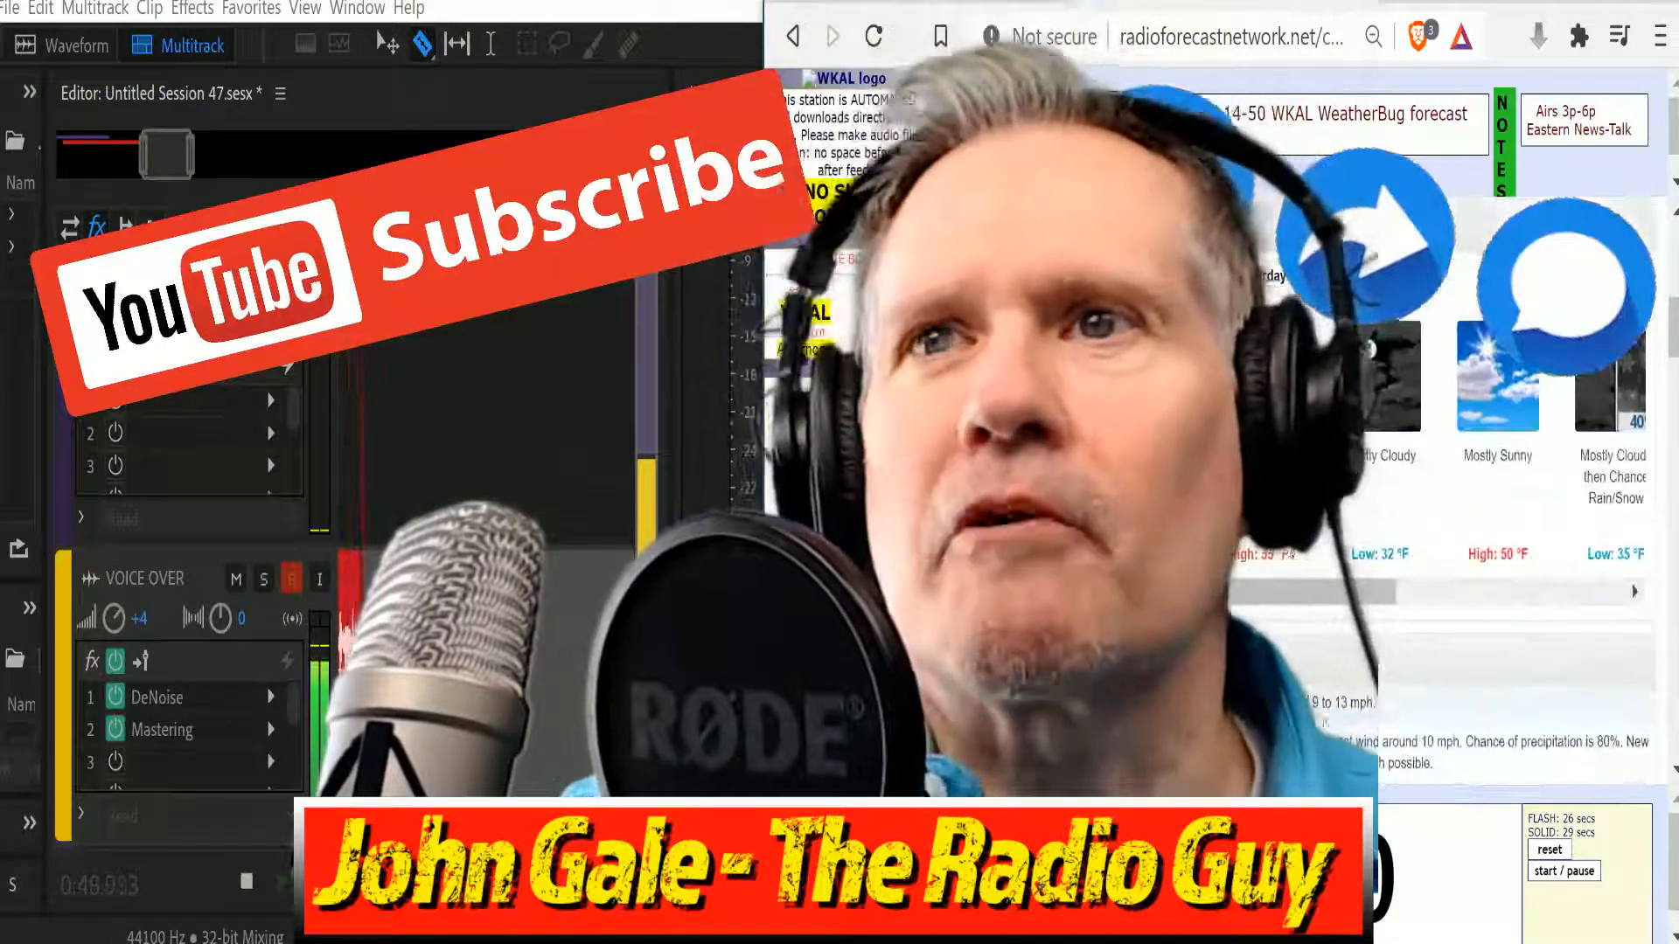
scroll(1487, 569, "down", 1)
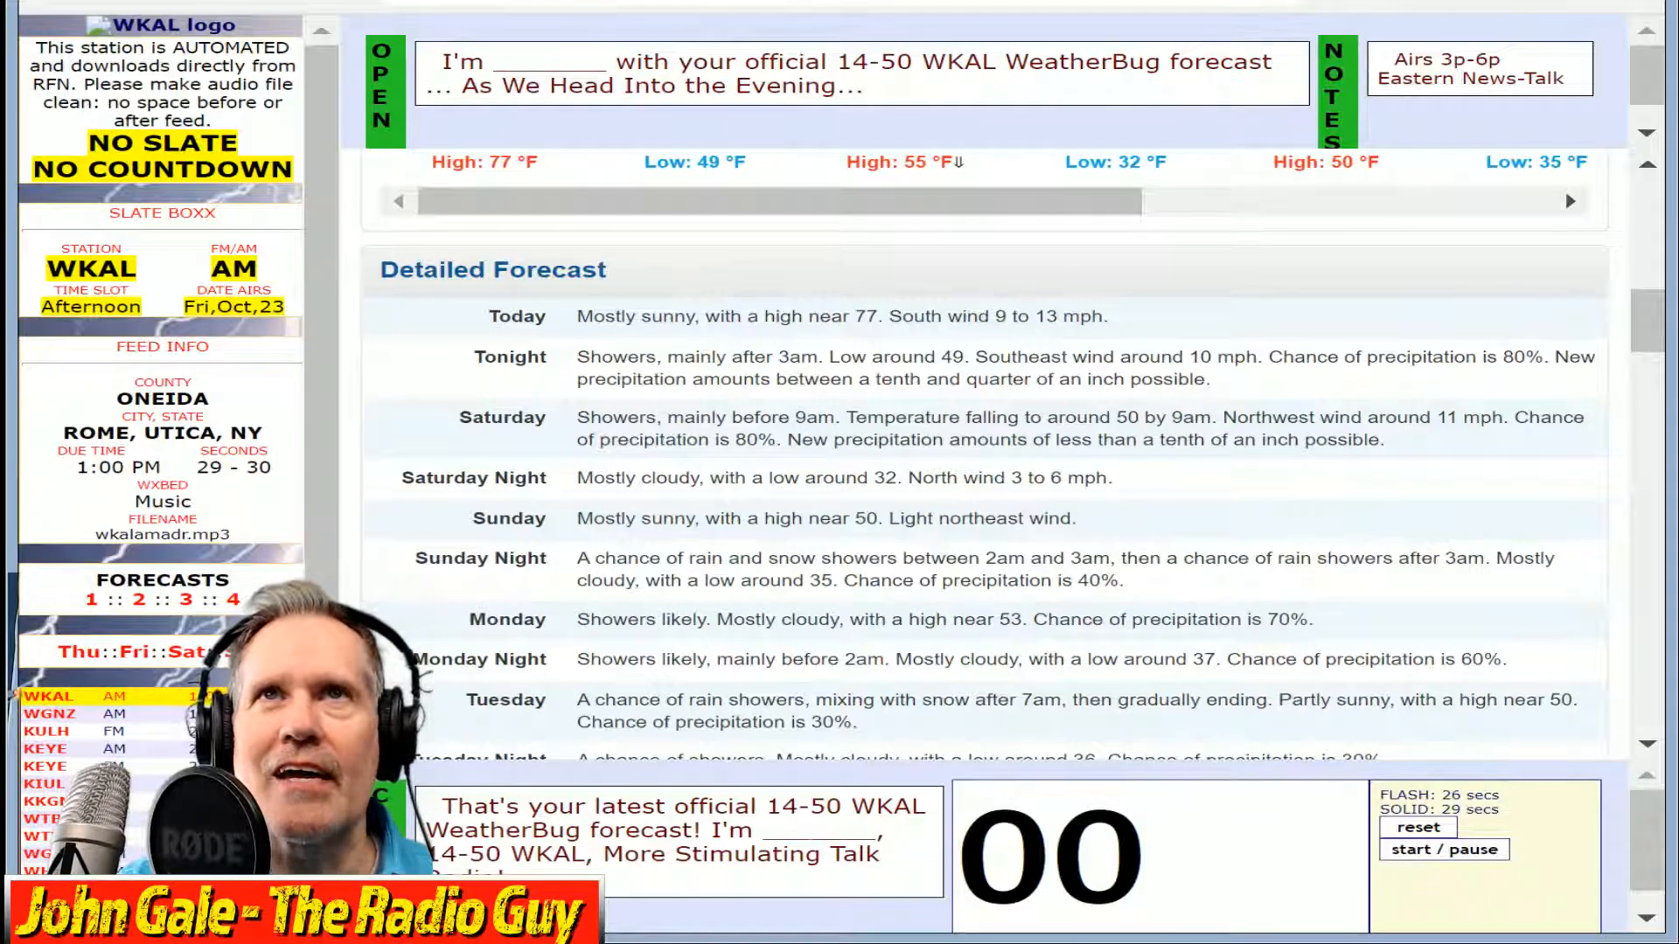
Highlight the WKAL opening script, the forecast rows from Tonight to Sunday, and the closing script for the read.
left_click_drag(443, 61, 863, 85)
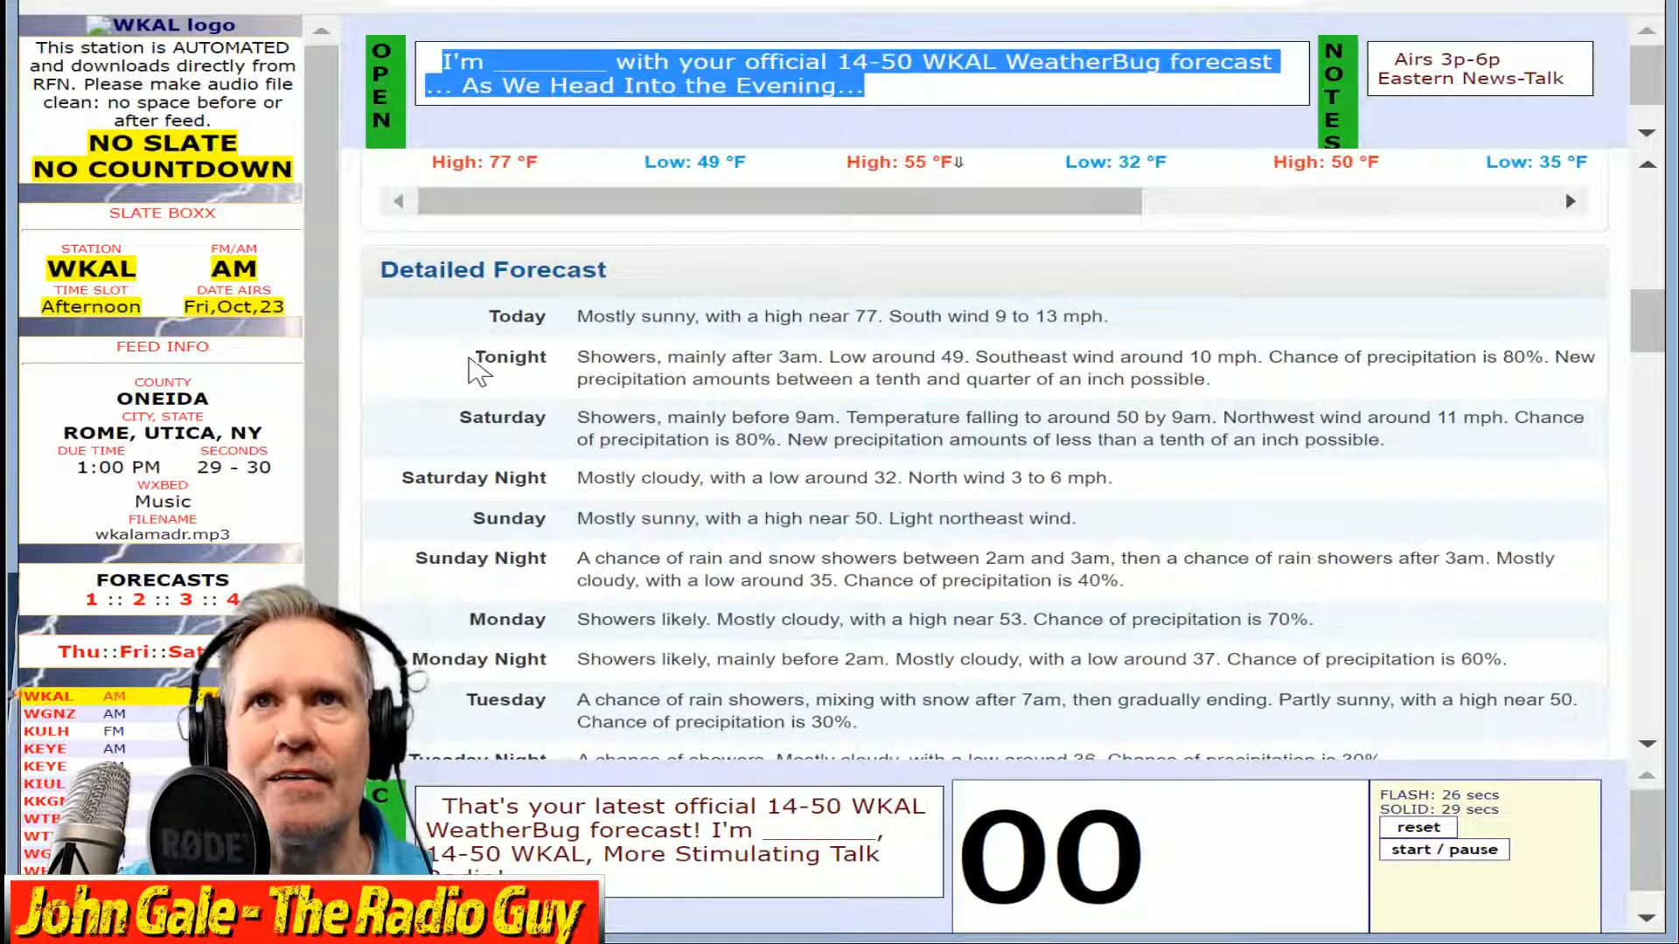
left_click_drag(475, 357, 686, 519)
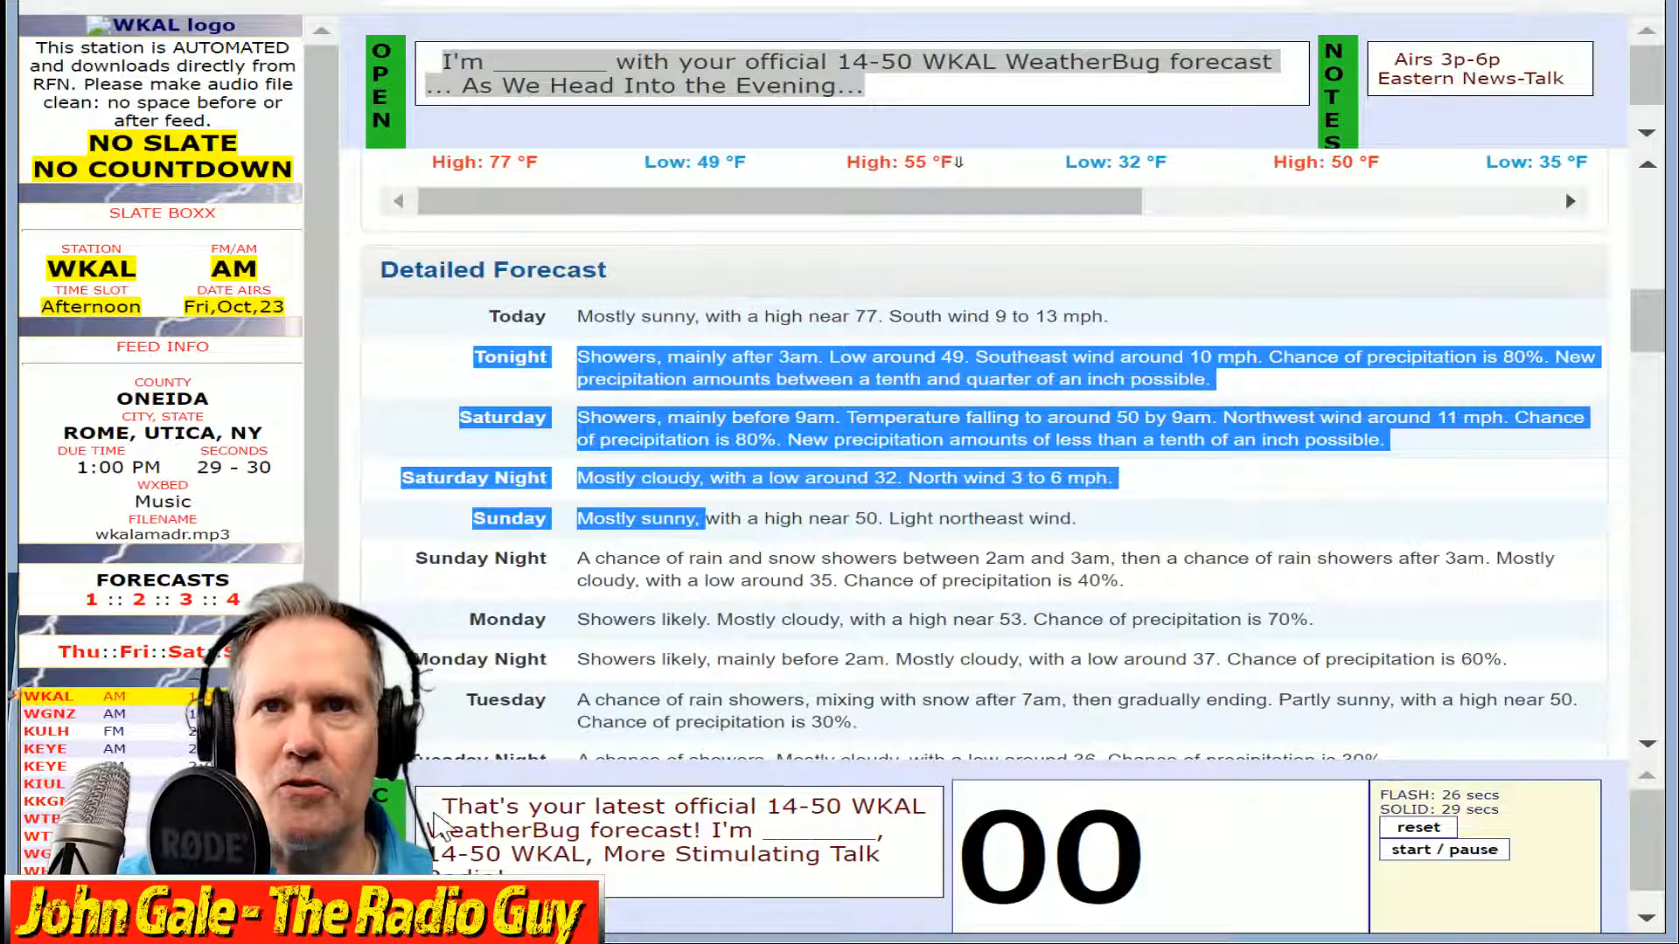
left_click_drag(436, 807, 654, 890)
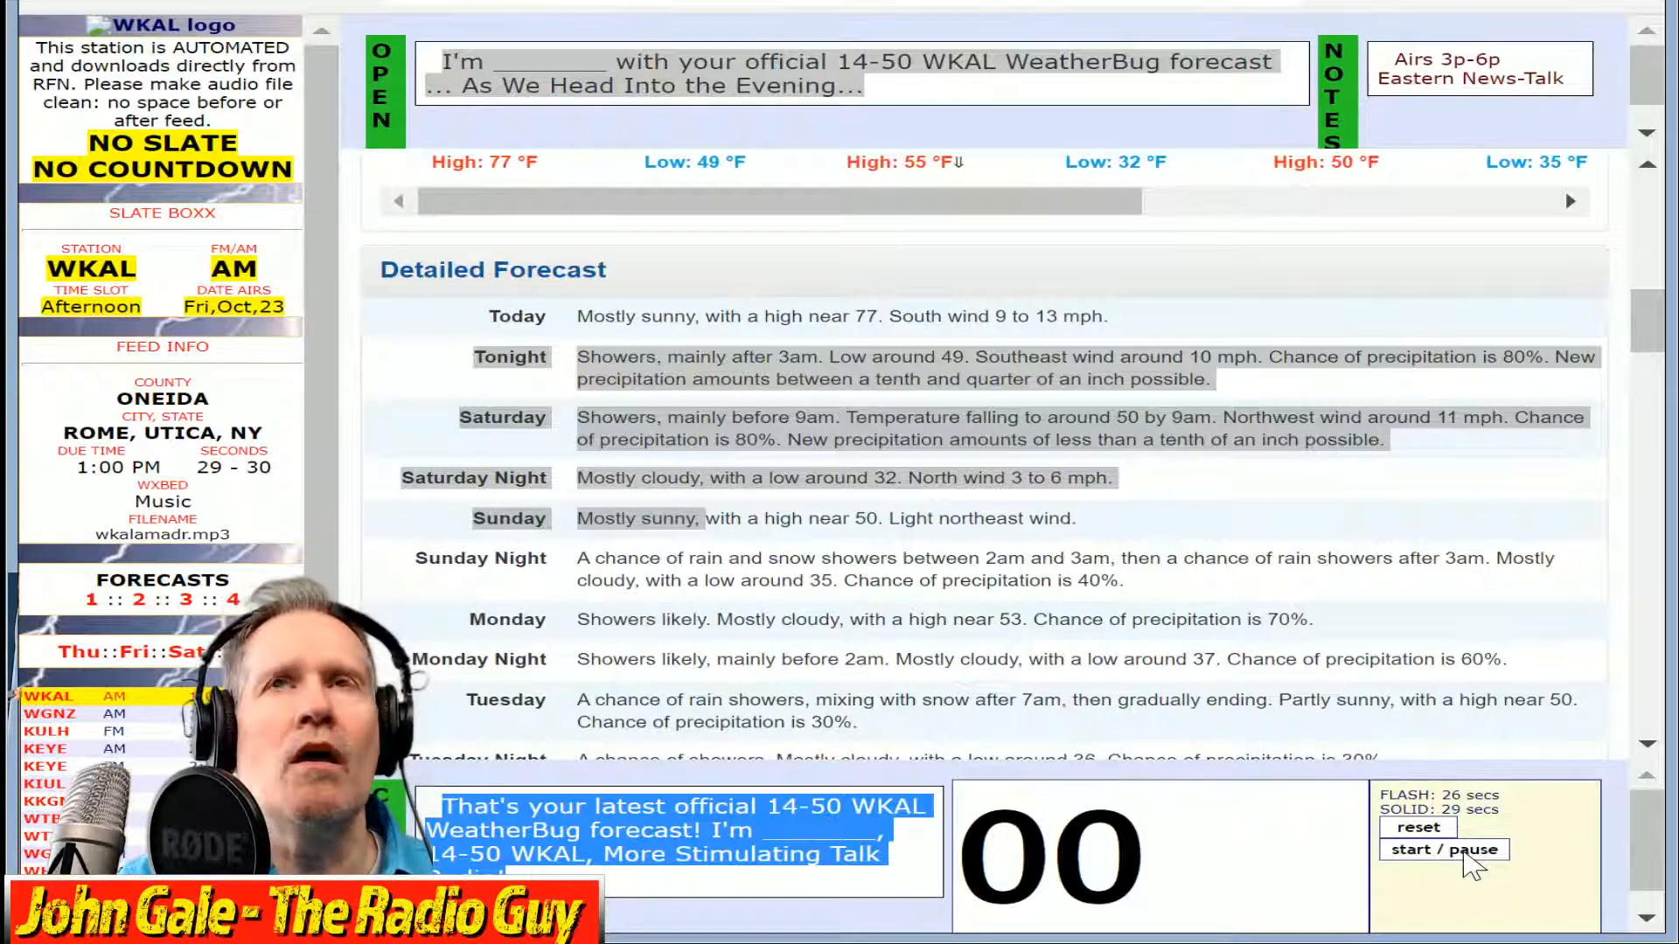
Time the forecast read with the page's stopwatch, resetting and restarting it for each new take.
left_click(1465, 853)
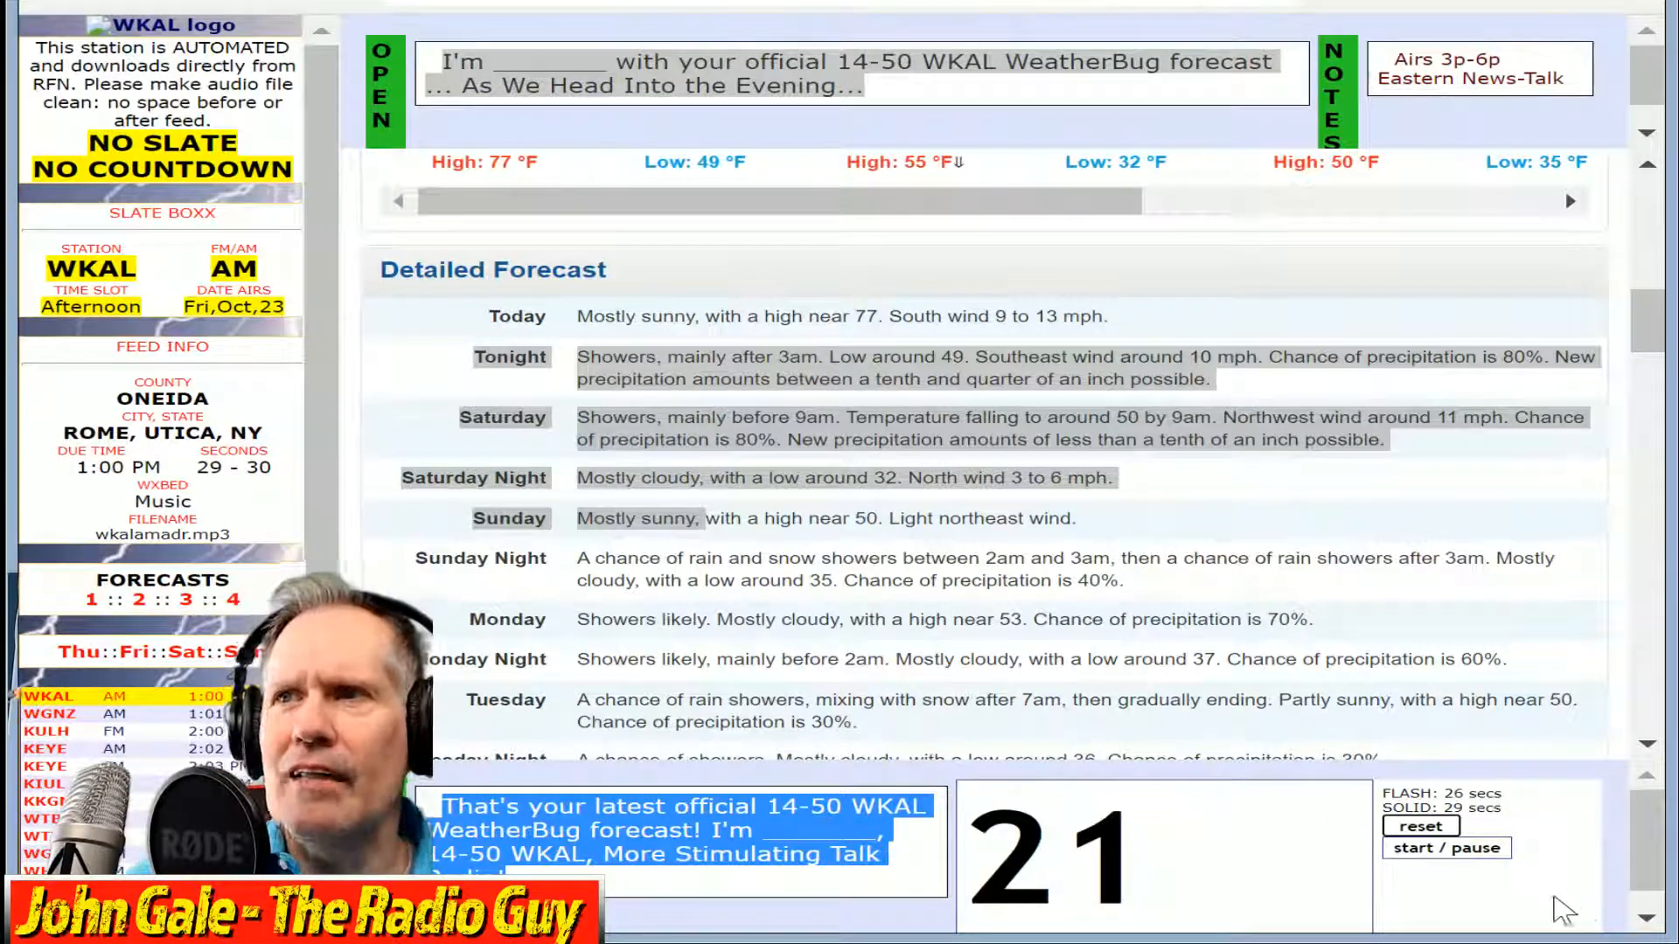
left_click(1443, 850)
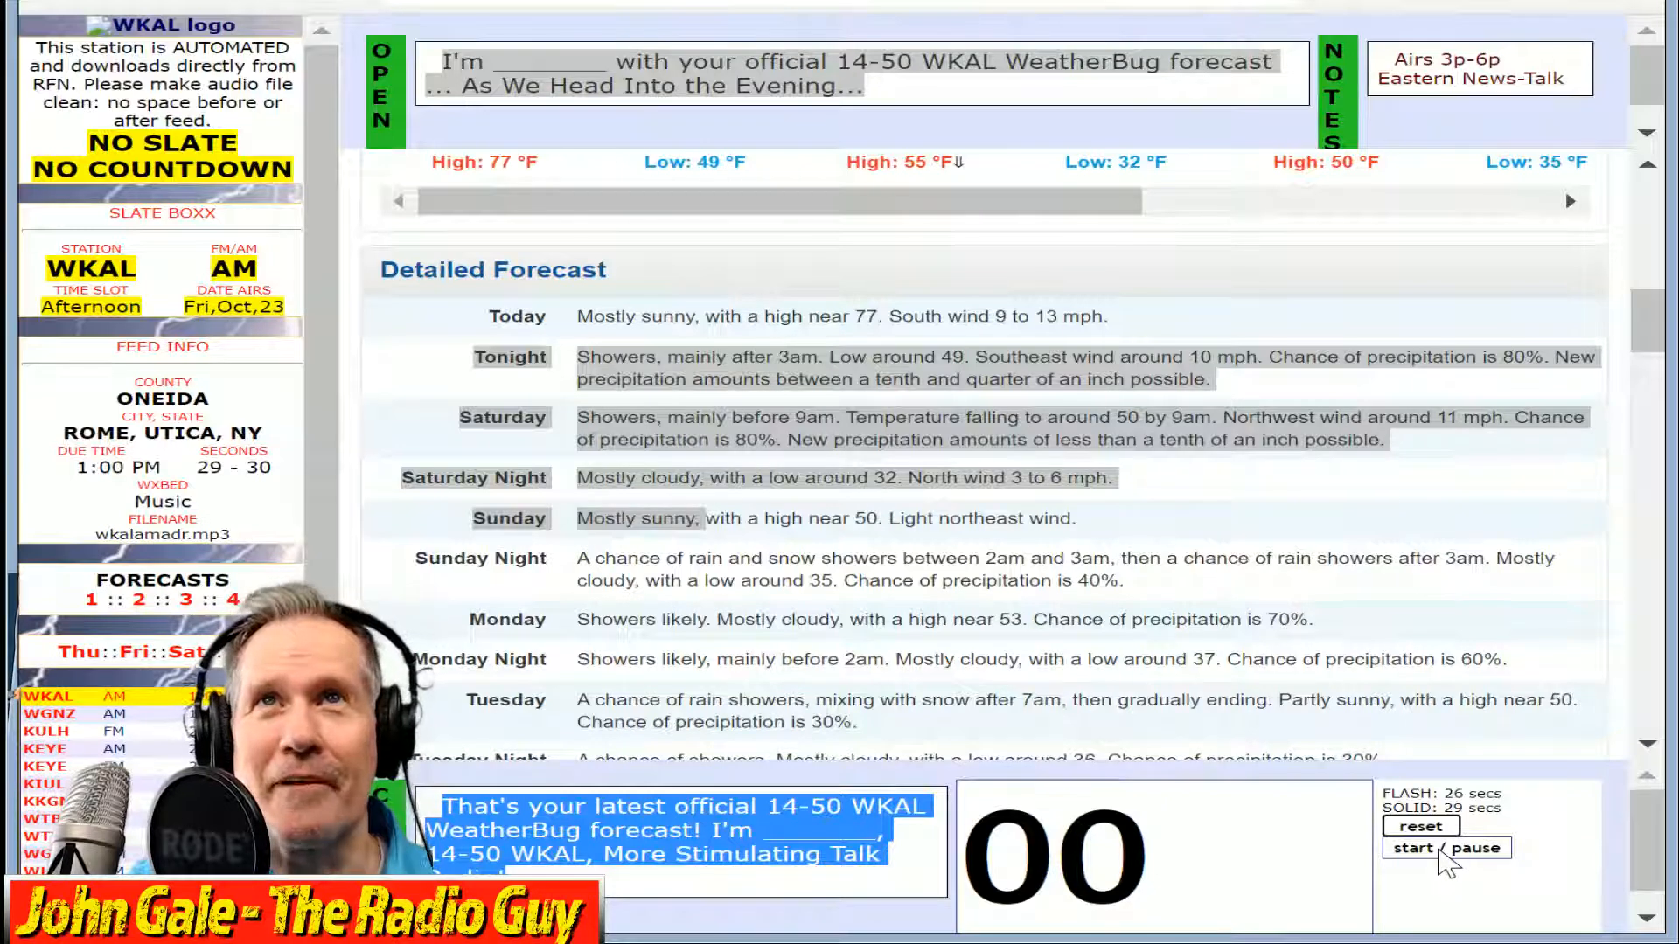
left_click(1441, 850)
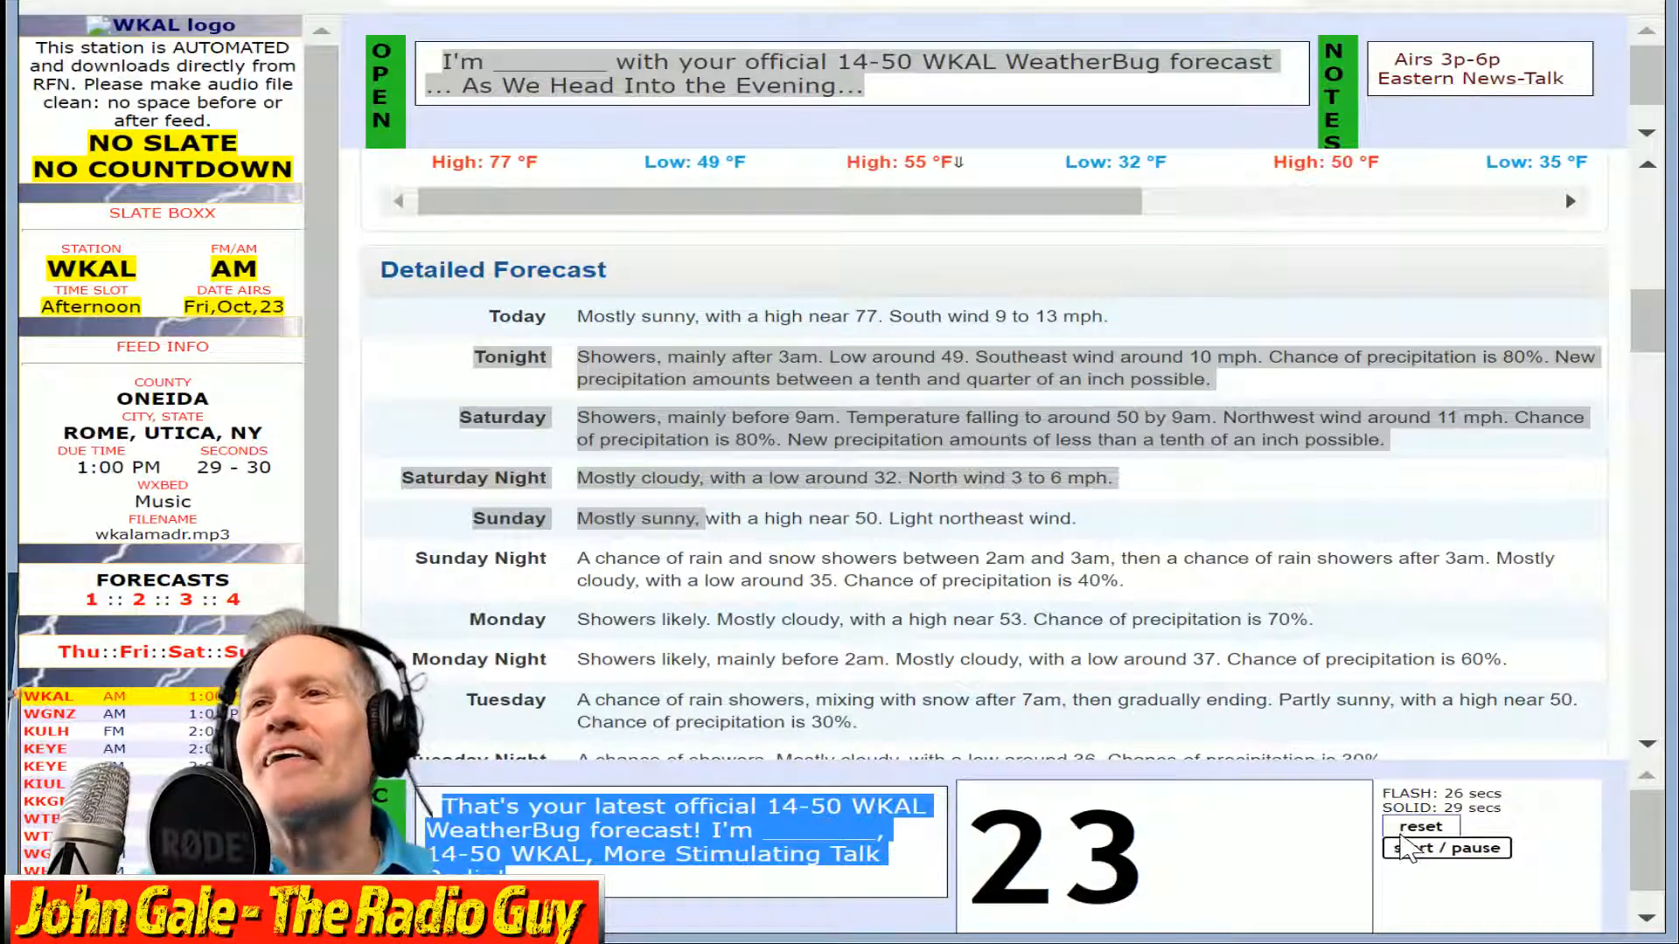
left_click(1420, 827)
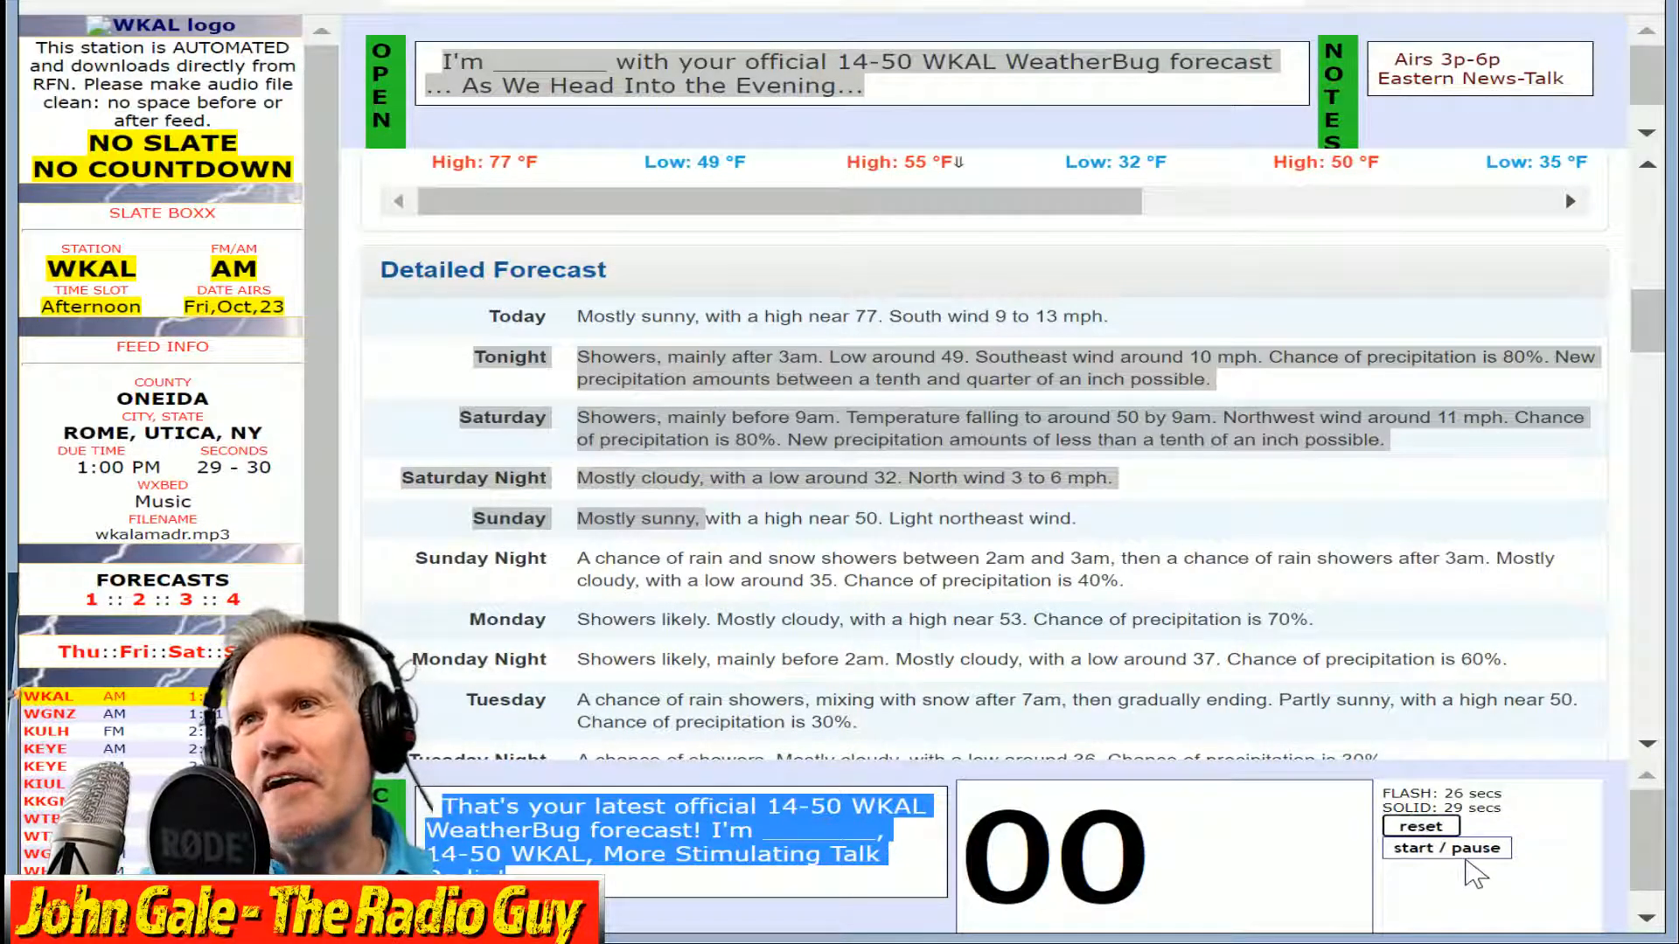
left_click(1492, 855)
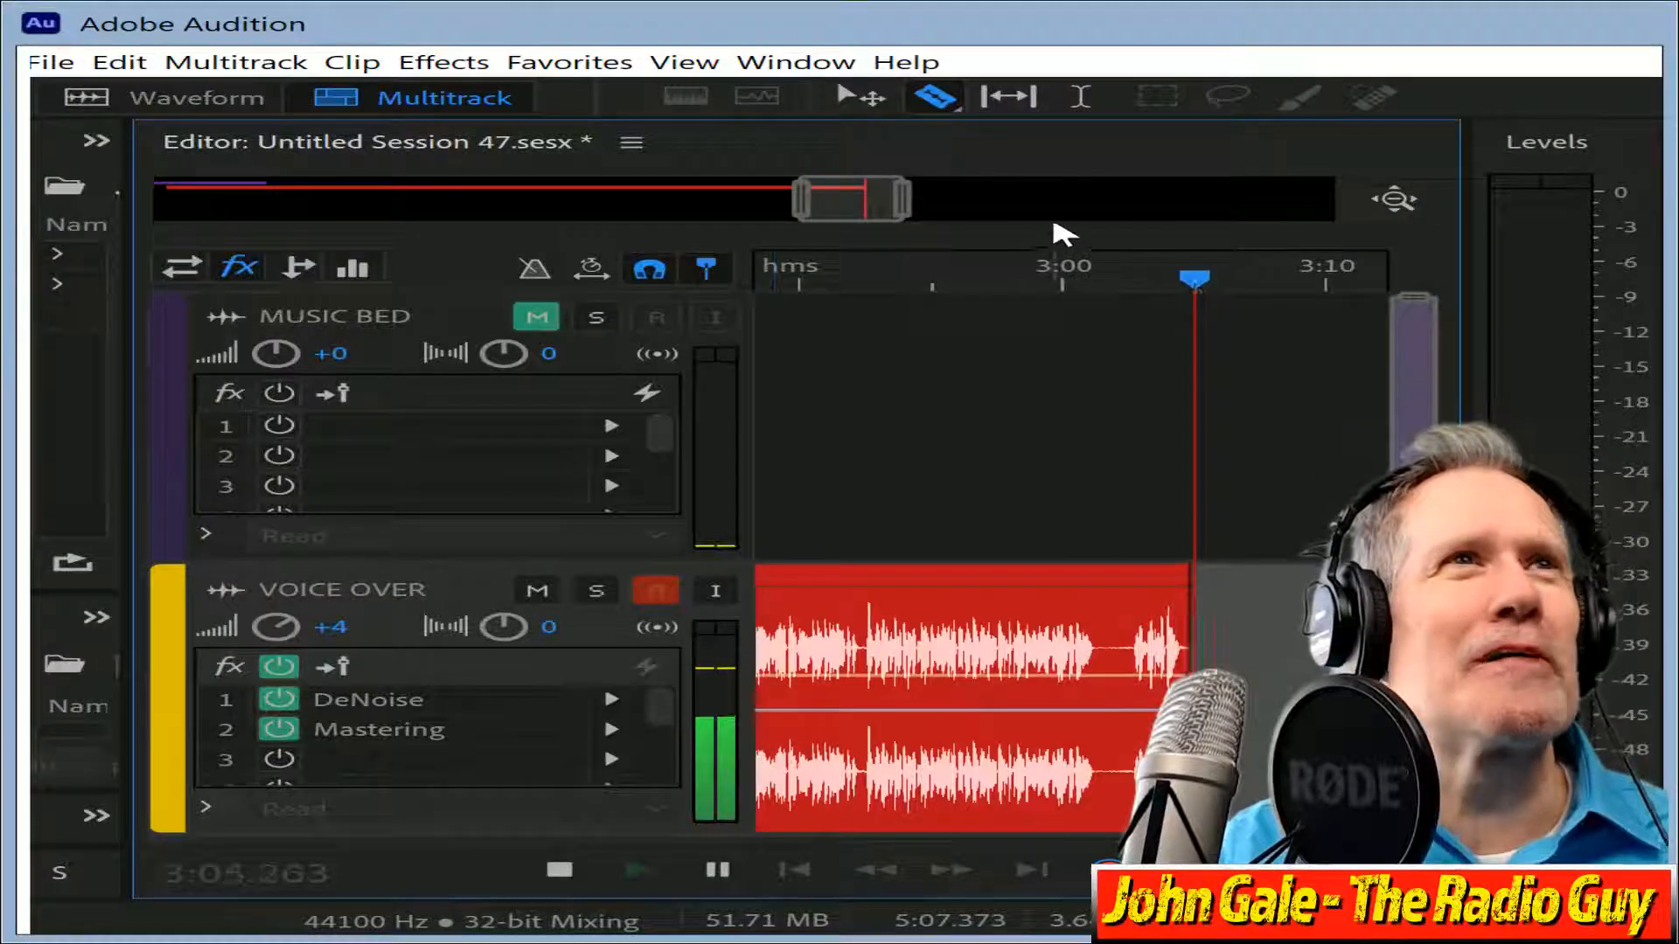
Stop the recording and split the voice-over clip at the start of the final take, at about 2:32.
left_click_drag(866, 199, 790, 200)
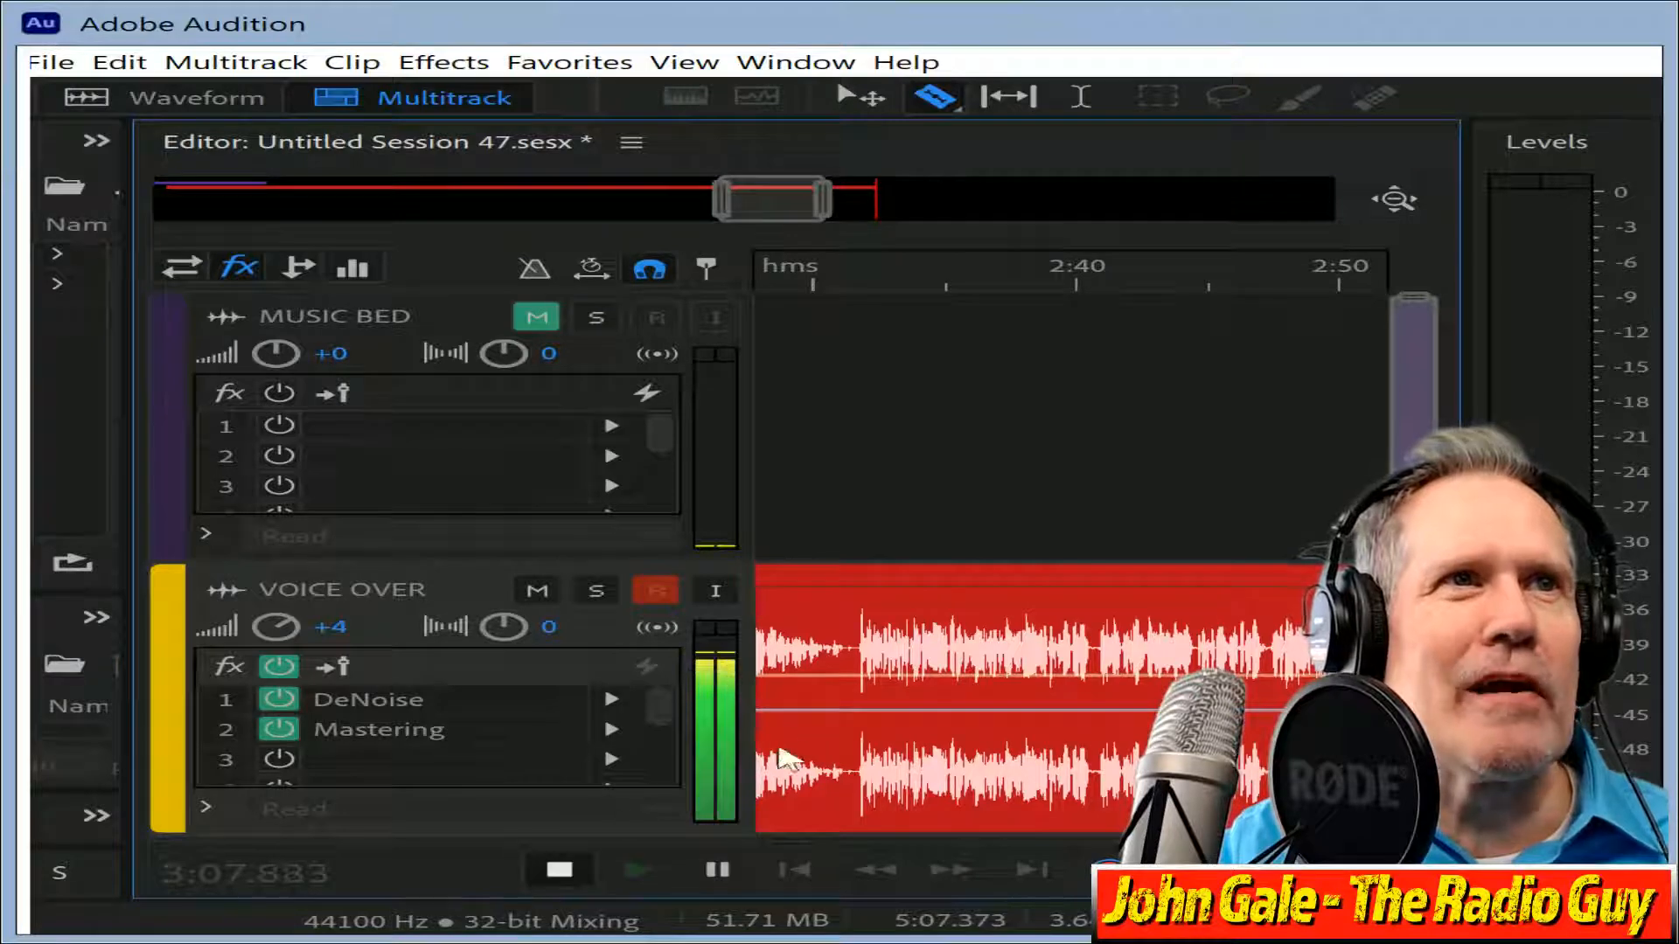
left_click(561, 869)
left_click(861, 642)
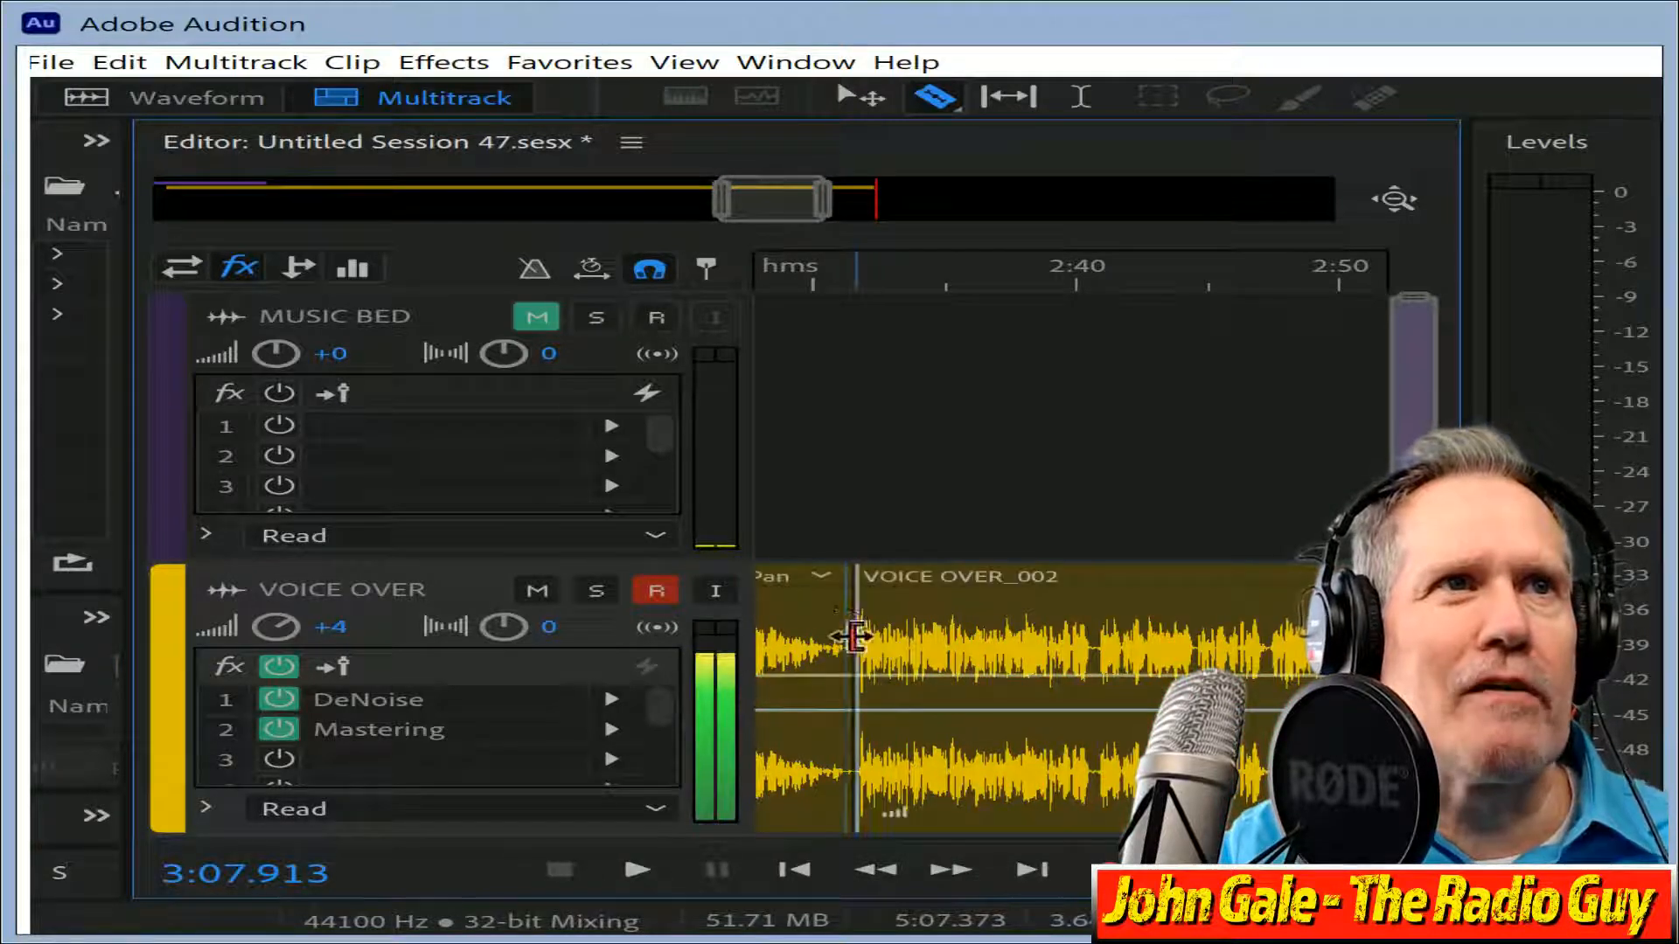
Delete the earlier takes and move the remaining voice-over clip to the start of the session.
left_click(798, 581)
key("Delete")
left_click_drag(1030, 588, 75, 674)
Split the voice-over clip where the music bed ends and delete the leftover audio after it.
left_click_drag(201, 199, 264, 200)
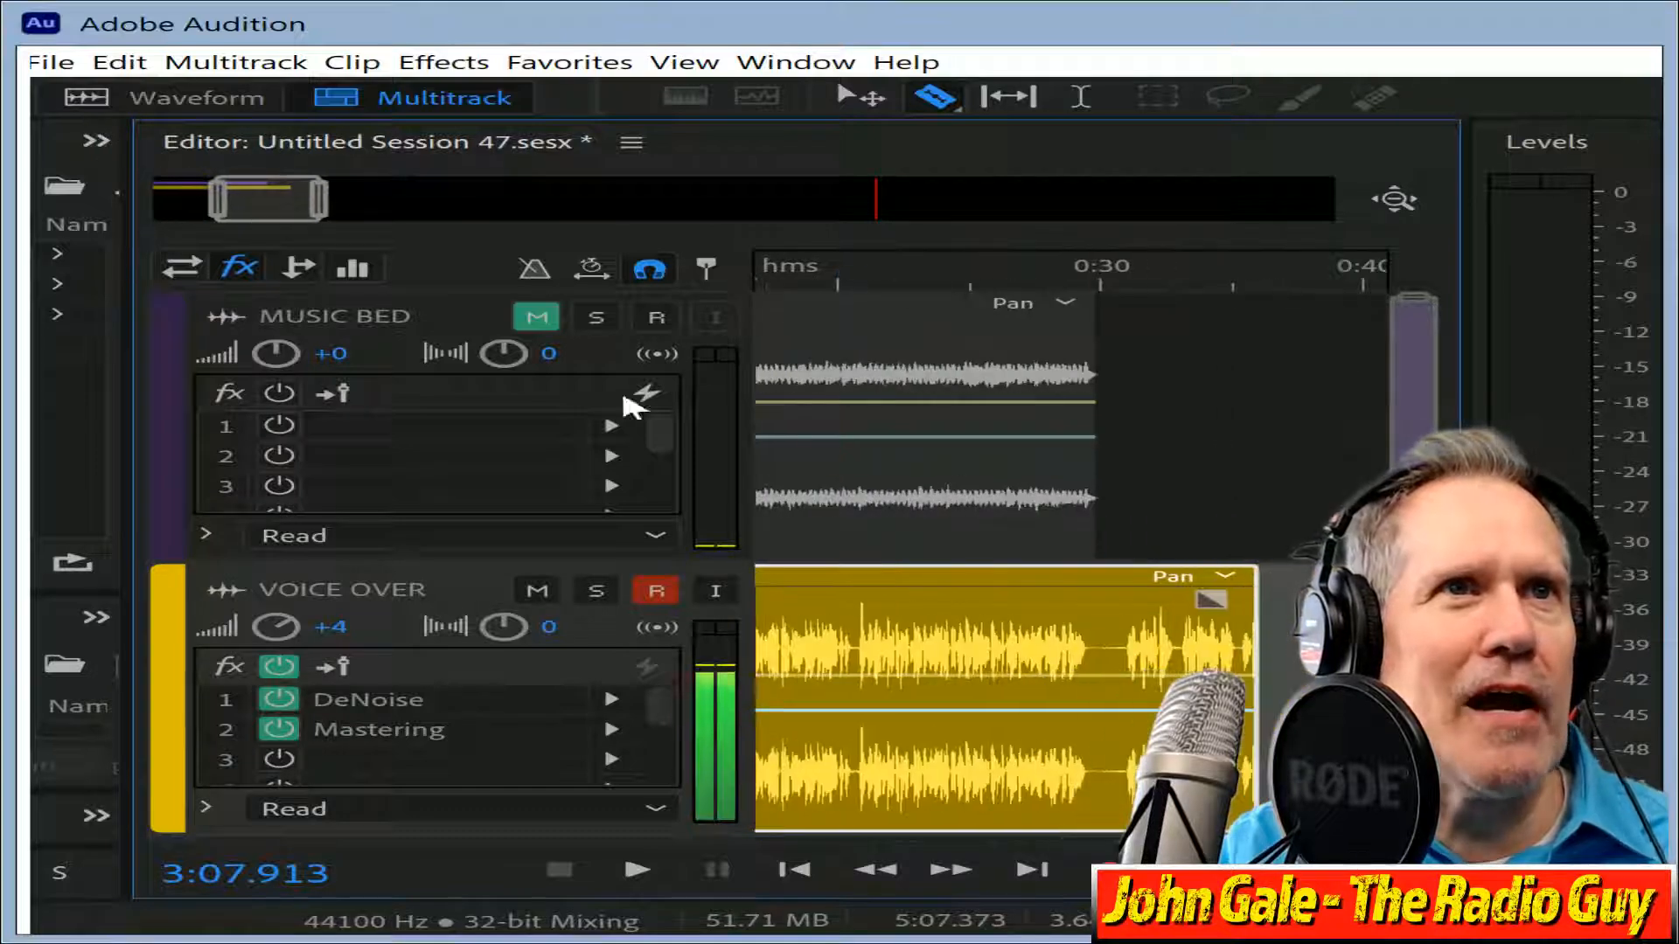
left_click(1093, 648)
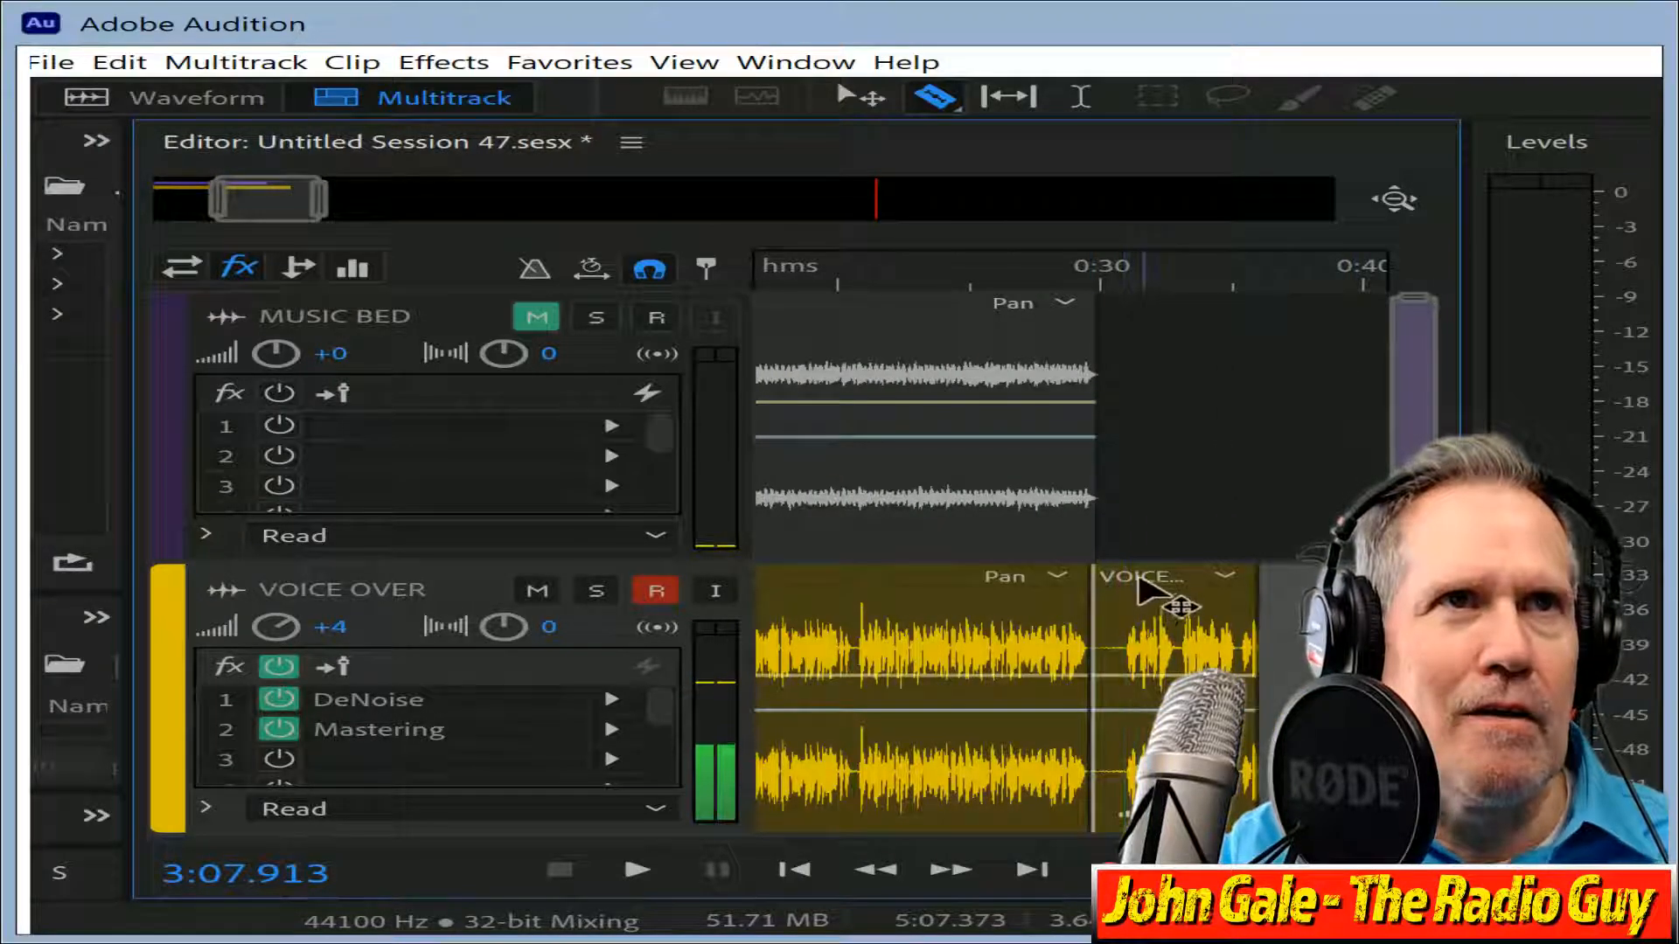
left_click(1155, 587)
key("Delete")
Unmute the MUSIC BED track and mix down the entire session to a new file.
left_click_drag(270, 197, 30, 270)
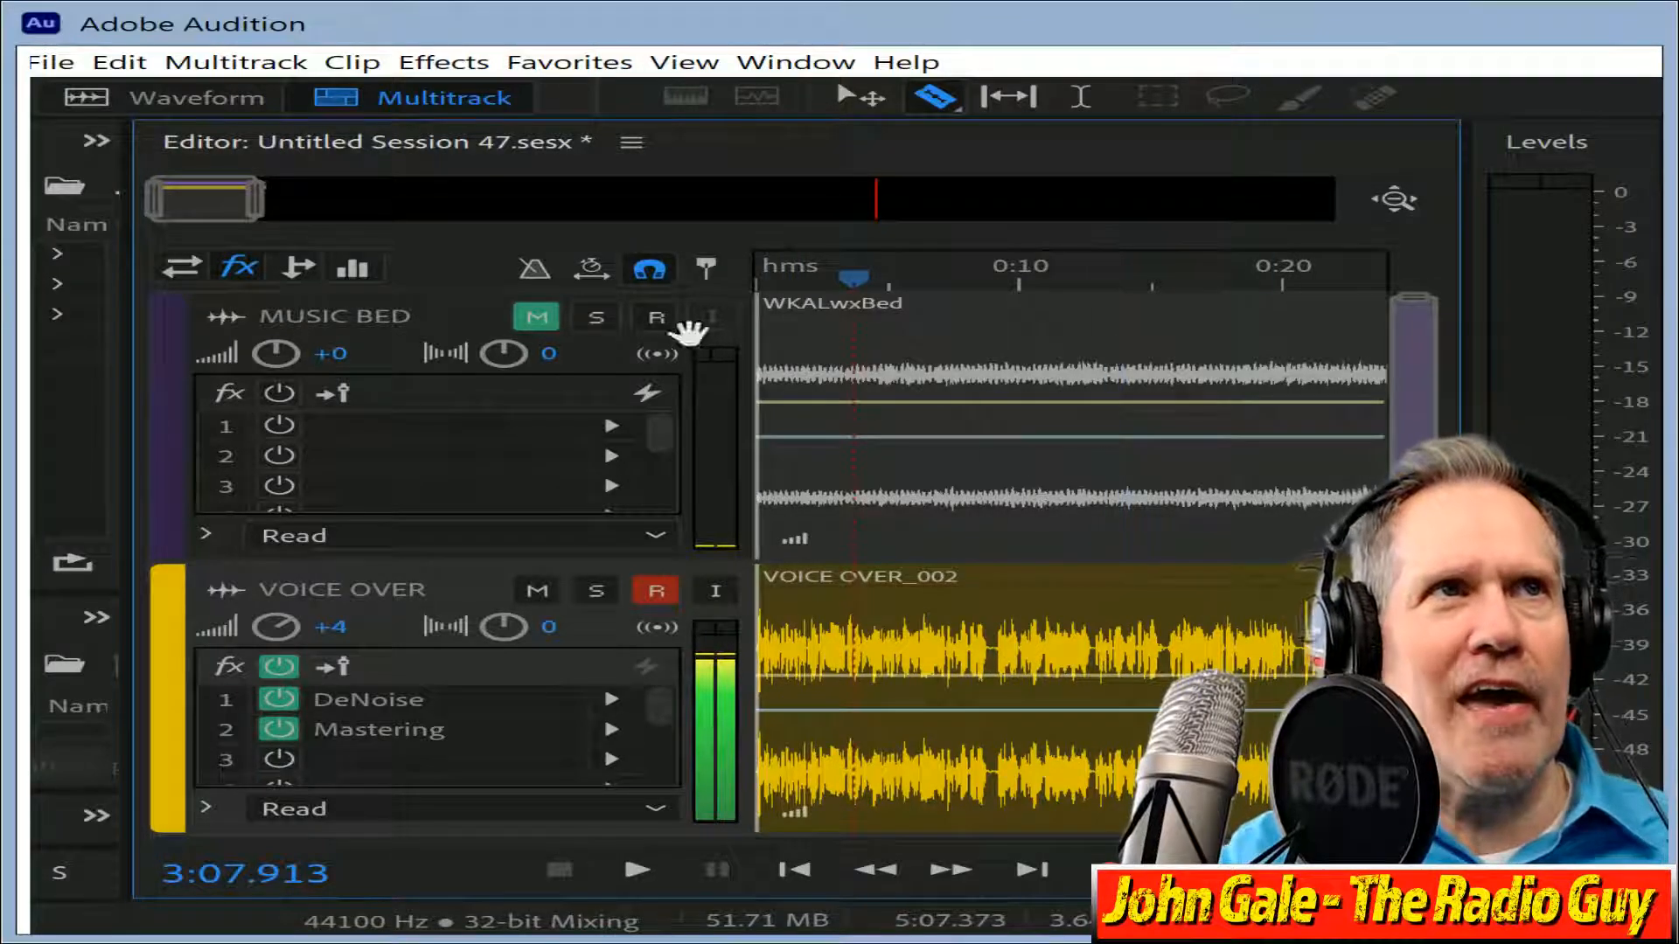
left_click(537, 318)
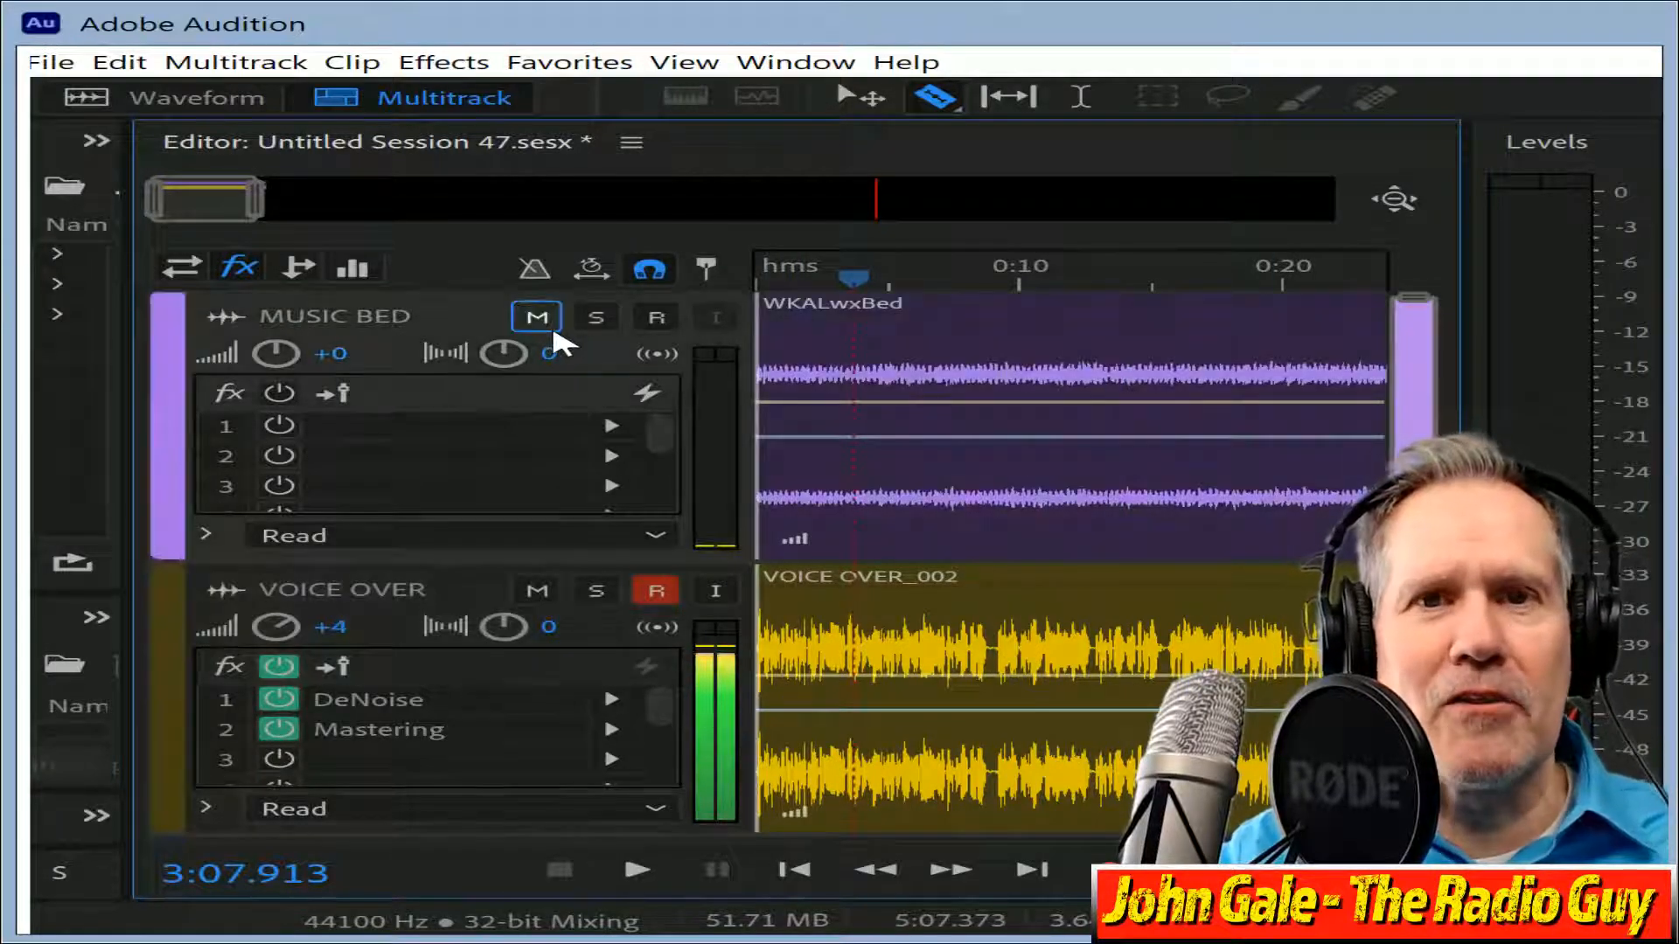
key("alt+shift+m")
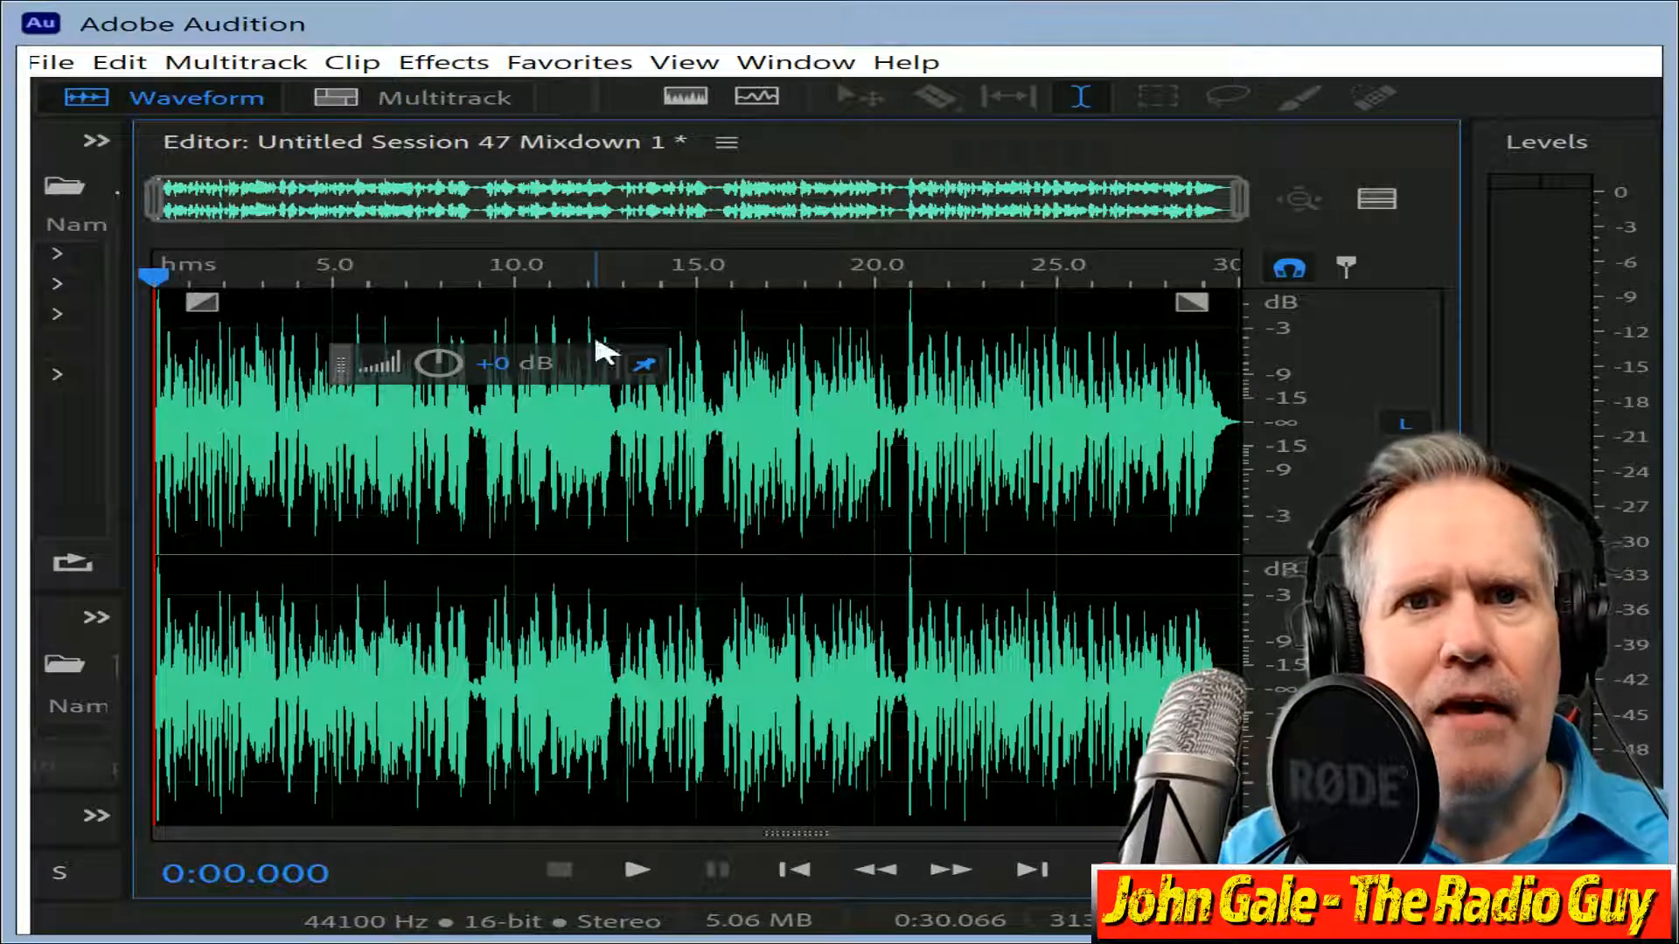
Play back the entire mixdown and examine the end of its waveform to check the total length.
key("ctrl+a")
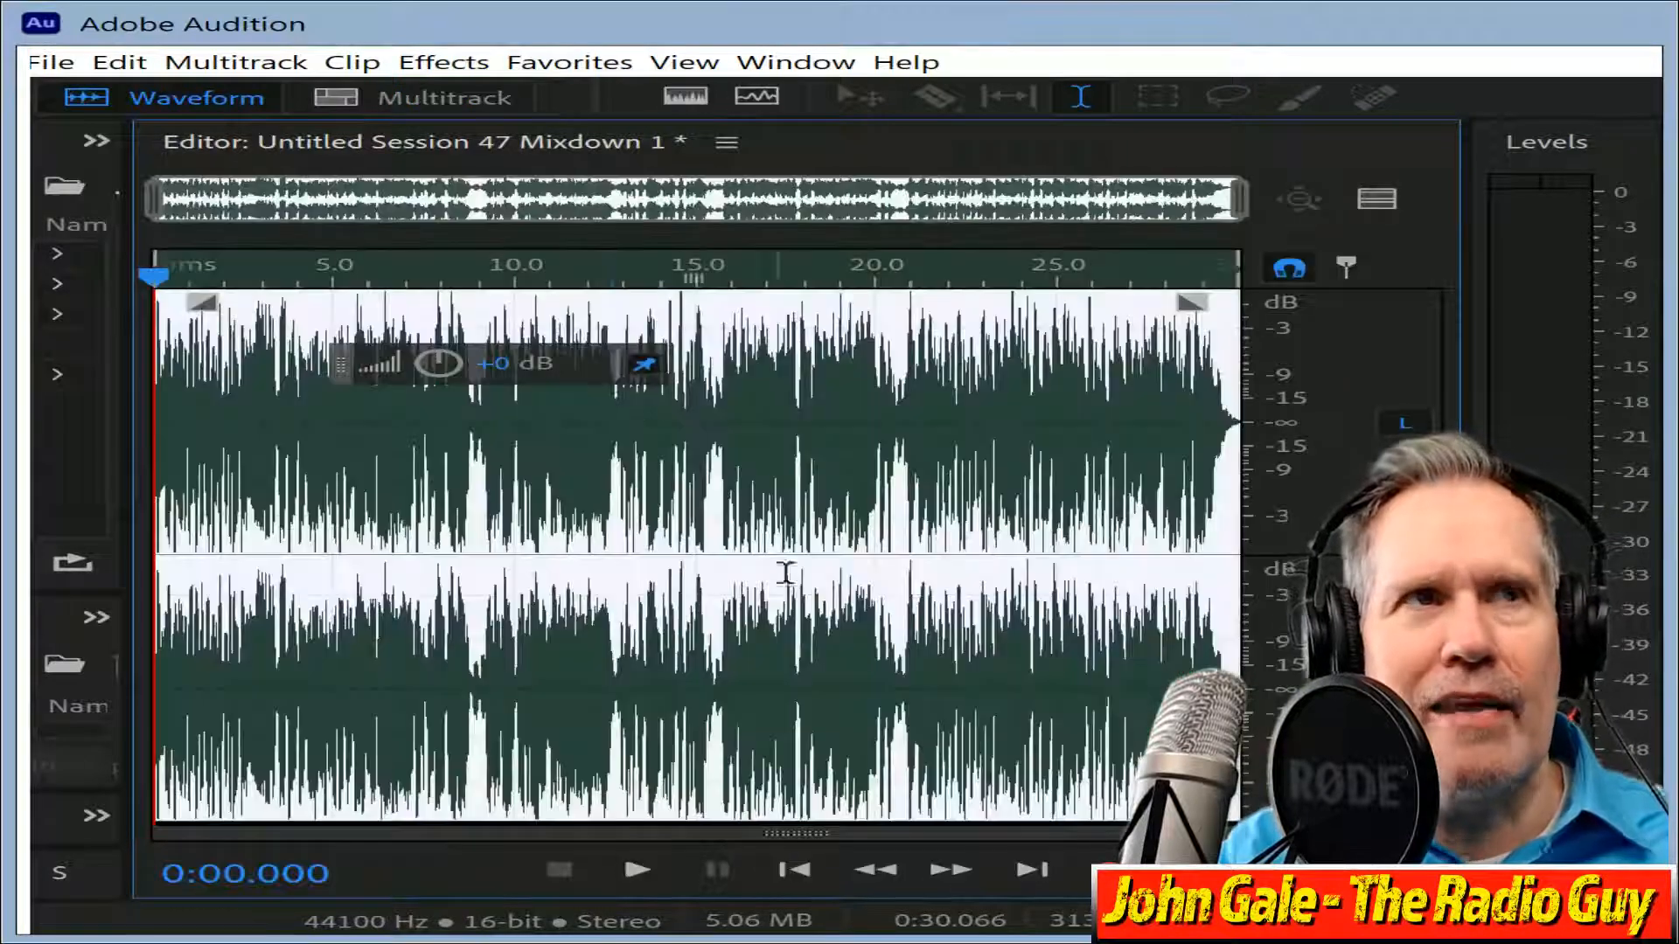
left_click(637, 869)
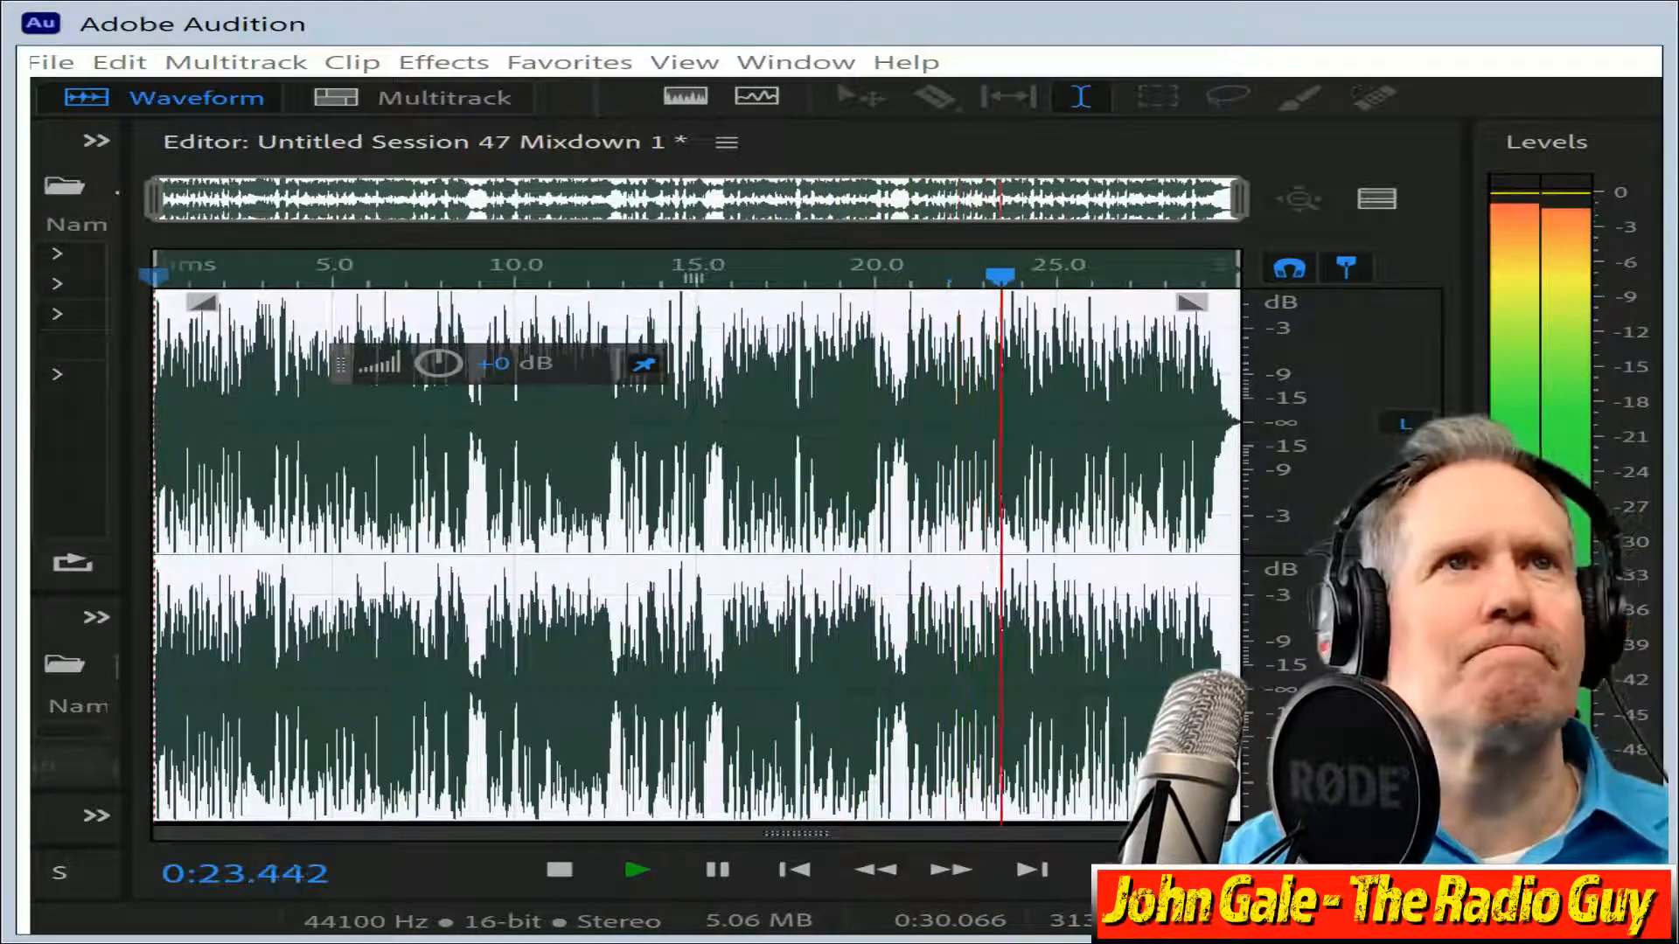
left_click(560, 871)
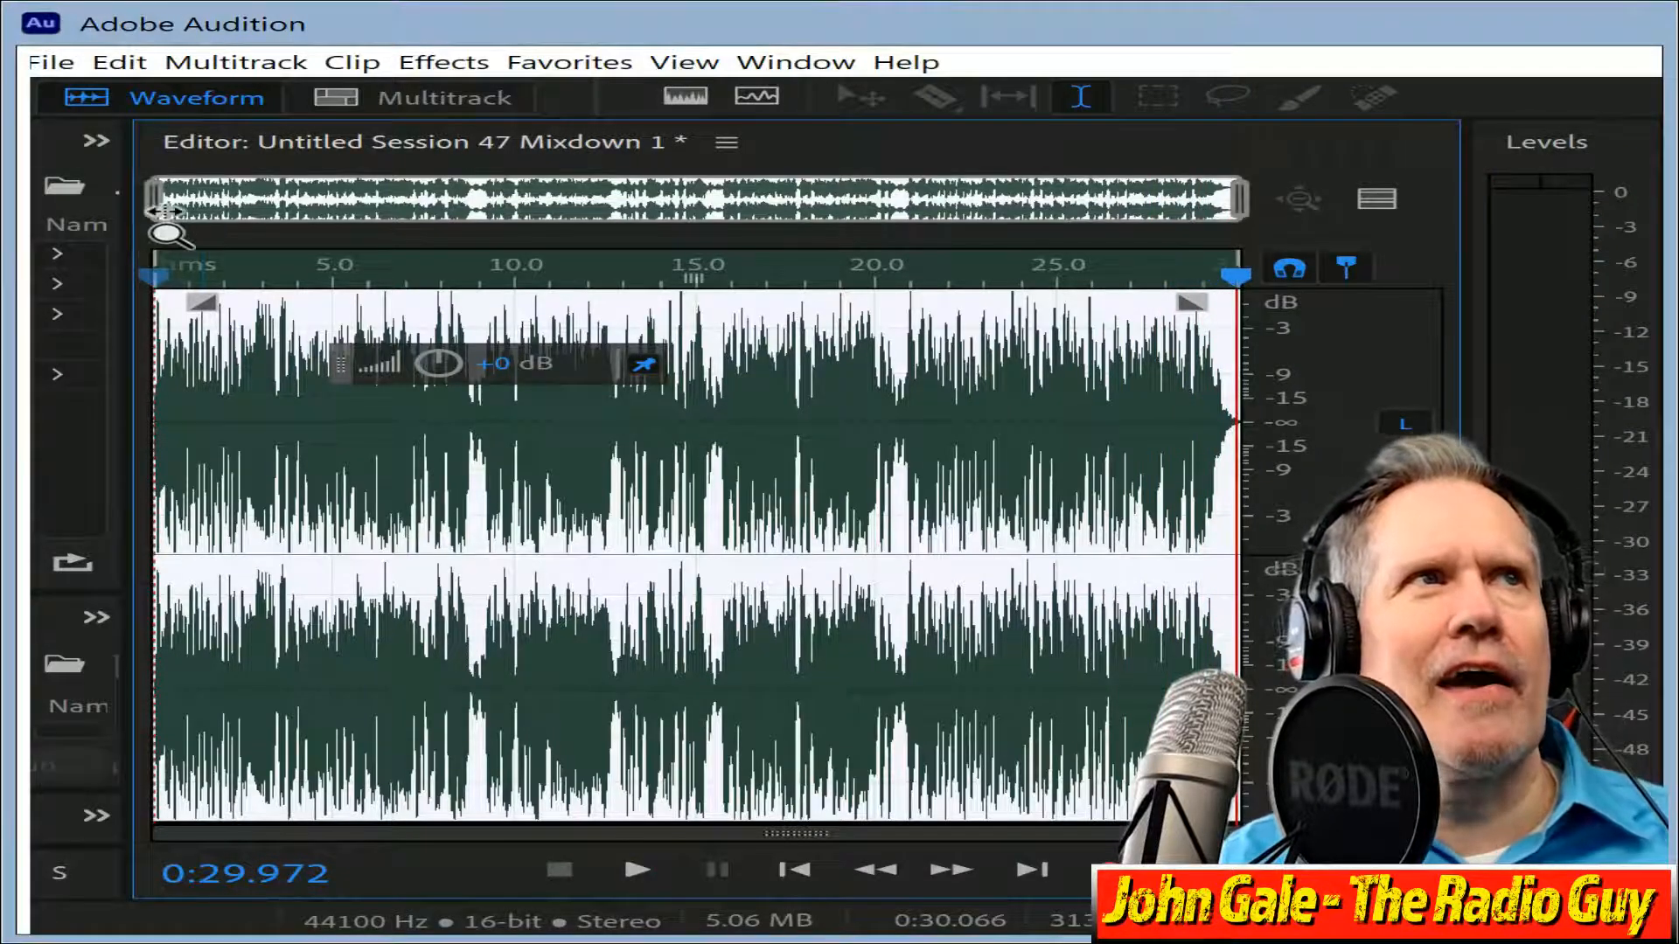
left_click_drag(168, 215, 1215, 203)
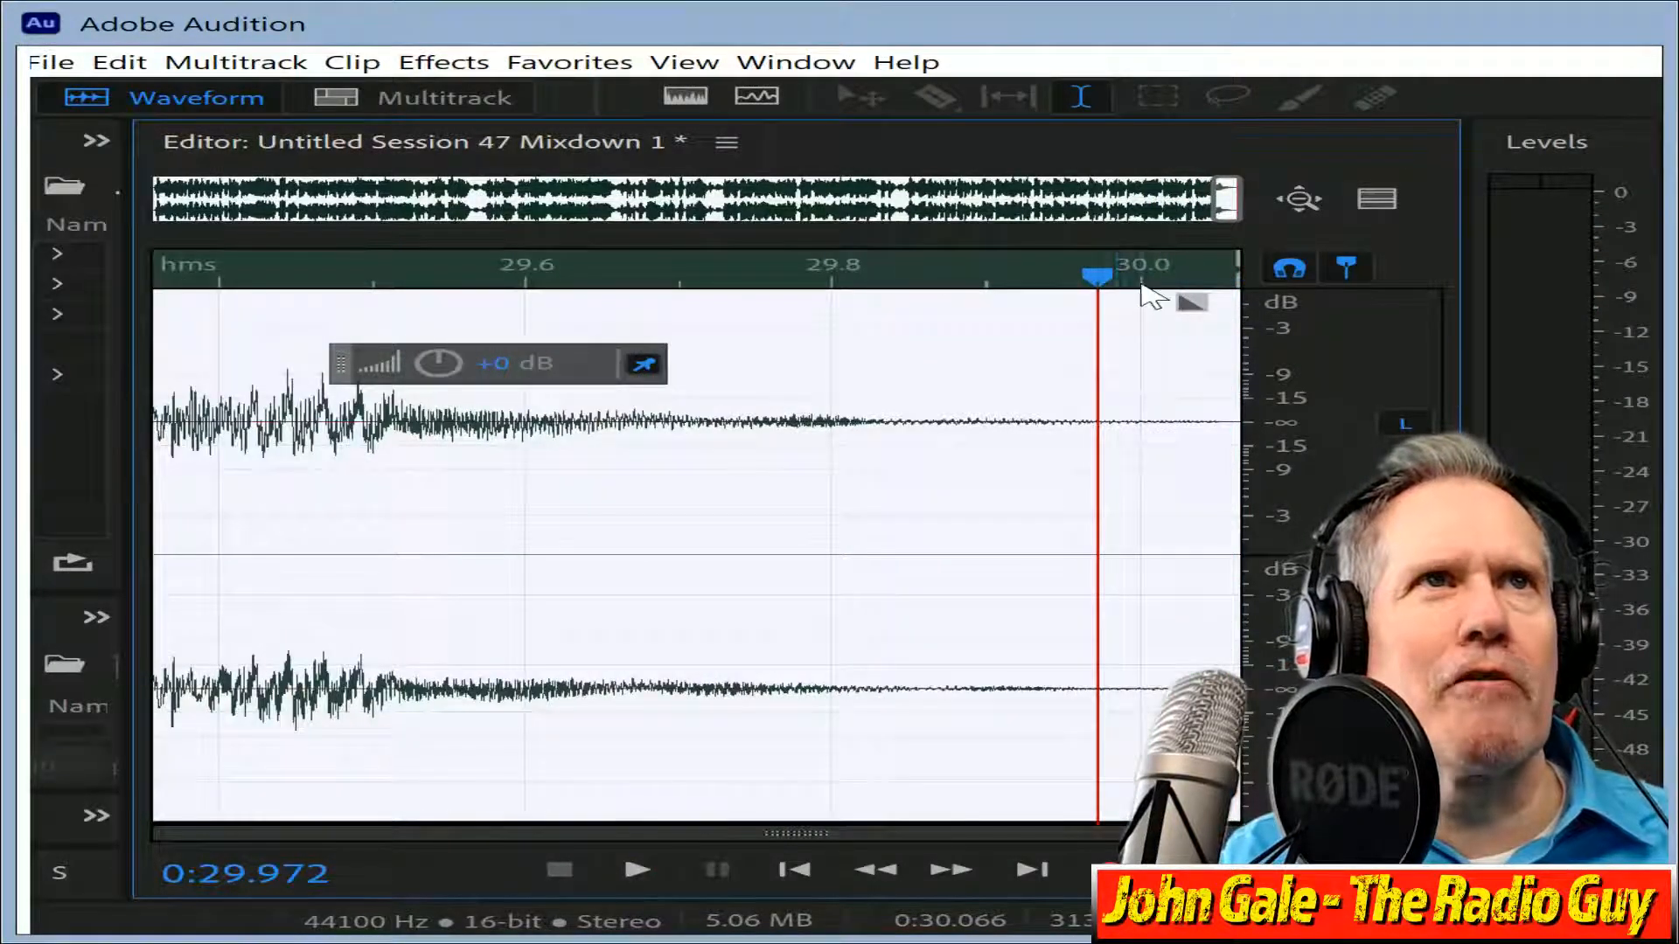
left_click_drag(1096, 277, 1259, 278)
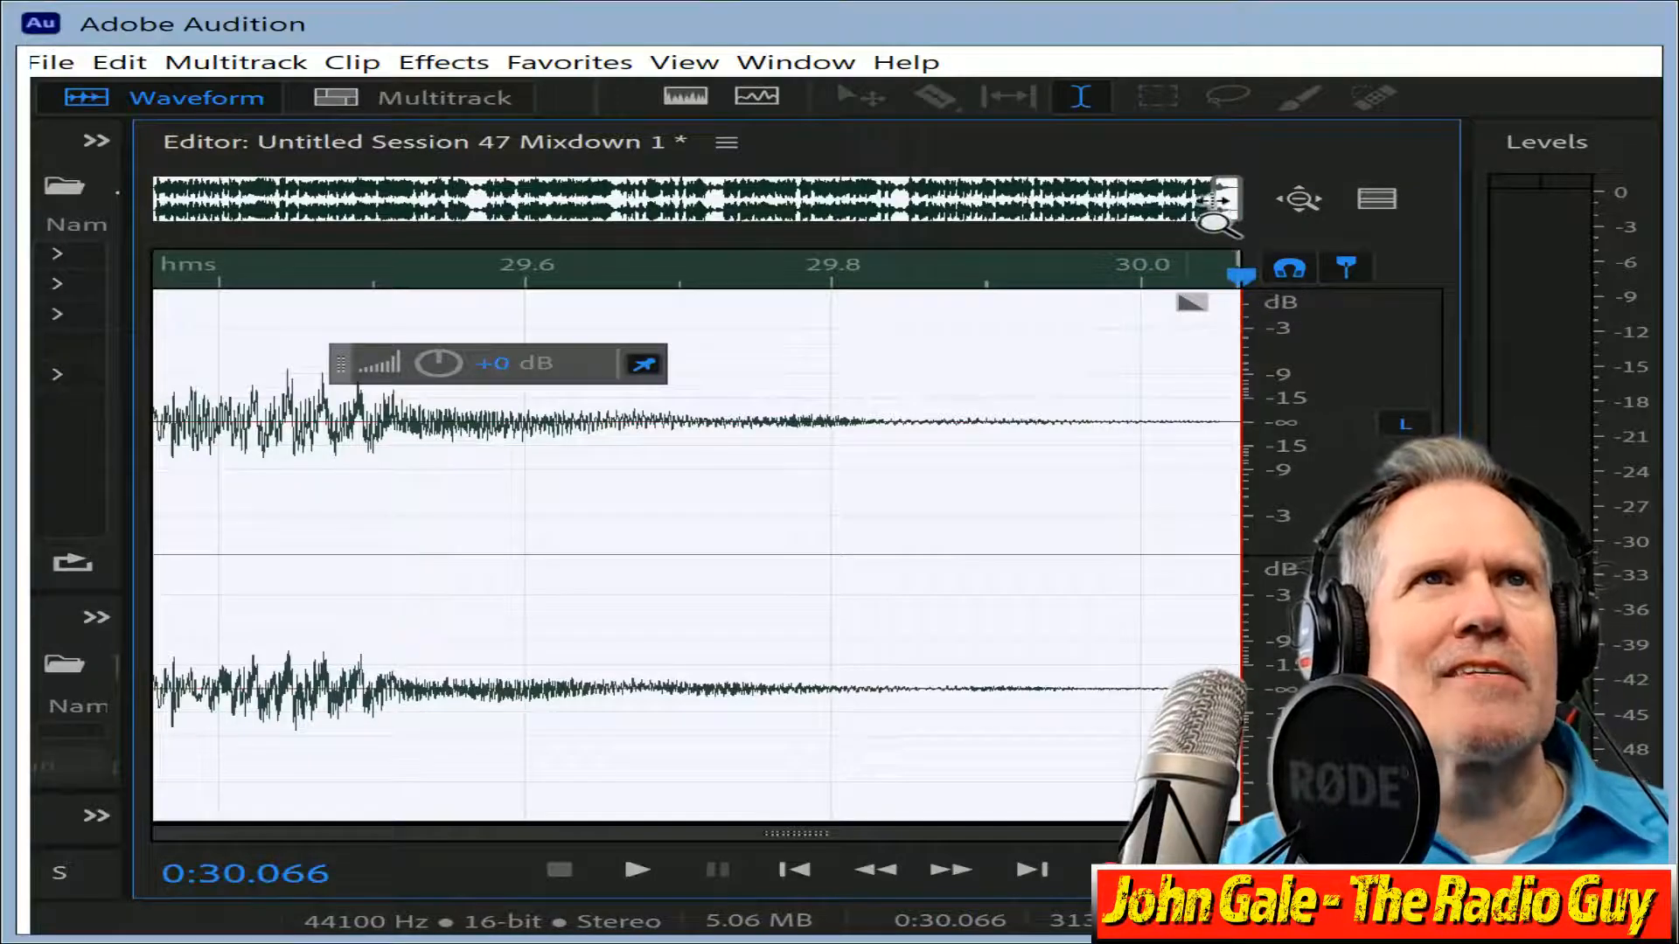
Delete the silence before the first word of the mixdown, about the first 0.05 seconds.
left_click_drag(1227, 199, 30, 270)
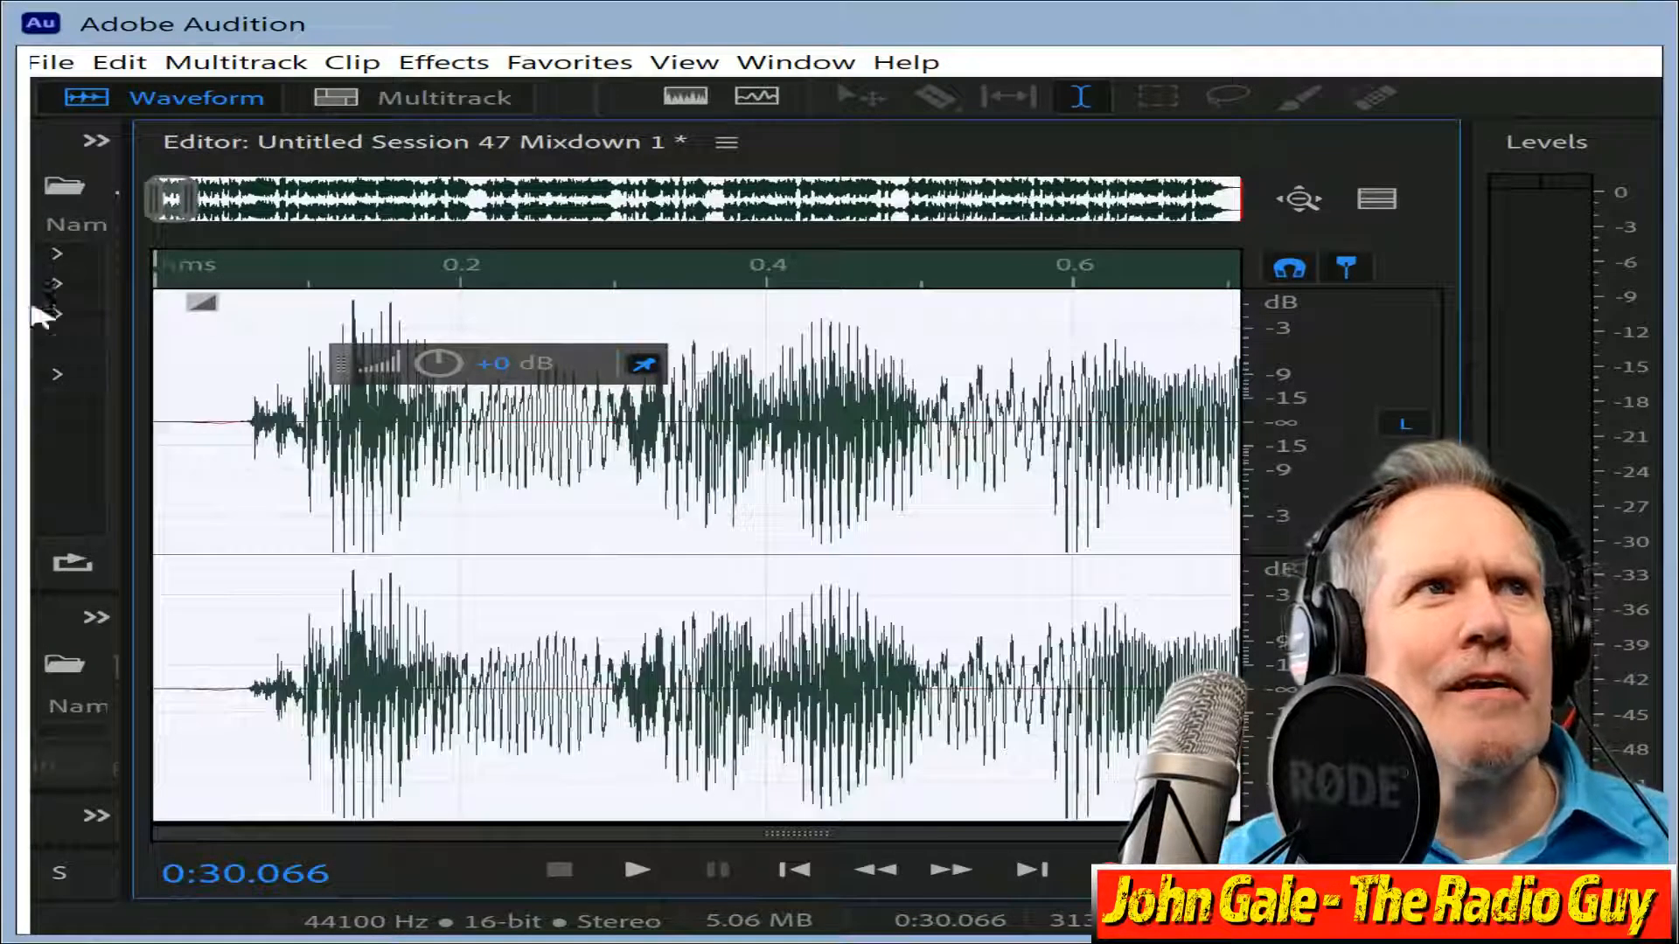
left_click_drag(236, 416, 29, 363)
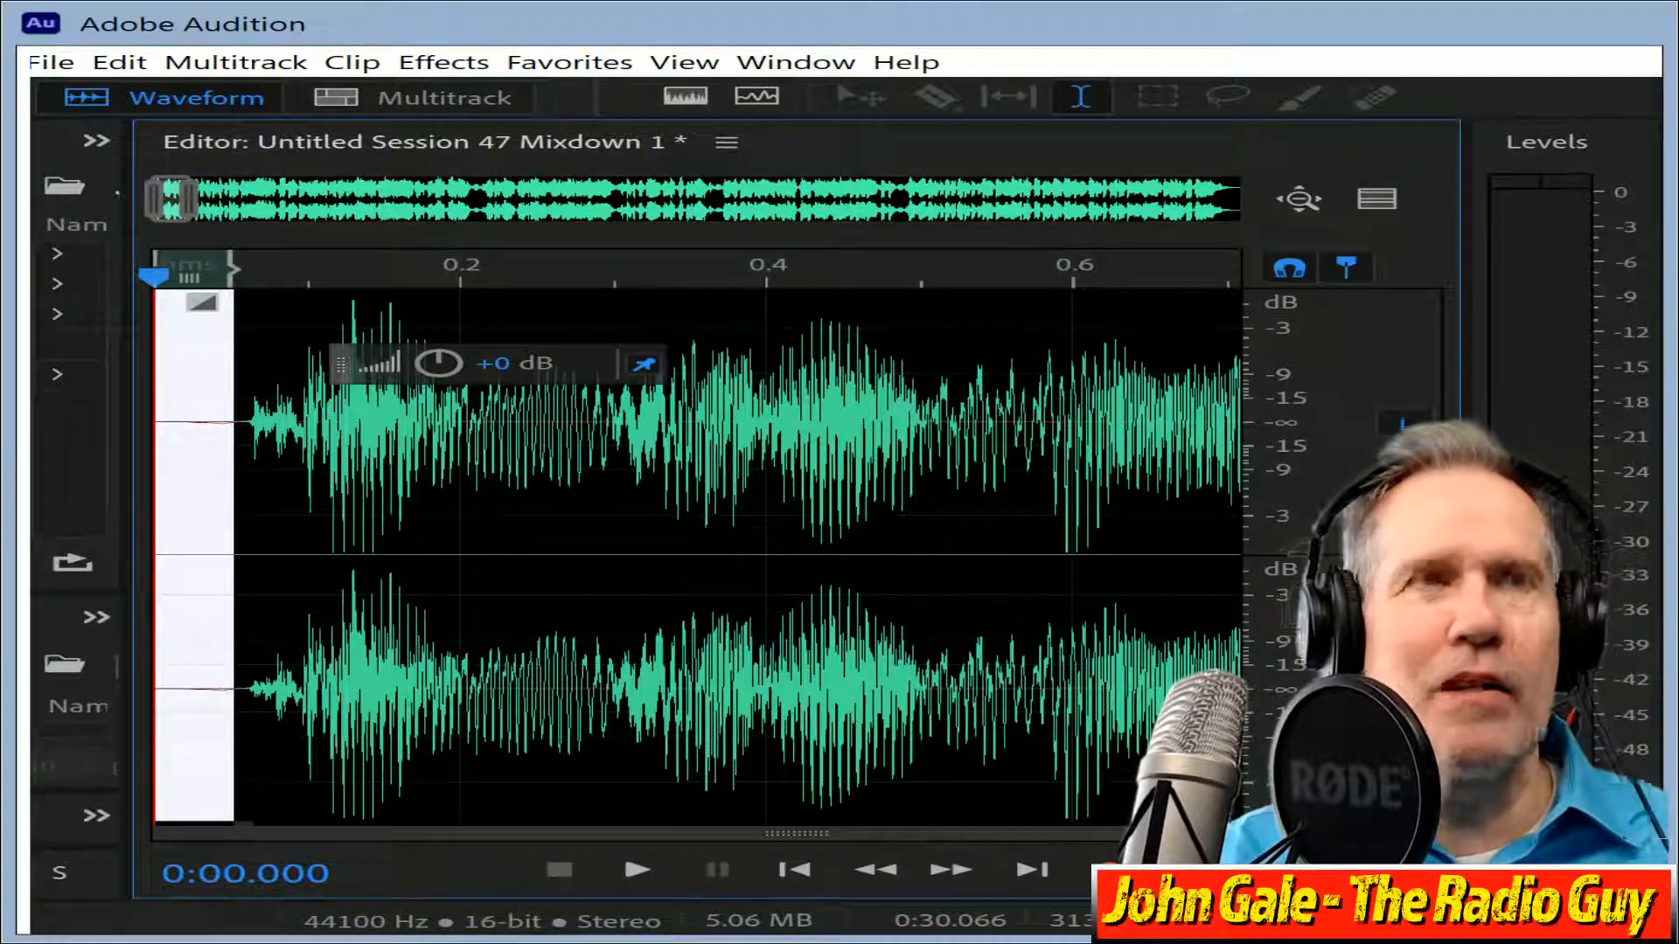
key("Delete")
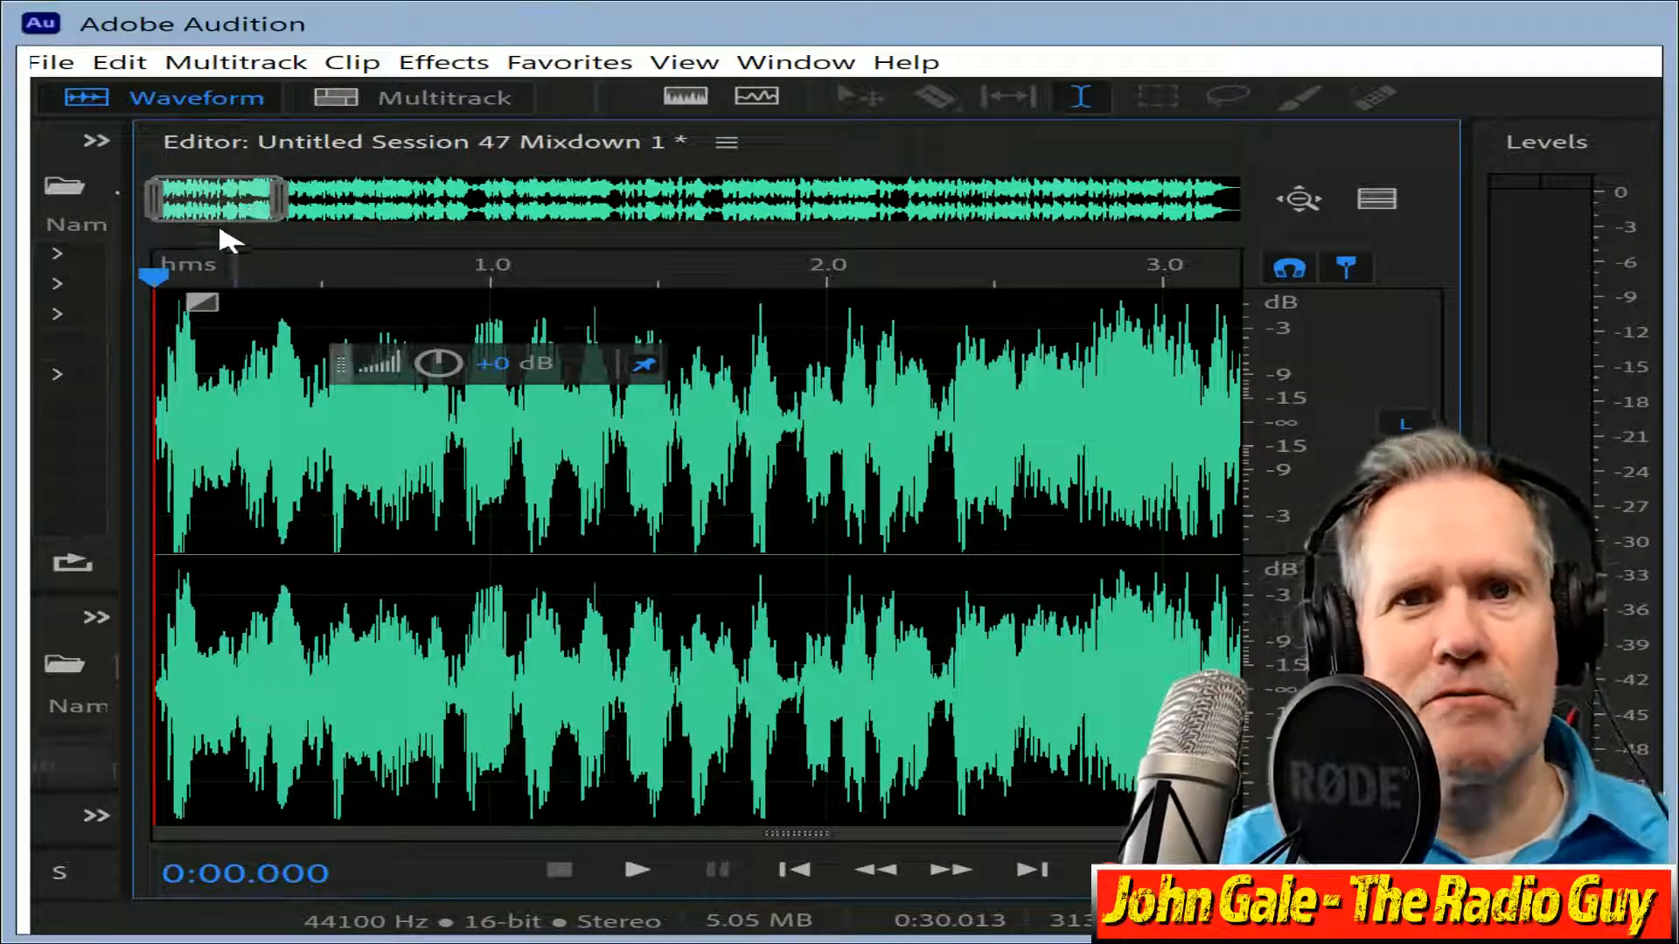
Export the mixdown as wkalamadr.mp3, copying the suggested file name from the FTP page, and overwrite the existing file on E:.
left_click_drag(217, 187, 1248, 337)
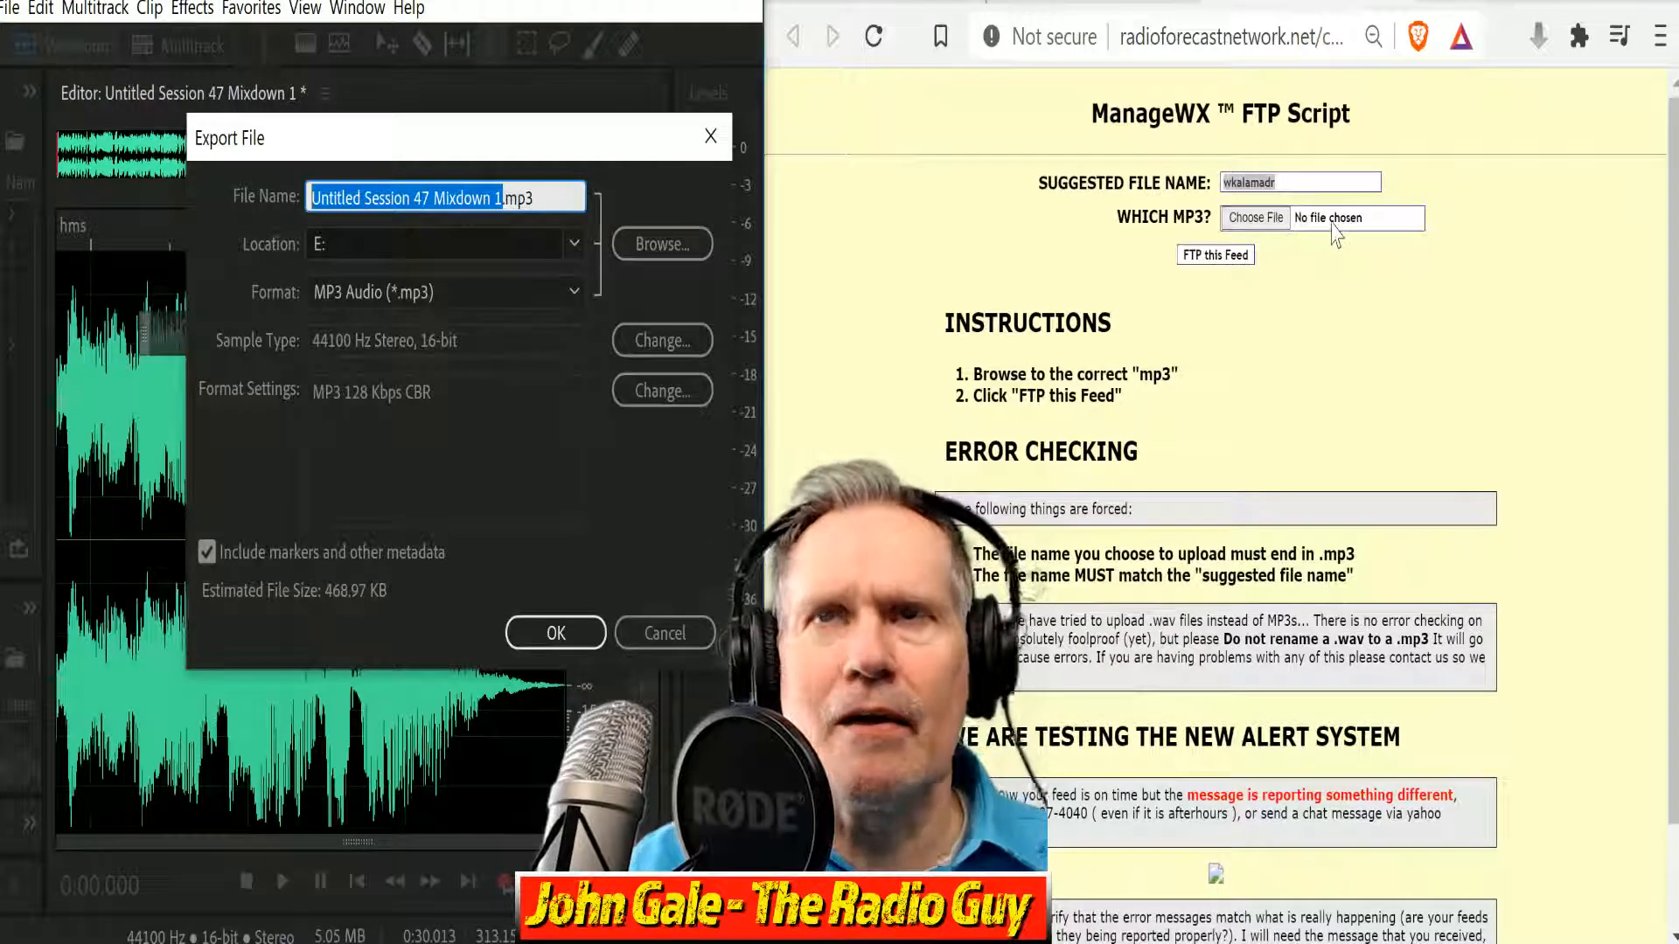
left_click(502, 198)
left_click_drag(502, 197, 312, 197)
left_click(312, 198)
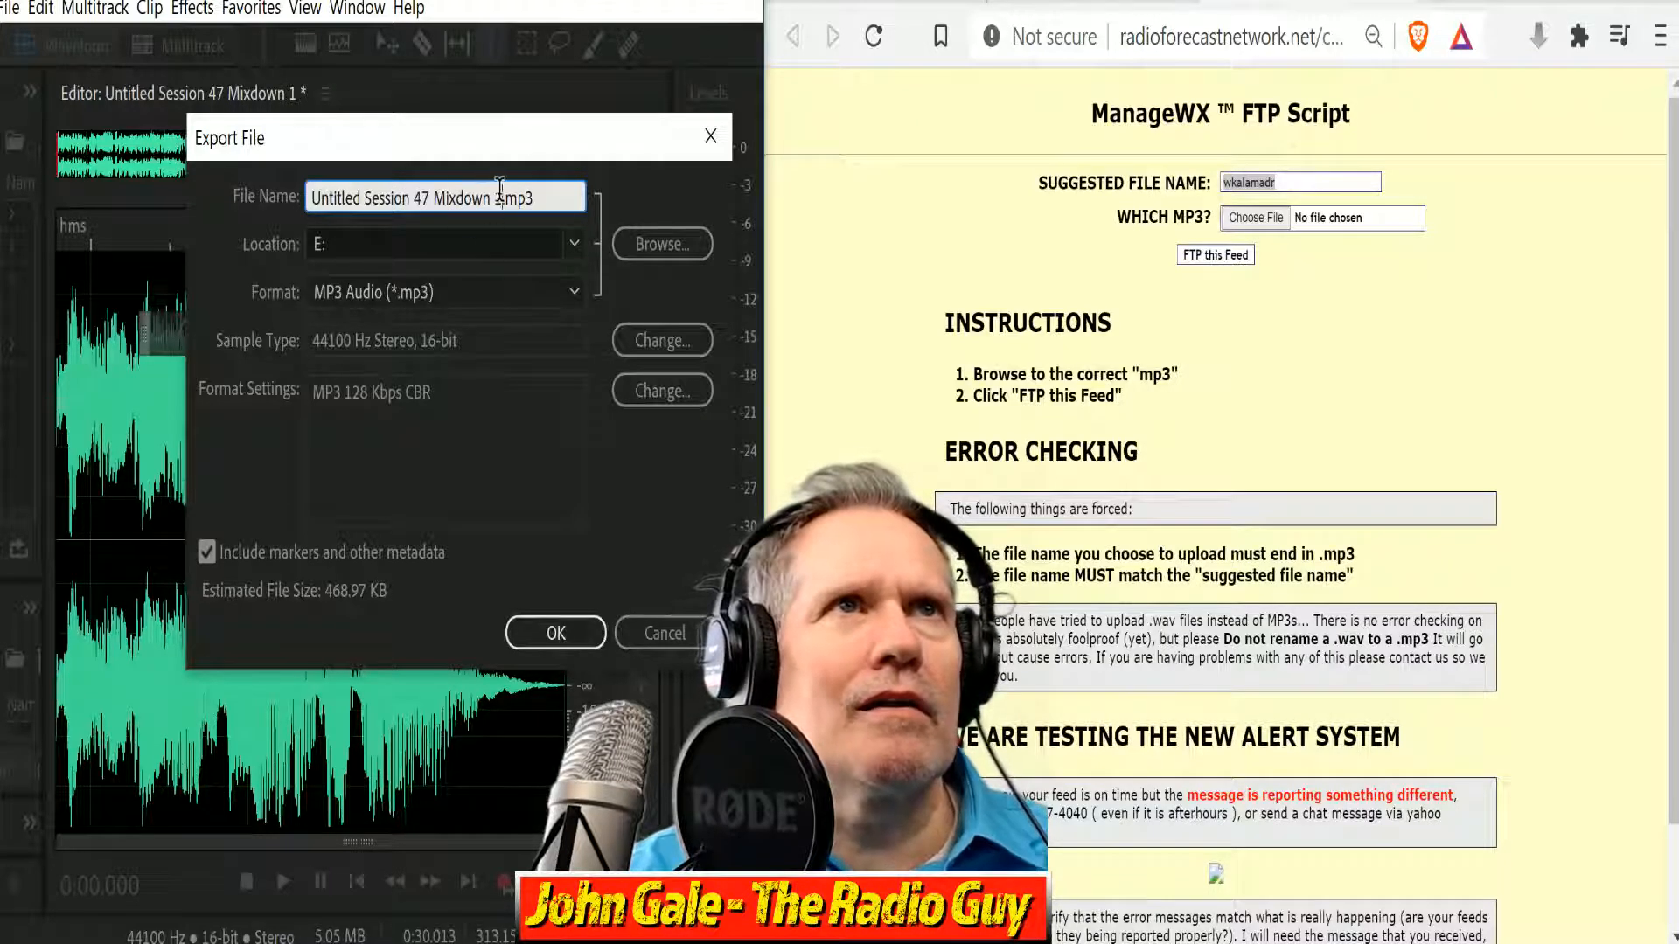
left_click_drag(503, 198, 1, 226)
left_click(1308, 182)
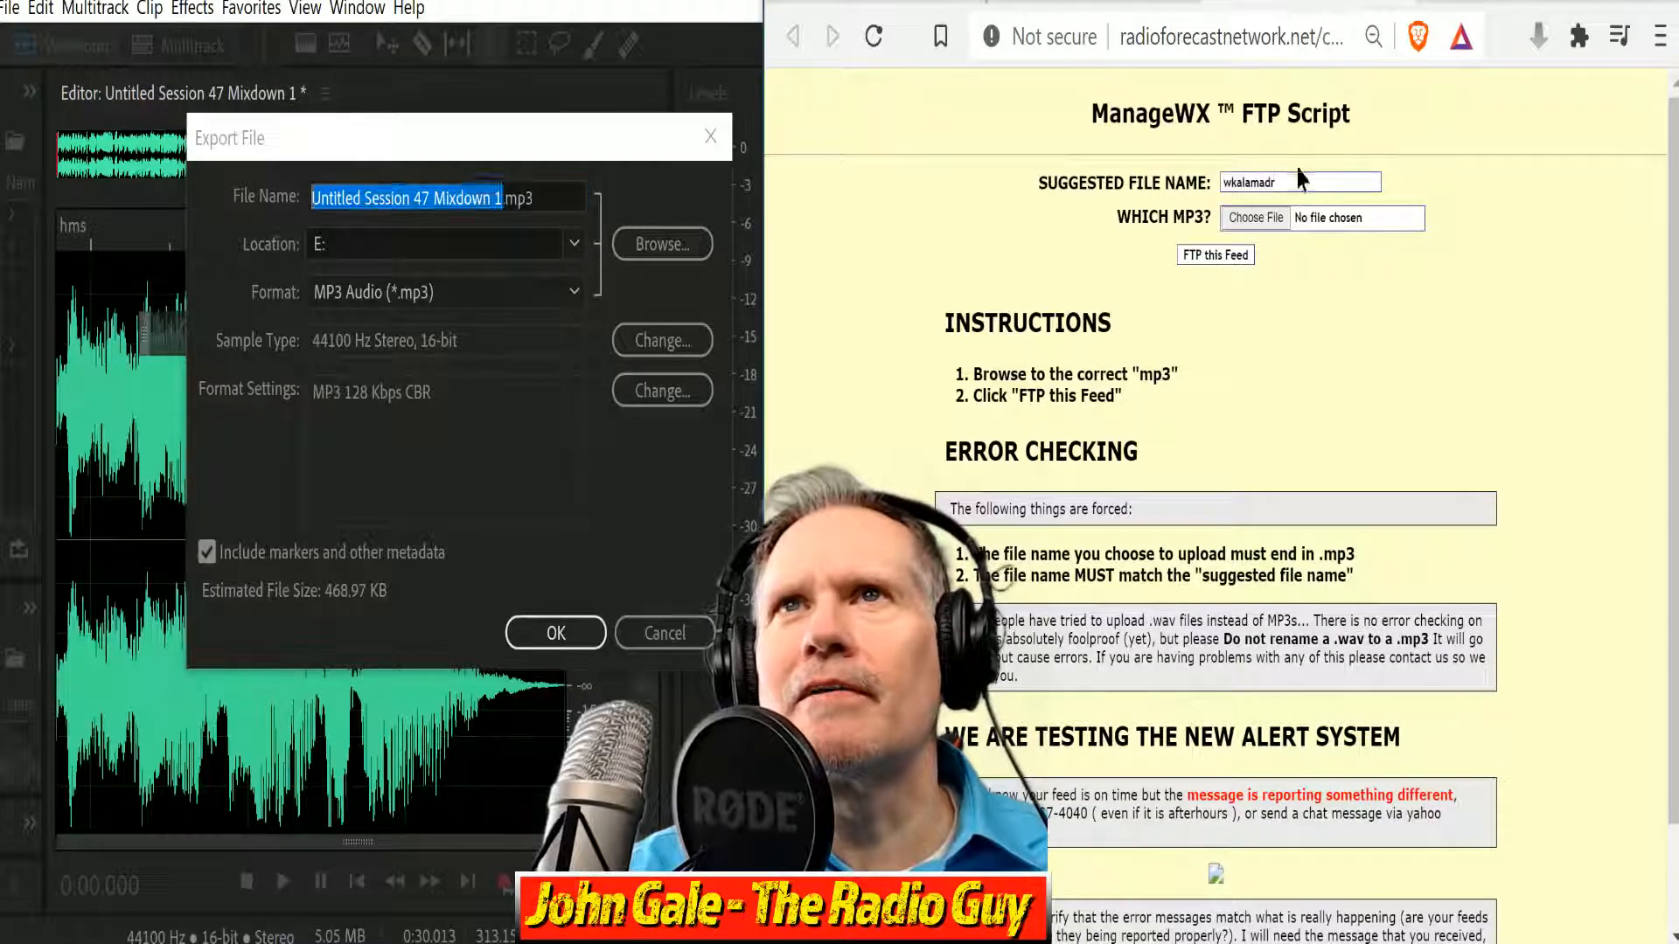
double_click(1309, 182)
key("ctrl+c")
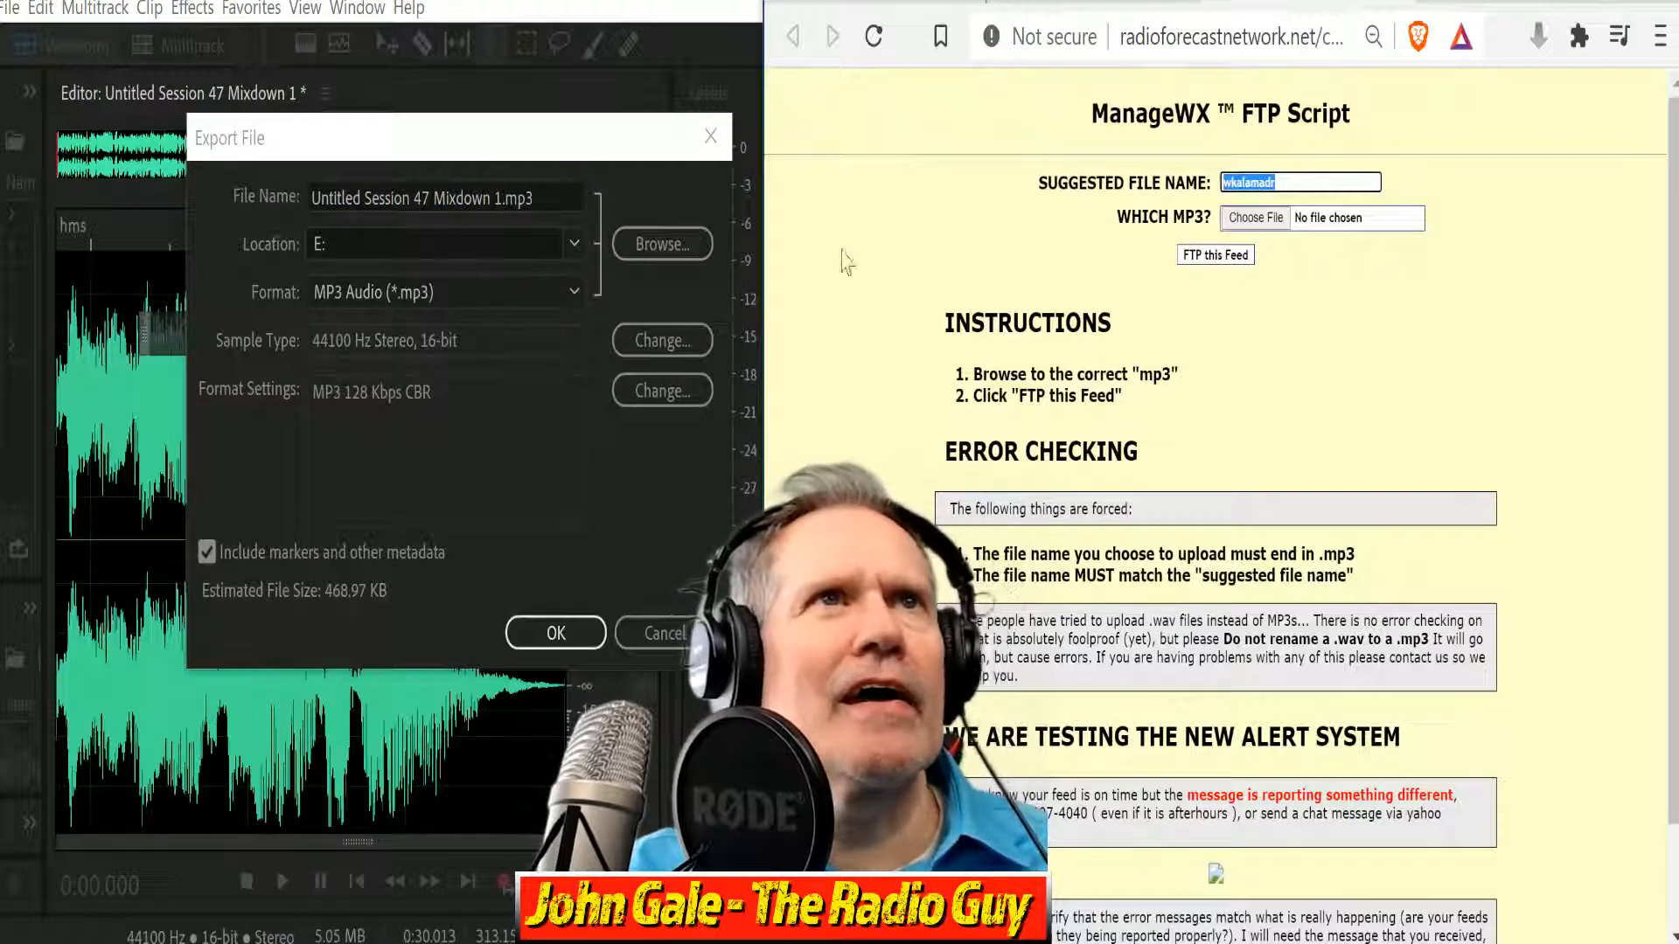
left_click(502, 199)
key("ctrl+v")
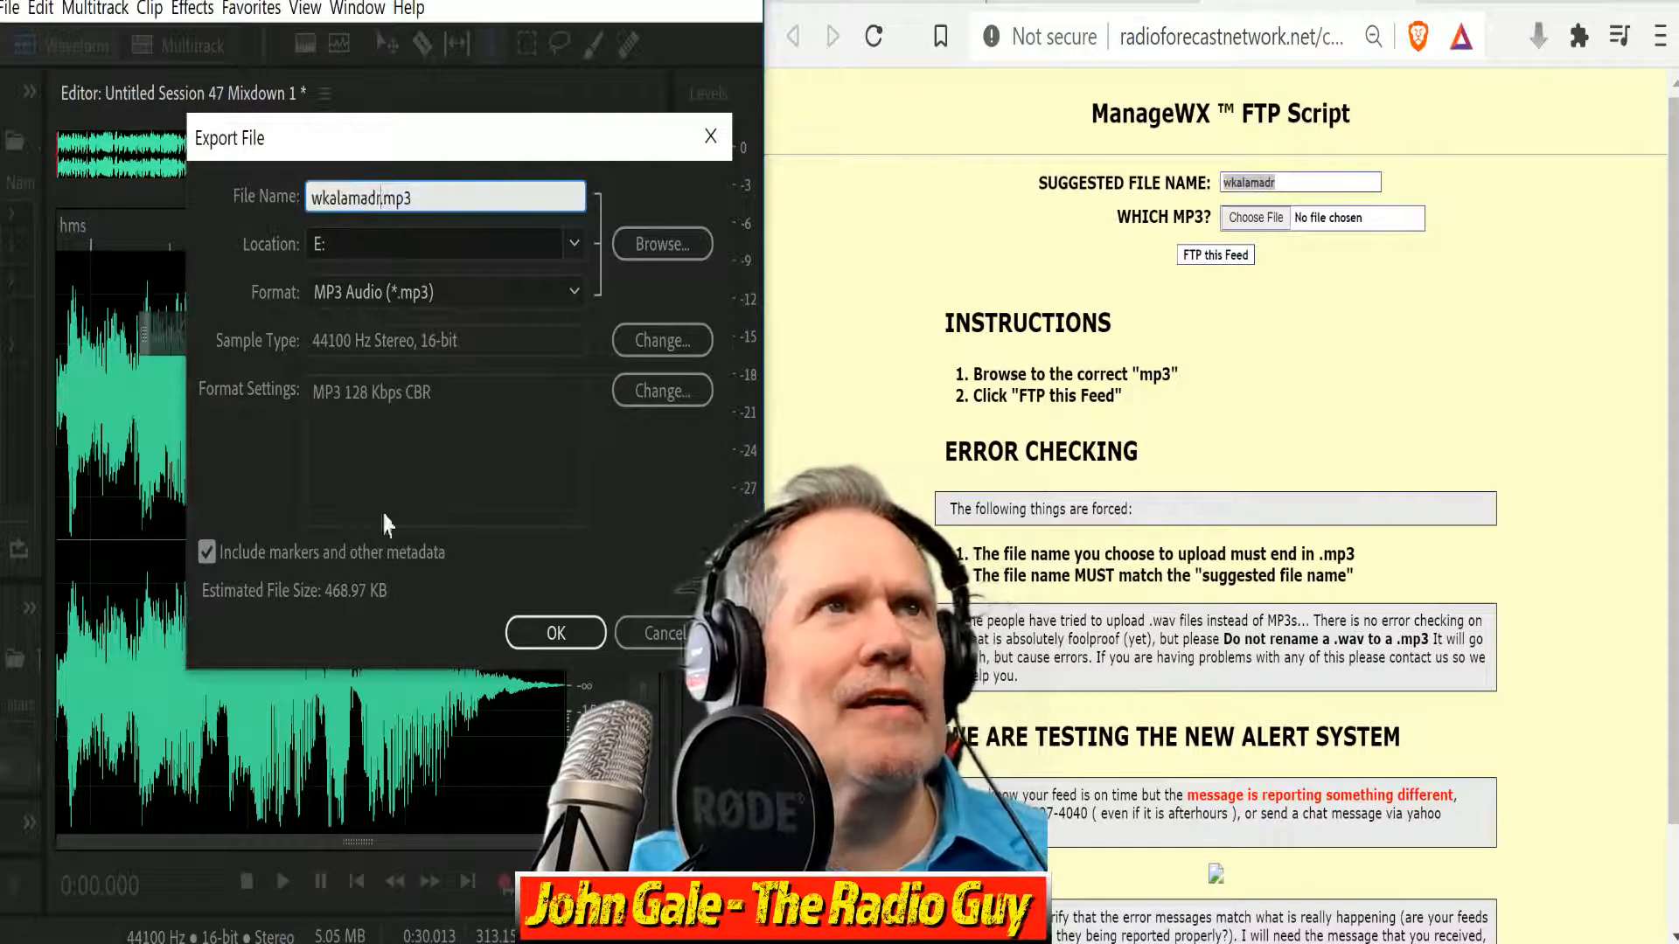
left_click(556, 633)
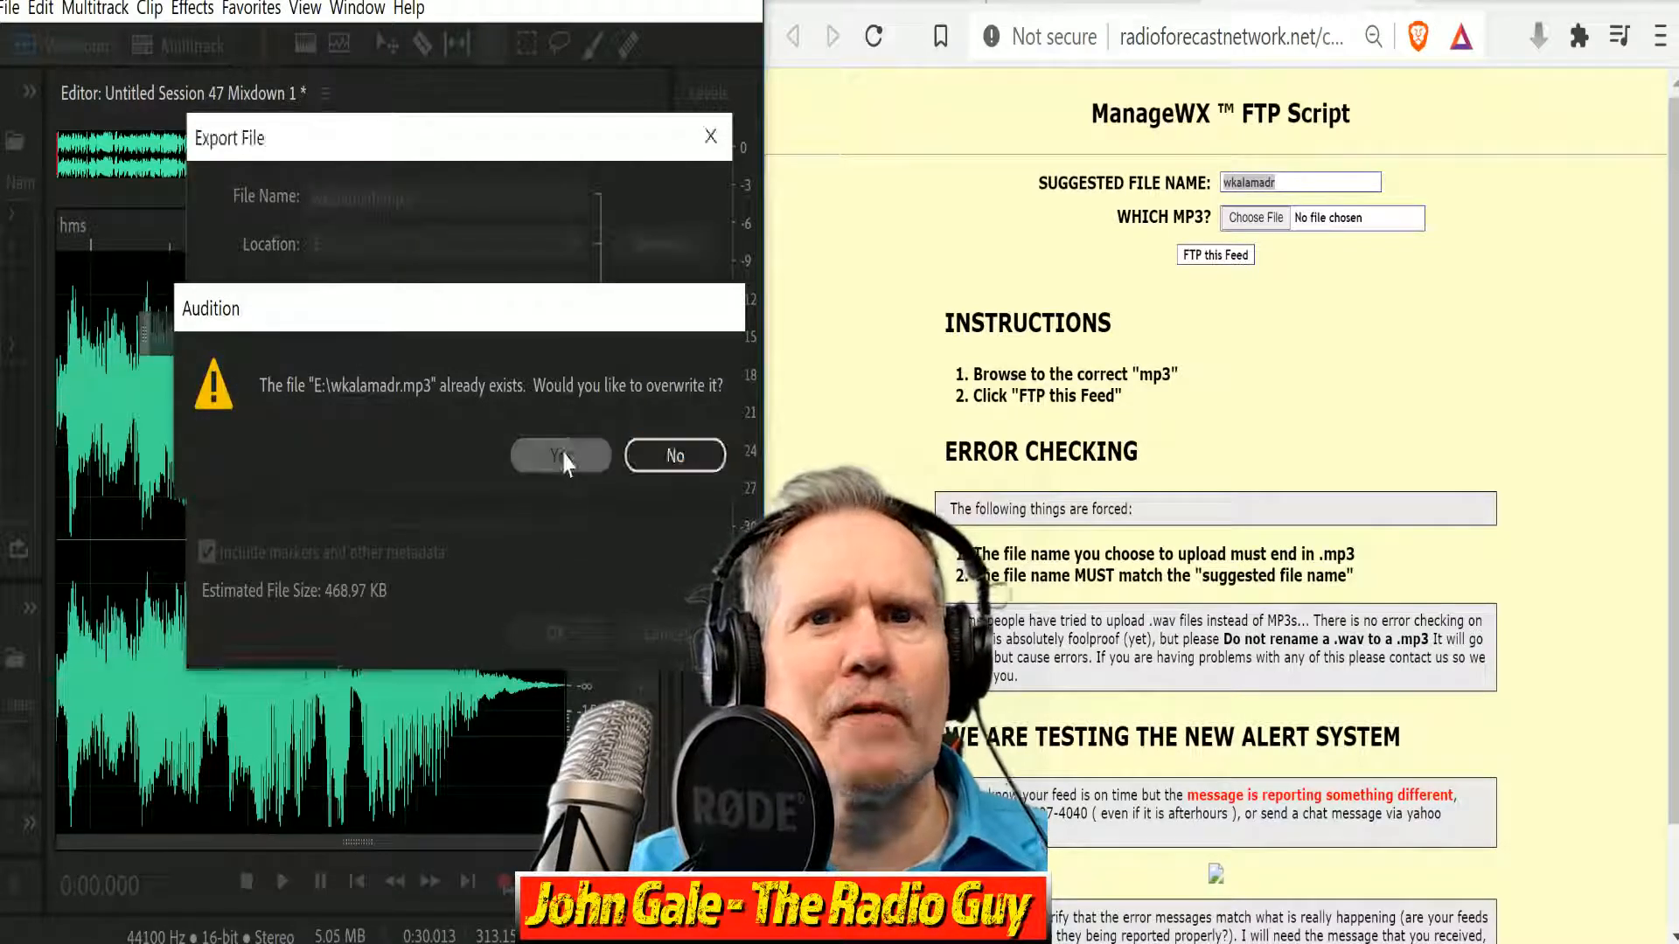
left_click(560, 455)
Upload wkalamadr.mp3 from the E: drive through the FTP script page and close the results window.
left_click(1255, 217)
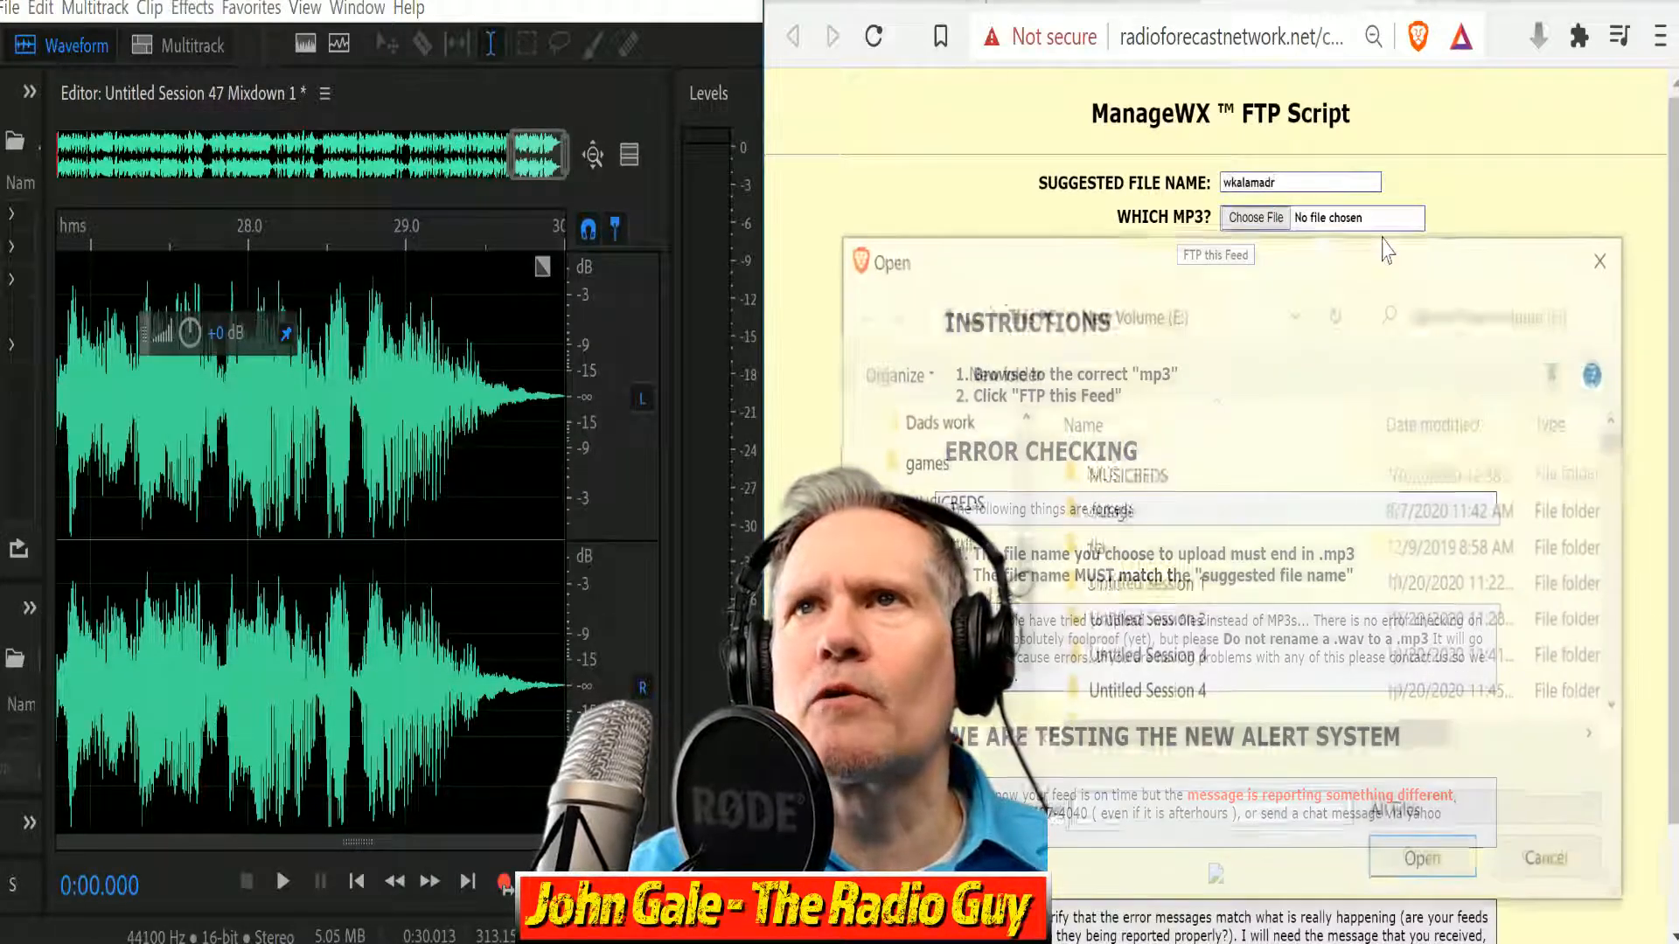
left_click_drag(1620, 442, 1621, 667)
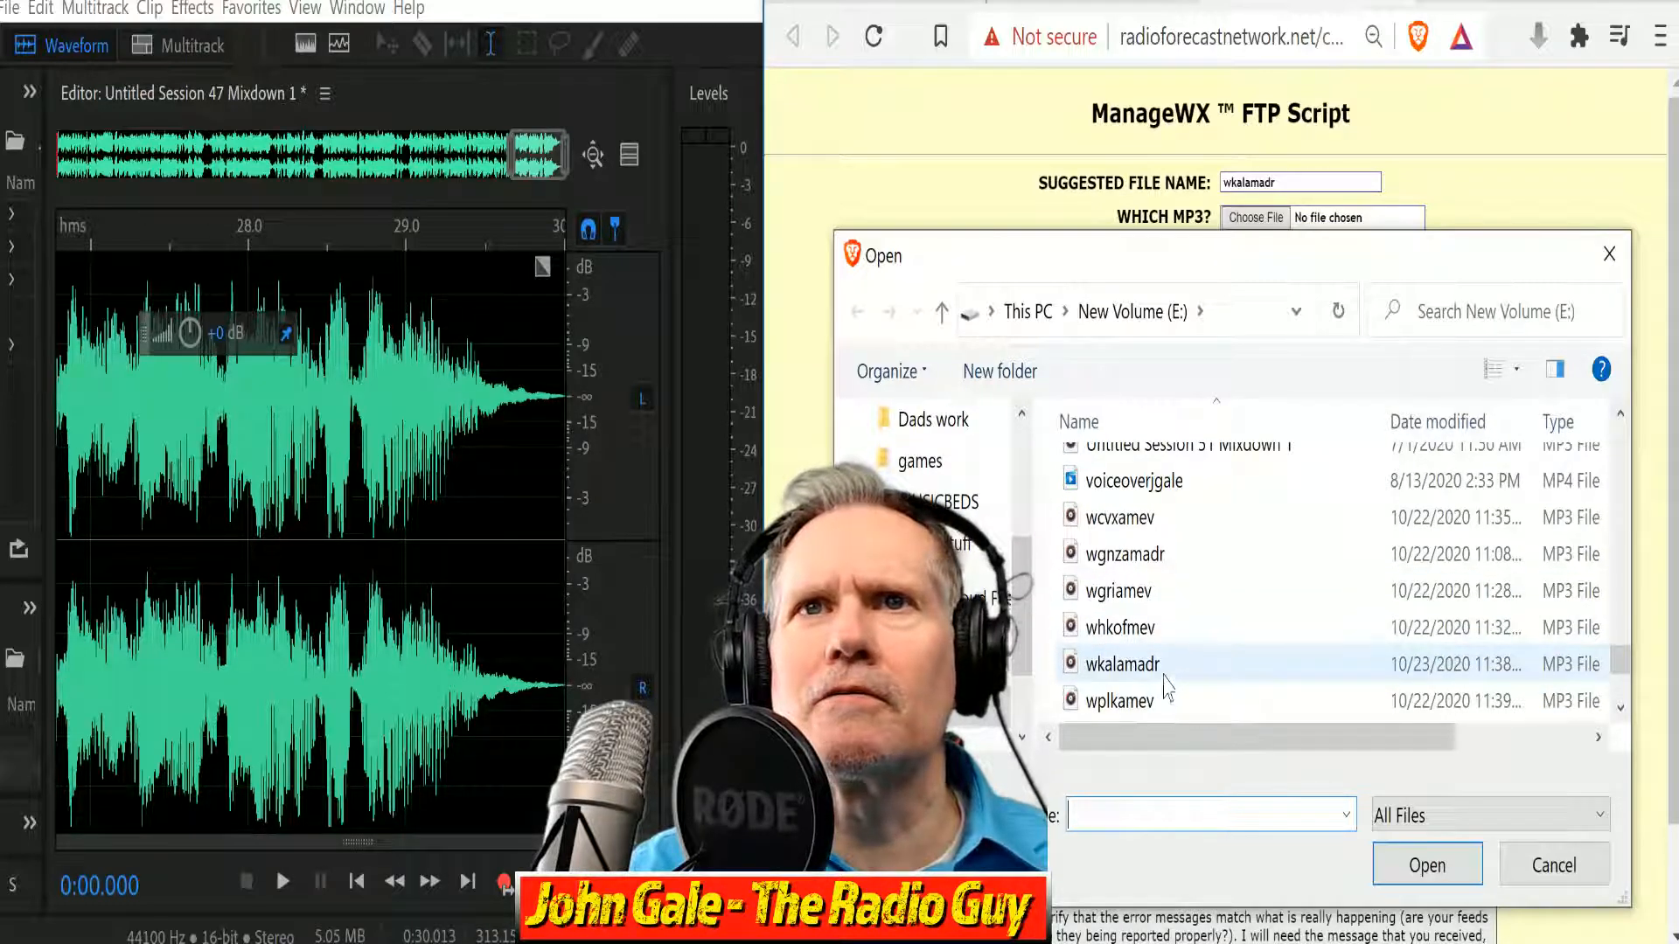
left_click(1123, 664)
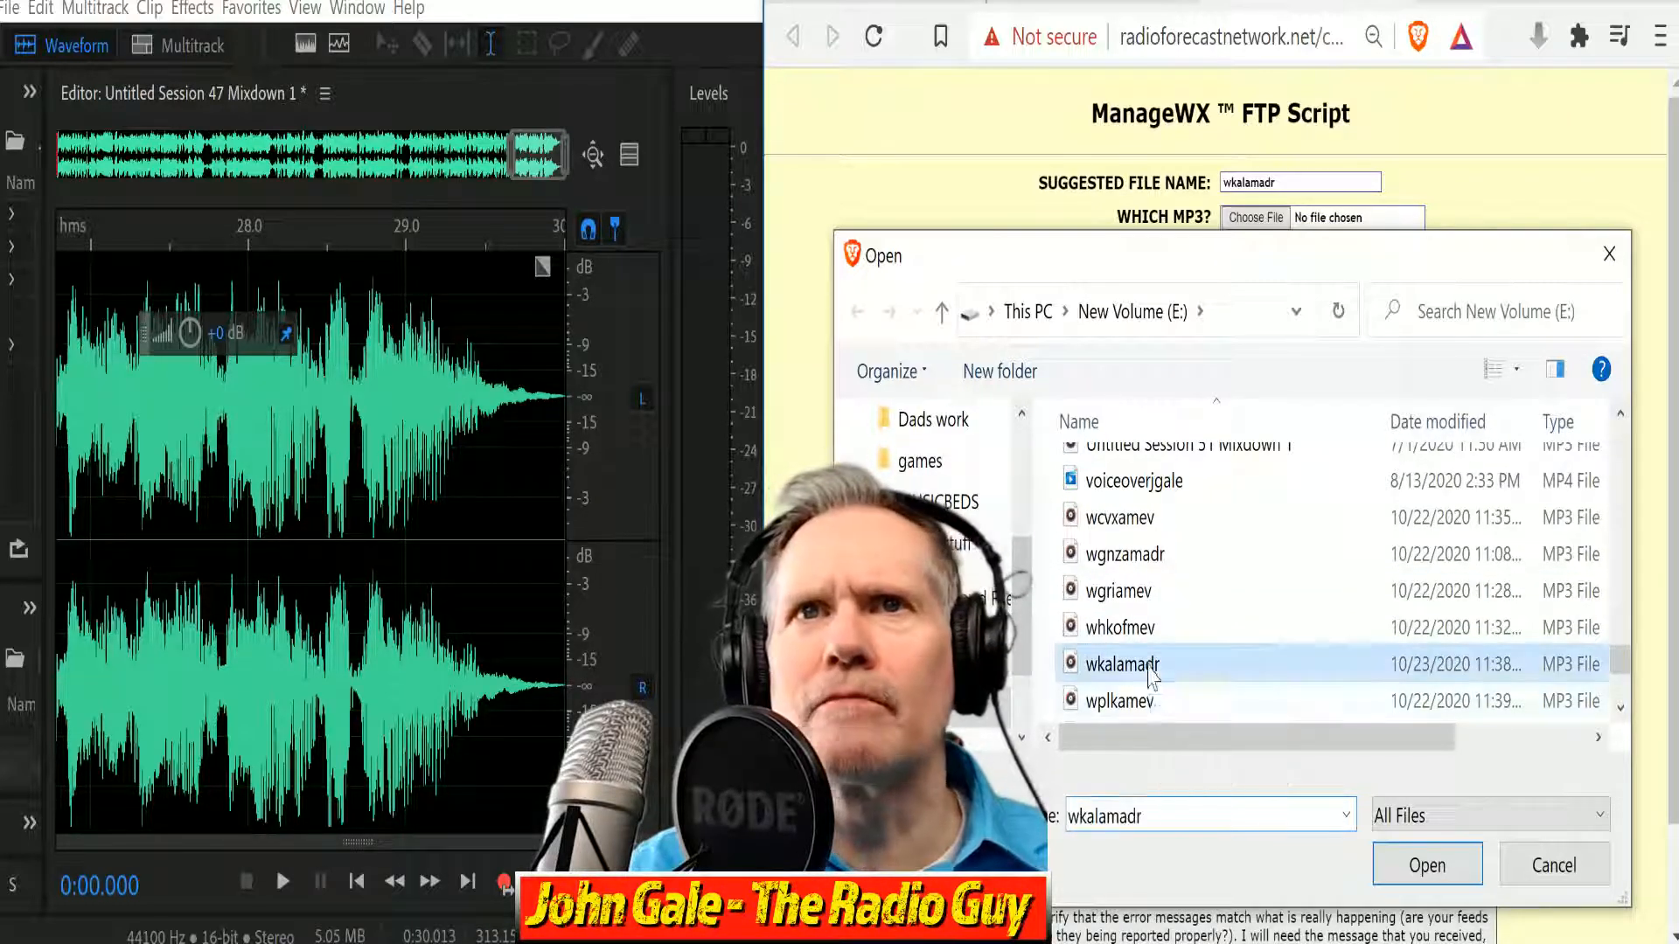
left_click(1426, 865)
left_click(1215, 260)
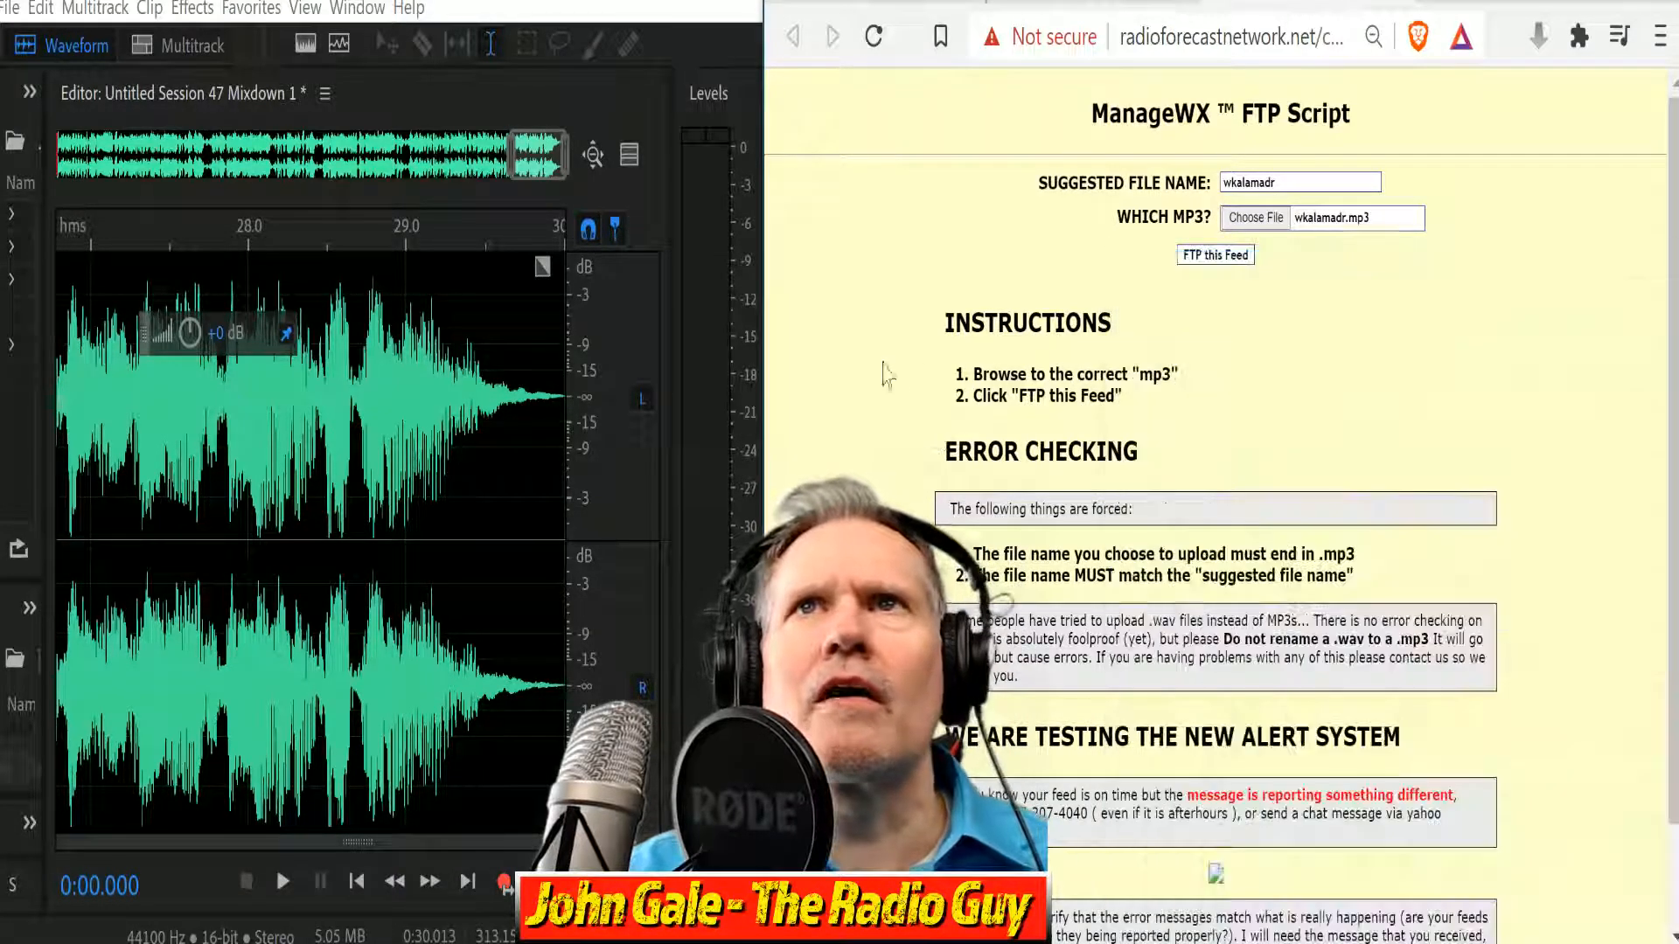
left_click(1229, 258)
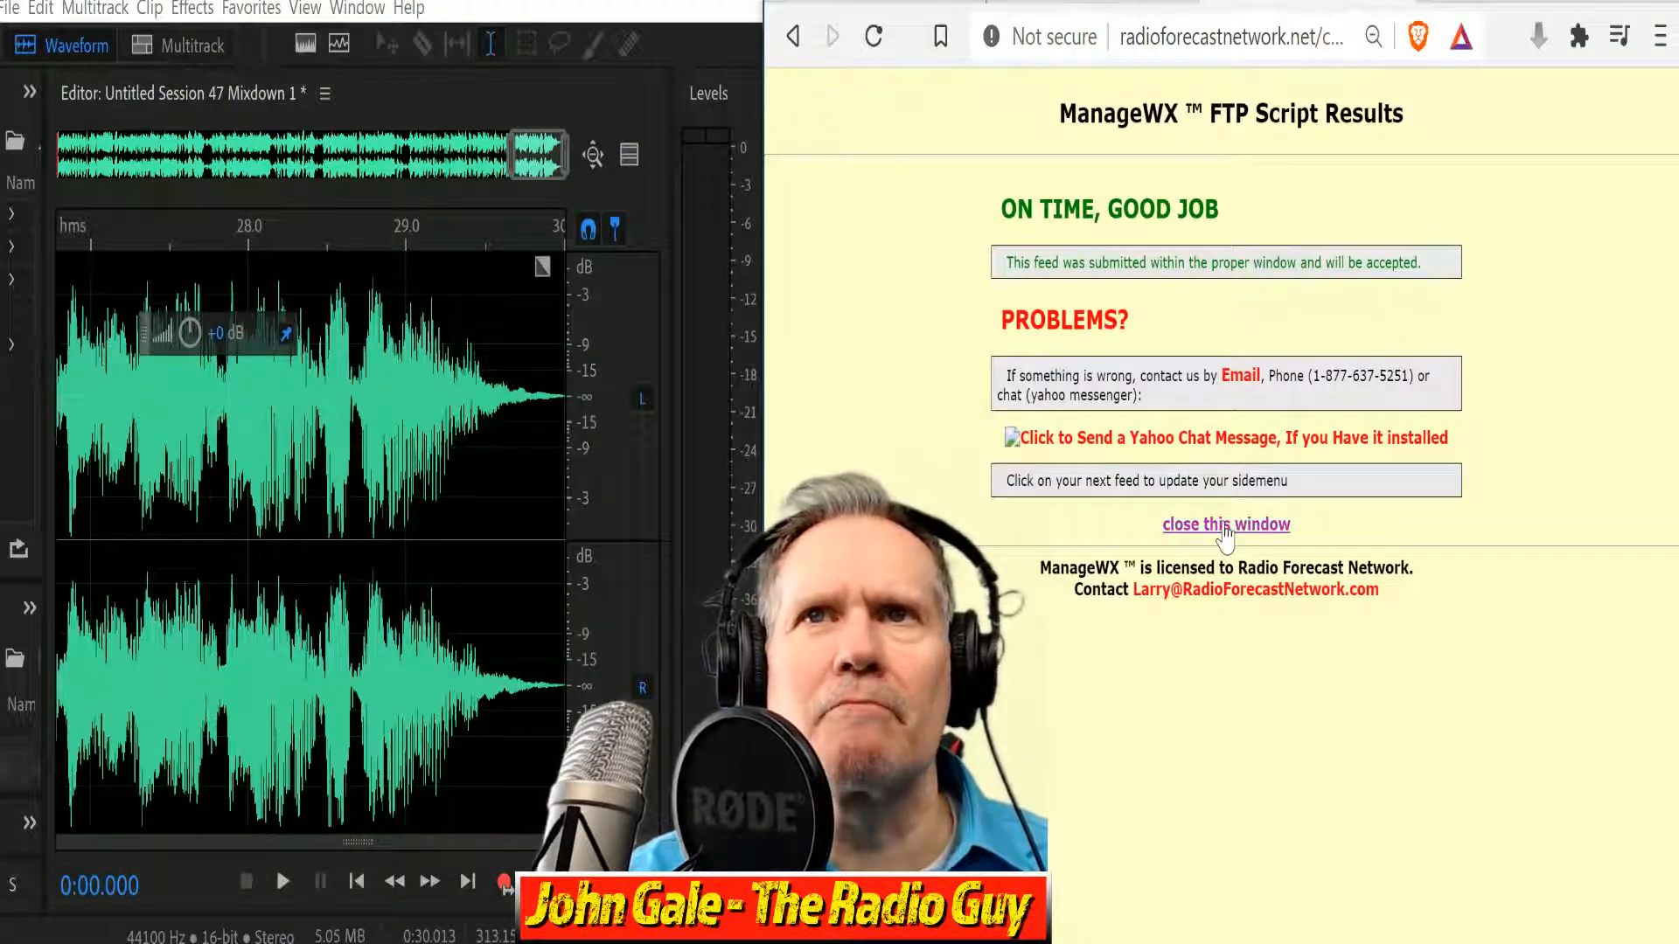
left_click(1225, 525)
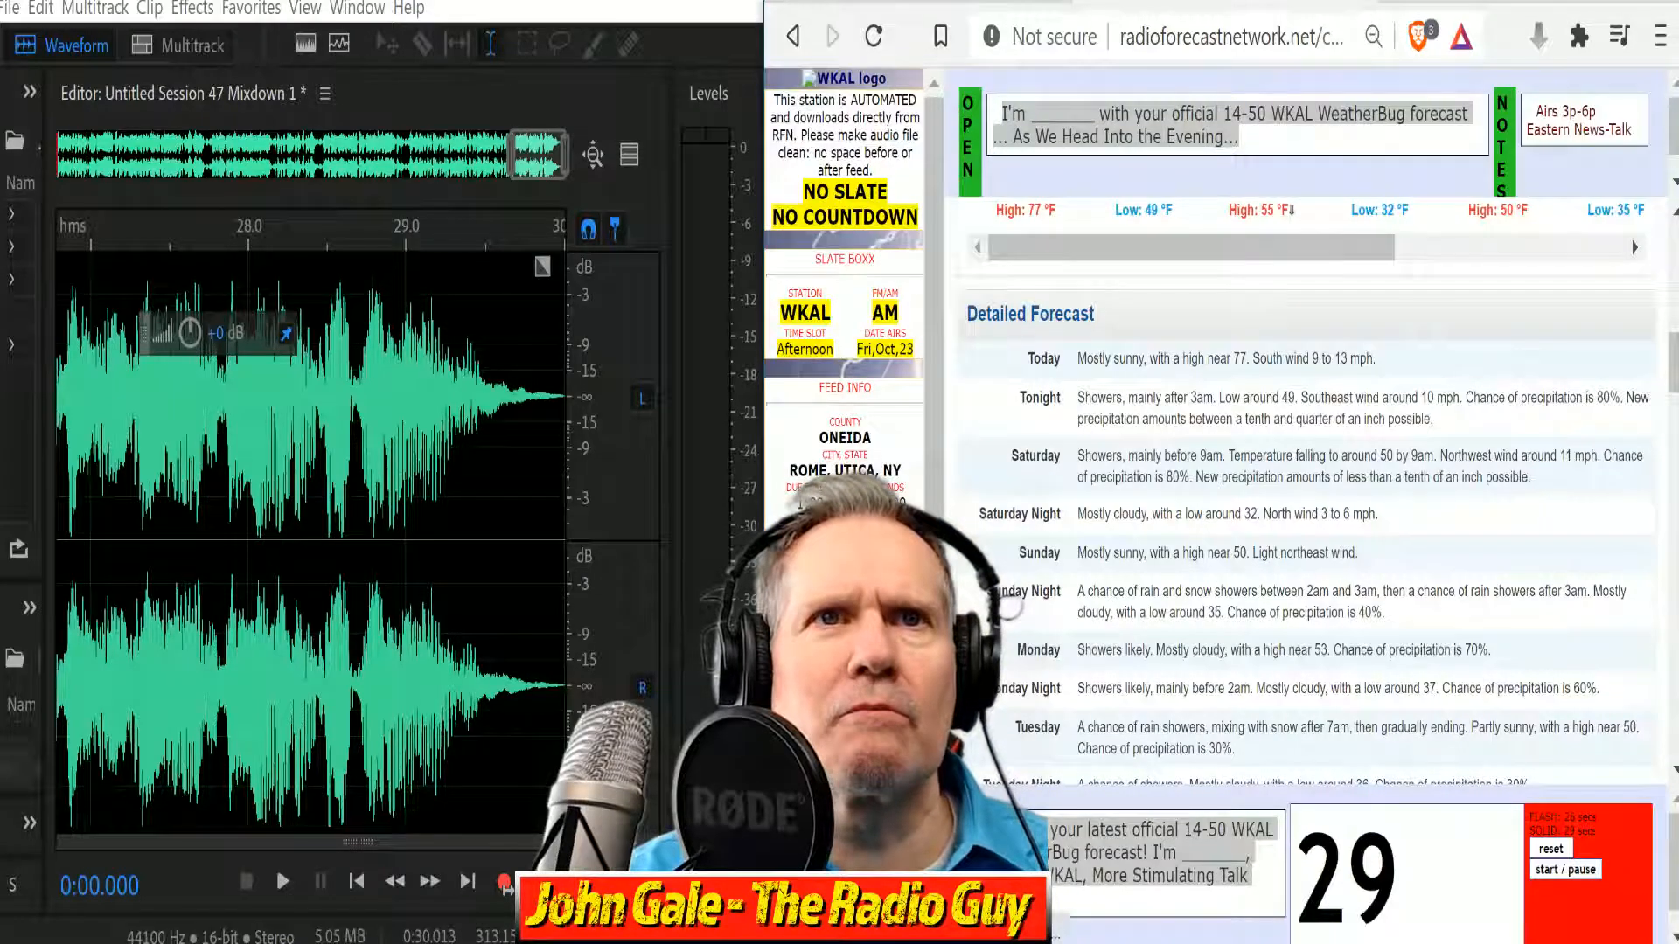
Close all open files and the WKAL session in Audition without saving any of the changes.
left_click(12, 9)
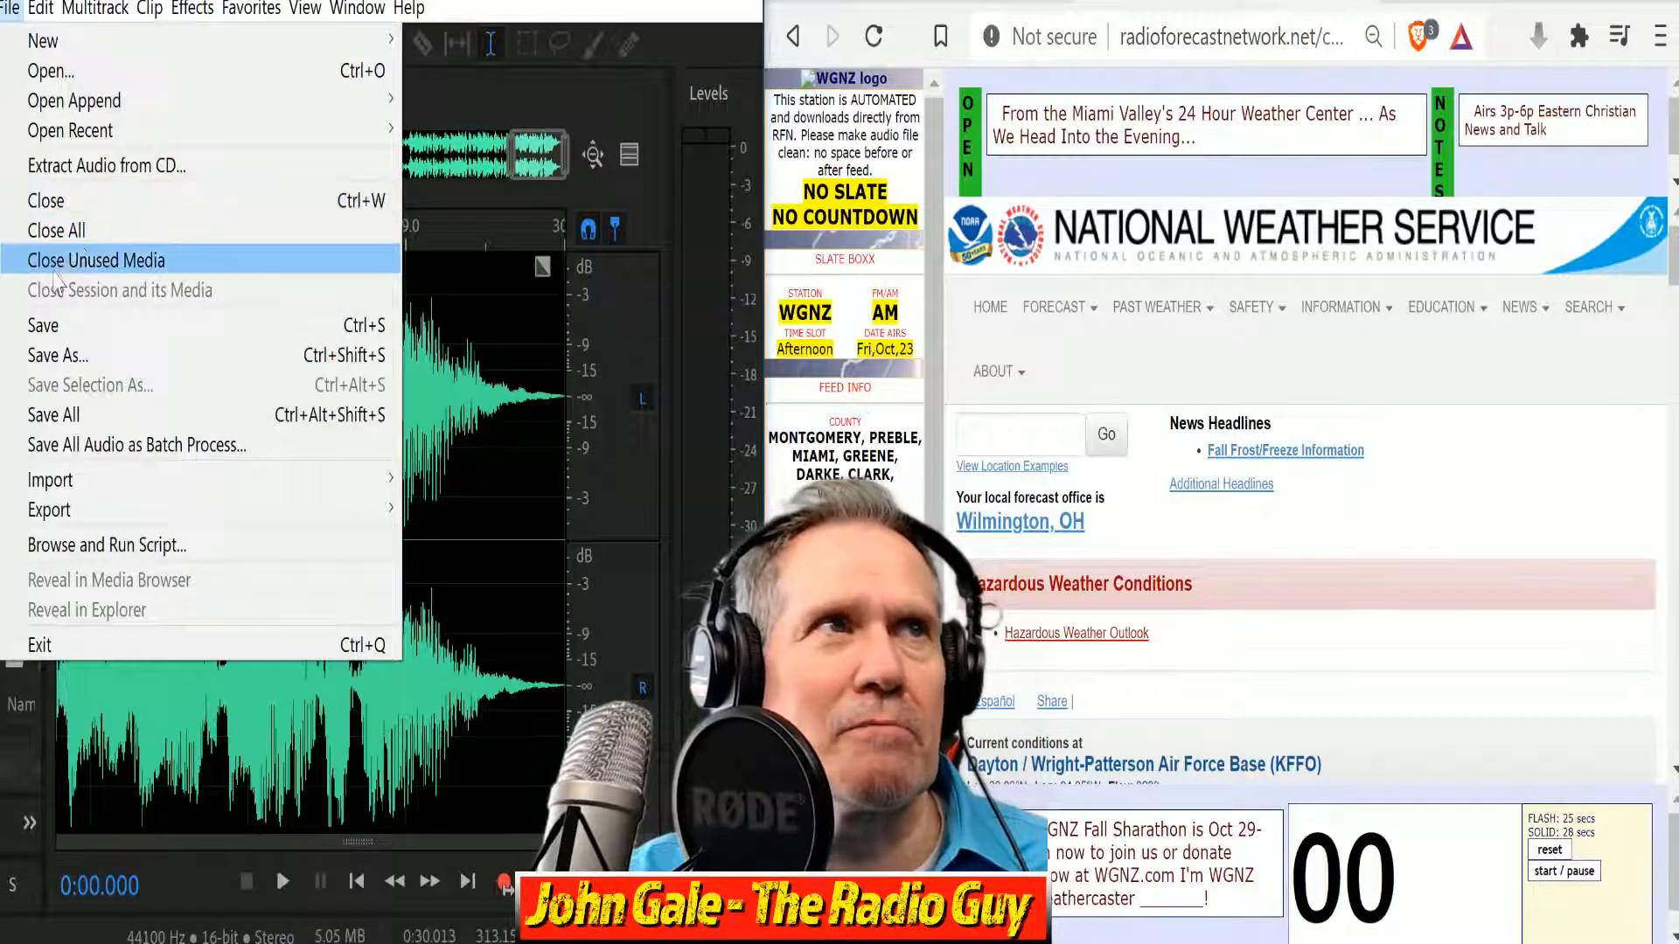
left_click(78, 231)
left_click(496, 514)
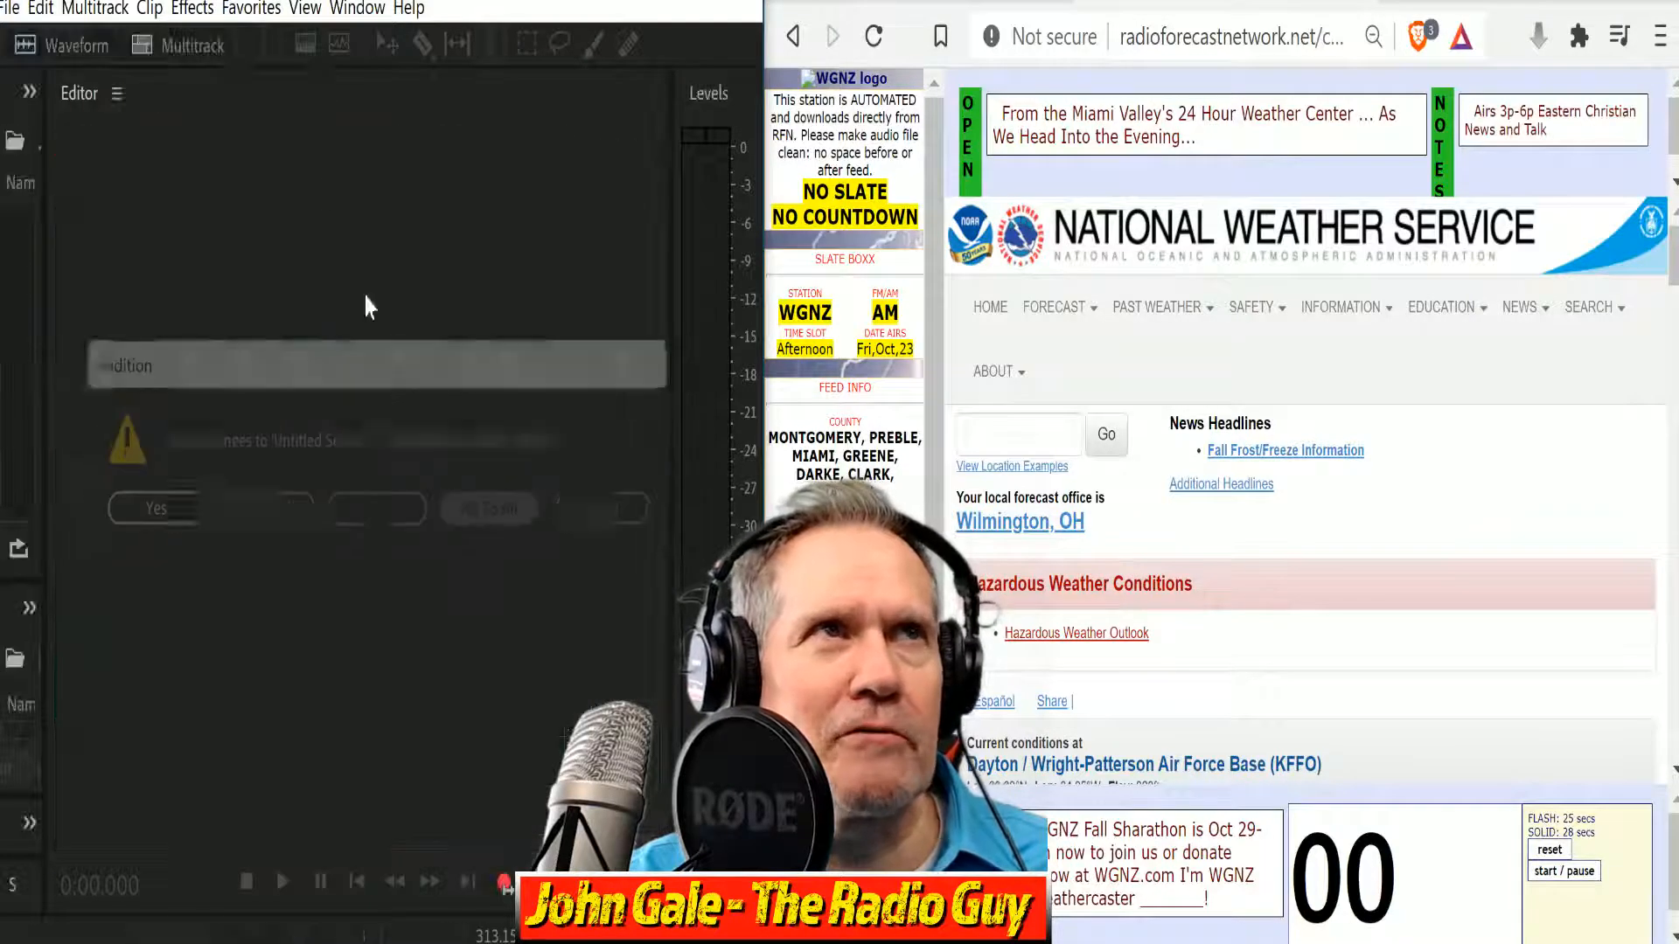
Create the multitrack session Untitled Session 48 on E: from the WGNZ NEW template.
left_click(183, 48)
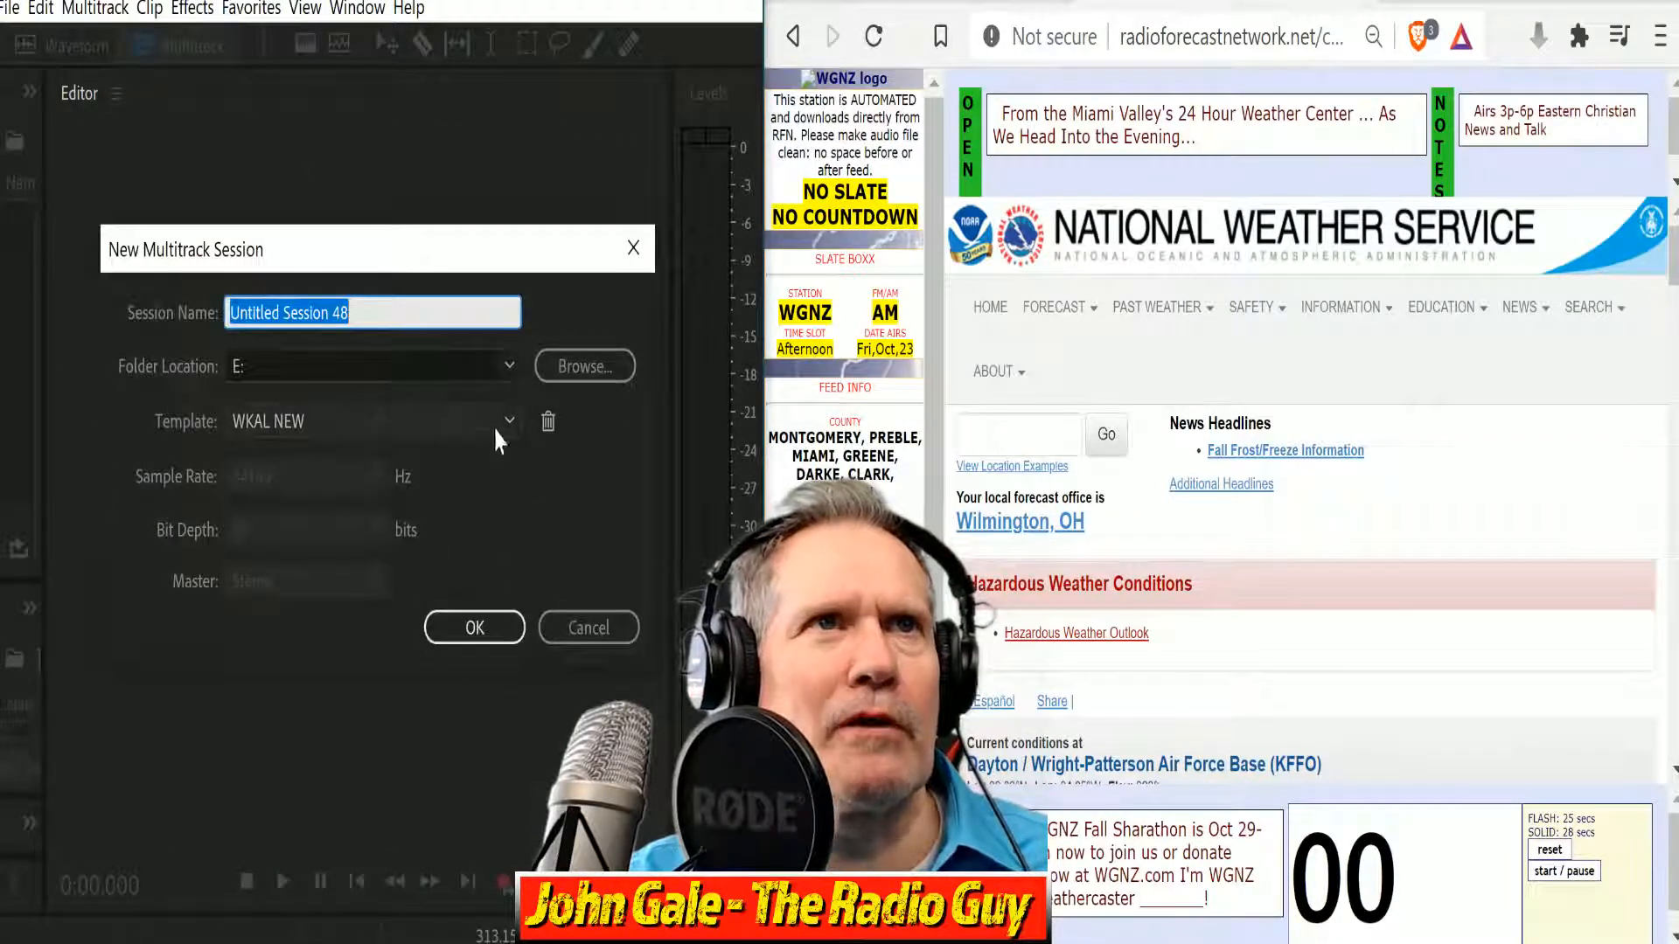
left_click(505, 421)
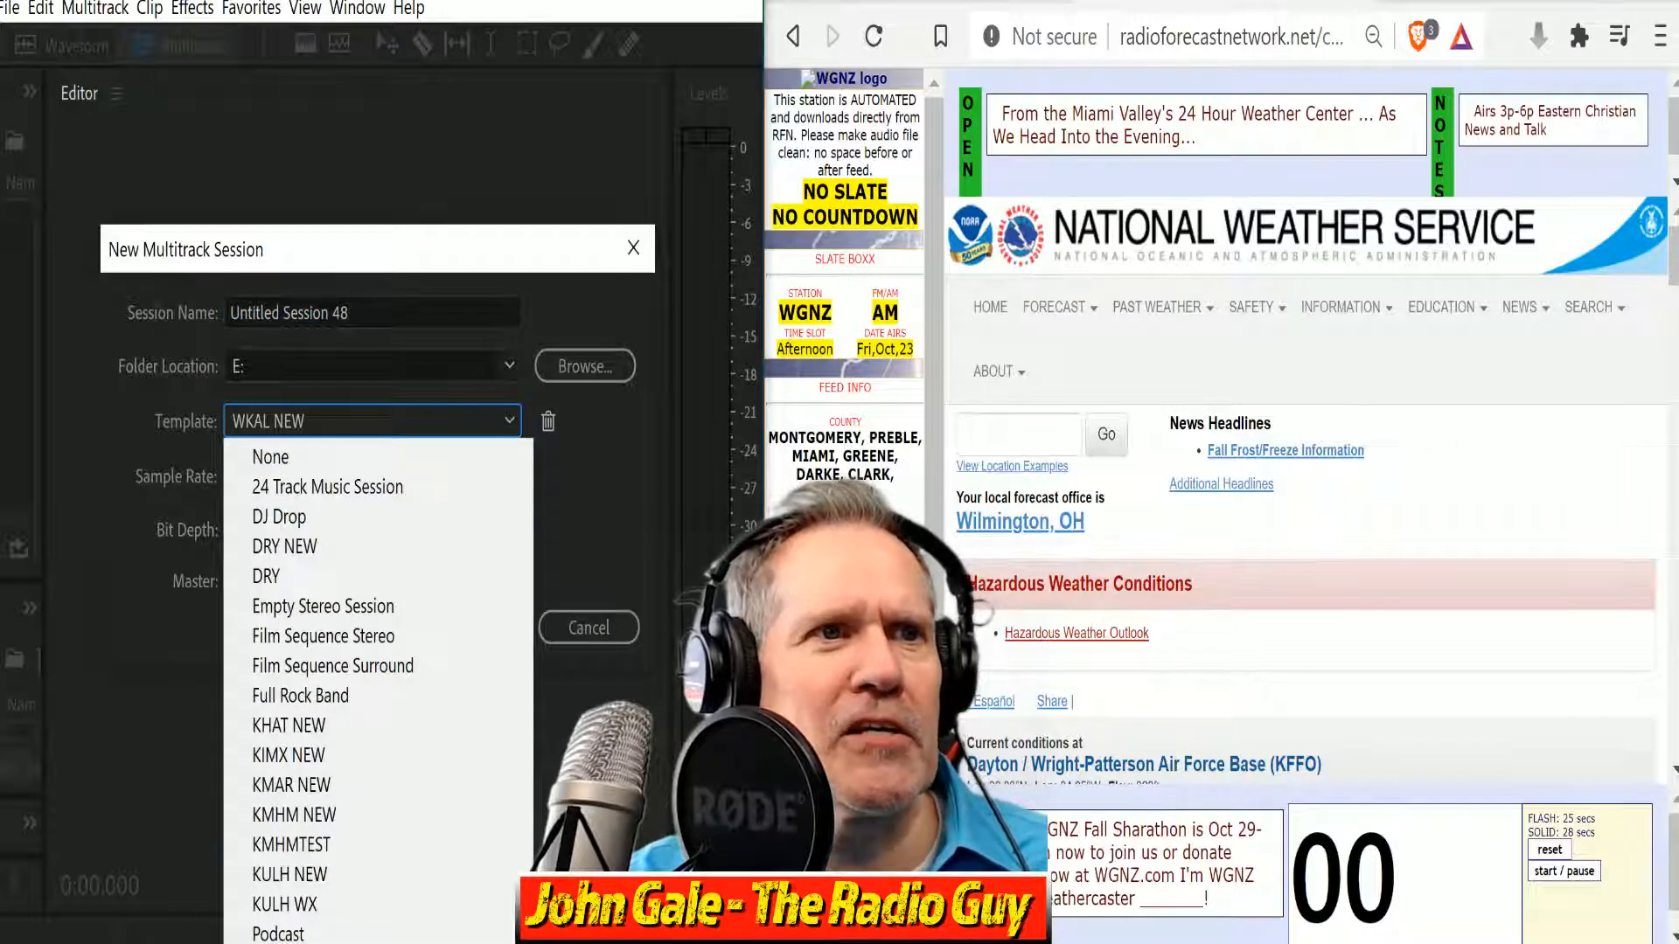
key("w")
key("Return")
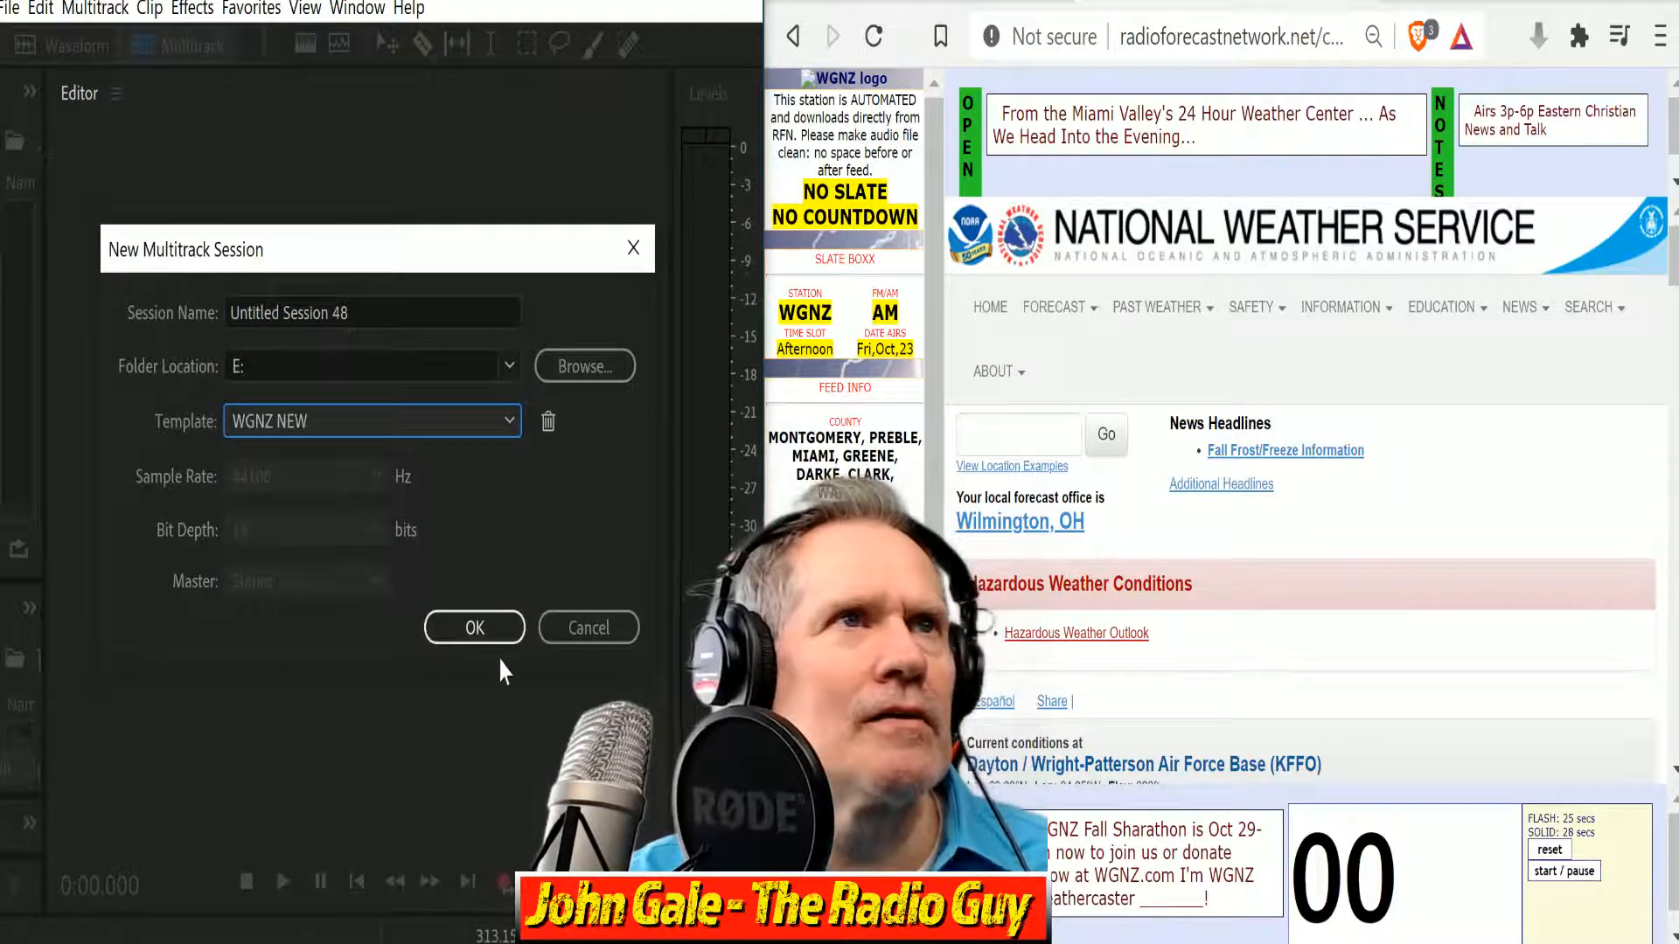
left_click(475, 628)
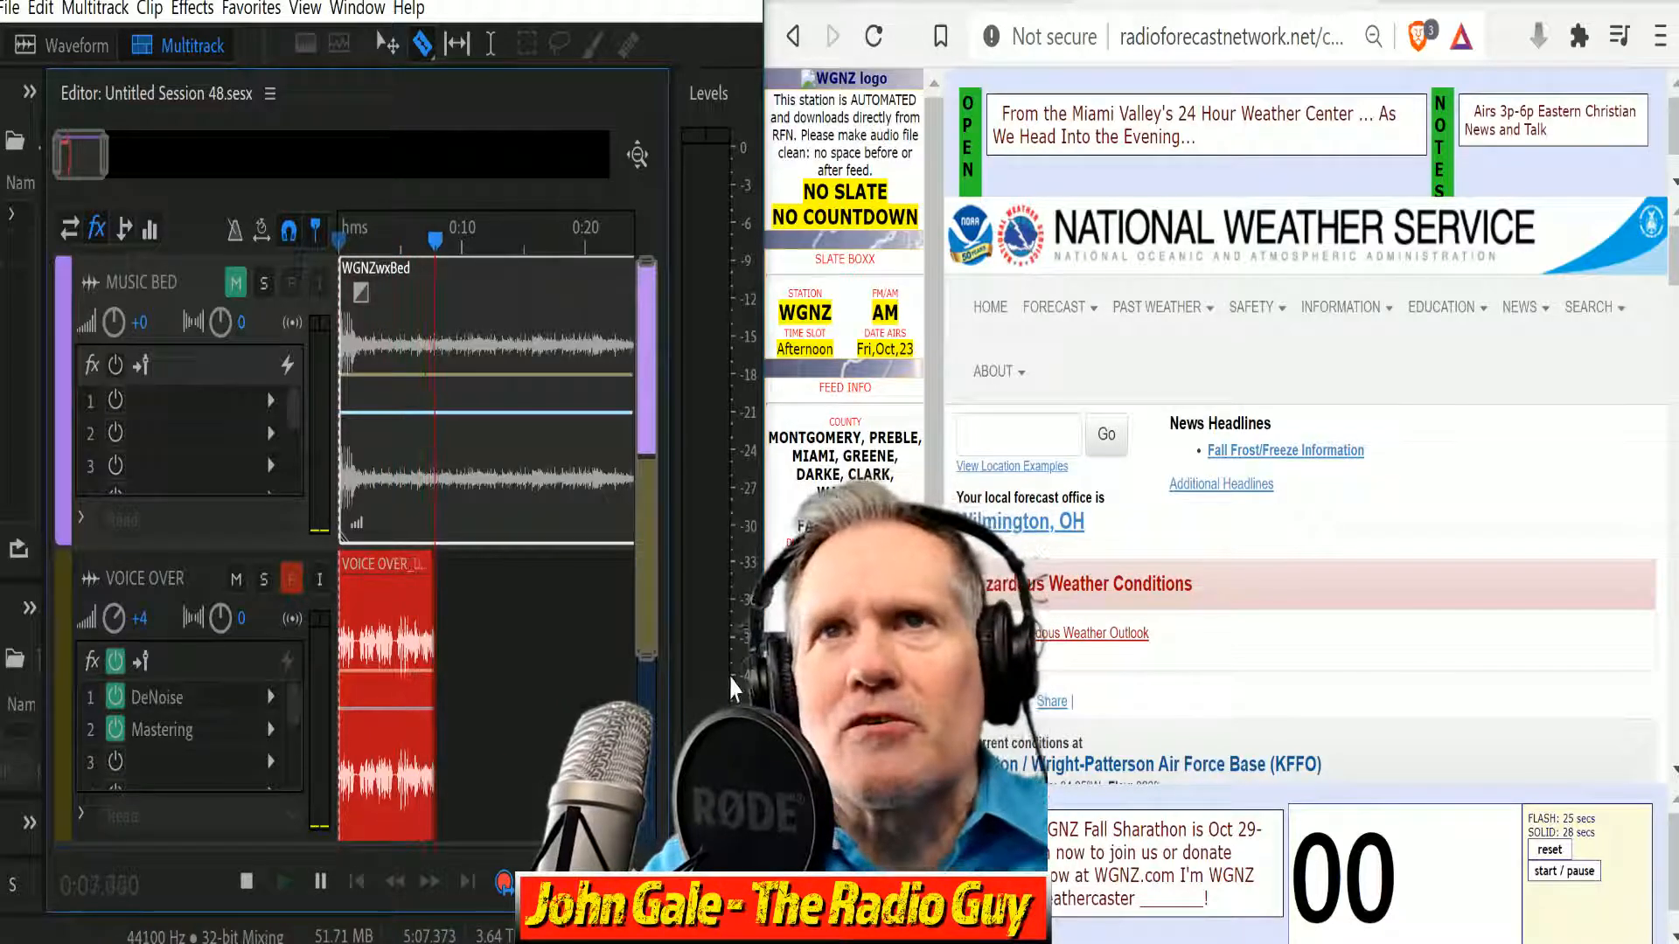
Bring the WGNZ detailed forecast into view for reading during the recording and start the on-page timer.
scroll(1303, 525, "down", 4)
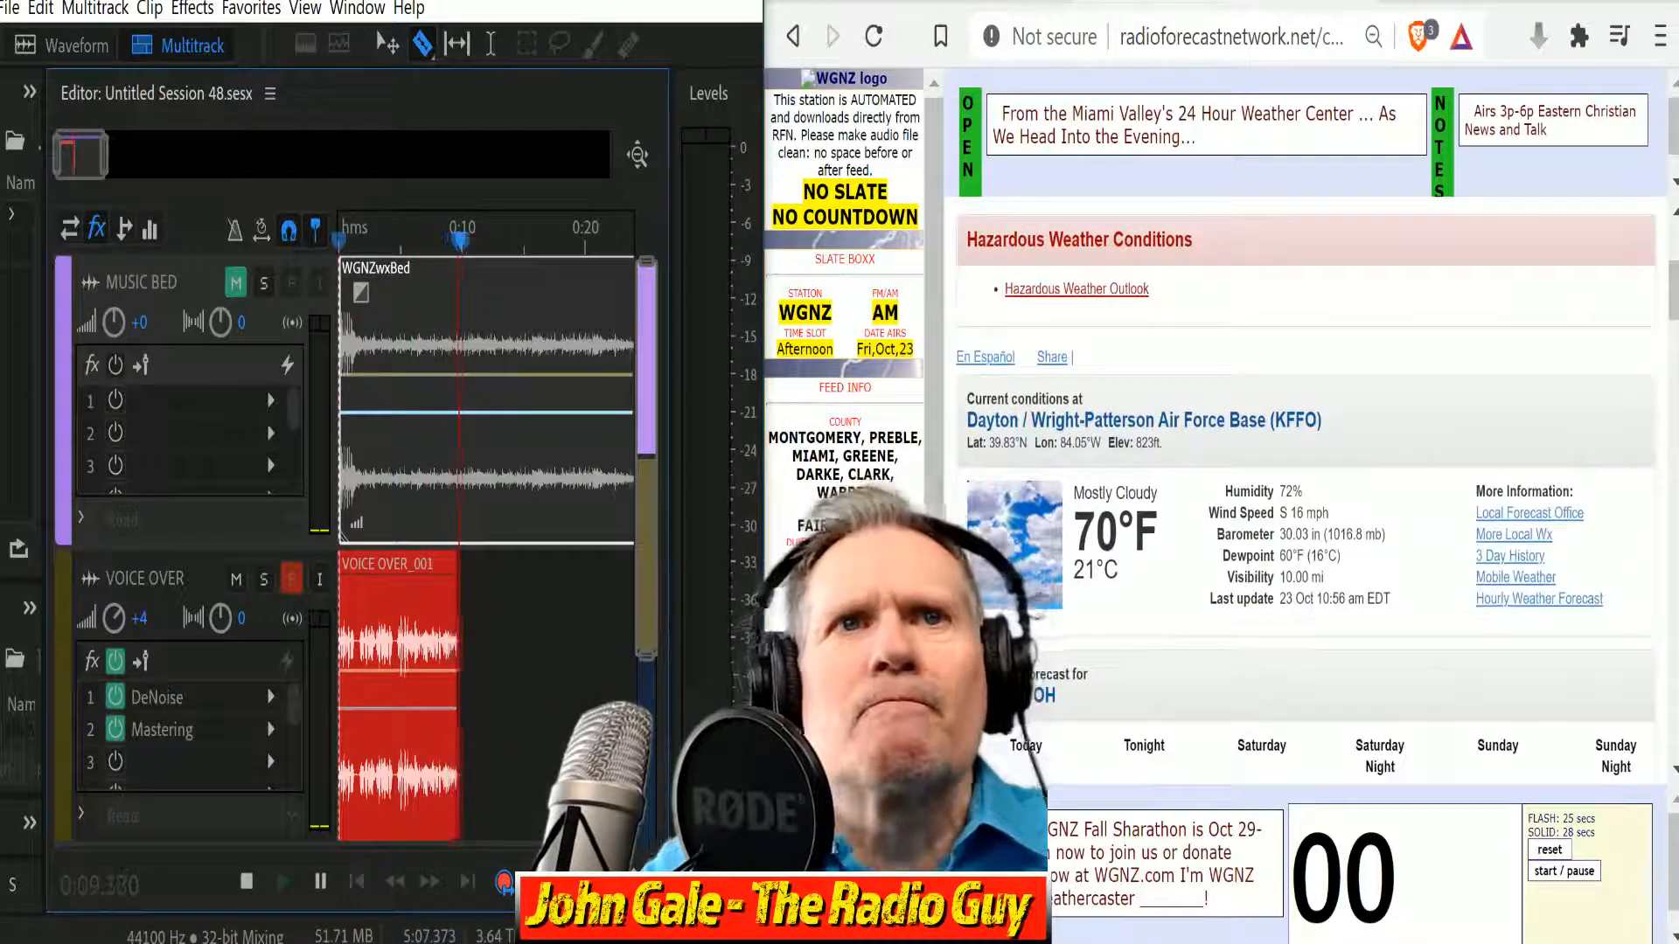
scroll(1224, 684, "down", 6)
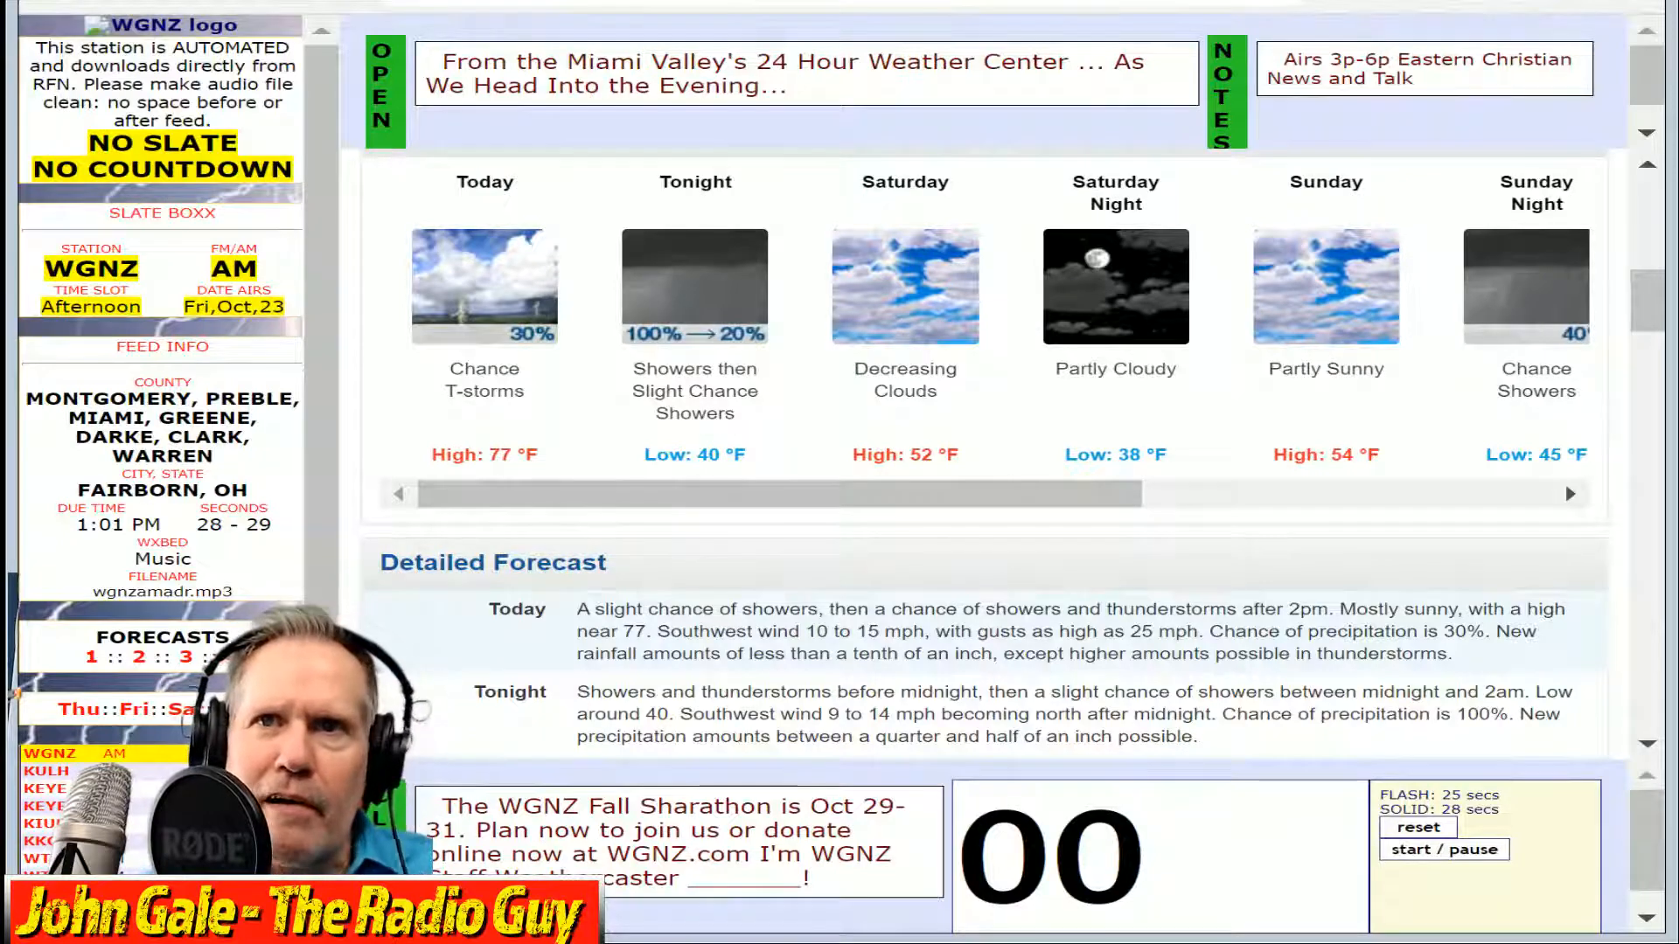
scroll(747, 527, "down", 4)
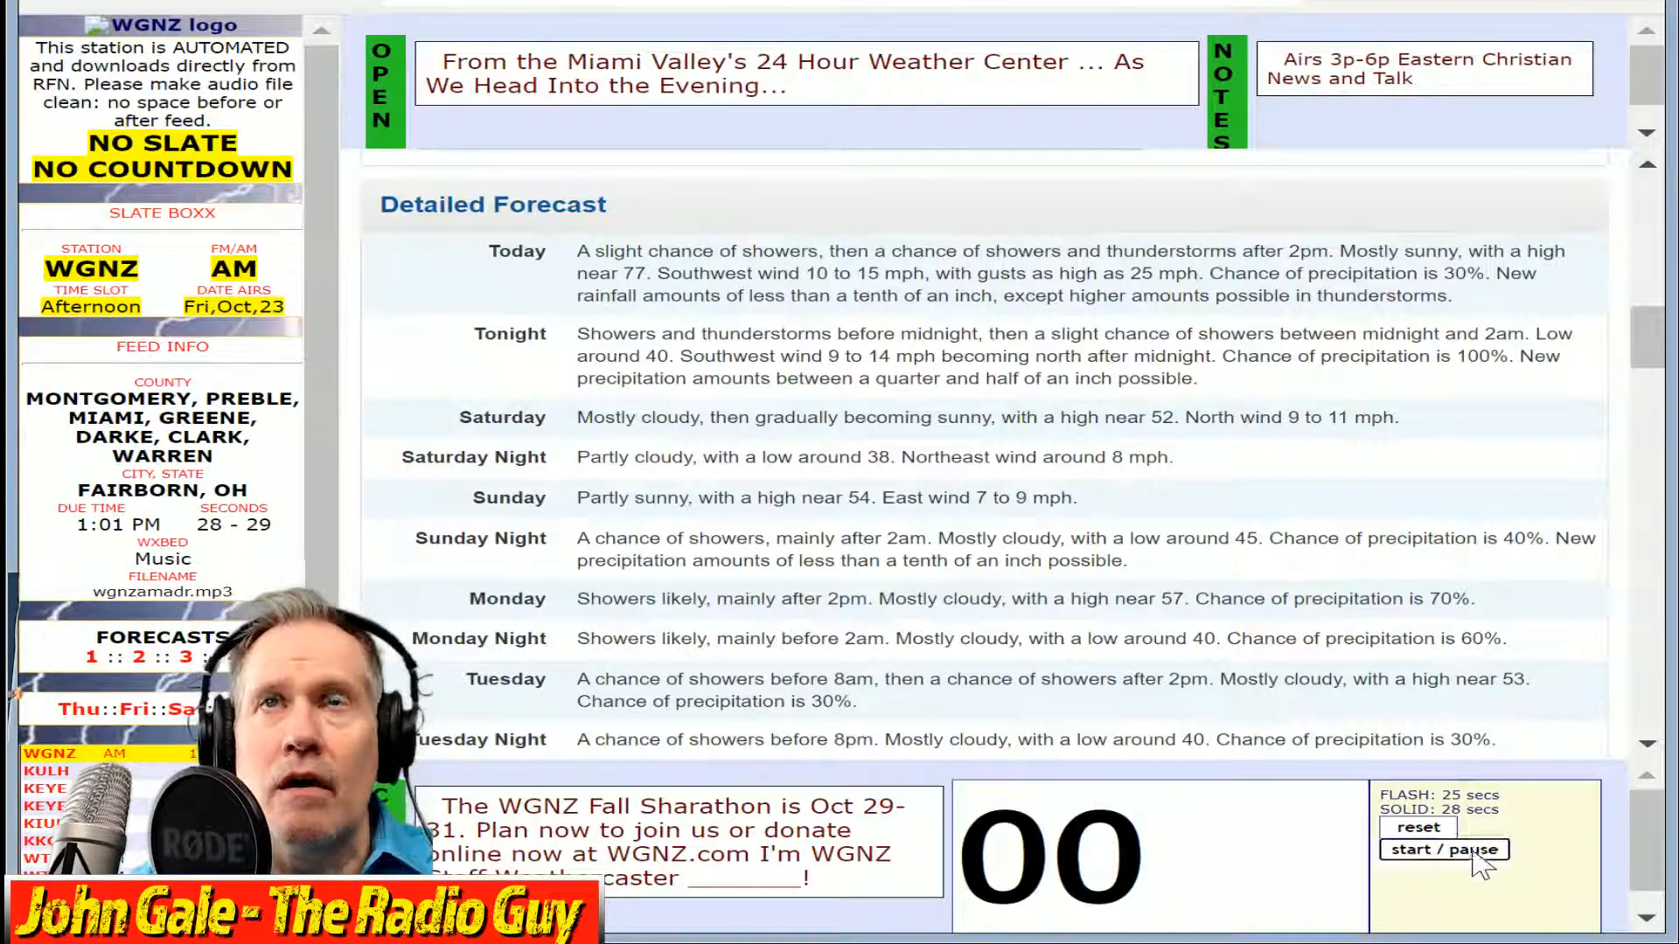
left_click(1473, 850)
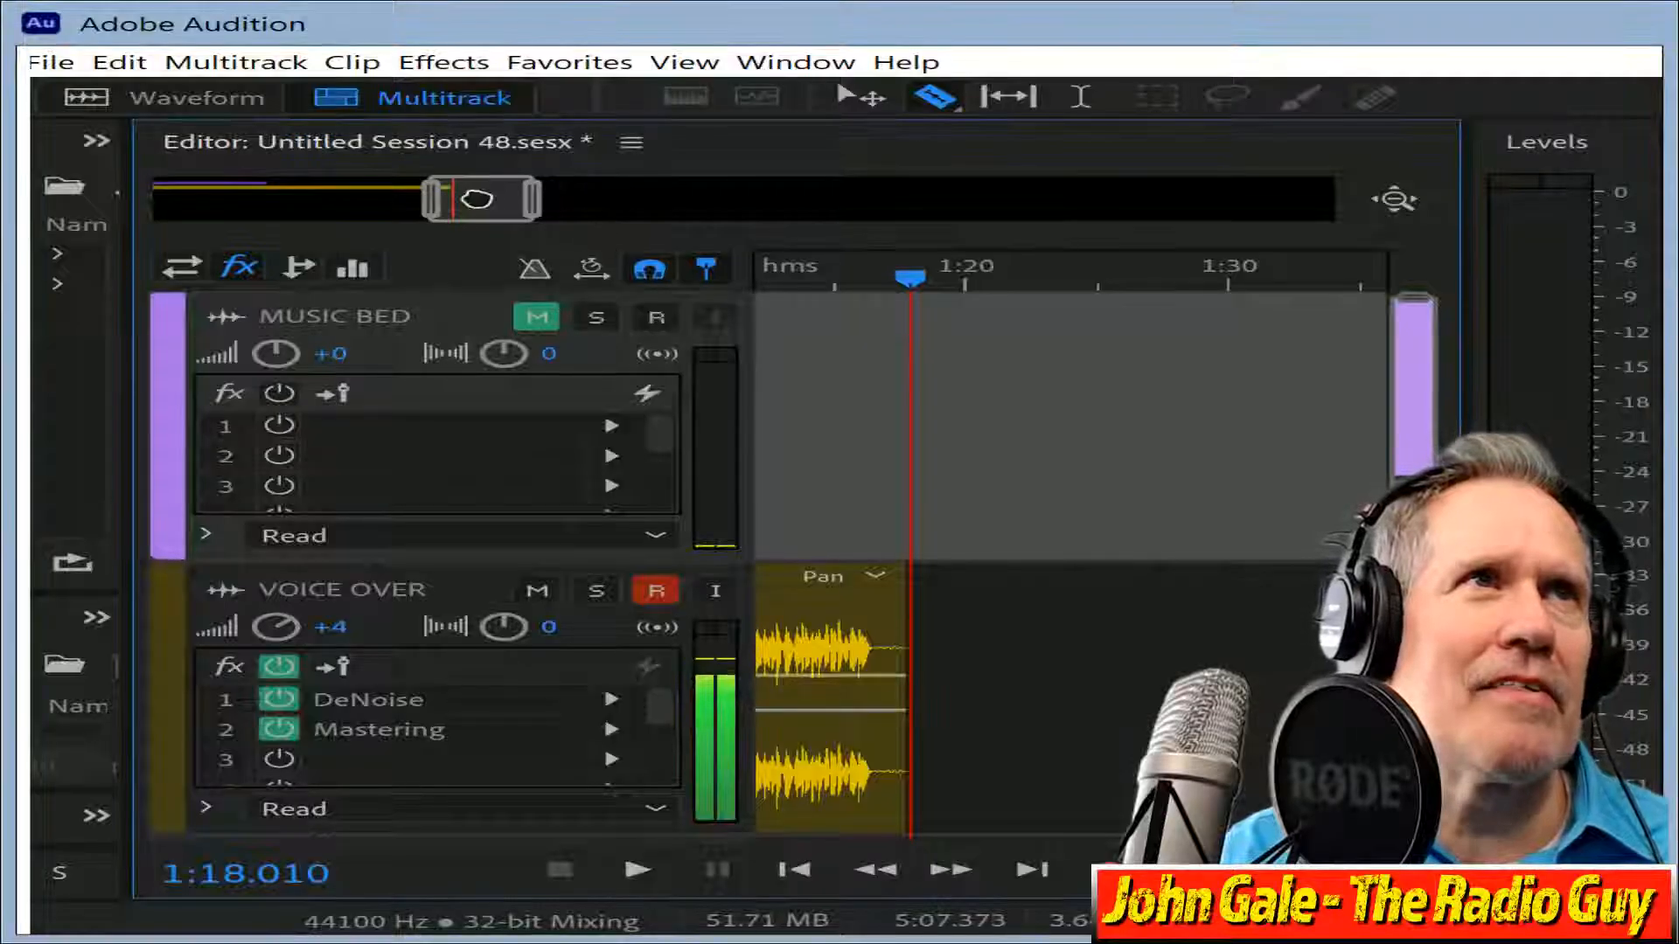
Split the voice-over recording at about 0:34, delete everything before it, and move the remaining clip to the session start.
left_click_drag(480, 195, 268, 199)
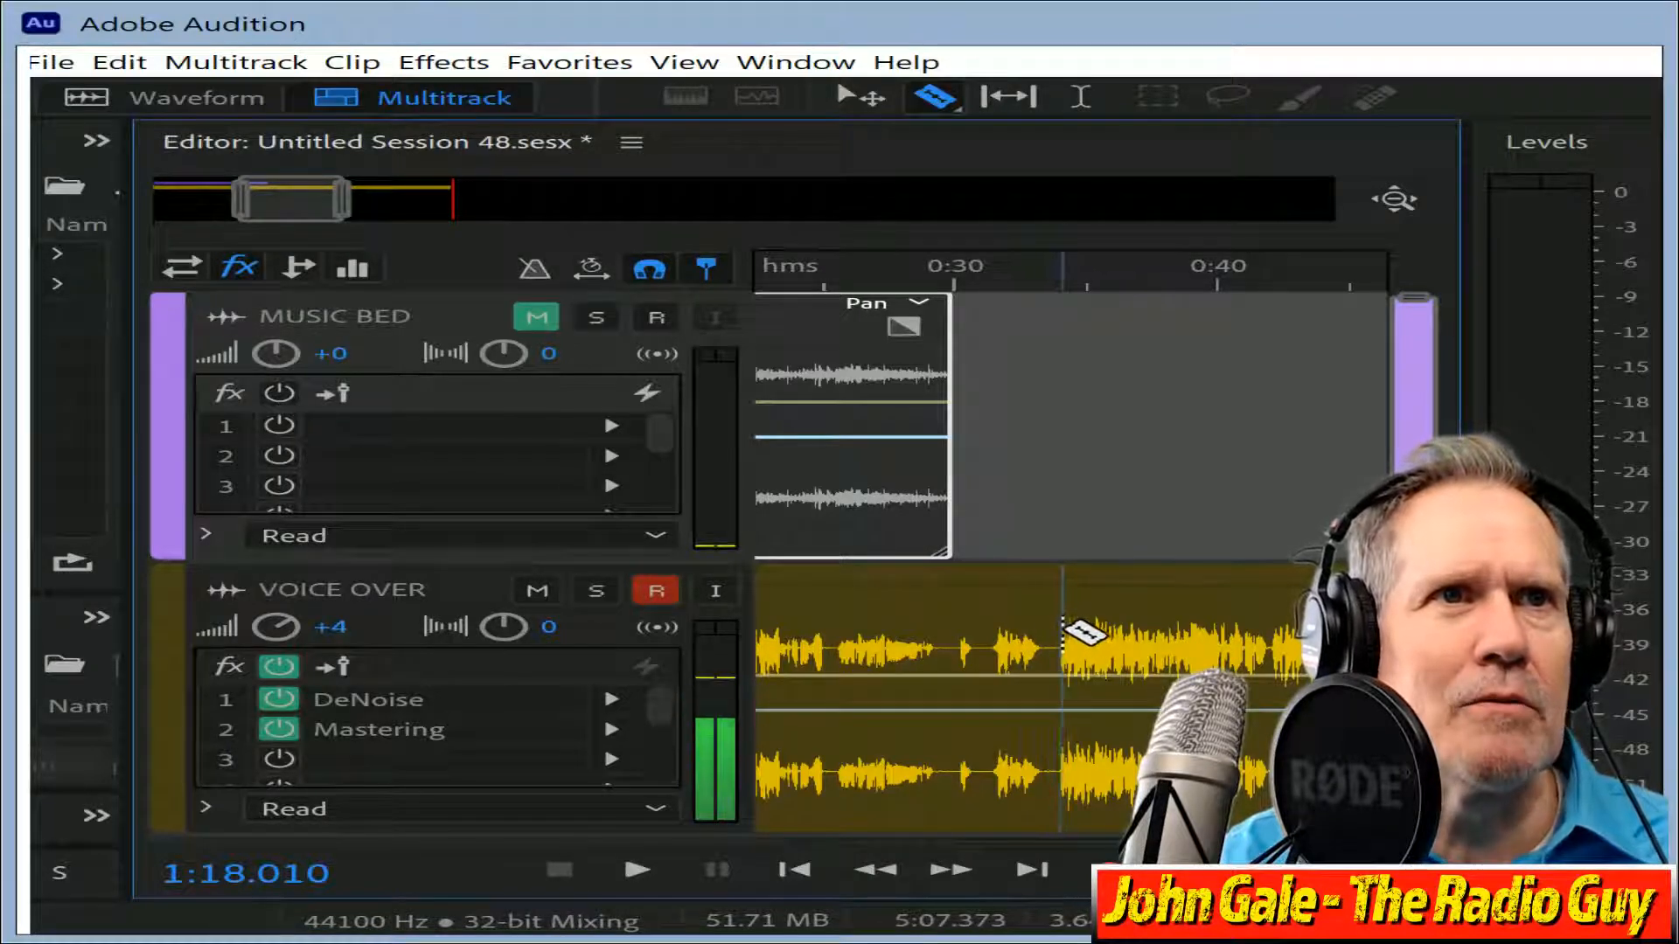
left_click(1057, 631)
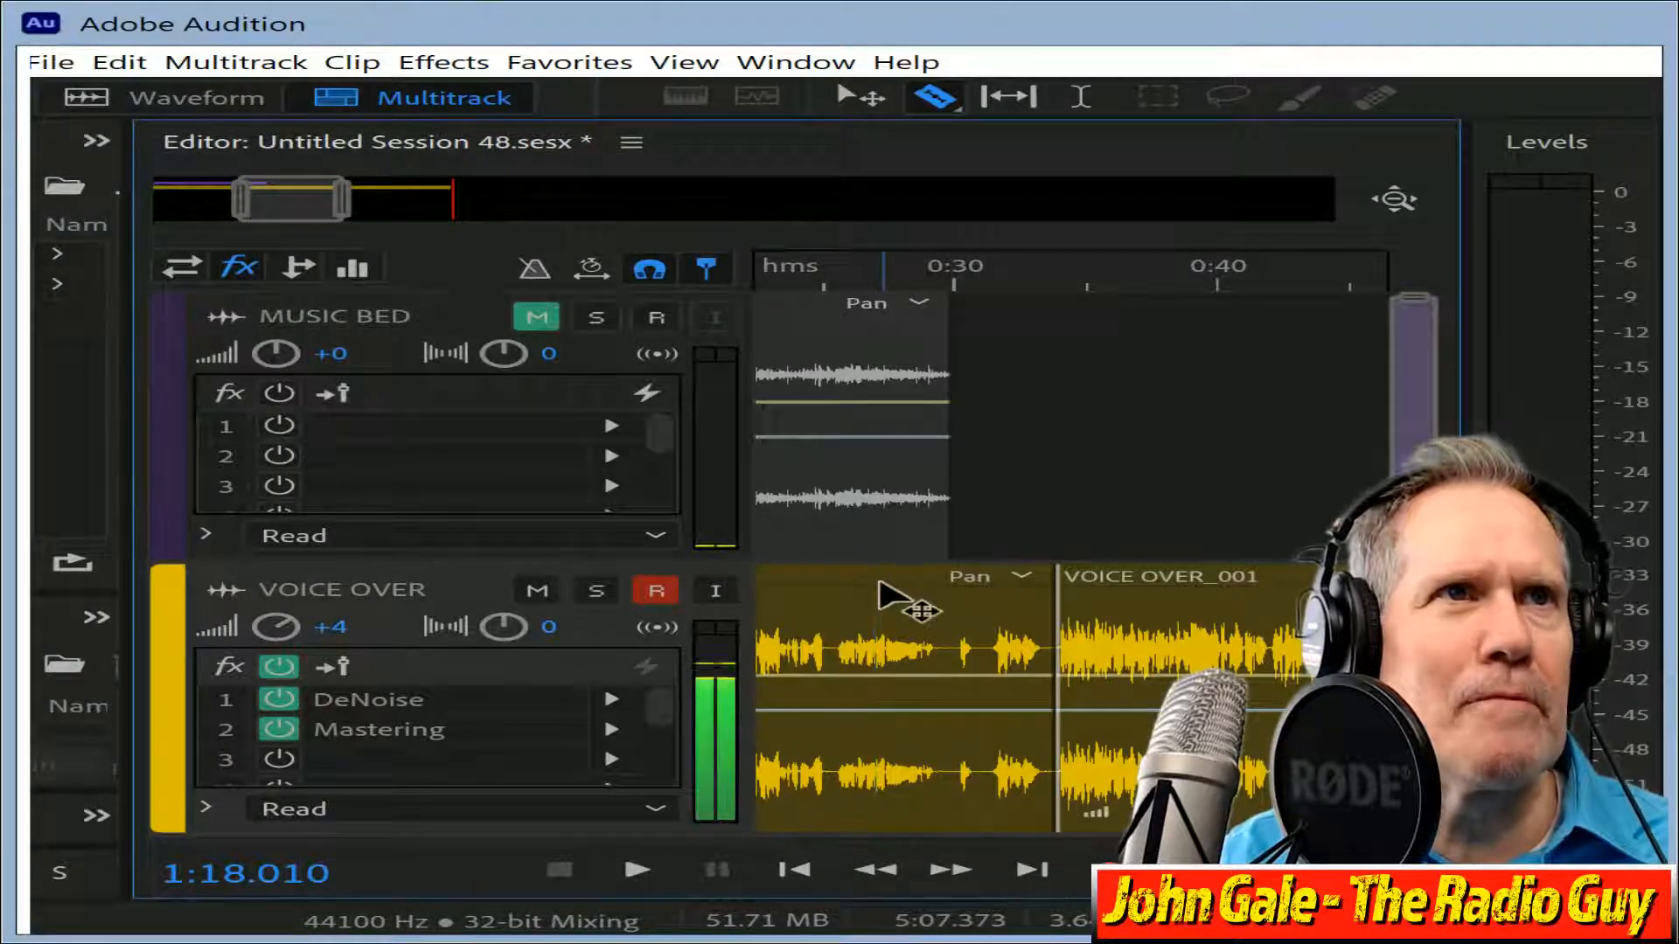
left_click(900, 586)
key("Delete")
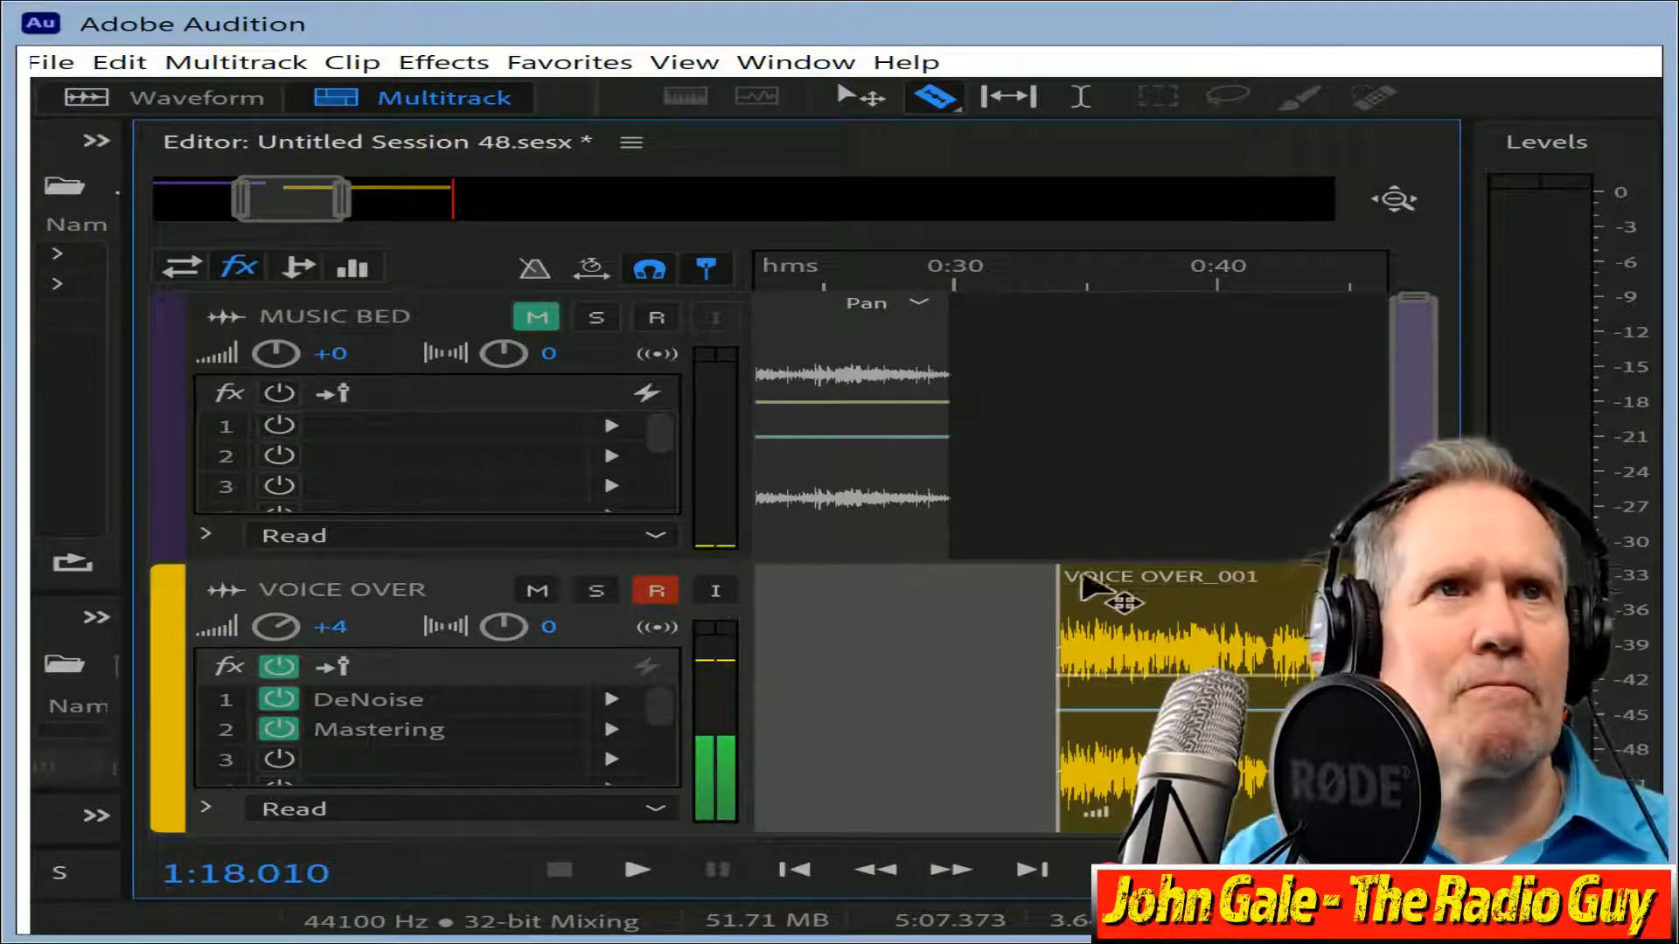
left_click_drag(1106, 599, 45, 659)
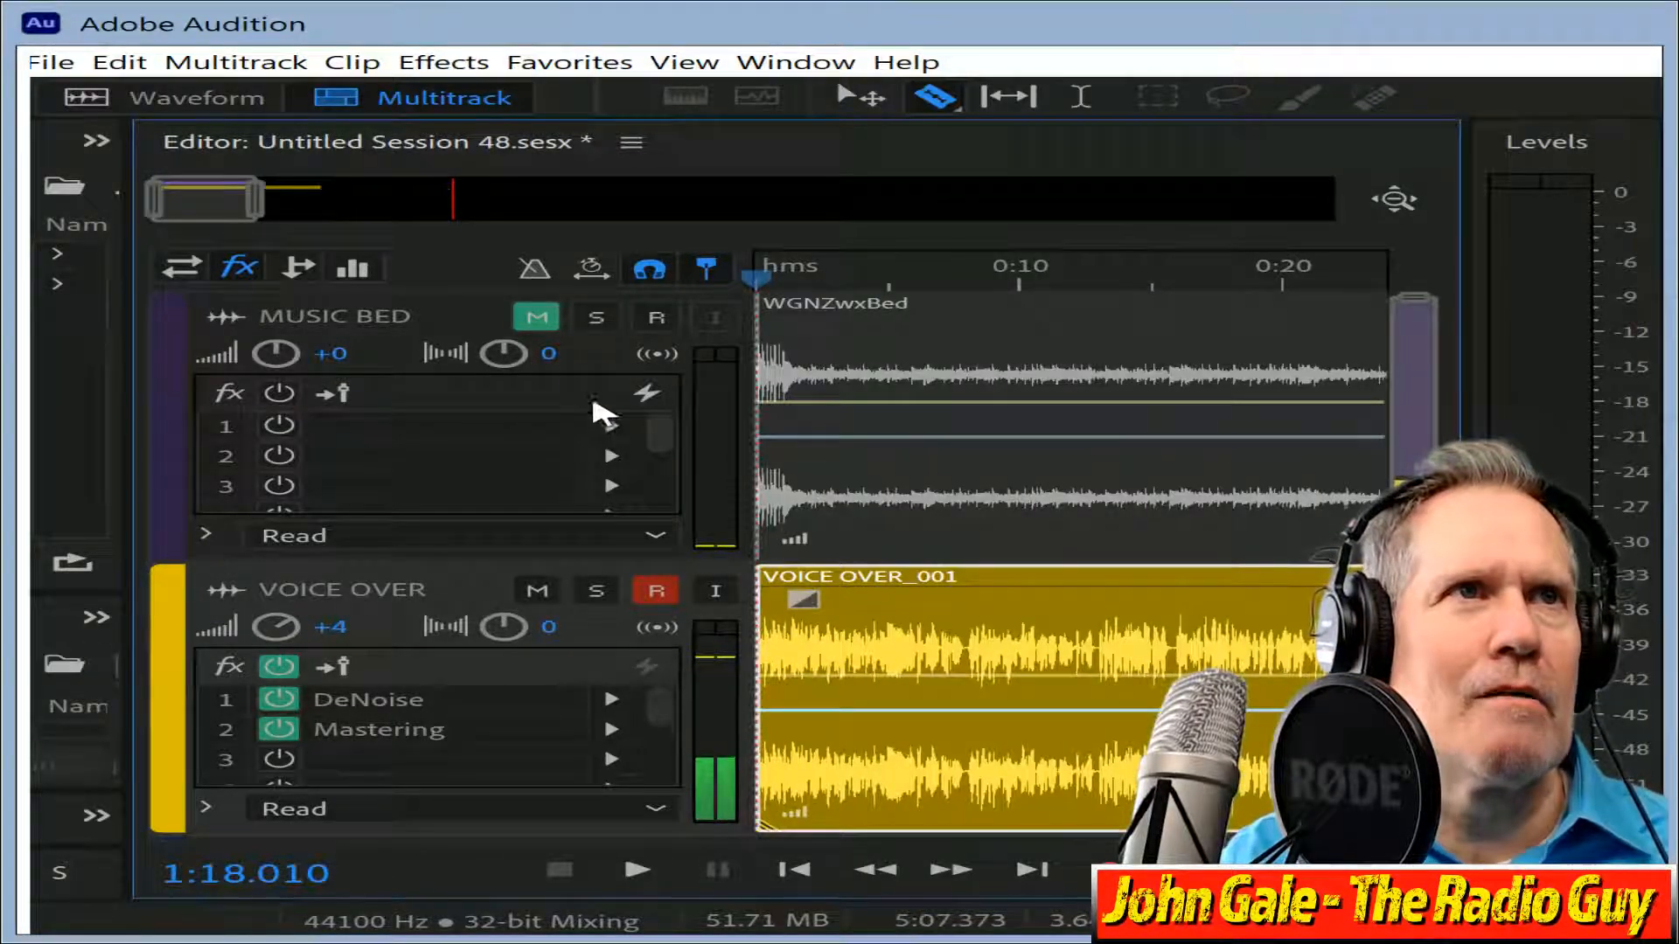
Play the voice-over from about 0:23 and from about 0:16 to locate the beginning of the misread passage.
left_click_drag(148, 192, 216, 192)
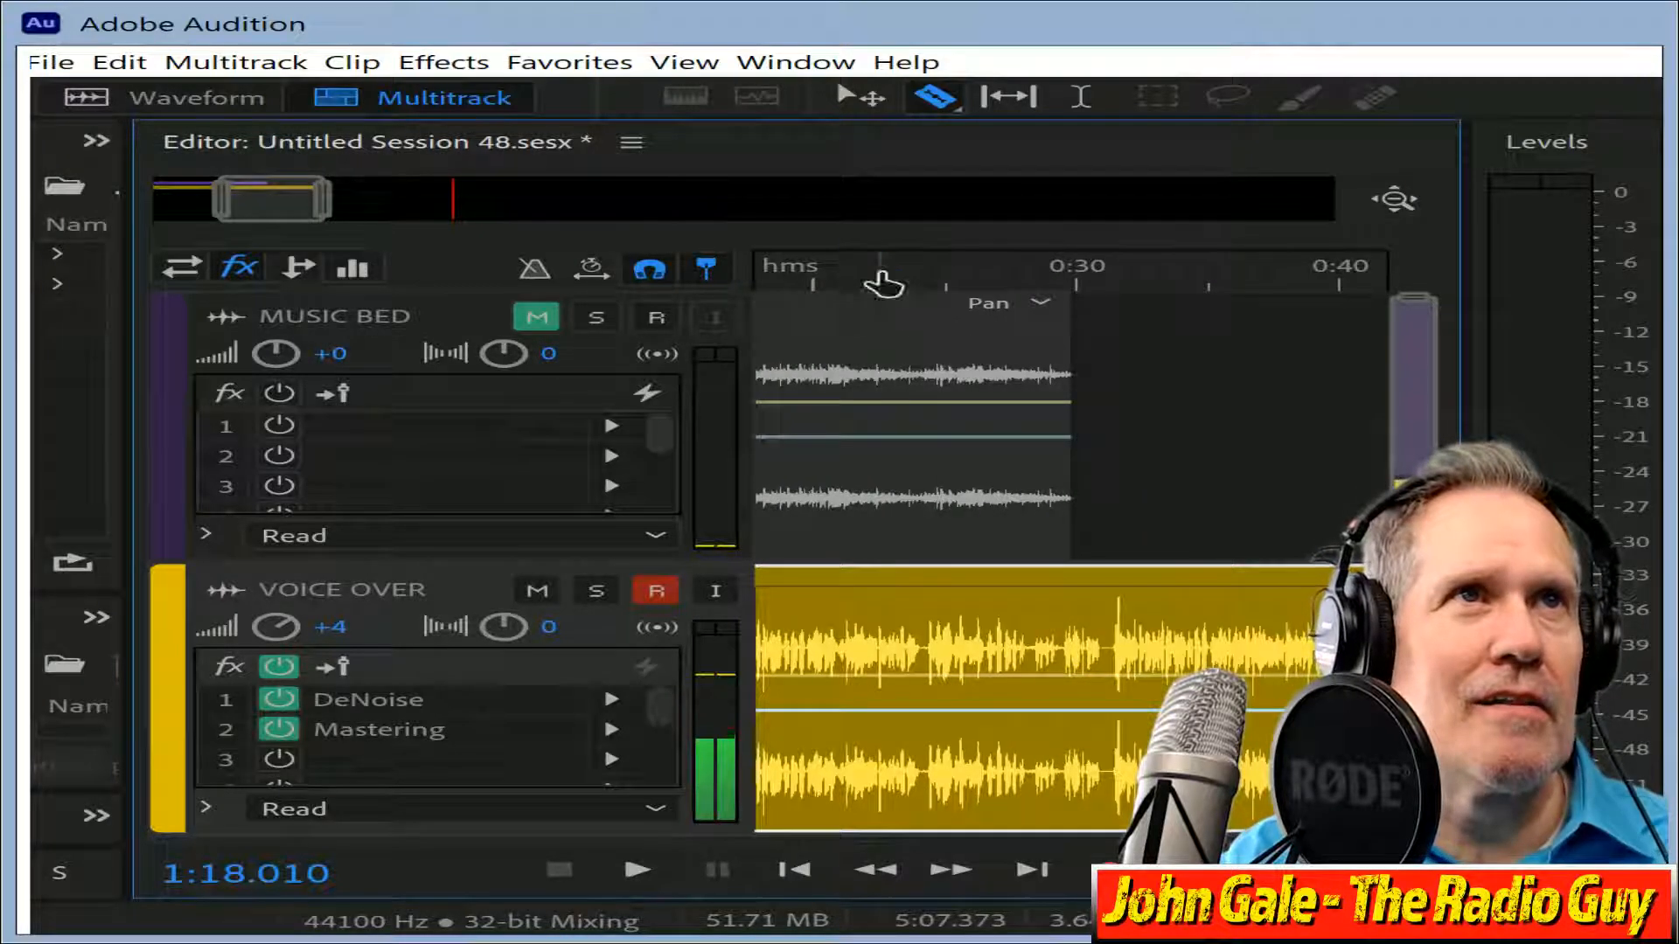
left_click(883, 278)
key("space")
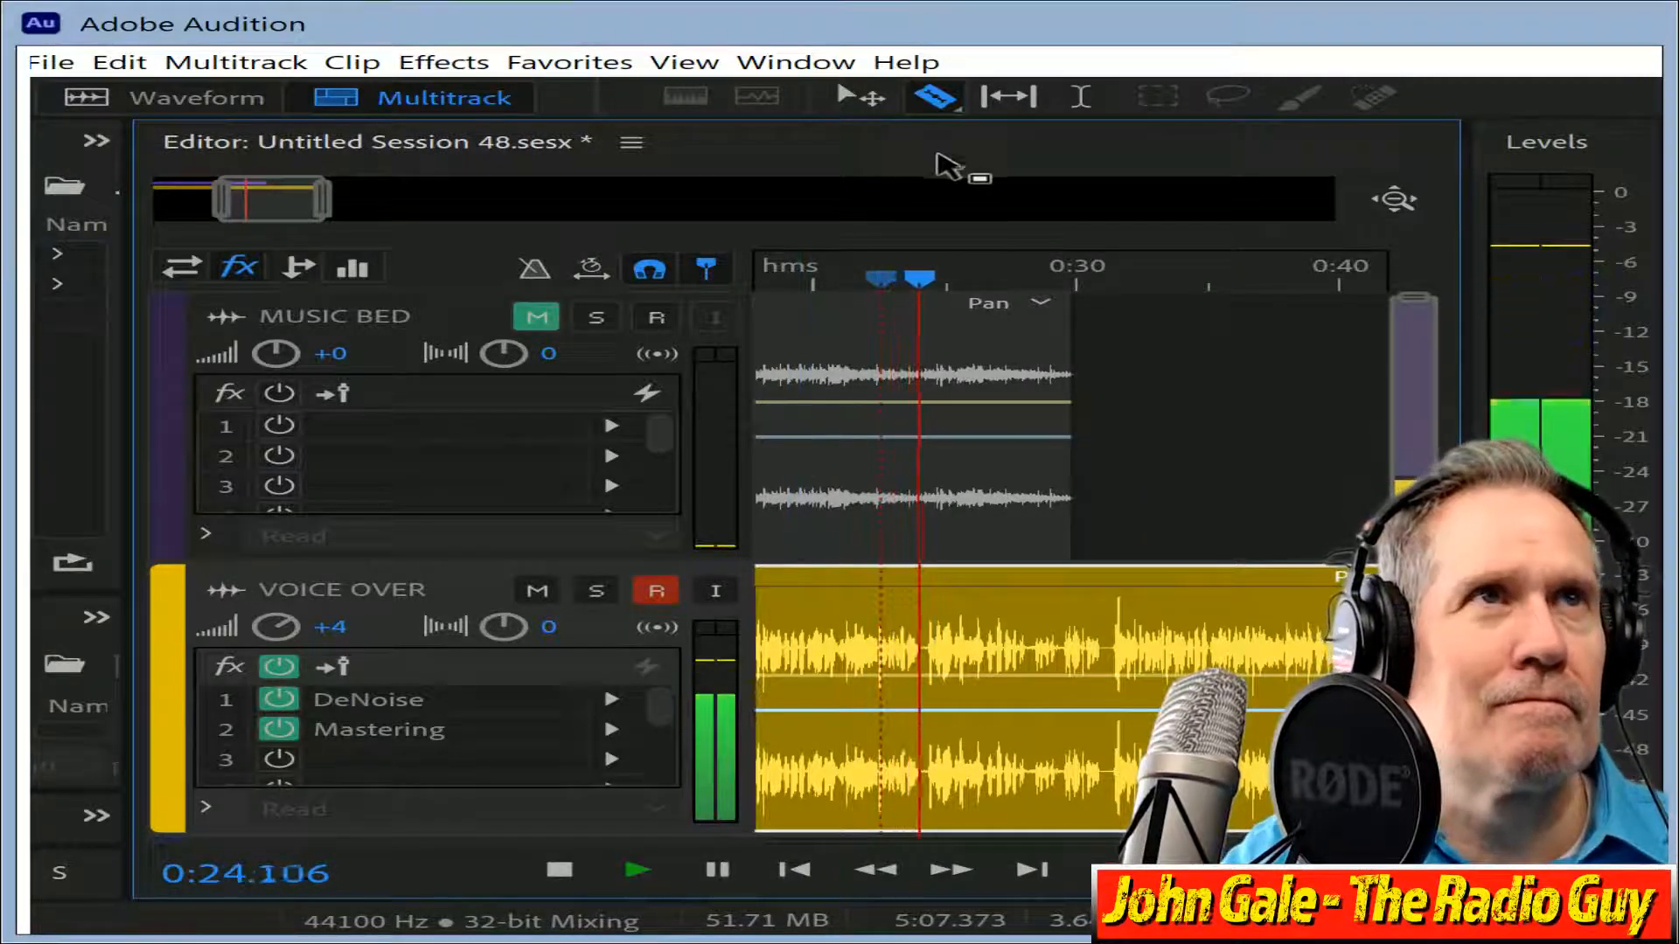
left_click_drag(929, 274, 1102, 337)
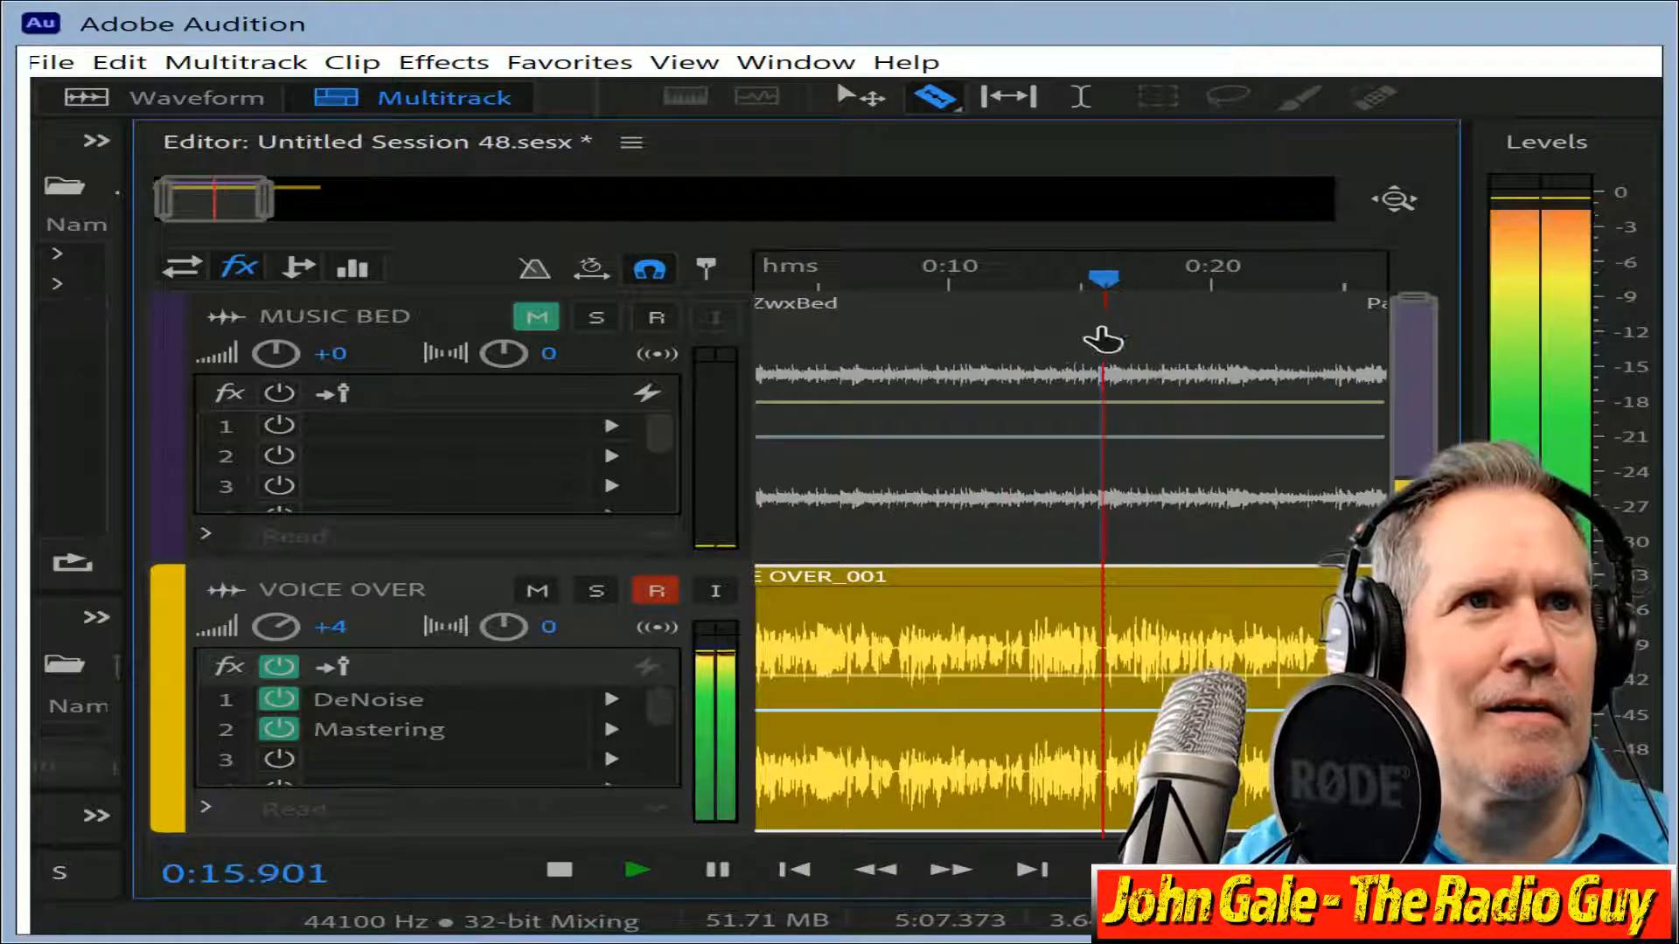
key("space")
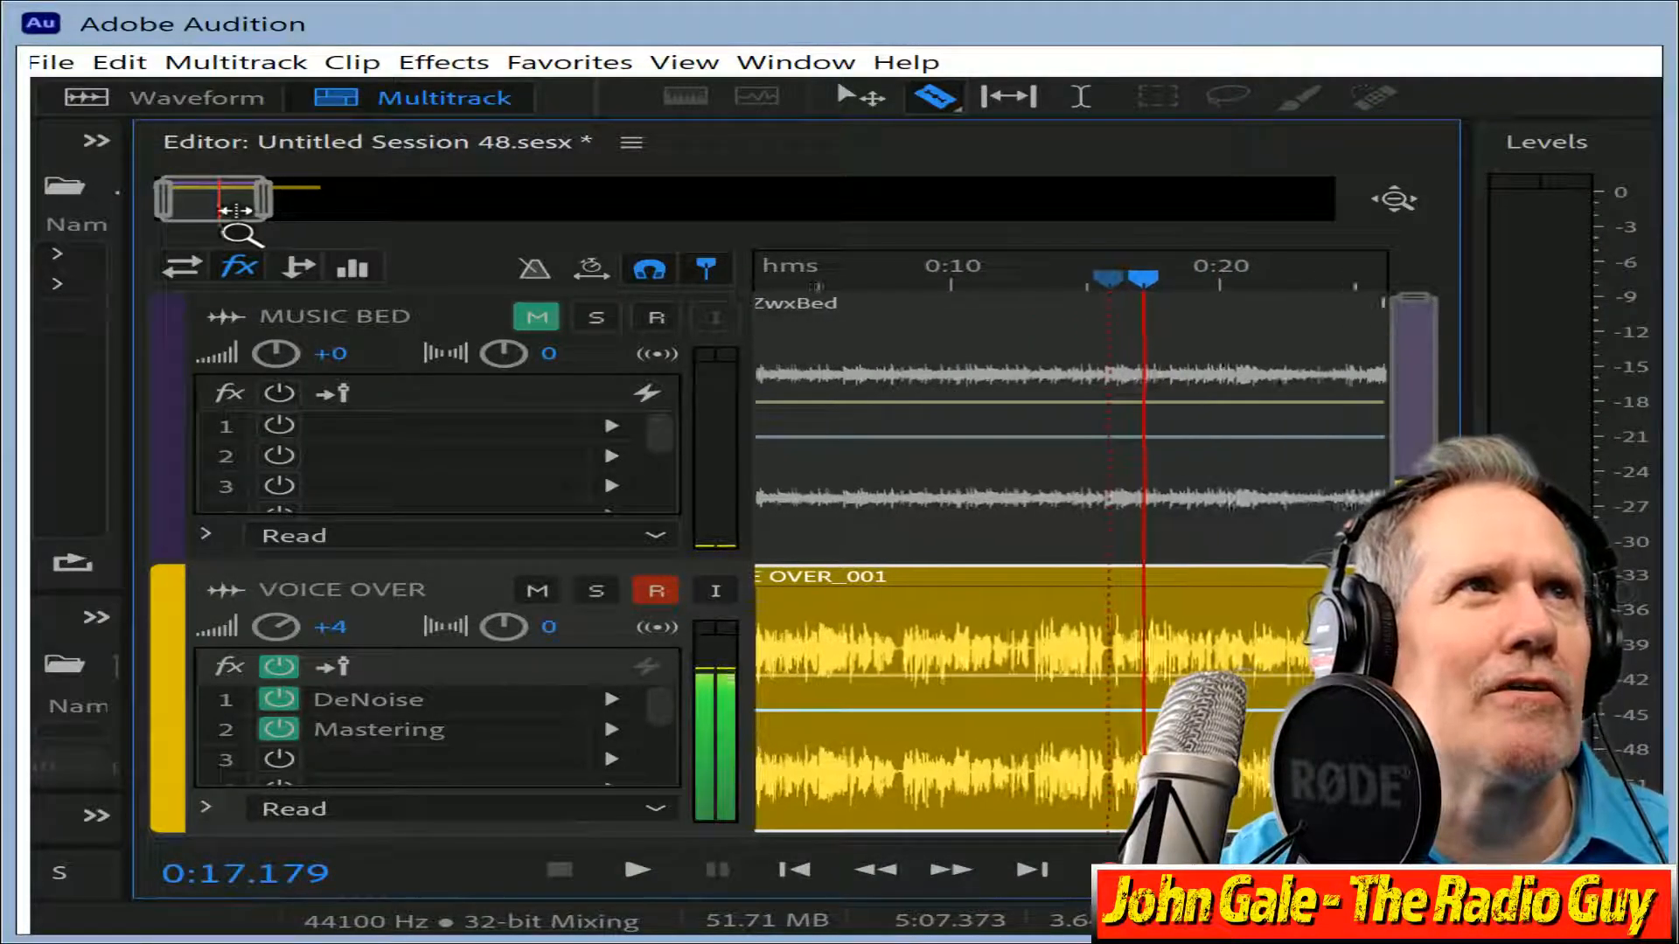
Cut the voice-over clip at about 0:16 and 0:31 and delete the misread section between the cuts.
scroll(212, 209, "up", 2)
left_click_drag(181, 204, 194, 204)
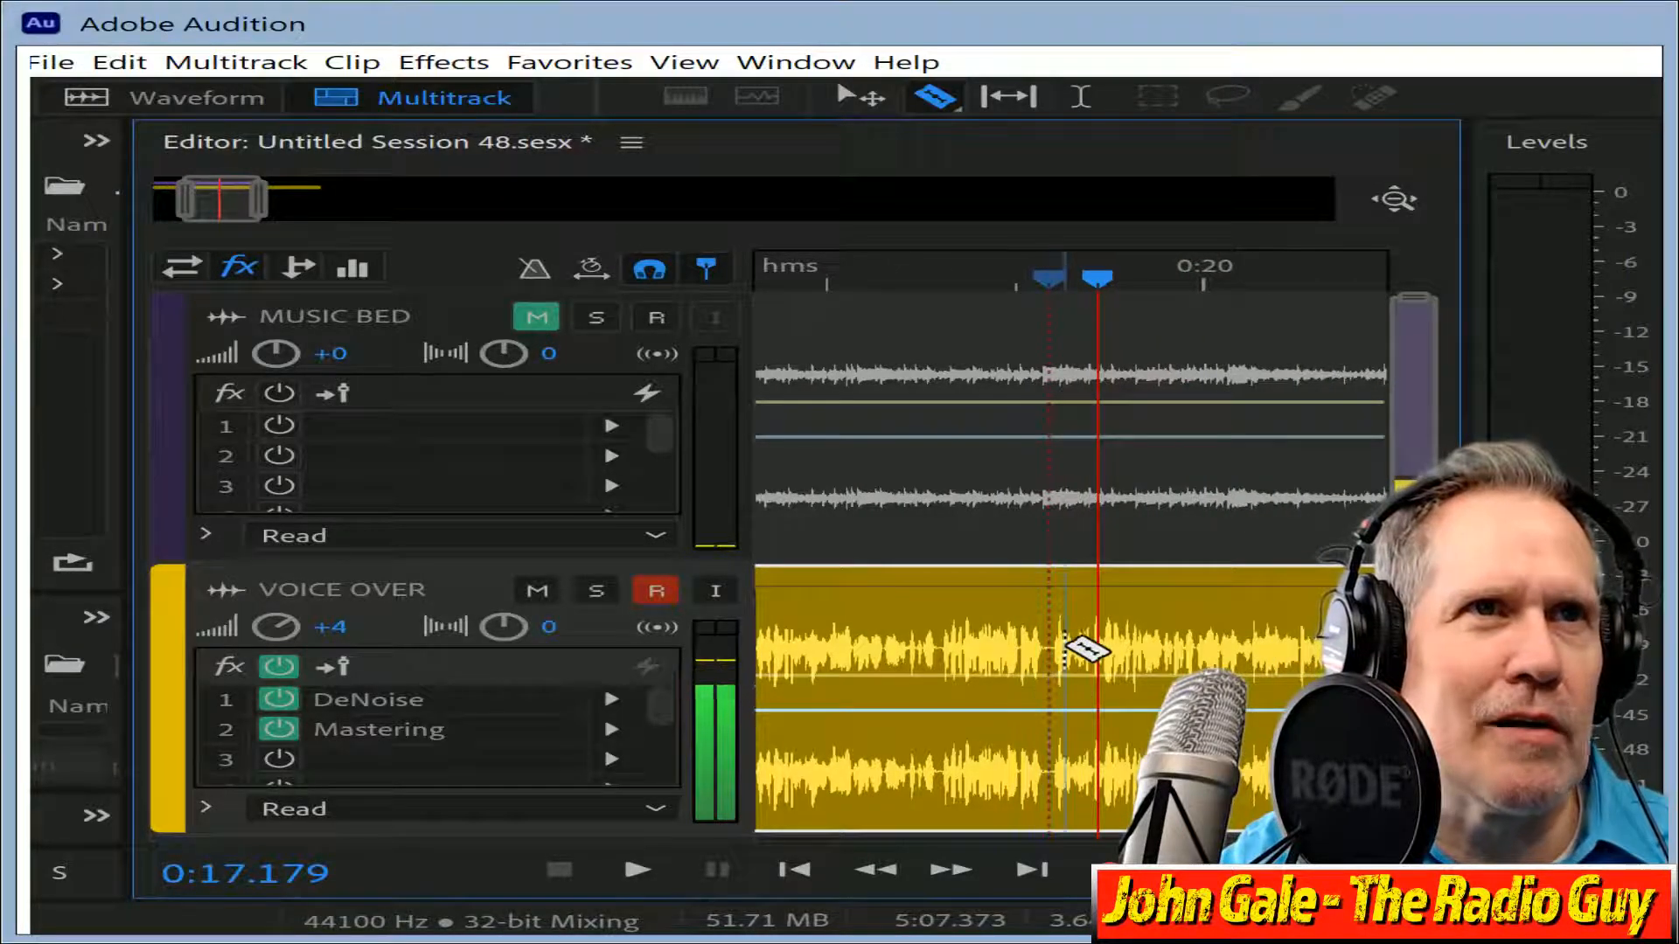
left_click(1056, 643)
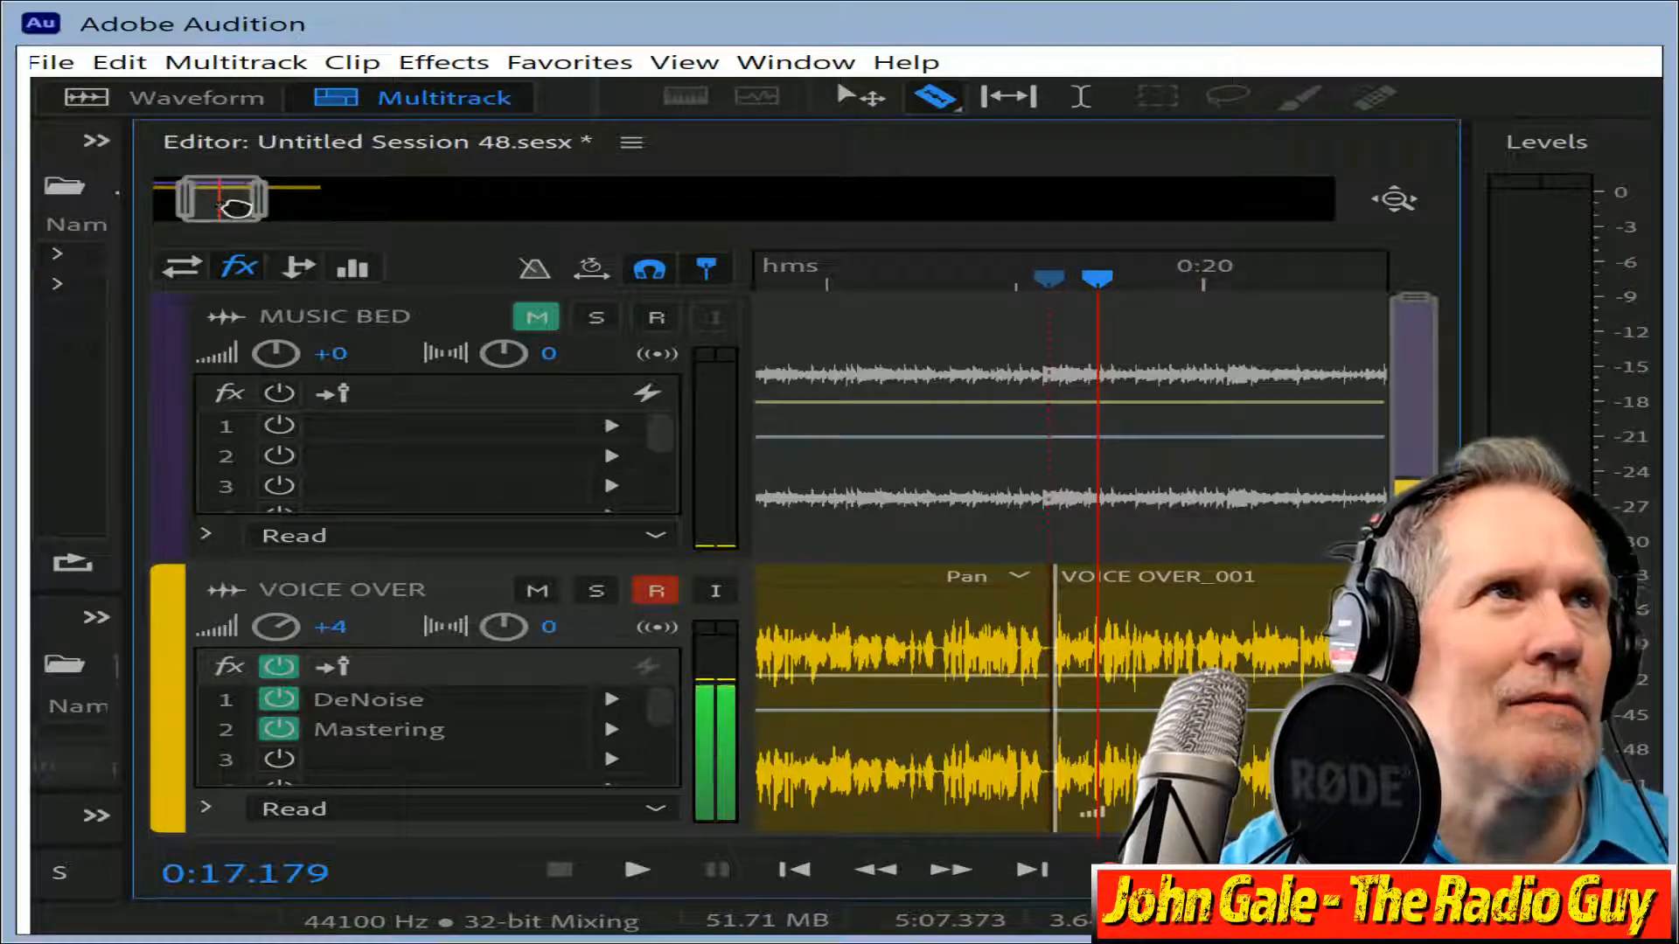
left_click_drag(220, 197, 271, 245)
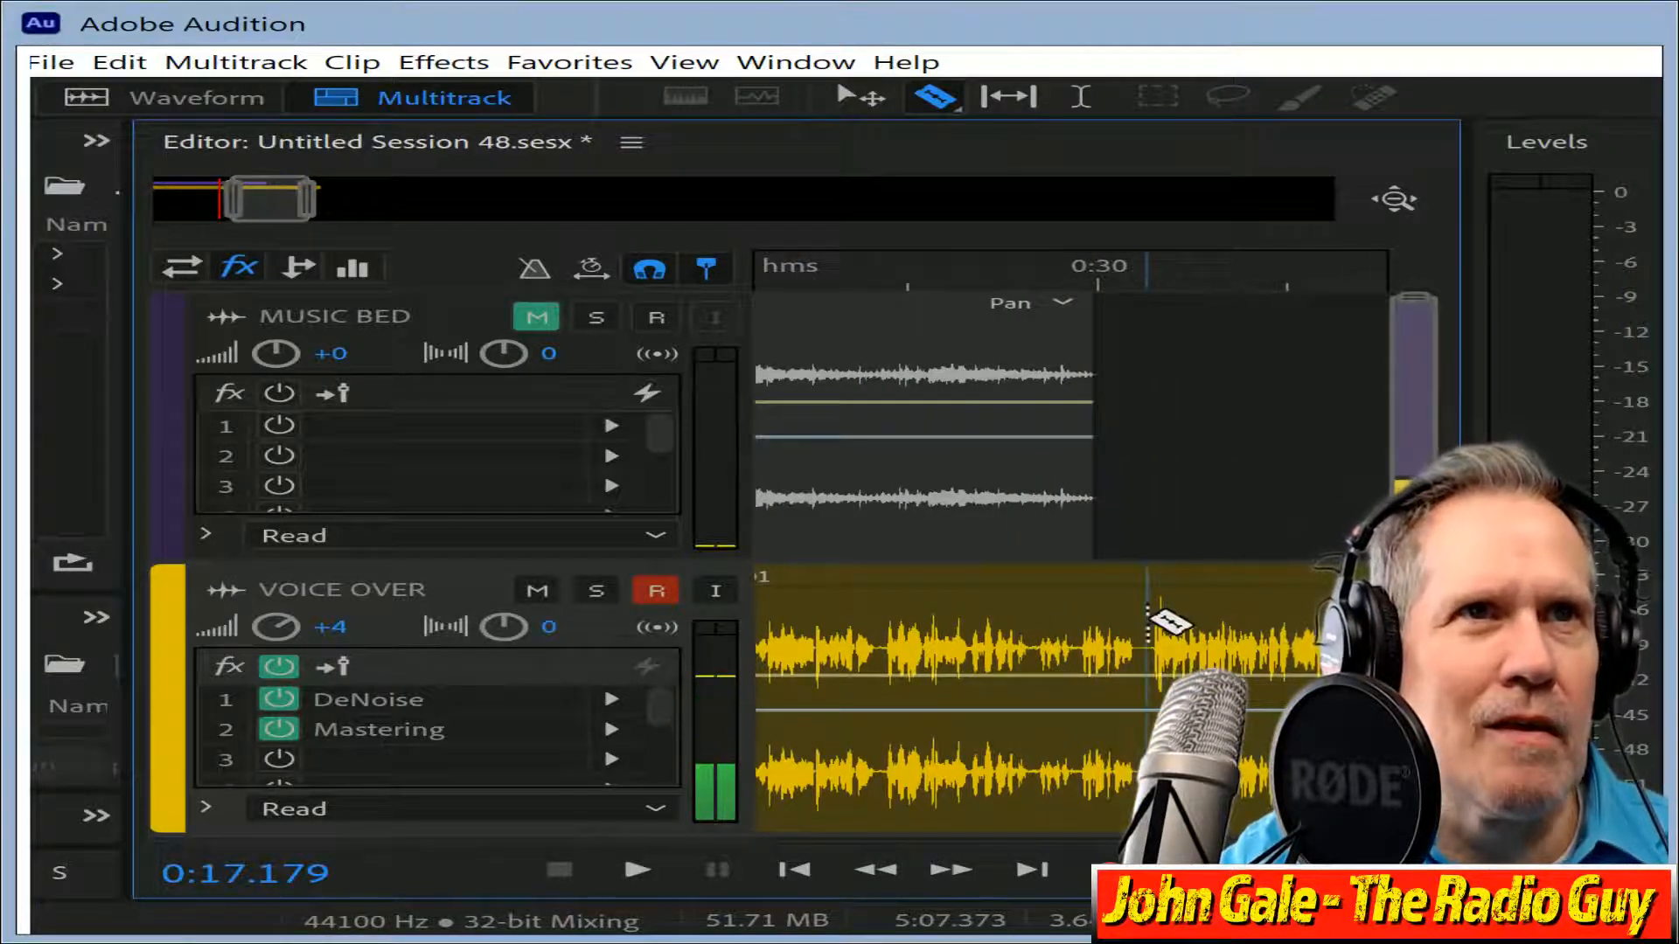
key("Delete")
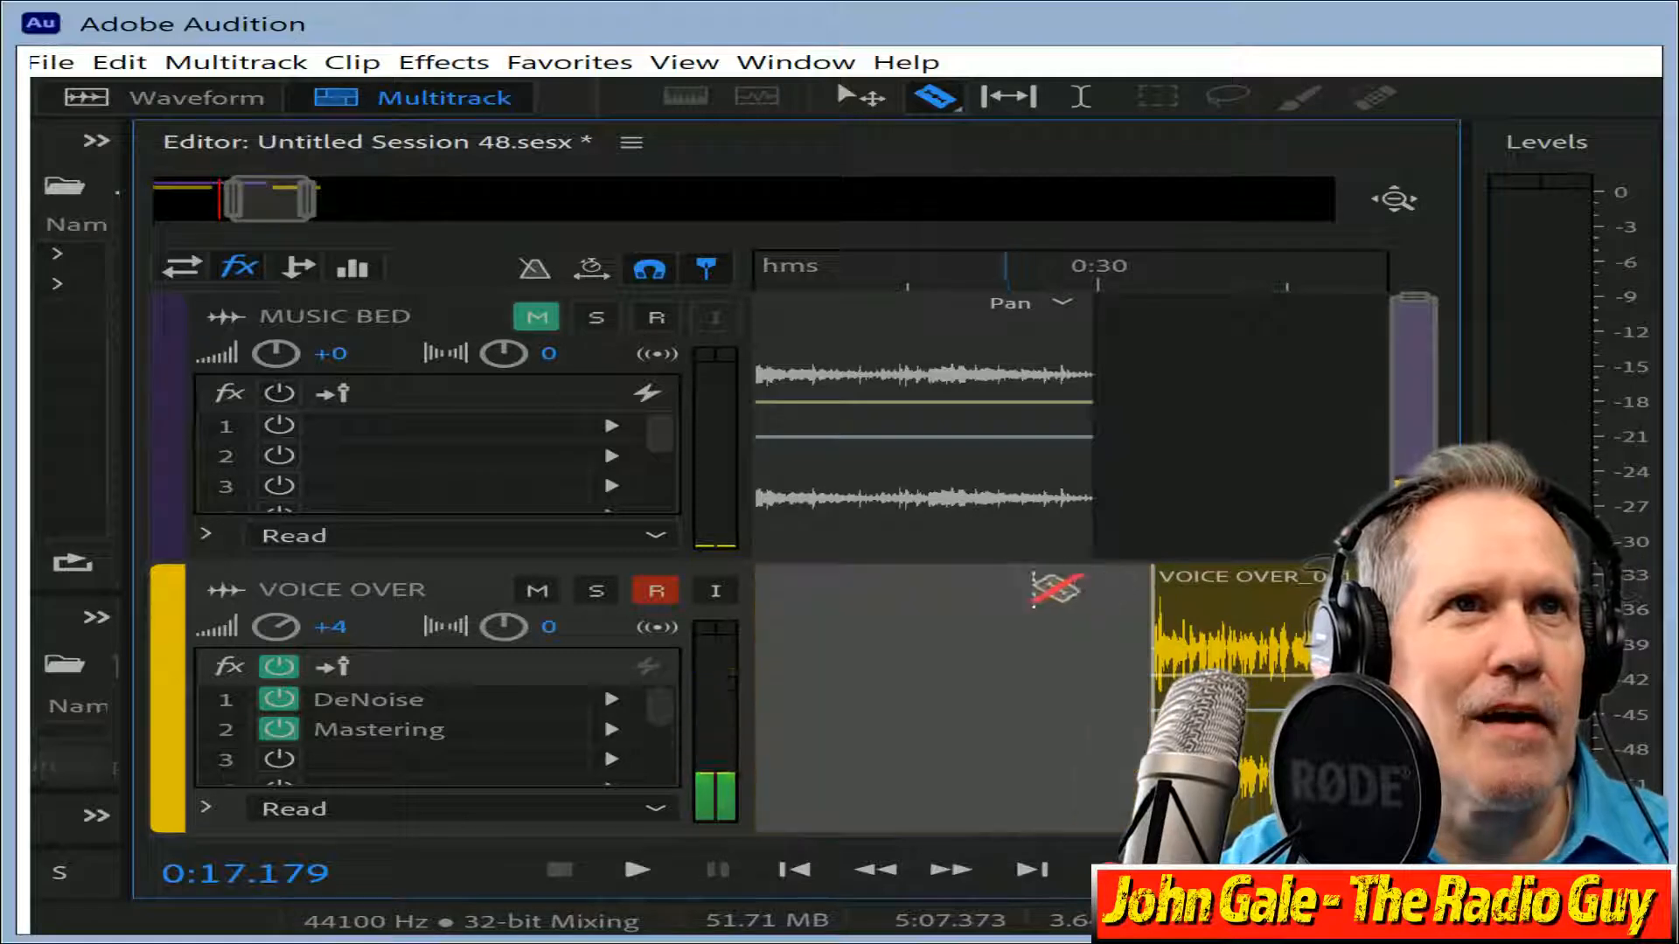
Move the remaining voice-over clip back against the end of the first clip, at about 0:16.
left_click_drag(1222, 619, 841, 636)
left_click_drag(262, 197, 180, 216)
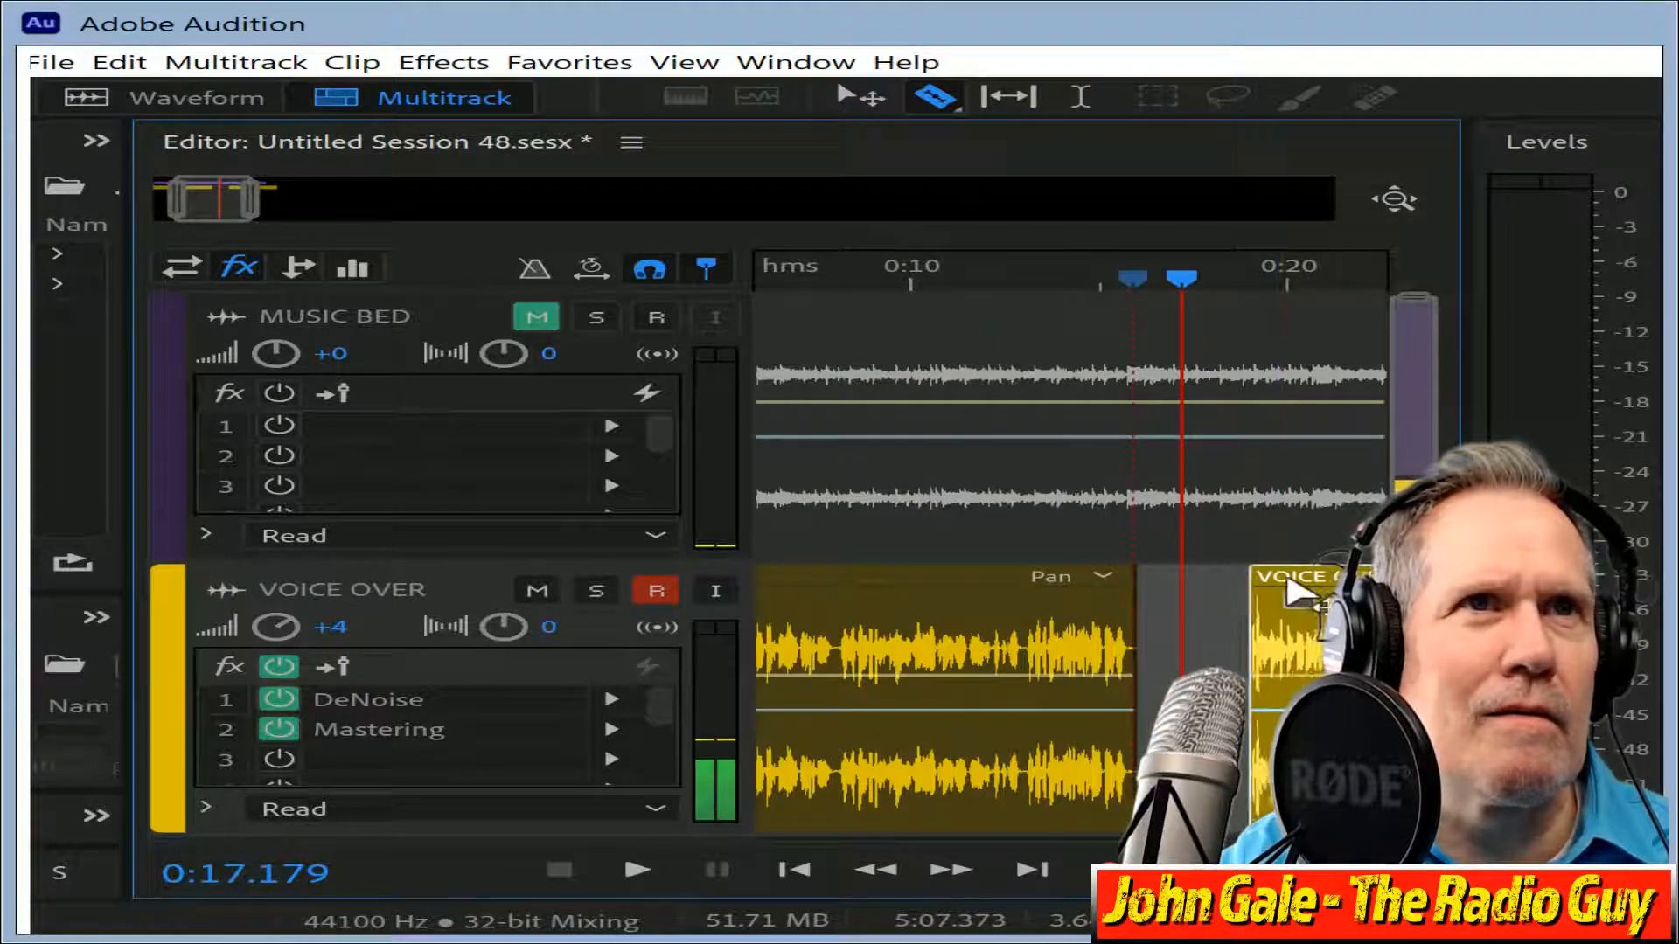
left_click_drag(1294, 596, 1203, 591)
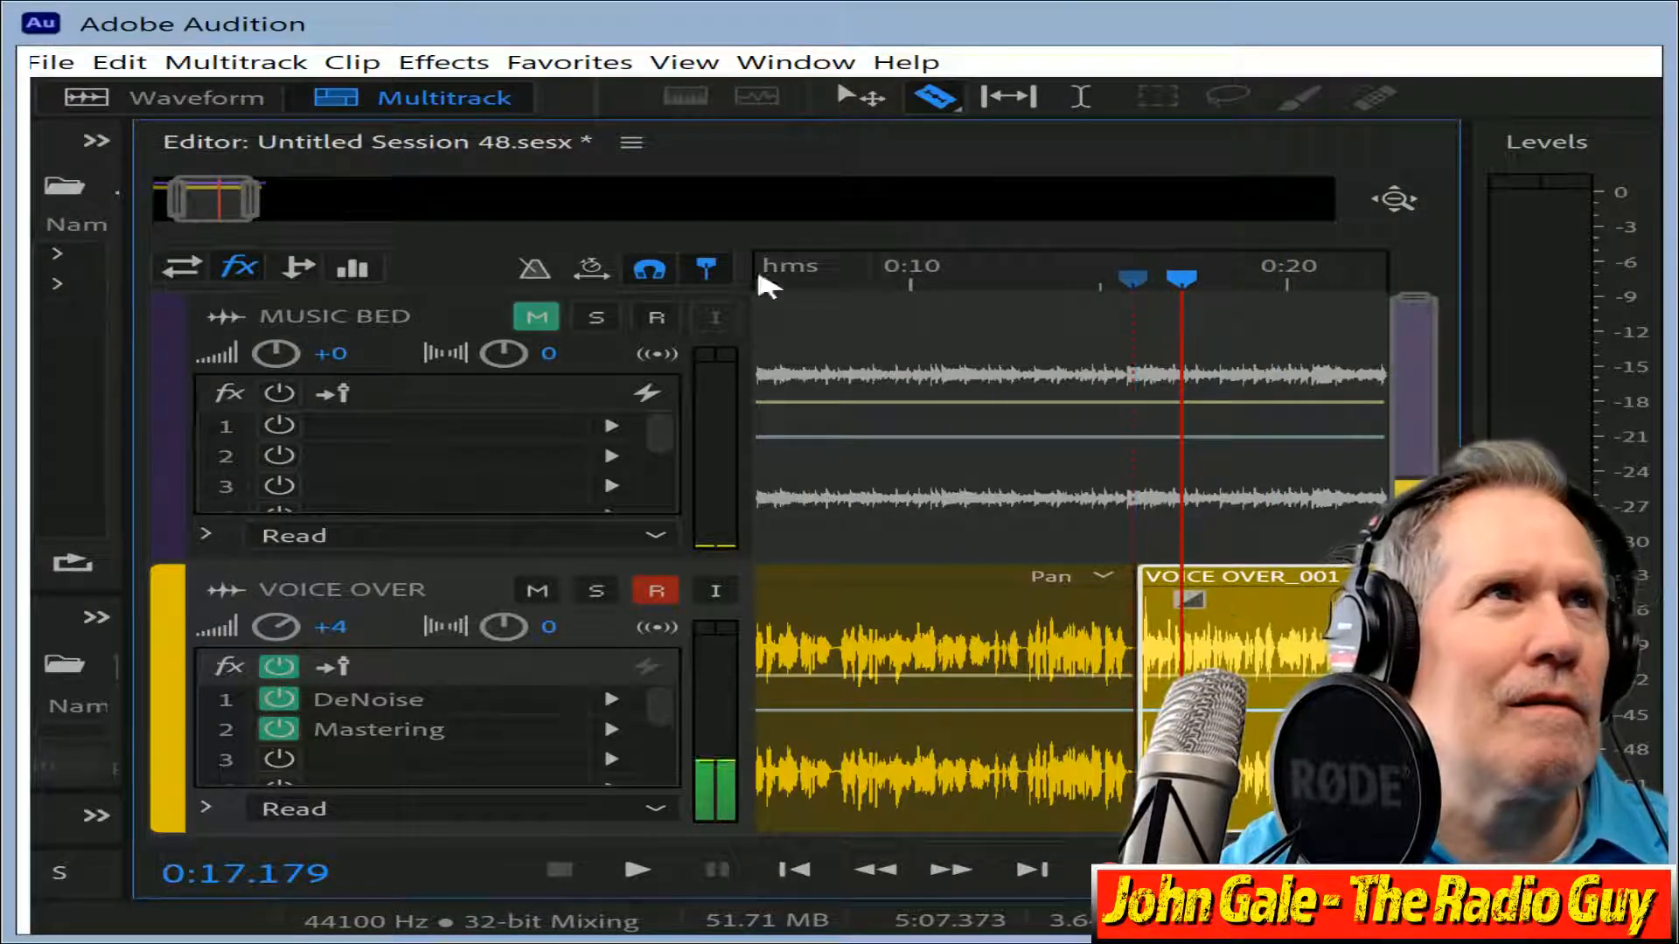
Tighten the join between the voice-over clips by moving the second one slightly earlier, to start at about 0:15.9.
scroll(219, 210, "up", 1)
scroll(220, 211, "up", 1)
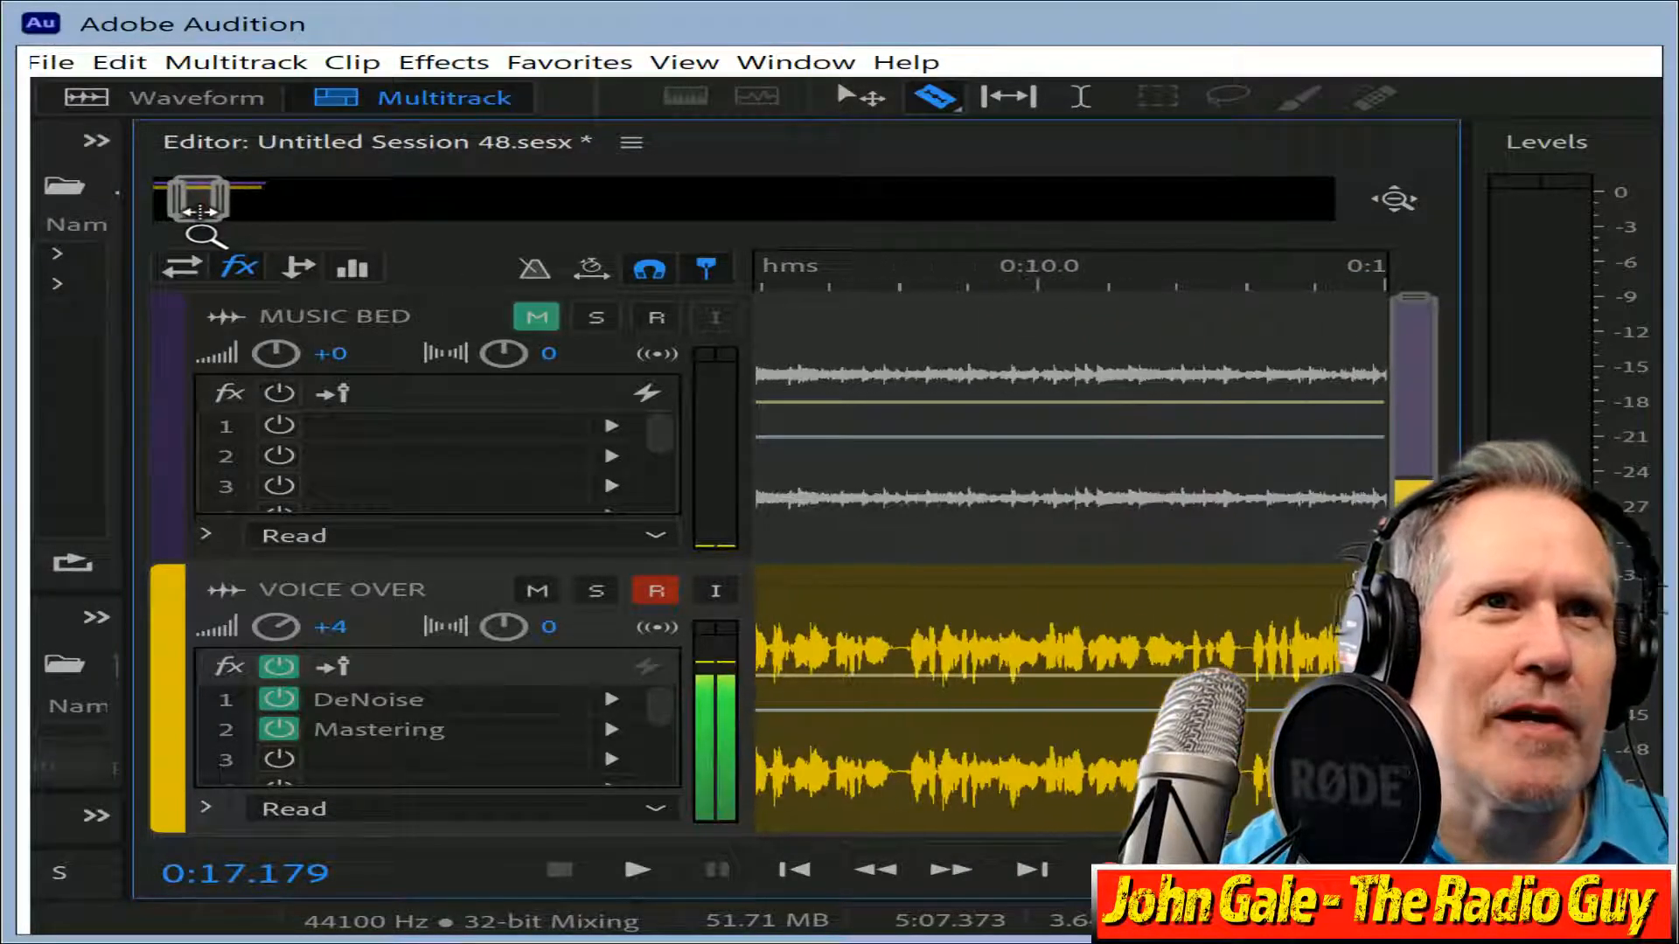
scroll(216, 214, "down", 2)
scroll(214, 216, "up", 2)
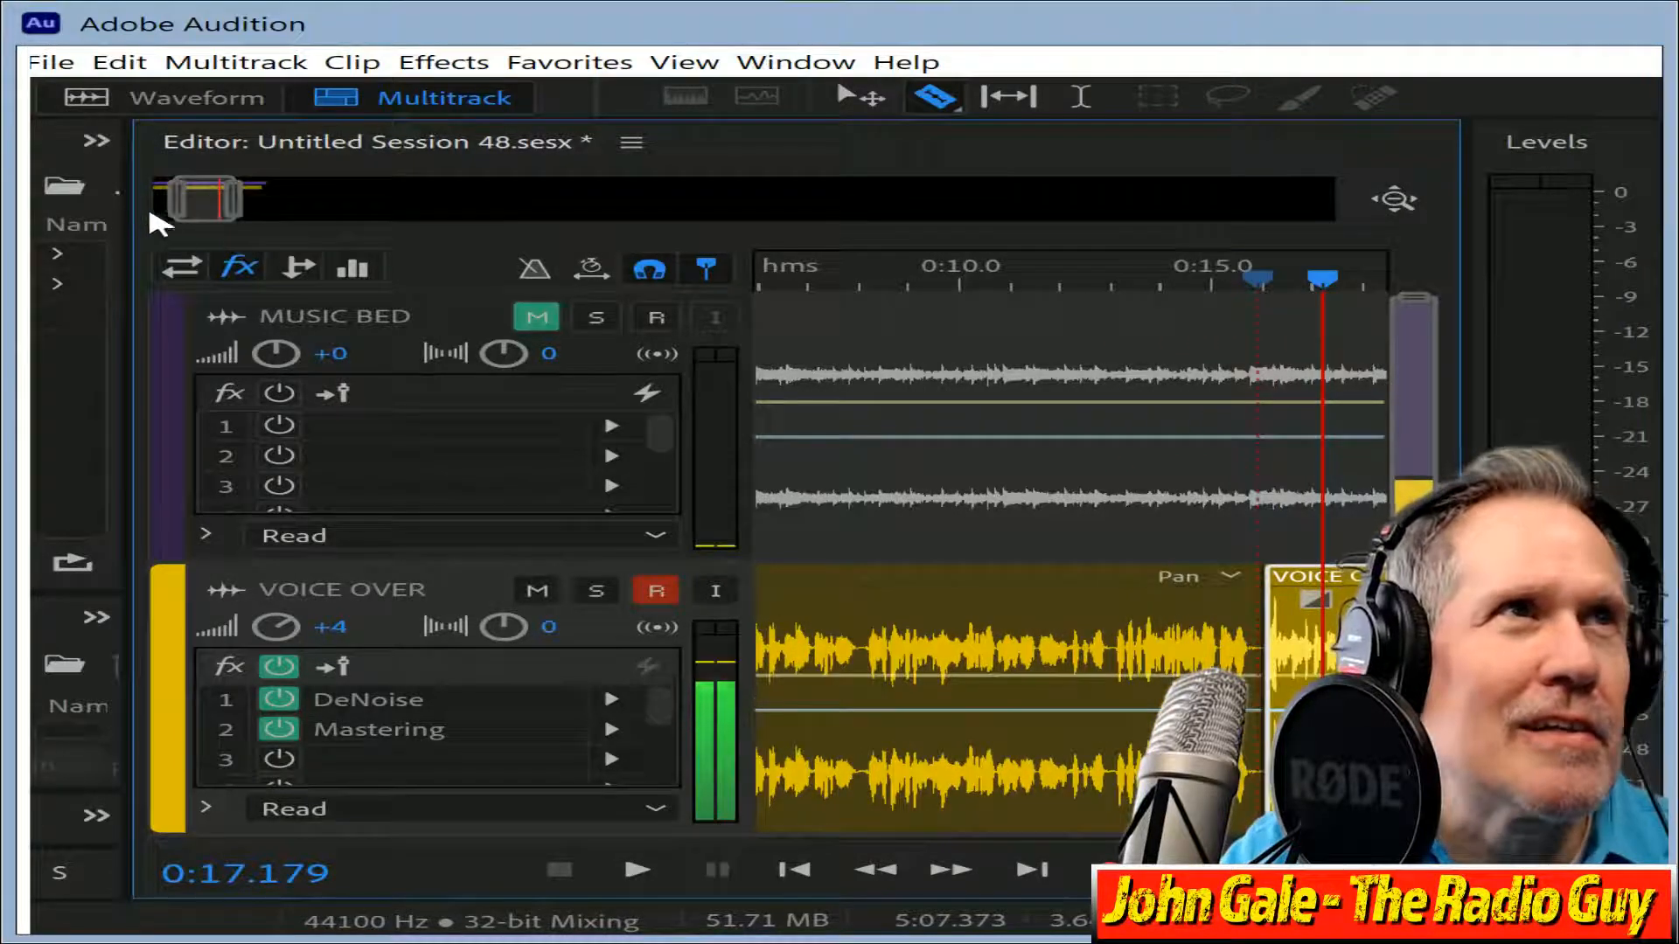
scroll(214, 213, "up", 2)
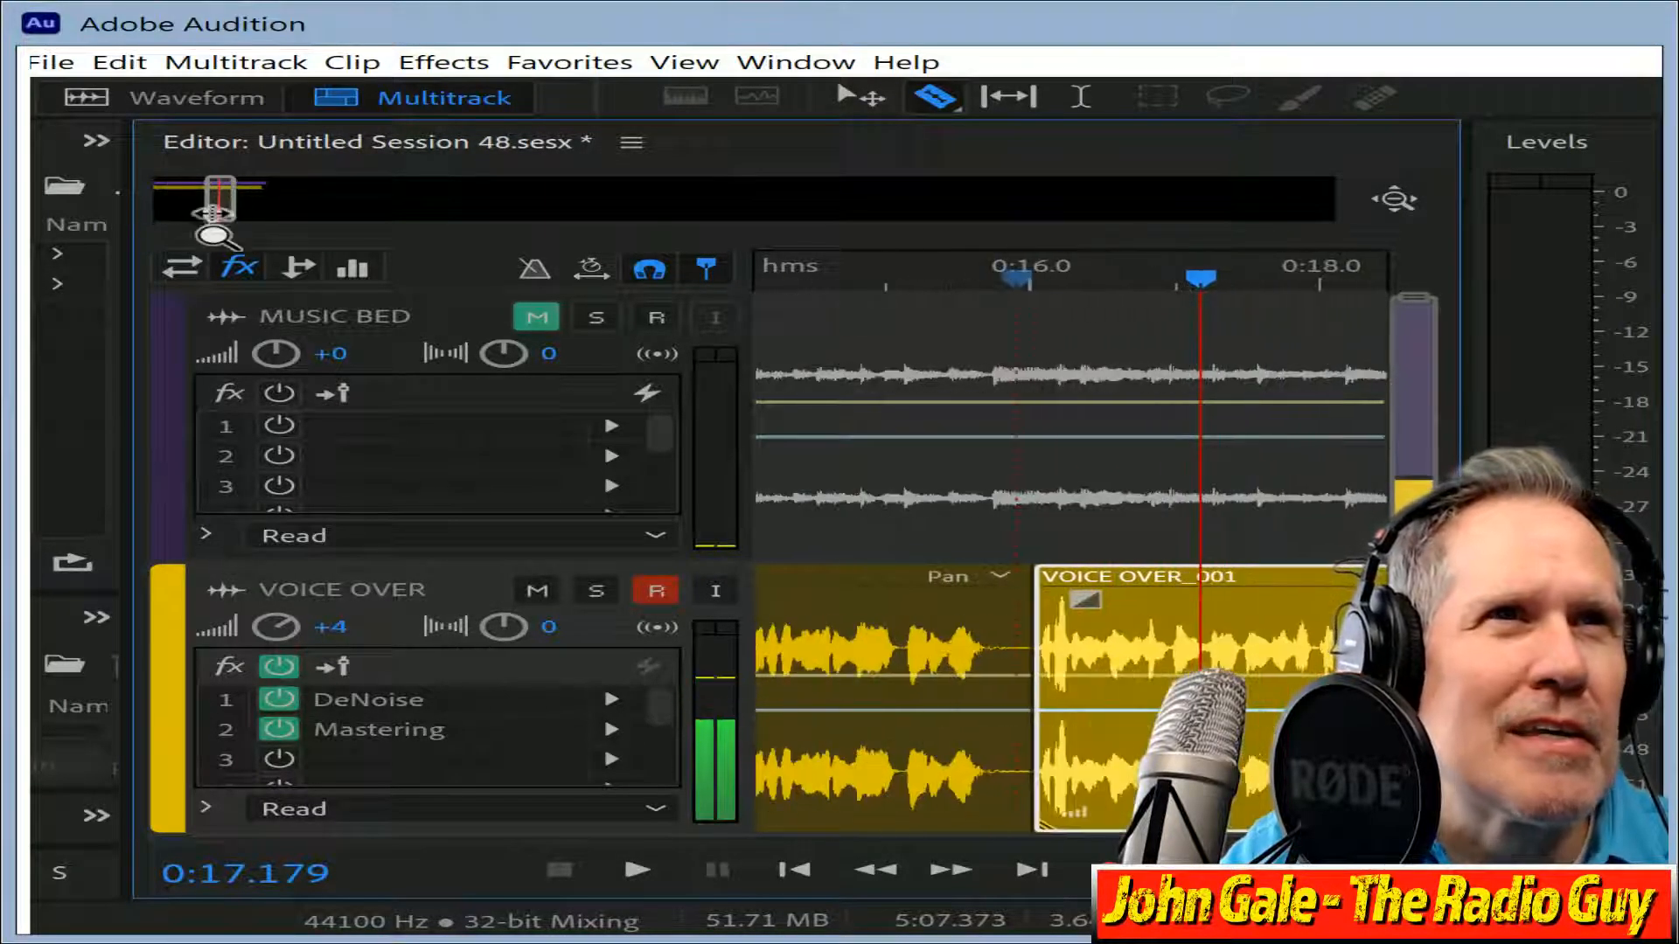
left_click_drag(1147, 579, 1100, 579)
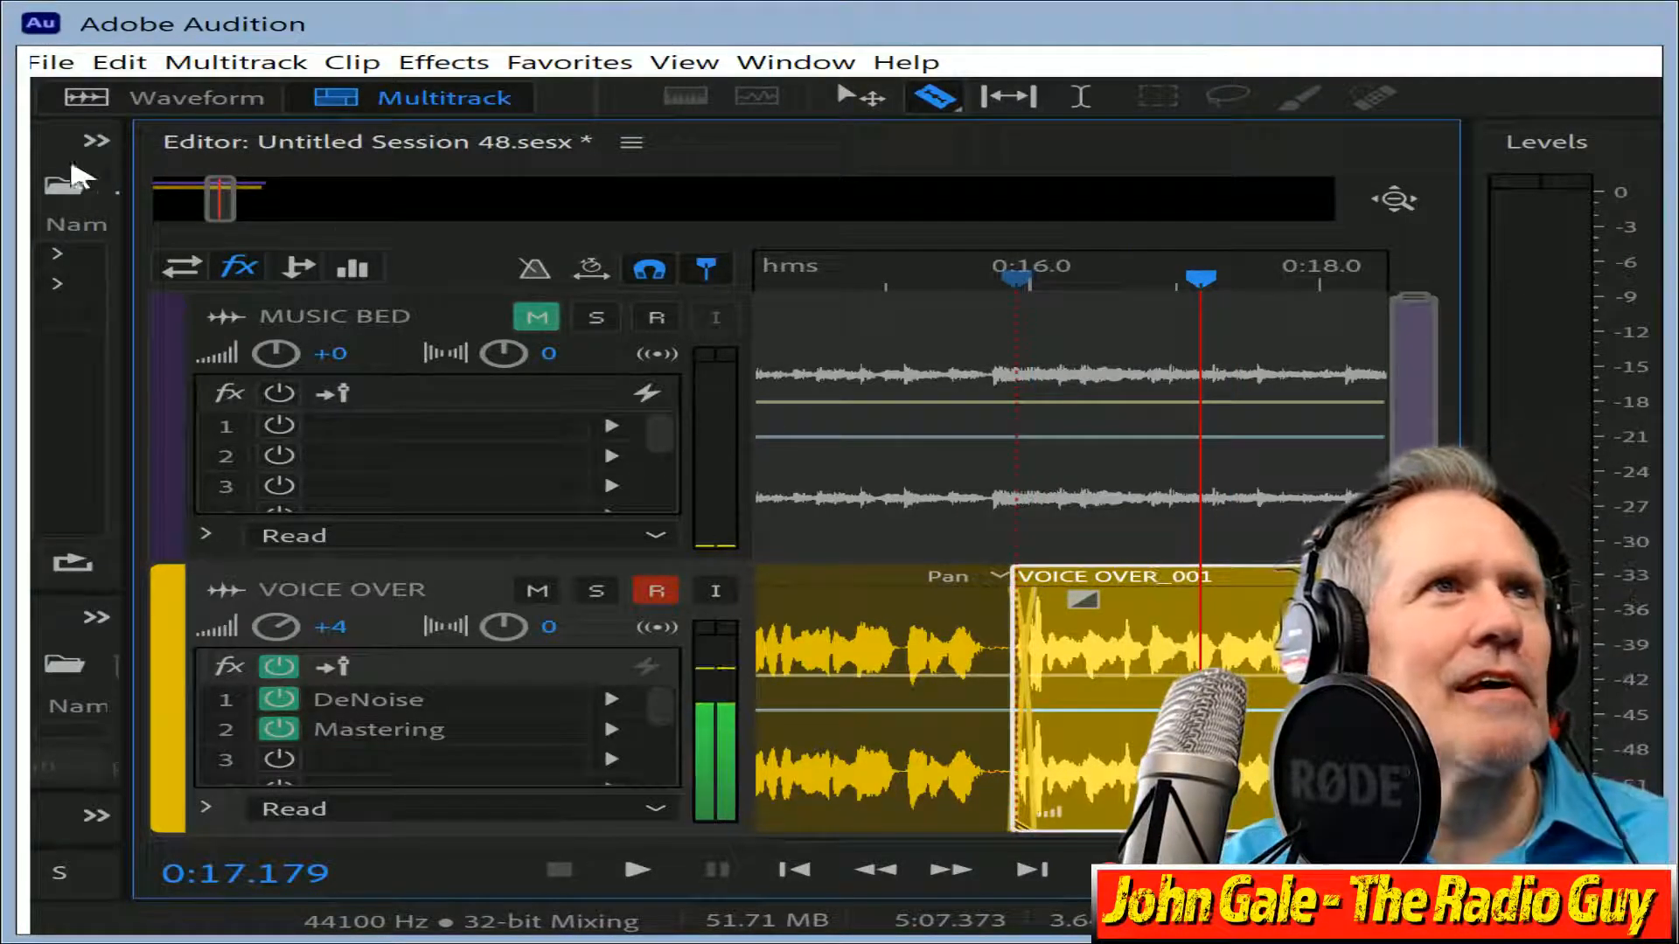
left_click_drag(232, 203, 330, 231)
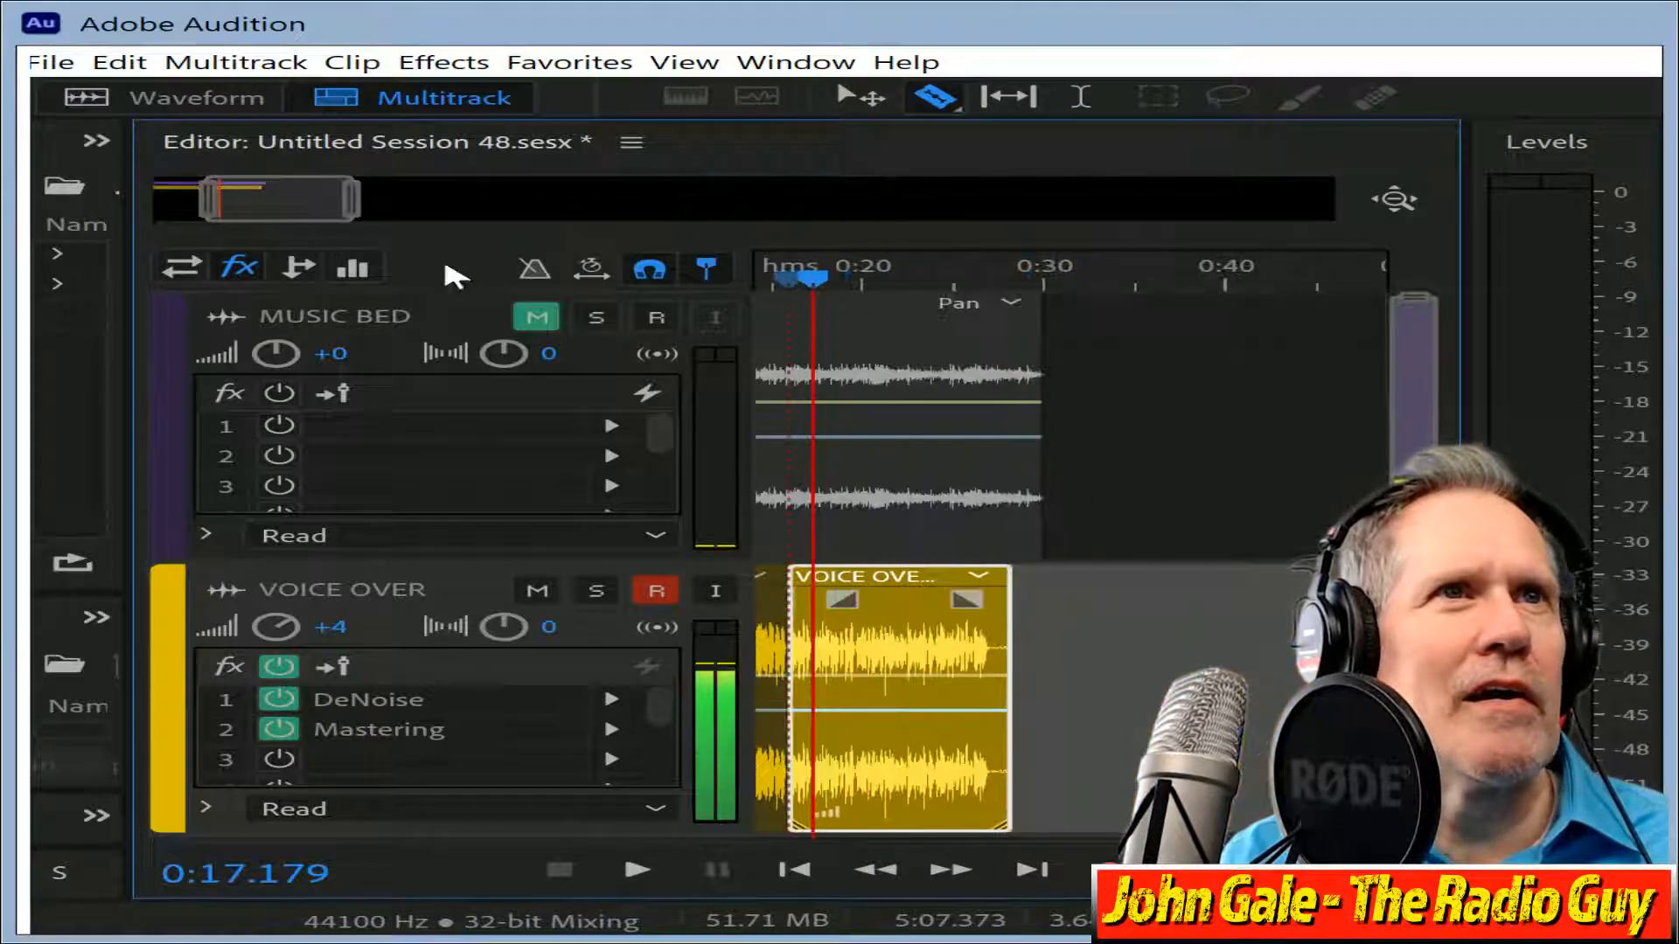
Unmute the MUSIC BED track and mix the session down to a new file, raising the loudness of the whole mixdown.
key("ctrl+shift+alt+m")
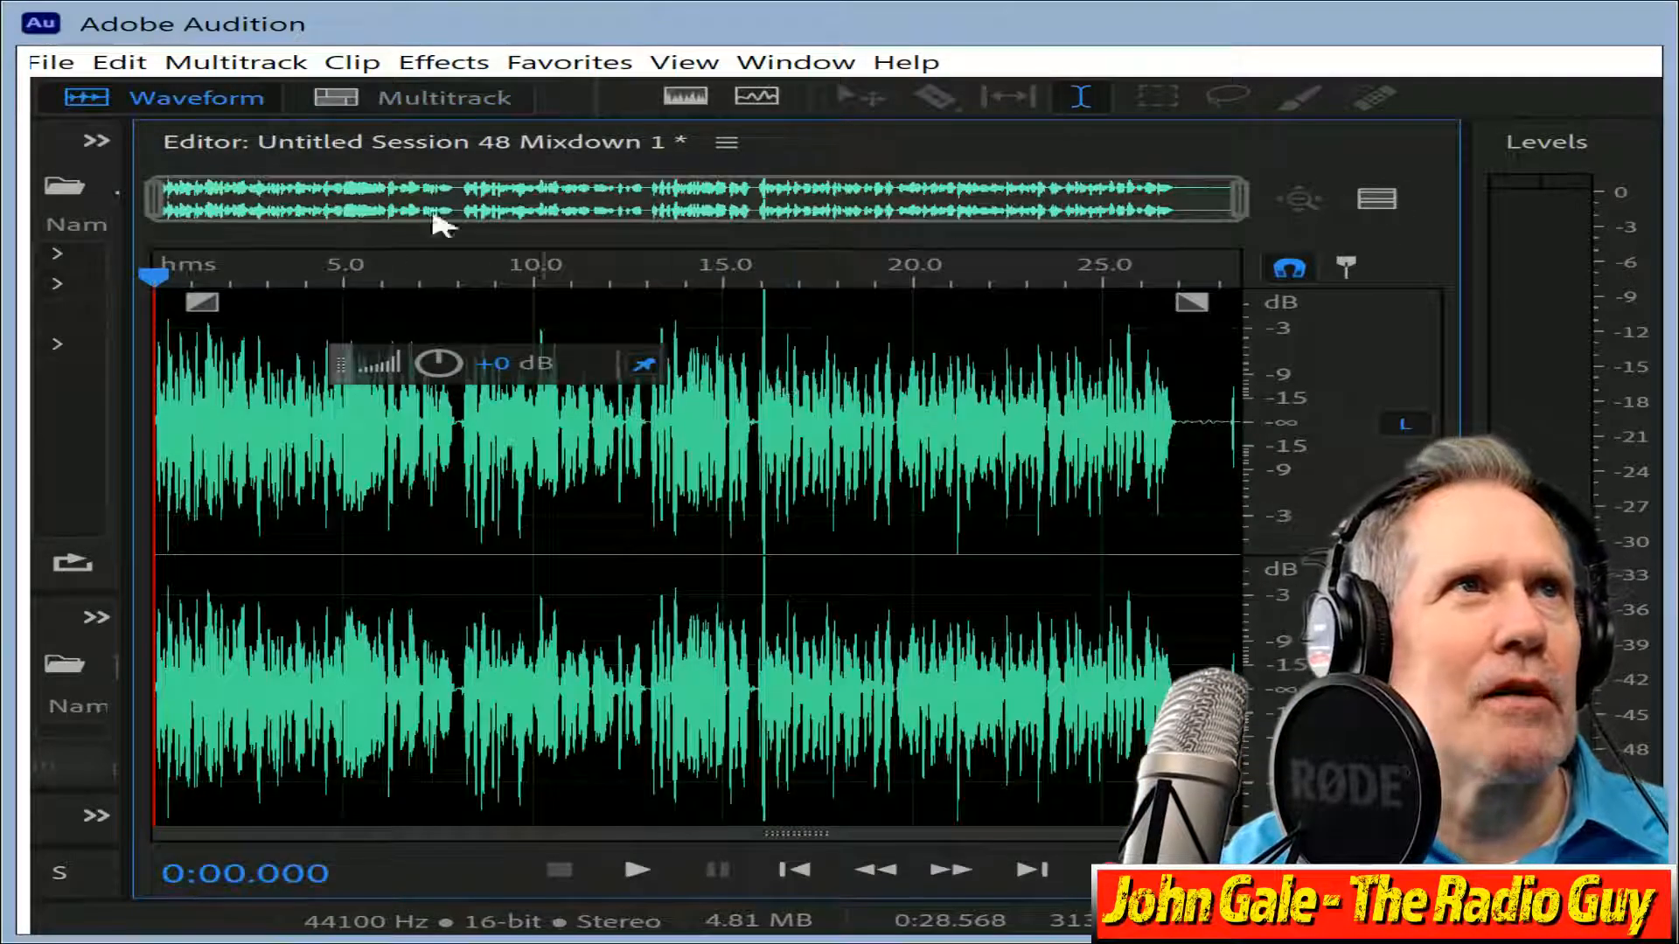
left_click(358, 98)
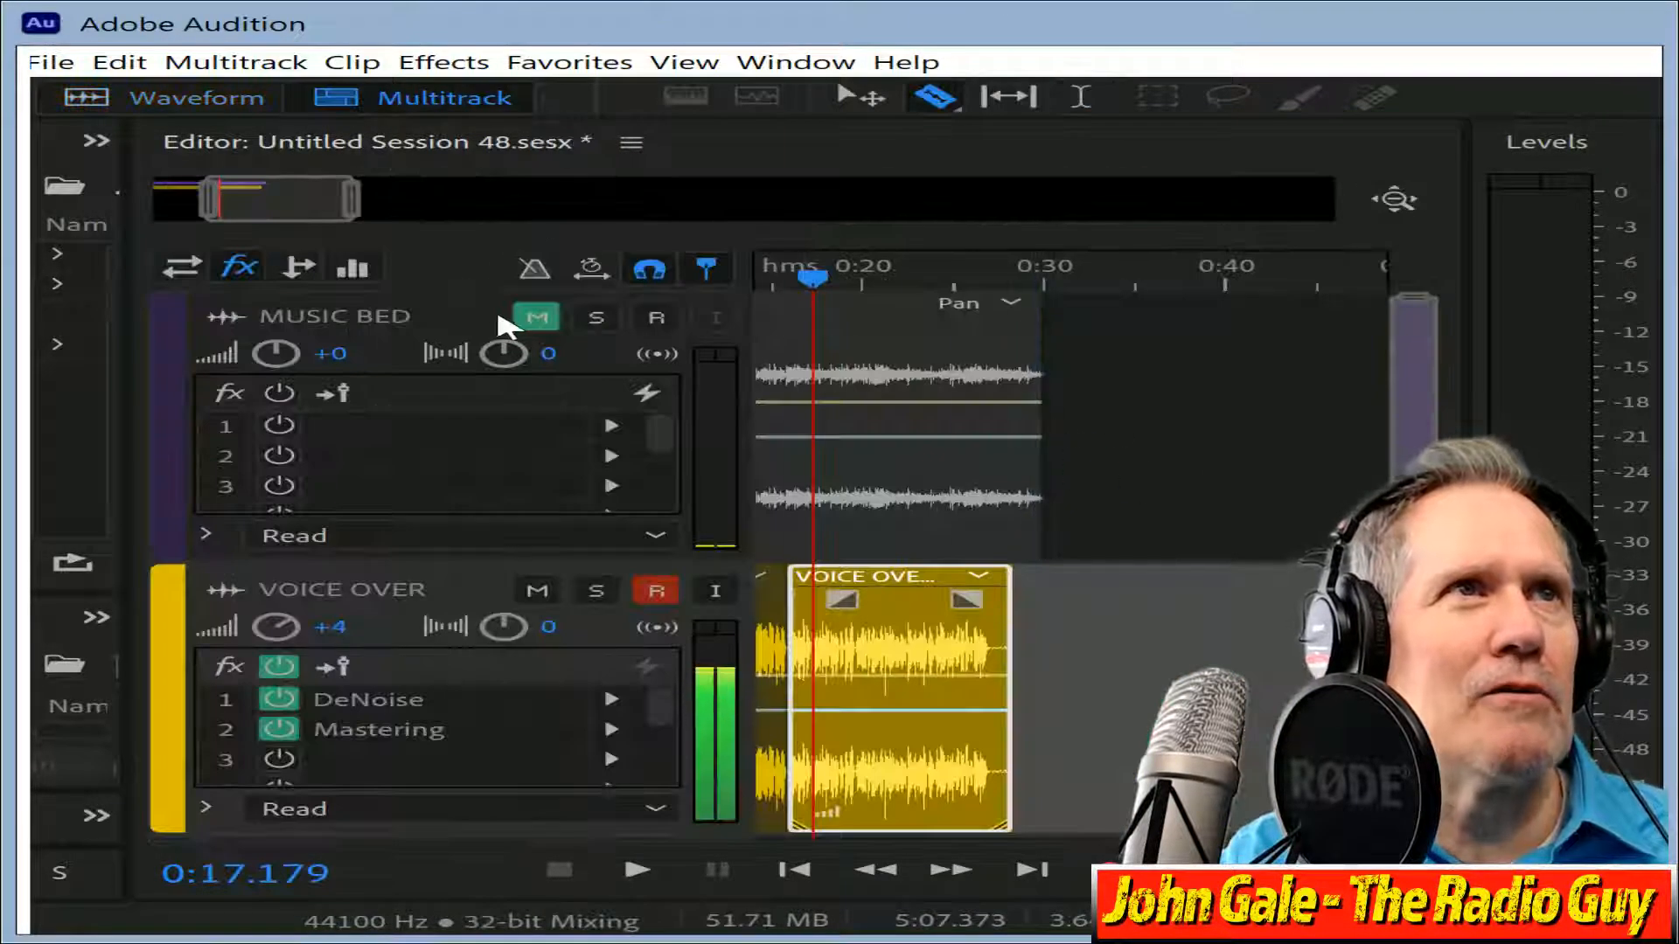
left_click(535, 316)
key("ctrl+shift+alt+m")
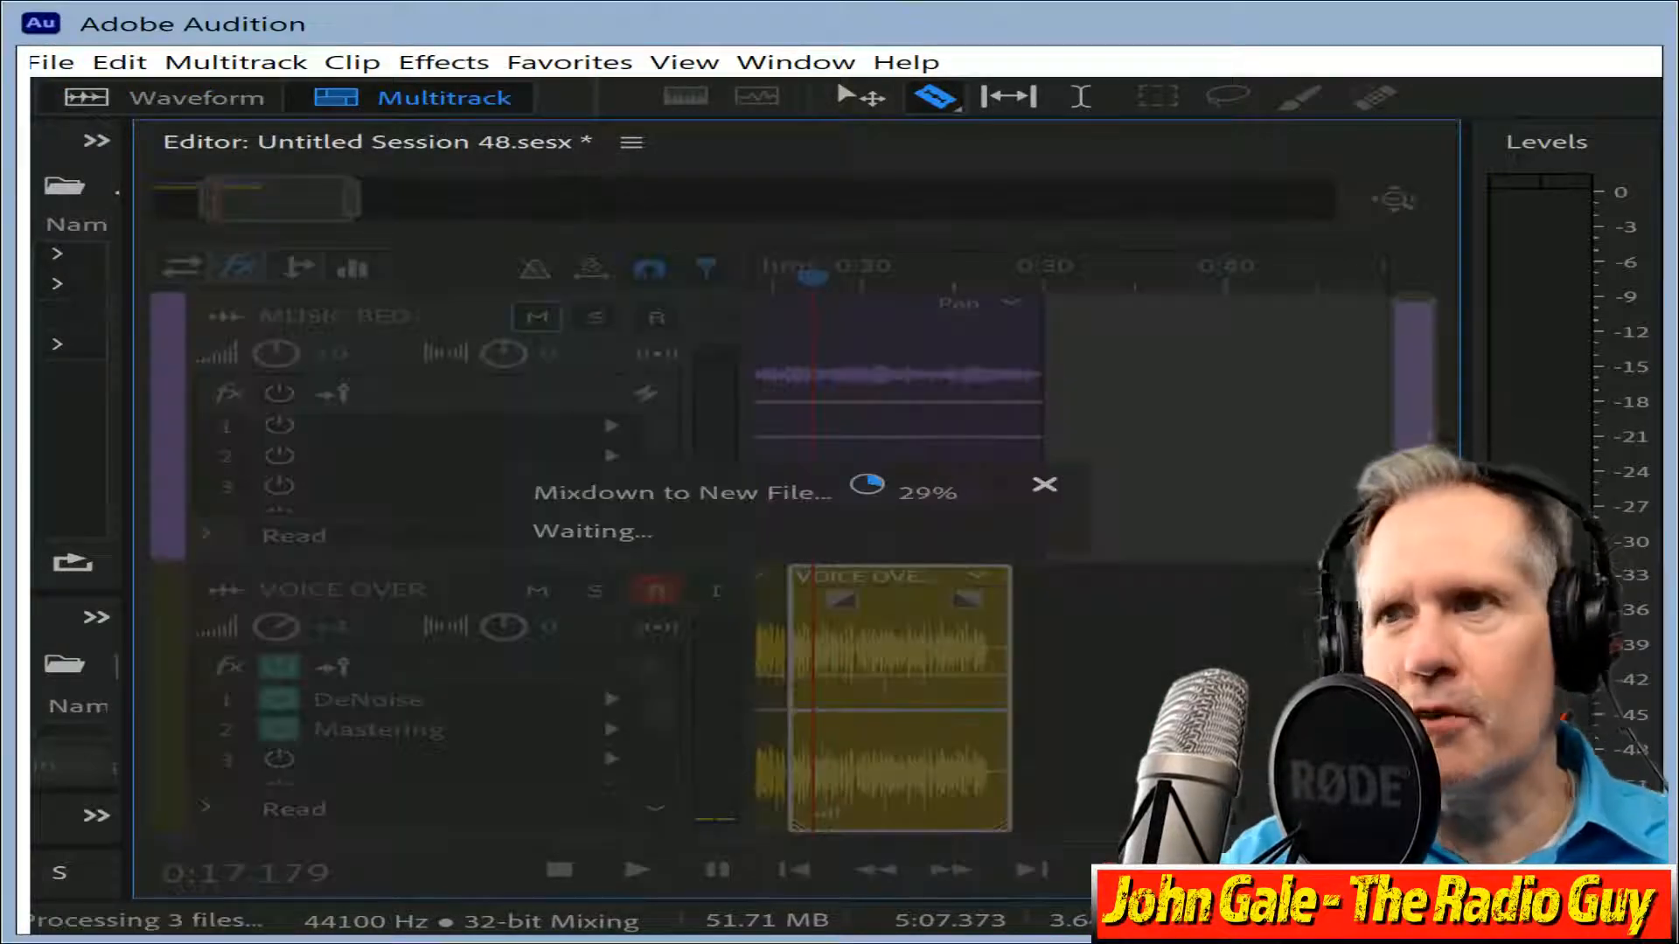
key("ctrl+a")
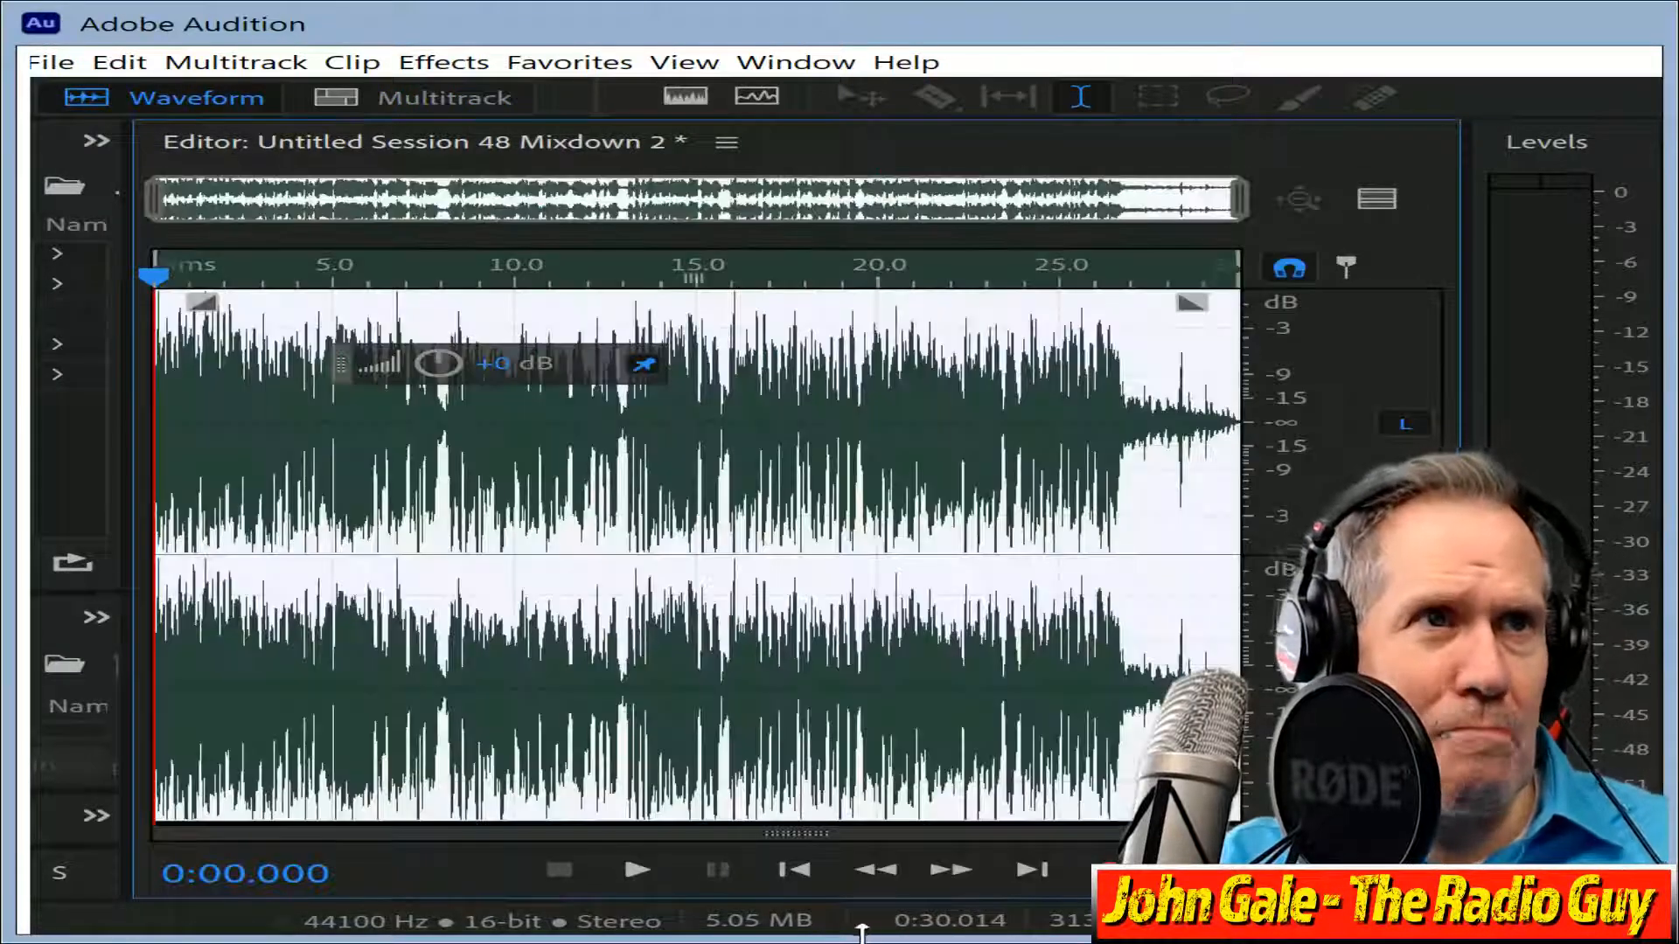
Play the first few seconds of the mixdown to check how the voice-over starts against the music bed.
left_click(635, 871)
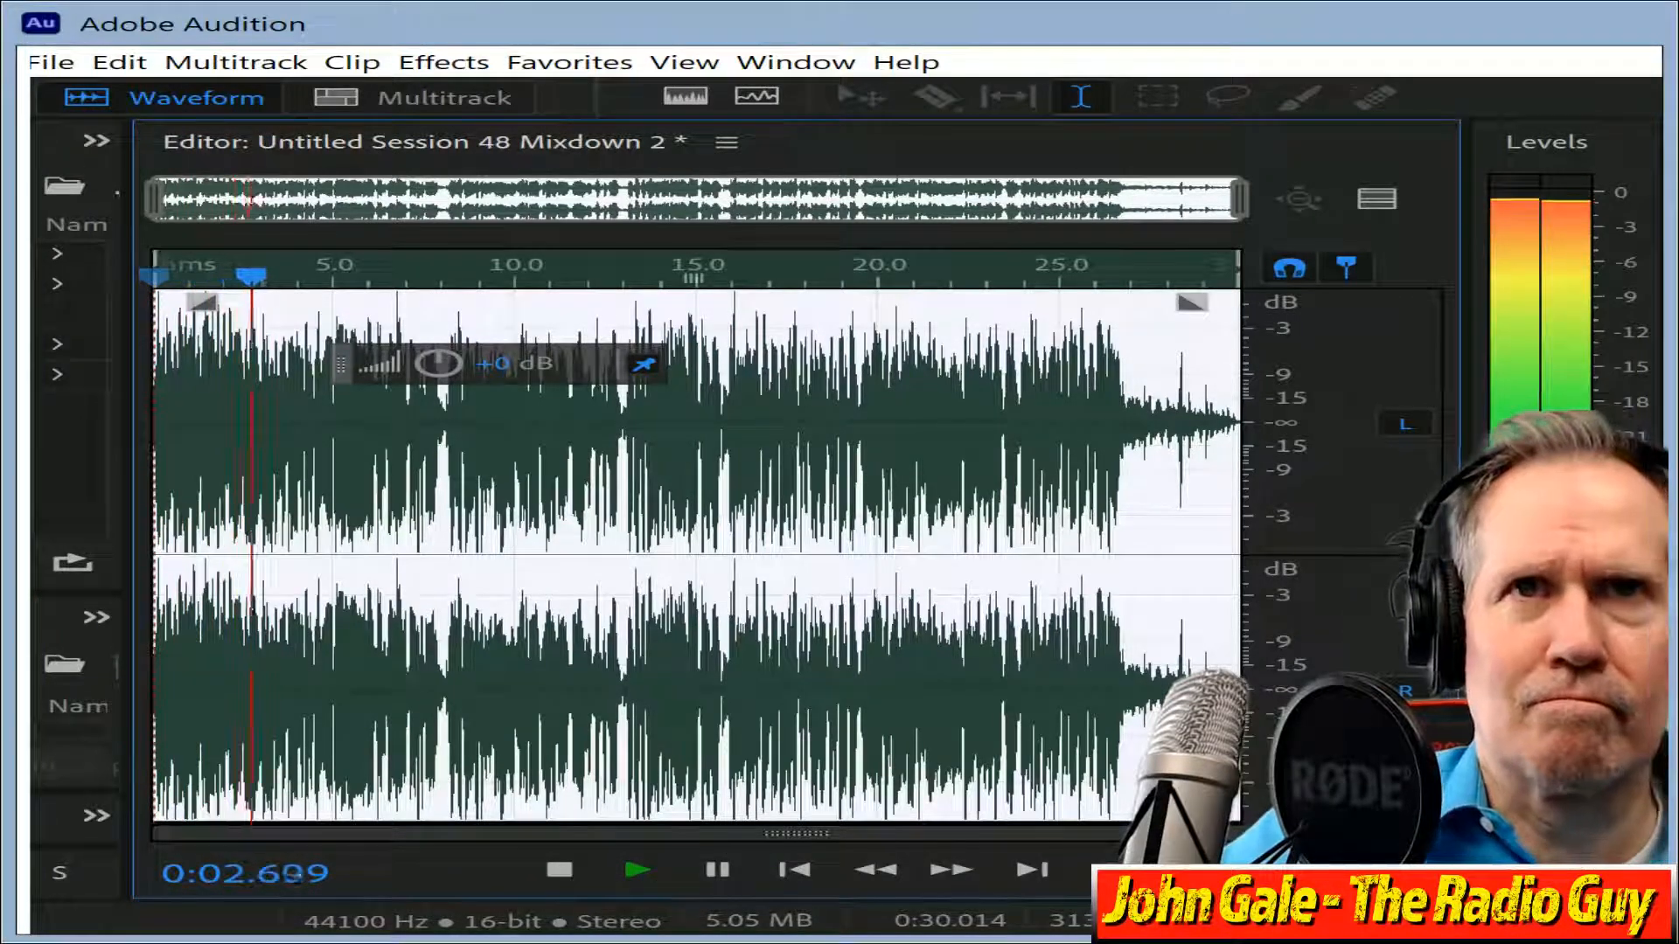
left_click(616, 873)
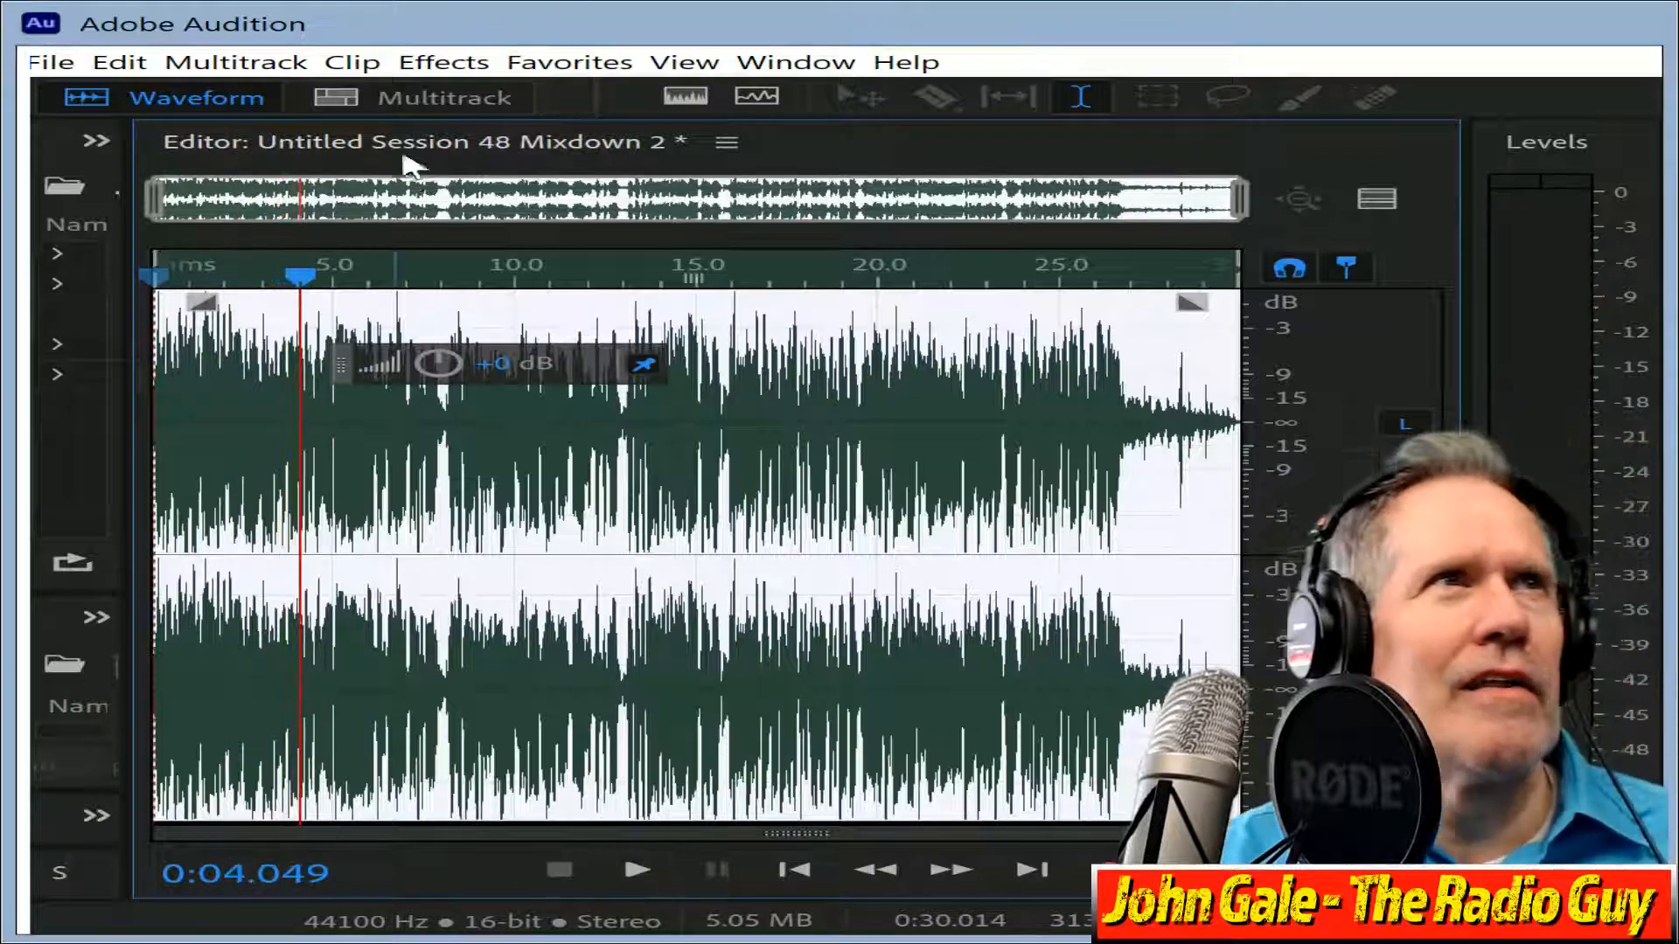
left_click(434, 101)
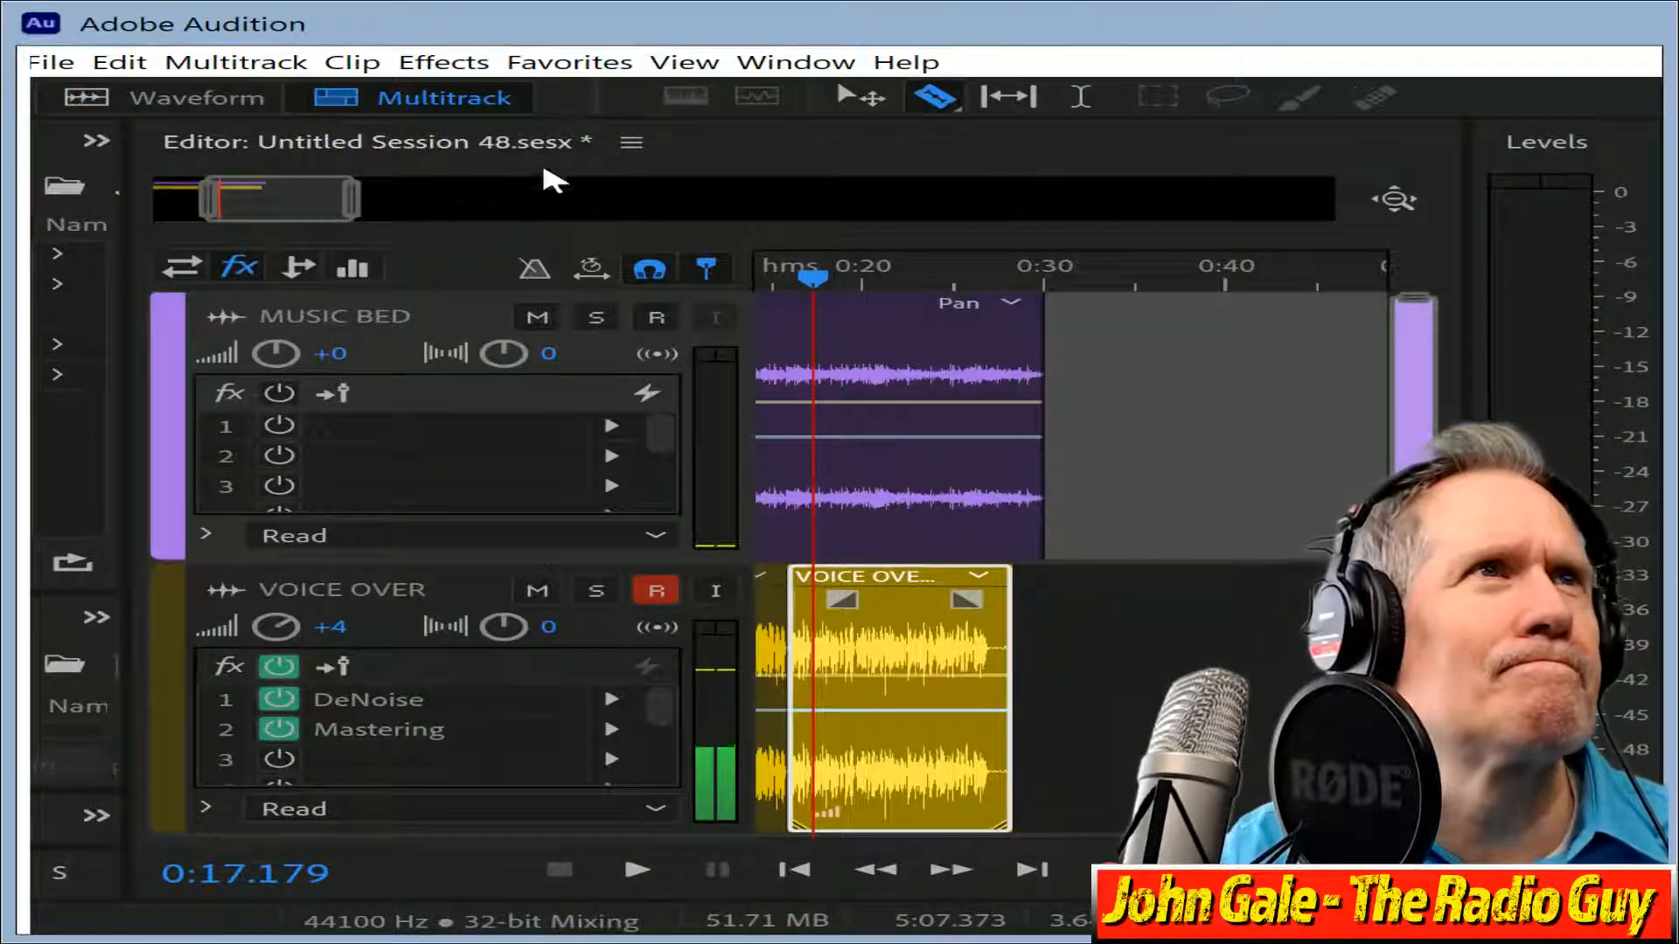
Shift the second voice-over clip out of the way and move the first one to start at about 0:01.3, after the music intro.
left_click_drag(229, 190, 30, 210)
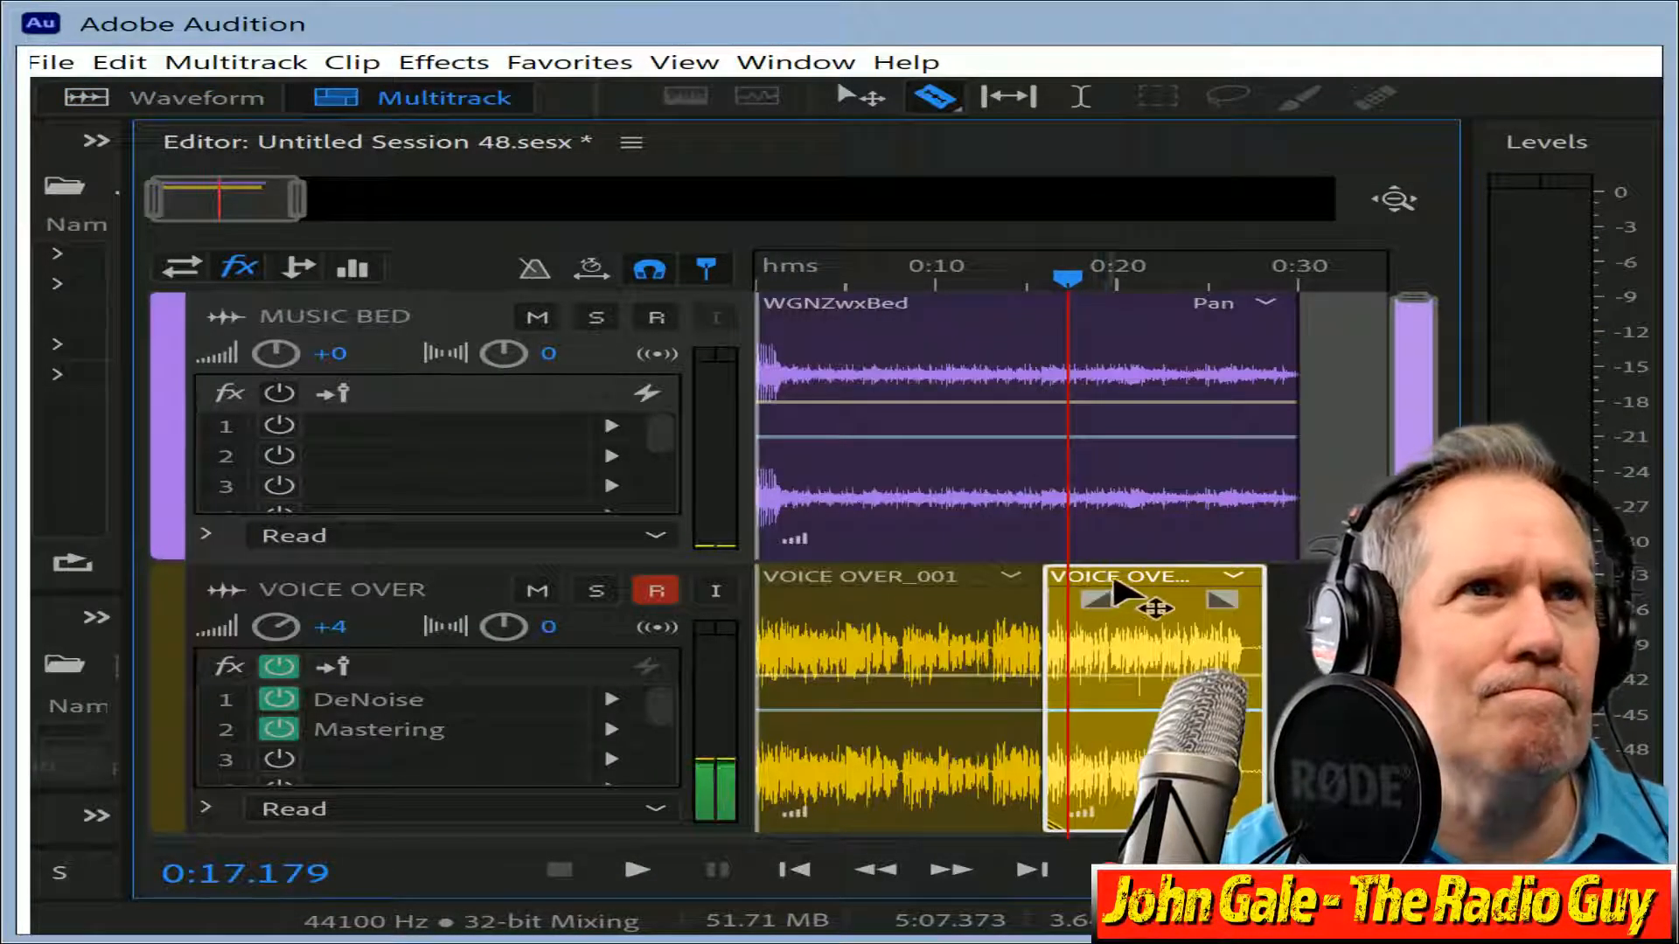
left_click_drag(1118, 592, 1250, 592)
mouse_move(925, 588)
left_mouse_down()
mouse_move(970, 603)
mouse_move(935, 603)
left_mouse_up()
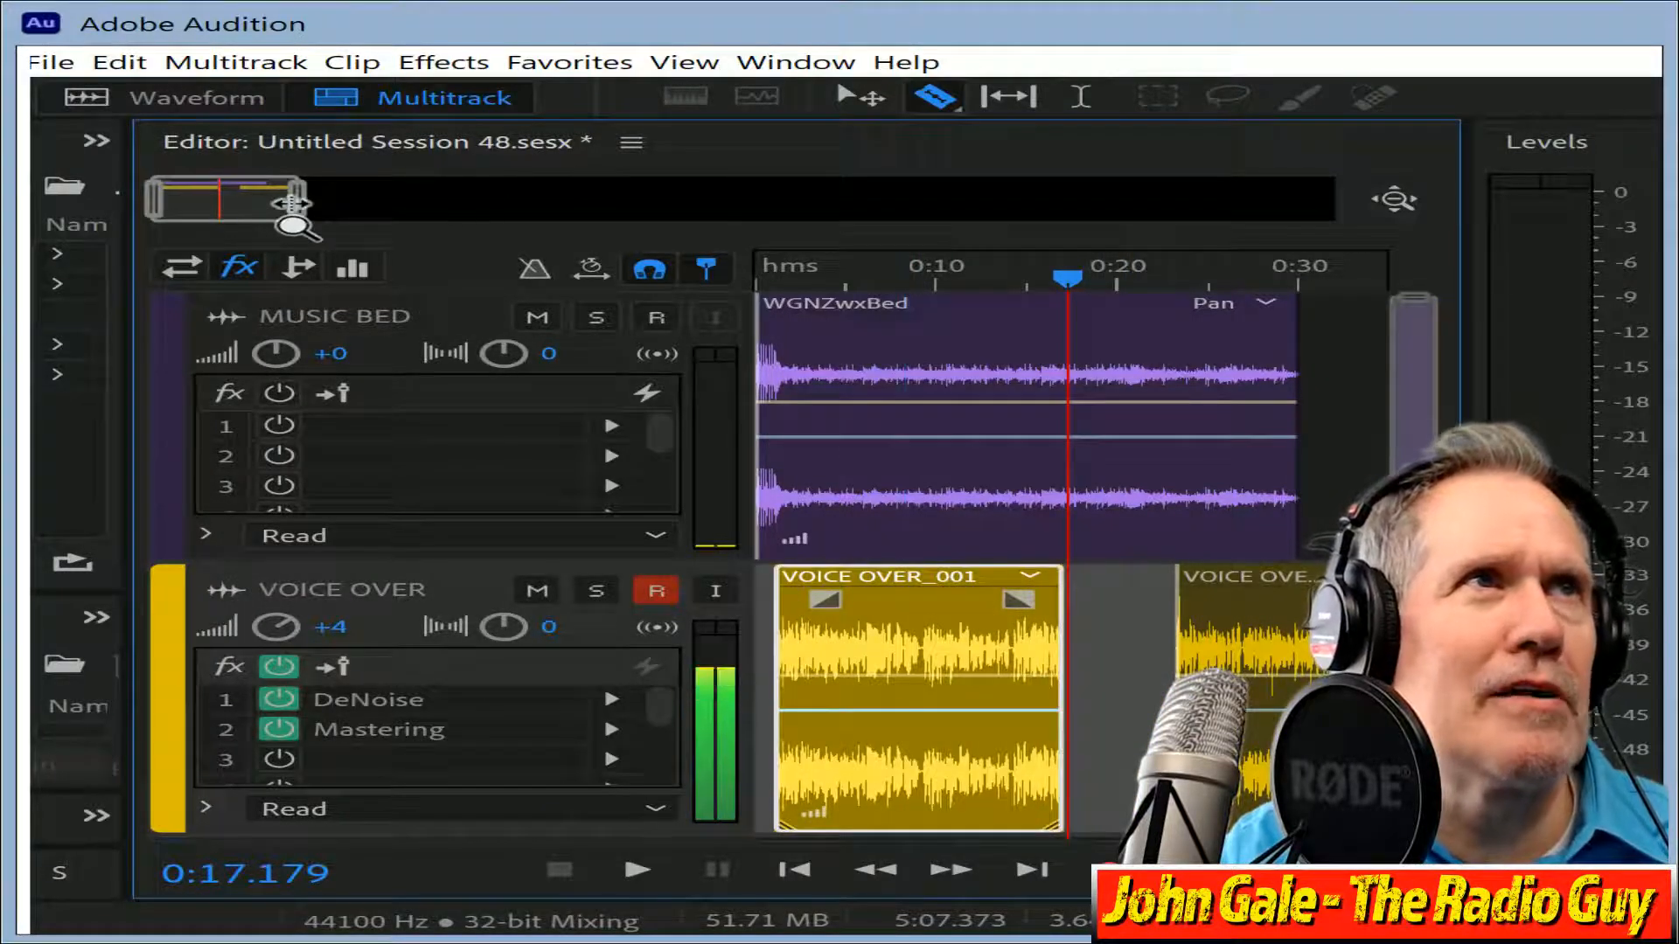
left_click_drag(291, 205, 148, 213)
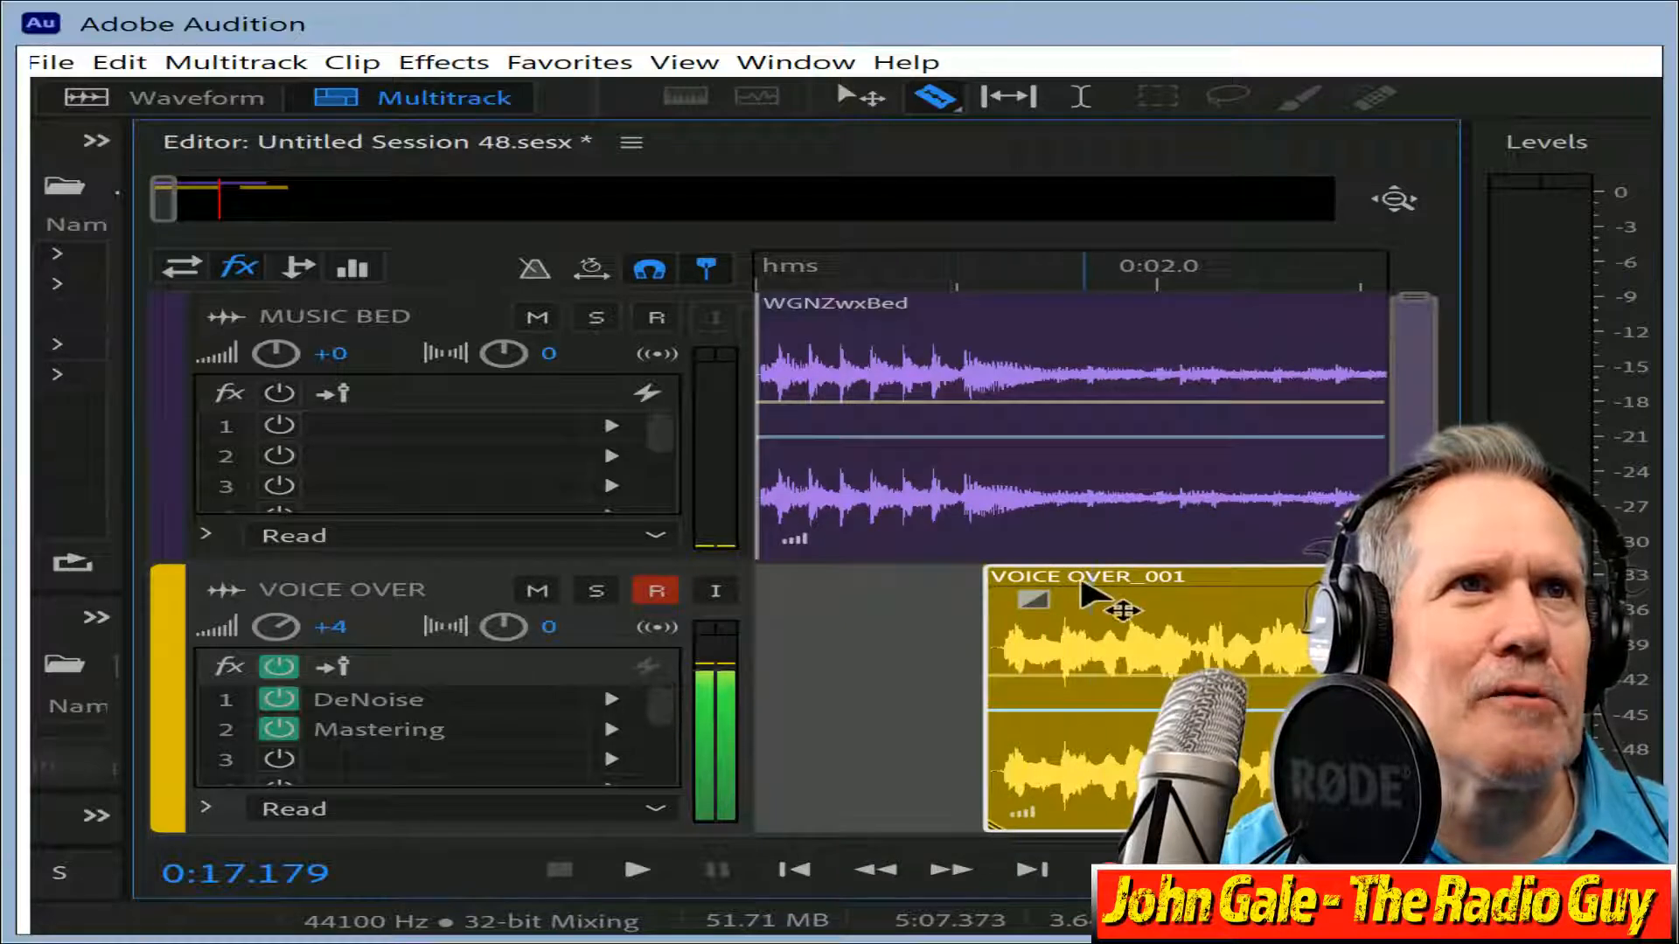
left_click_drag(1119, 594, 1150, 598)
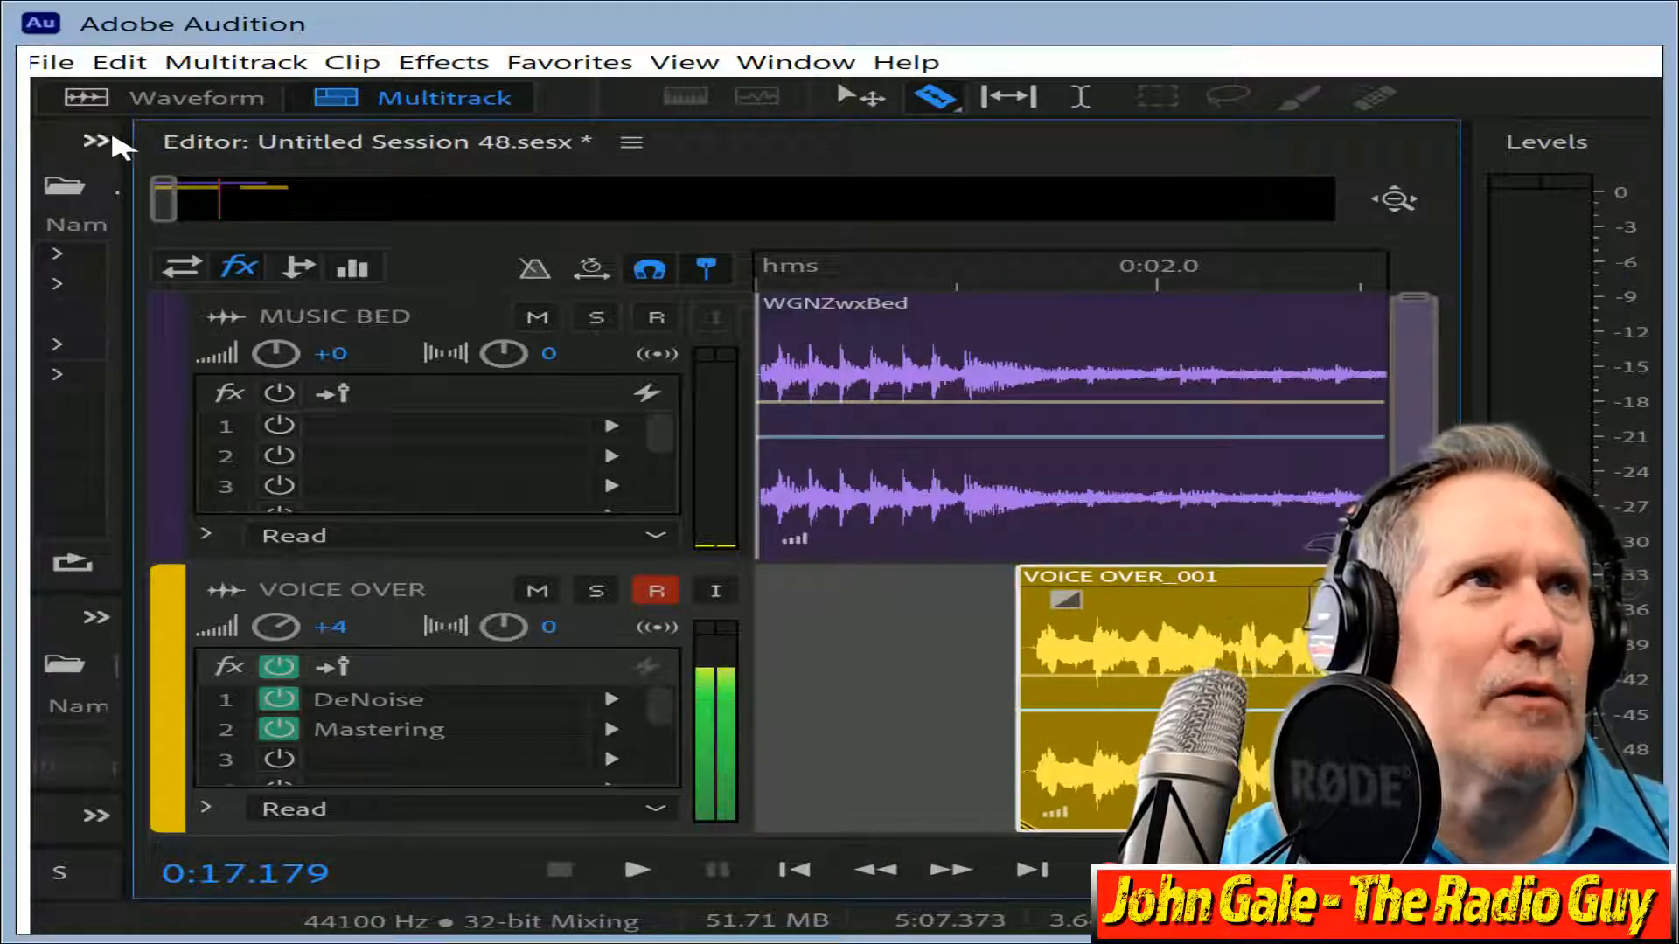
Move the second voice-over clip back against the end of the first one, at about 0:17.2.
left_click_drag(181, 208, 77, 192)
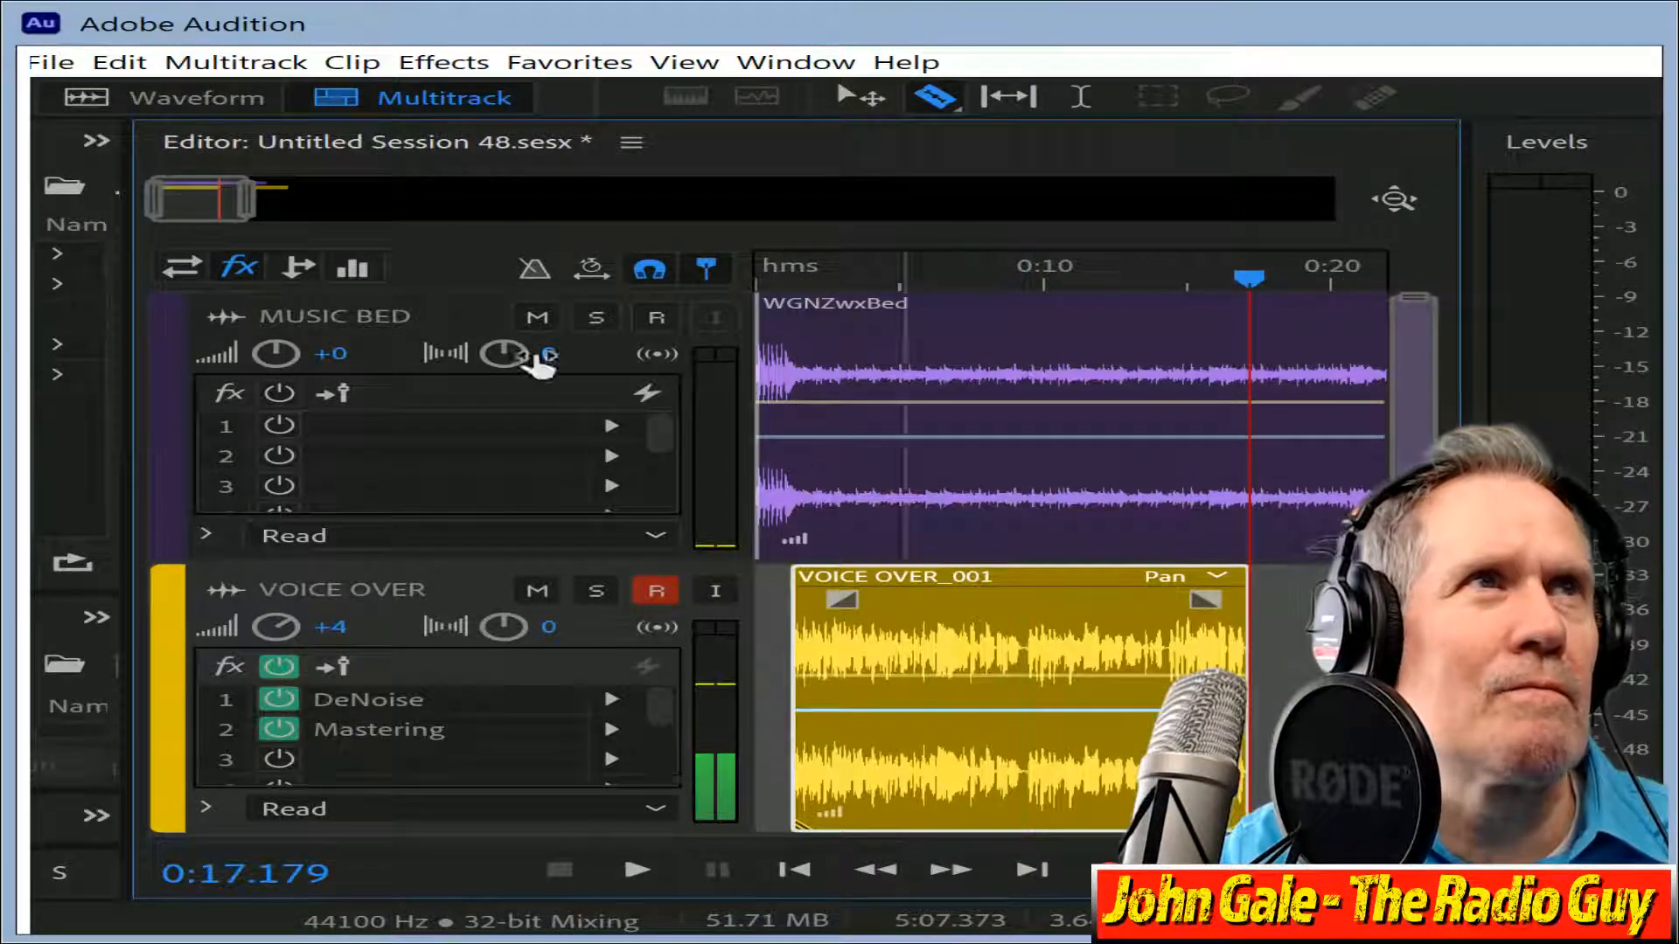
left_click_drag(188, 206, 263, 206)
left_click_drag(1001, 595, 831, 593)
left_click_drag(301, 205, 237, 204)
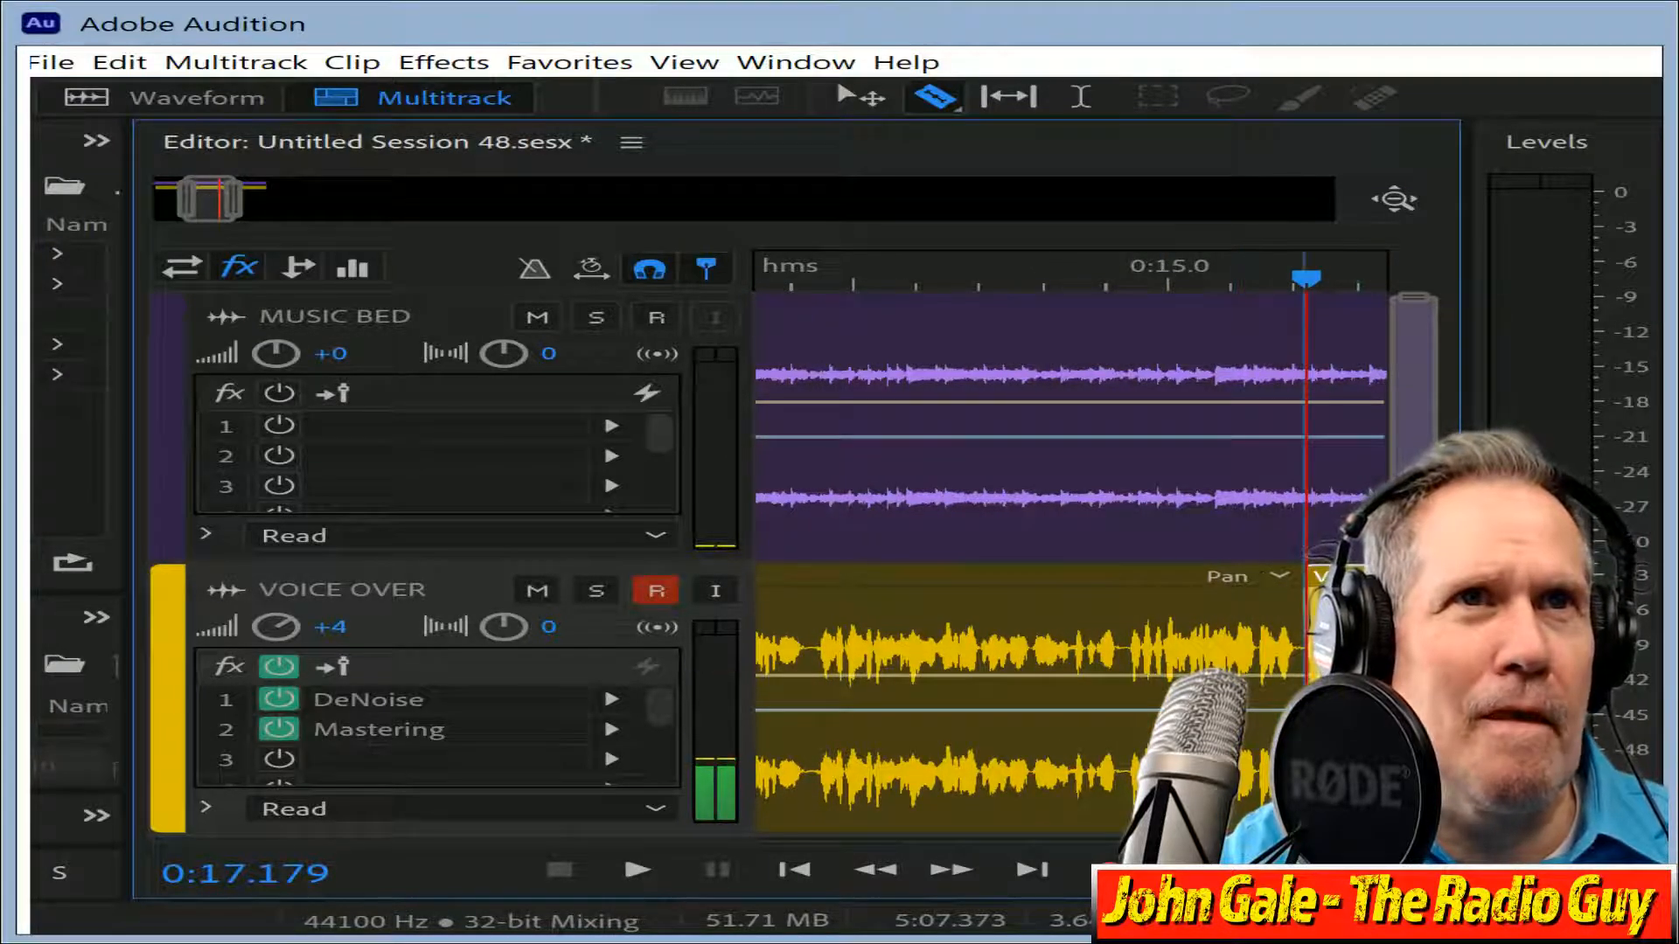
mouse_move(182, 199)
left_mouse_down()
mouse_move(213, 203)
mouse_move(204, 219)
left_mouse_up()
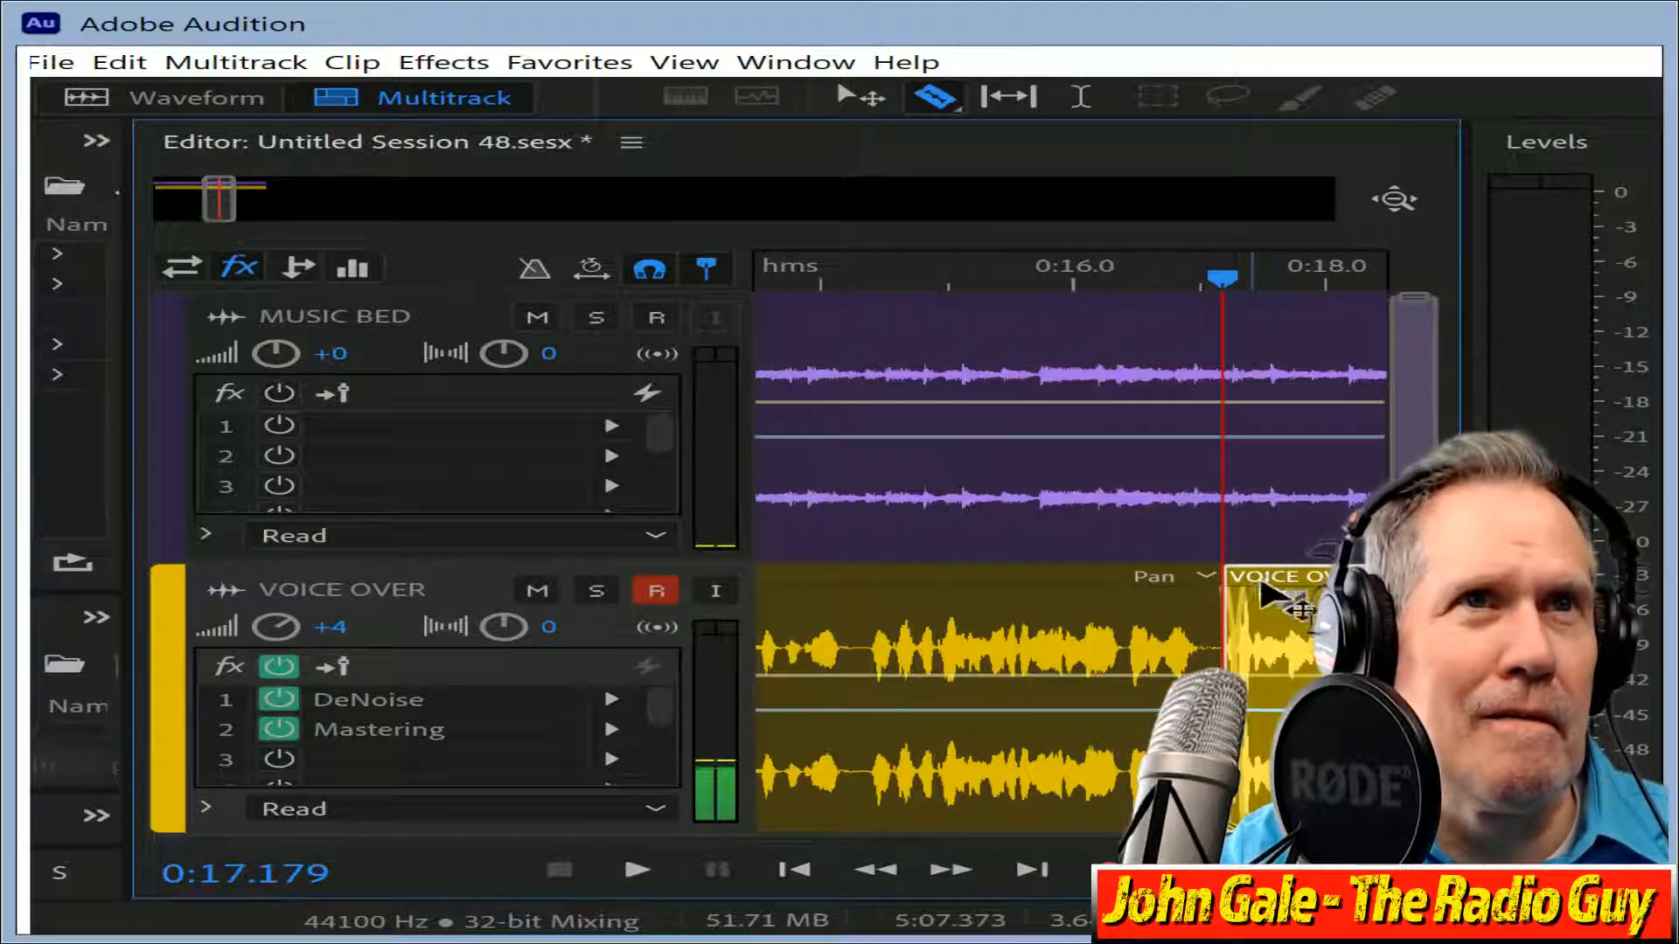
Mix the session down to a new file with raised loudness, and play it through to check its closing seconds.
key("ctrl+alt+shift+m")
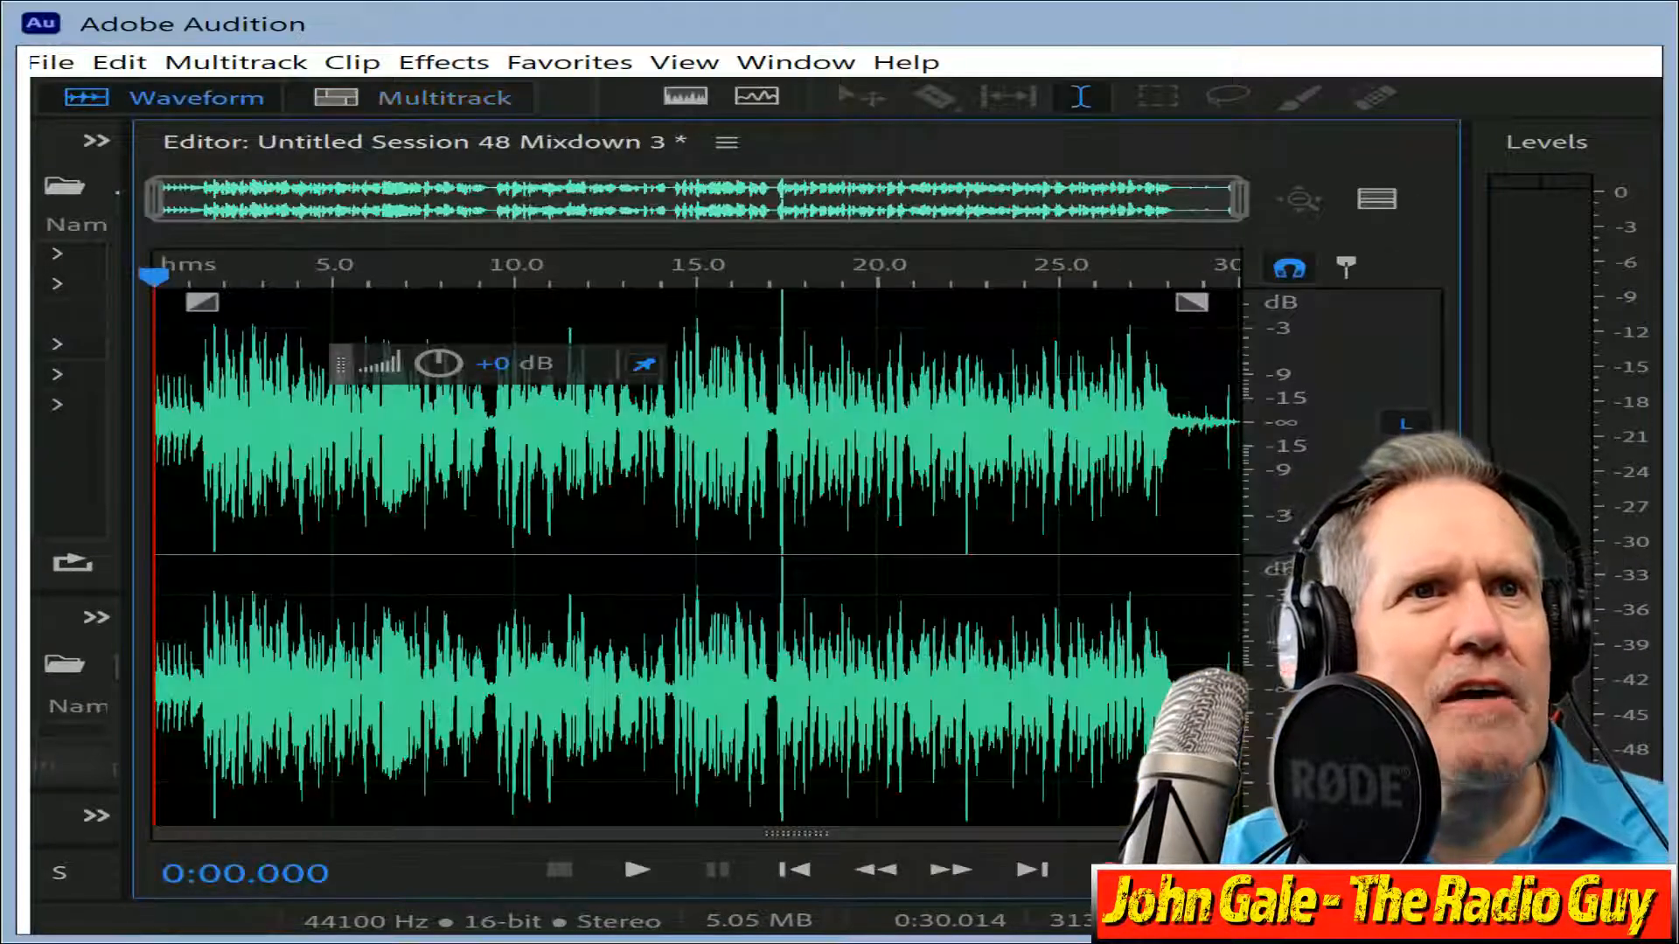
key("F2")
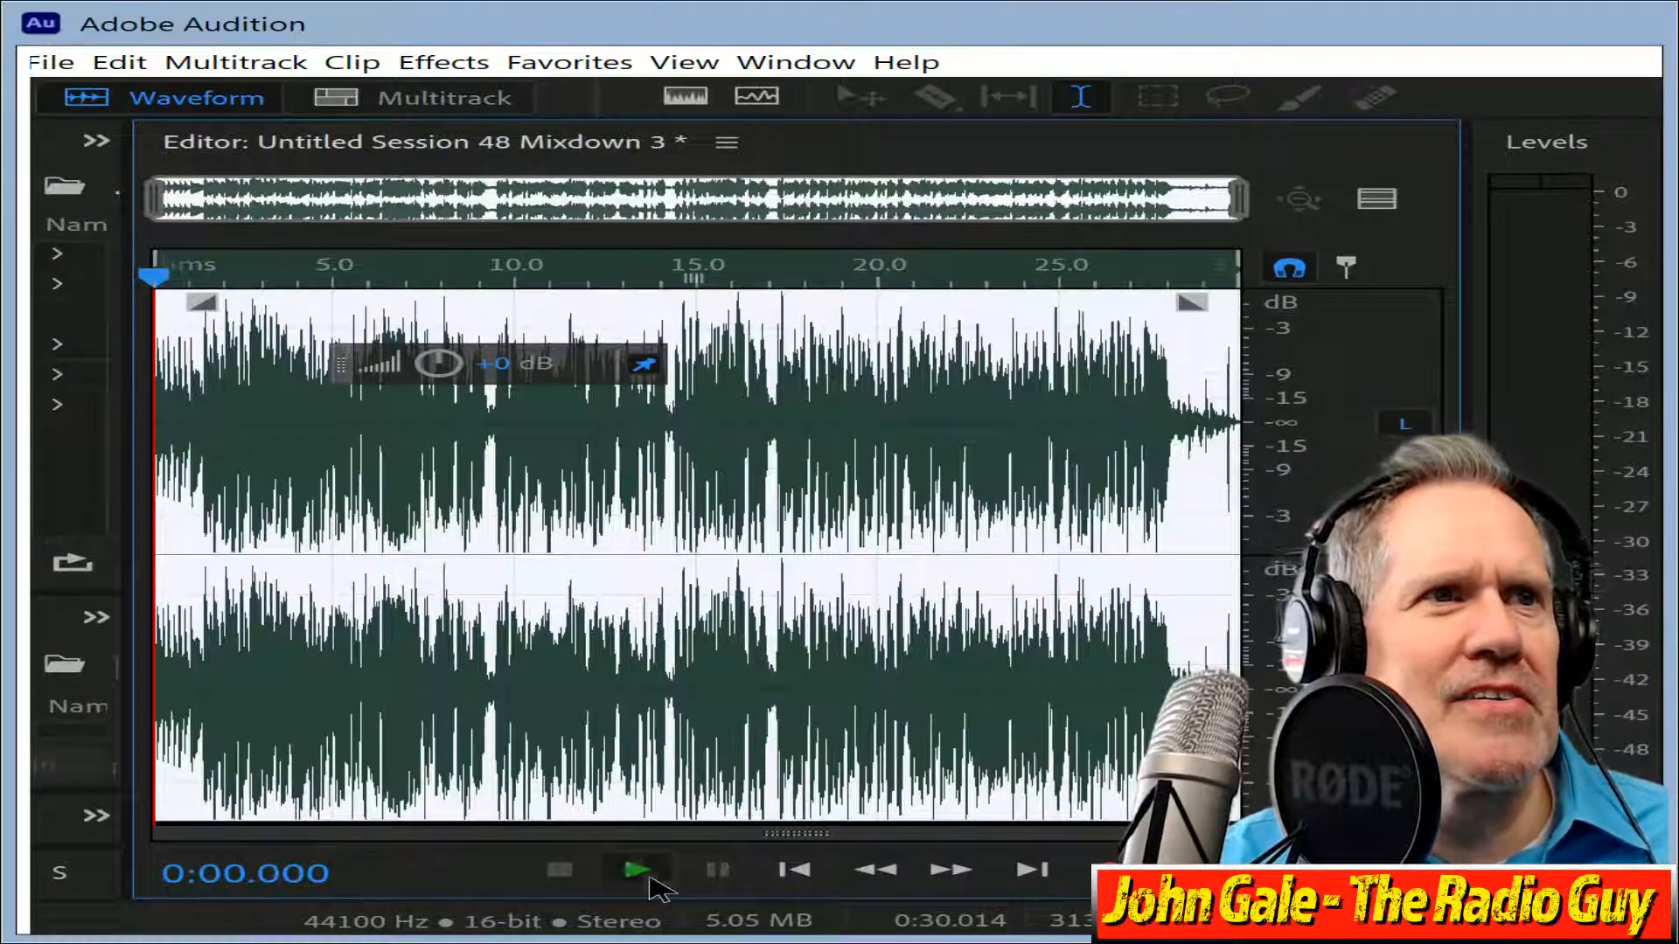
left_click(645, 874)
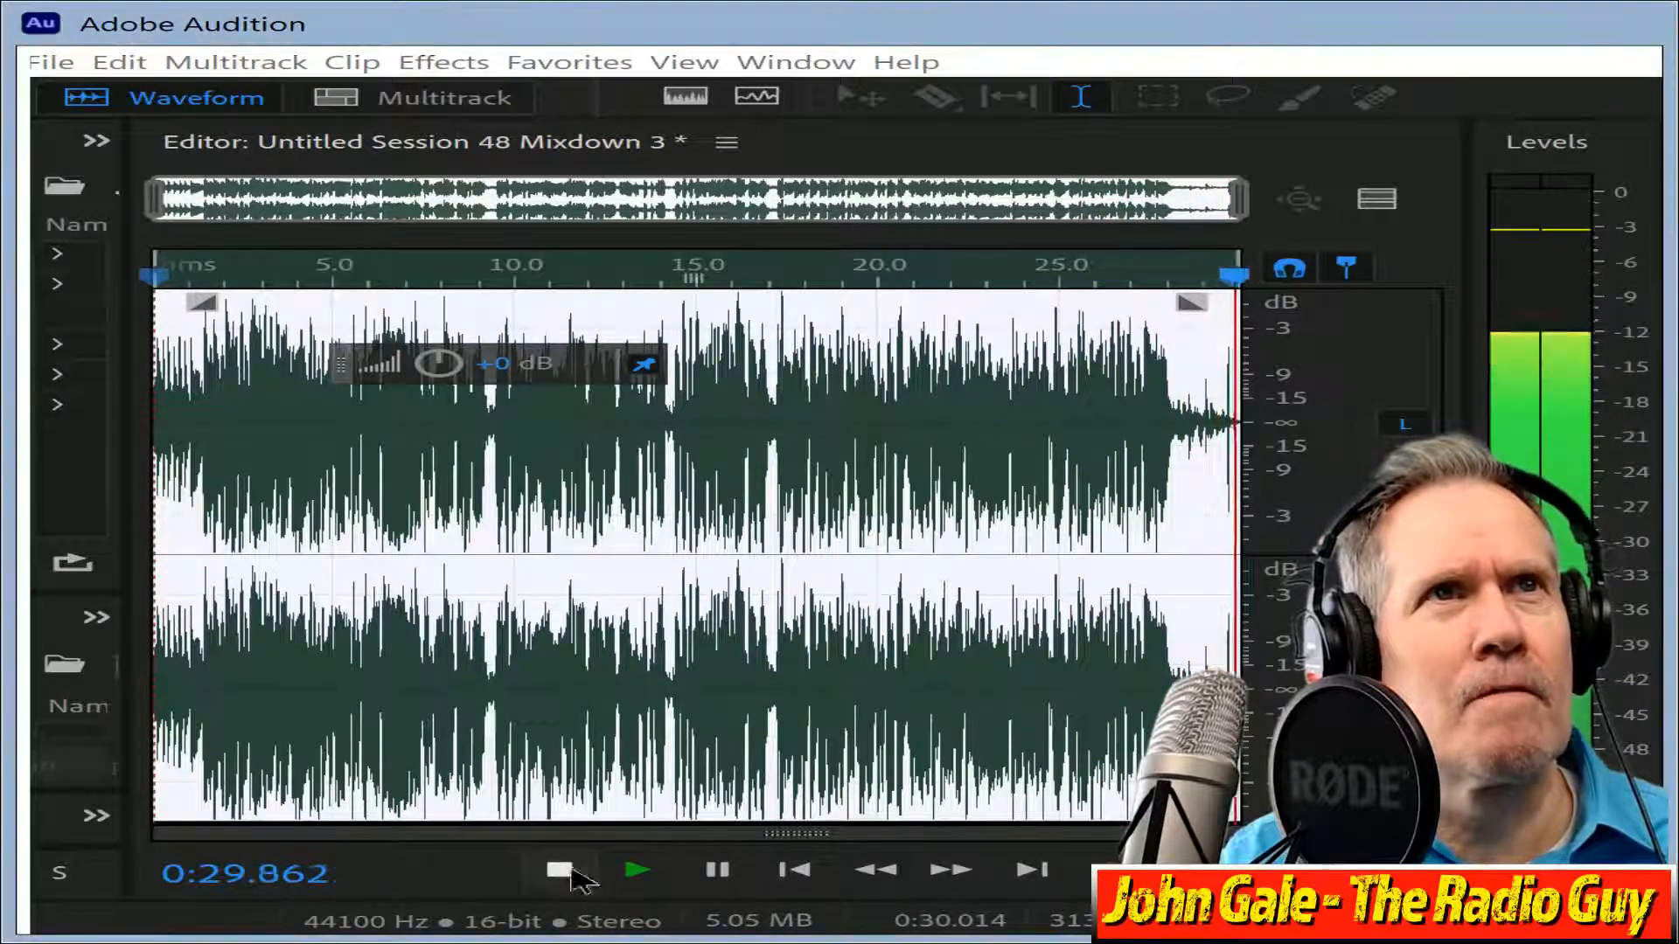
left_click(560, 870)
scroll(1117, 401, "up", 2)
scroll(1117, 401, "up", 1)
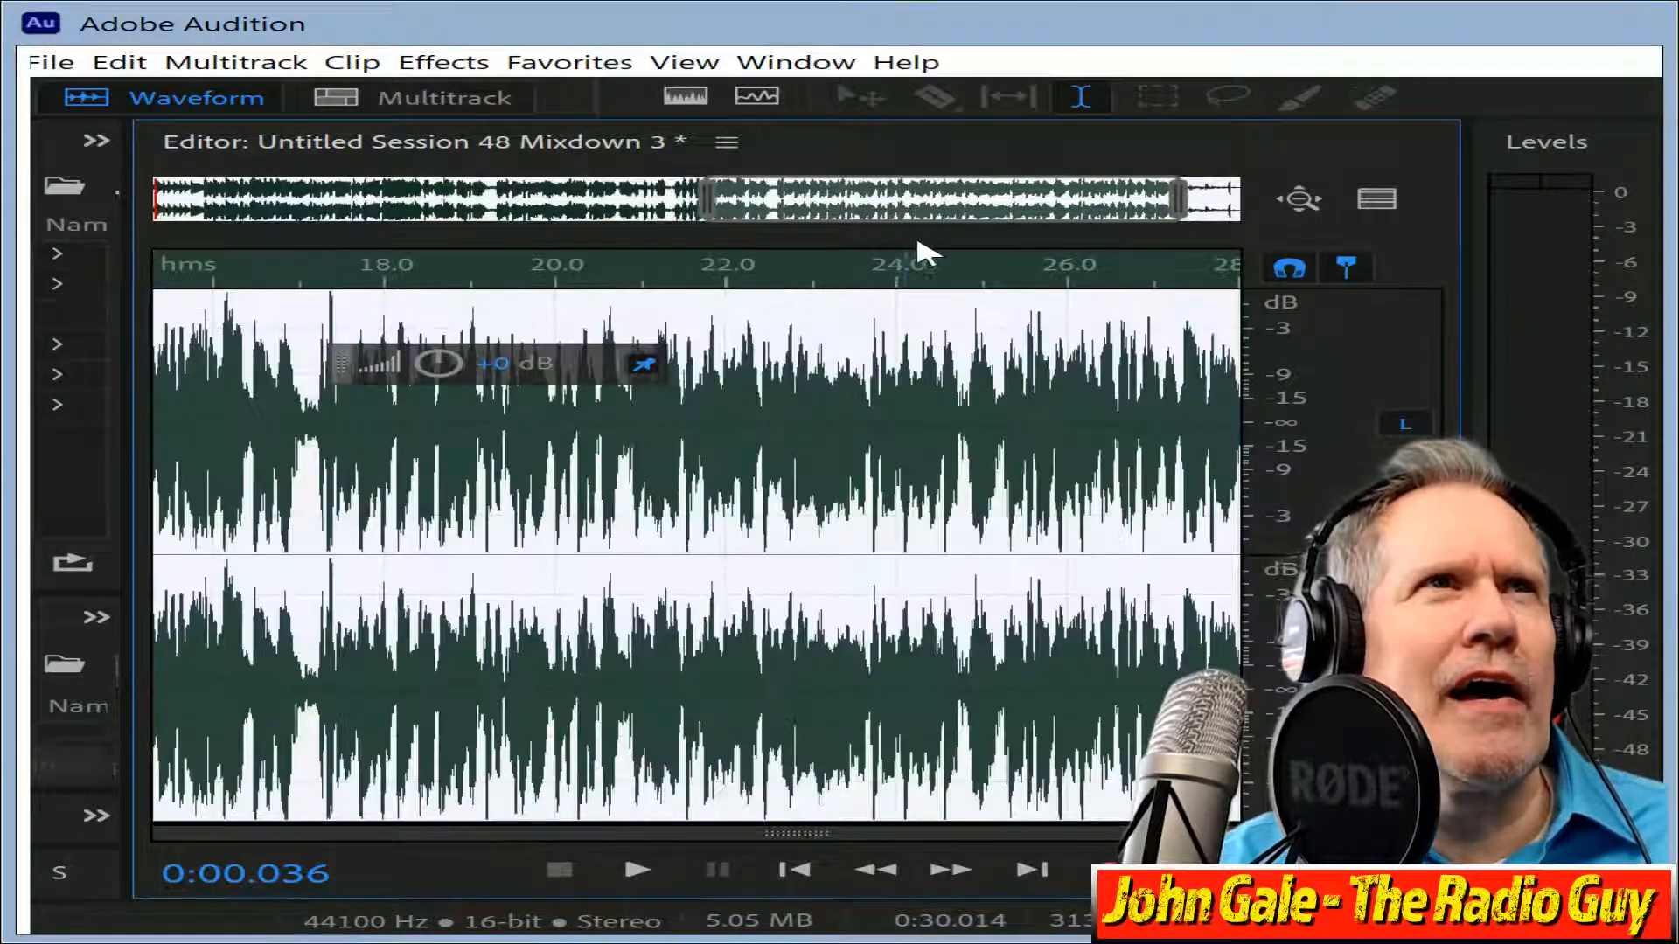
scroll(1200, 282, "up", 2)
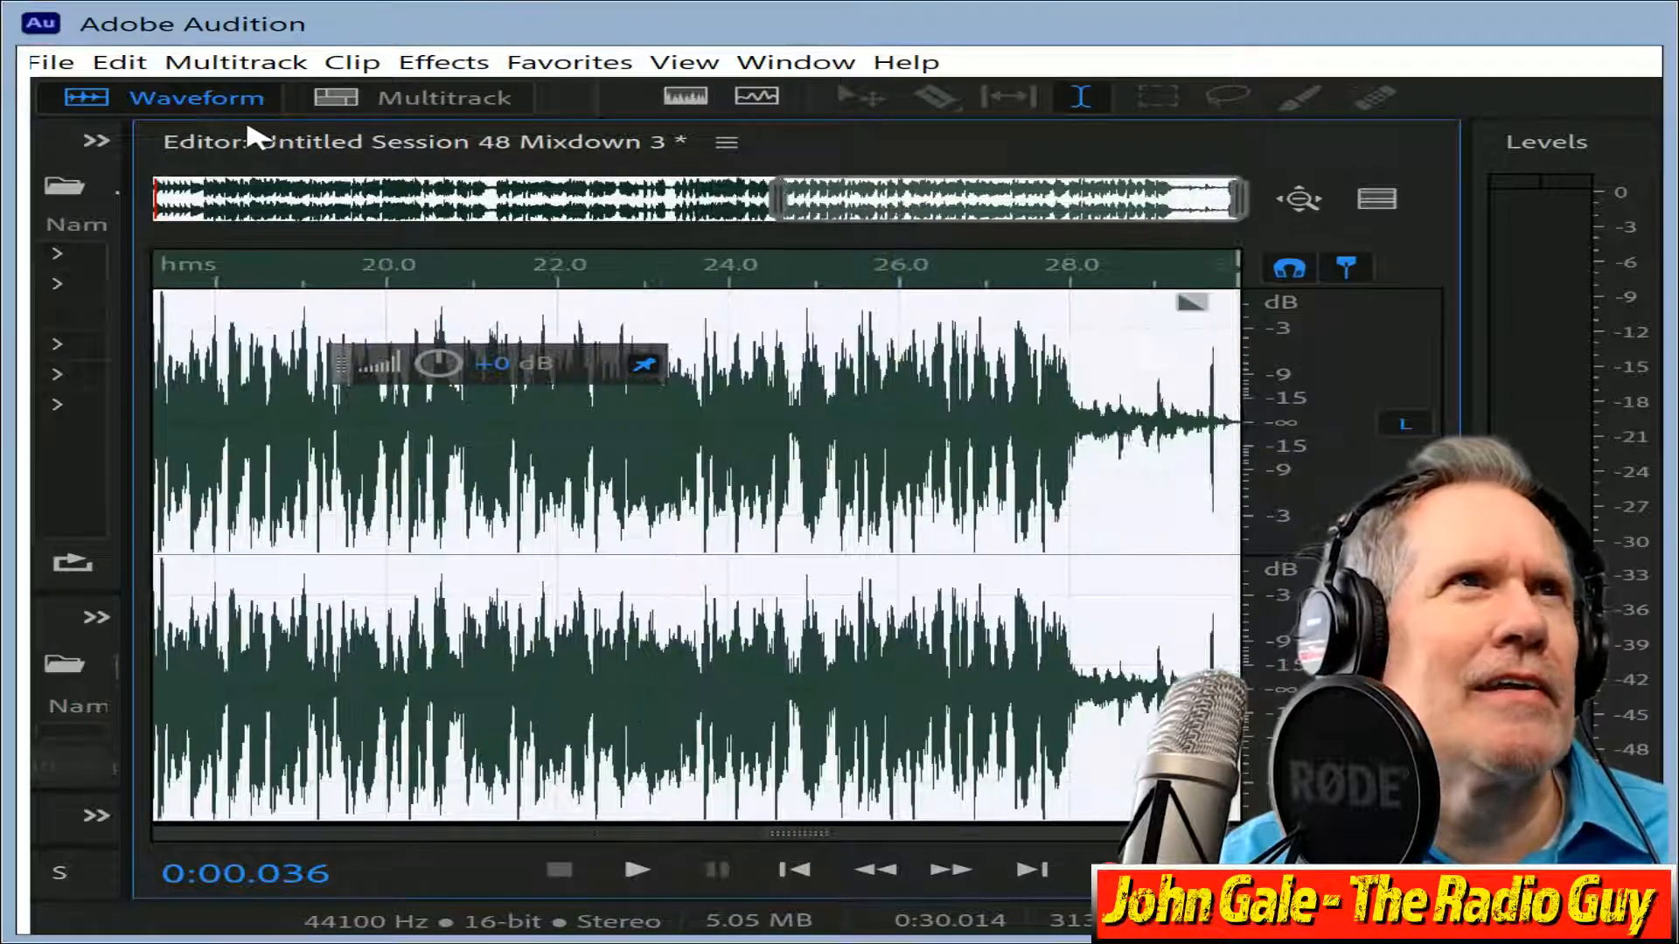
Create a fresh mixdown of the multitrack session and raise the loudness of the entire file.
left_click(442, 97)
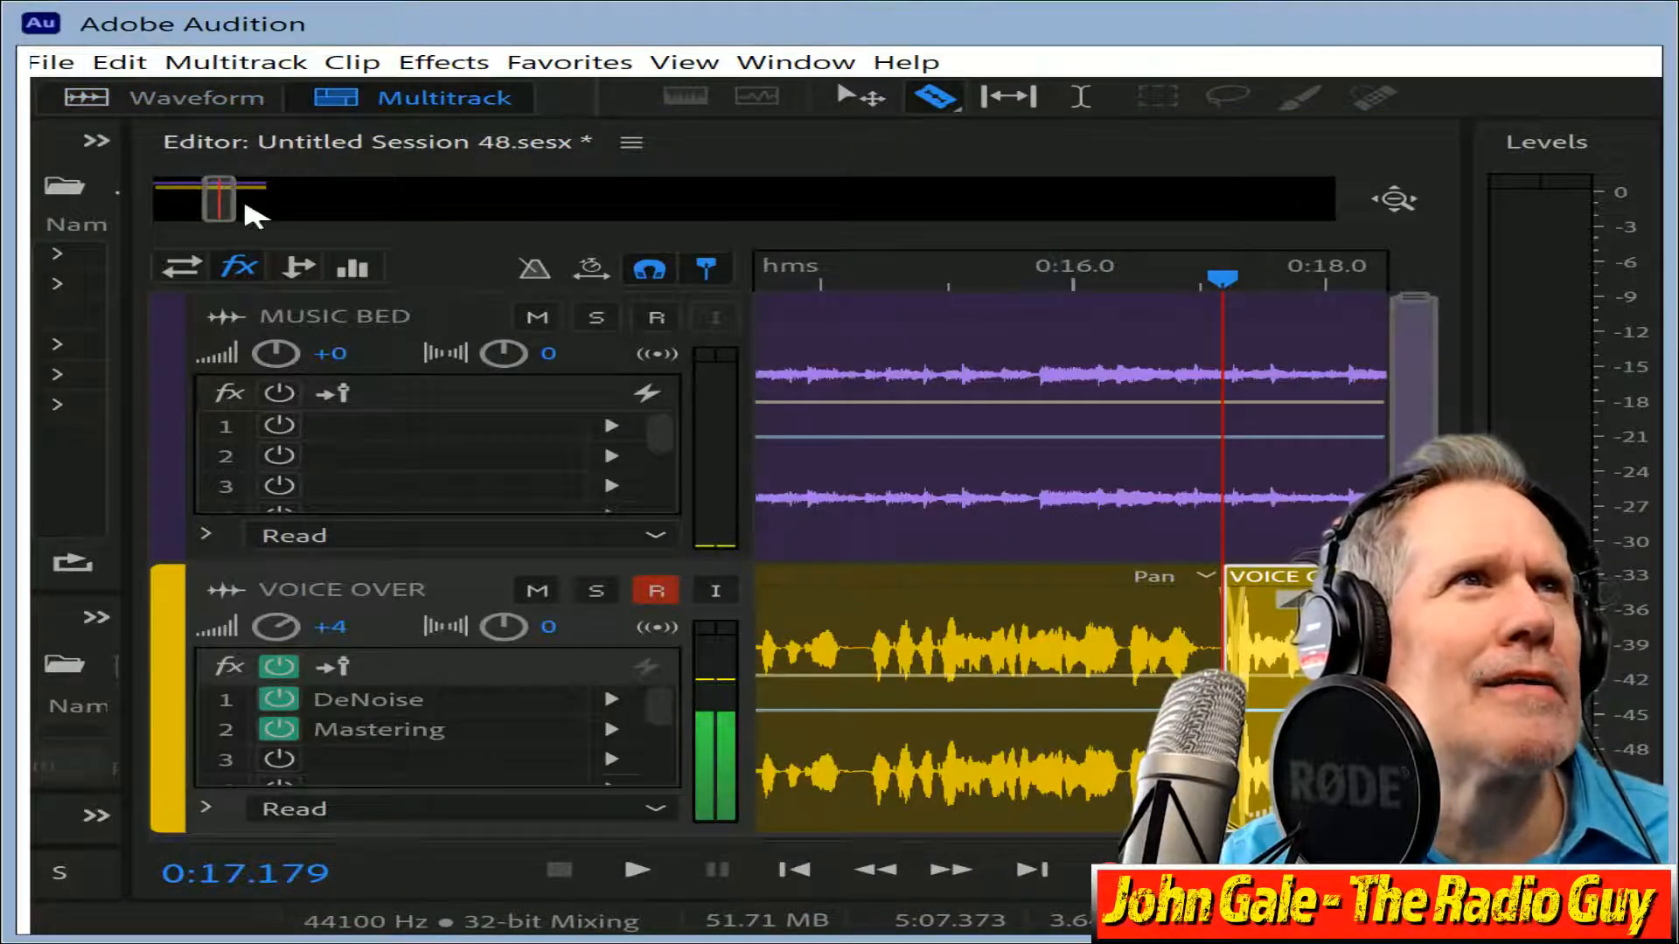
left_click_drag(234, 199, 276, 221)
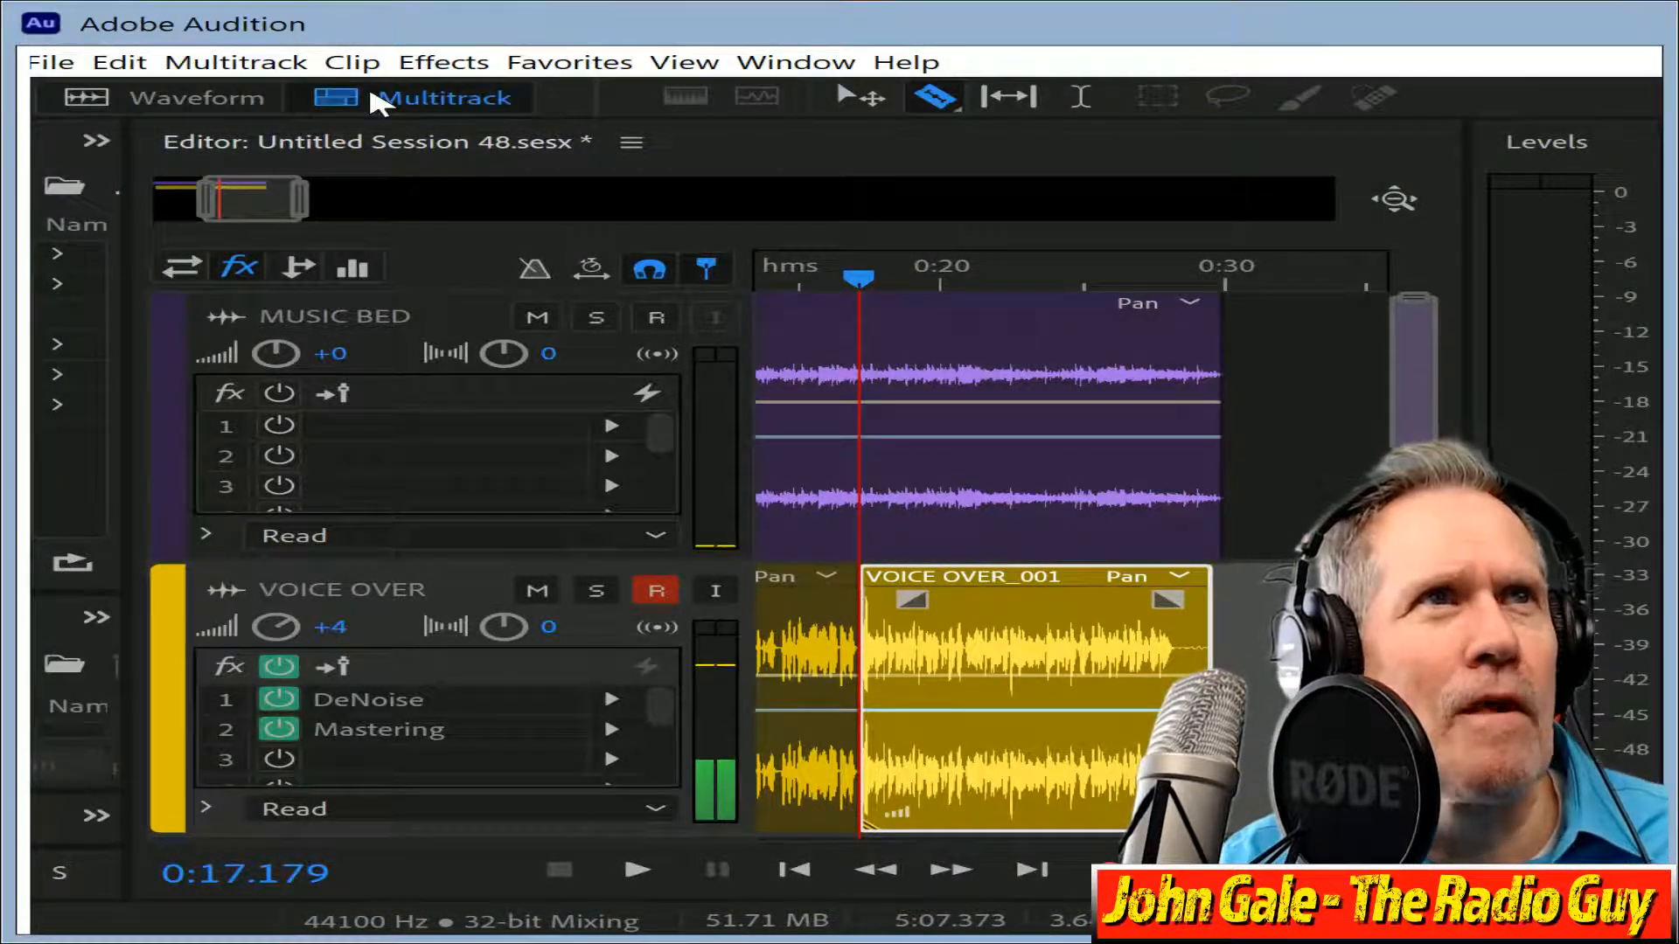
key("alt+shift+m")
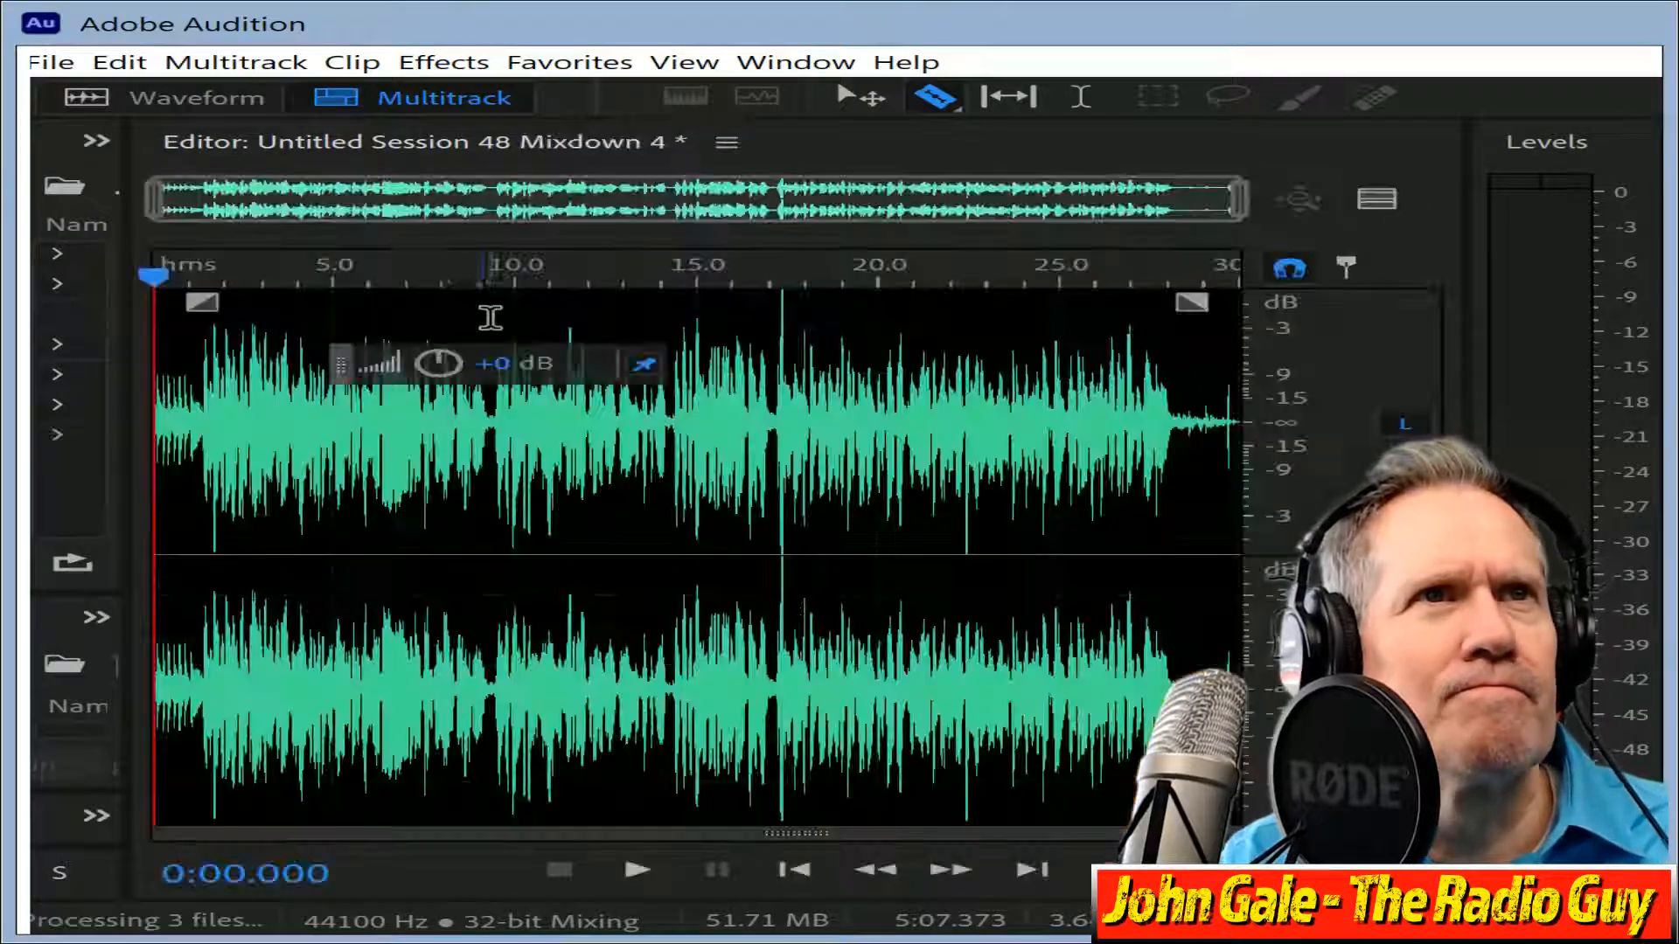
key("ctrl+a")
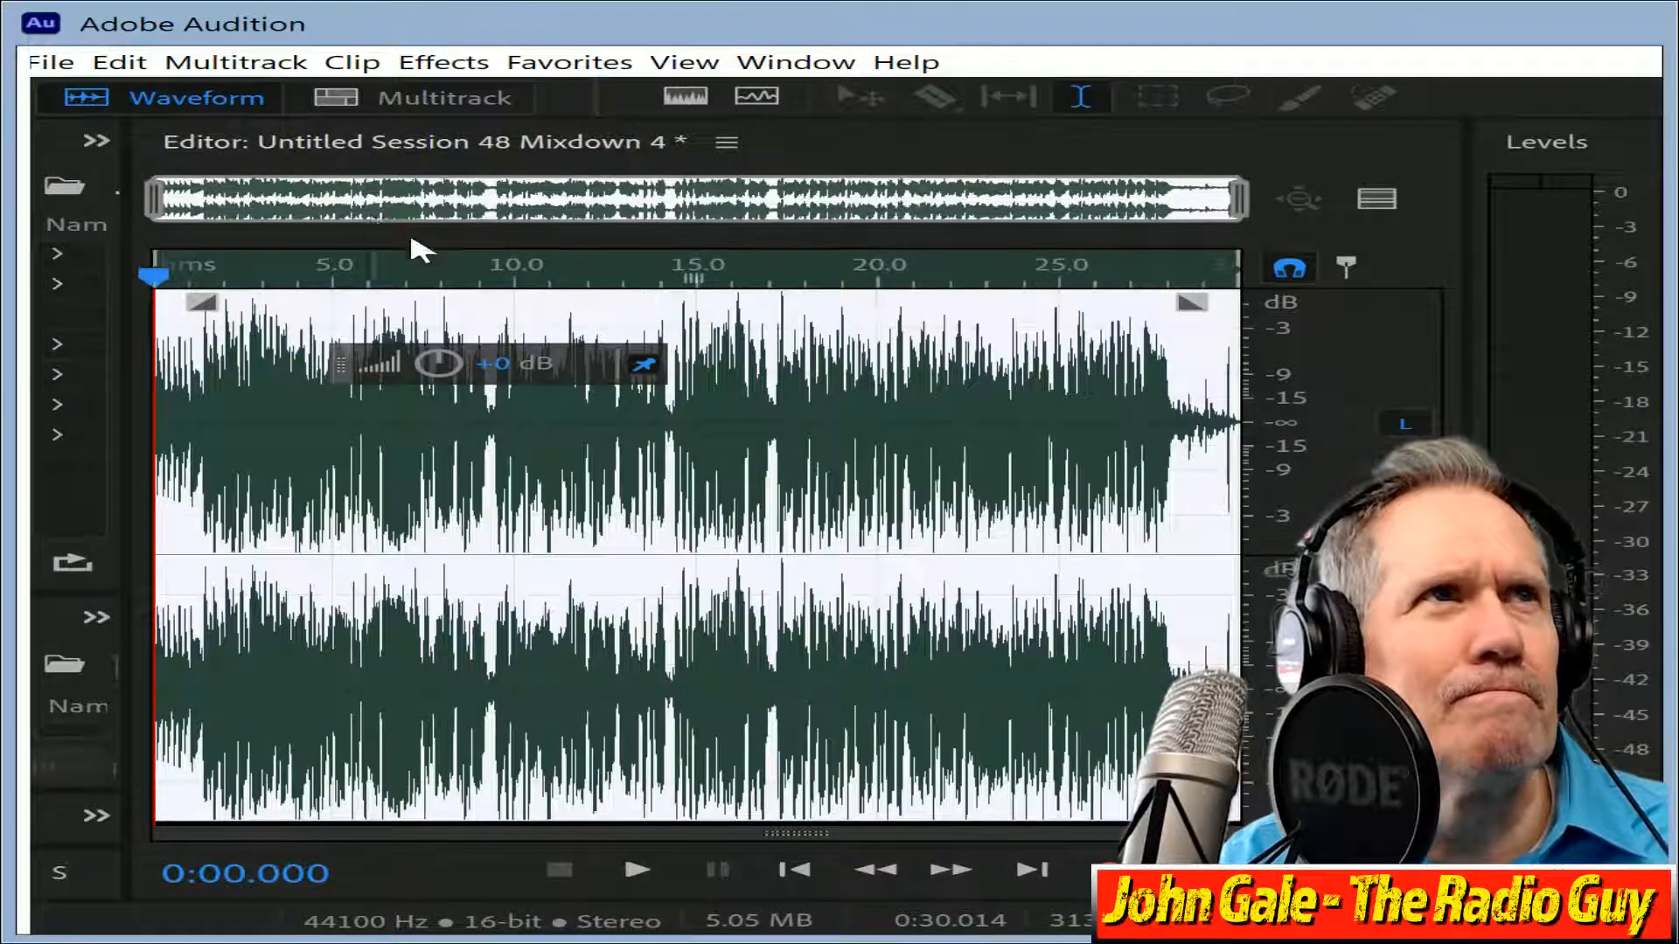
Delete the end of the mixdown from about 0:29.4 and apply a Fade Out from about 0:28.1 to the new end.
left_click(1221, 411)
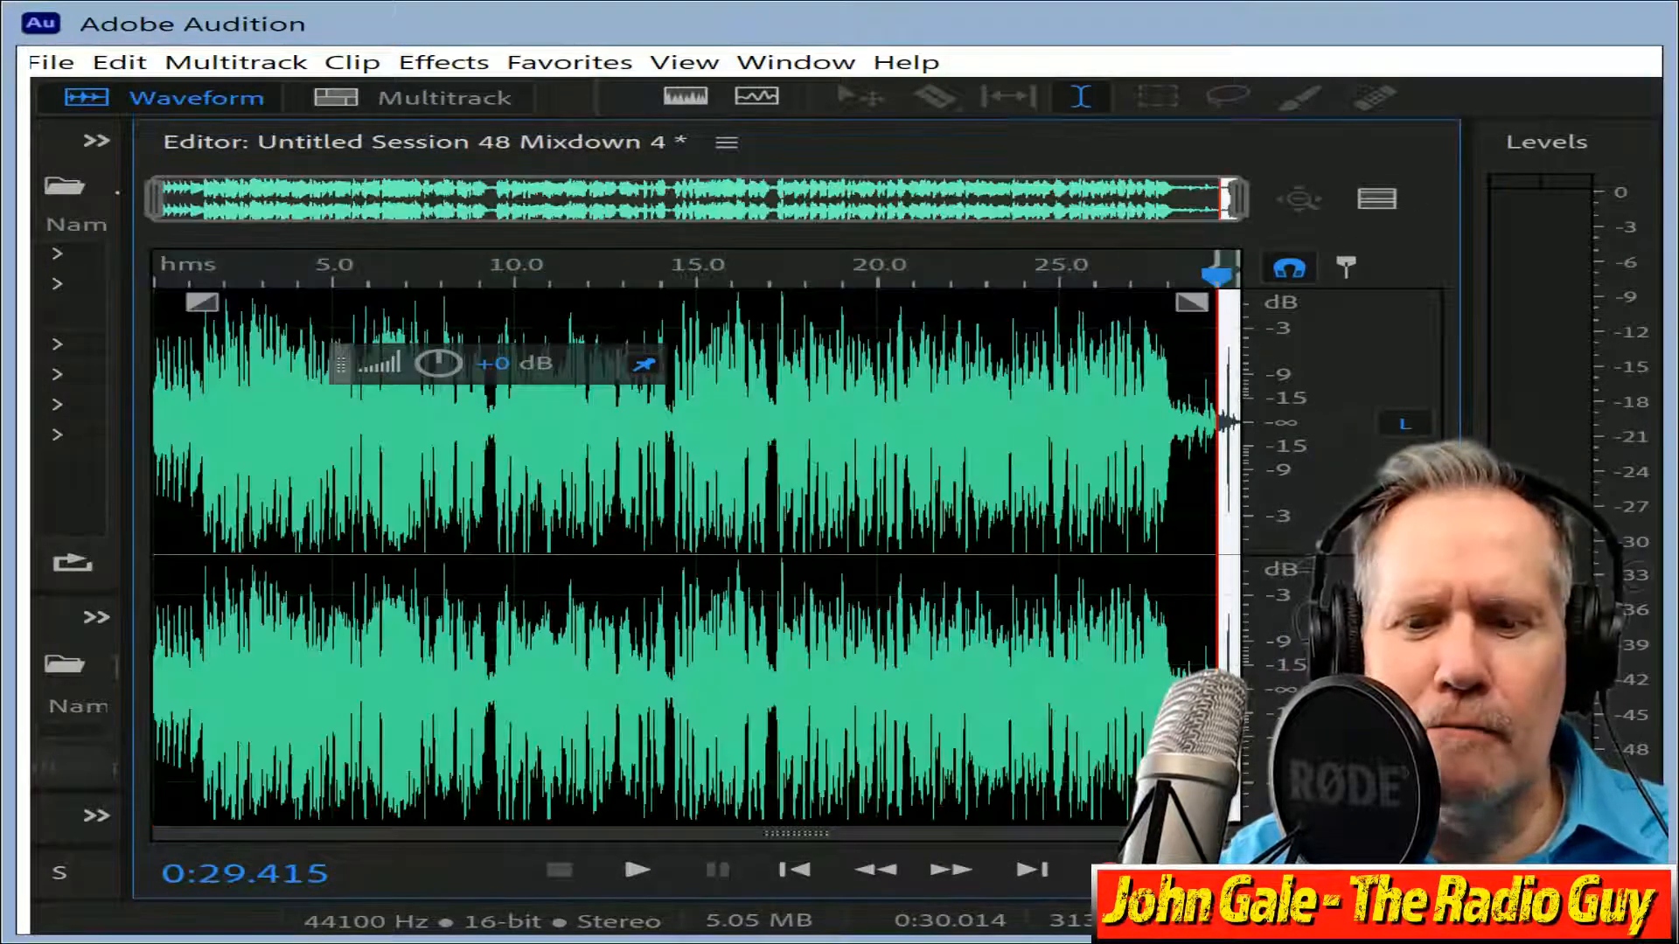
key("Delete")
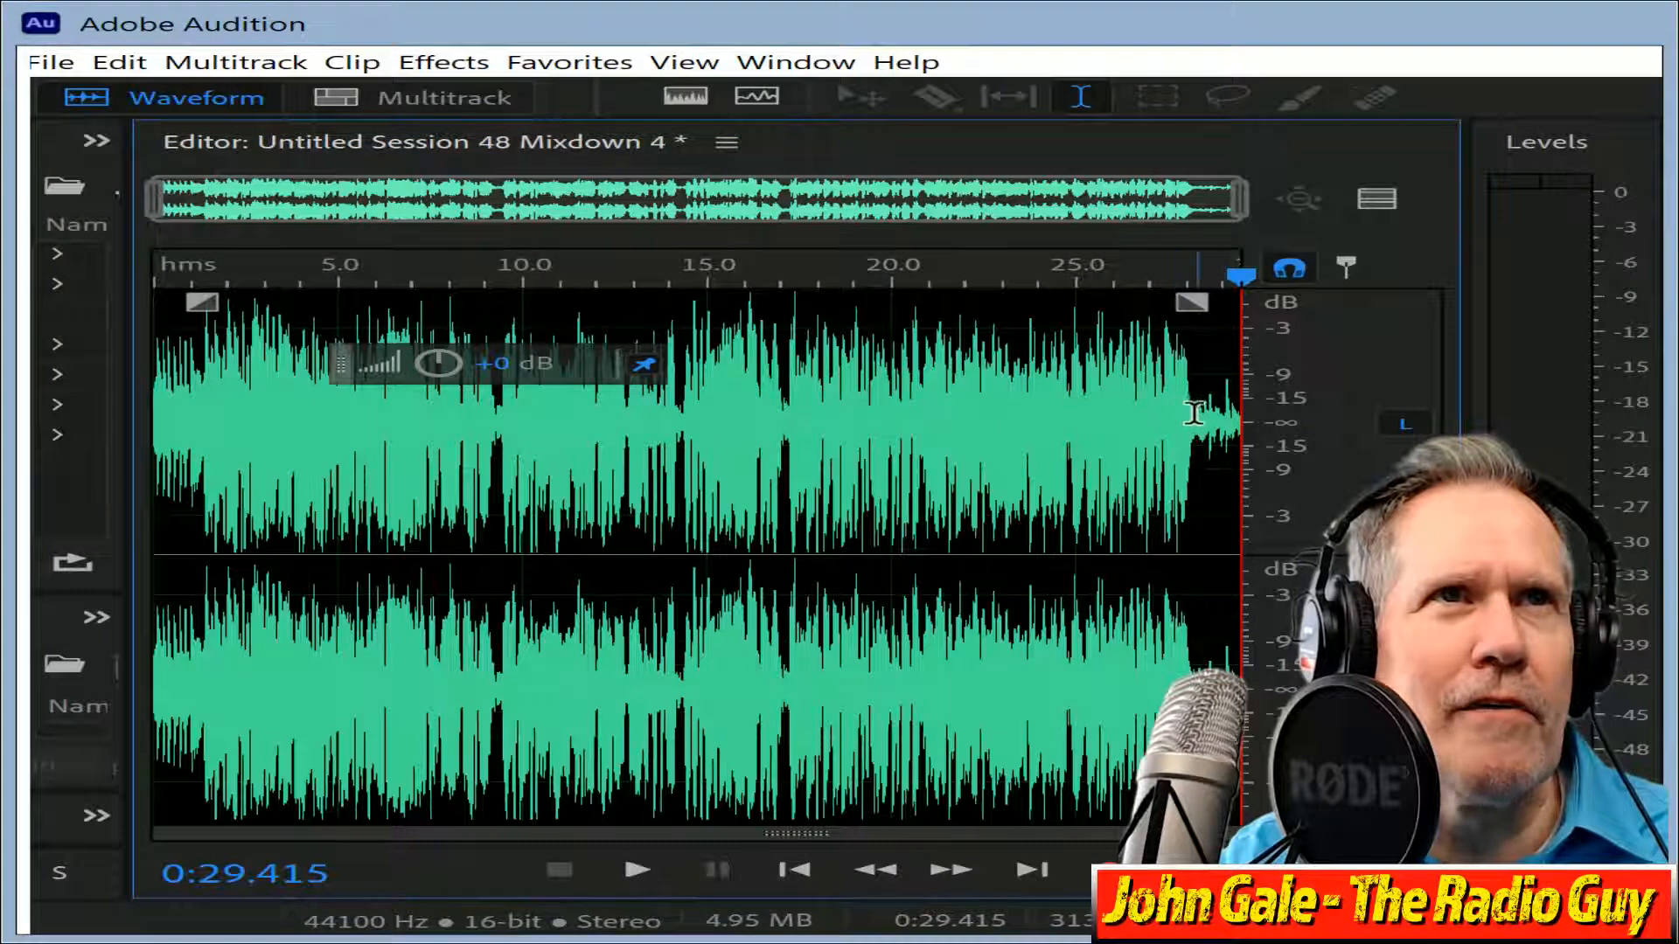
left_click_drag(1193, 413, 1240, 411)
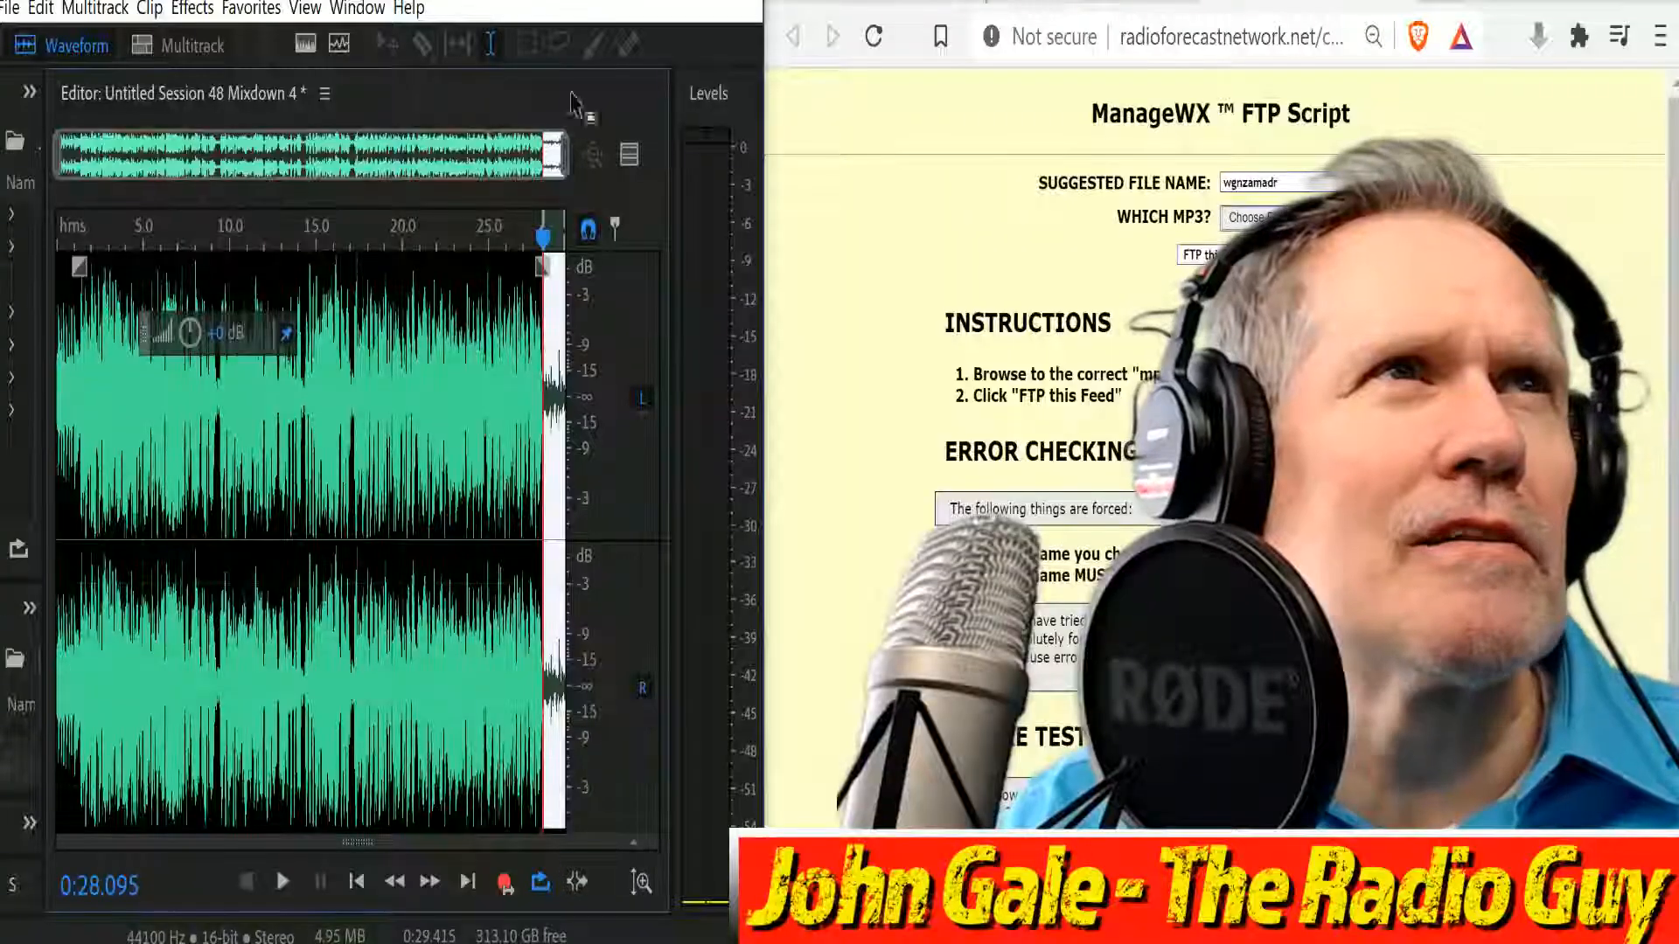
left_click(451, 63)
mouse_move(251, 9)
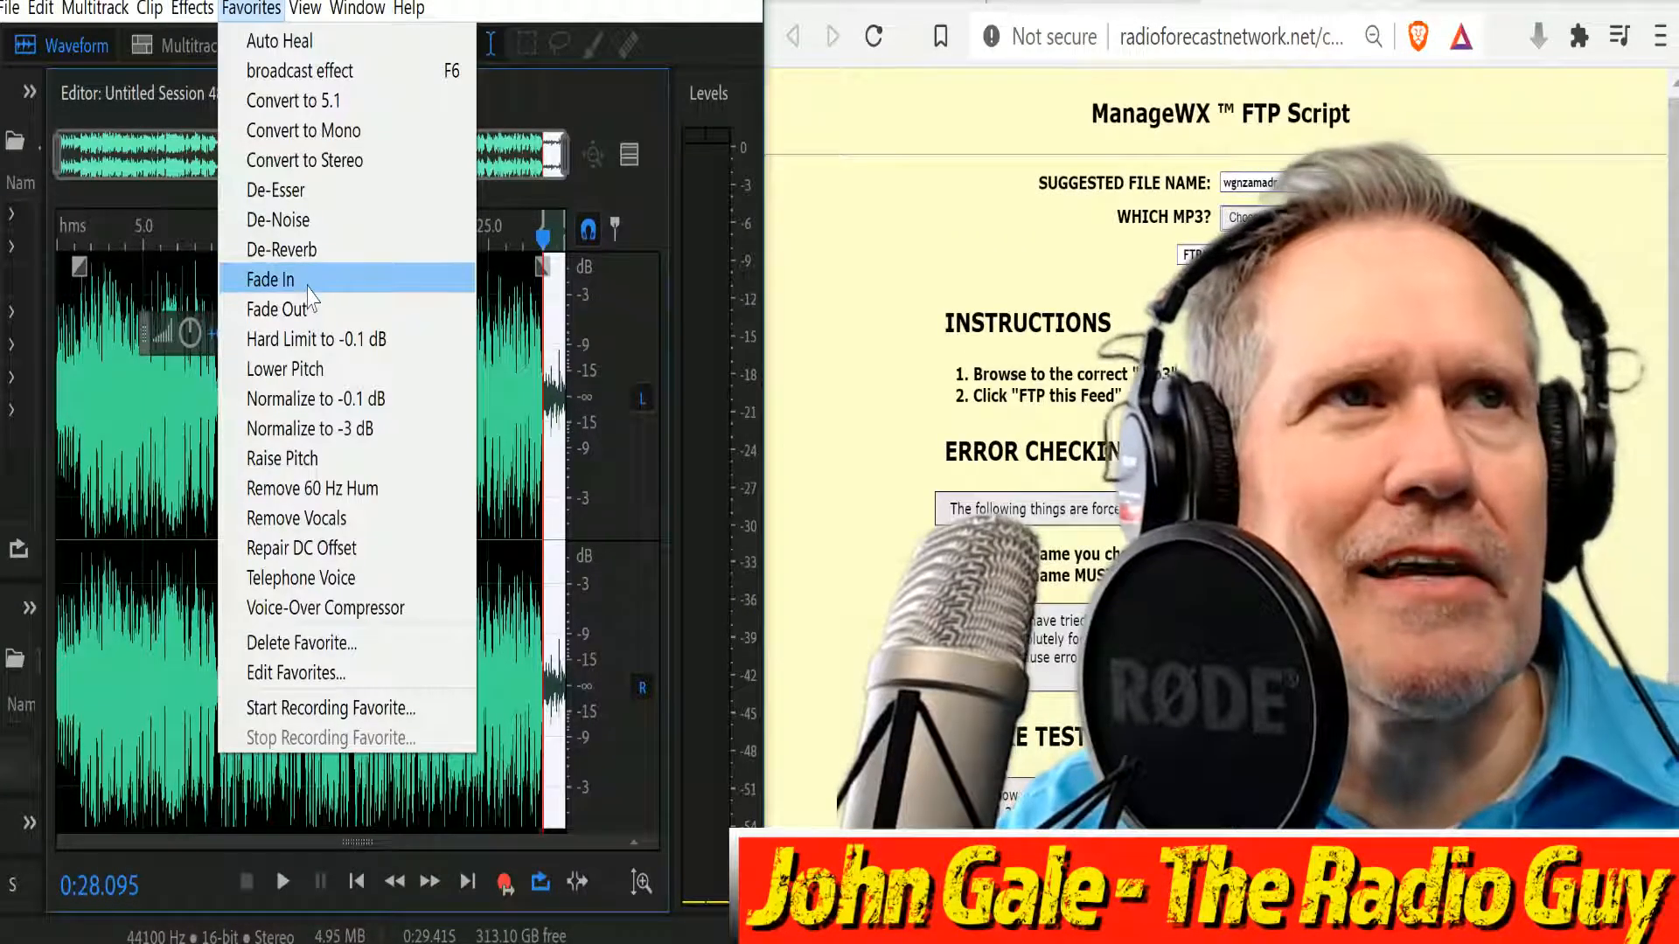
left_click(303, 310)
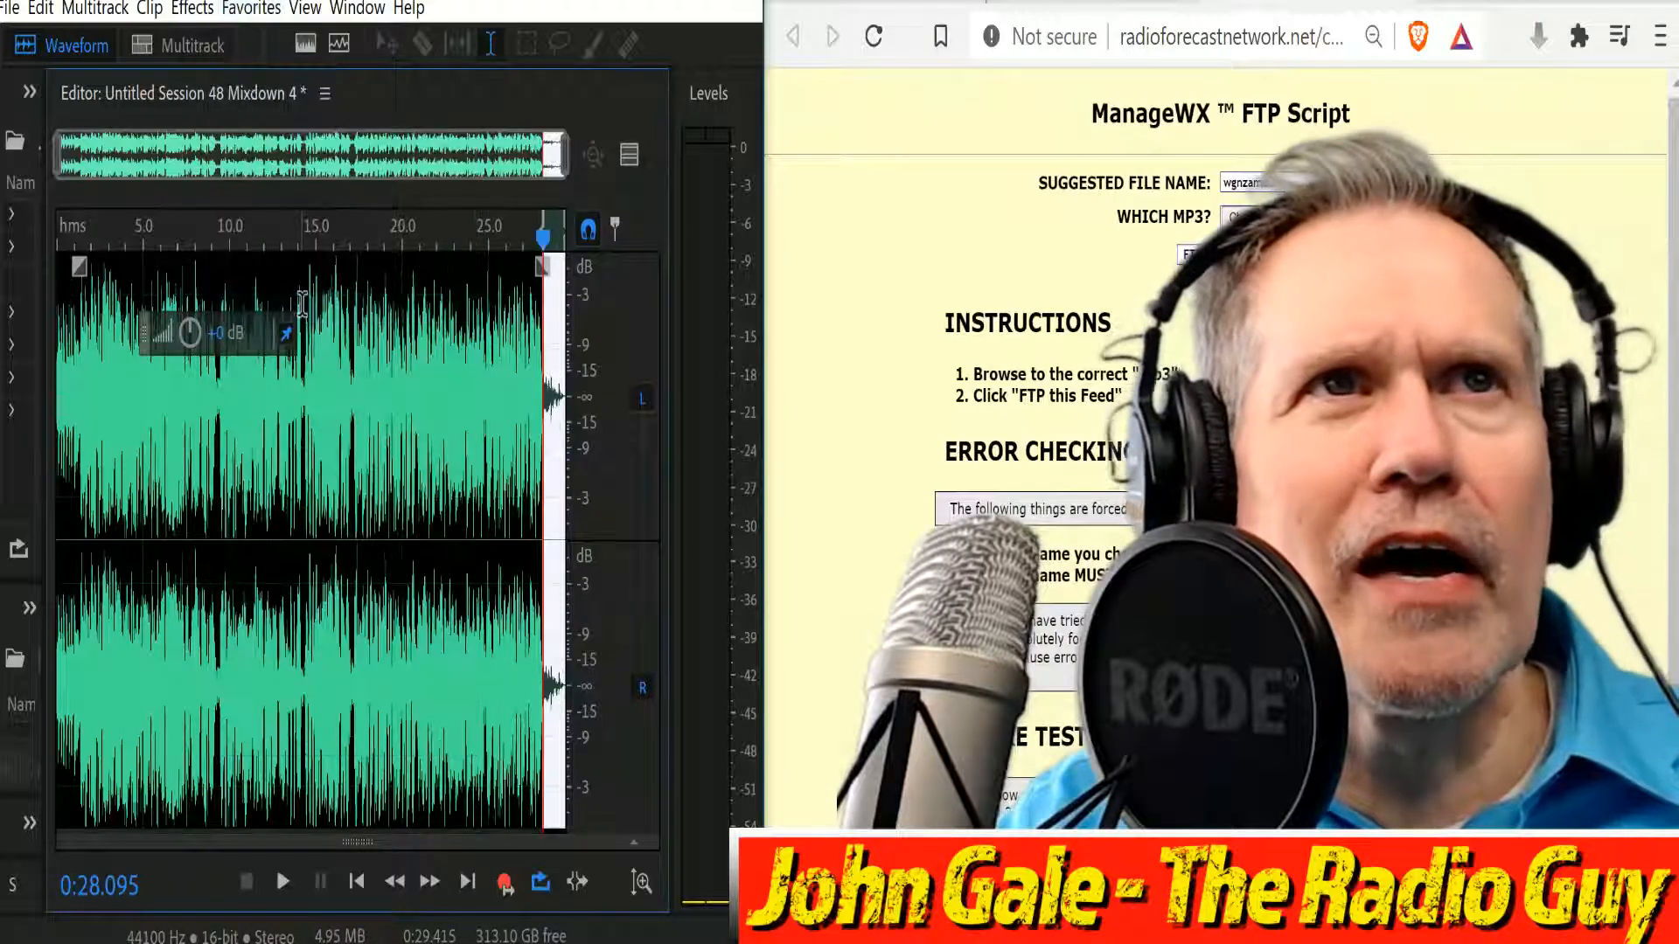
Play the faded ending and the opening of the mixdown, and inspect the first second of the waveform.
key("space")
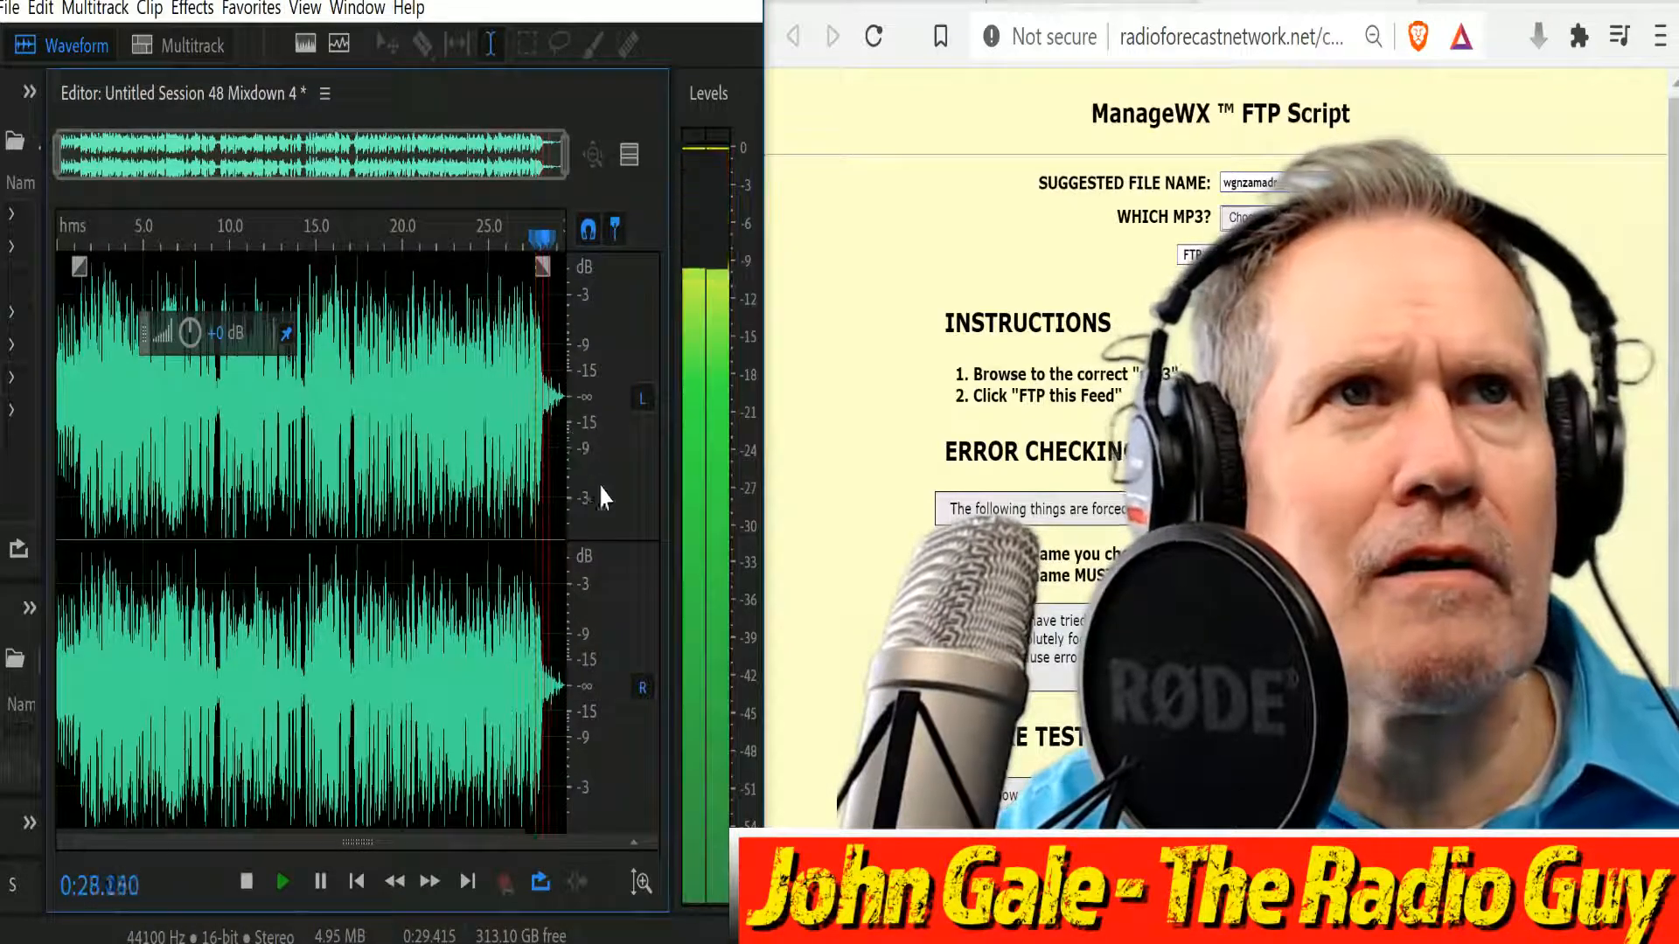
left_click(245, 881)
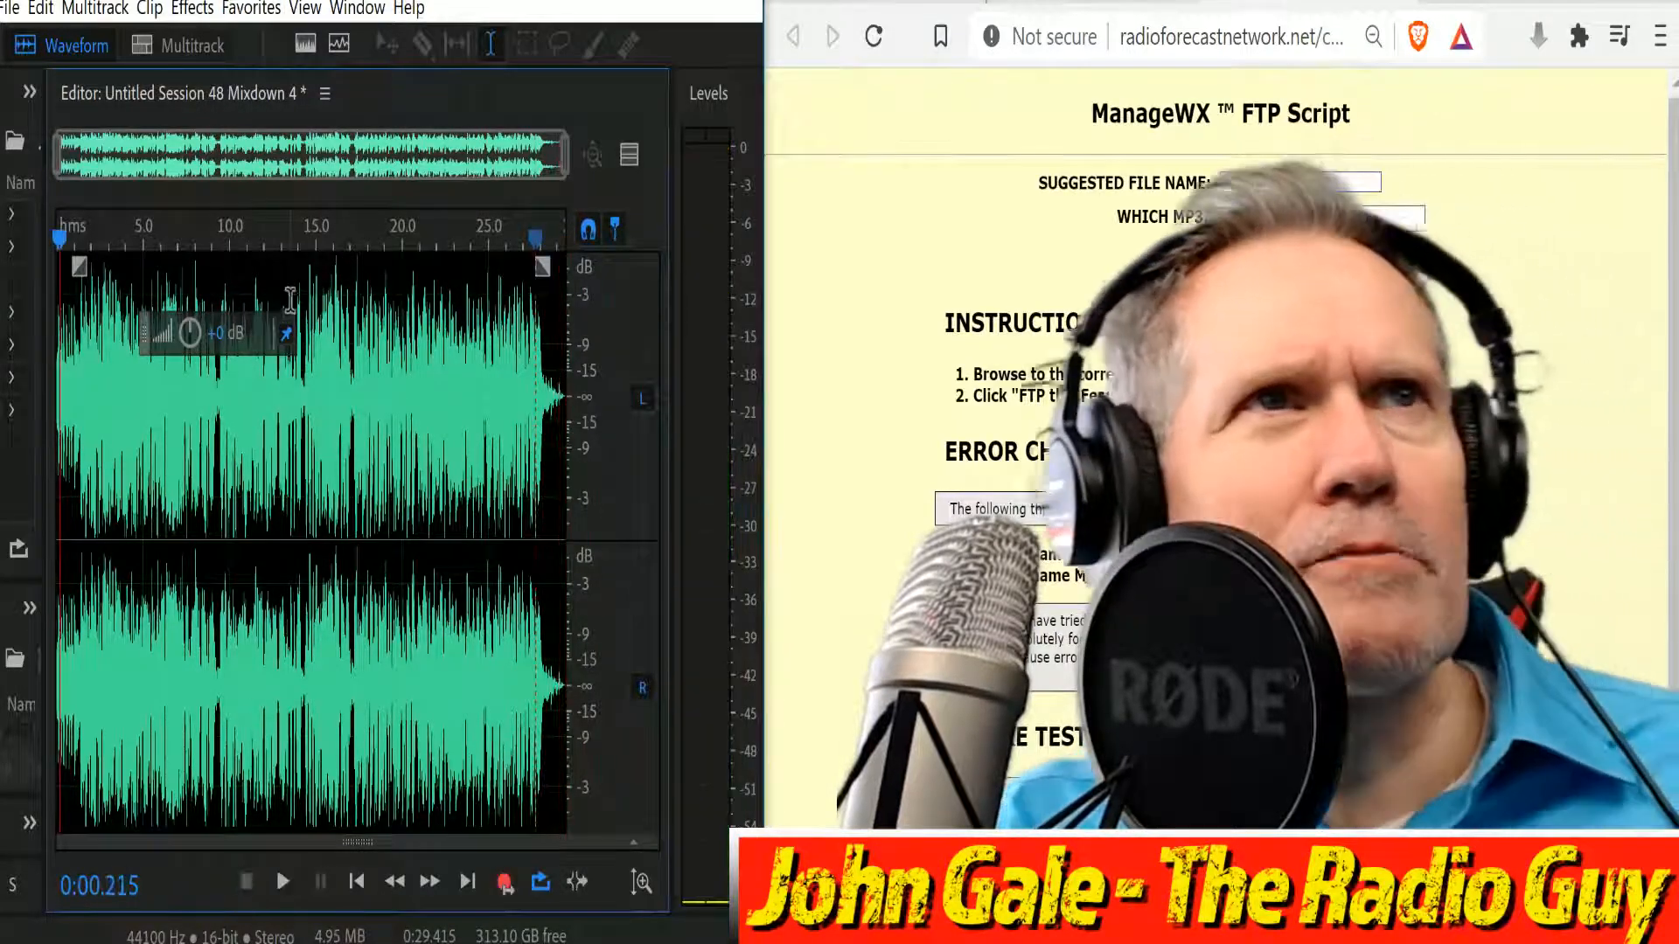
left_click_drag(557, 160, 83, 164)
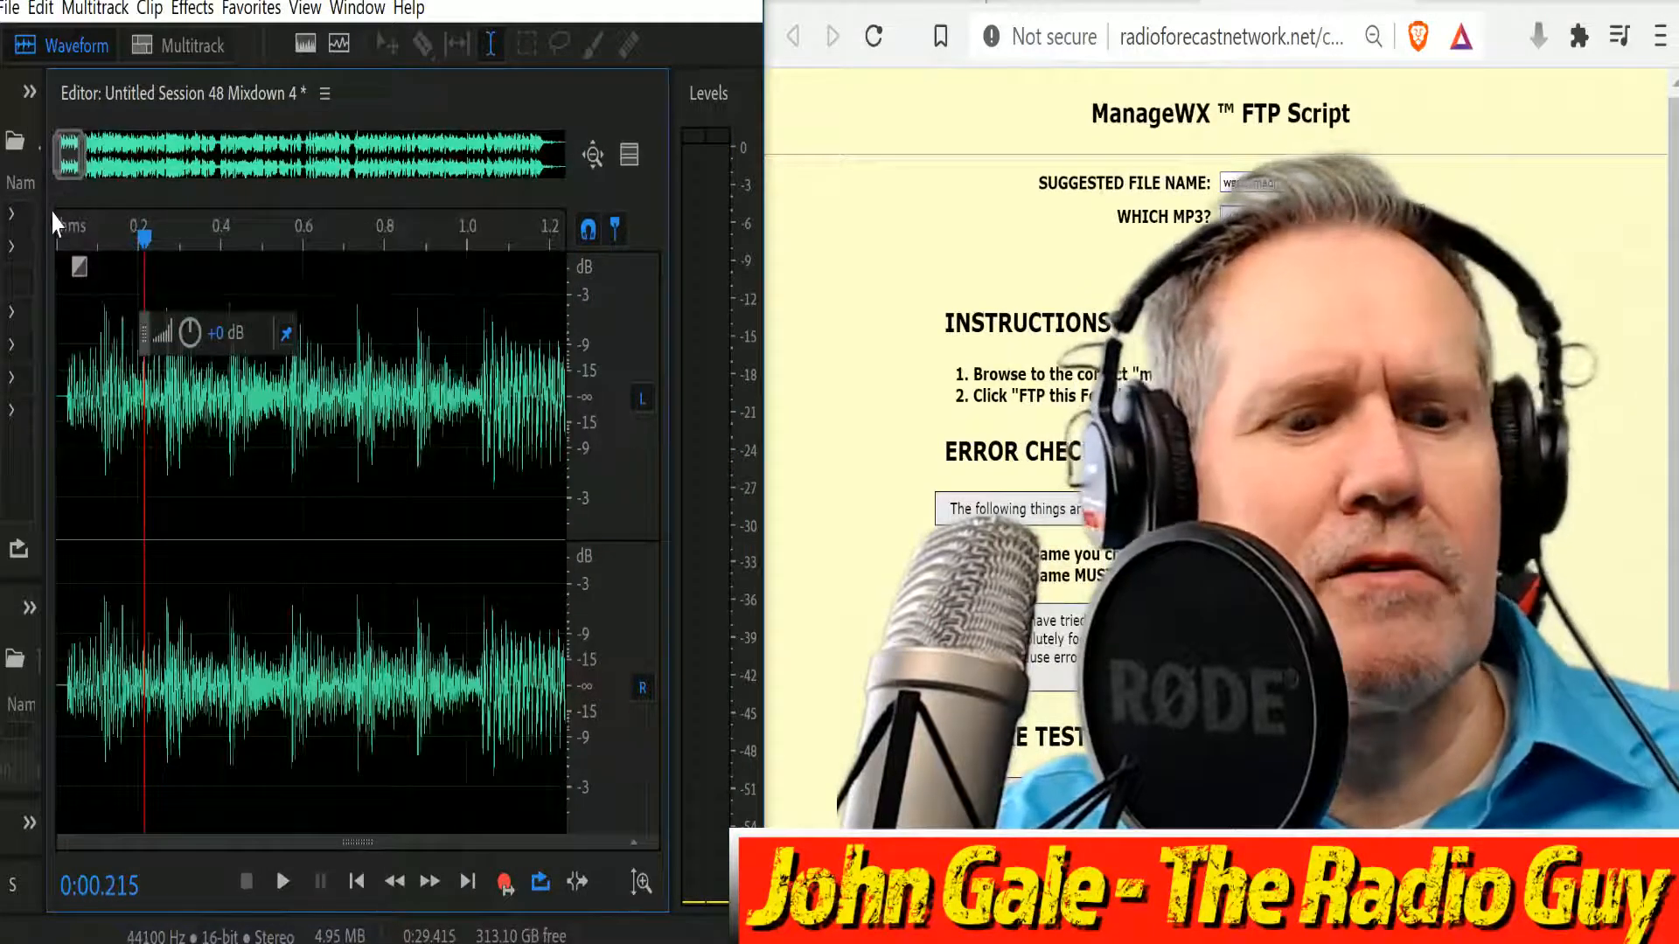
Export the finished mixdown to drive E: as an MP3 named wgnzamadr.mp3, using the suggested file name from the FTP page.
key("ctrl+shift+e")
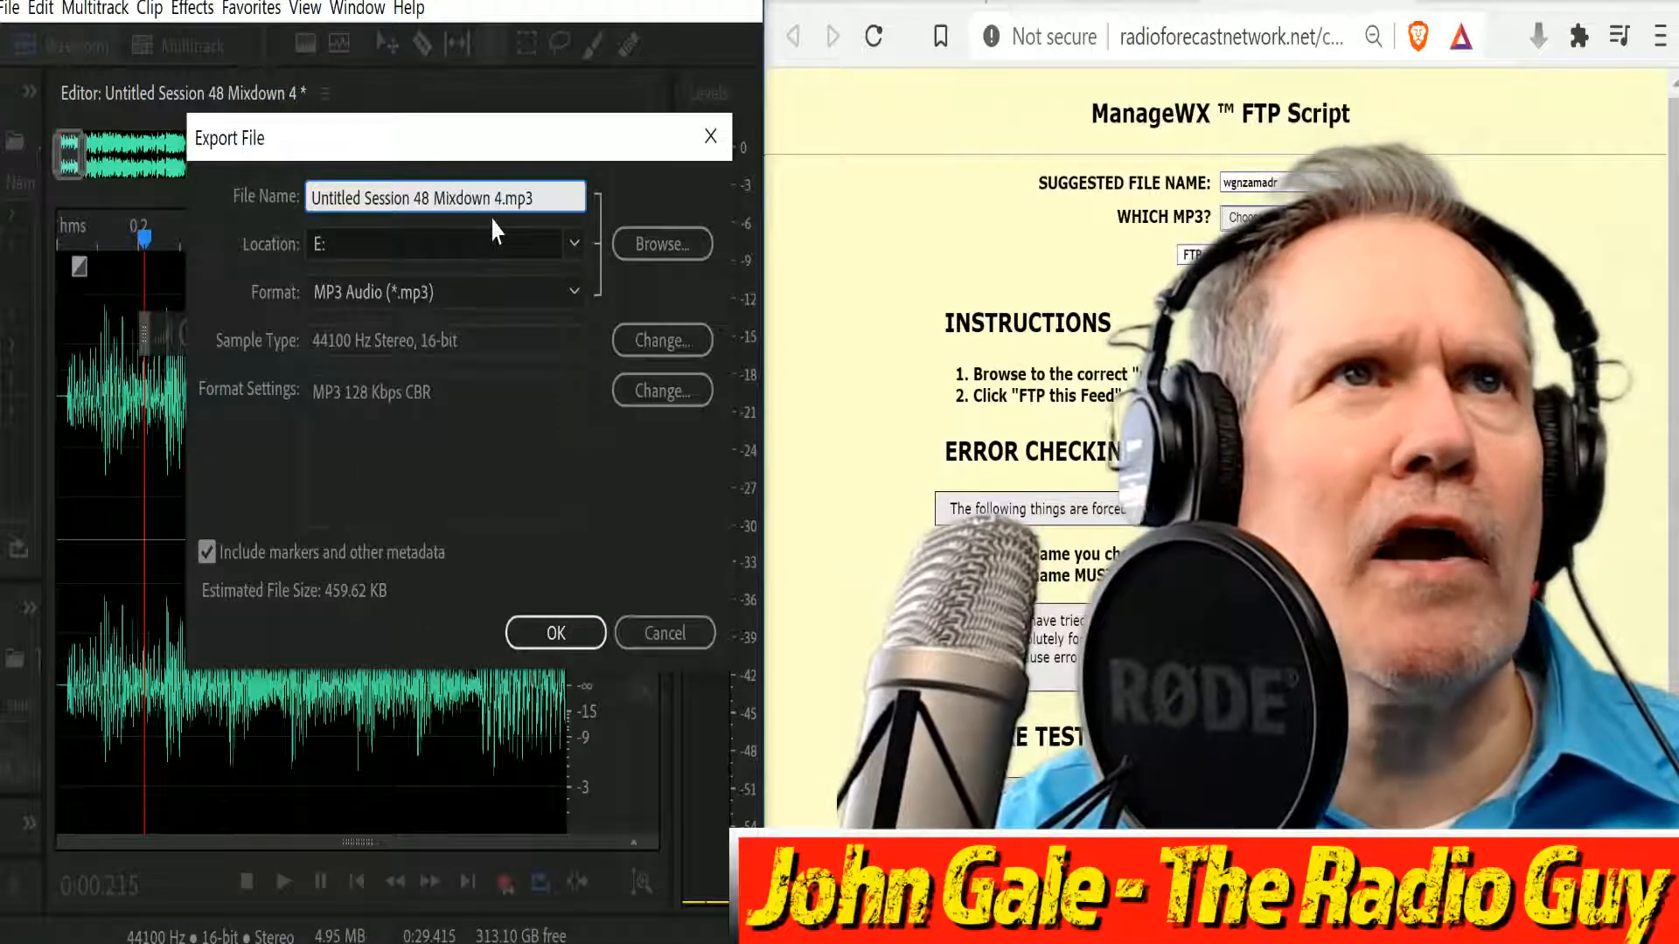
left_click_drag(503, 198, 310, 198)
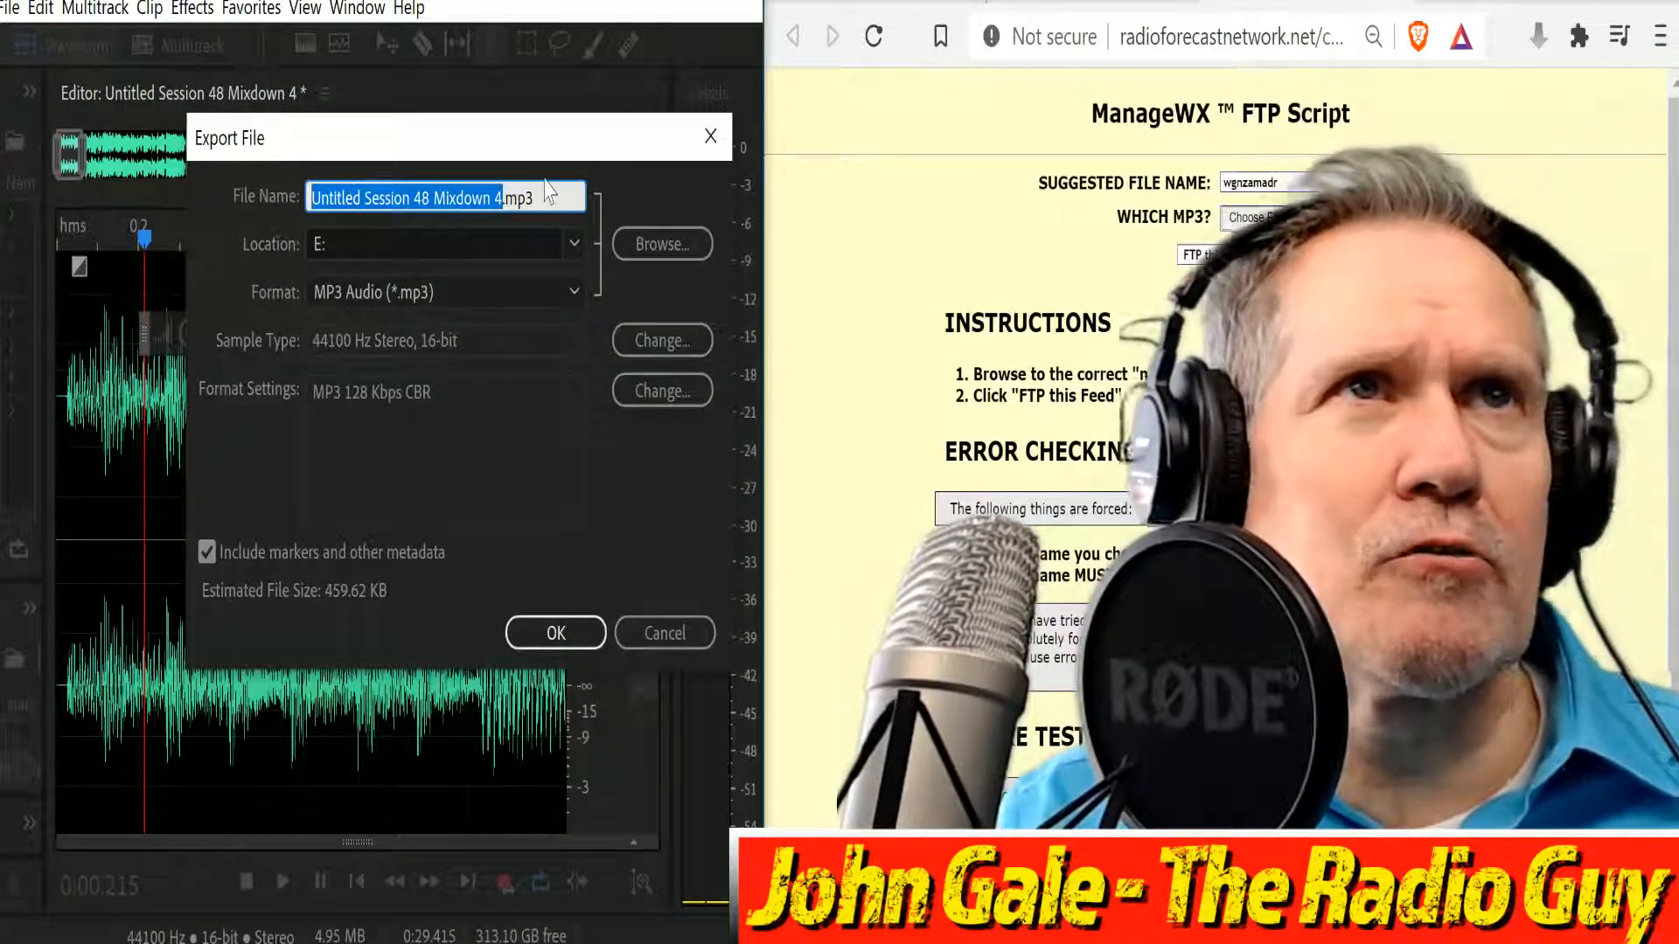
left_click(1246, 182)
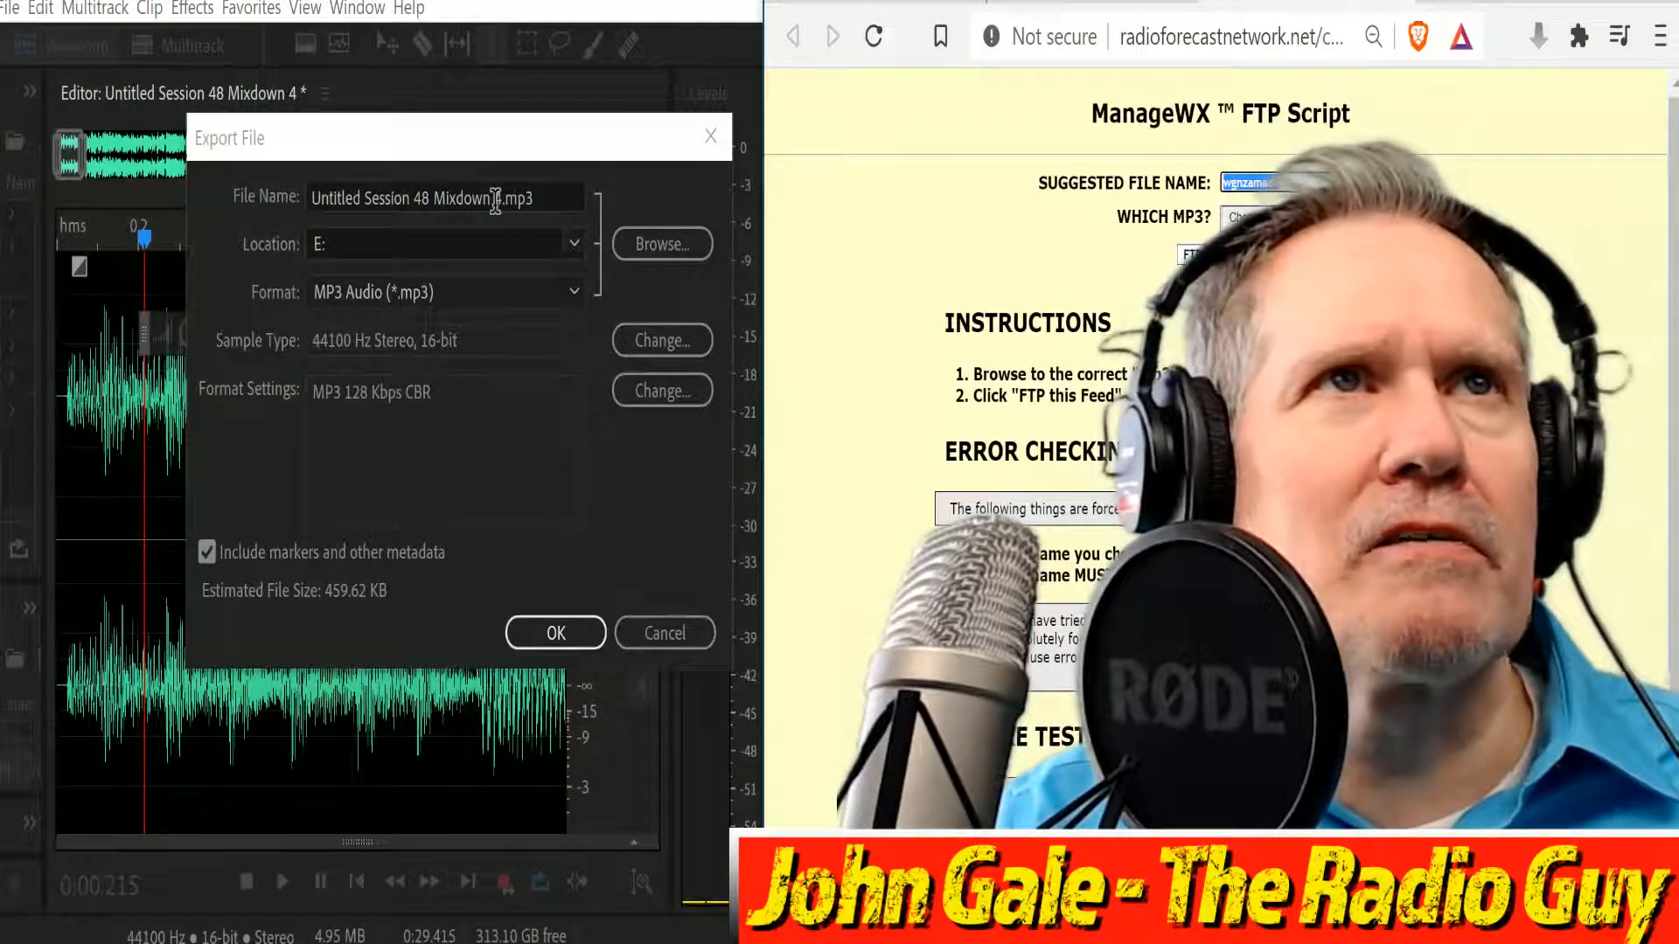
left_click(496, 194)
left_click_drag(496, 194, 75, 23)
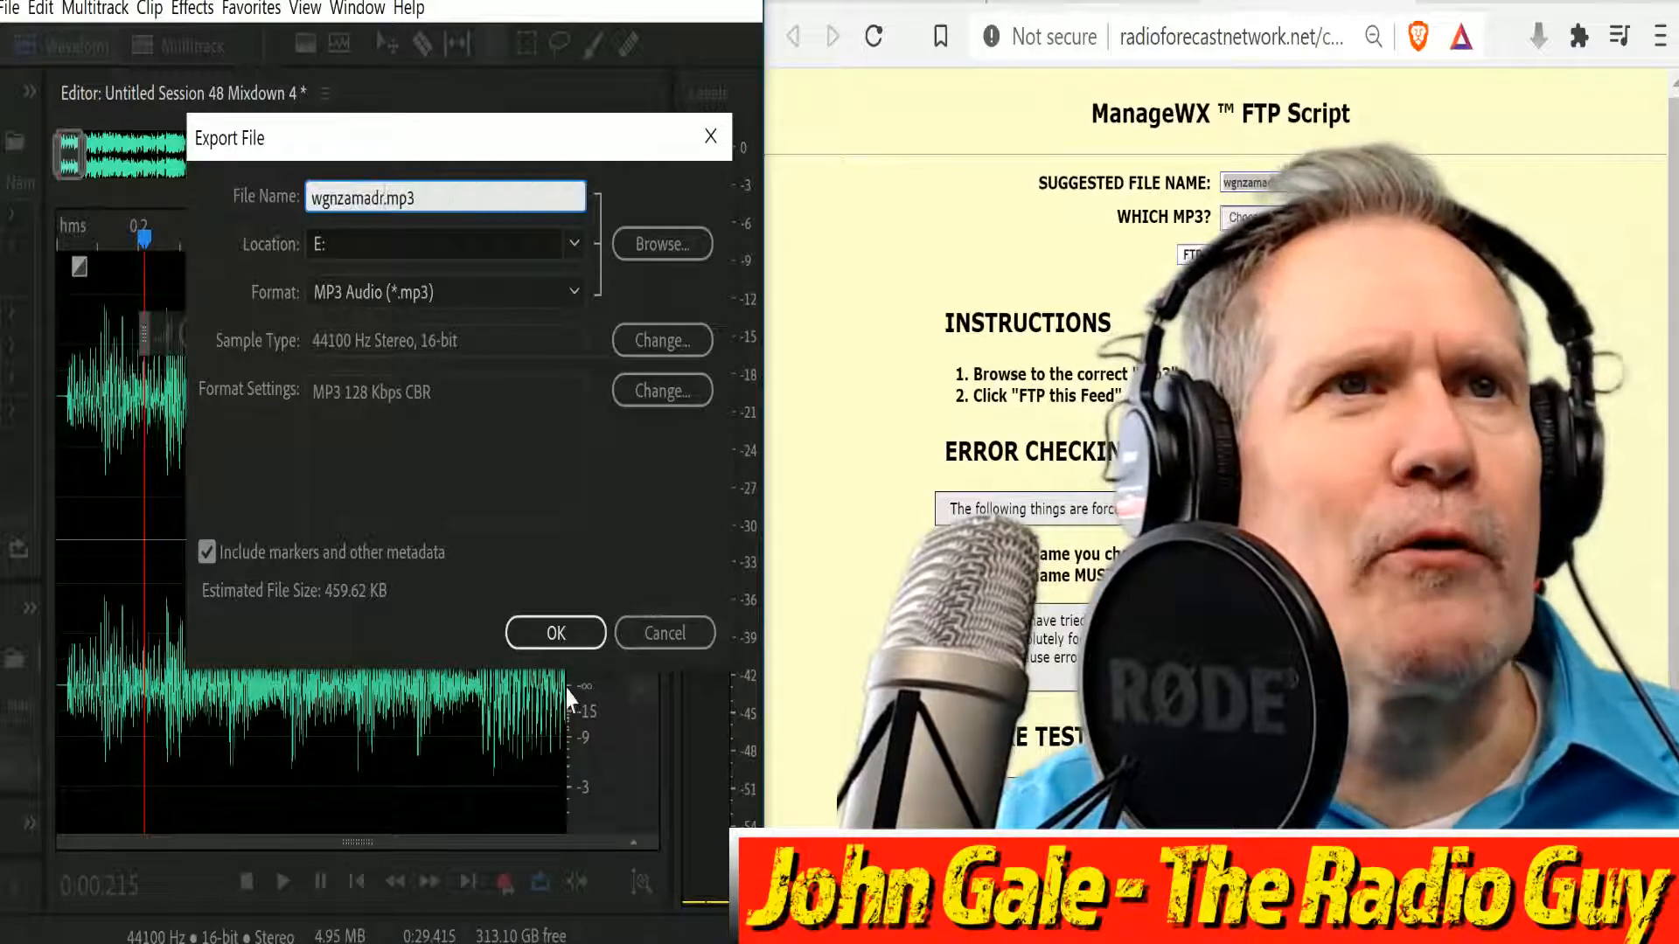
left_click(554, 631)
left_click(568, 459)
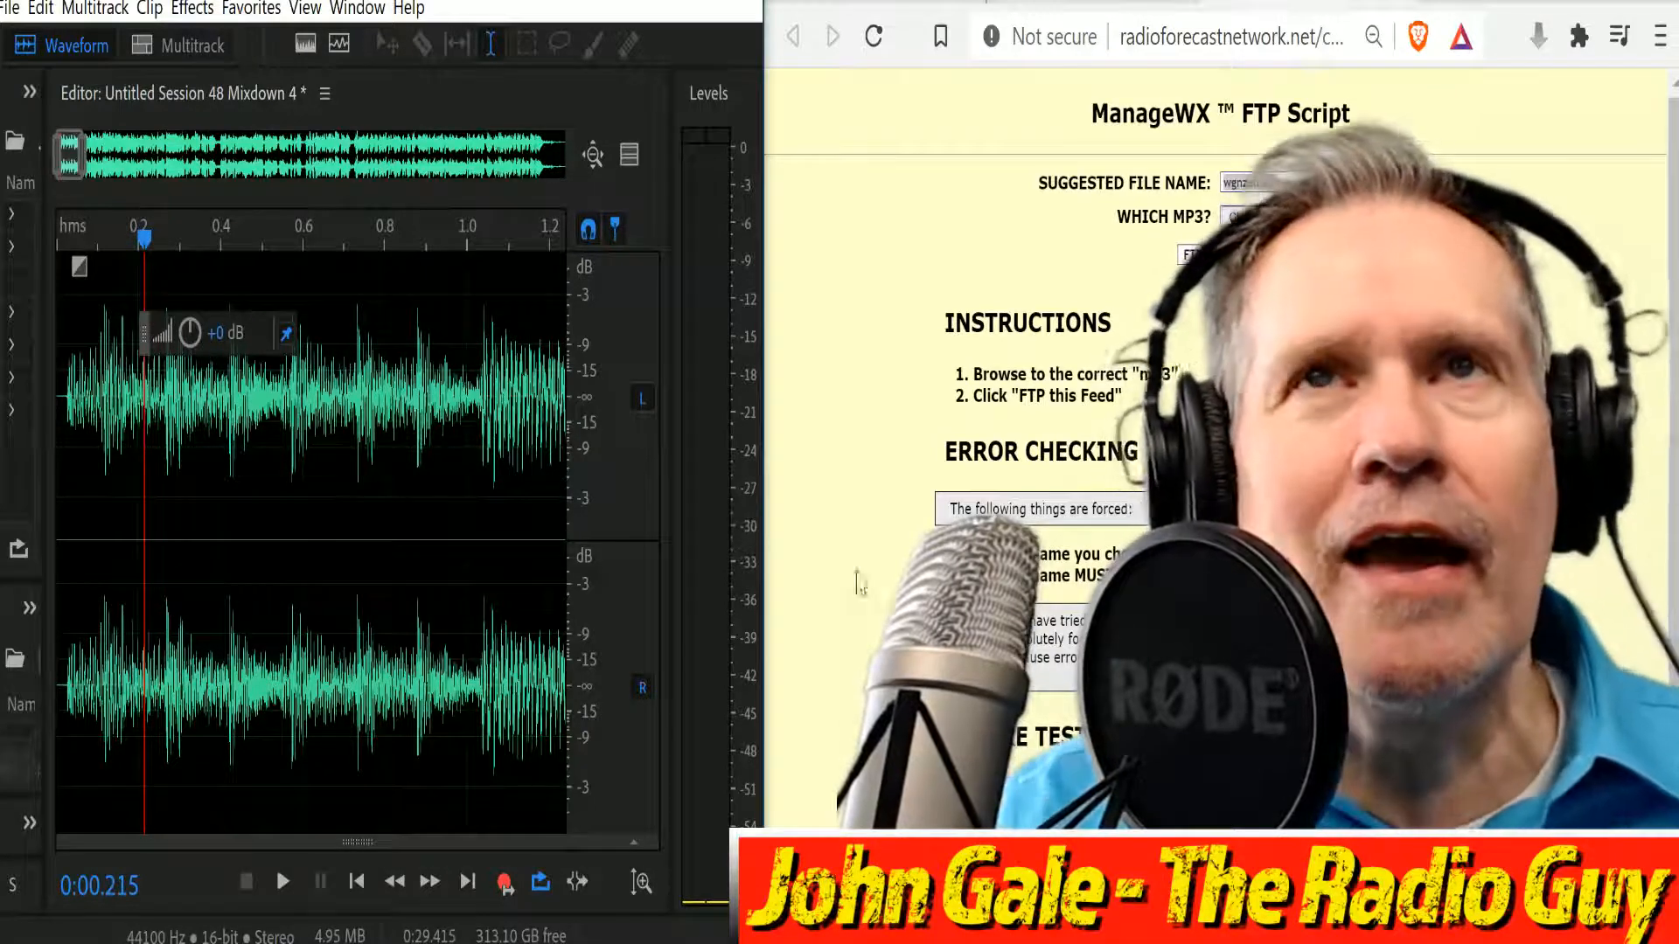
In the ManageWX FTP Script page, choose the exported wgnzamadr MP3 from drive E: and submit the feed by FTP.
left_click(1256, 217)
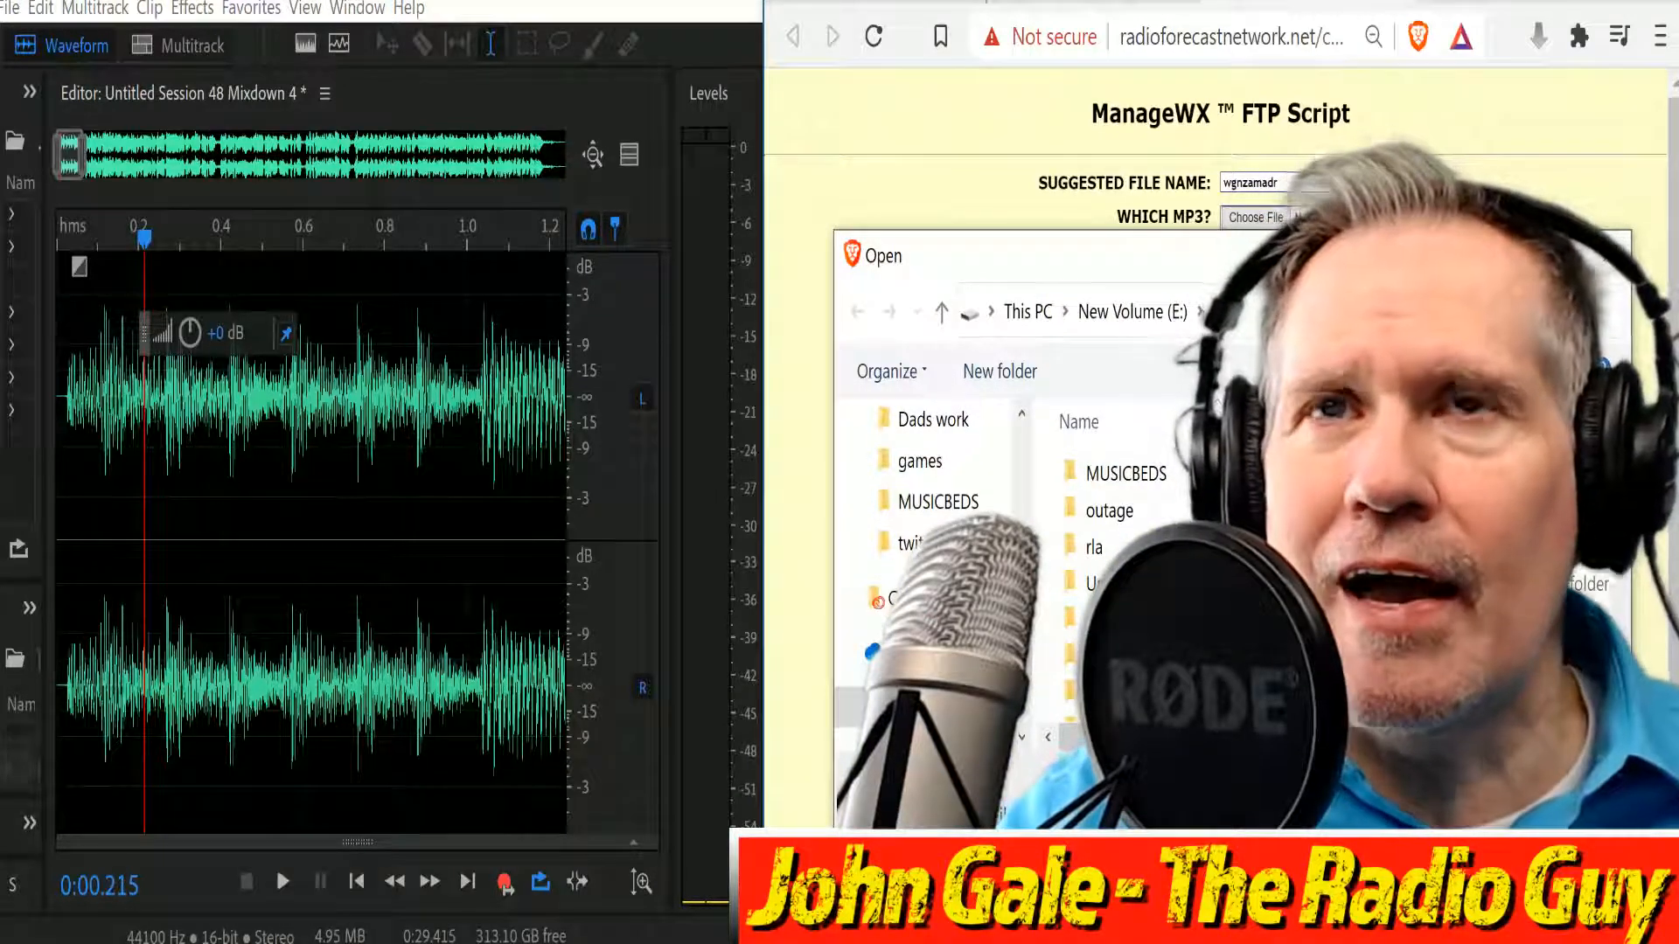
scroll(1128, 524, "down", 1)
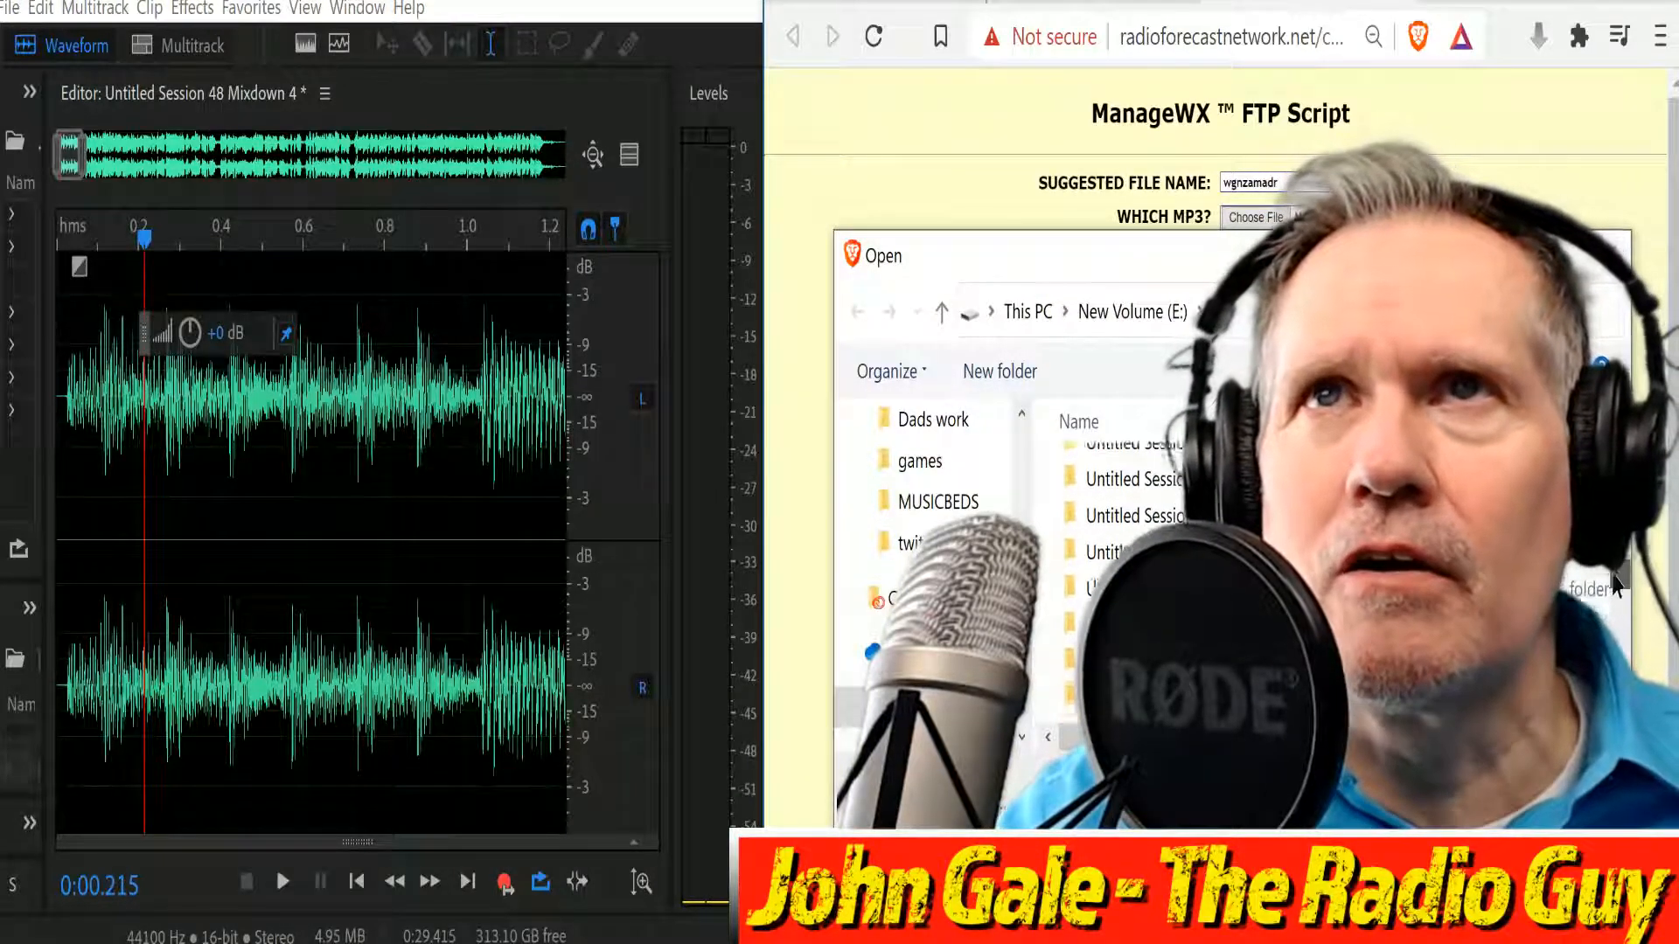
left_click_drag(1611, 597, 1612, 649)
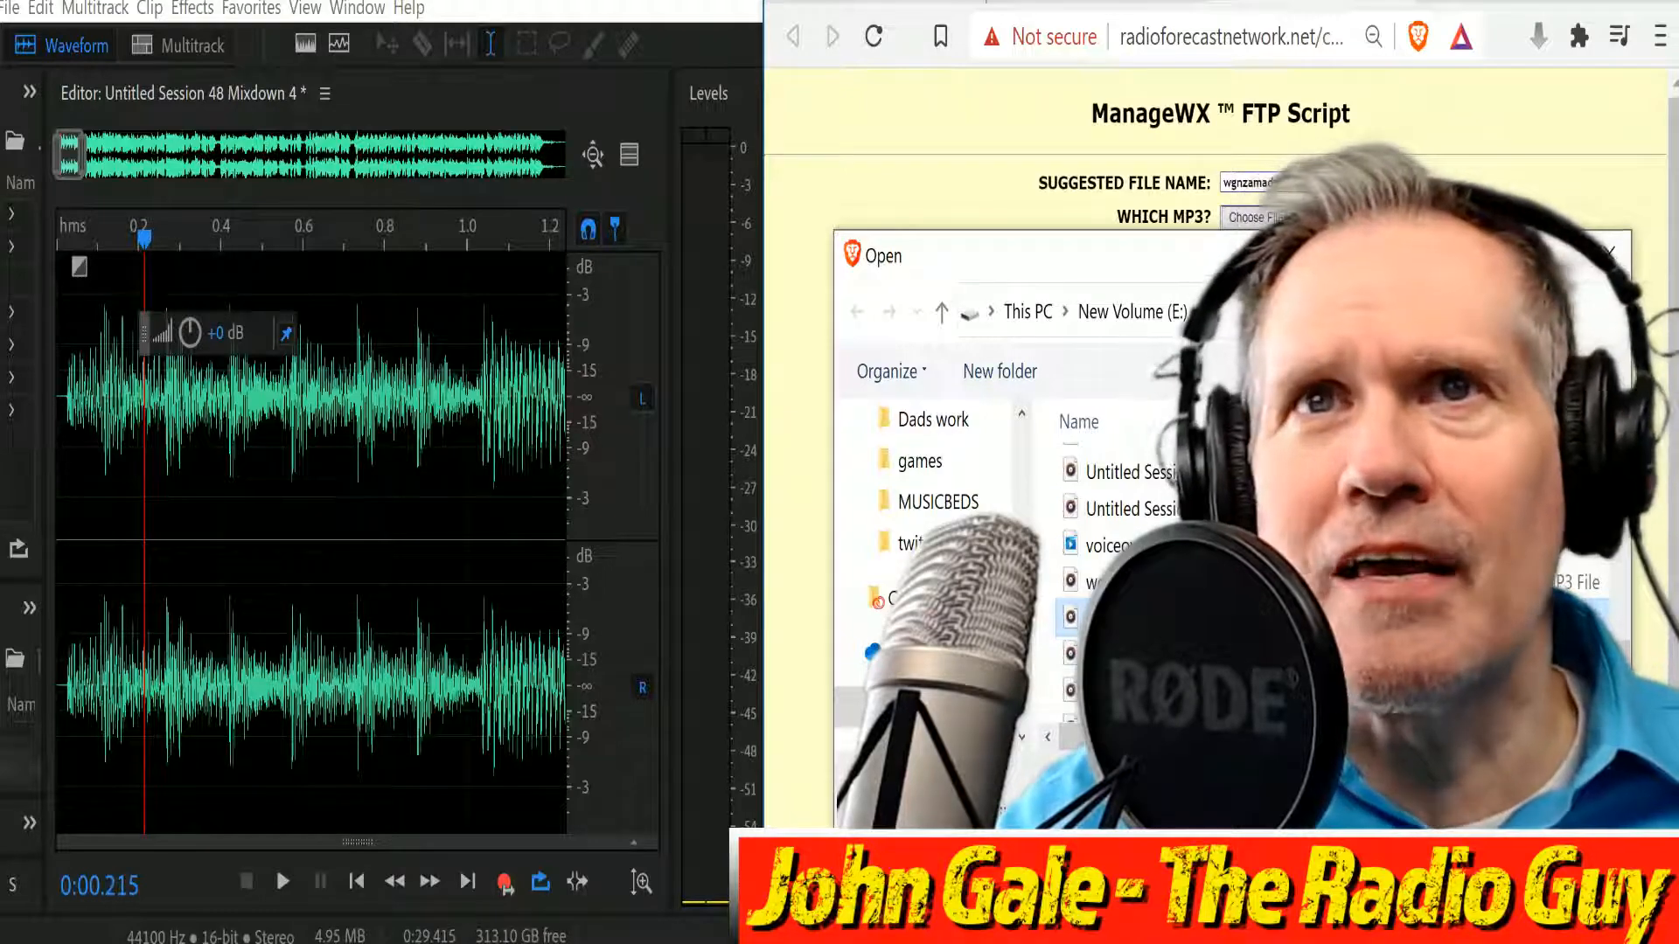
key("Return")
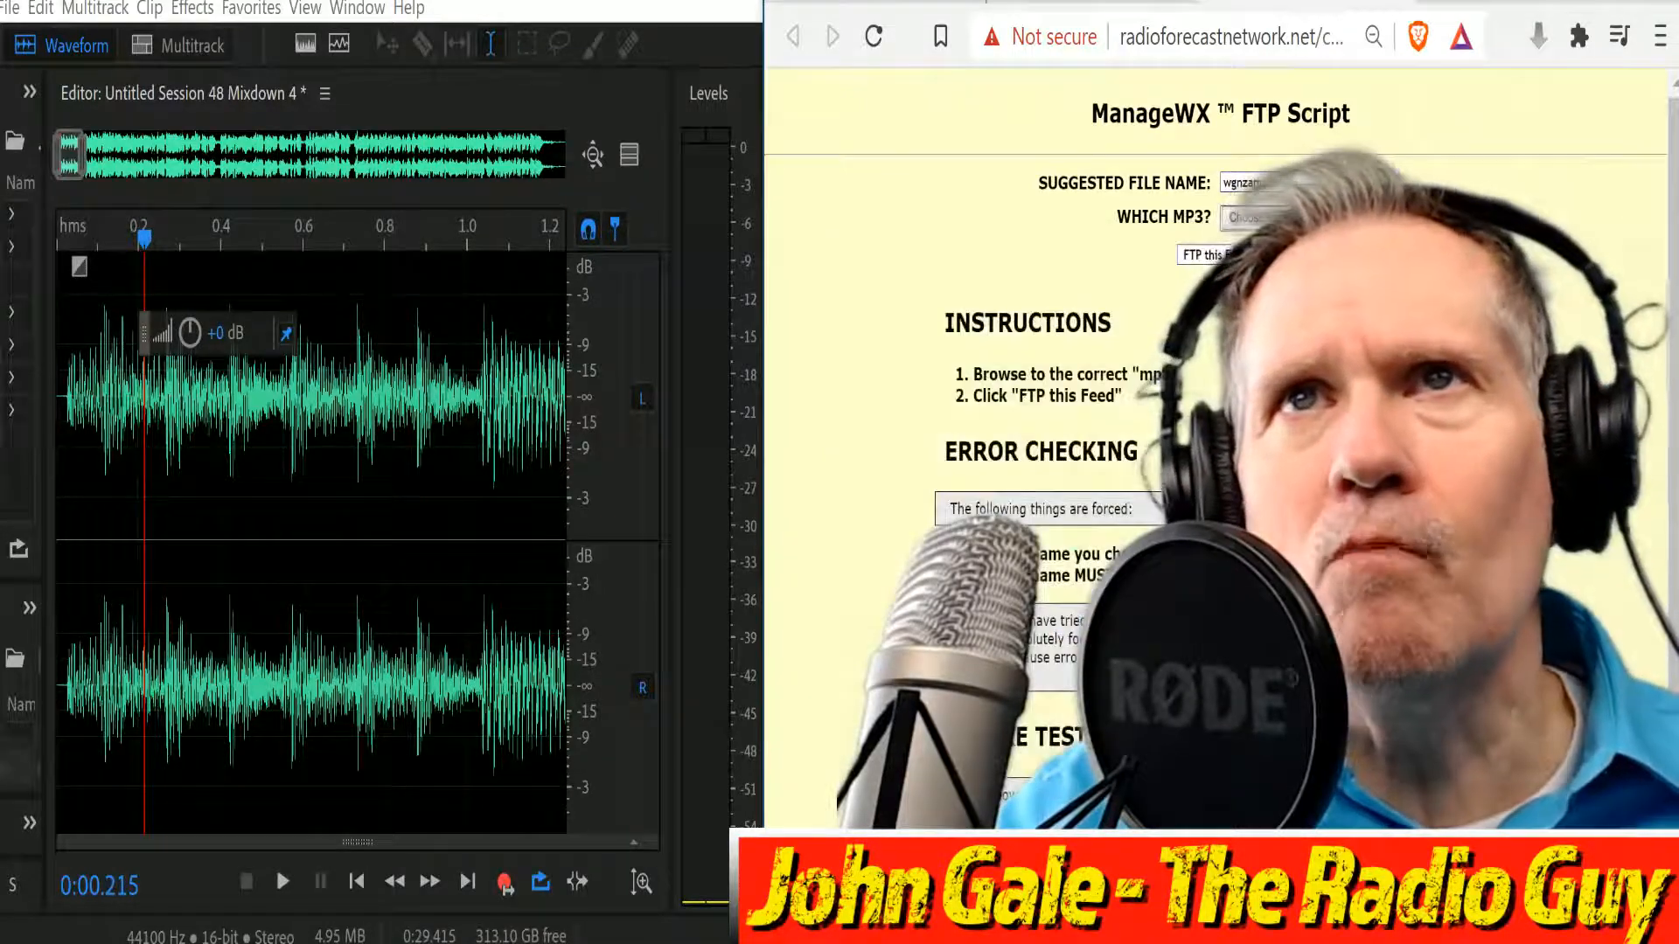
left_click(1197, 261)
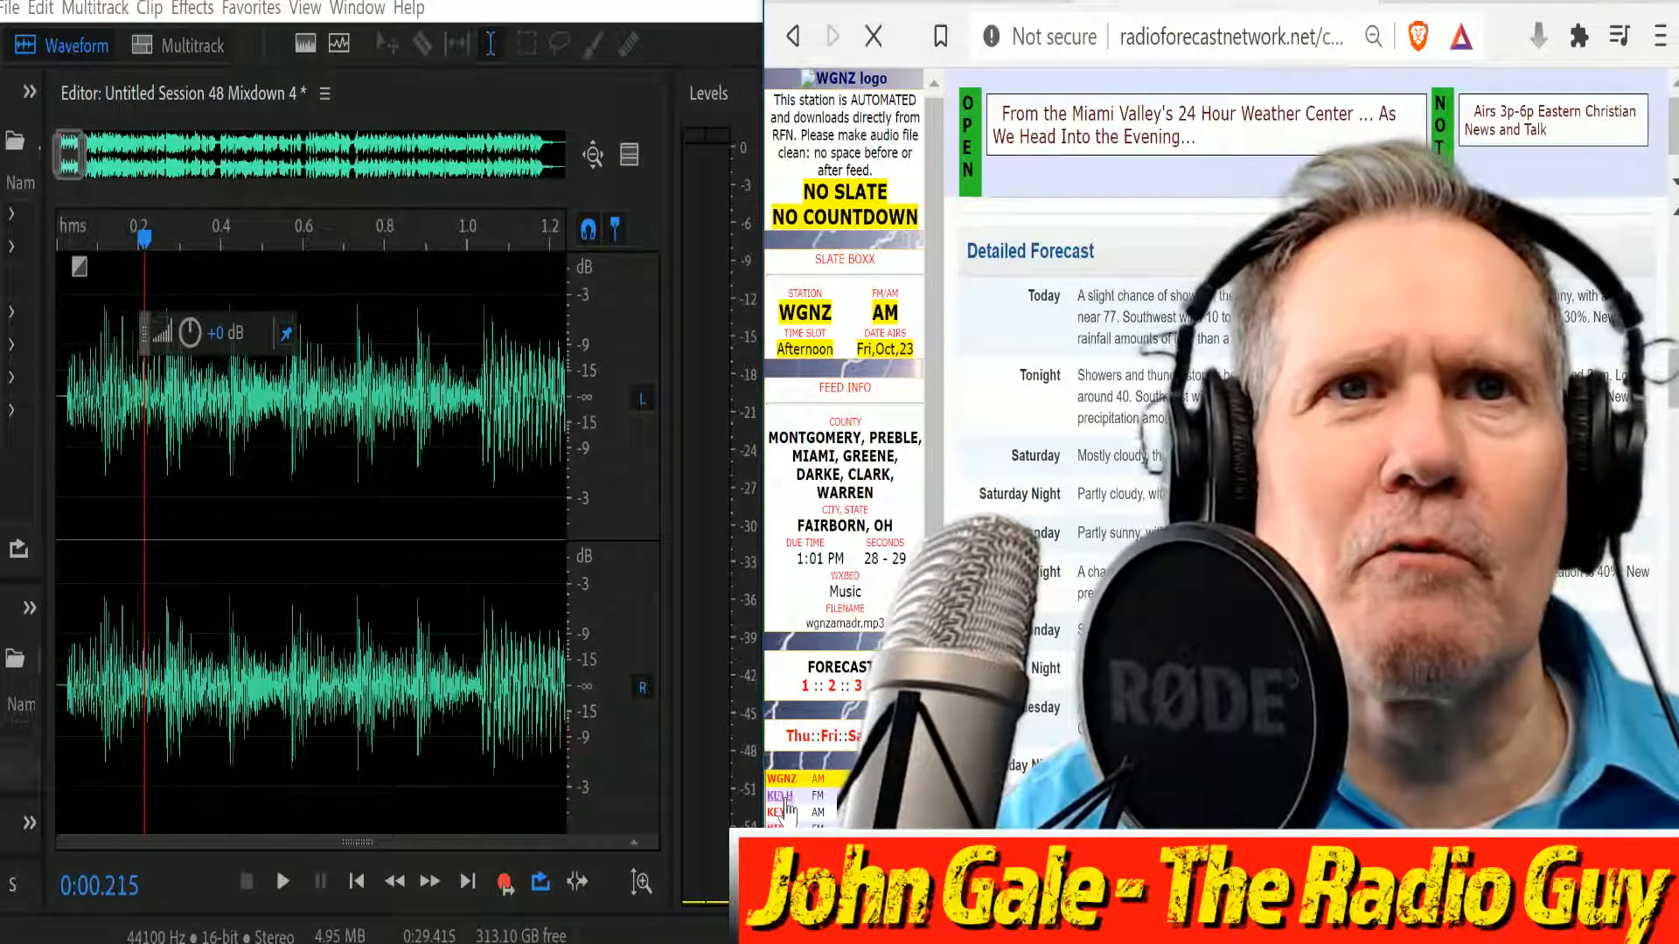
Open the KULH station's forecast page, and close all open audio files in Adobe Audition without saving any changes.
left_click(781, 797)
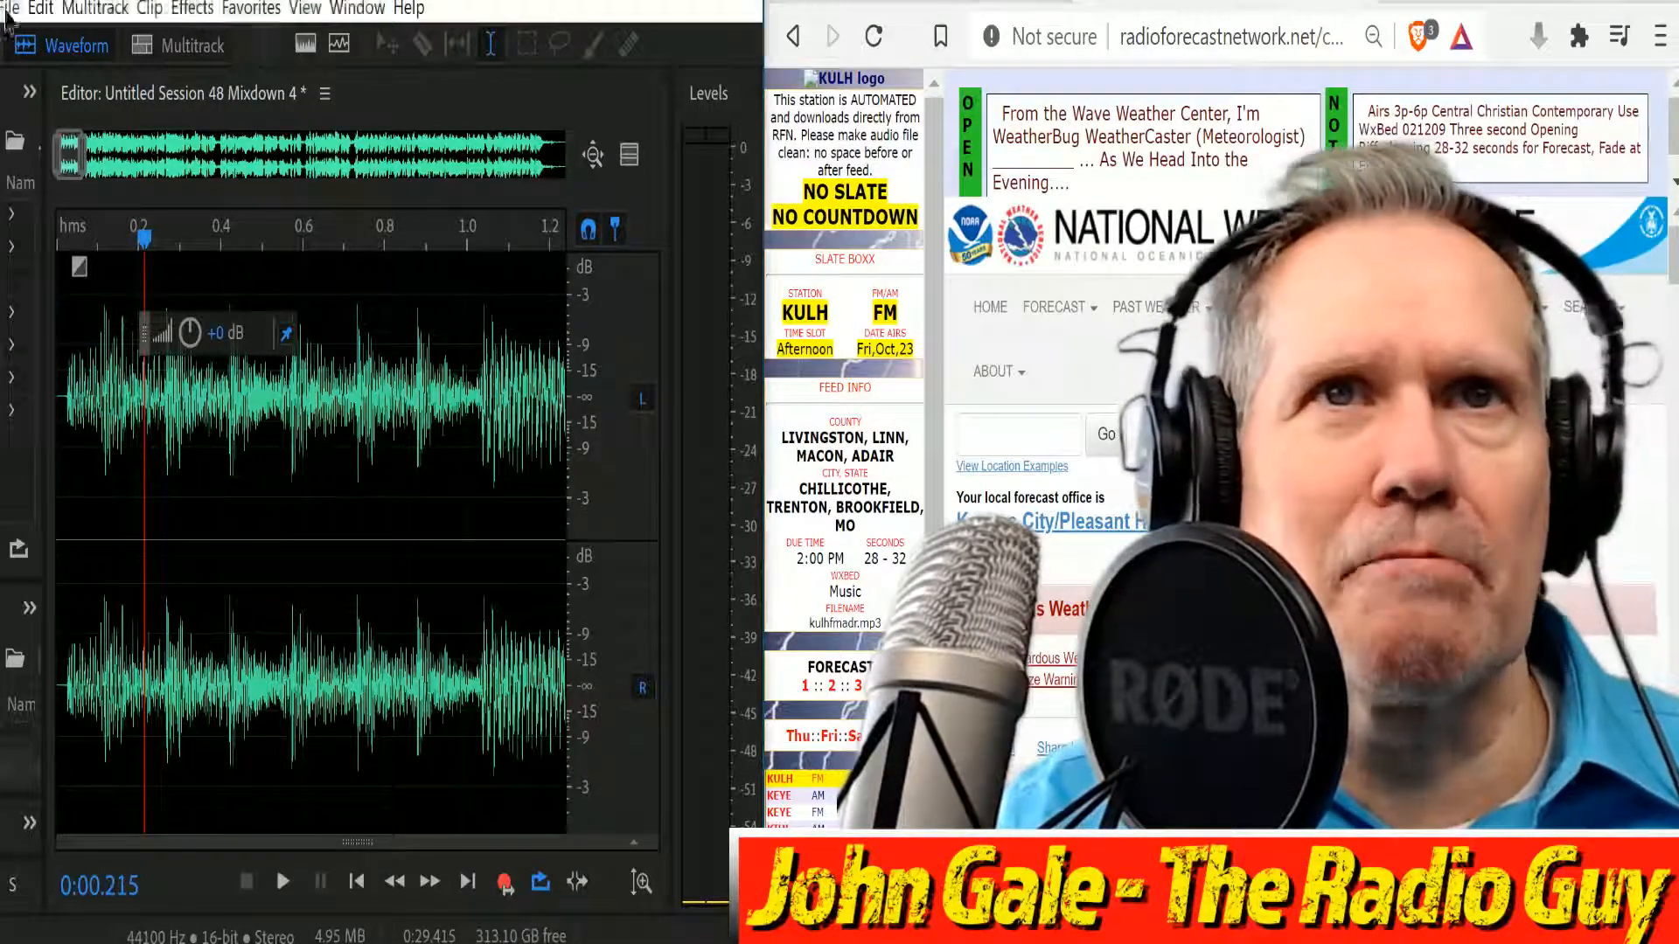
left_click(7, 9)
left_click(85, 232)
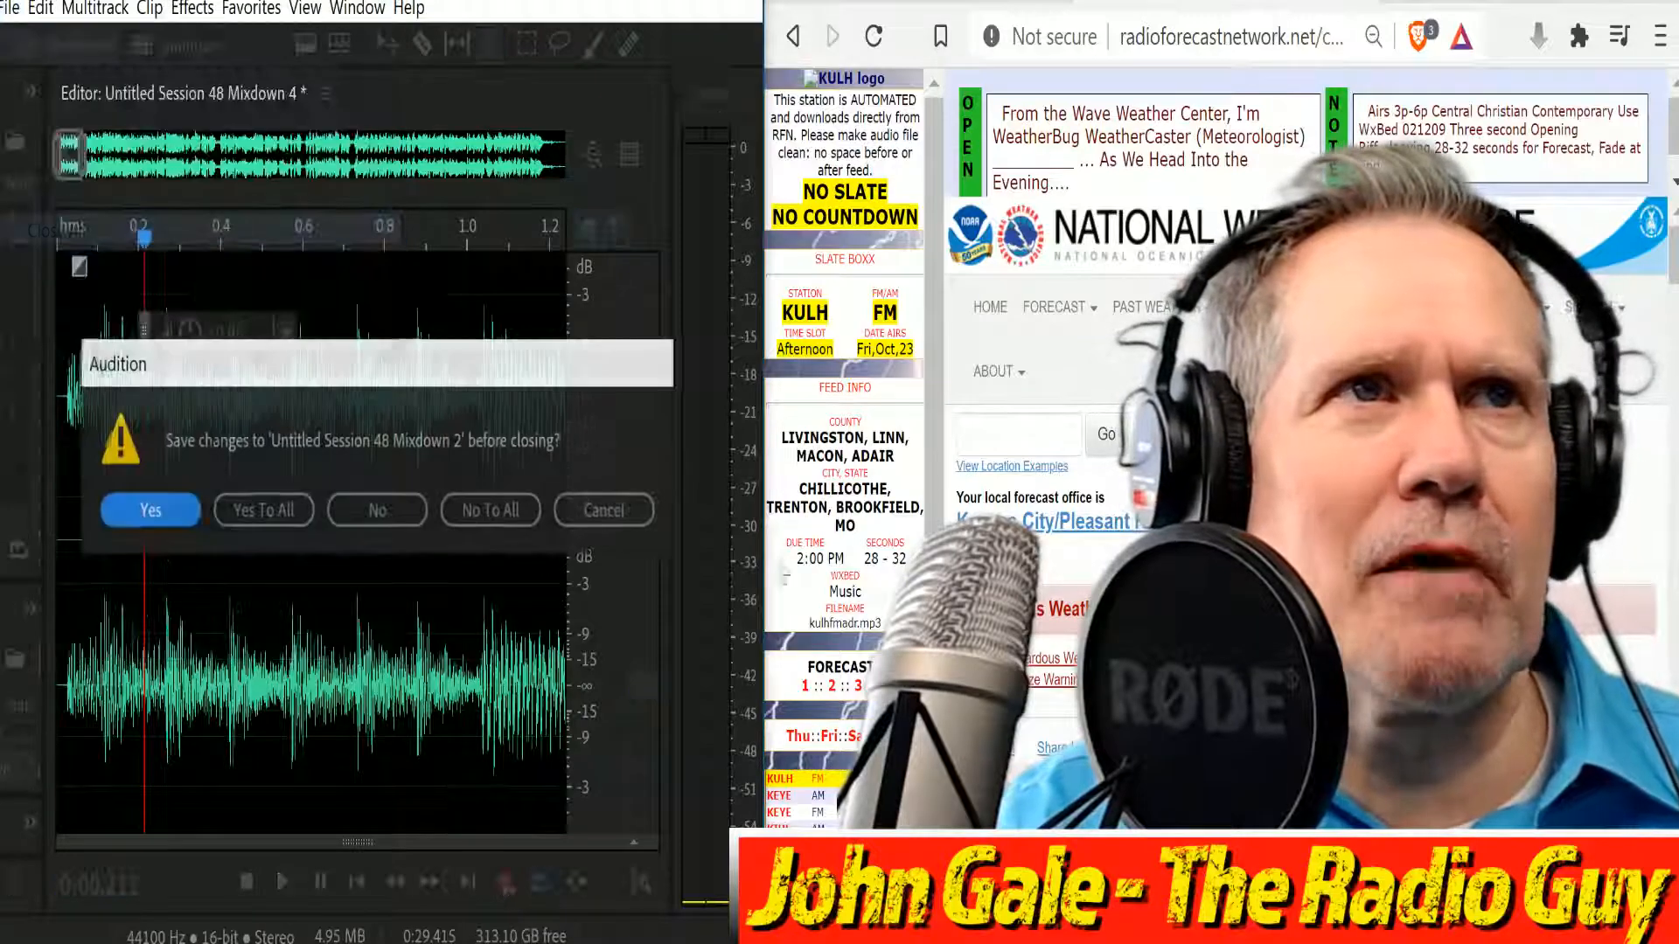
left_click(493, 511)
Create a new multitrack session named Untitled Session 49 from the KULH NEW template.
left_click(185, 45)
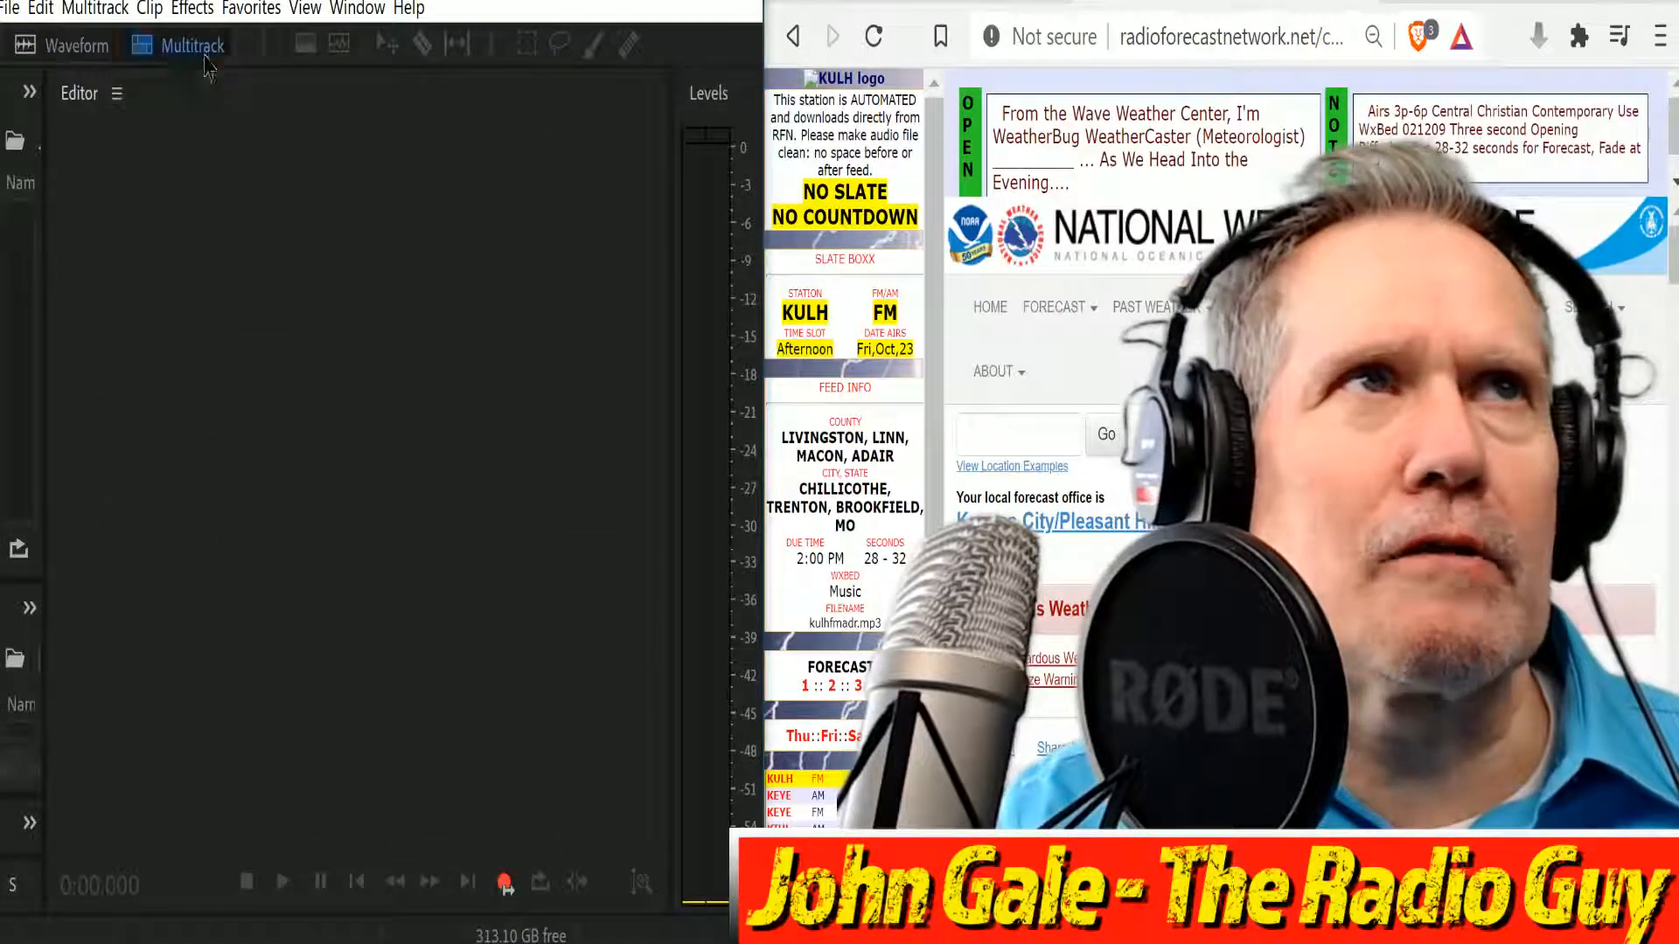
left_click(507, 423)
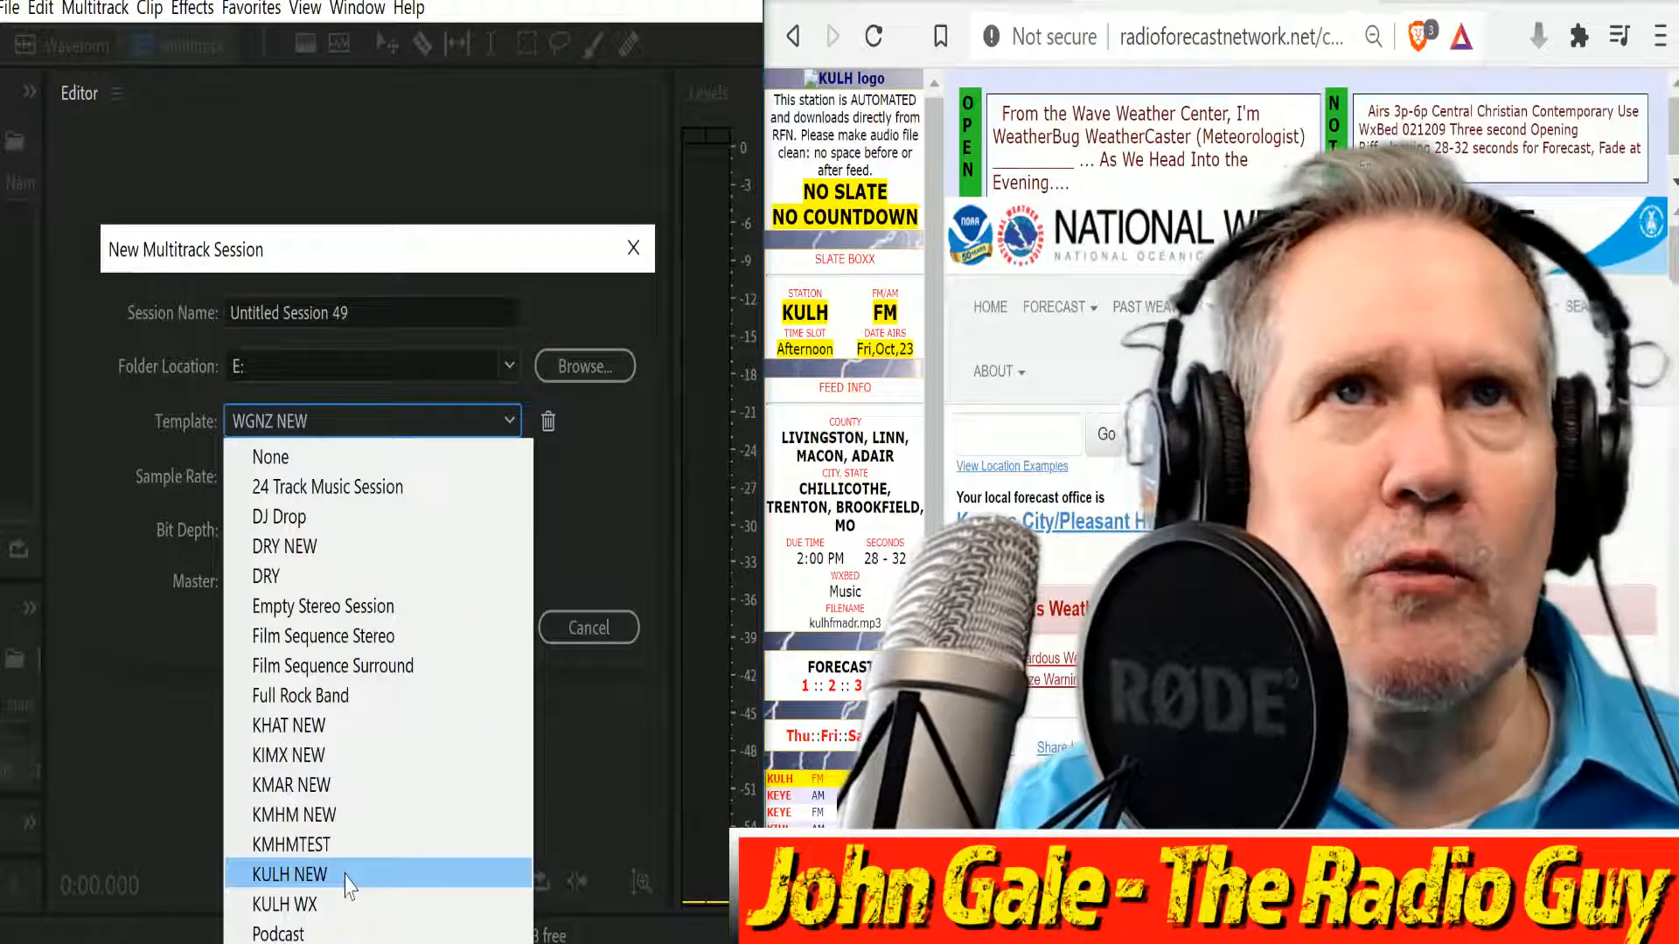
left_click(348, 875)
left_click(467, 627)
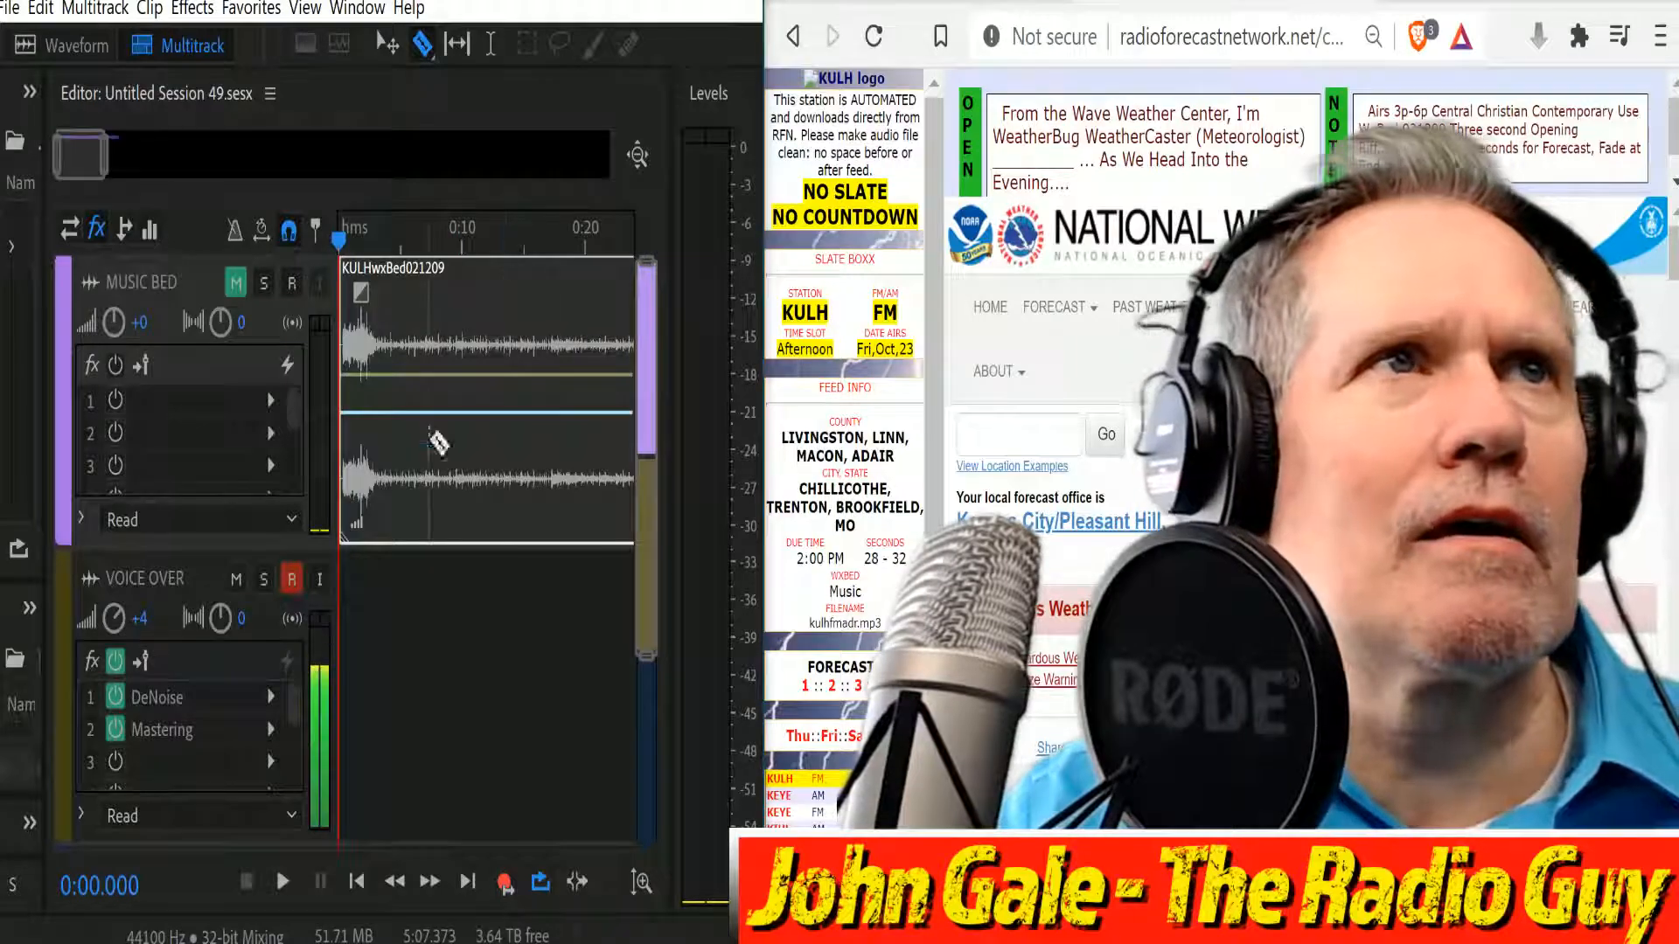
Record the KULH voice-over while reading down to the Detailed Forecast for Chillicothe, and use the page timer for the take.
left_click(512, 890)
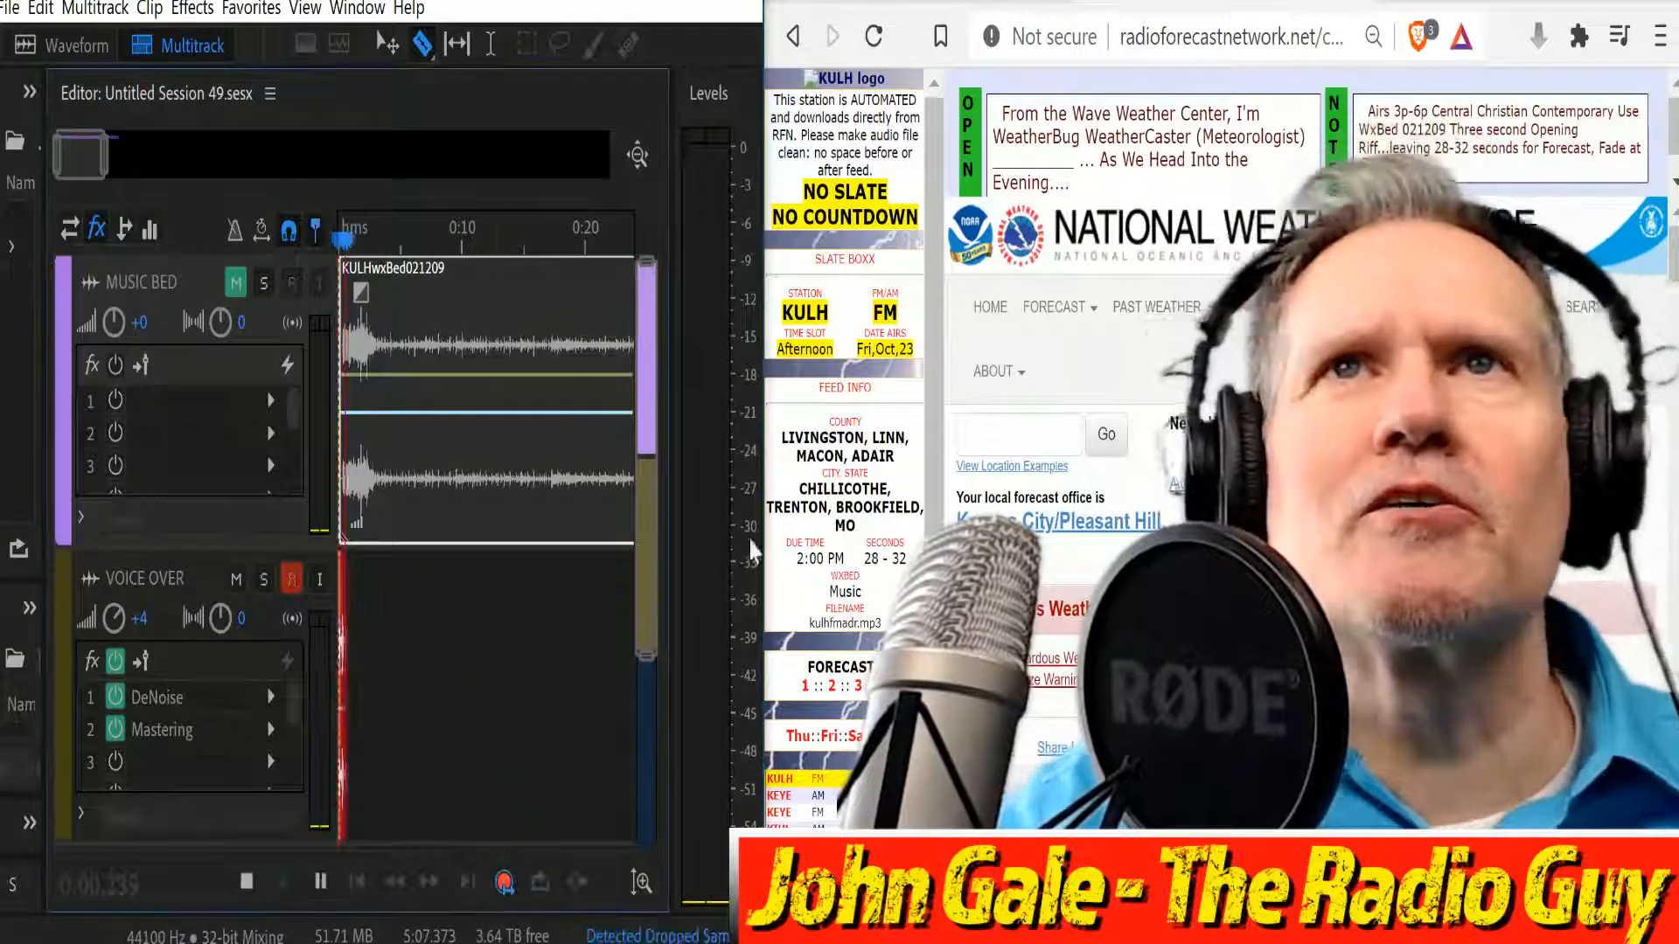
scroll(1136, 481, "down", 4)
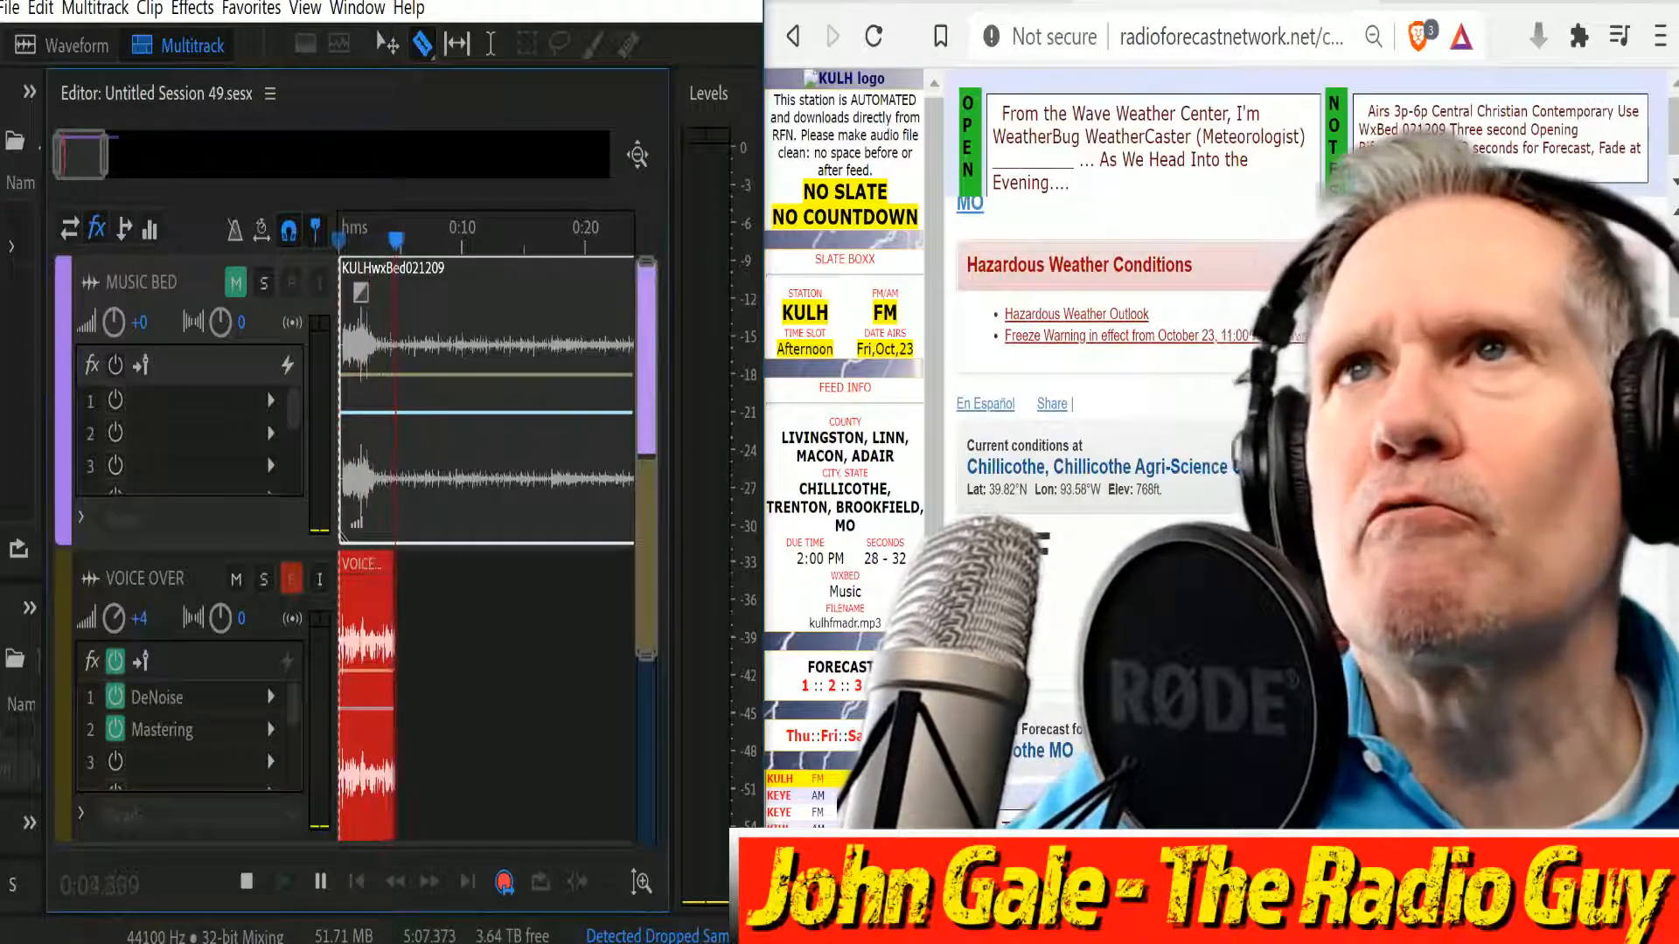
scroll(1137, 481, "down", 3)
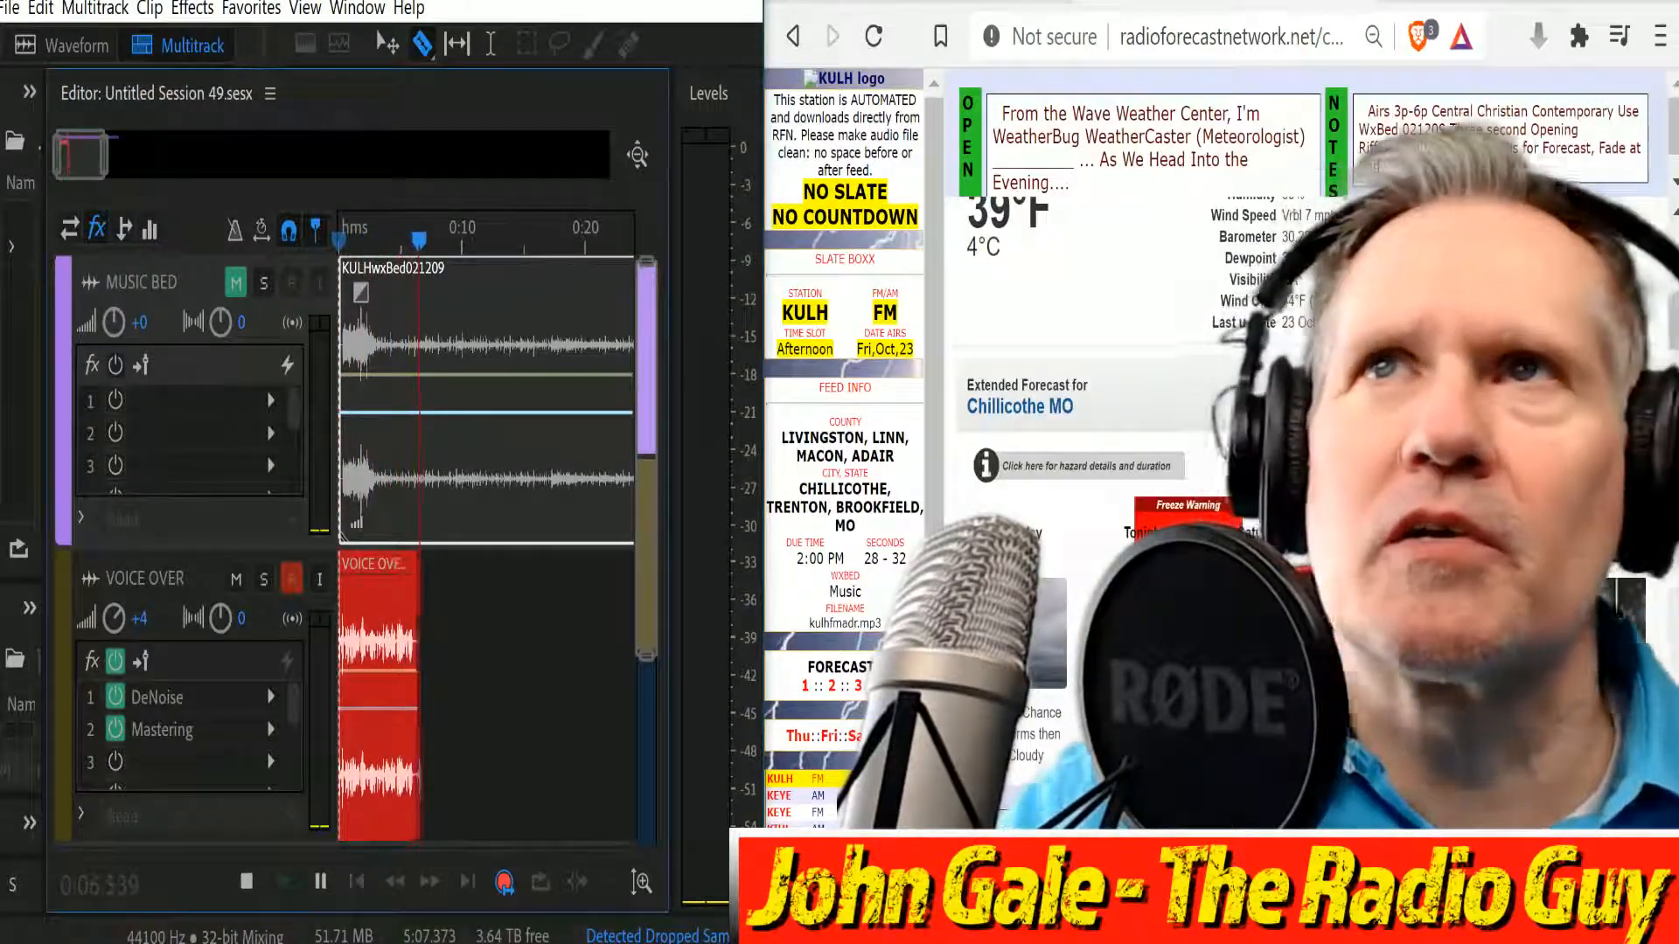
mouse_move(1082, 479)
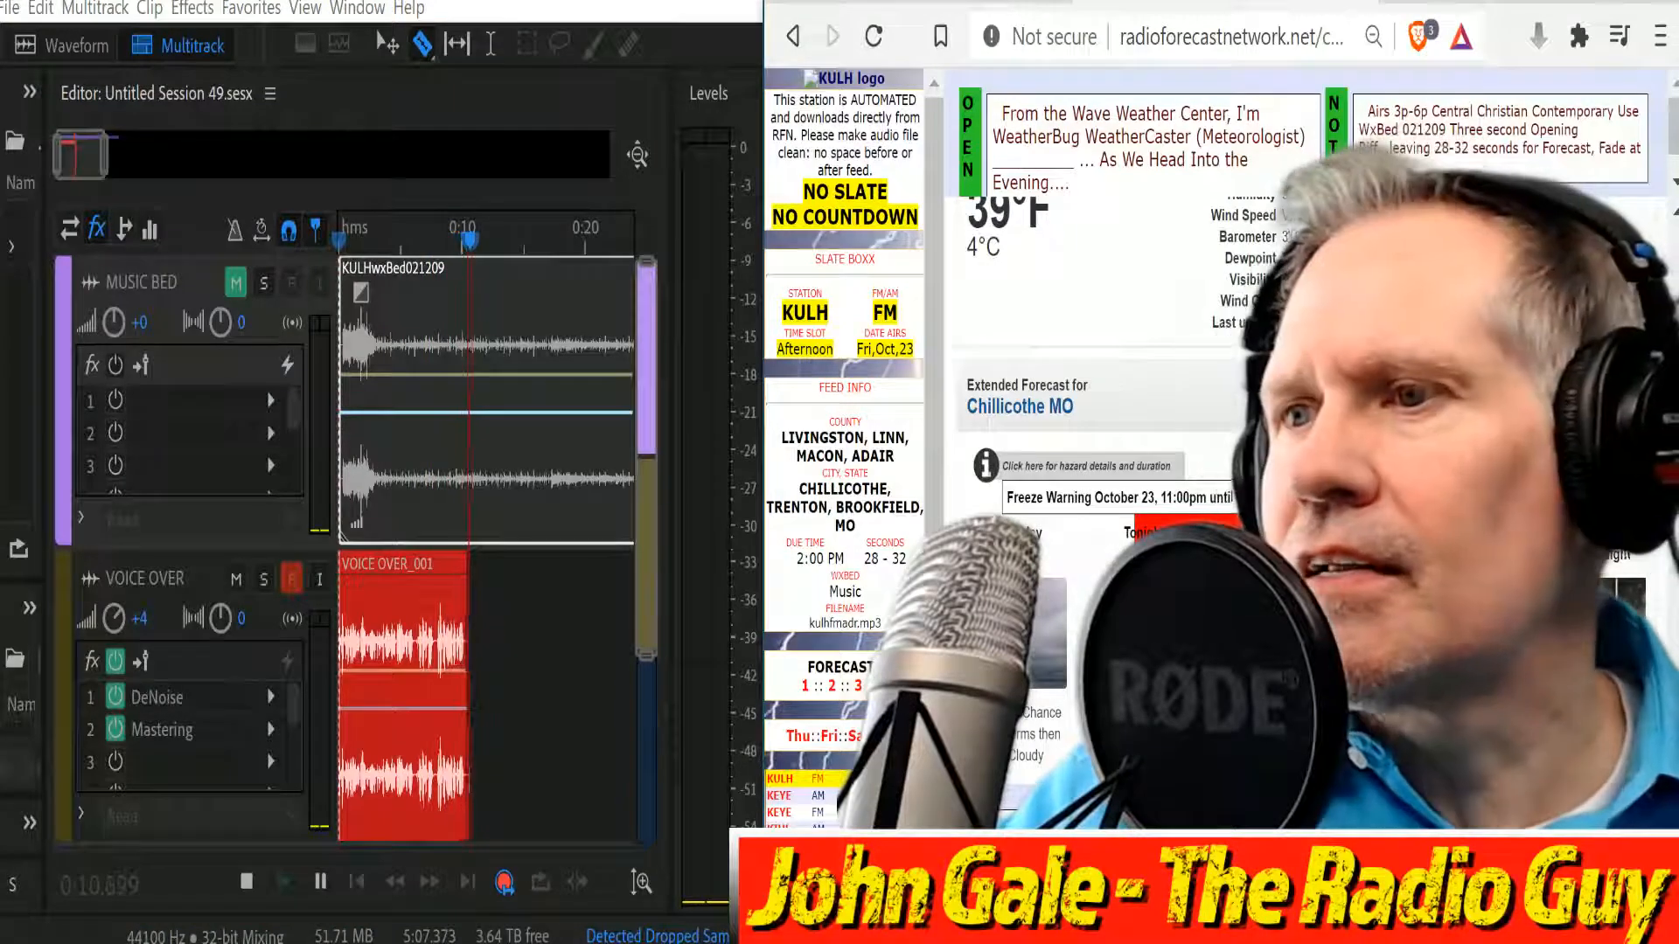
scroll(1049, 420, "down", 5)
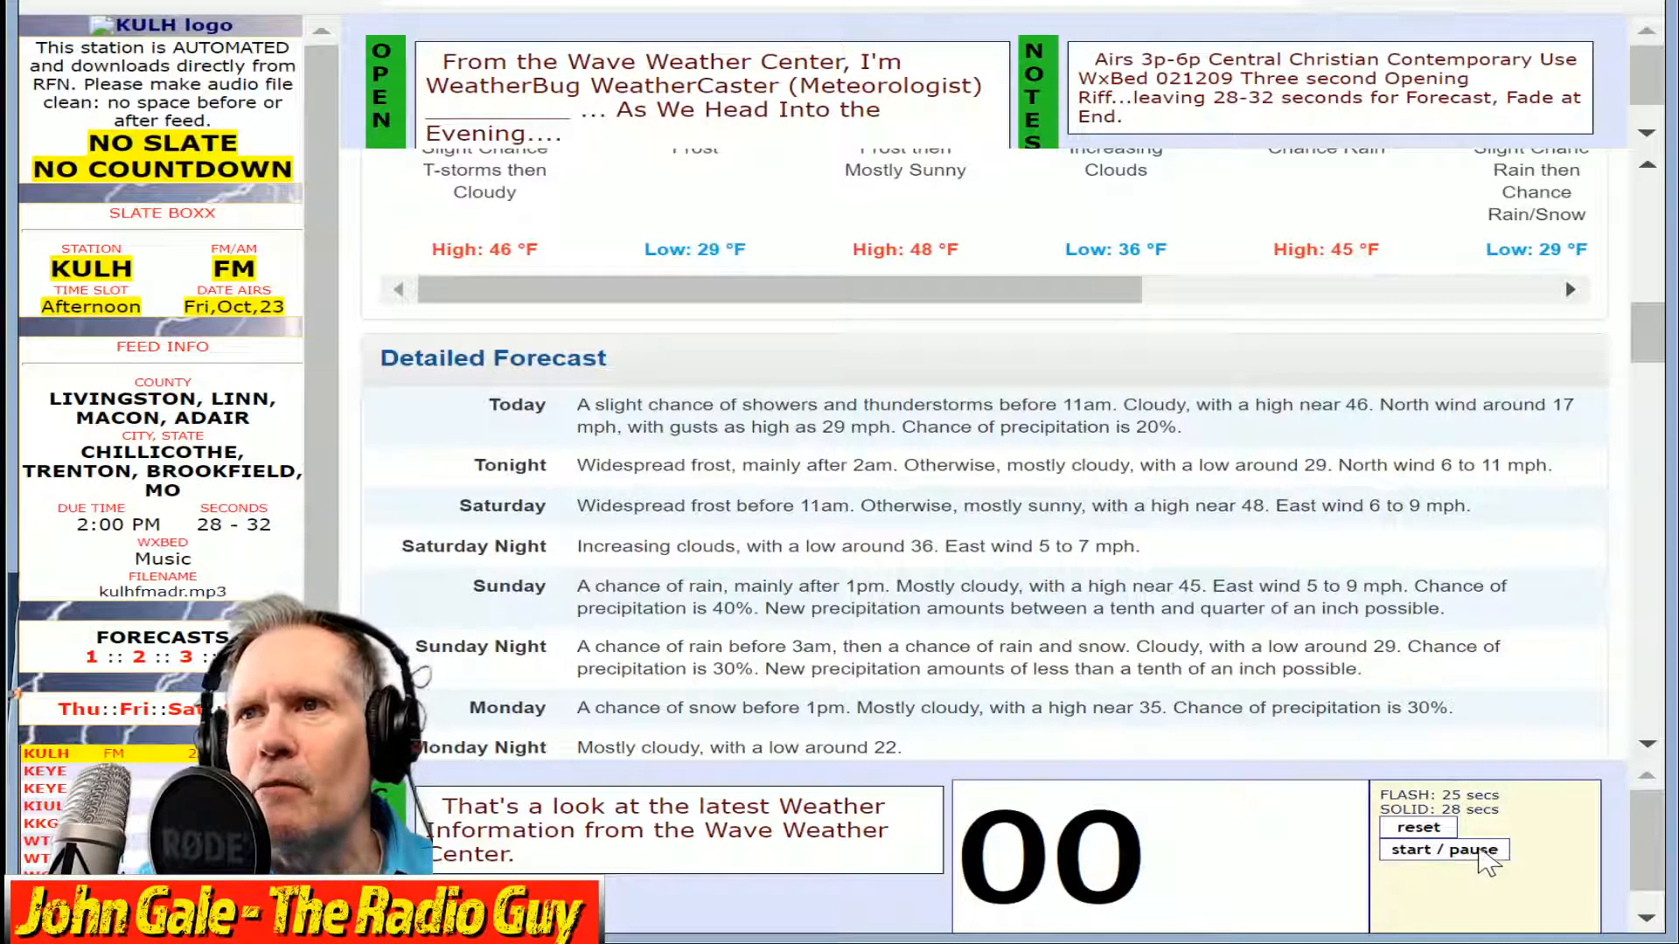
left_click(1476, 852)
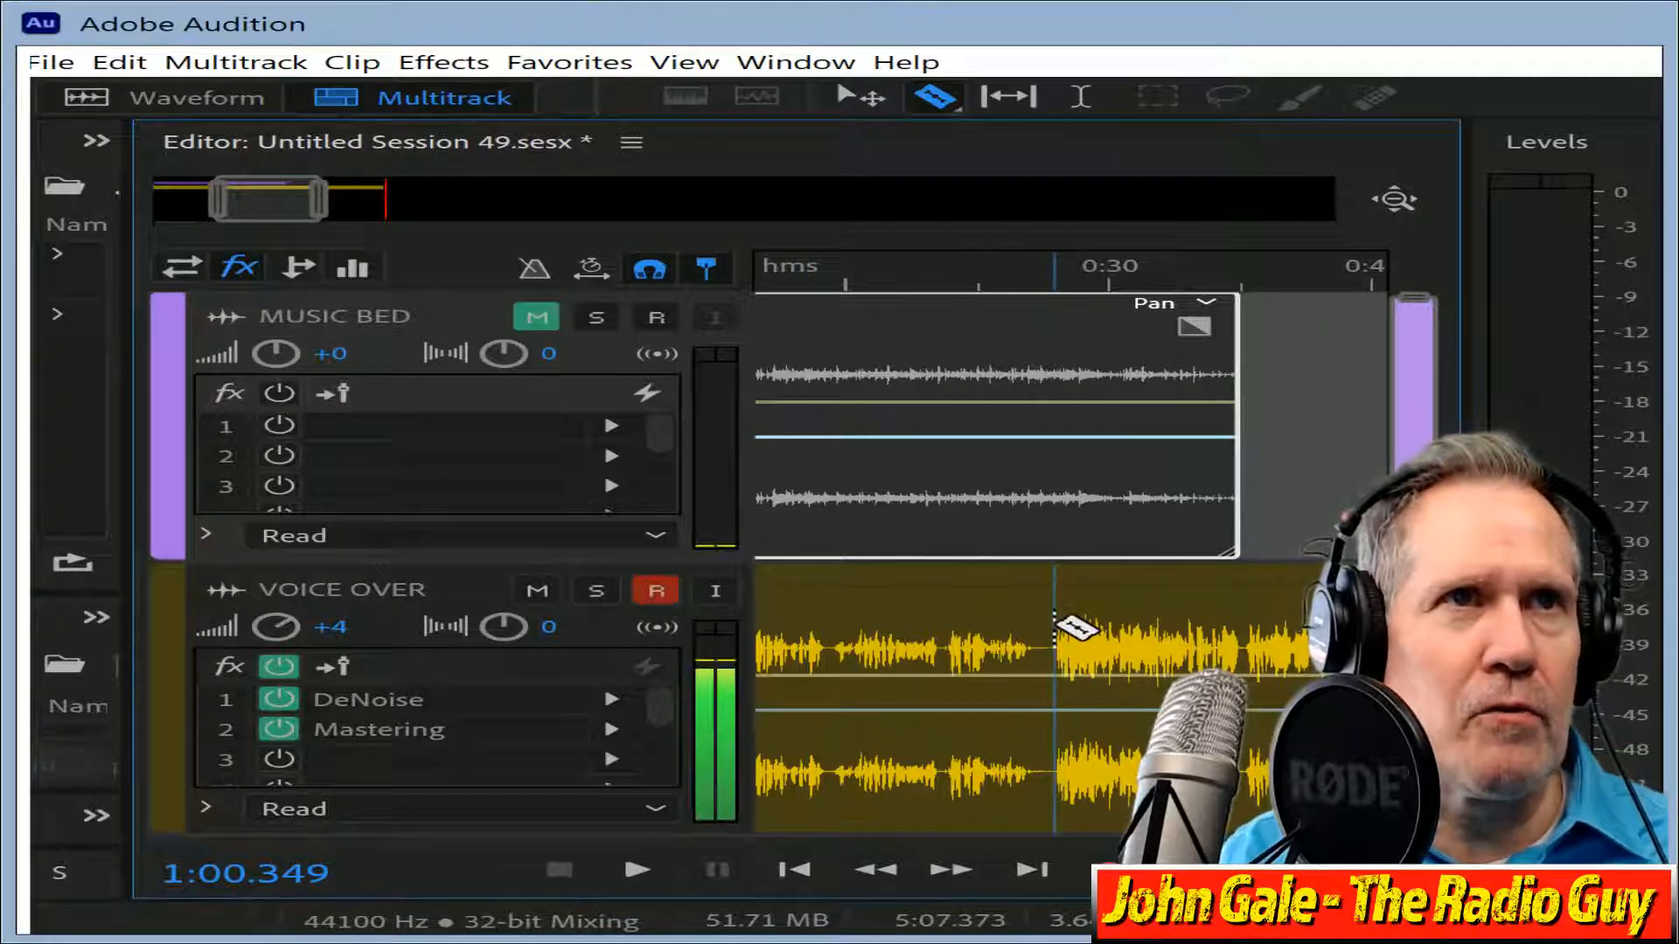
Split the voice-over recording at about 0:28, where the good take begins, and delete the part before it.
left_click(1056, 622)
left_click(978, 590)
key("Delete")
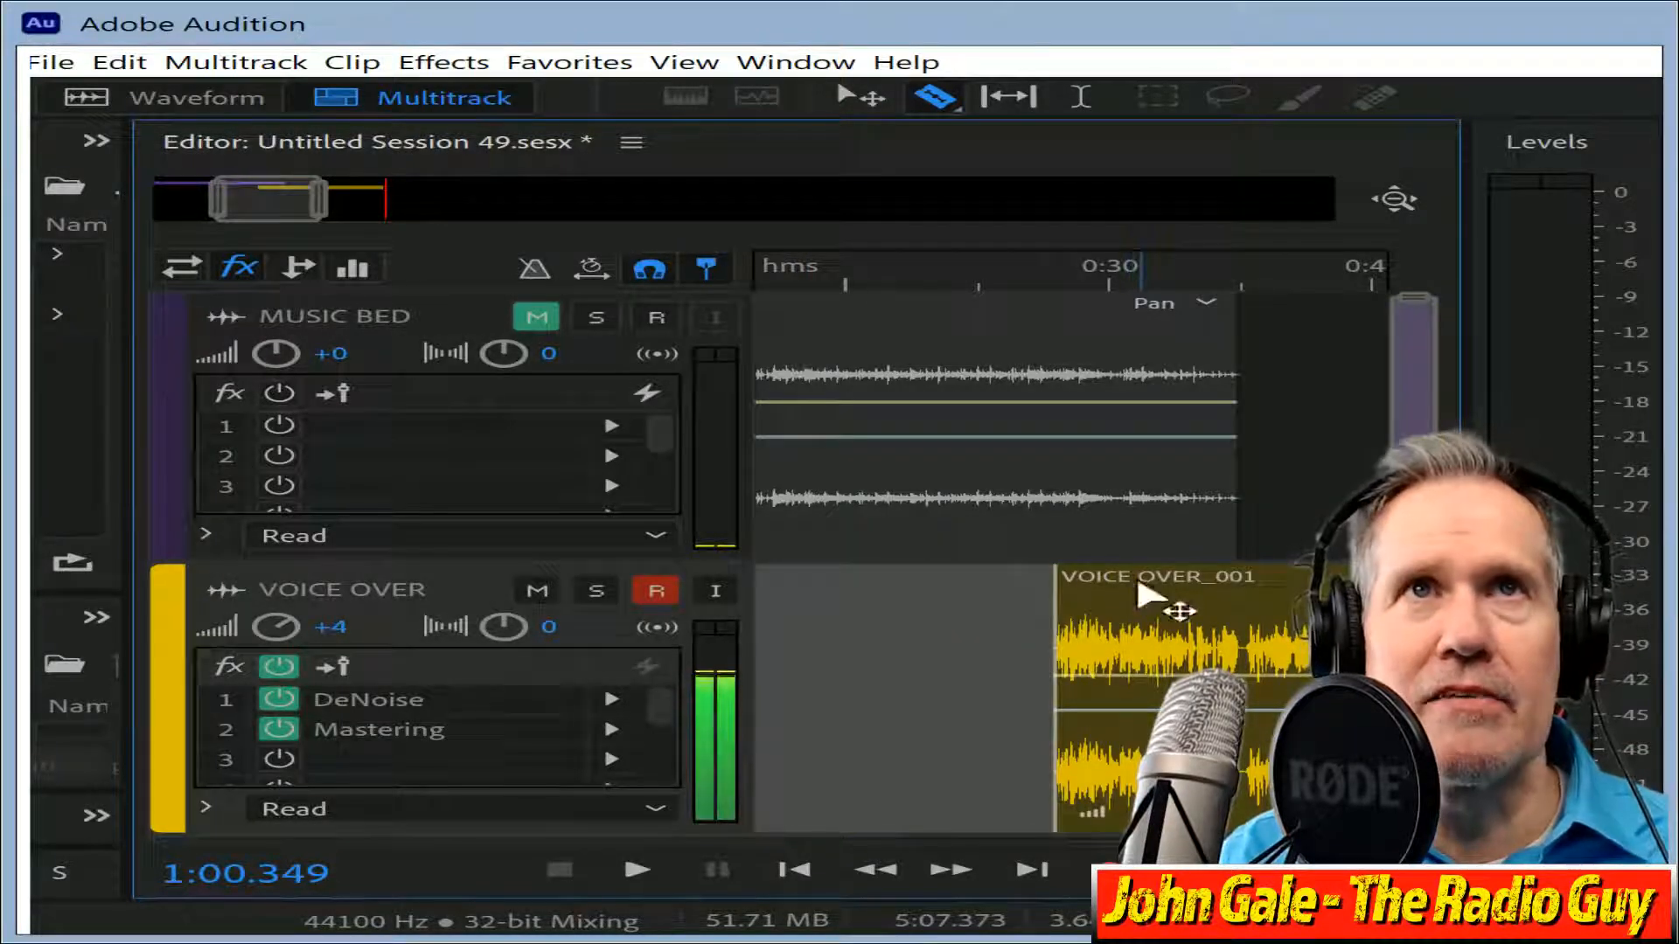
Move the remaining voice-over clip to start about 2.8 seconds in on the VOICE OVER track, after the music bed's opening riff.
left_click_drag(1145, 599, 554, 618)
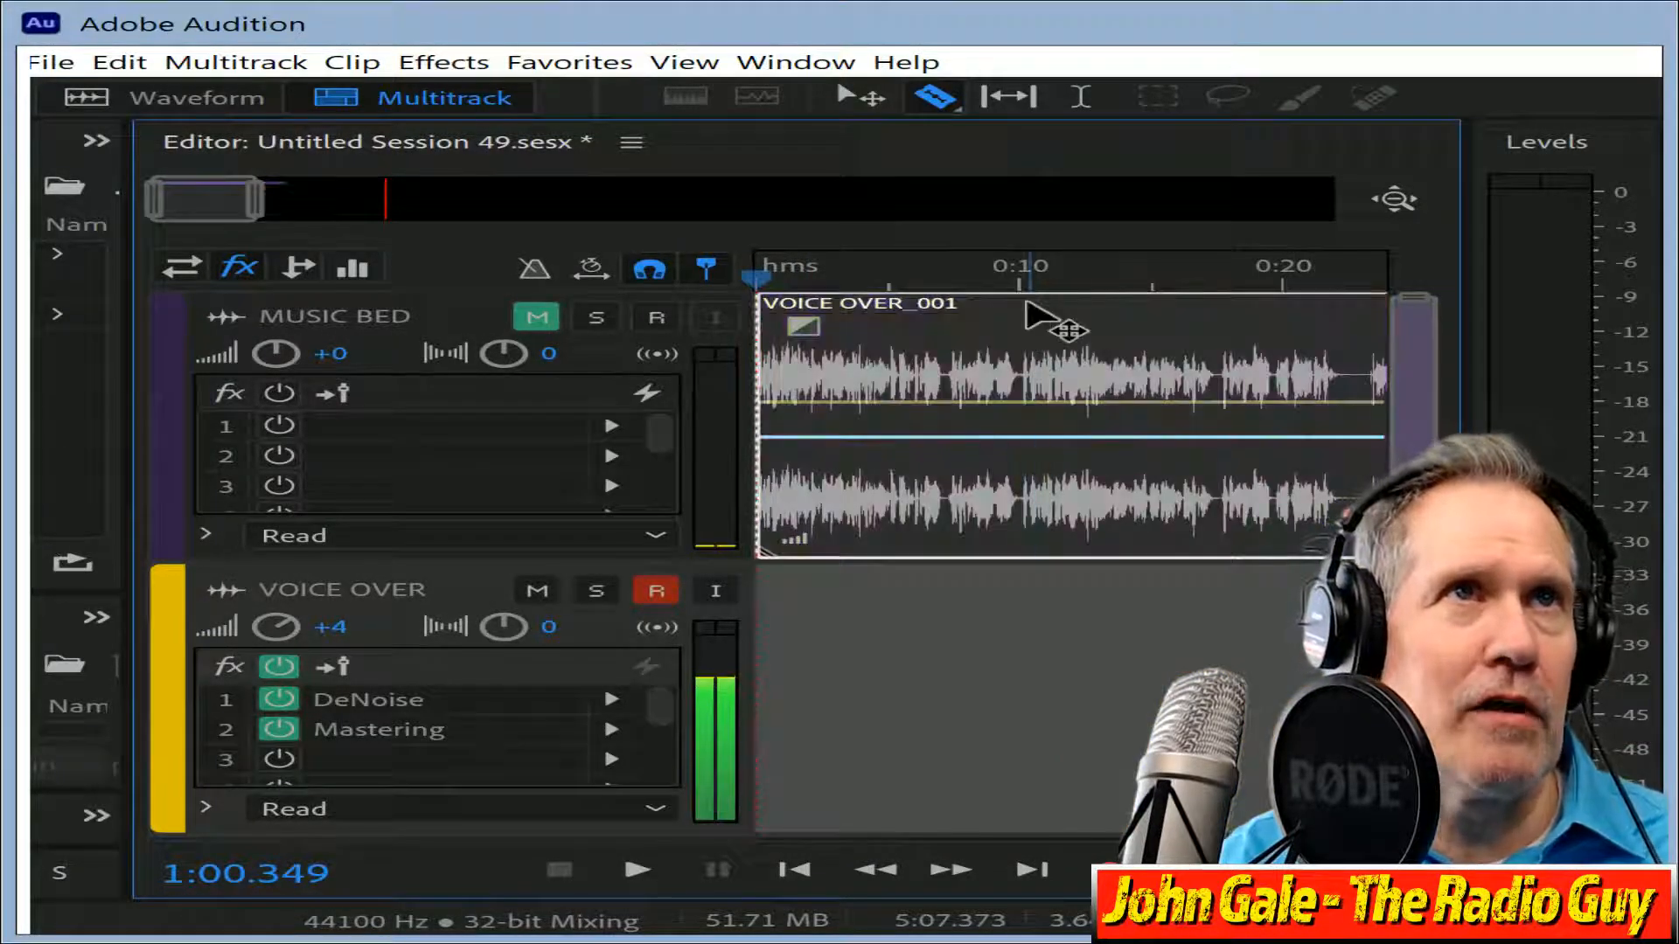
left_click_drag(1027, 313, 1104, 609)
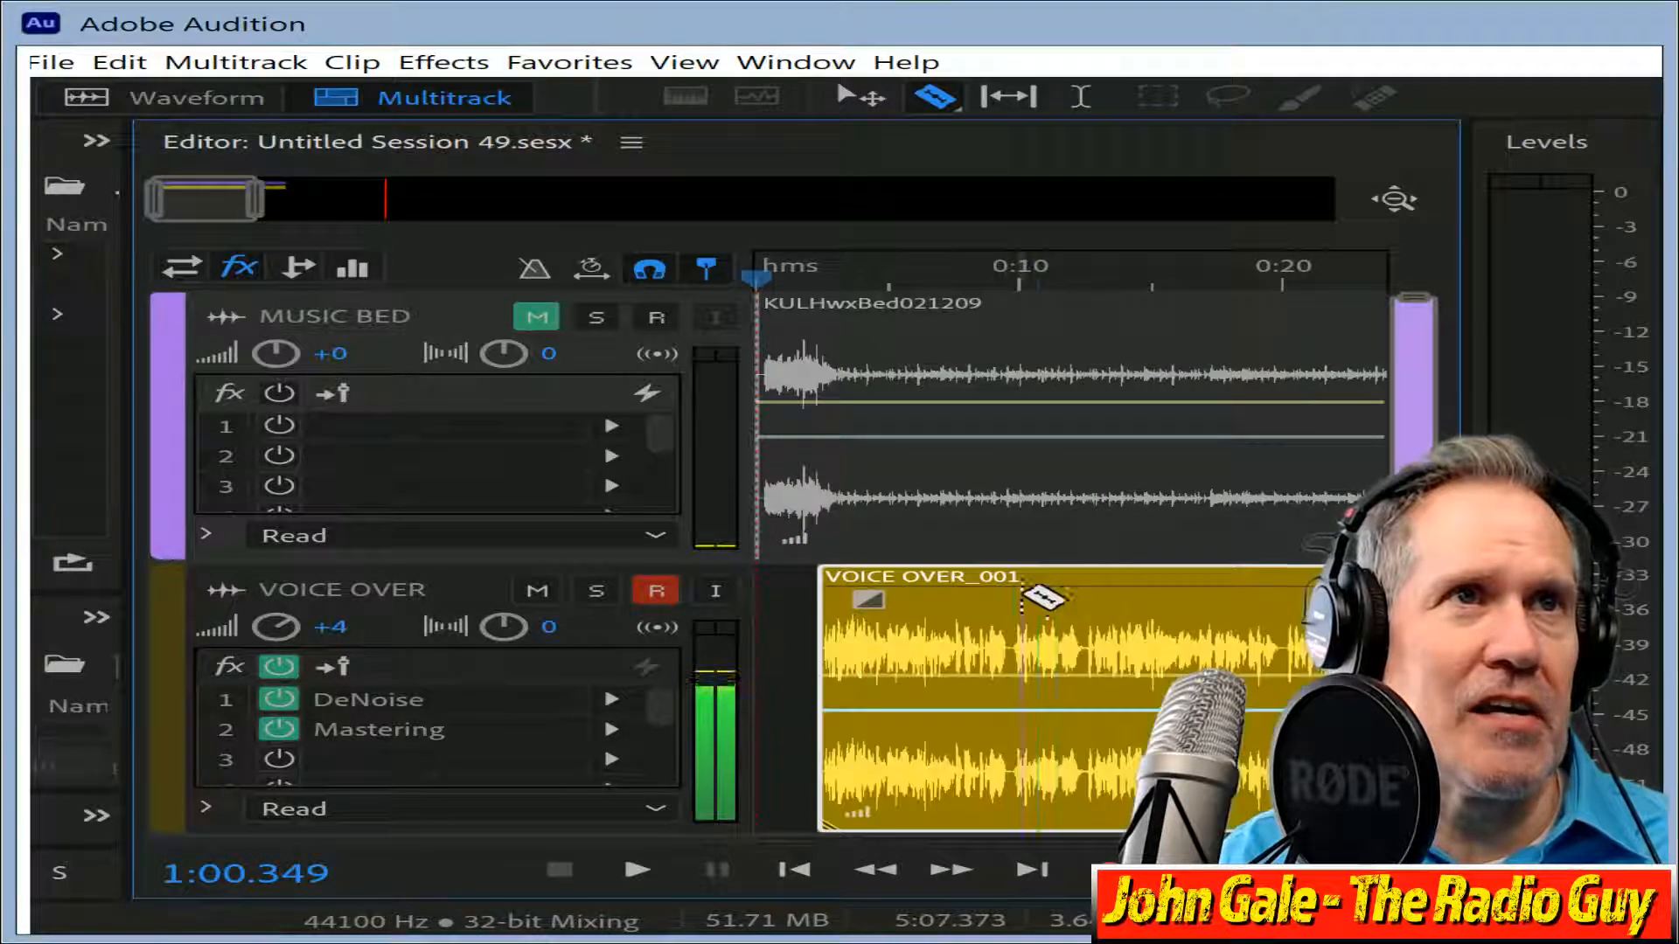
left_click_drag(890, 579, 899, 580)
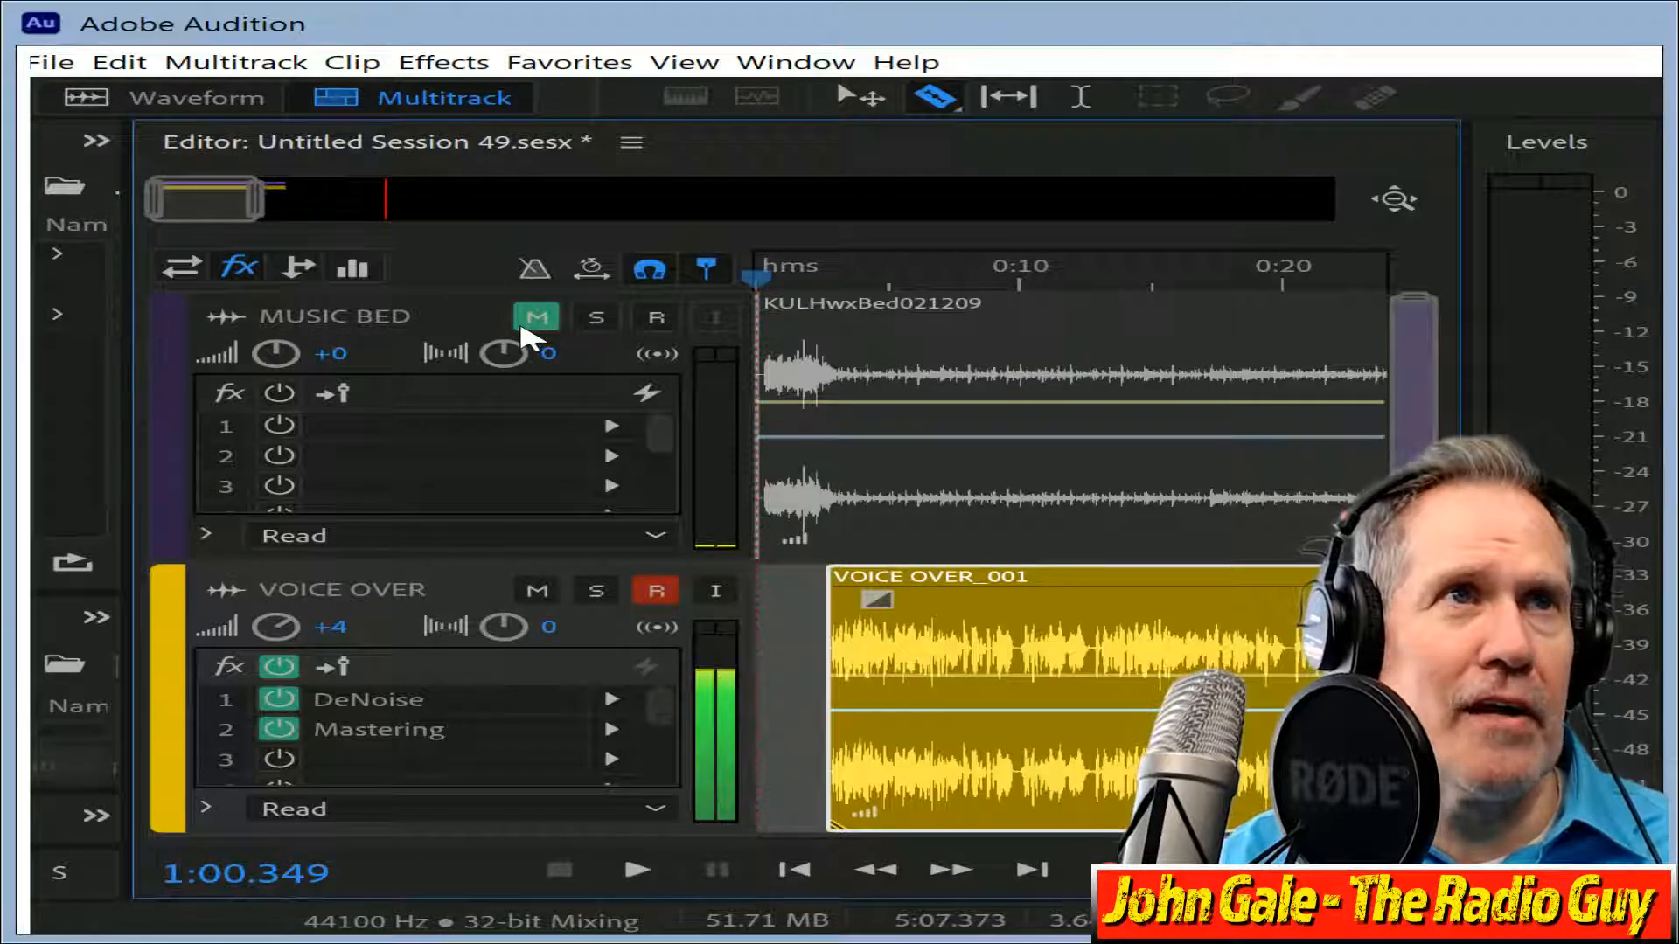
Check where the voice-over and music bed end, and play the session from about 0:18 to 0:25.
left_click_drag(203, 199, 271, 210)
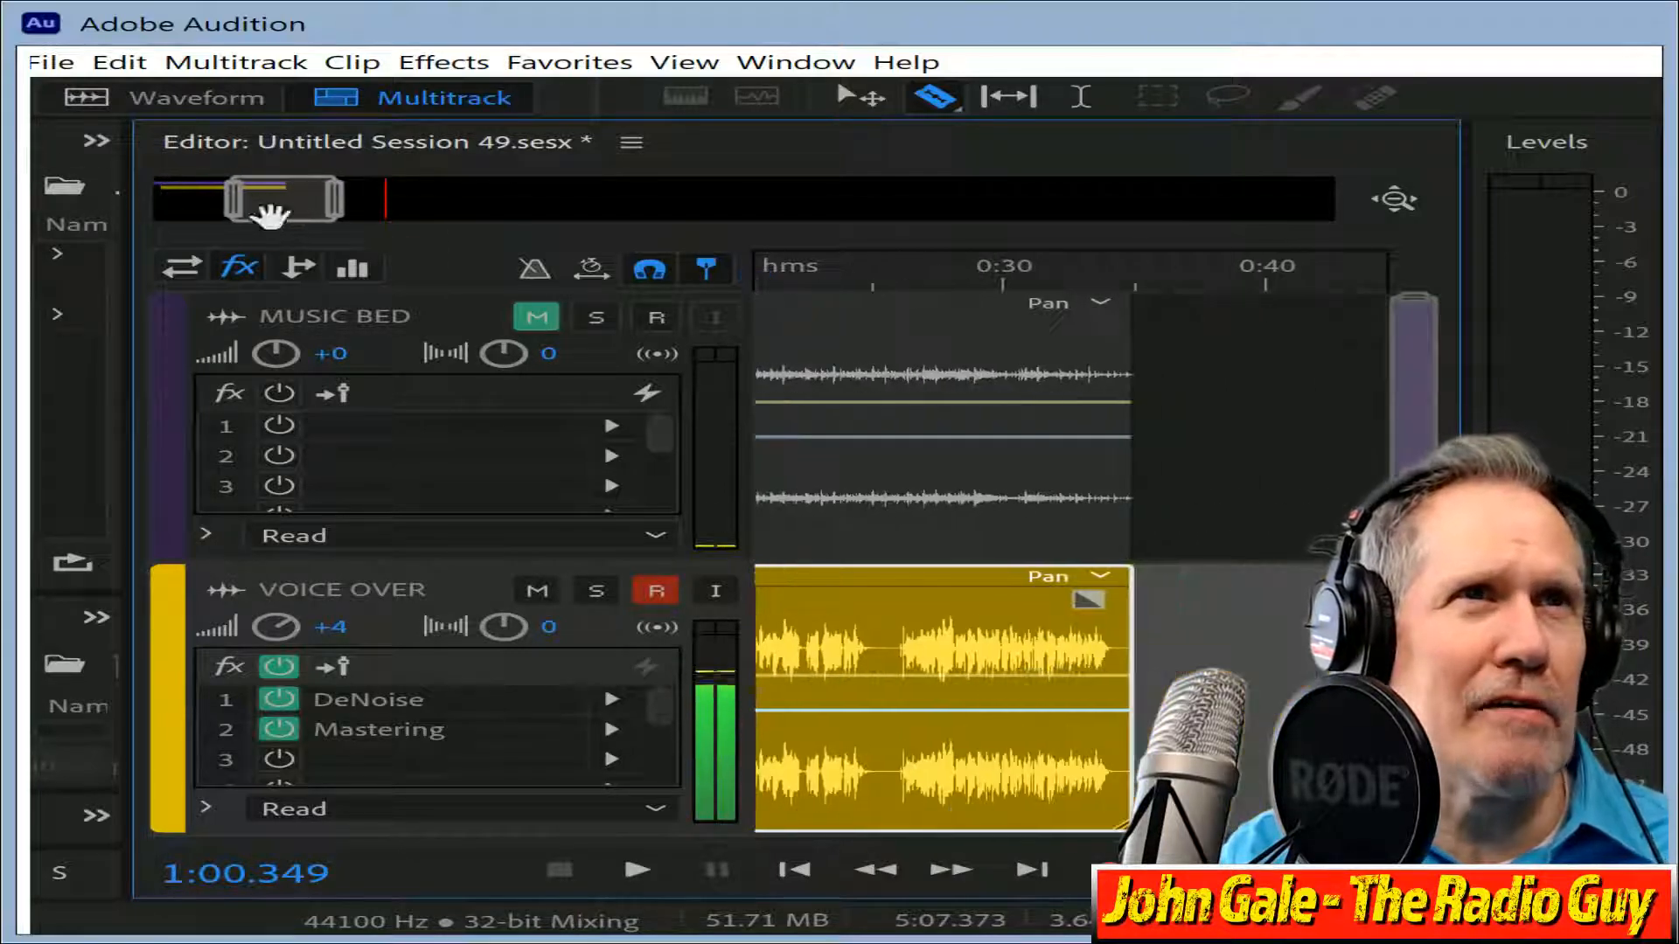
left_click_drag(822, 288, 1012, 344)
key("space")
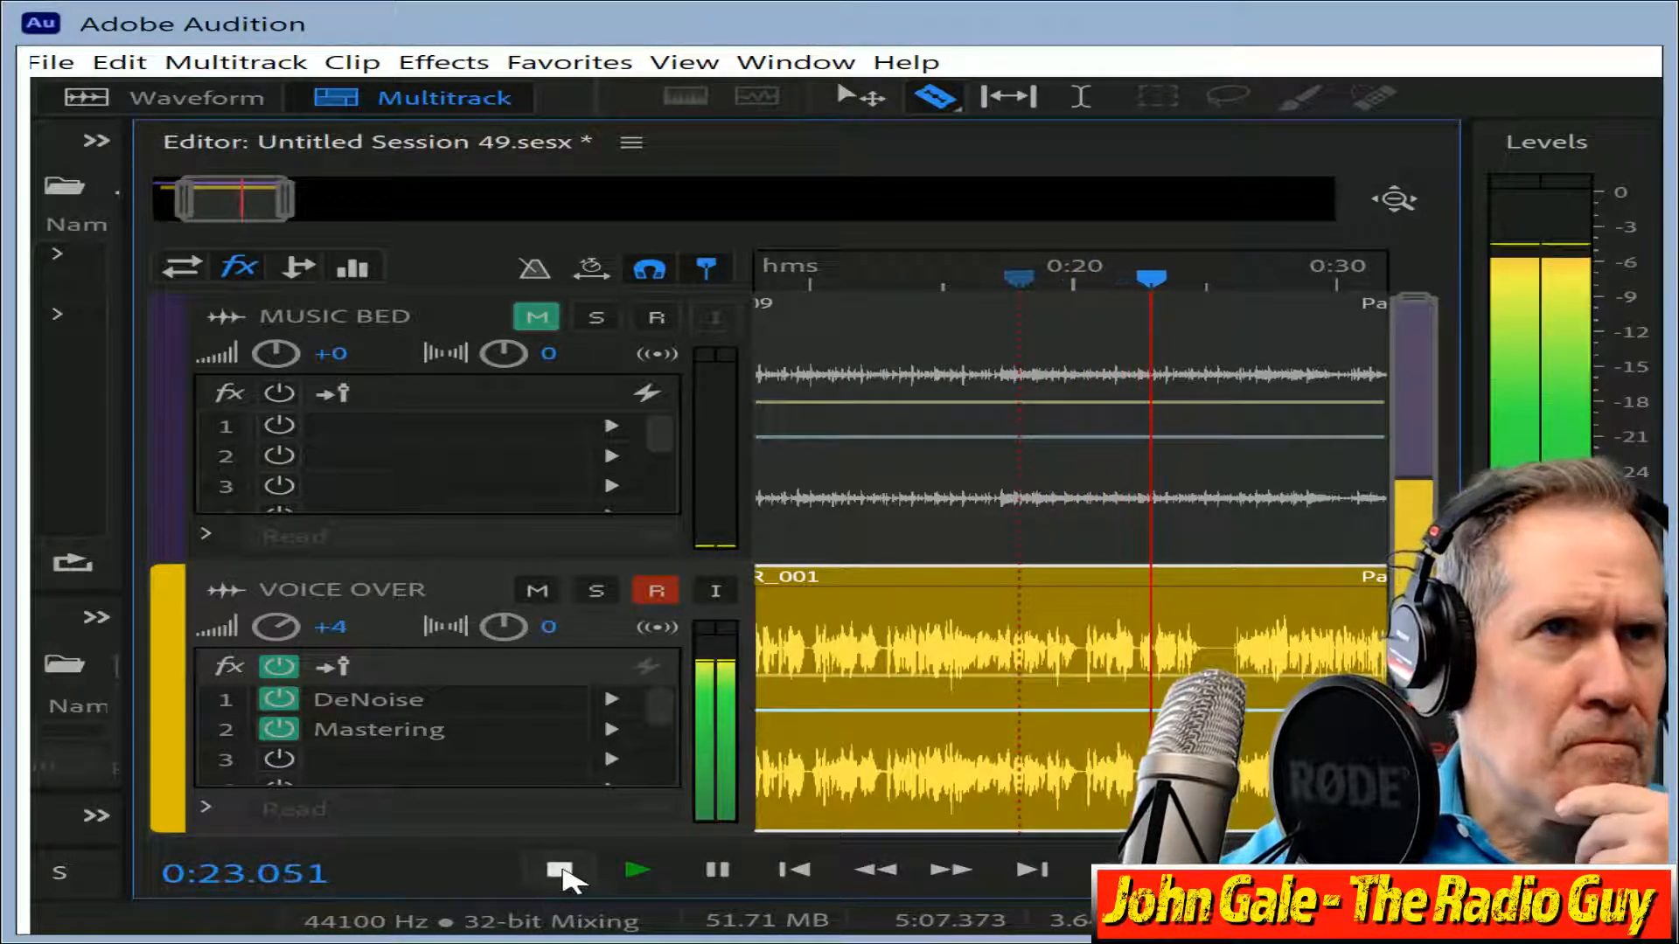
left_click(560, 872)
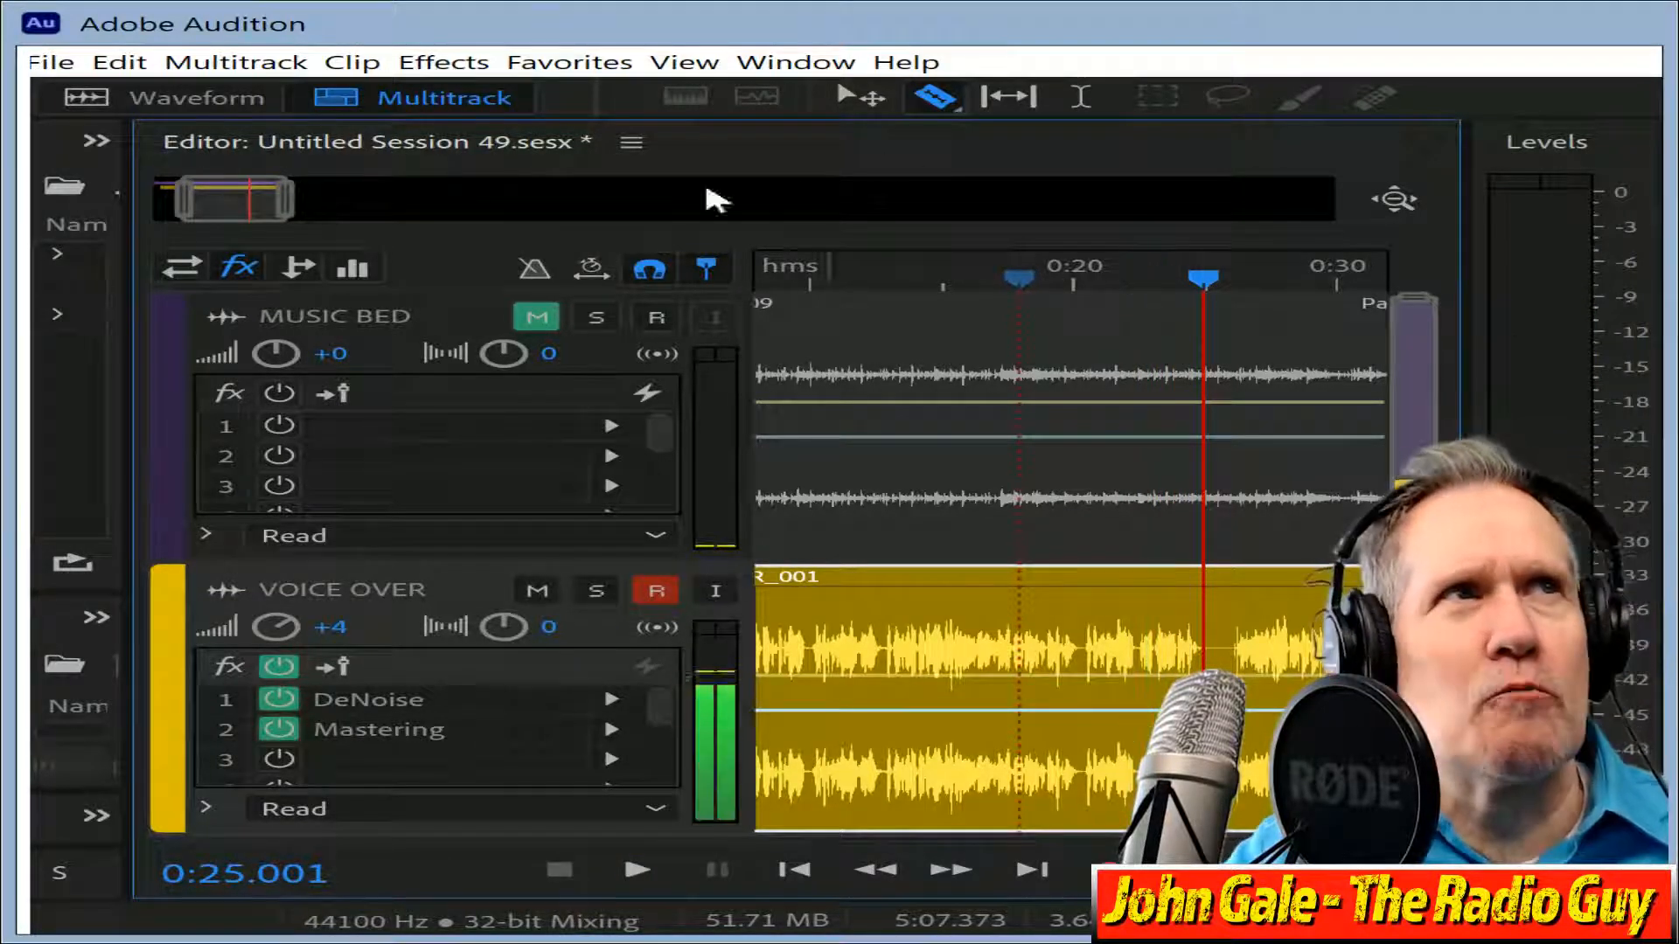
Split the voice-over at the pause near 0:20.5 and slide the later part slightly earlier so it overlaps the preceding clip.
left_click_drag(274, 211, 267, 212)
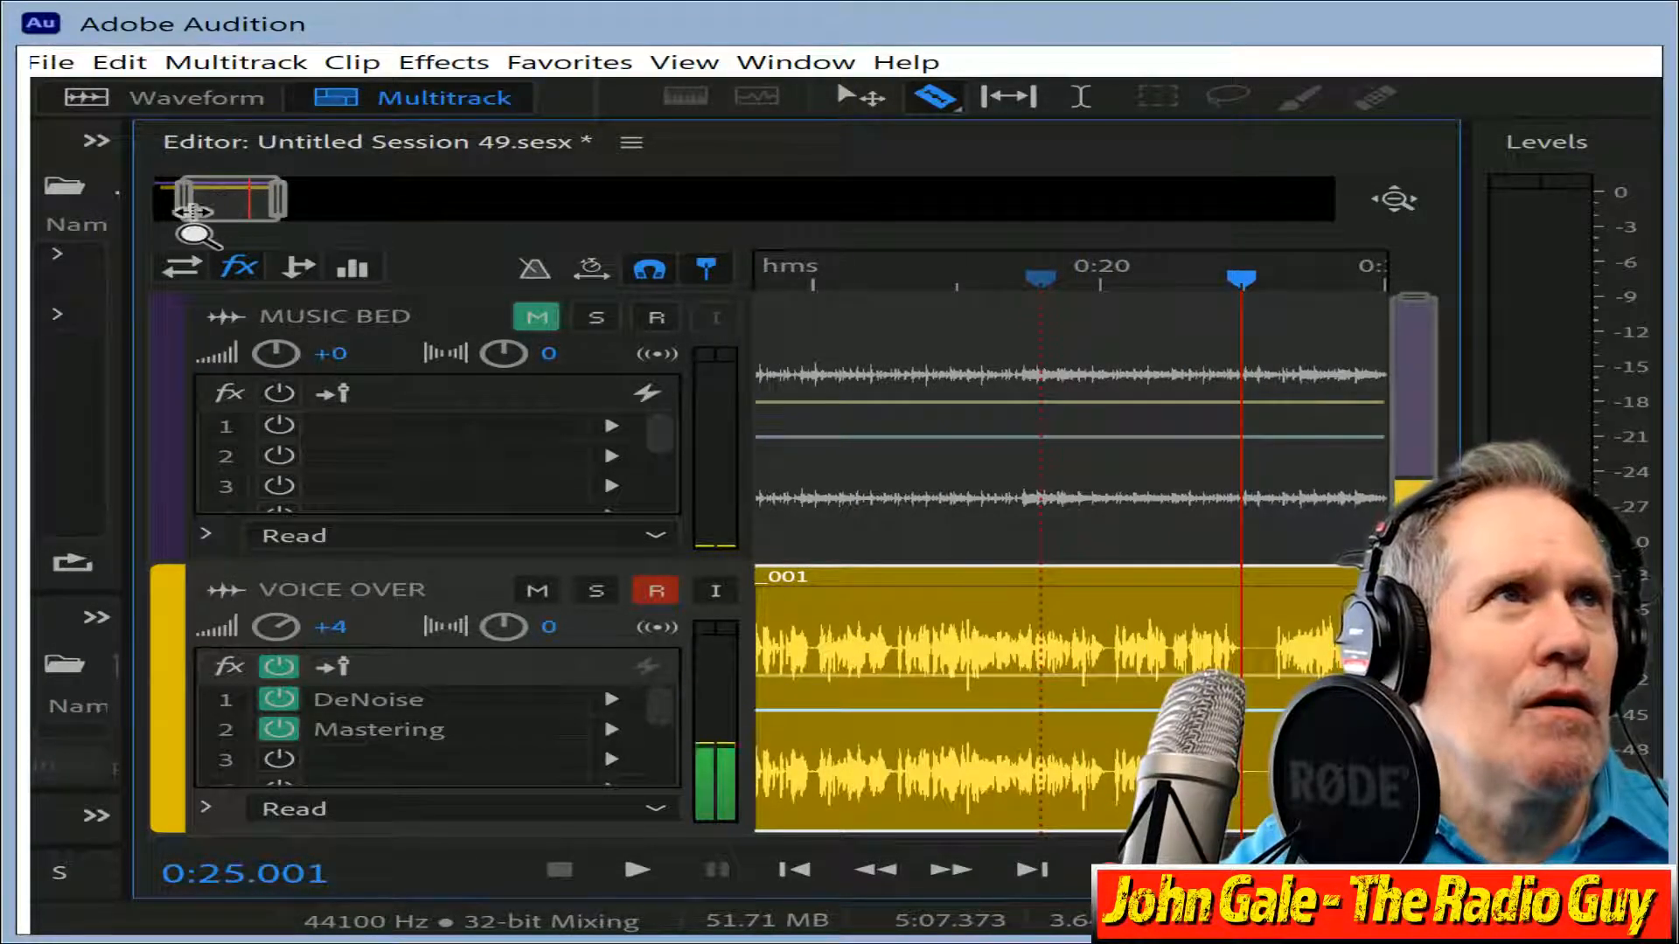
left_click_drag(192, 210, 218, 213)
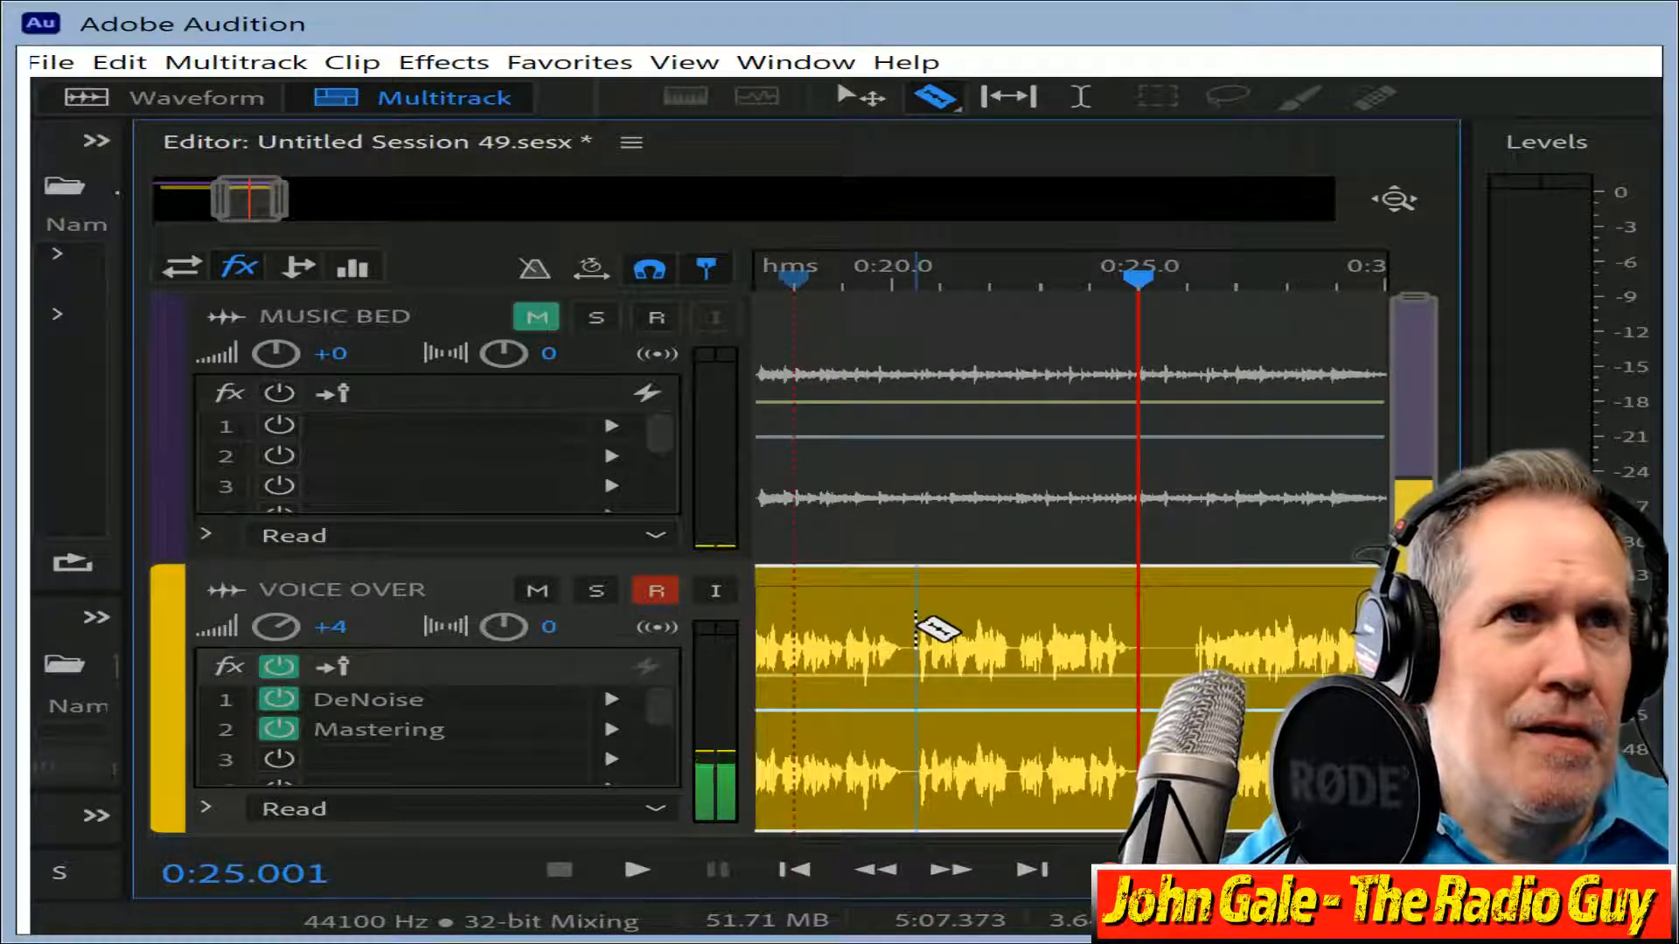
left_click(916, 628)
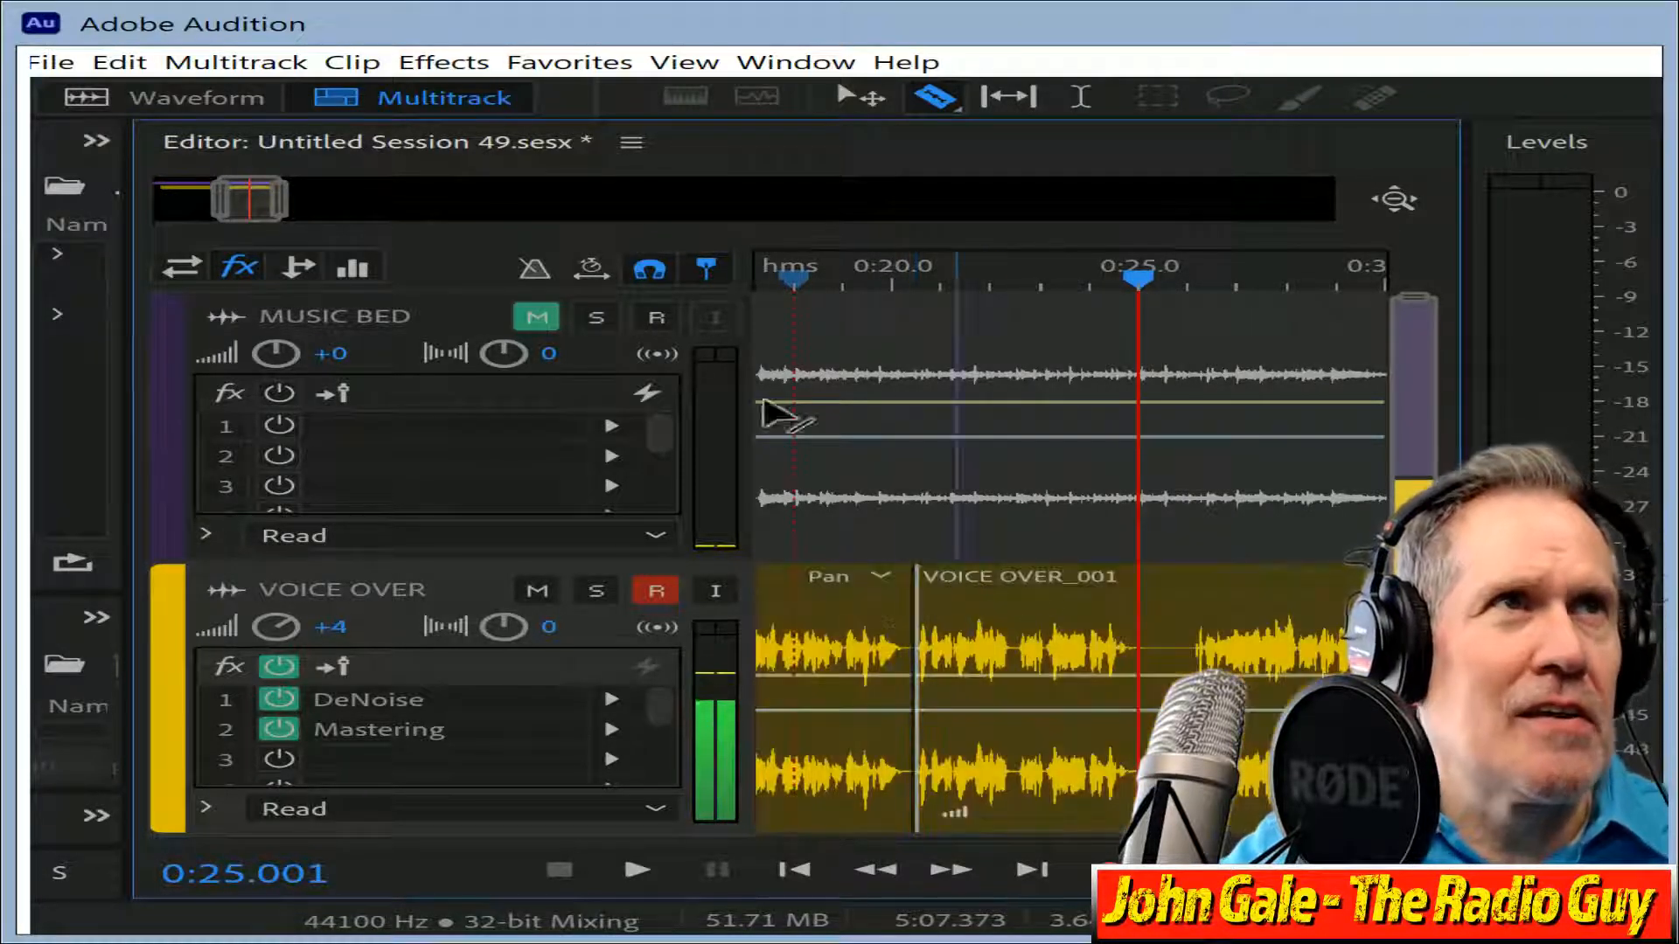
left_click_drag(284, 208, 238, 200)
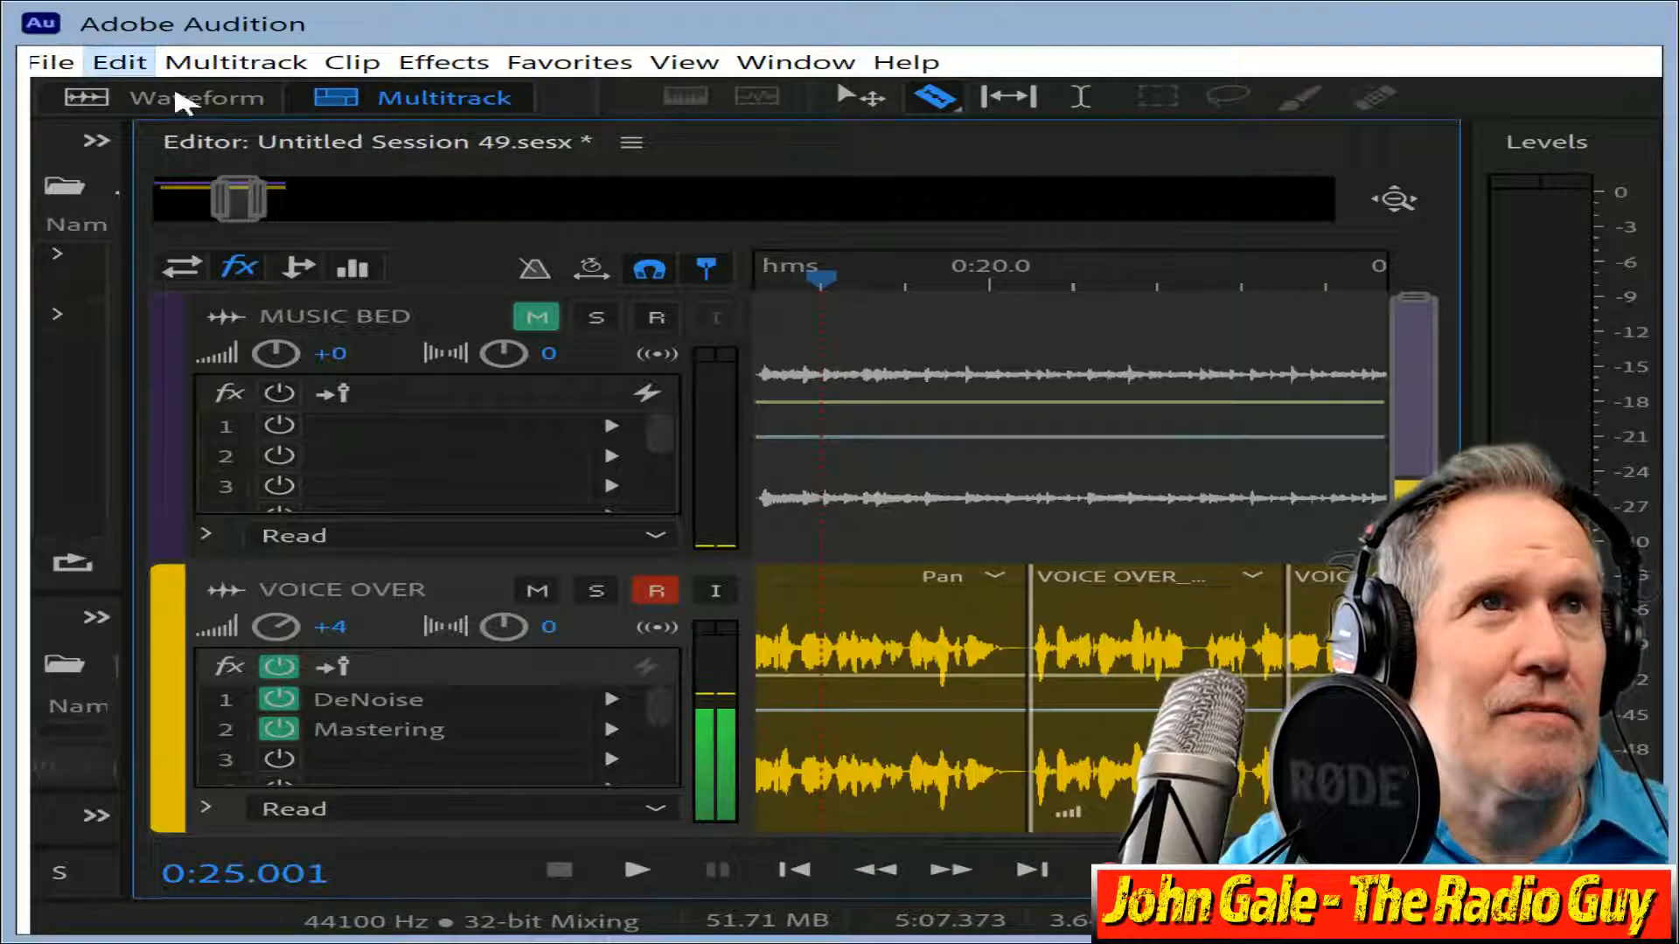
left_click(1307, 564)
left_click_drag(1241, 599, 1181, 589)
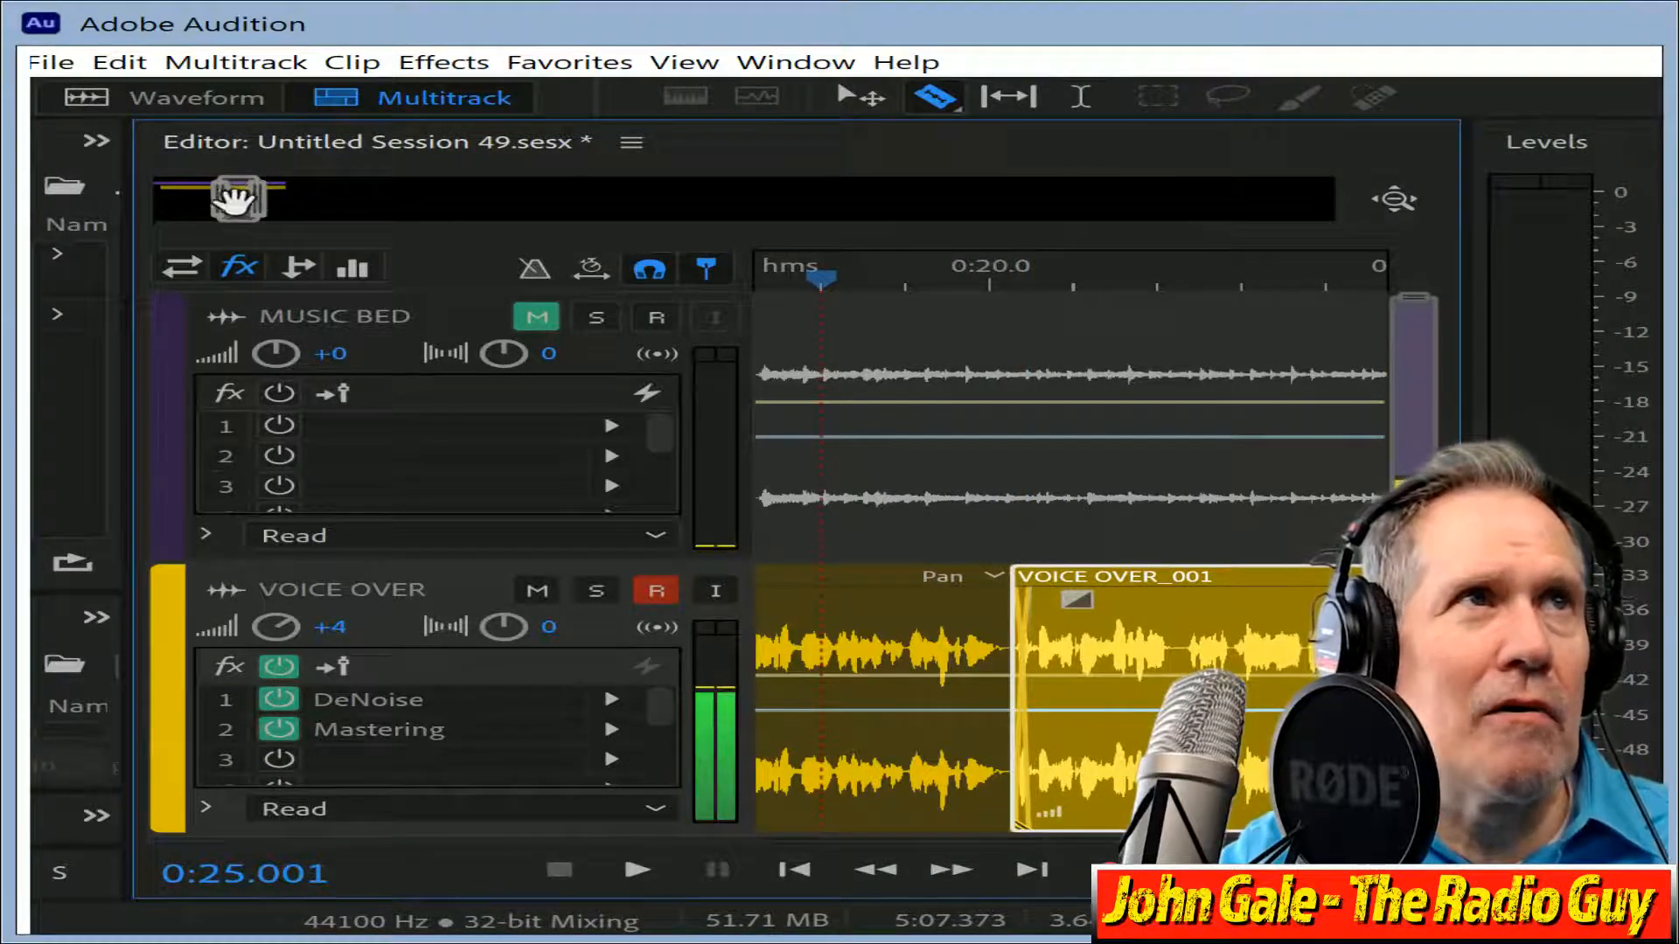
Split the voice-over at about 0:25.8 and slide the following part earlier to close the long pause before it.
mouse_move(243, 210)
left_mouse_down()
mouse_move(285, 208)
mouse_move(262, 210)
left_mouse_up()
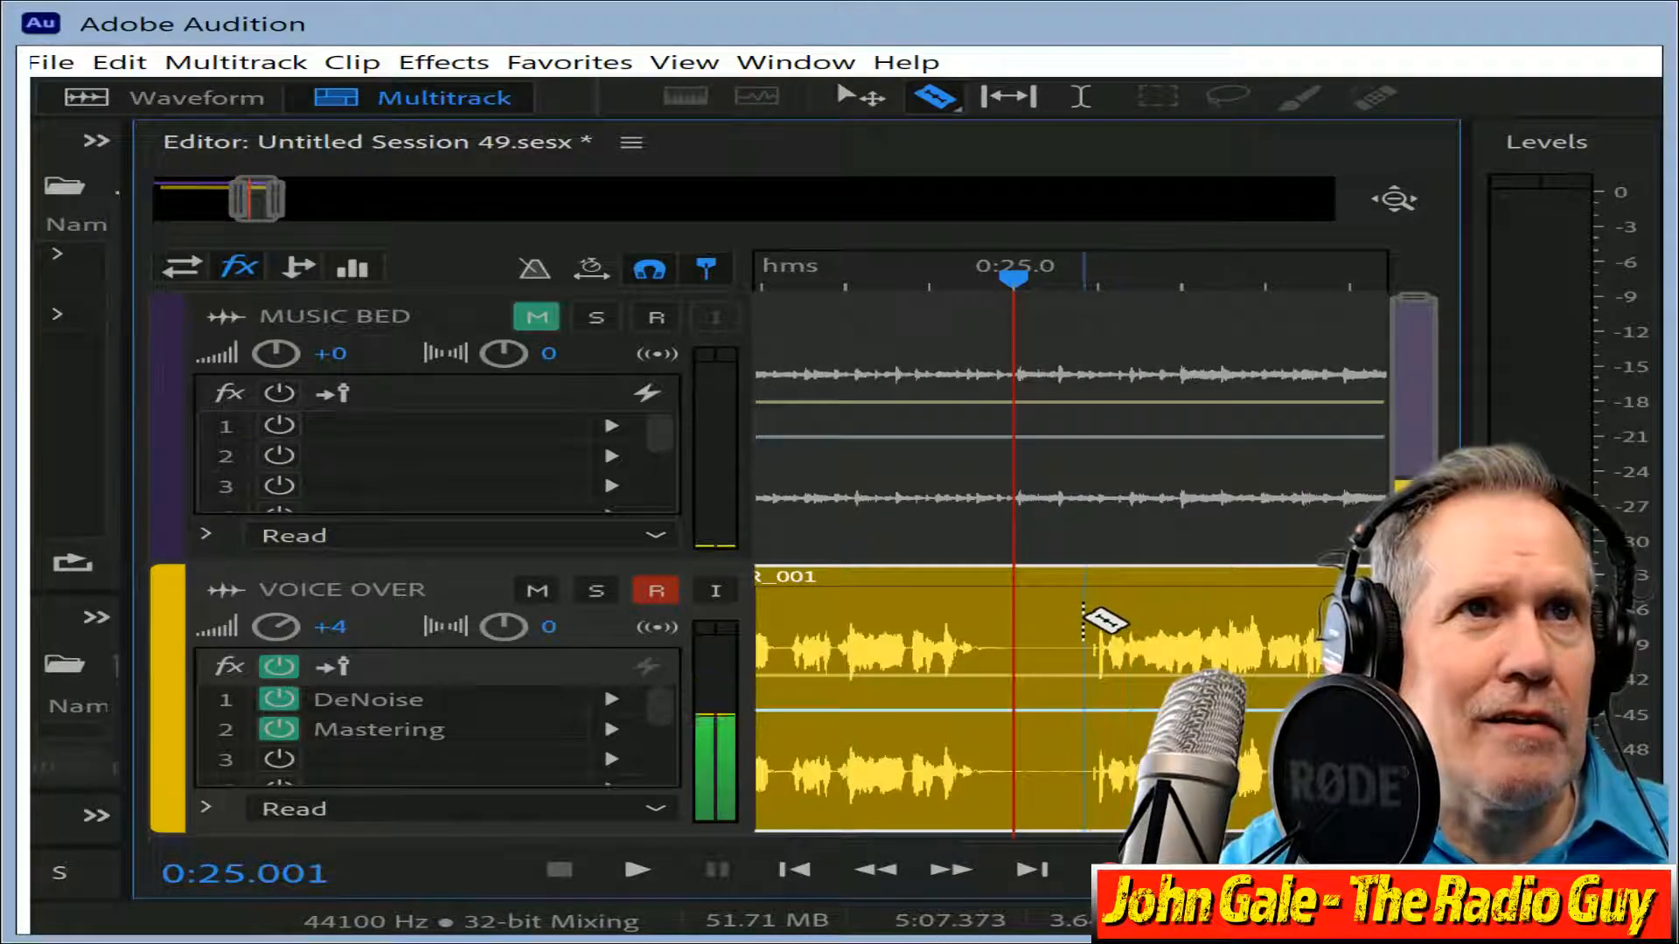
left_click(1083, 617)
left_click_drag(1158, 588, 1062, 588)
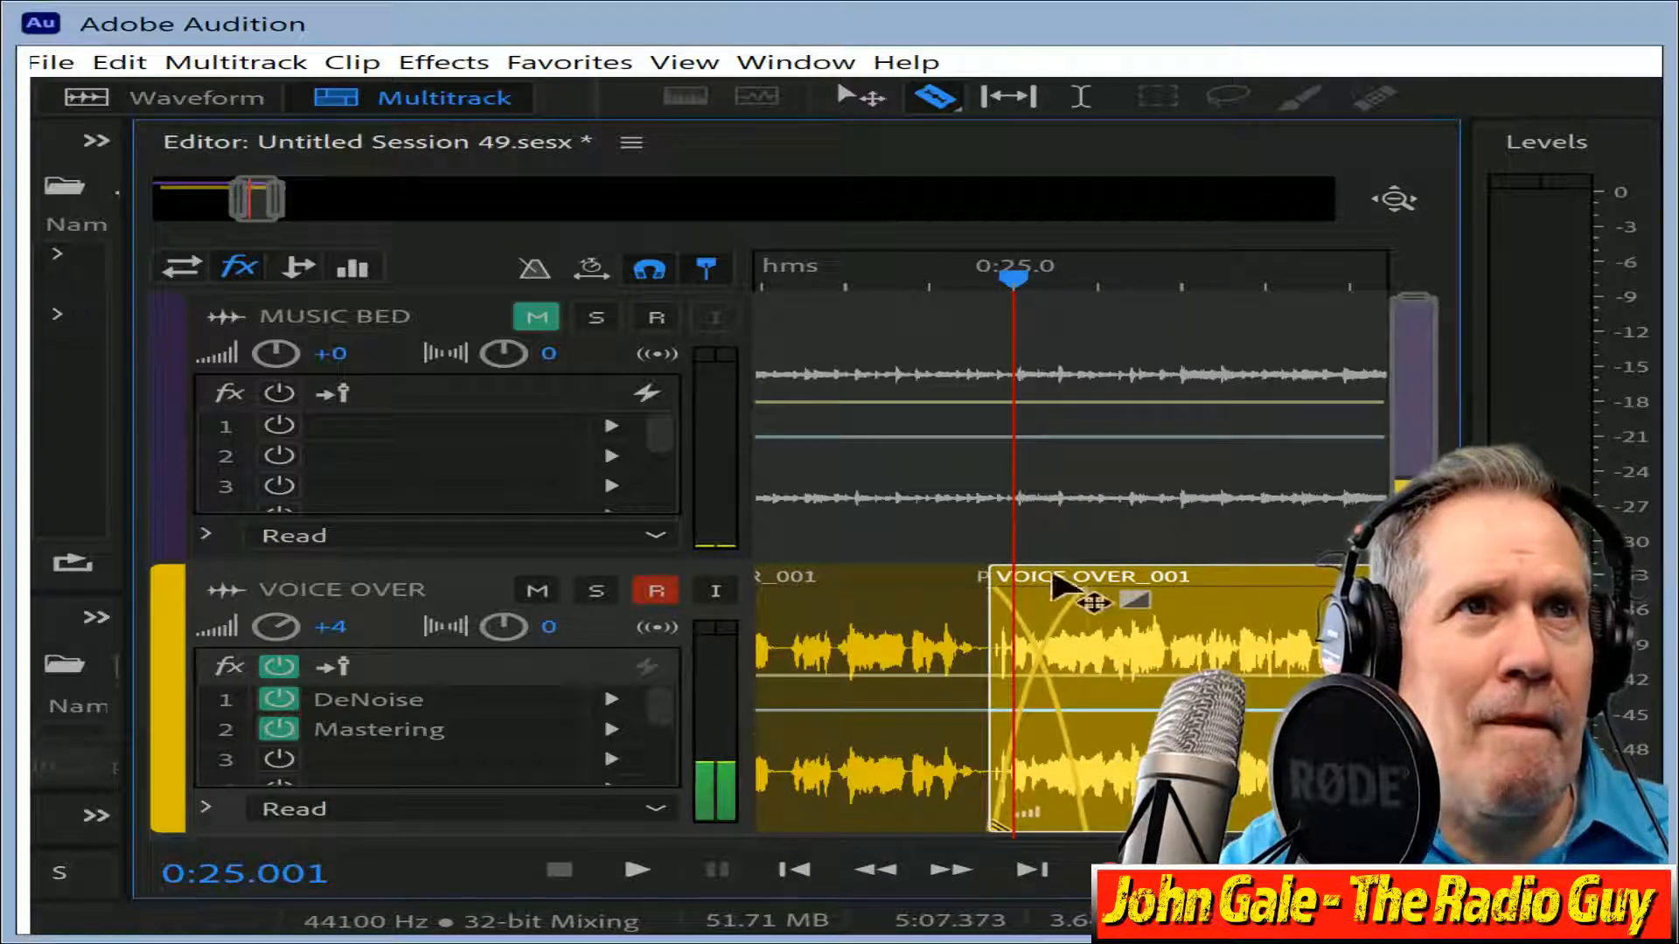
Unmute the MUSIC BED track and mix the whole session down to a new stereo file.
scroll(284, 210, "down", 2)
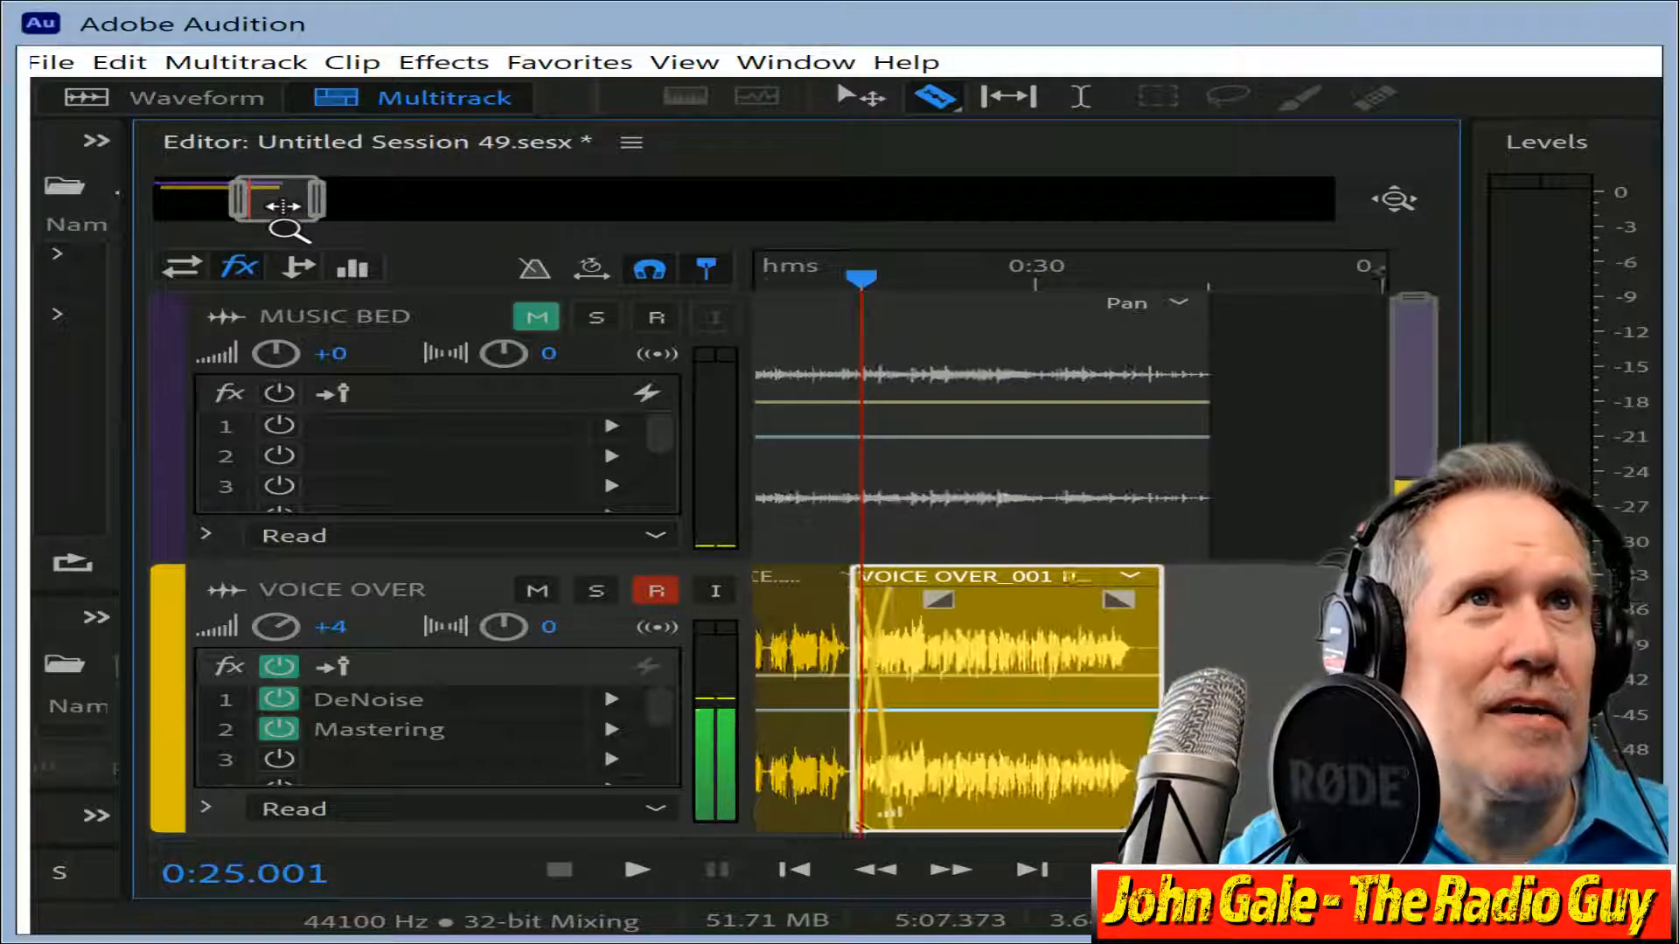
scroll(284, 210, "up", 2)
scroll(284, 210, "down", 4)
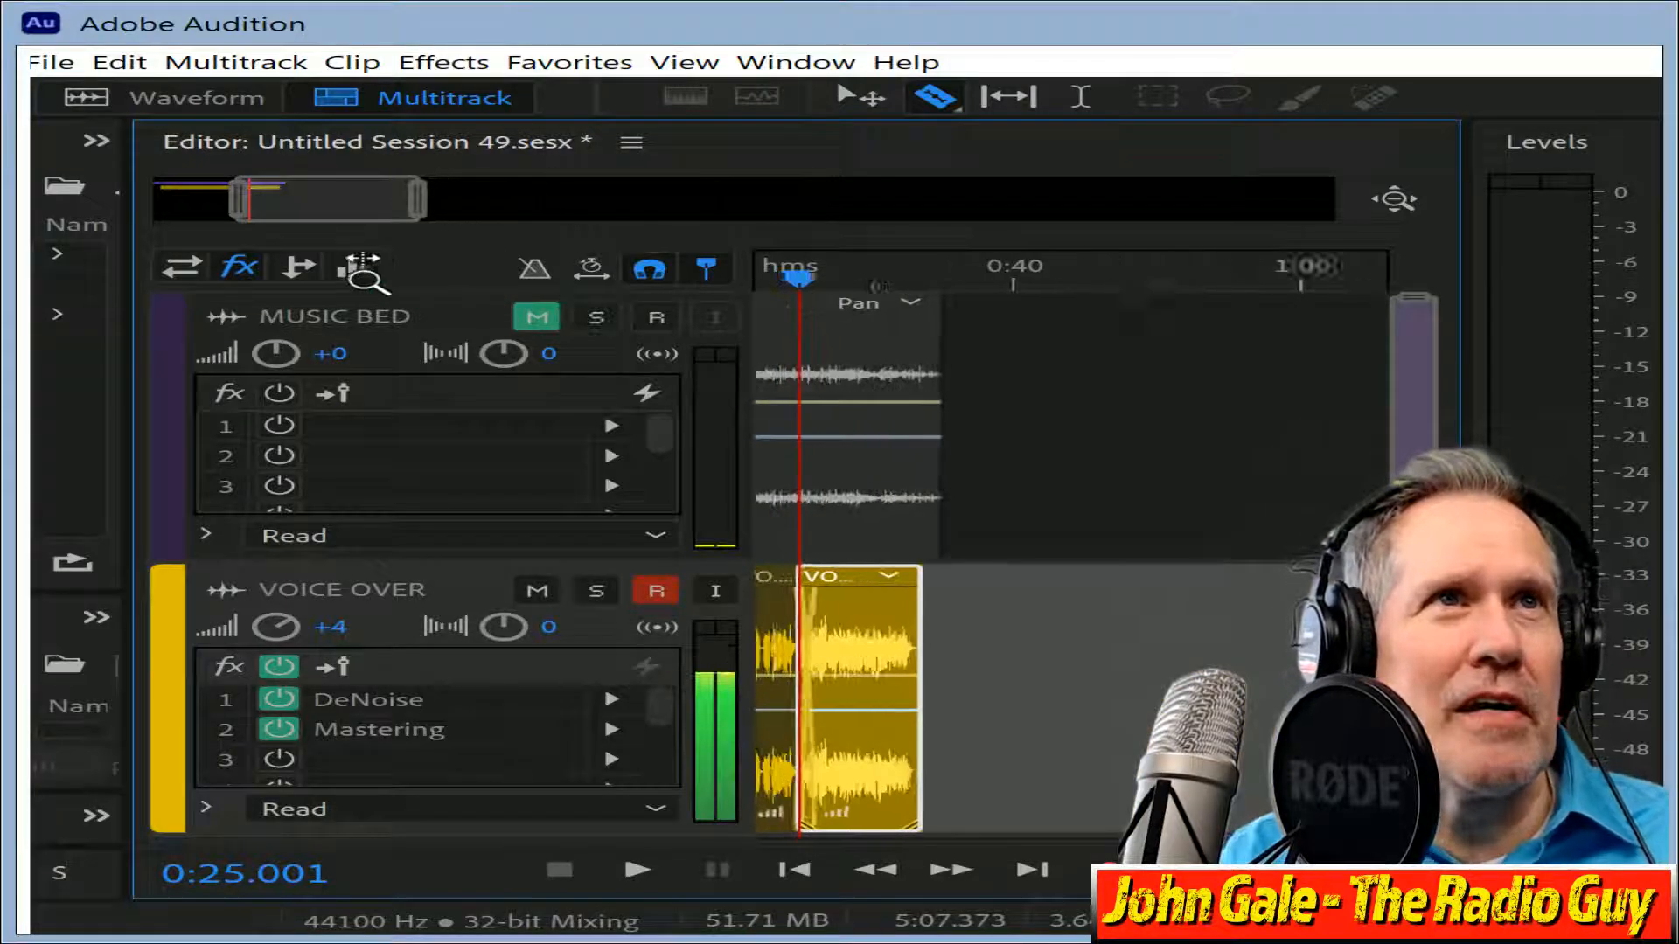
scroll(363, 262, "up", 2)
left_click_drag(308, 263, 35, 235)
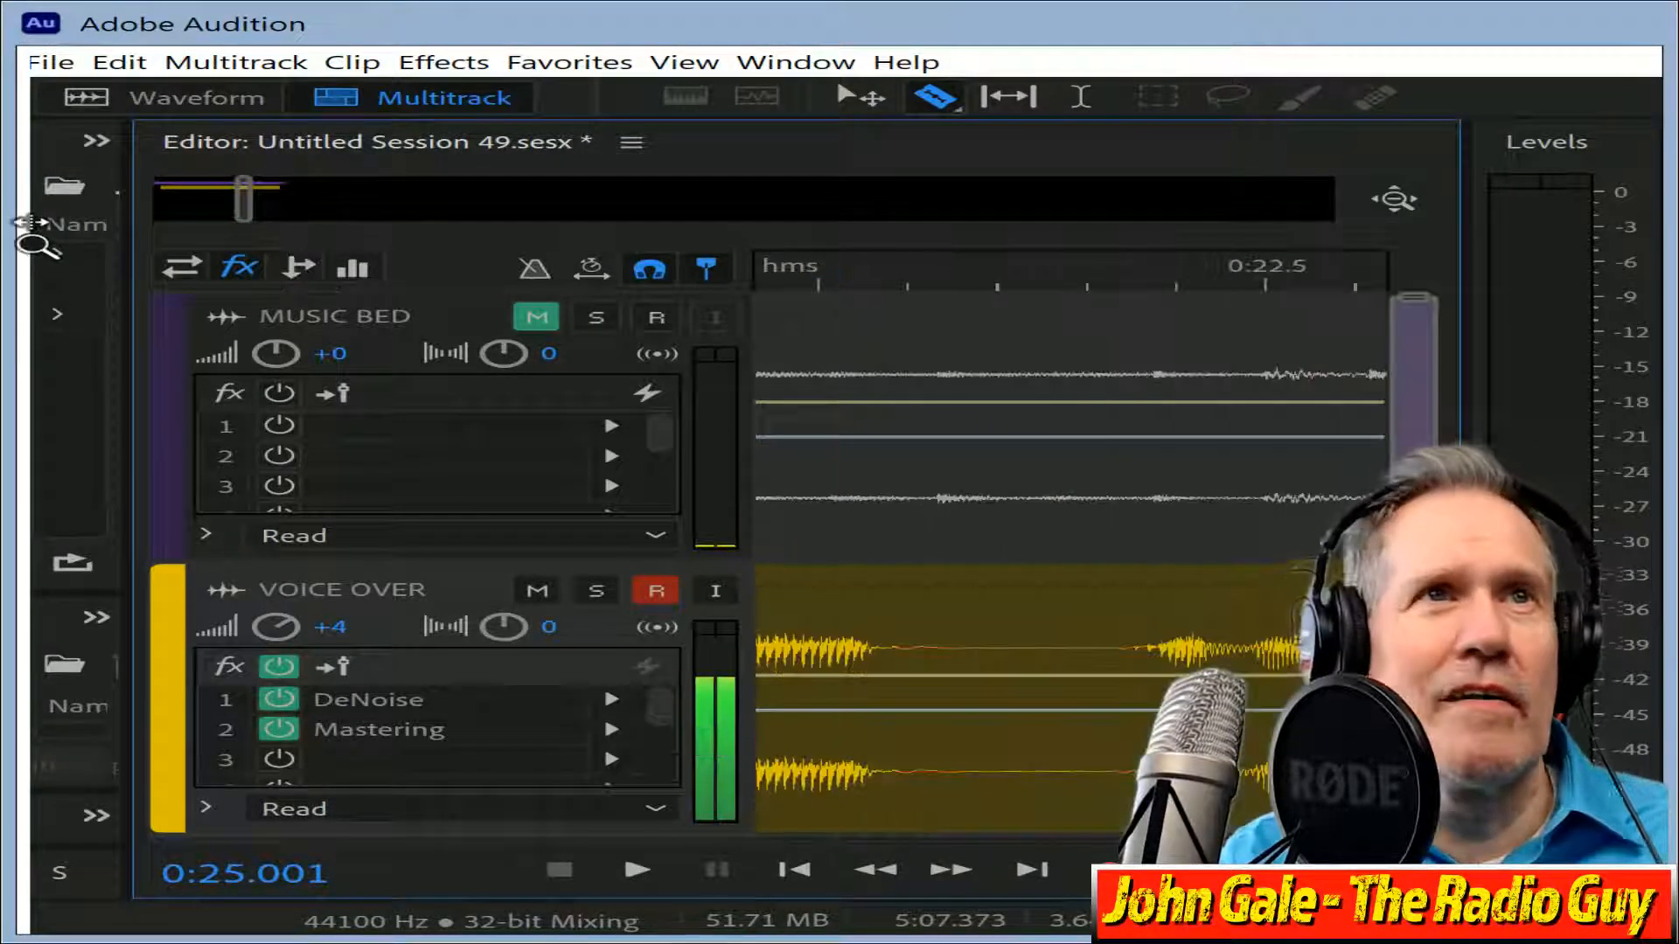
mouse_move(169, 225)
left_mouse_down()
mouse_move(345, 225)
mouse_move(140, 214)
left_mouse_up()
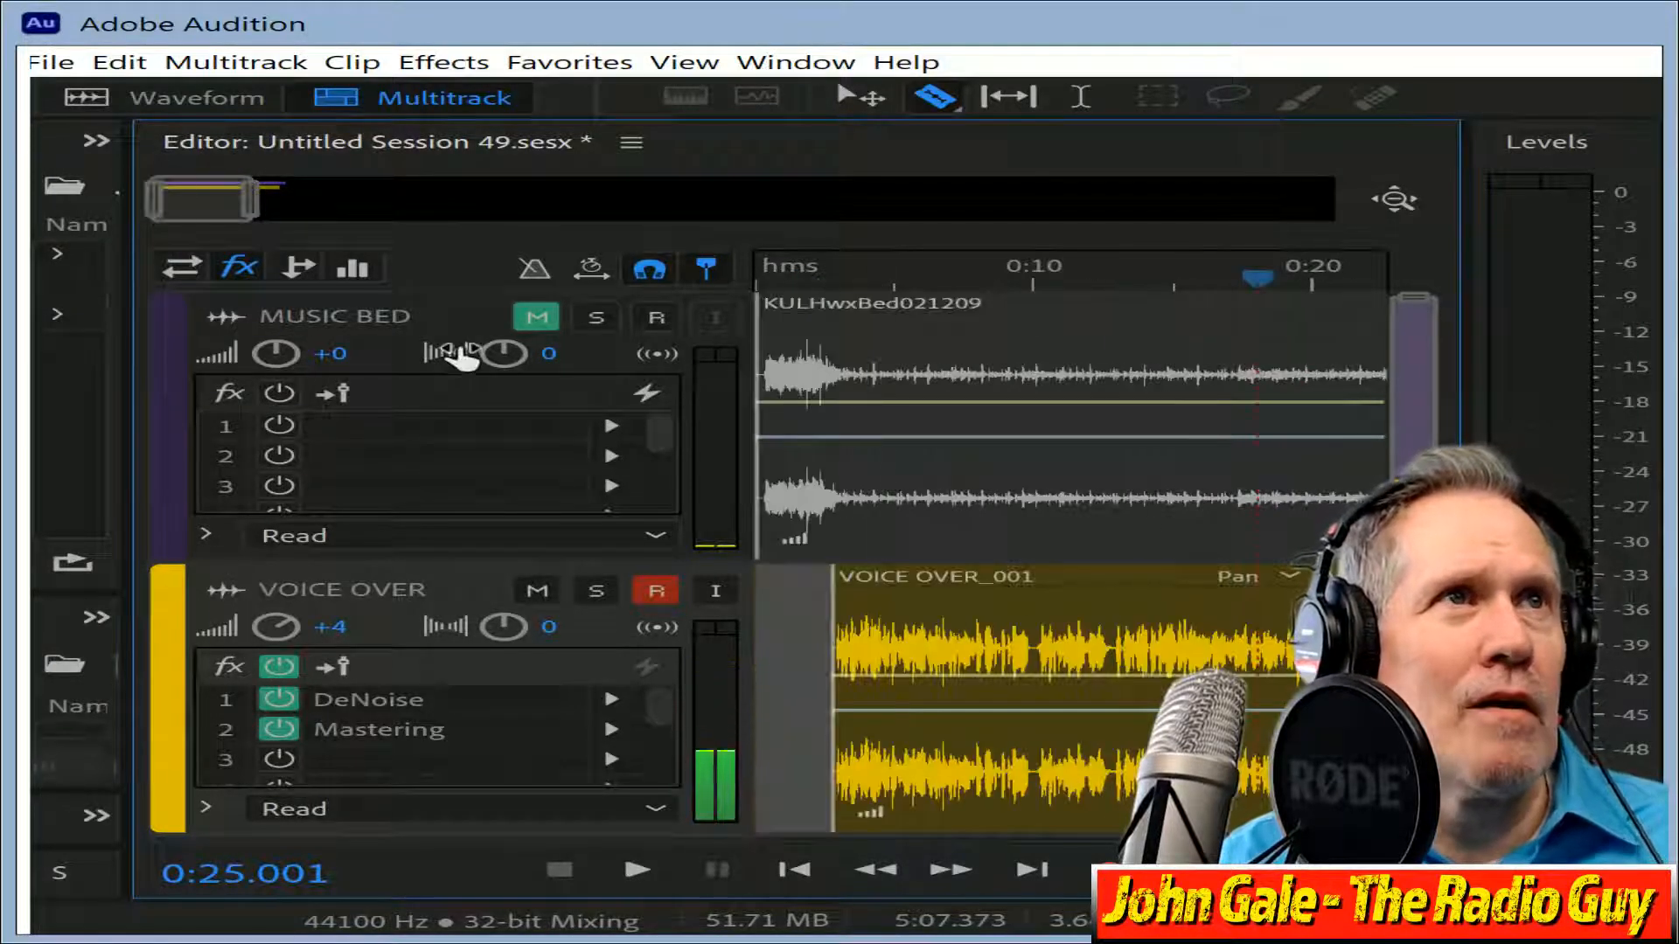
left_click(539, 317)
key("alt+shift+m")
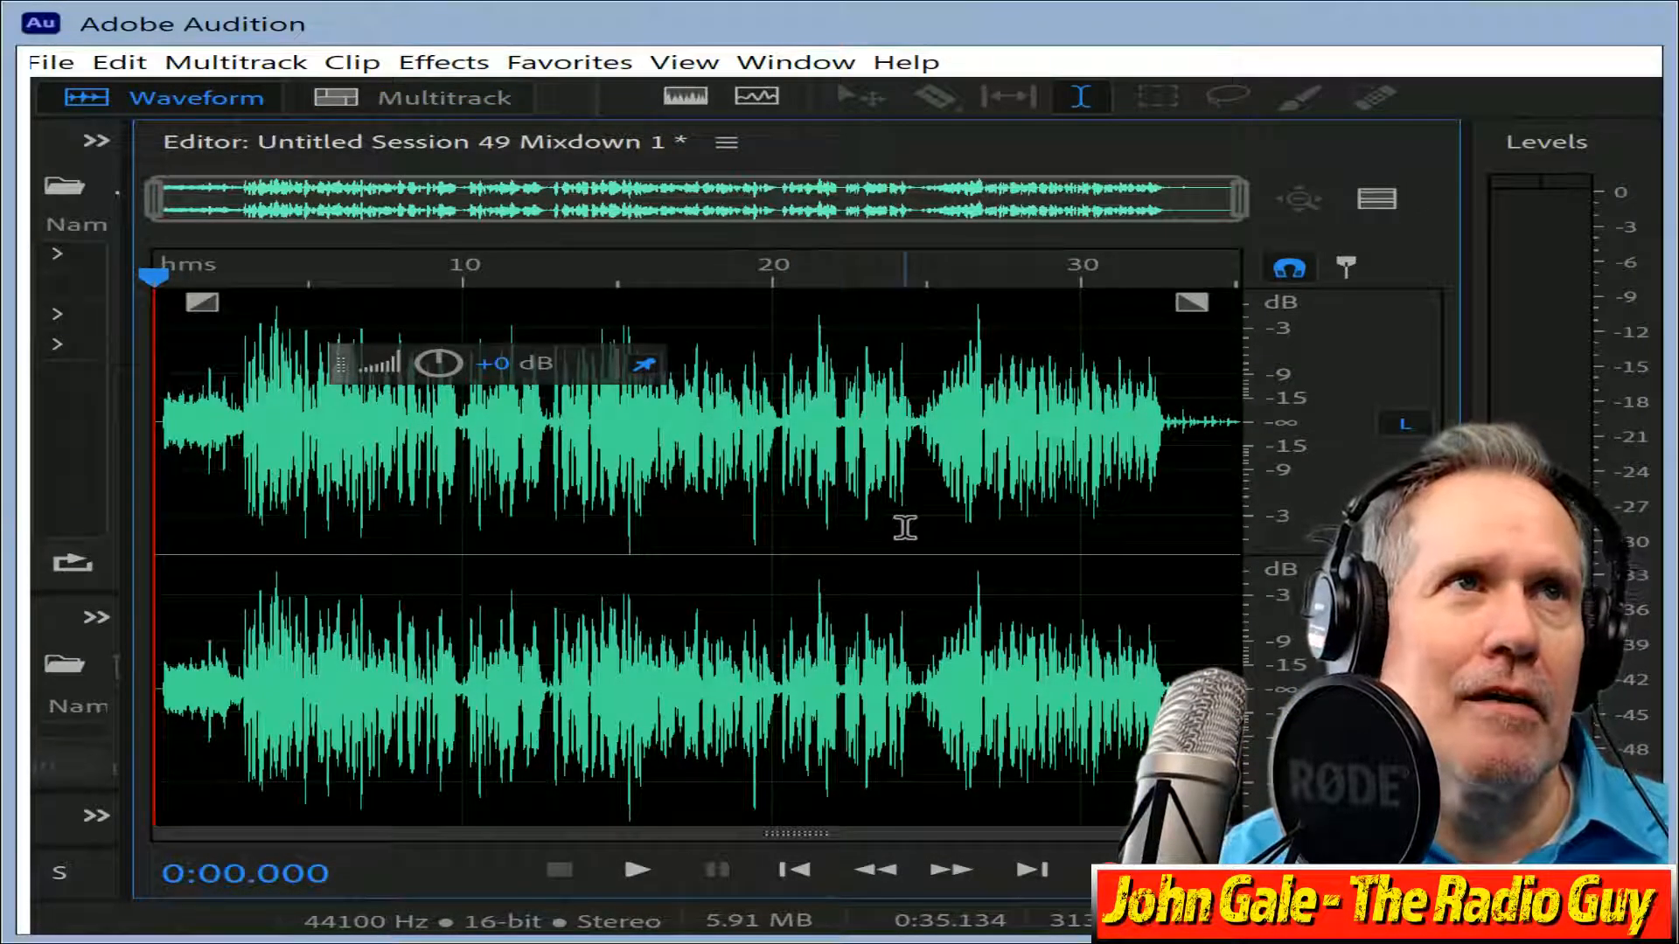
Select and play the whole mixdown, stop at about 0:33.86, and delete the audio after that point.
key("ctrl+a")
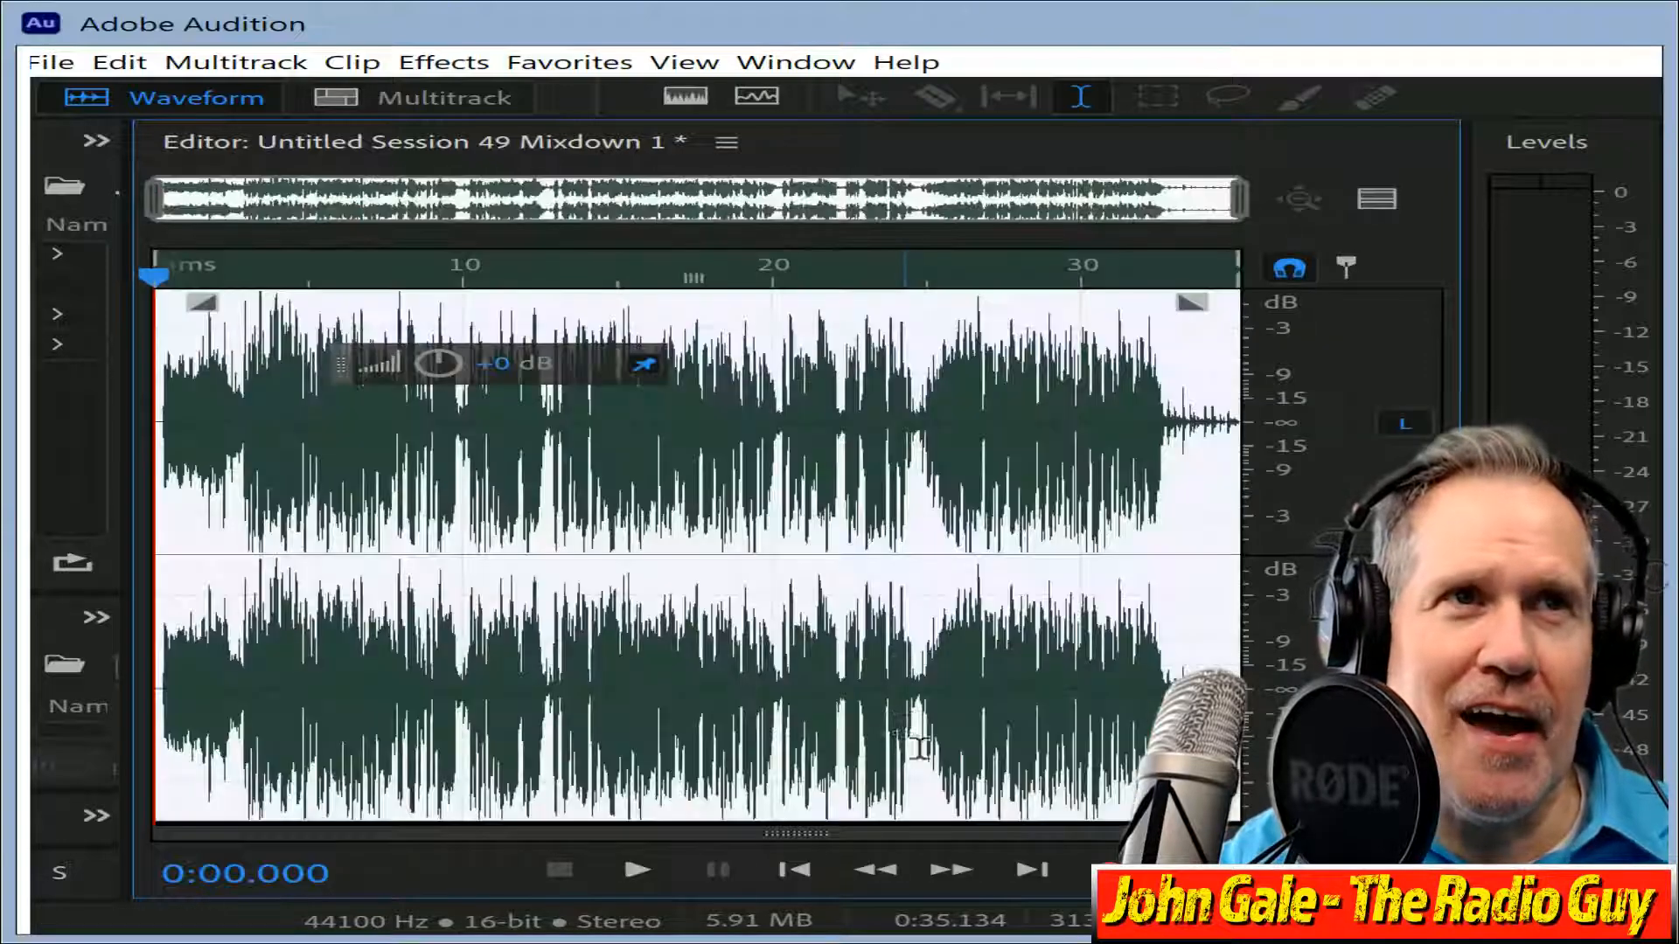
left_click(637, 871)
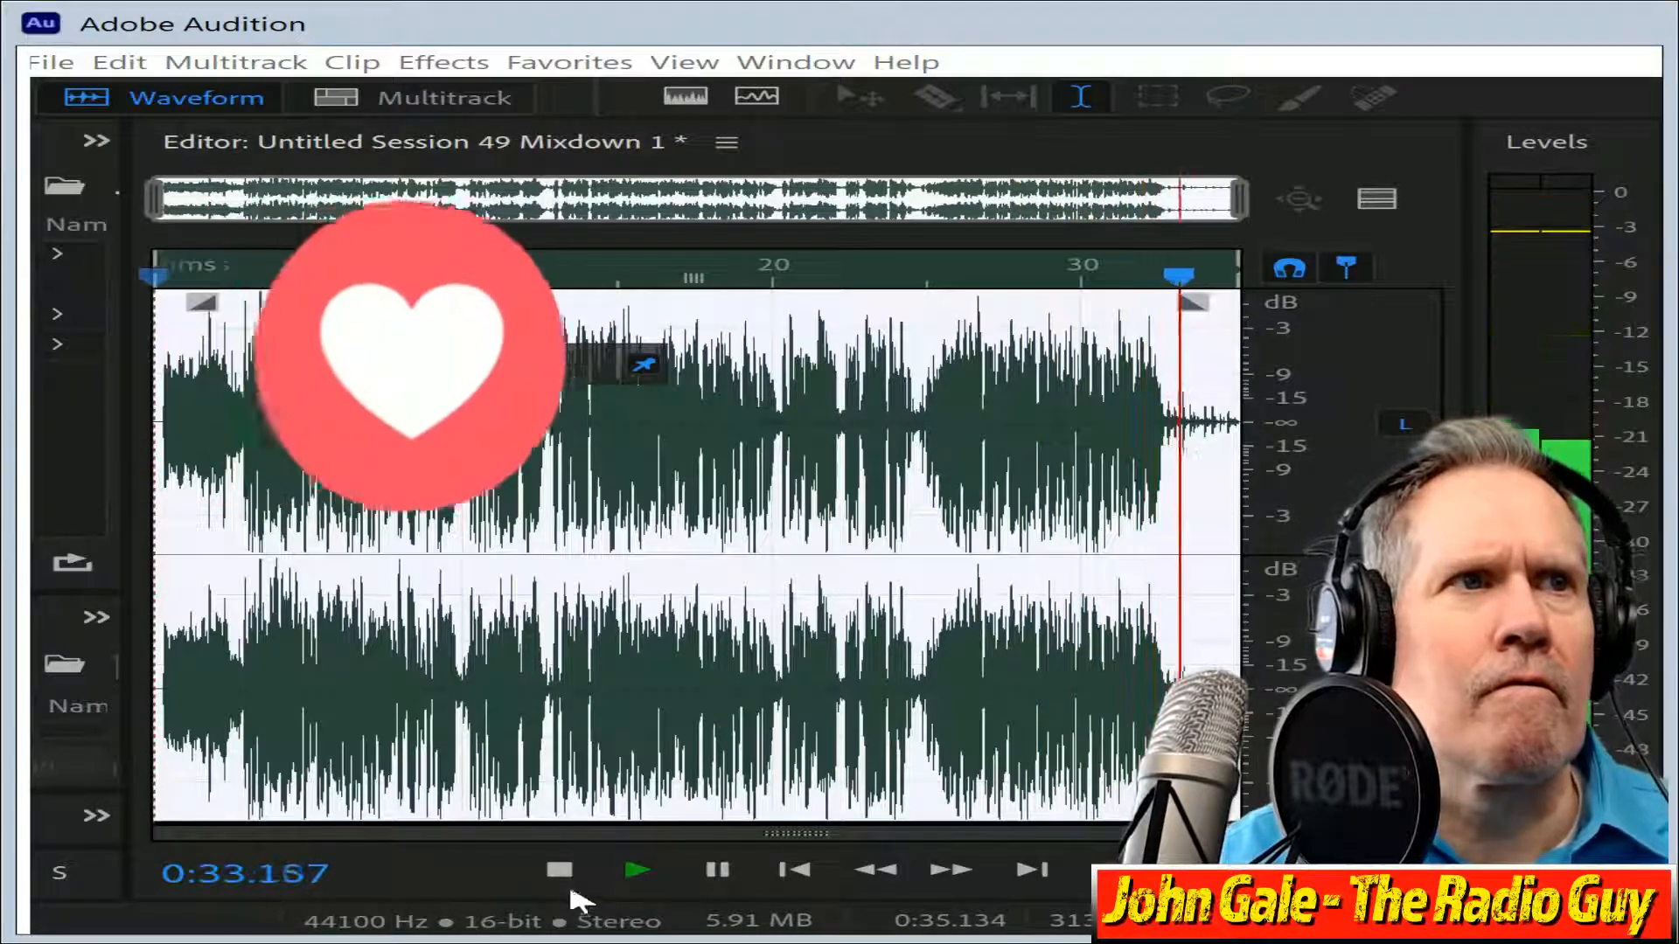
left_click(559, 869)
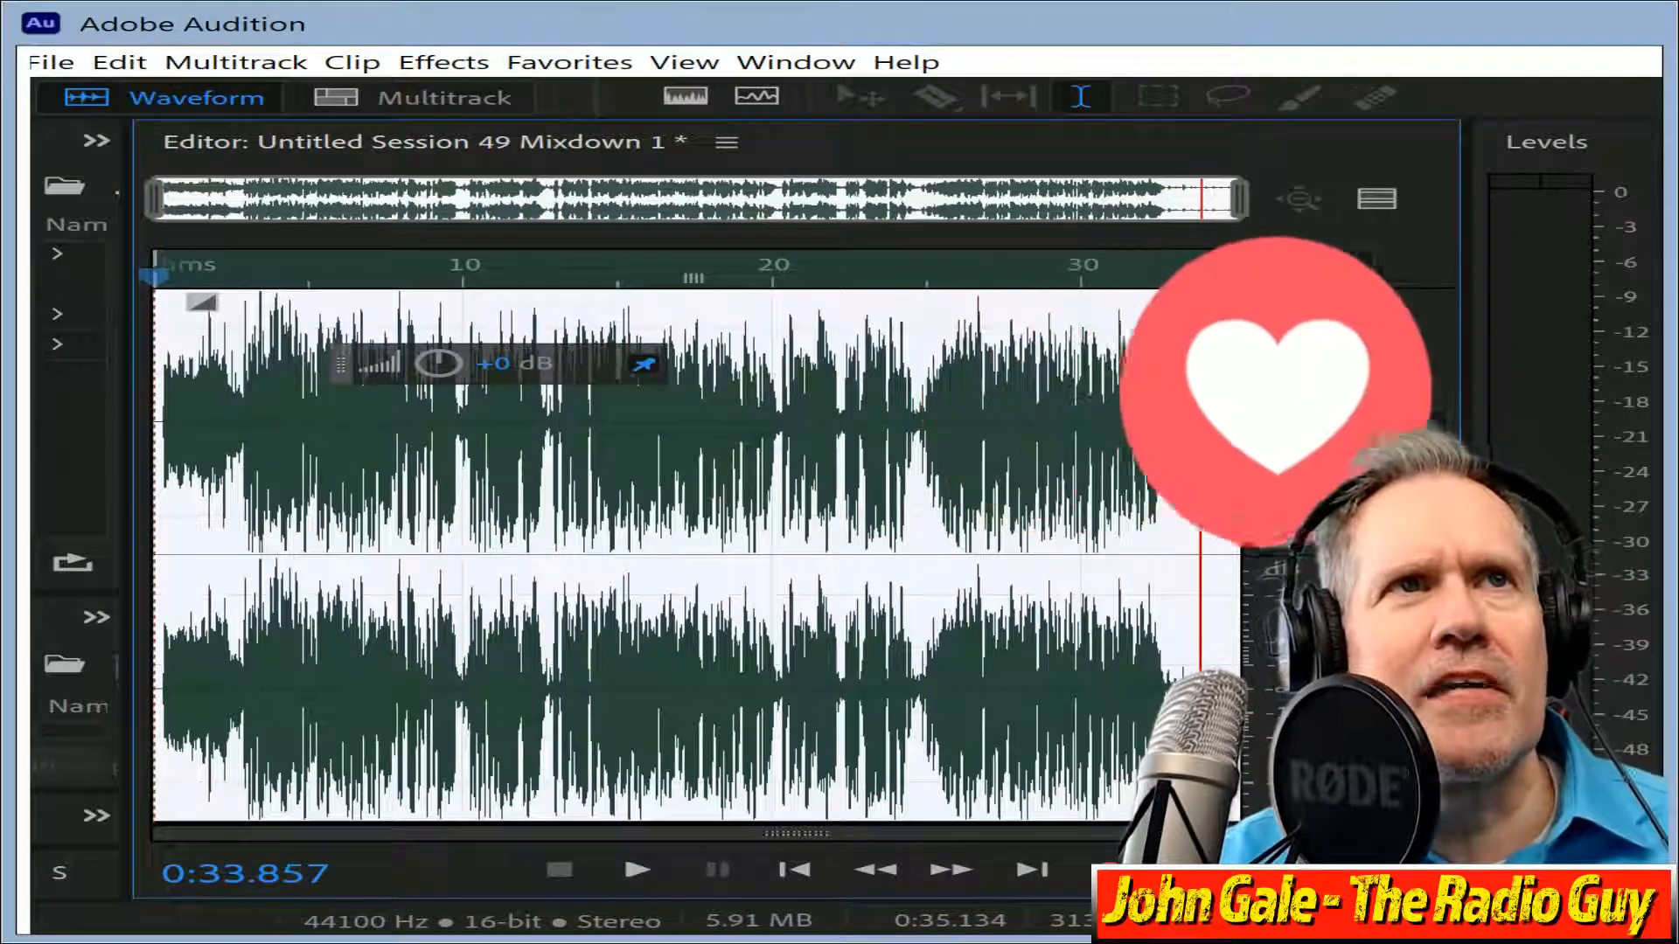
key("ctrl+shift+a")
key("Delete")
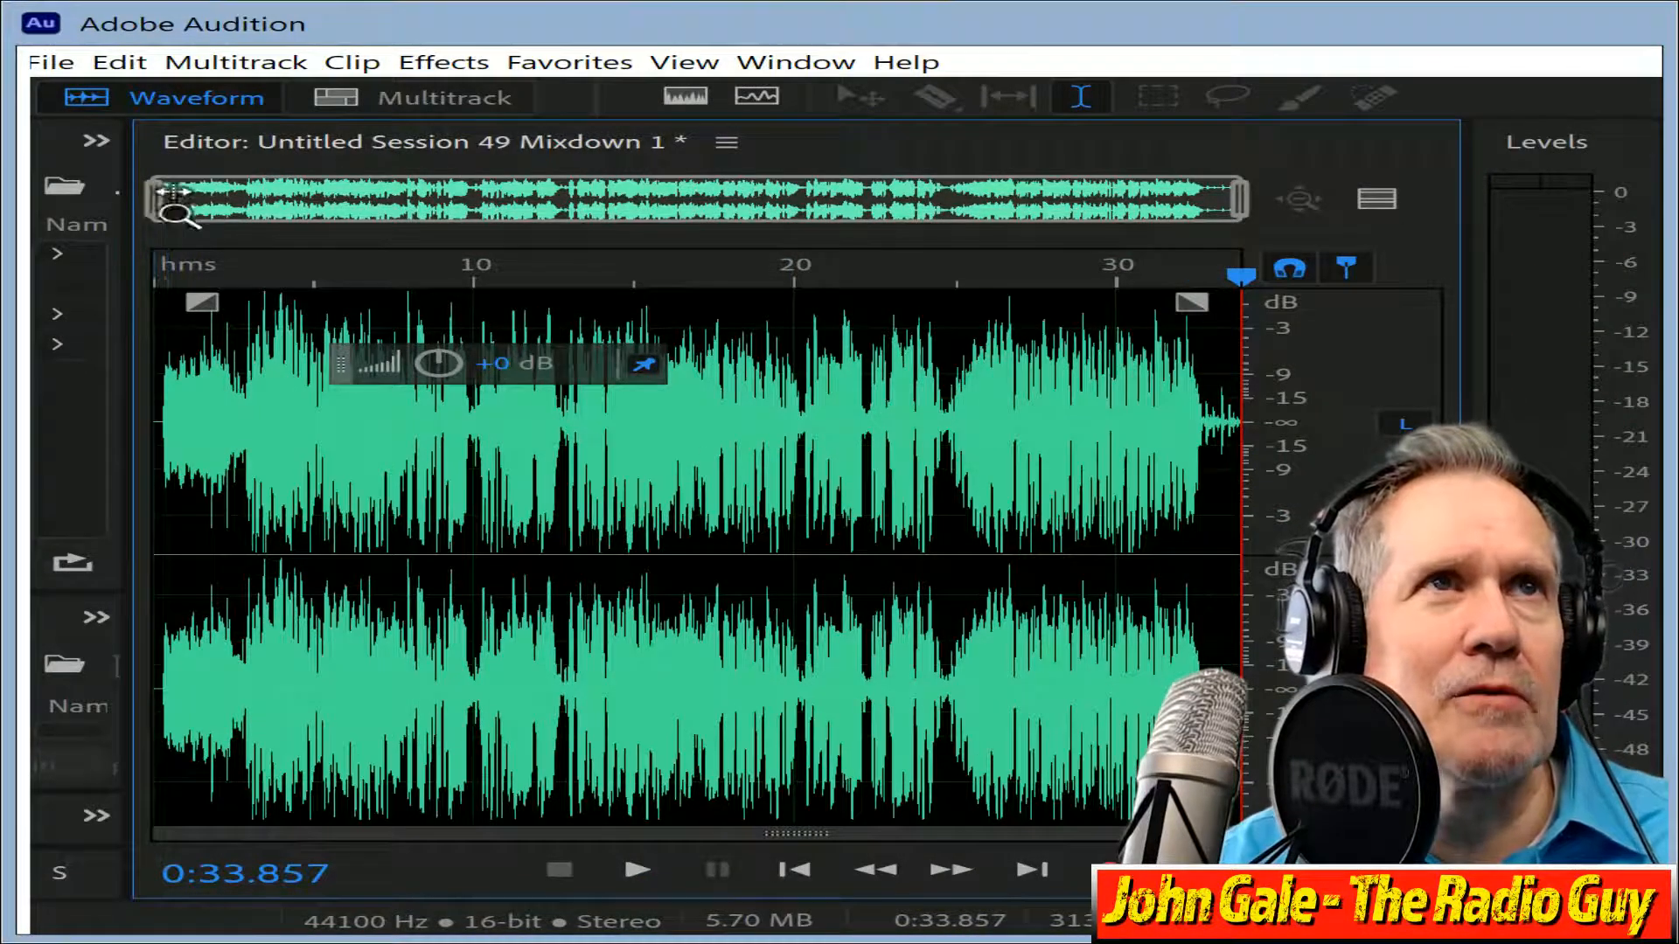
Apply a Fade Out to the music tail from about 0:32.66 to the end of the mixdown.
scroll(899, 288, "up", 5)
left_click_drag(1044, 426, 1240, 426)
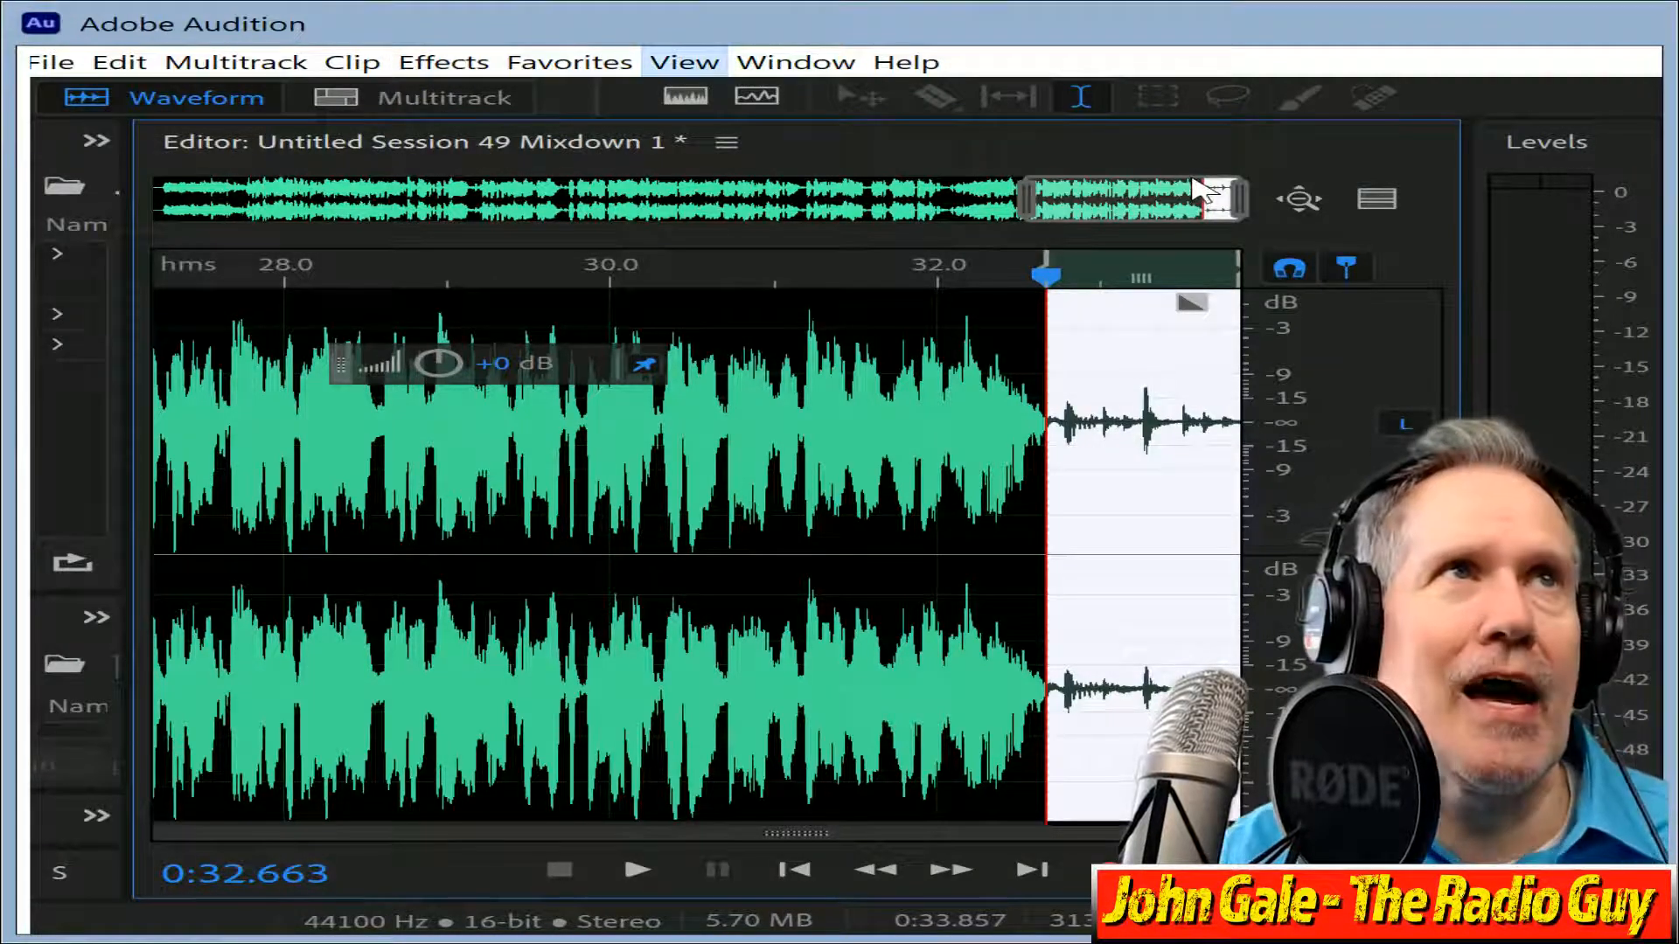
key("Down")
left_click(569, 61)
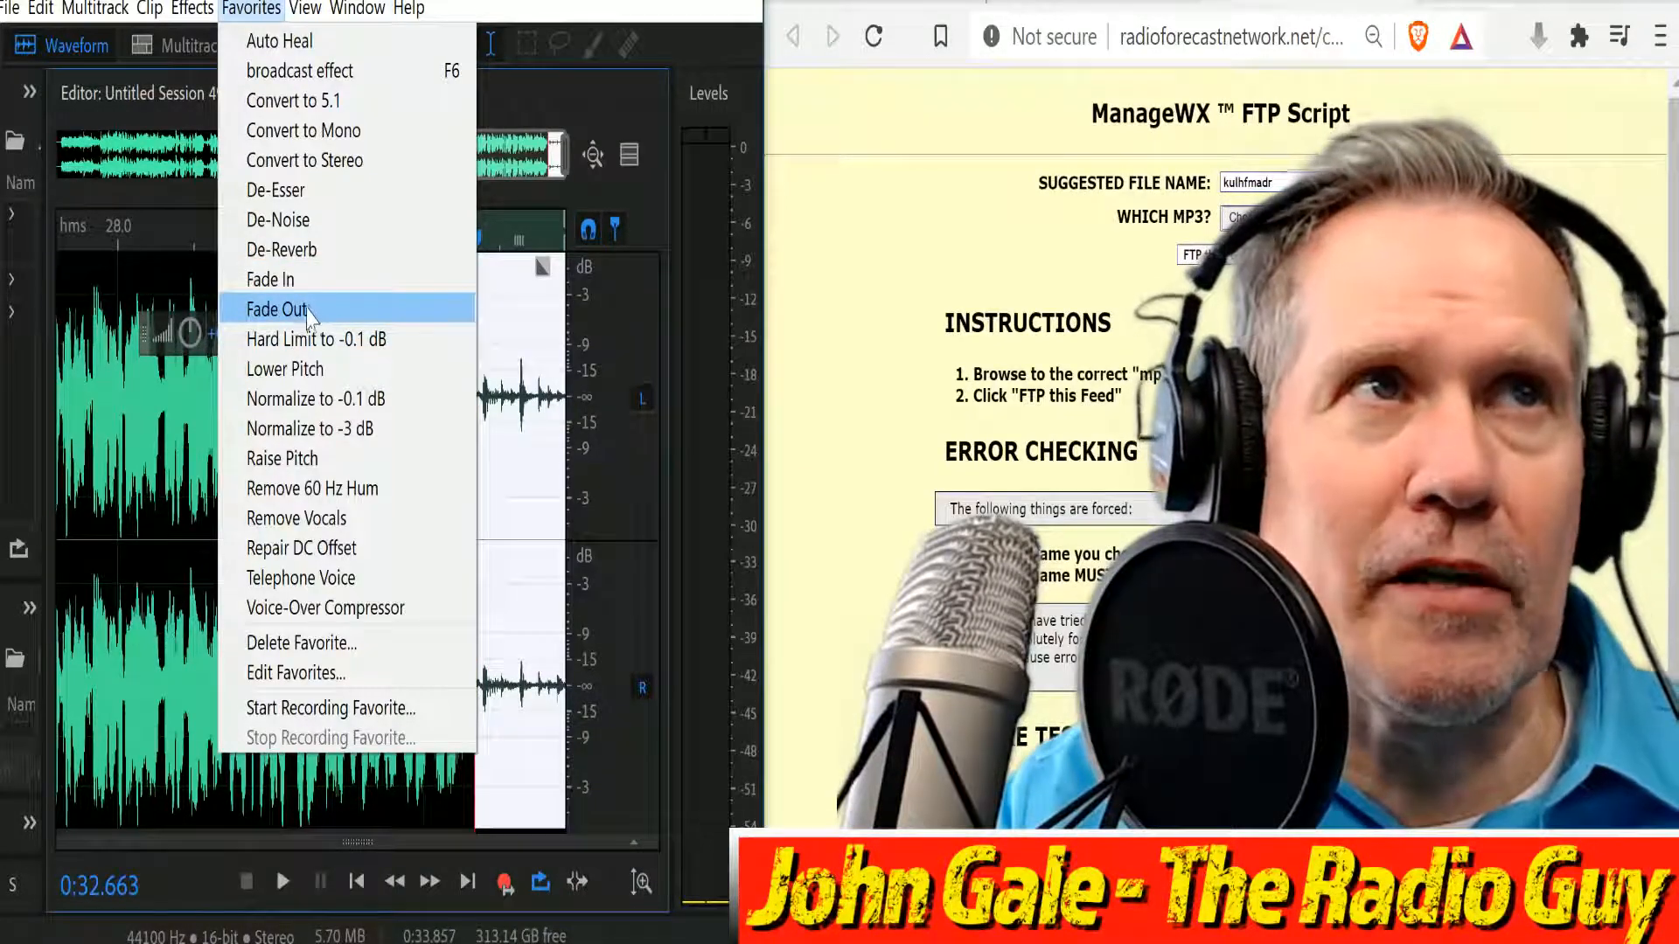
left_click(301, 313)
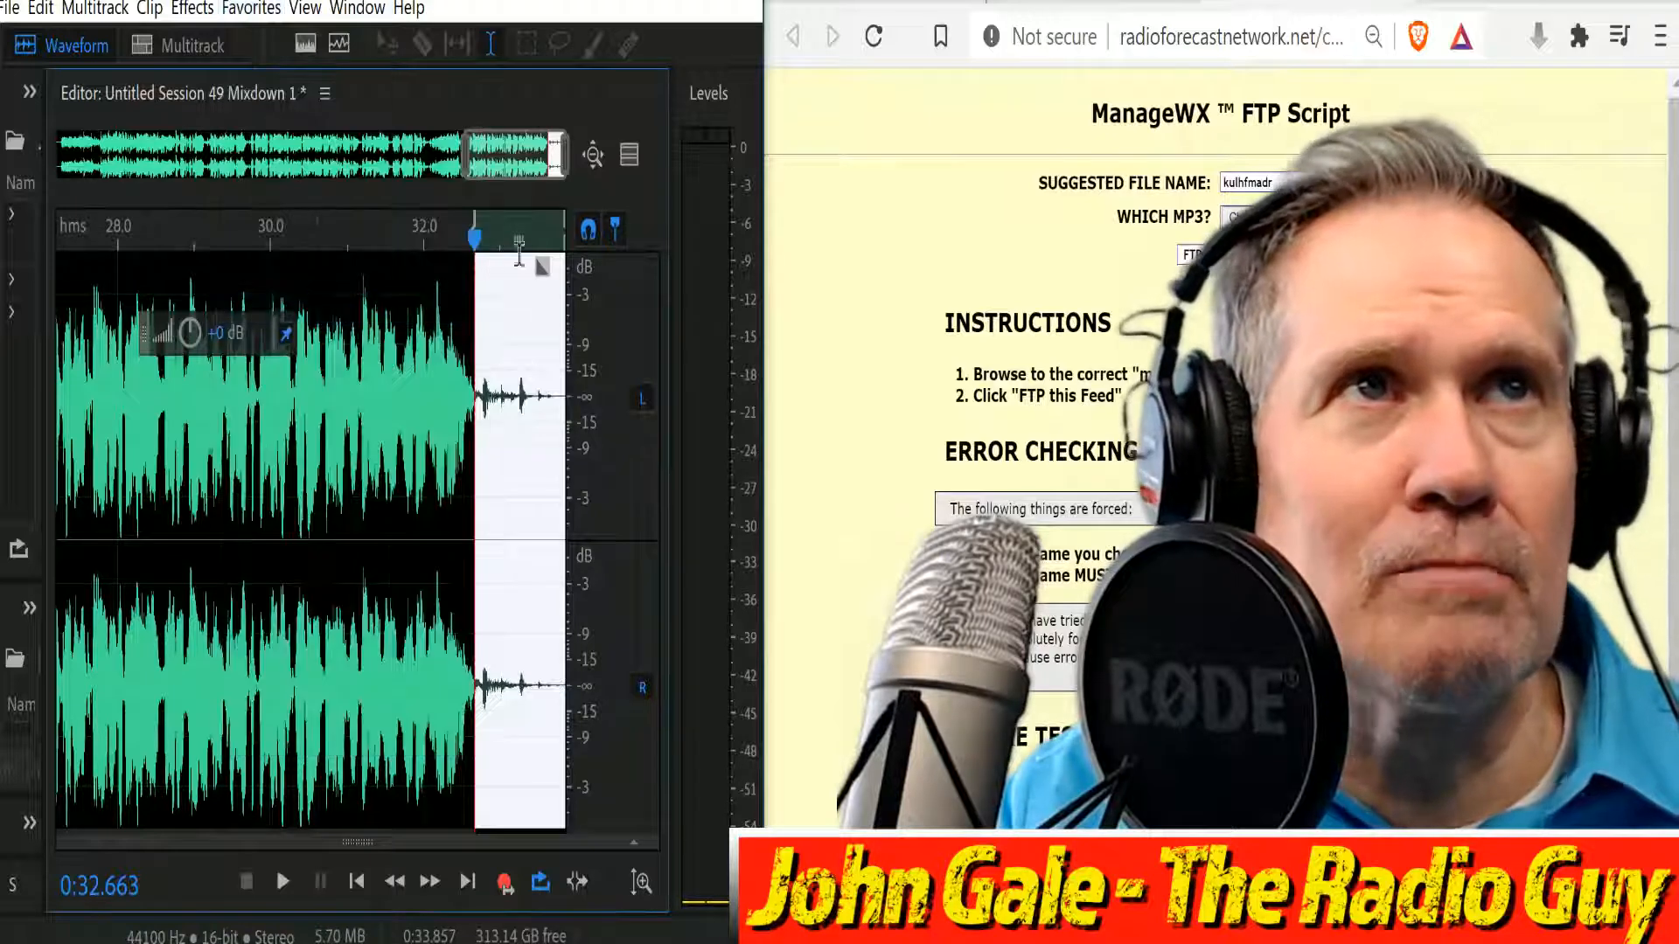
Clear the selection and examine the end of the faded tail closely for leftover silence.
scroll(518, 222, "up", 10)
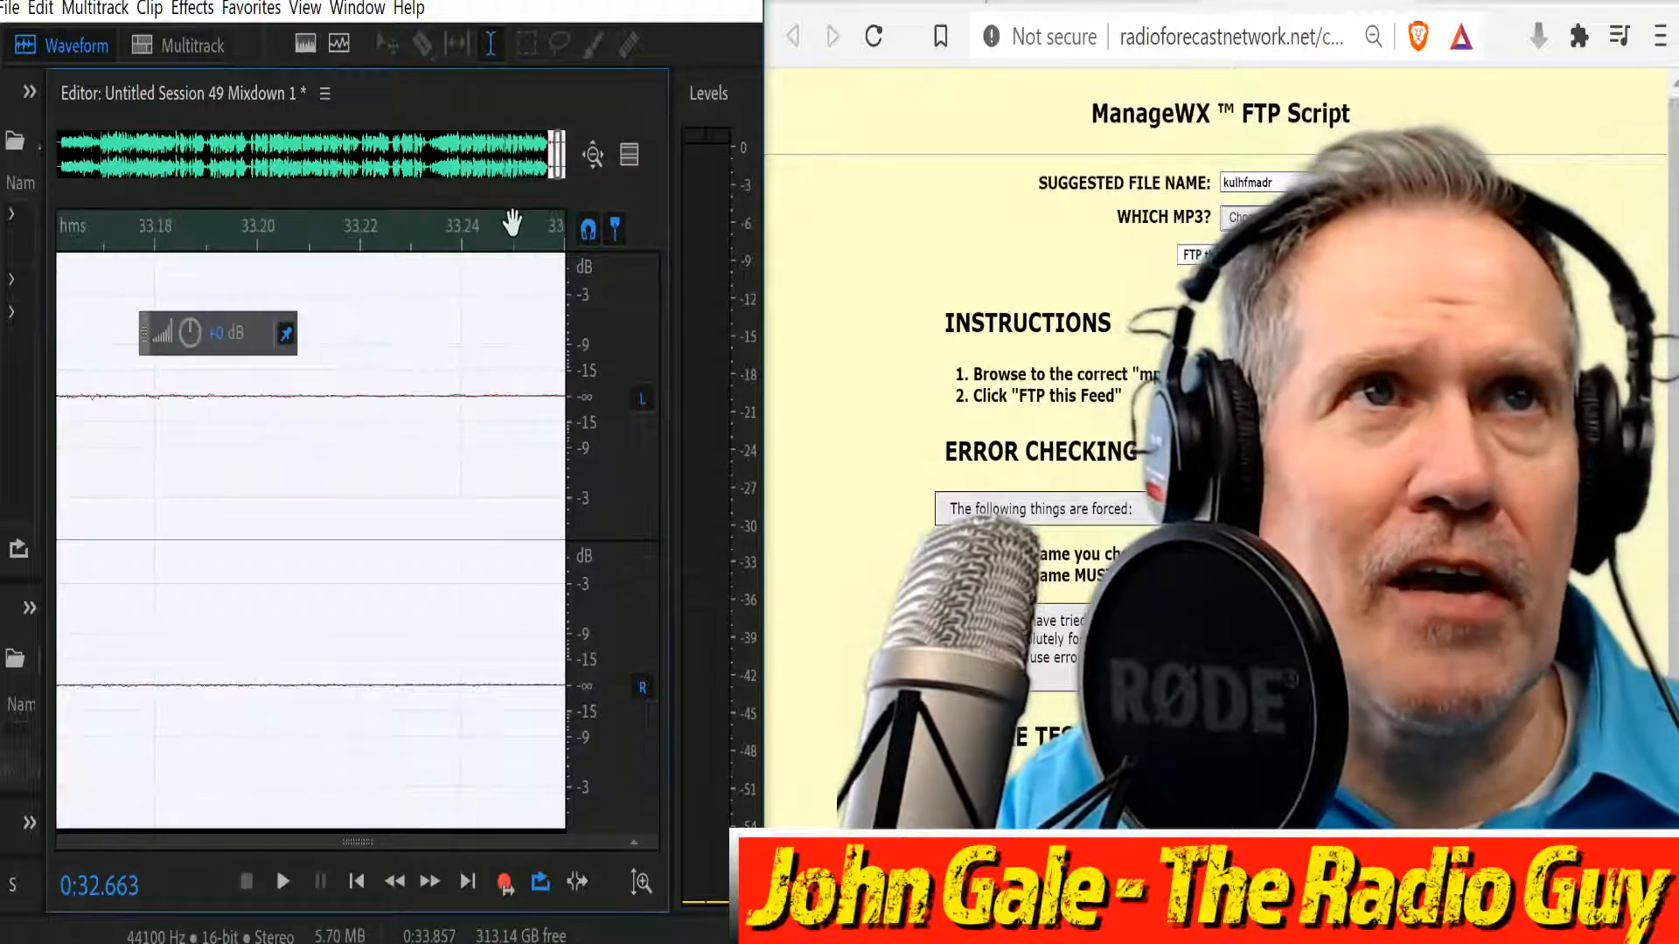
right_click(472, 258)
left_click(542, 361)
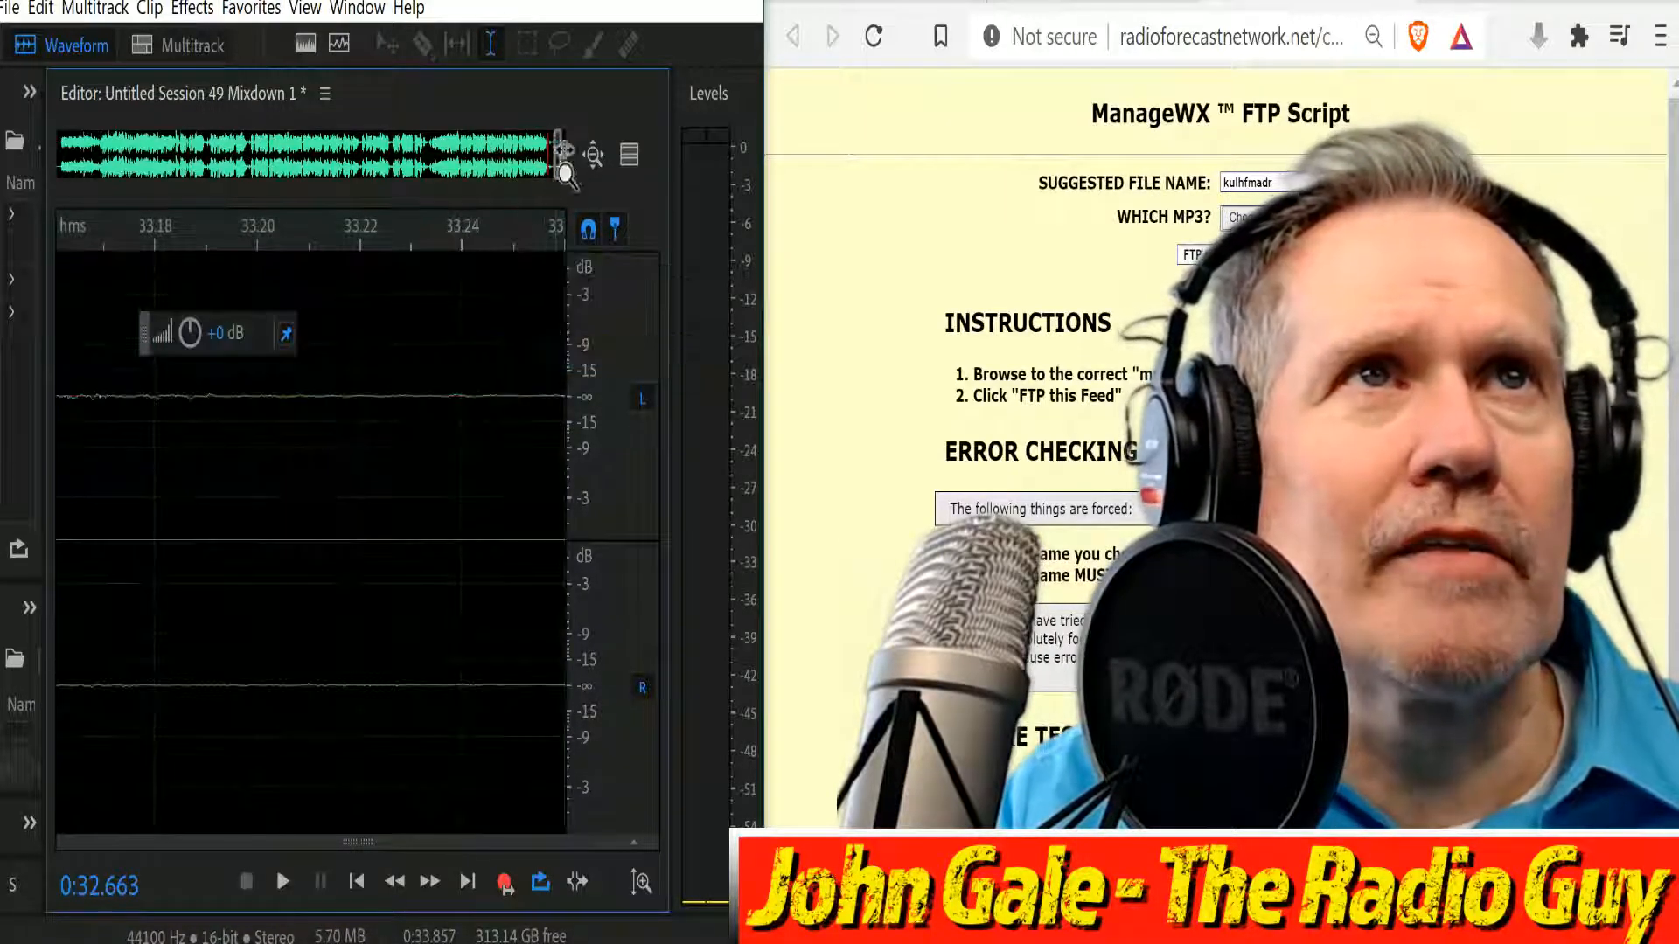
scroll(554, 153, "up", 1)
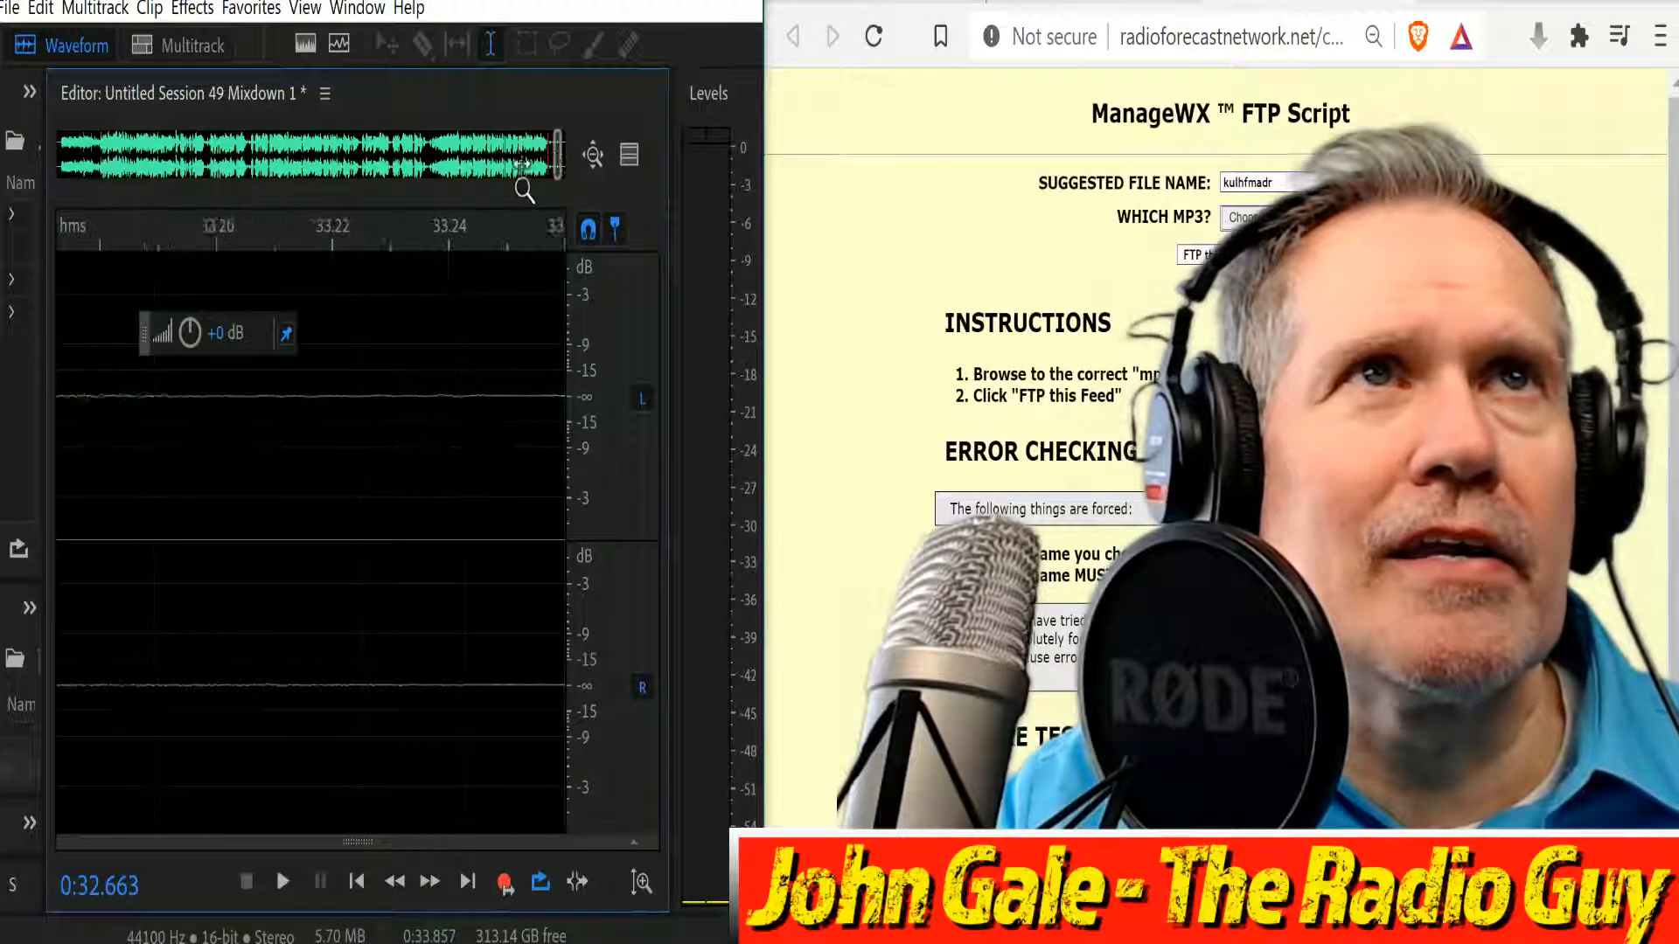
scroll(525, 189, "down", 10)
key("End")
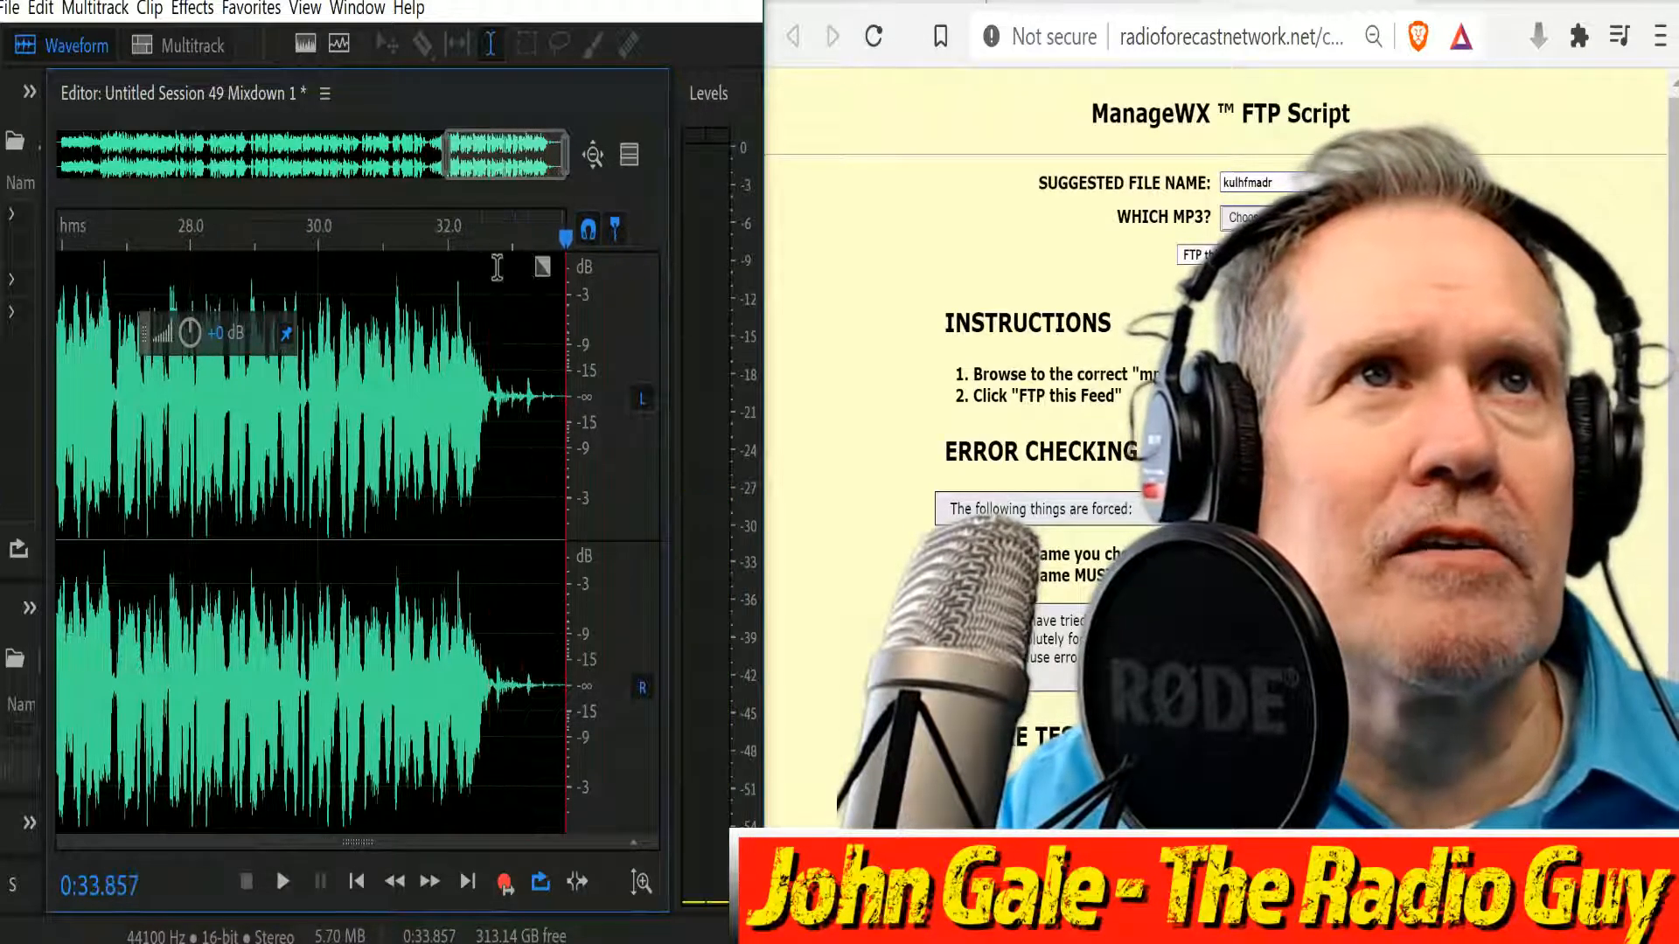
left_click_drag(542, 271, 648, 419)
Delete about 0.3 seconds of silence at the very start of the mixdown.
left_click_drag(477, 154, 96, 156)
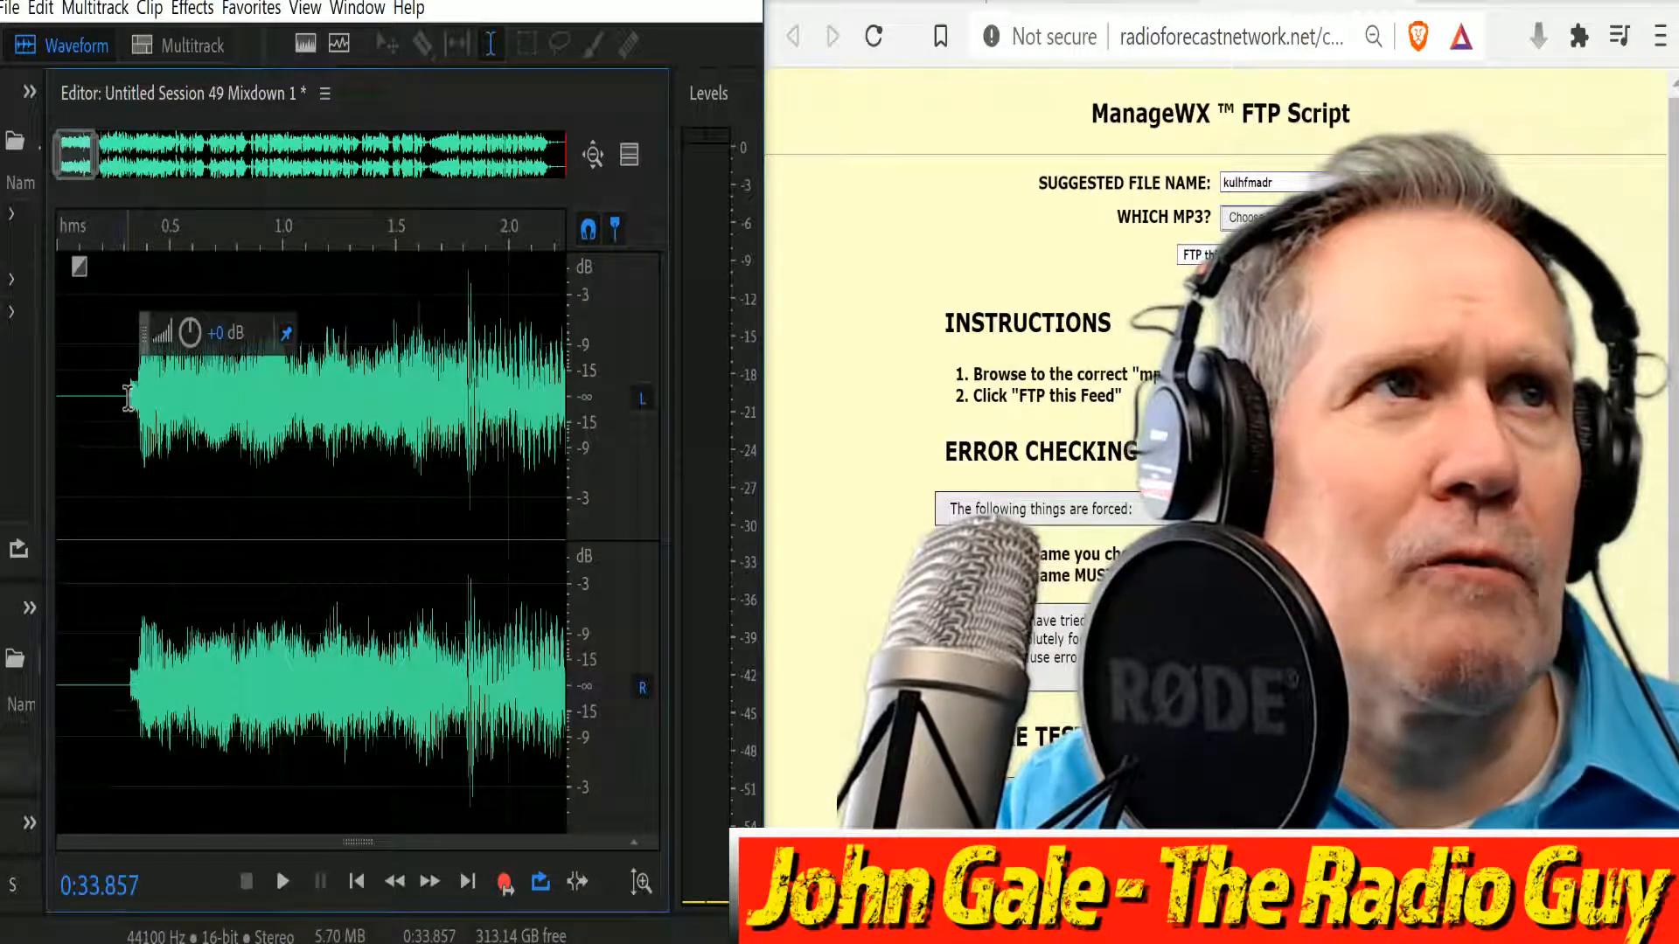
left_click_drag(127, 385, 56, 385)
key("Delete")
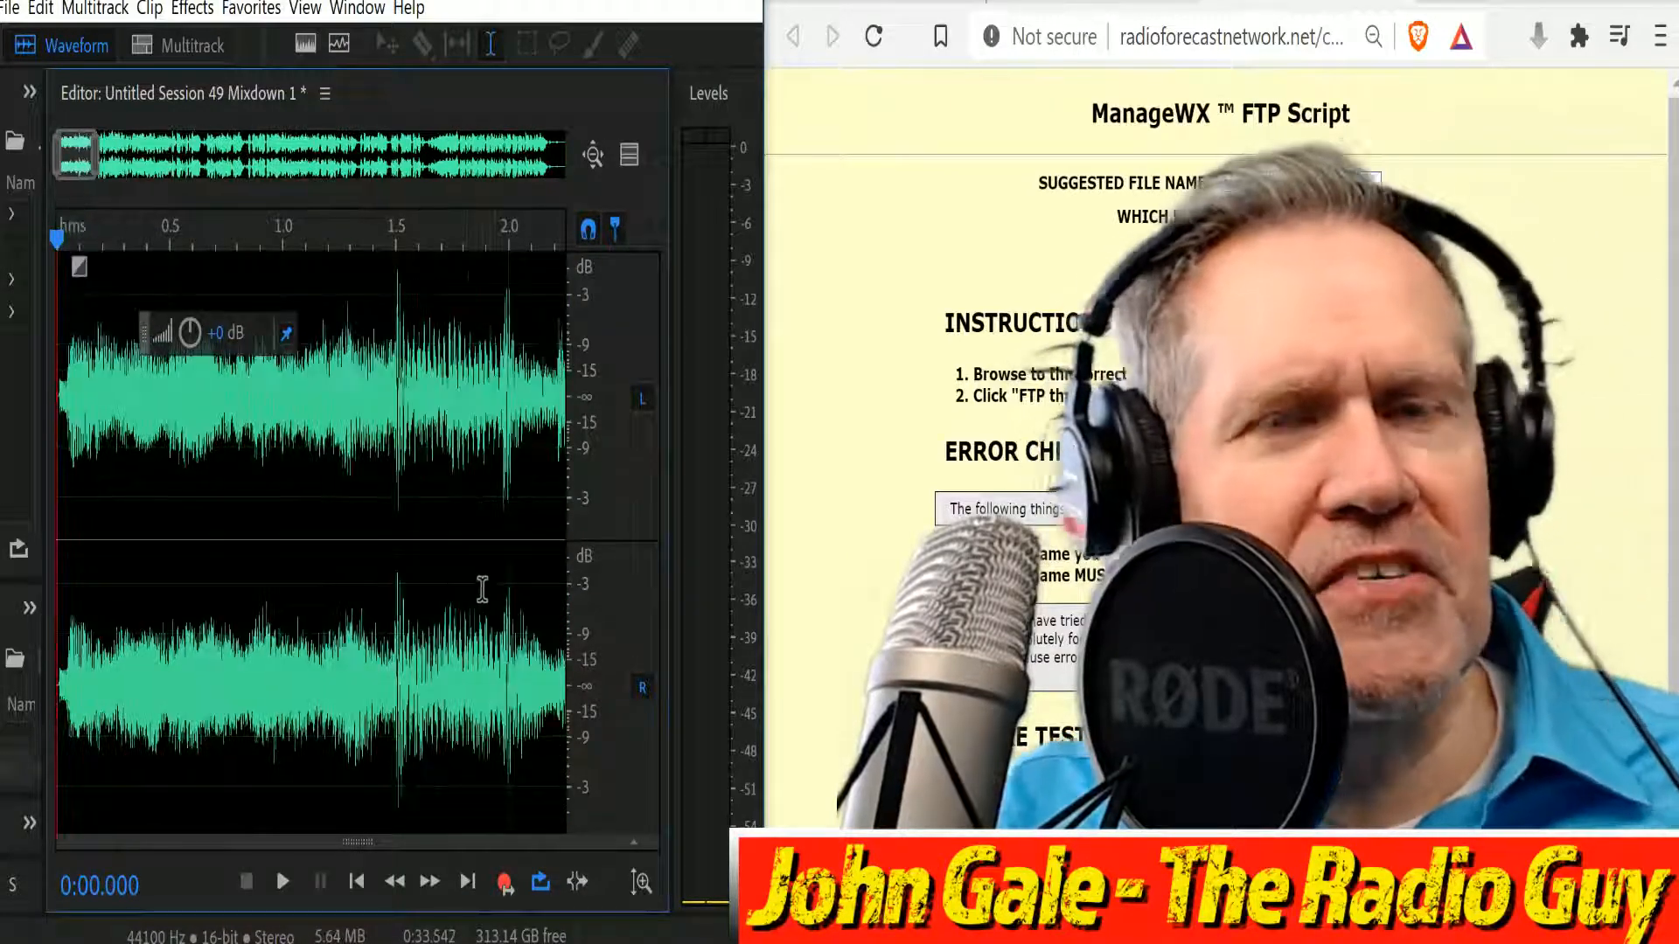
Export the mixdown to drive E: as kulhfmadr.mp3 in MP3 Audio format at 128 Kbps CBR.
key("ctrl+shift+e")
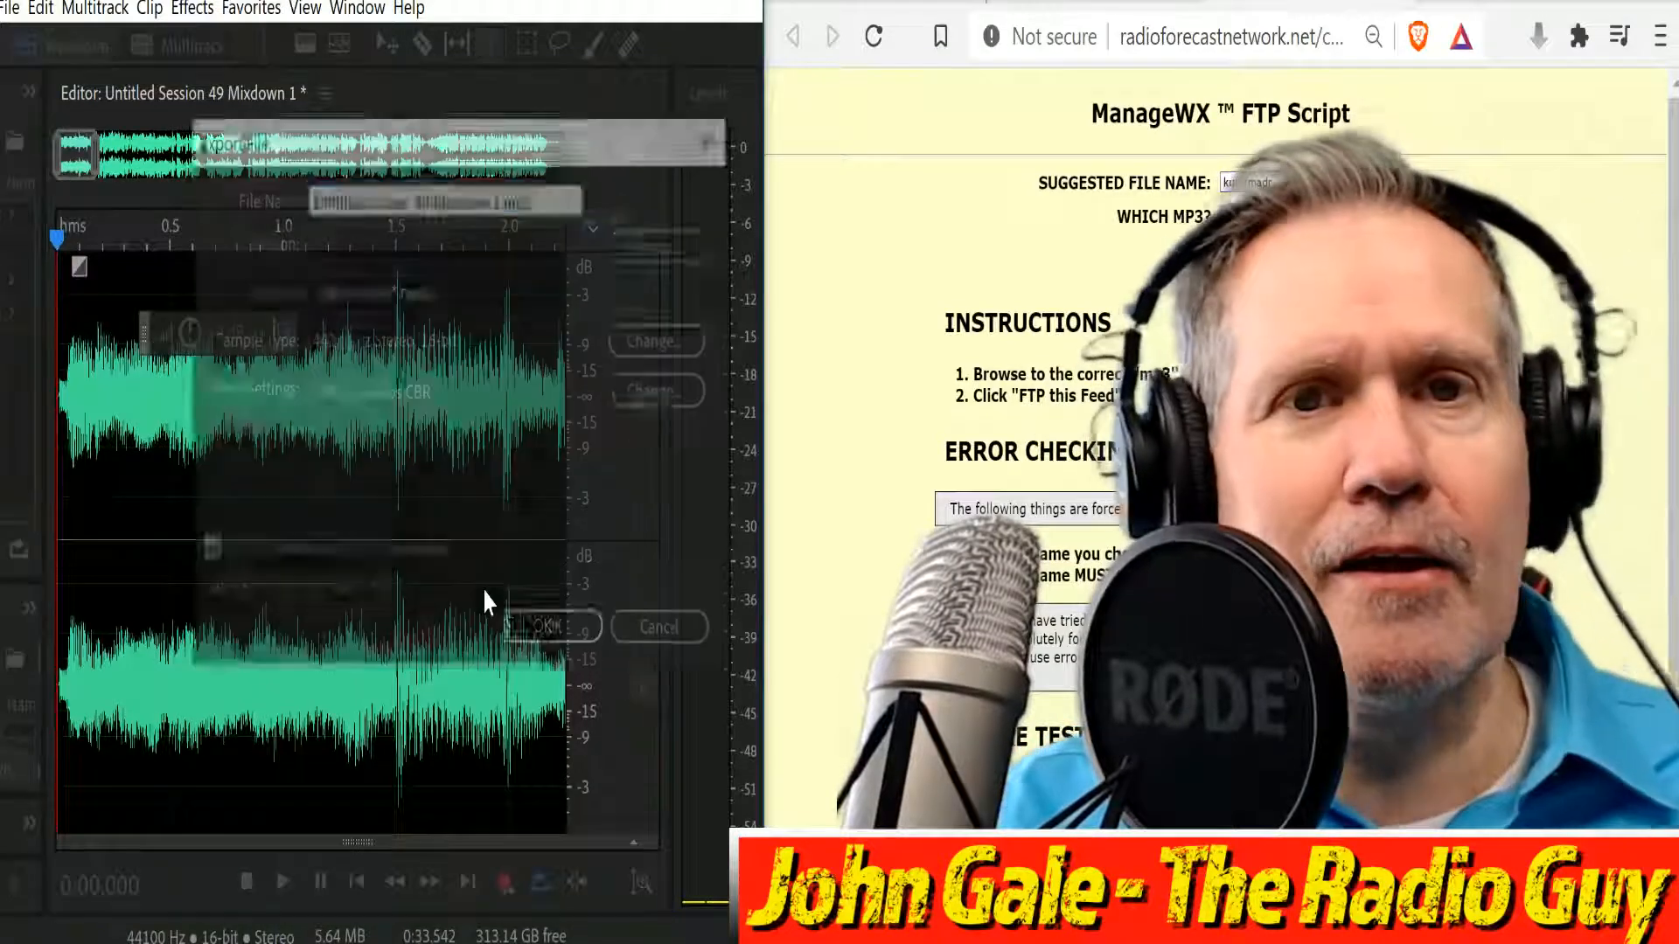
left_click_drag(503, 198, 311, 198)
type("kulhfmadr")
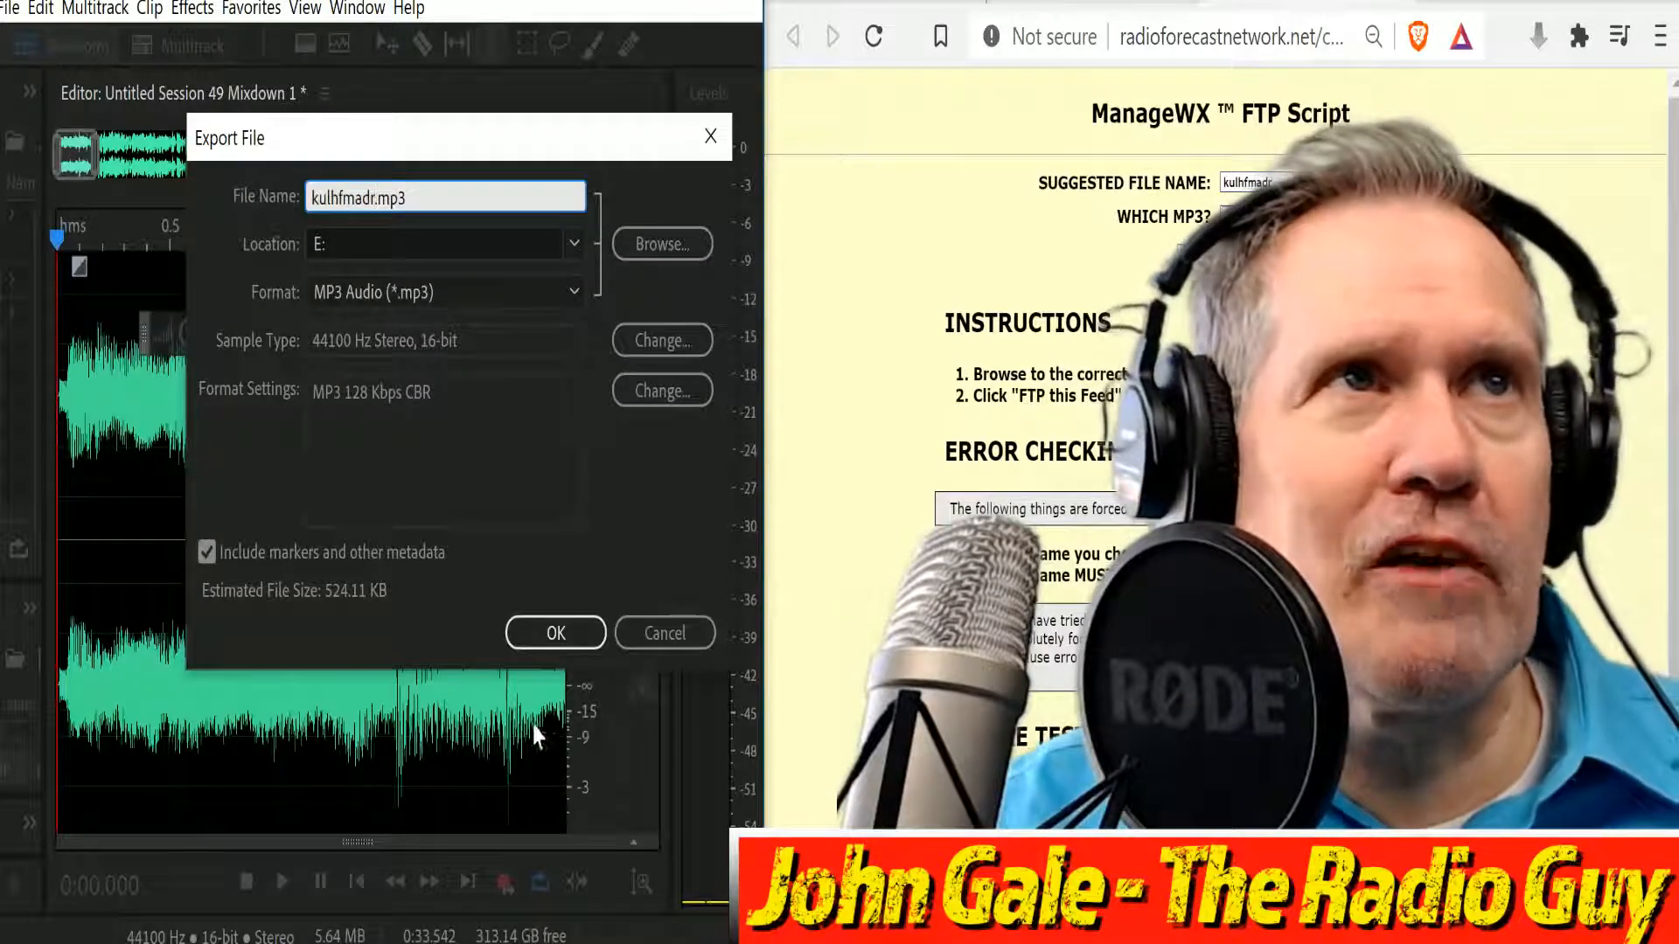
left_click(554, 631)
left_click(556, 454)
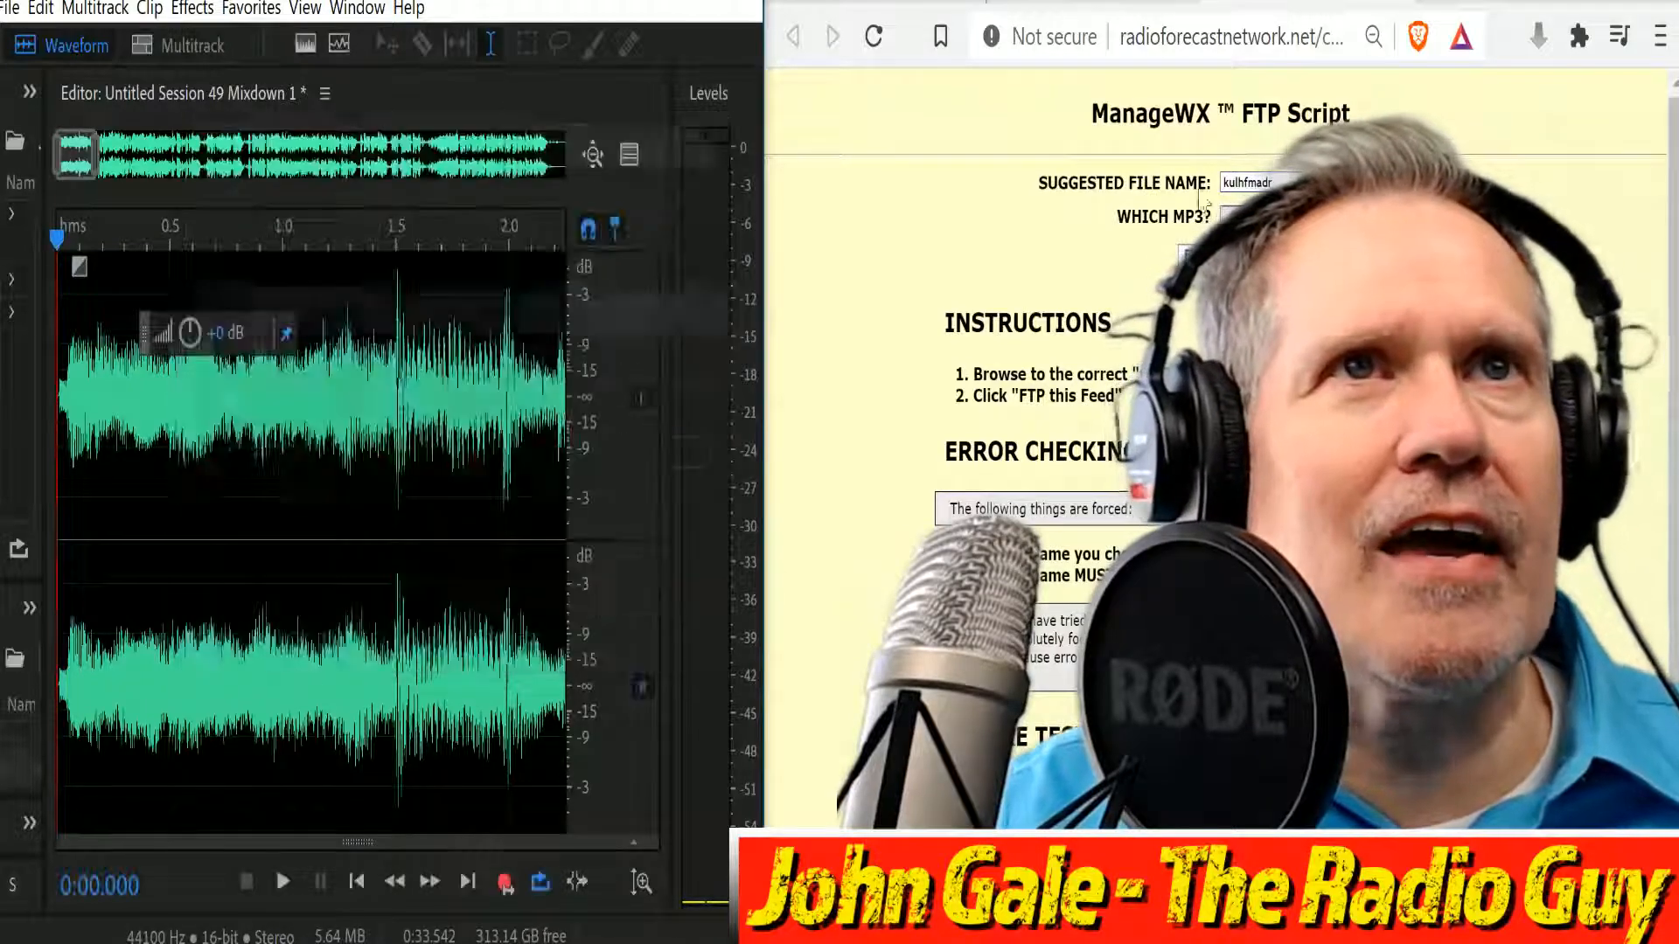
Upload kulhfmadr.mp3 from drive E: with the ManageWX FTP script in the browser and close the results window.
left_click(1245, 217)
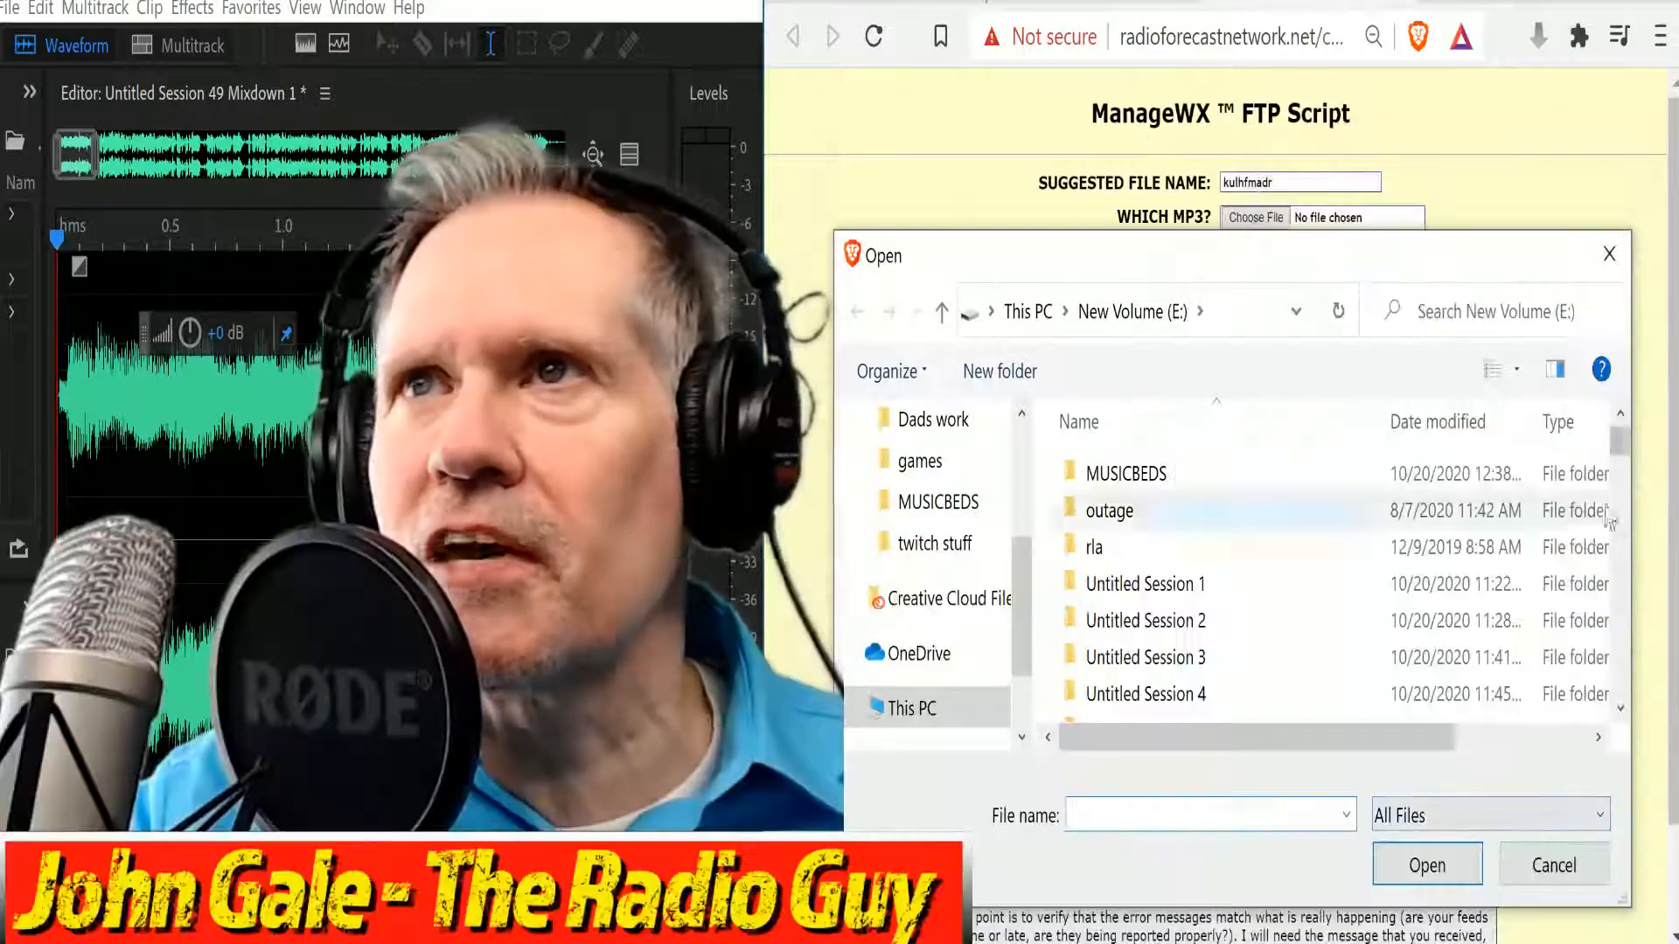
scroll(1619, 450, "down", 1)
left_click_drag(1625, 454, 1611, 614)
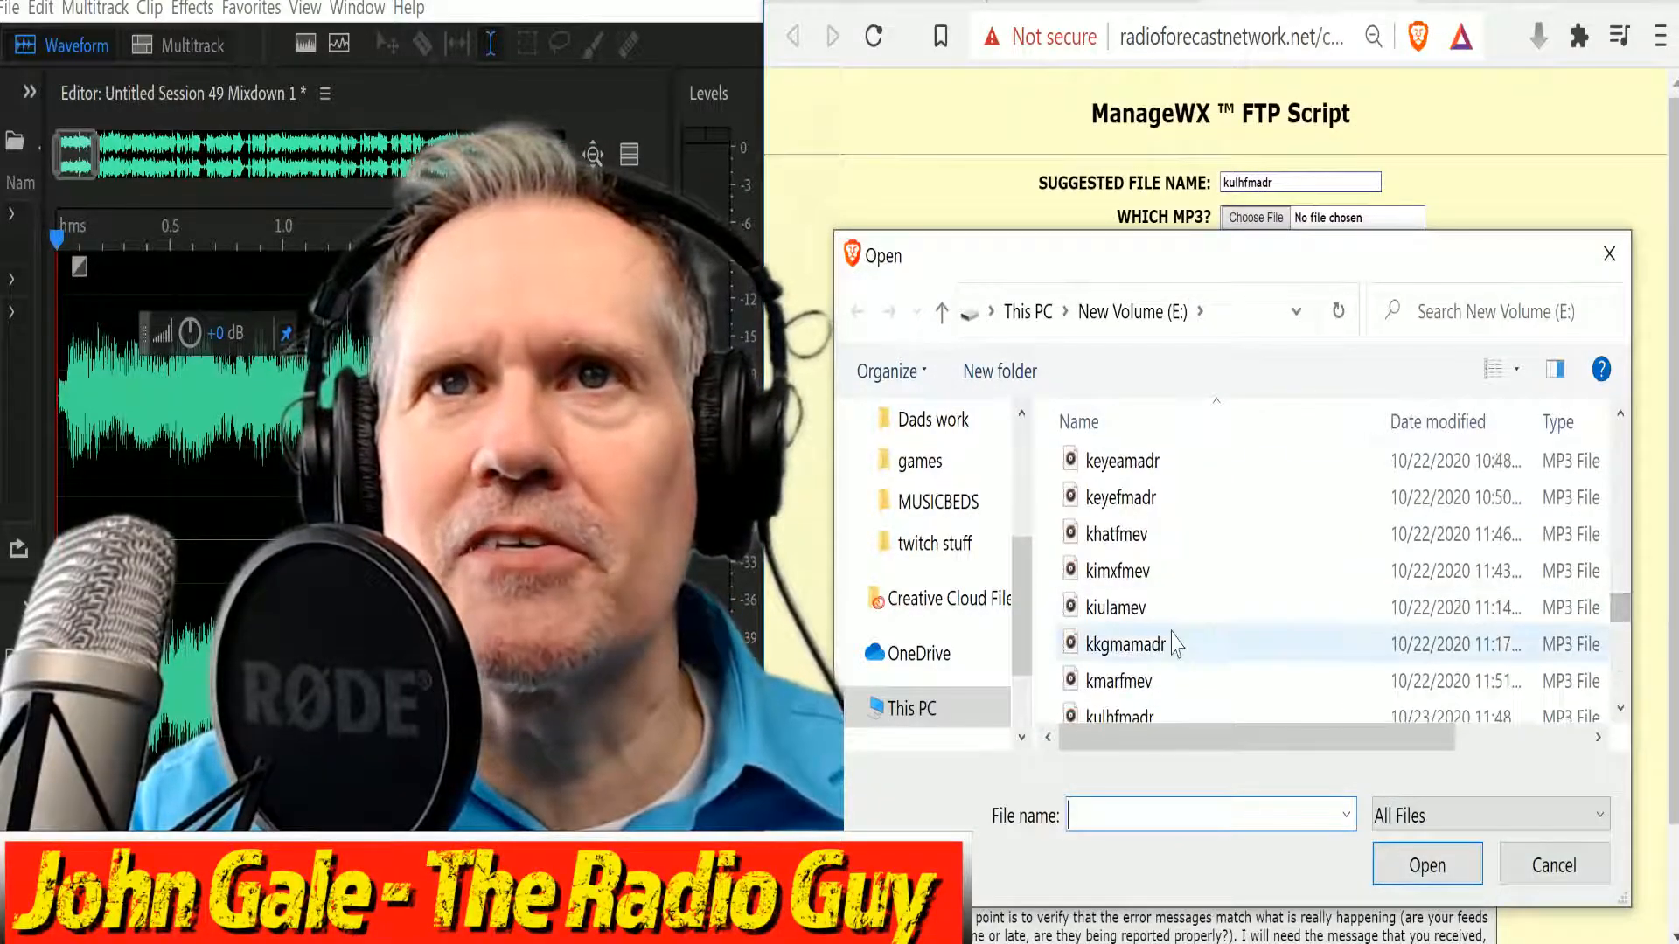
scroll(1139, 635, "down", 1)
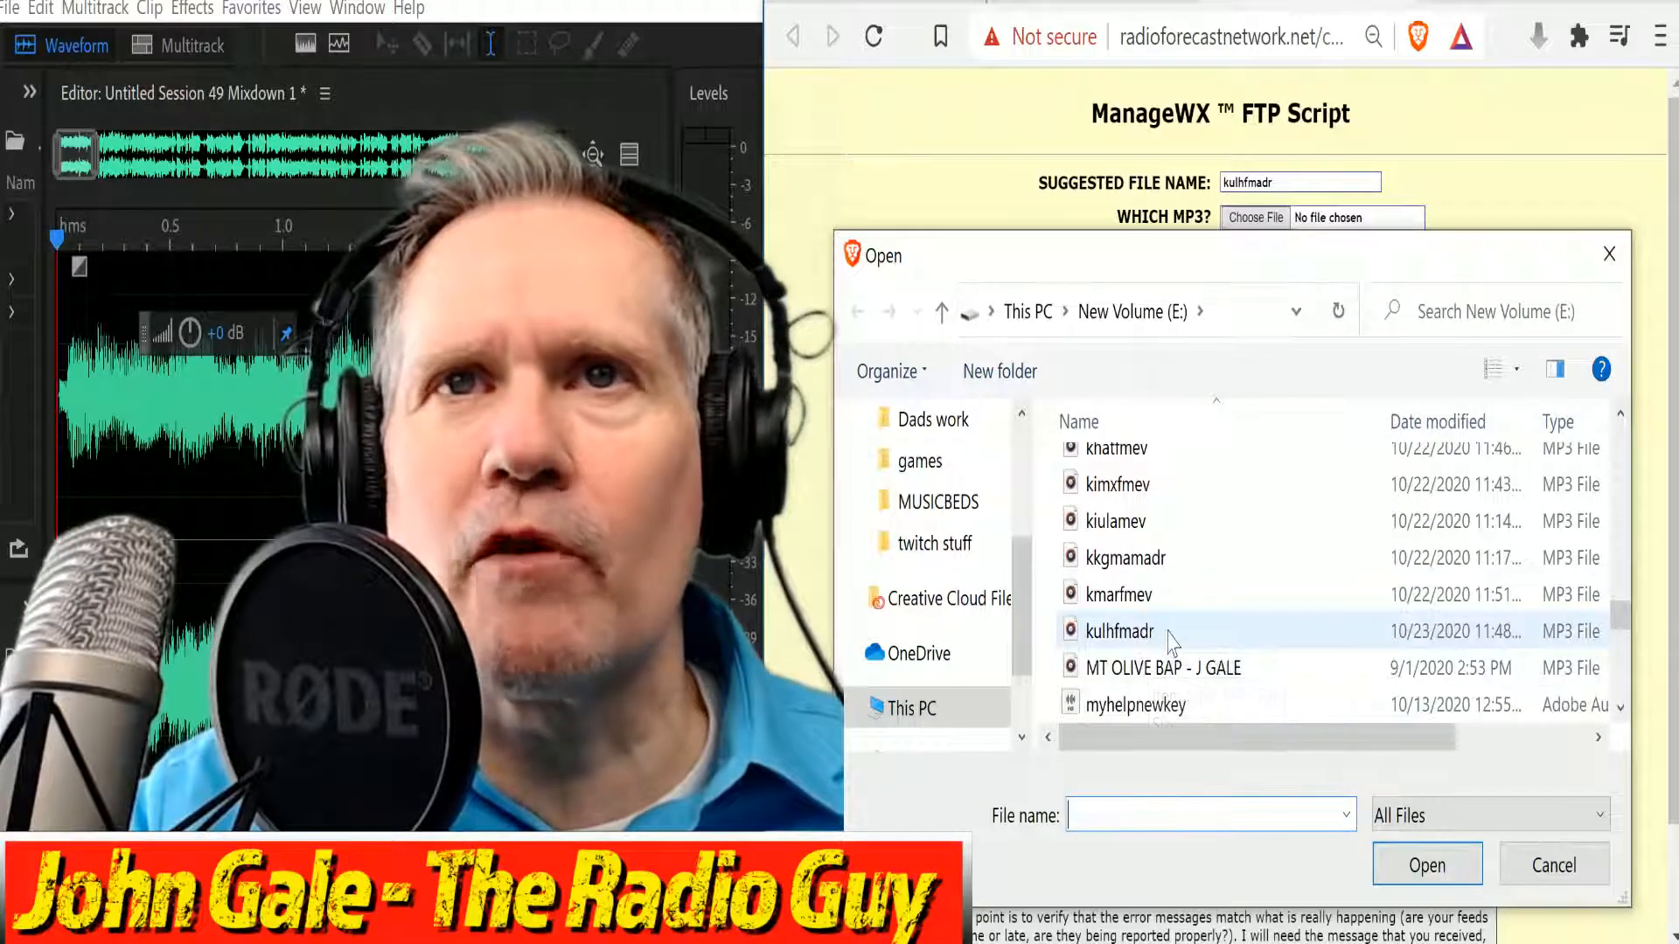
left_click(1128, 631)
left_click(1425, 865)
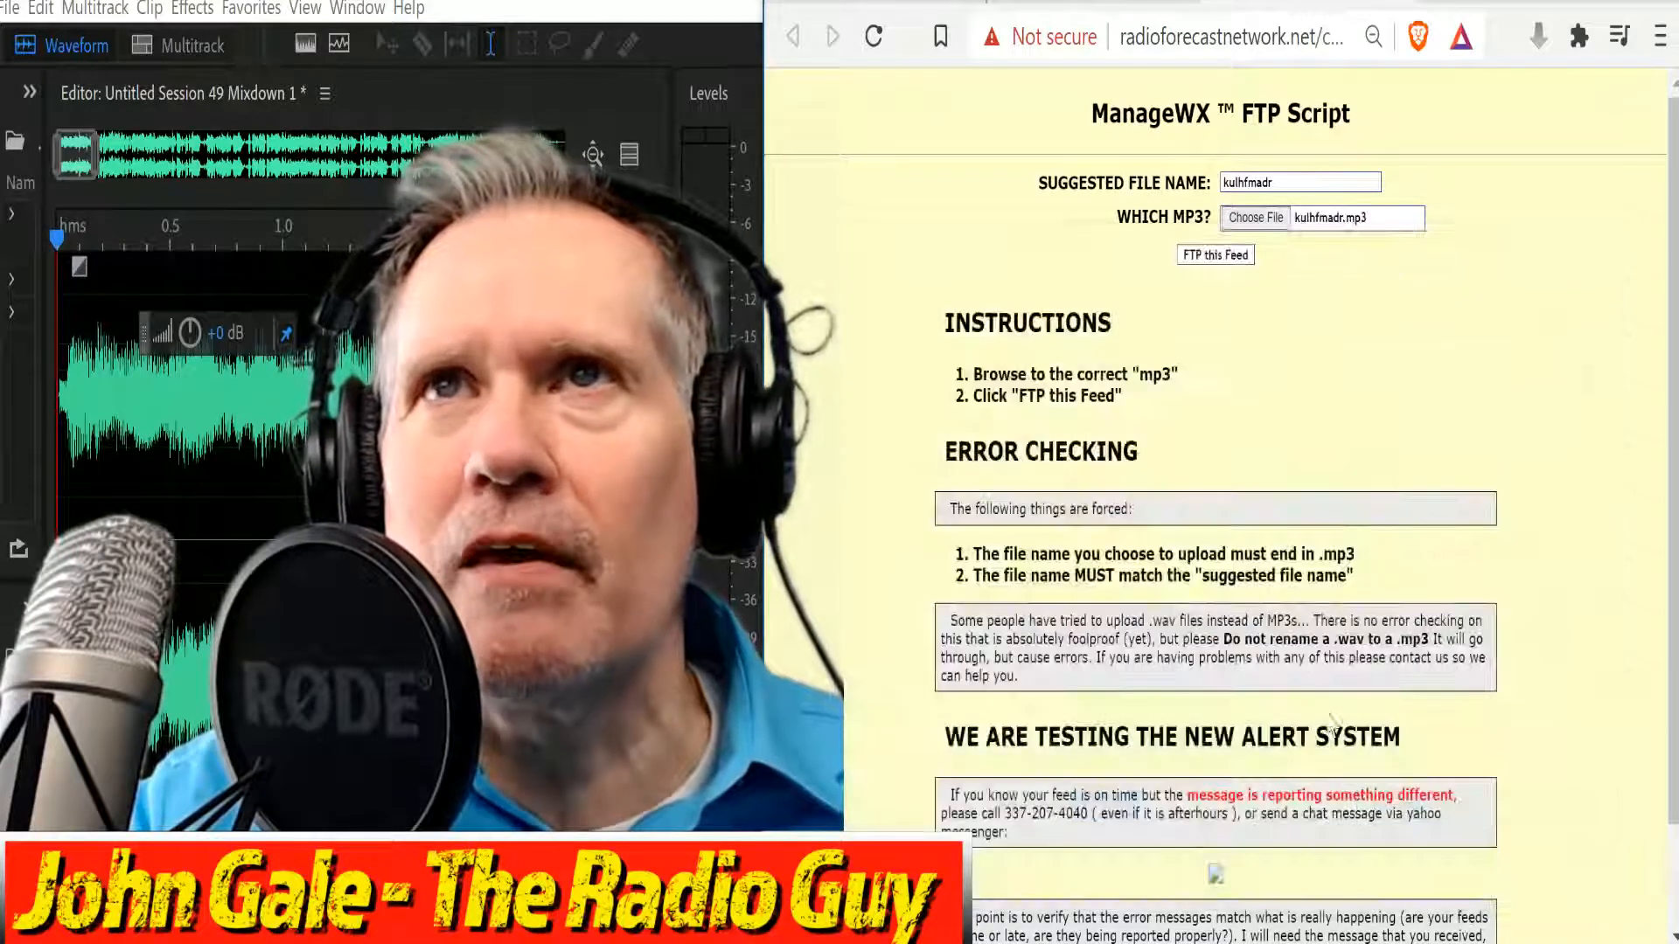
left_click(1215, 257)
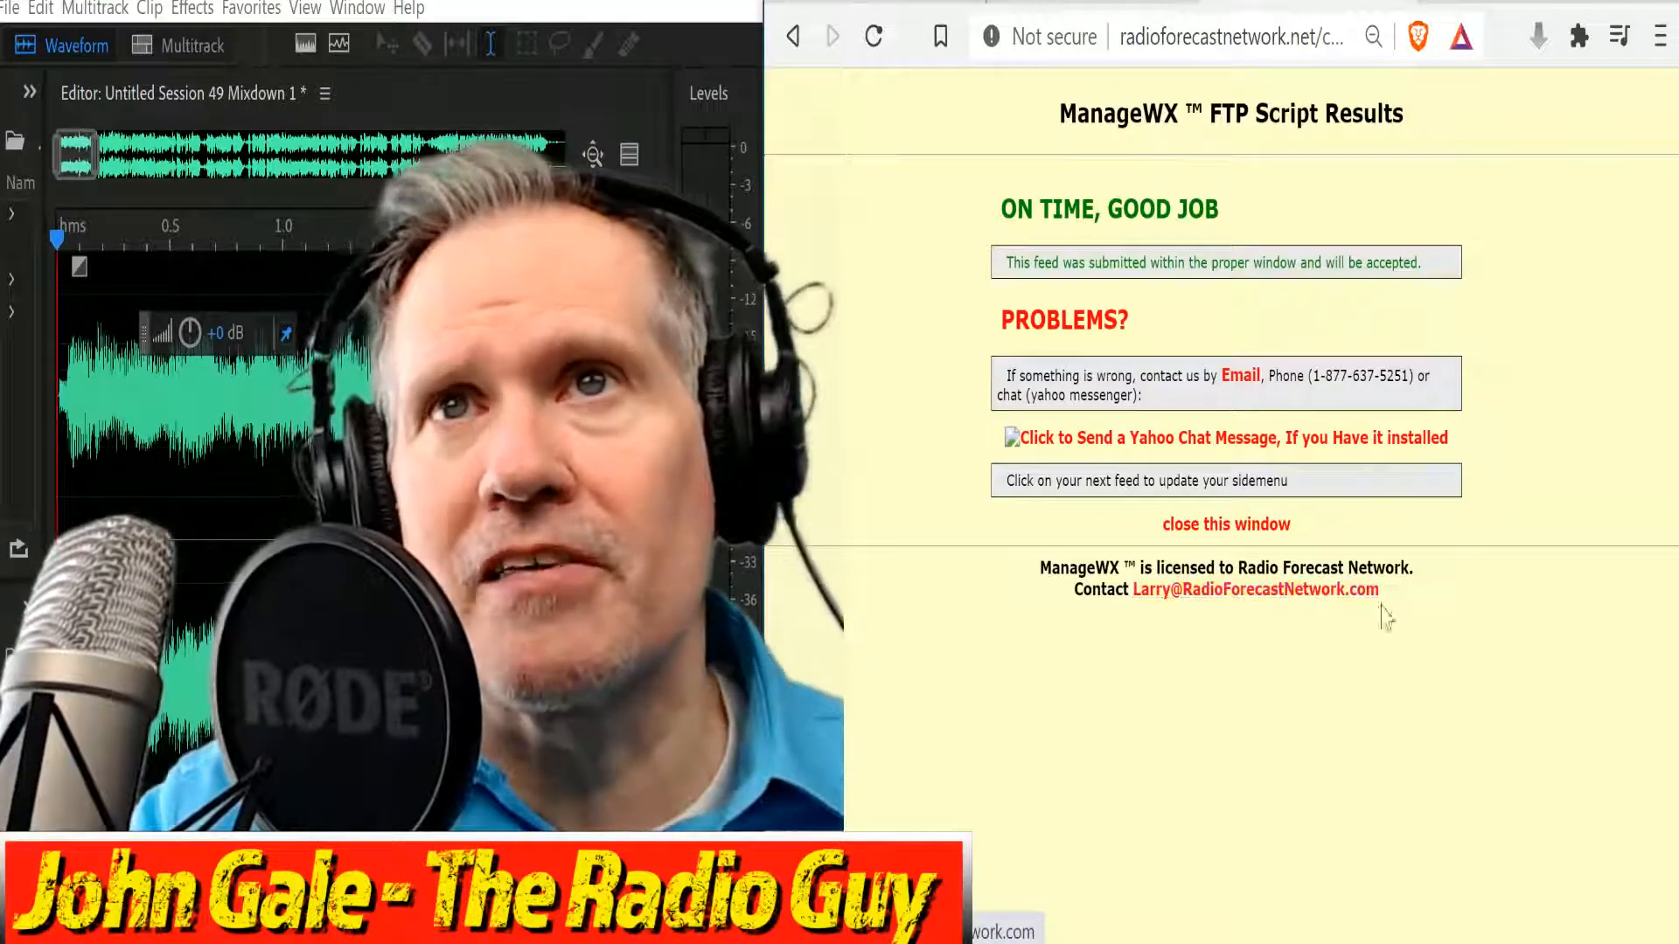
left_click(1266, 528)
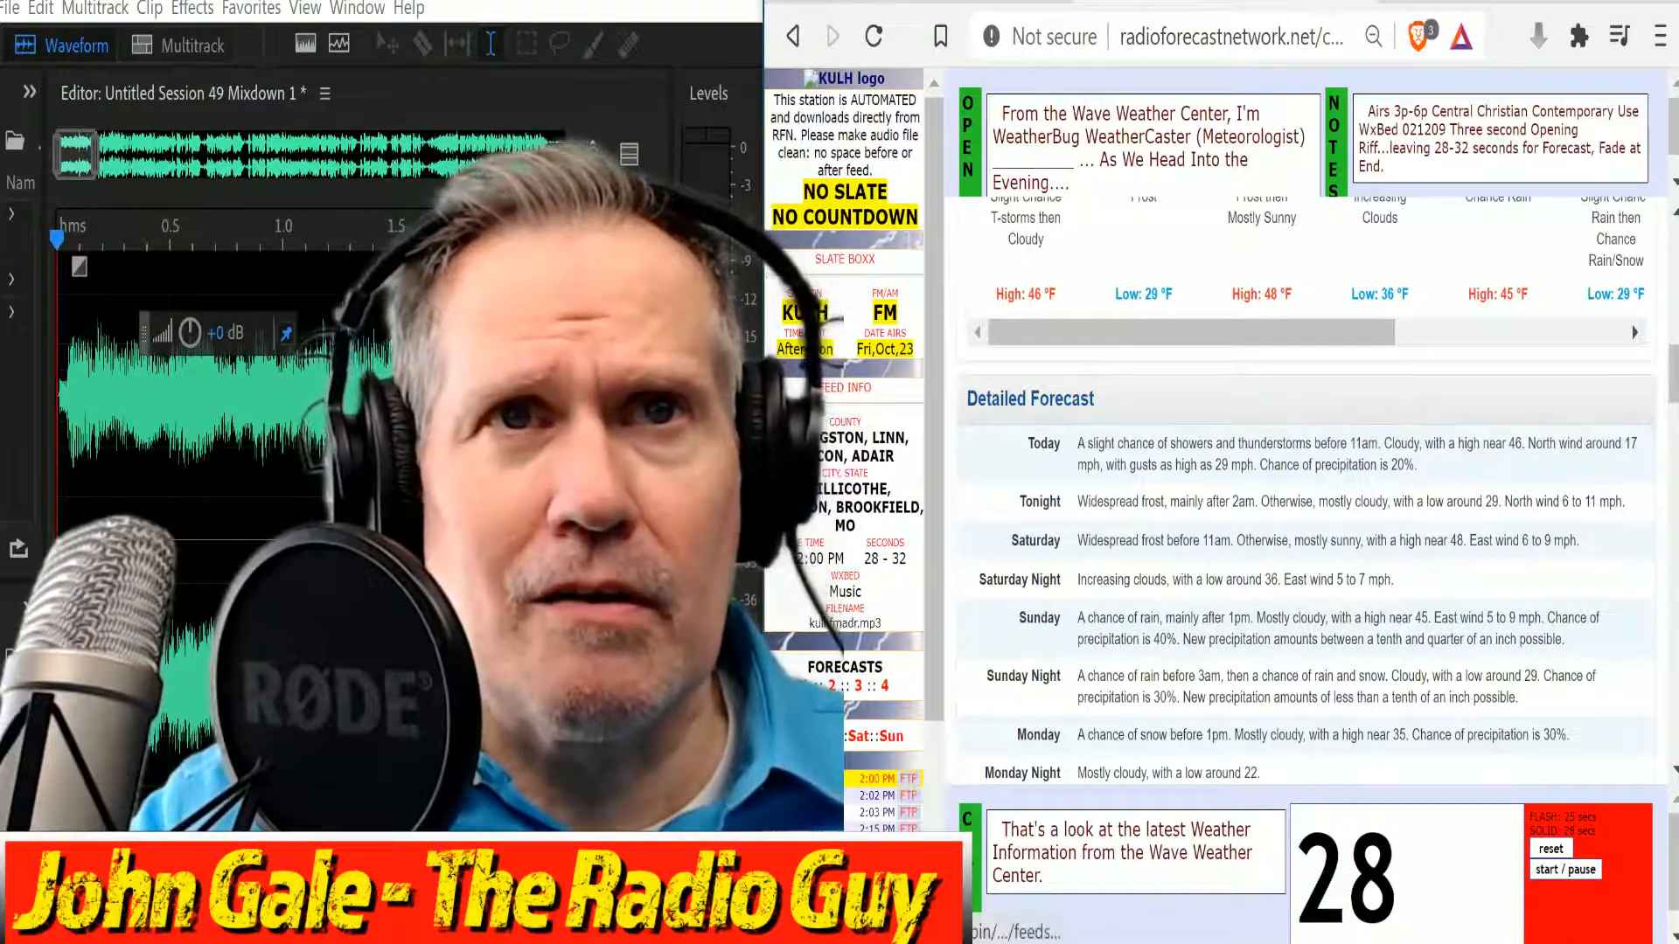
Open the 2:02 PM KEYE feed in the browser, and close all open files in Audition.
left_click(805, 795)
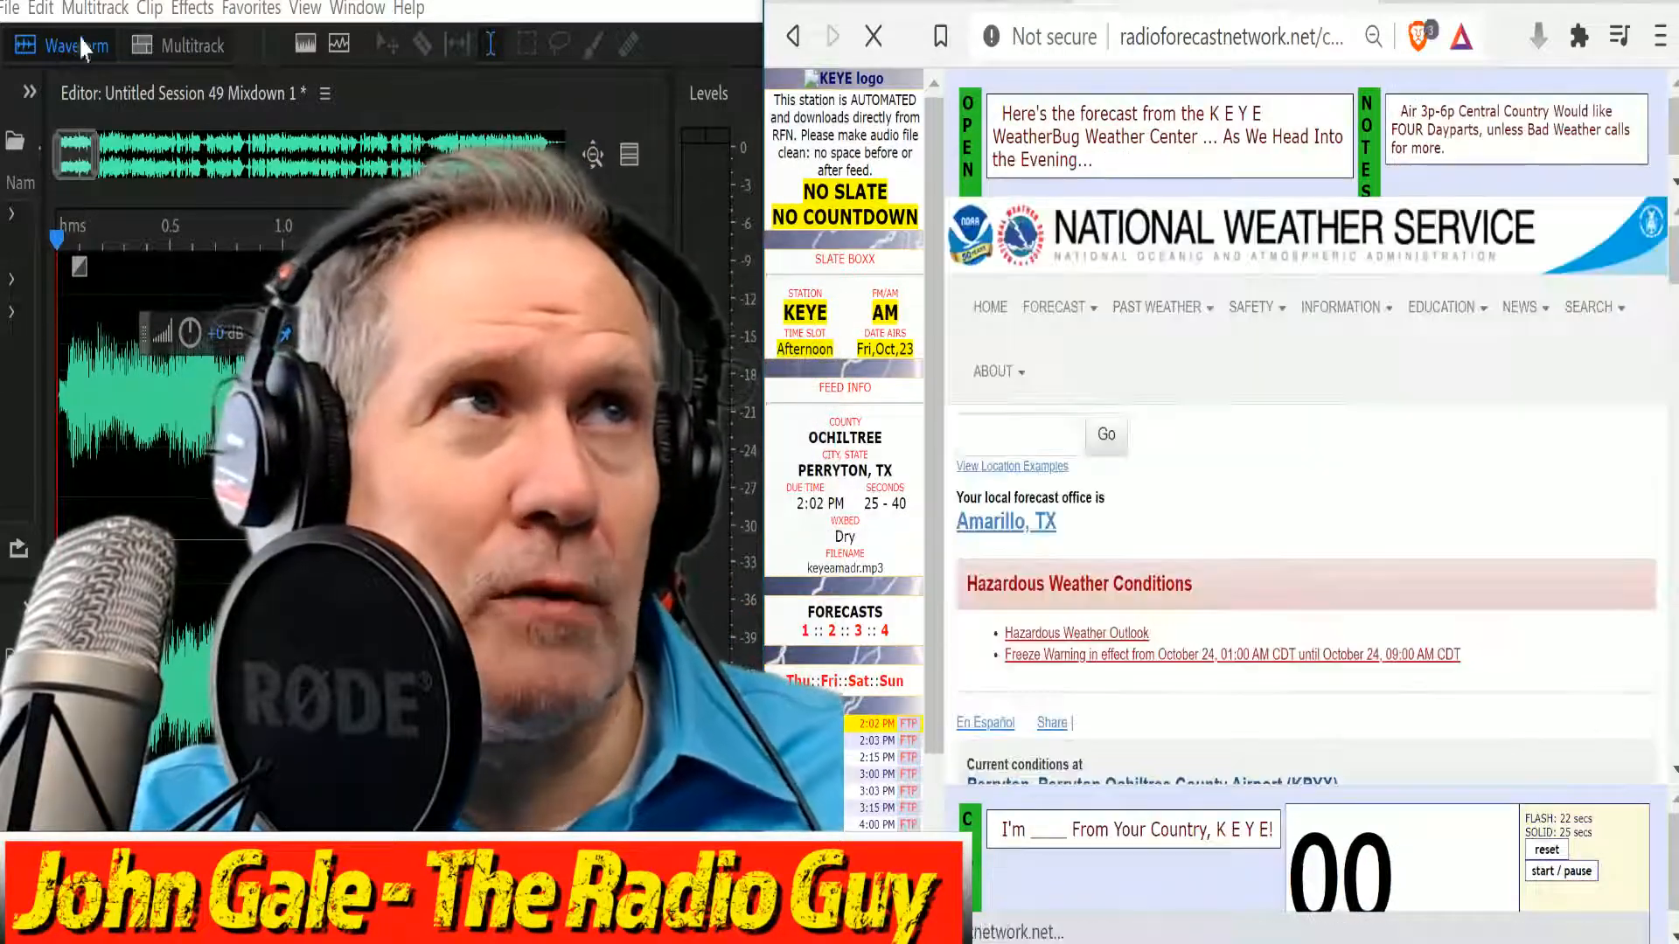
left_click(13, 9)
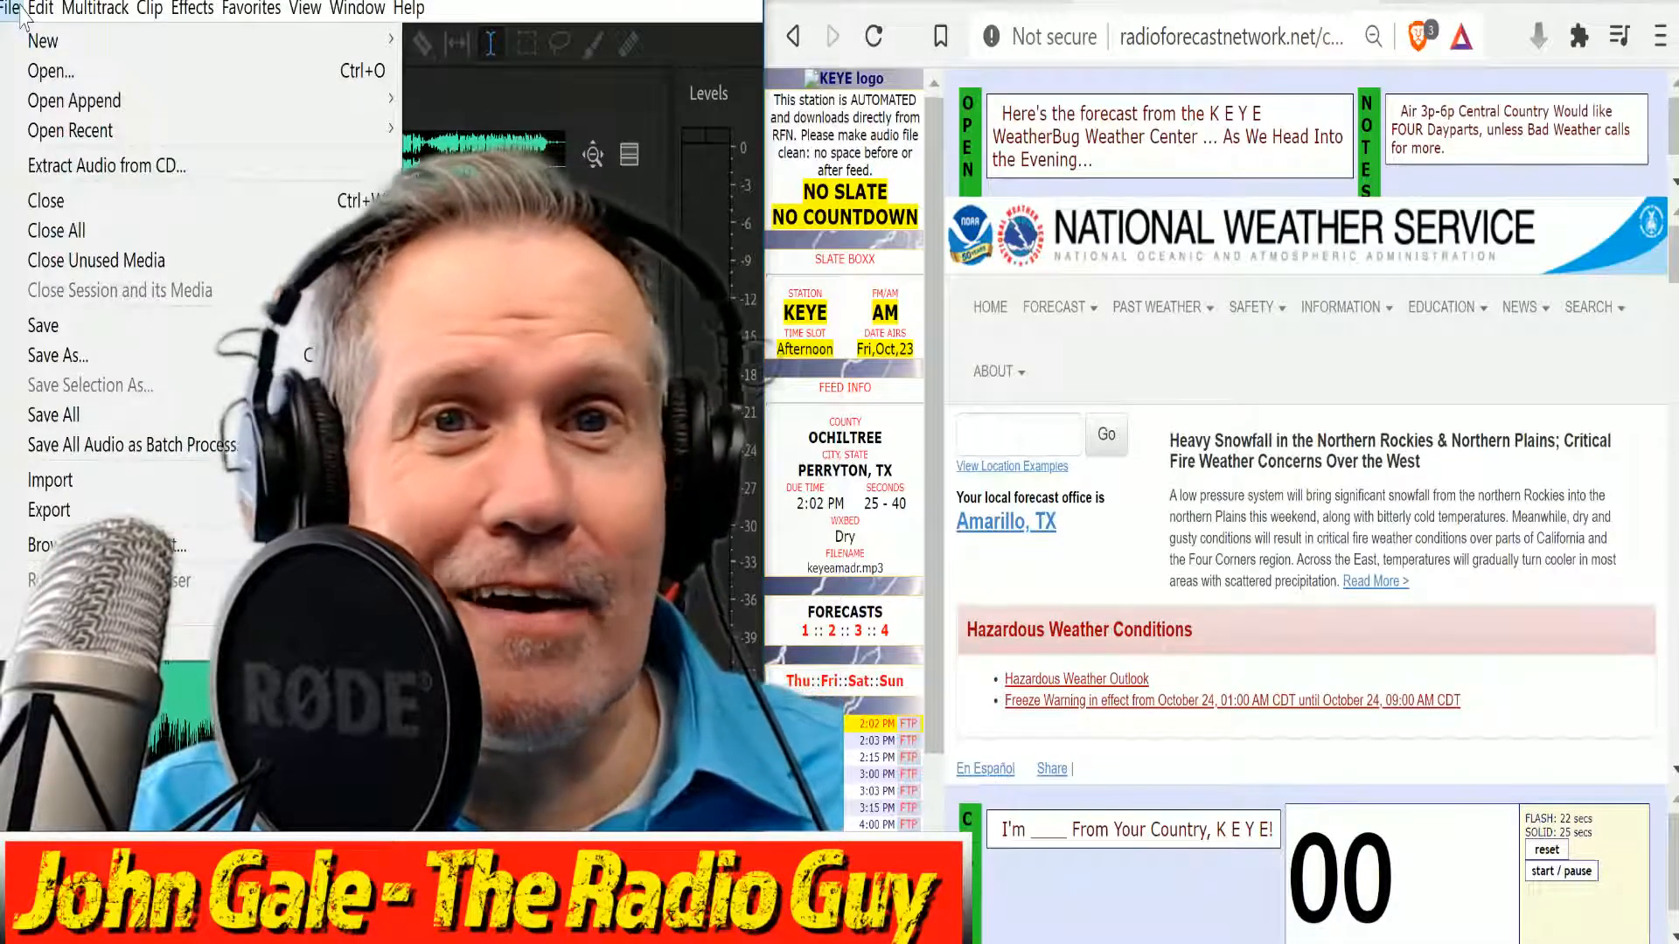
mouse_move(40, 9)
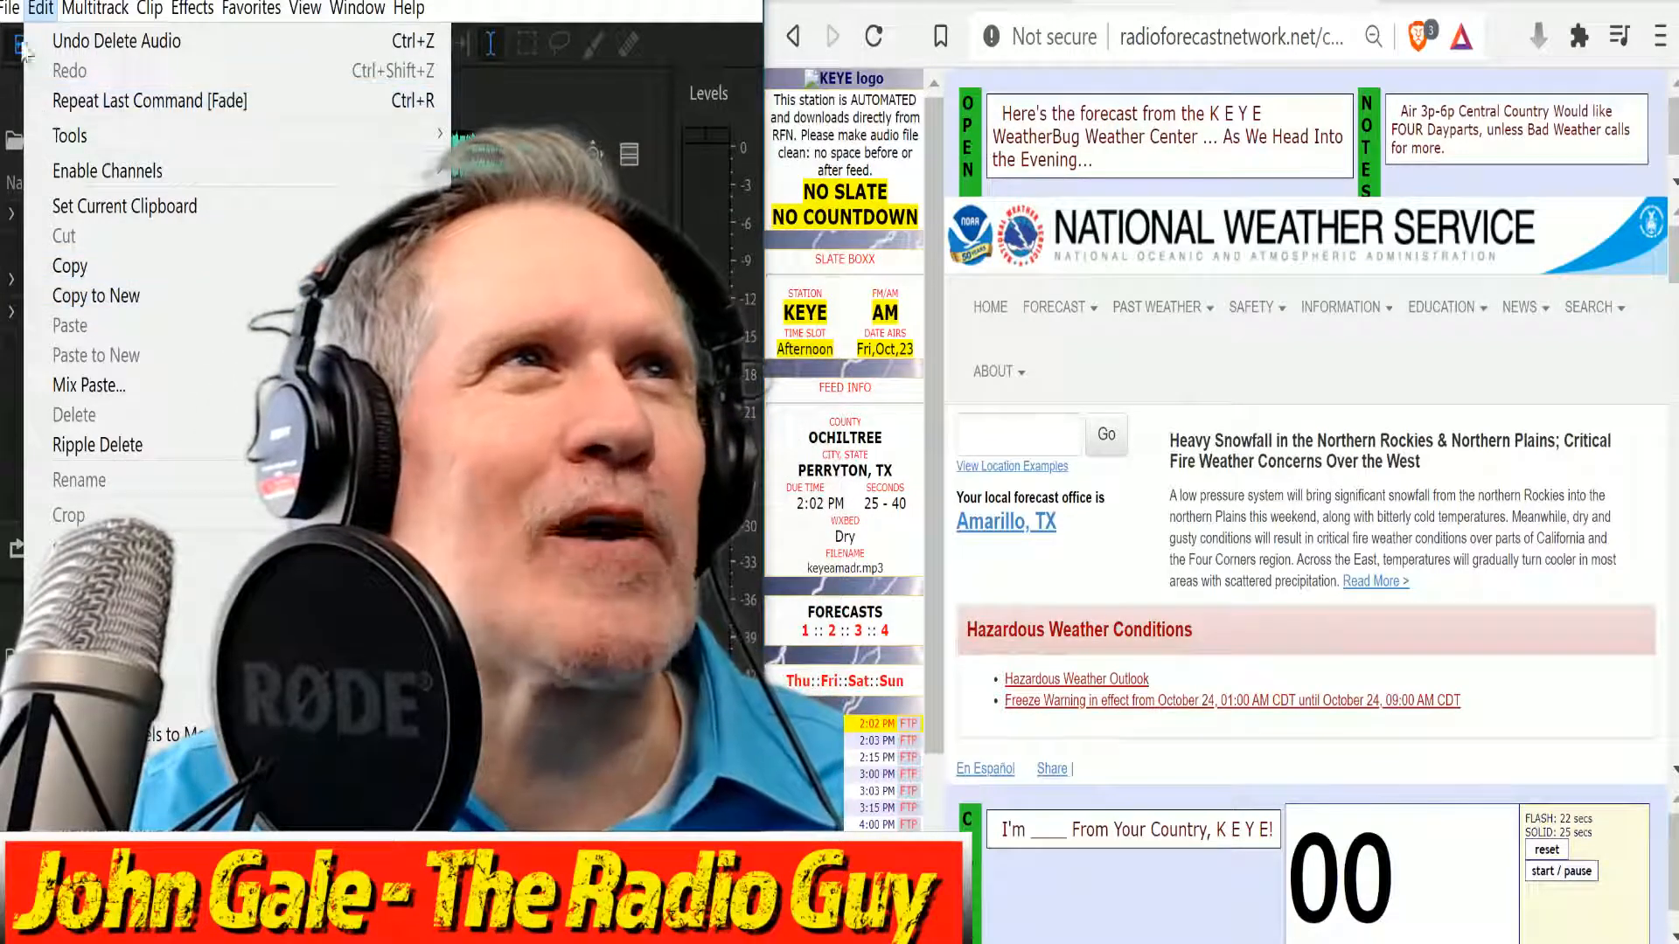
left_click(79, 226)
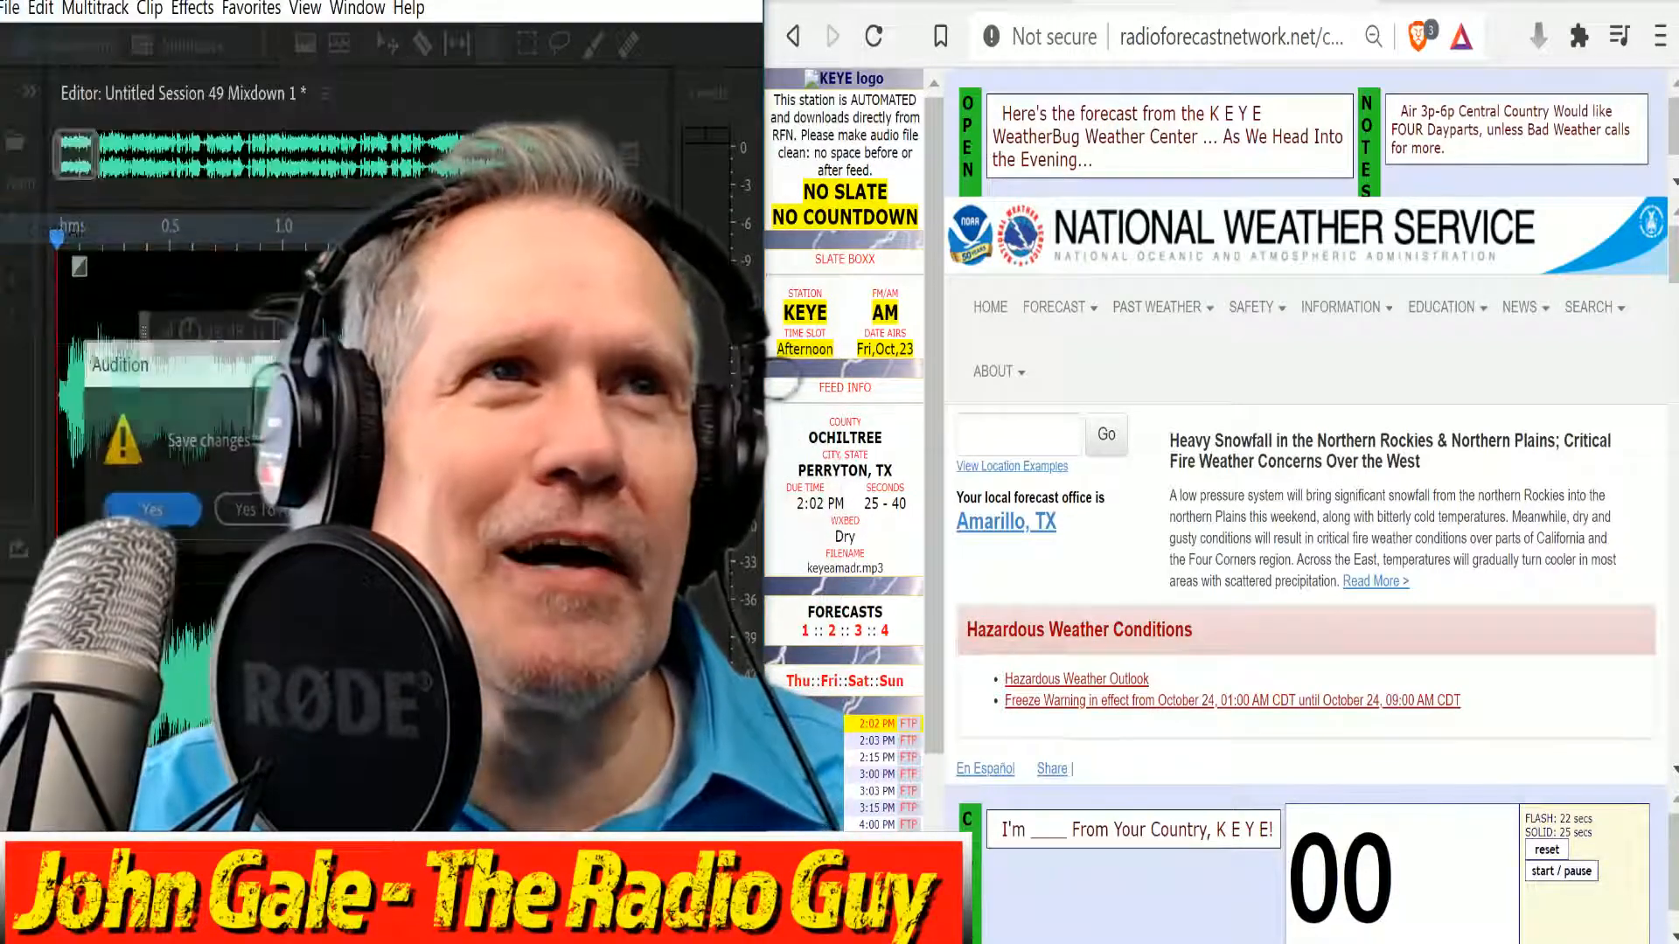
left_click(149, 510)
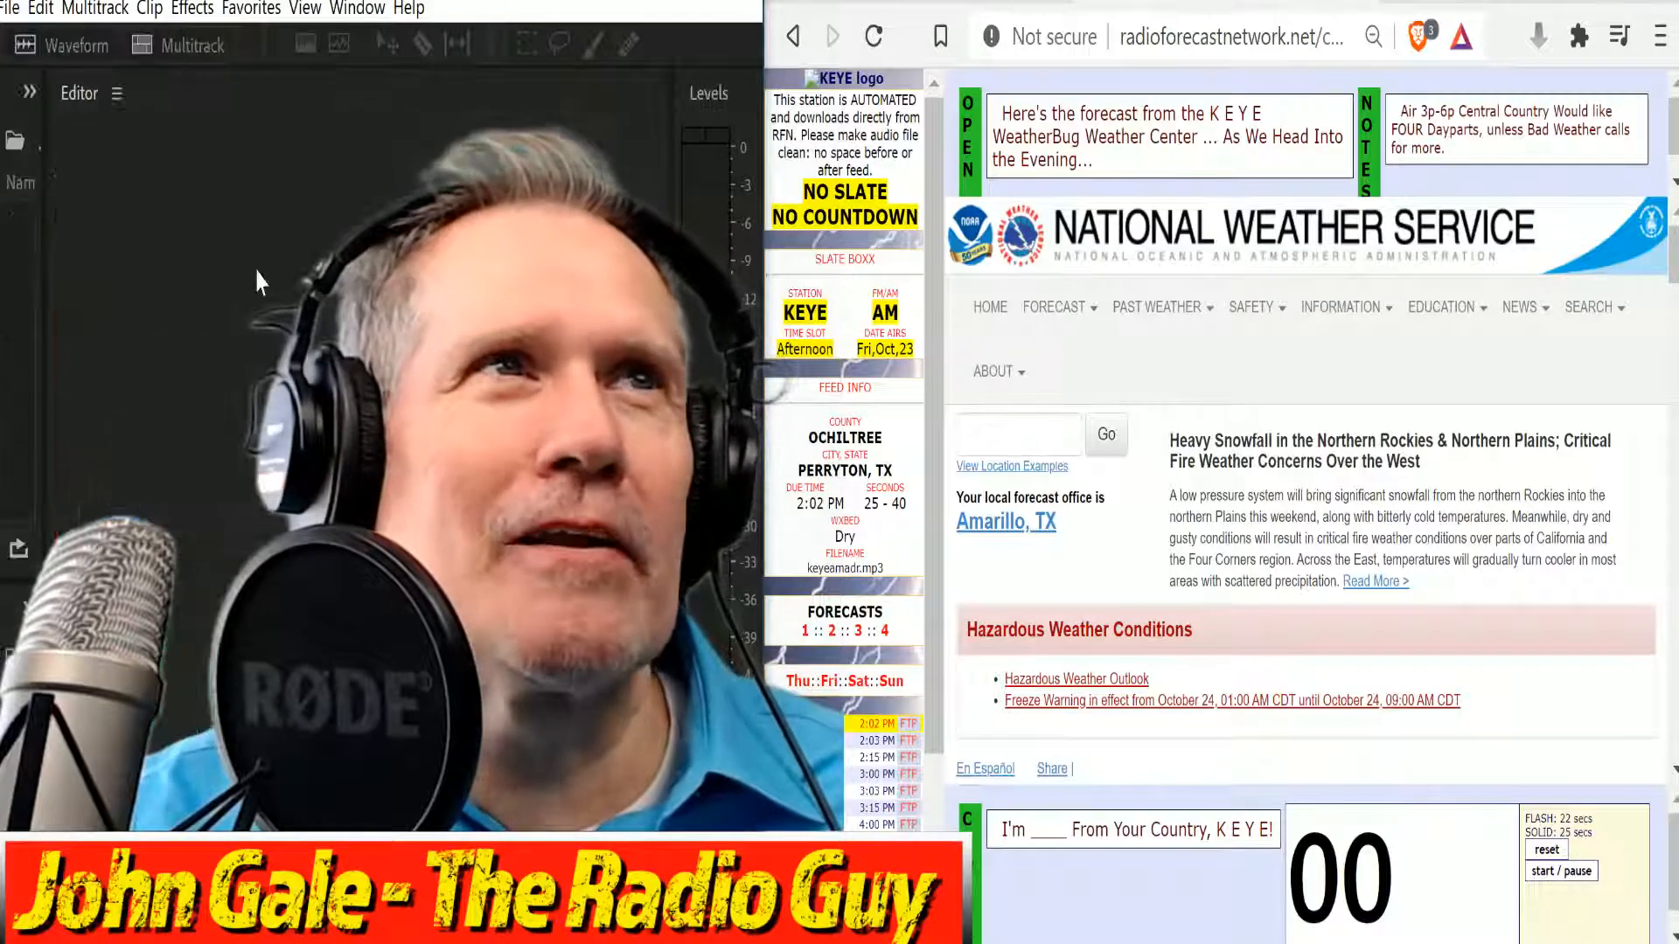
Start recording on the voice track of a new multitrack session and bring up the extended Perryton, TX forecast in the browser.
left_click(193, 45)
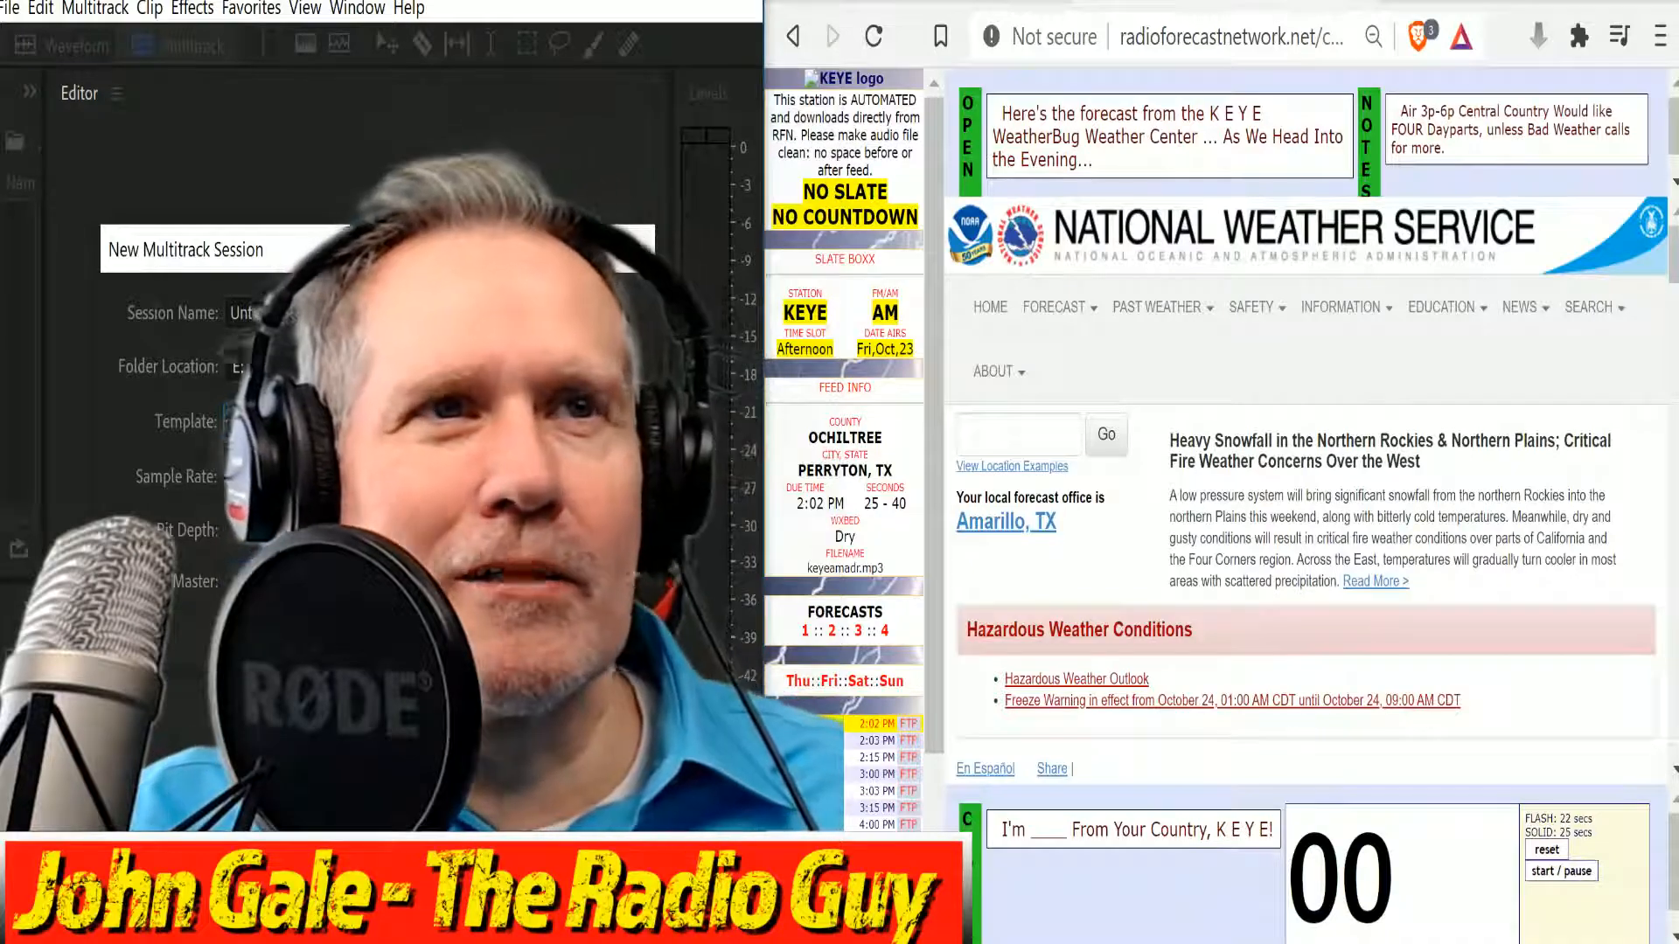
key("Return")
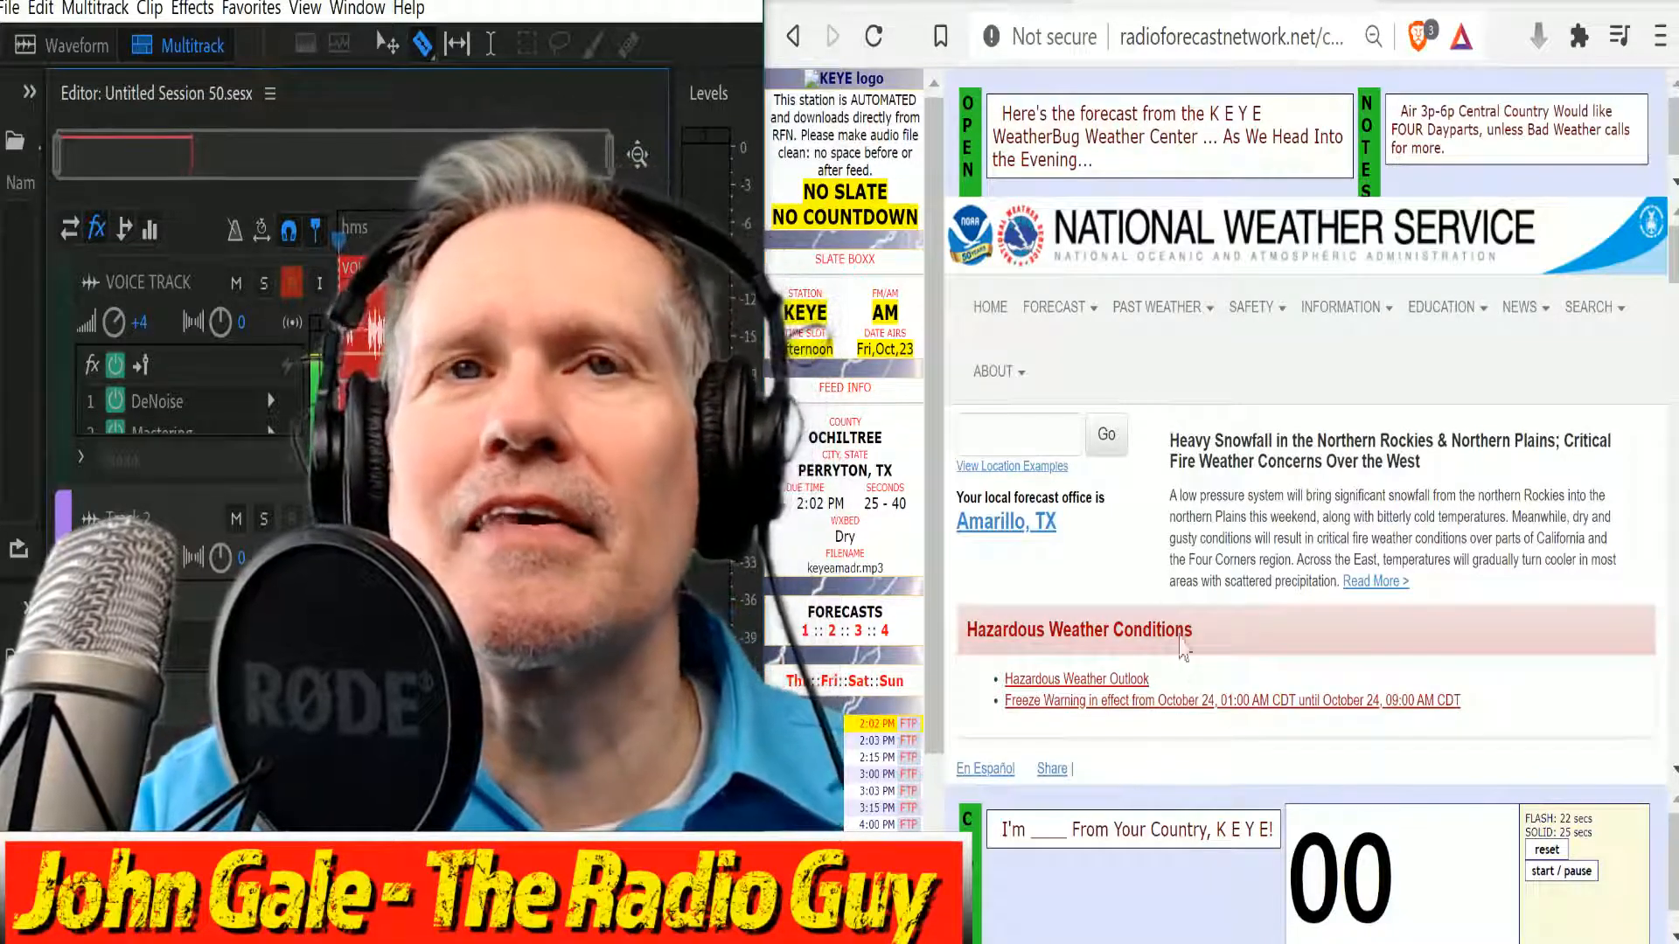
scroll(1106, 502, "down", 4)
scroll(1306, 489, "down", 2)
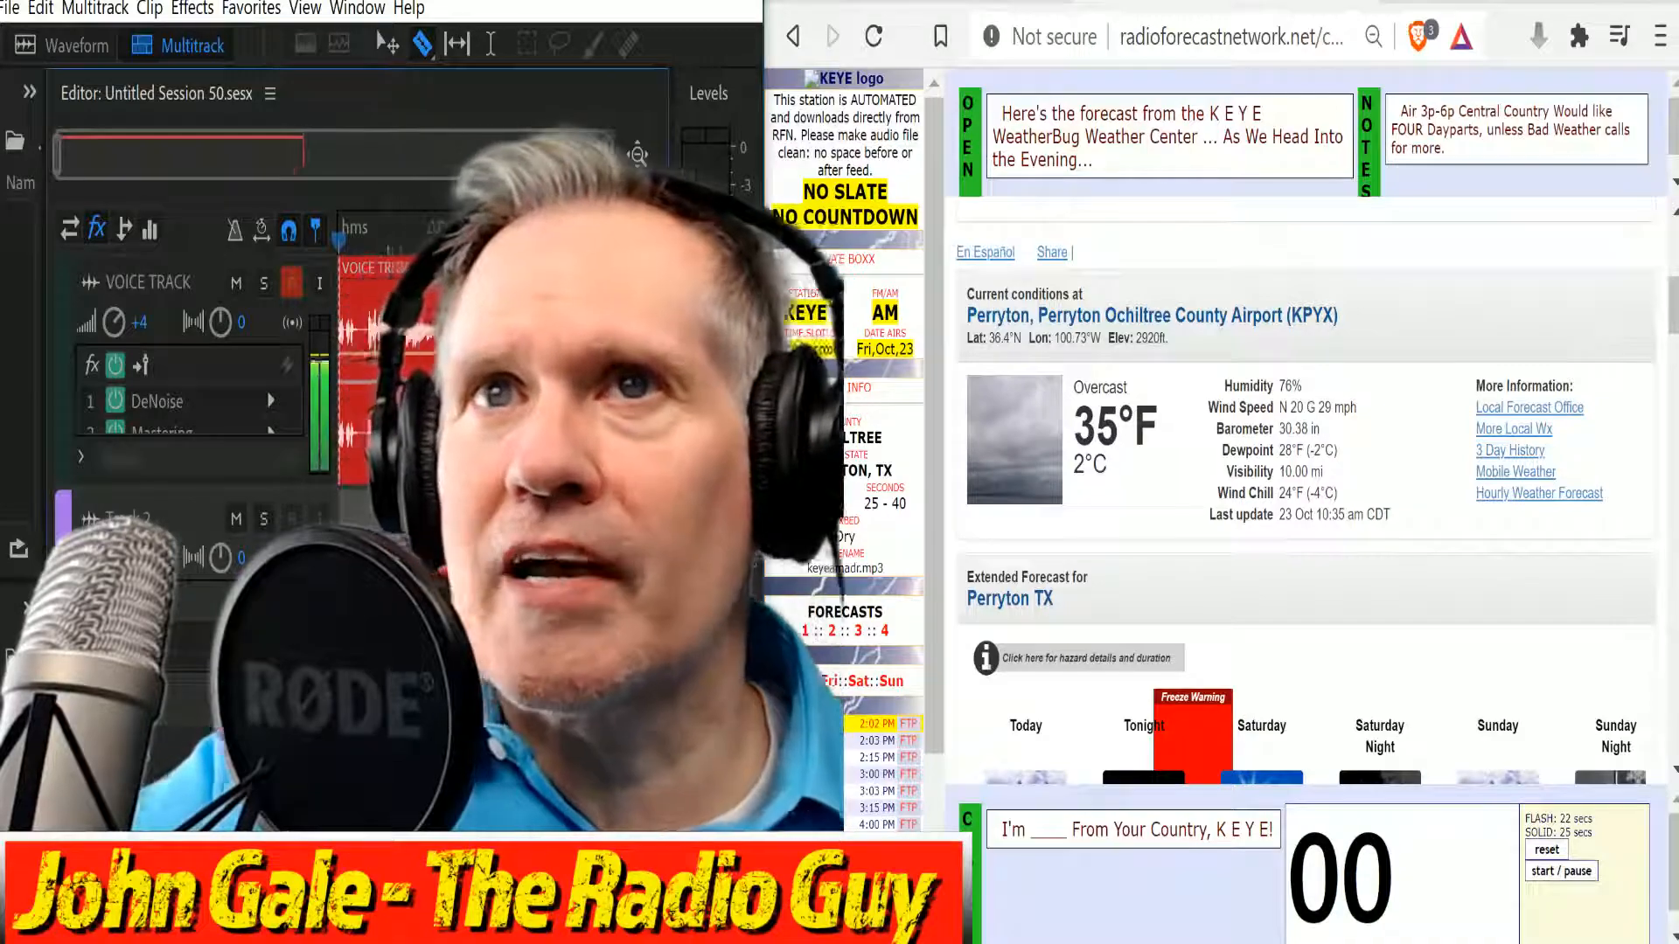
scroll(1306, 522, "down", 4)
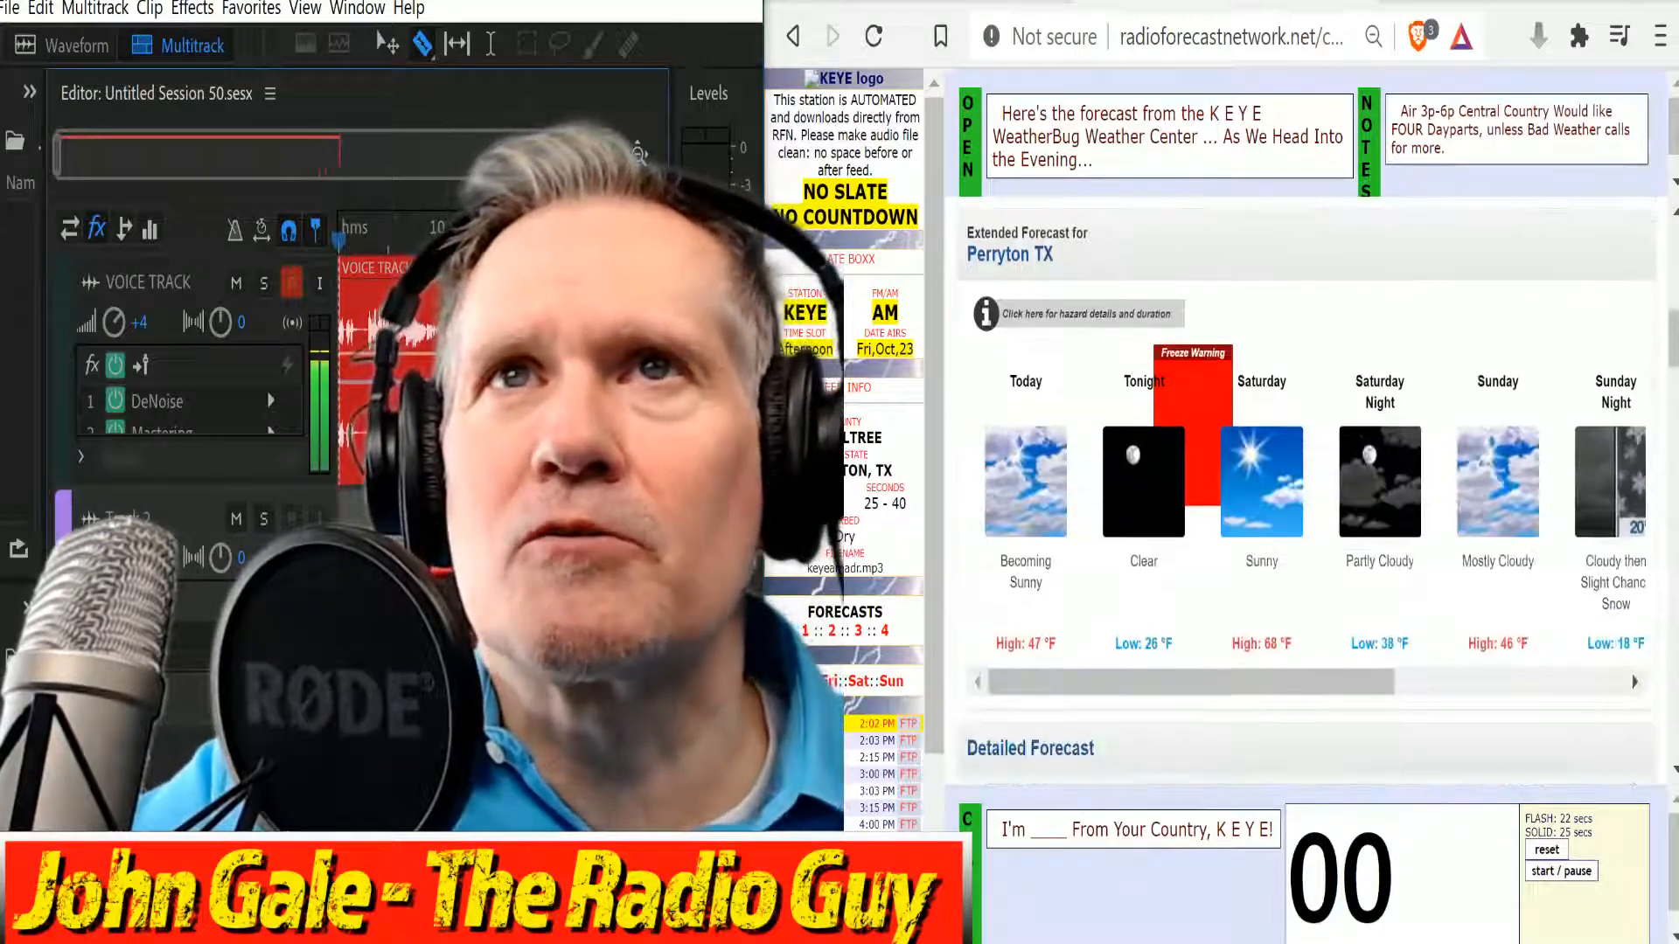
mouse_move(1148, 325)
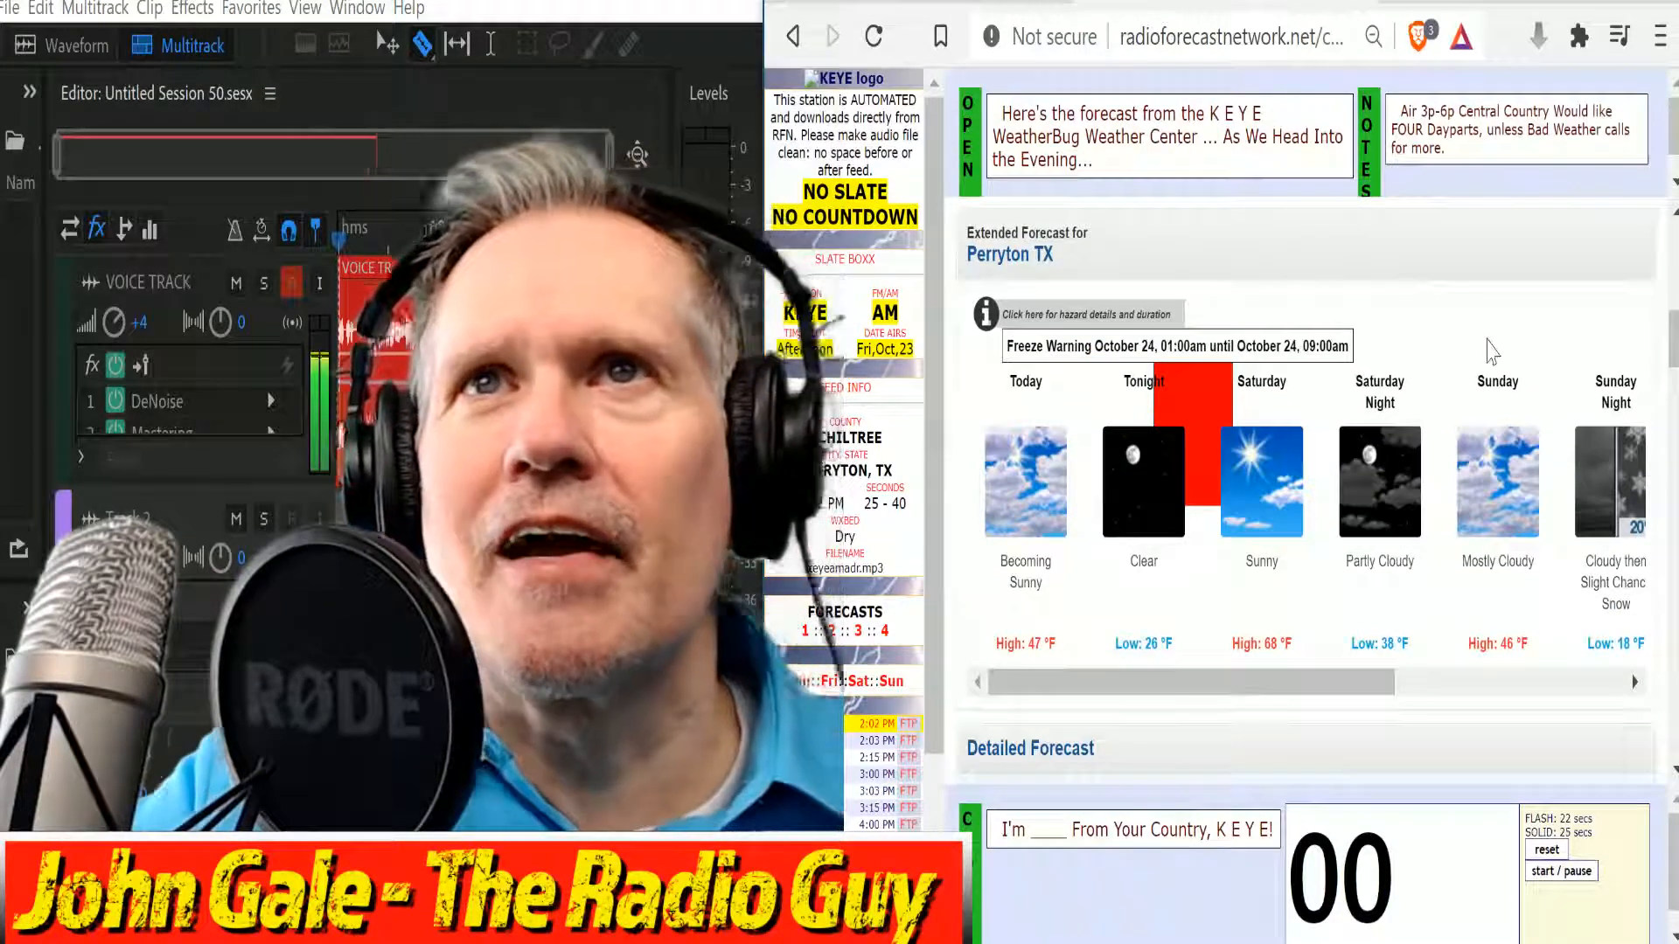
left_click(1573, 878)
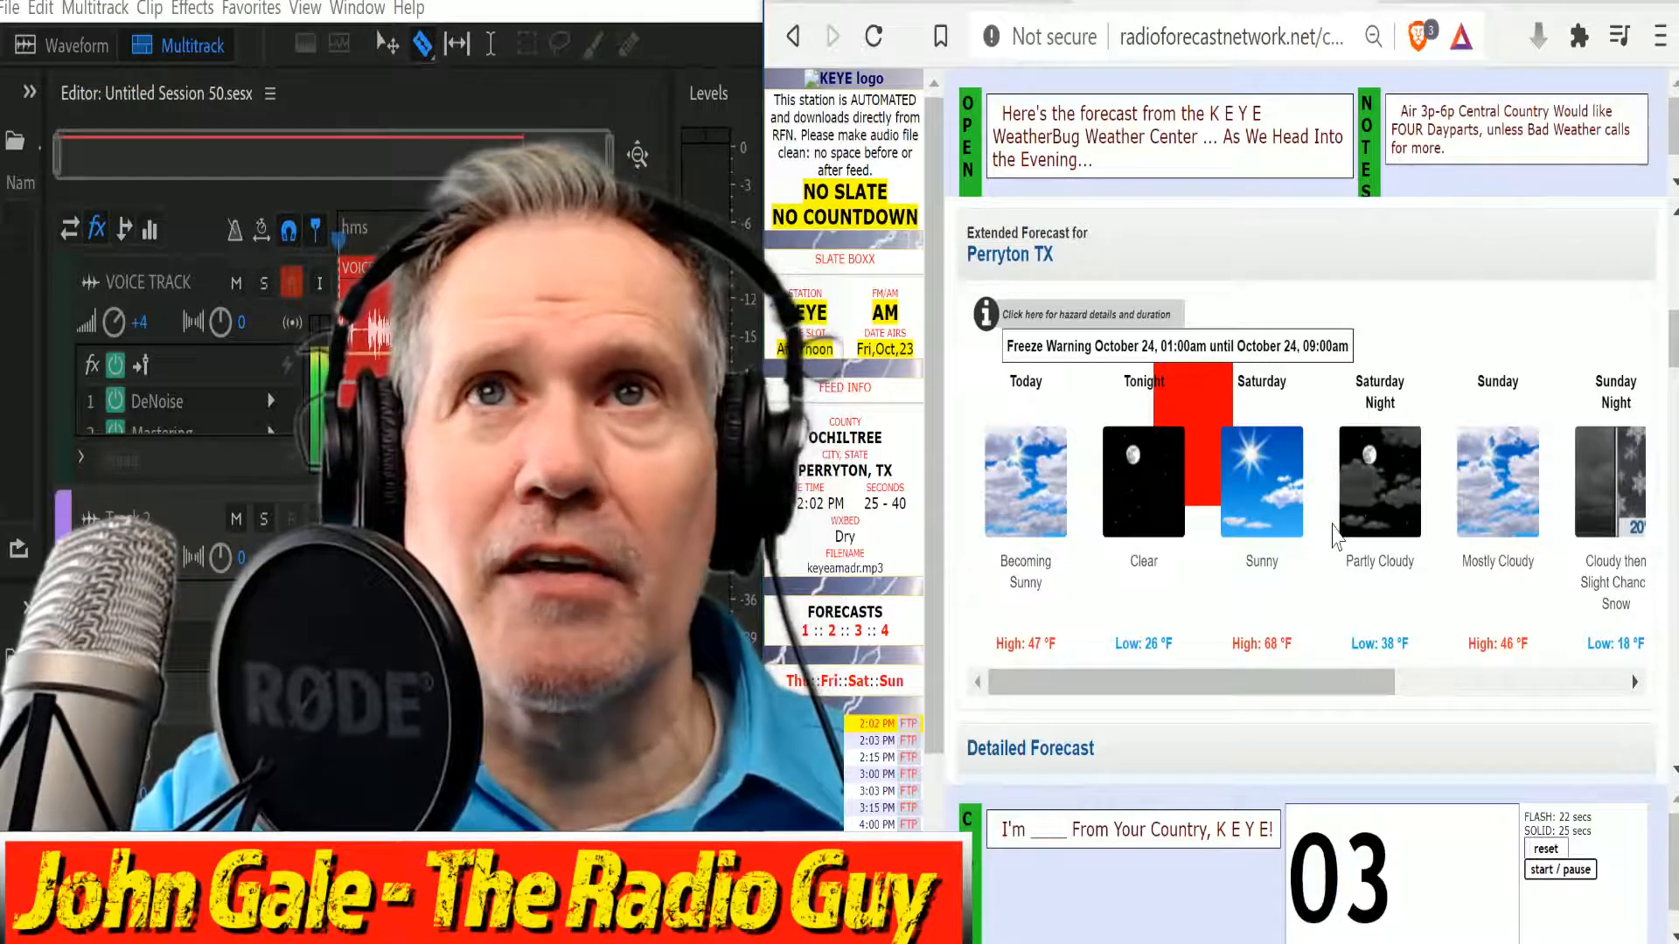
scroll(1336, 535, "down", 4)
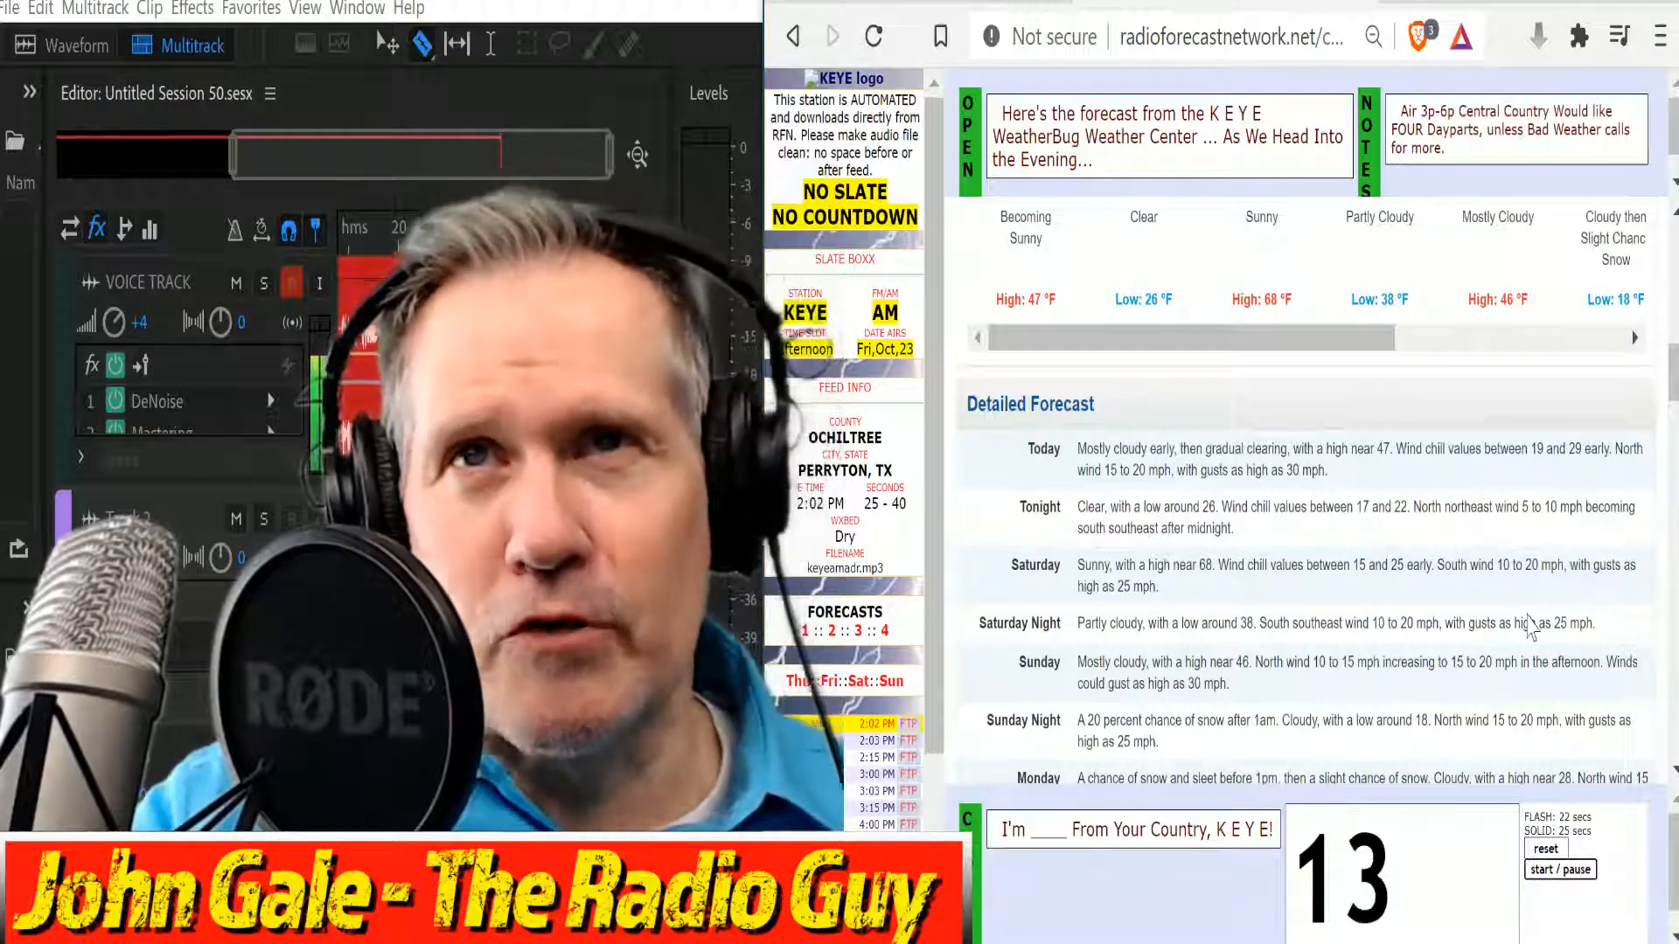
left_click(1546, 849)
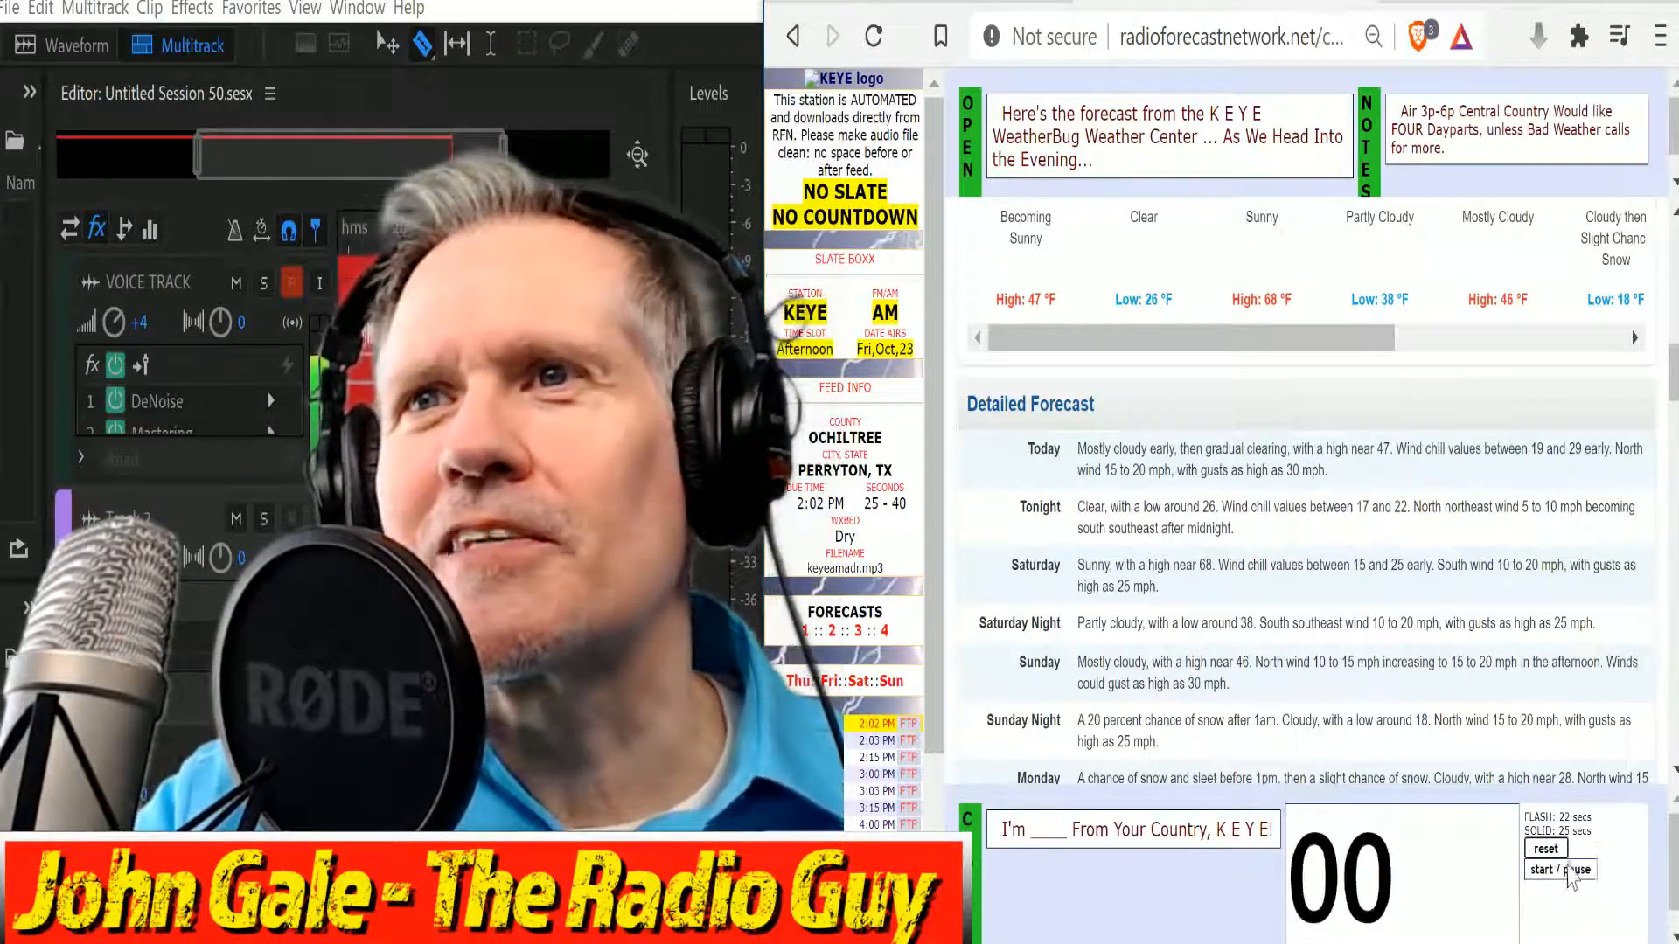
left_click(1575, 880)
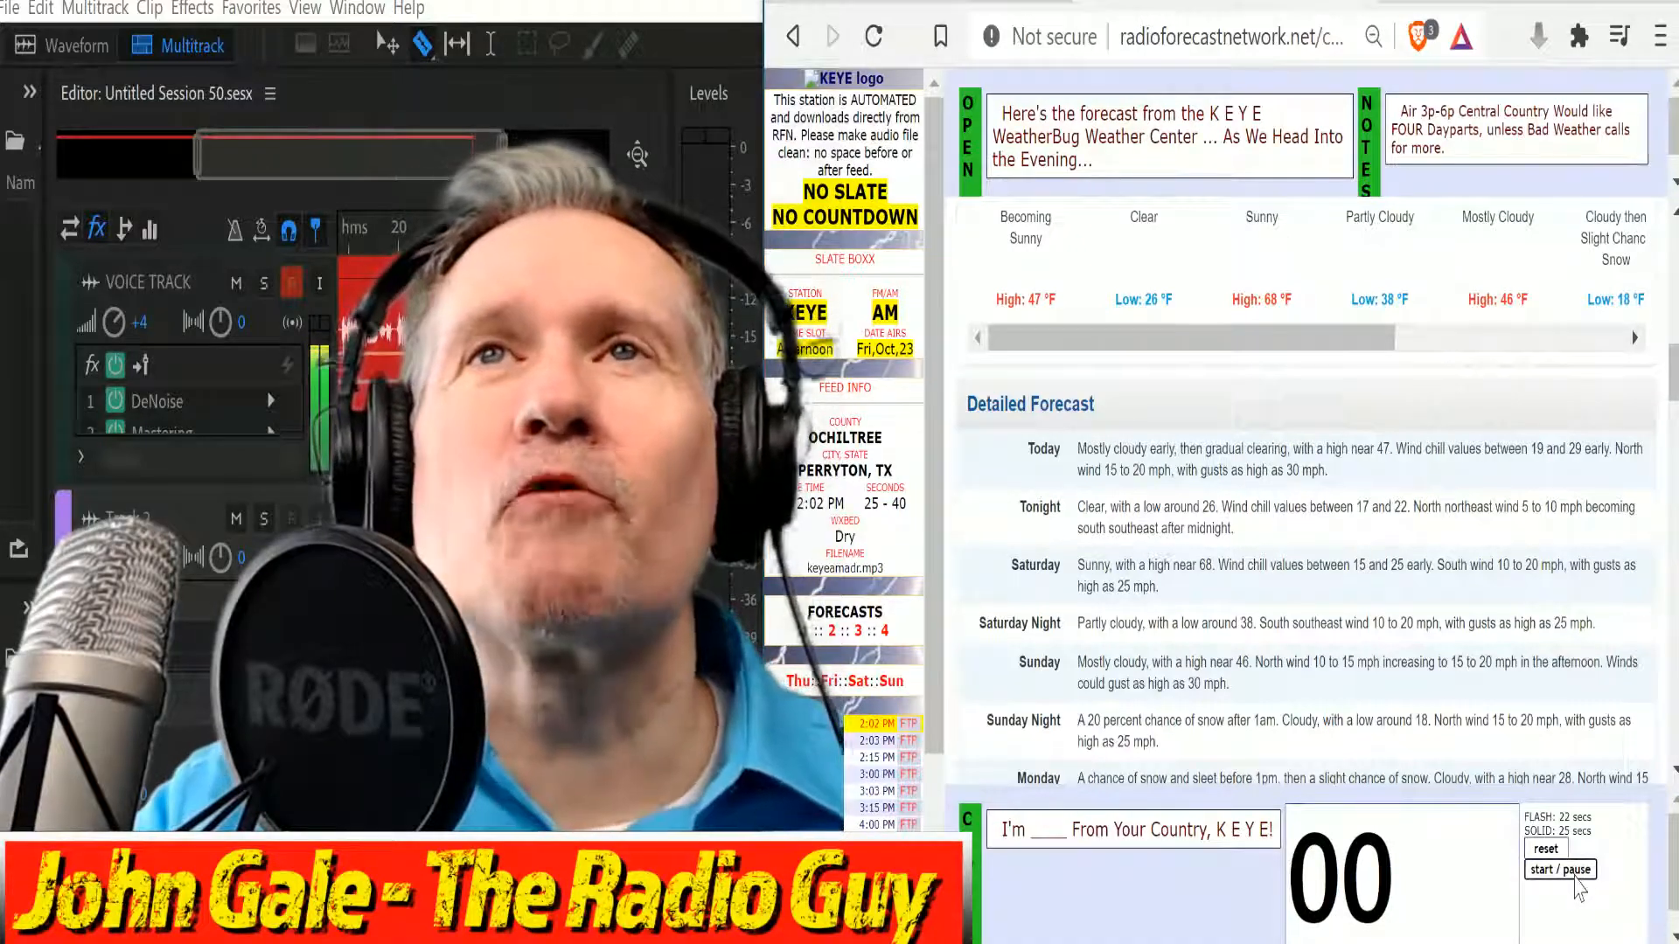
scroll(1246, 428, "up", 4)
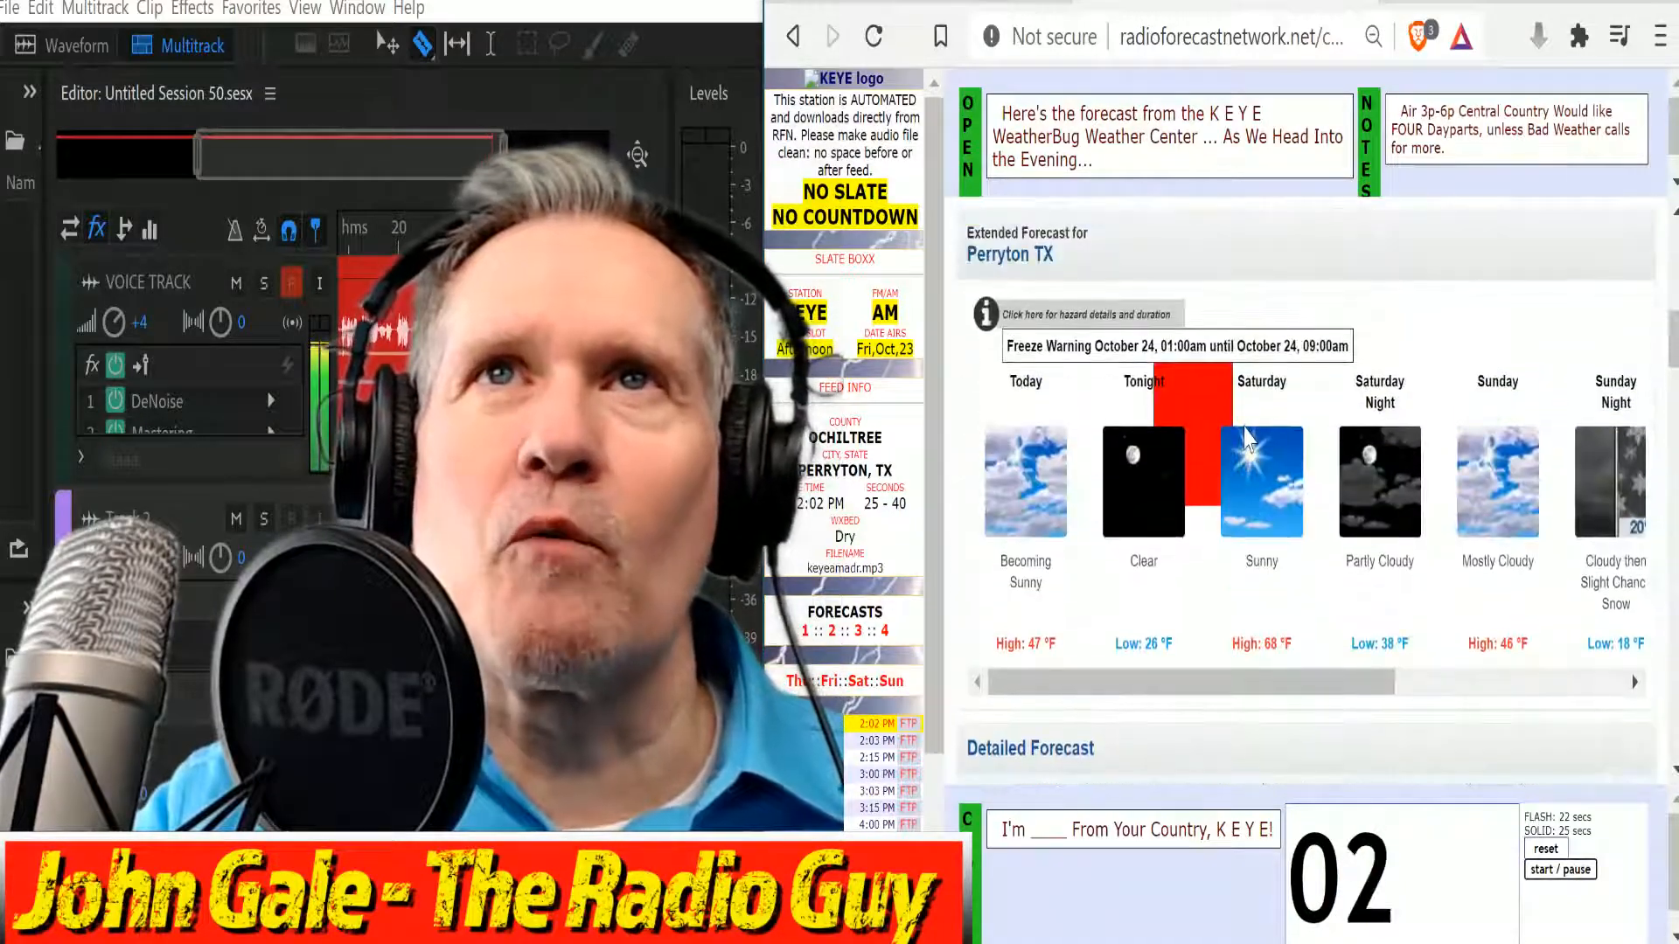
scroll(1250, 446, "down", 4)
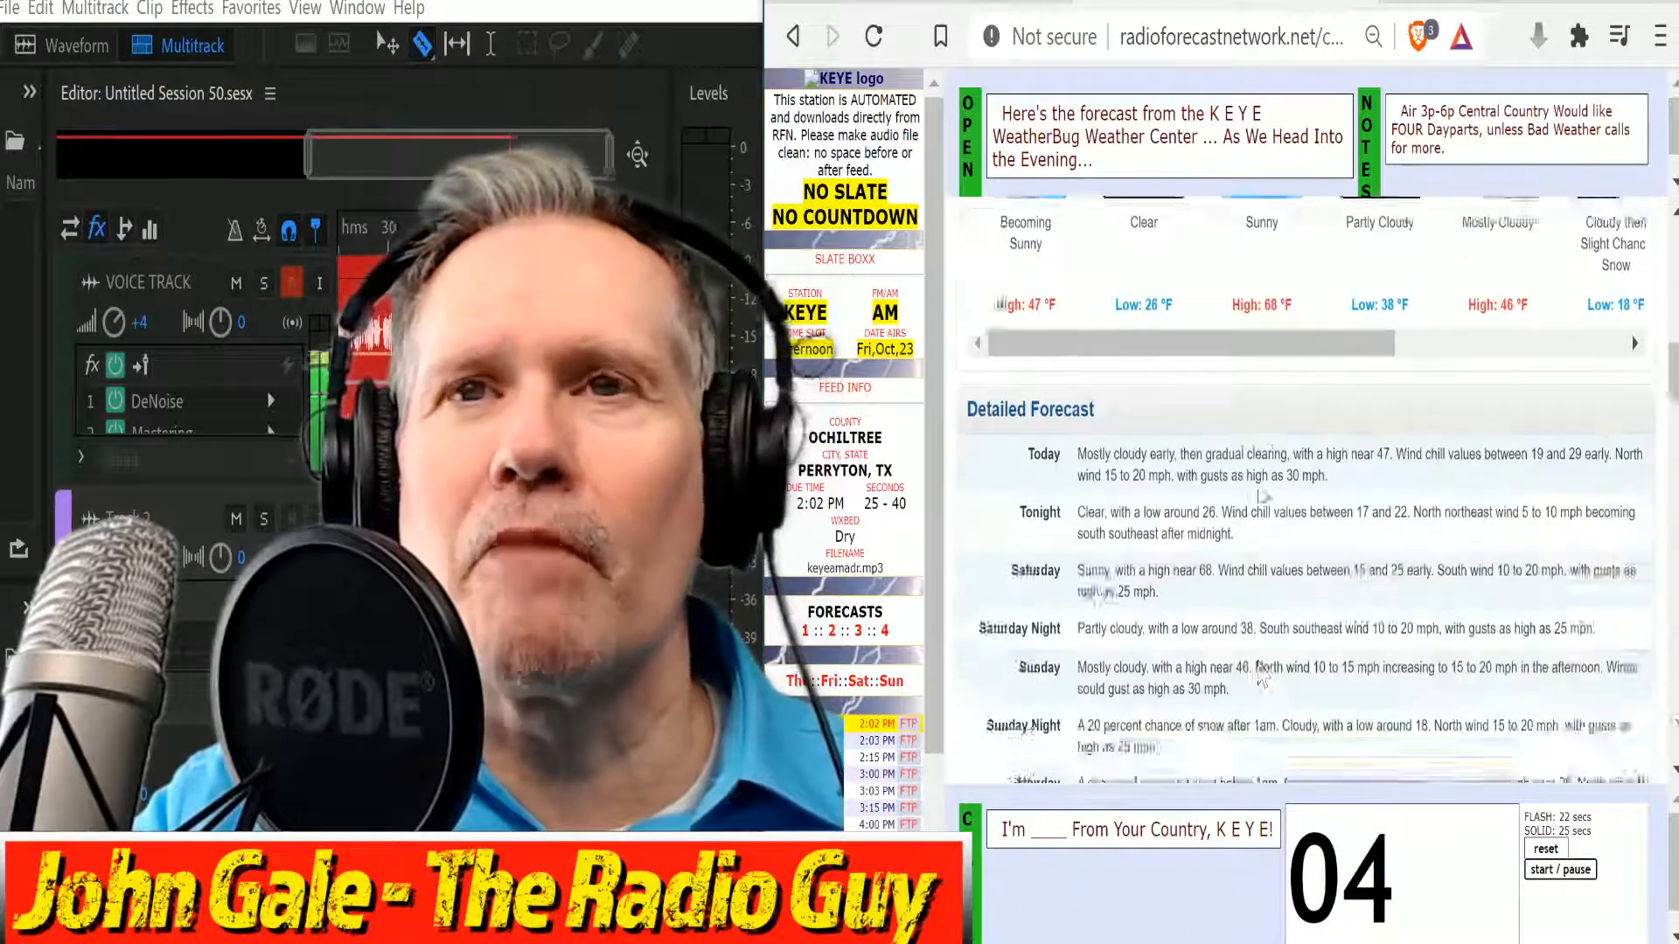
scroll(1261, 499, "down", 2)
left_click(1546, 849)
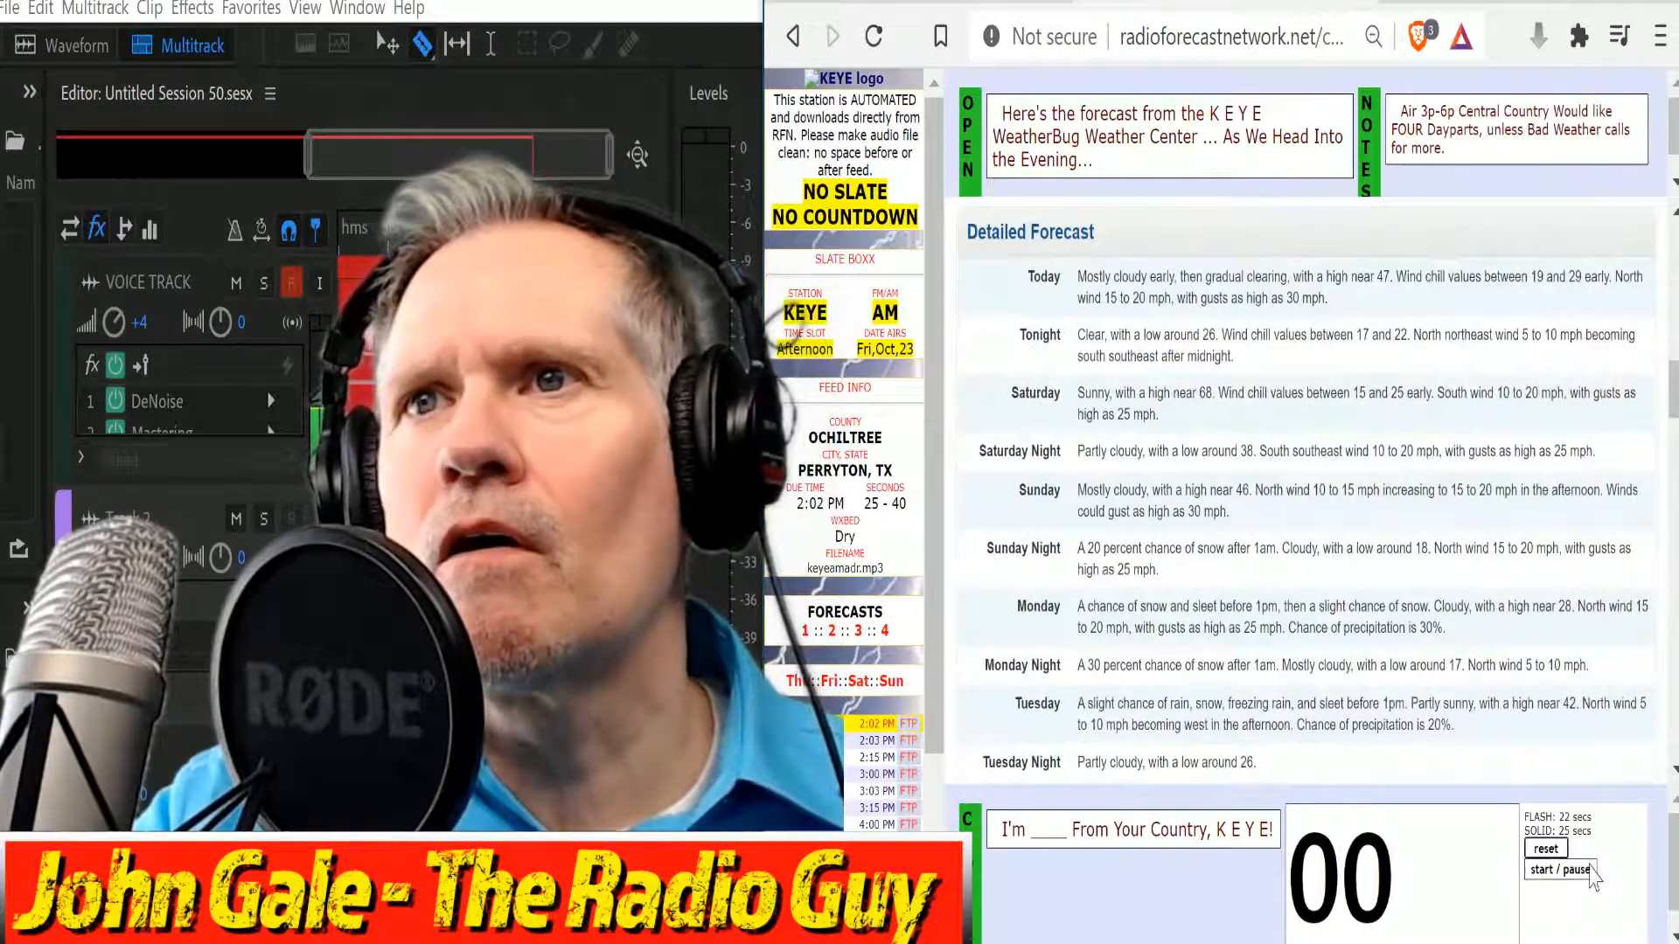
Record the KEYE forecast through Sunday against the page's running timer, consulting the extended and detailed forecasts, and stop the recording.
left_click(1573, 869)
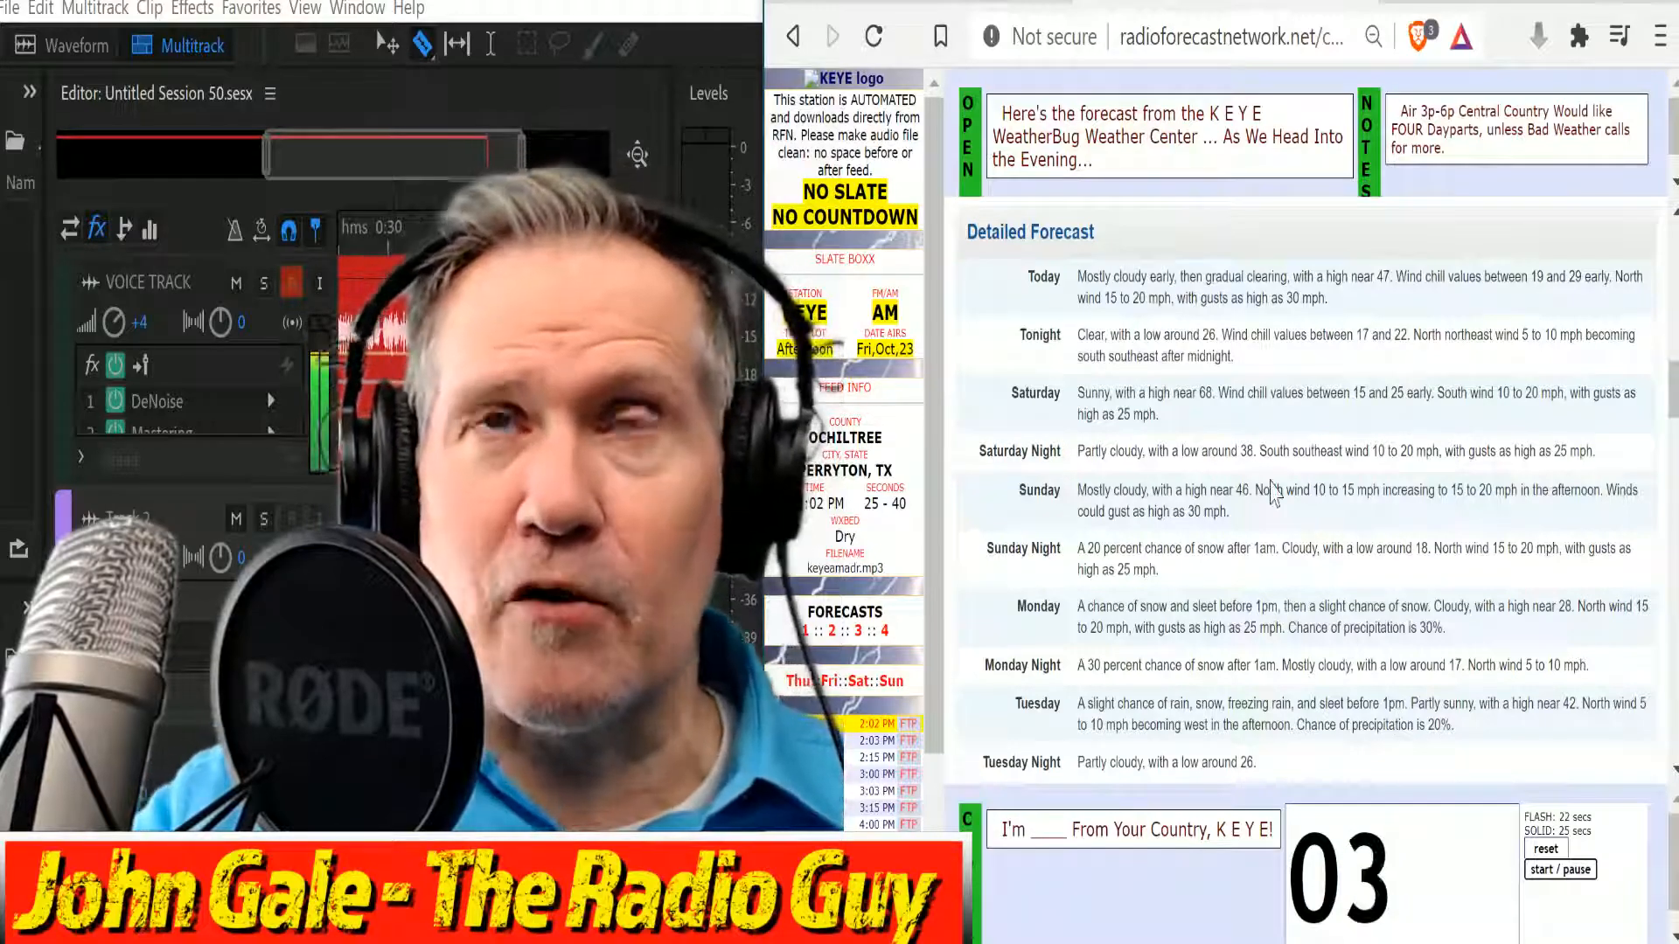
scroll(1273, 505, "up", 6)
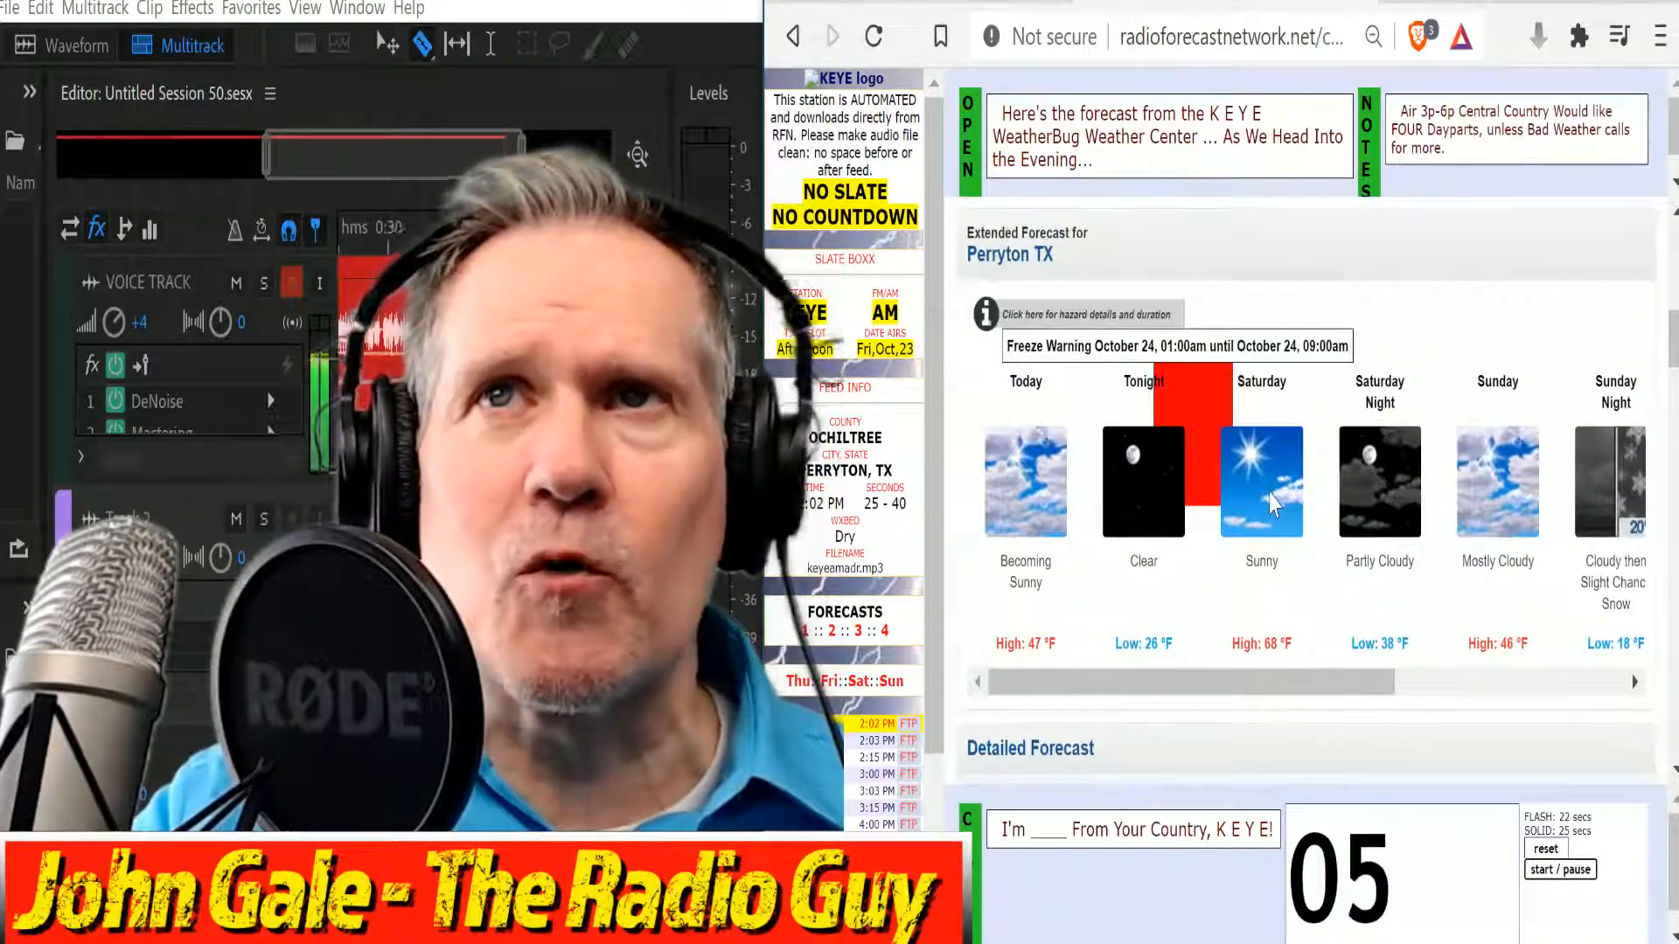
scroll(1272, 506, "down", 5)
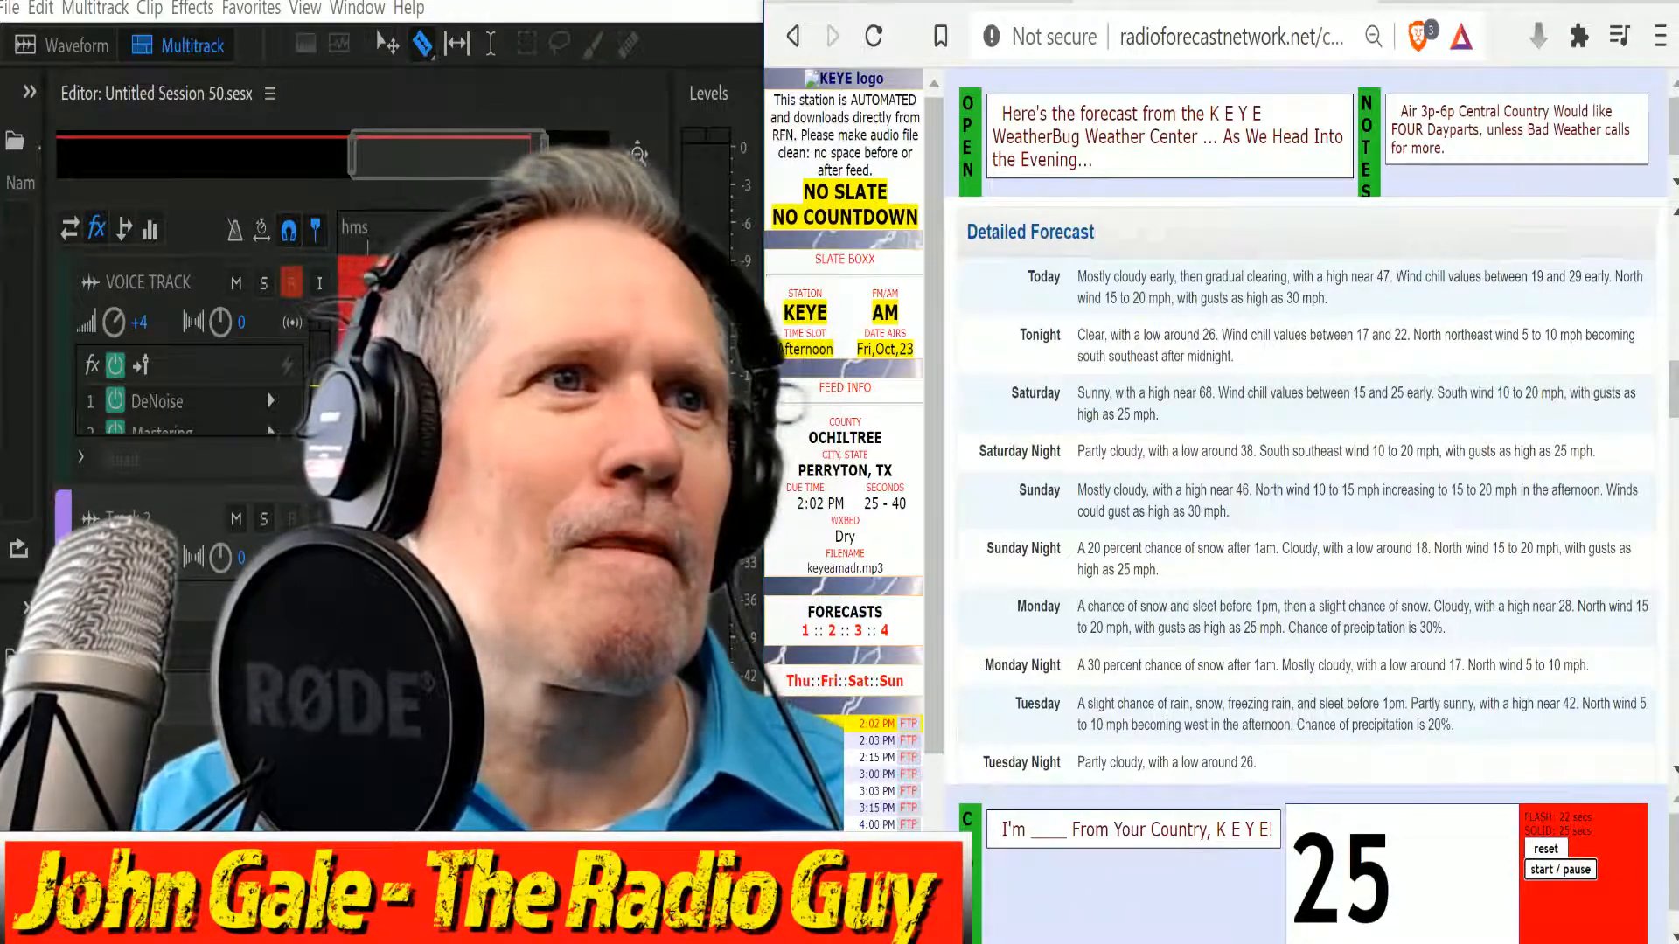
left_click(304, 230)
key("space")
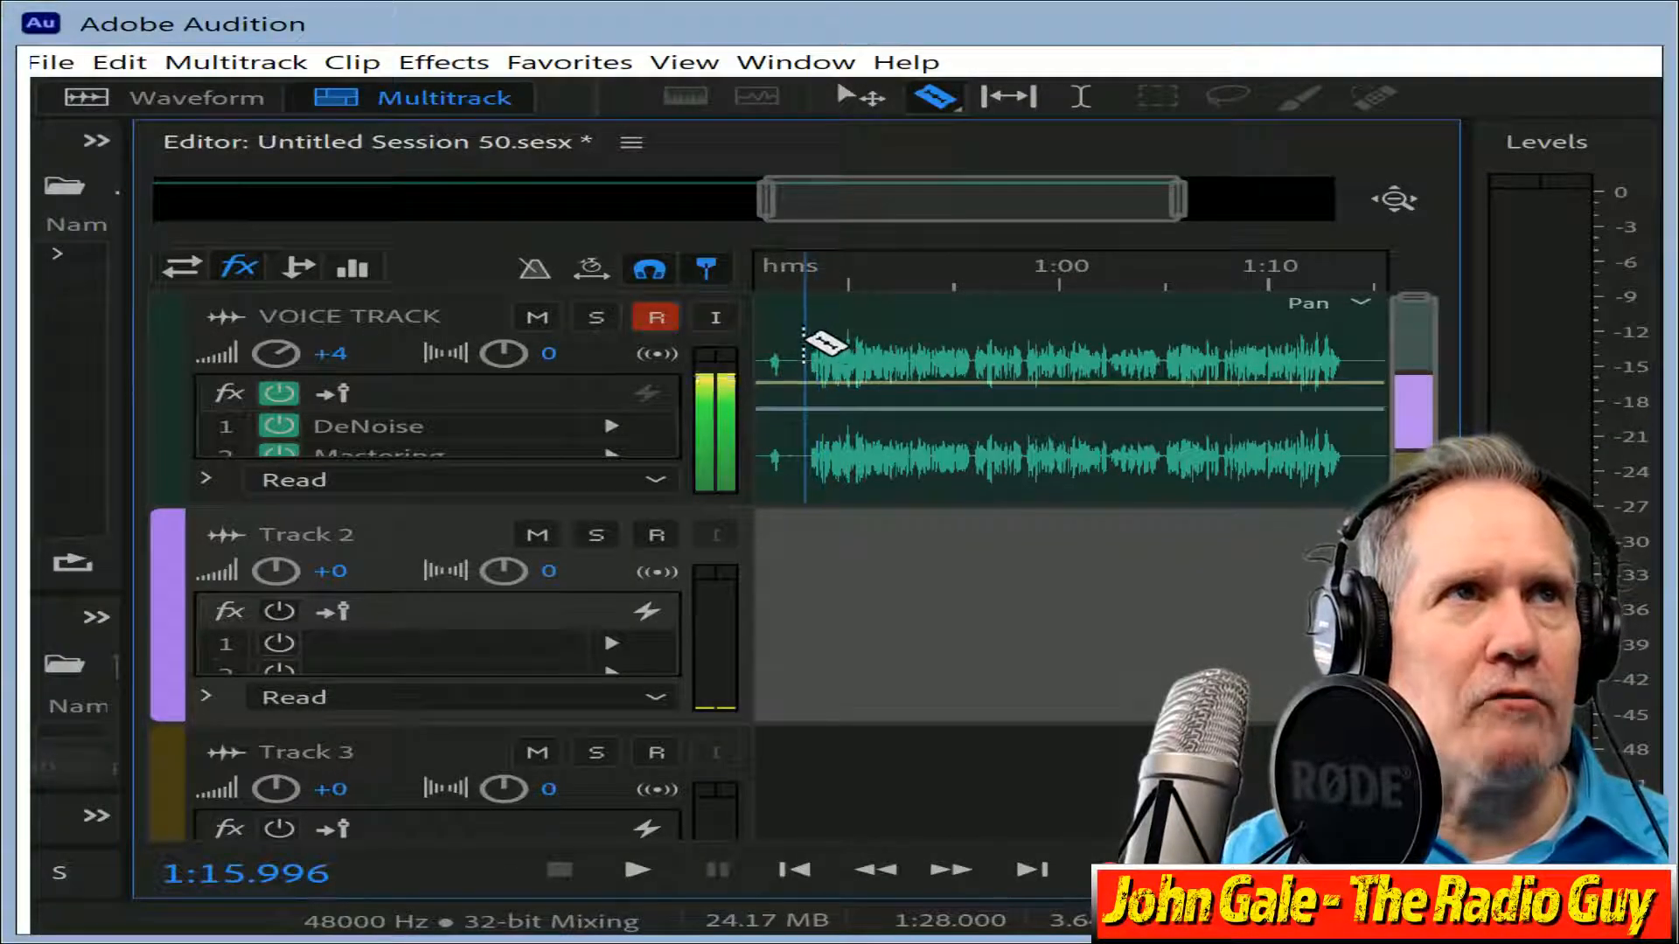
Split the voice recording just before the final take and delete the part containing the earlier takes.
left_click(806, 342)
left_click_drag(900, 205, 796, 209)
left_click(831, 306)
key("Delete")
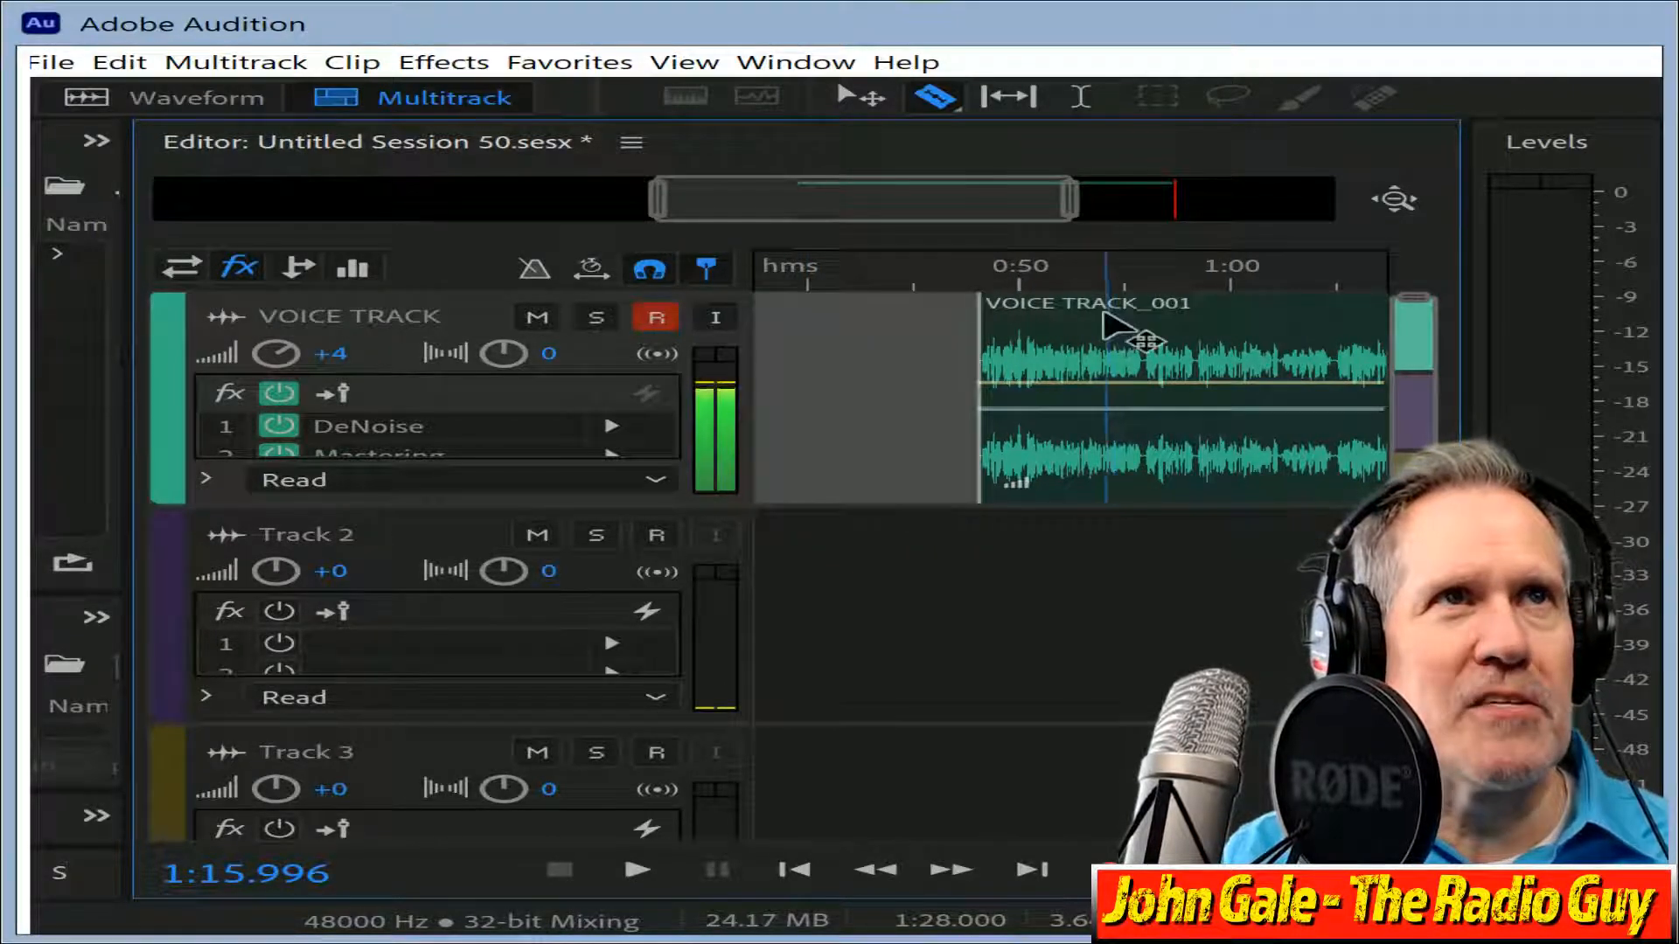
Move the remaining clip to the very start of the session on the voice track, undoing any accidental split.
left_click_drag(1110, 308, 180, 549)
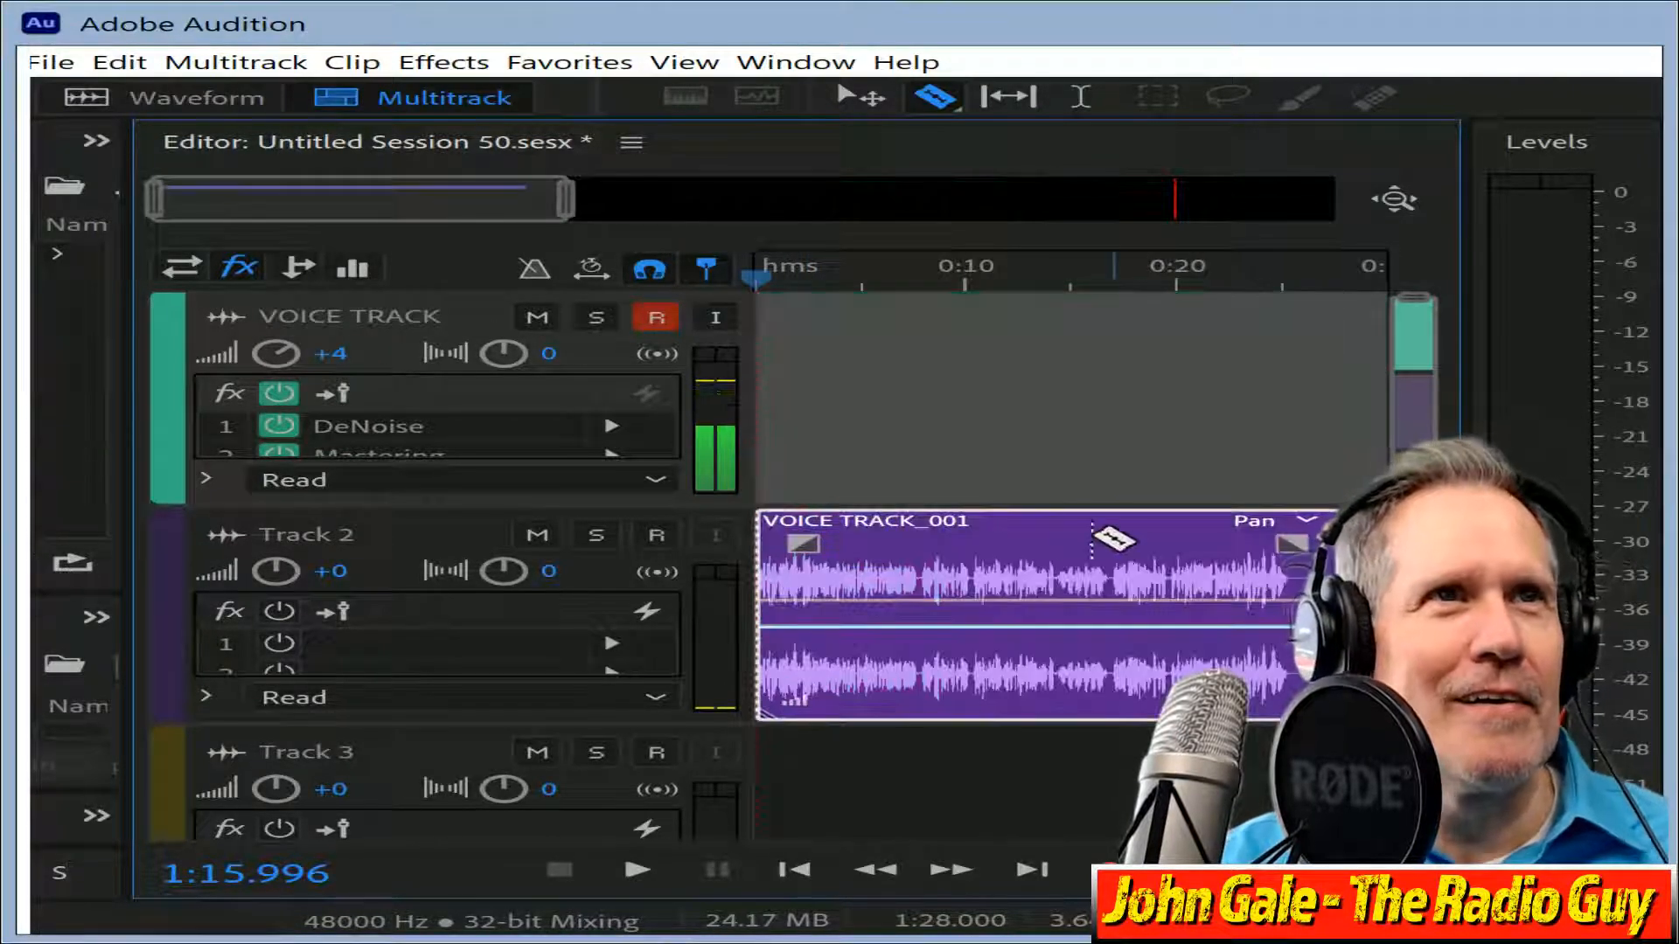
left_click(1058, 551)
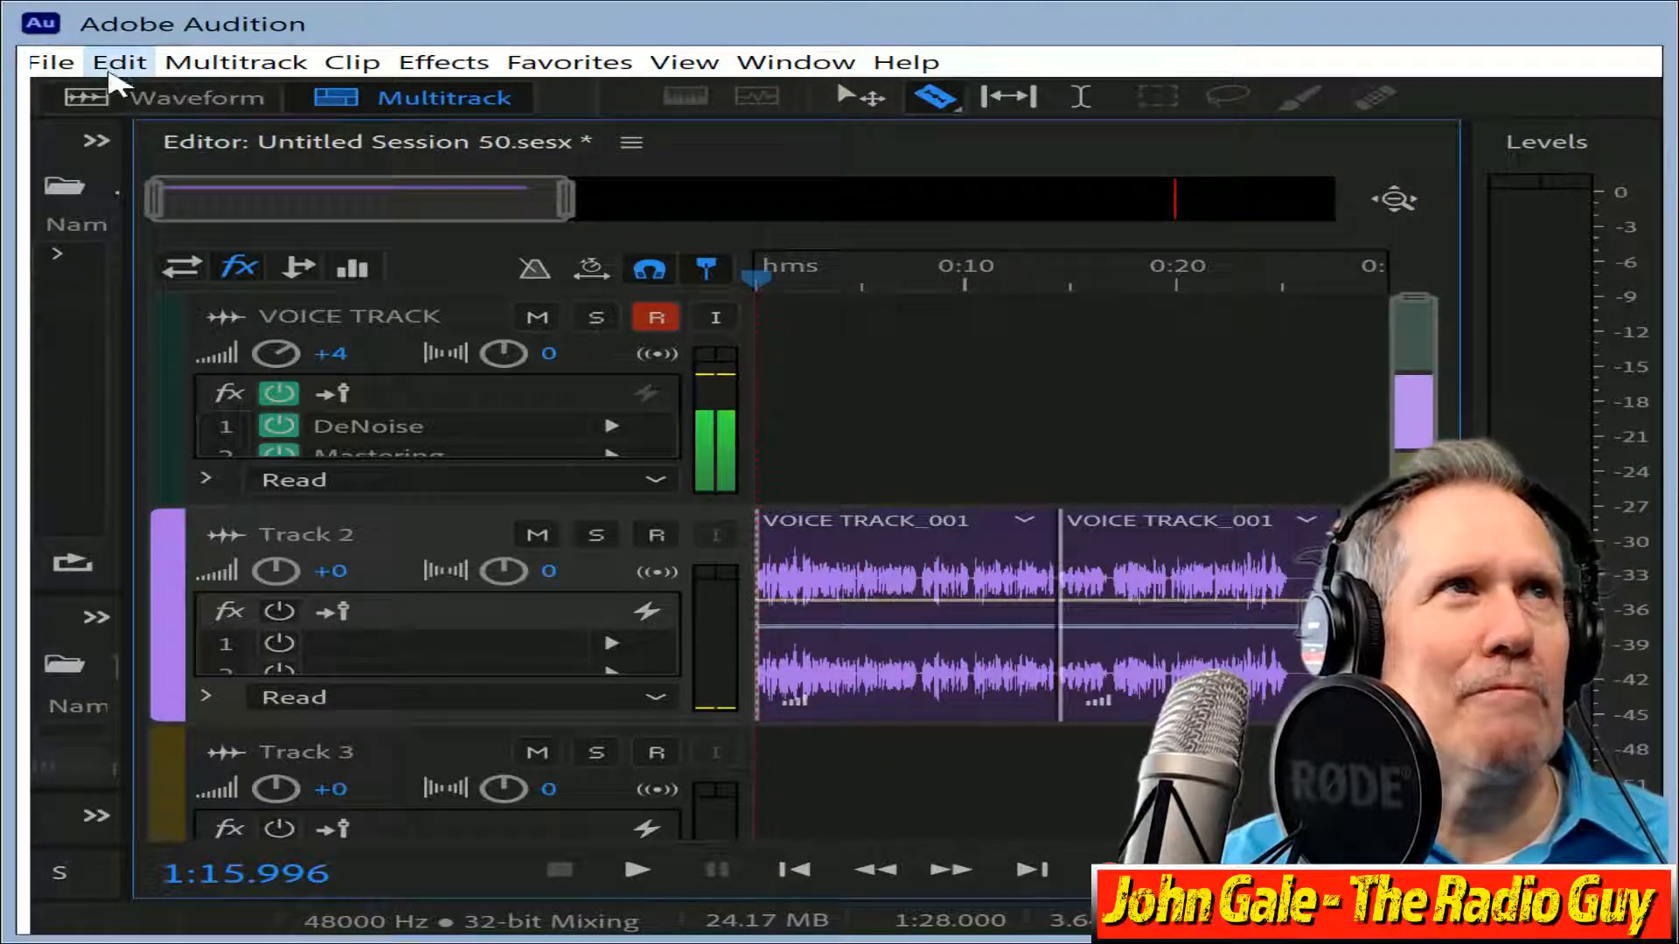
key("ctrl+z")
left_click_drag(1030, 543, 982, 356)
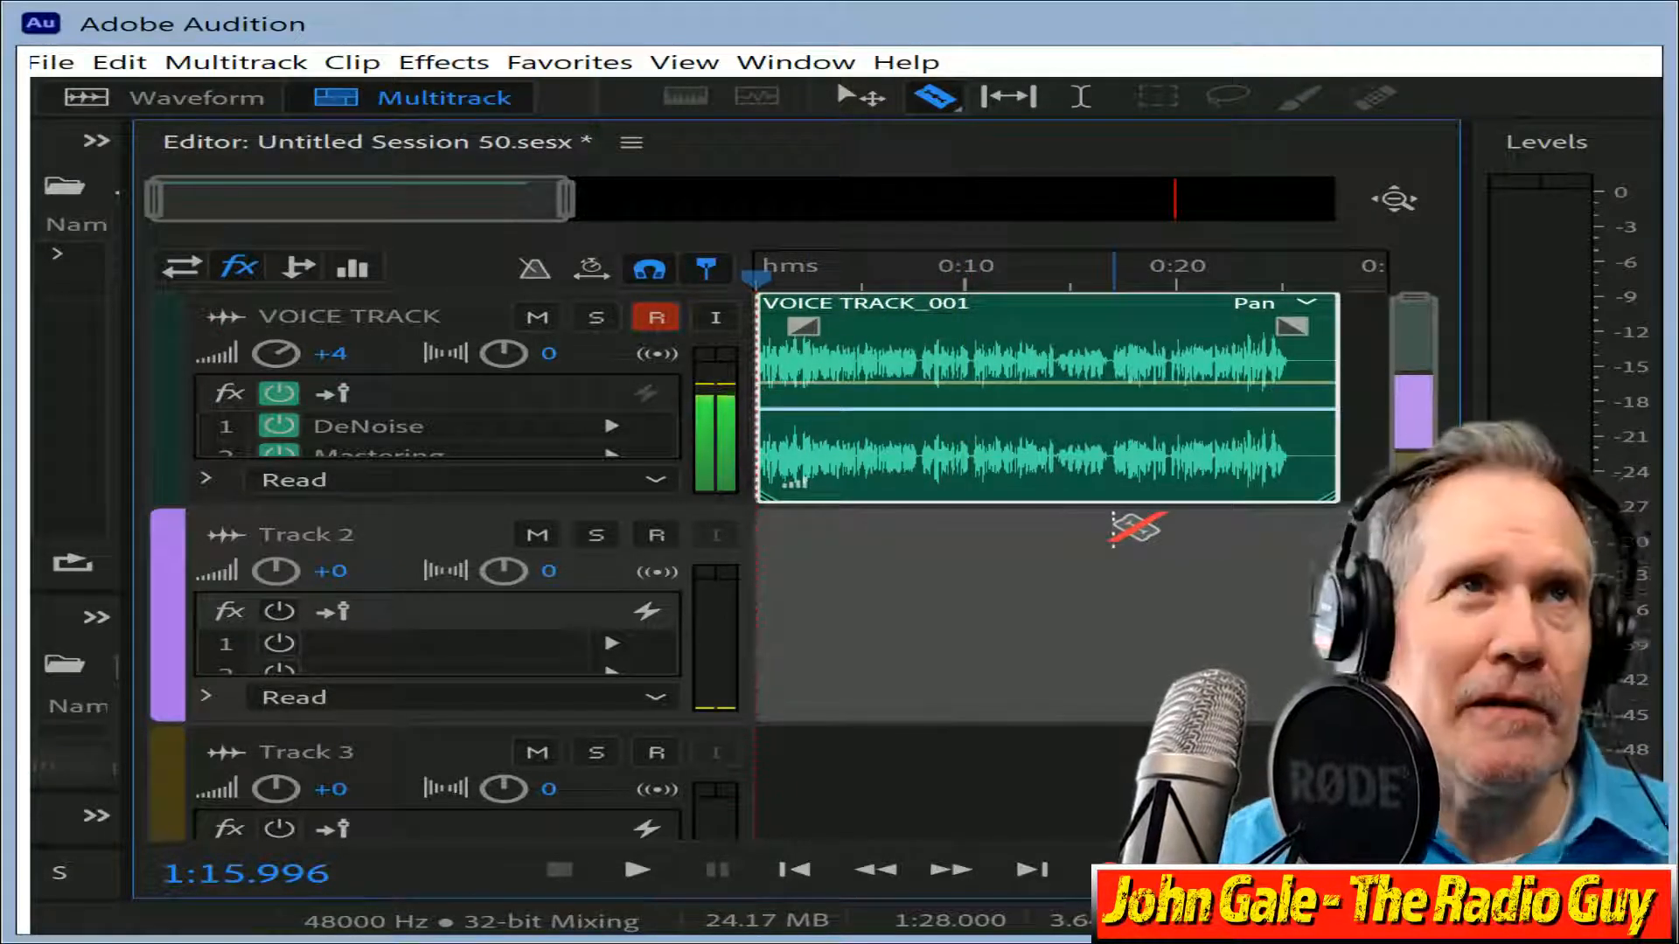
Mix the whole session down to a new file and raise the level of the entire waveform.
key("shift+alt+m")
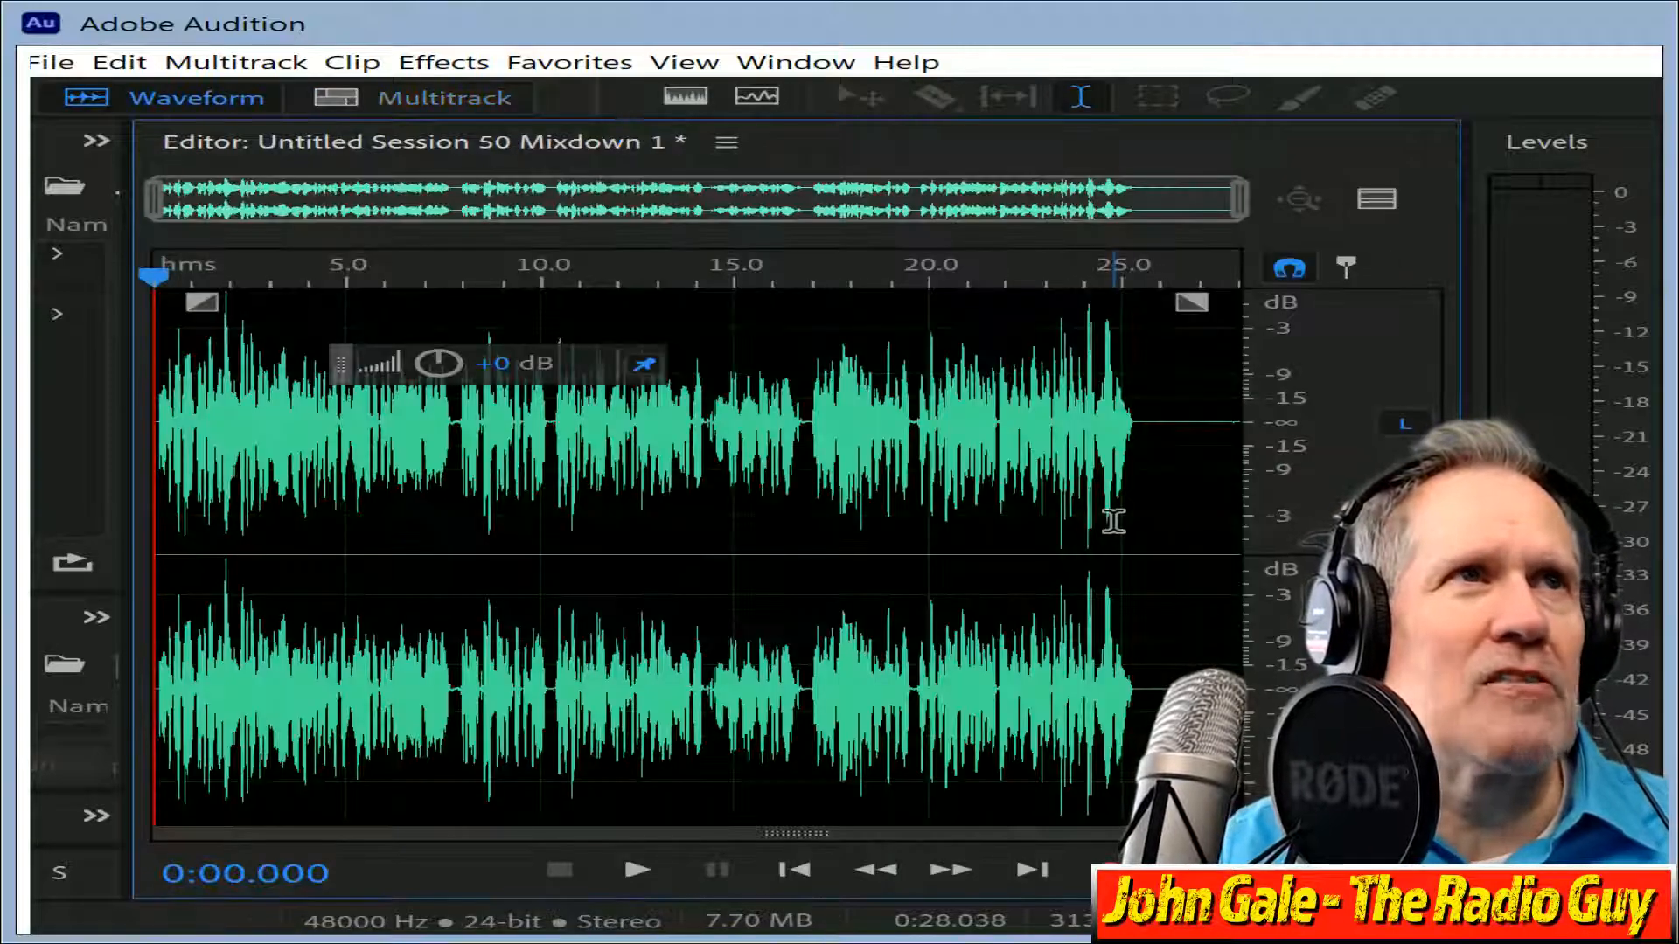
key("ctrl+a")
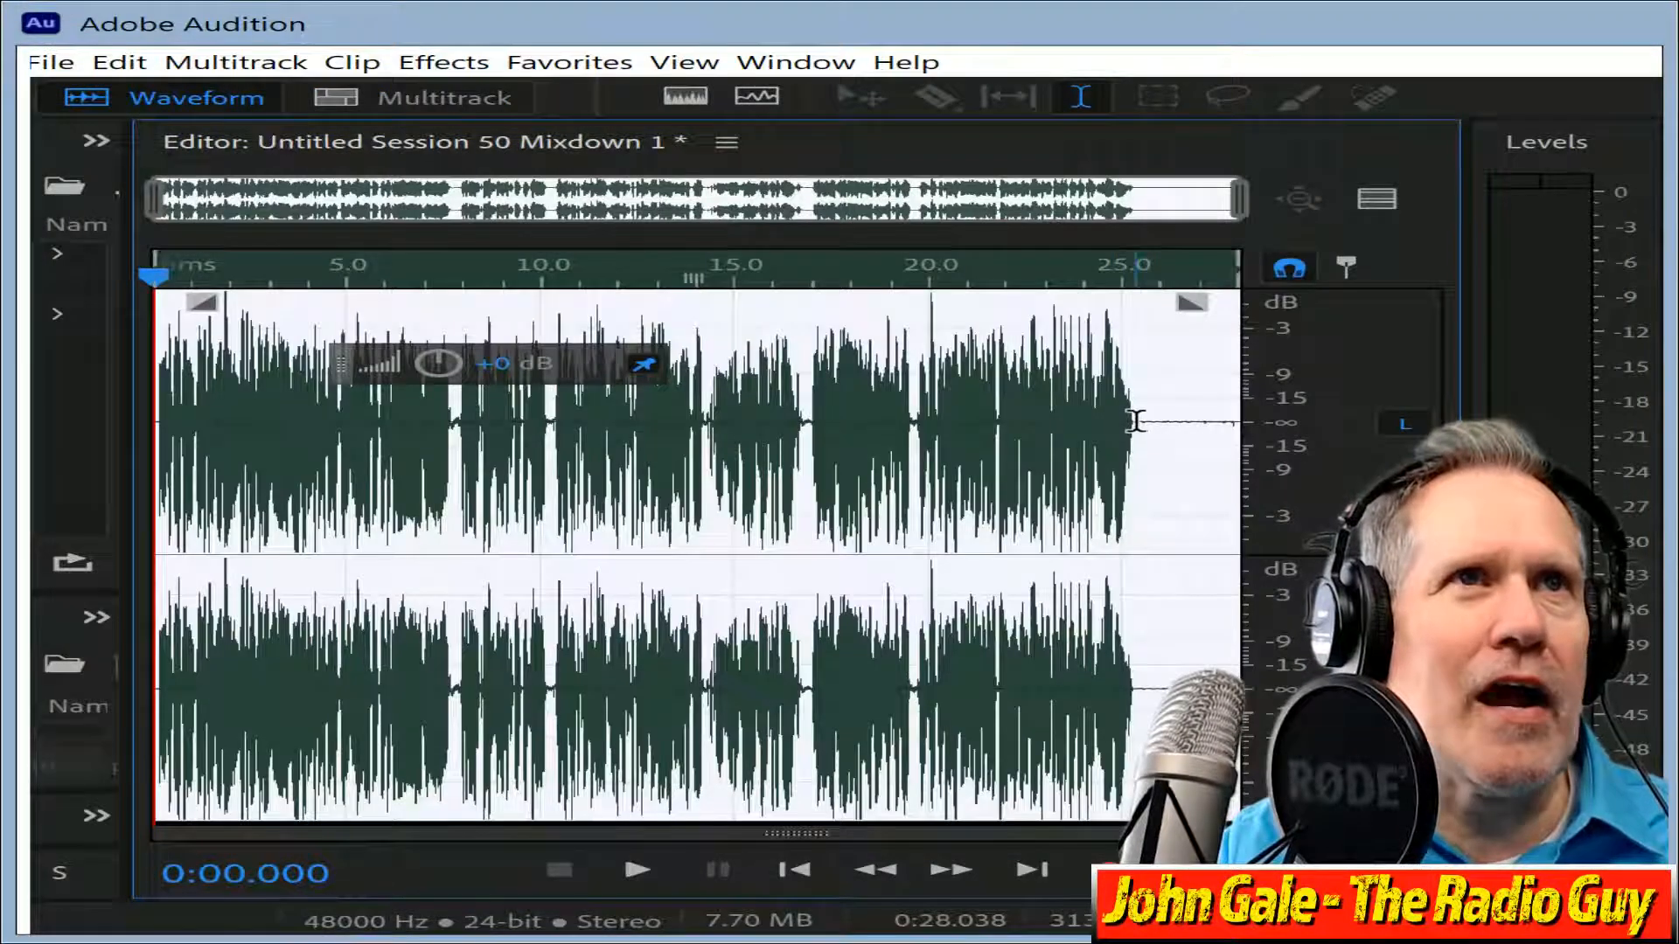
Delete about 2.7 seconds of silence at the end of the mixdown and play the file back to check it.
left_click_drag(1135, 421, 1237, 423)
key("Delete")
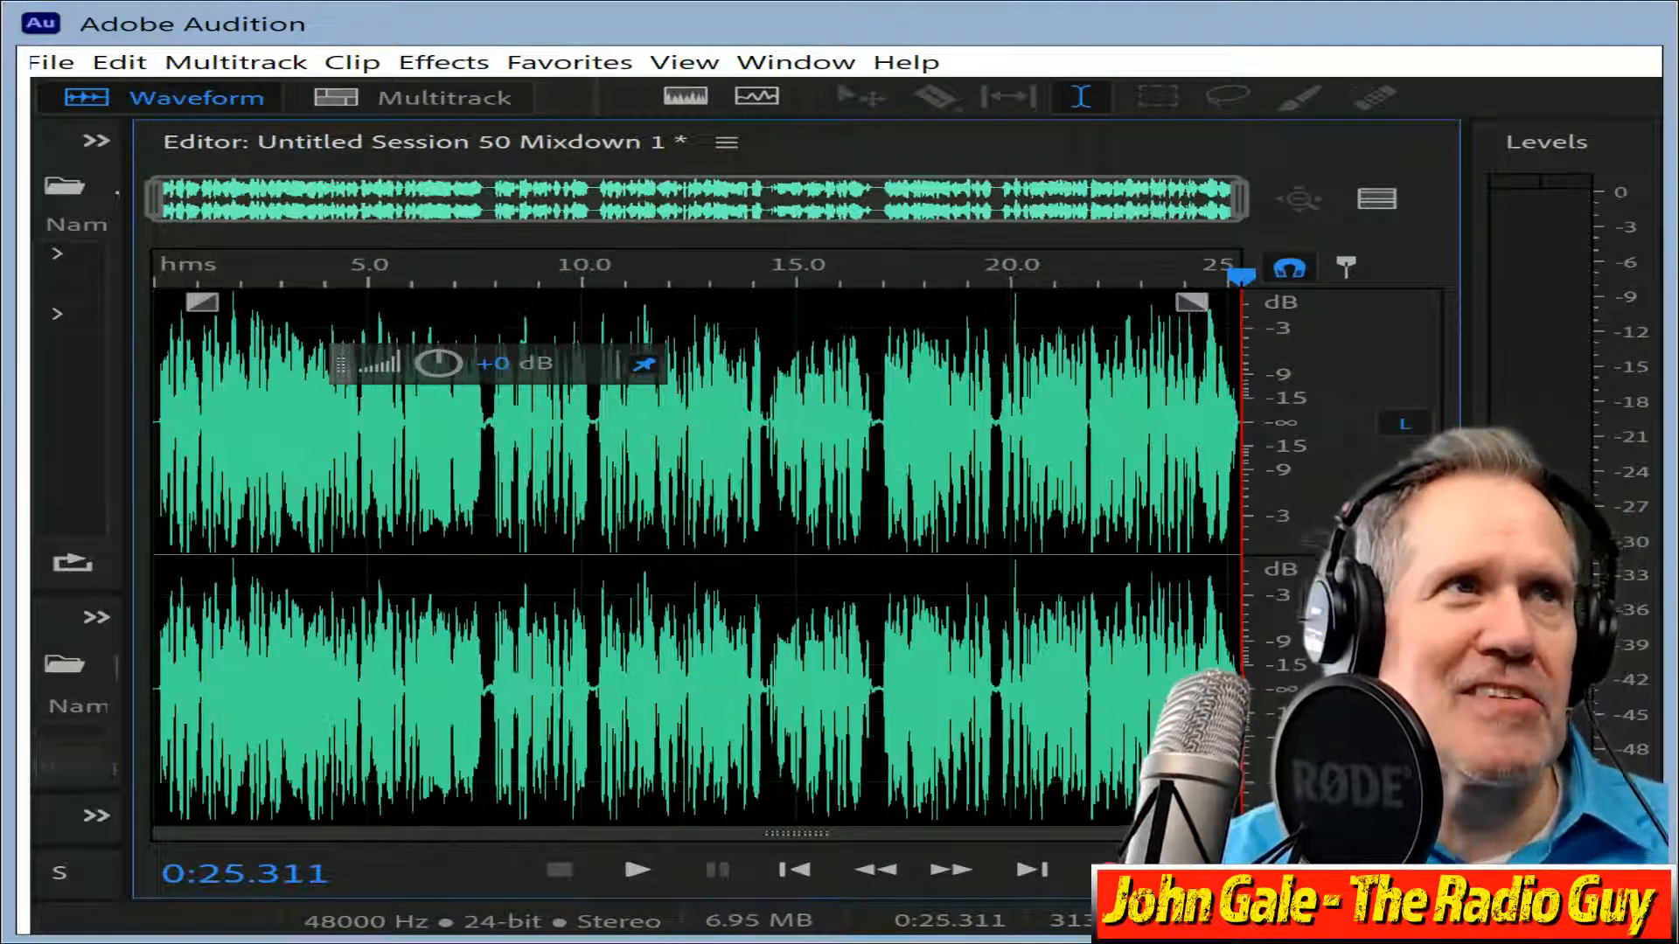
key("space")
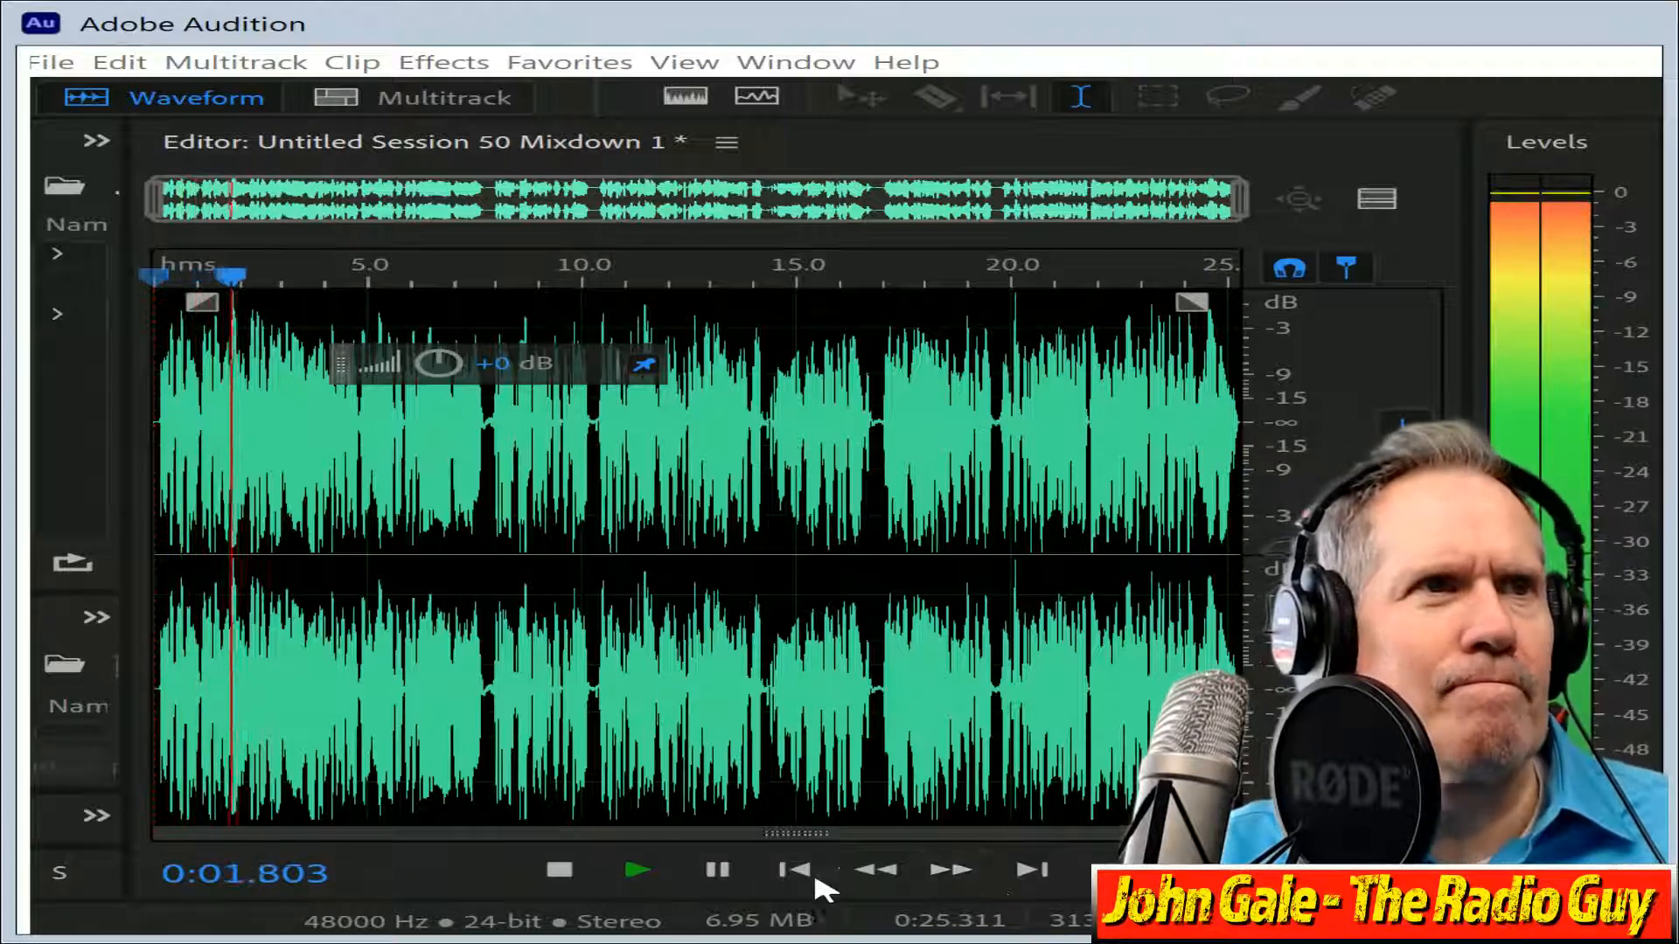
left_click(559, 872)
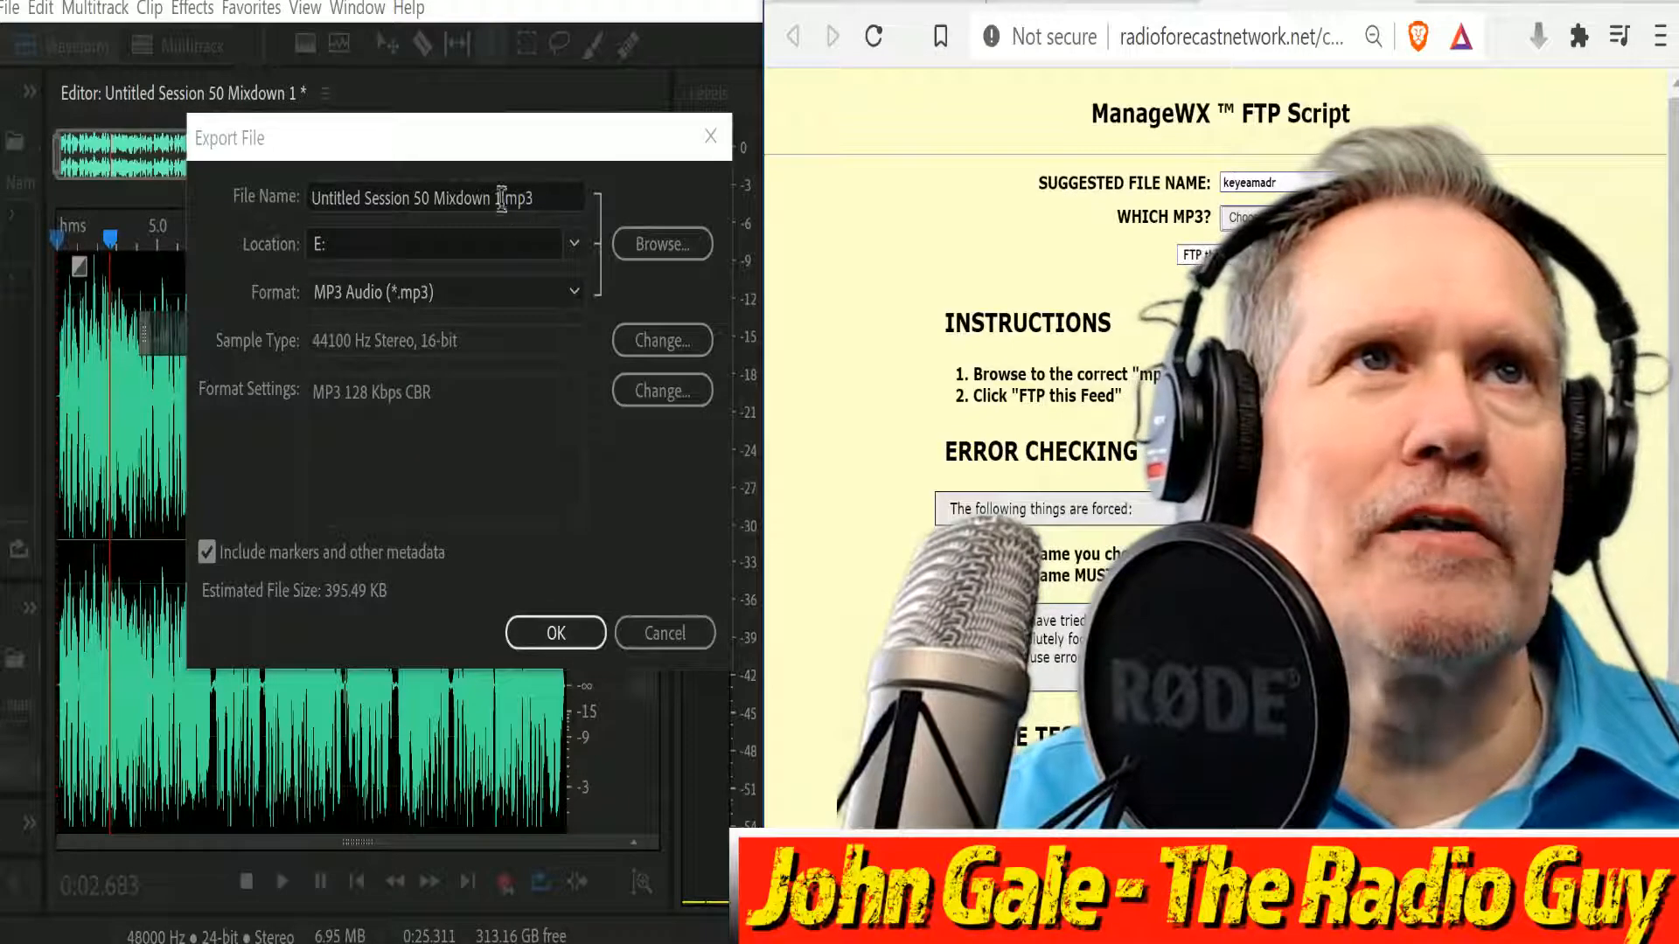
Export the mixdown to drive E: as keyeamadr.mp3 in MP3 Audio format at 128 Kbps CBR, overwriting the existing file.
left_click(500, 199)
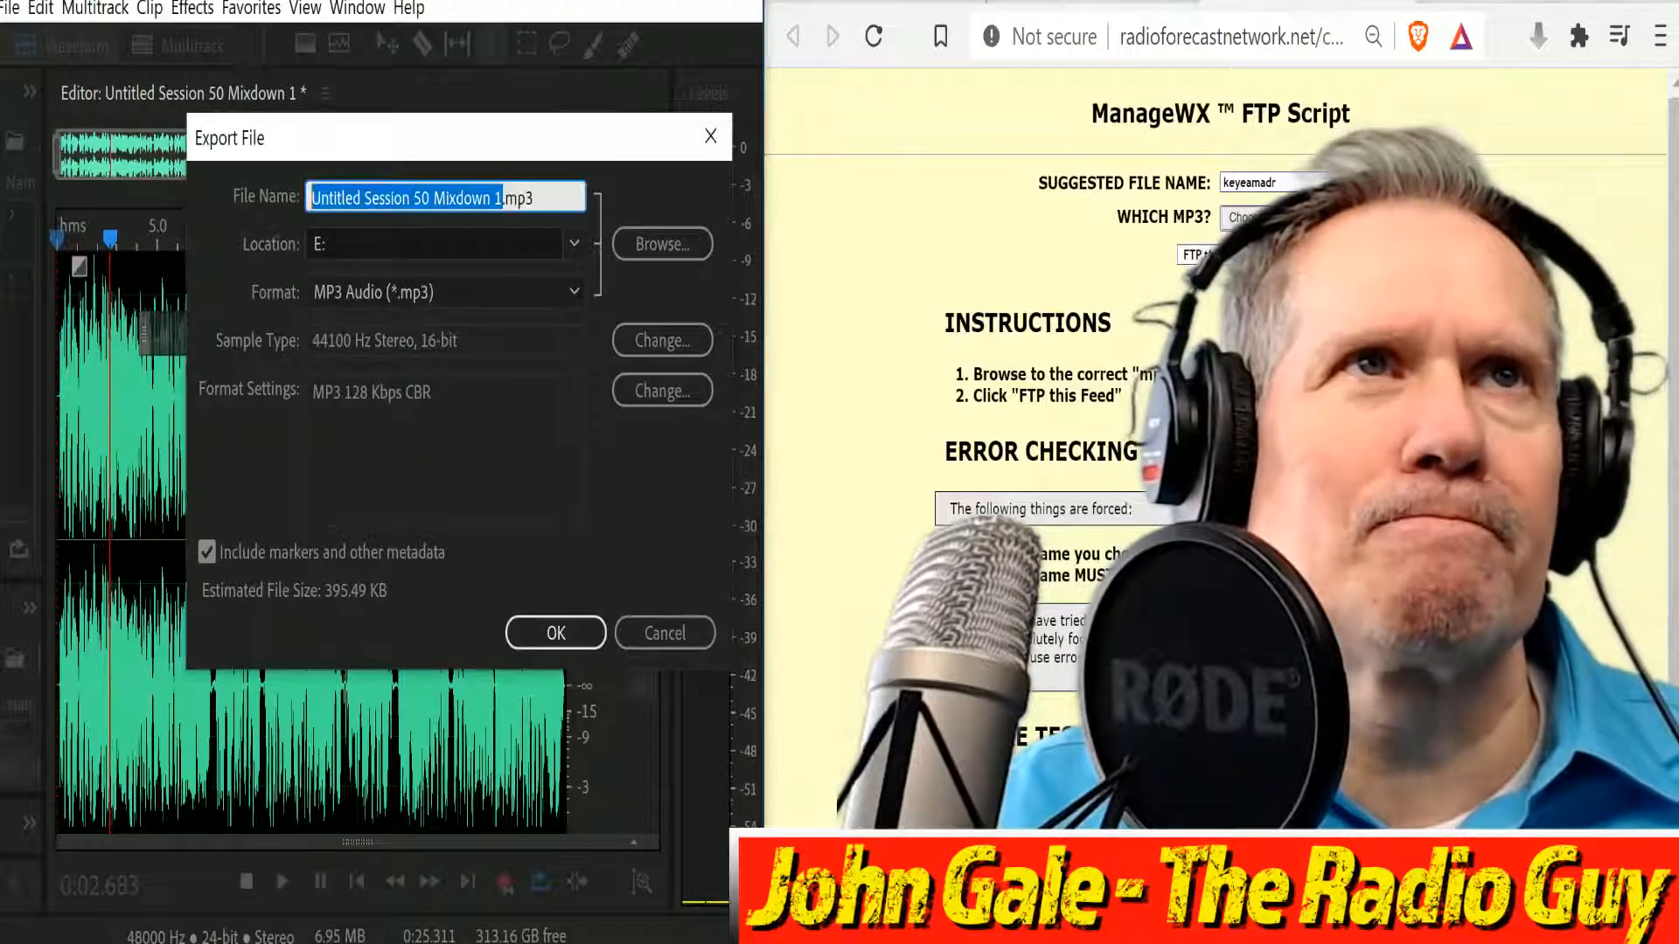
type("keyeamadr")
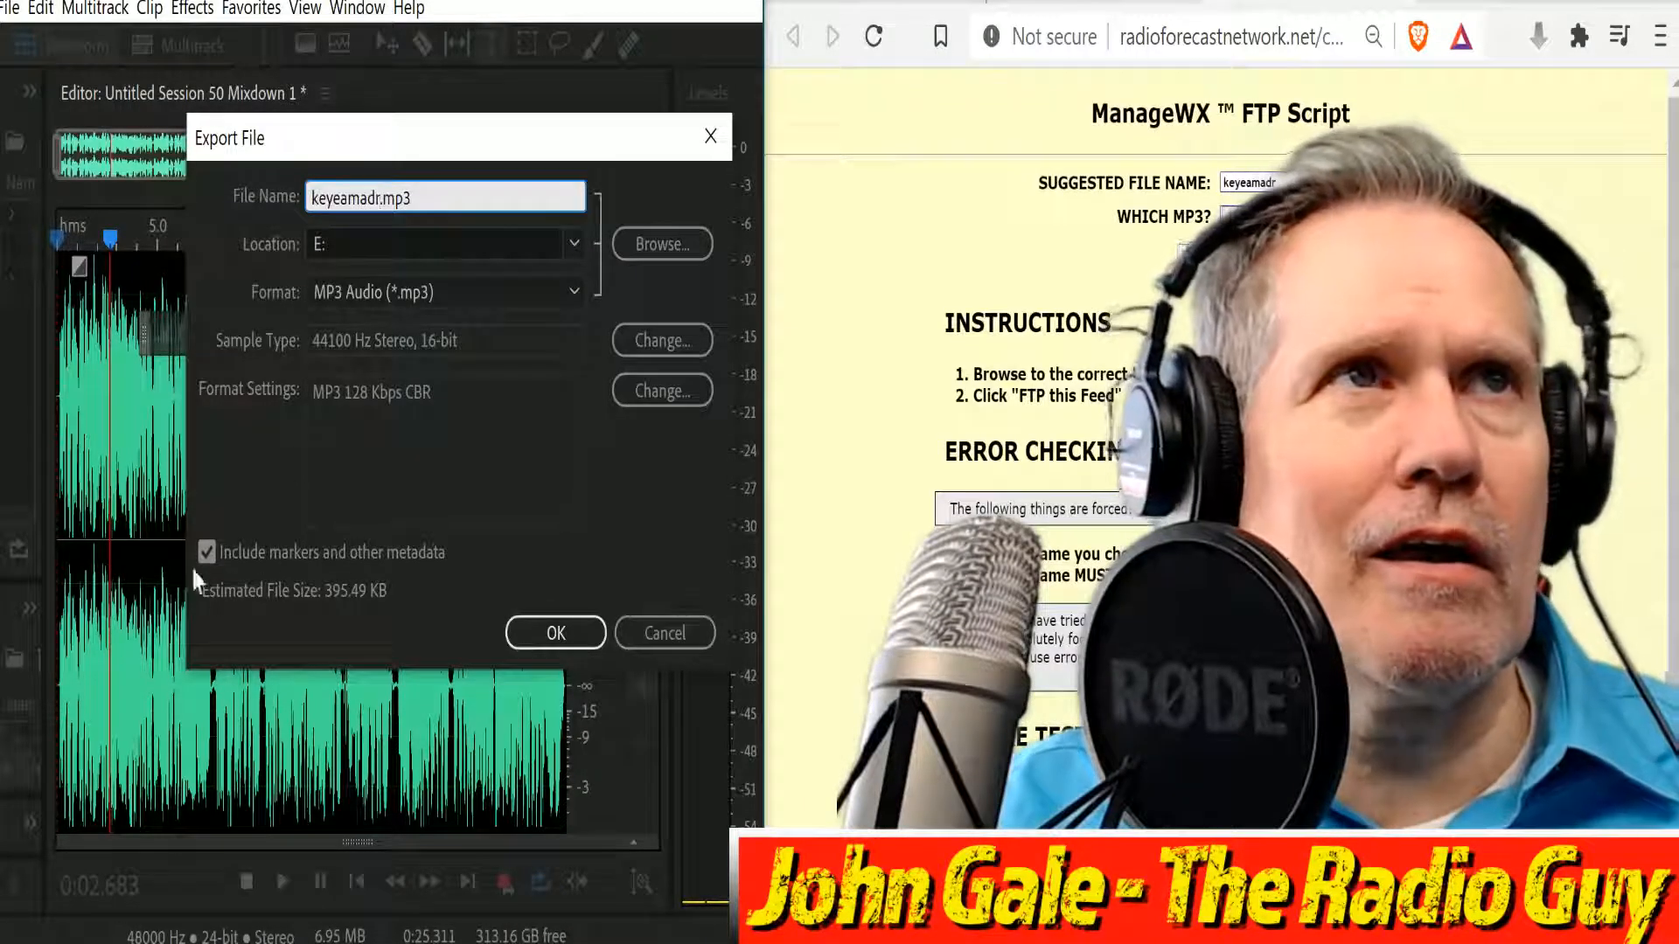
left_click(558, 645)
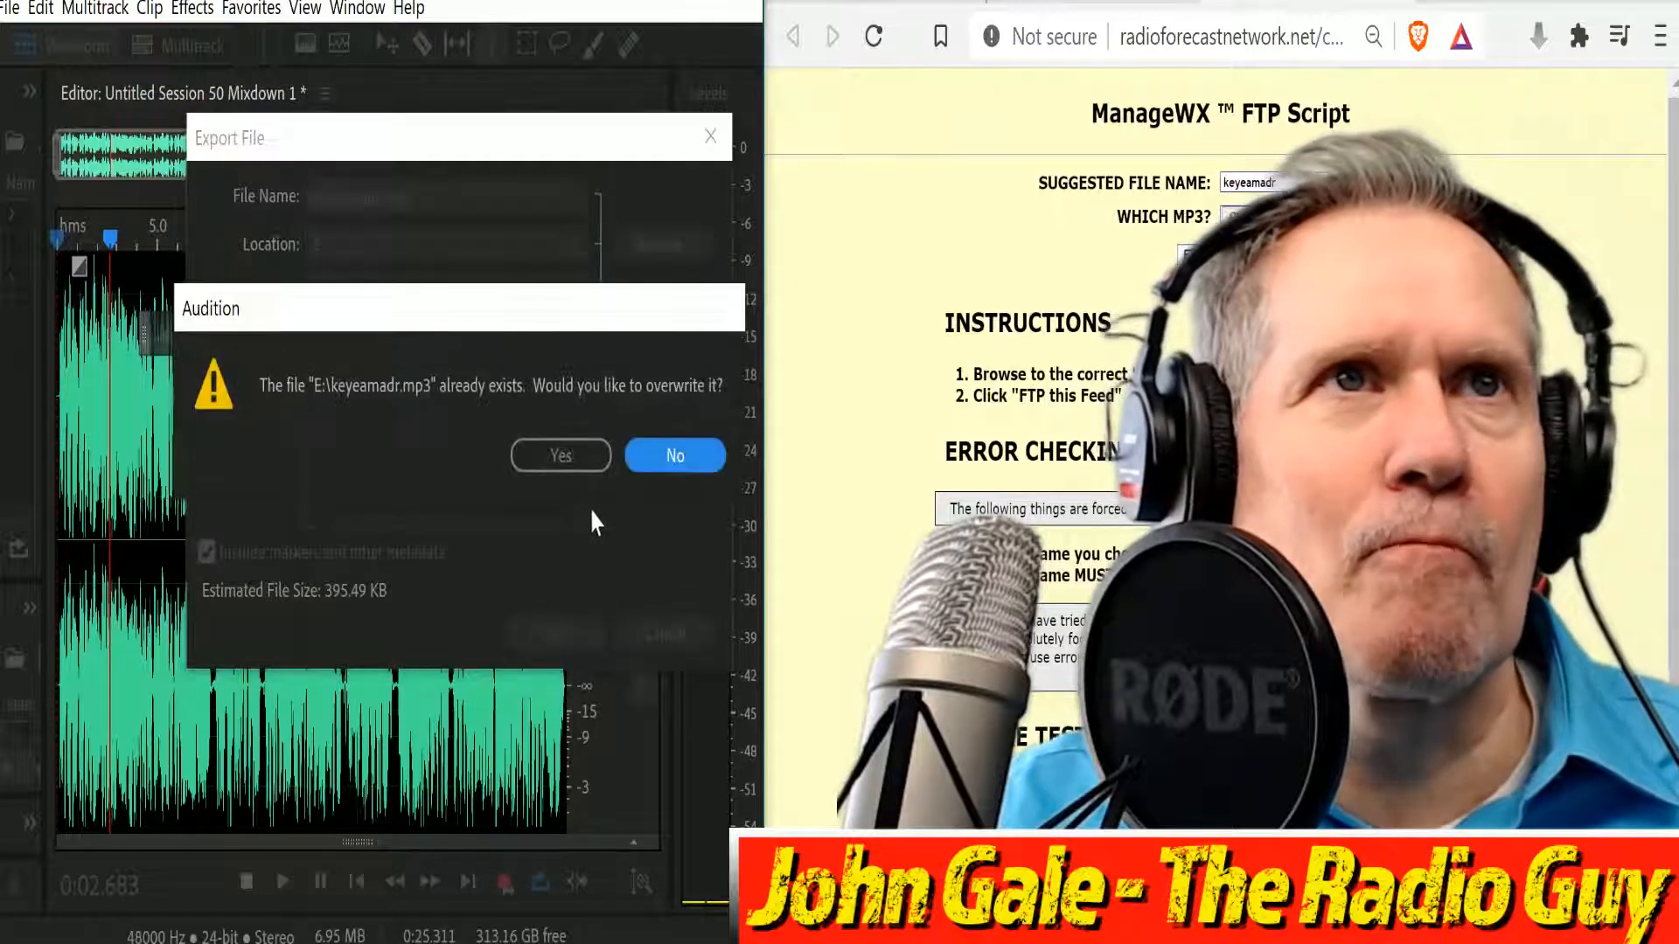
left_click(564, 454)
left_click(1238, 217)
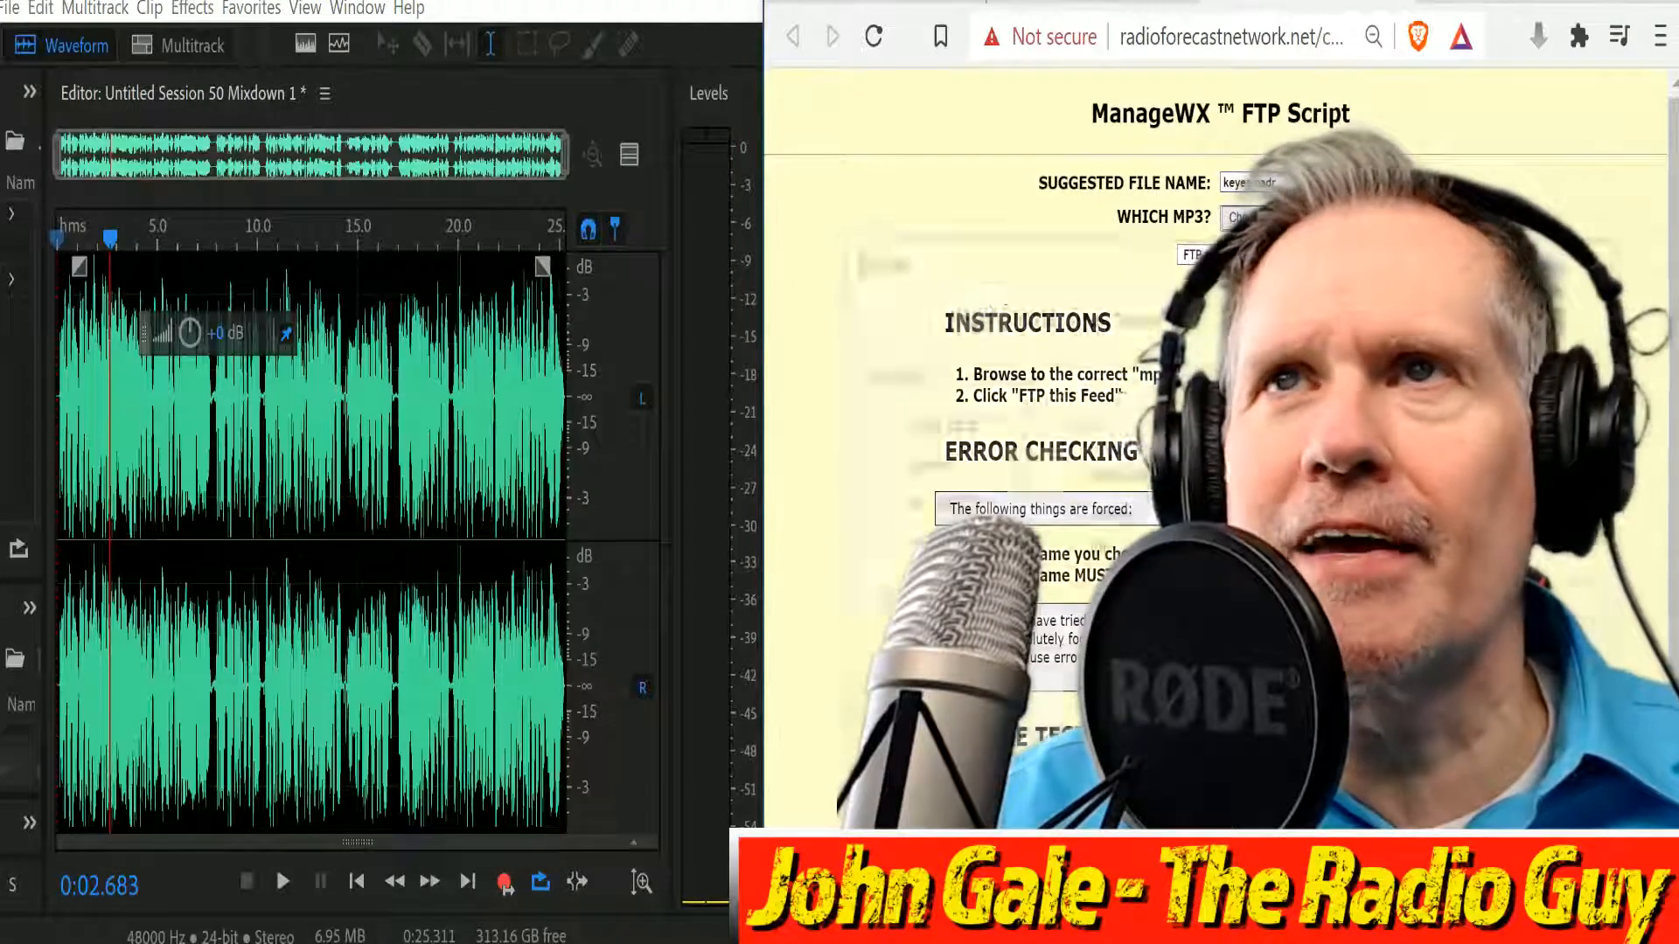
scroll(1628, 631, "down", 10)
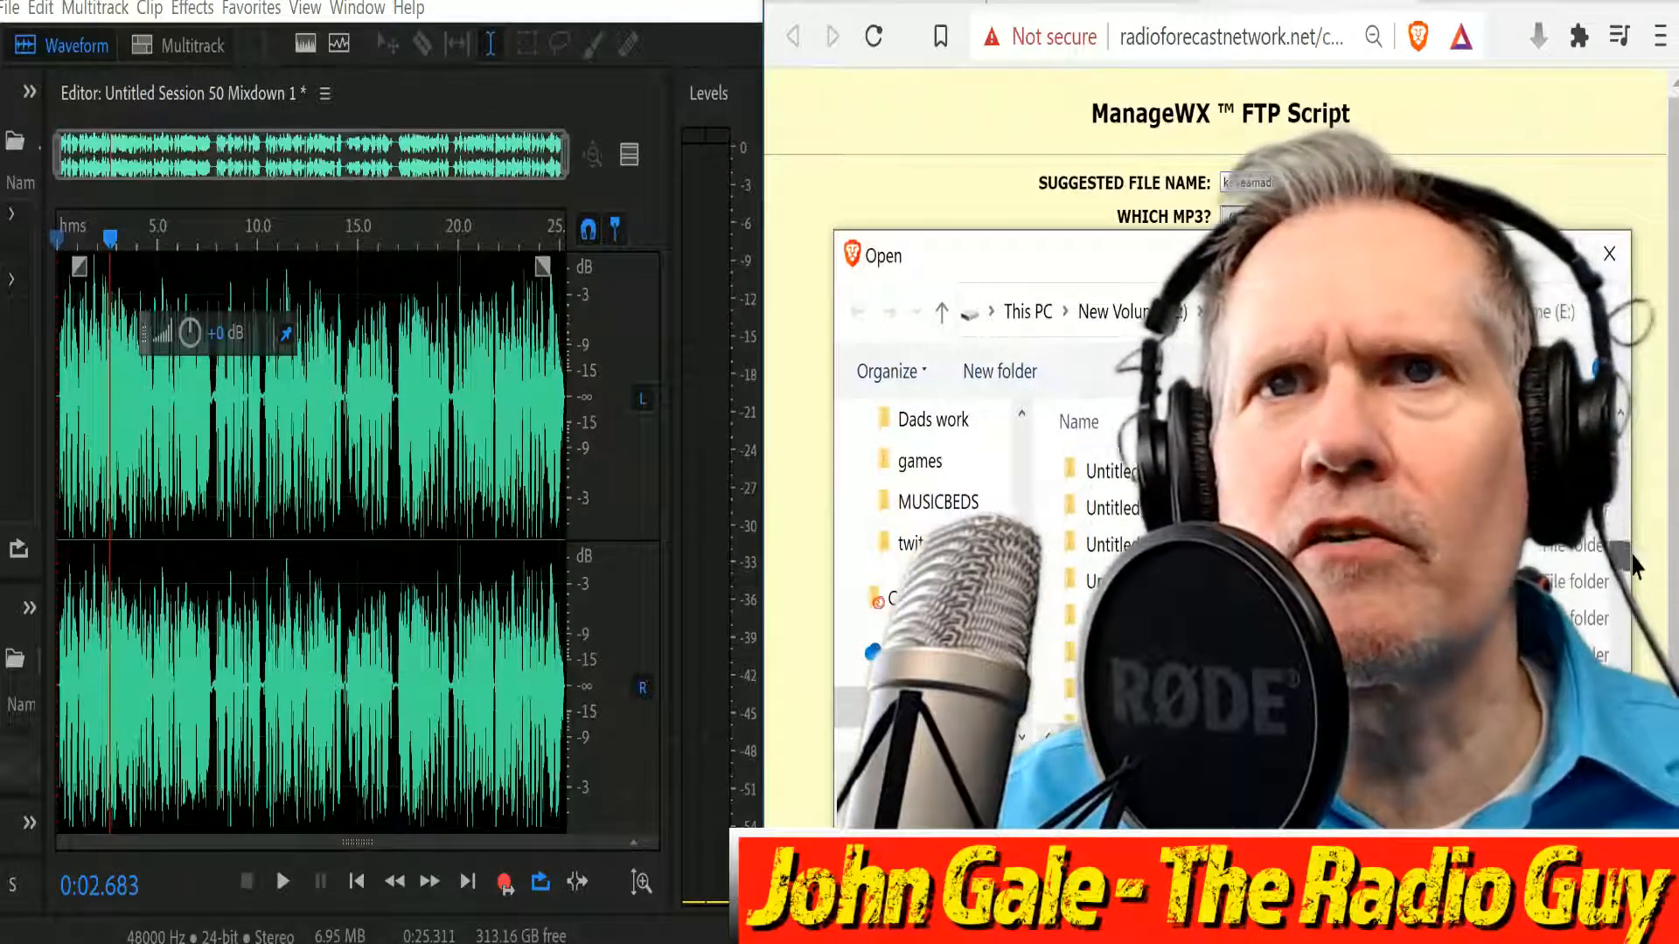
scroll(1628, 631, "up", 2)
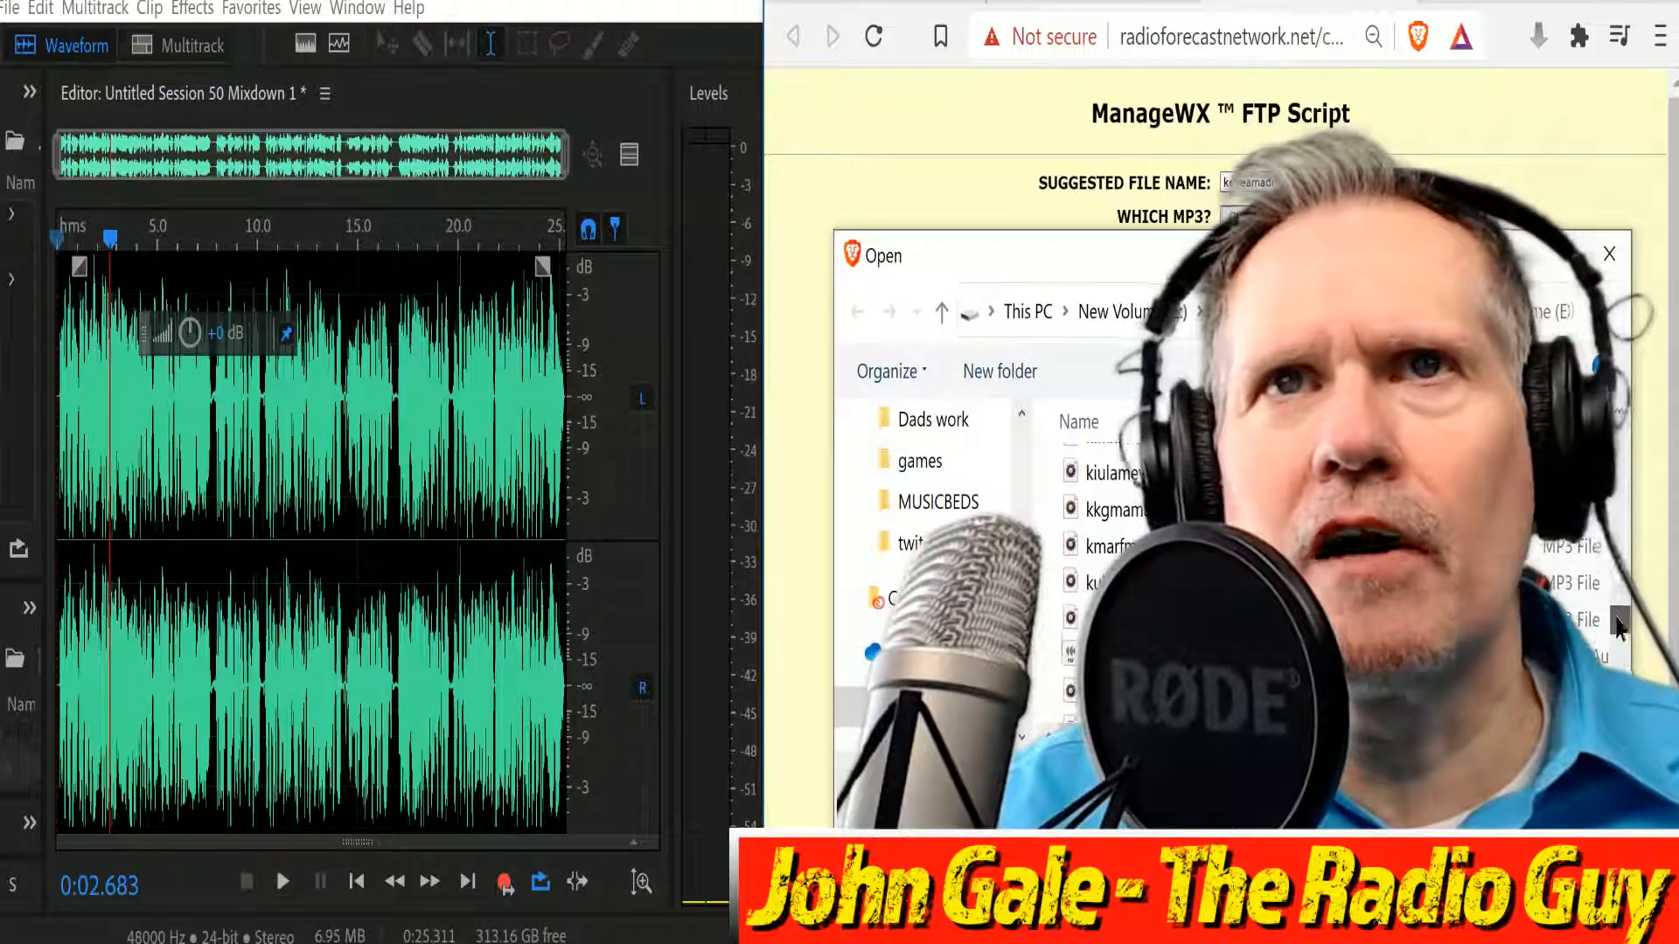
scroll(1613, 622, "up", 1)
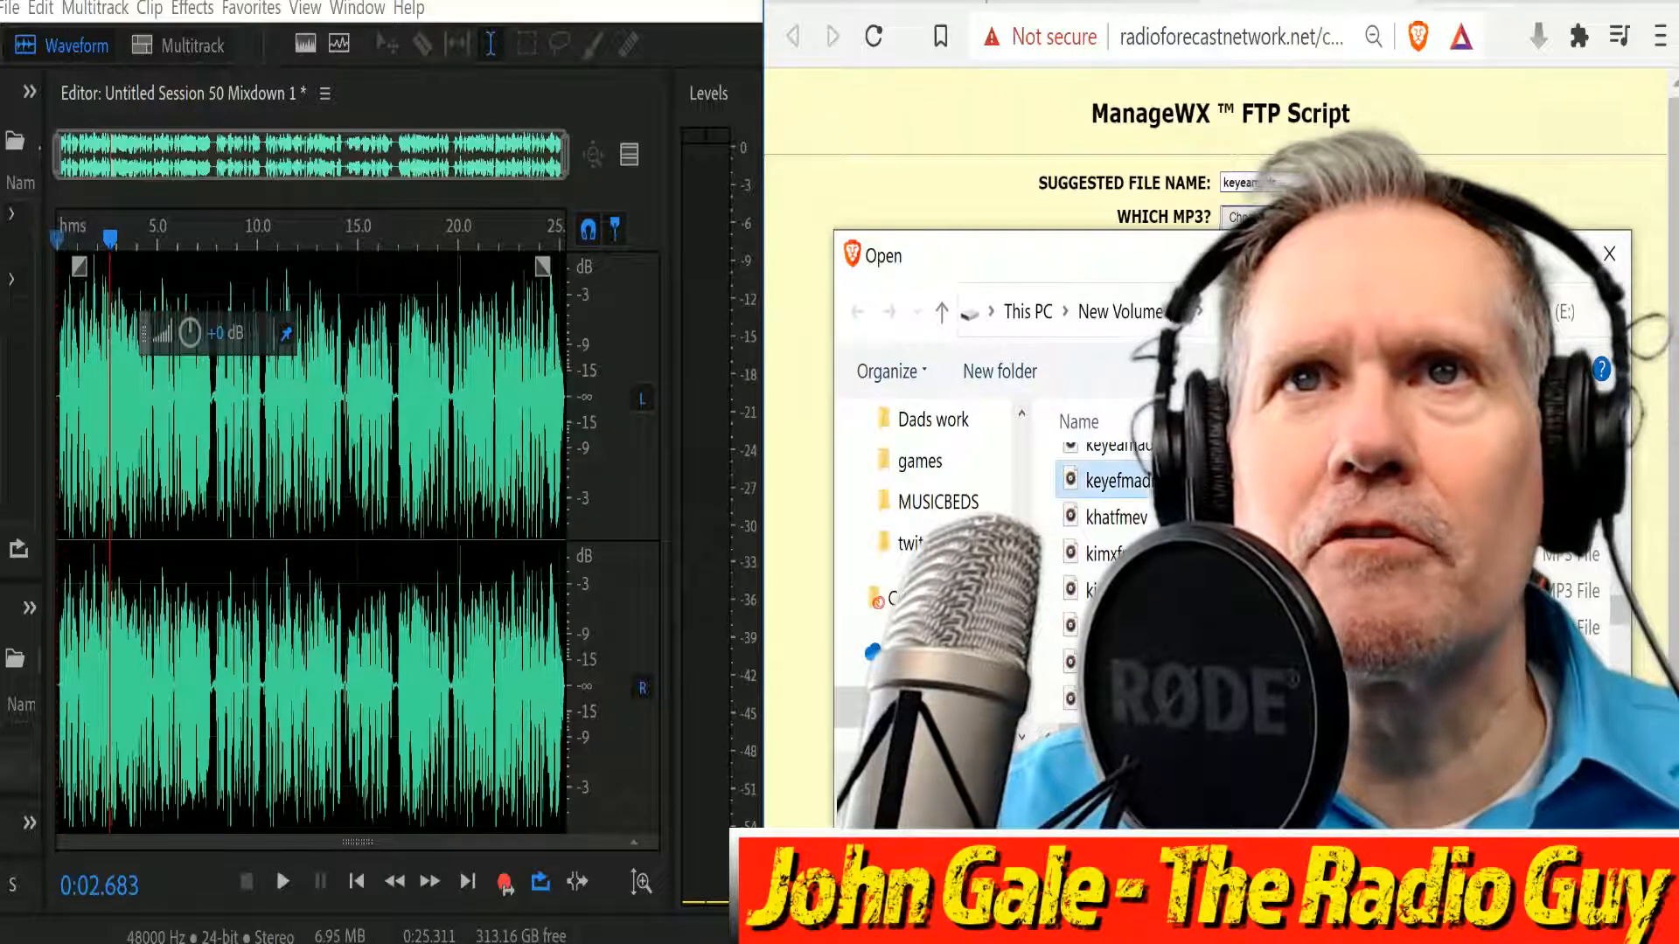
key("Return")
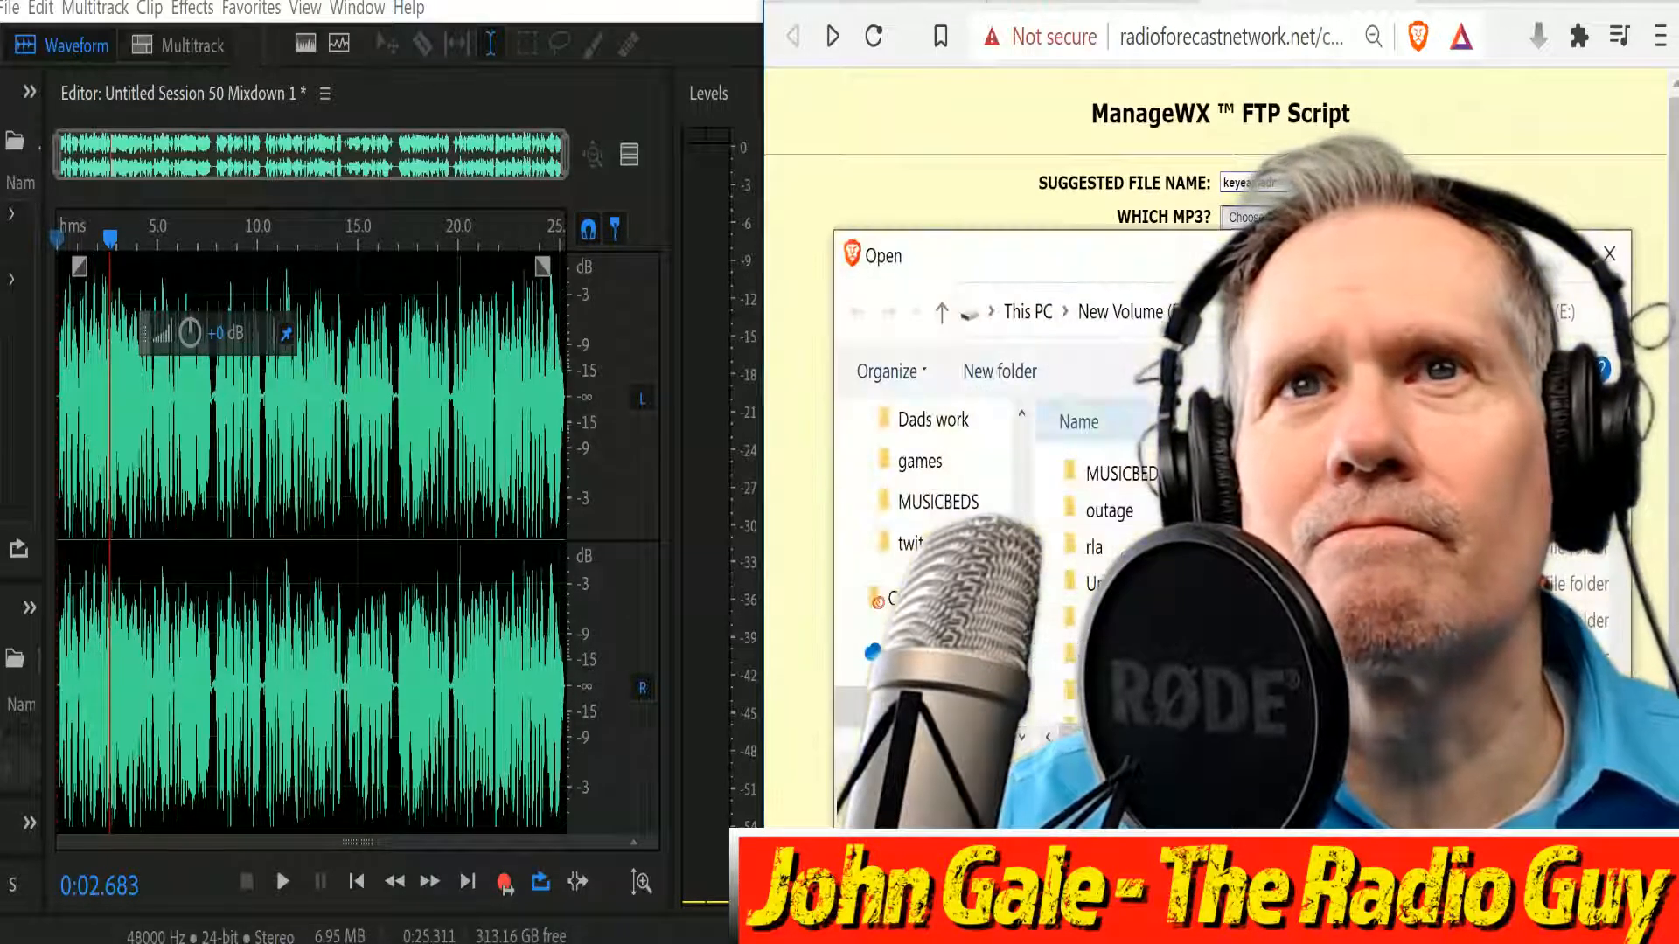
Choose keyeamadr.mp3 from drive E: as the MP3 file for the ManageWX FTP upload form.
scroll(1584, 622, "down", 10)
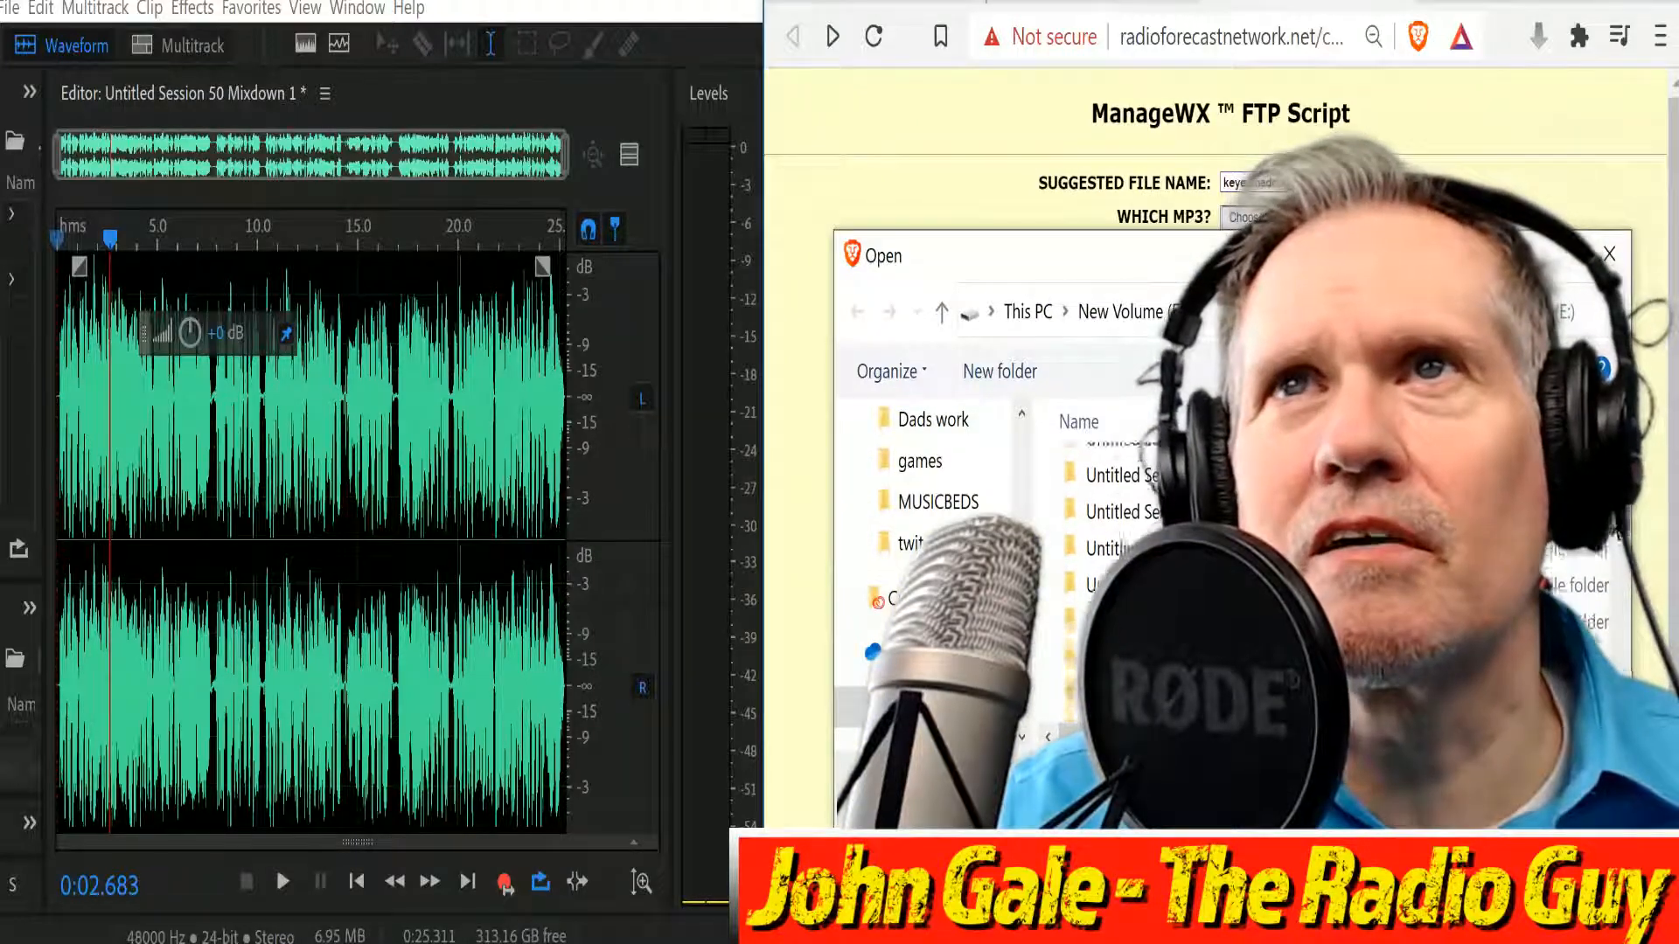
scroll(1585, 622, "up", 1)
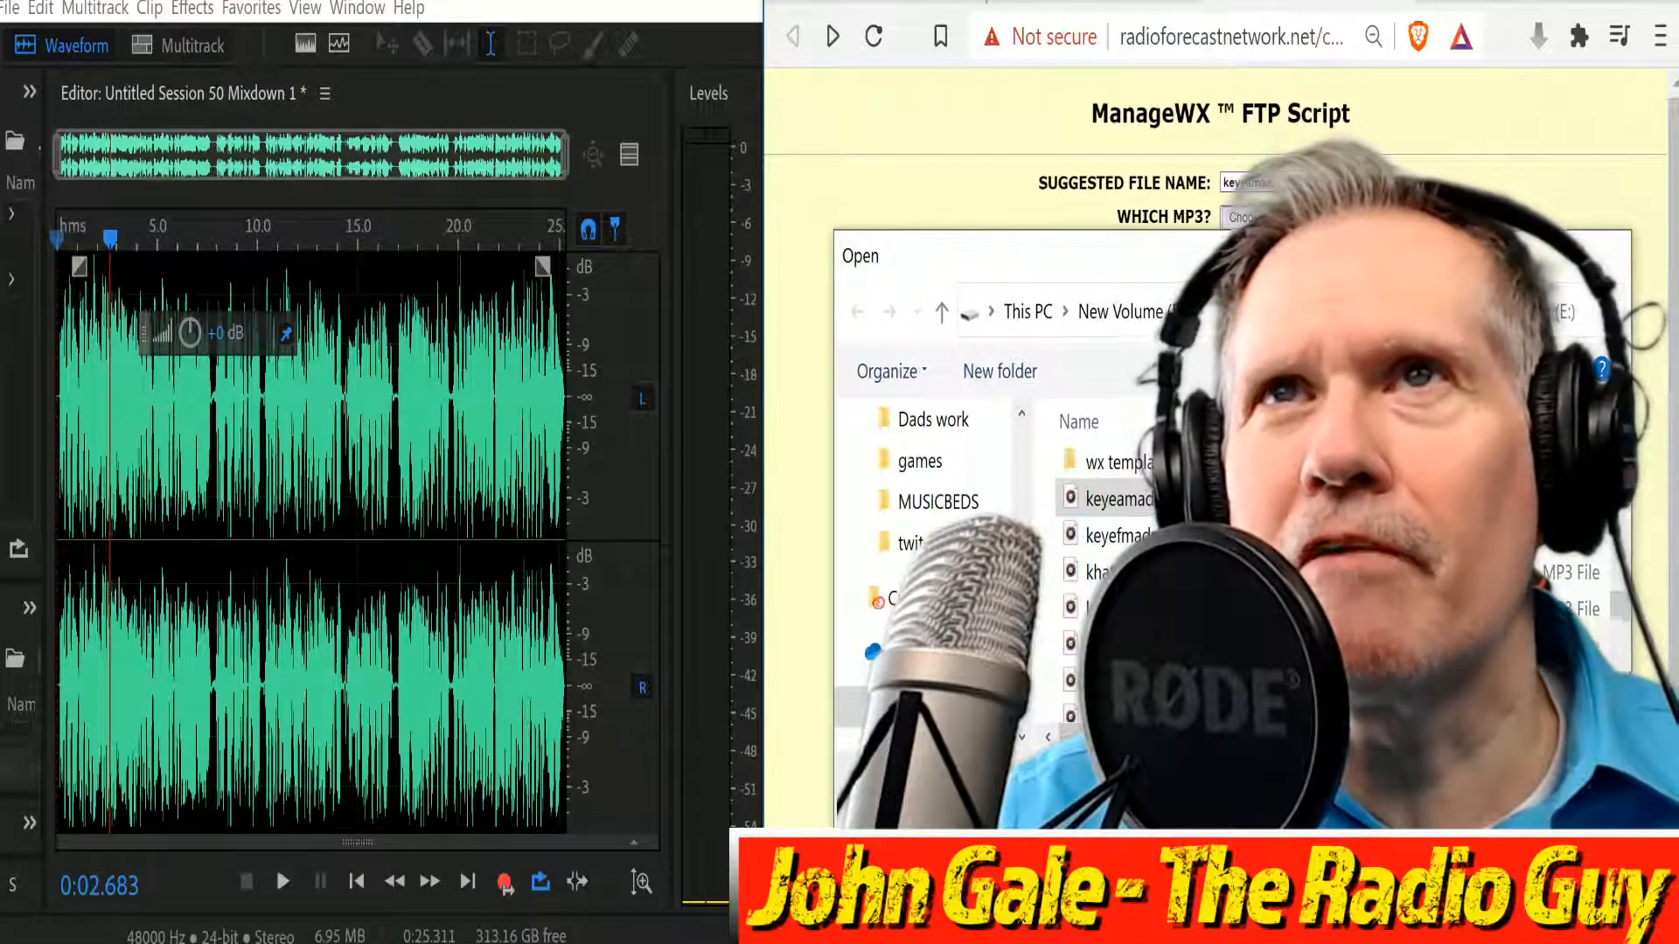
double_click(1118, 499)
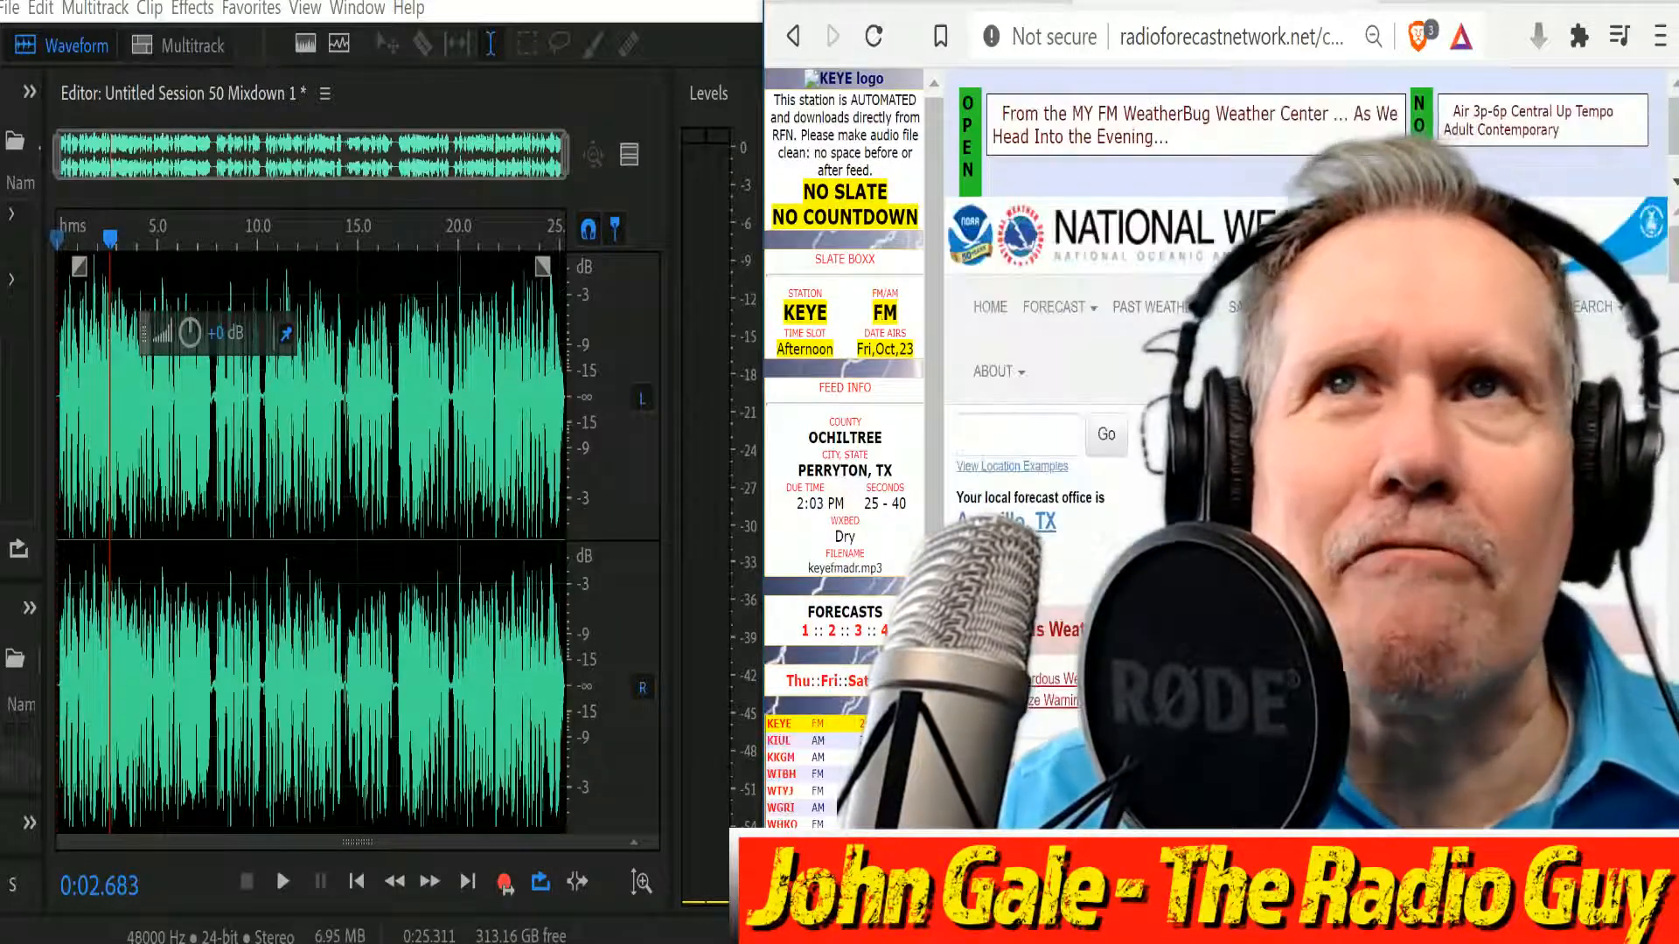
In Audition's multitrack session, delete the old forecast clip from the voice track and return the playhead to the start.
left_click(8, 9)
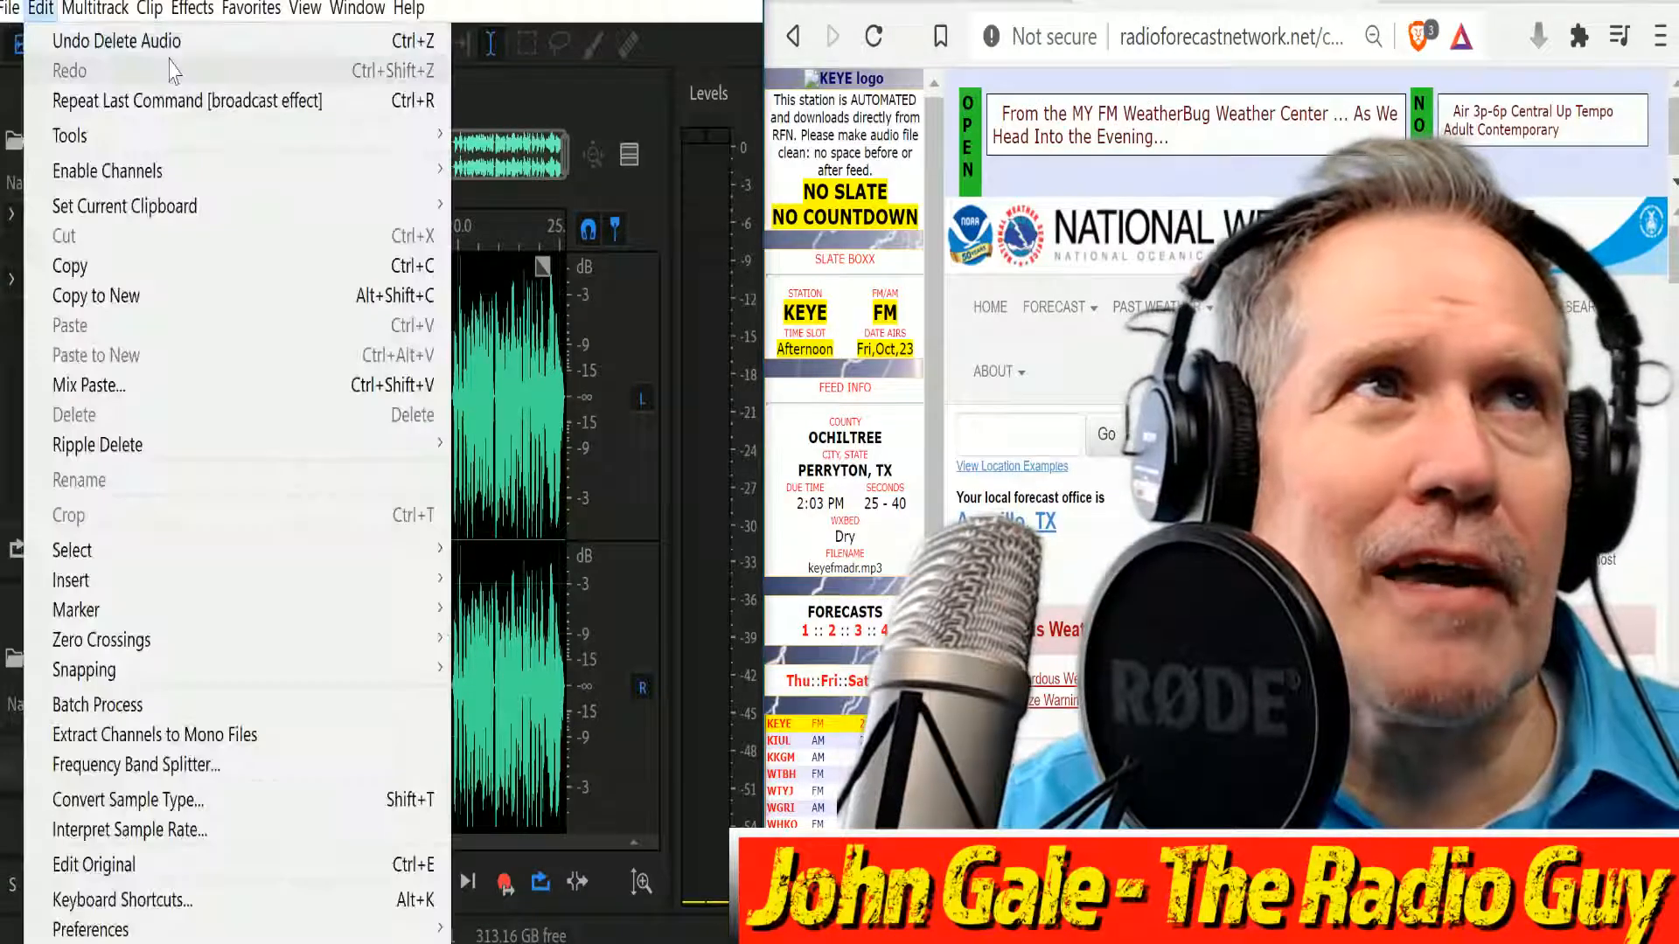
left_click(197, 8)
left_click(189, 48)
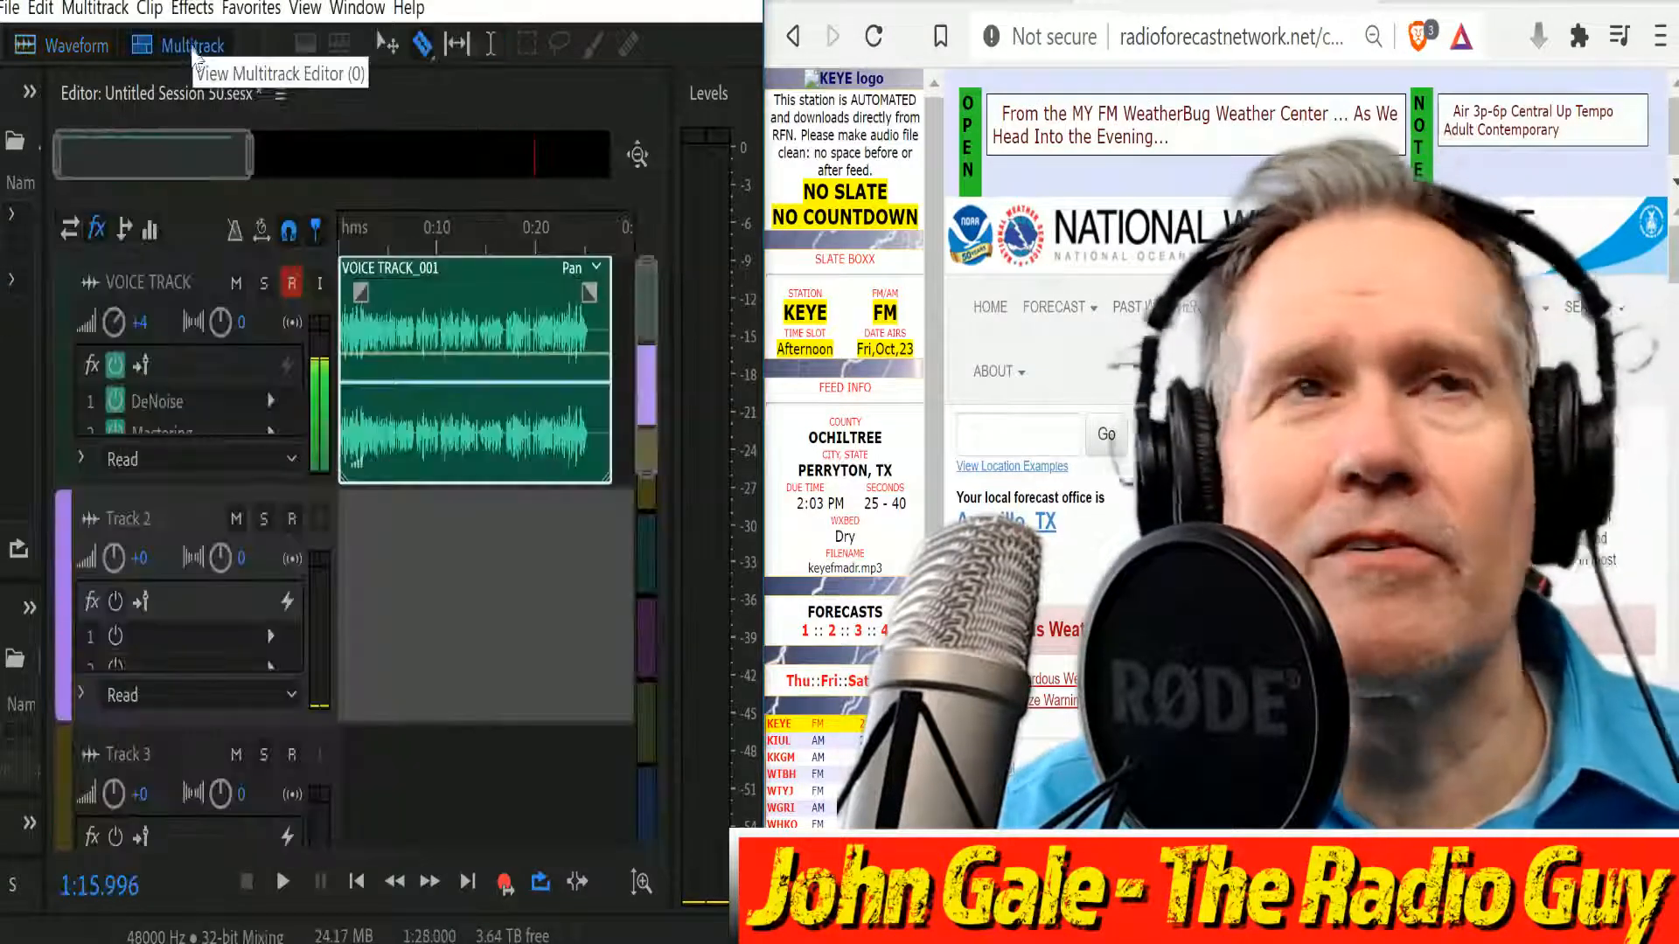
left_click(363, 284)
key("Delete")
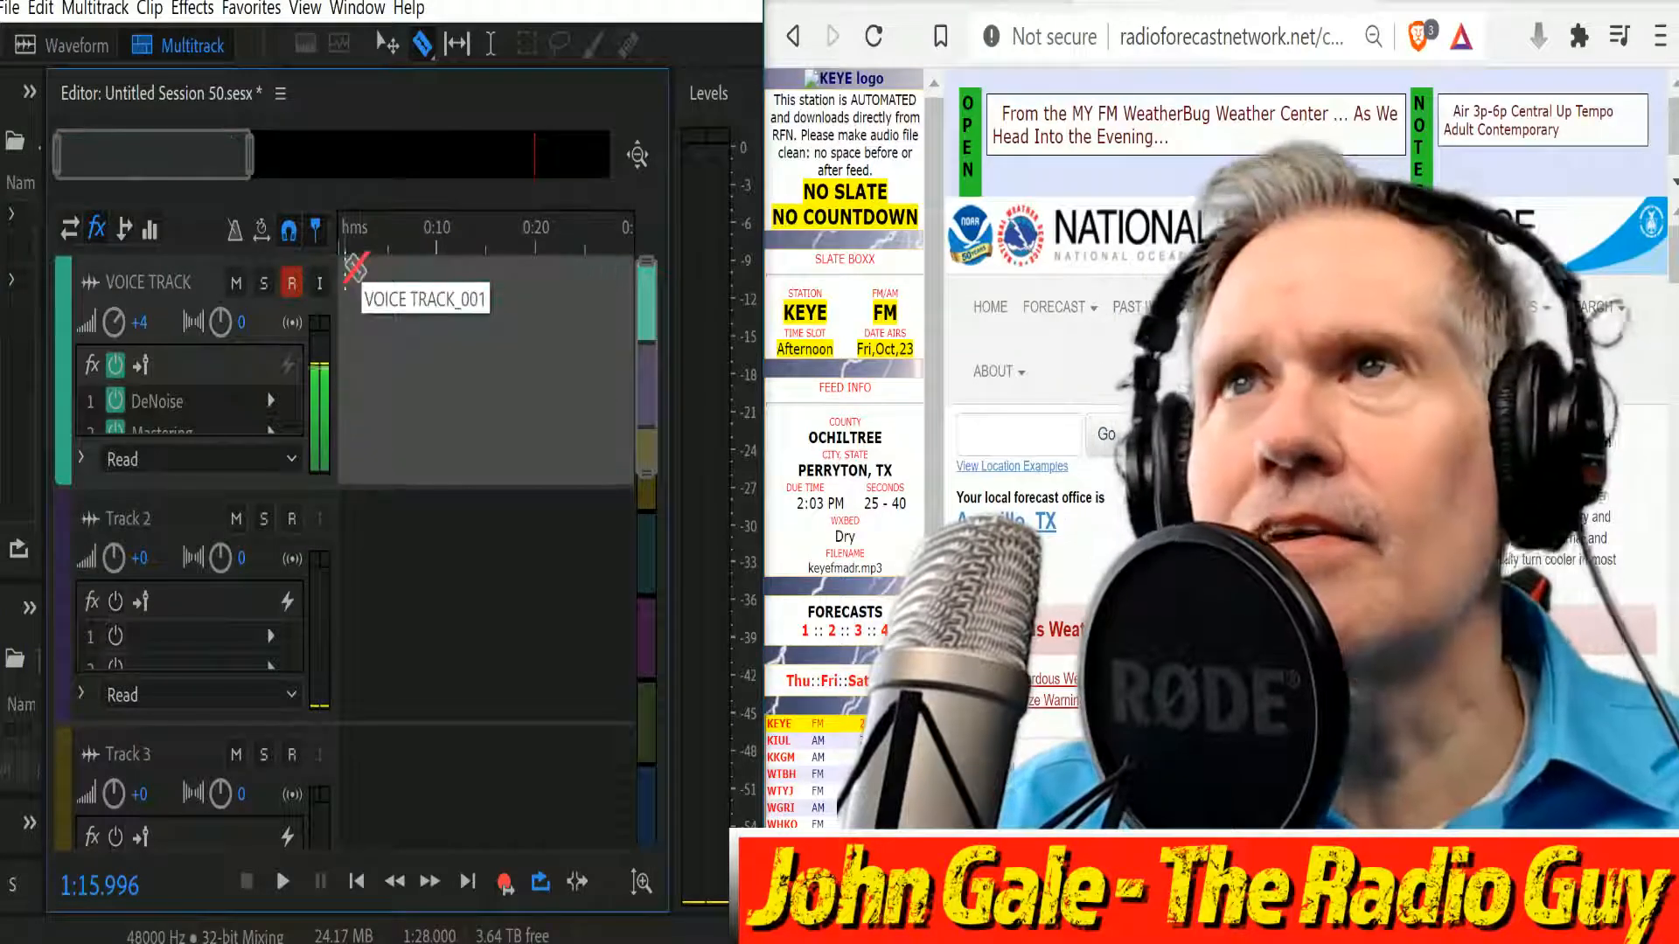
key("Home")
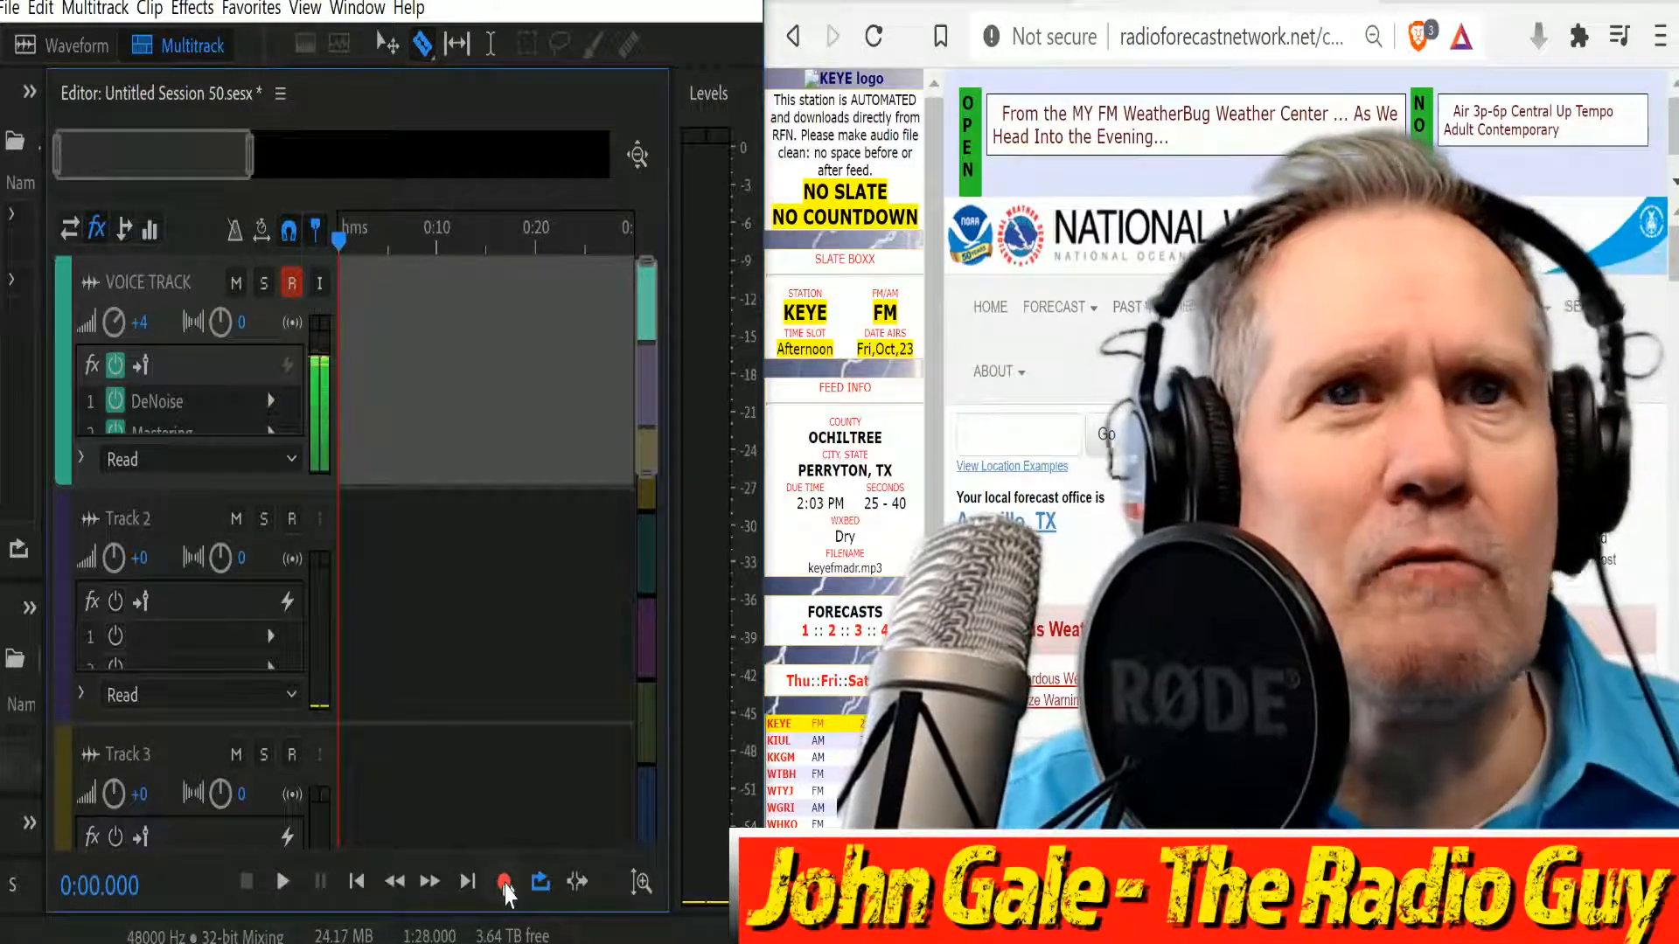
Record the KEYE Friday afternoon forecast on the voice track while reading the Perryton forecast and running the page's timer.
left_click(505, 885)
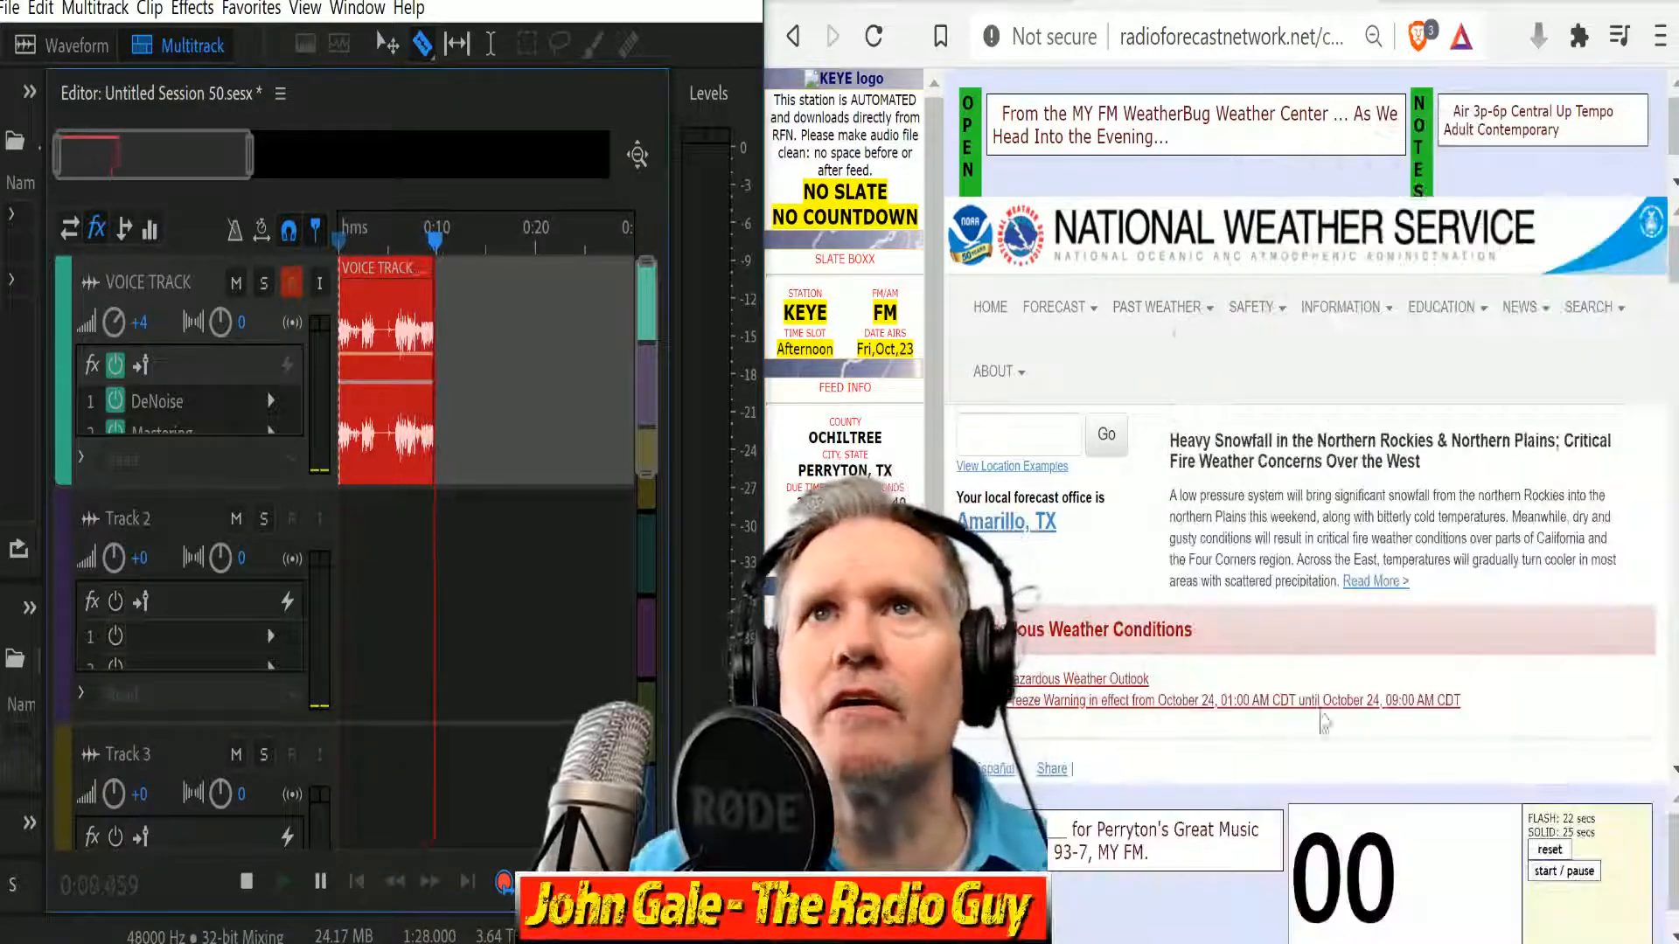
scroll(1323, 722, "down", 8)
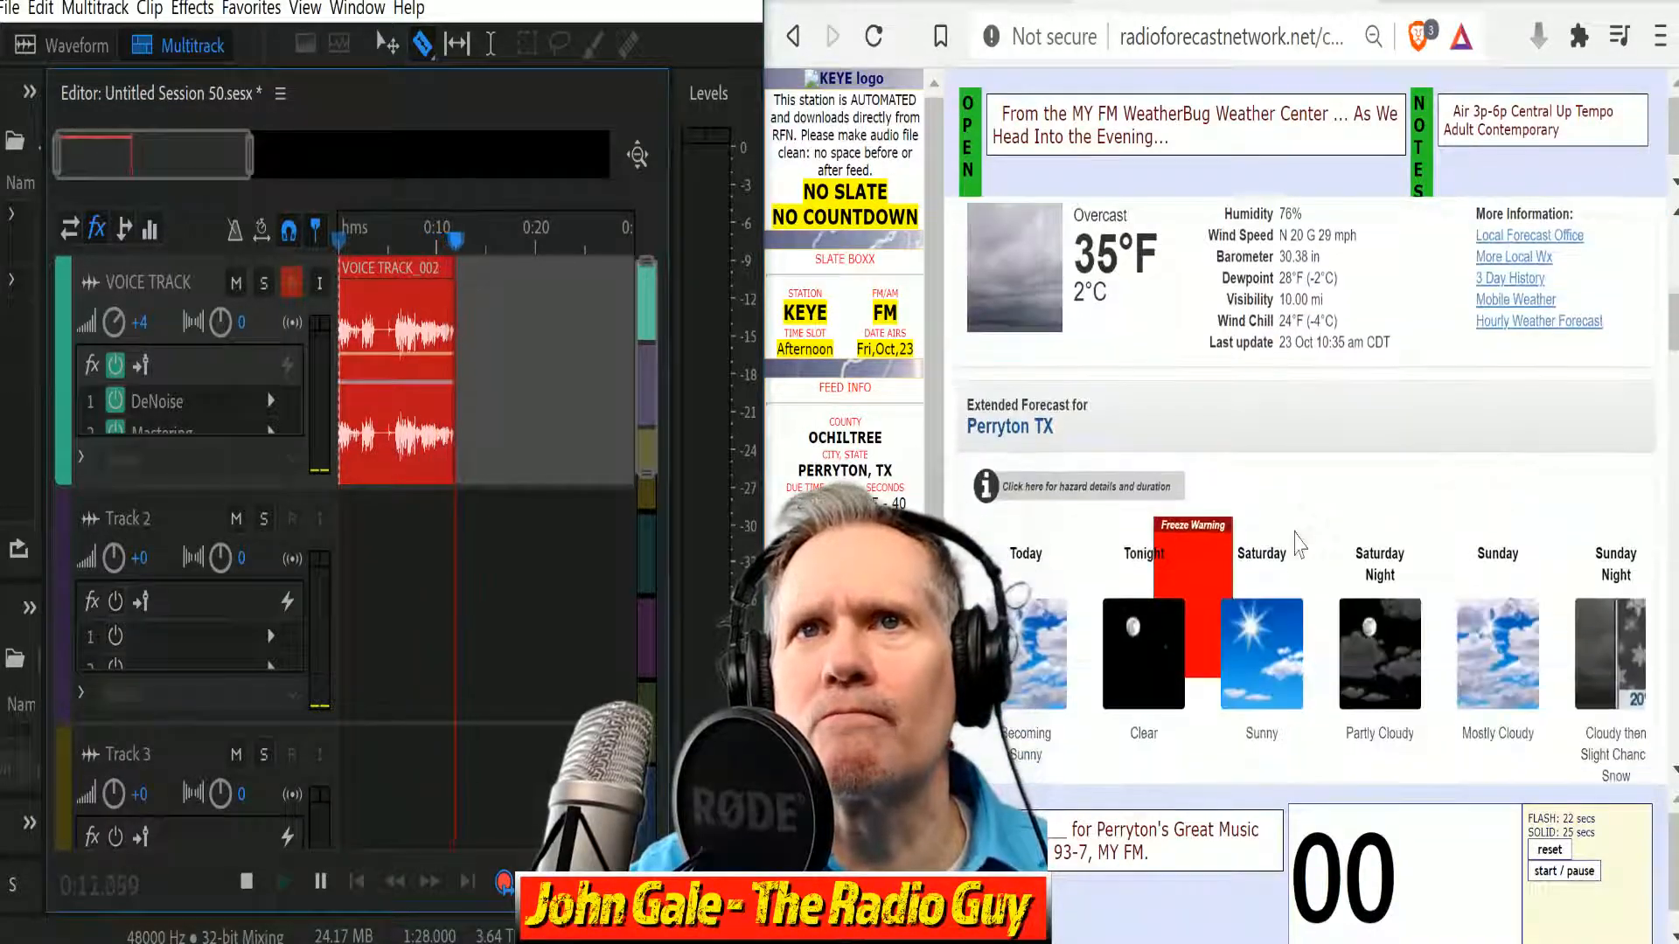
mouse_move(1169, 497)
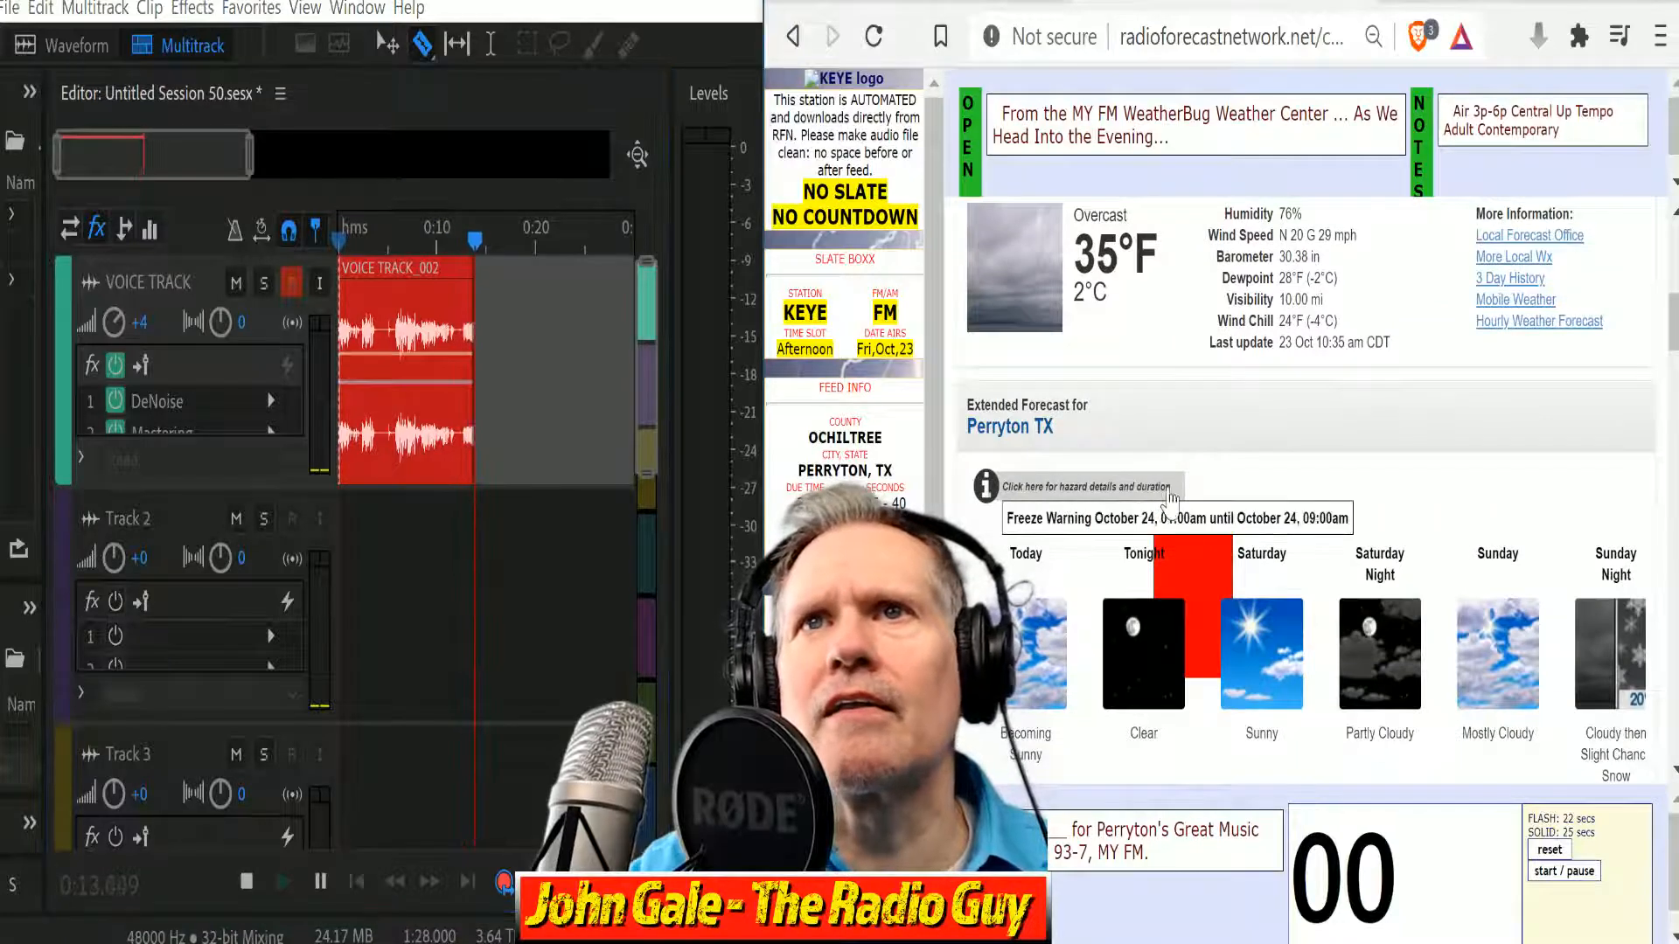
scroll(1542, 524, "down", 2)
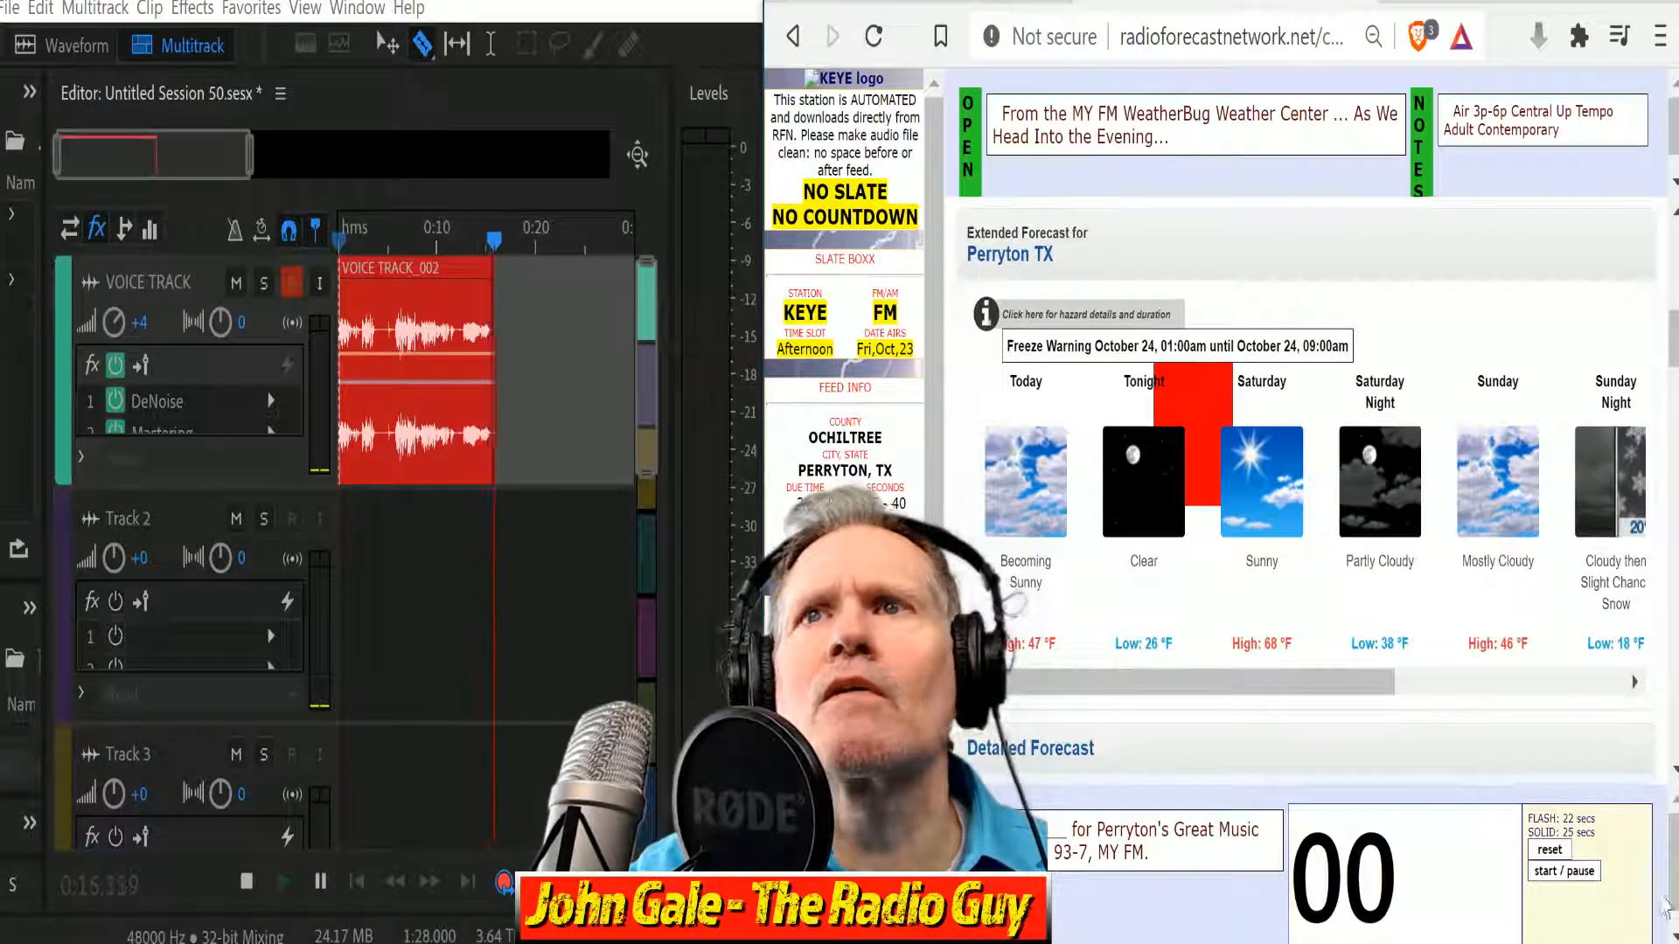
left_click(1592, 873)
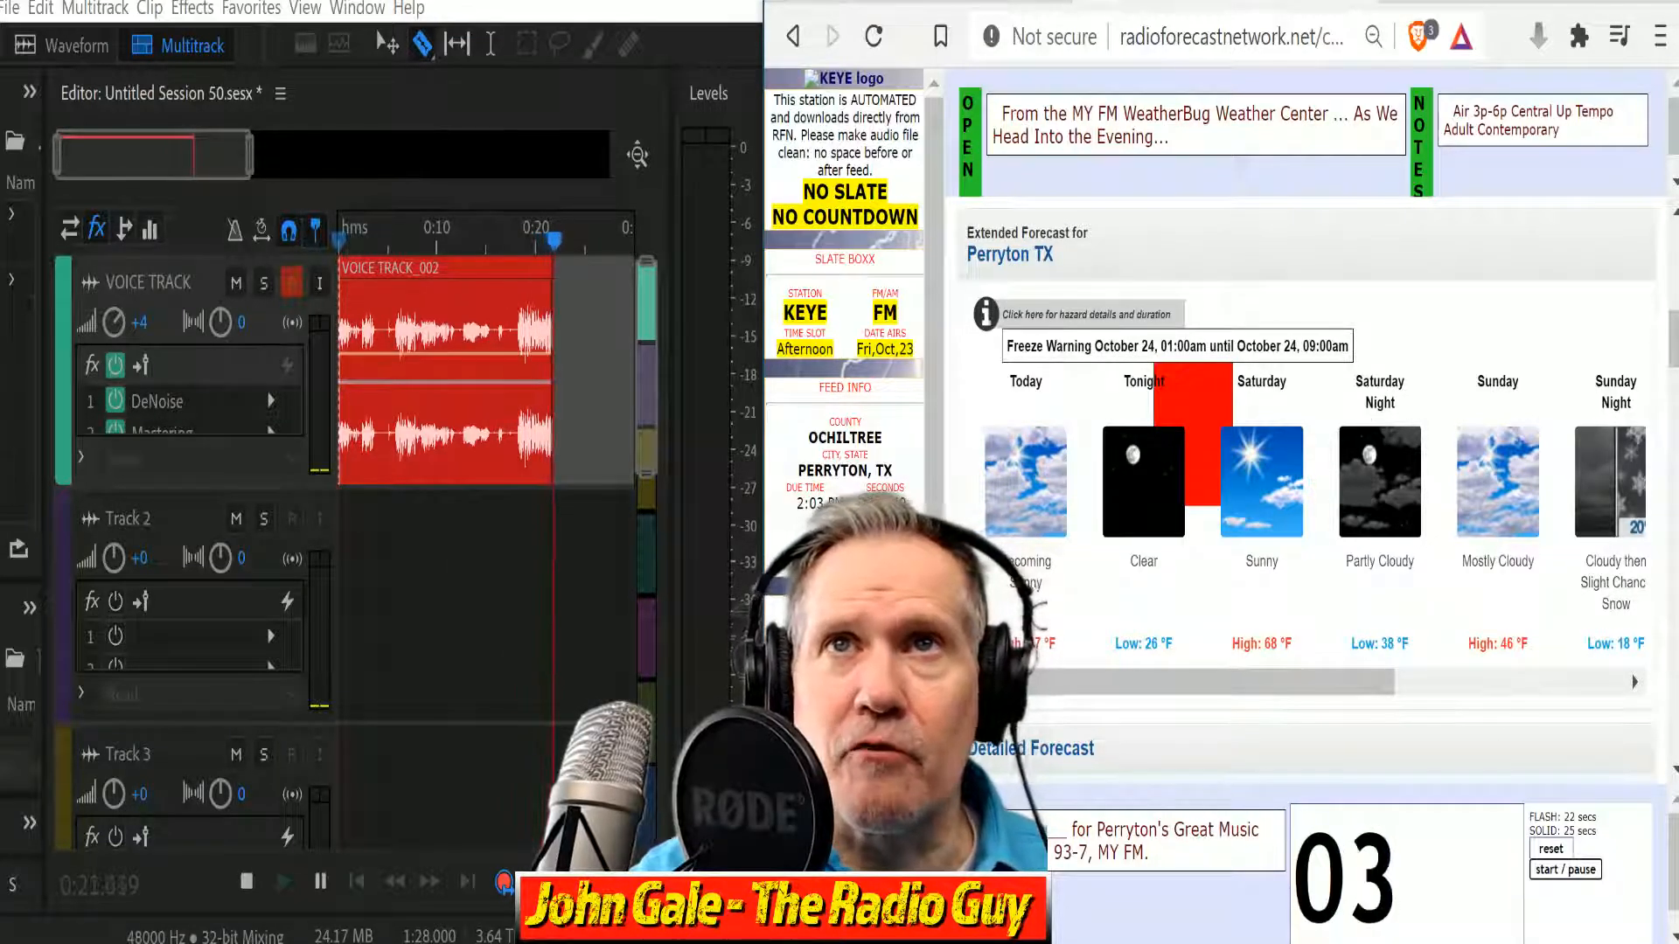
scroll(1303, 437, "down", 4)
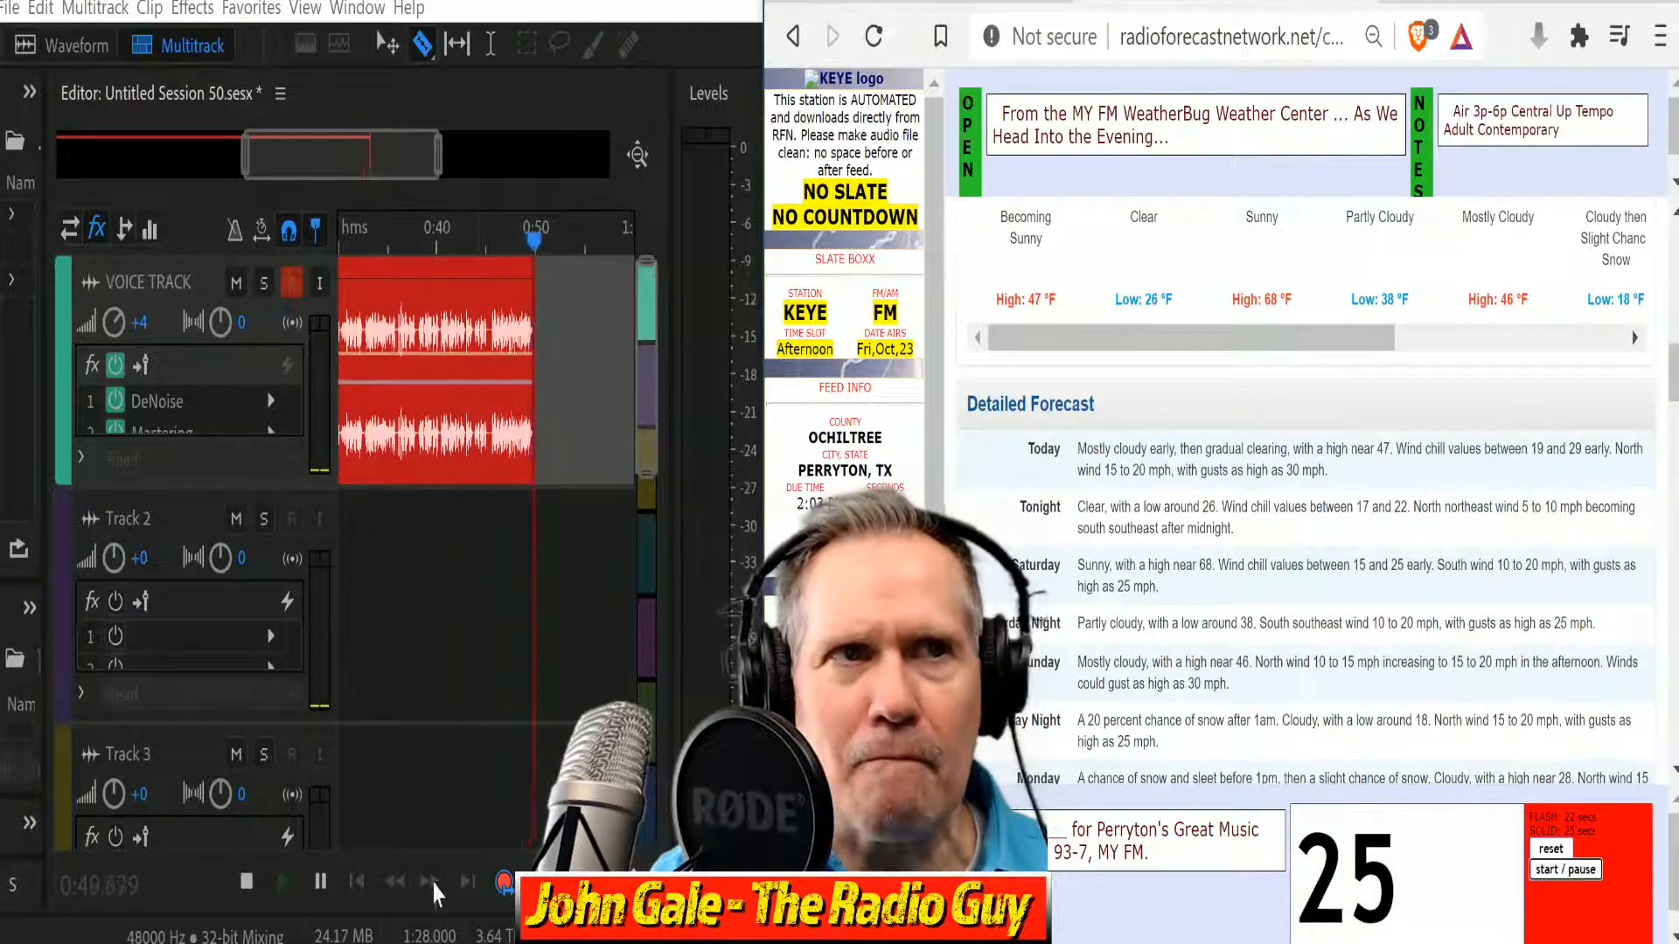
left_click(251, 881)
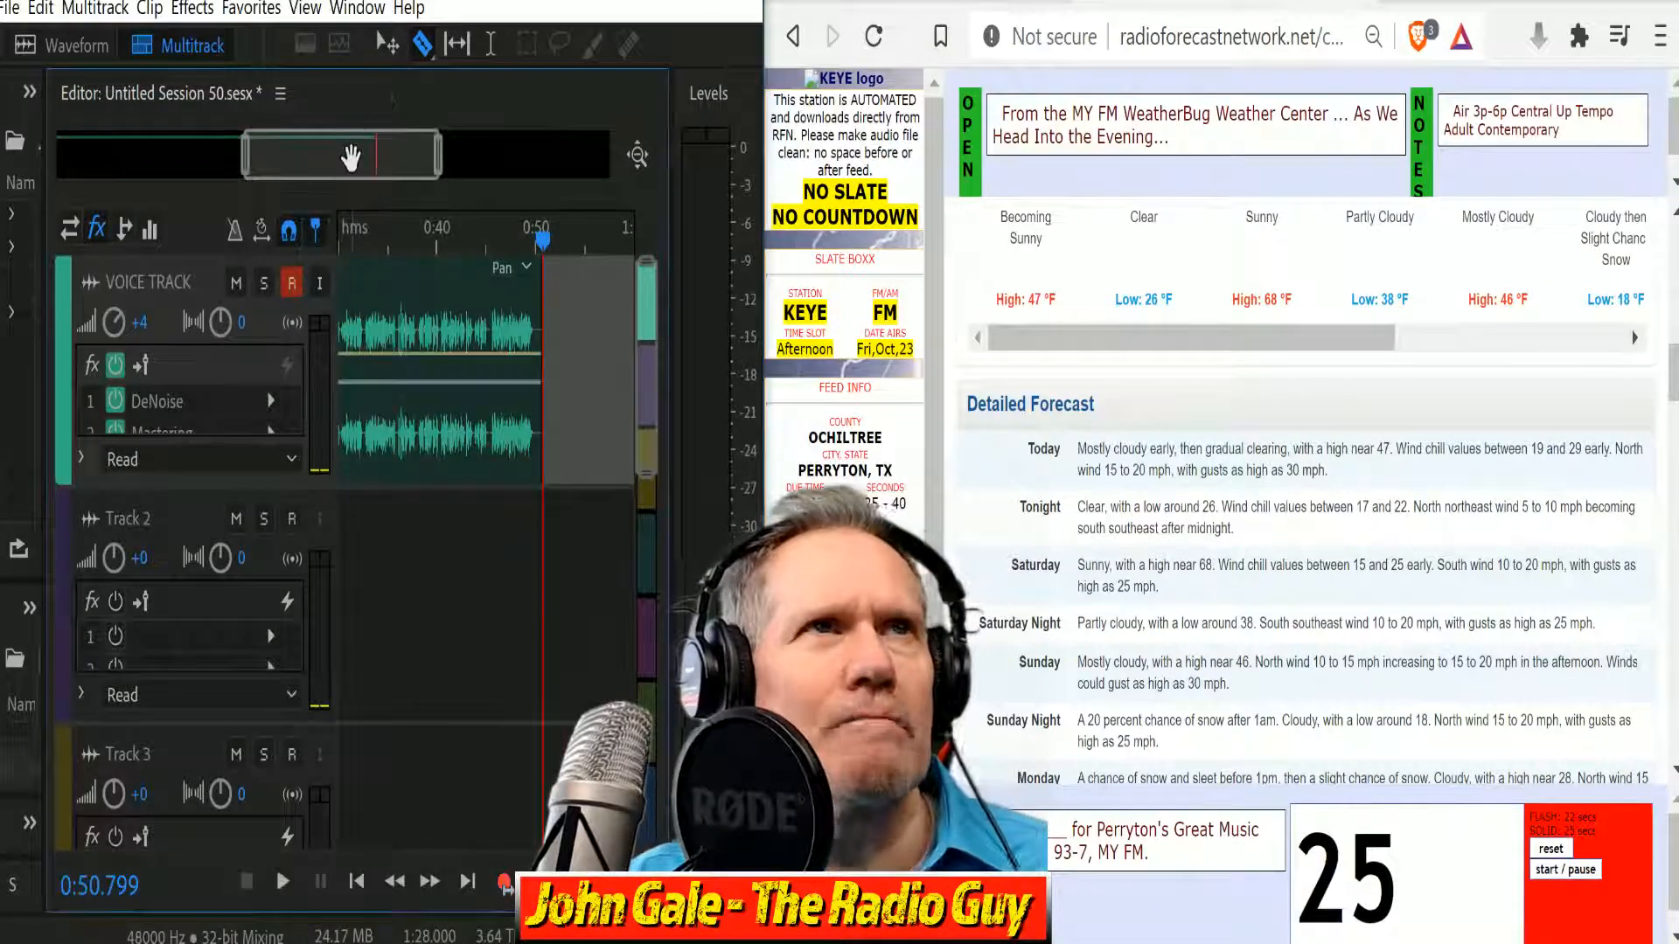
Split the recording where the full take begins, delete the part before it, and move the remaining clip to the session start.
left_click_drag(349, 157, 187, 172)
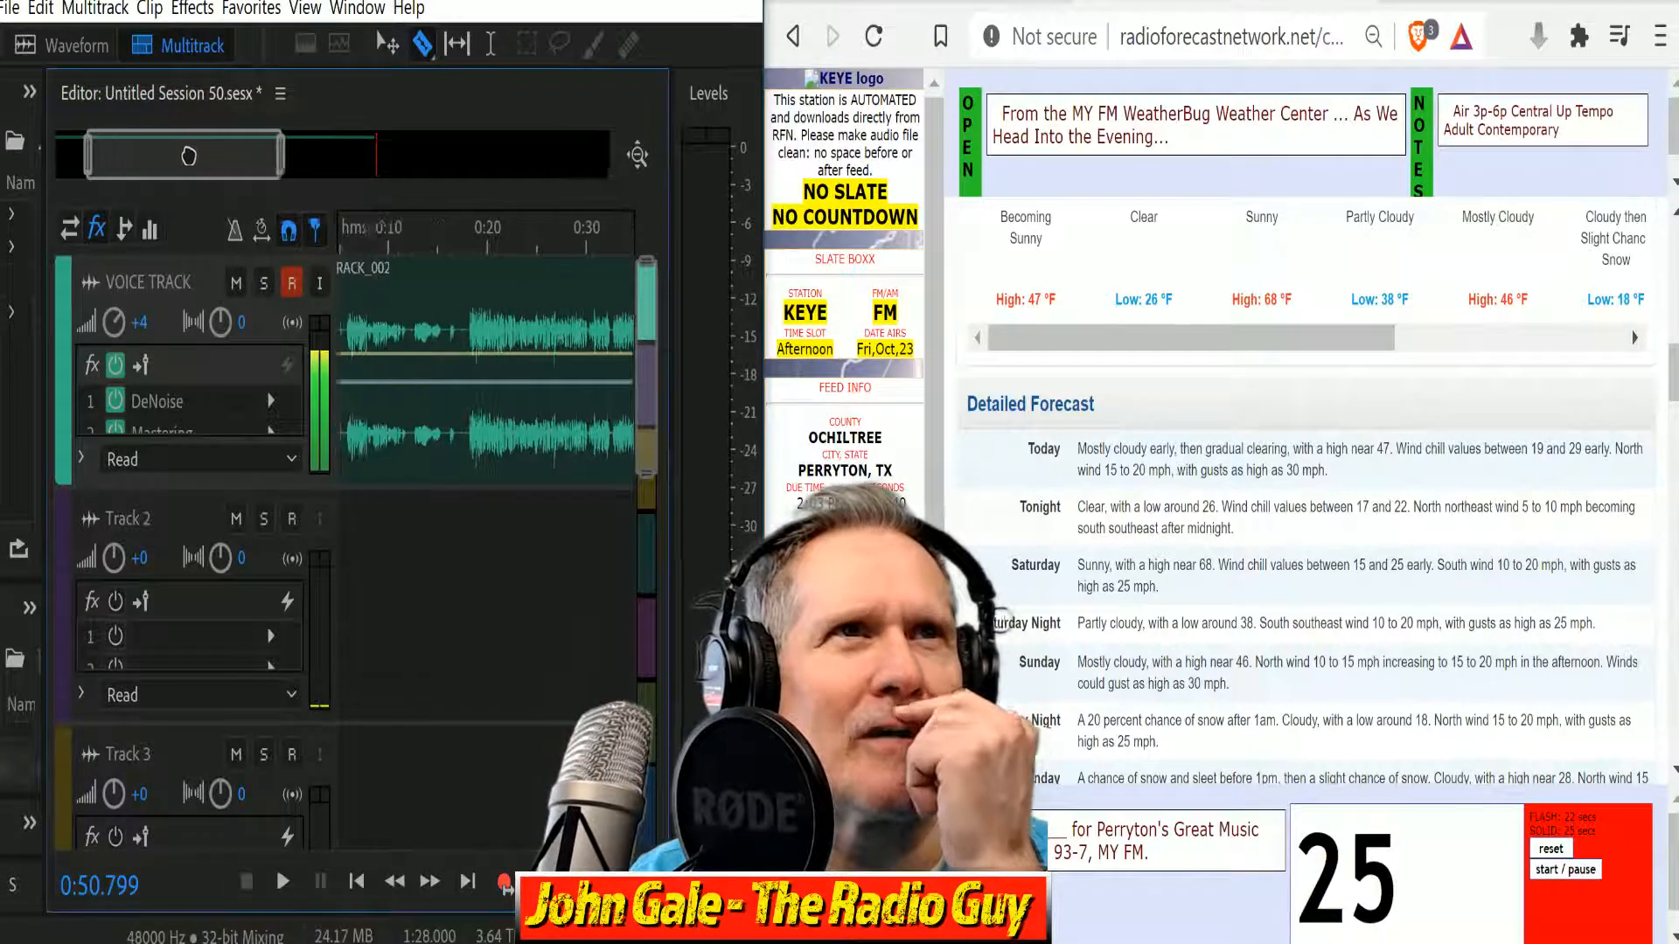
left_click(472, 302)
left_click(398, 280)
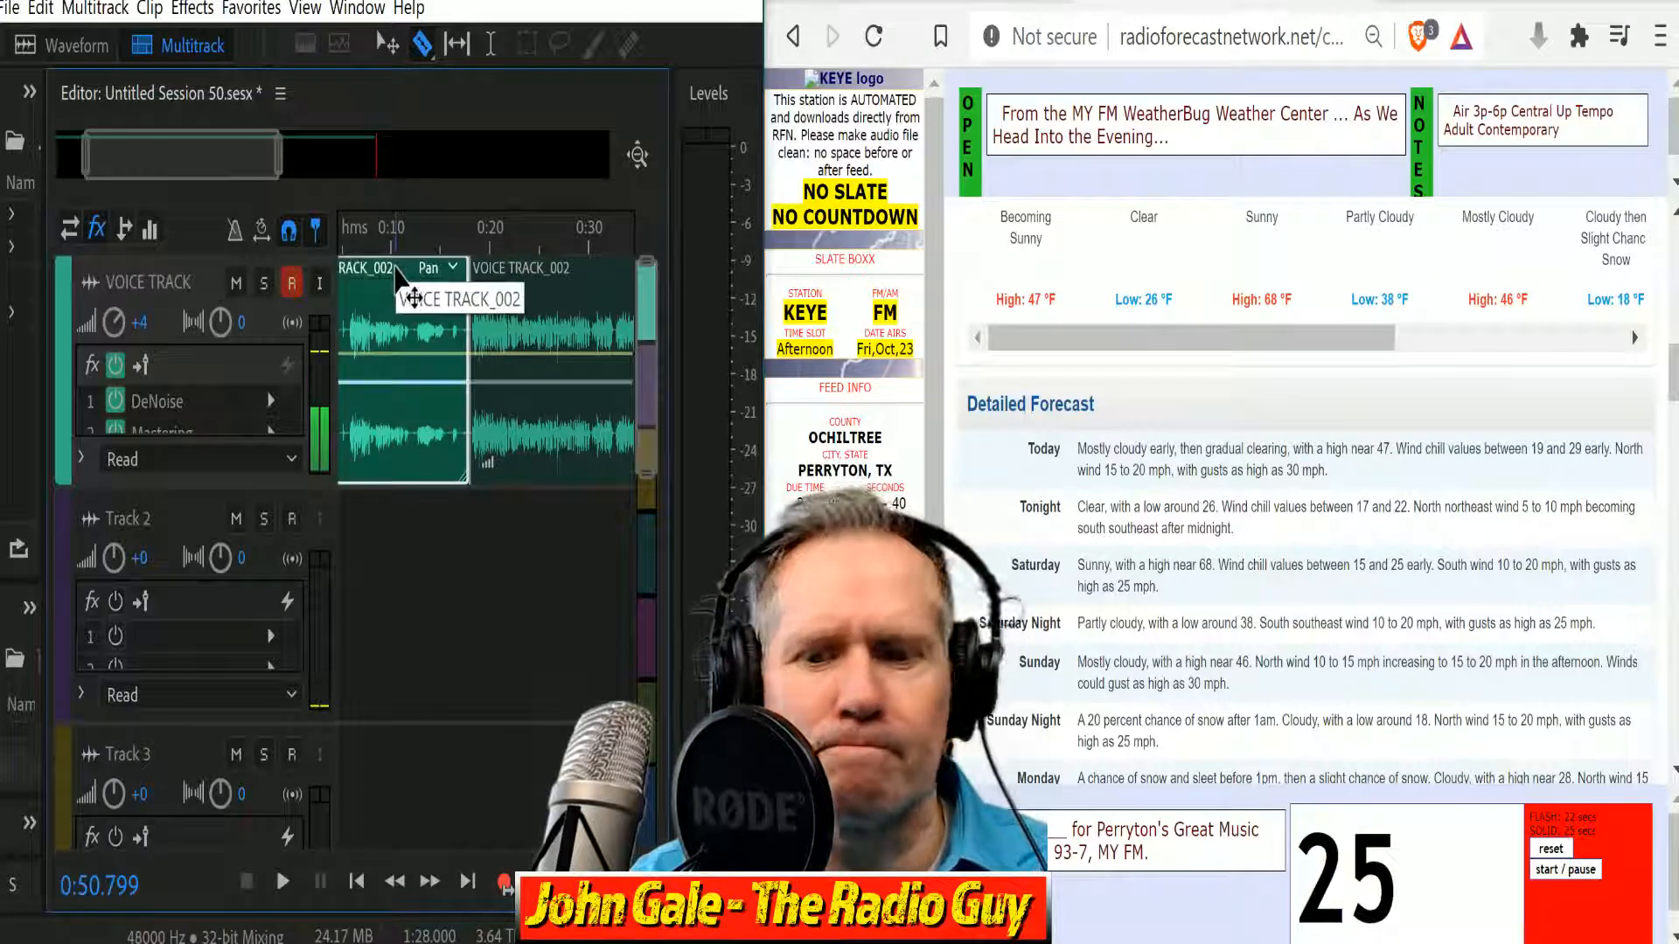
key("Delete")
left_click_drag(517, 276, 386, 275)
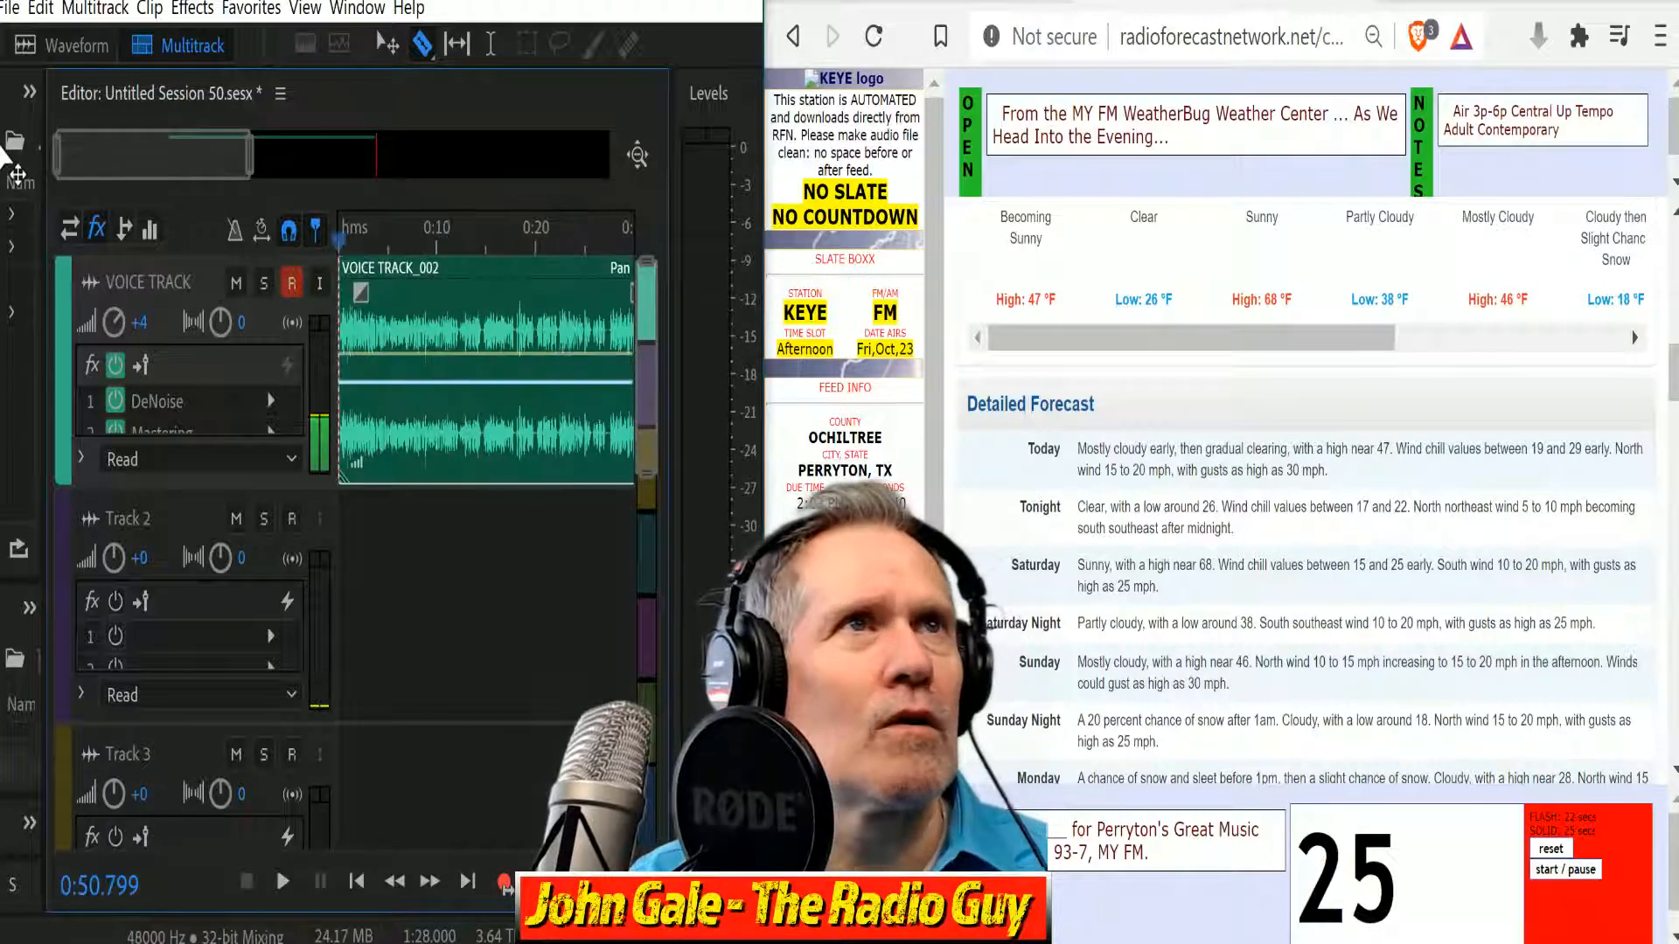
Mix the session down to a new file with the entire waveform's level raised, and play it from about 21 seconds.
key("ctrl+shift+m")
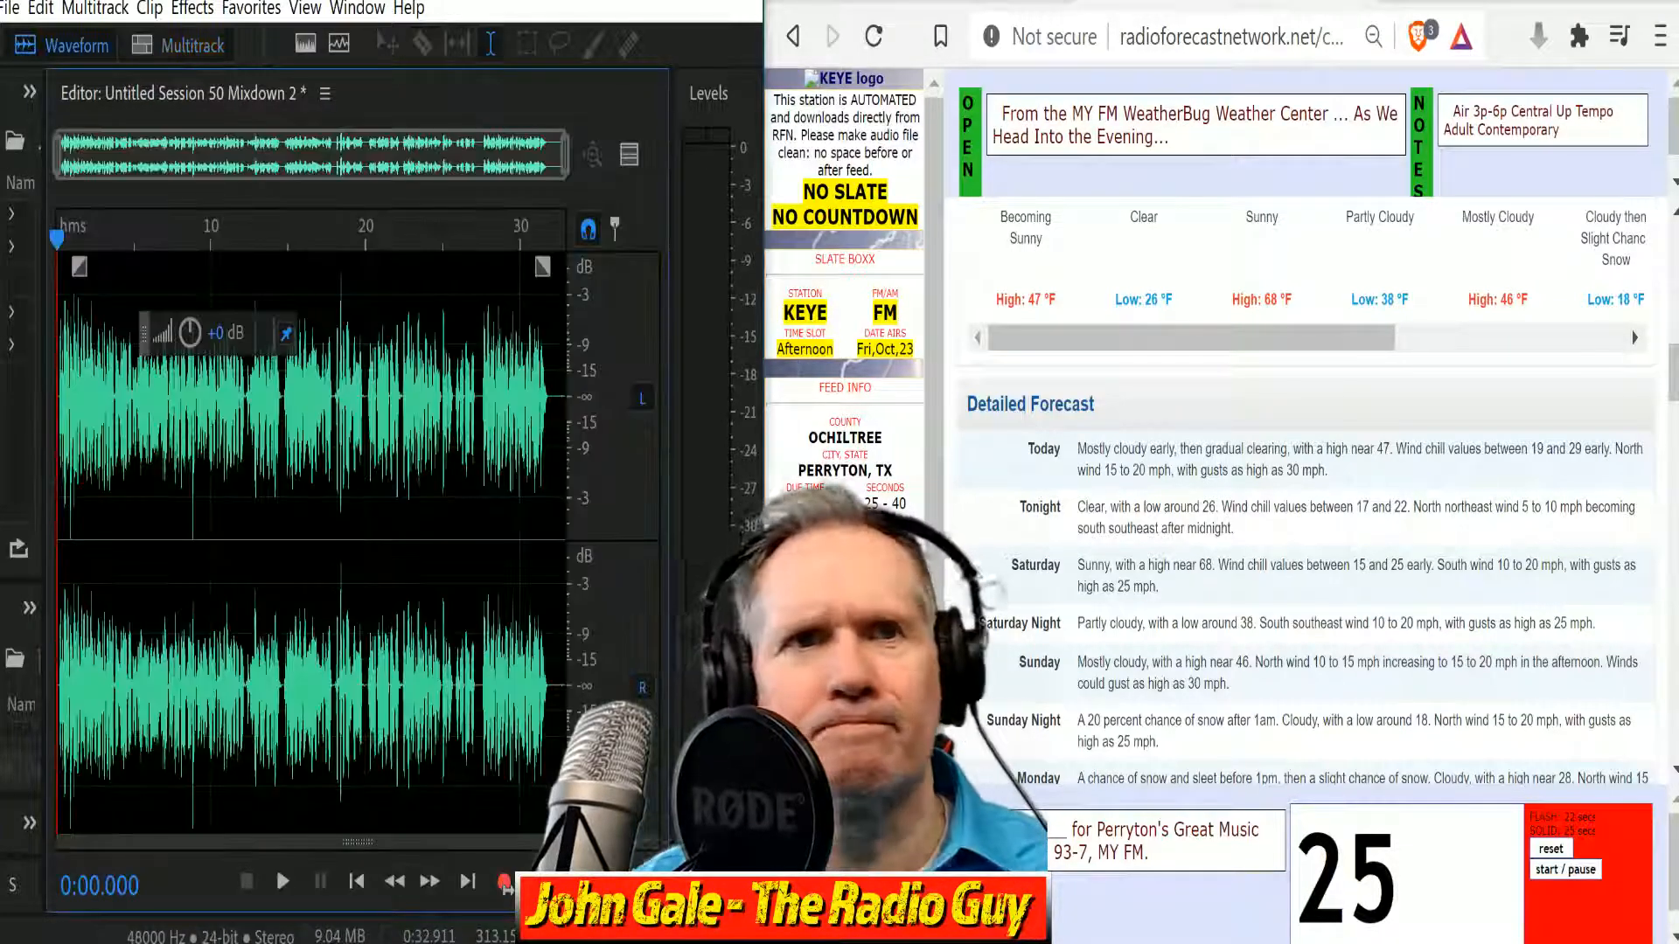
key("ctrl+a")
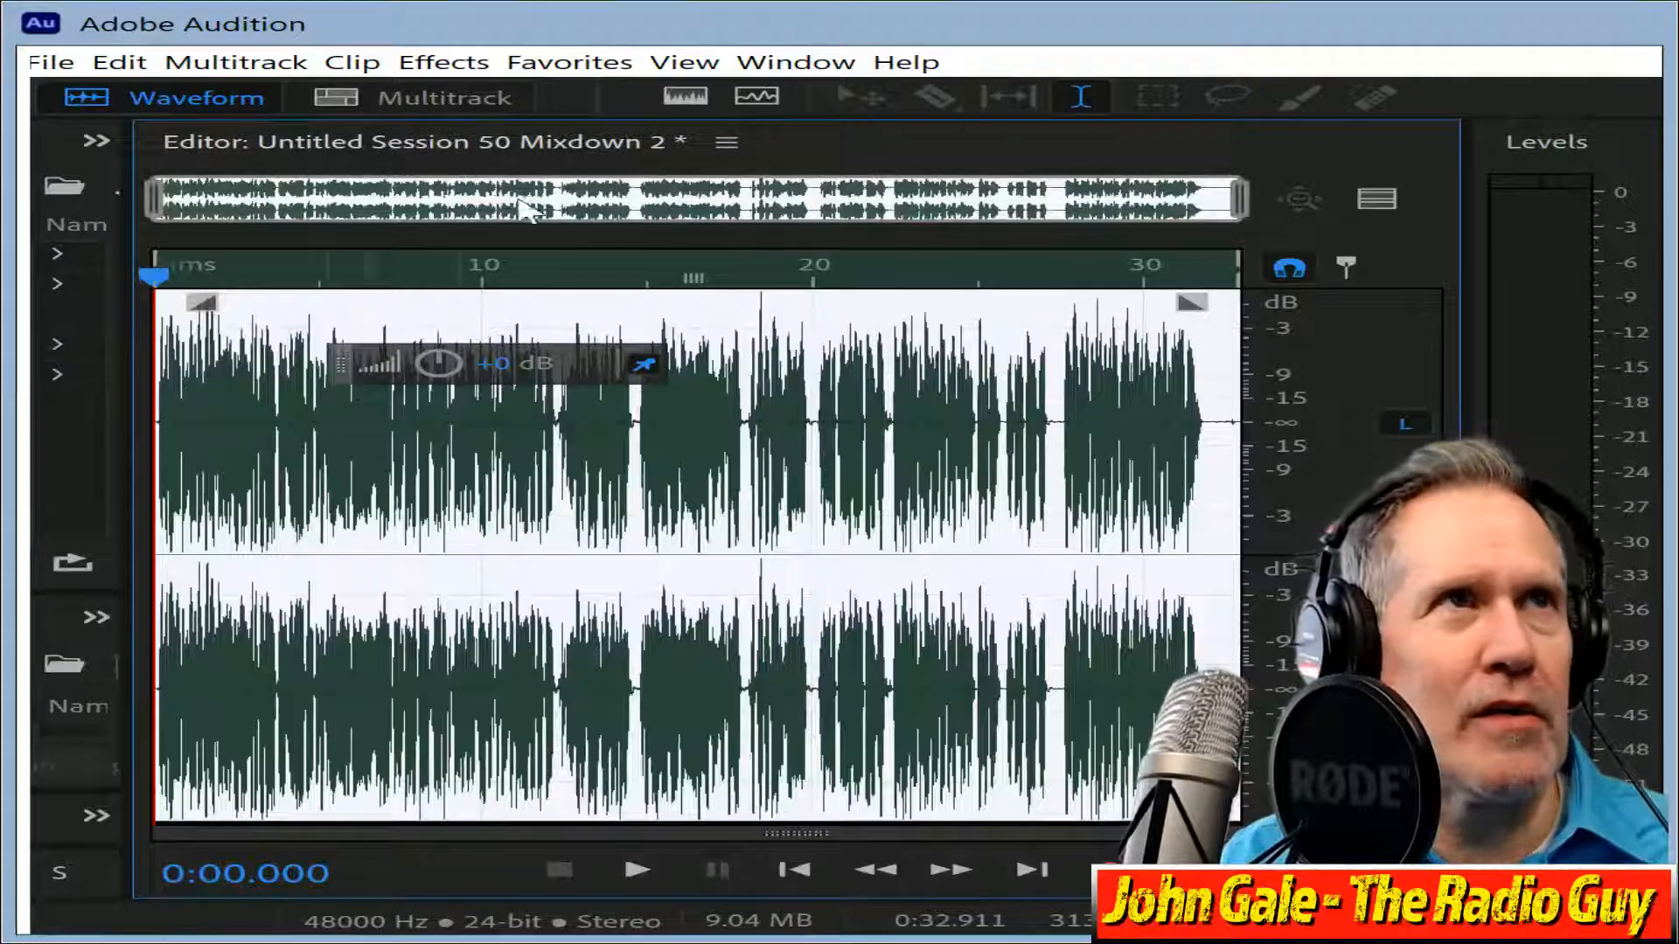
key("space")
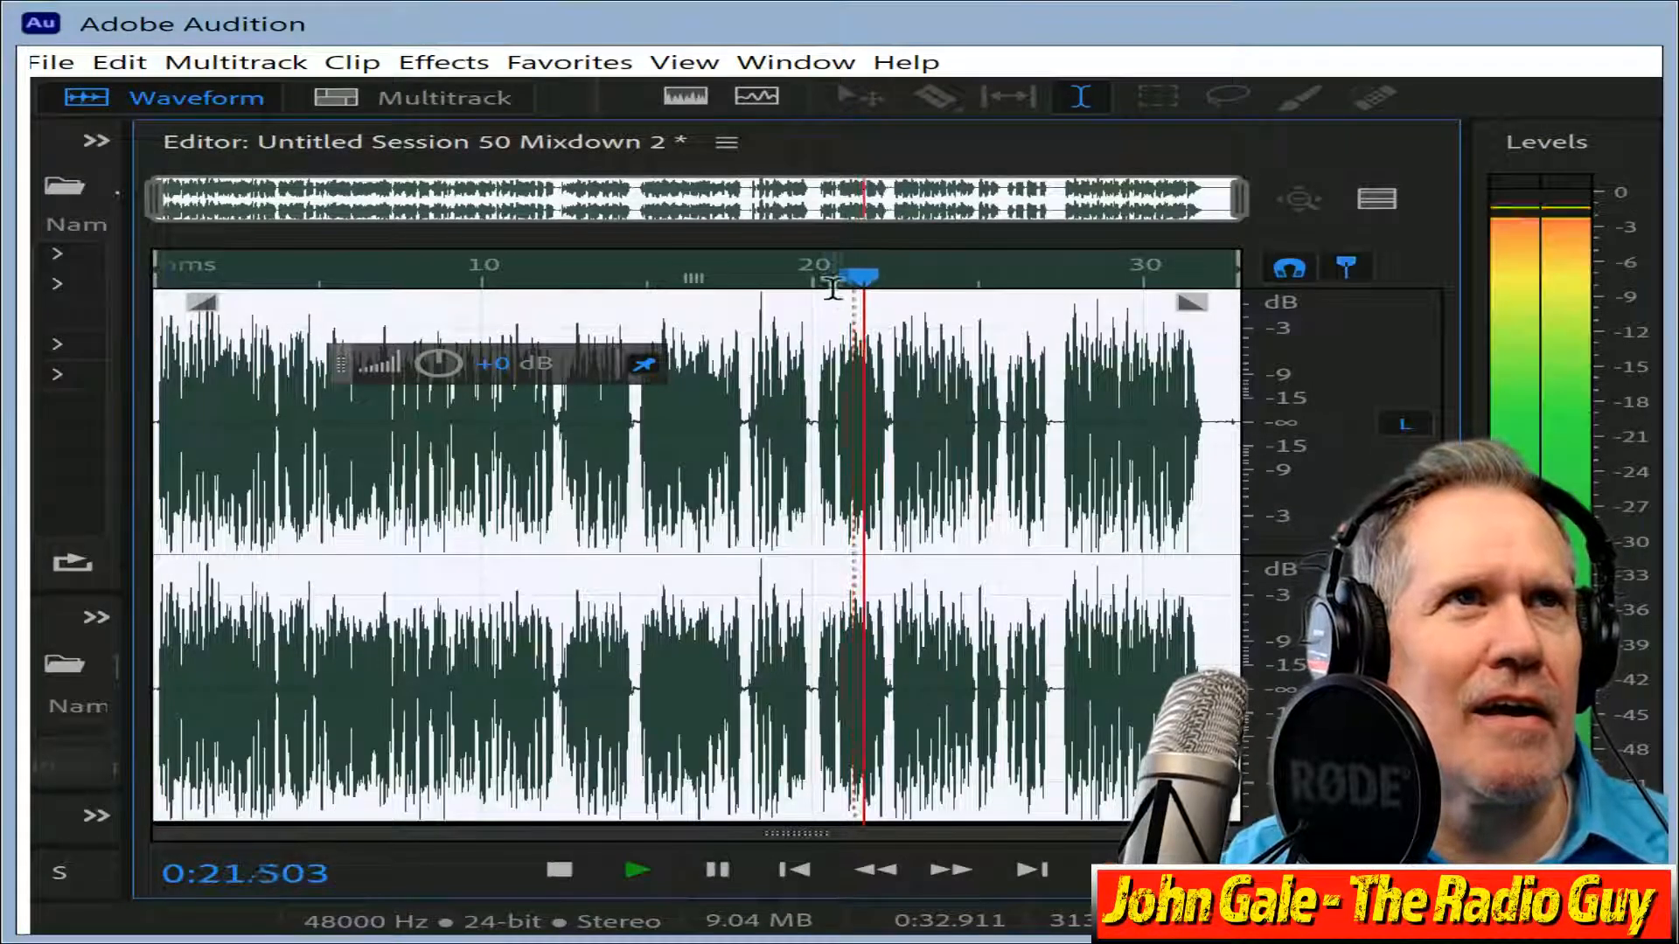
key("space")
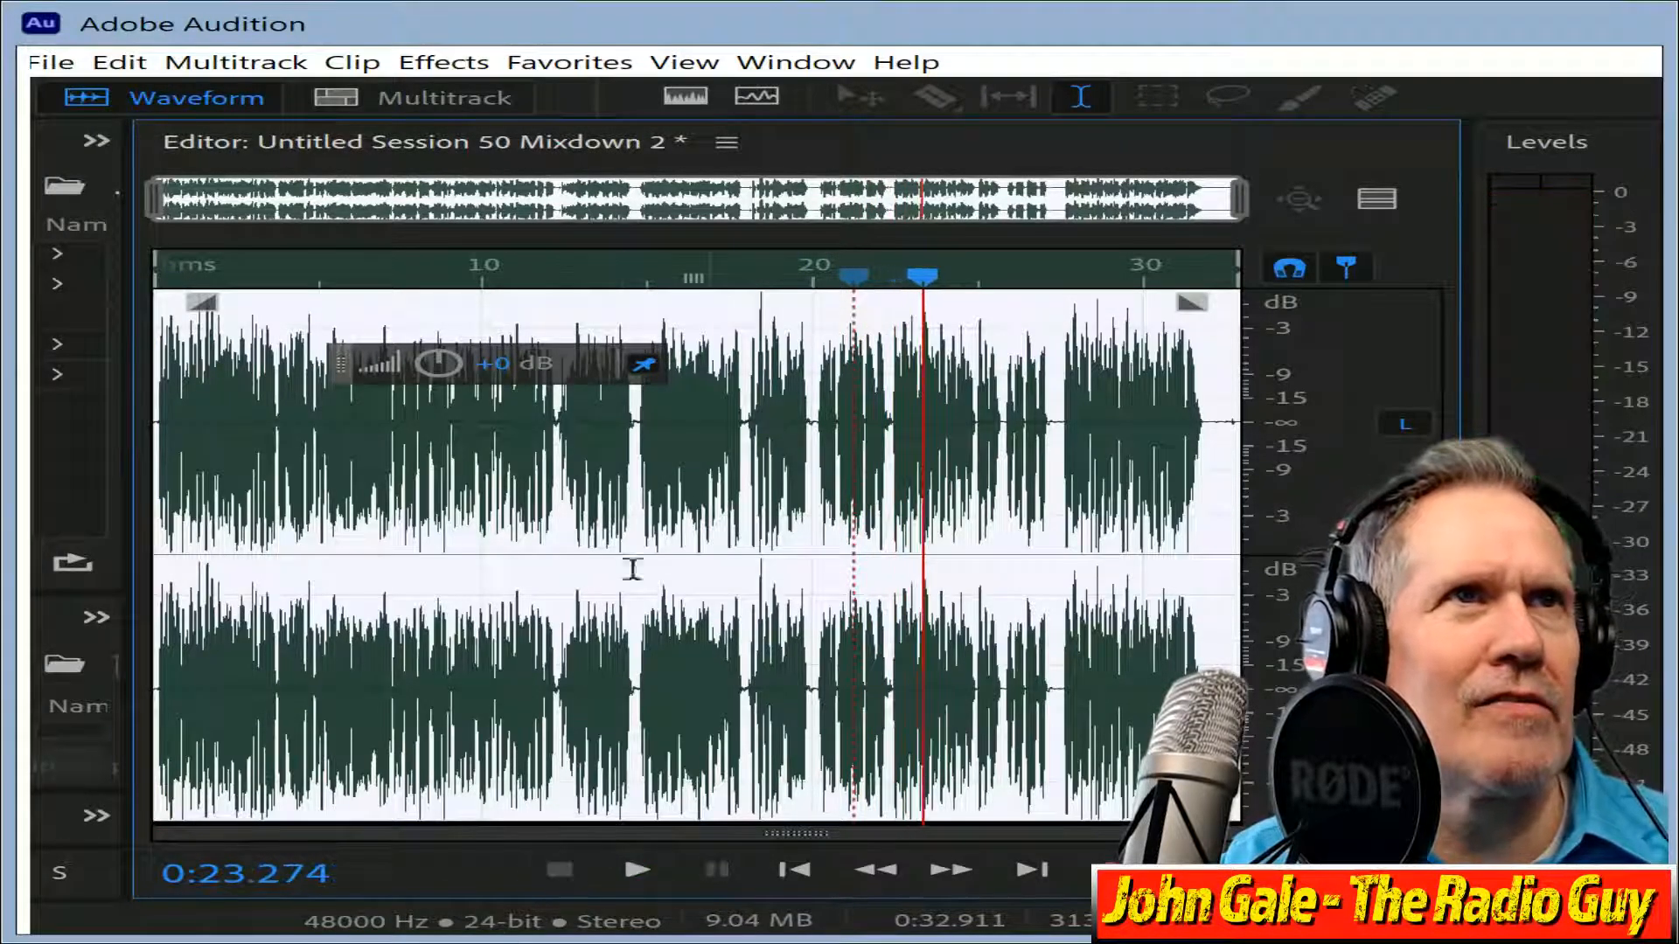
Delete the roughly 5.2-second passage starting at 0:22.361 from the mixdown and play back across the cut to the end.
scroll(934, 271, "up", 4)
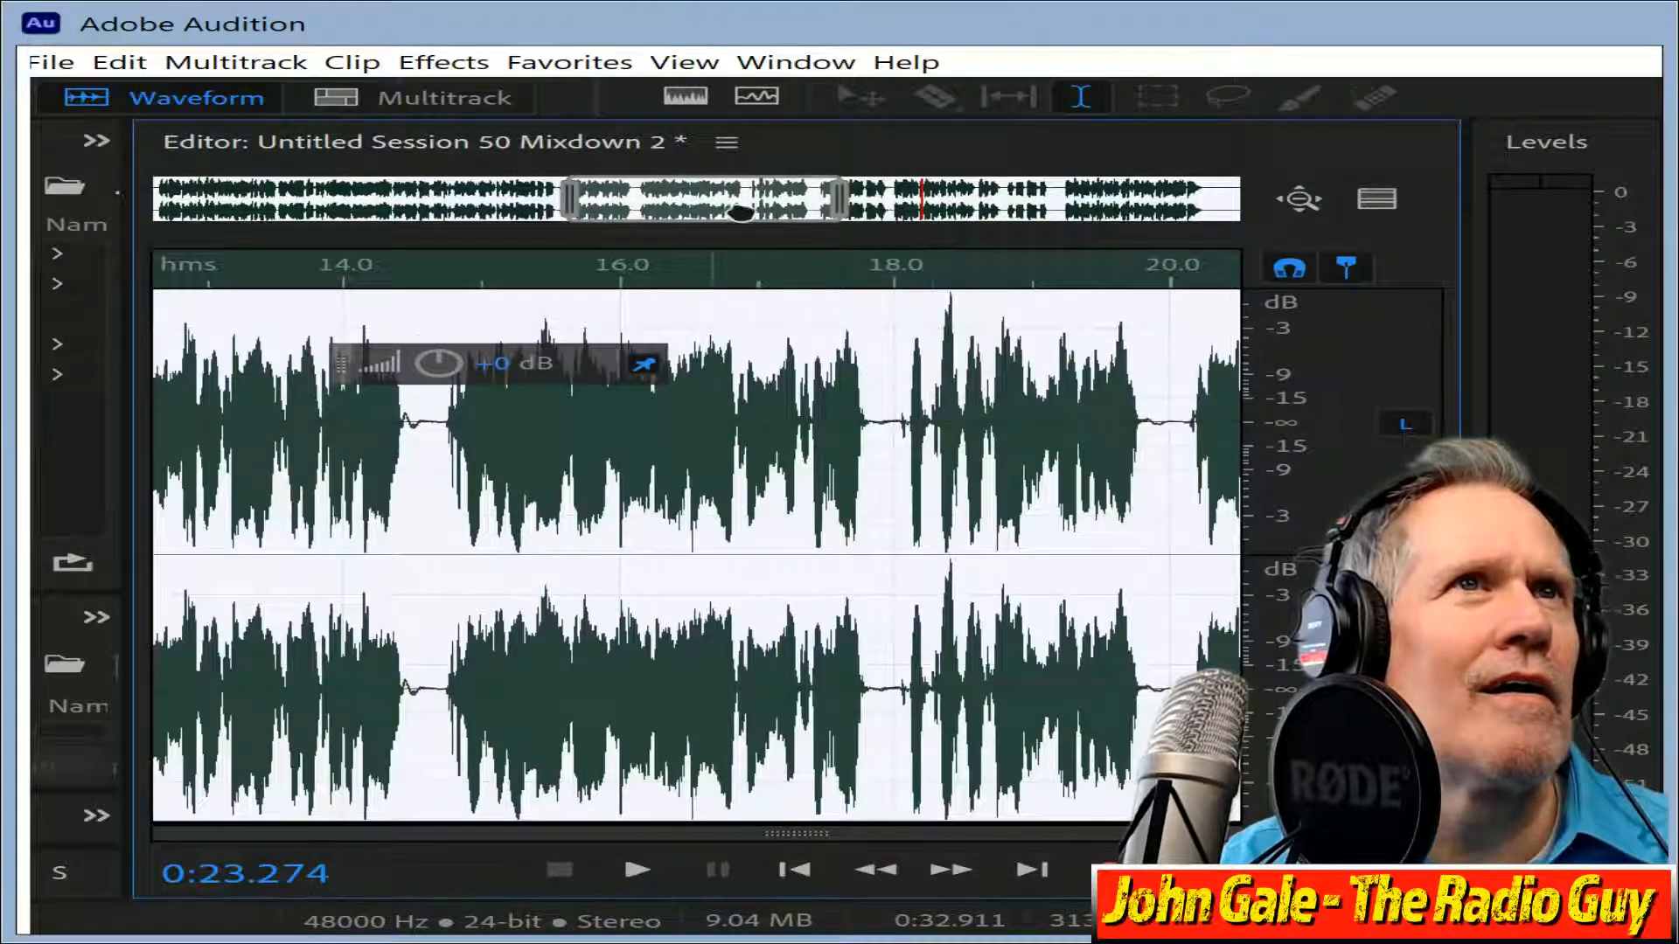
left_click_drag(743, 206, 855, 205)
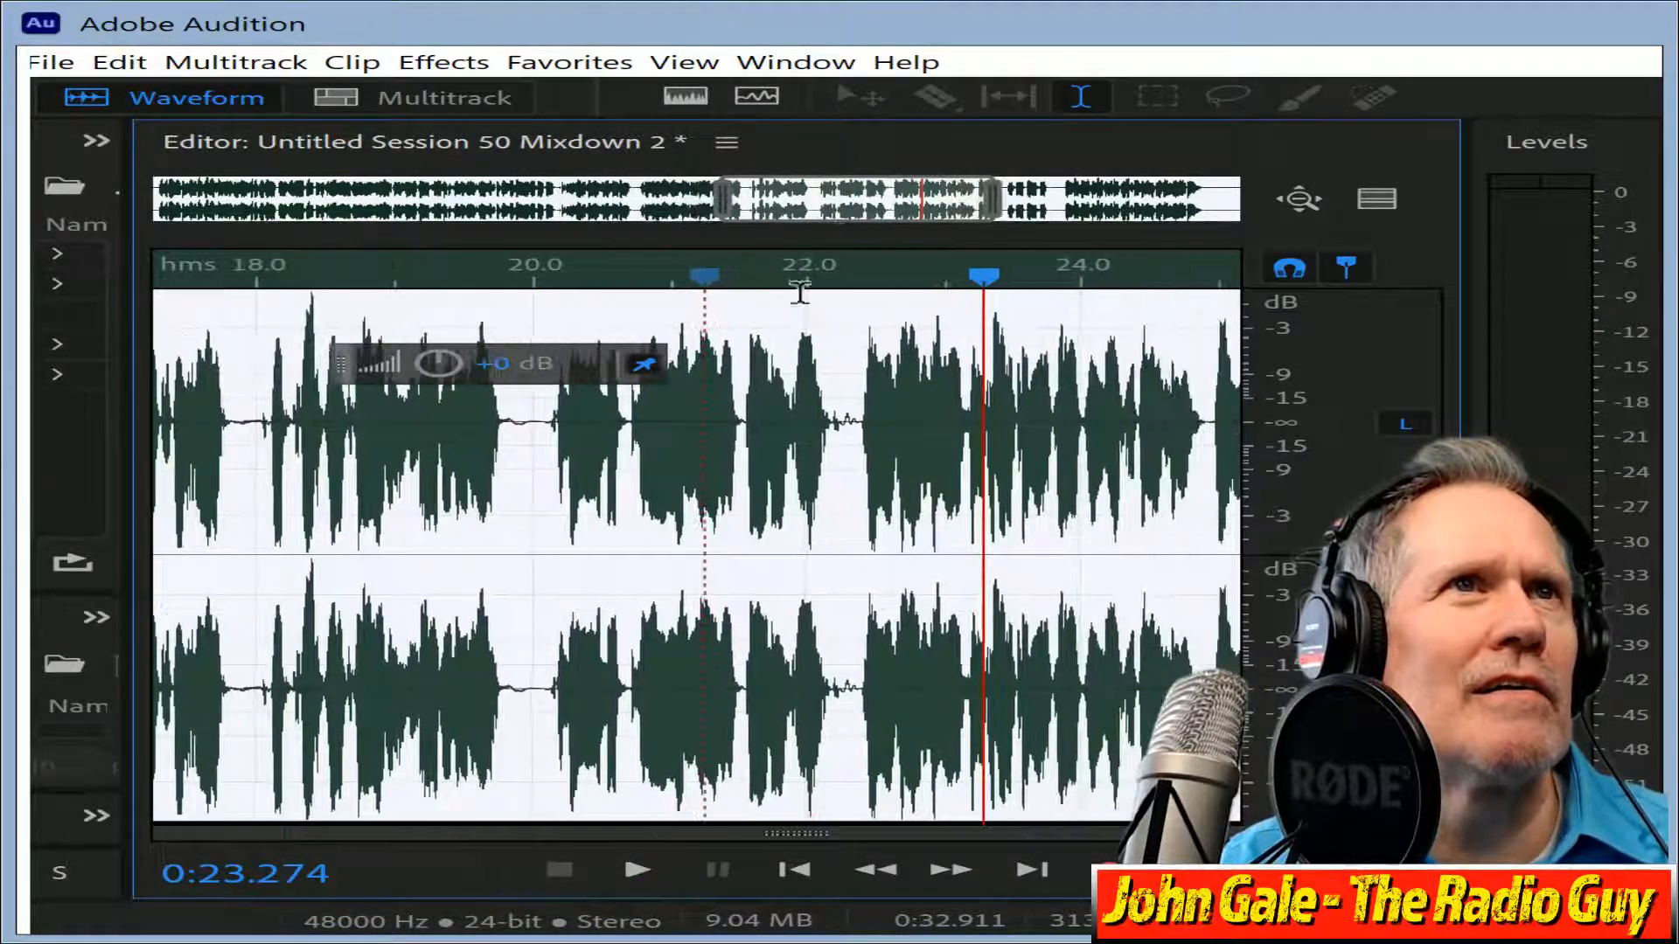
left_click(857, 432)
key("shift+Home")
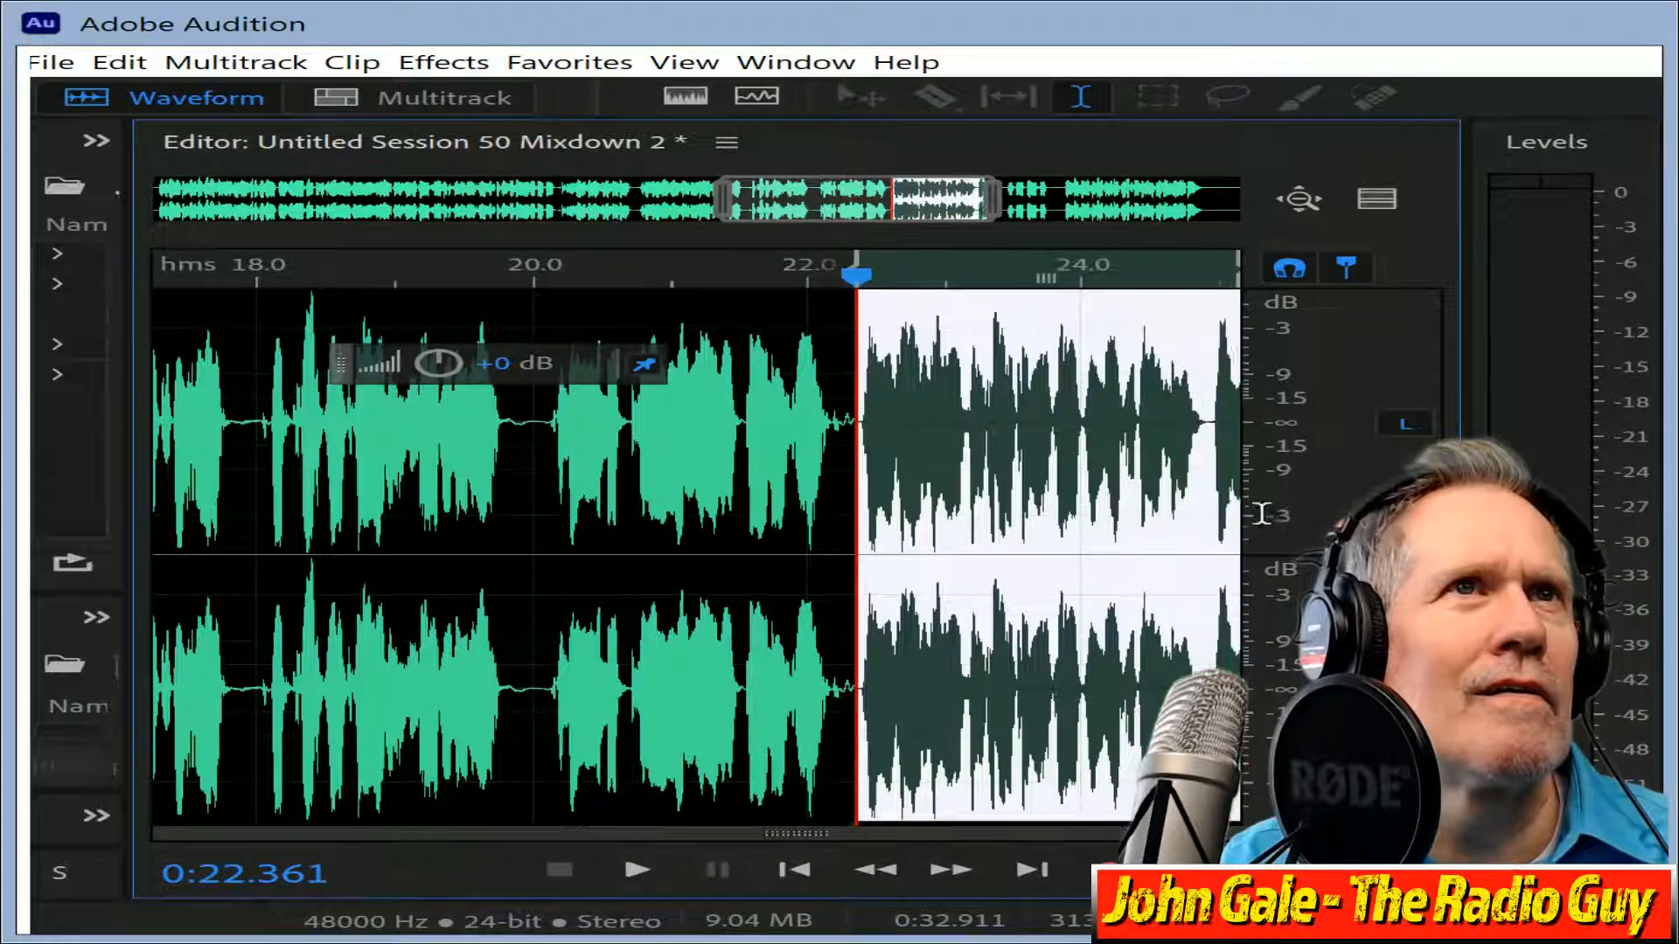
left_click_drag(1283, 514, 1044, 491)
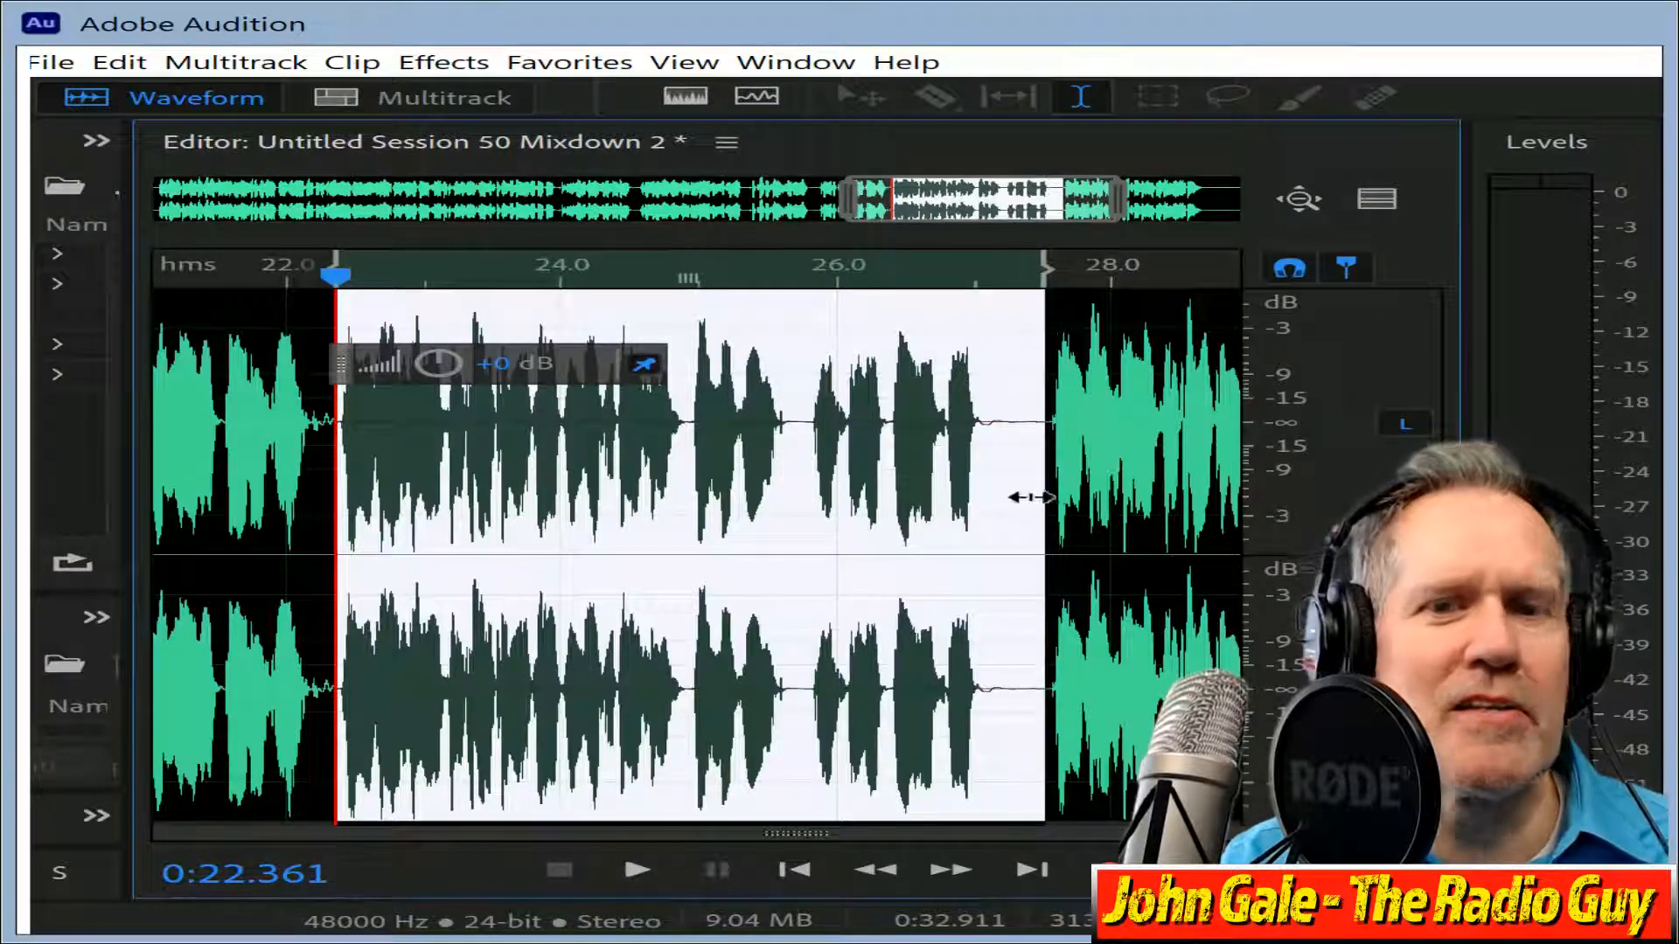
key("Delete")
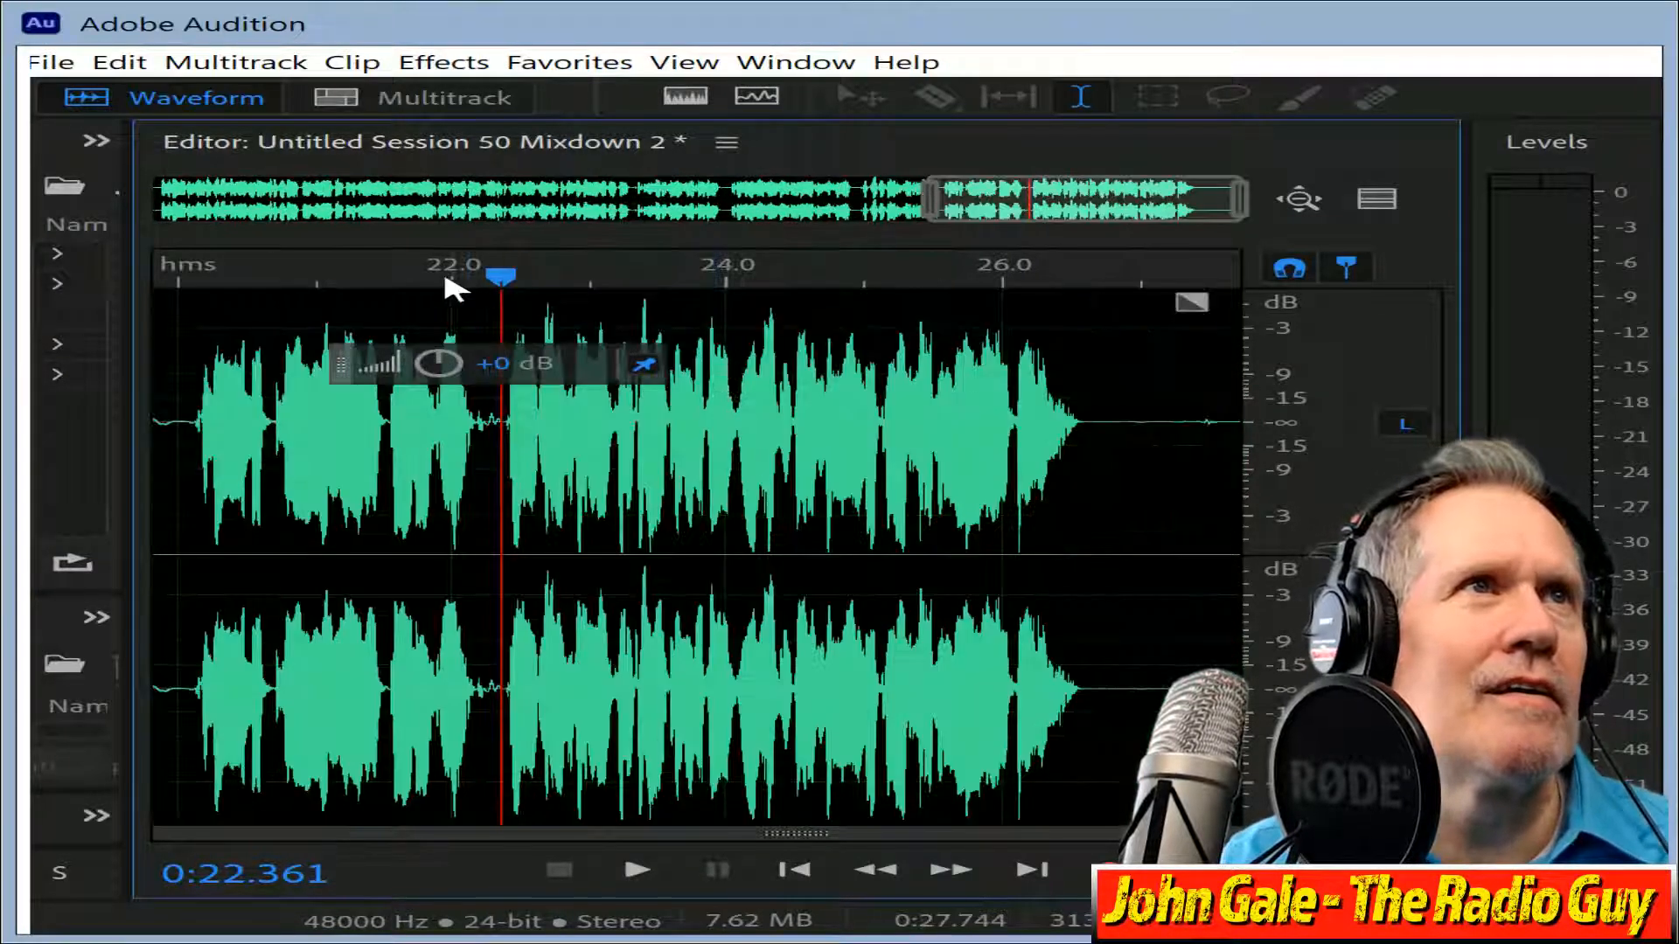
left_click_drag(448, 285, 376, 278)
key("space")
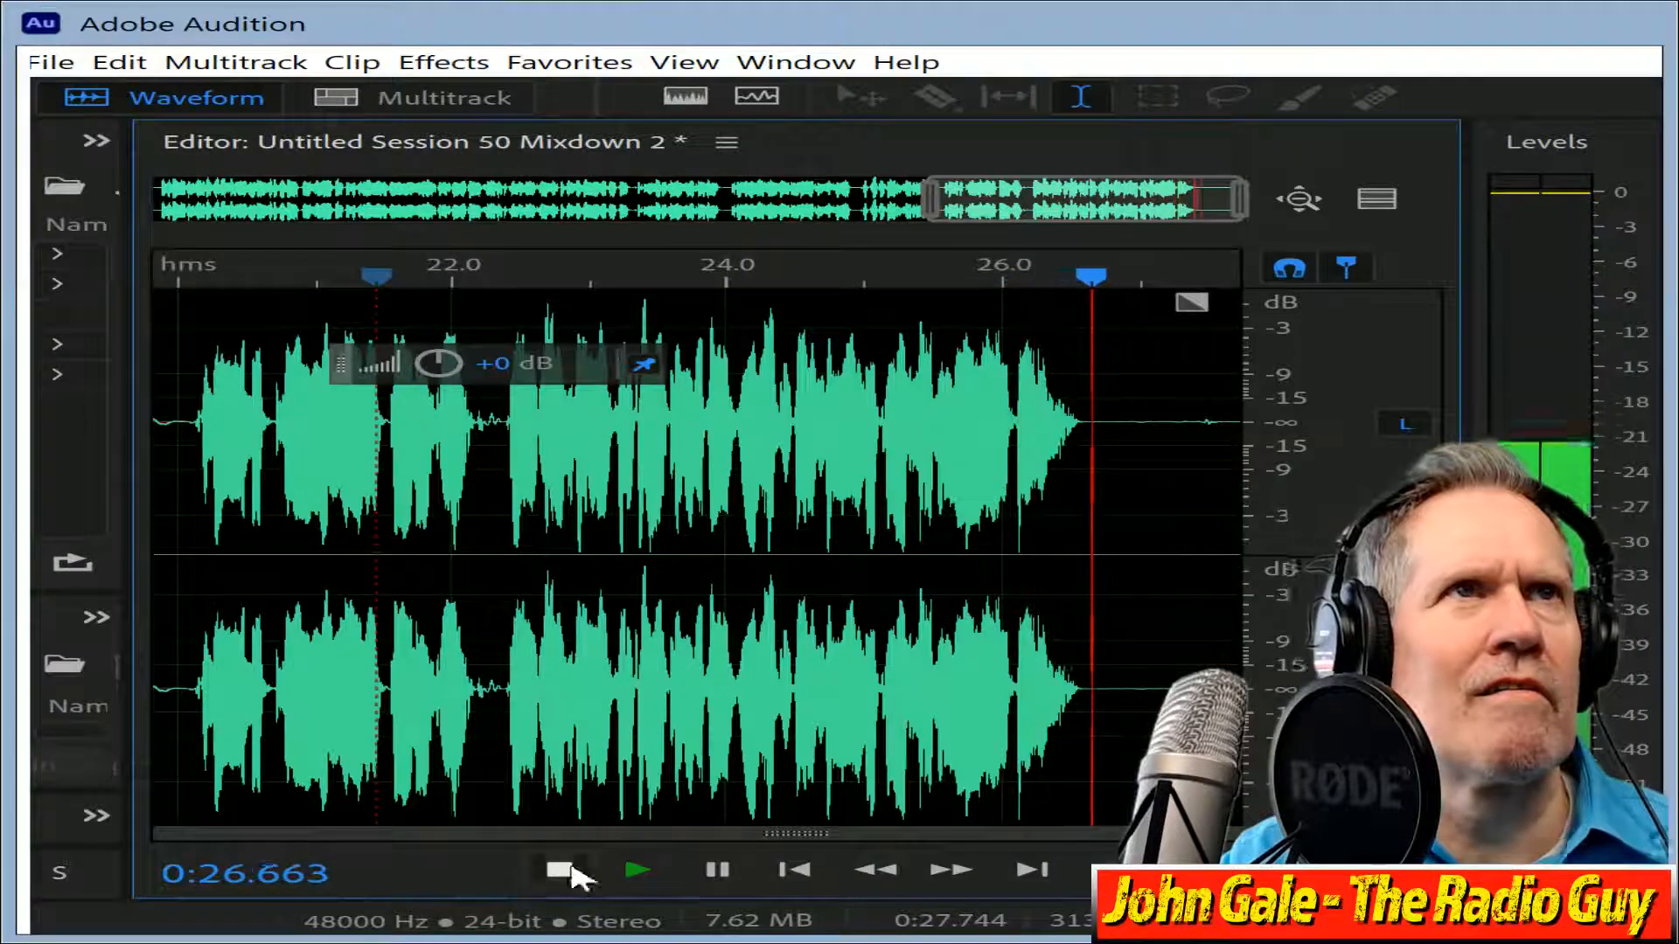
left_click(562, 871)
Trim about 1.2 seconds of silence from the mixdown's end and about 0.2 seconds from its beginning.
left_click_drag(1078, 432, 1239, 437)
key("Delete")
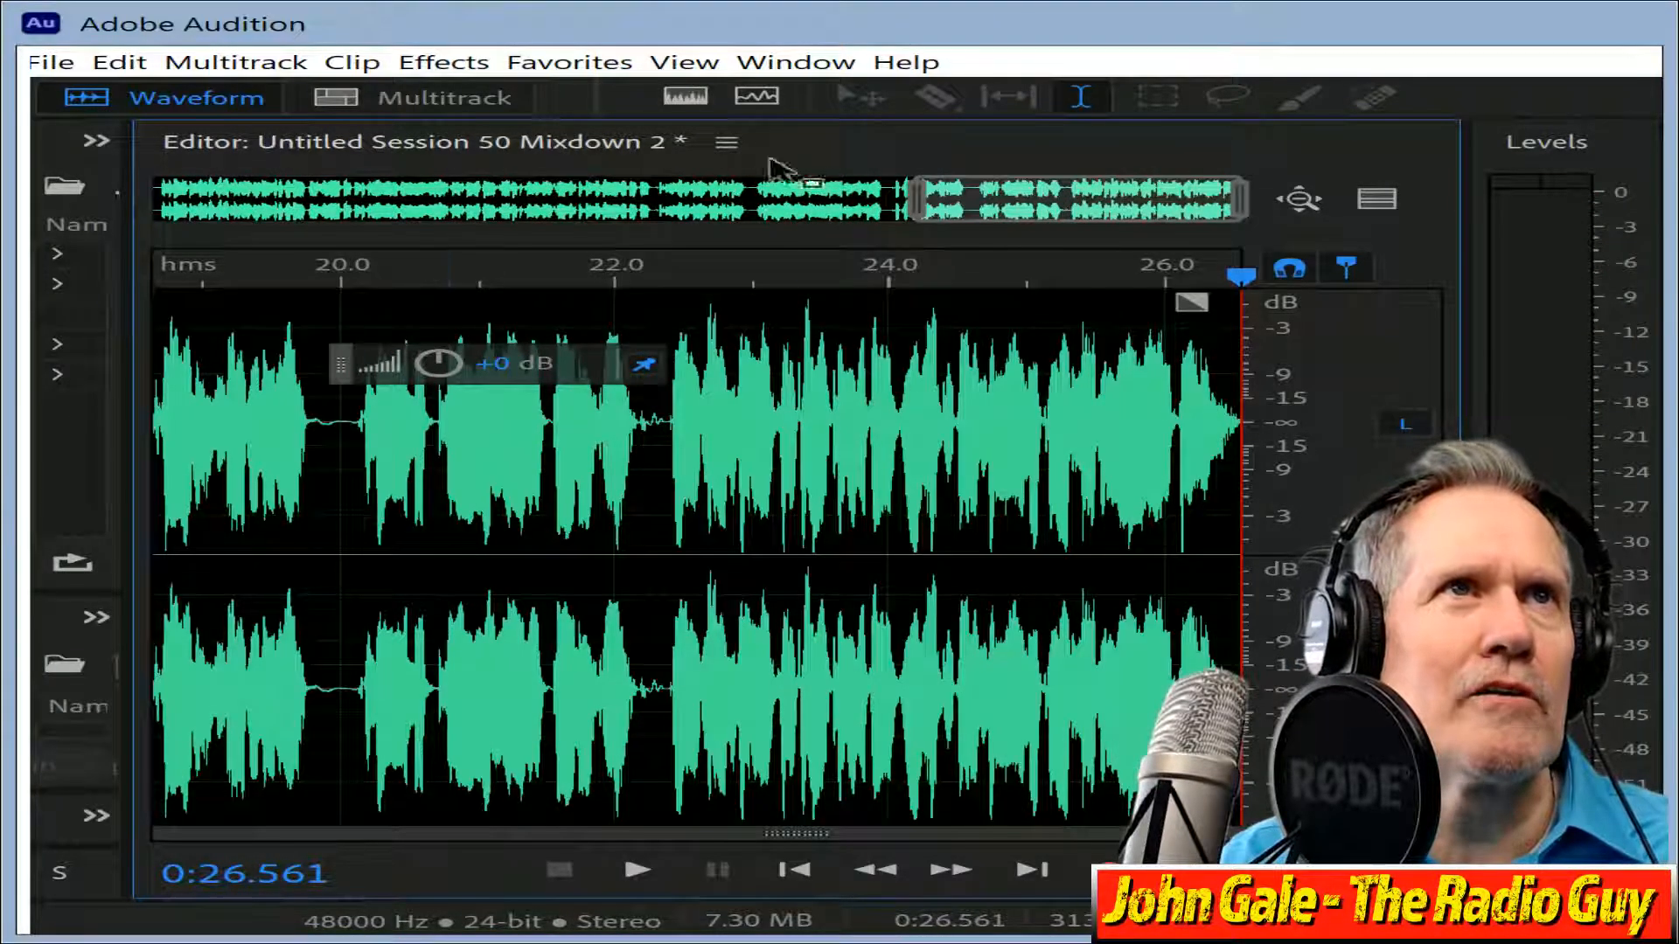
left_click_drag(962, 196, 31, 280)
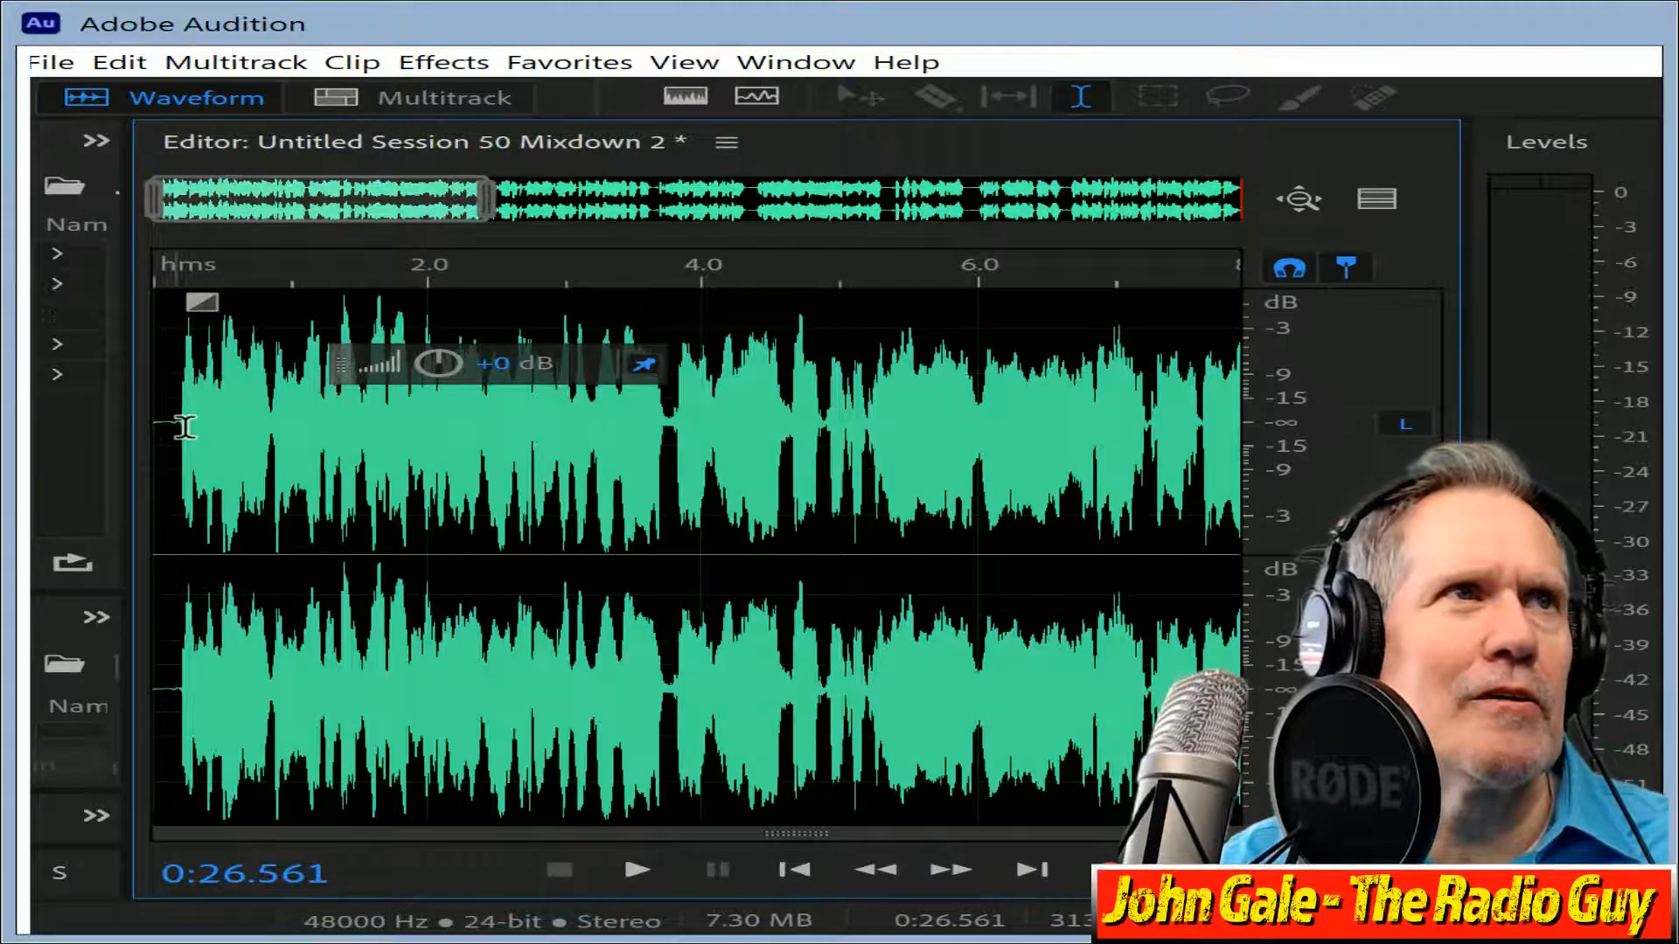
left_click_drag(180, 425, 44, 270)
key("Delete")
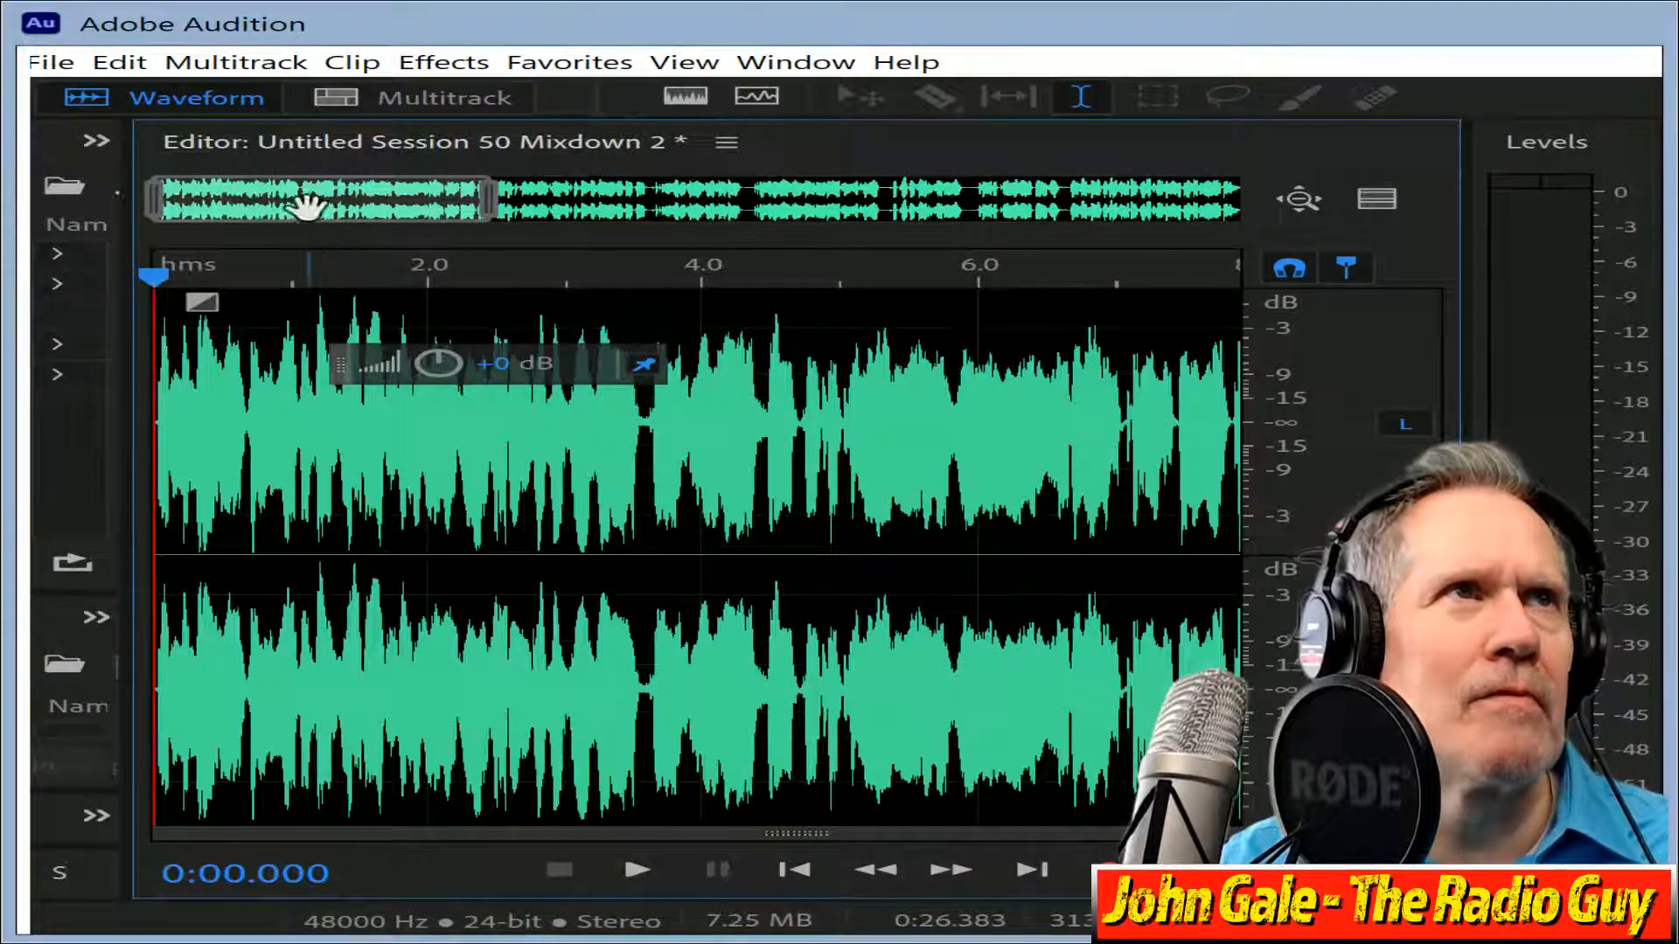
Time-stretch the whole mixdown to a new duration of 0:25.000 with the Stretch and Pitch process.
left_click_drag(306, 208, 1136, 203)
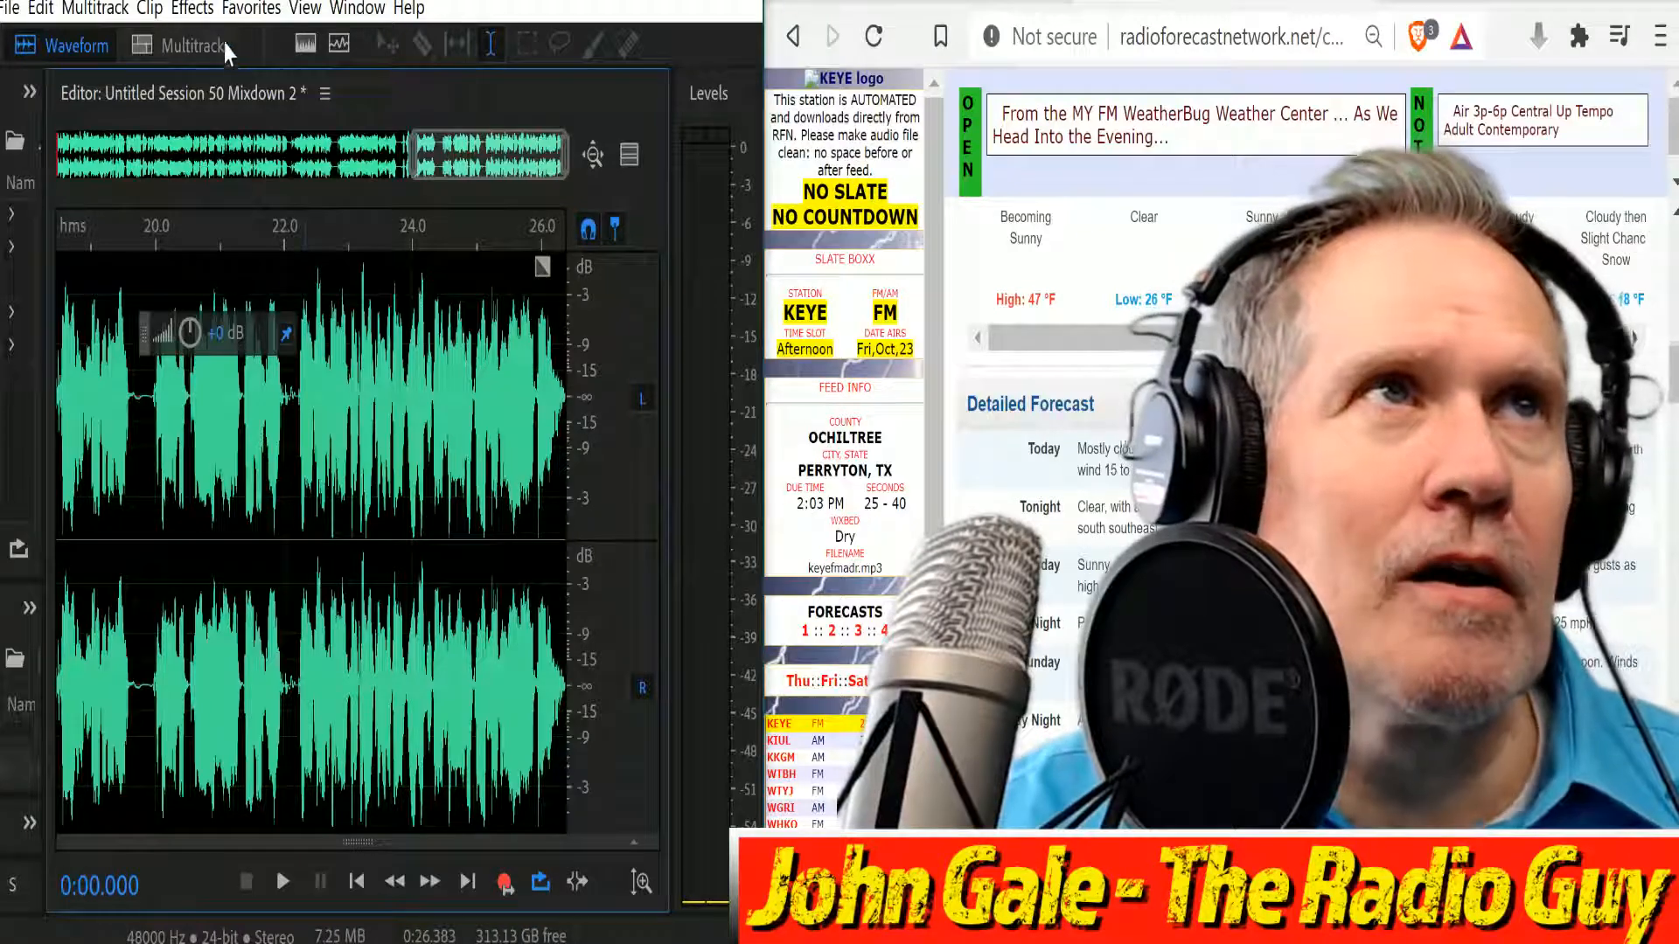
left_click(195, 8)
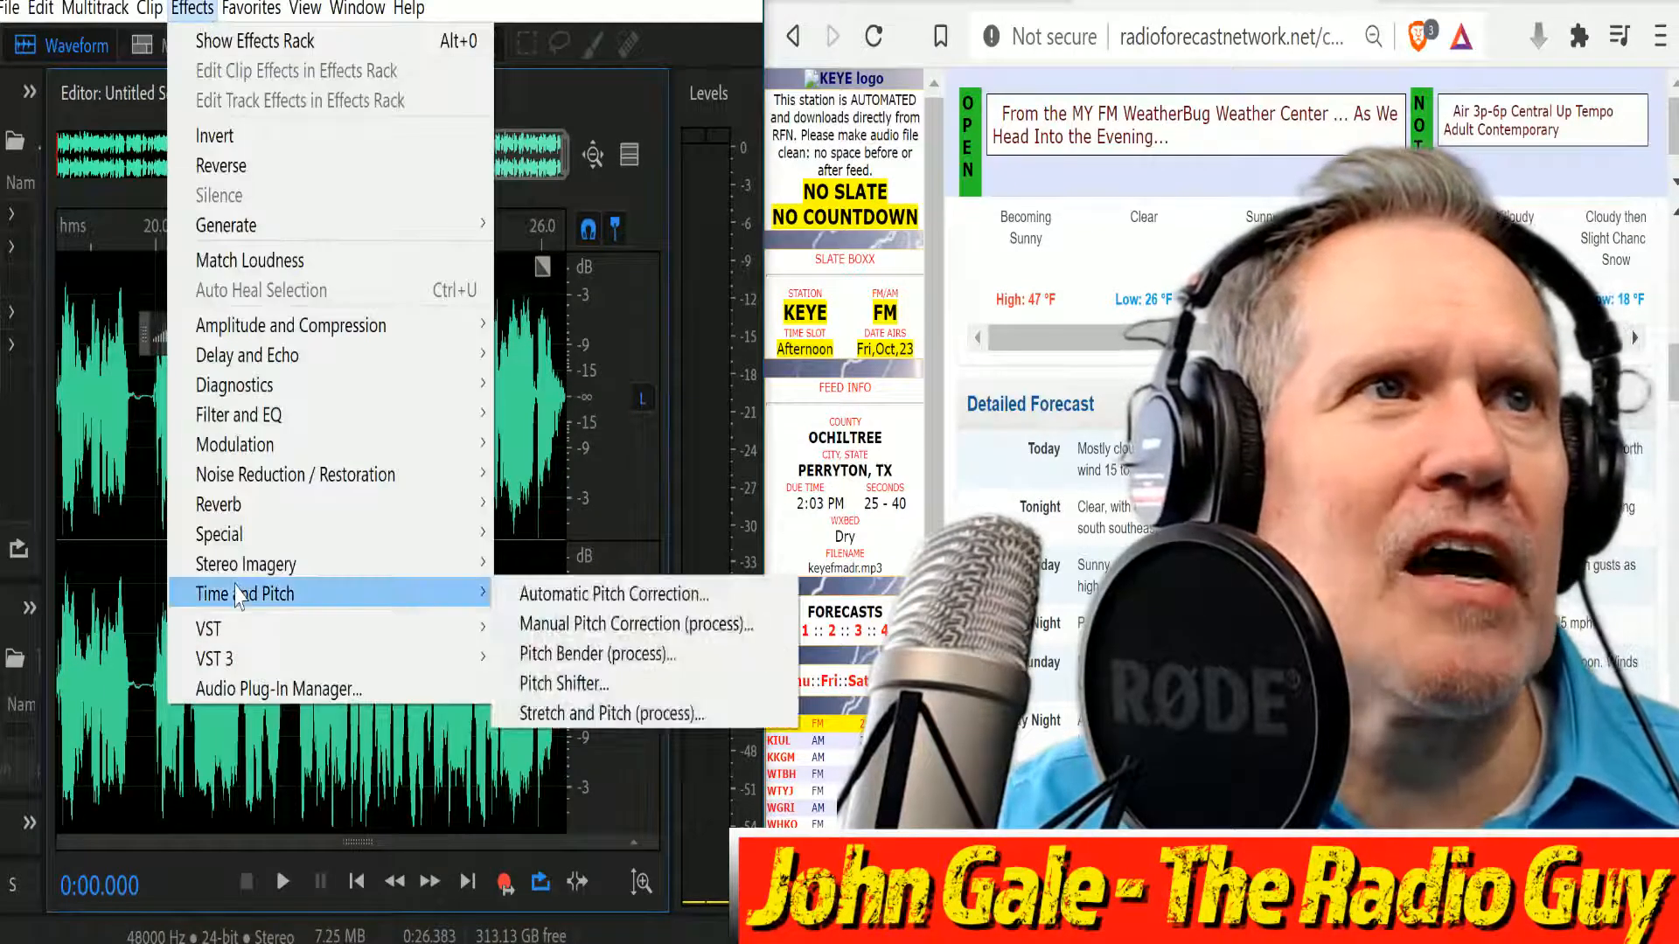
mouse_move(472, 599)
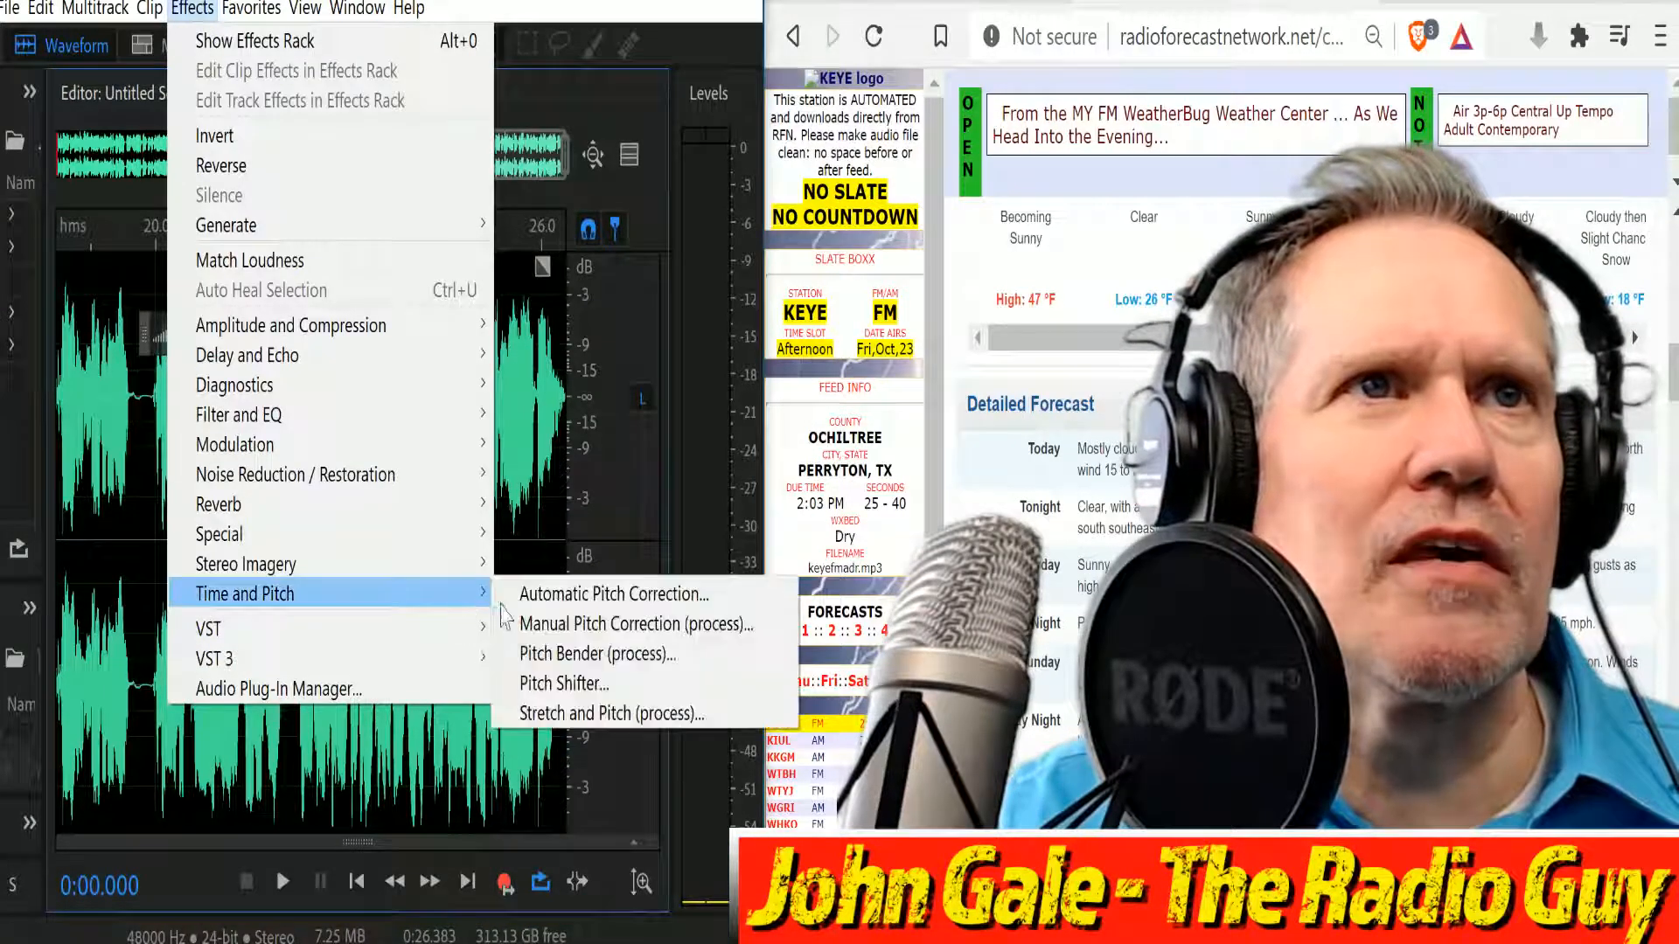
left_click(576, 713)
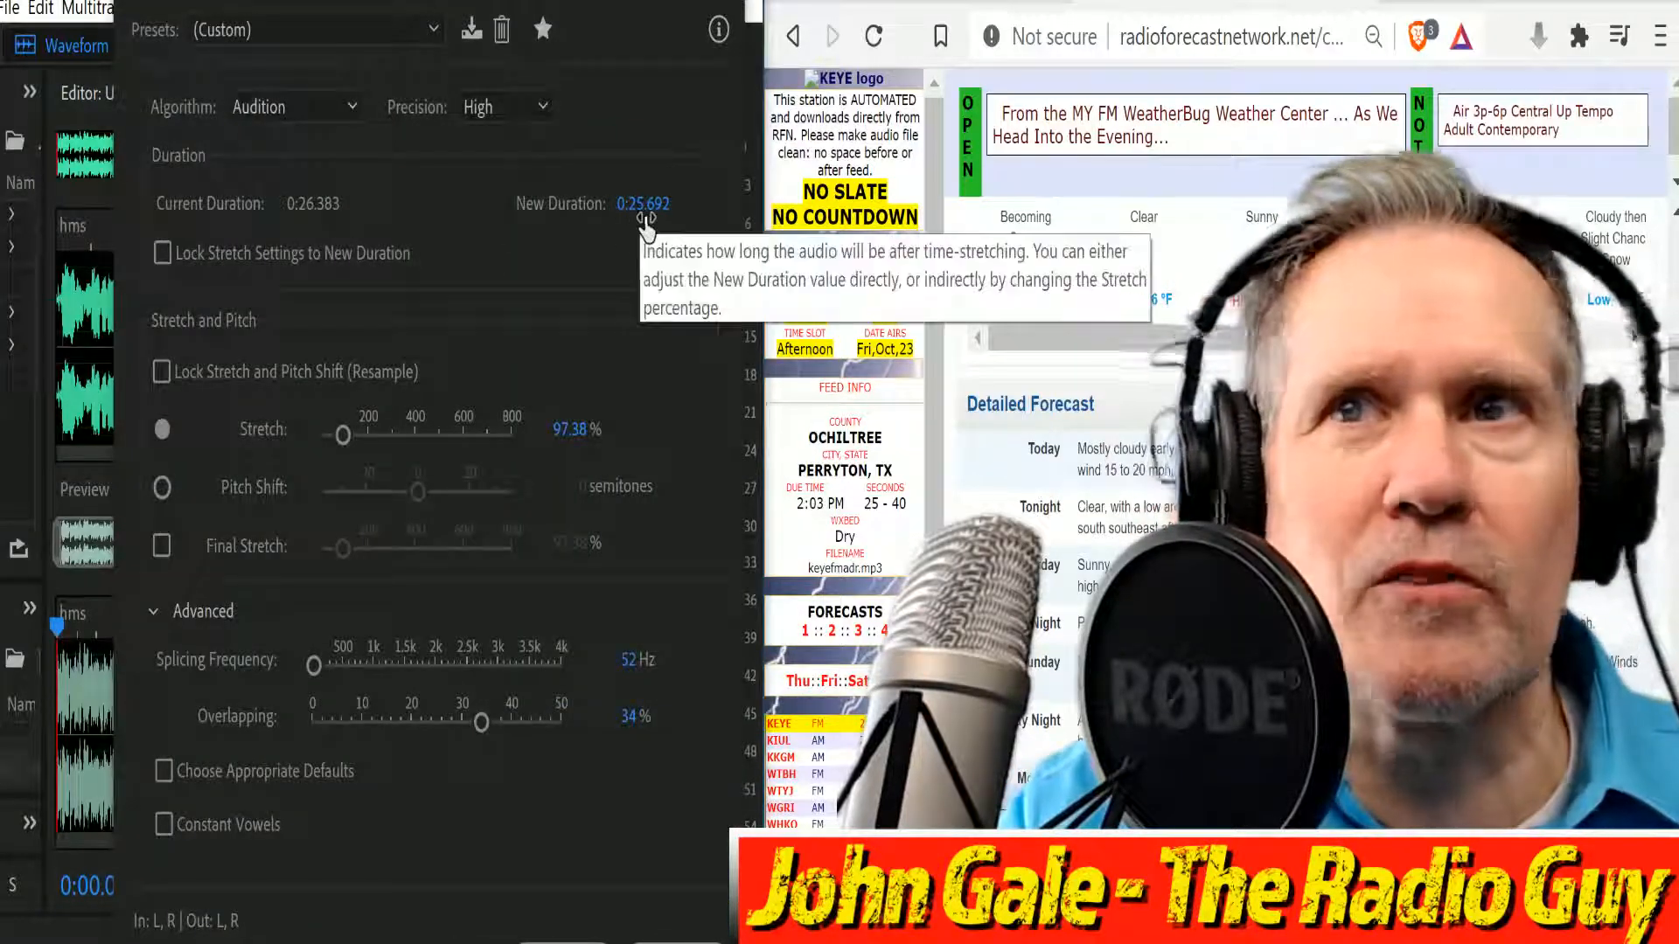
left_click(645, 209)
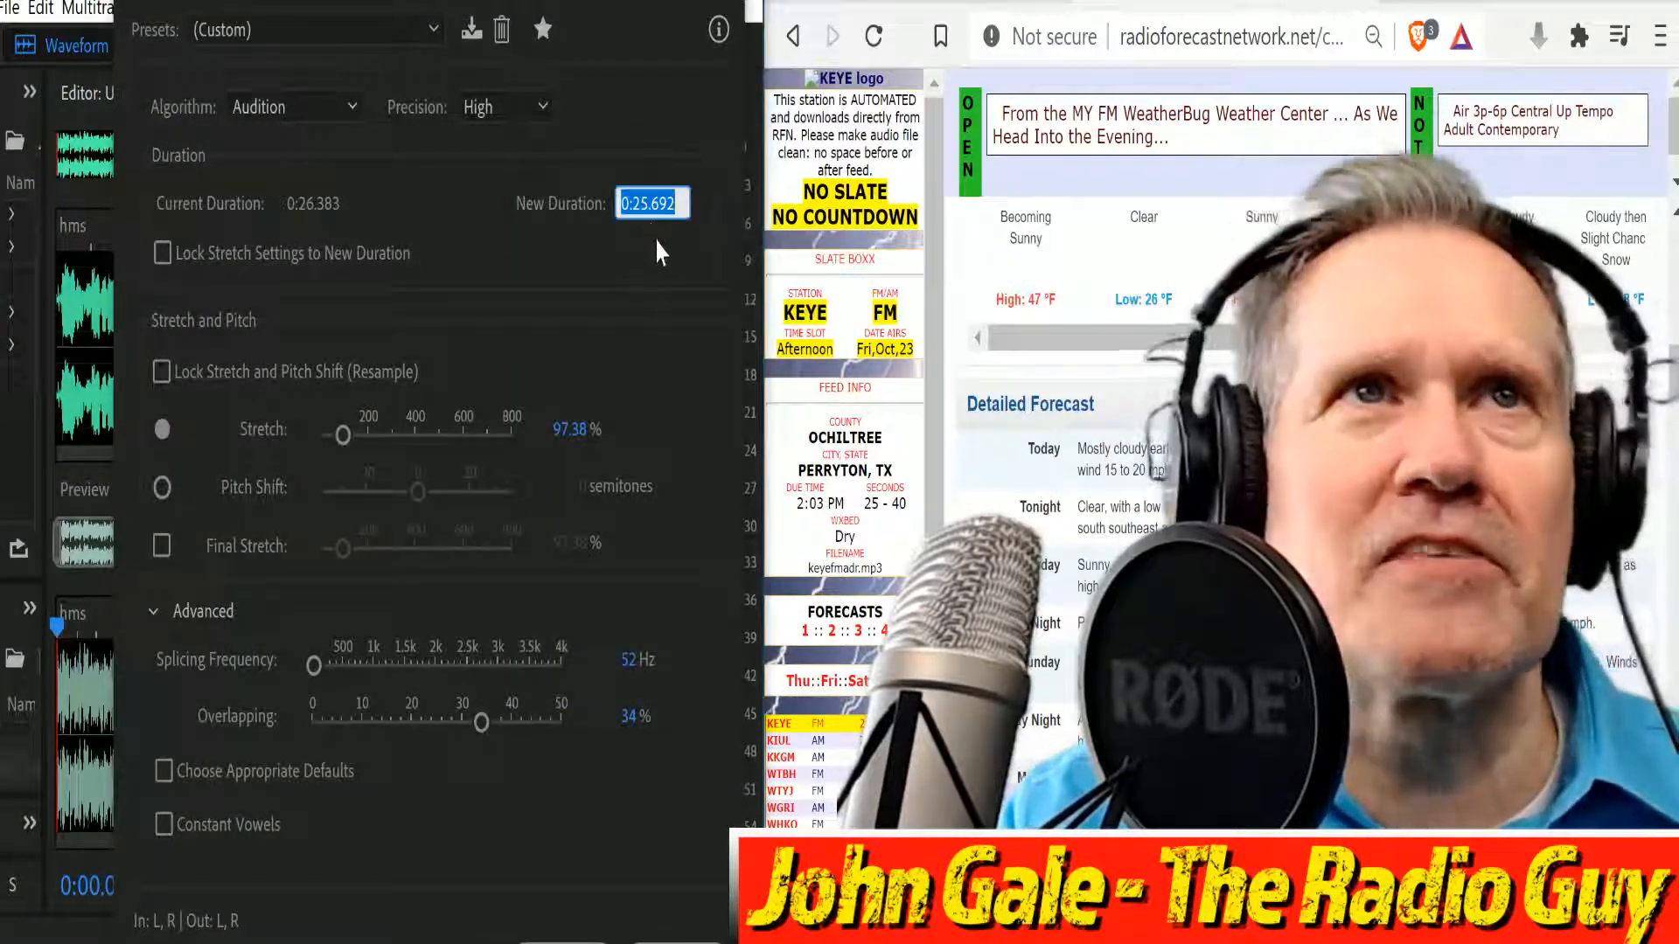
left_click(651, 209)
double_click(654, 203)
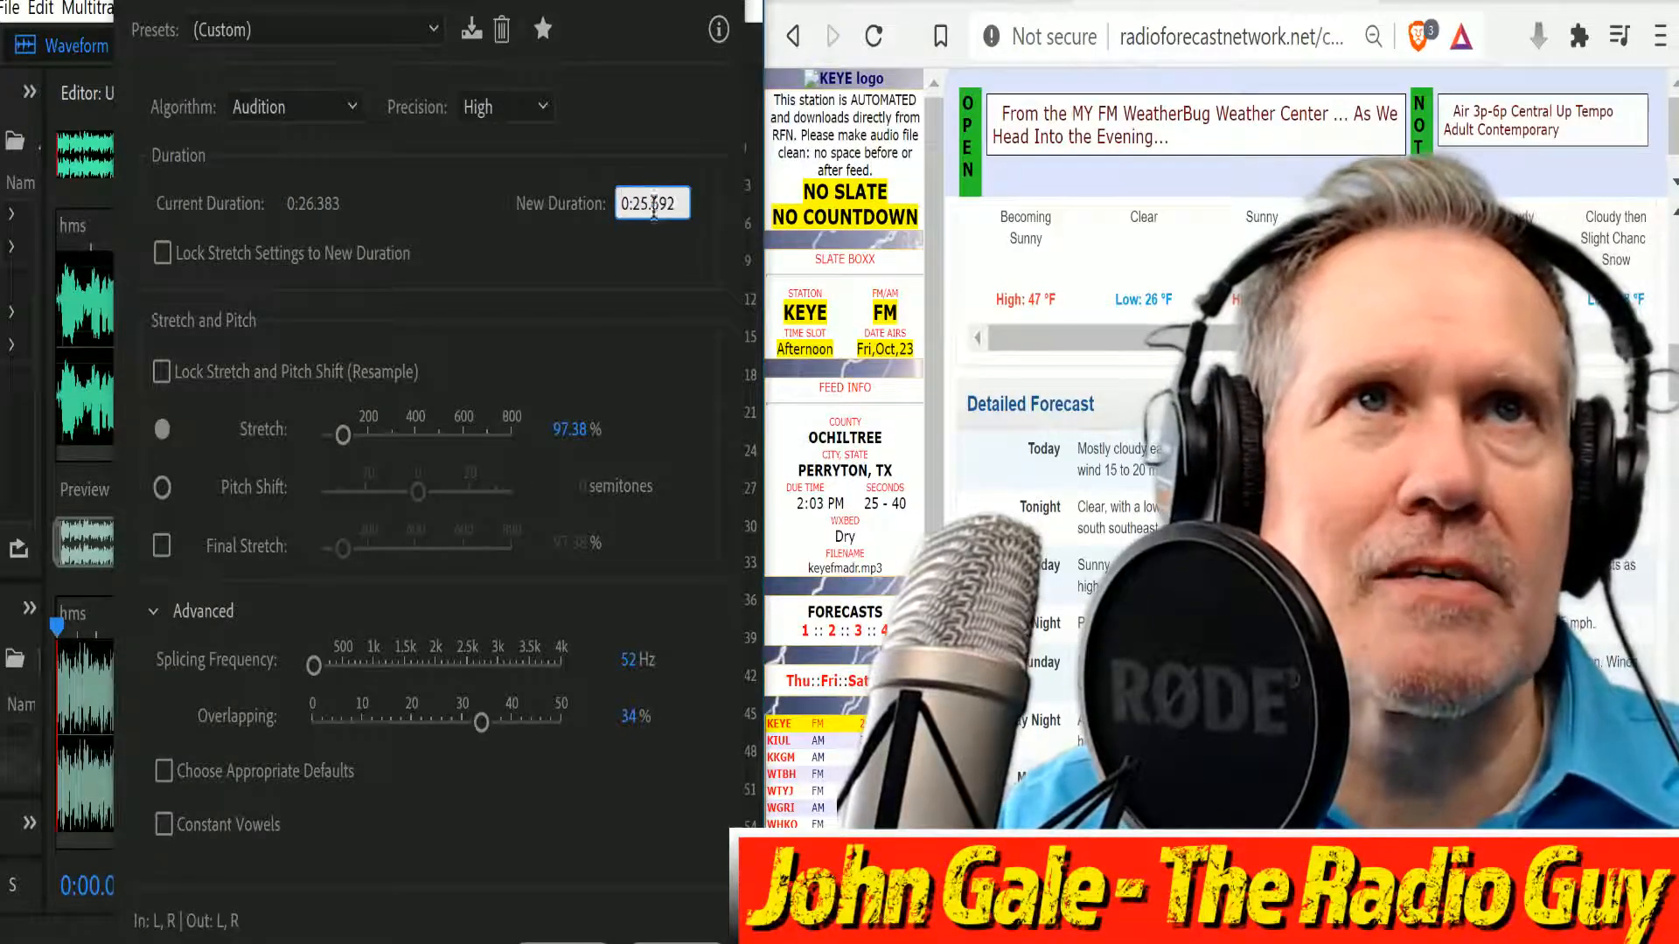
key("End")
key("shift+Left")
key("shift+Left")
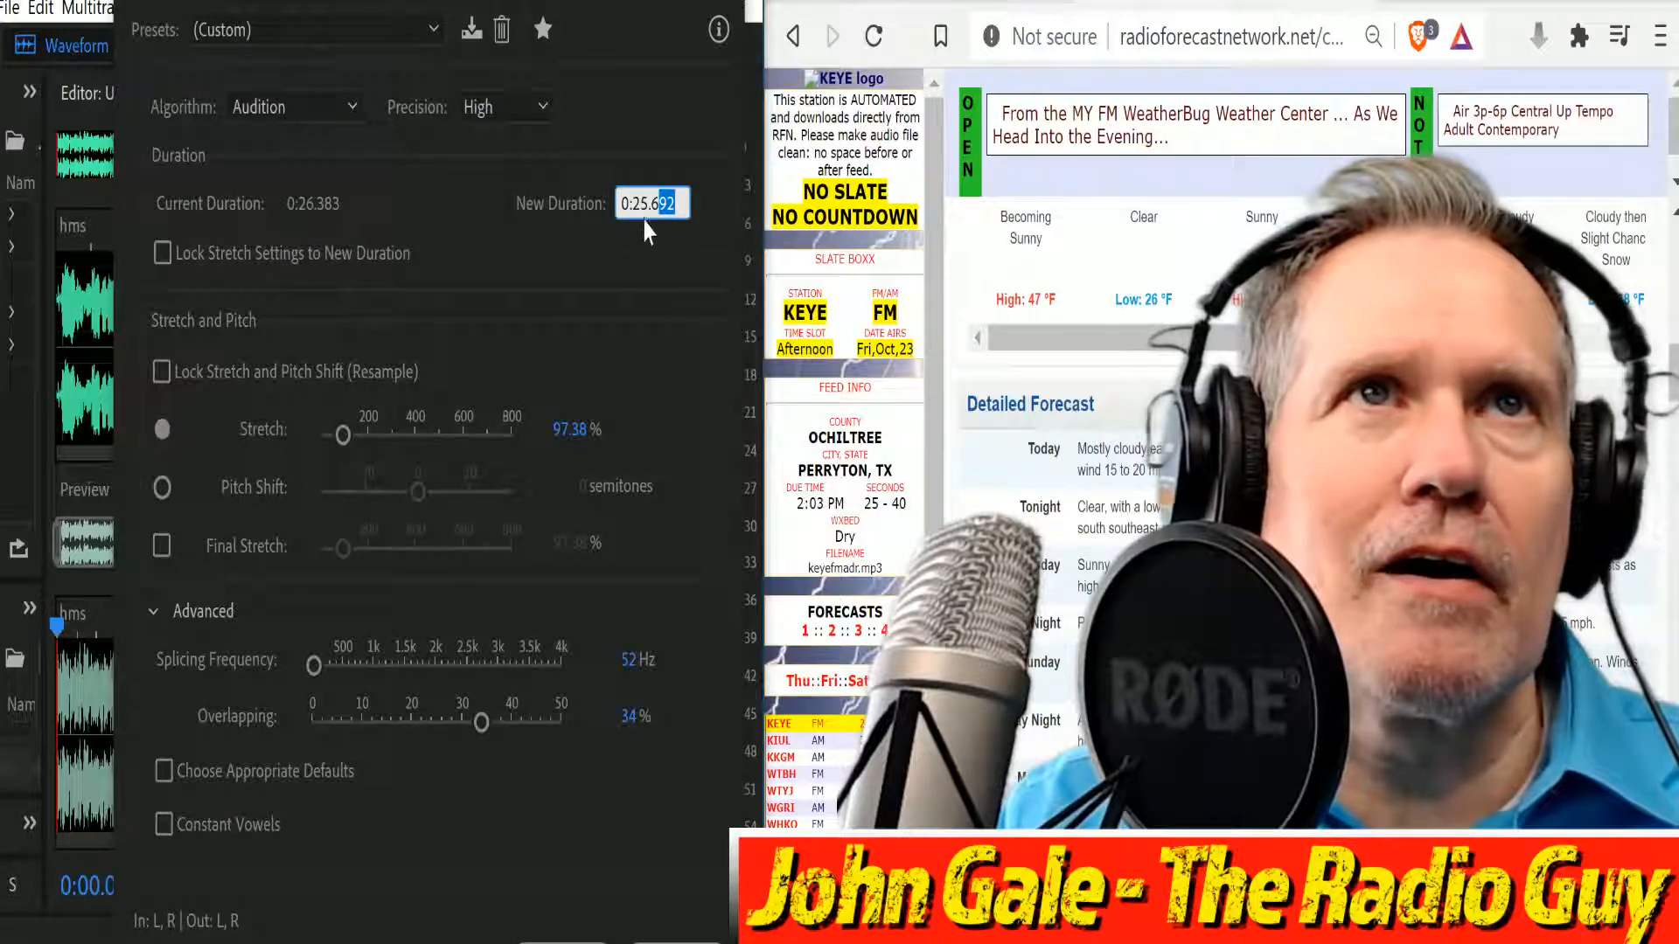
key("shift+Left")
type("000")
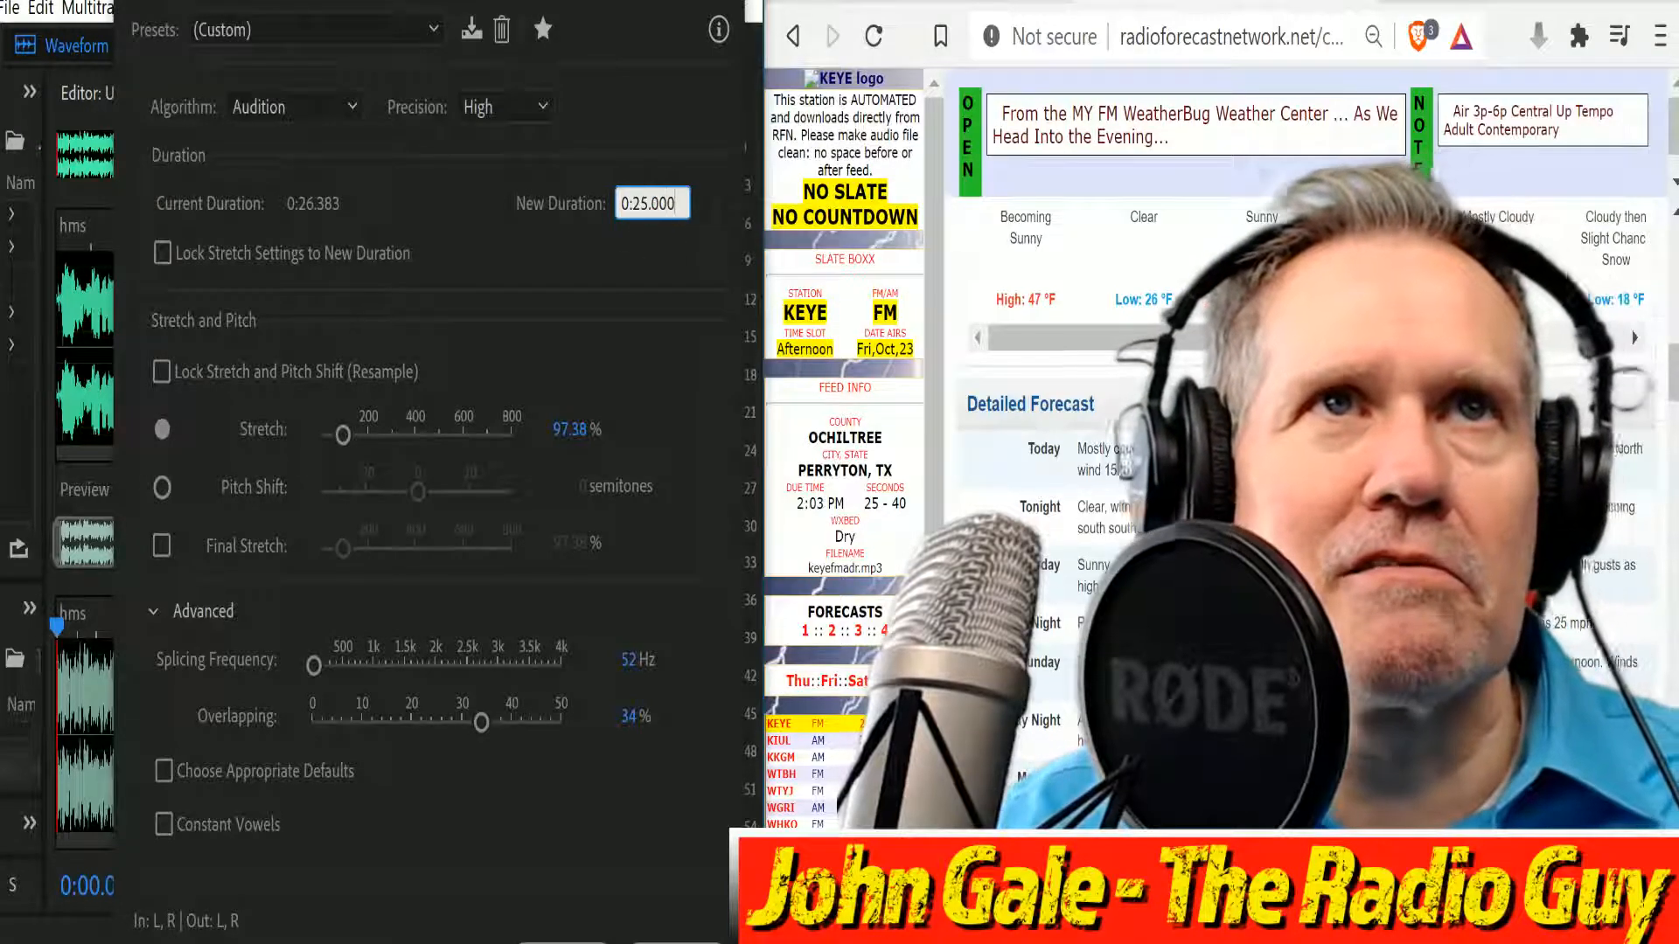
key("Return")
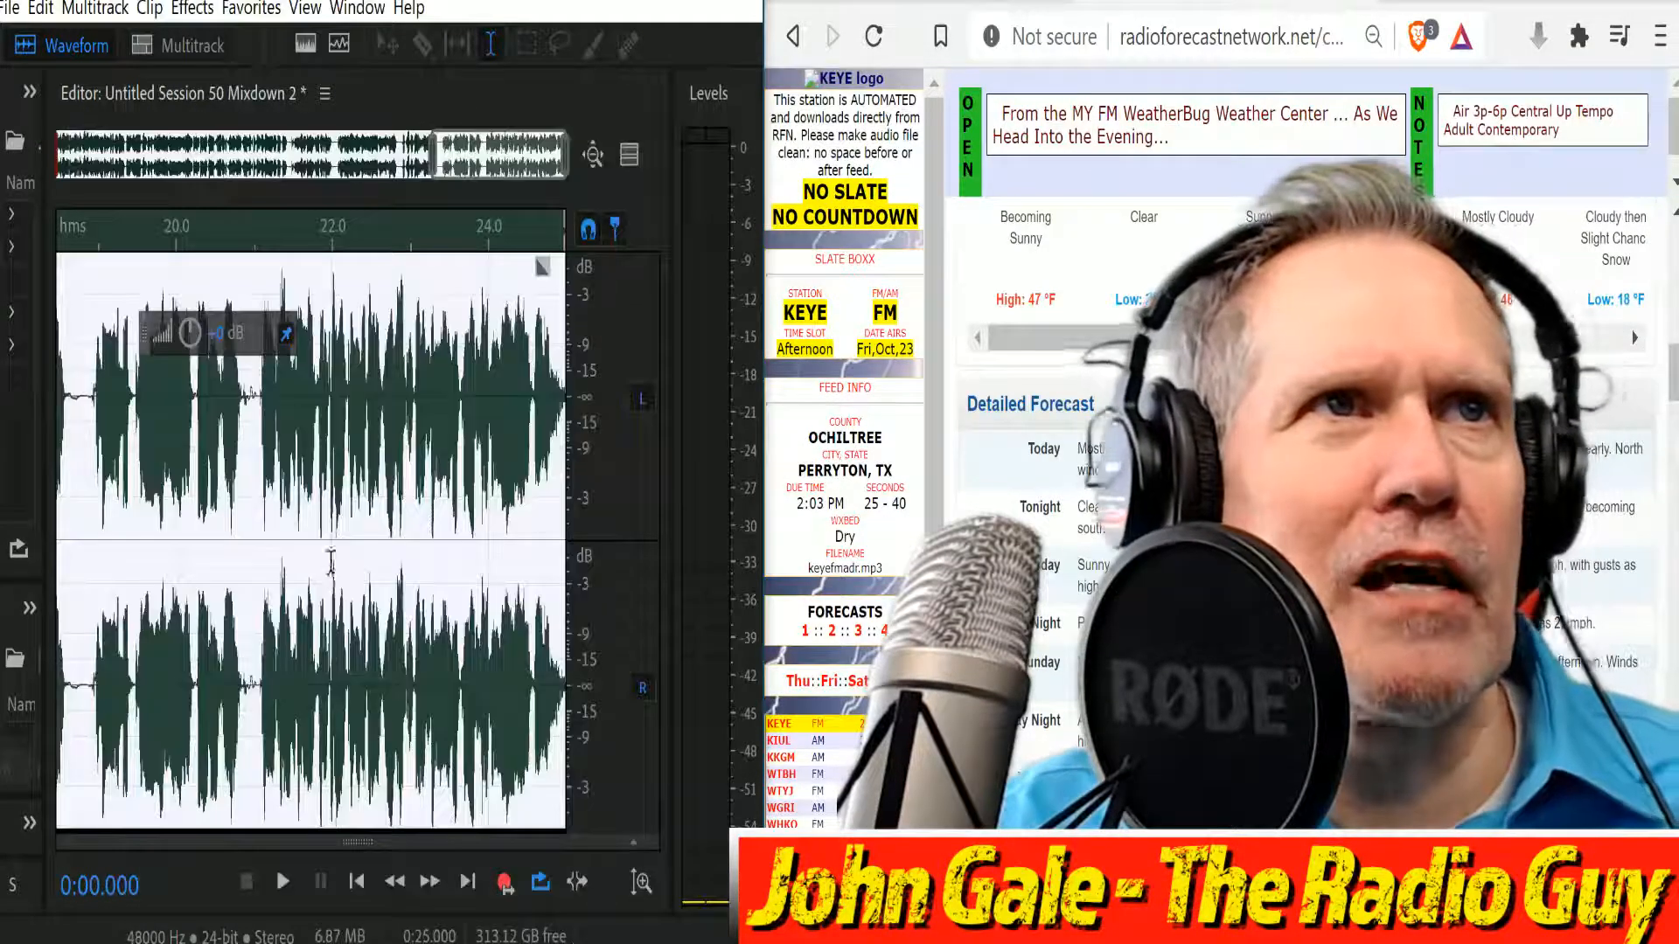
key("backslash")
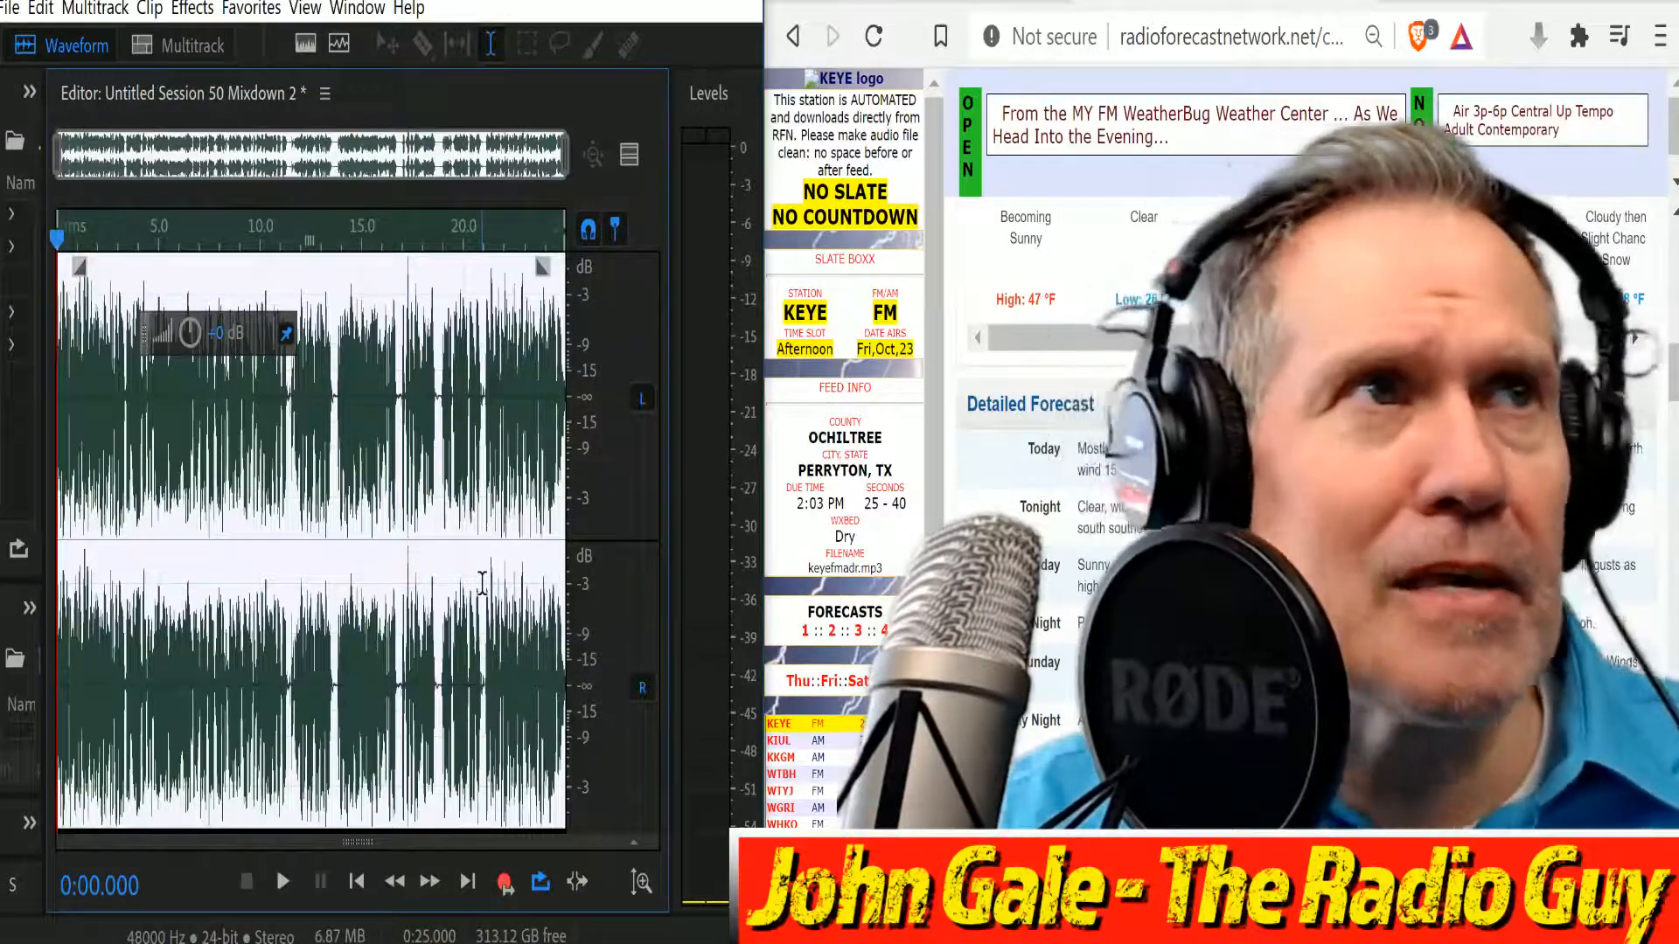
Export the mixdown as an MP3 named keyefmadr to drive E, using the station's suggested file name and overwriting the existing file.
key("ctrl+shift+e")
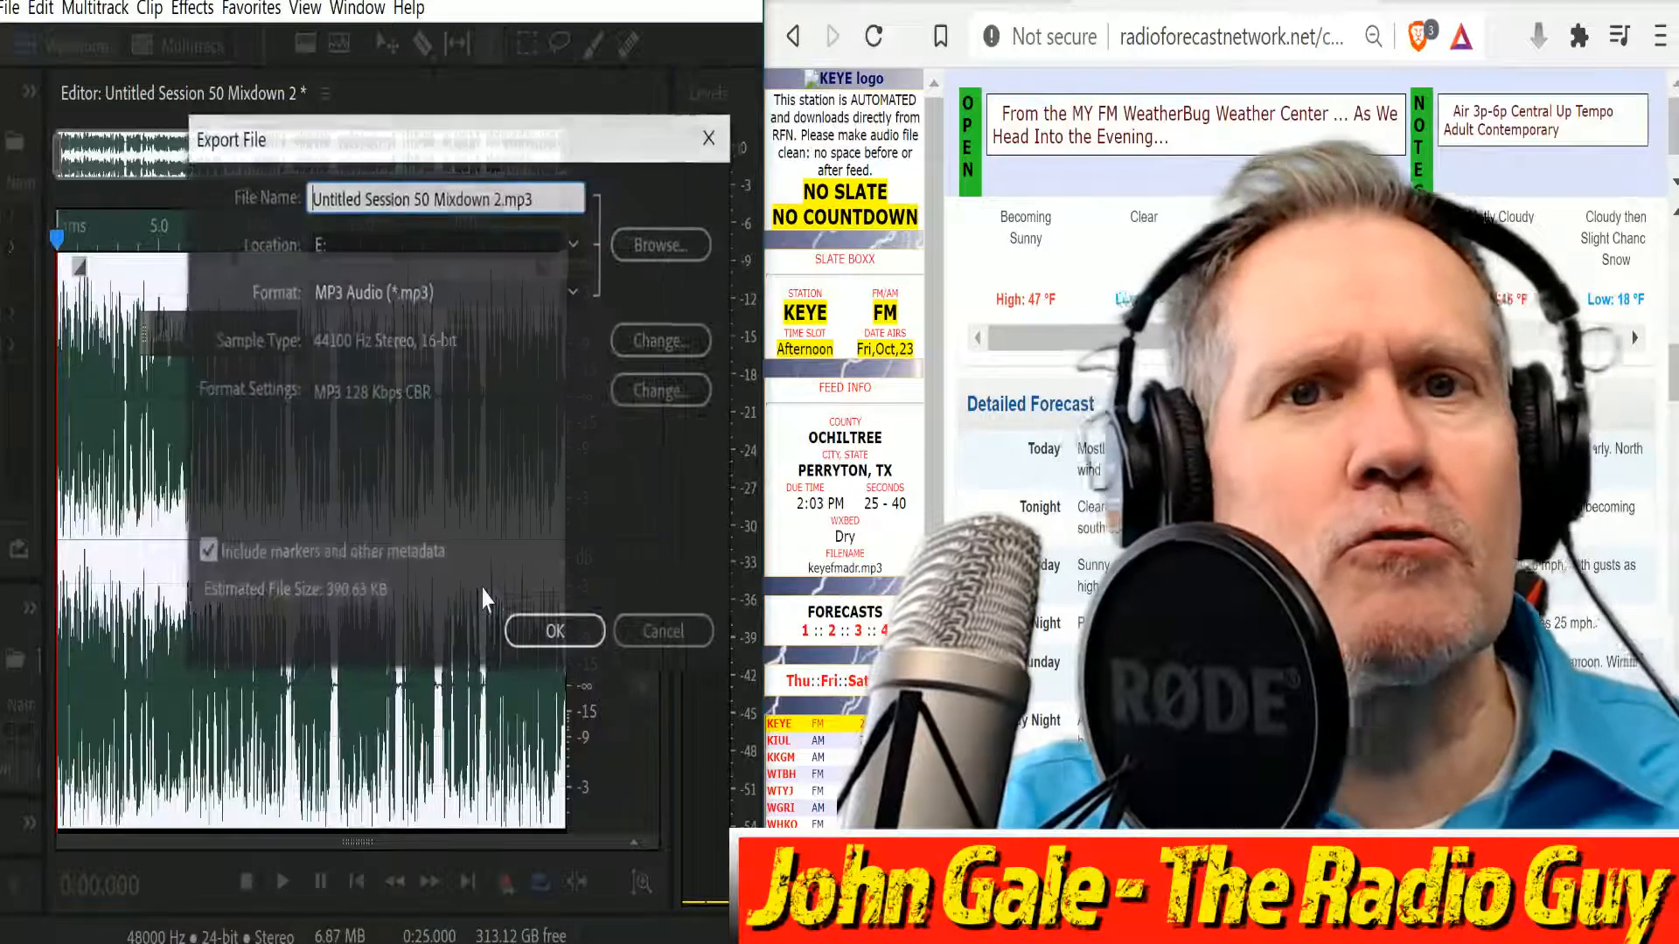
left_click(505, 199)
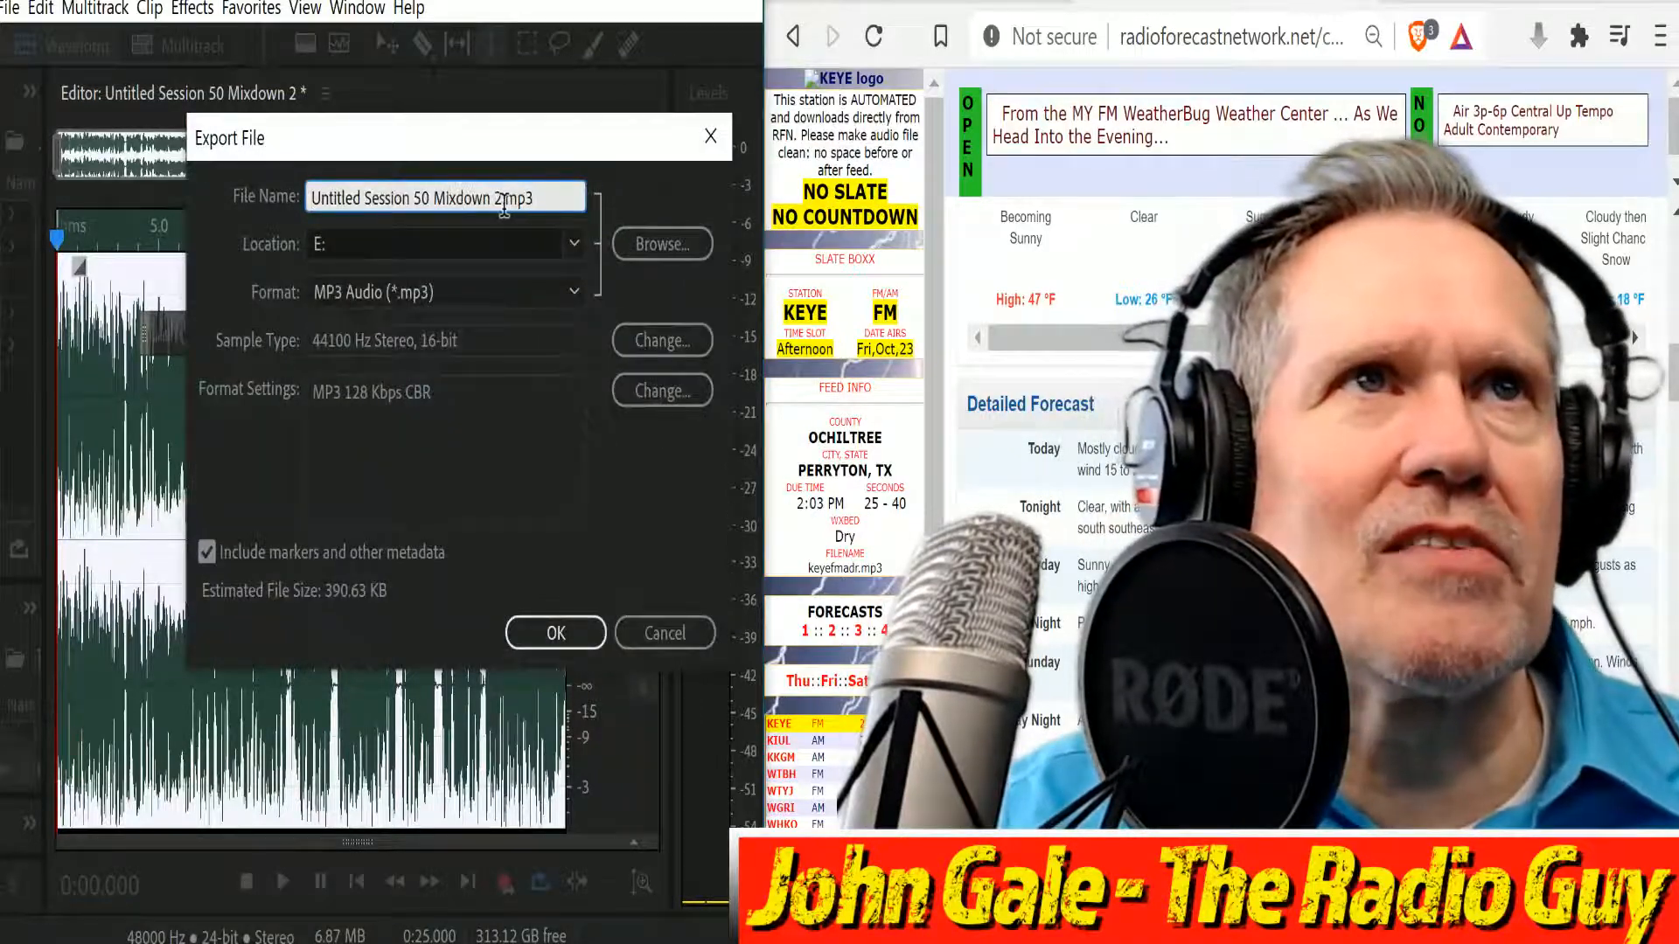
left_click_drag(504, 199, 312, 200)
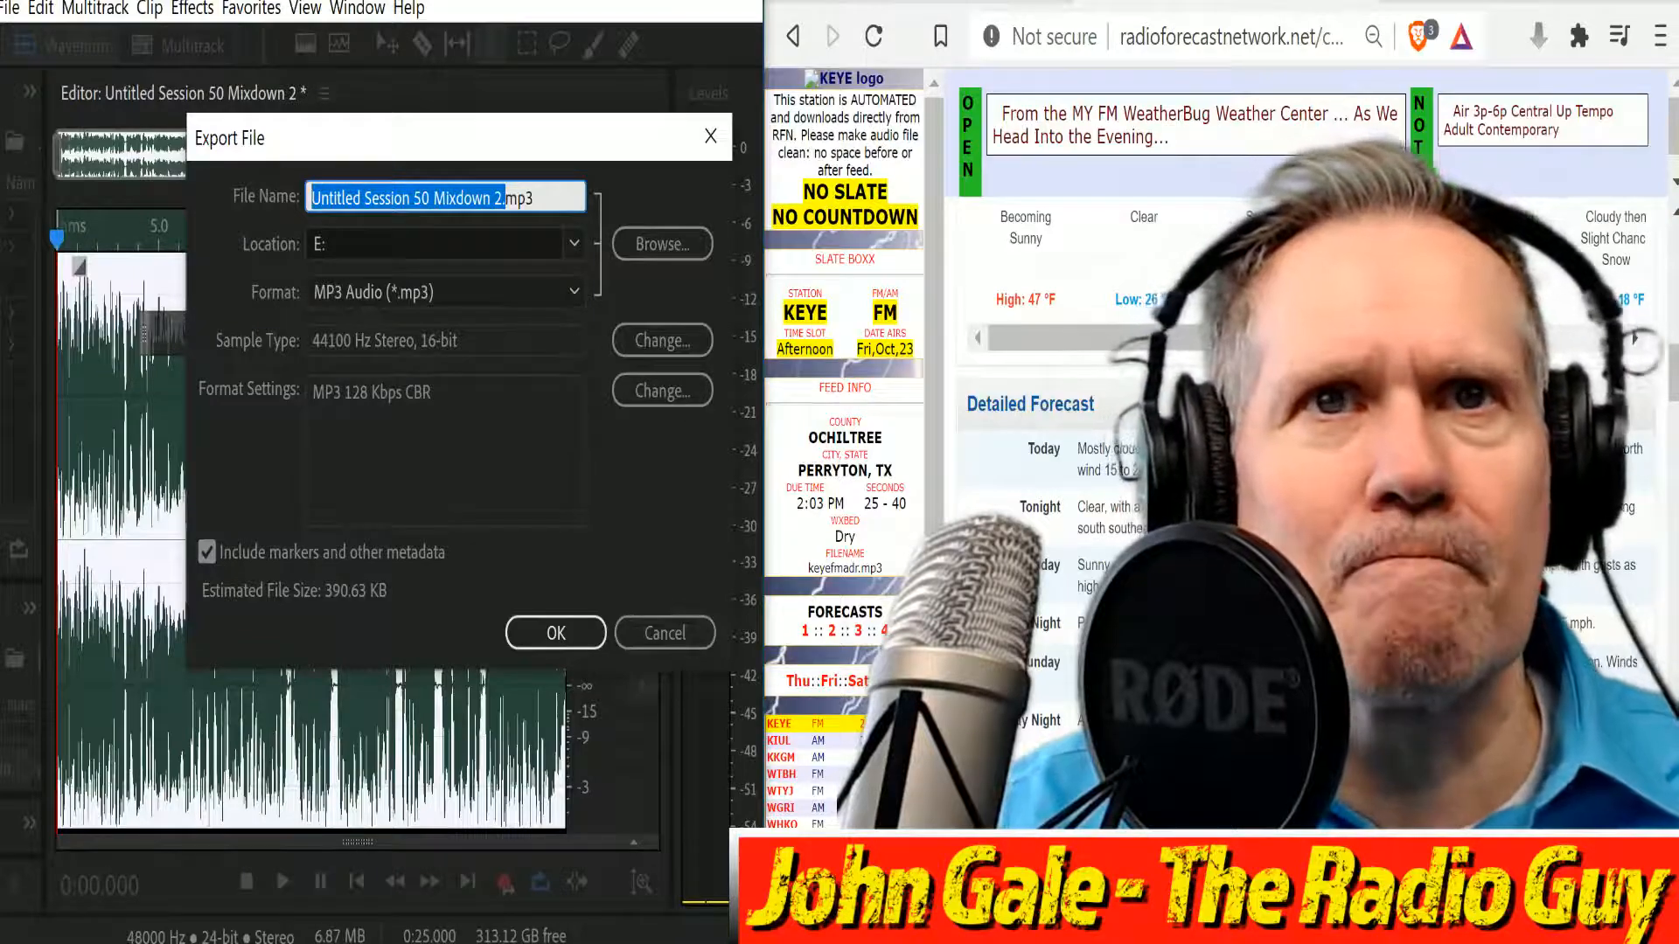
left_click(845, 569)
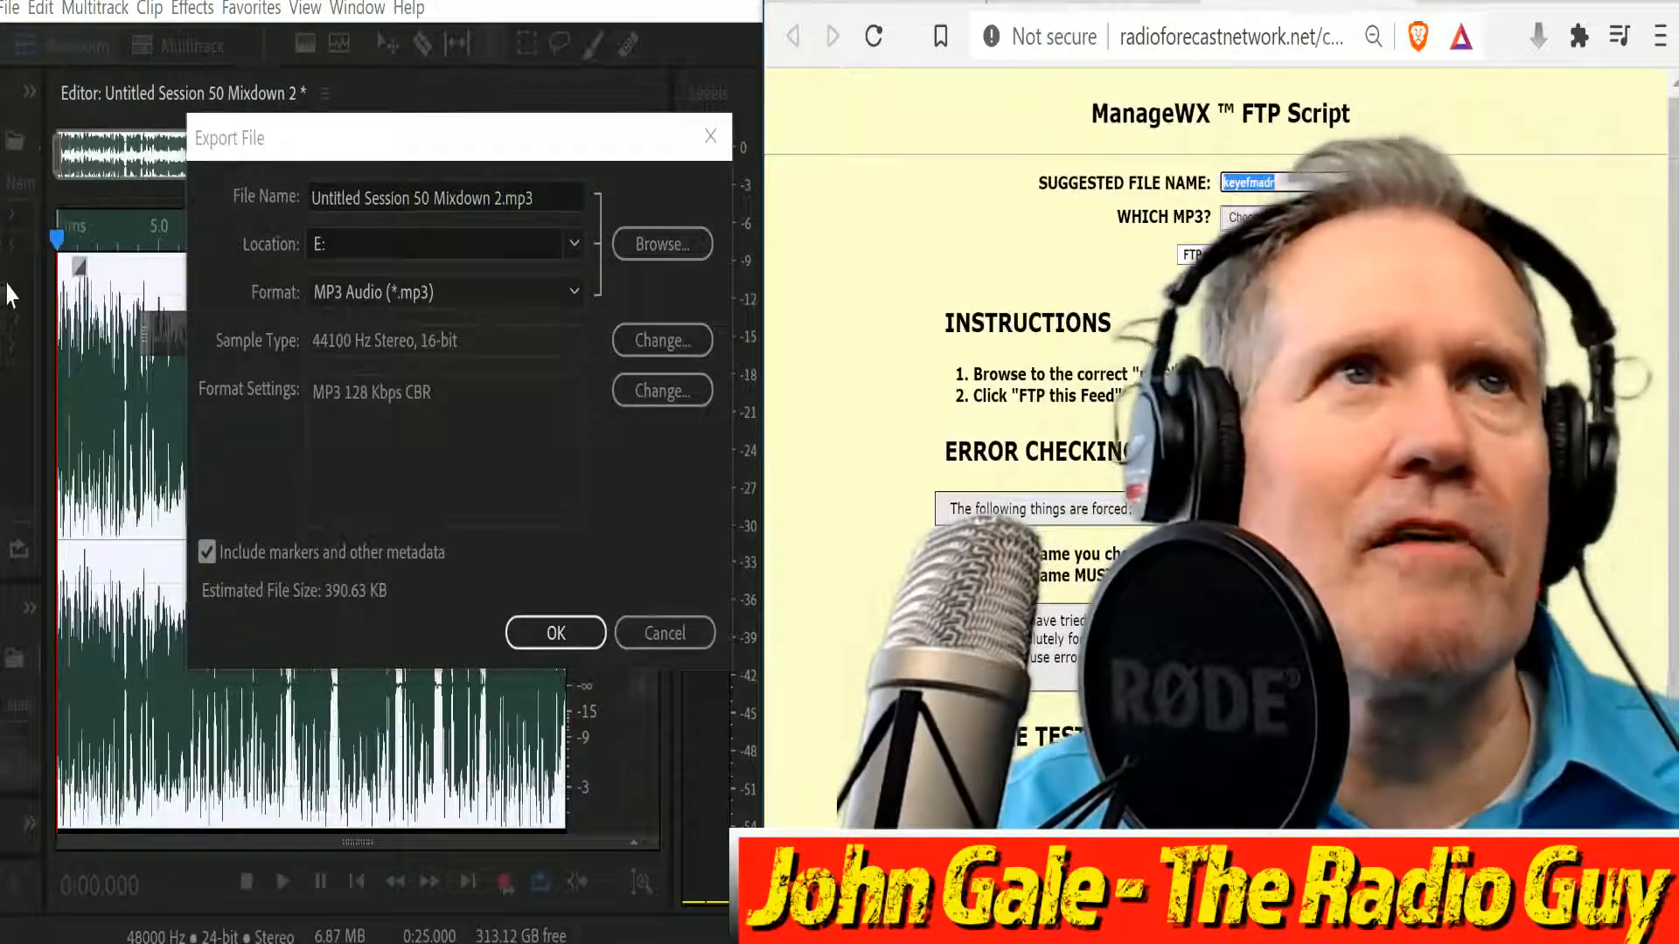
left_click(505, 198)
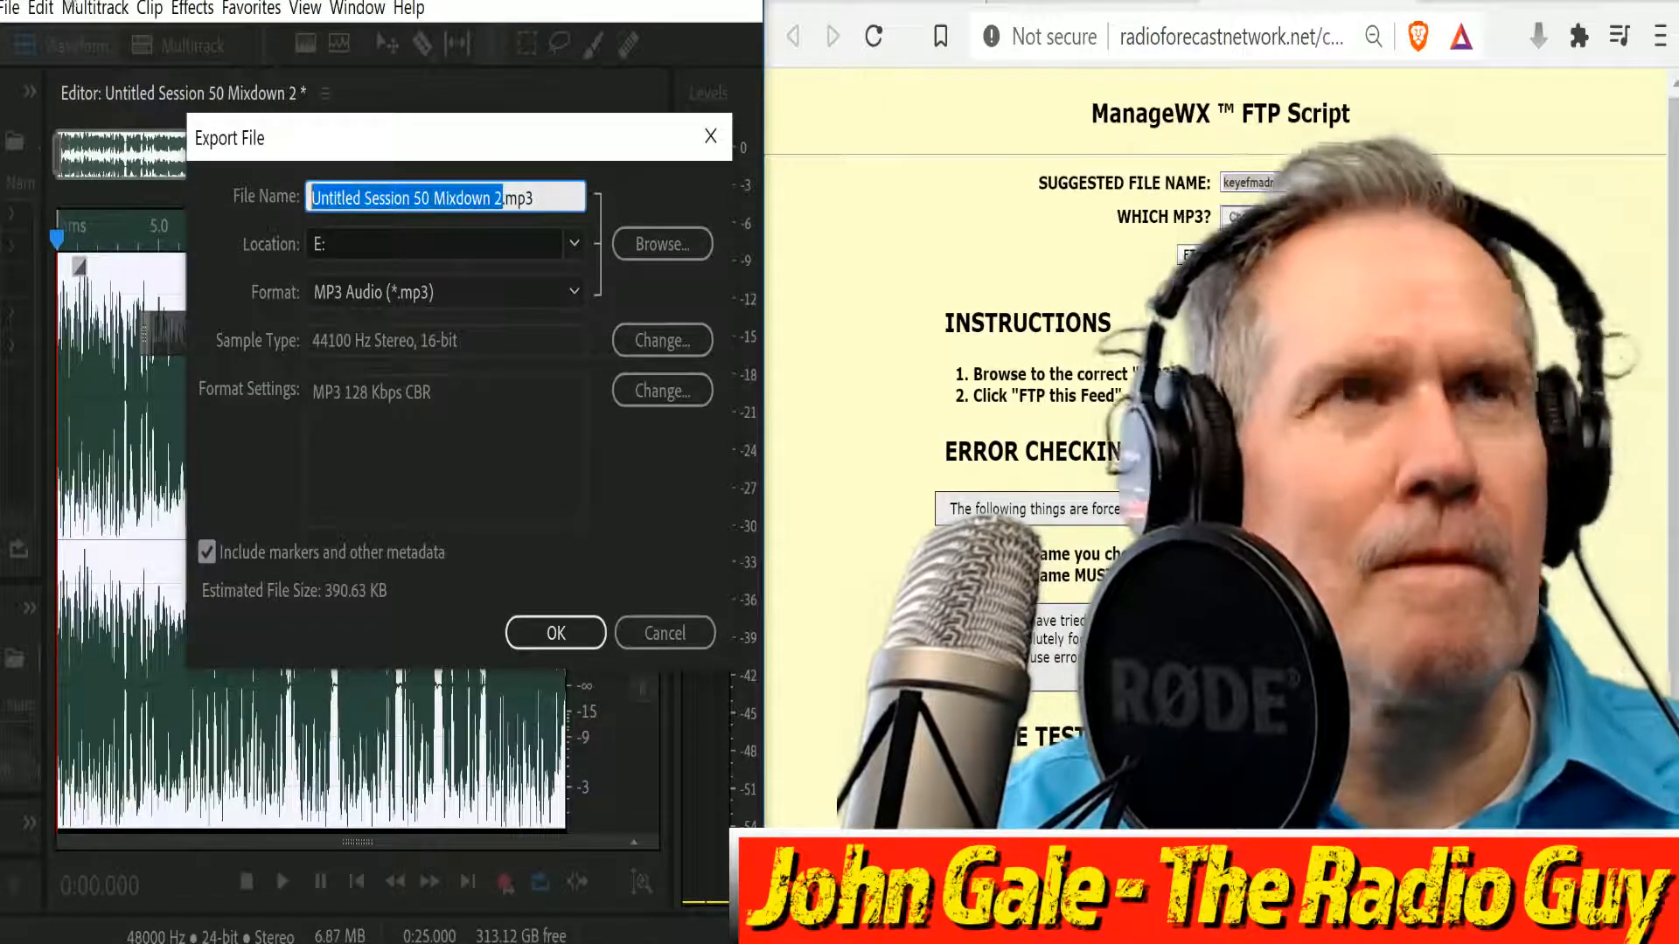
type("keyefmadr")
left_click(572, 651)
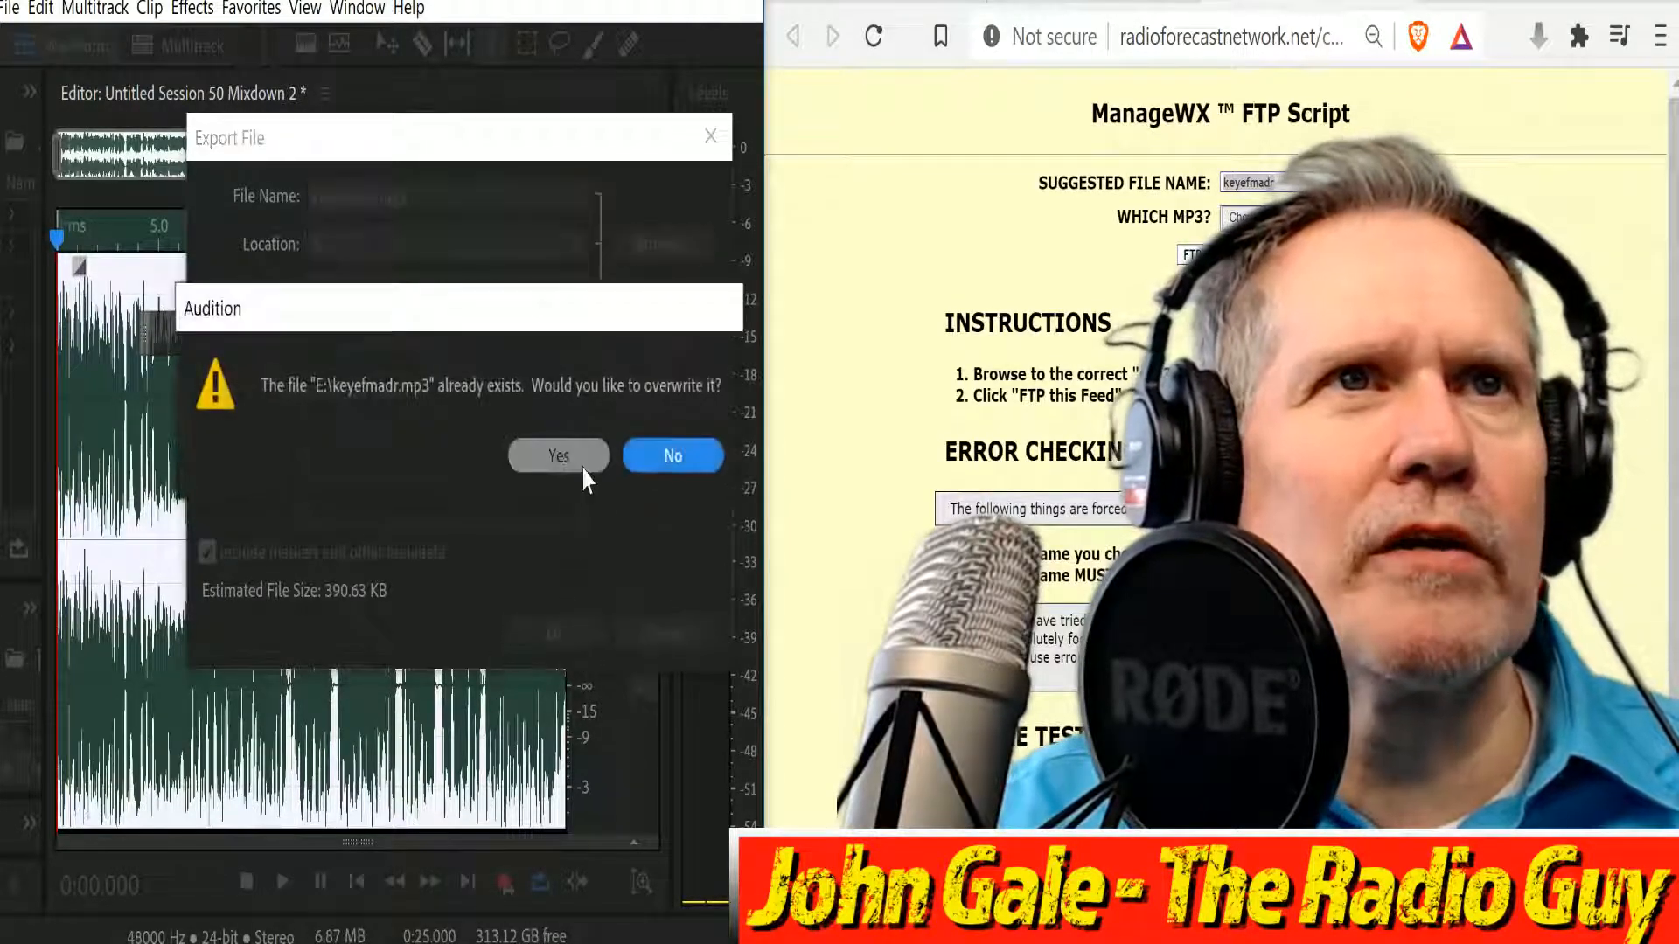
left_click(564, 457)
Choose keyefmadr.mp3 from drive E in the FTP form, send the feed, and return to the forecast page for KIUL.
left_click(1246, 216)
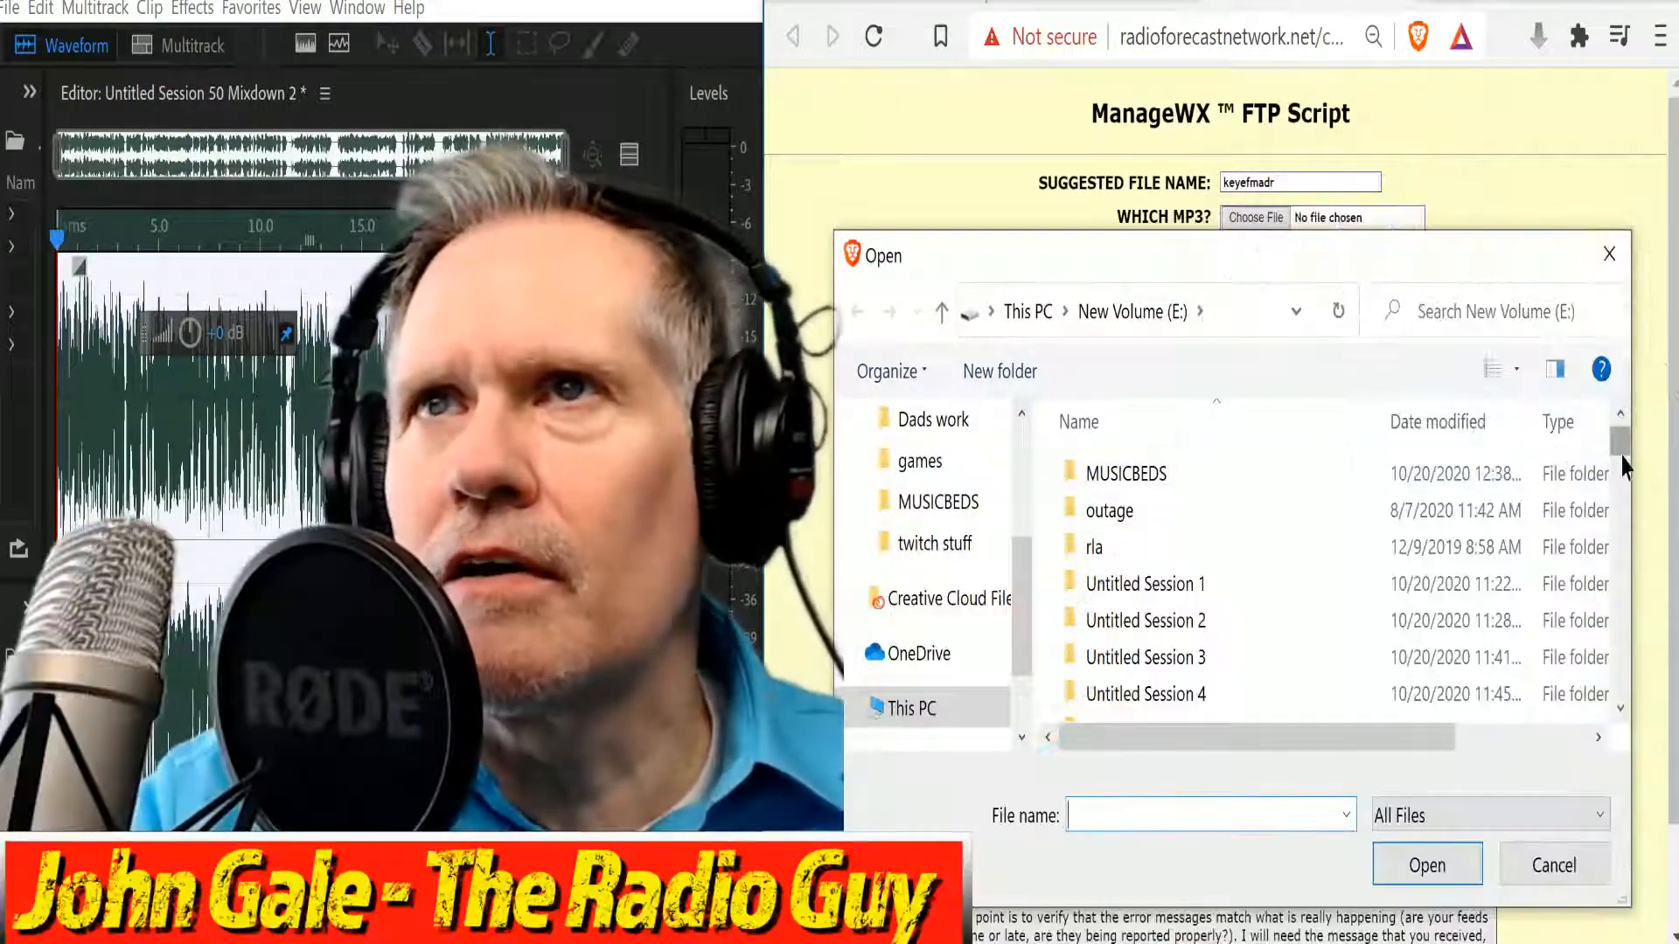
left_click_drag(1624, 466, 1669, 625)
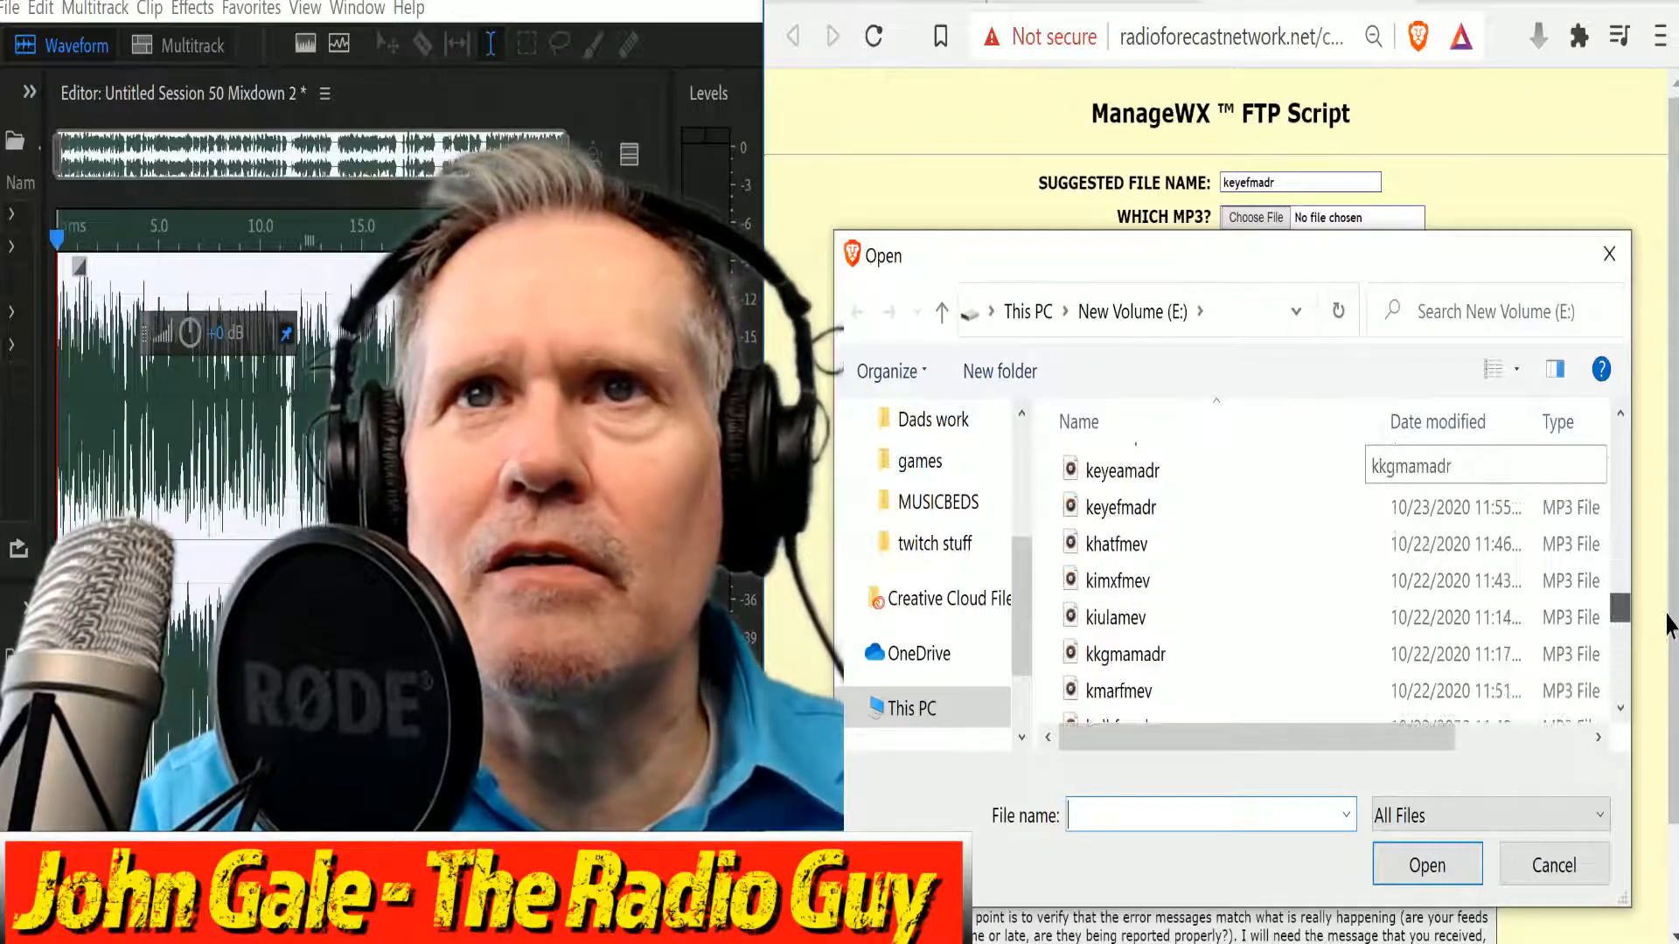
left_click(1152, 514)
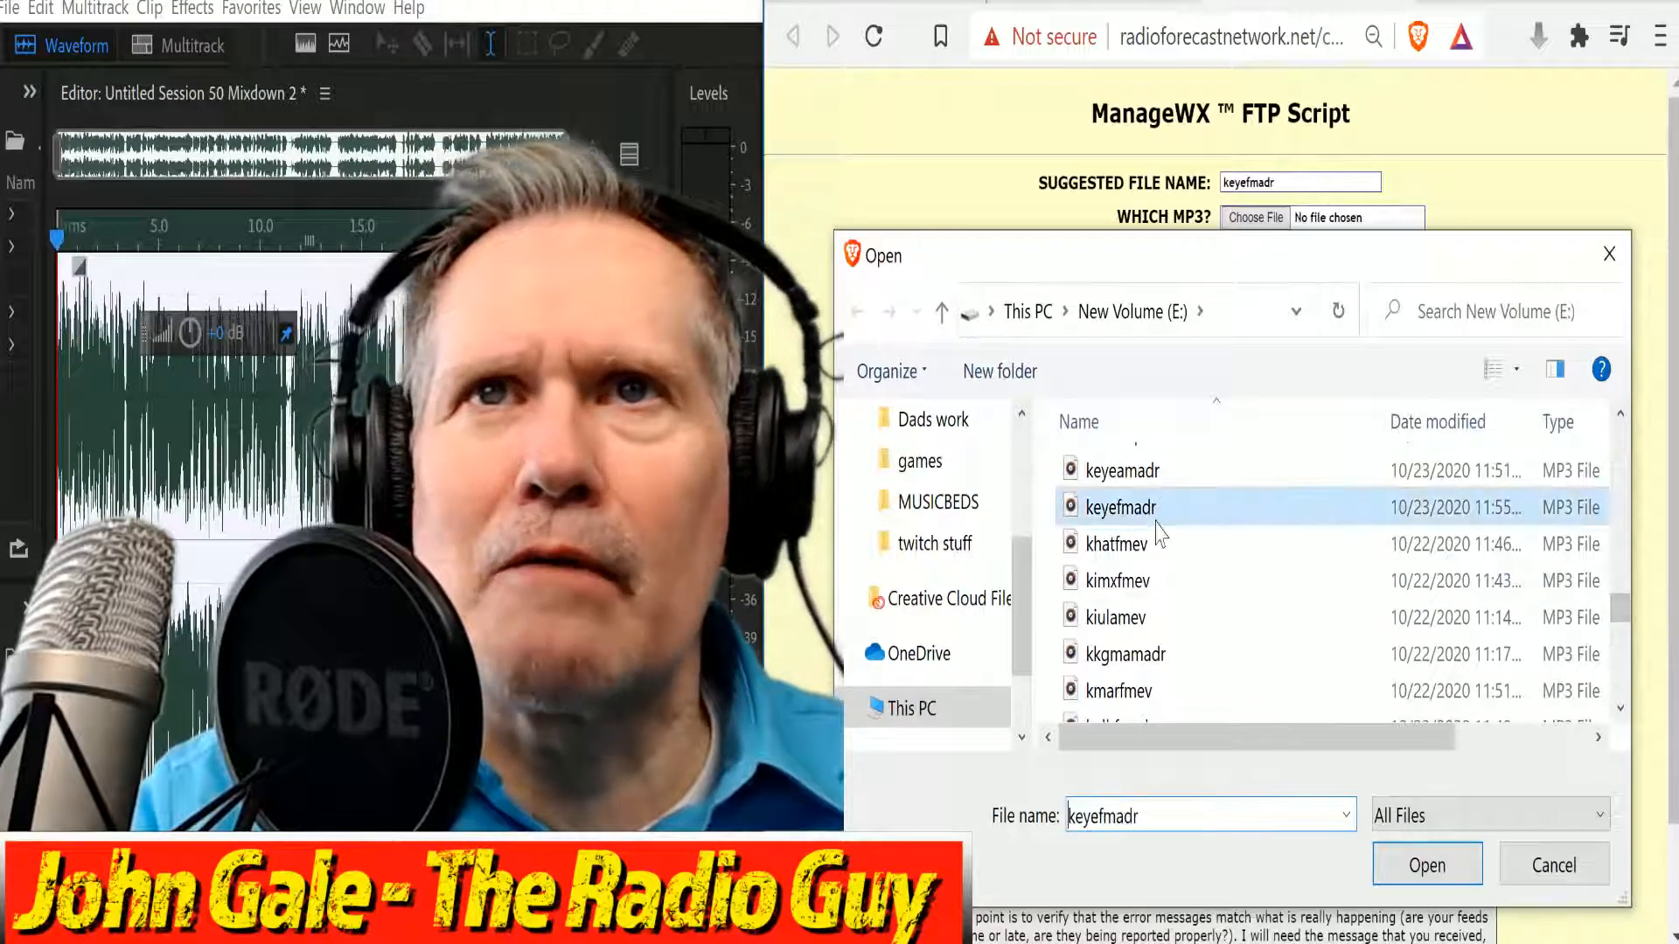
left_click(1465, 883)
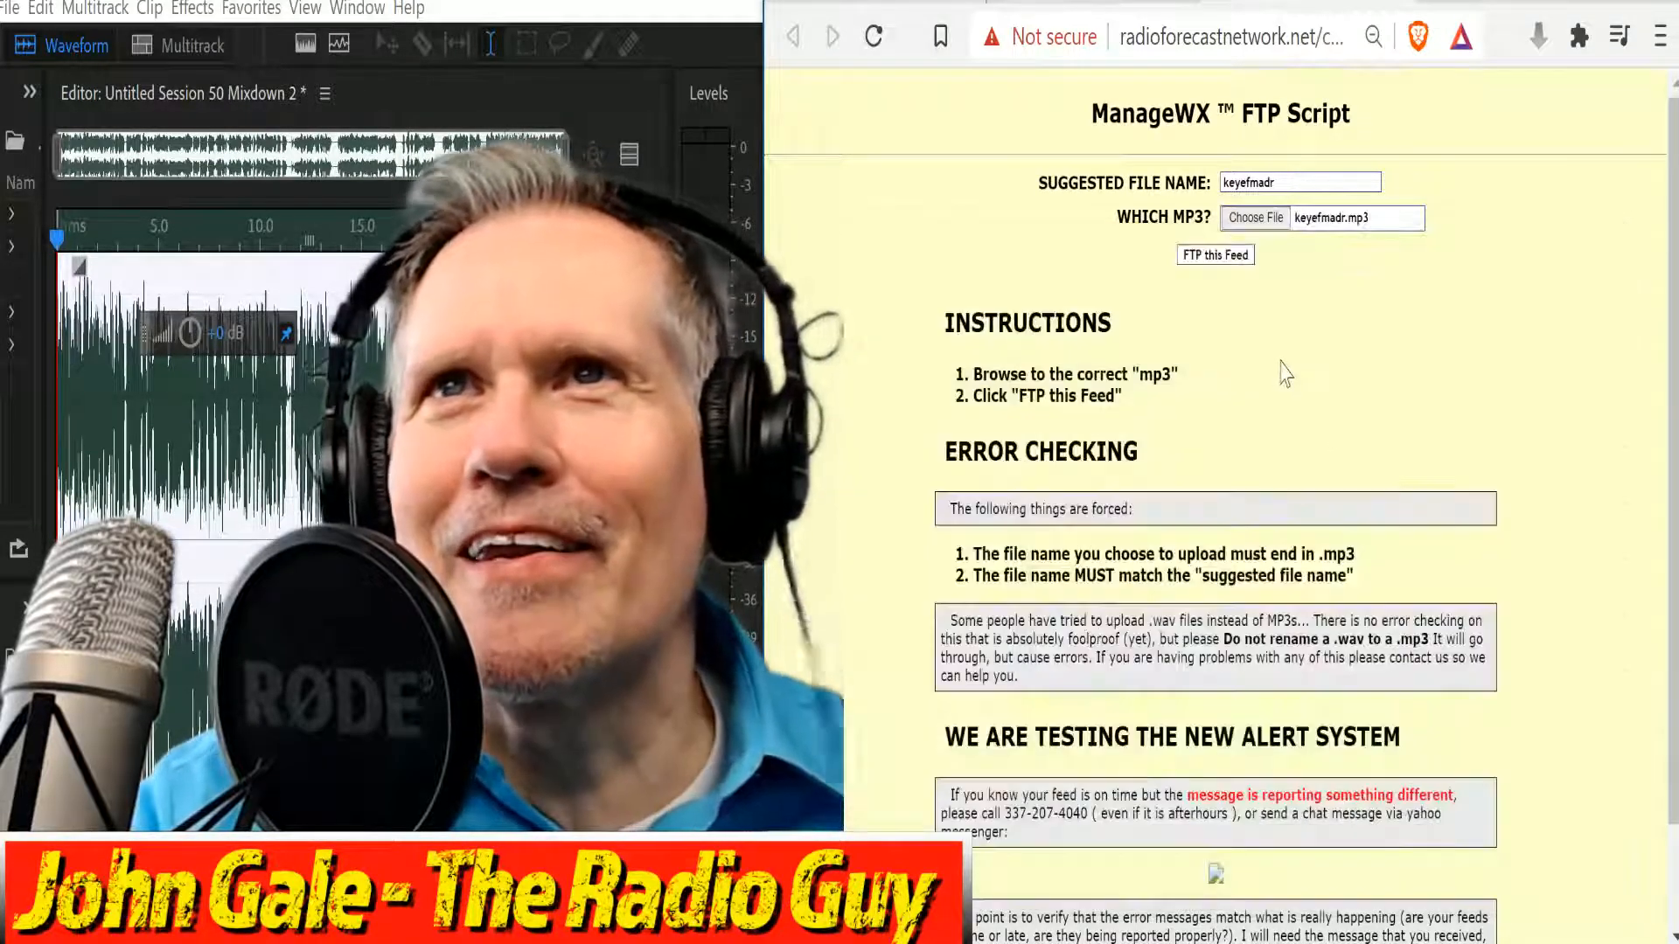
left_click(1212, 255)
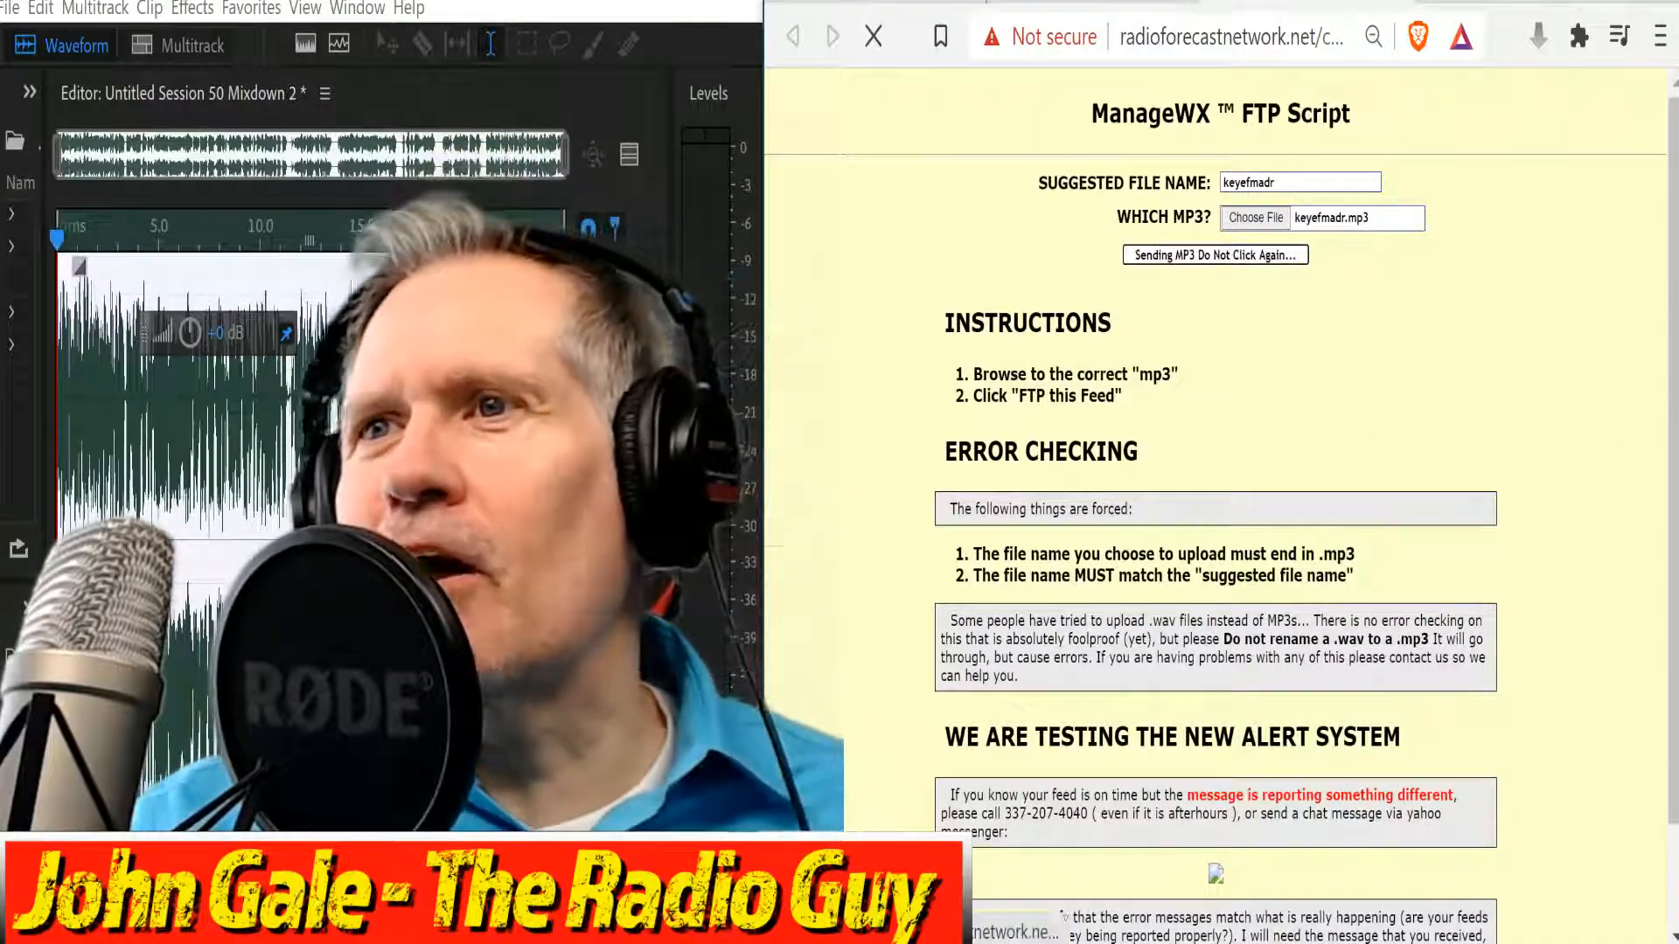
left_click(1224, 524)
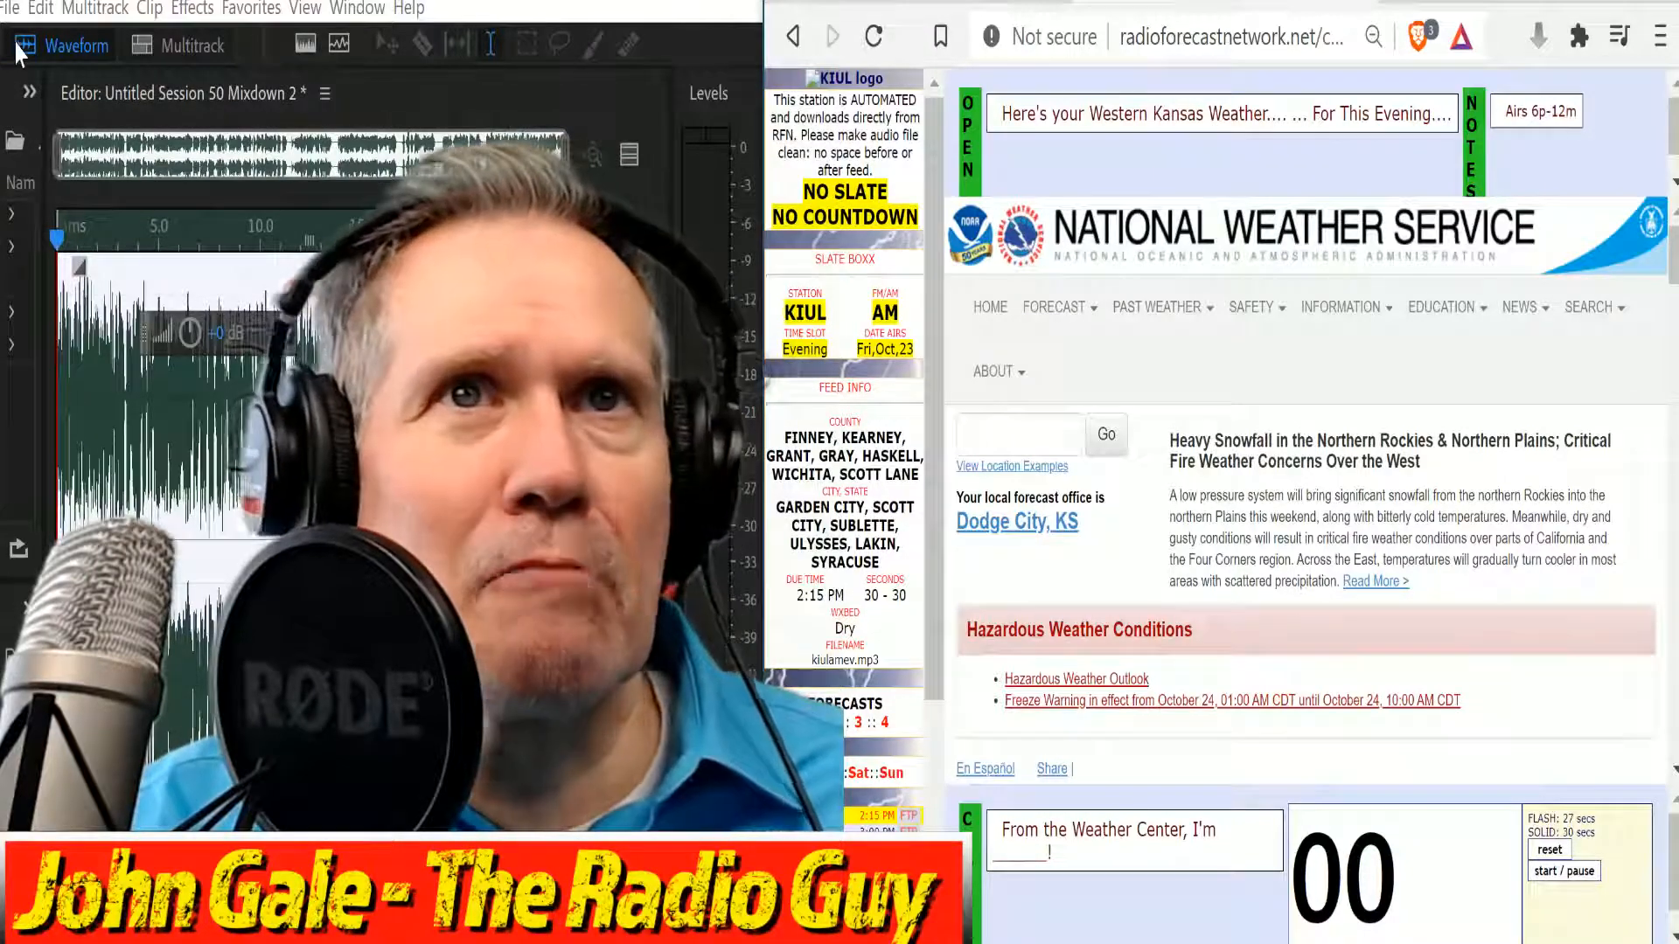
Start recording on the voice track in the multitrack session and review the Garden City extended and detailed forecasts for KIUL's evening slot.
left_click(179, 45)
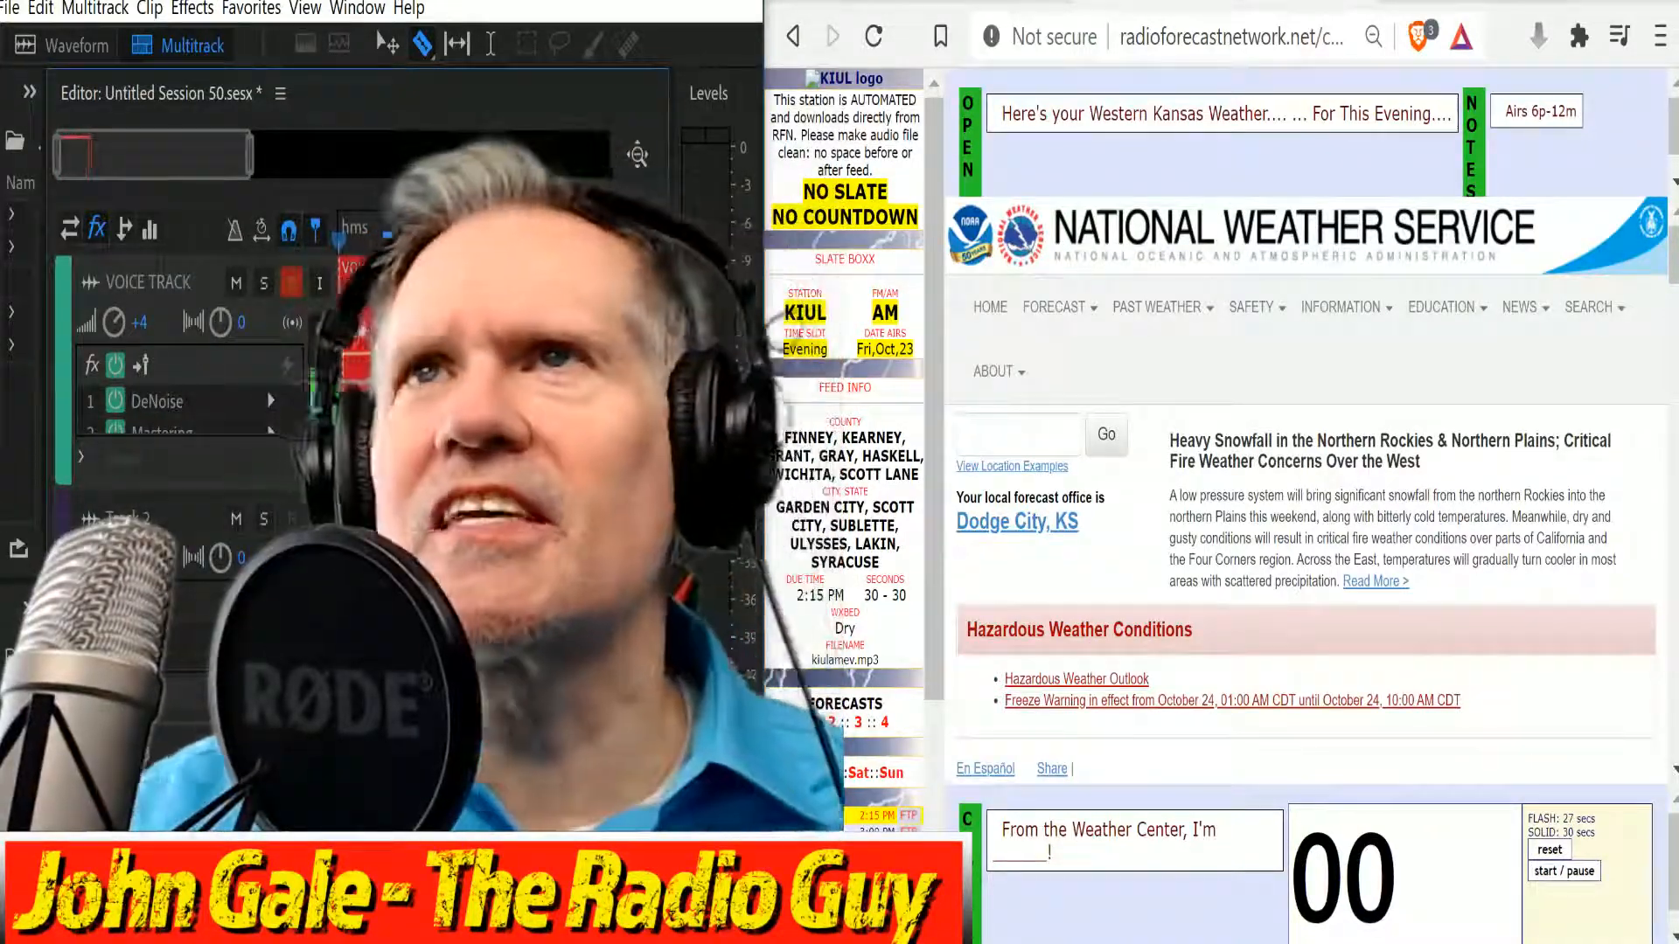
scroll(1185, 688, "down", 4)
scroll(1185, 688, "down", 4)
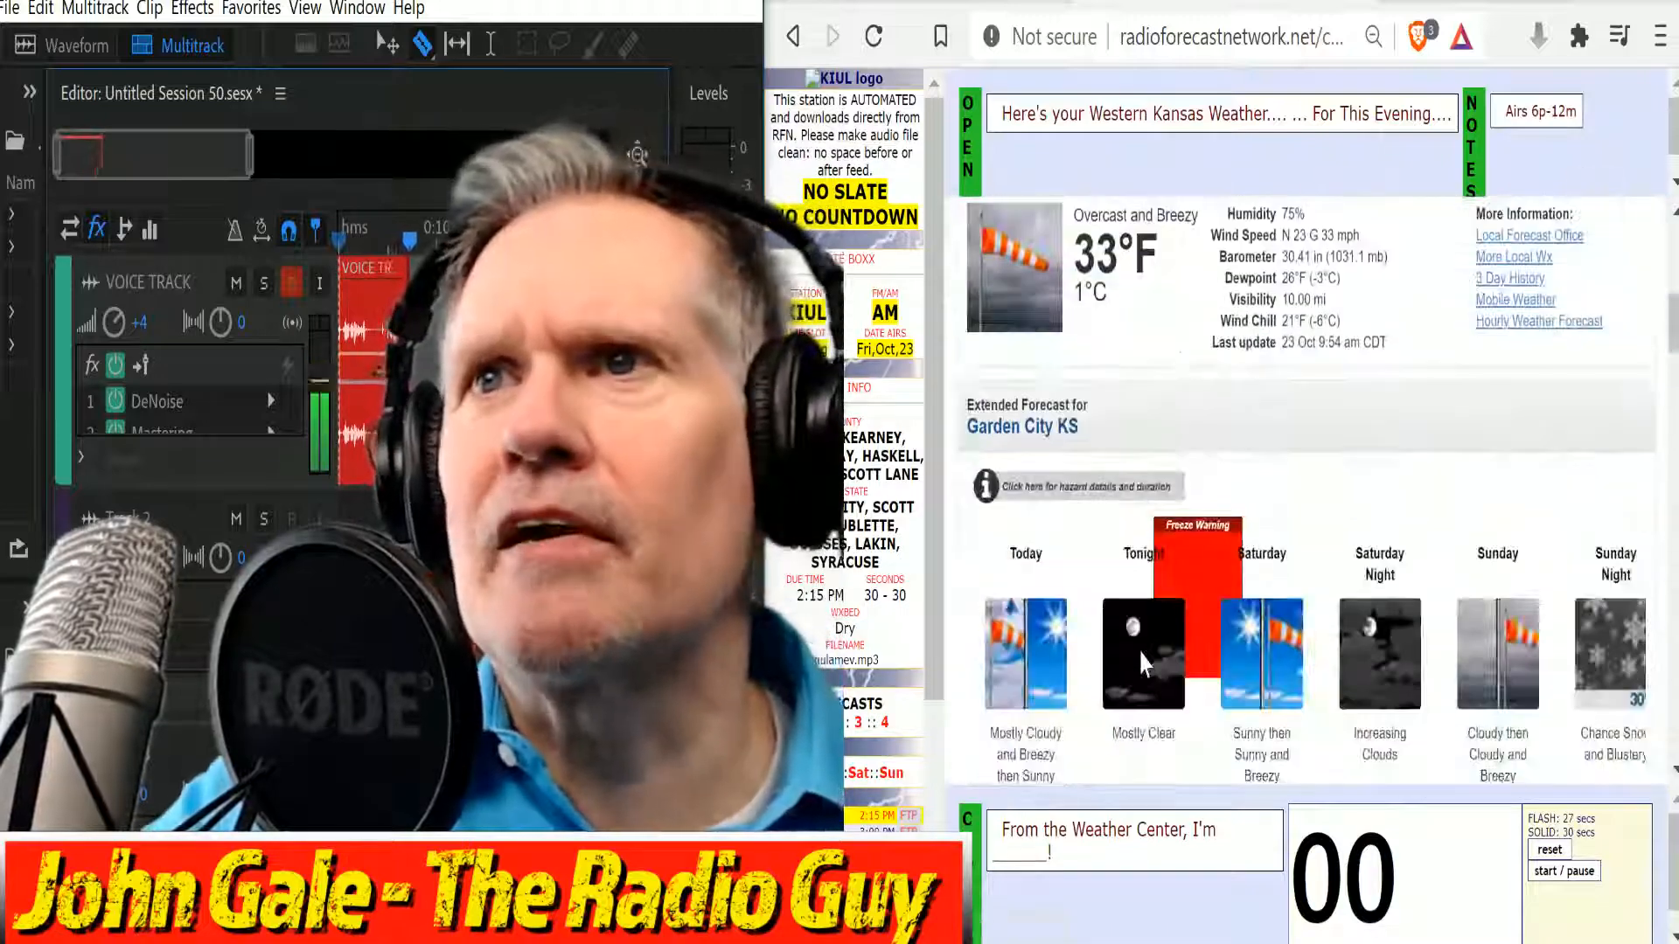
scroll(1102, 625, "down", 4)
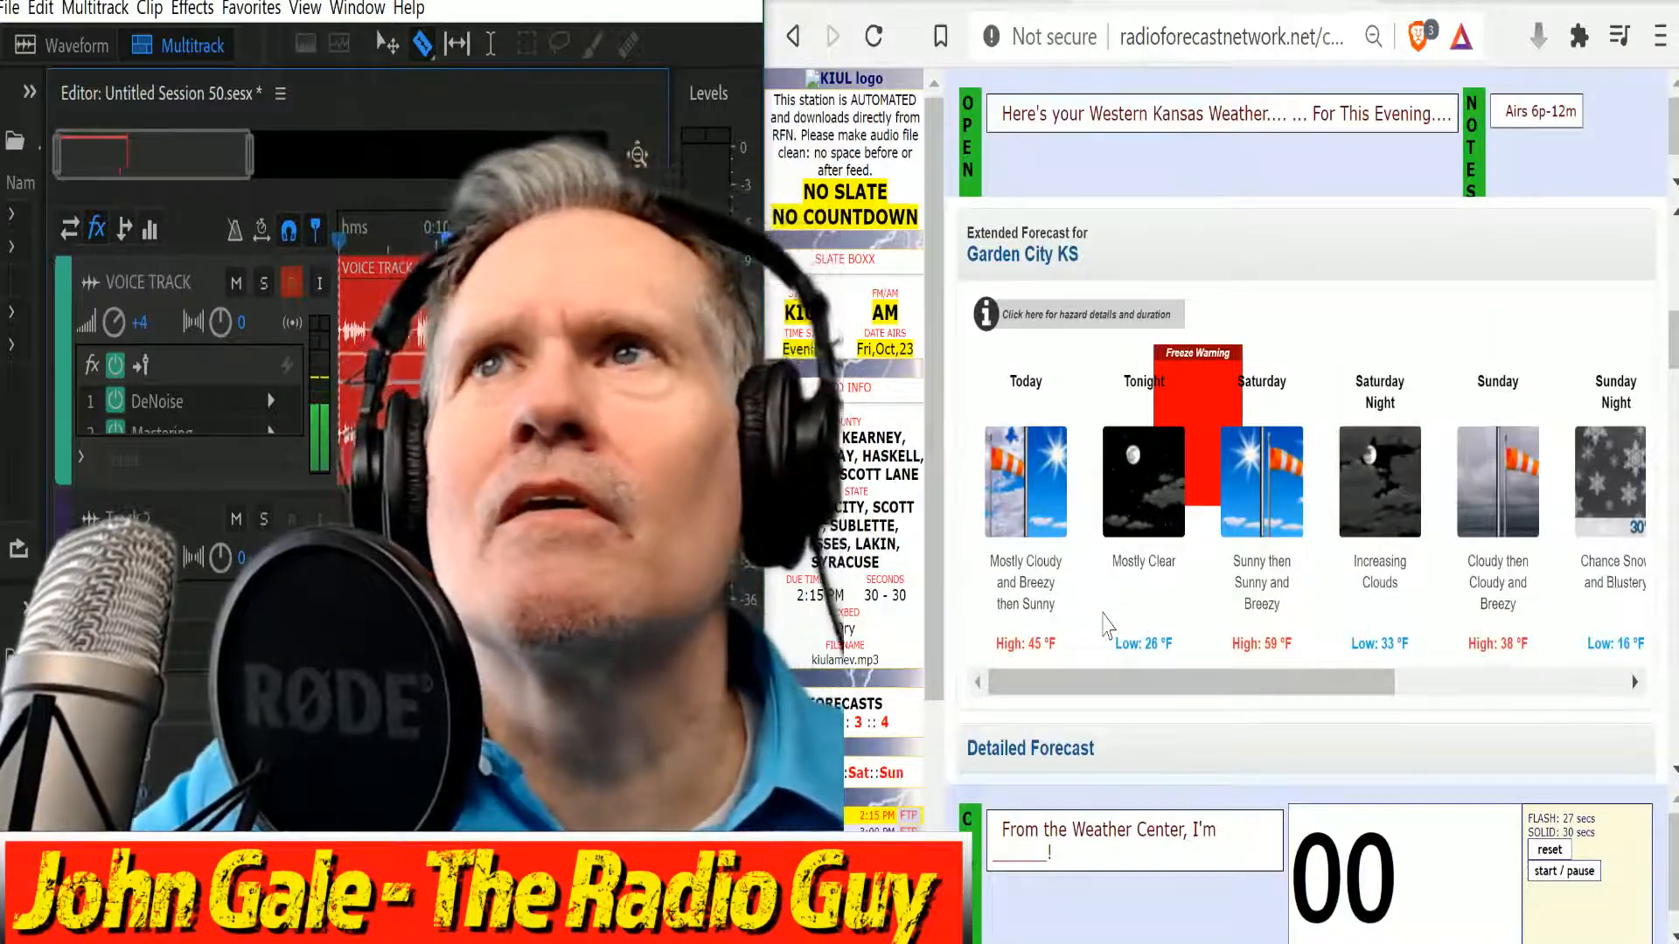
scroll(1318, 604, "down", 4)
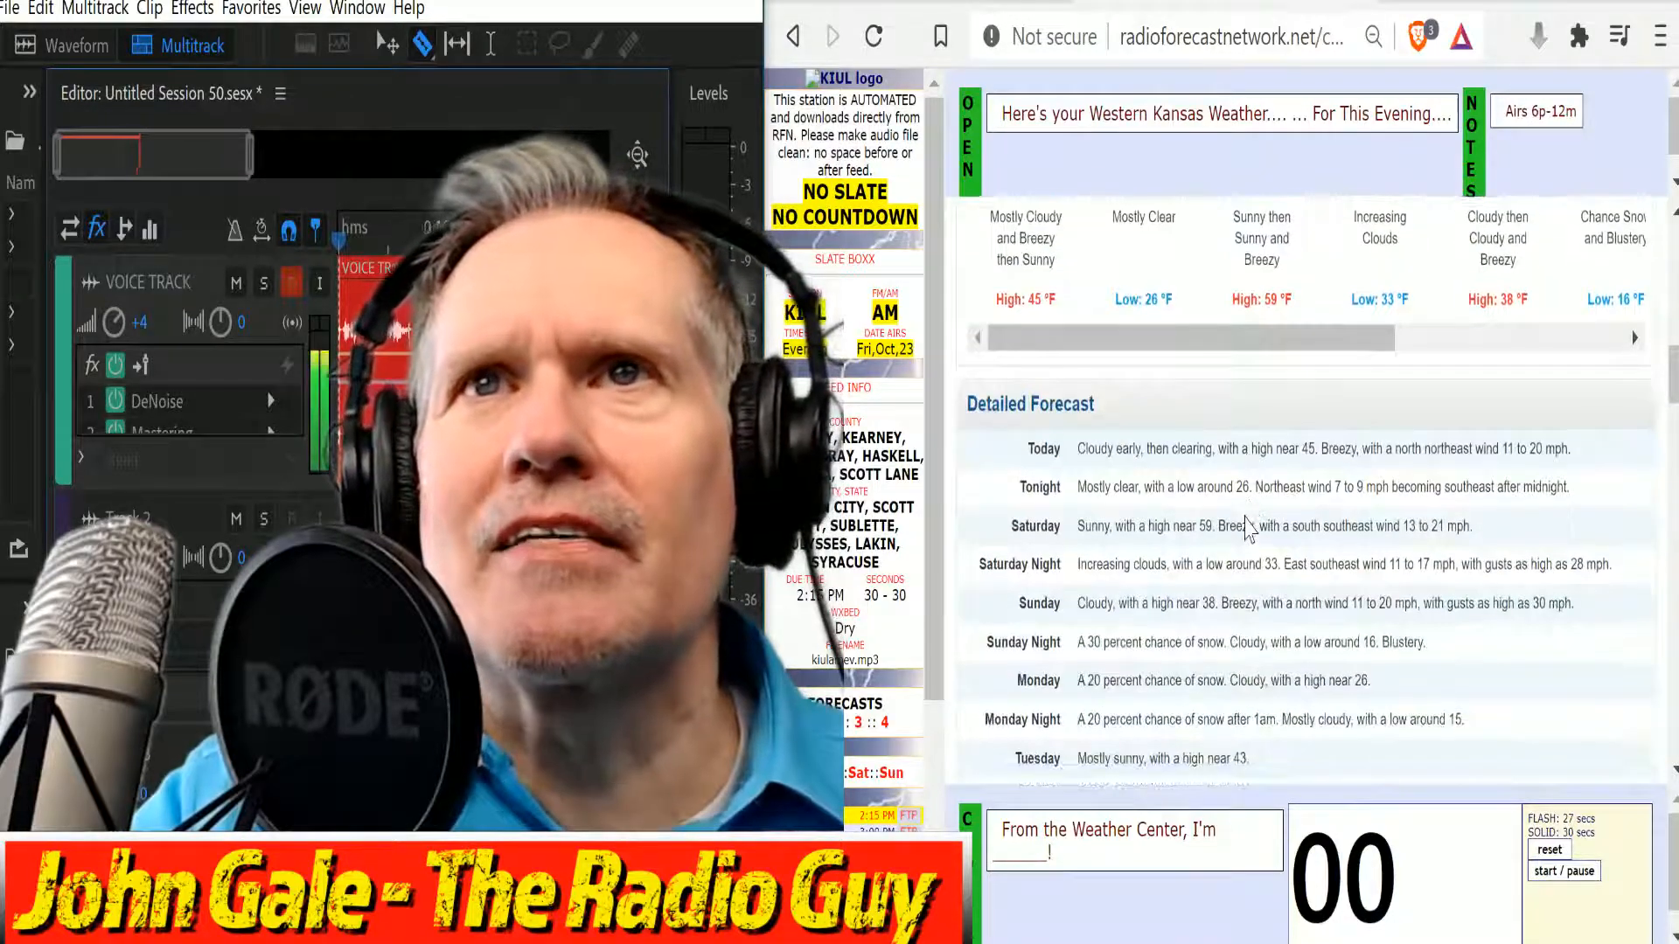
scroll(1302, 604, "up", 6)
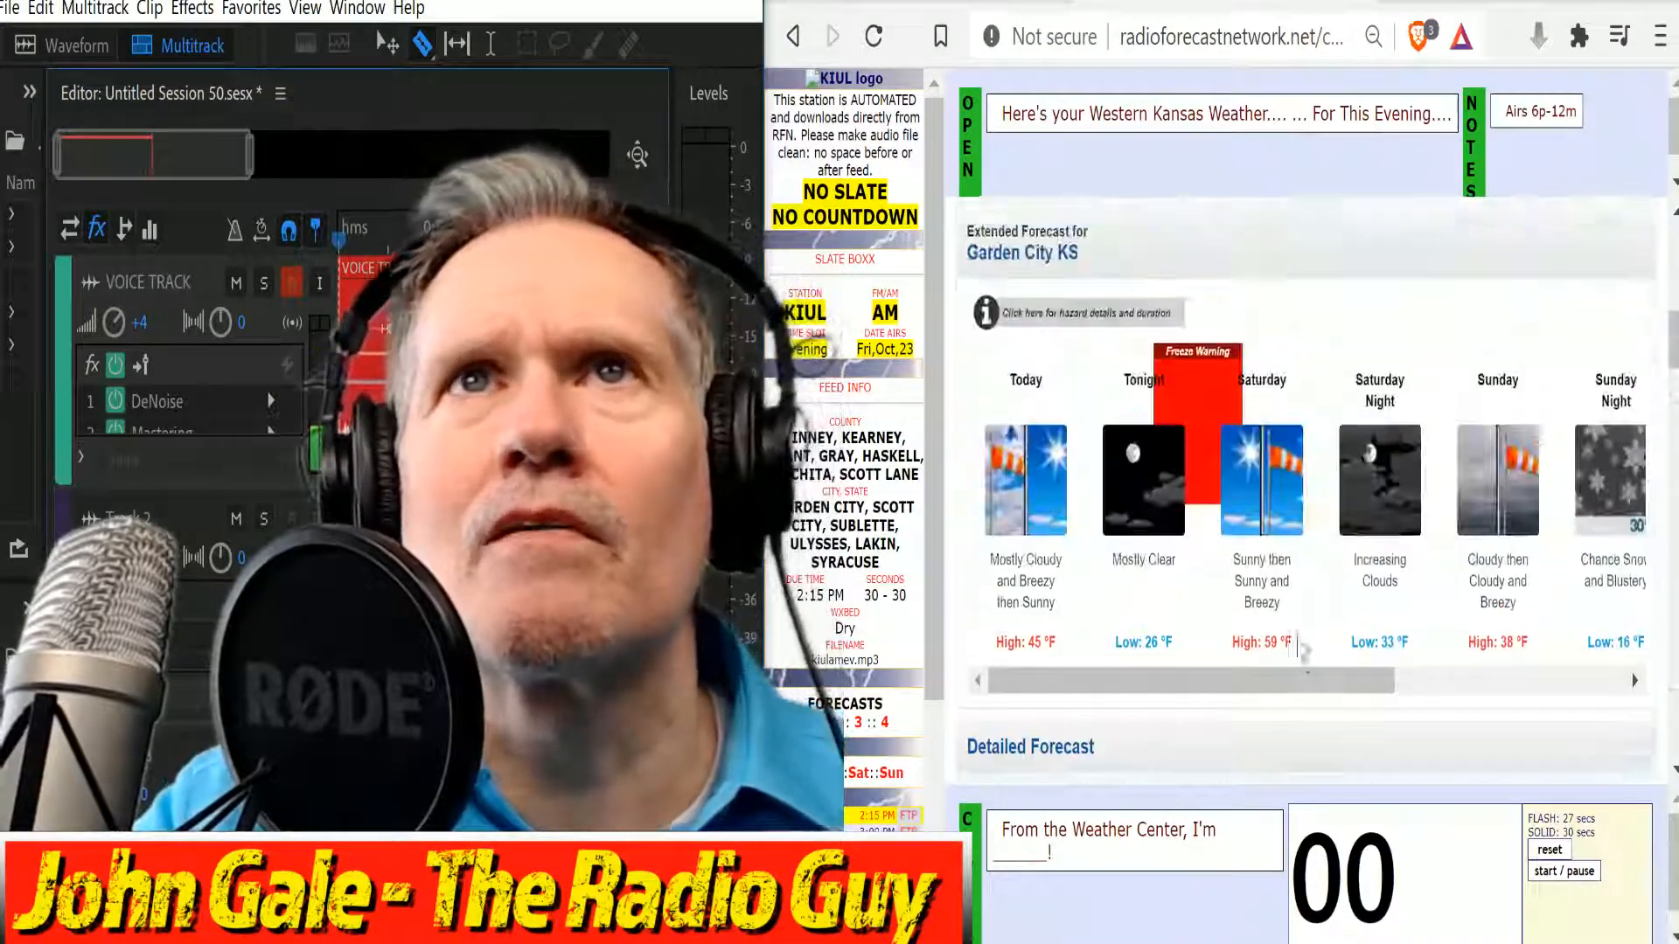
mouse_move(1083, 498)
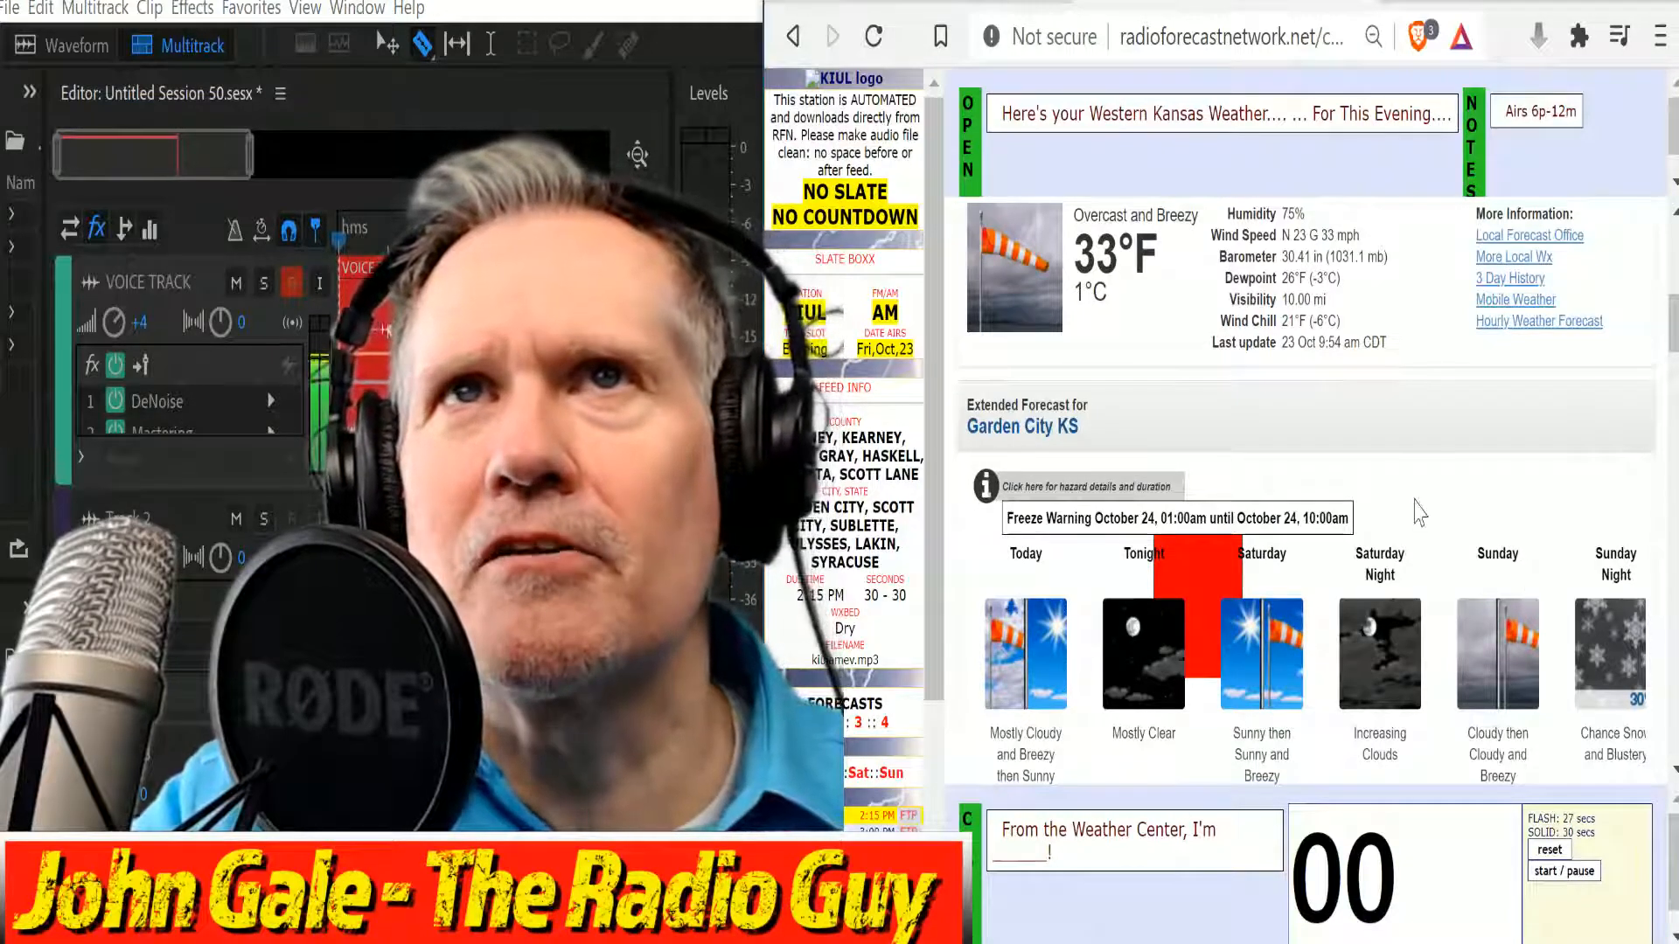
scroll(1419, 512, "down", 4)
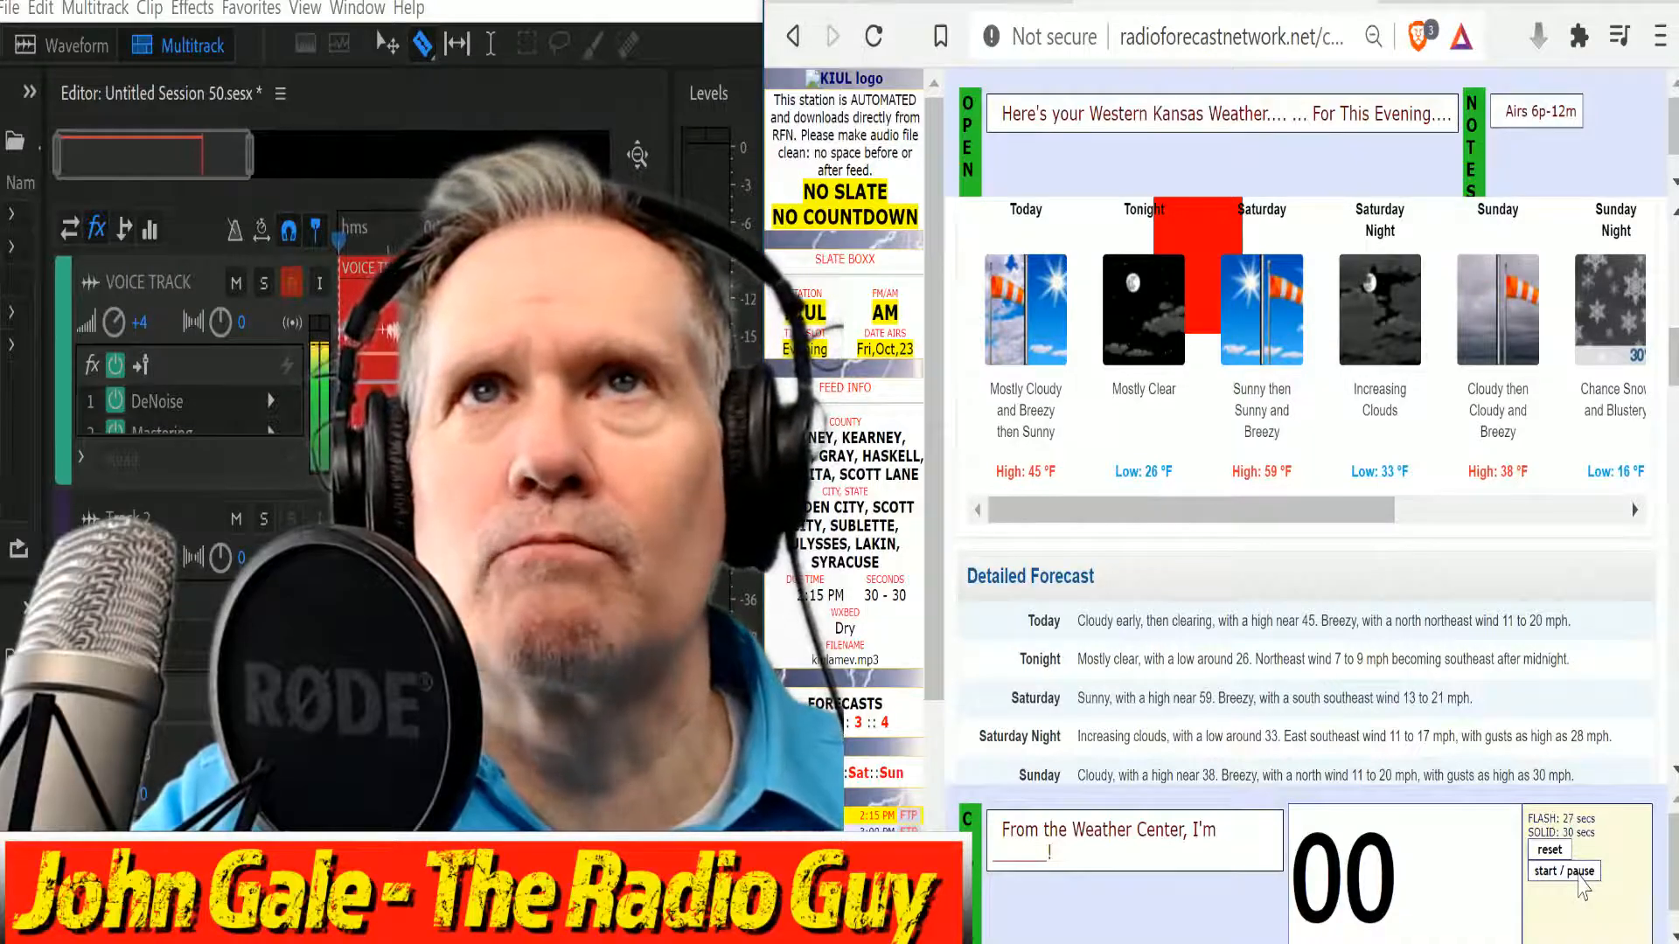
Try timed takes of KIUL's evening forecast on the voice track, running the page's stopwatch and resetting it for each retake.
left_click(1579, 874)
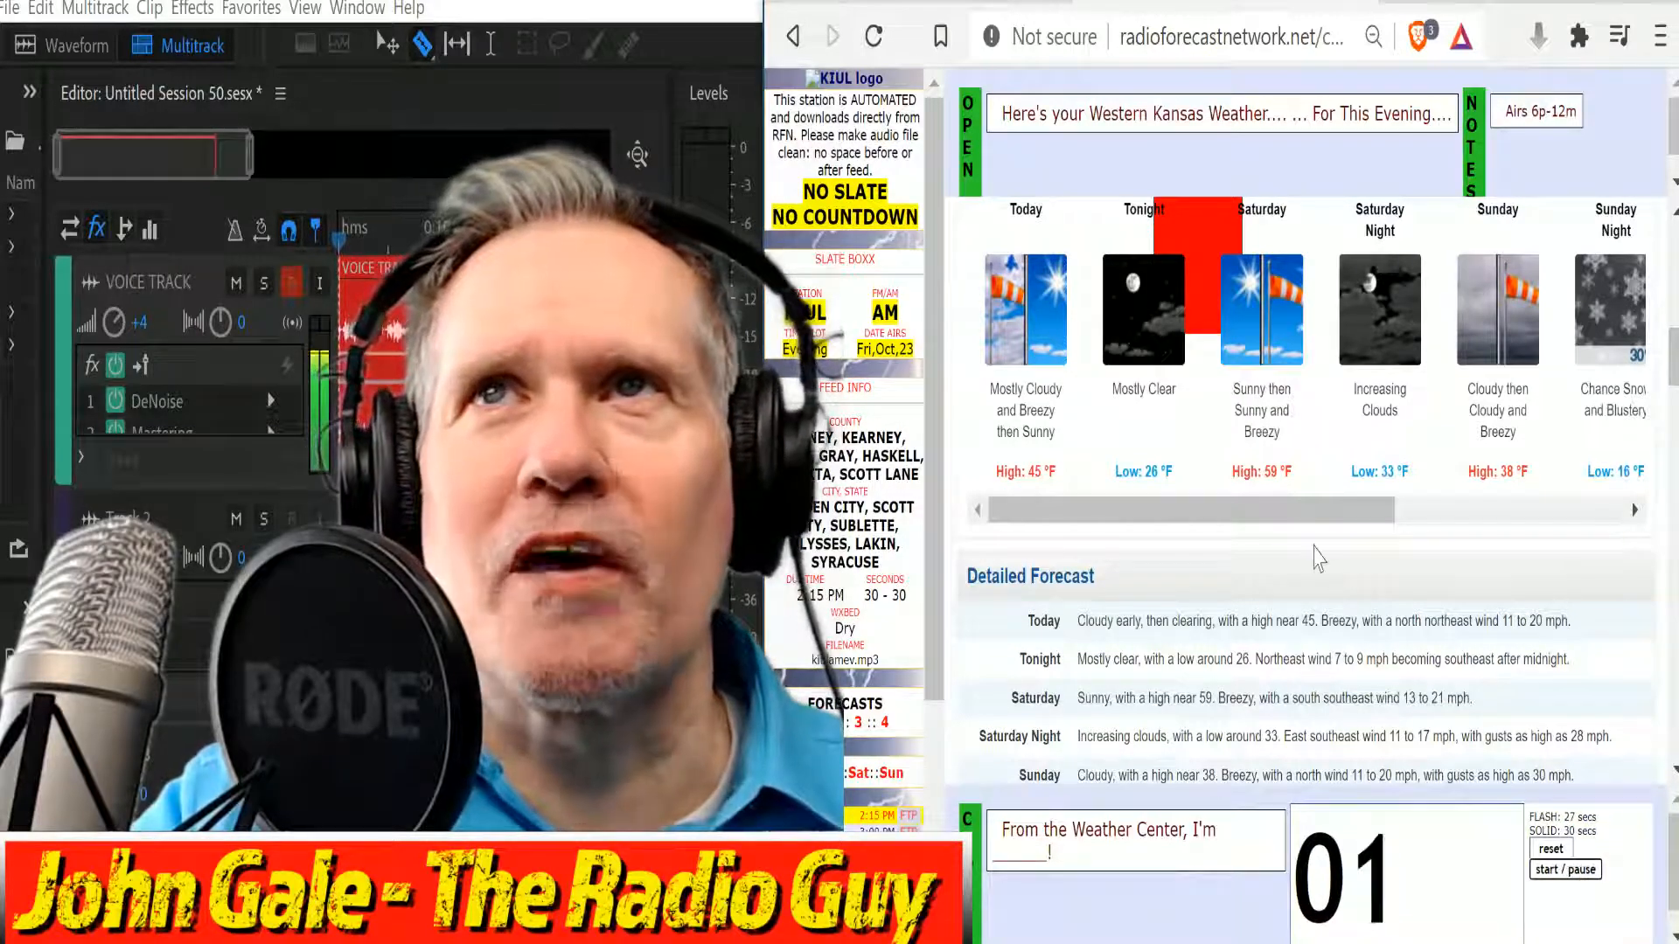
scroll(1315, 557, "up", 4)
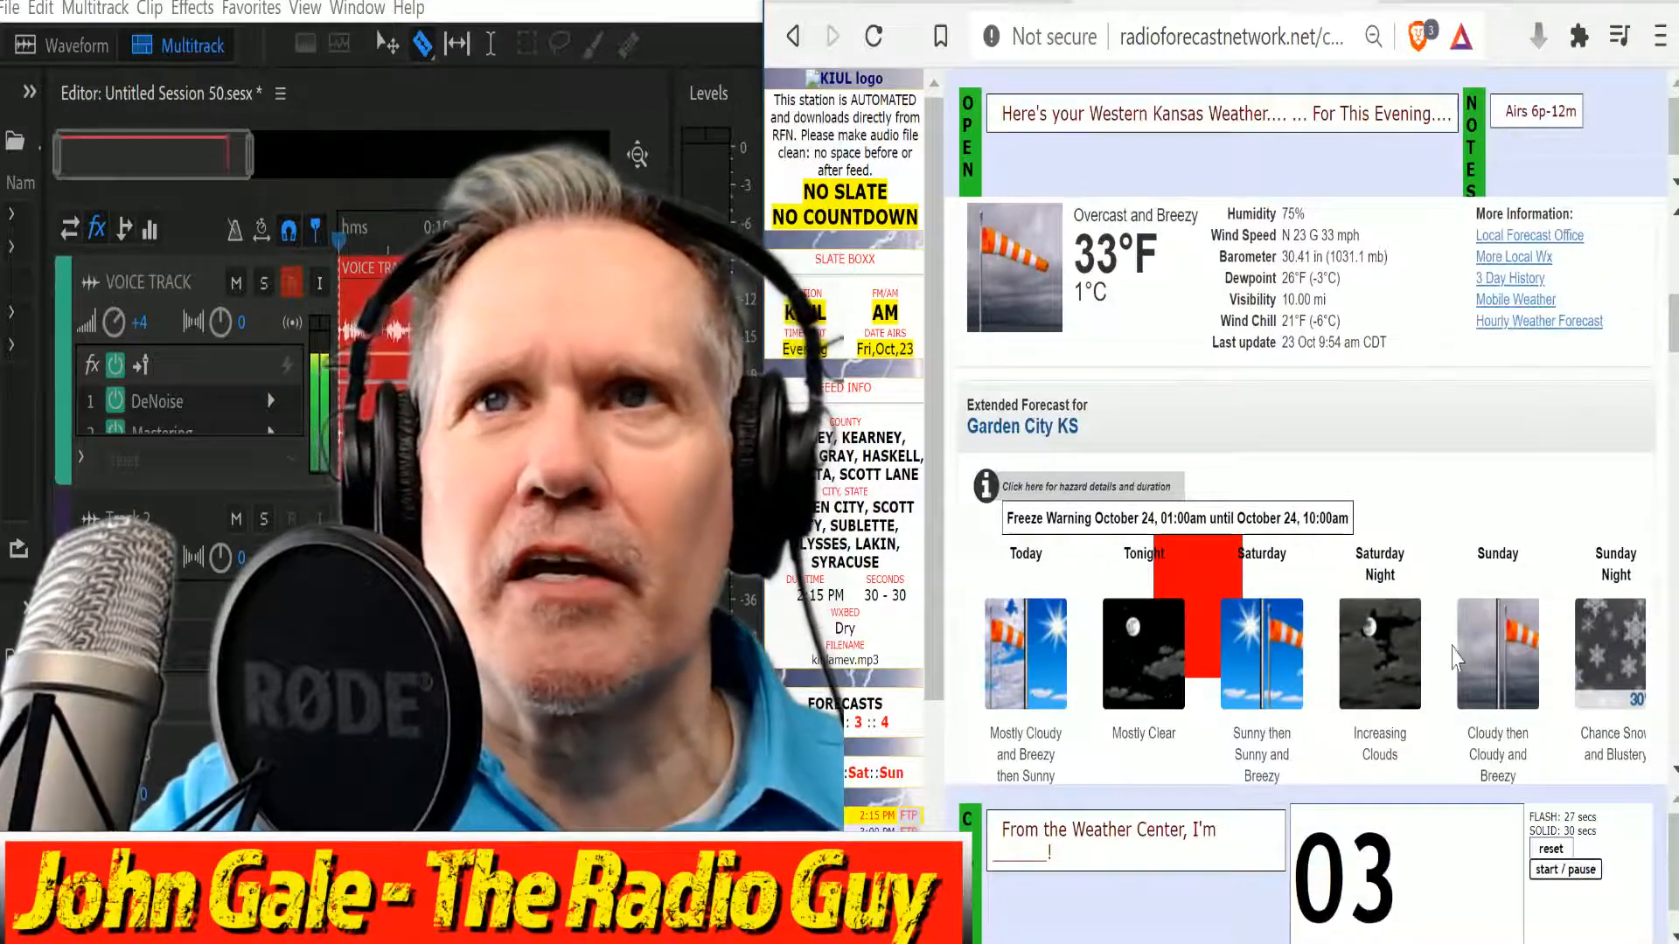
scroll(1441, 600, "down", 6)
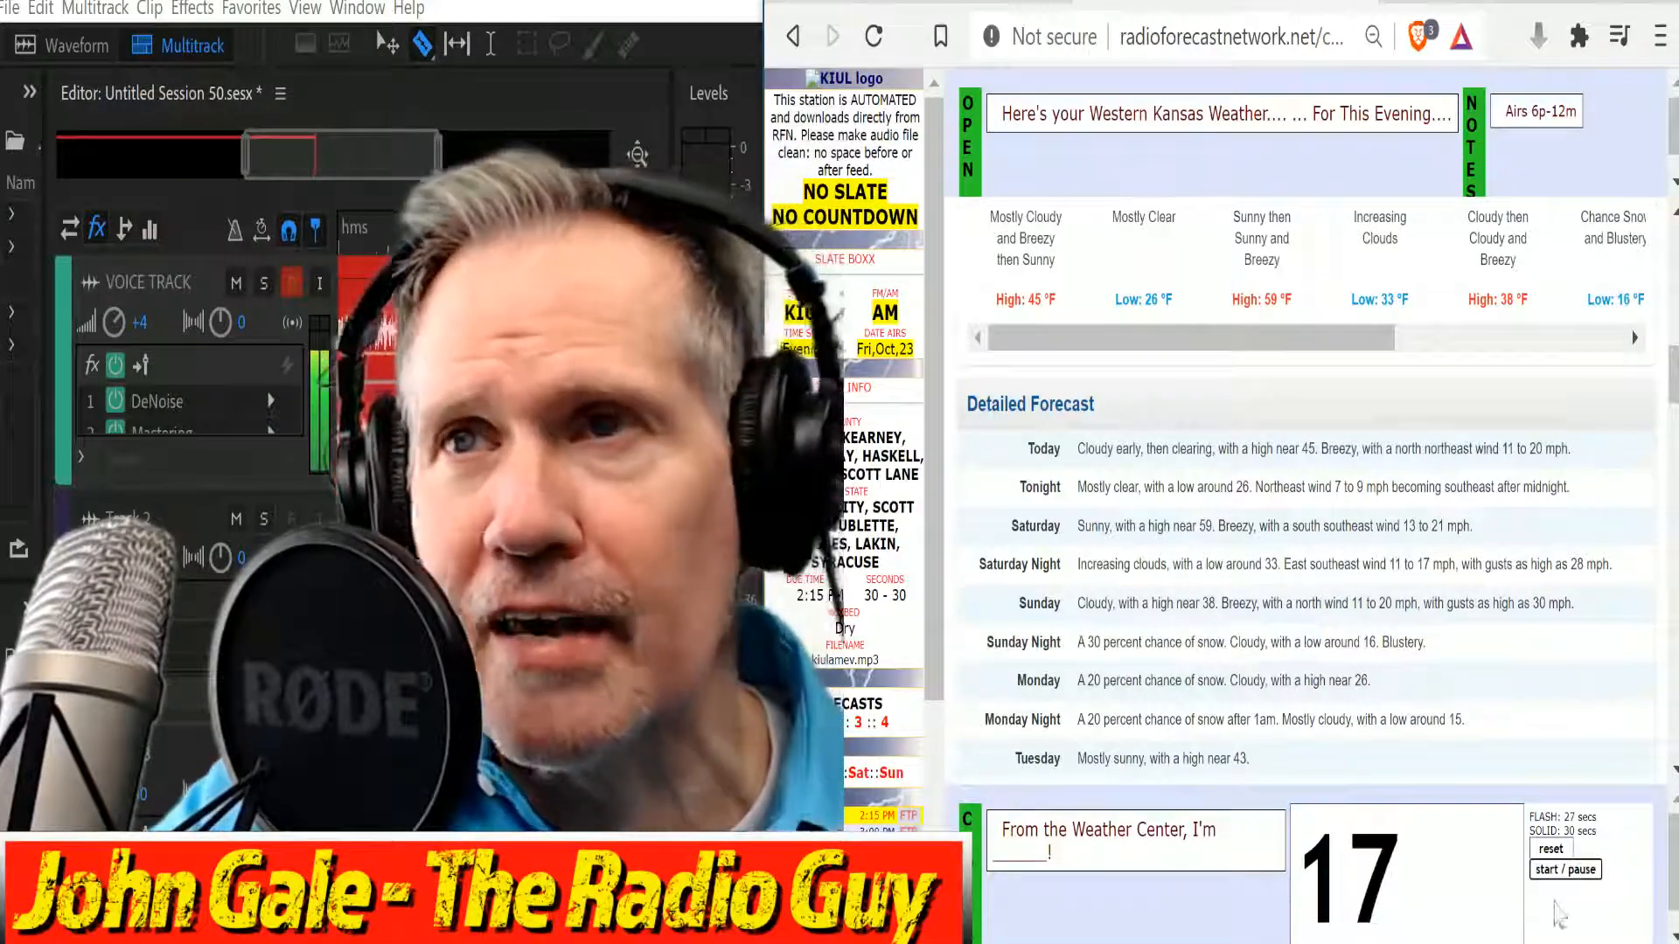
left_click(1554, 853)
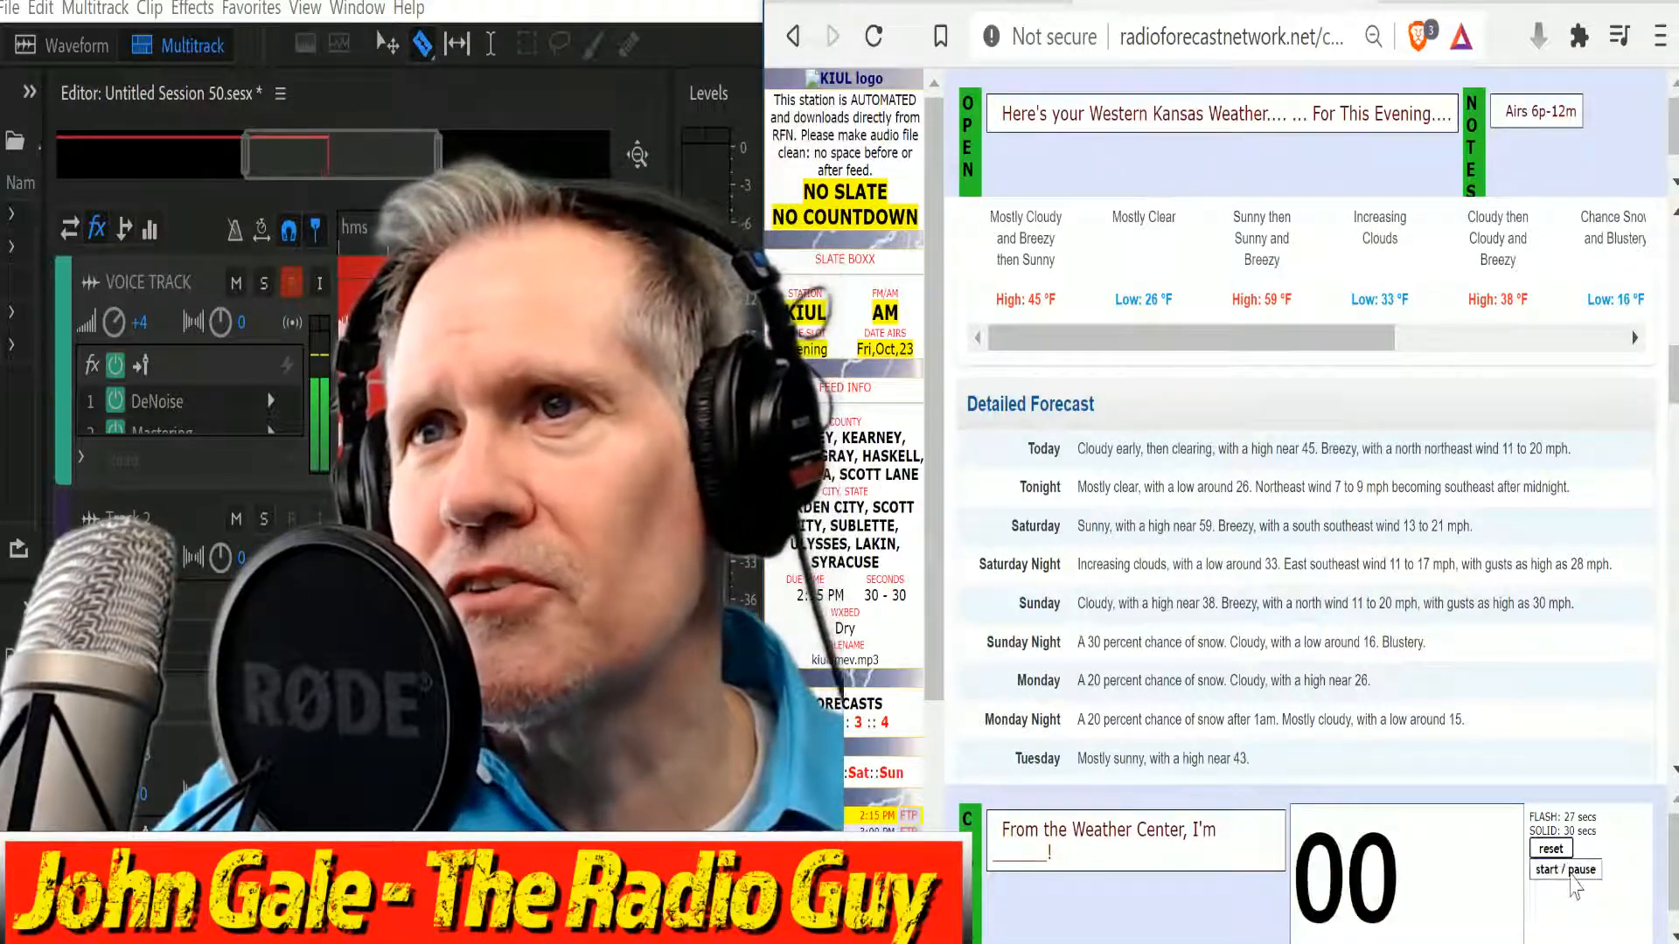
scroll(1332, 479, "up", 5)
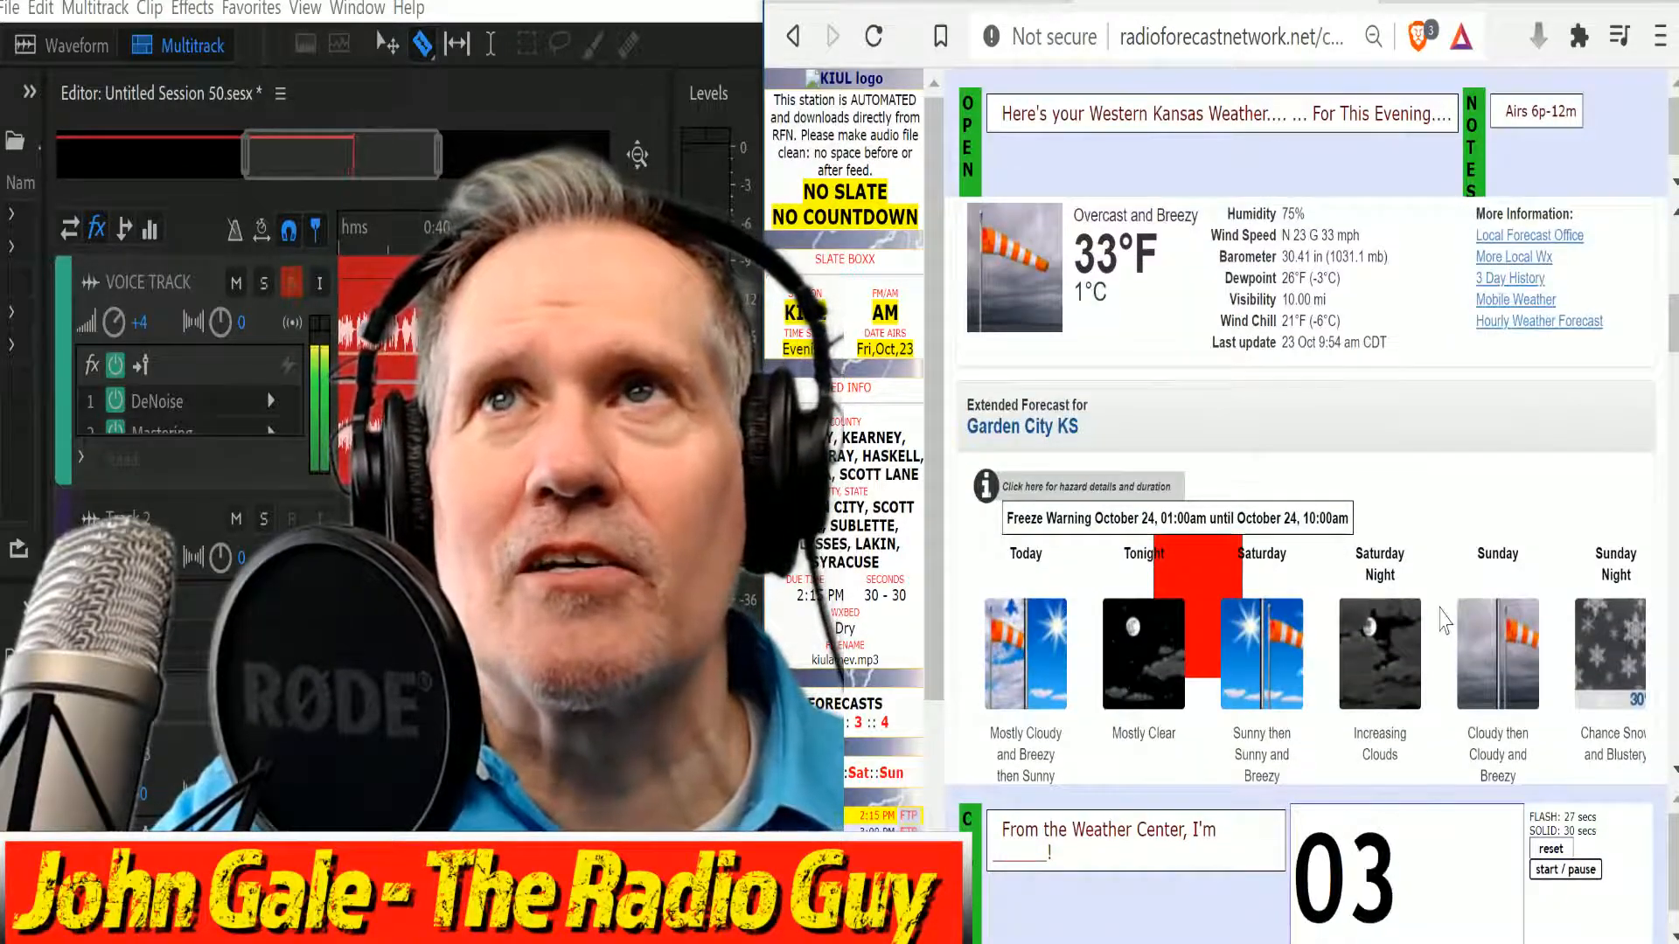
scroll(1198, 606, "down", 5)
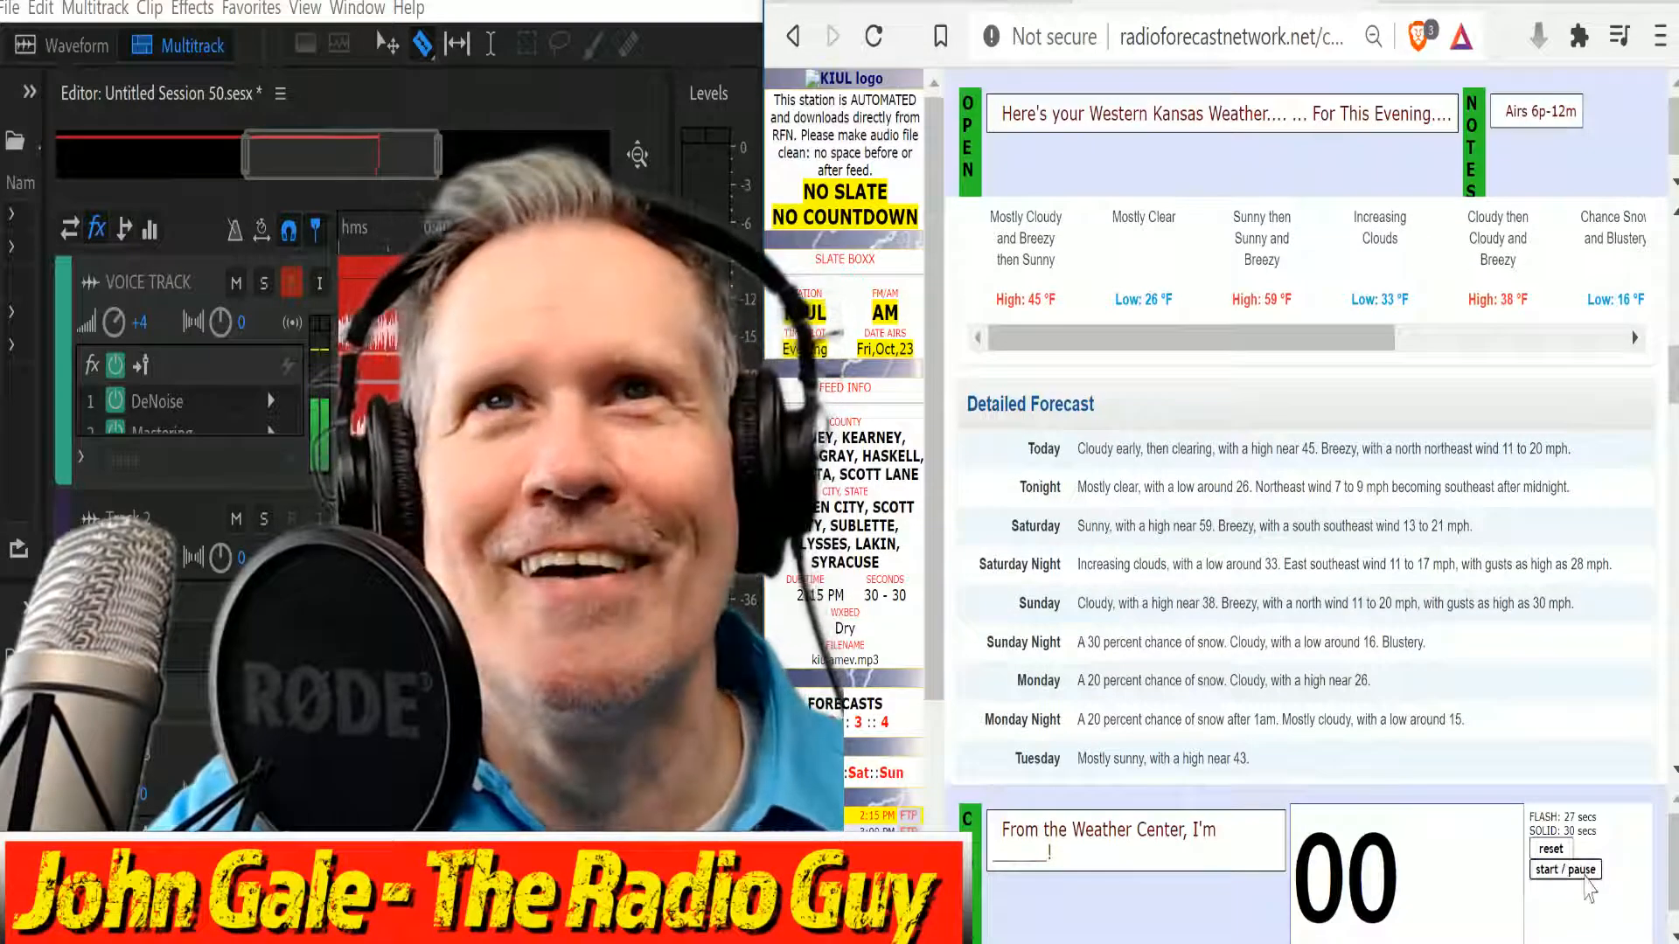
Read a full take of KIUL's evening weather against the stopwatch, following the Garden City extended and detailed forecasts.
scroll(1512, 691, "up", 5)
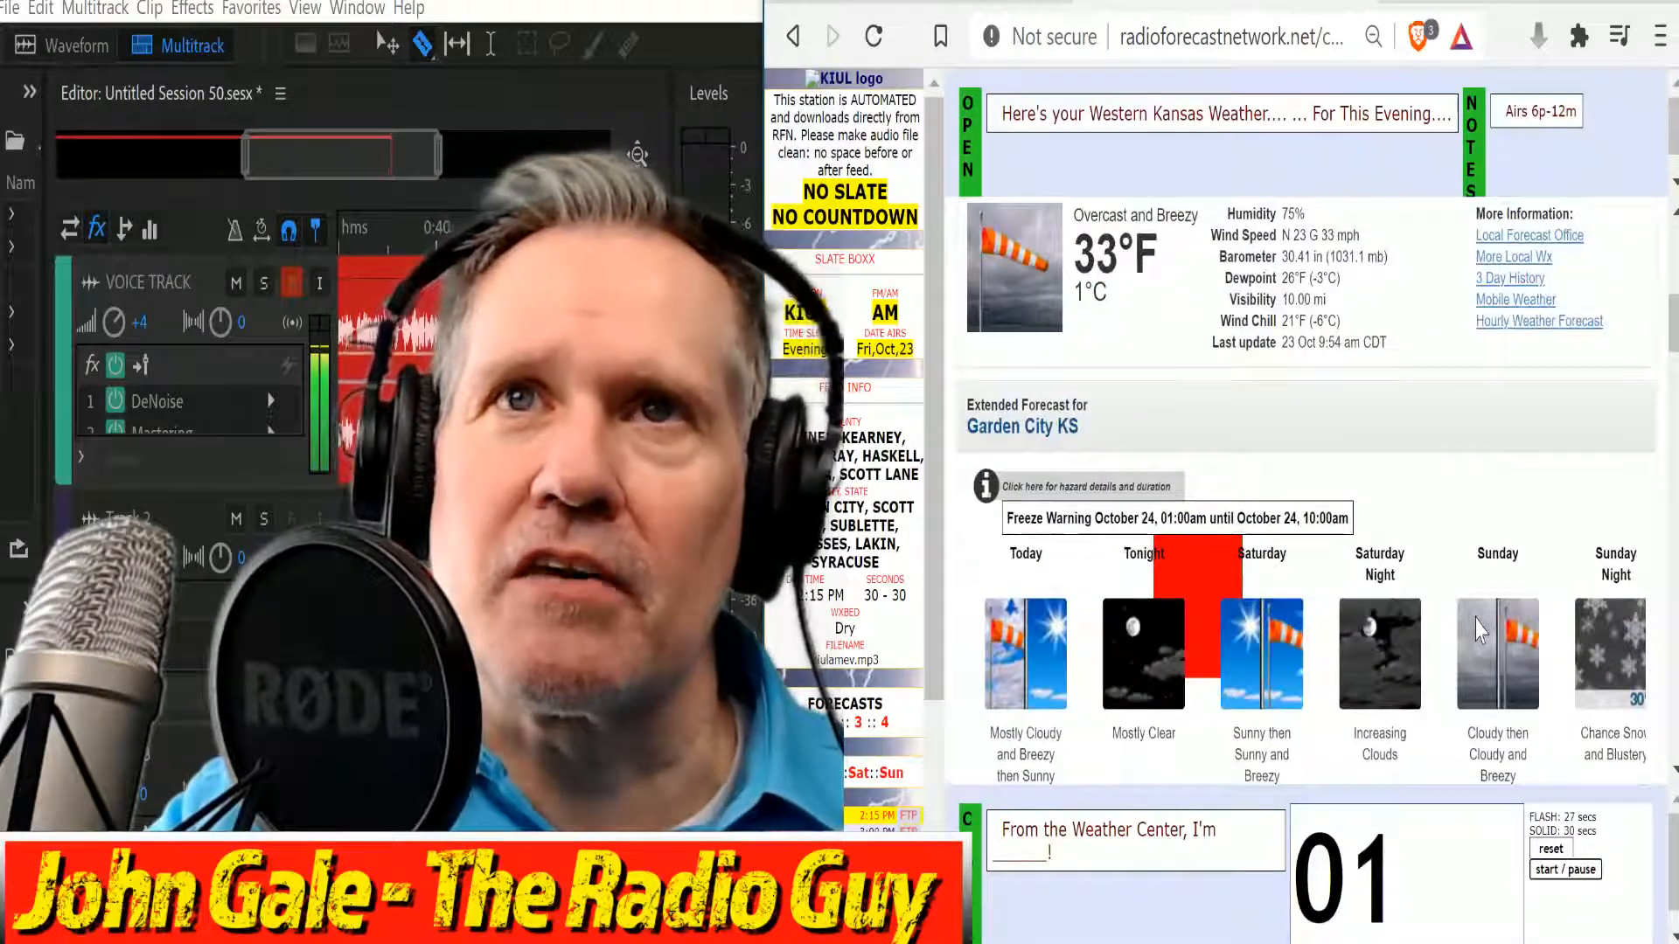
scroll(1415, 546, "down", 3)
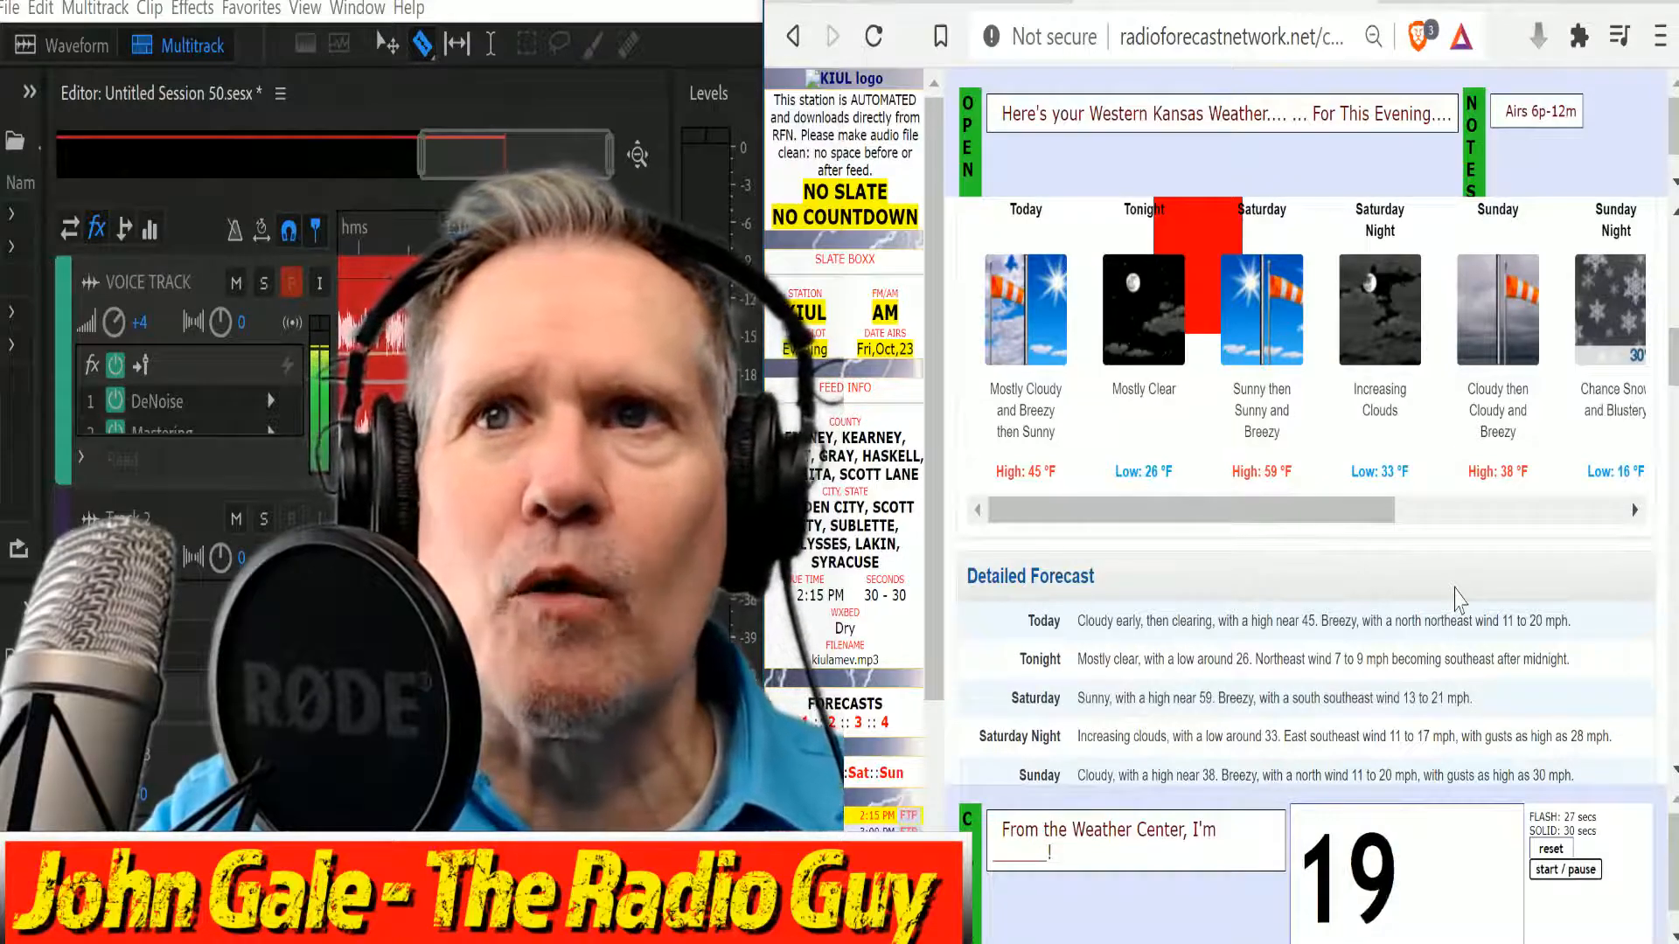
scroll(1456, 599, "down", 2)
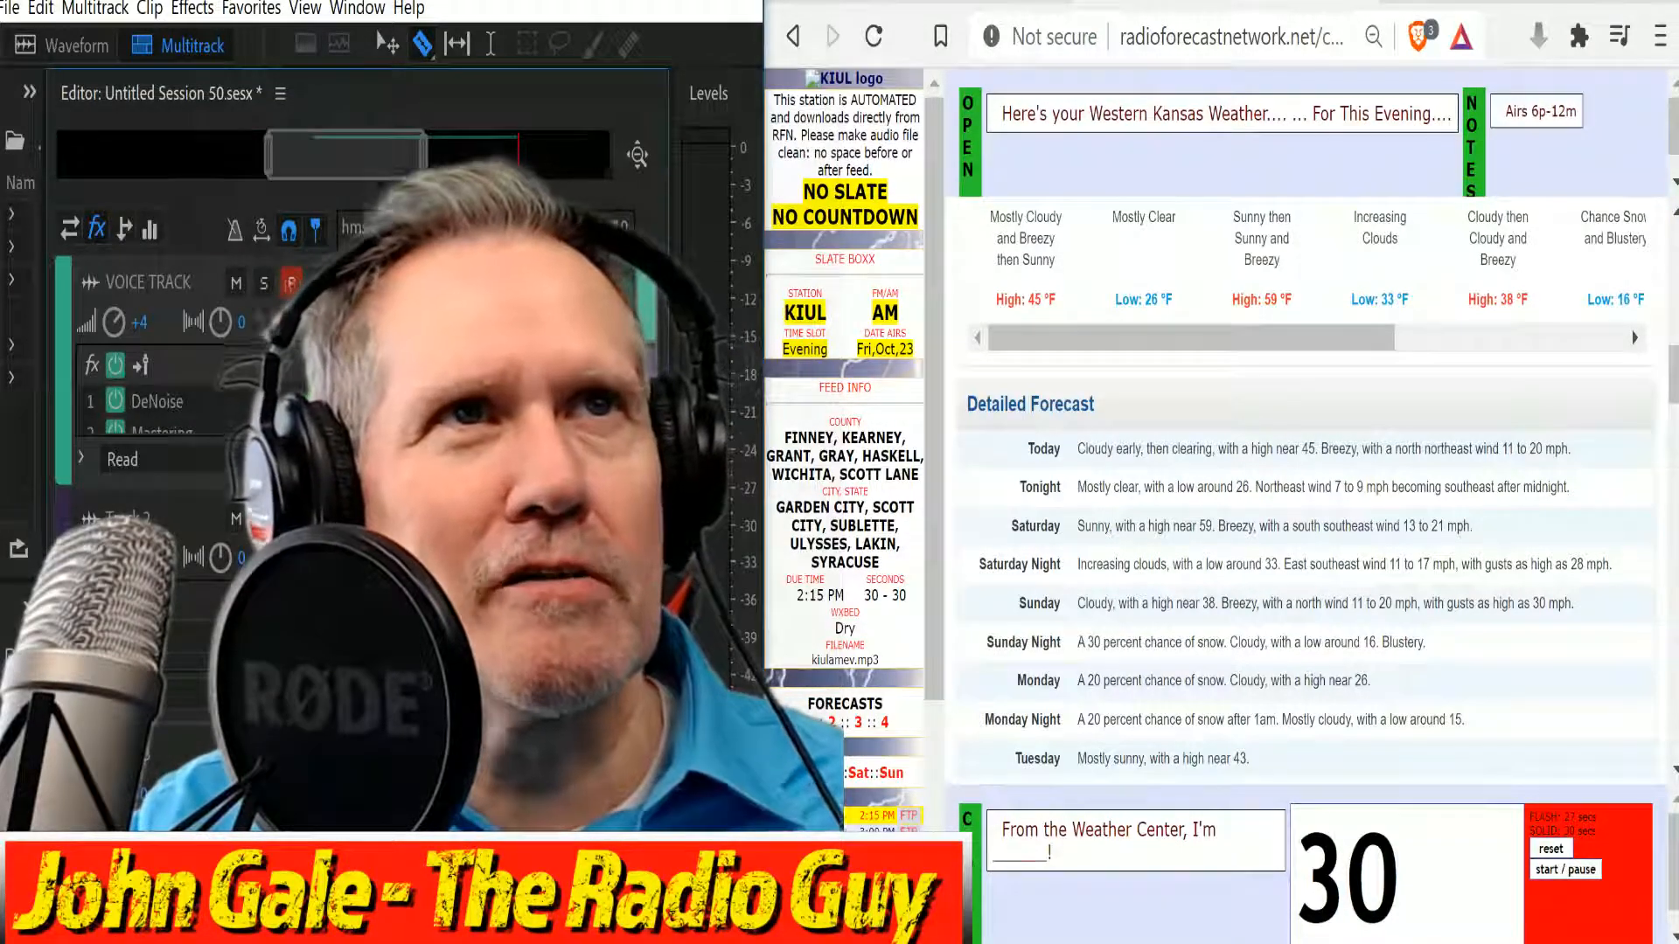
Check the audio hardware preferences and close them without changes.
key("ctrl+k")
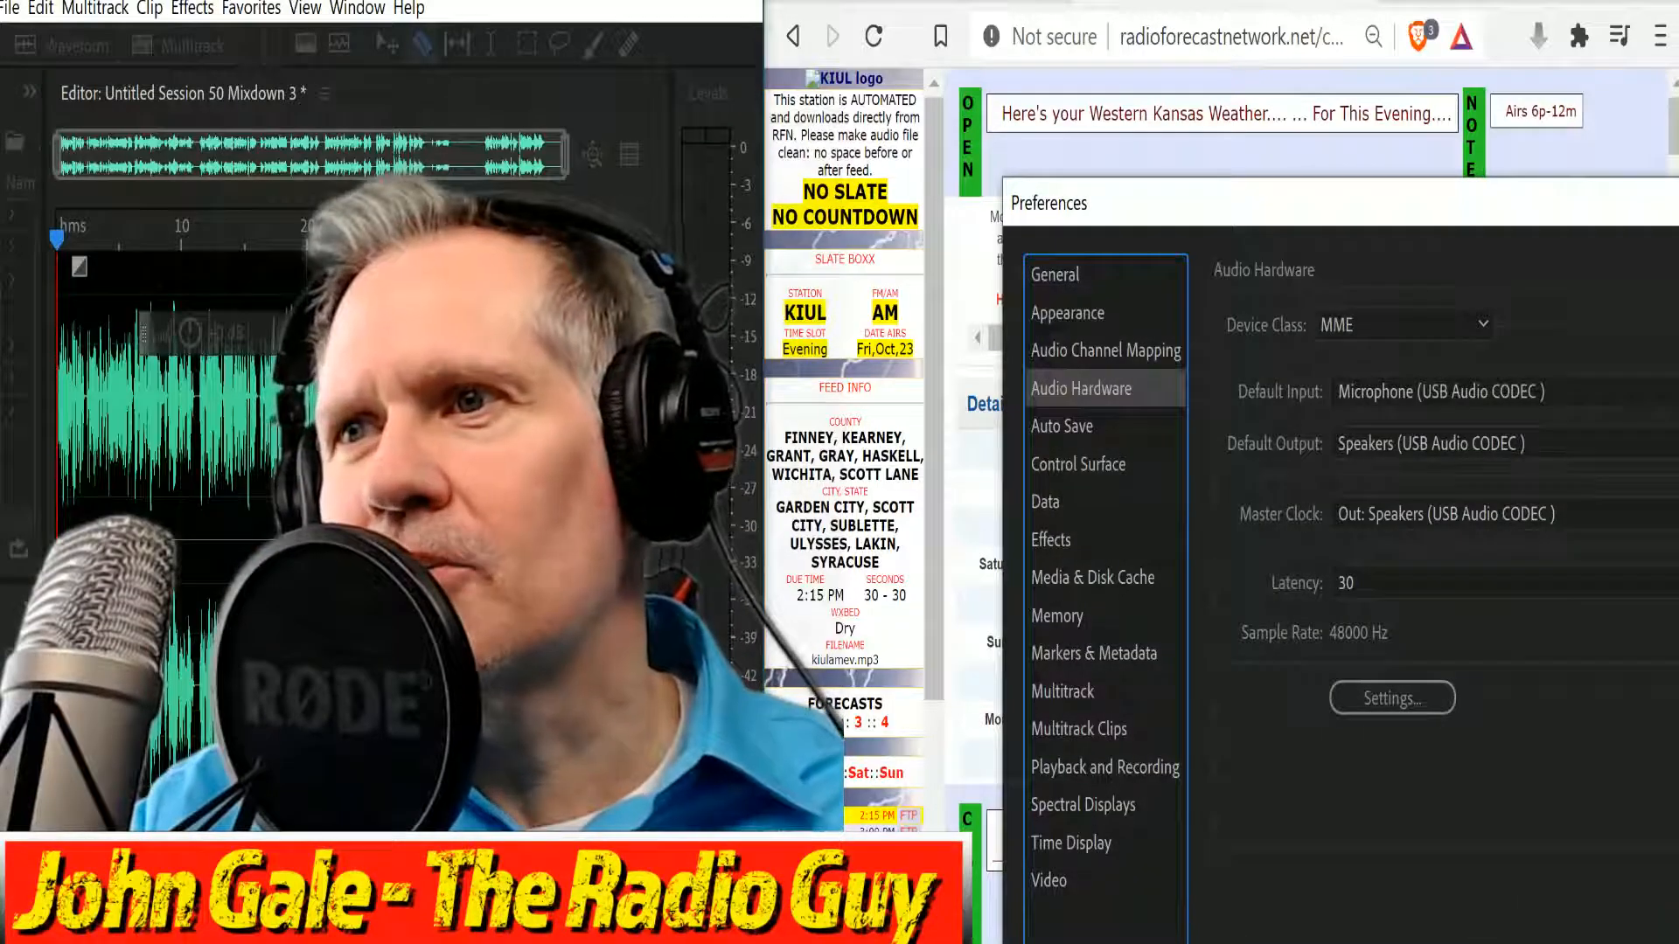
key("Escape")
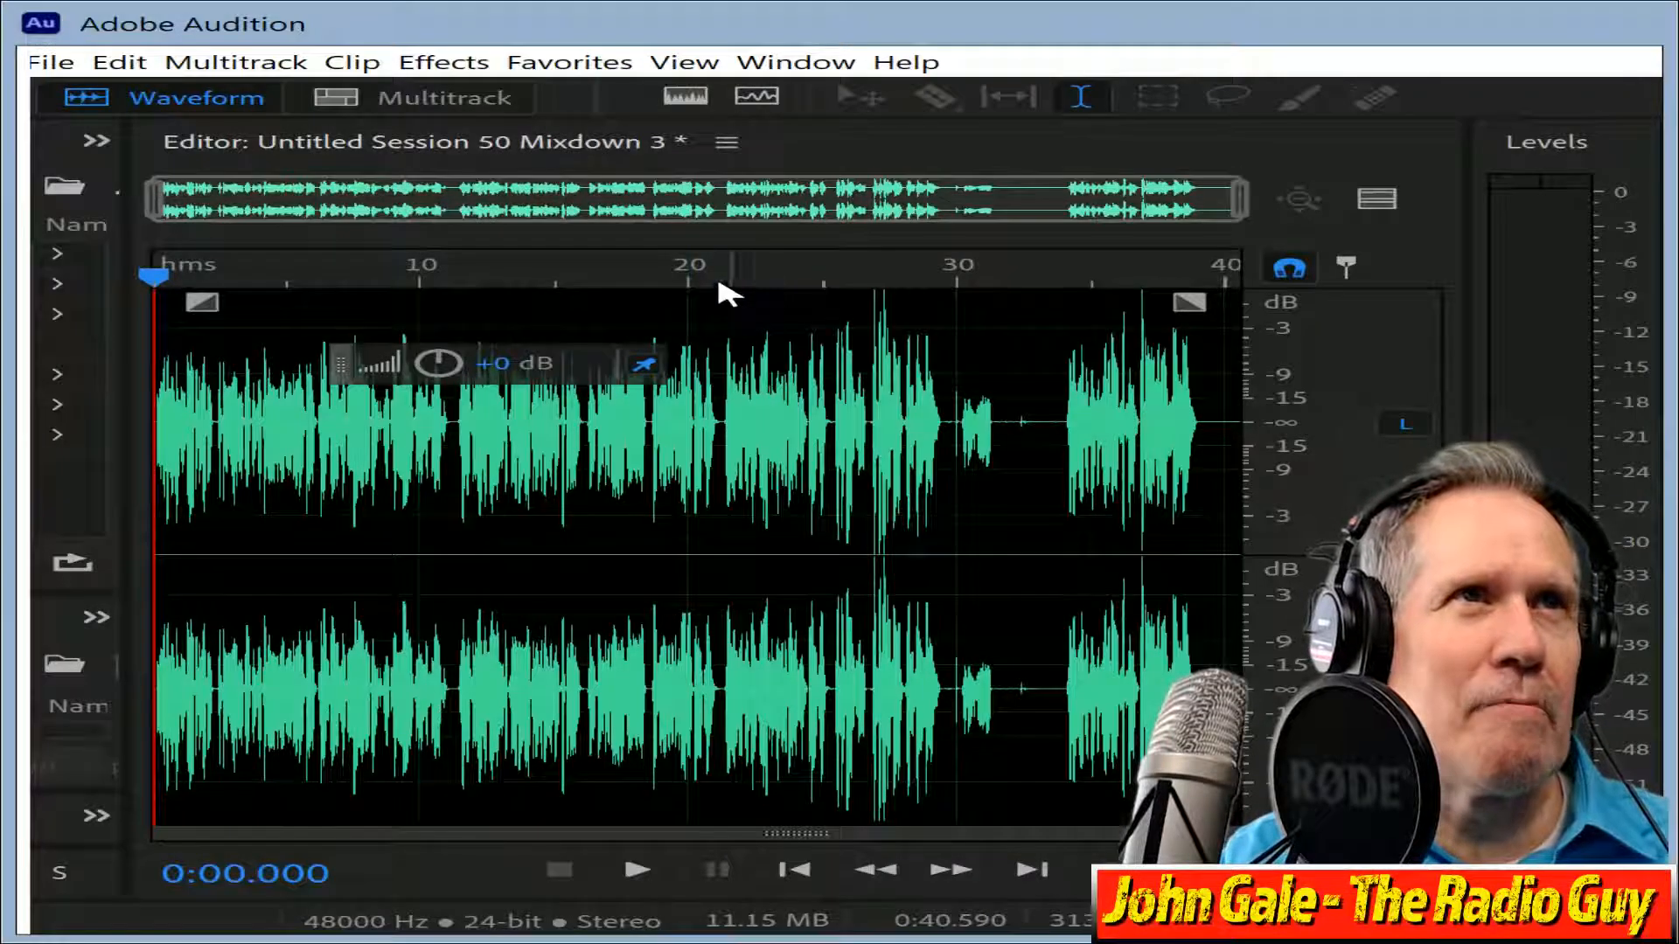
Play the mixdown from about 0:20 and delete the flubbed section from 0:25.389 to about 0:34.1.
left_click(708, 280)
key("space")
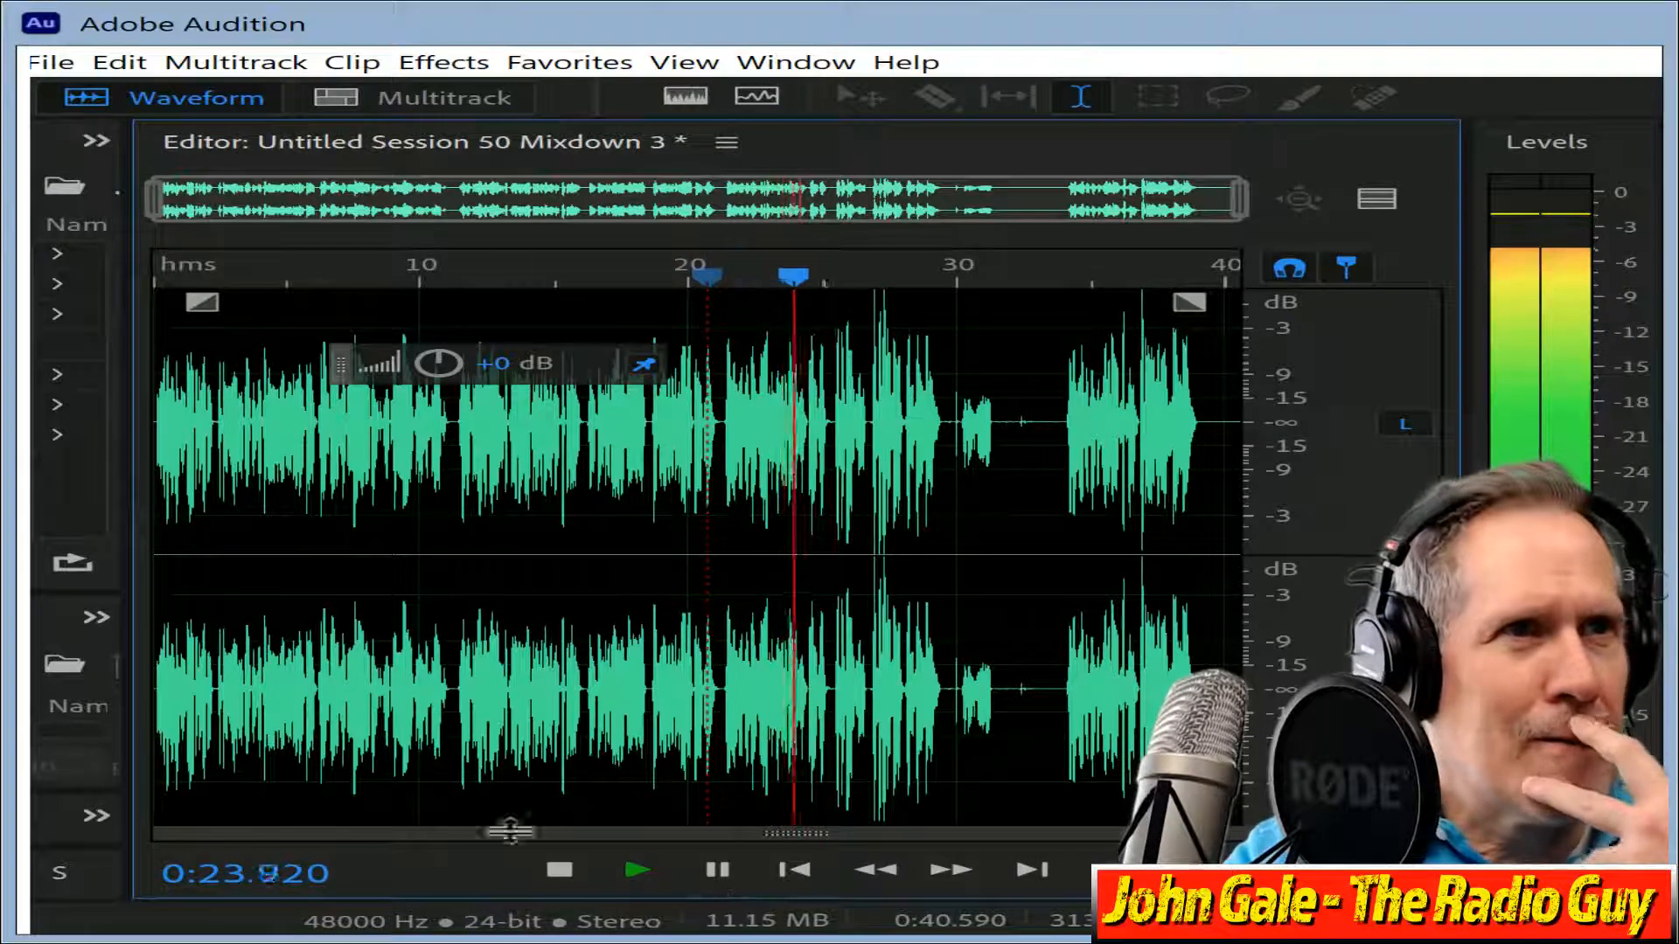
left_click(562, 870)
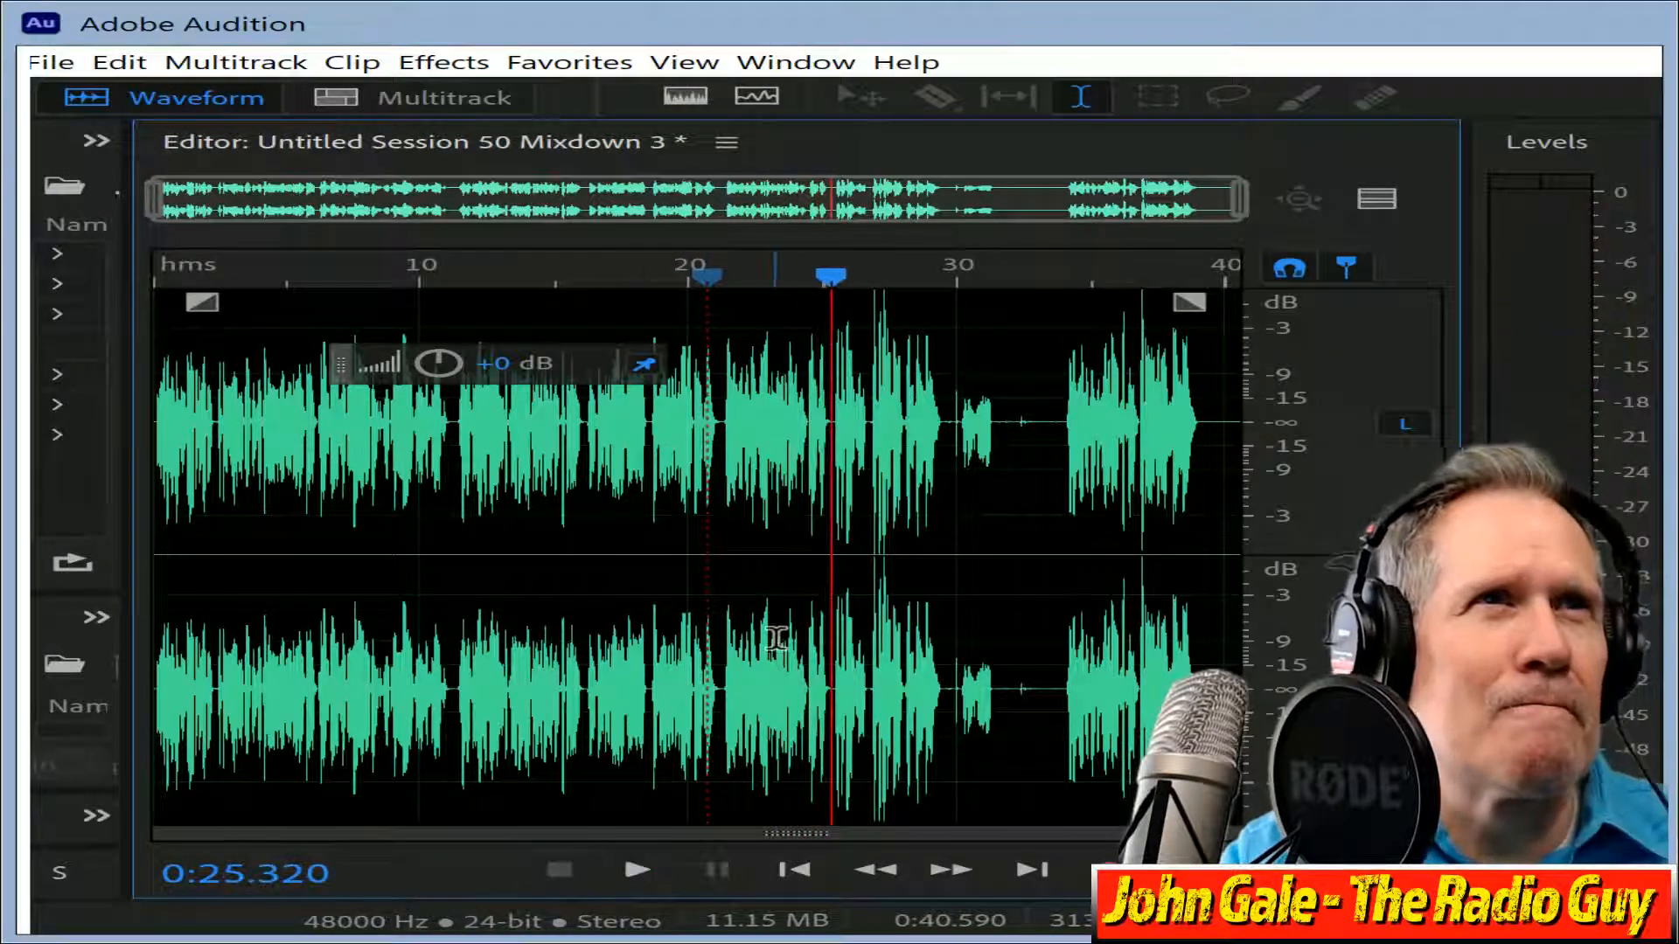
scroll(761, 625, "up", 3)
scroll(890, 422, "up", 3)
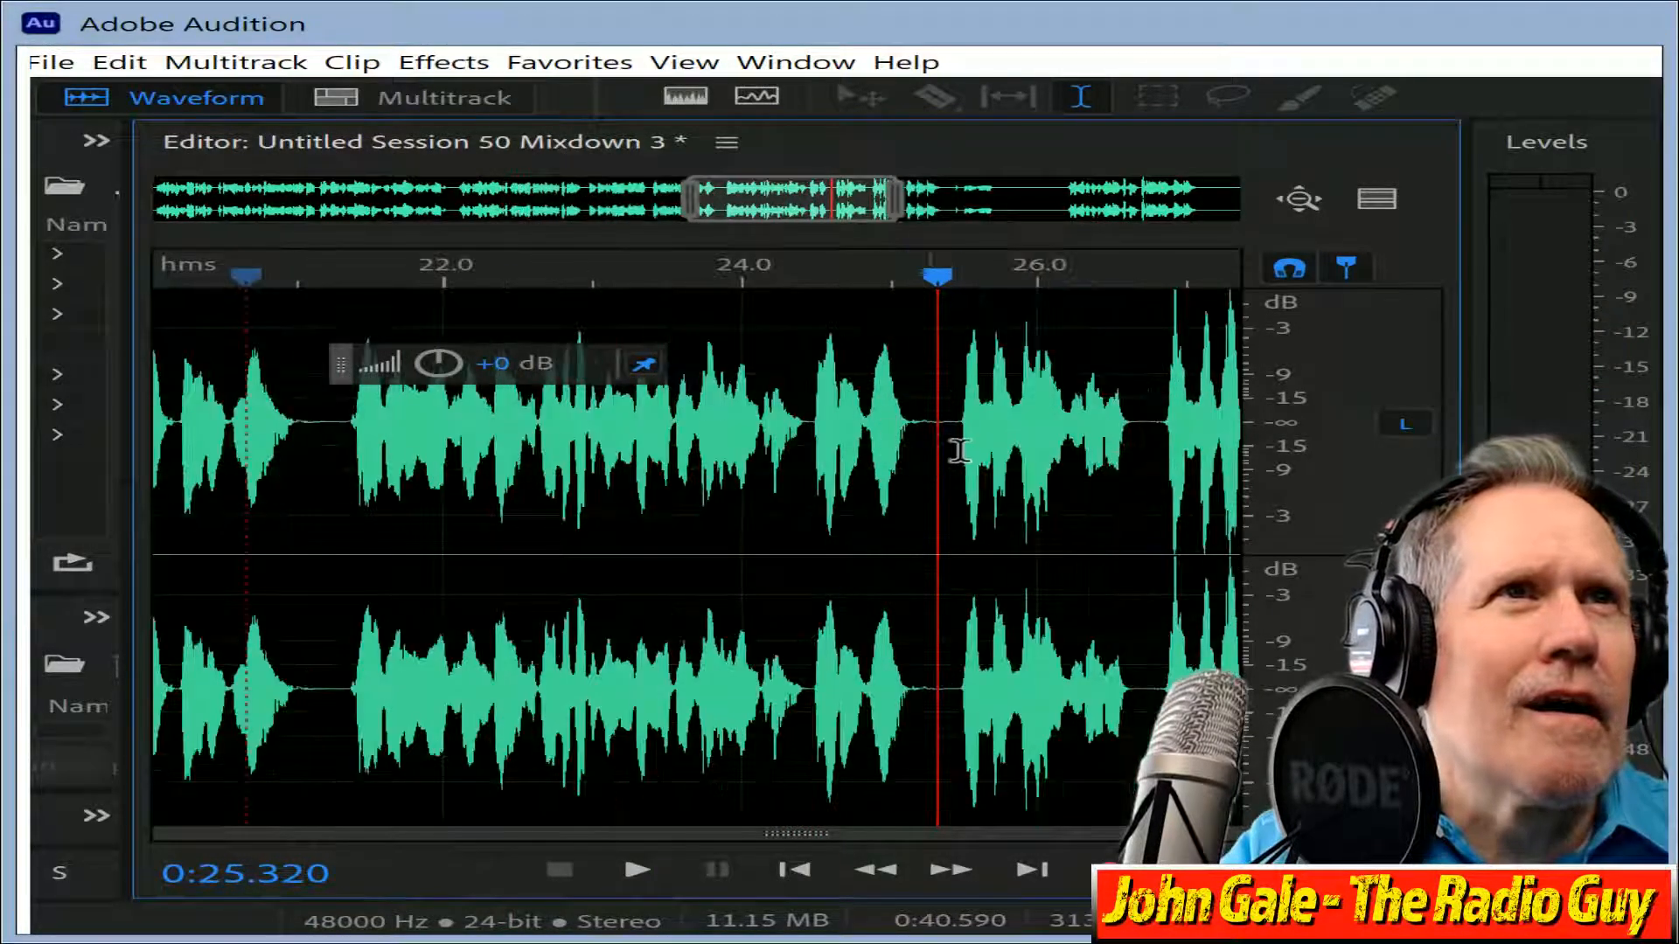
left_click_drag(959, 431, 276, 528)
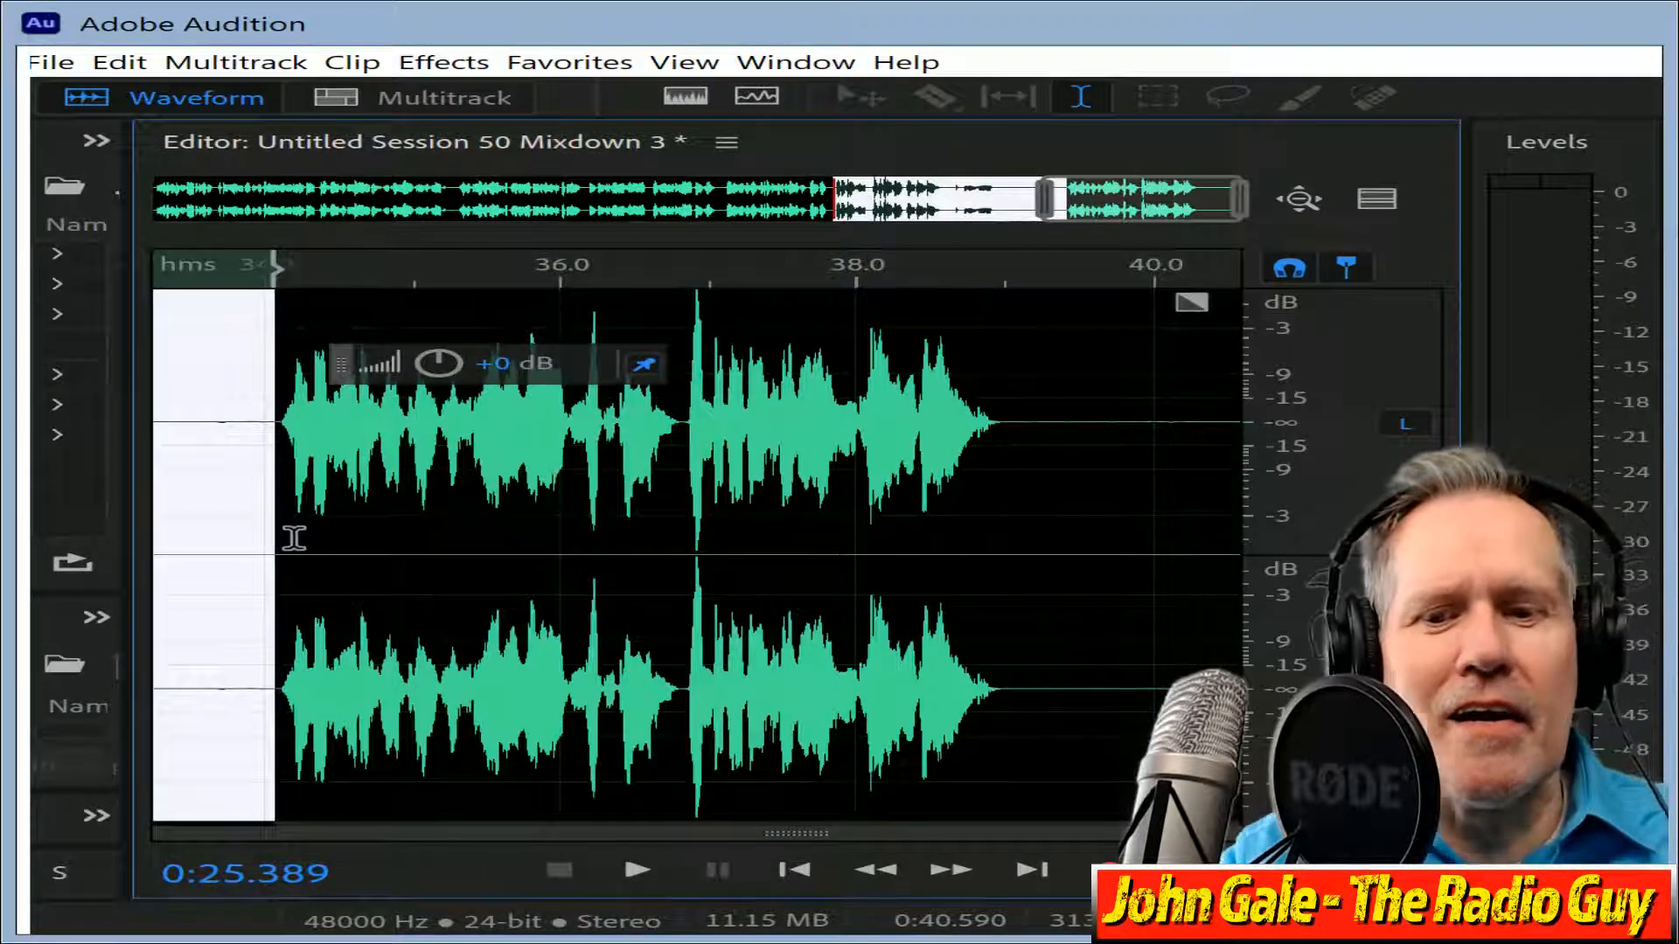
key("Delete")
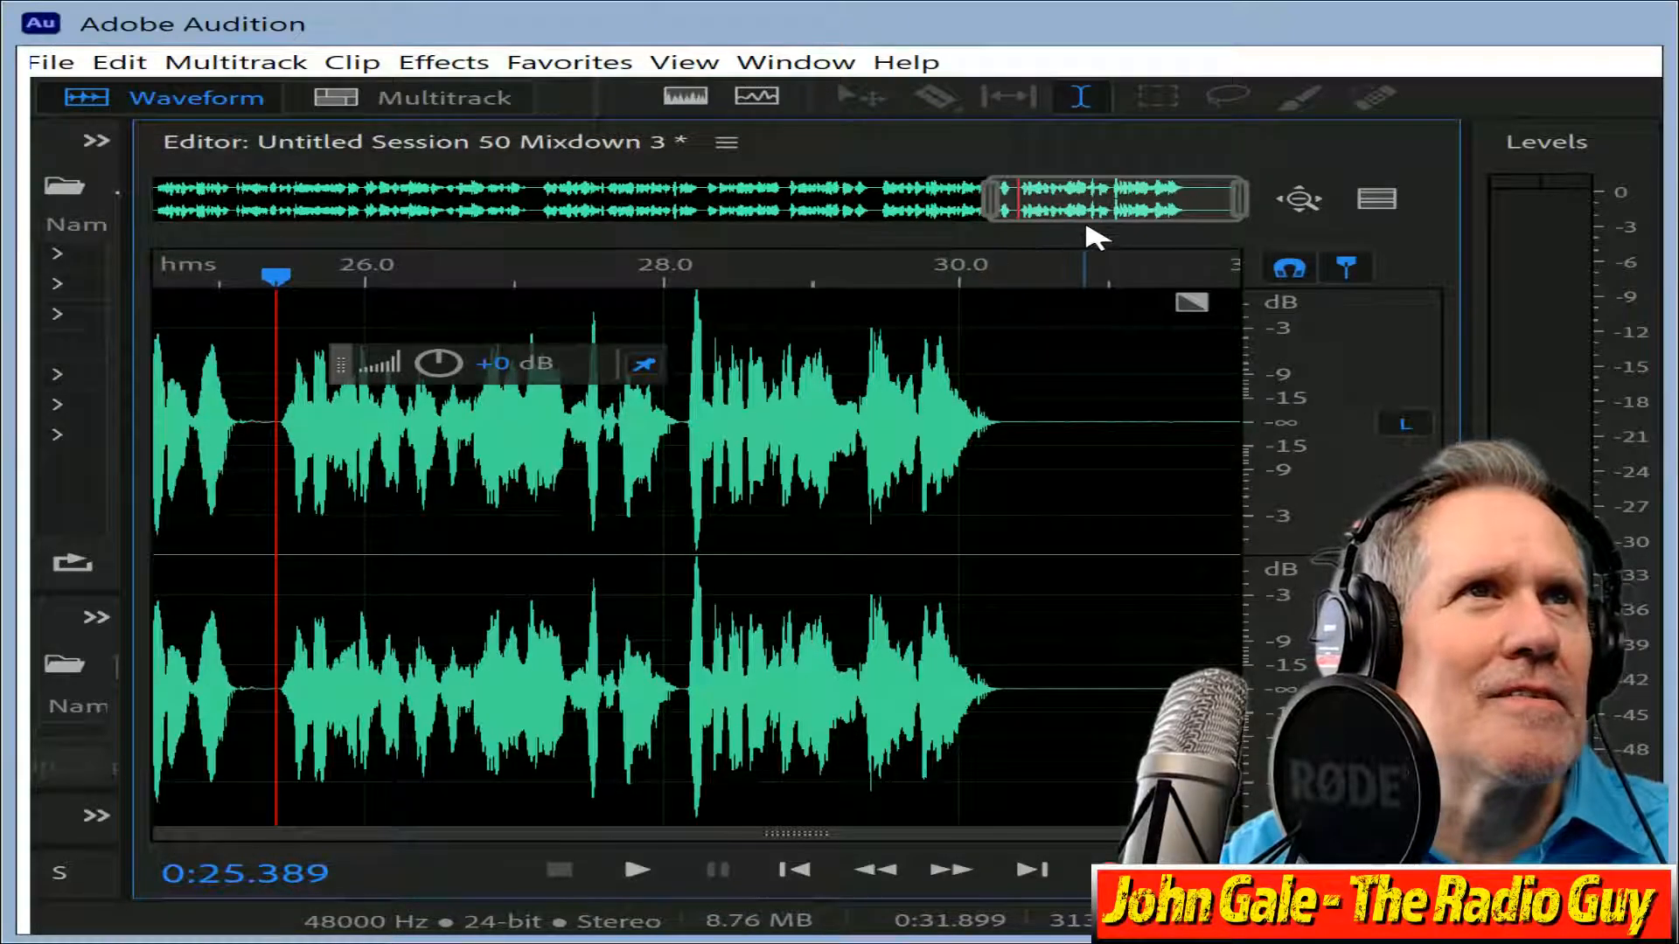
Delete the short silence before the first word at the start of the mixdown.
left_click_drag(1088, 227, 56, 265)
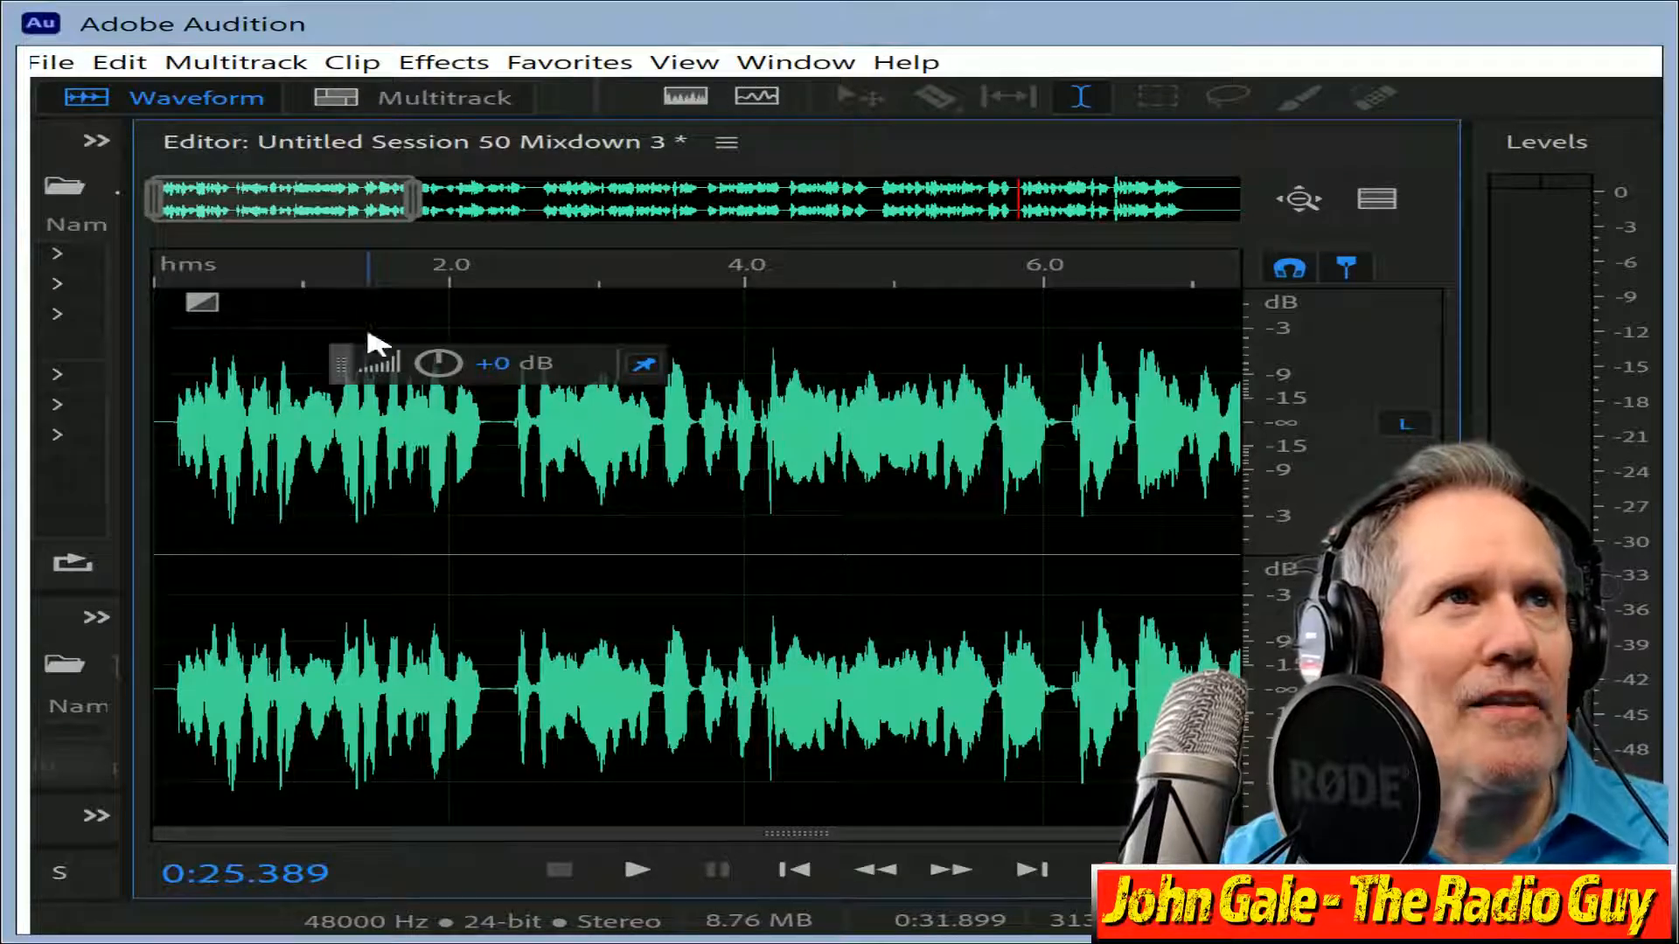
key("ctrl+a")
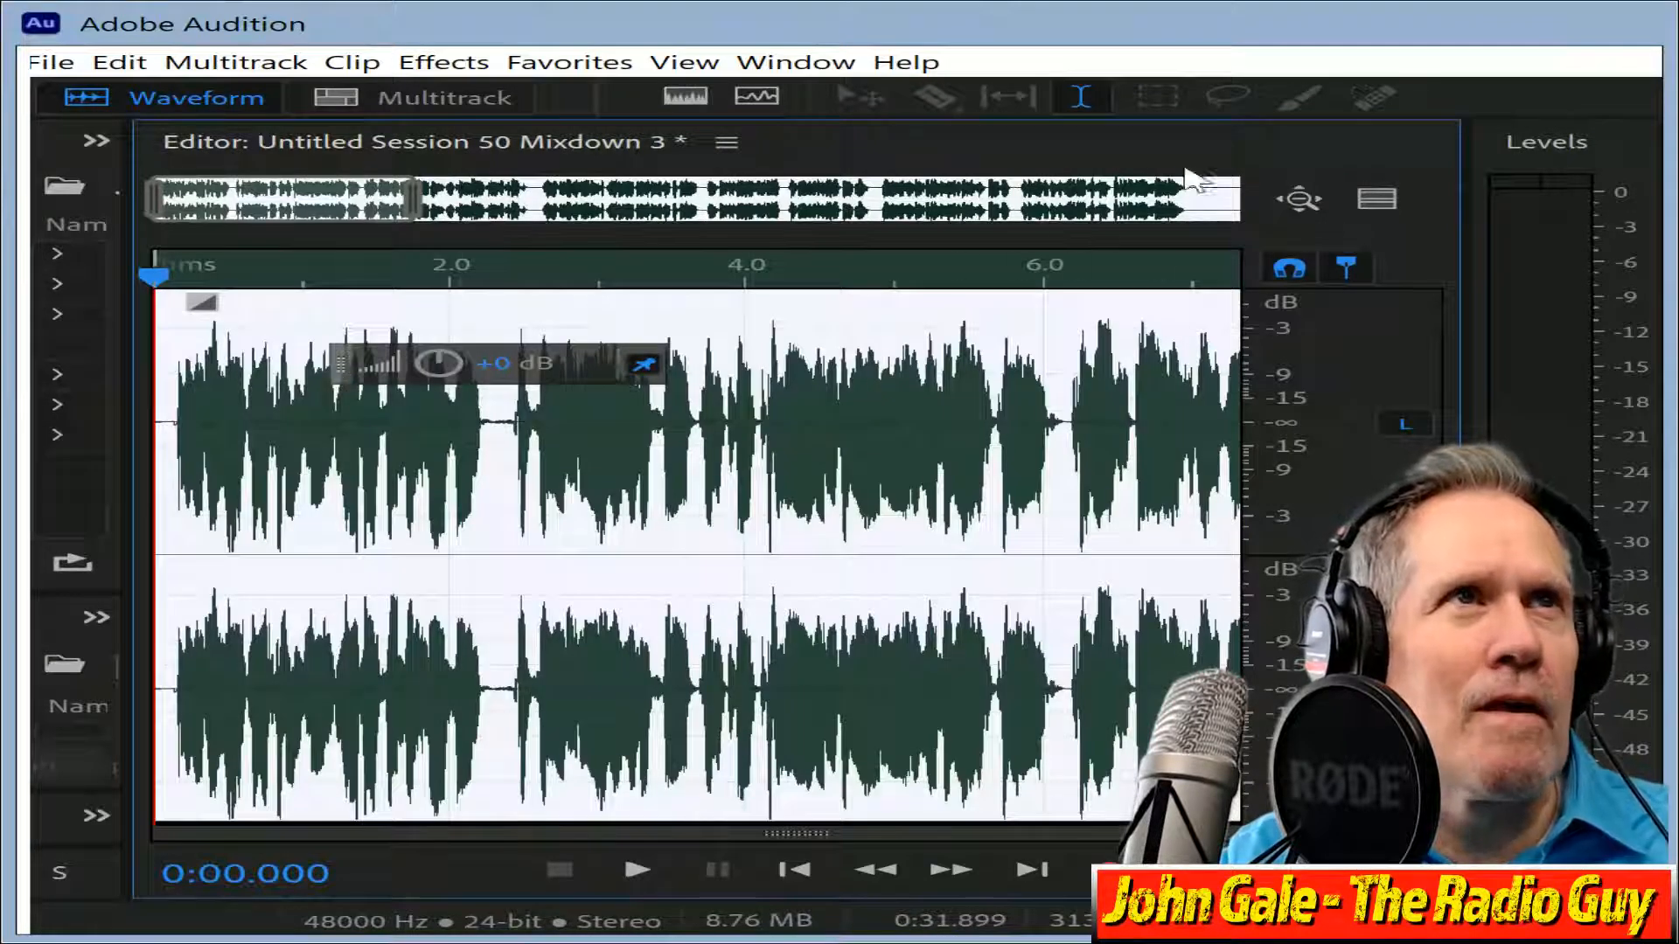
left_click_drag(409, 208, 262, 214)
left_click_drag(212, 420, 158, 420)
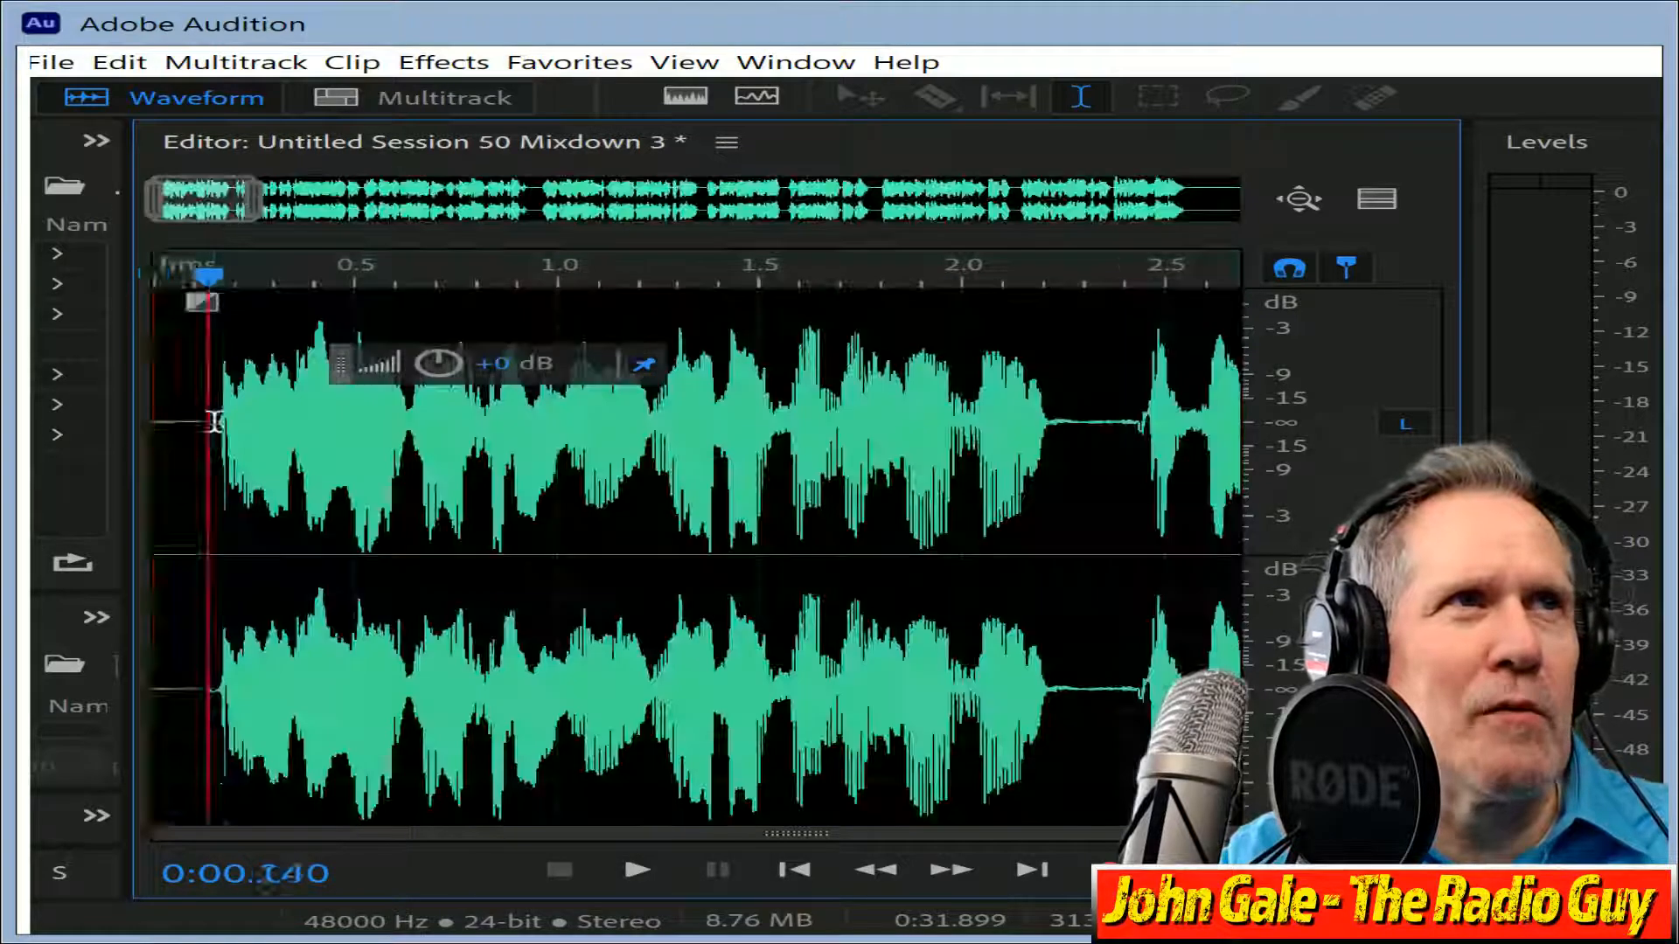
key("Delete")
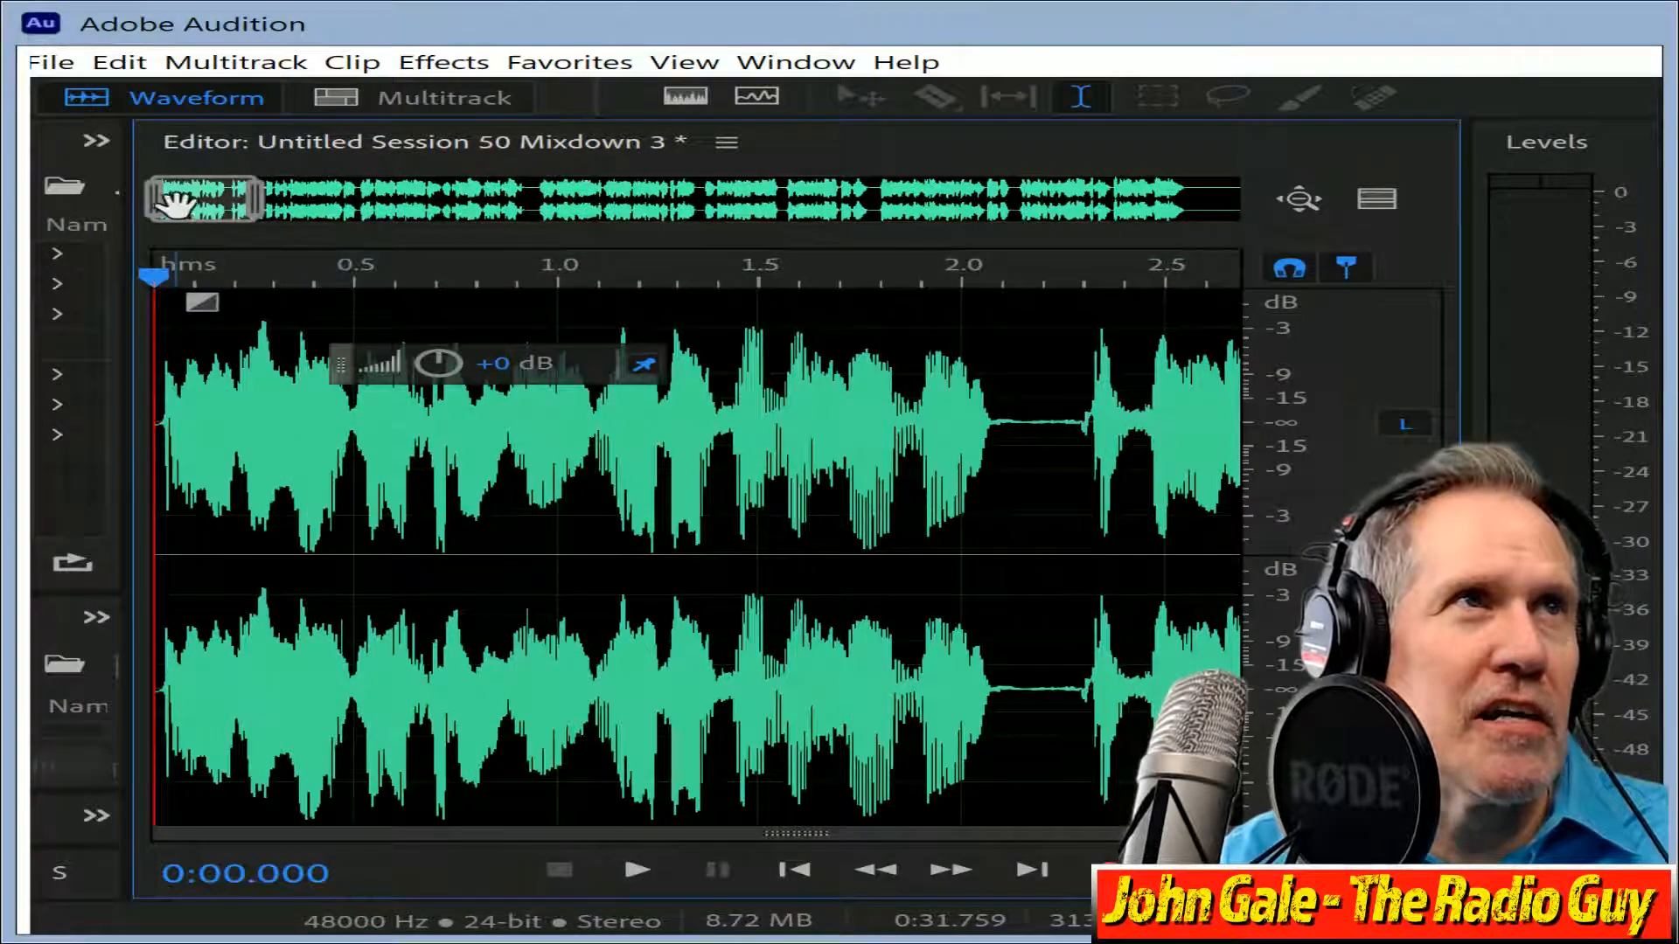
Delete the silence after the last word so the mixdown ends at 0:30.177.
left_click_drag(194, 200, 1196, 200)
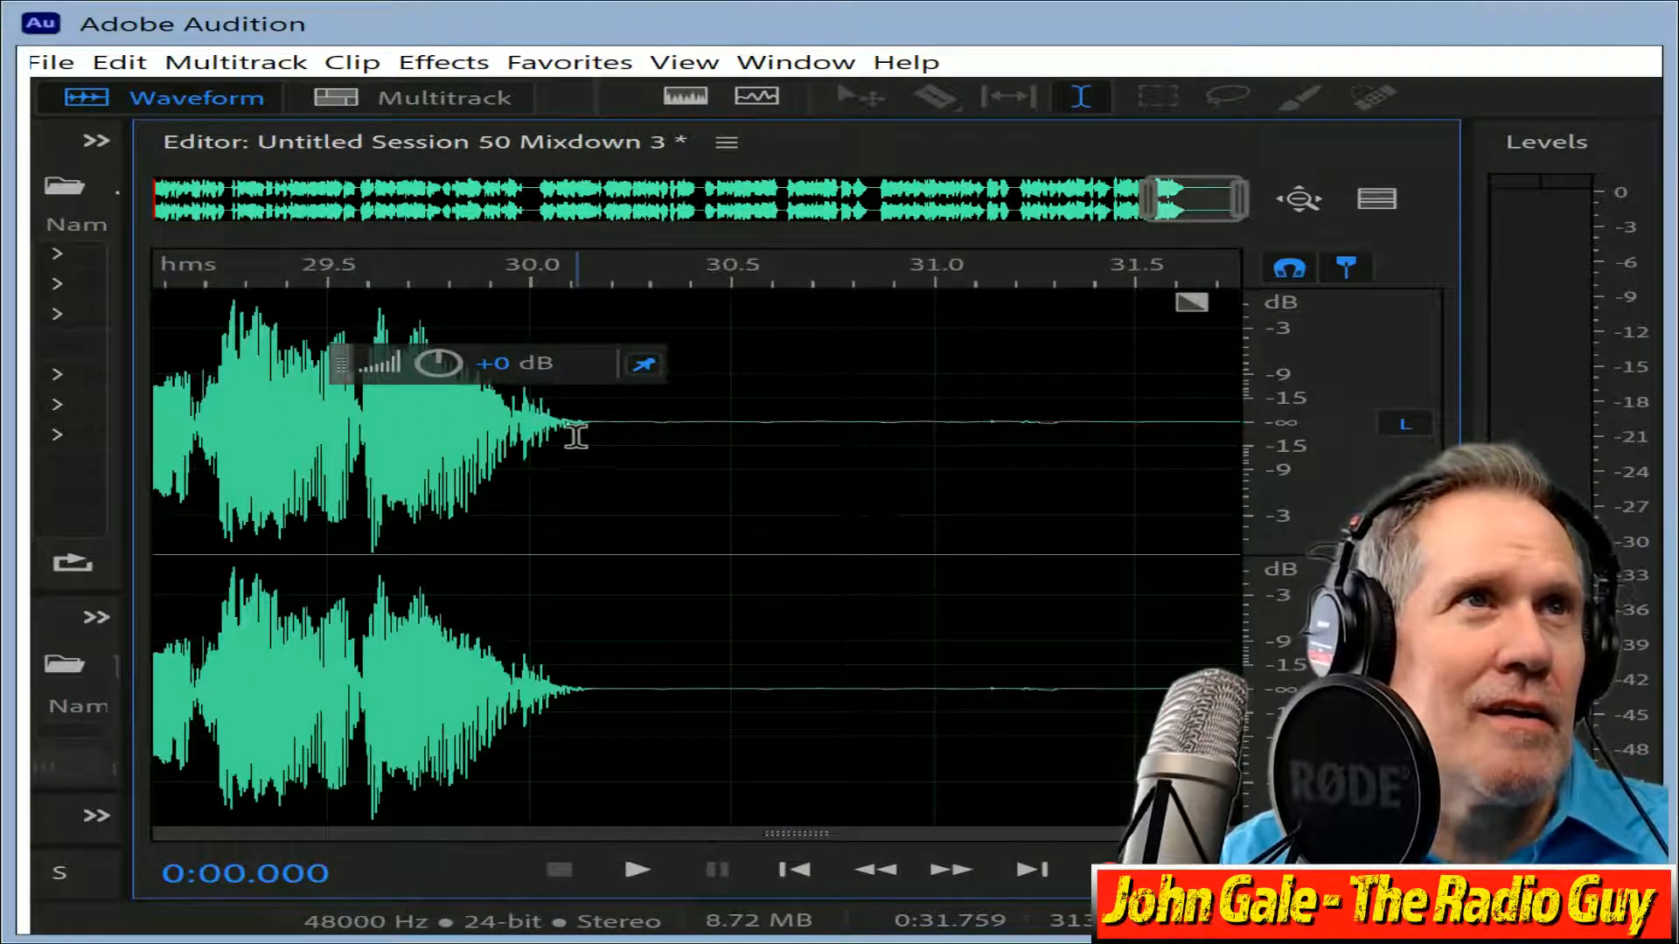
left_click(651, 420)
key("shift+End")
key("Delete")
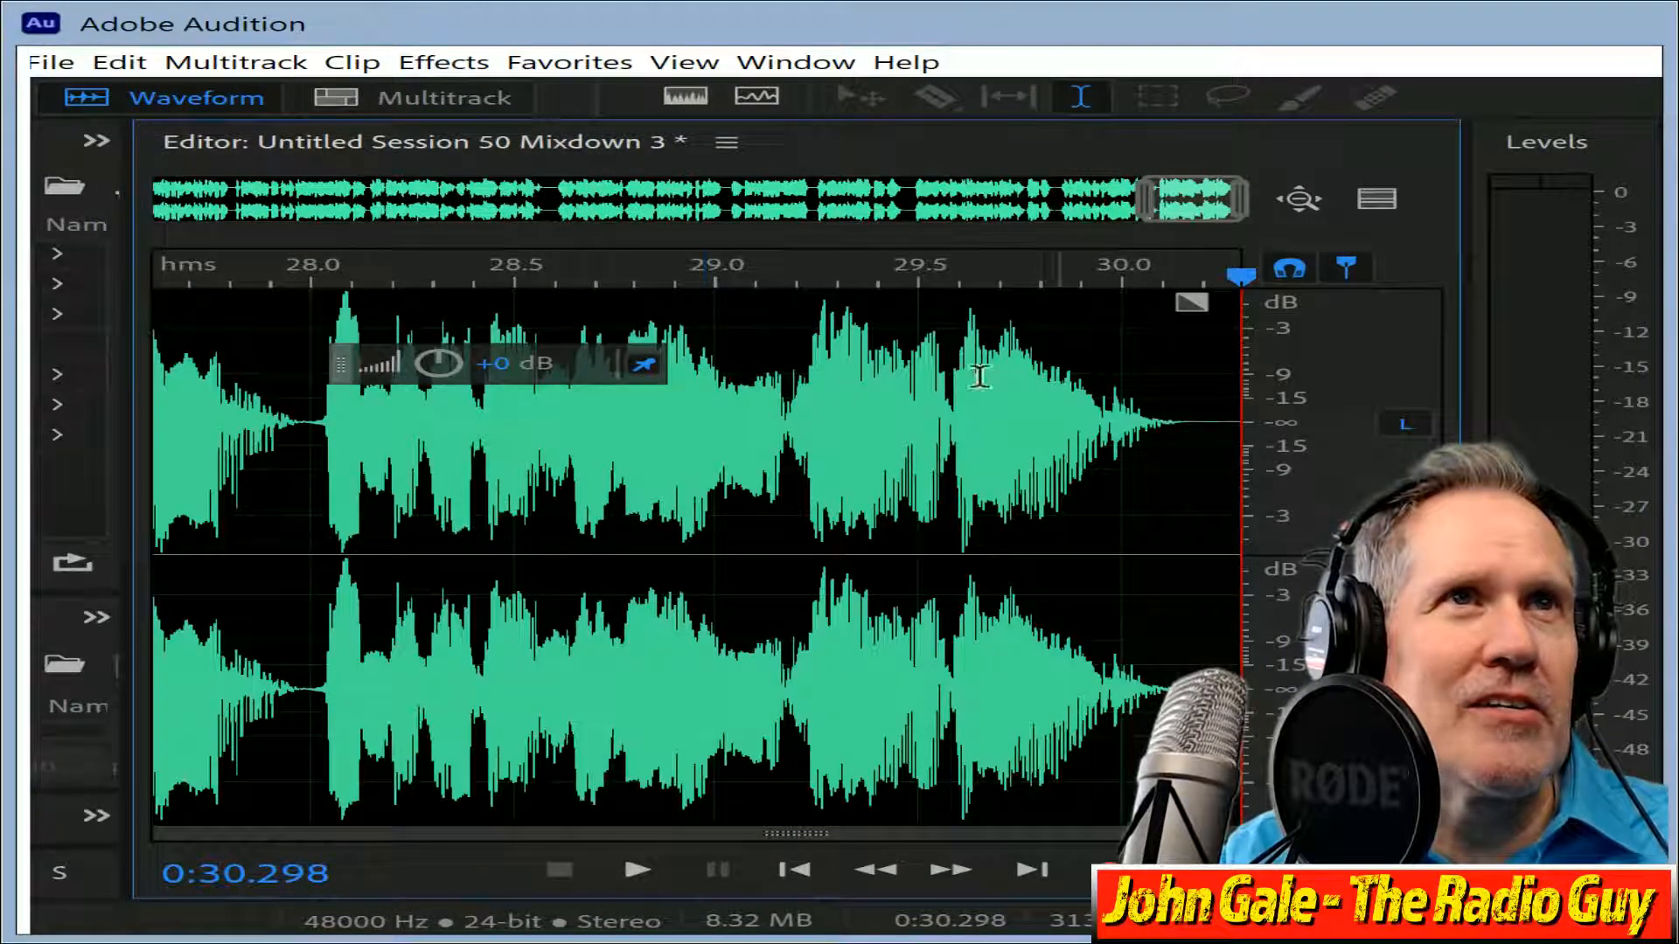
left_click(1191, 420)
key("shift+End")
key("Delete")
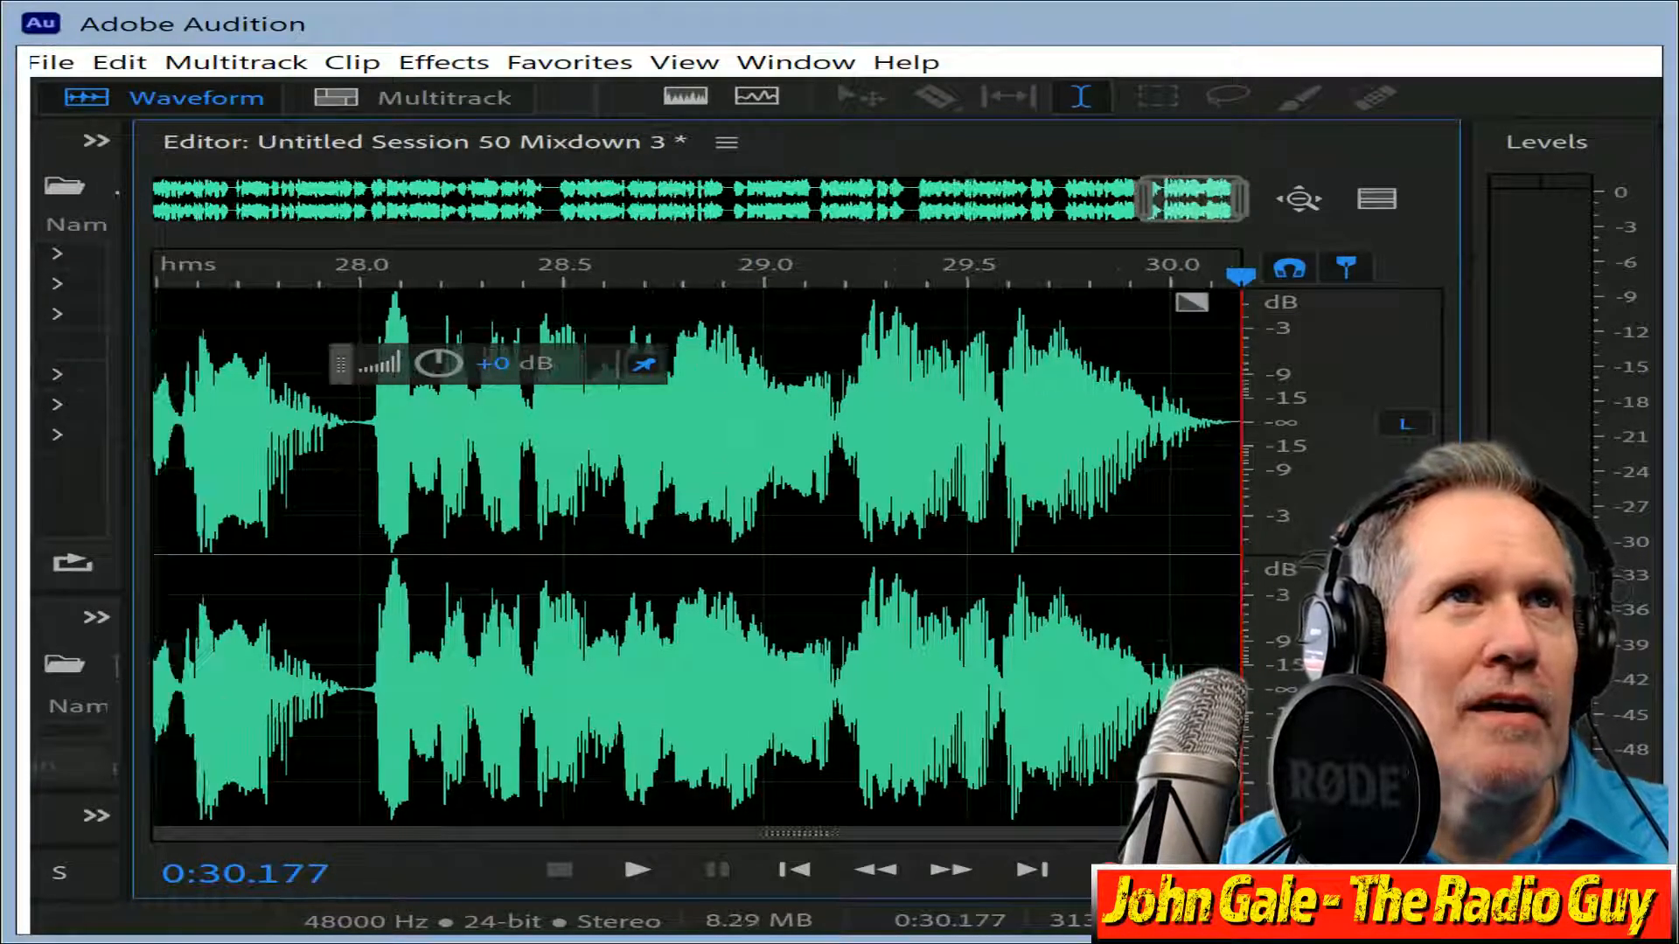
Delete about 0.3 seconds of the pause between phrases, starting at 0:10.905.
left_click_drag(1189, 199, 534, 220)
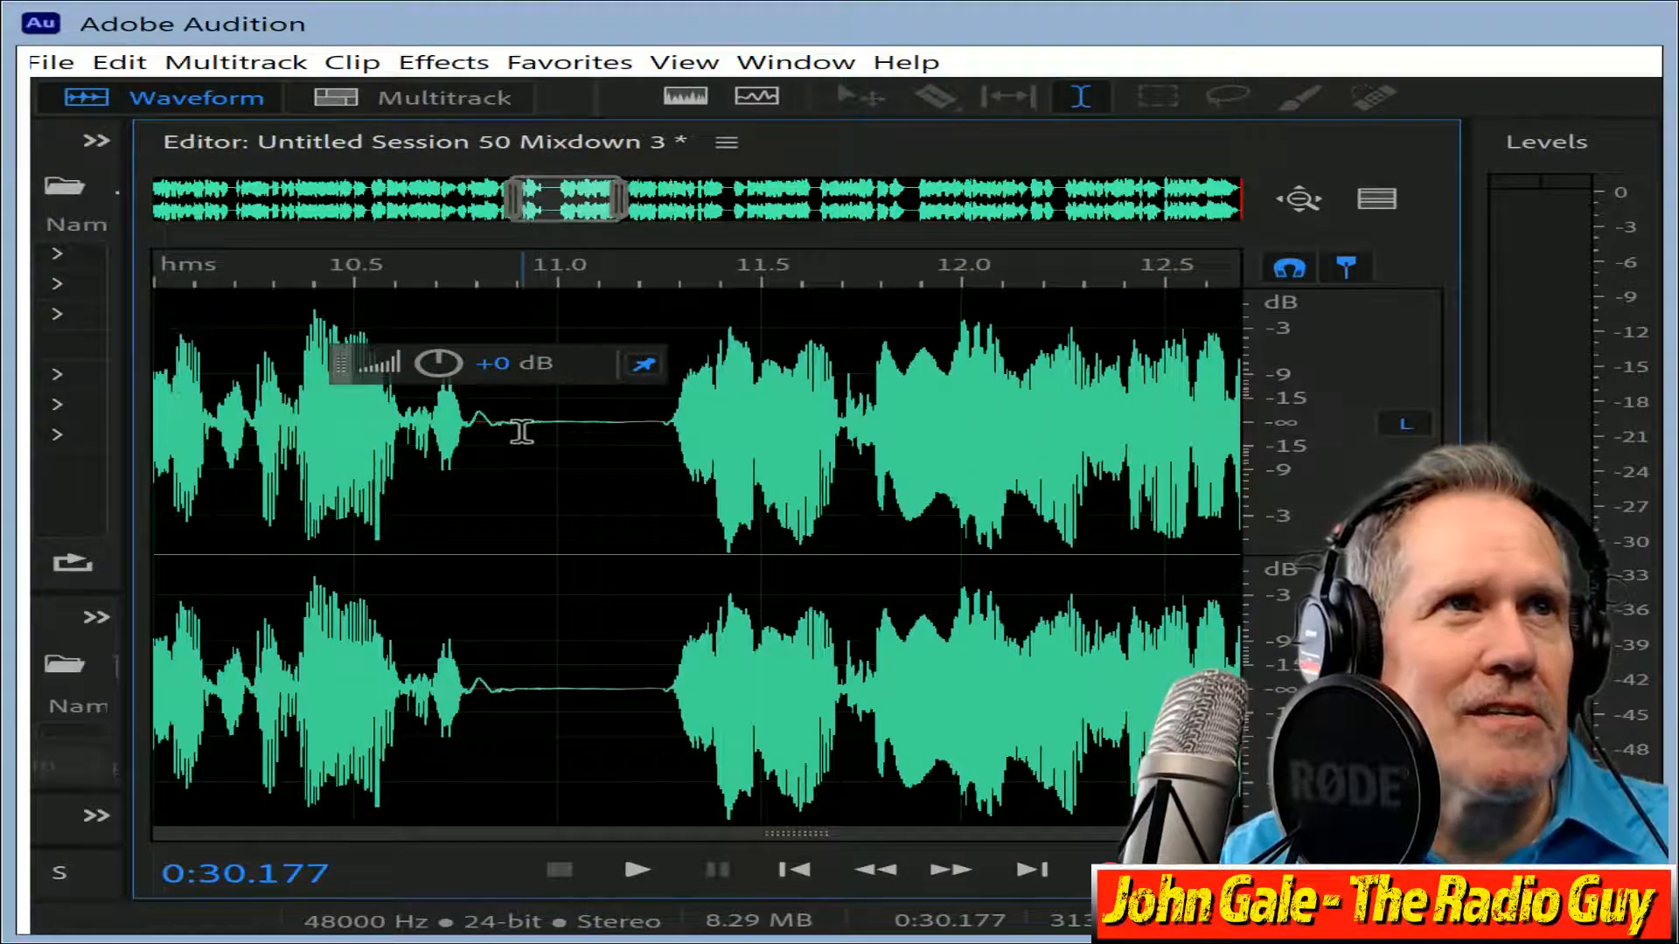
left_click_drag(520, 432, 657, 468)
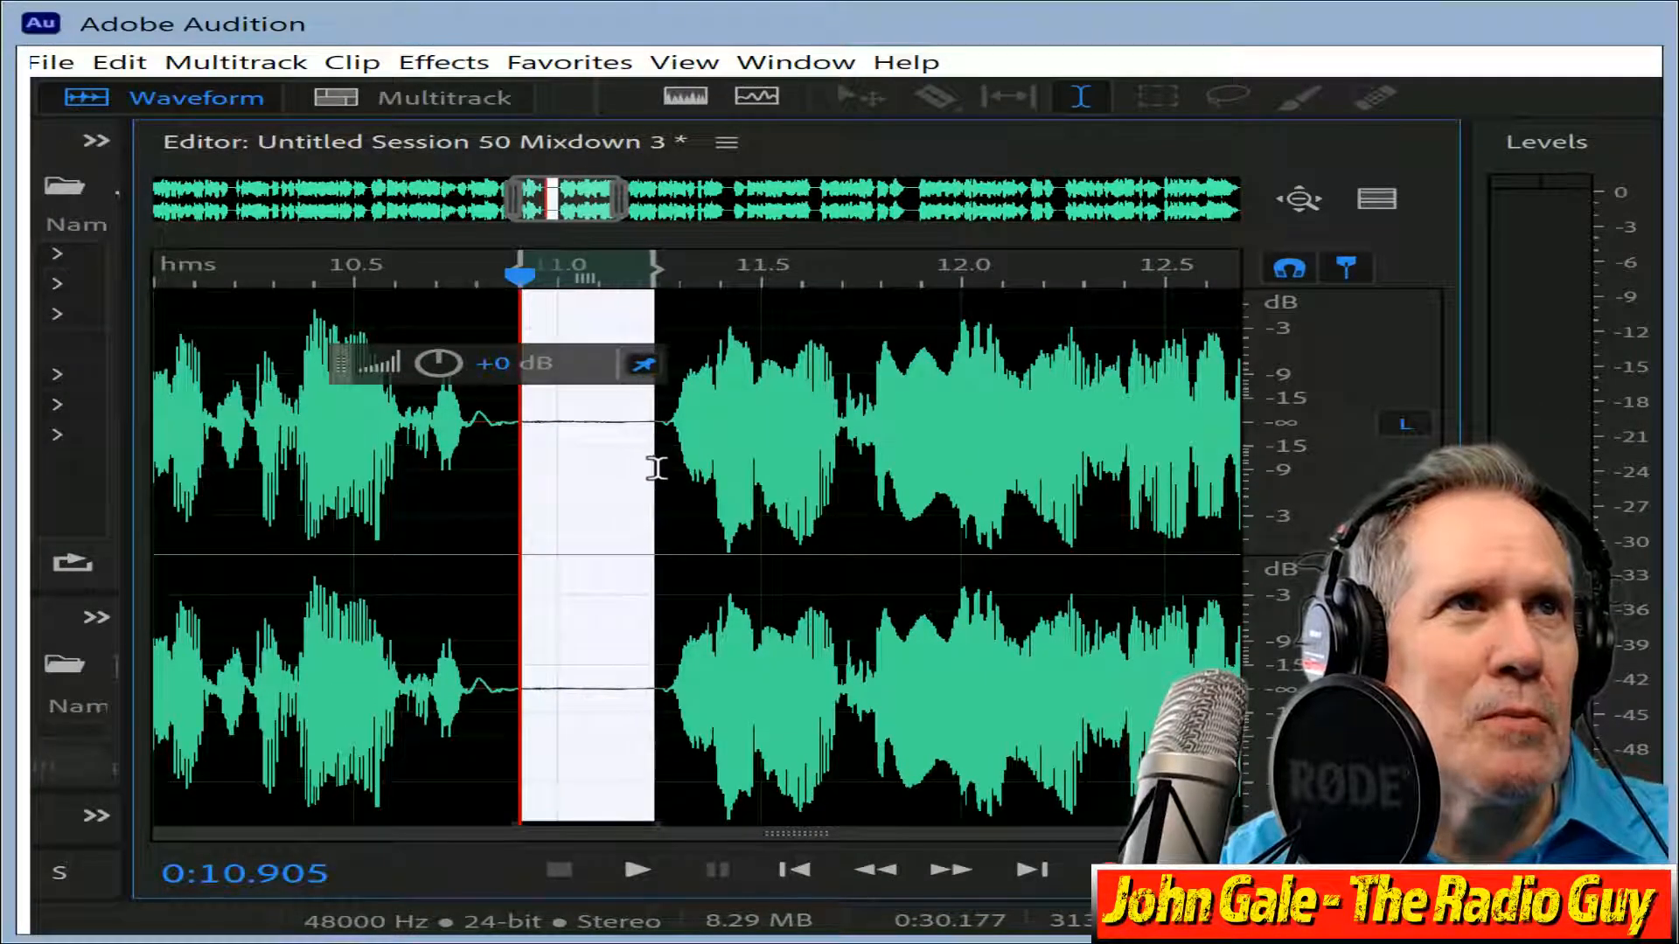
key("Delete")
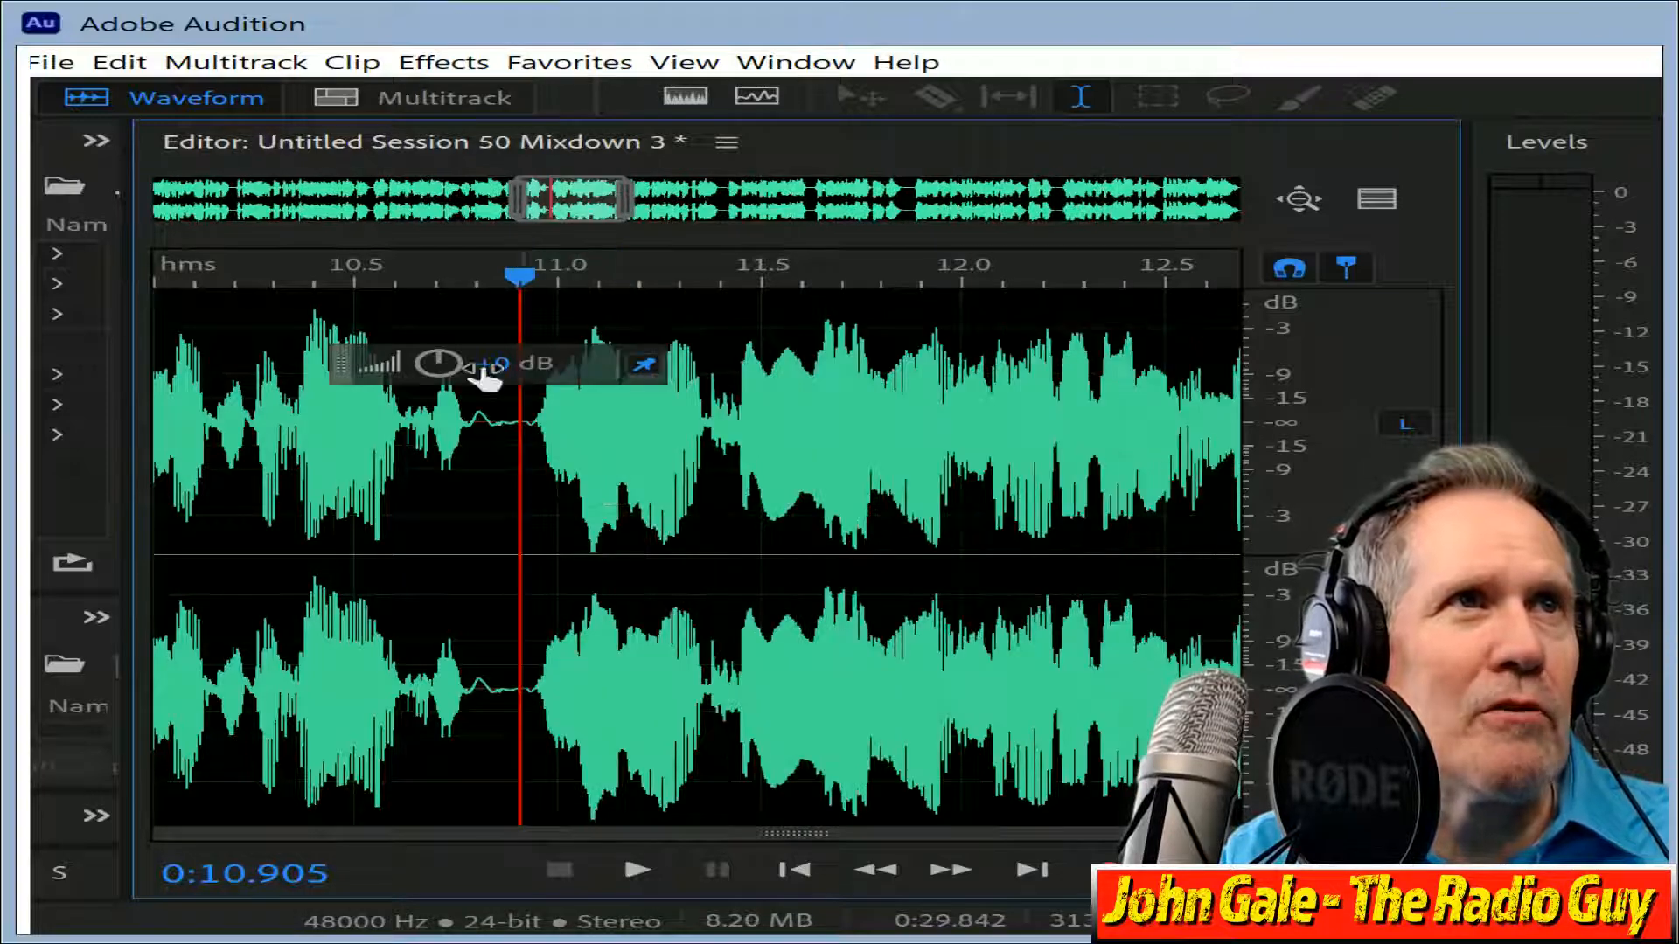
Inspect the end of the trimmed mixdown and play it back from the beginning.
left_click_drag(551, 199, 1191, 199)
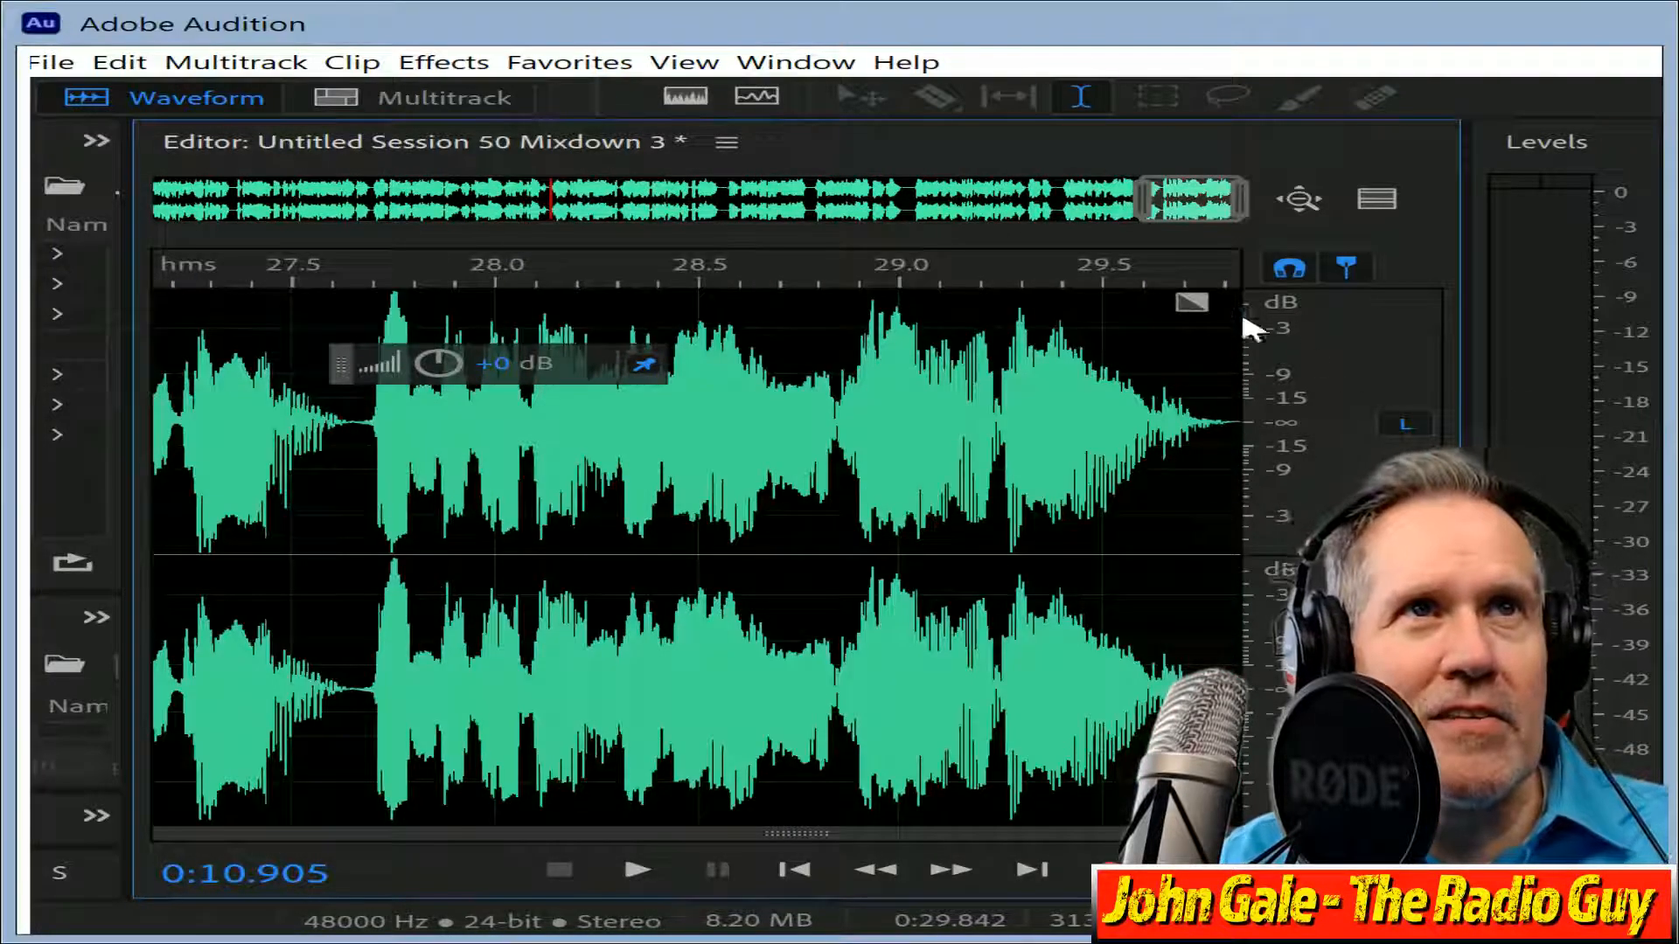
left_click(1215, 280)
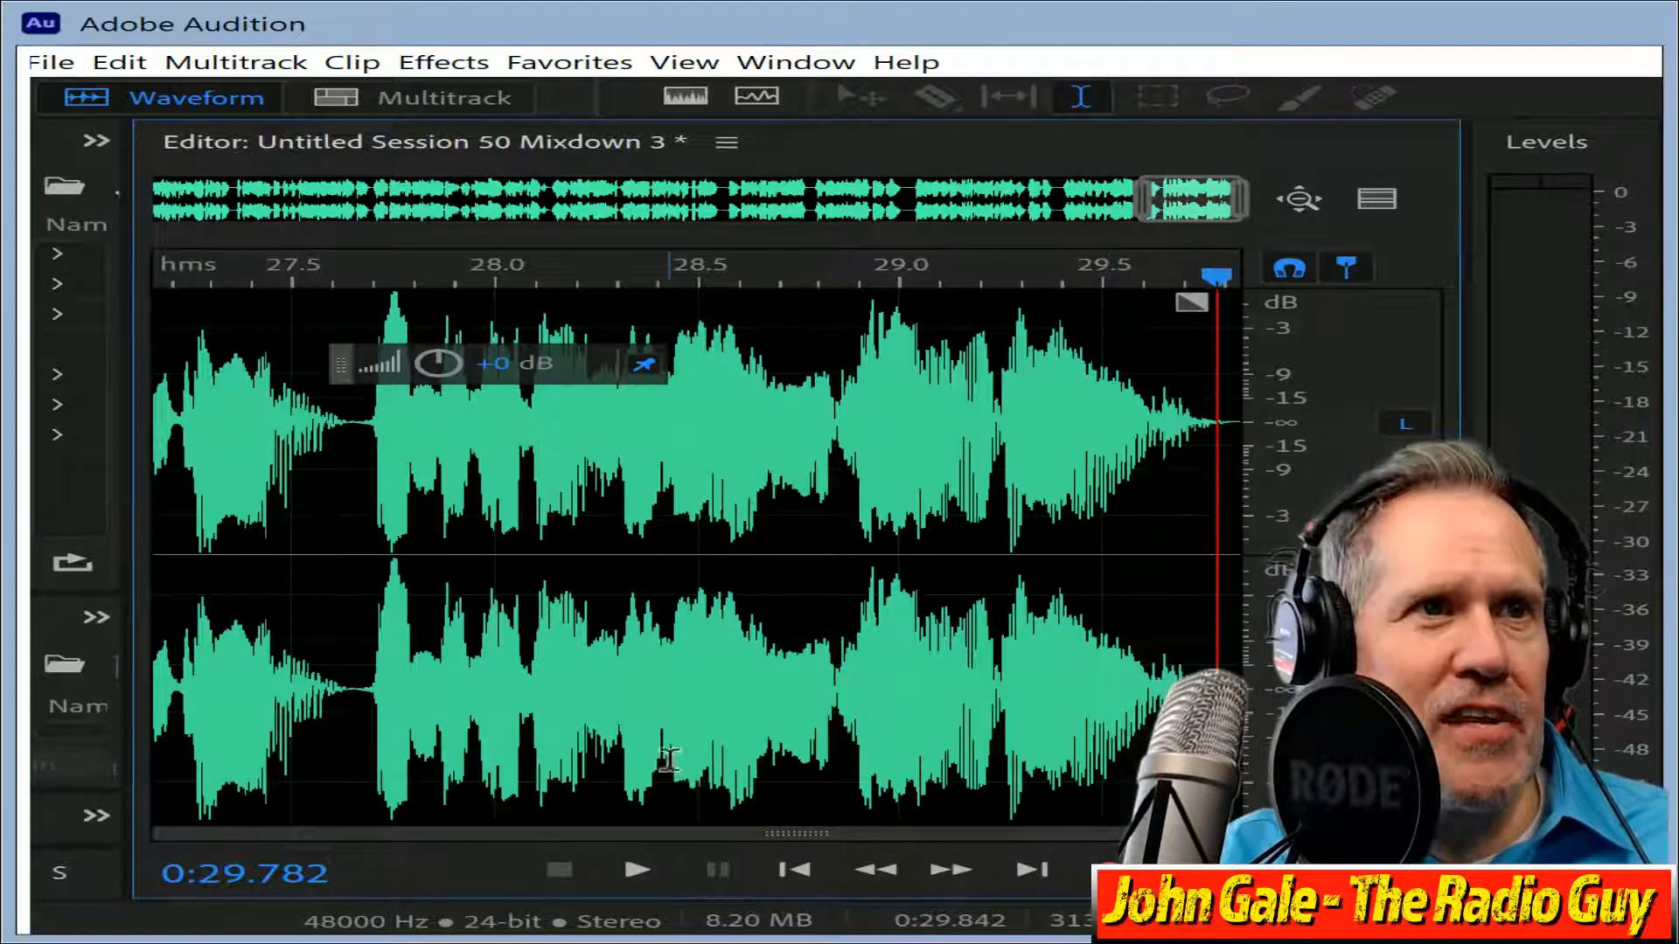
left_click(645, 874)
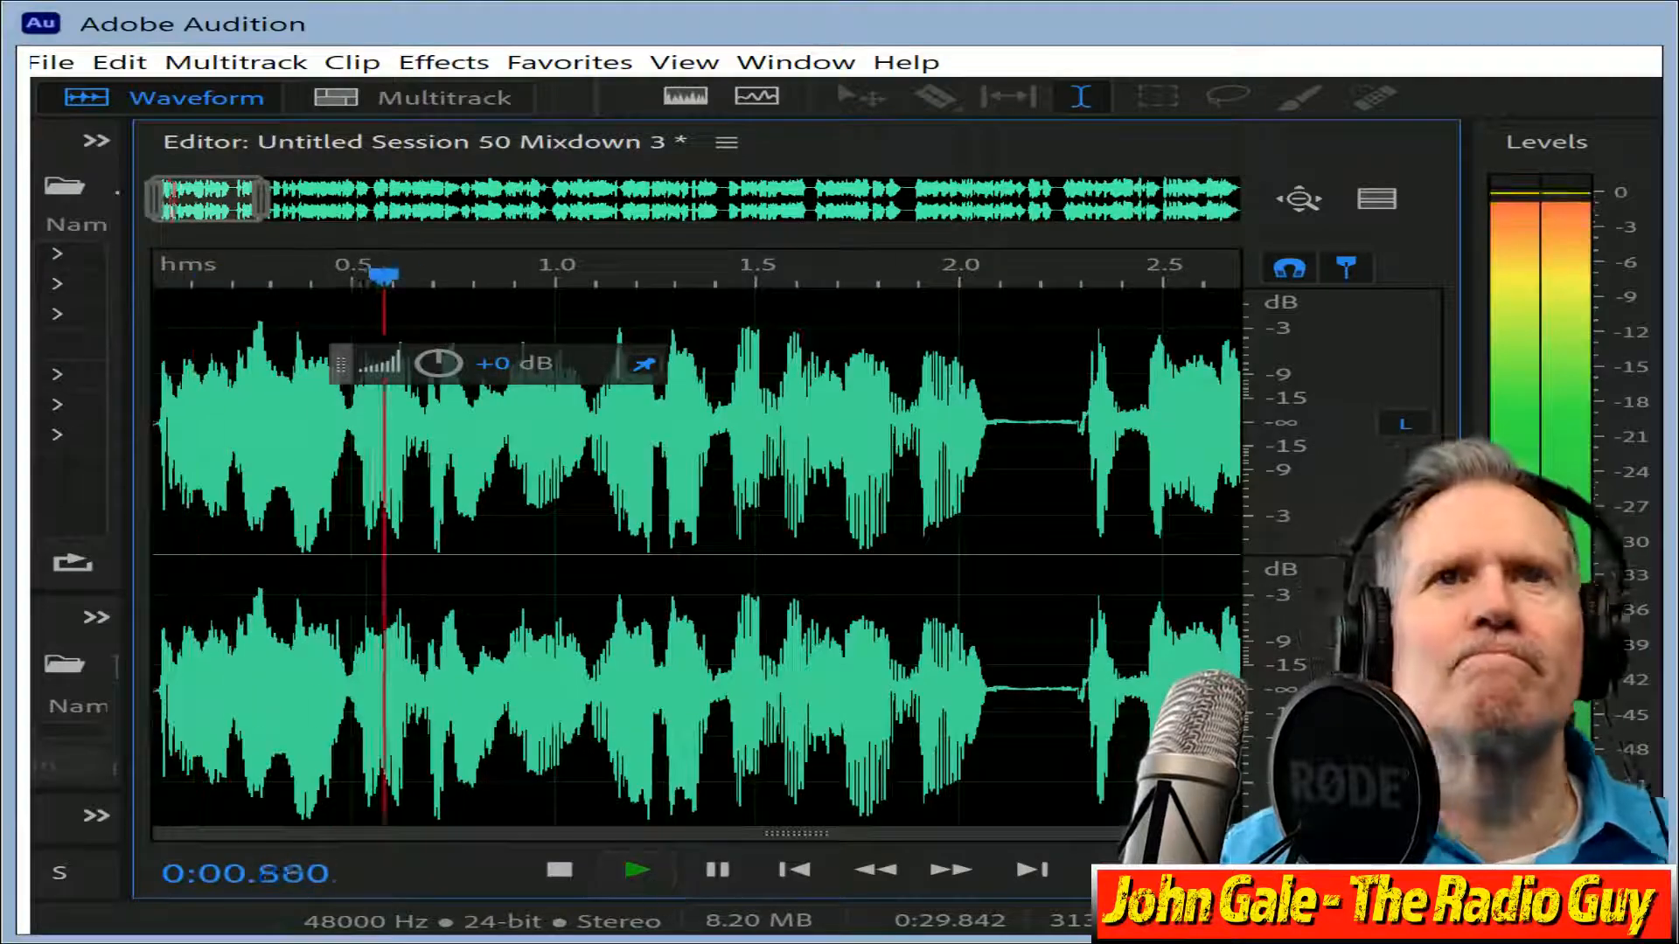
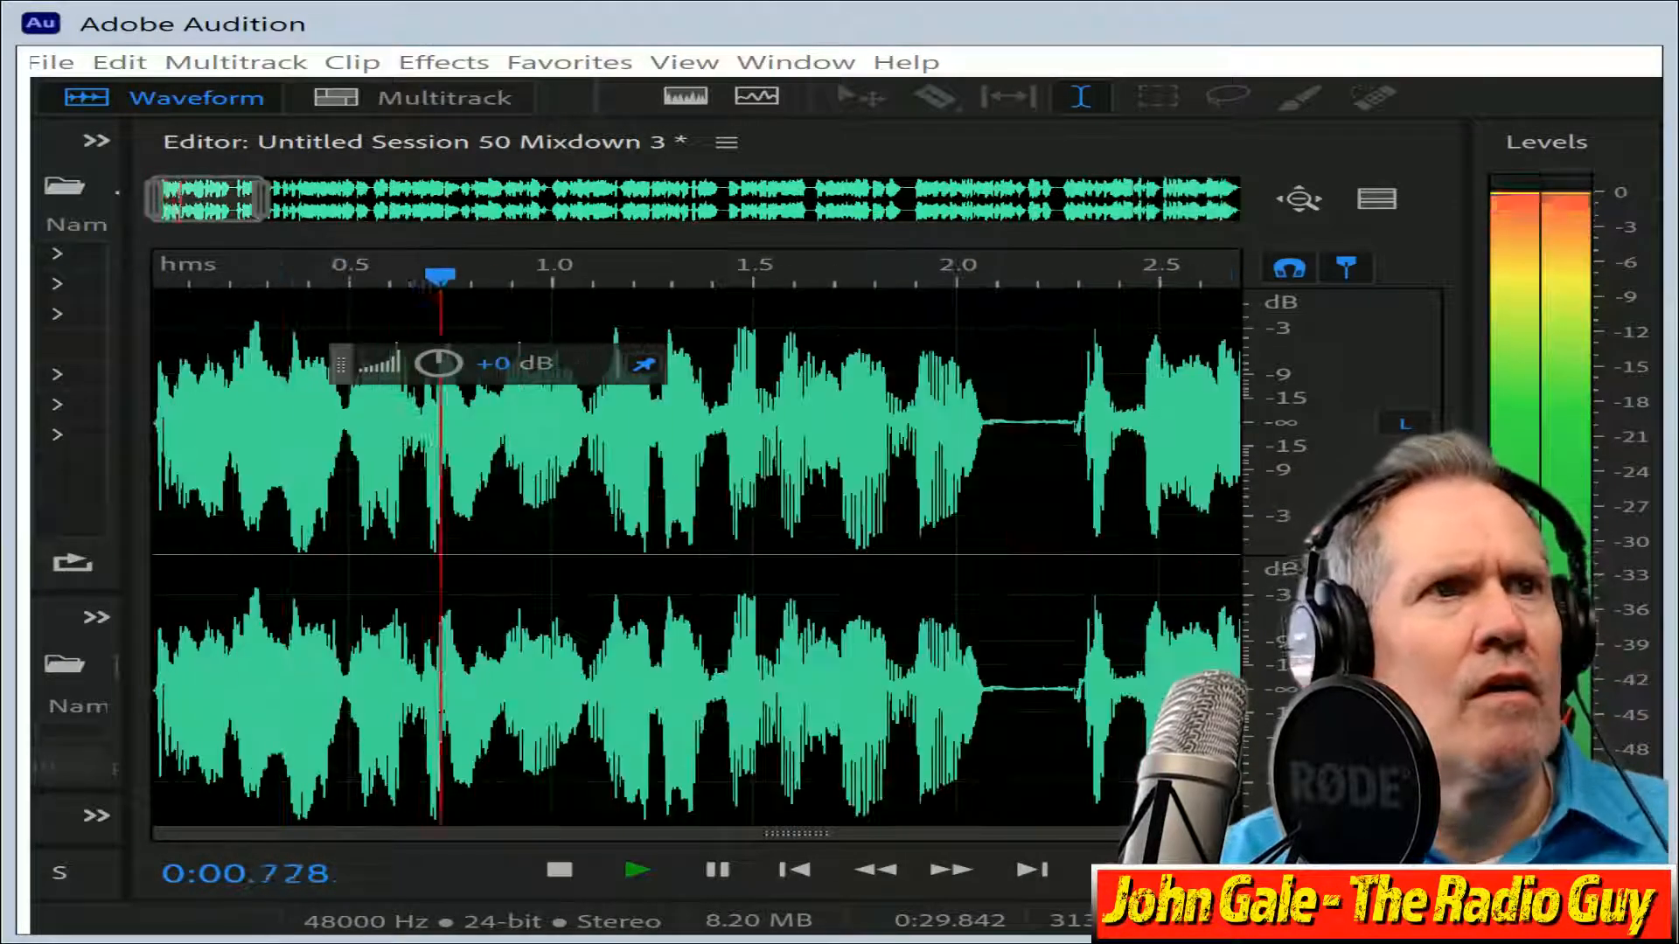
left_click(560, 870)
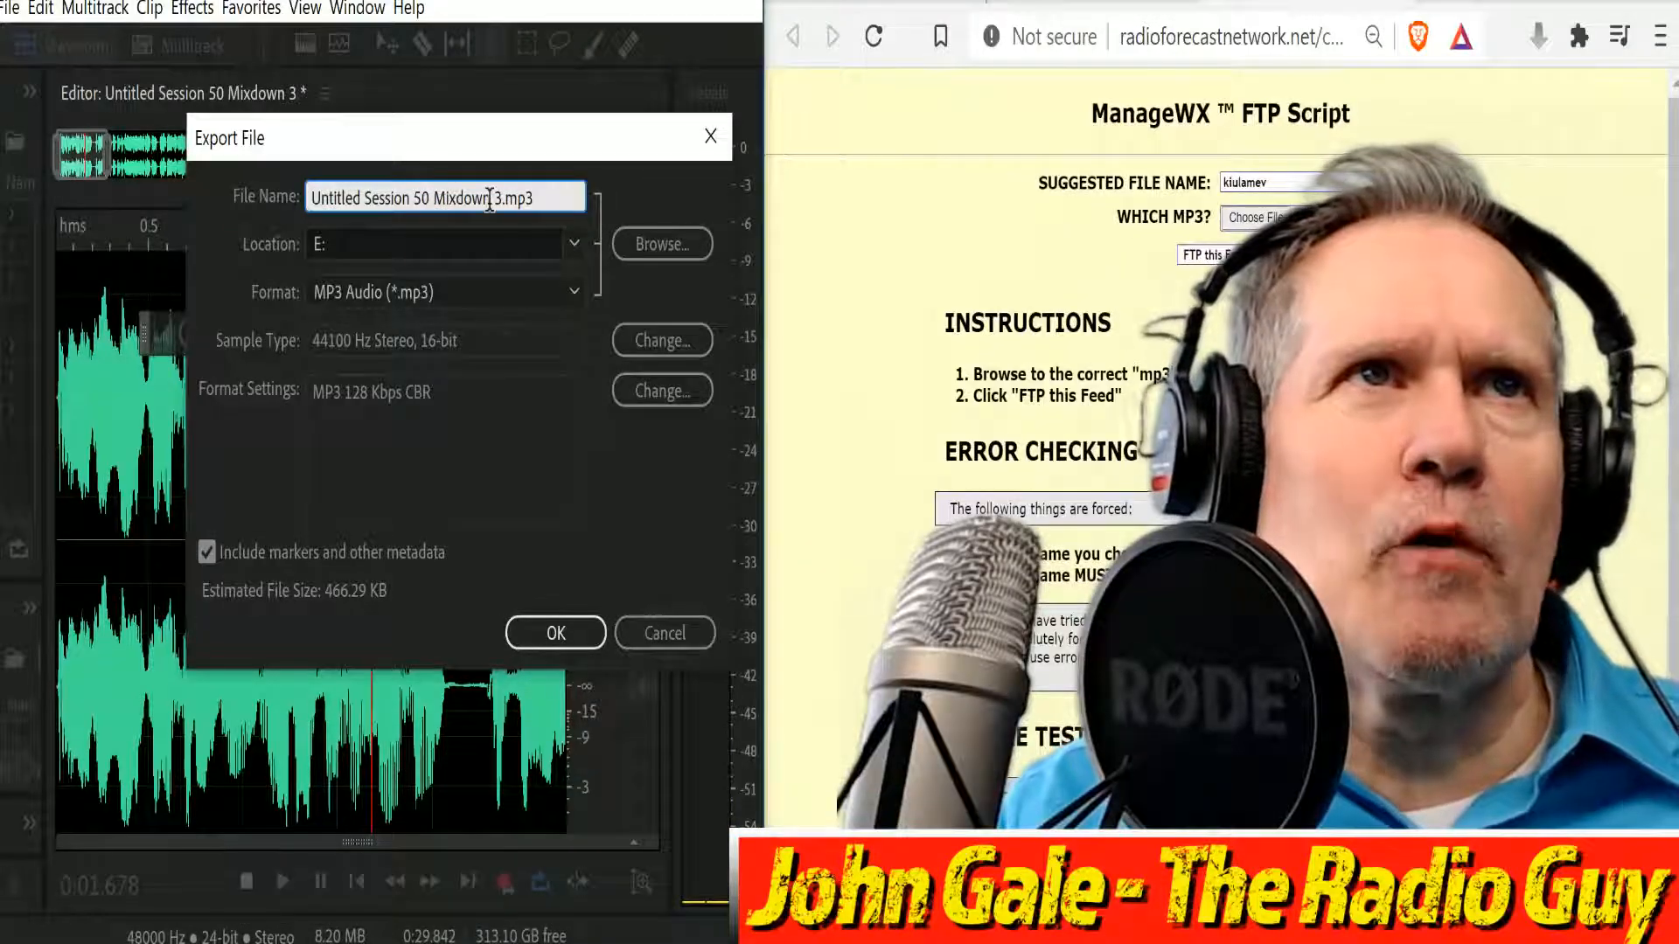
Export the mixdown as an MP3 named kiulamev to drive E, overwriting the existing file.
left_click(503, 196)
key("shift+Home")
type("kiulamev")
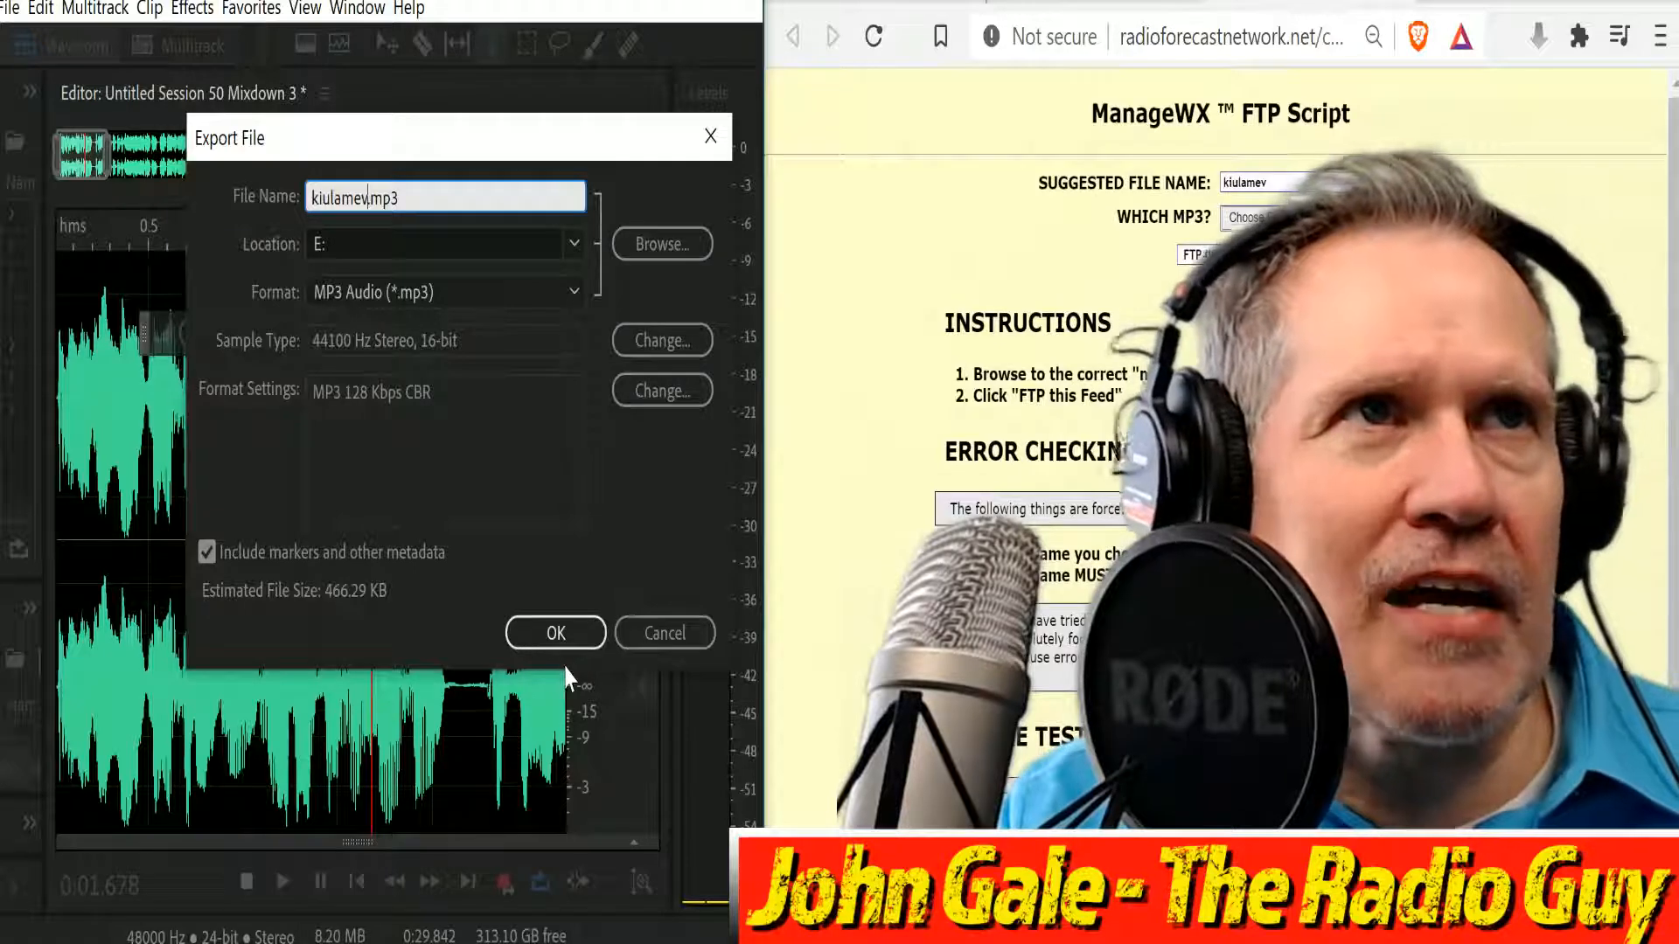
left_click(558, 633)
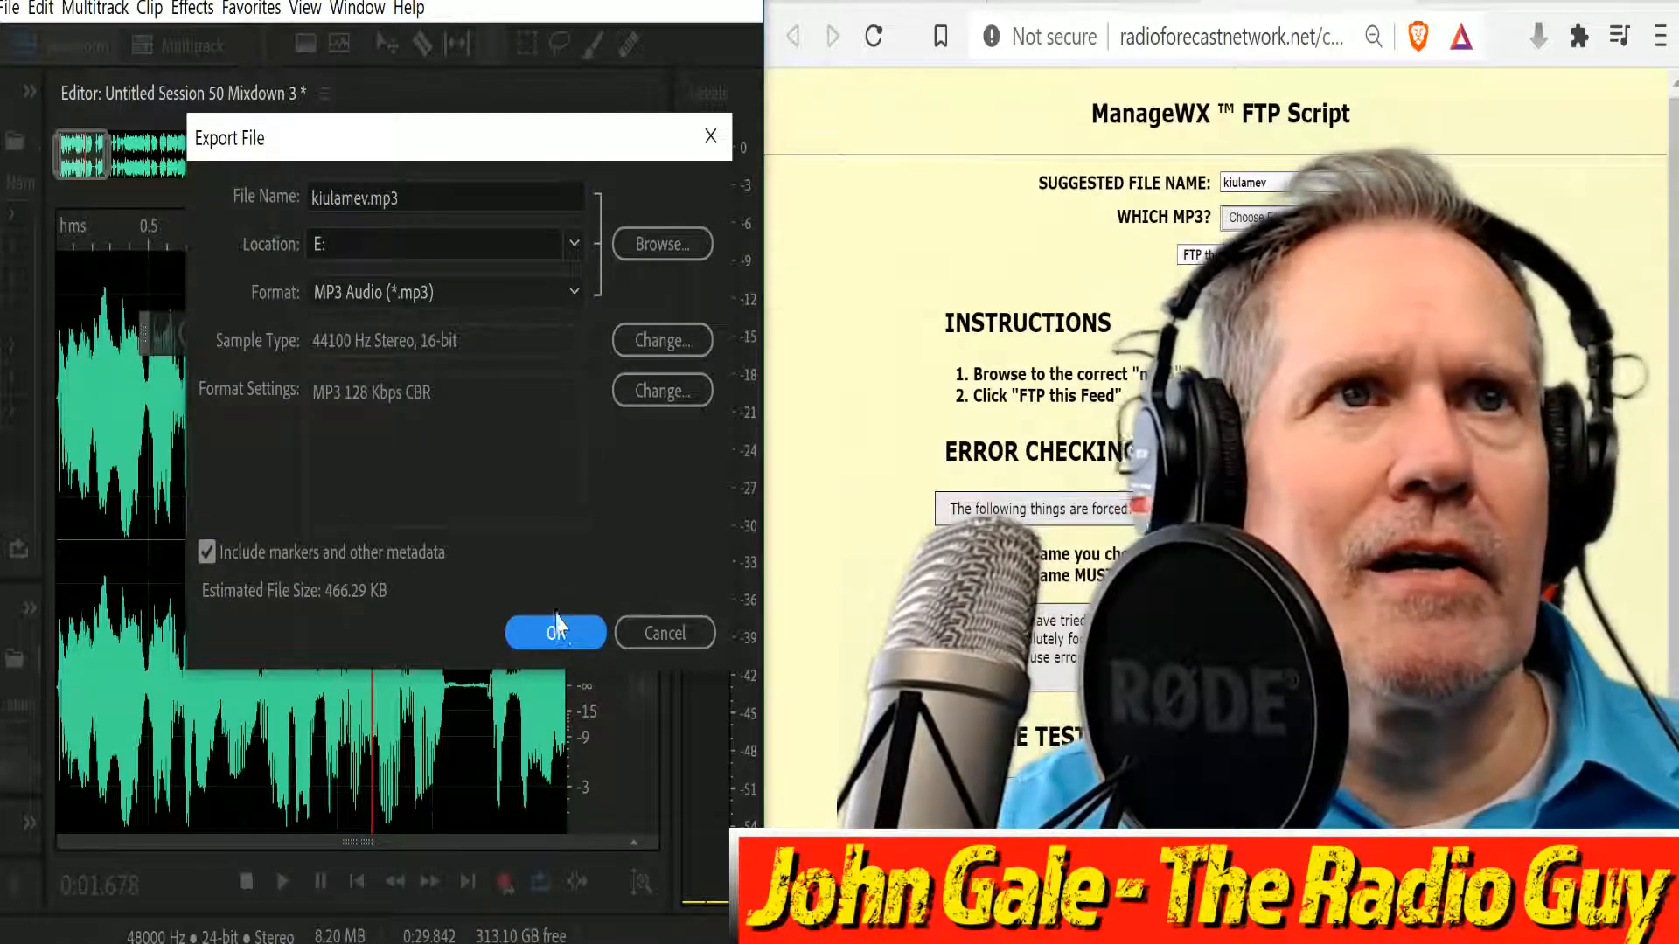
left_click(559, 629)
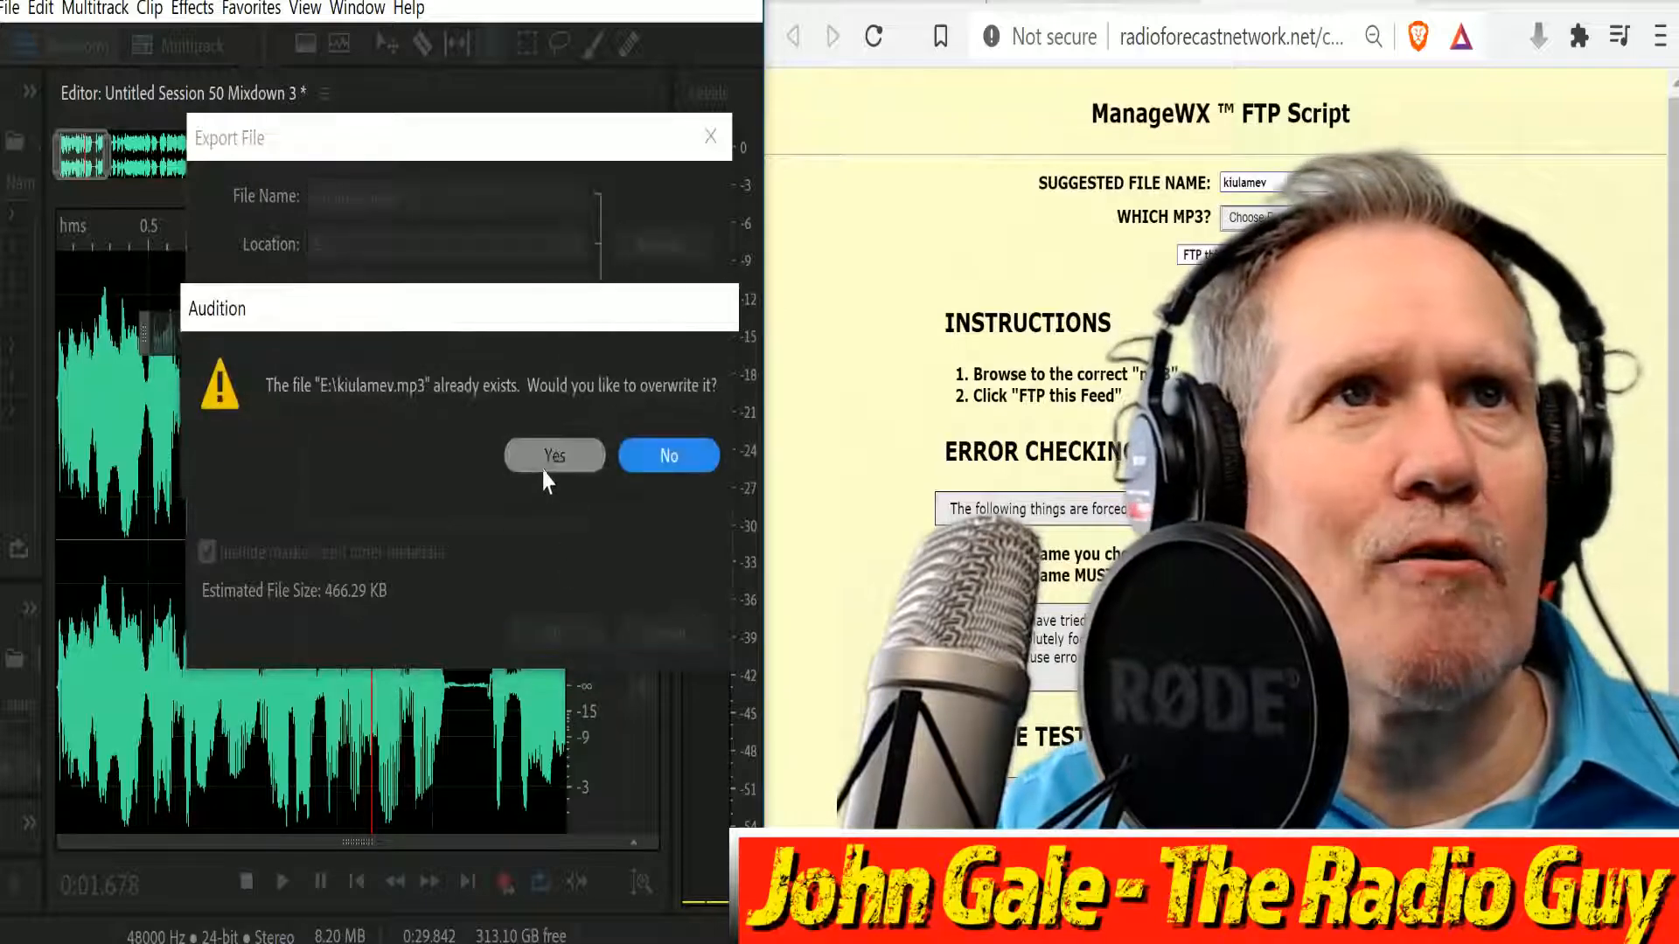
left_click(554, 456)
Upload kiulamev from drive E through the FTP page and close the results window.
left_click(1248, 217)
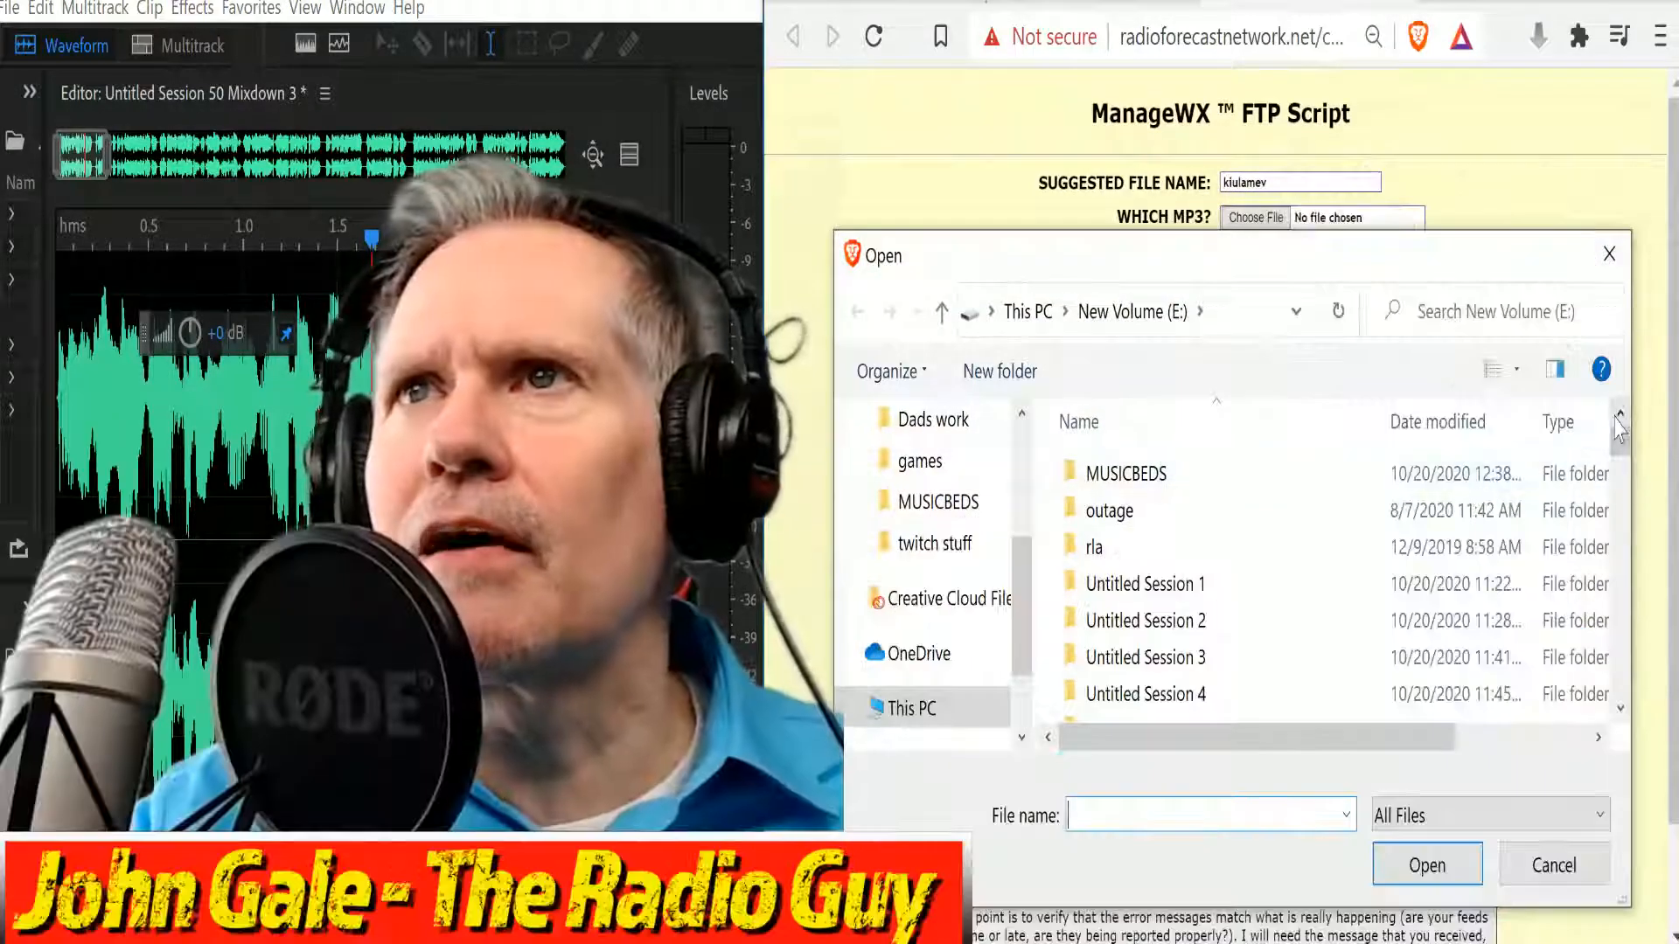
left_click_drag(1623, 443, 1609, 617)
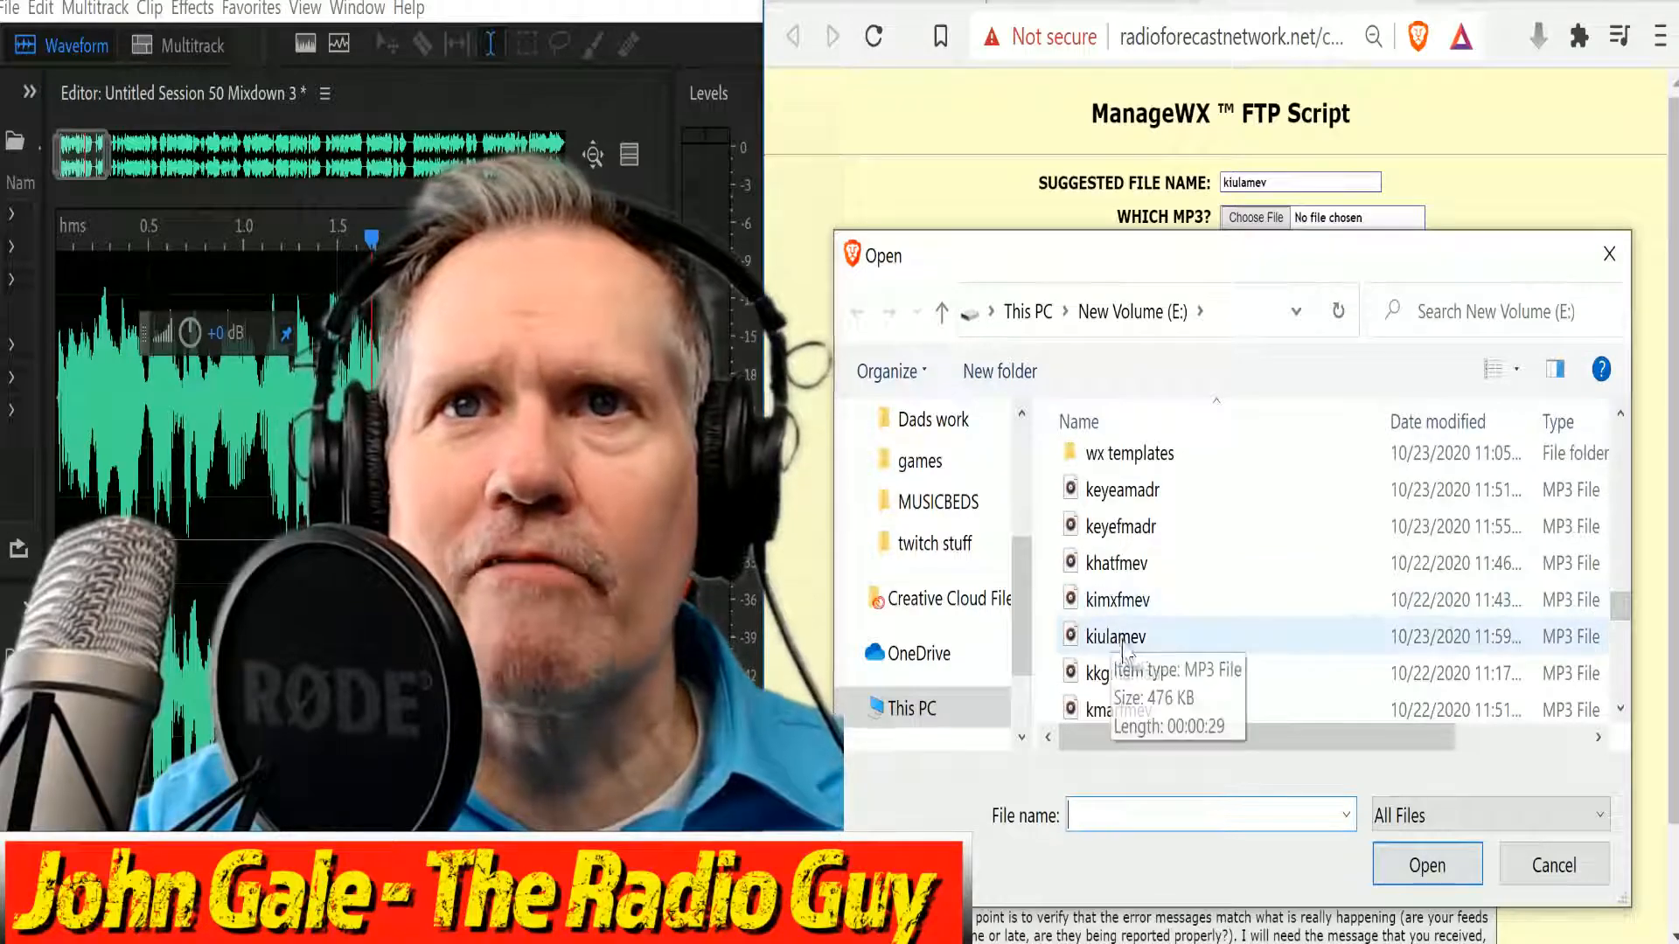
left_click(1123, 648)
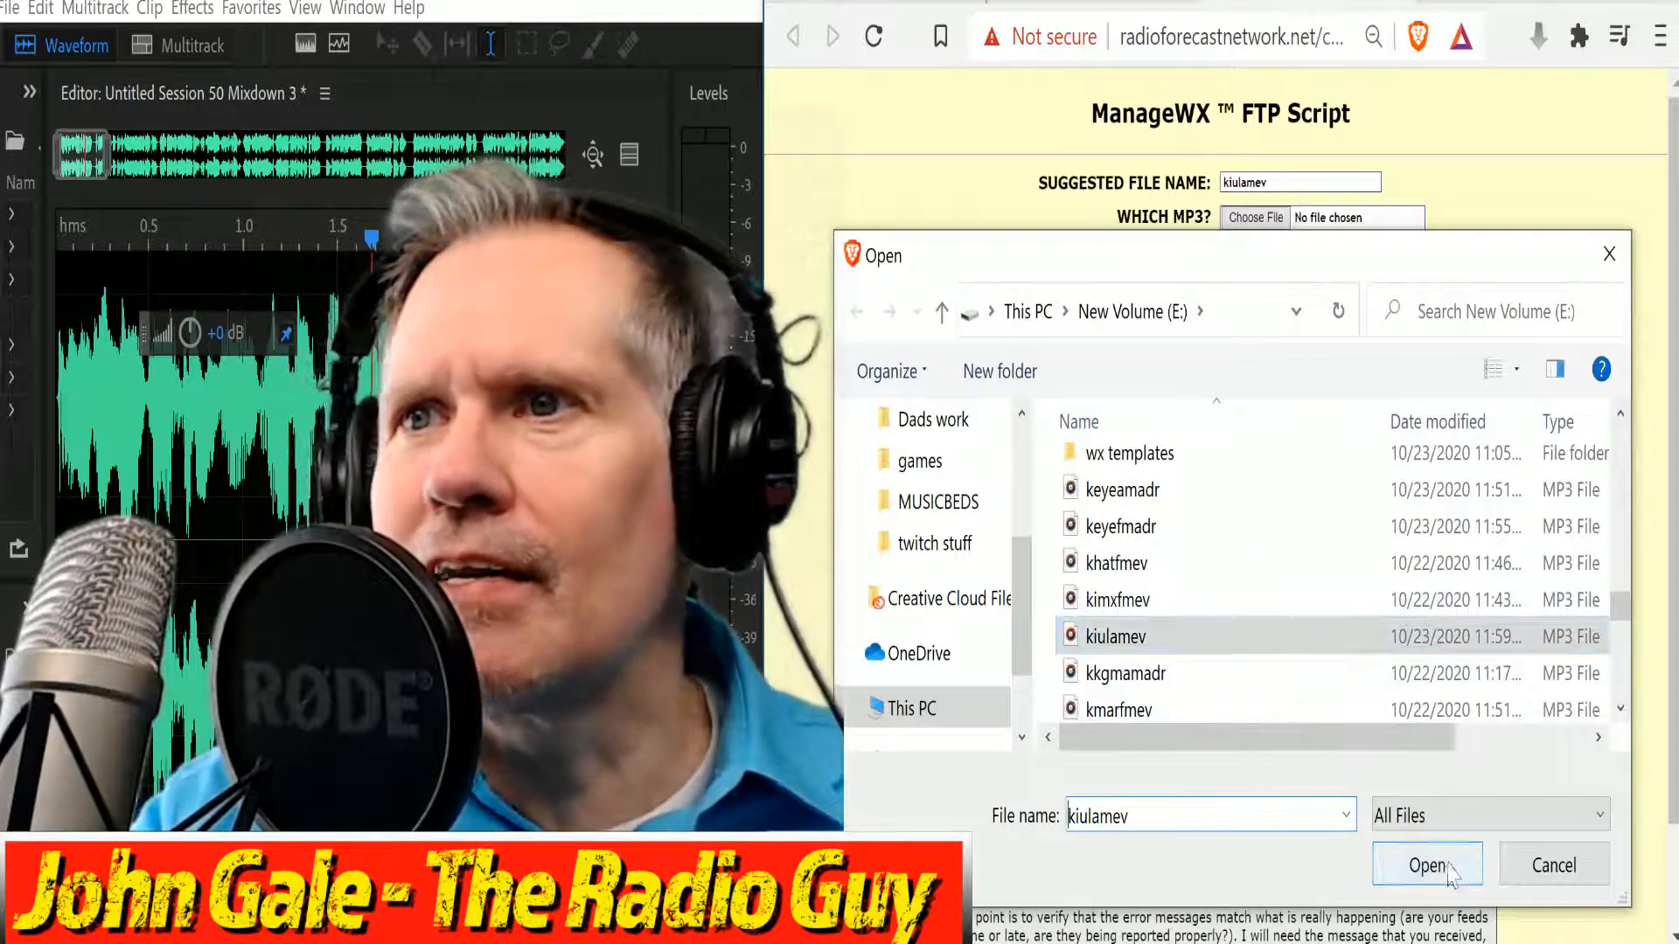
left_click(1447, 866)
left_click(1224, 257)
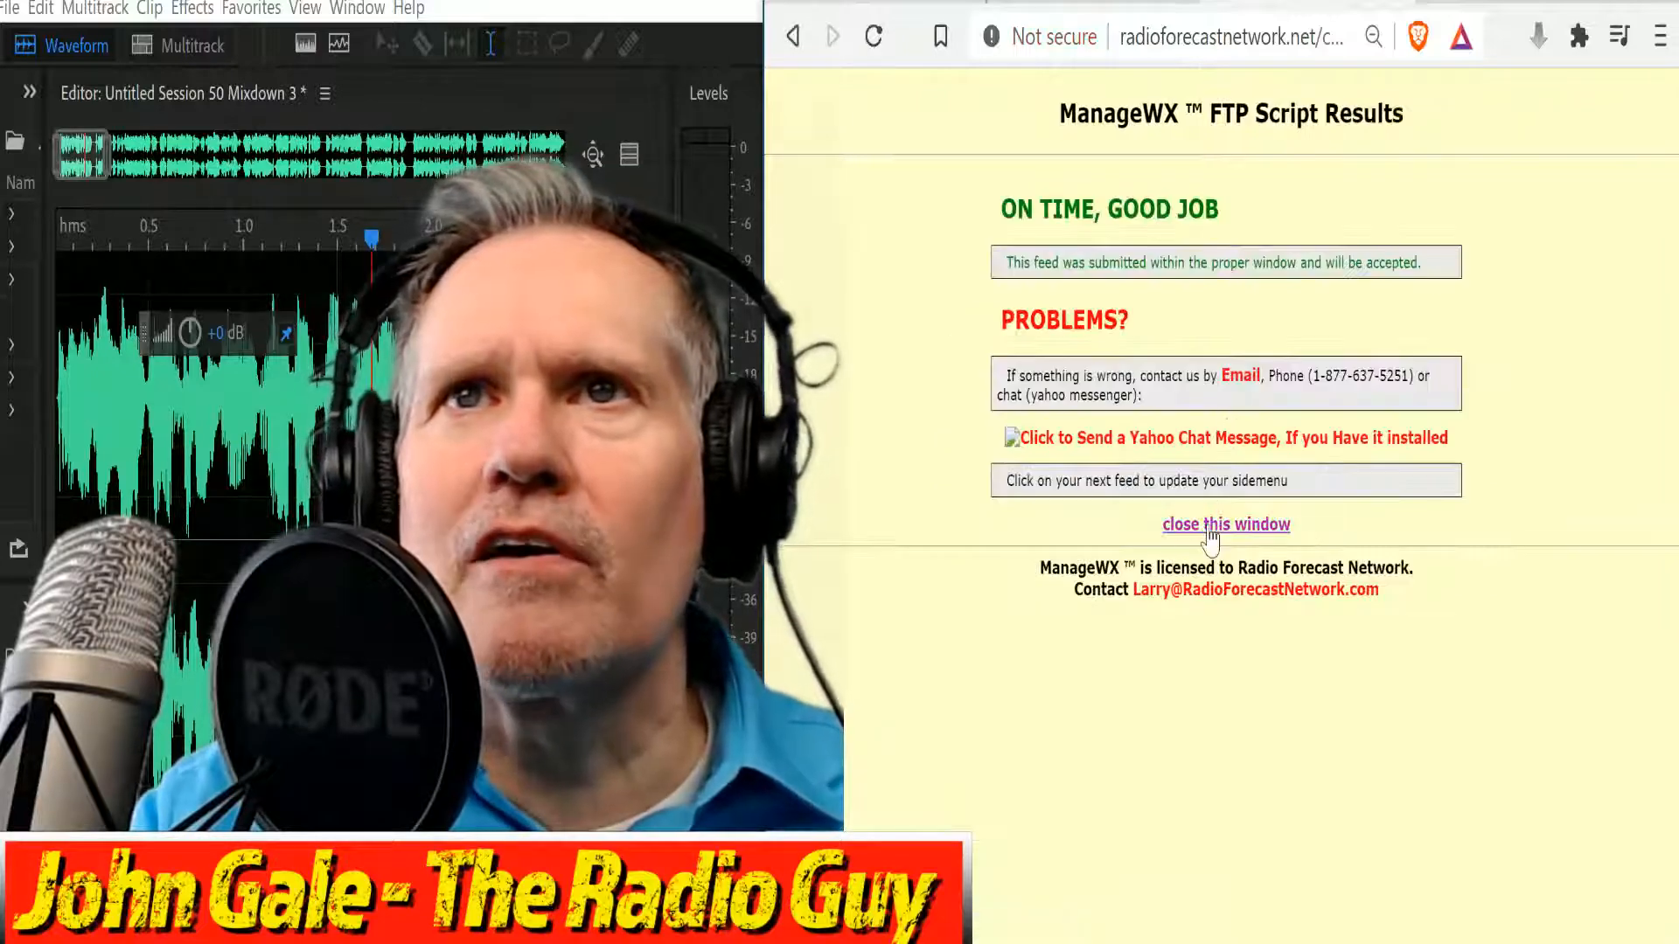
left_click(1211, 529)
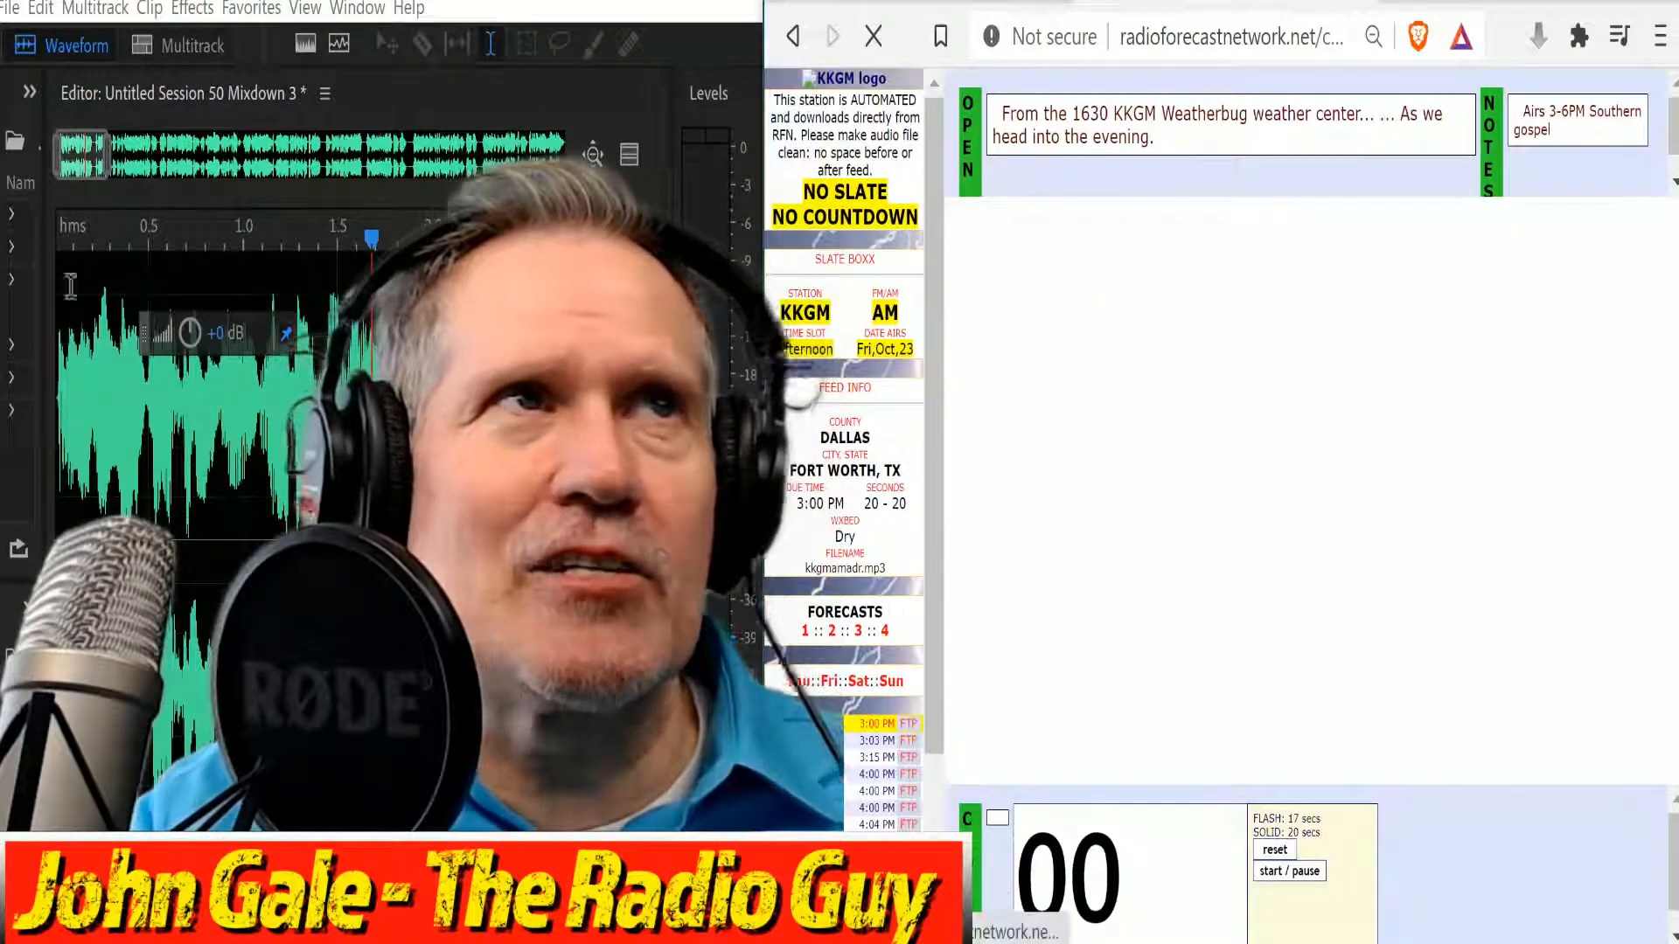
Bring up the detailed KKGM Fort Worth forecast and record its read on the multitrack voice track, timing it with the page's timer.
left_click(189, 46)
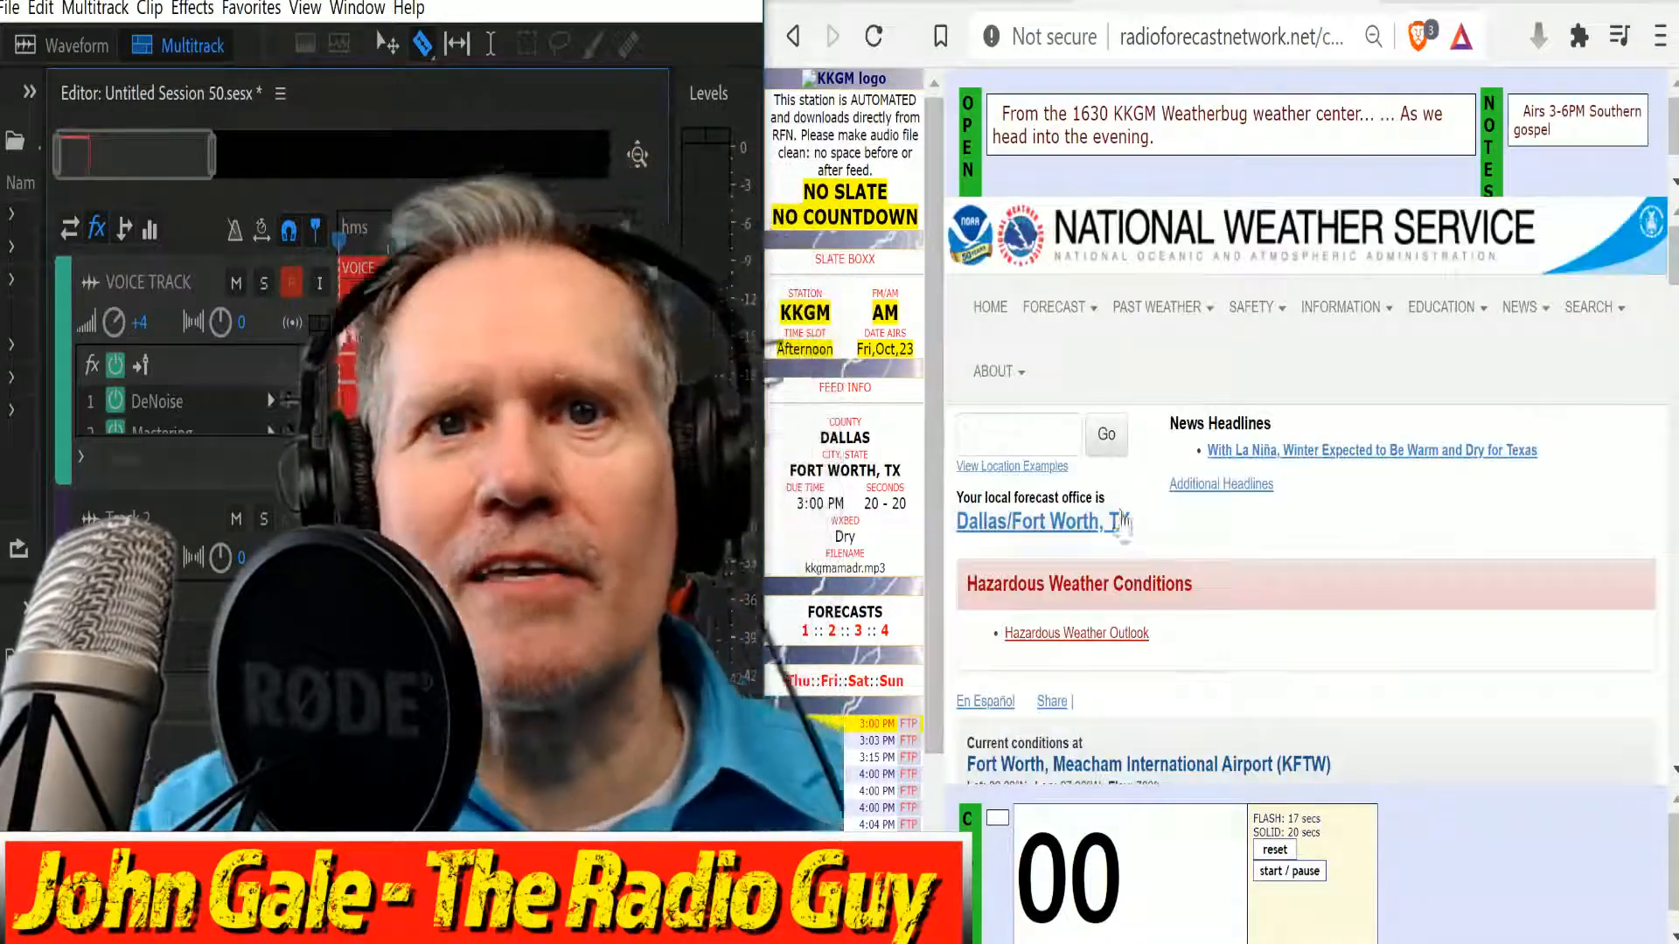
scroll(1049, 523, "down", 5)
scroll(1115, 544, "down", 6)
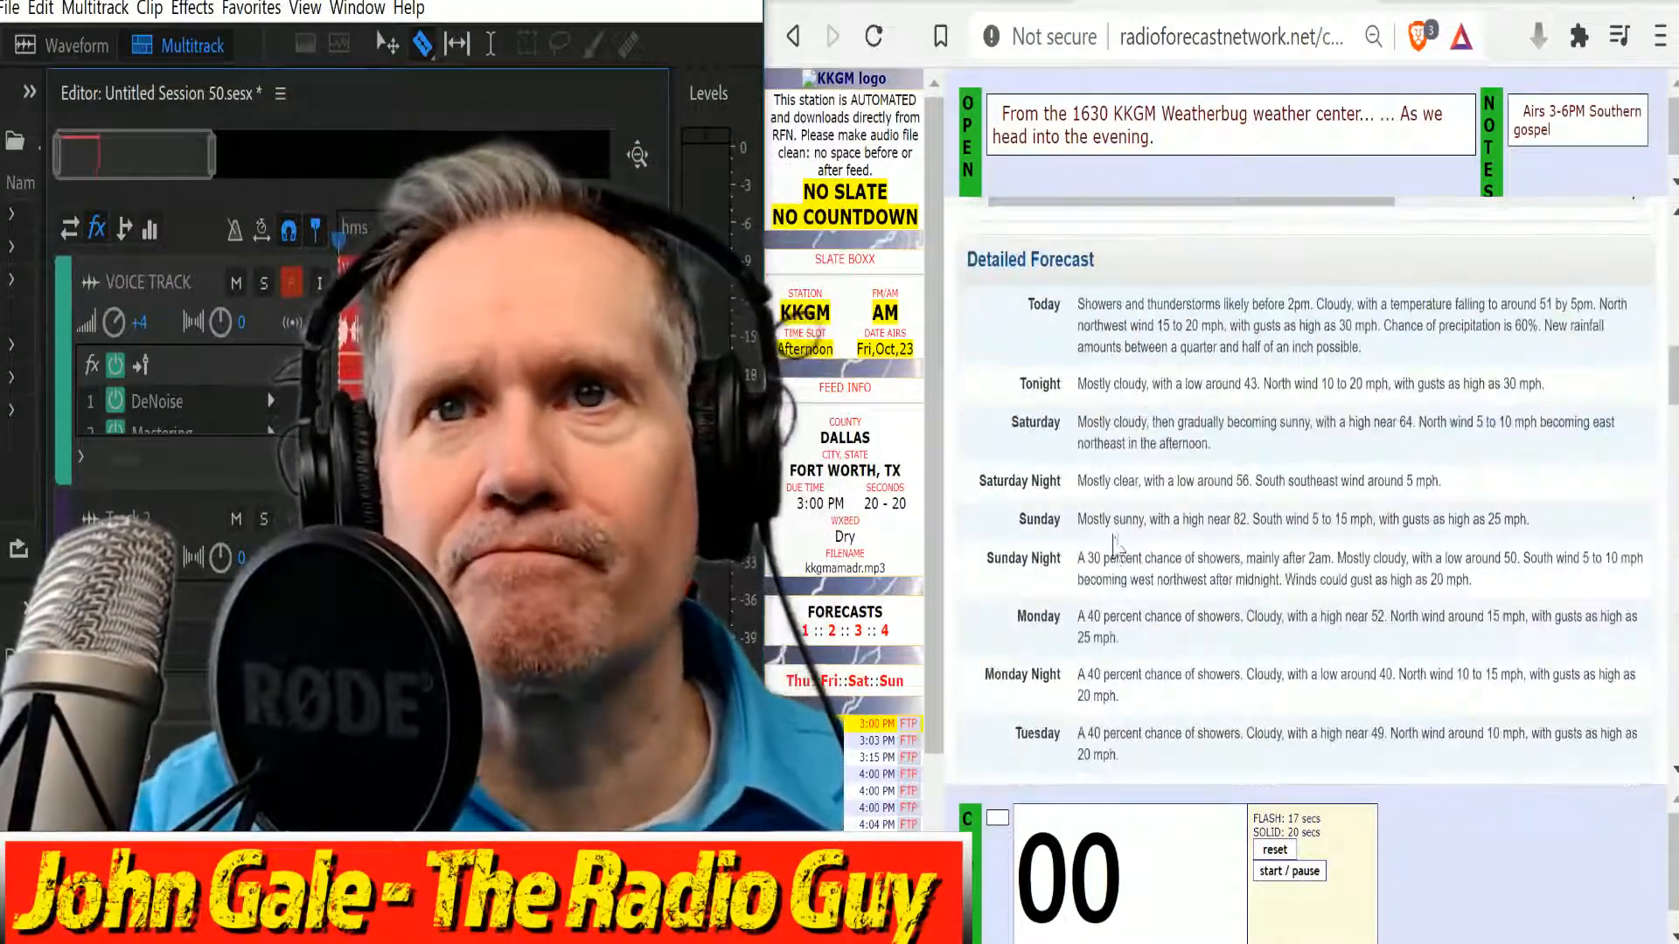
left_click(1284, 877)
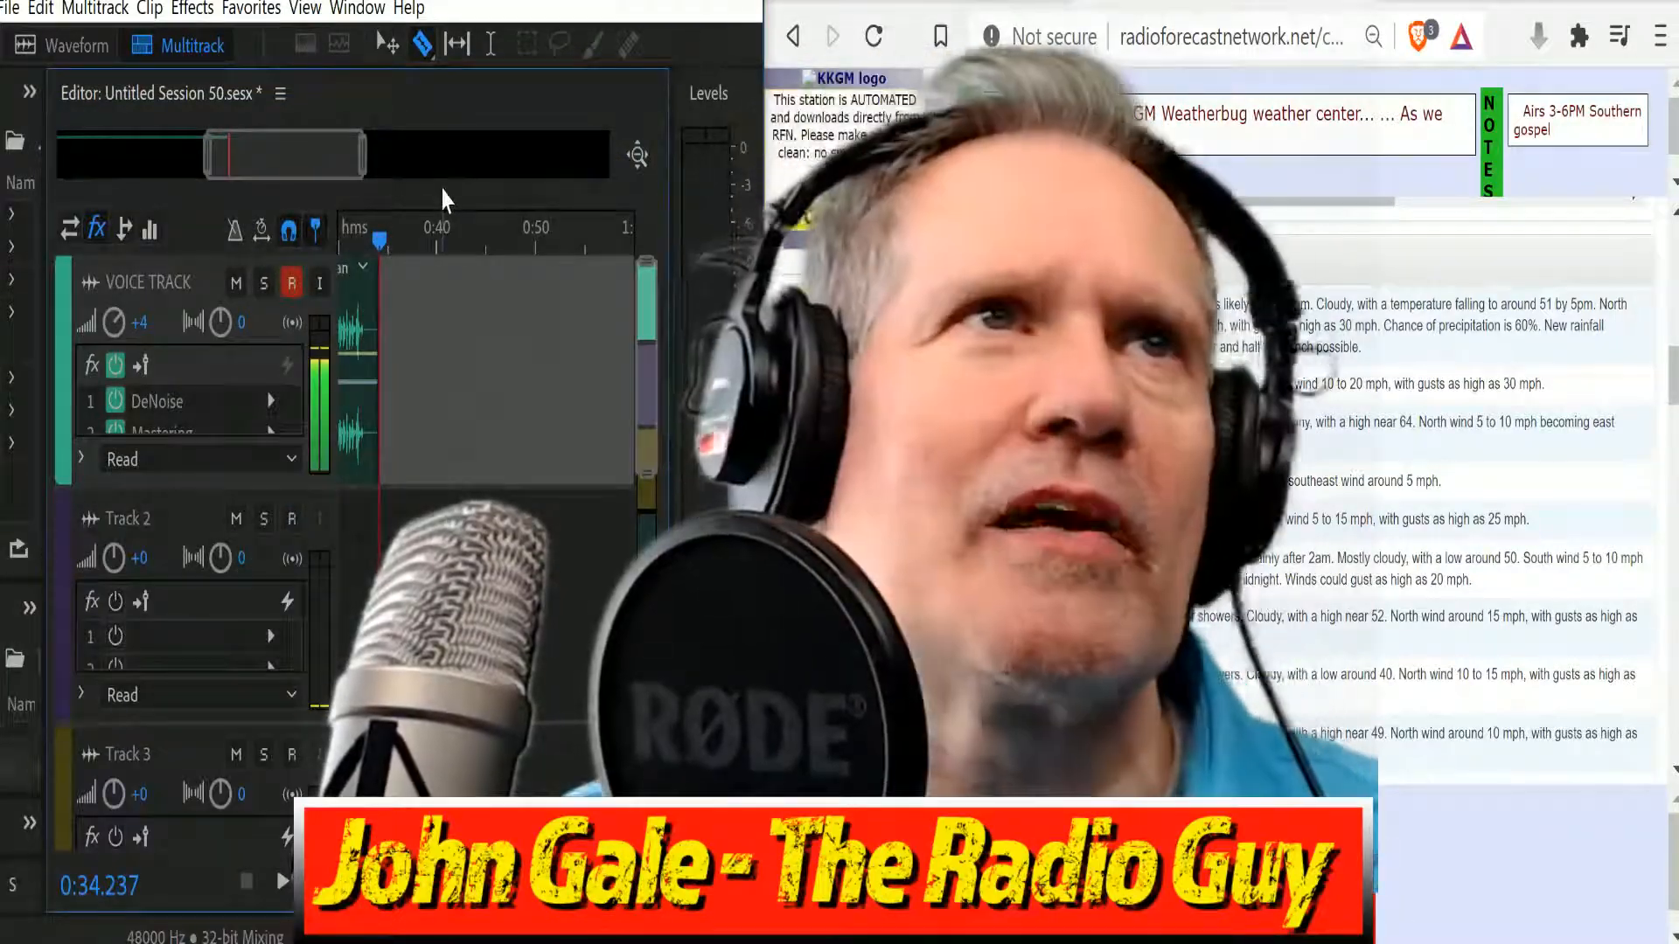
Split the recorded voice clip at the start of the KKGM read and mix the session down to a new file.
left_click_drag(255, 158, 196, 182)
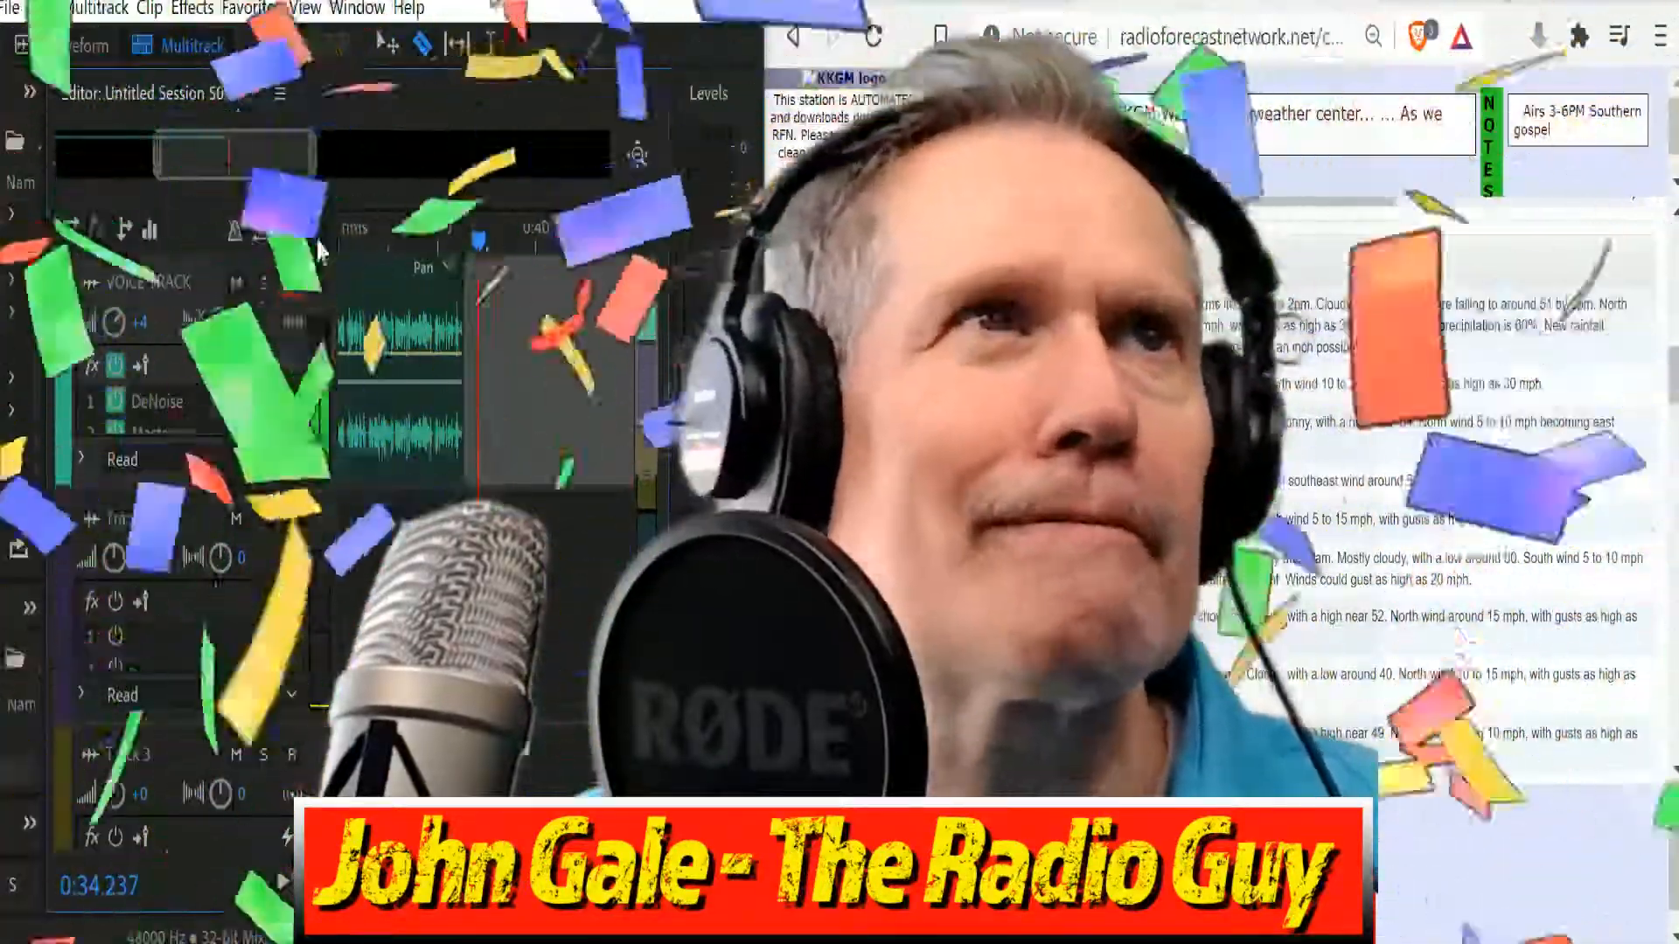
left_click_drag(278, 166, 180, 168)
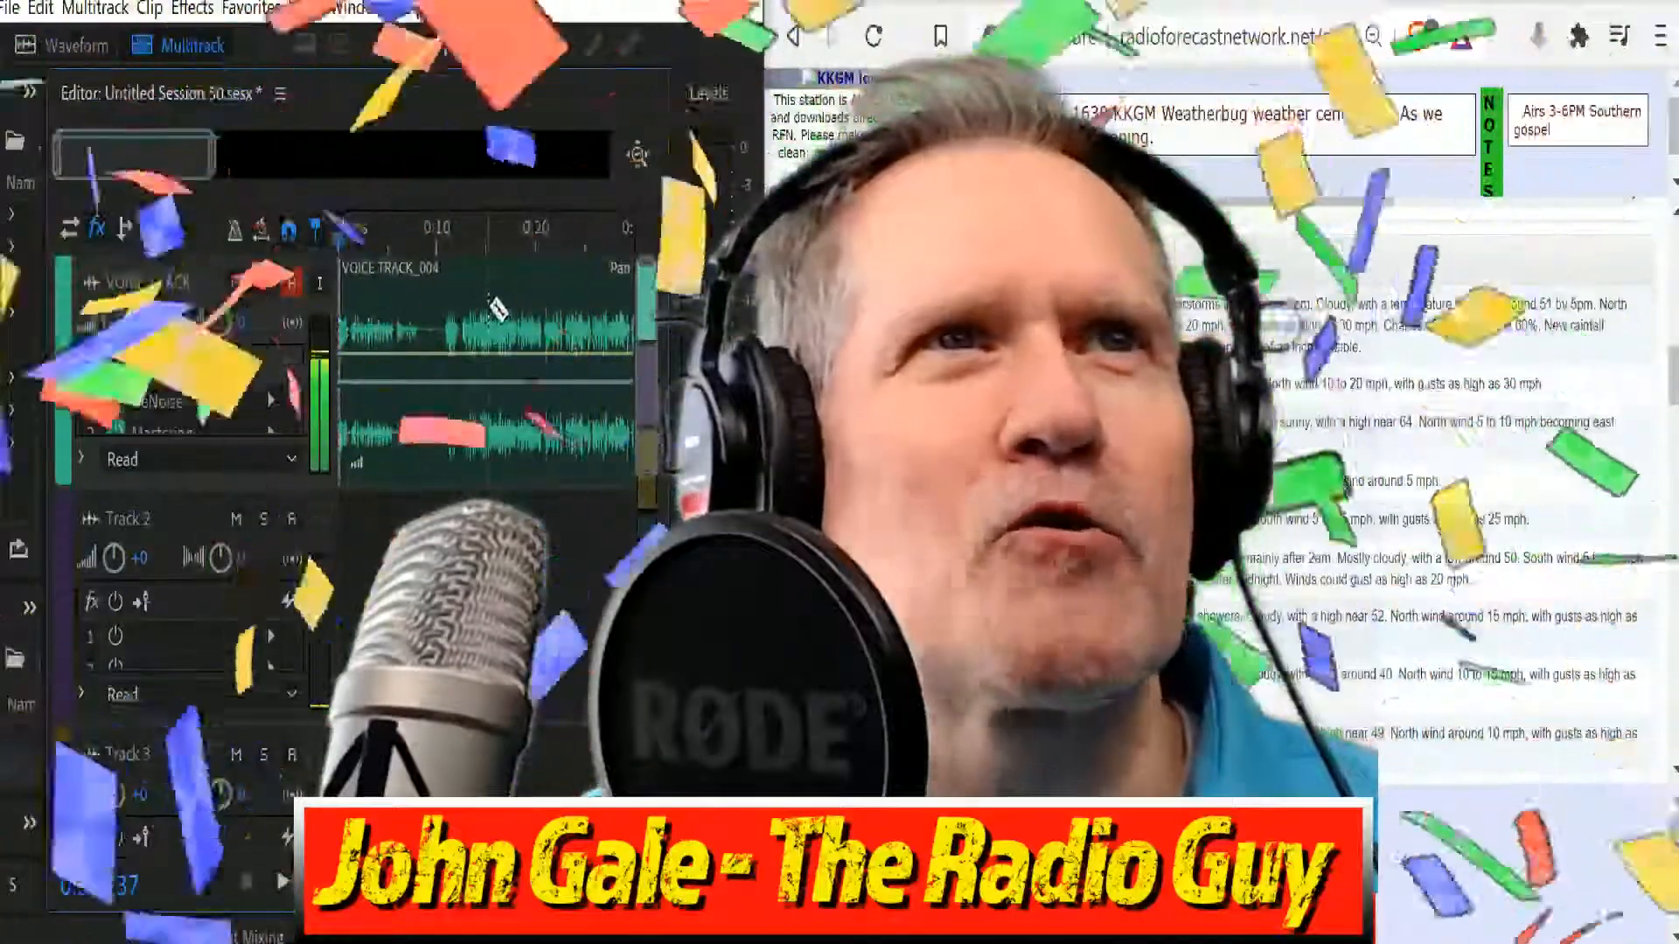
left_click(460, 302)
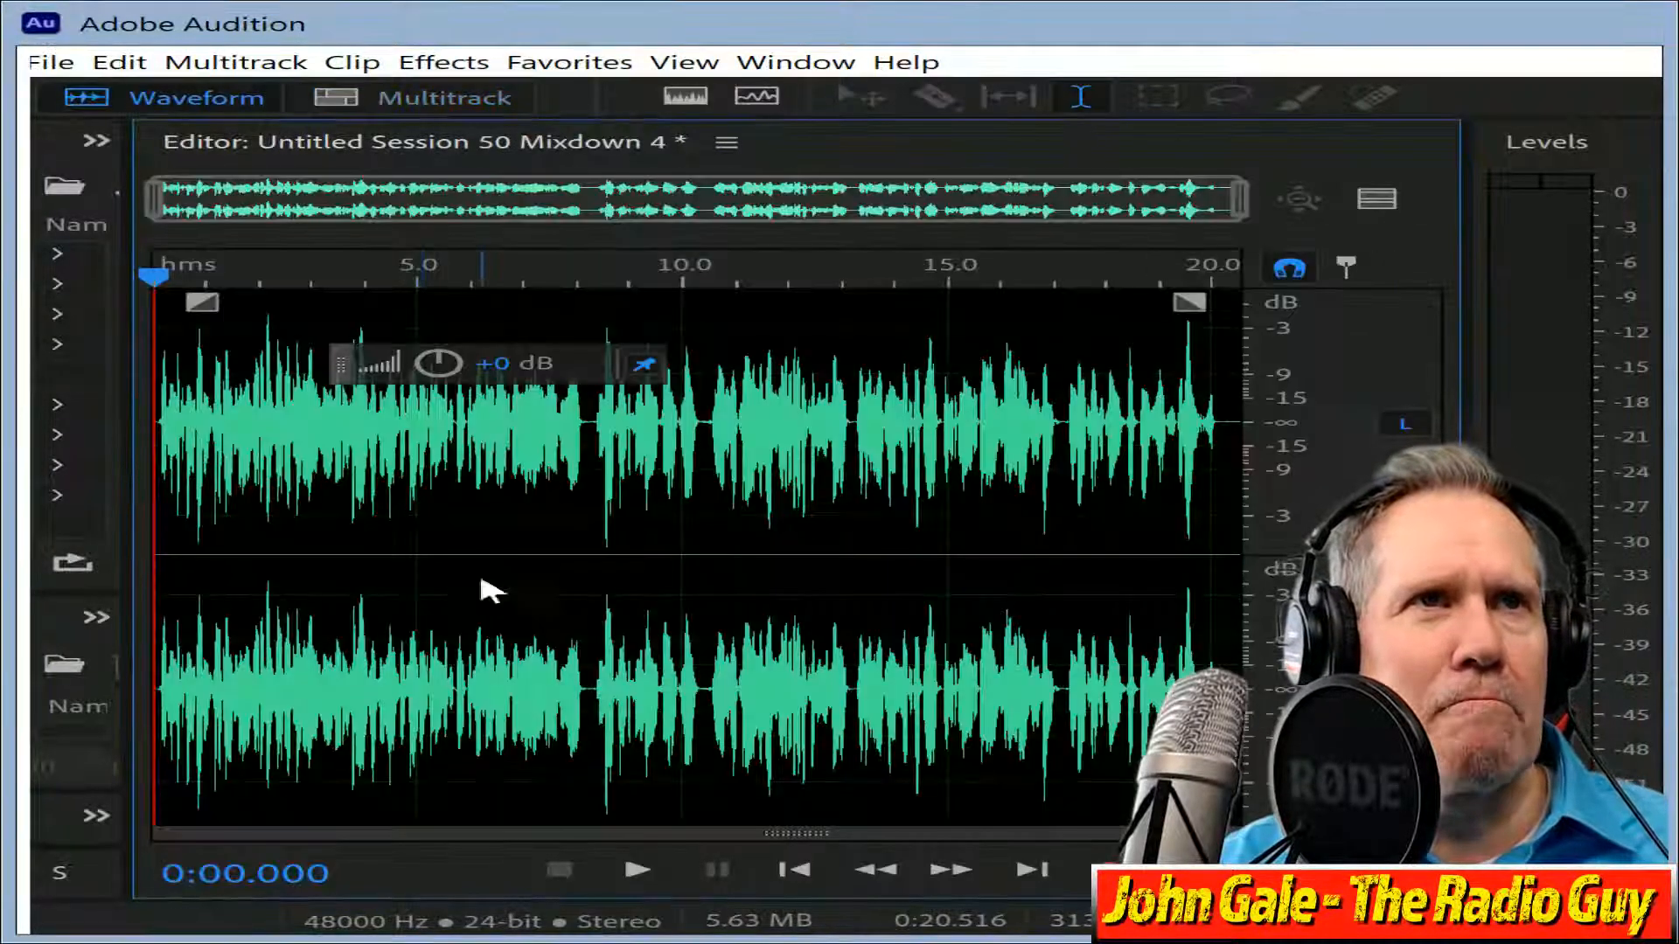
Play back the entire KKGM mixdown to check the read.
key("ctrl+a")
left_click(637, 869)
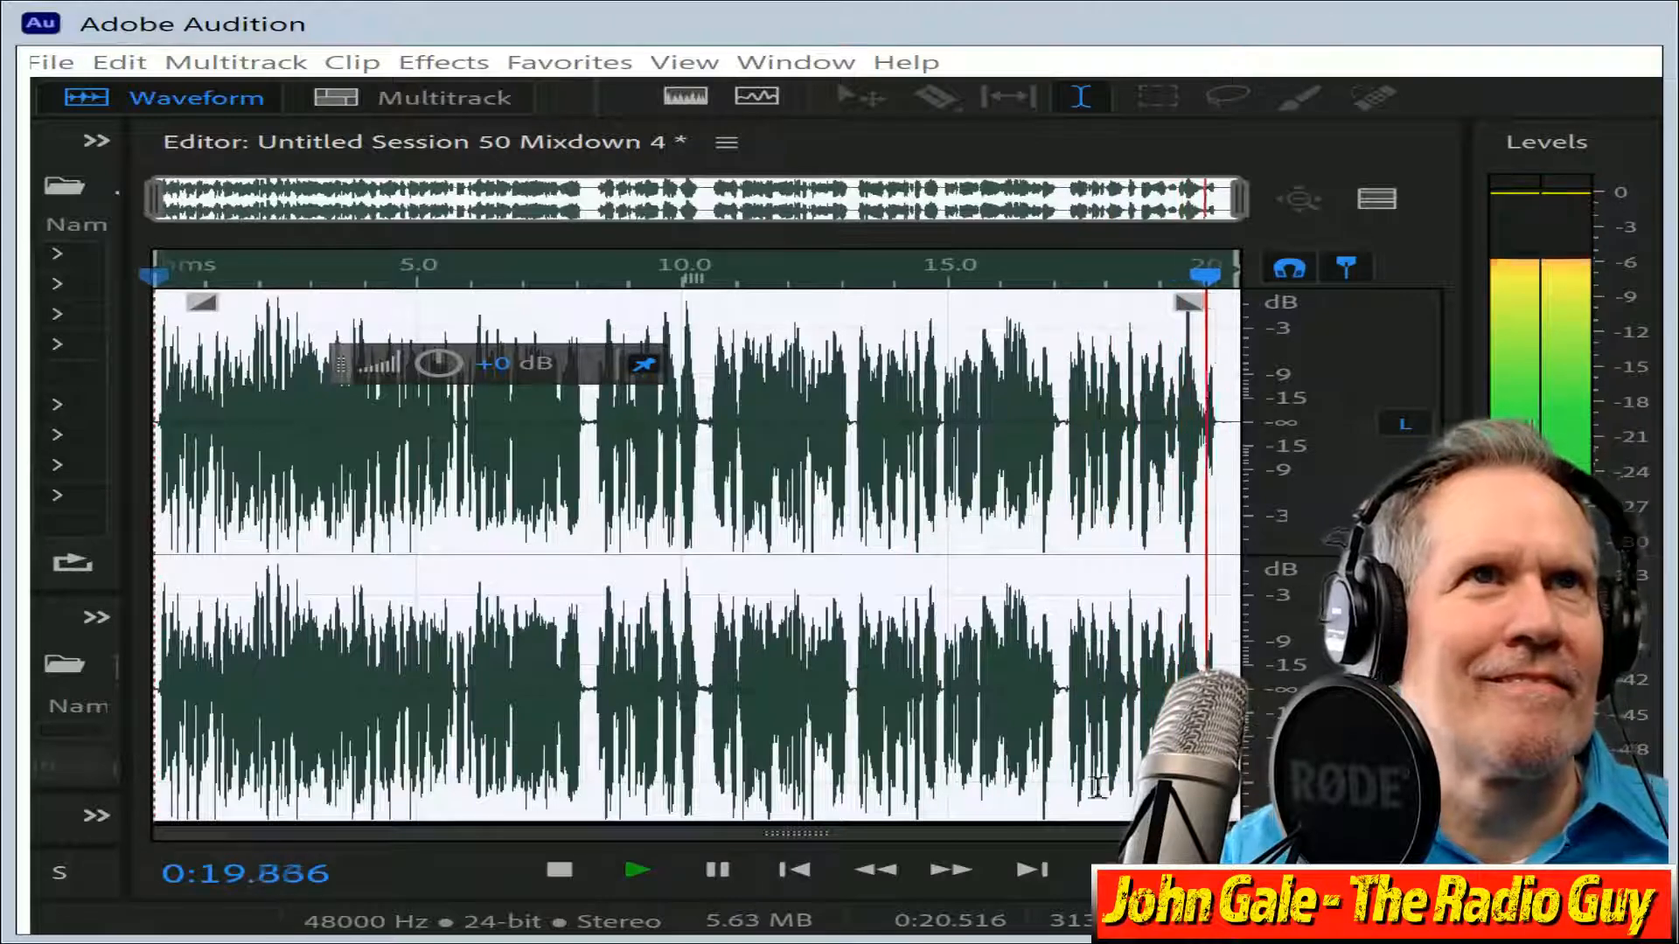
left_click(559, 870)
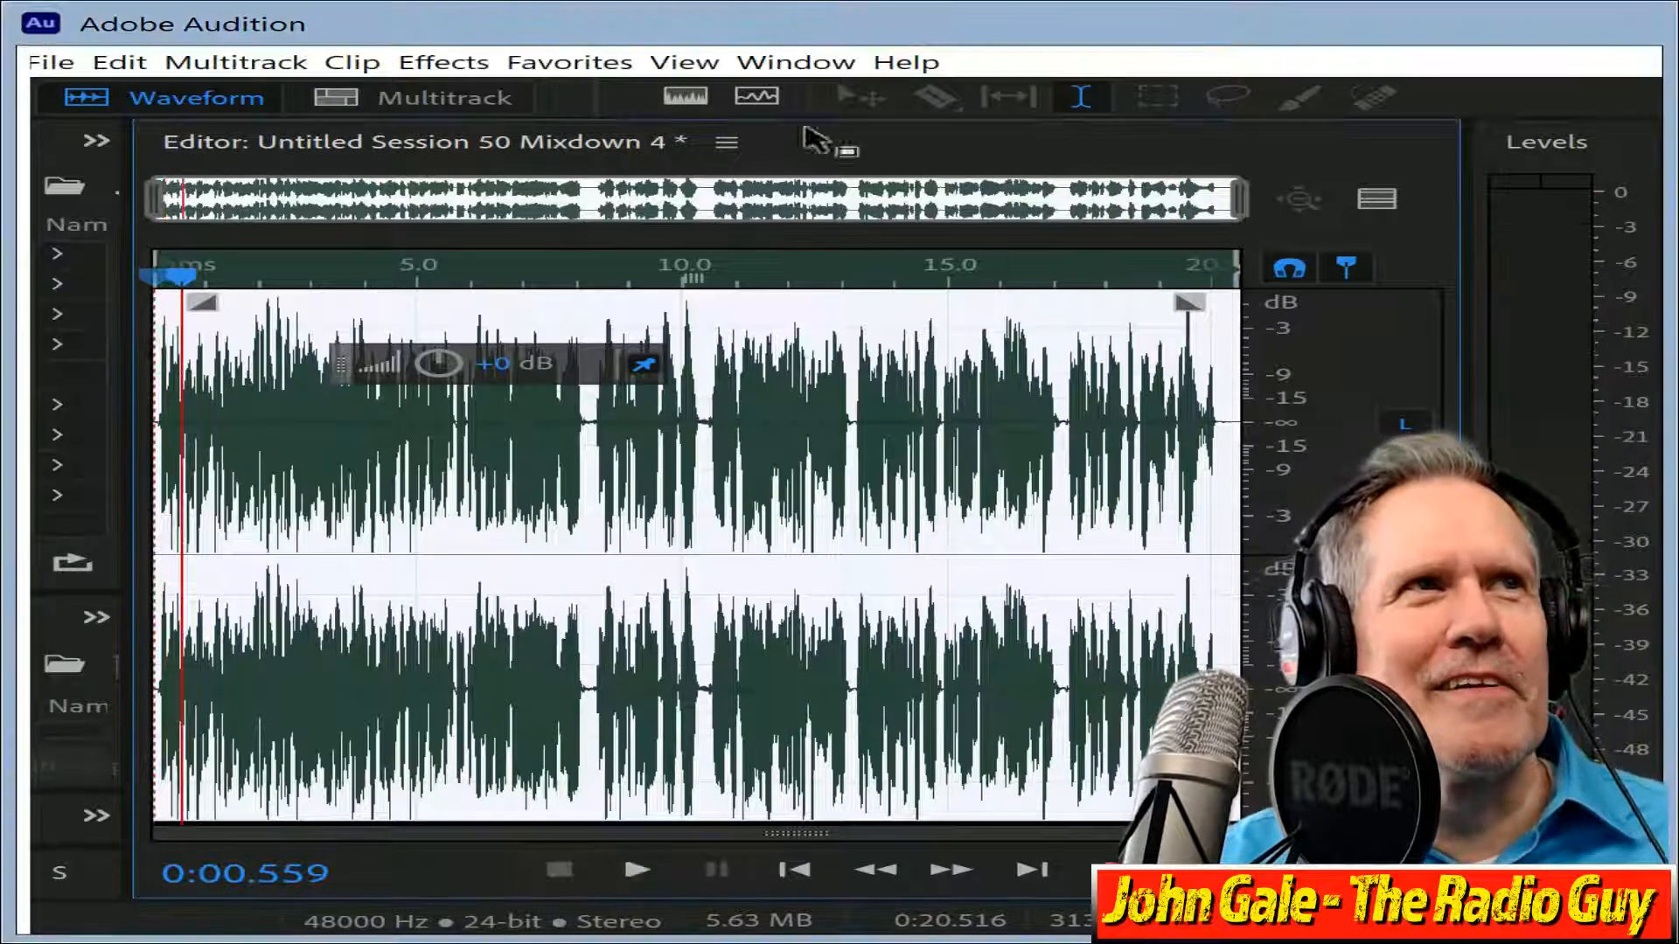
Delete the silence after the last word and about 0.1 seconds before the first word, trimming the mixdown to 0:19.961.
left_click_drag(158, 201, 1075, 272)
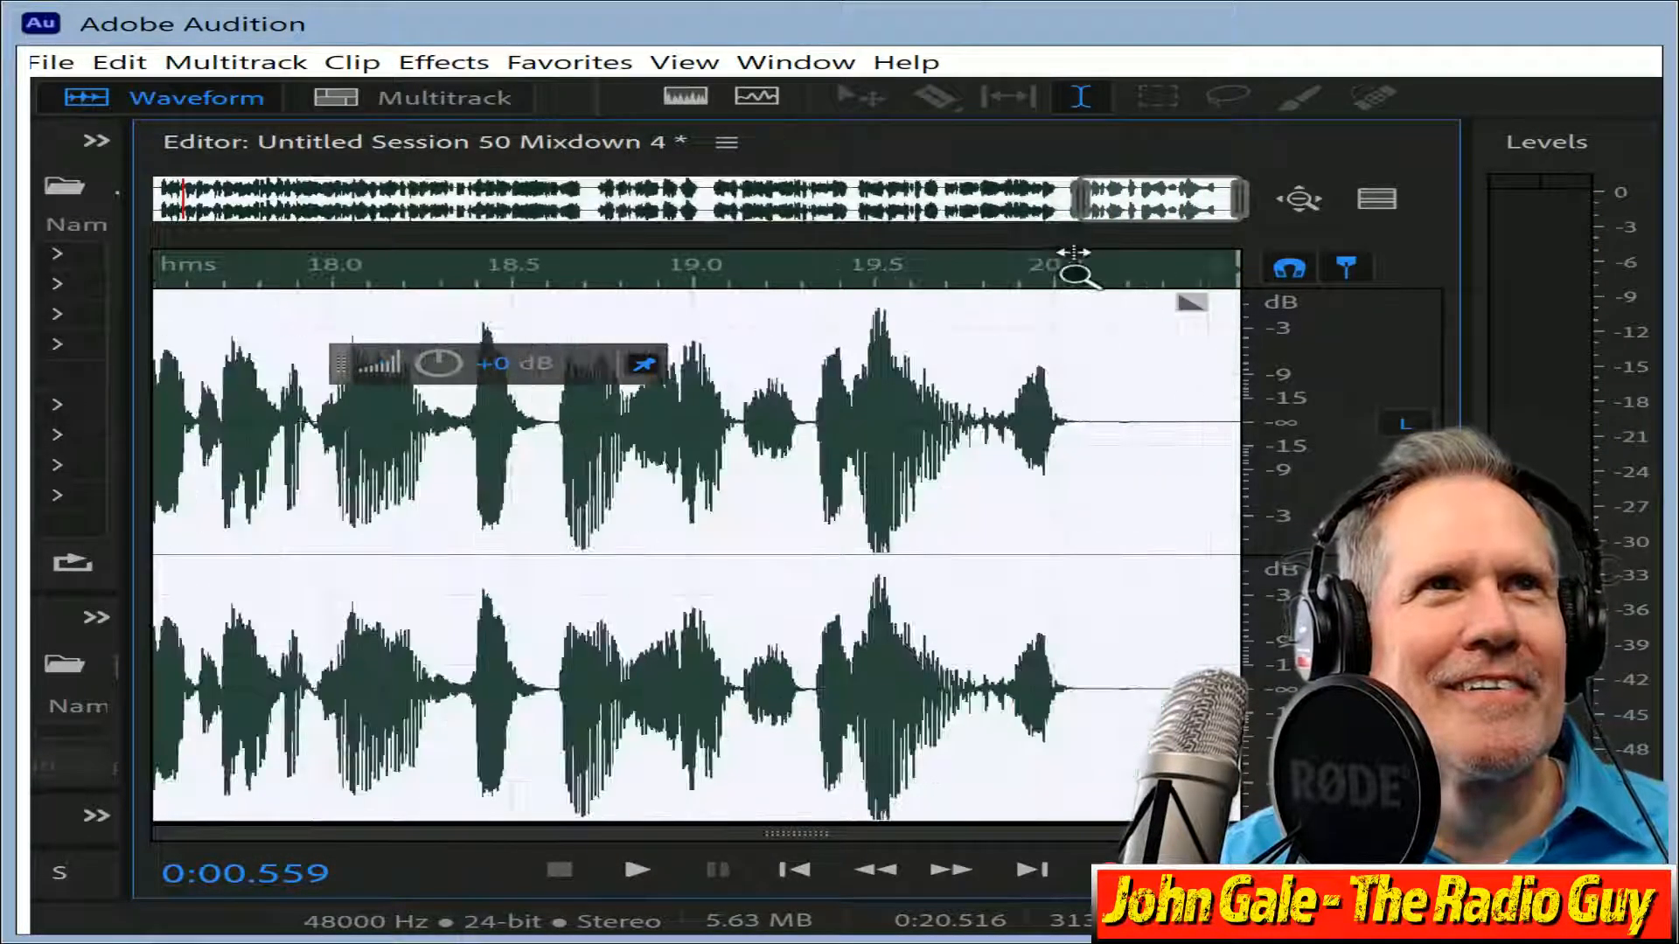
left_click_drag(1078, 428, 1238, 429)
key("Delete")
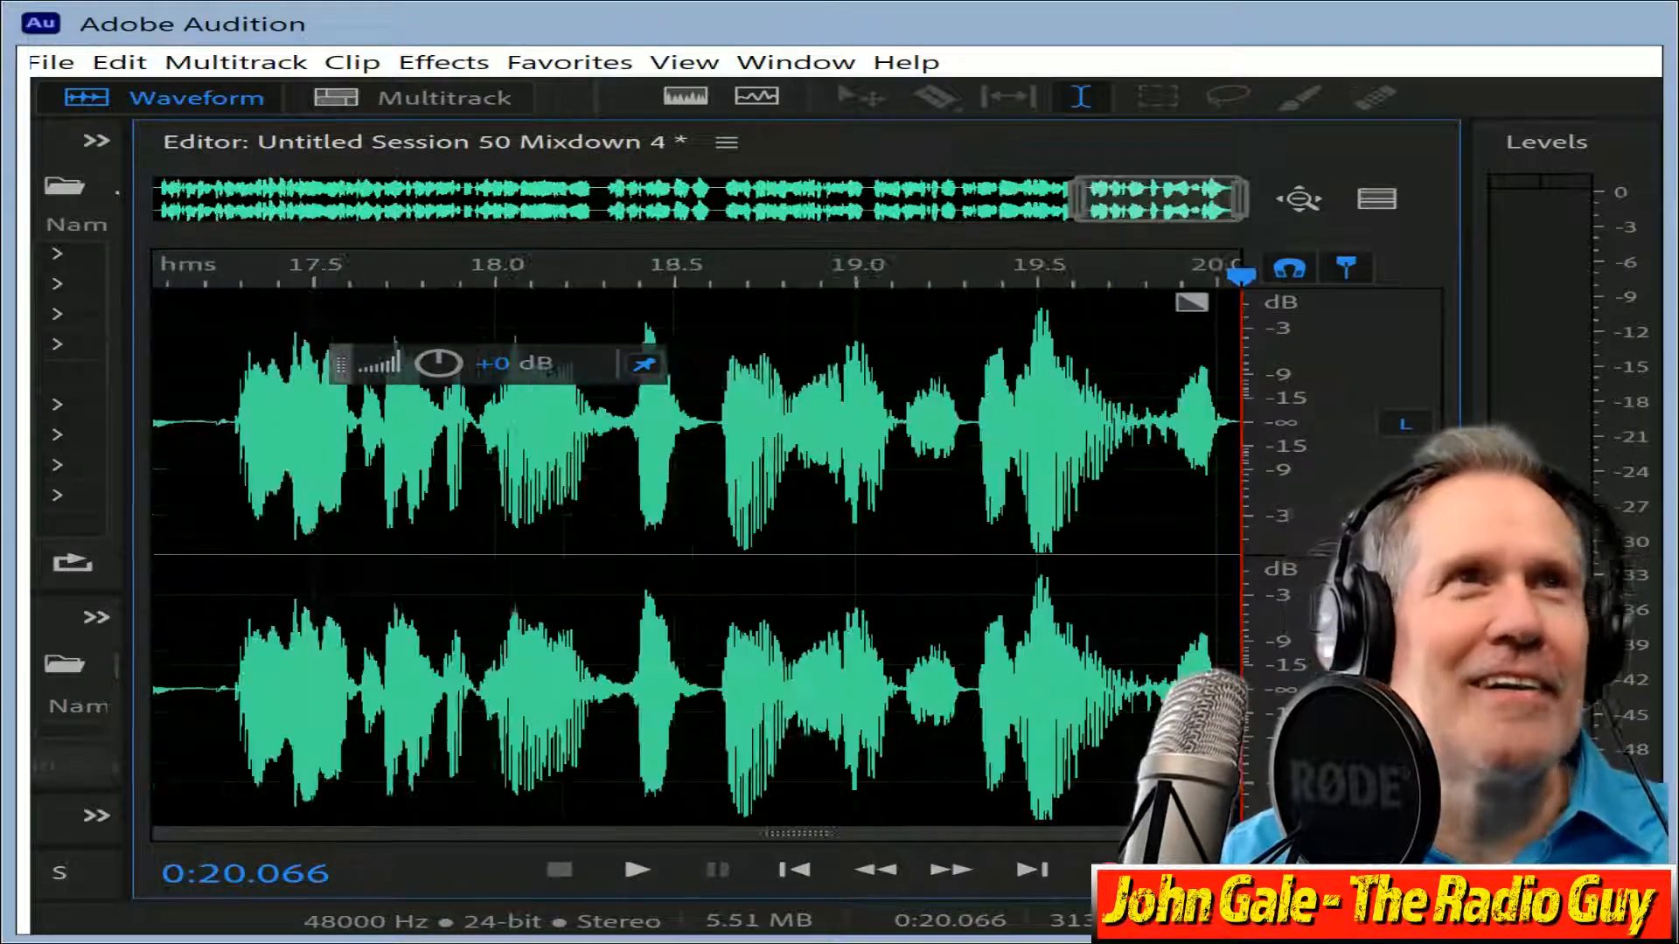
left_click_drag(1176, 194, 31, 228)
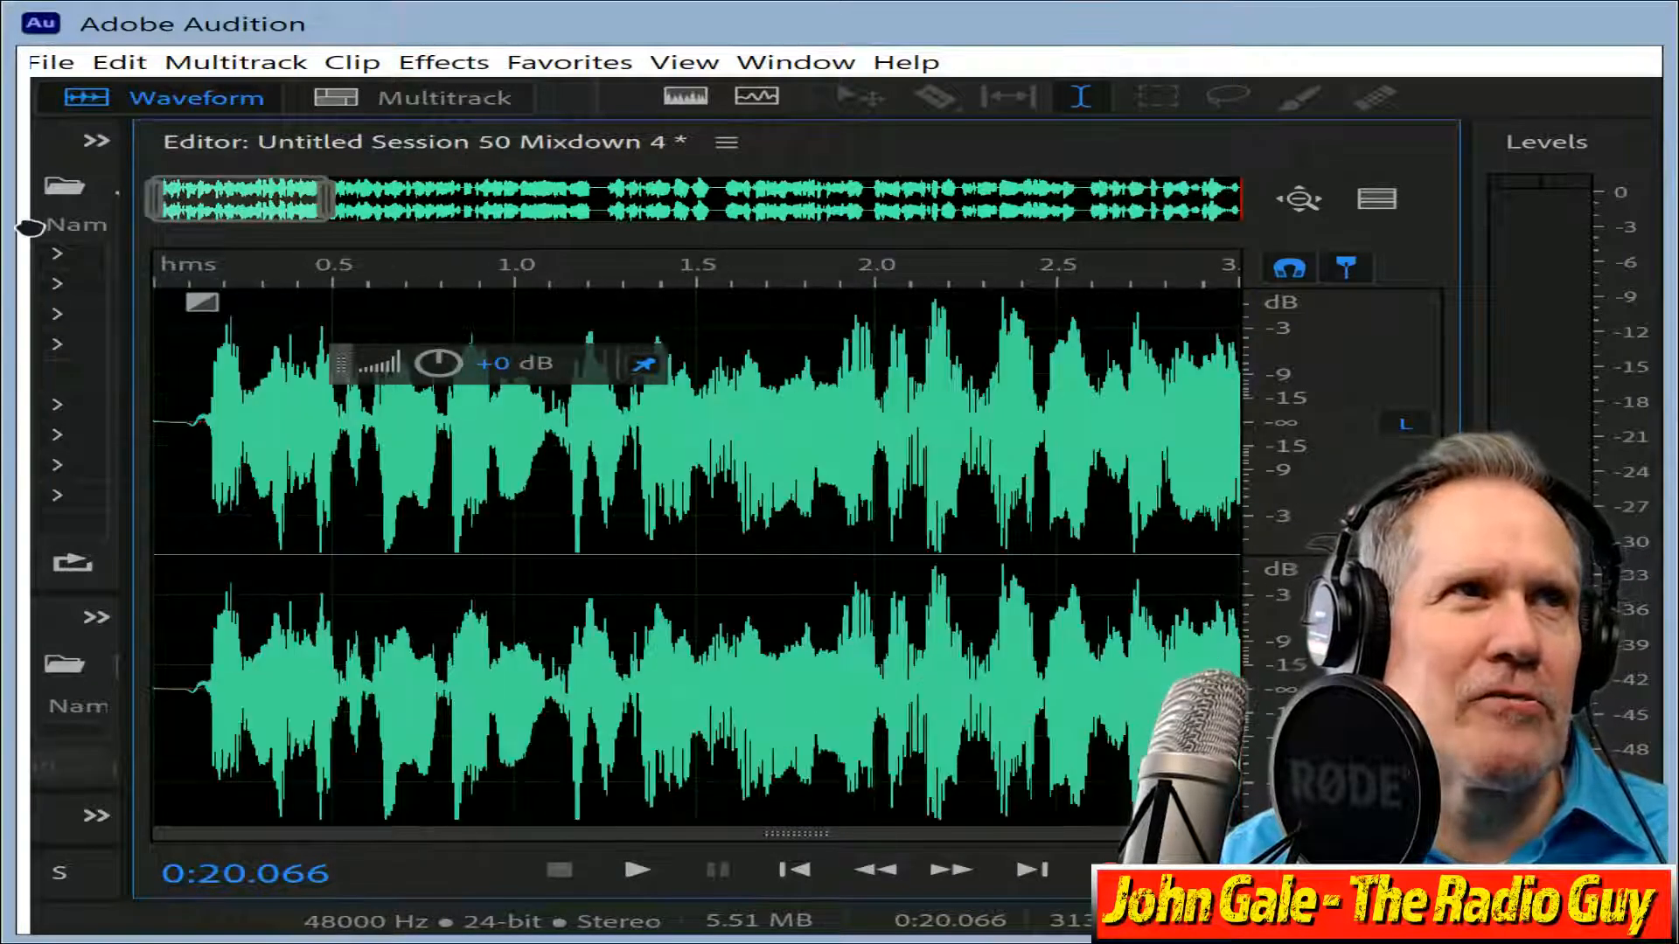
left_click_drag(193, 427, 38, 112)
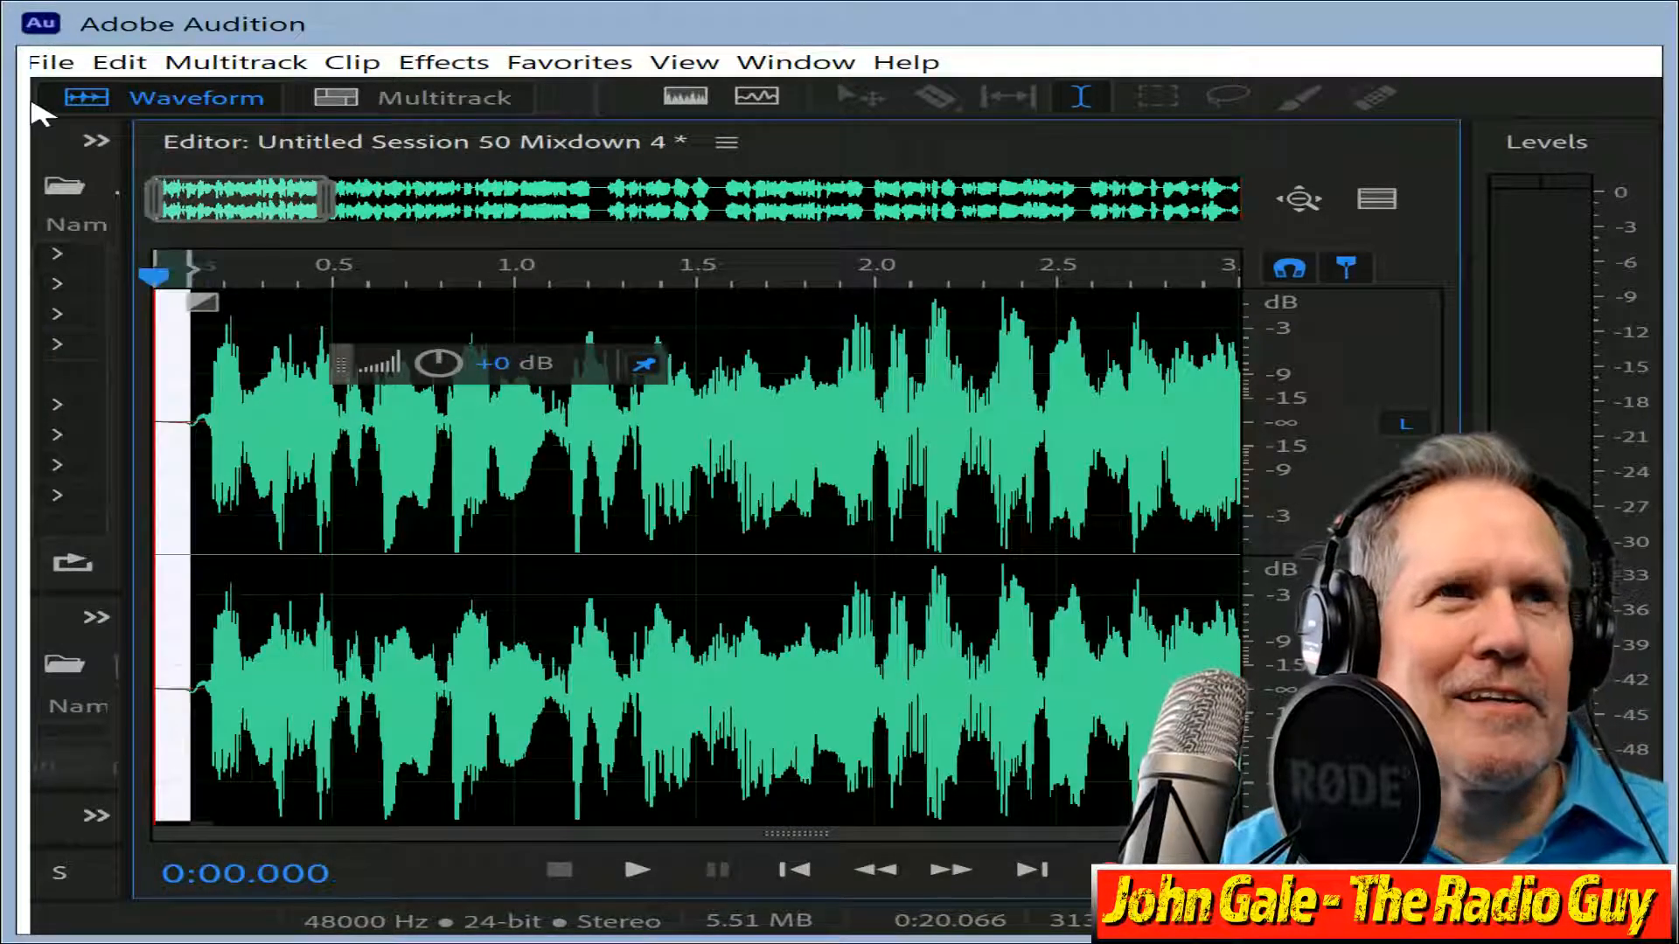
key("Delete")
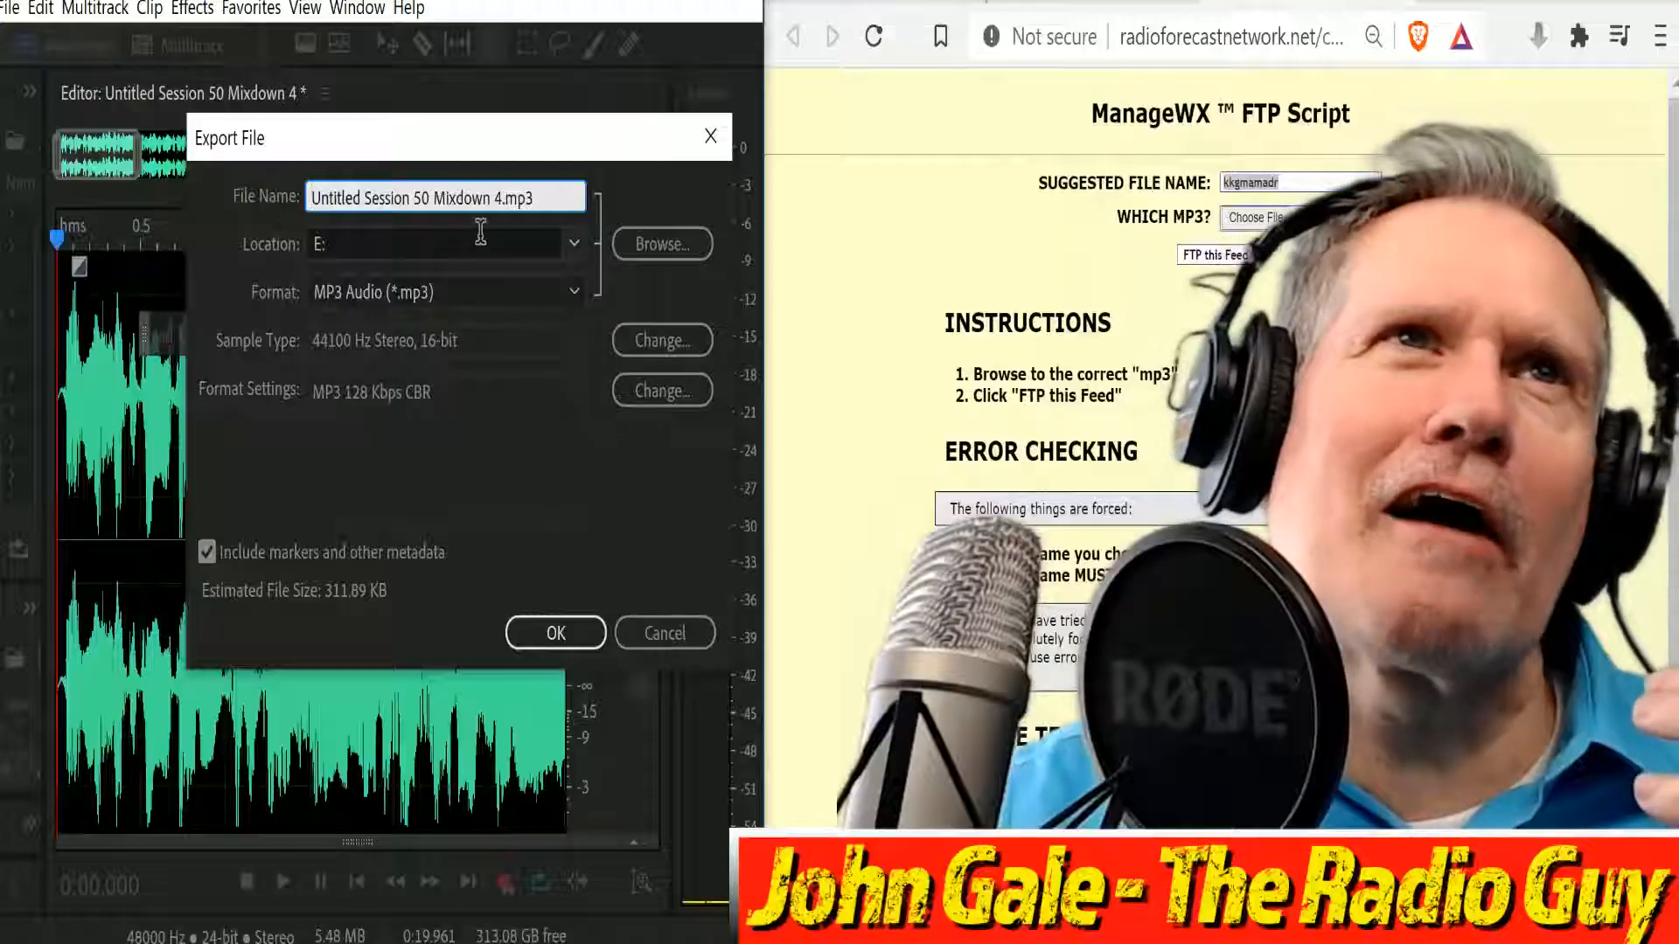
Export the mixdown as an MP3 named kkgmamadr to drive E, overwriting the existing file.
left_click_drag(504, 197, 309, 198)
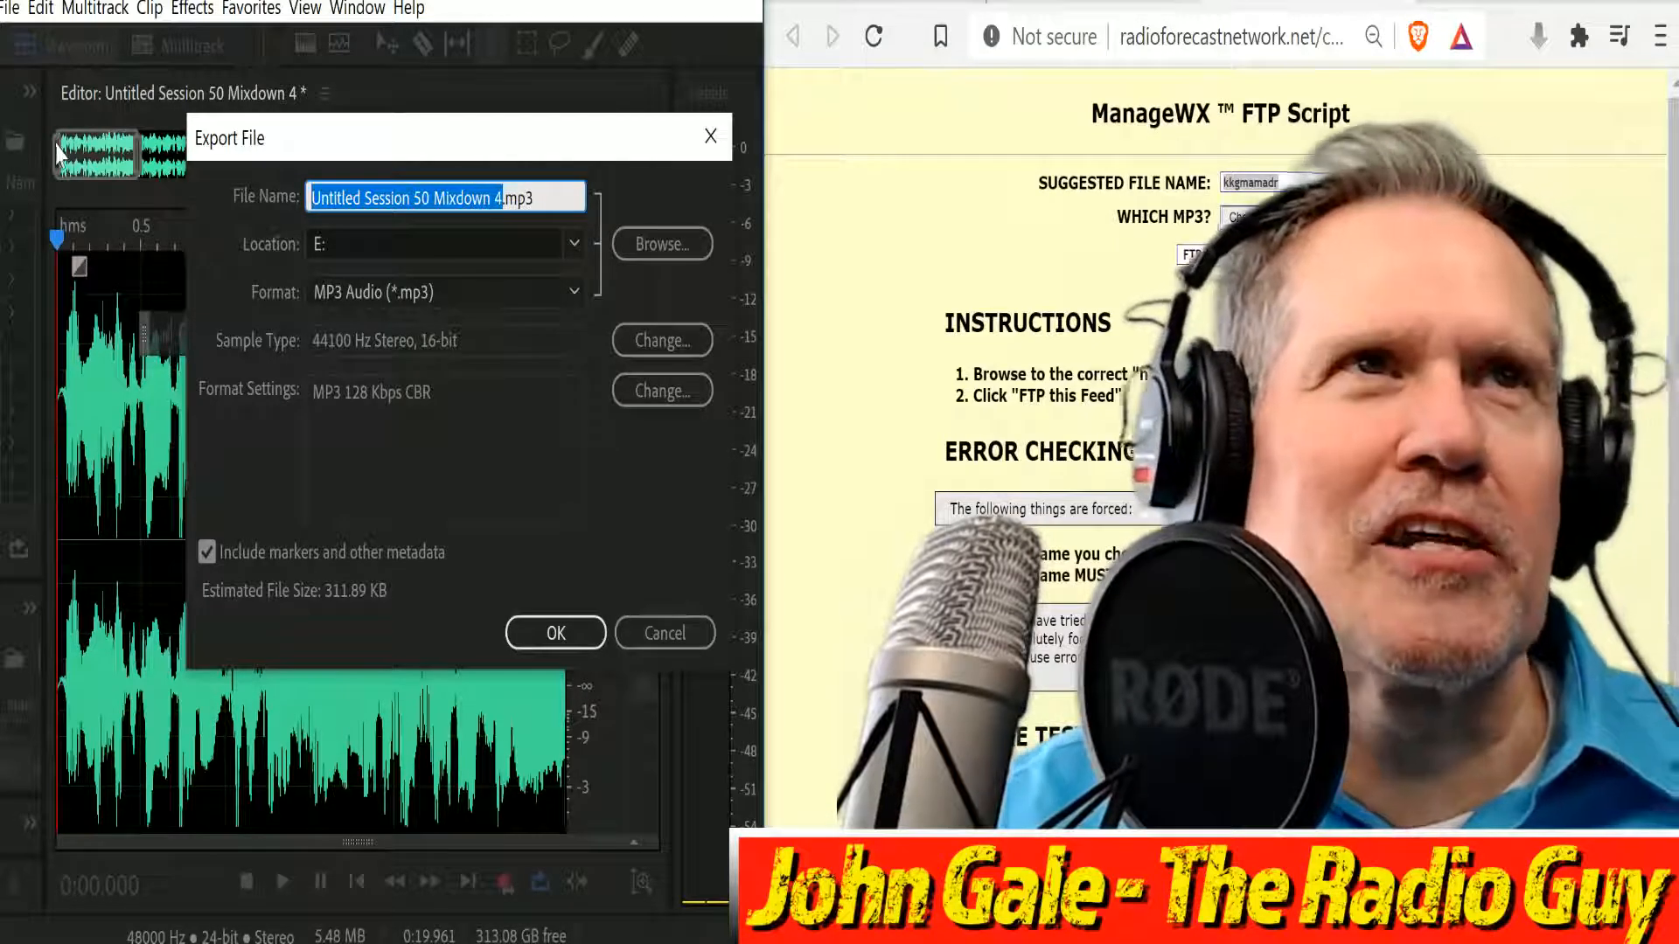
type("kkgmamadr")
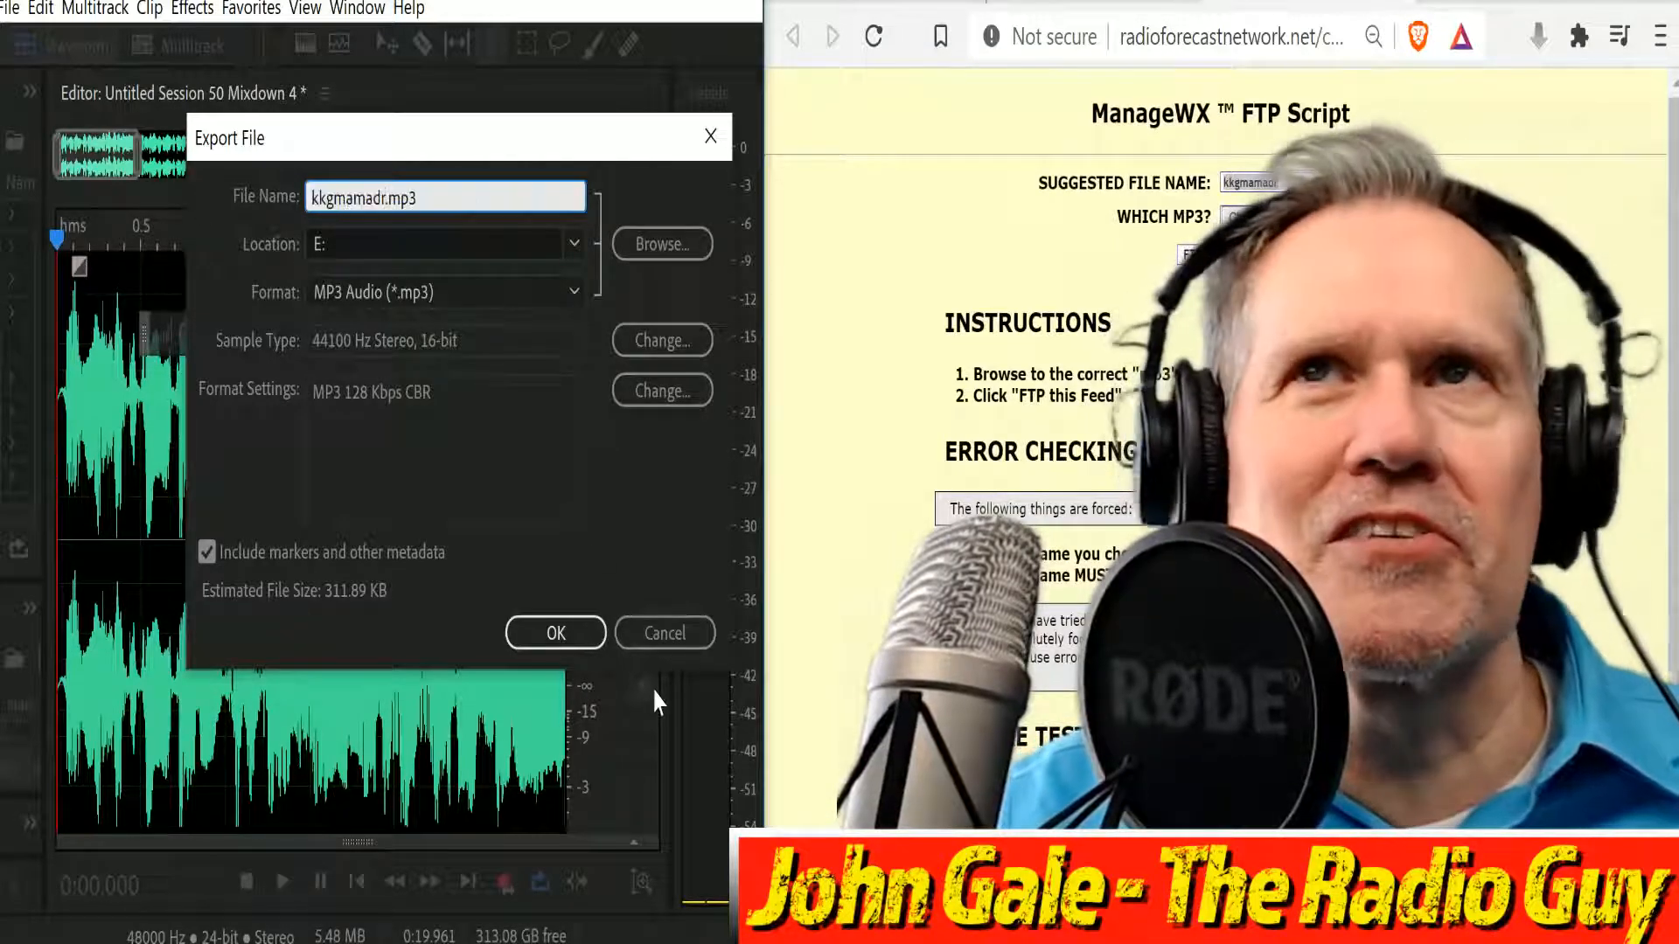
left_click(550, 638)
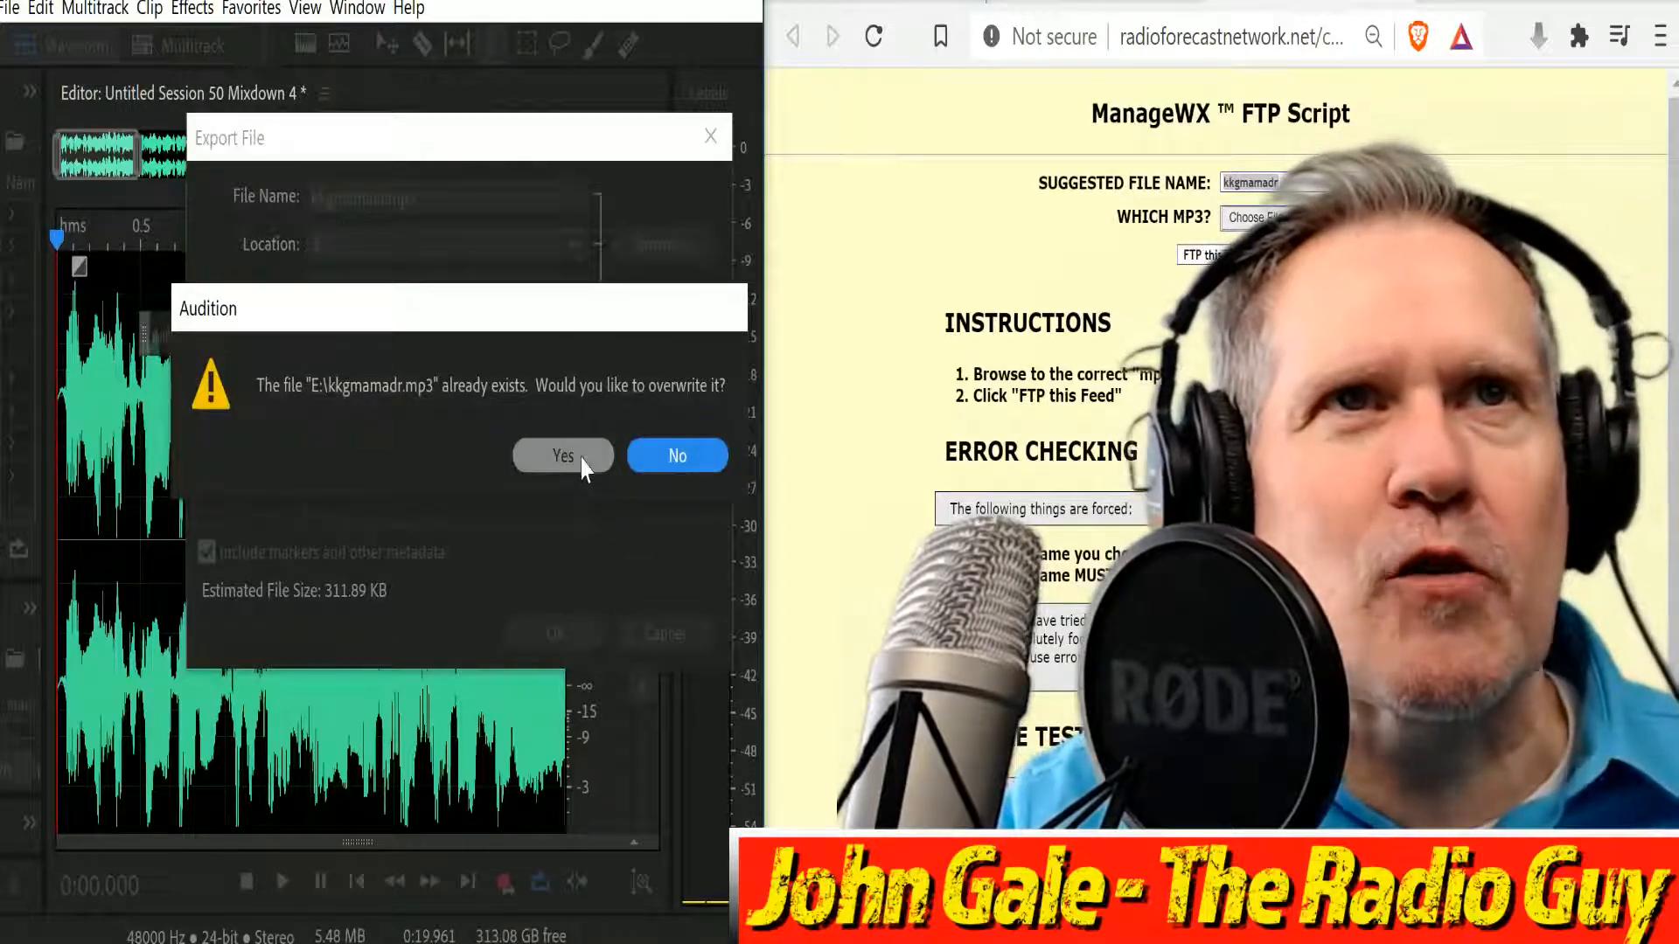
left_click(582, 463)
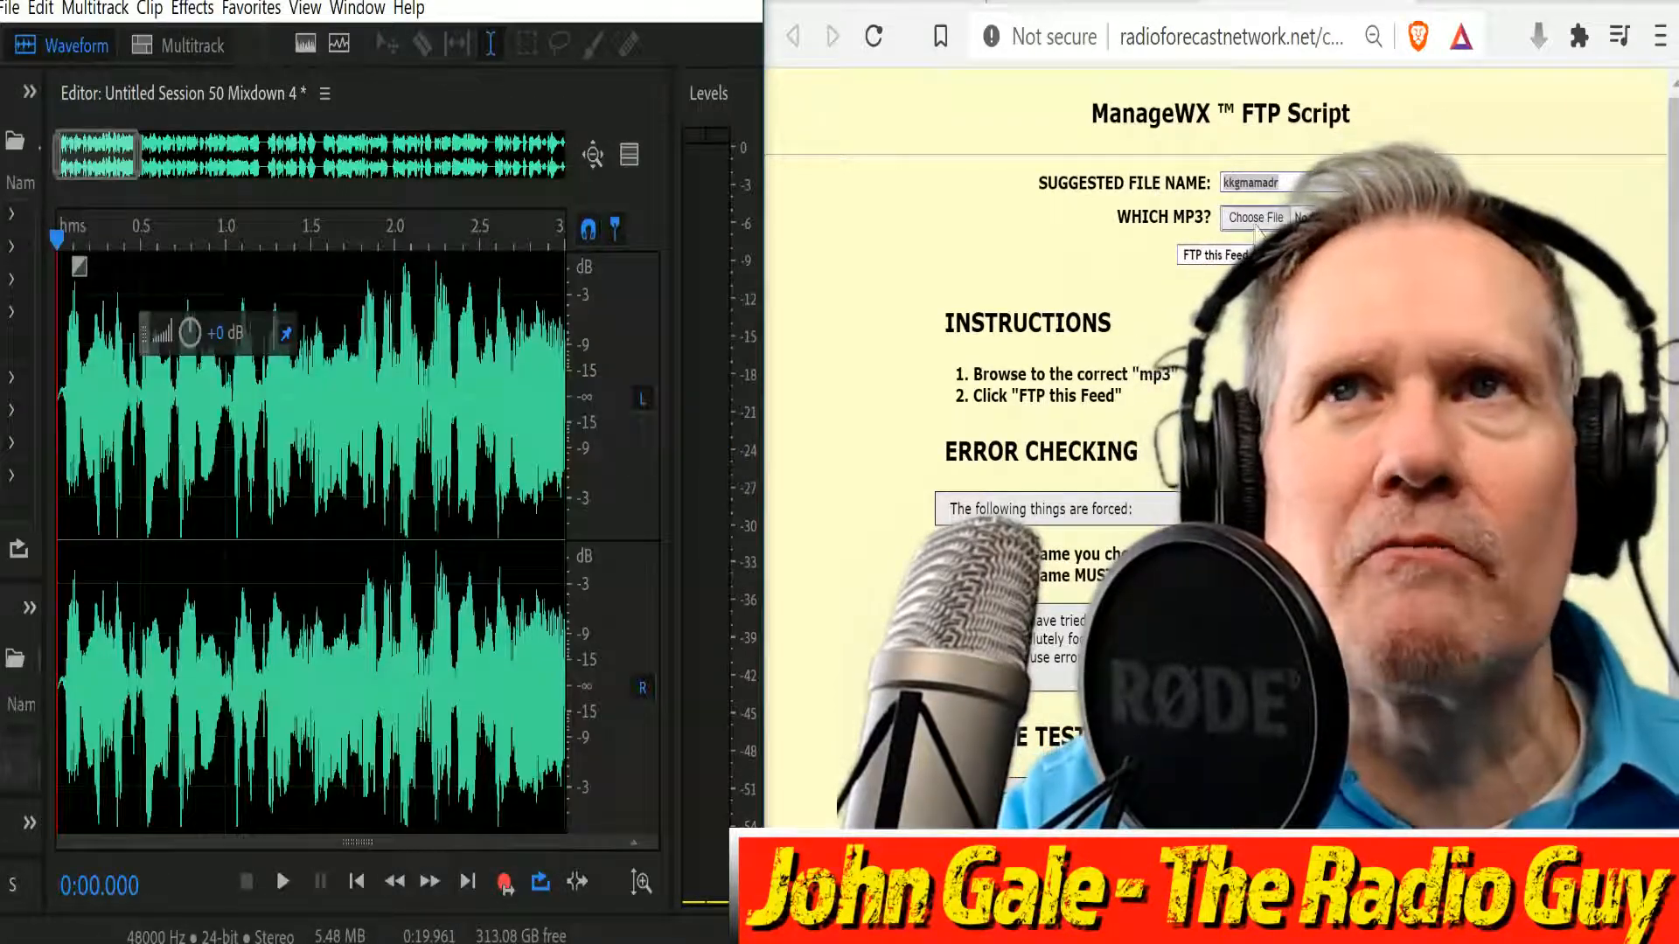
Upload kkgmamadr from drive E through the FTP page and close the results window.
left_click(1255, 217)
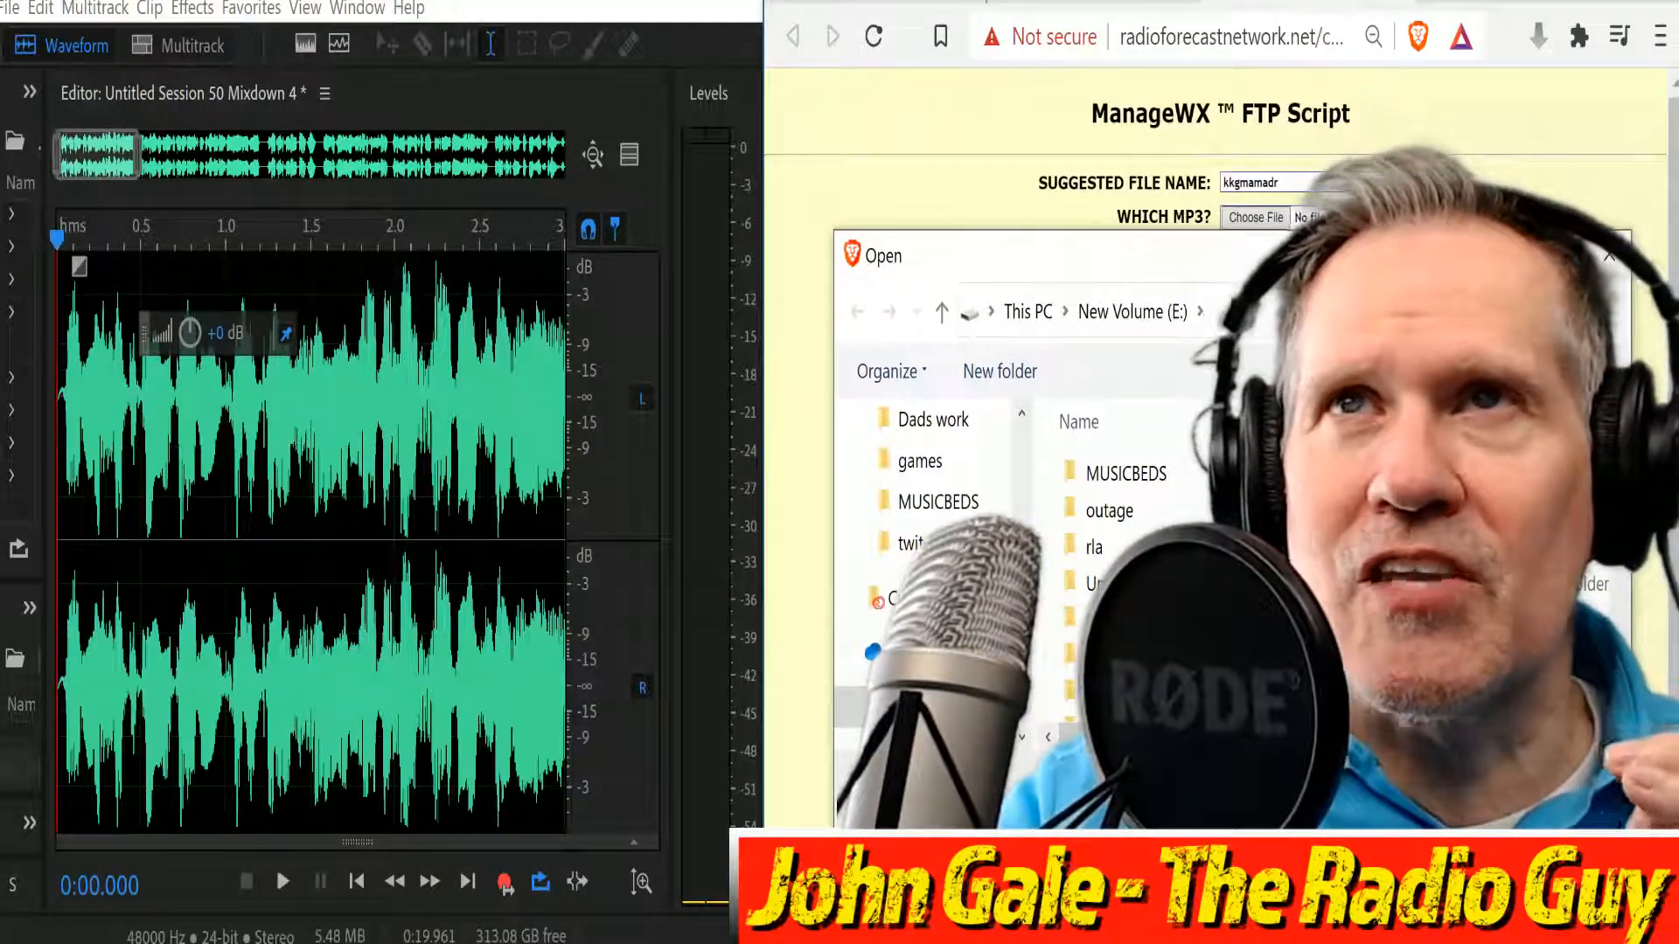
scroll(1128, 568, "down", 1)
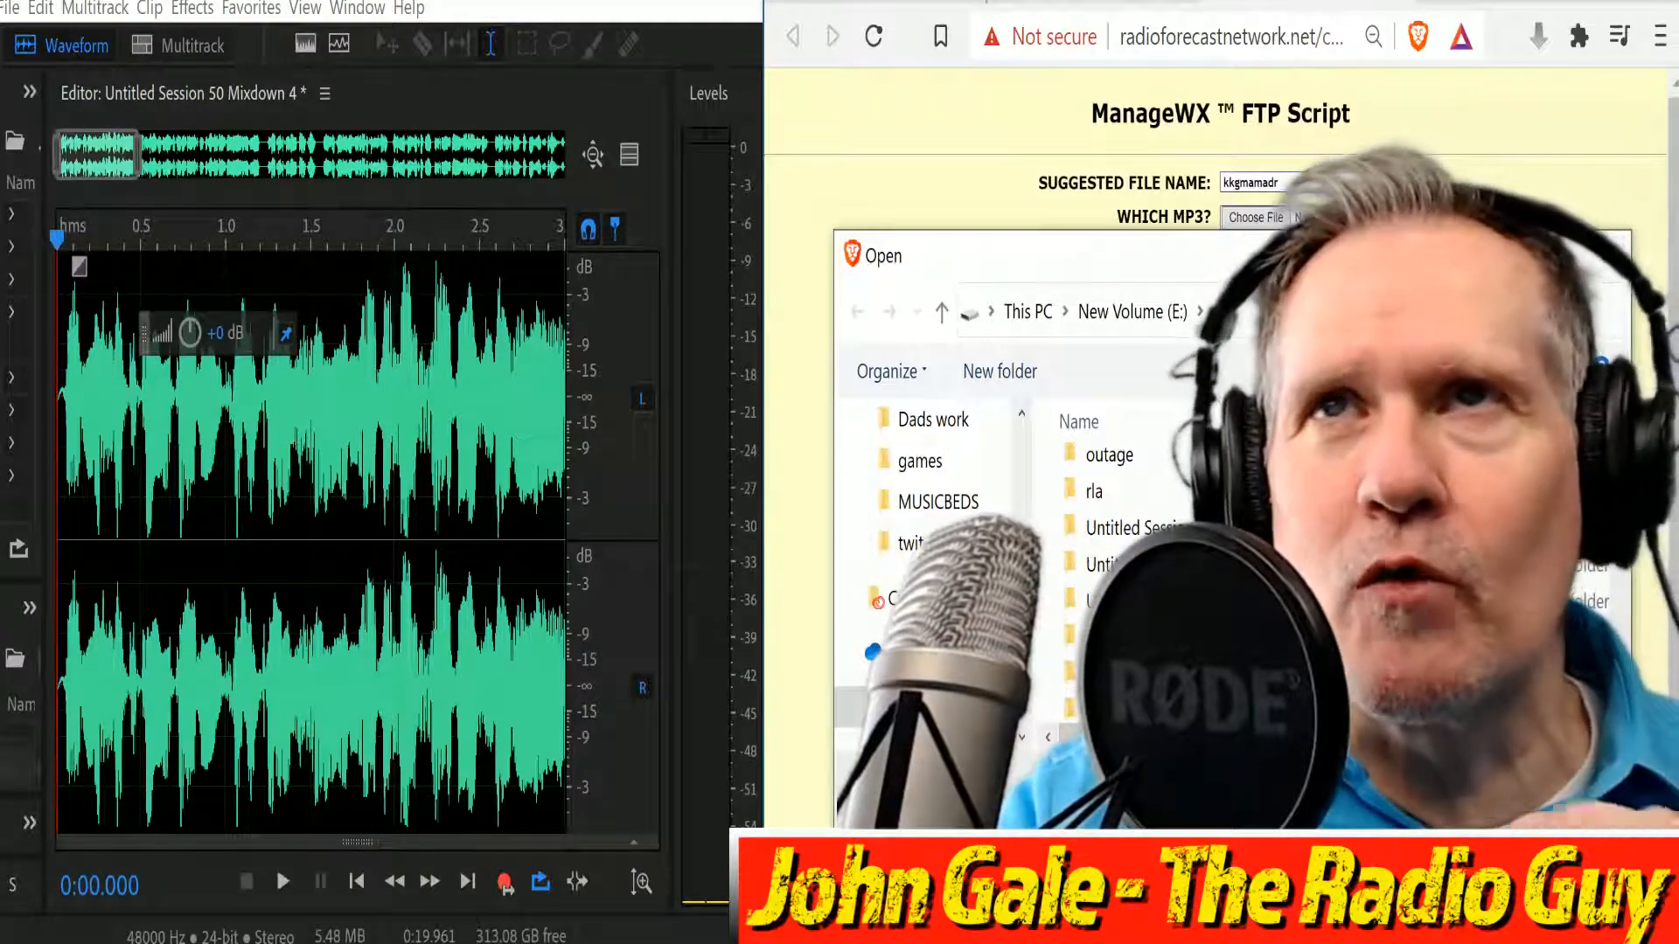
scroll(1630, 549, "down", 2)
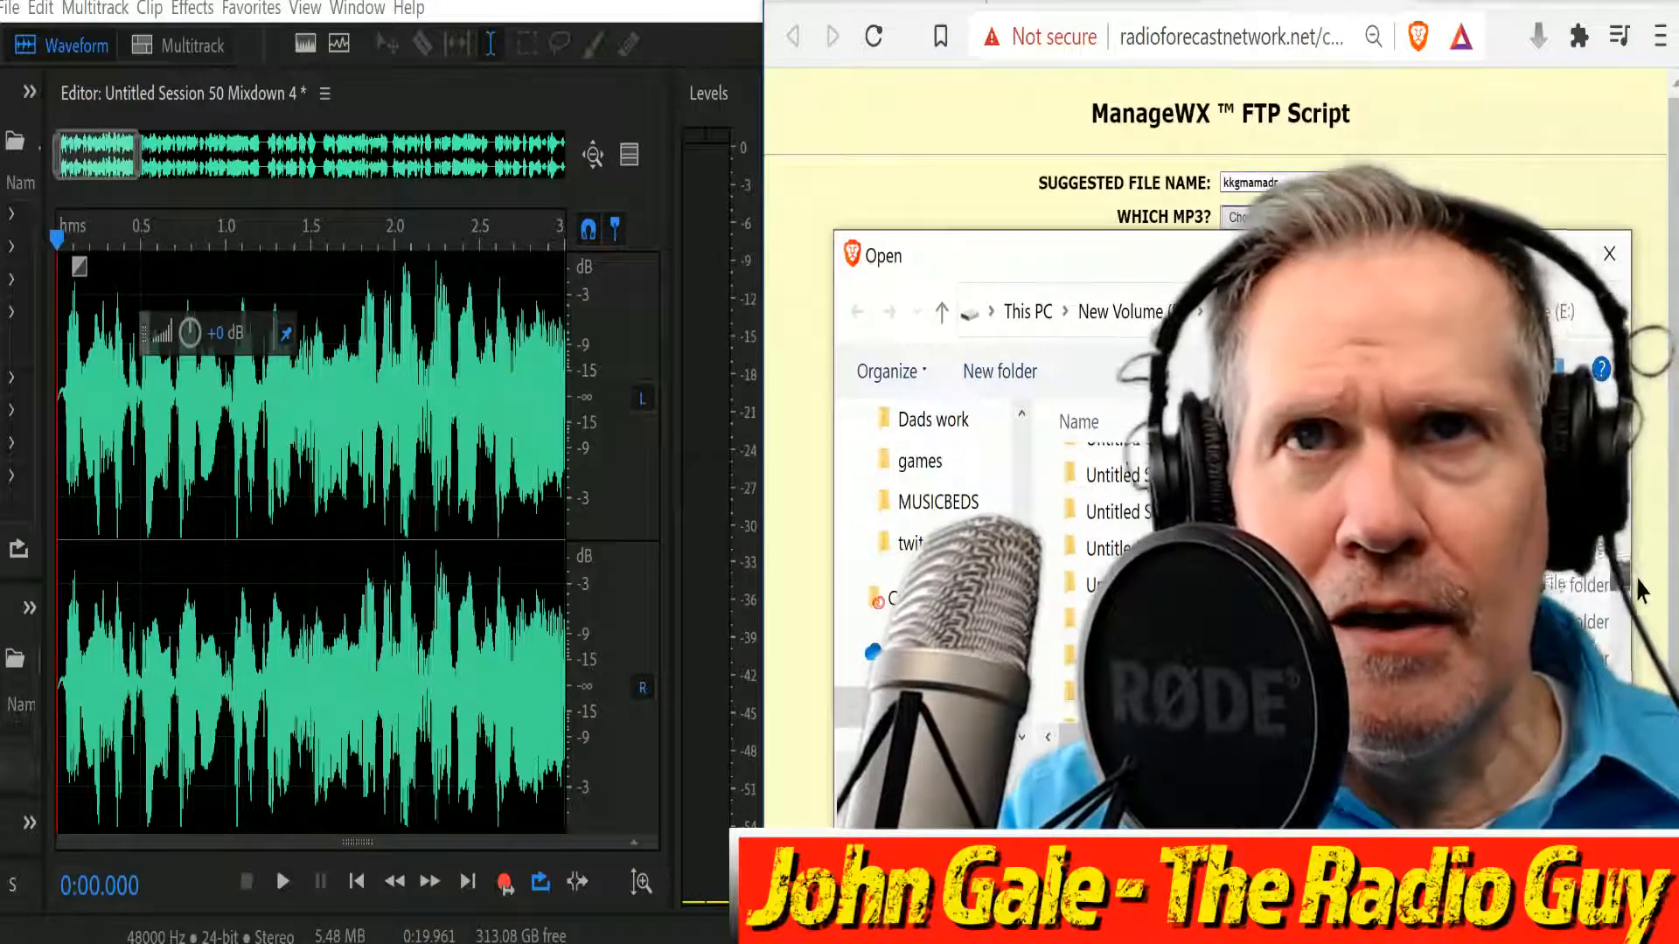
scroll(1635, 576, "down", 5)
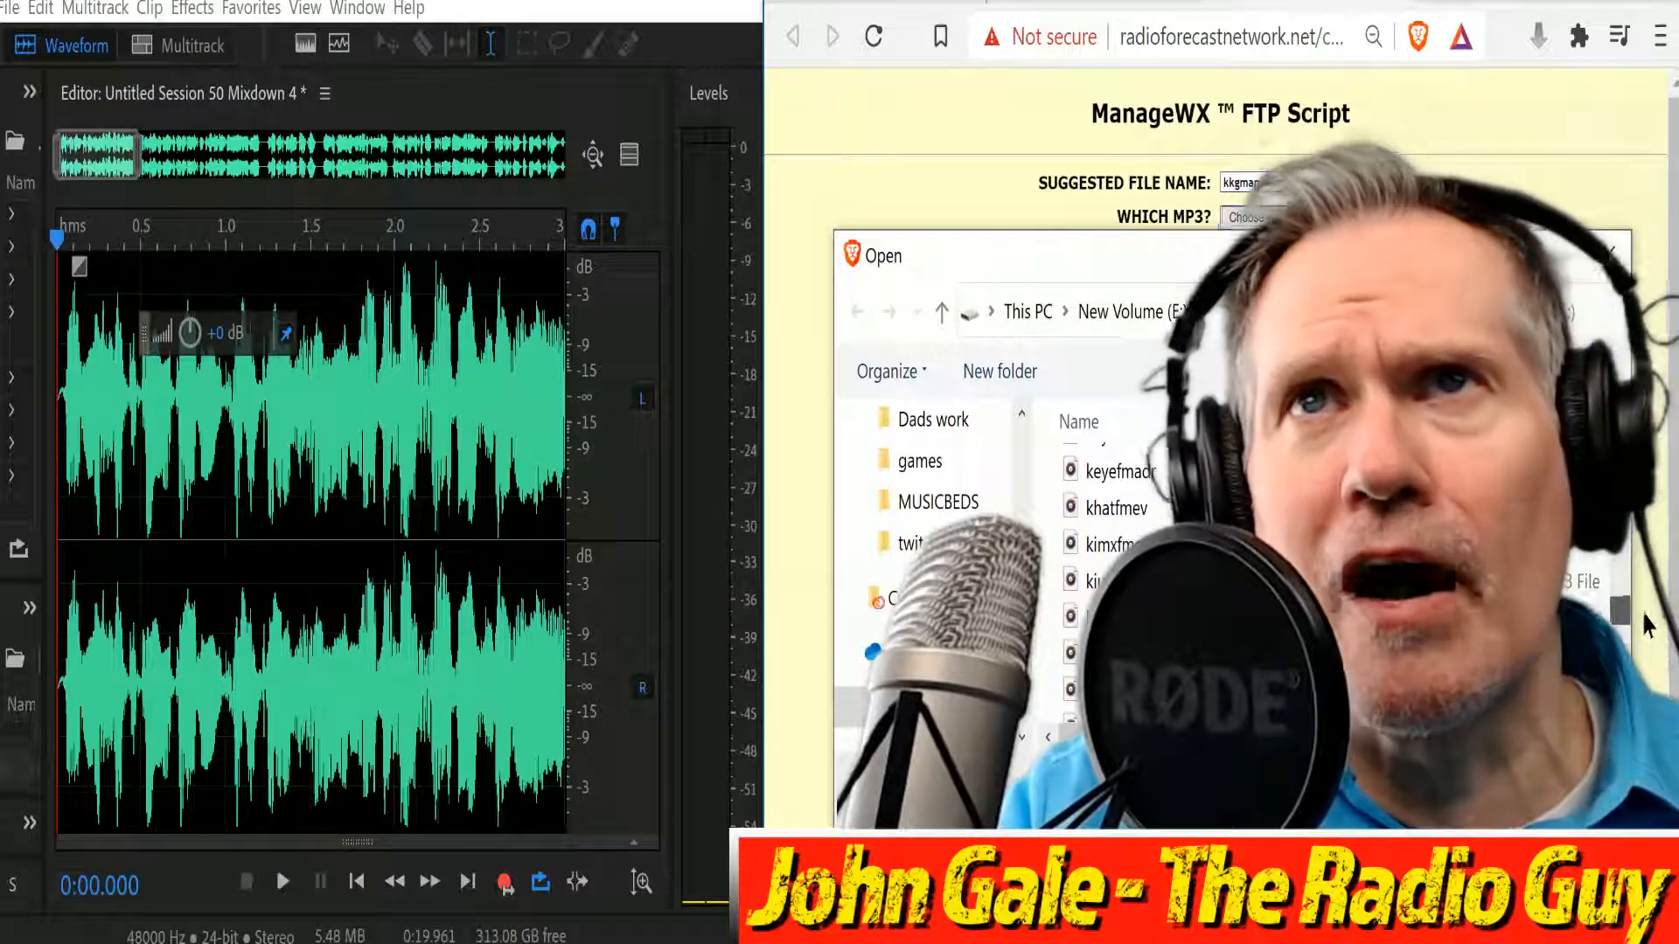
scroll(1647, 623, "down", 1)
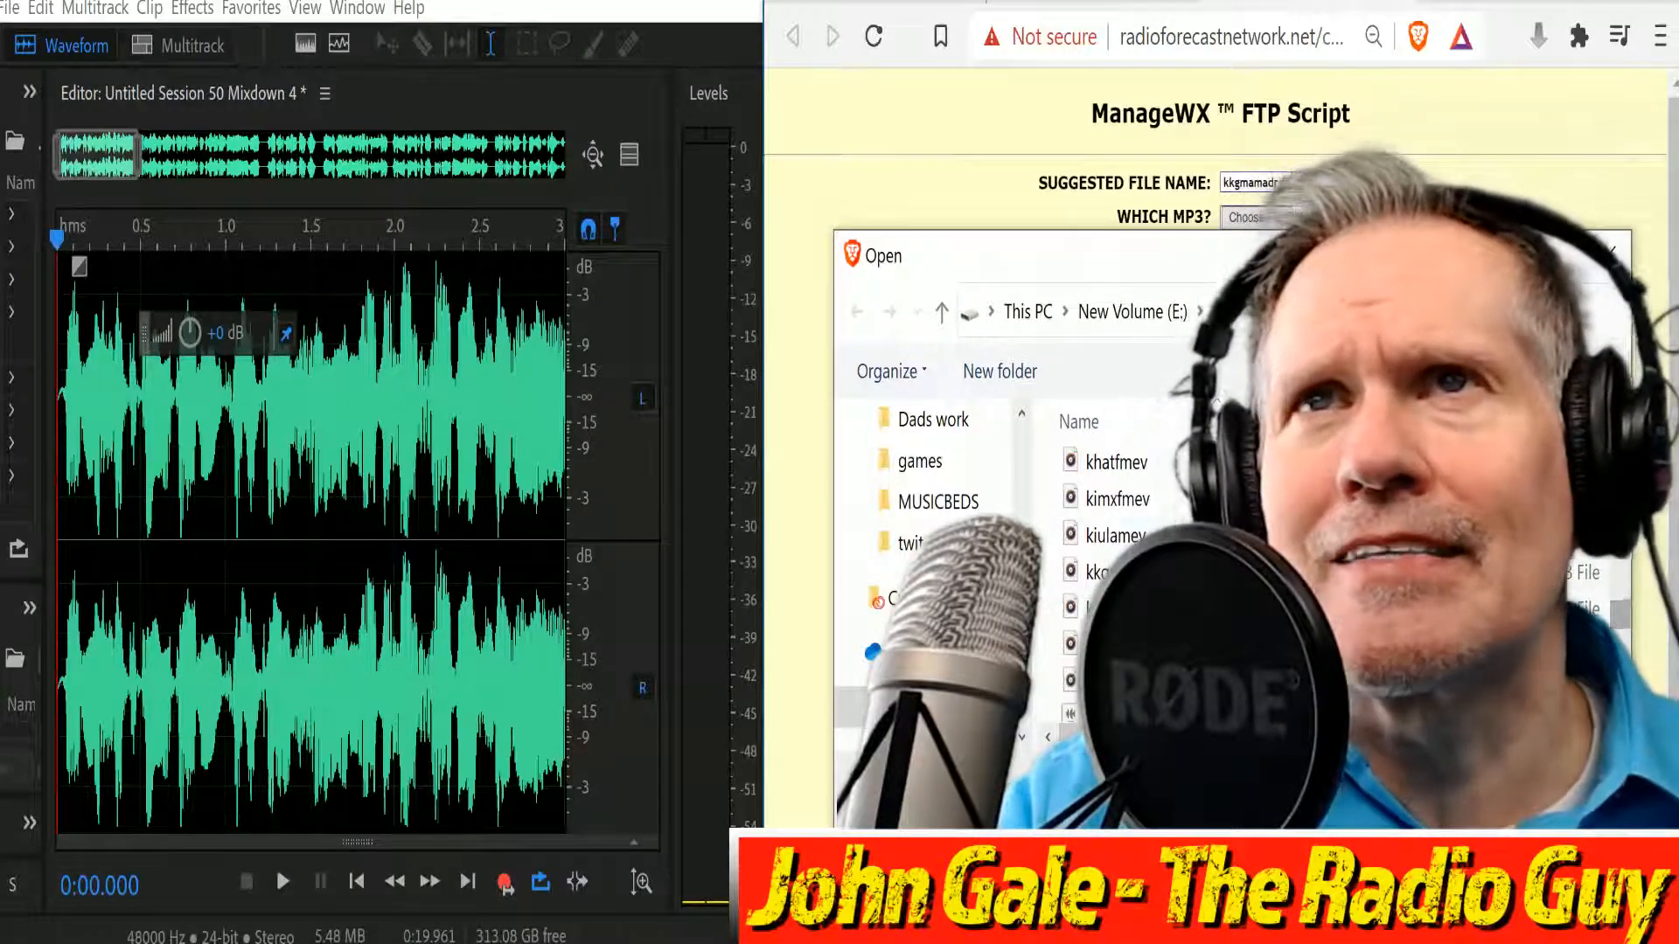
mouse_move(1619, 624)
left_mouse_down()
mouse_move(1617, 647)
mouse_move(1616, 621)
left_mouse_up()
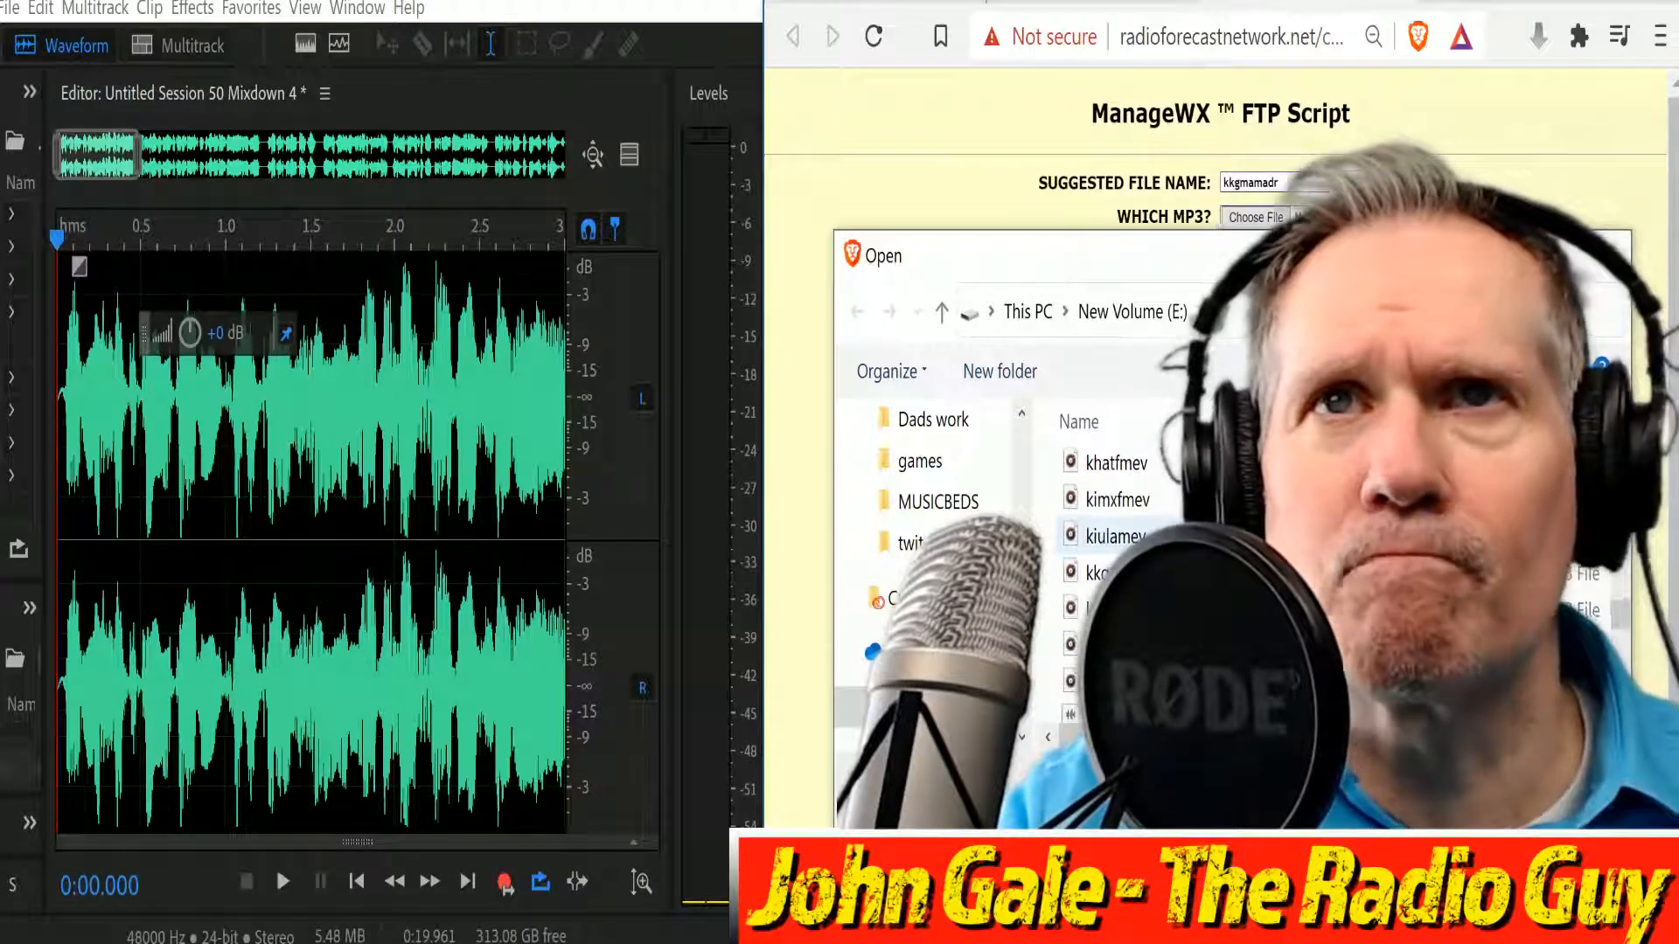
scroll(1364, 530, "up", 2)
scroll(1128, 568, "down", 1)
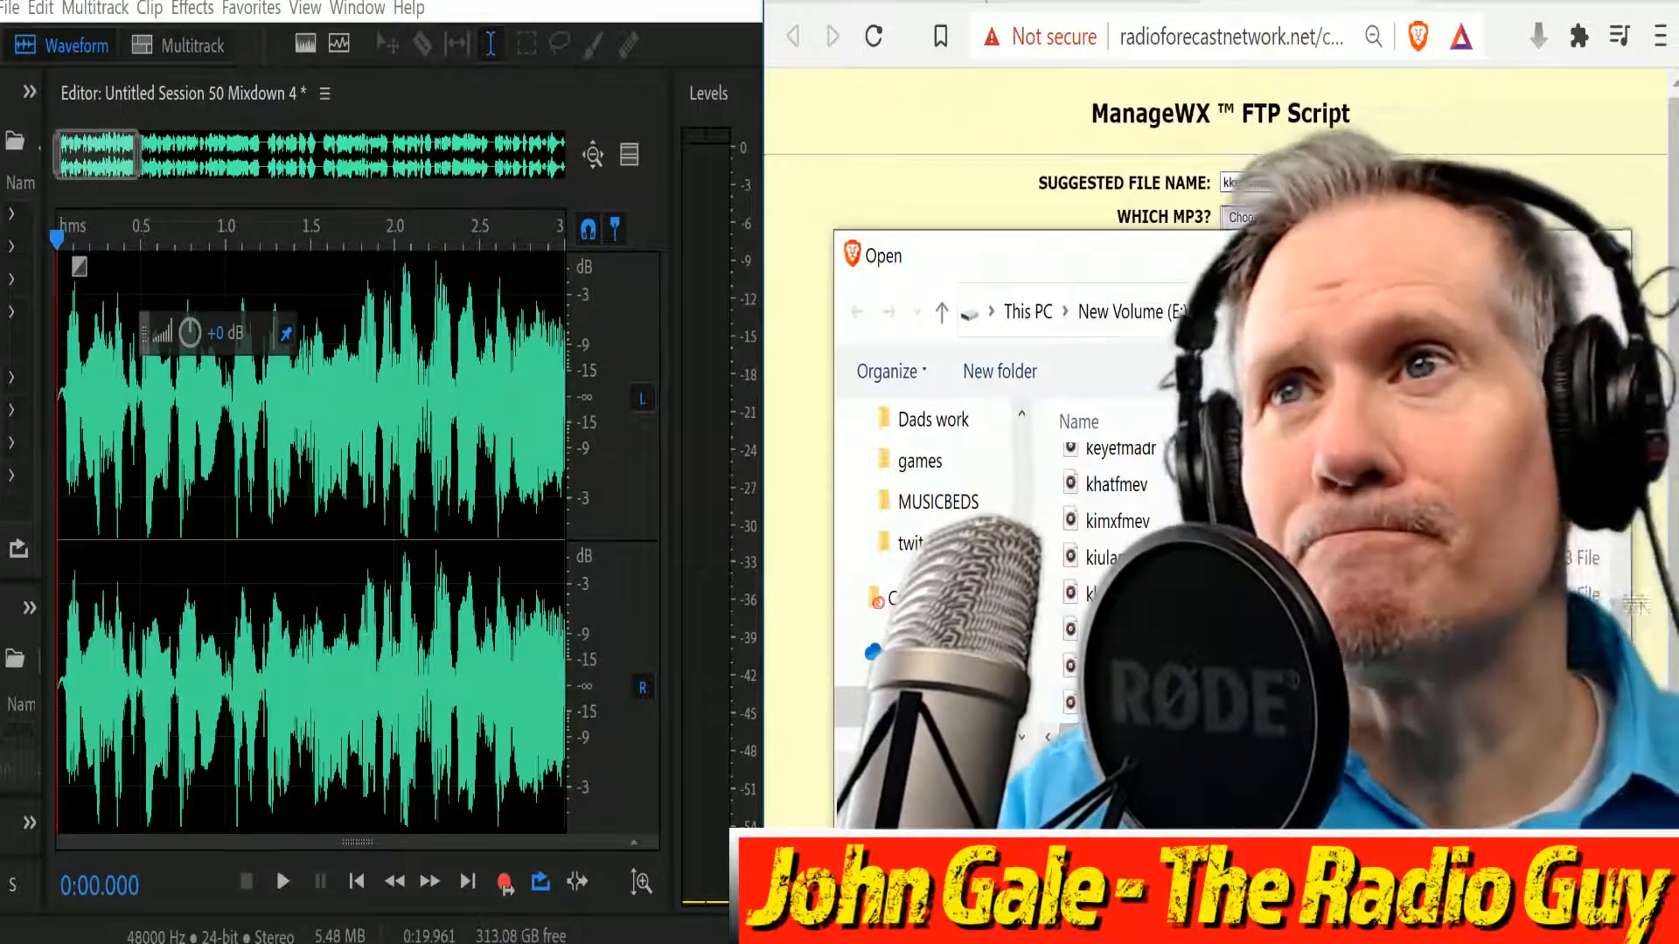
mouse_move(1624, 625)
left_mouse_down()
mouse_move(1620, 612)
mouse_move(1623, 641)
mouse_move(1623, 625)
left_mouse_up()
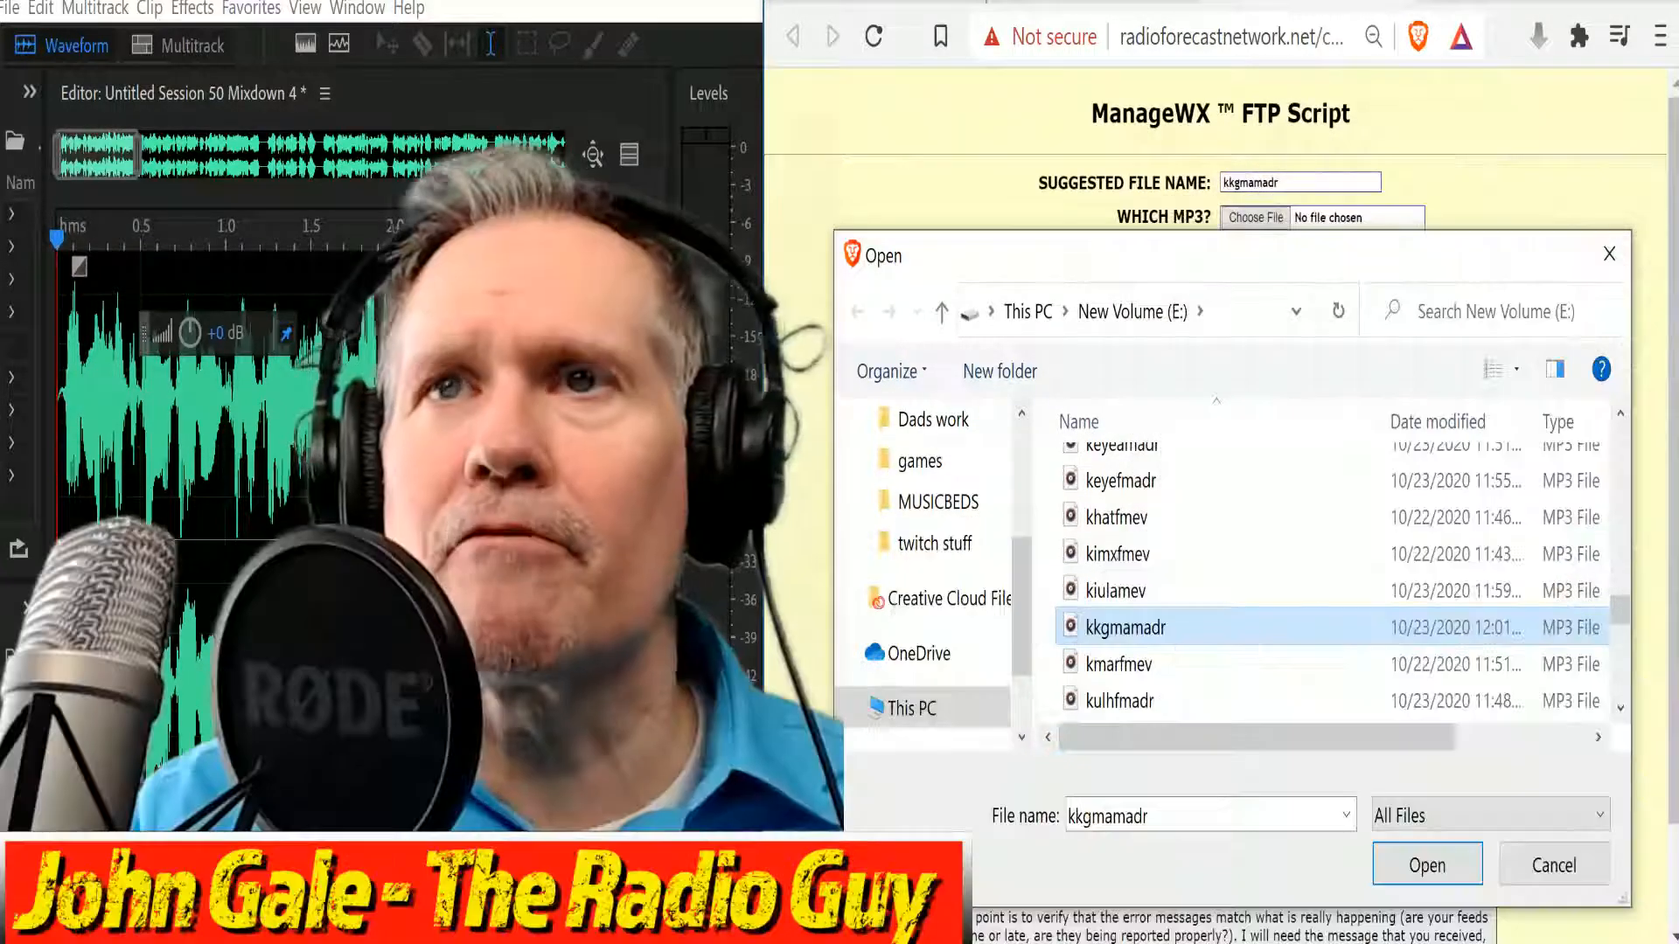
left_click(1432, 882)
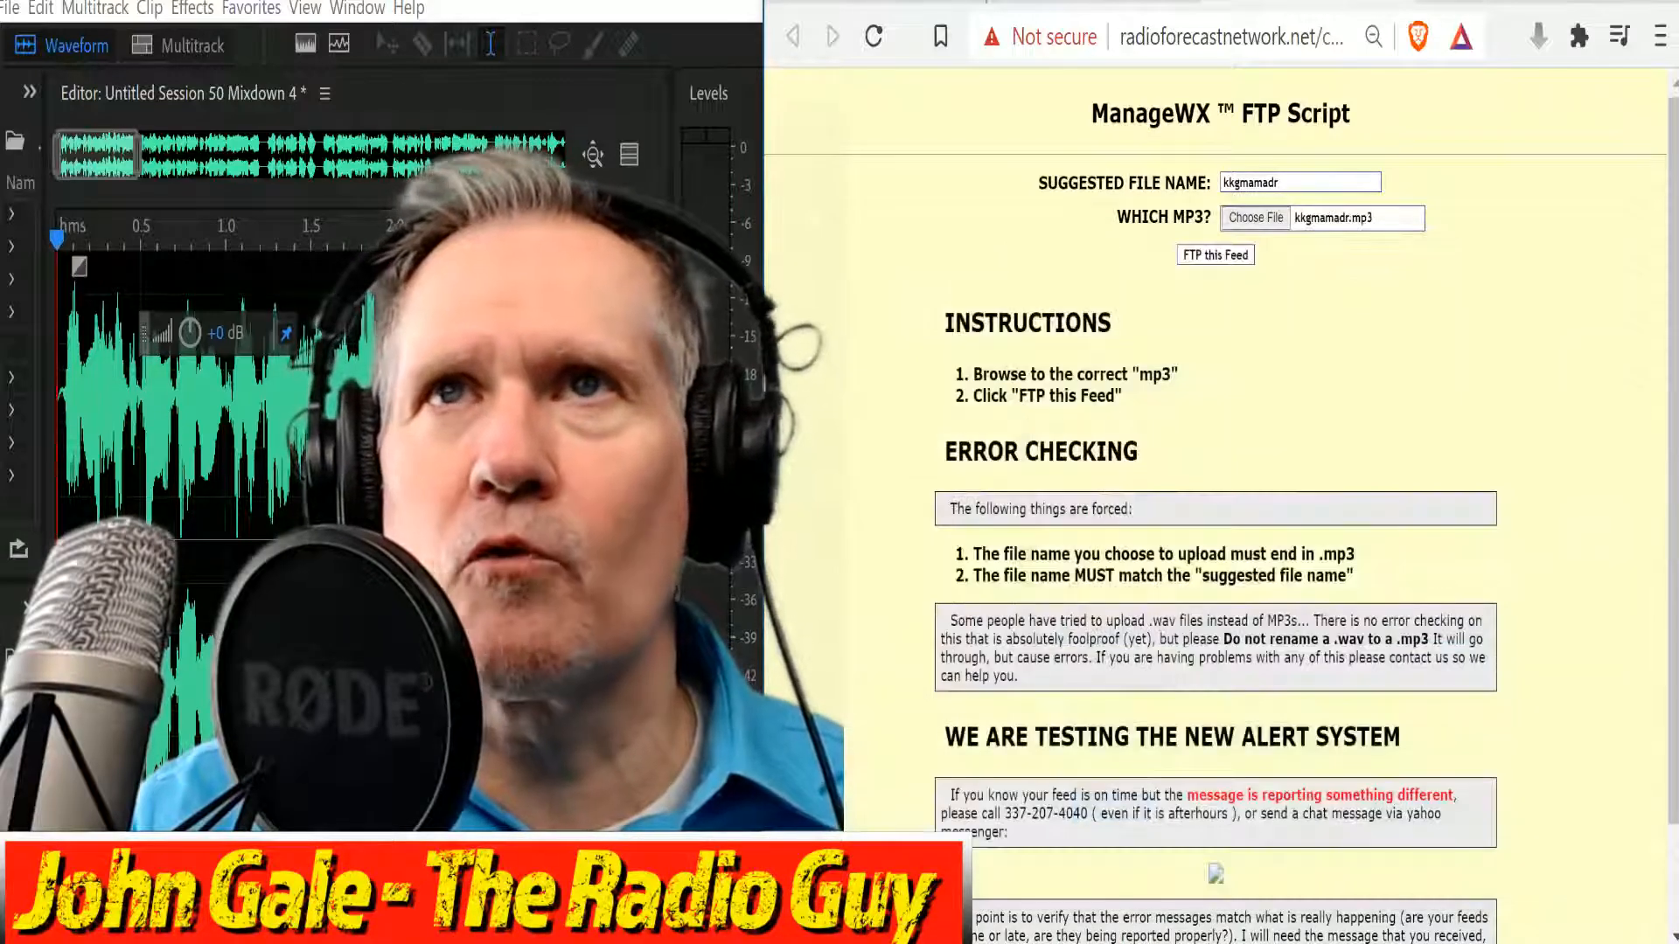
left_click(1203, 256)
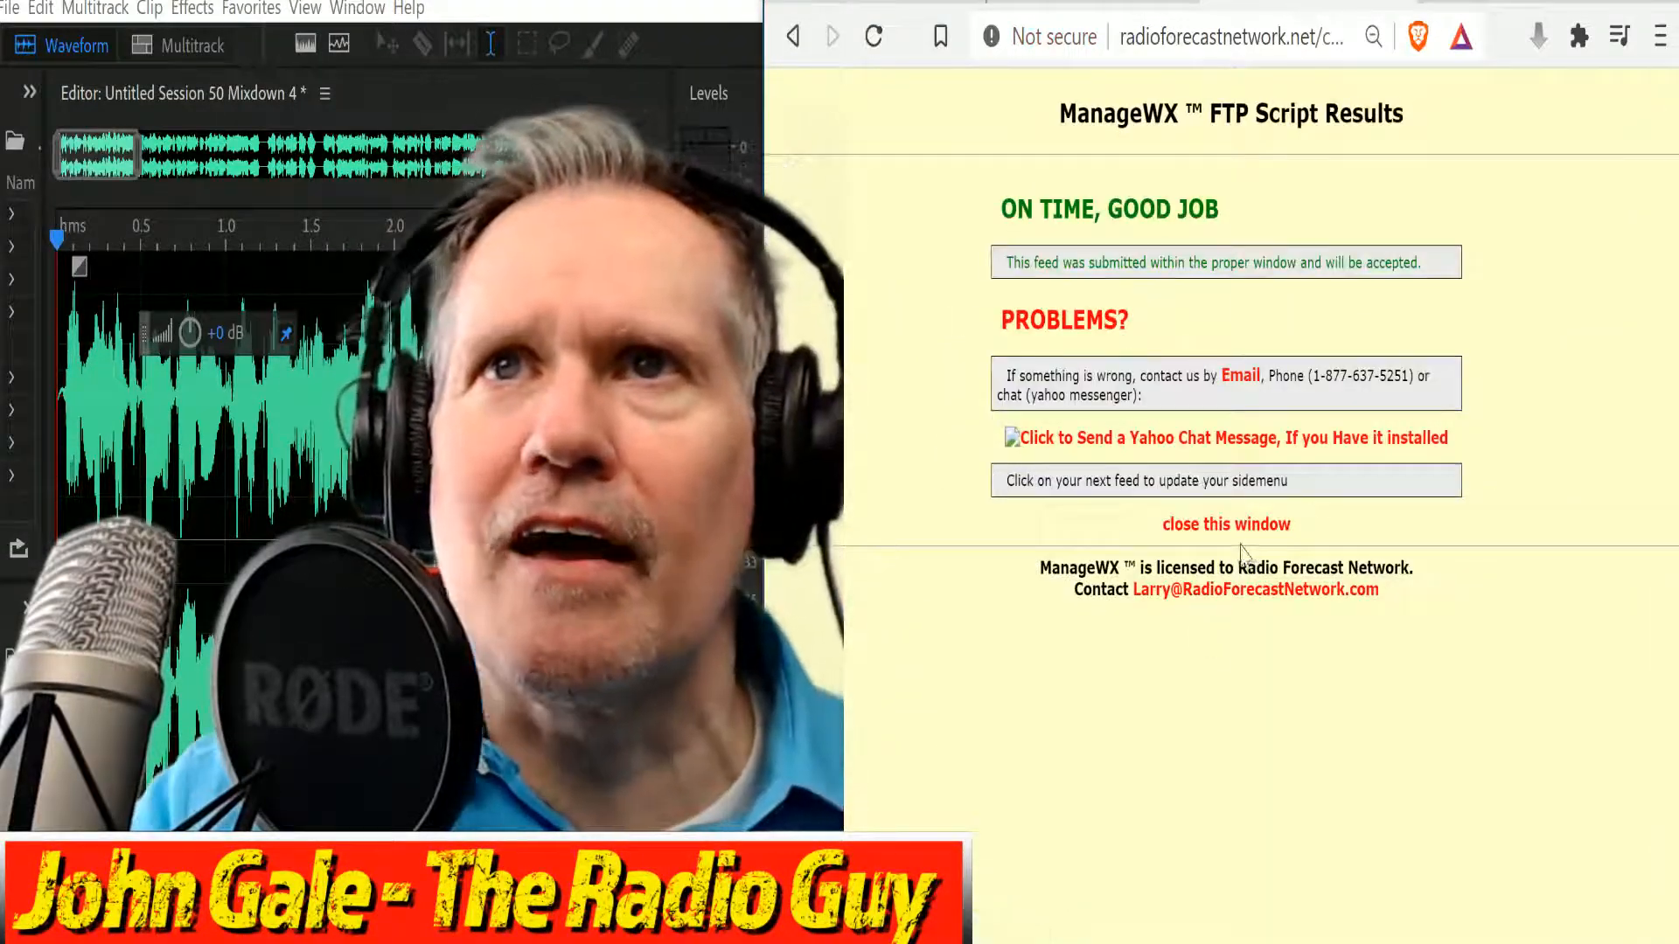
left_click(1241, 526)
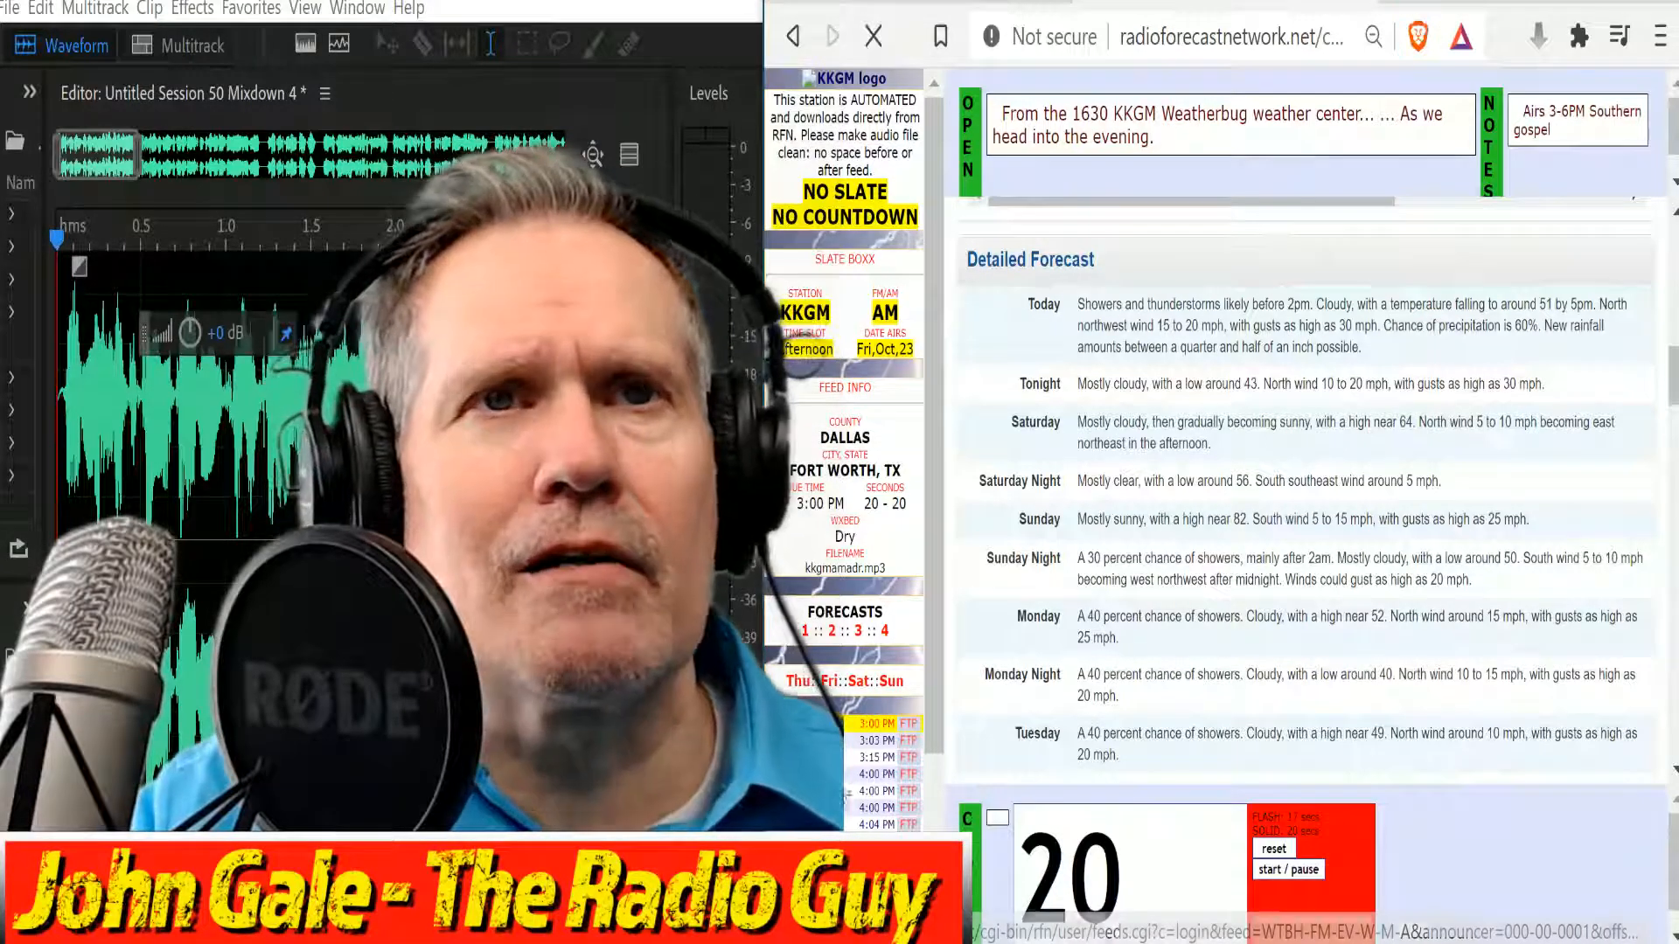
Close all open audio files along with the multitrack session.
left_click(10, 10)
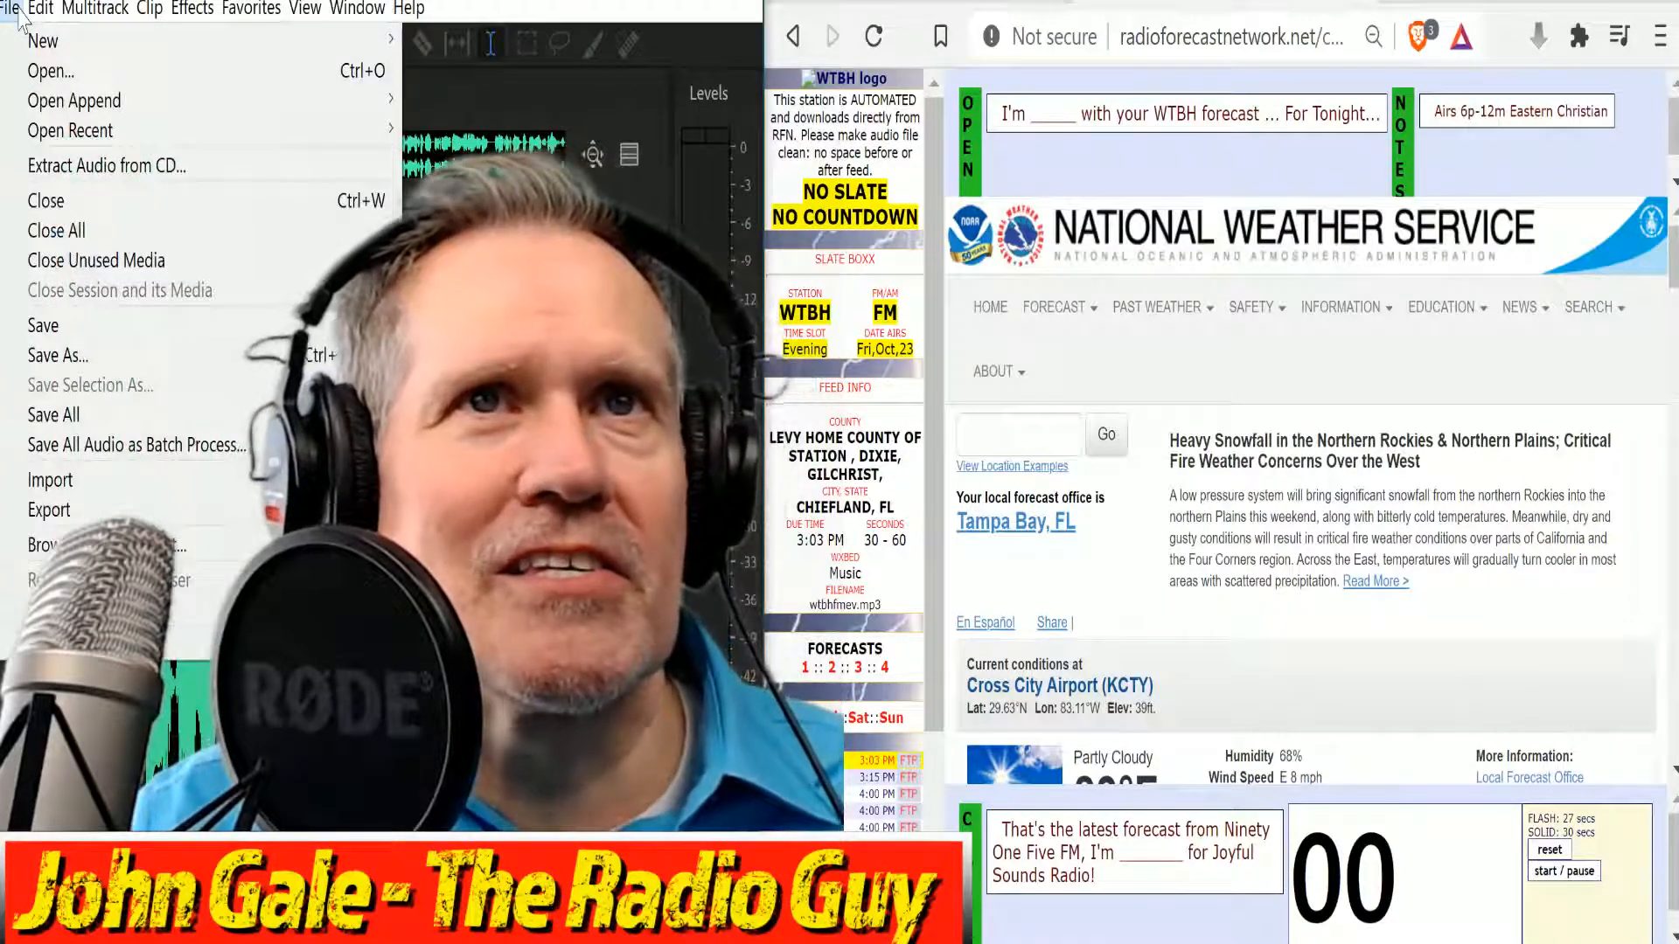
left_click(130, 232)
left_click(148, 510)
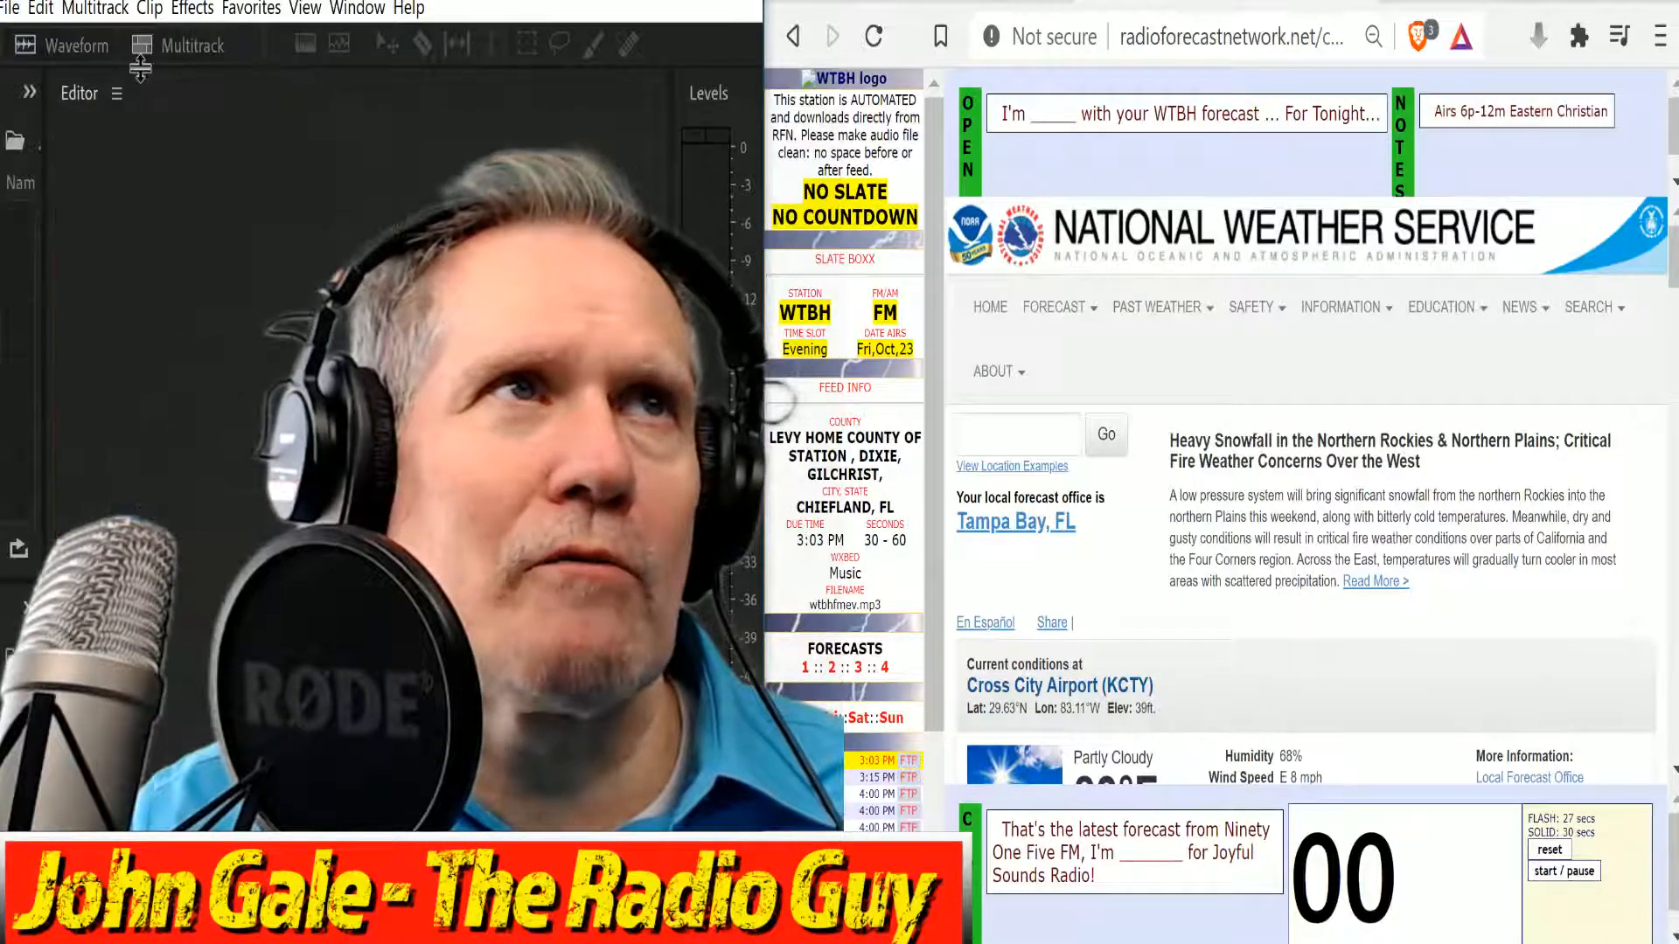
Create a new multitrack session from the WTBH template.
left_click(180, 45)
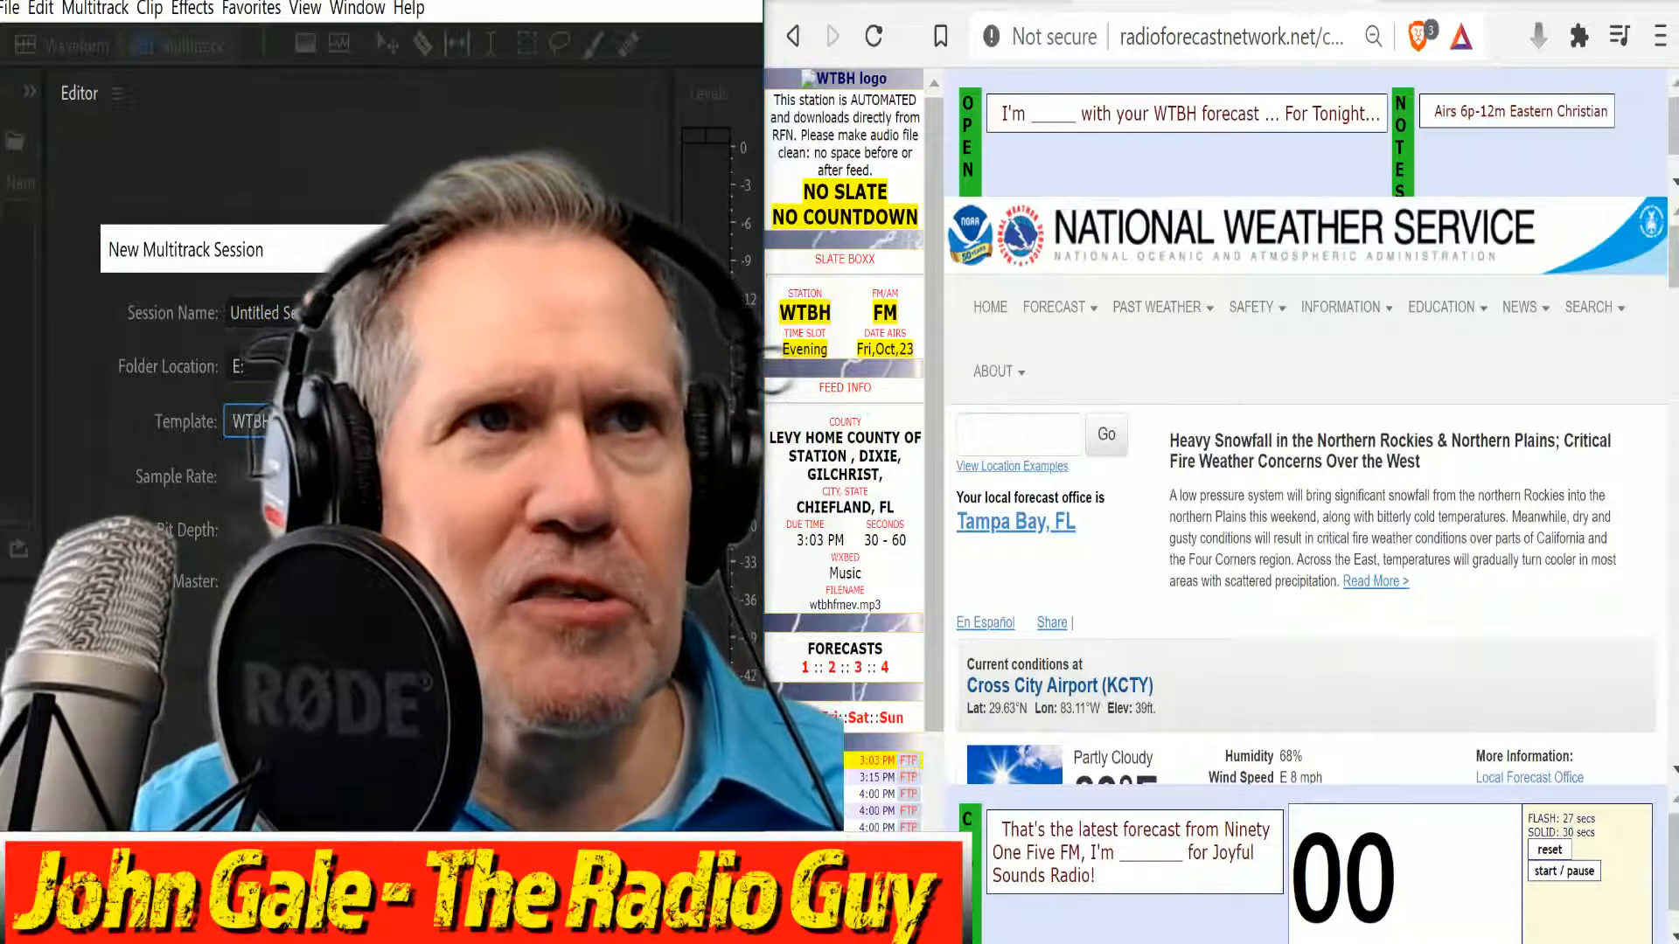
key("Return")
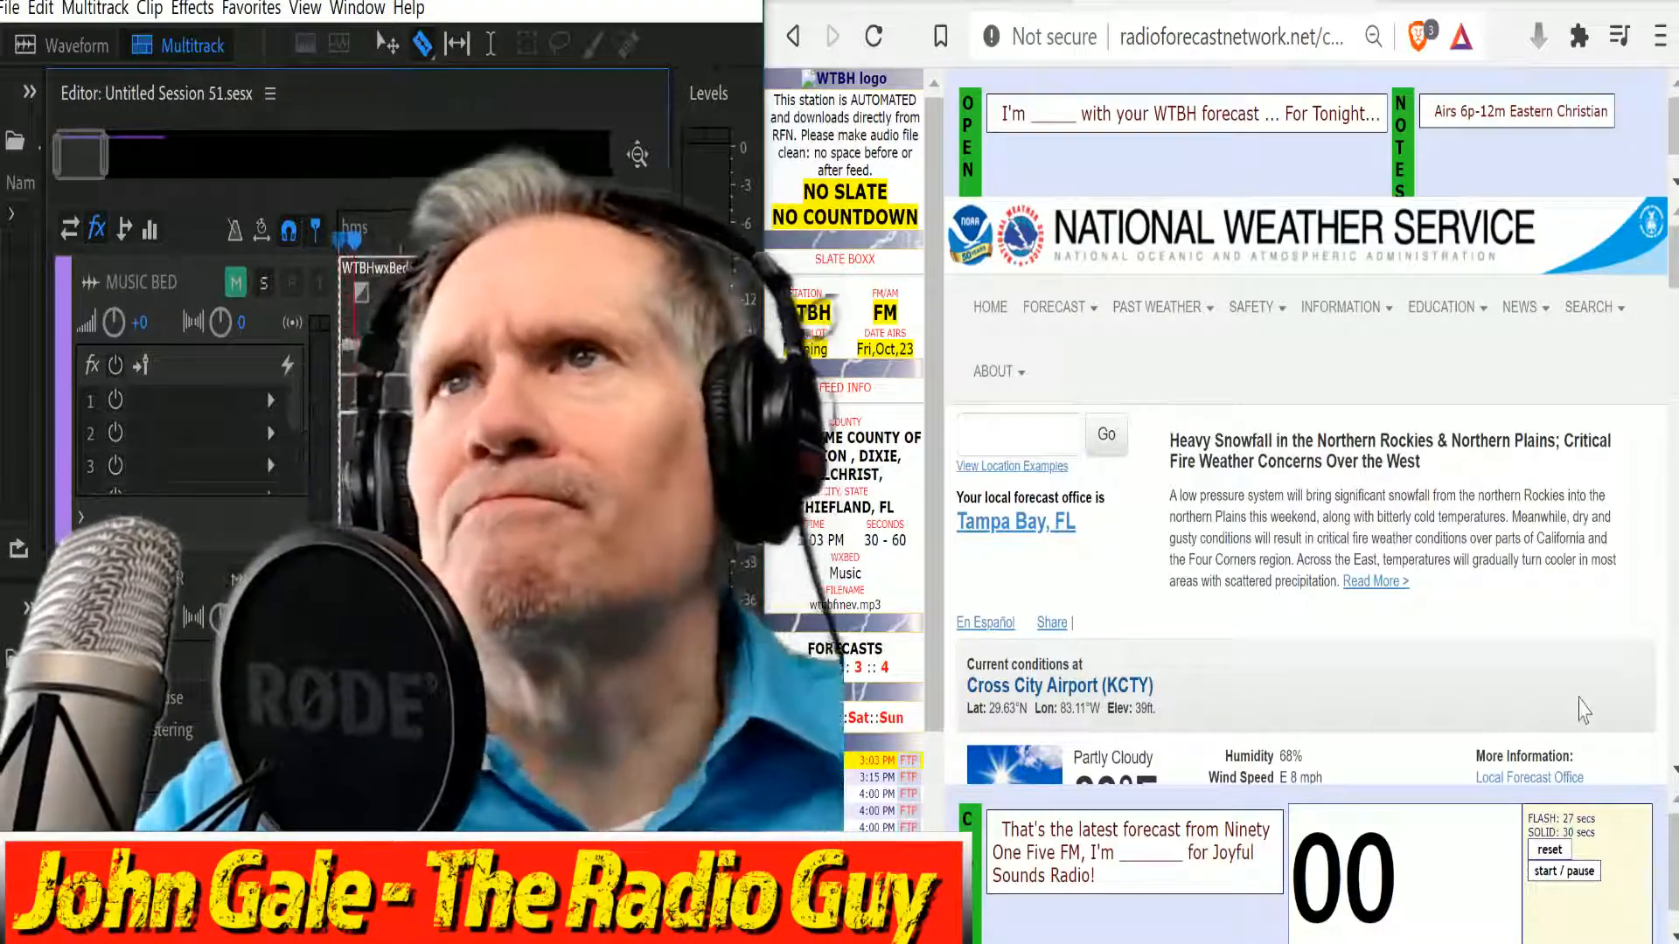
Record the WTBH voice-over from the National Weather Service detailed forecast, timing the final take with the page's stopwatch, and stop at about 1:01.
scroll(1312, 481, "down", 2)
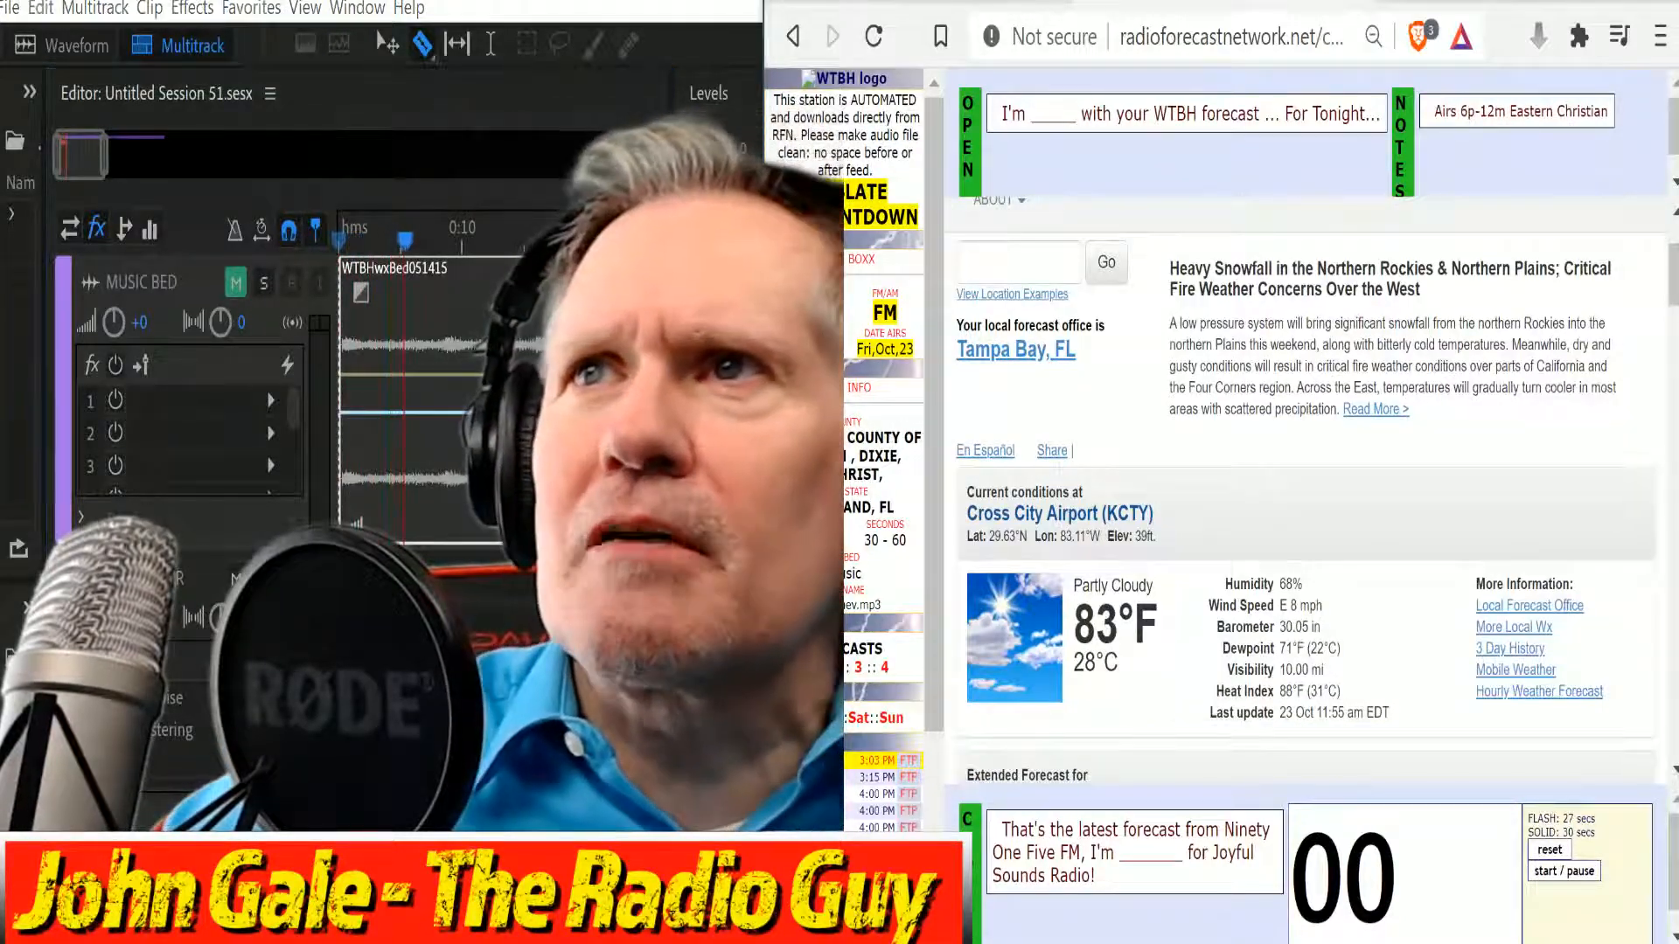
key("alt+Tab")
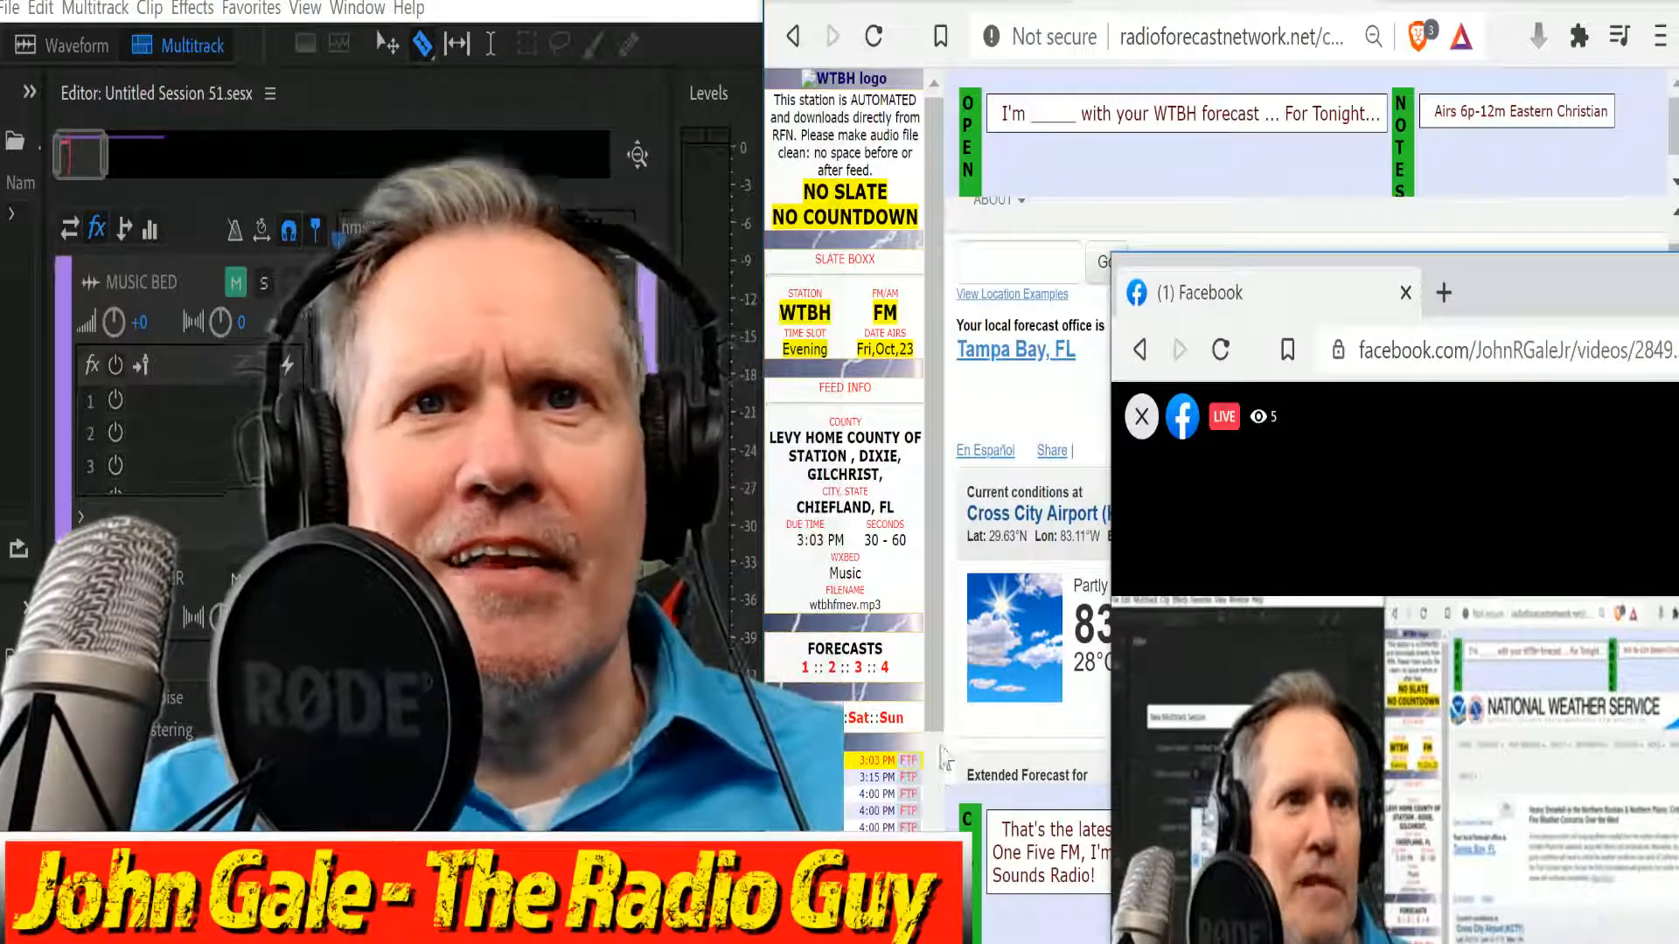
key("alt+Tab")
scroll(1157, 497, "down", 6)
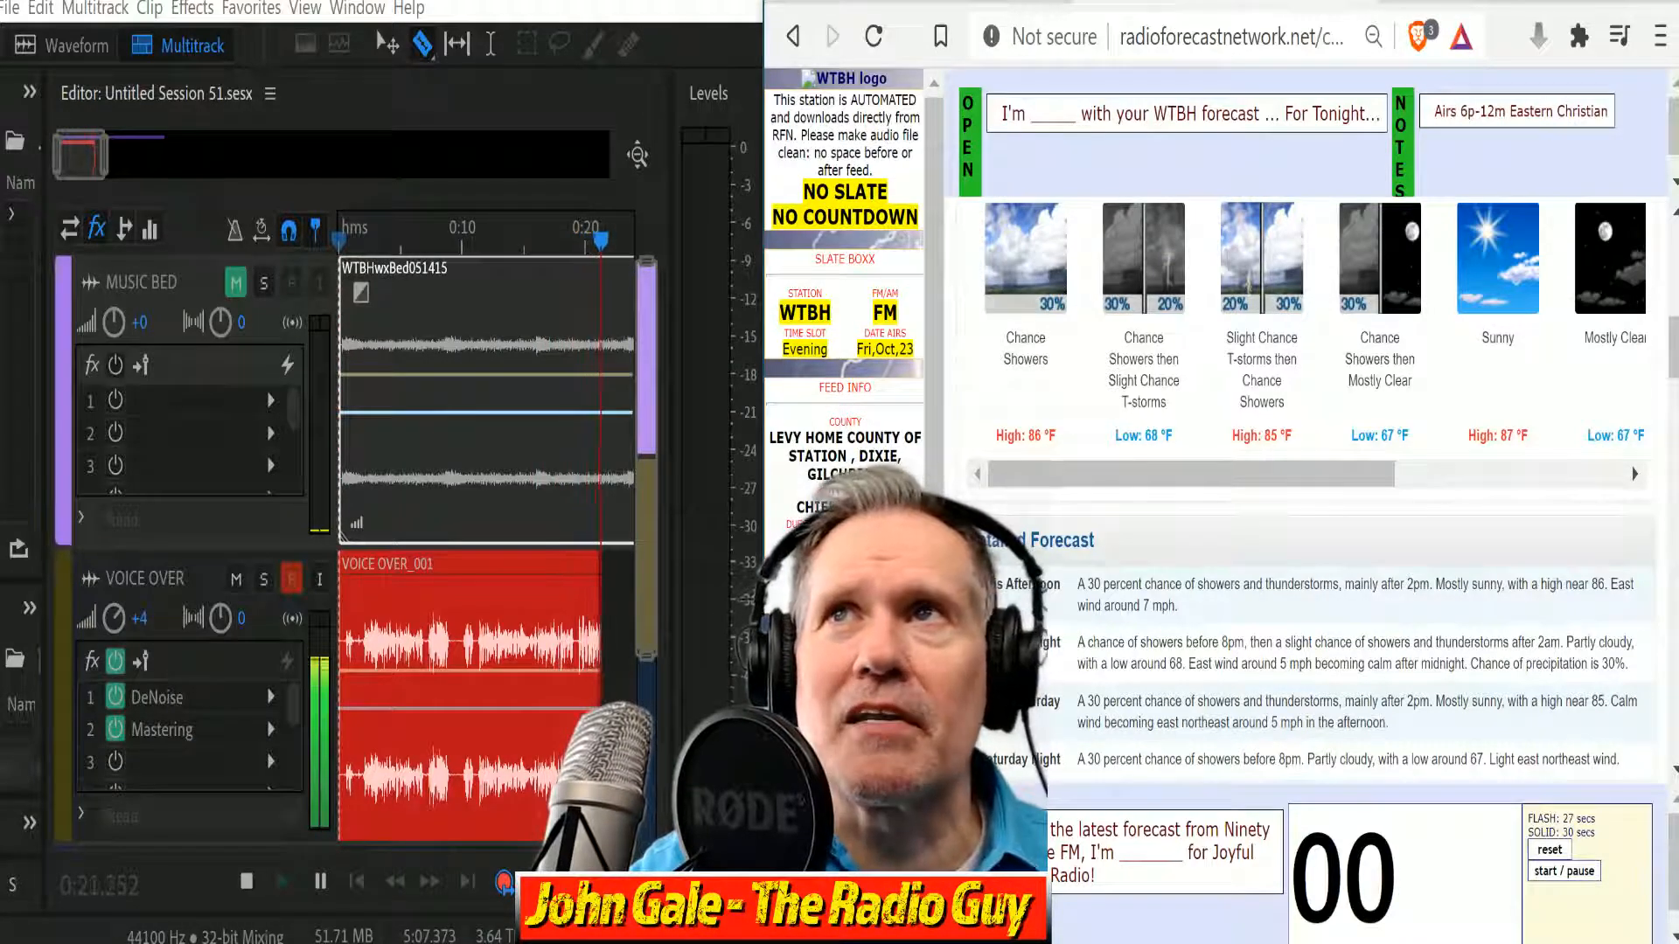
scroll(1326, 489, "down", 4)
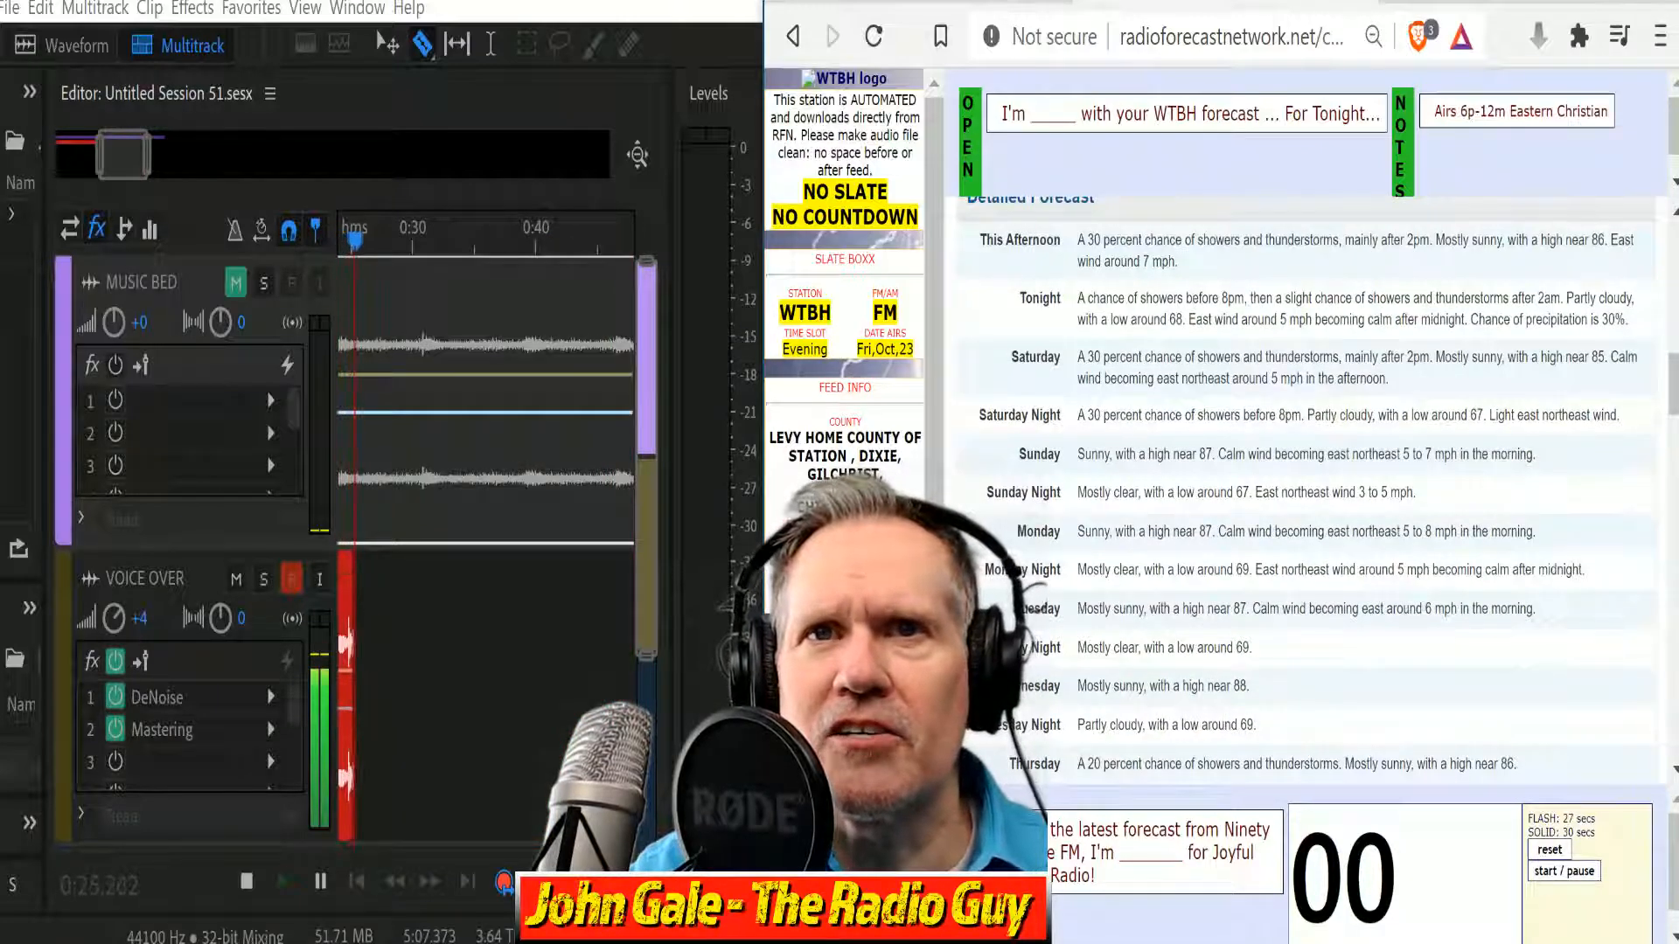
scroll(1290, 704, "up", 2)
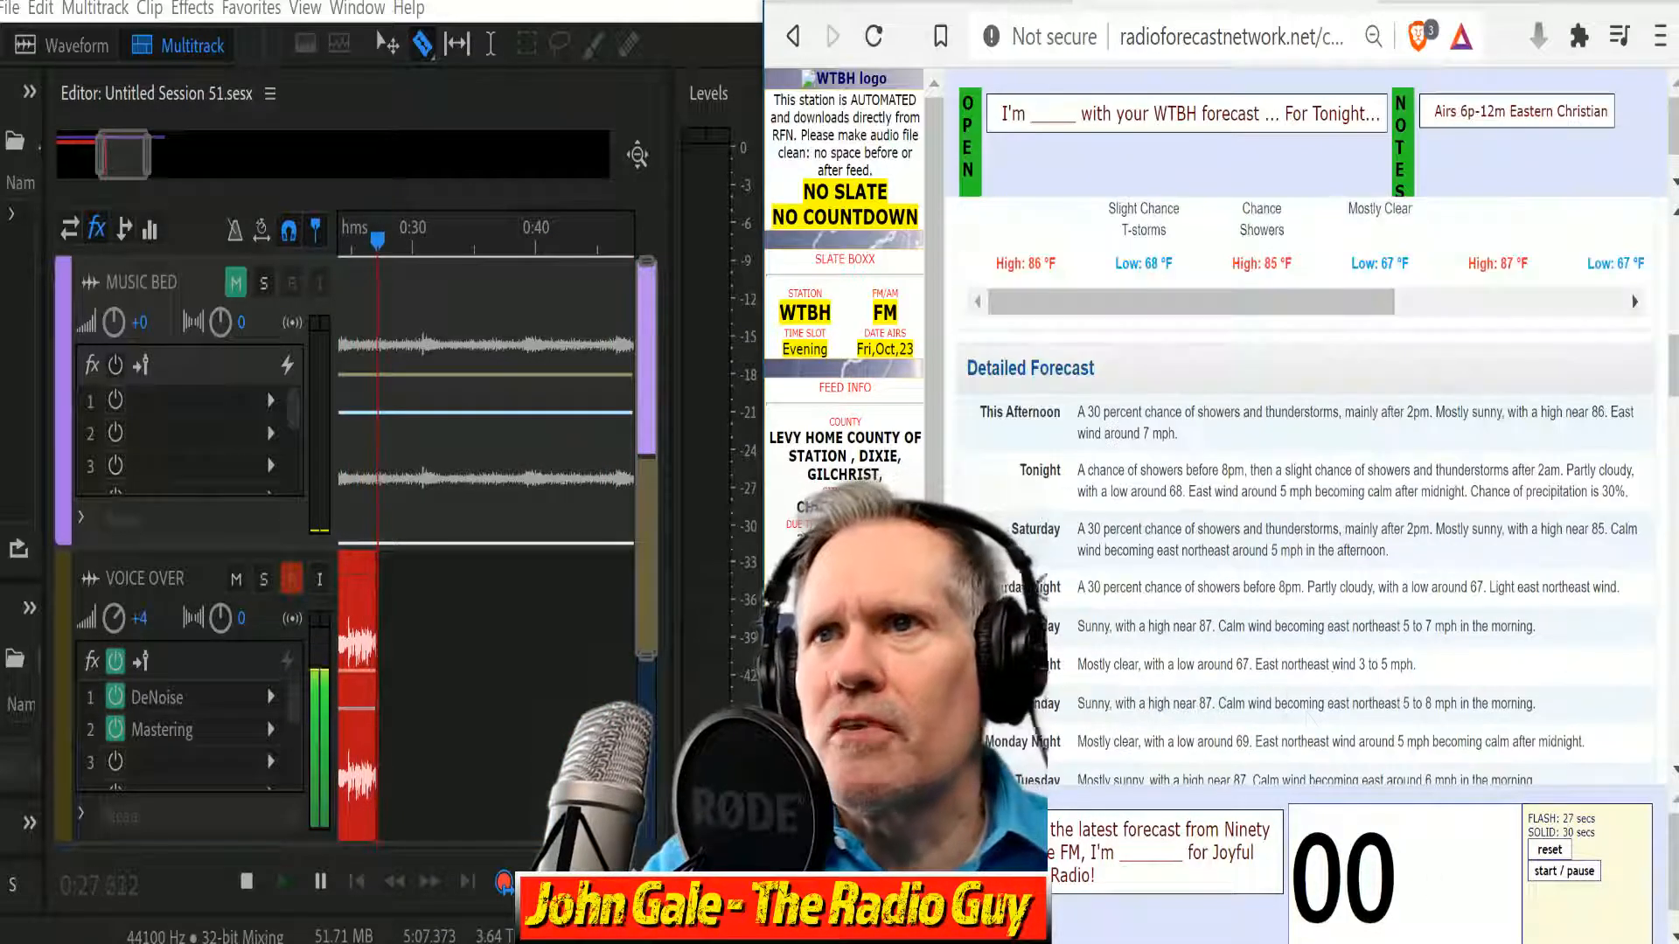
left_click(1565, 872)
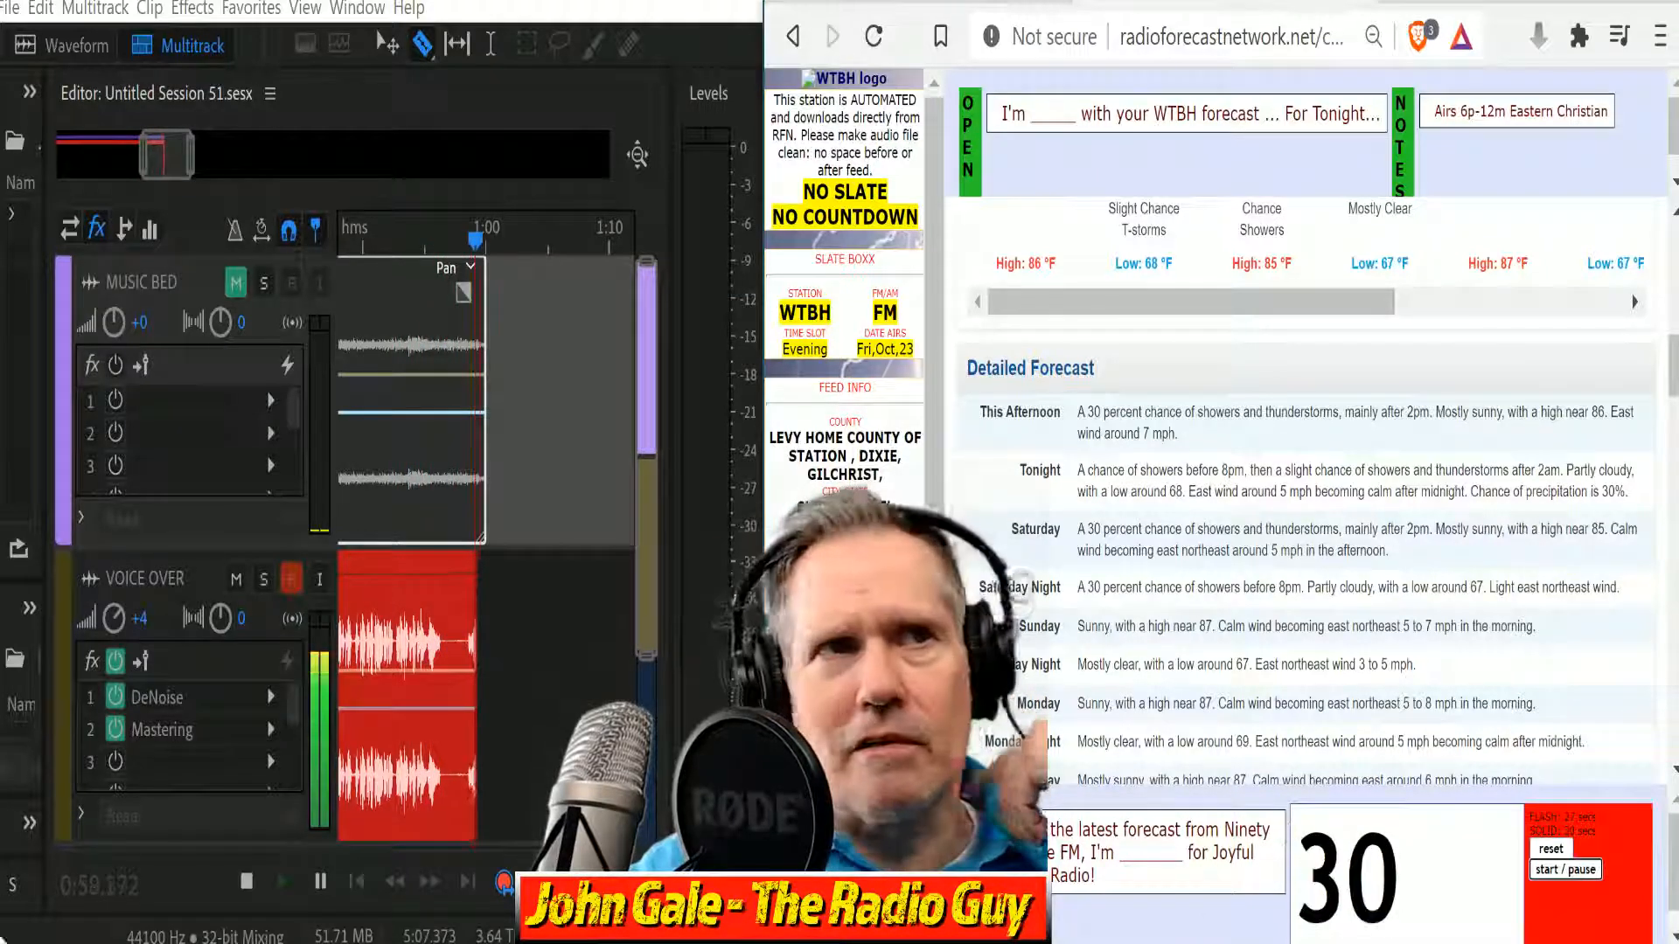
left_click(246, 881)
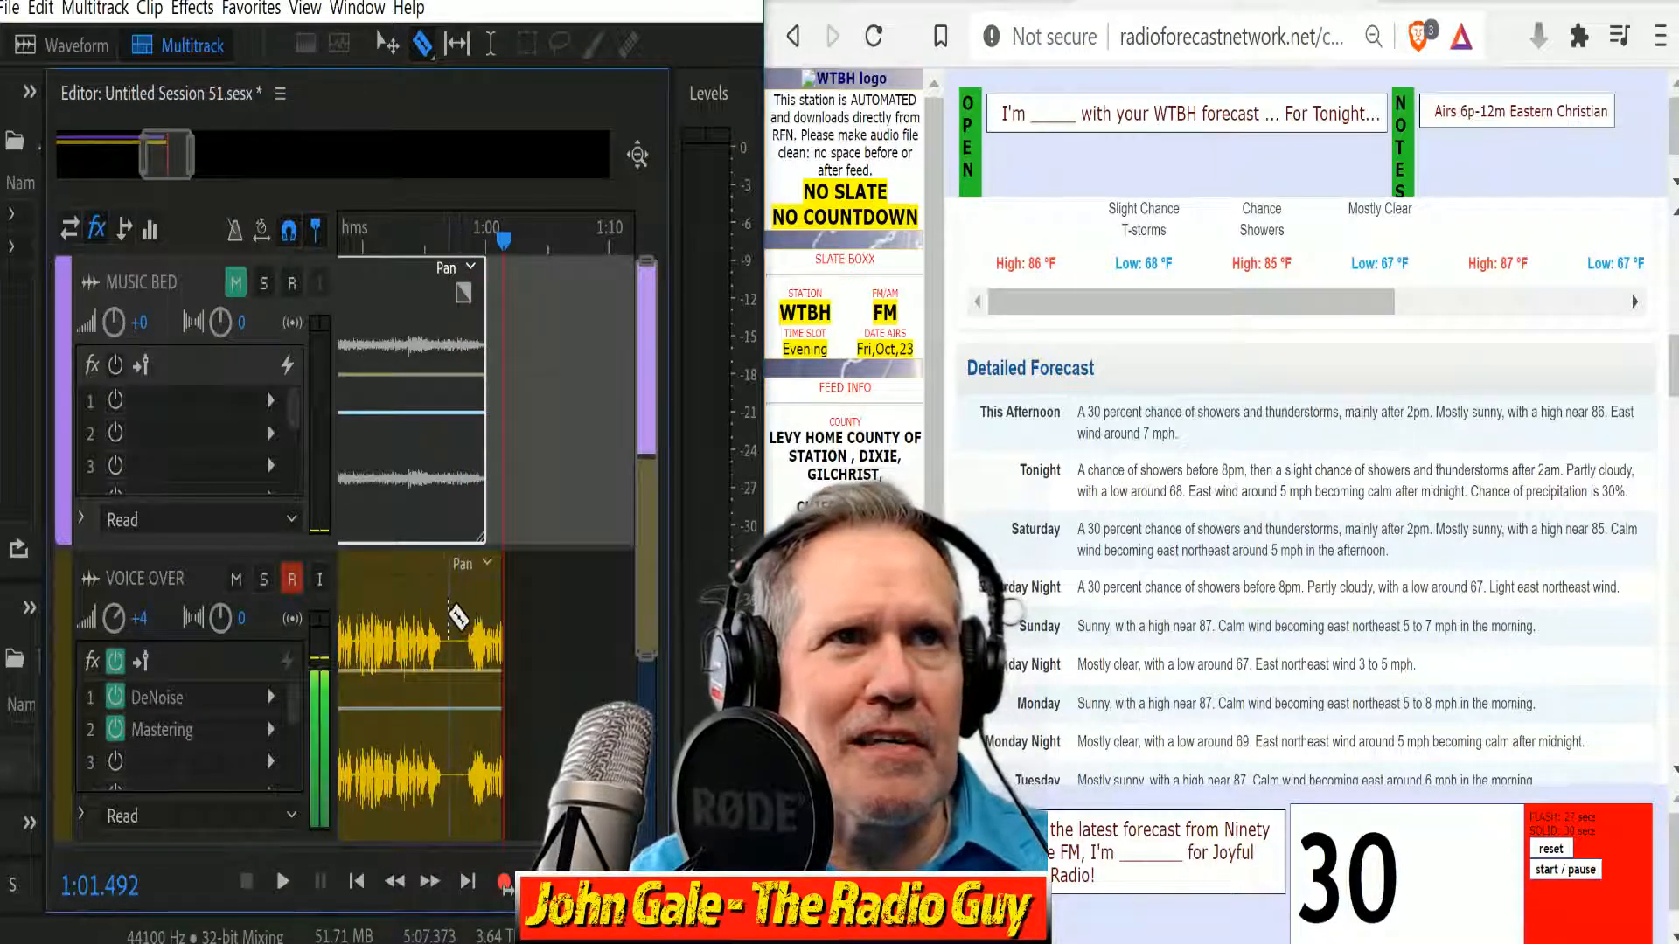
Cut away the unwanted takes from the voice-over and move the final take to the start of the session.
left_click(377, 678)
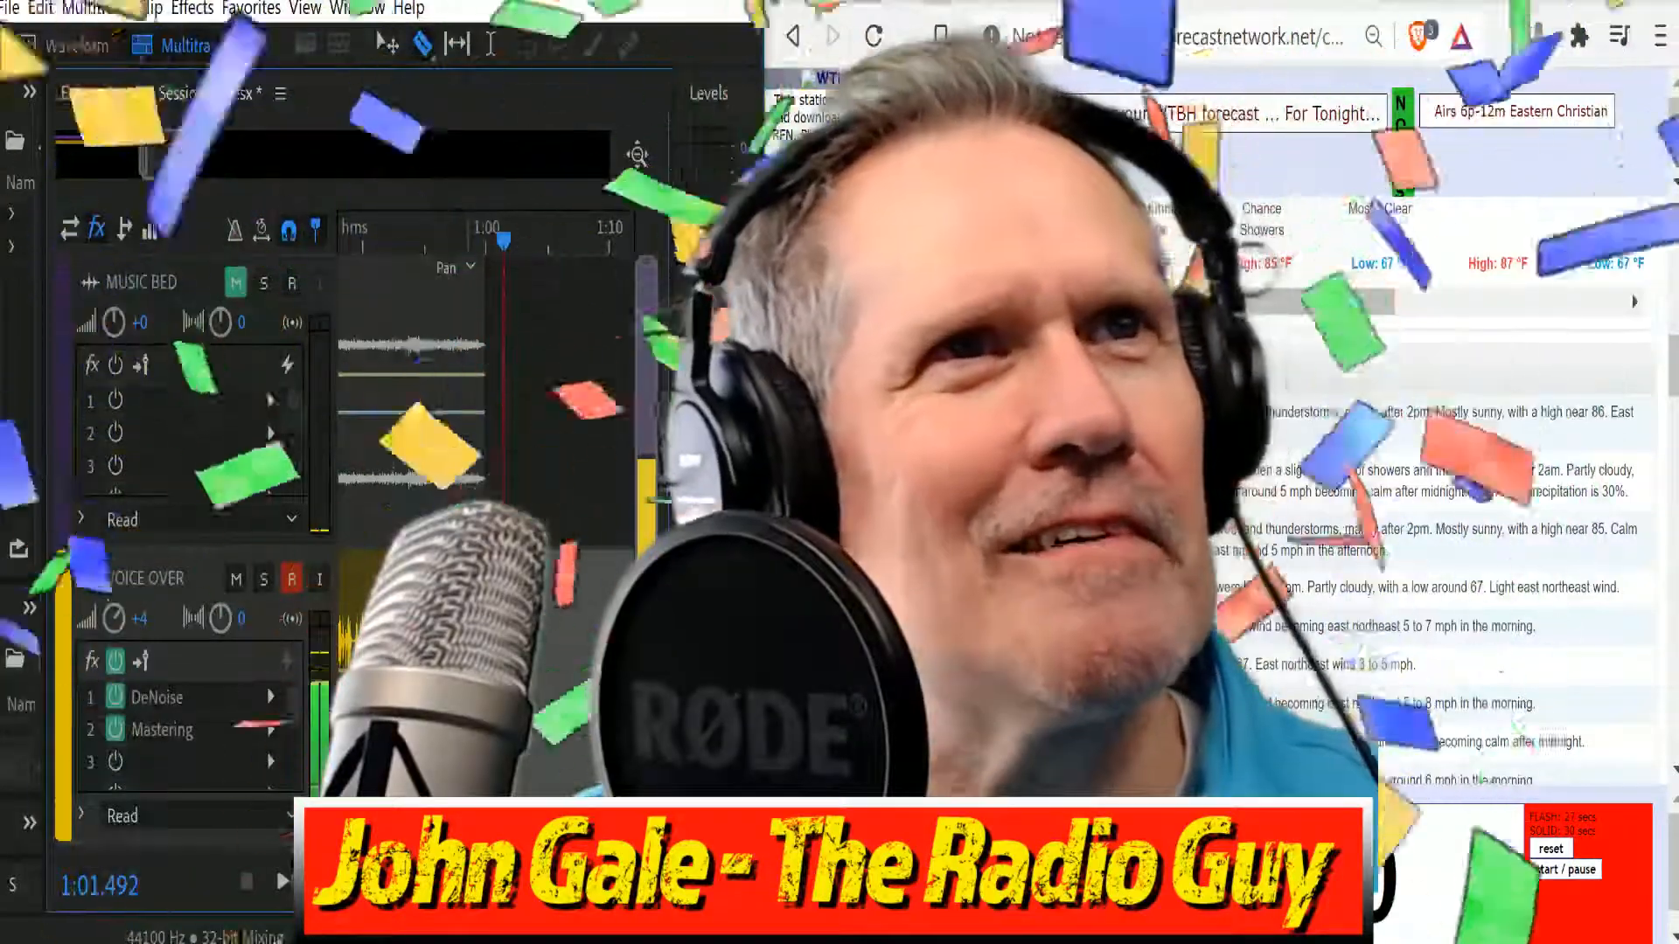
left_click_drag(188, 159, 114, 162)
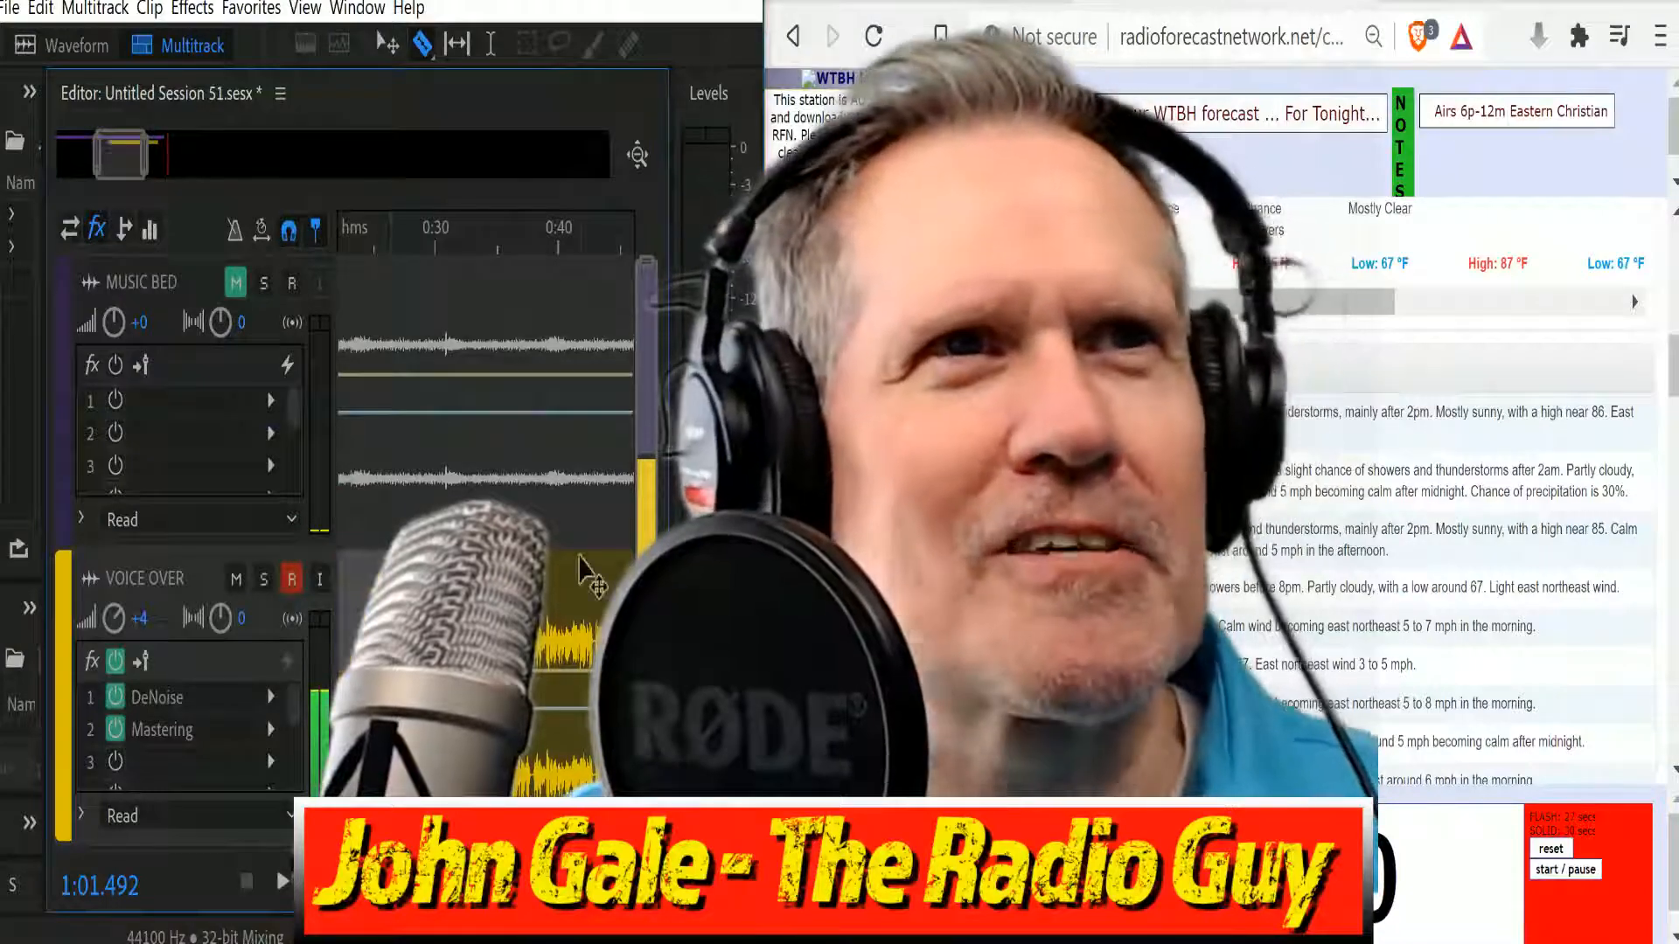
scroll(242, 551, "left", 5)
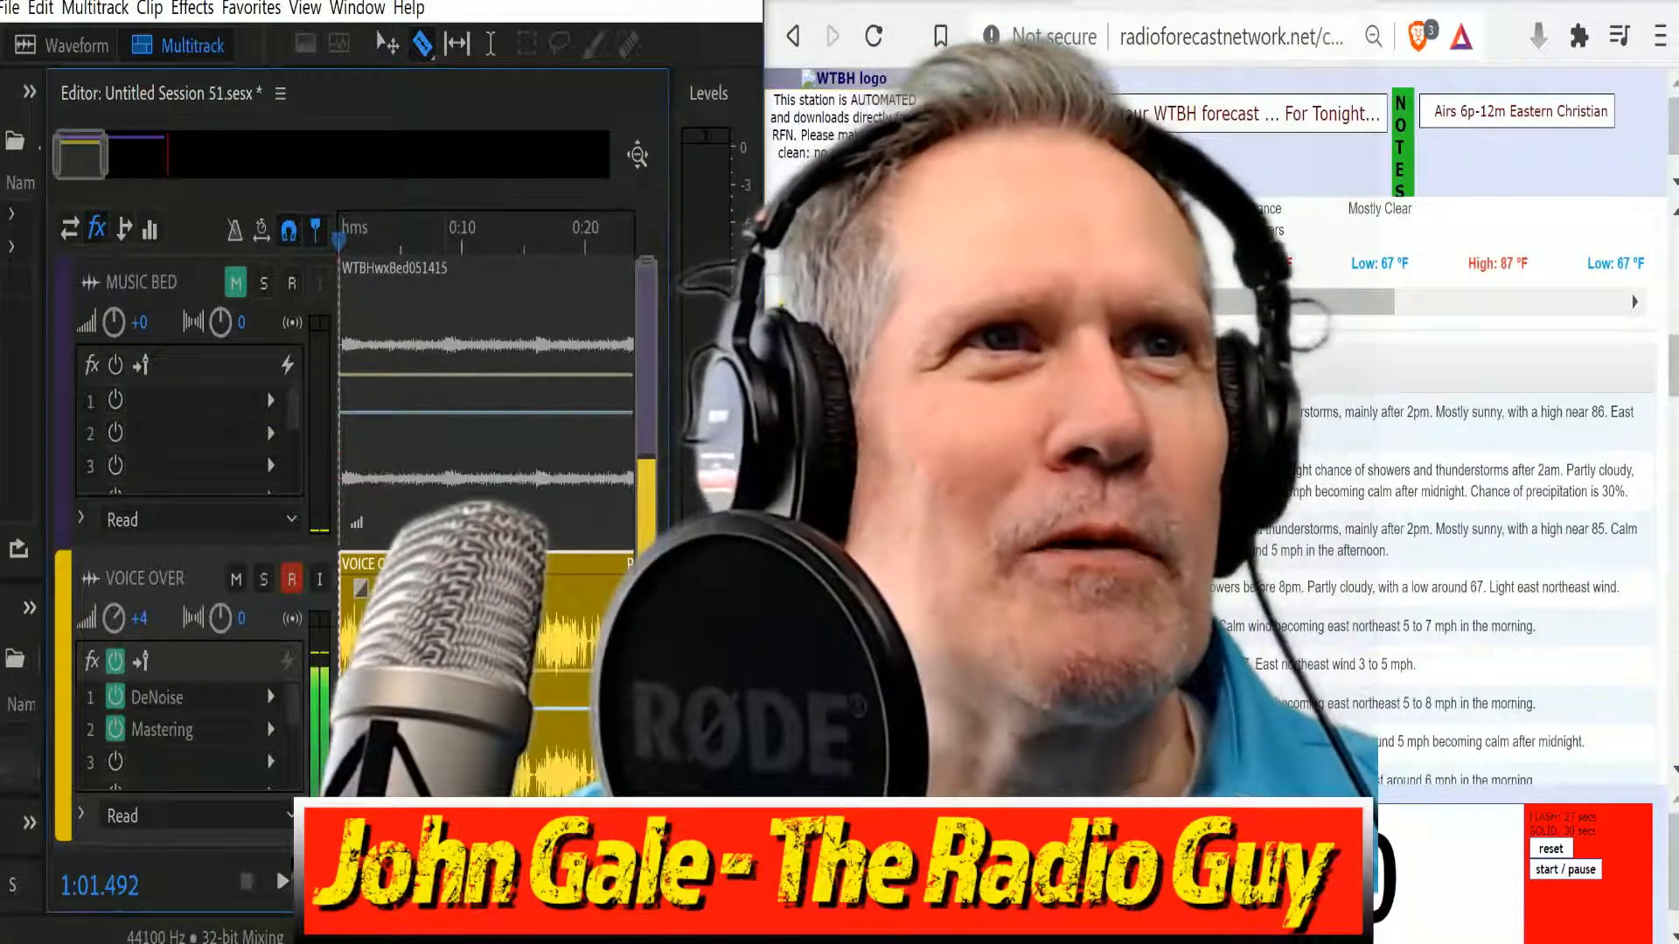
Unmute the music bed and mix the entire session down to a new file.
left_click(232, 291)
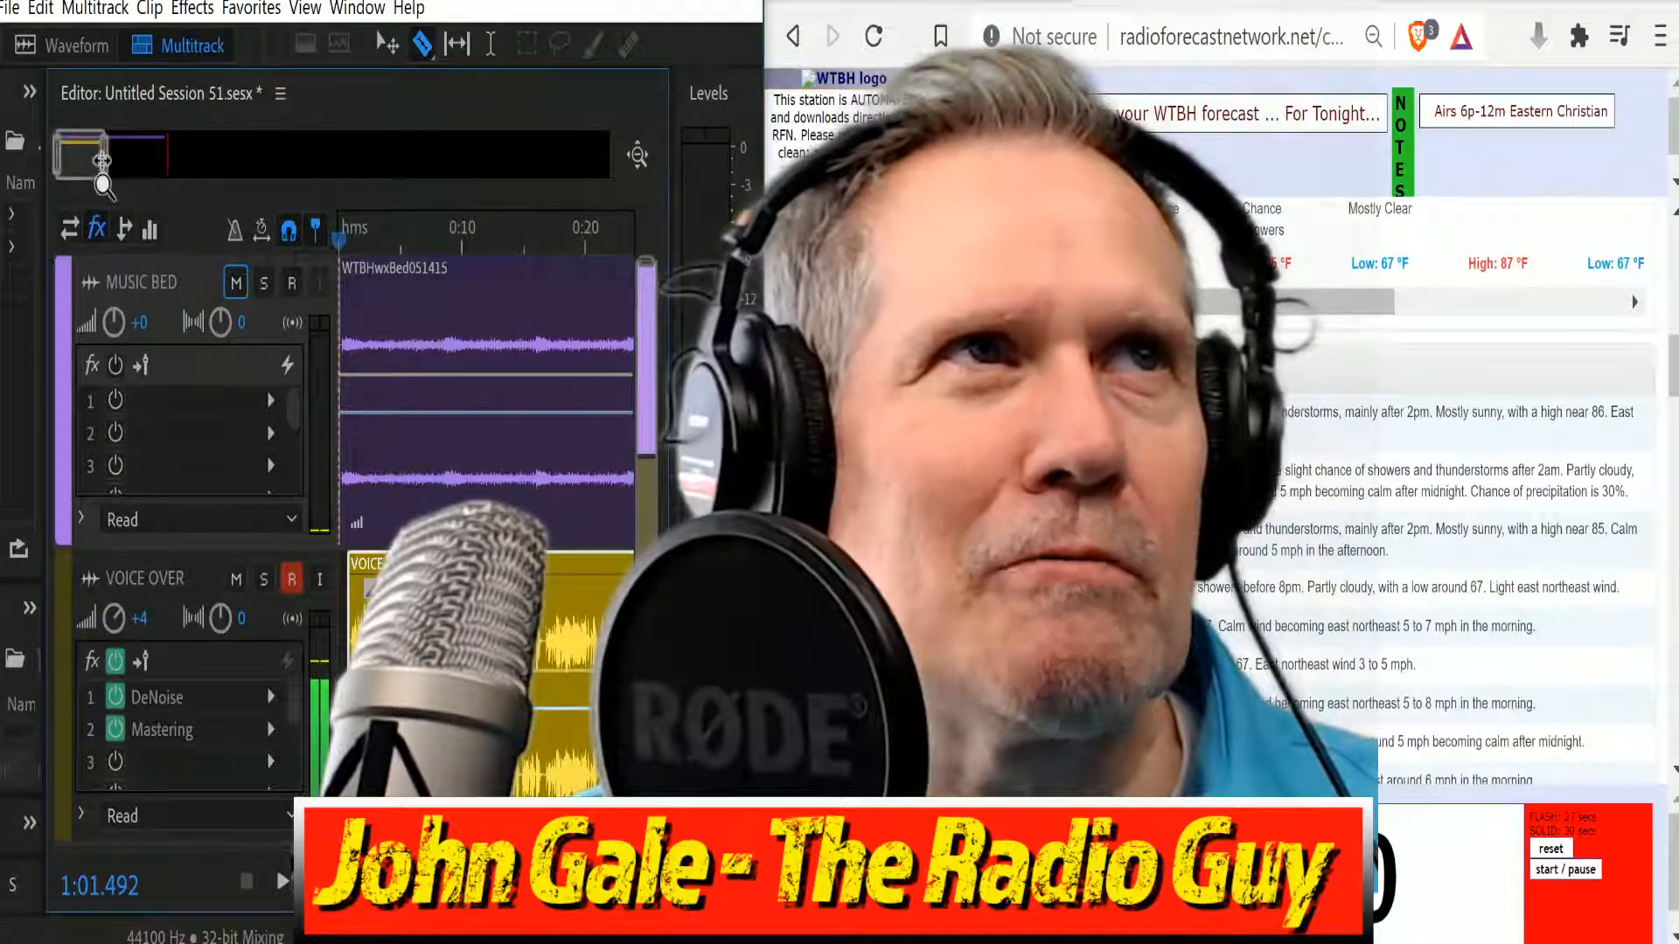
scroll(102, 161, "down", 2)
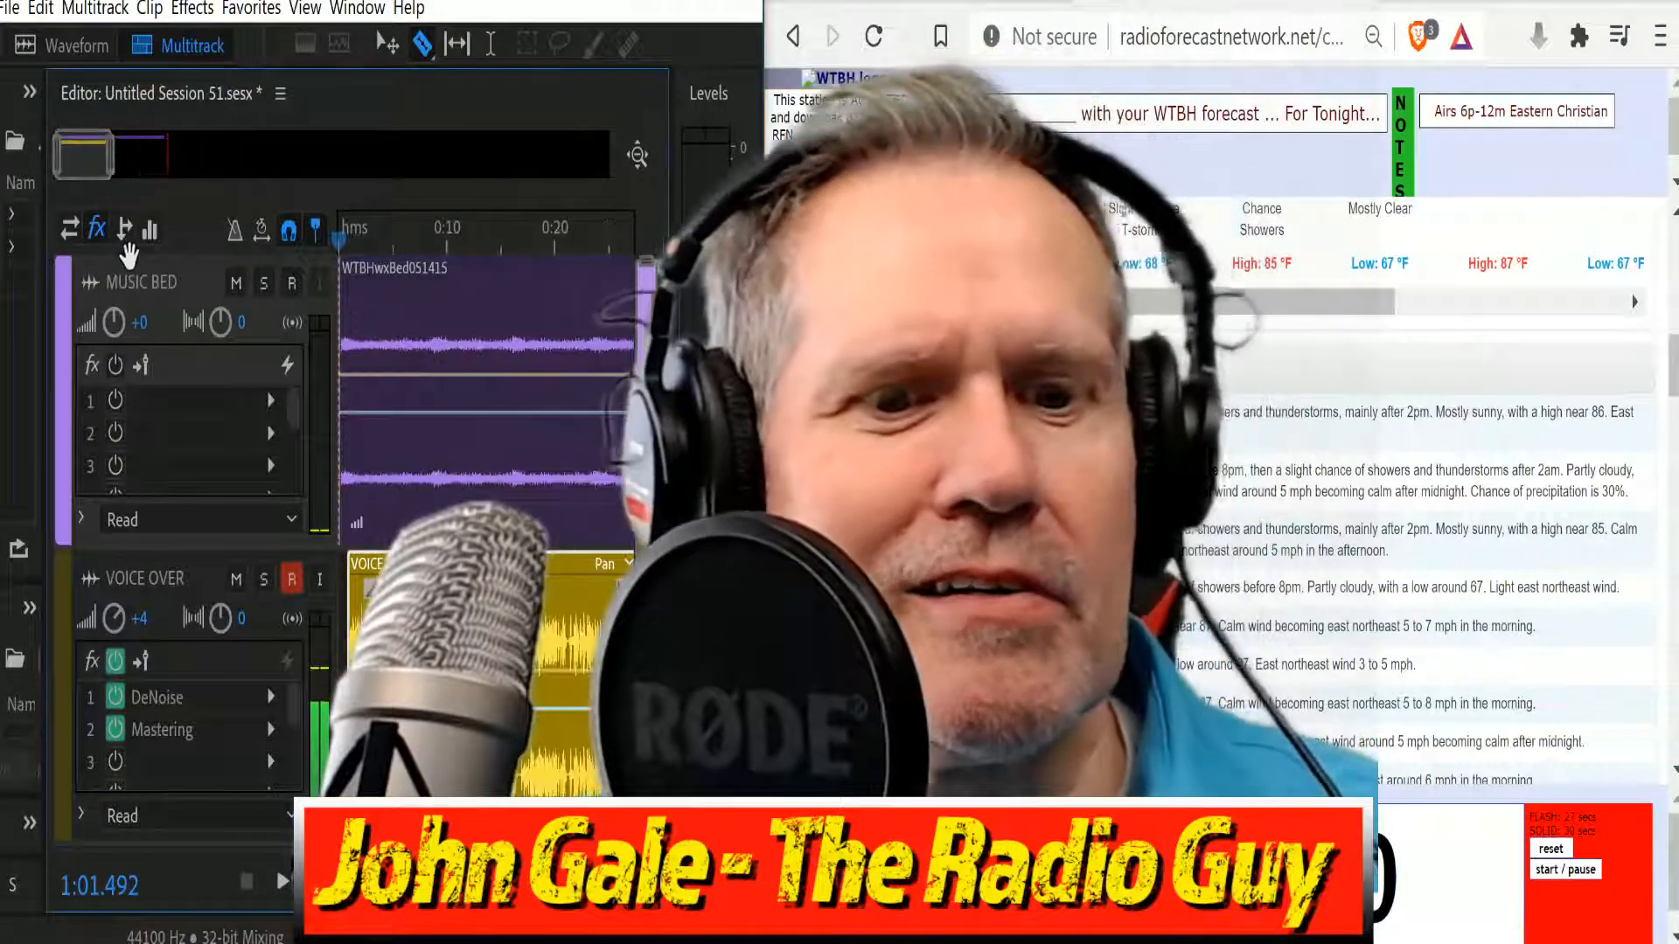
key("ctrl+shift+alt+m")
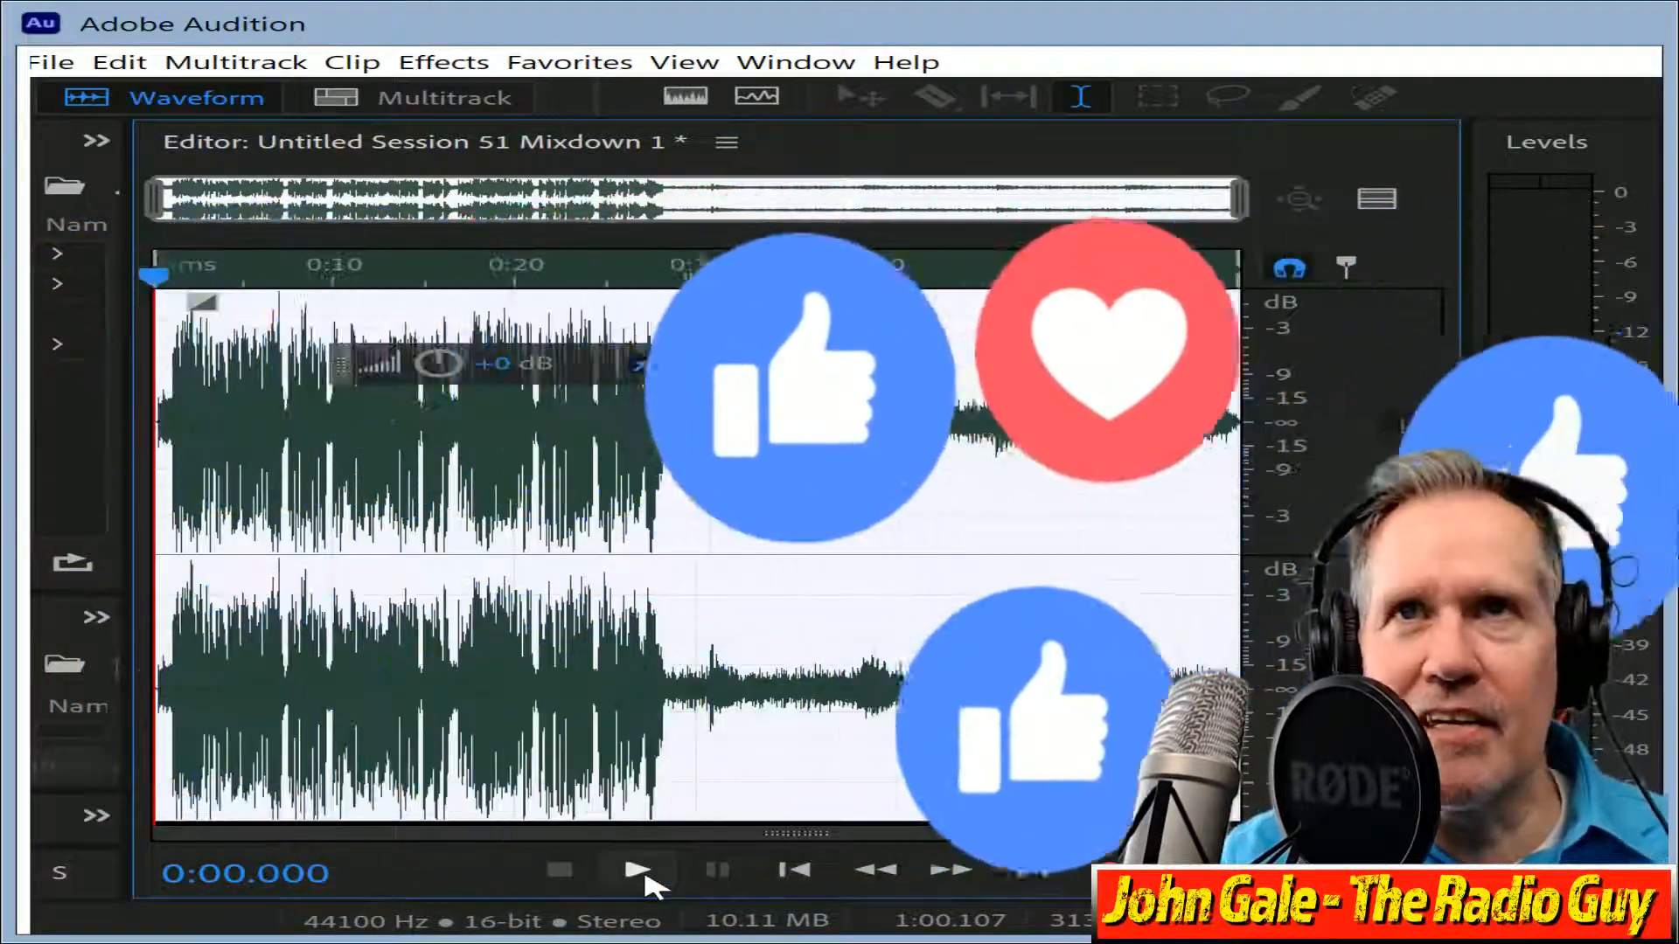
Play the mixdown past its last word and delete the leftover music bed from about 0:29.97 to the end.
left_click(638, 871)
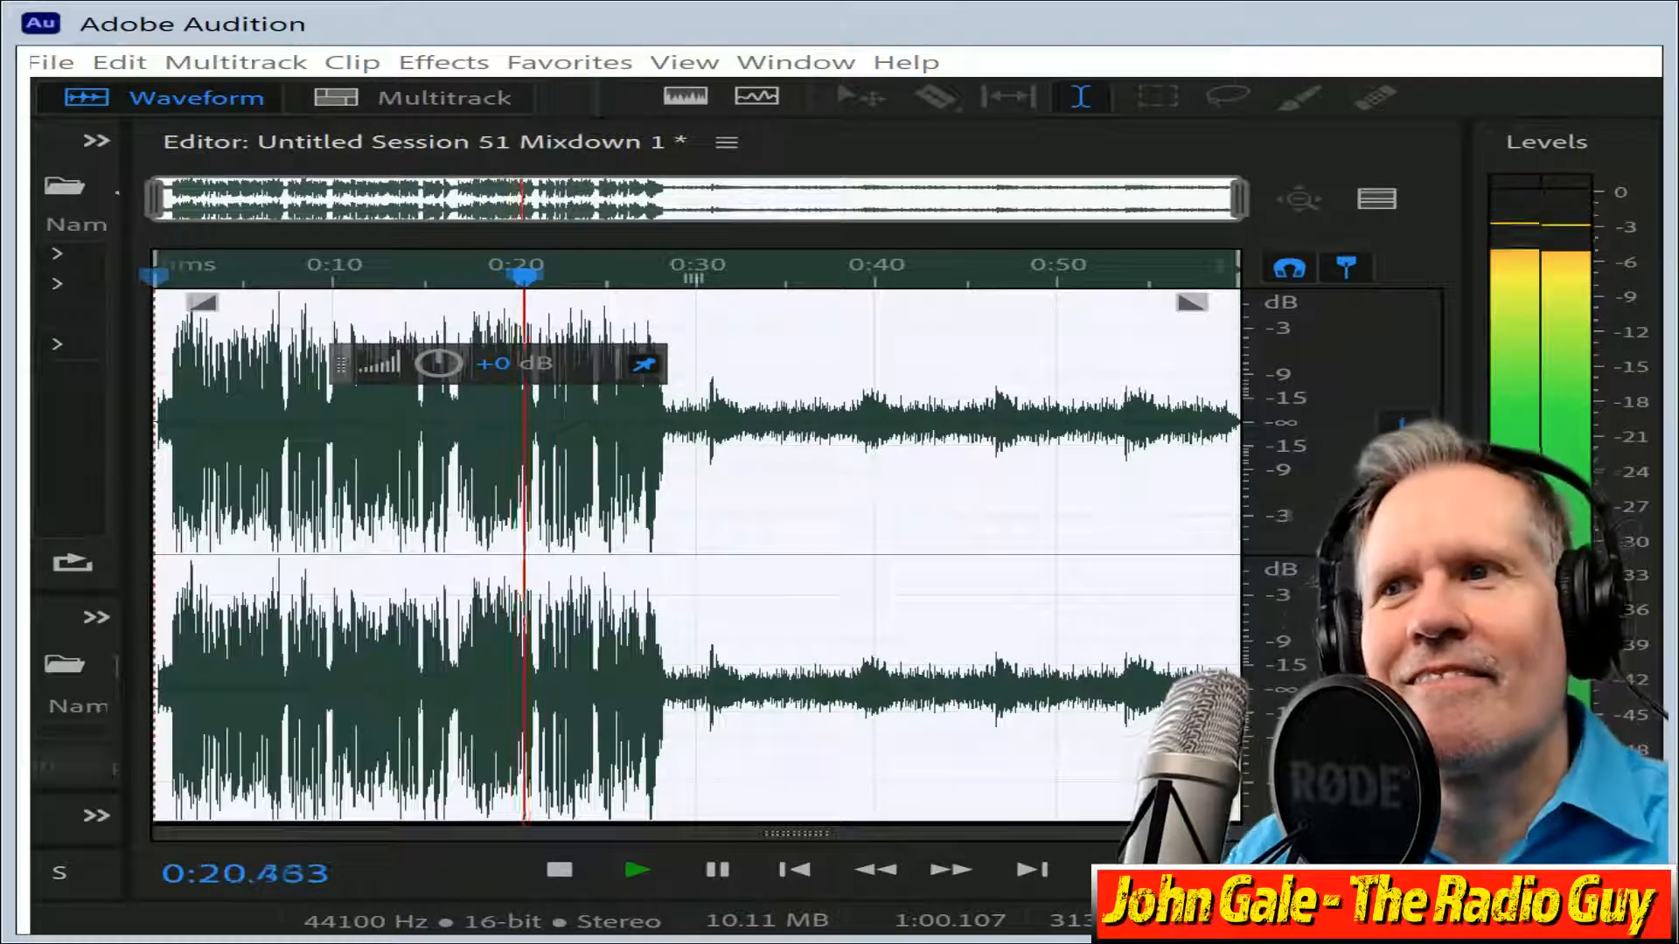
left_click(563, 872)
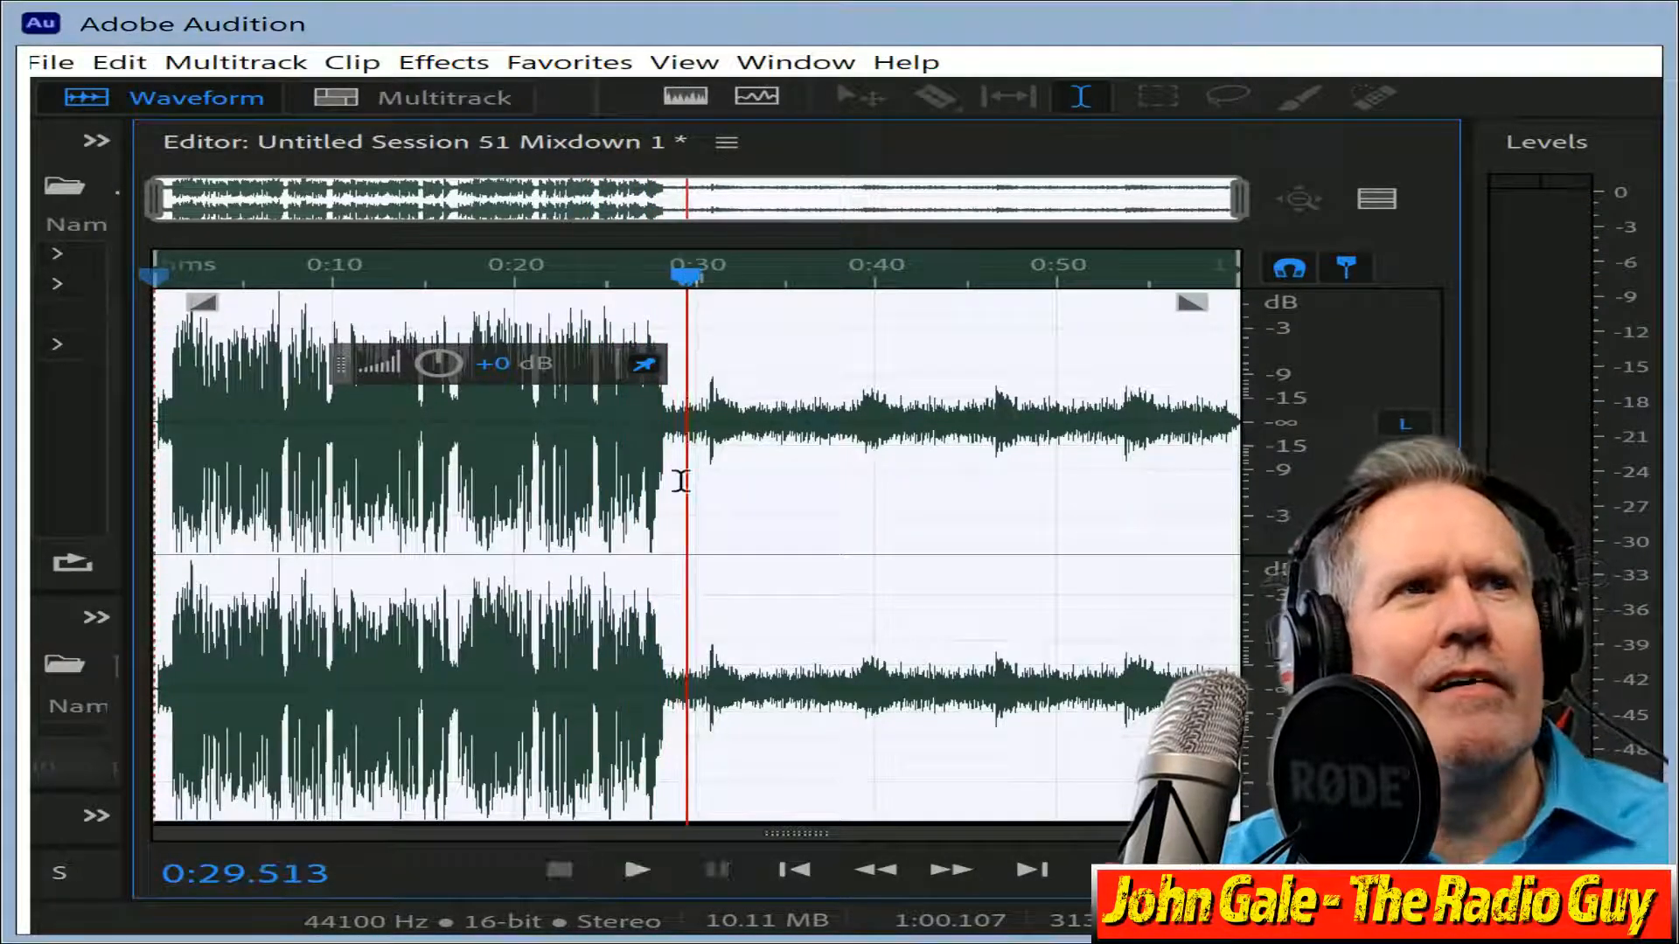
scroll(681, 481, "up", 2)
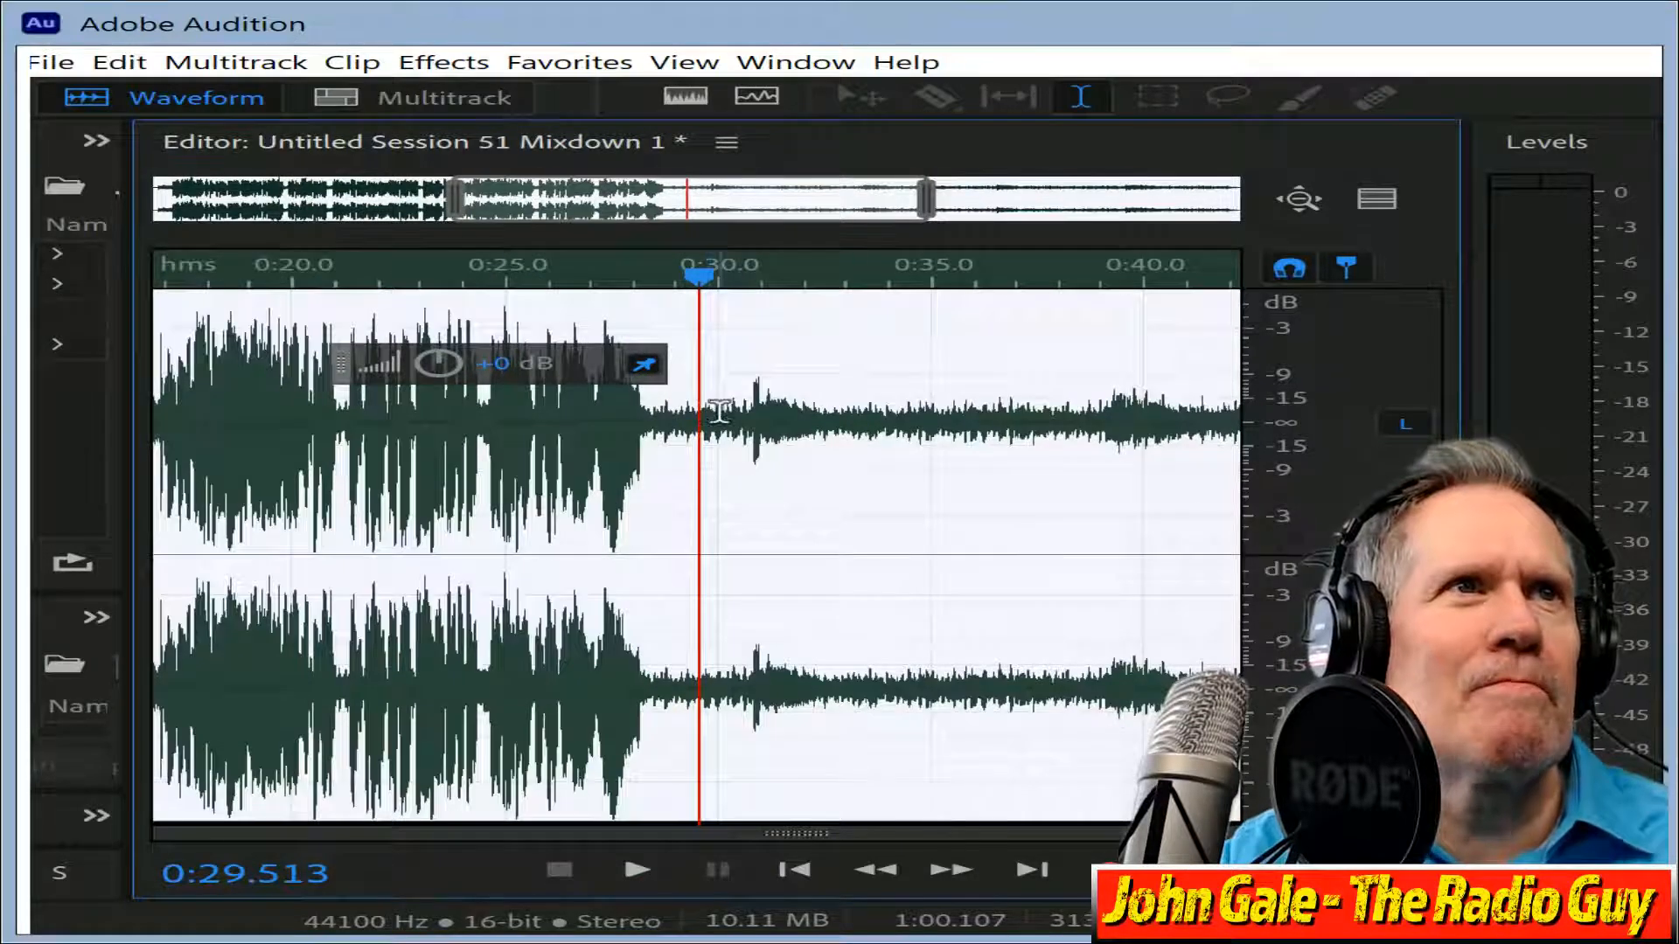
left_click_drag(719, 411, 1251, 419)
key("Delete")
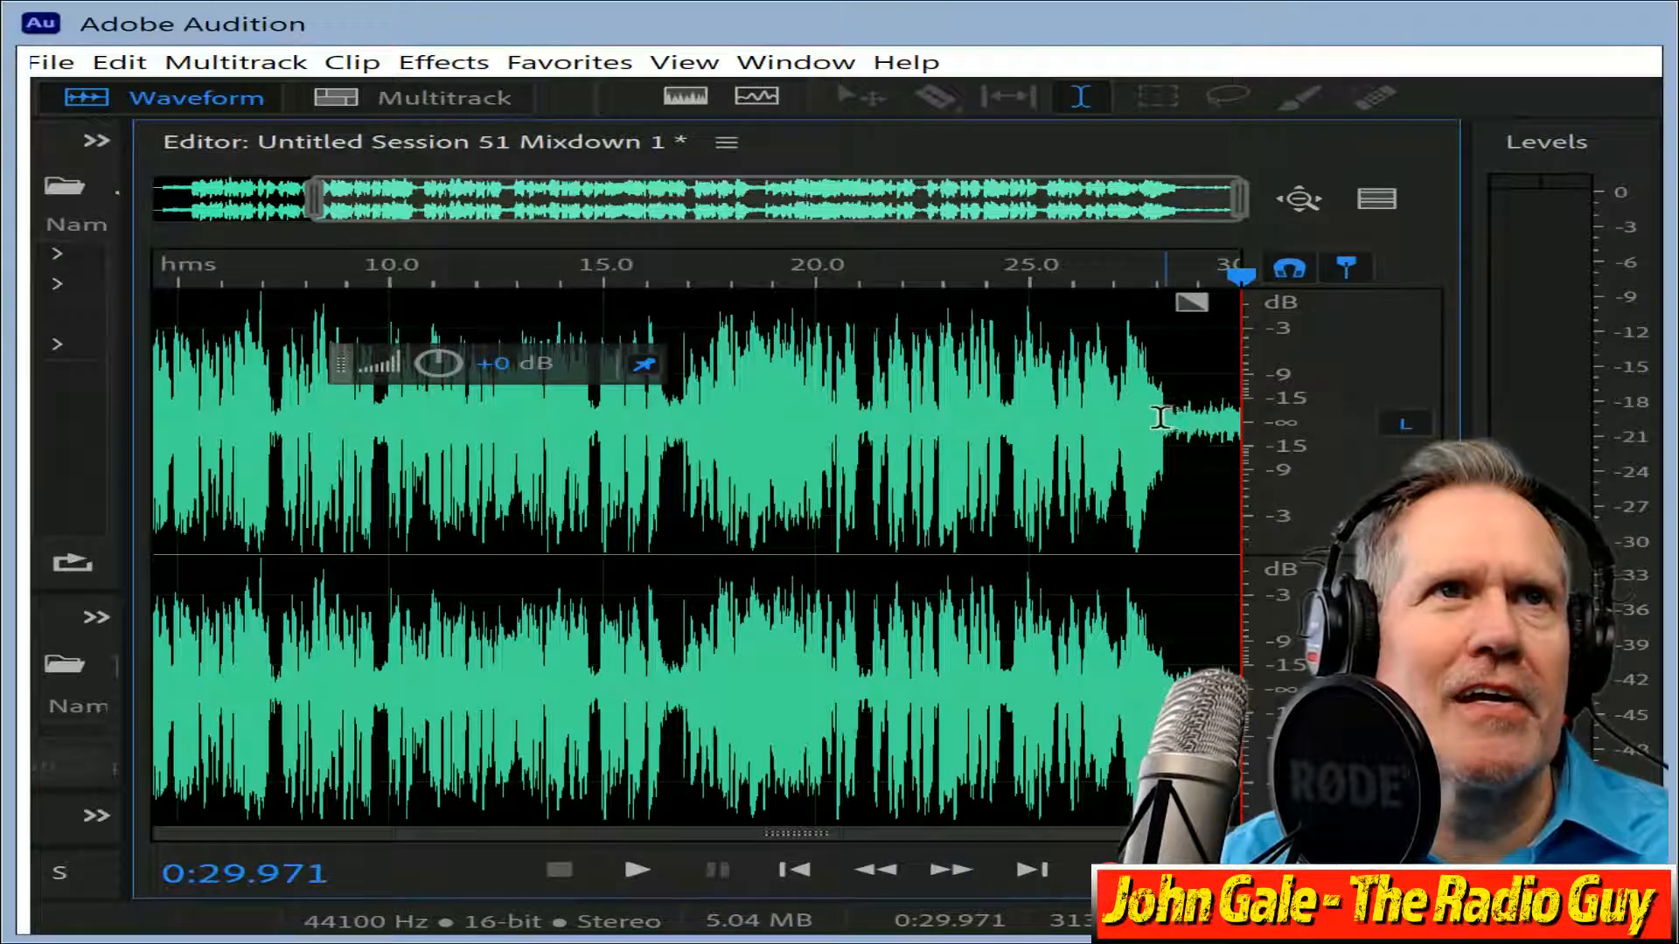
Select the music tail after the last word, from 0:28.251 to the end of the mixdown.
left_click_drag(1167, 420, 1239, 420)
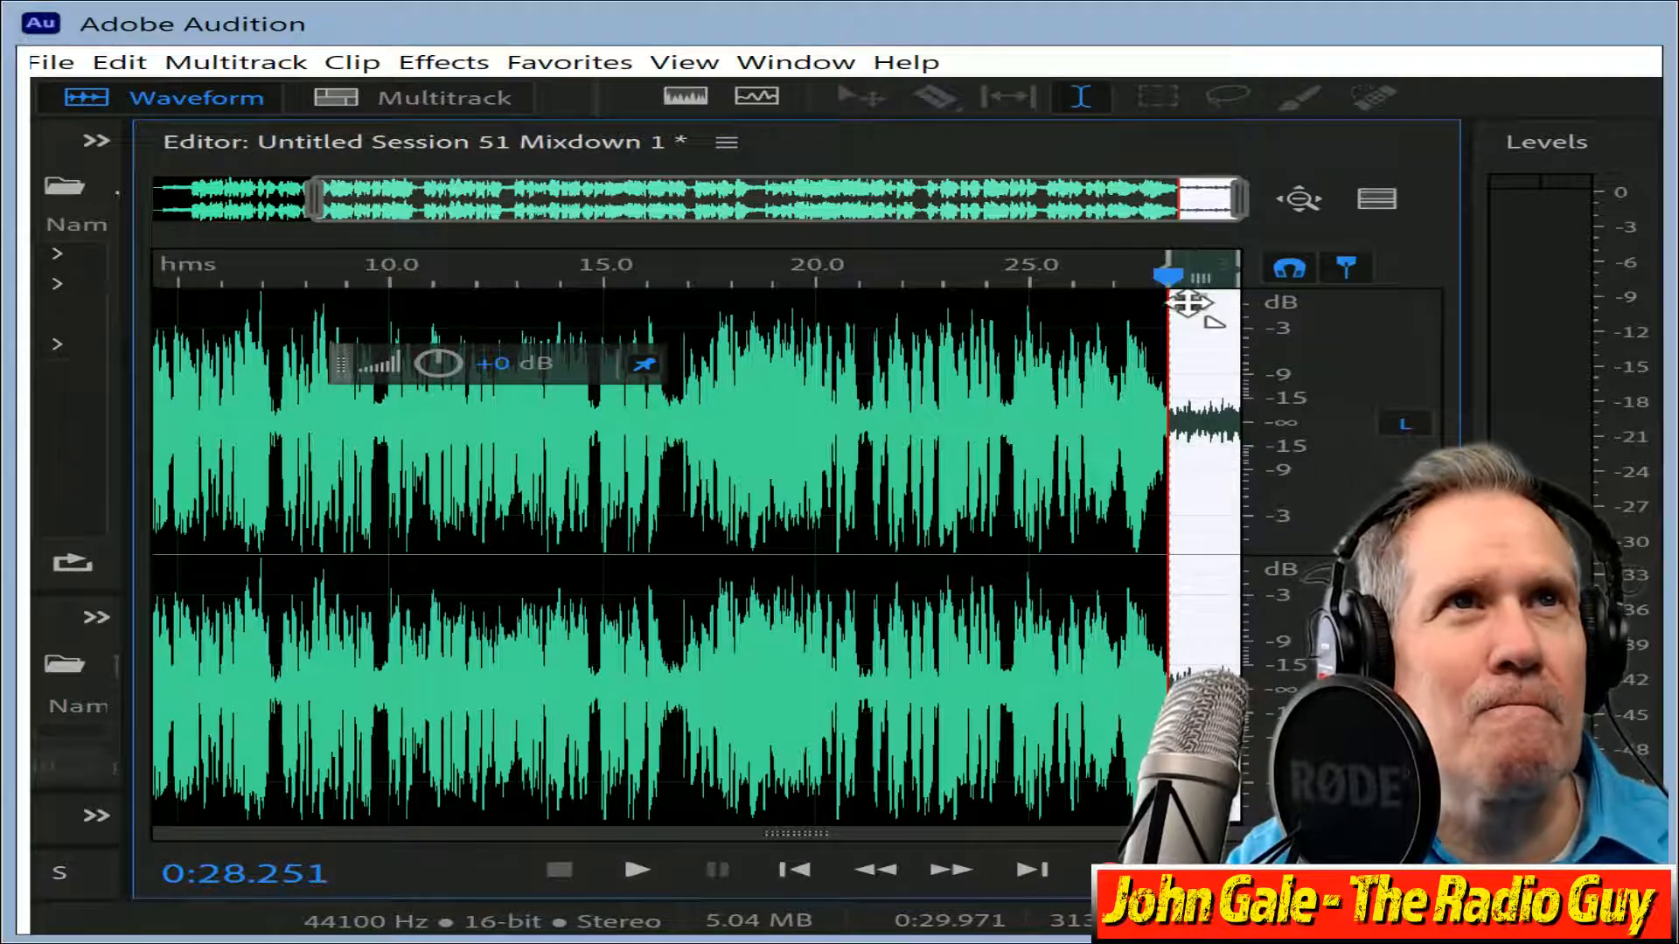
Fade out the selected tail of the mixdown from 0:28.251 to the end, play it back, and clear the selection.
left_click_drag(1187, 303, 1148, 357)
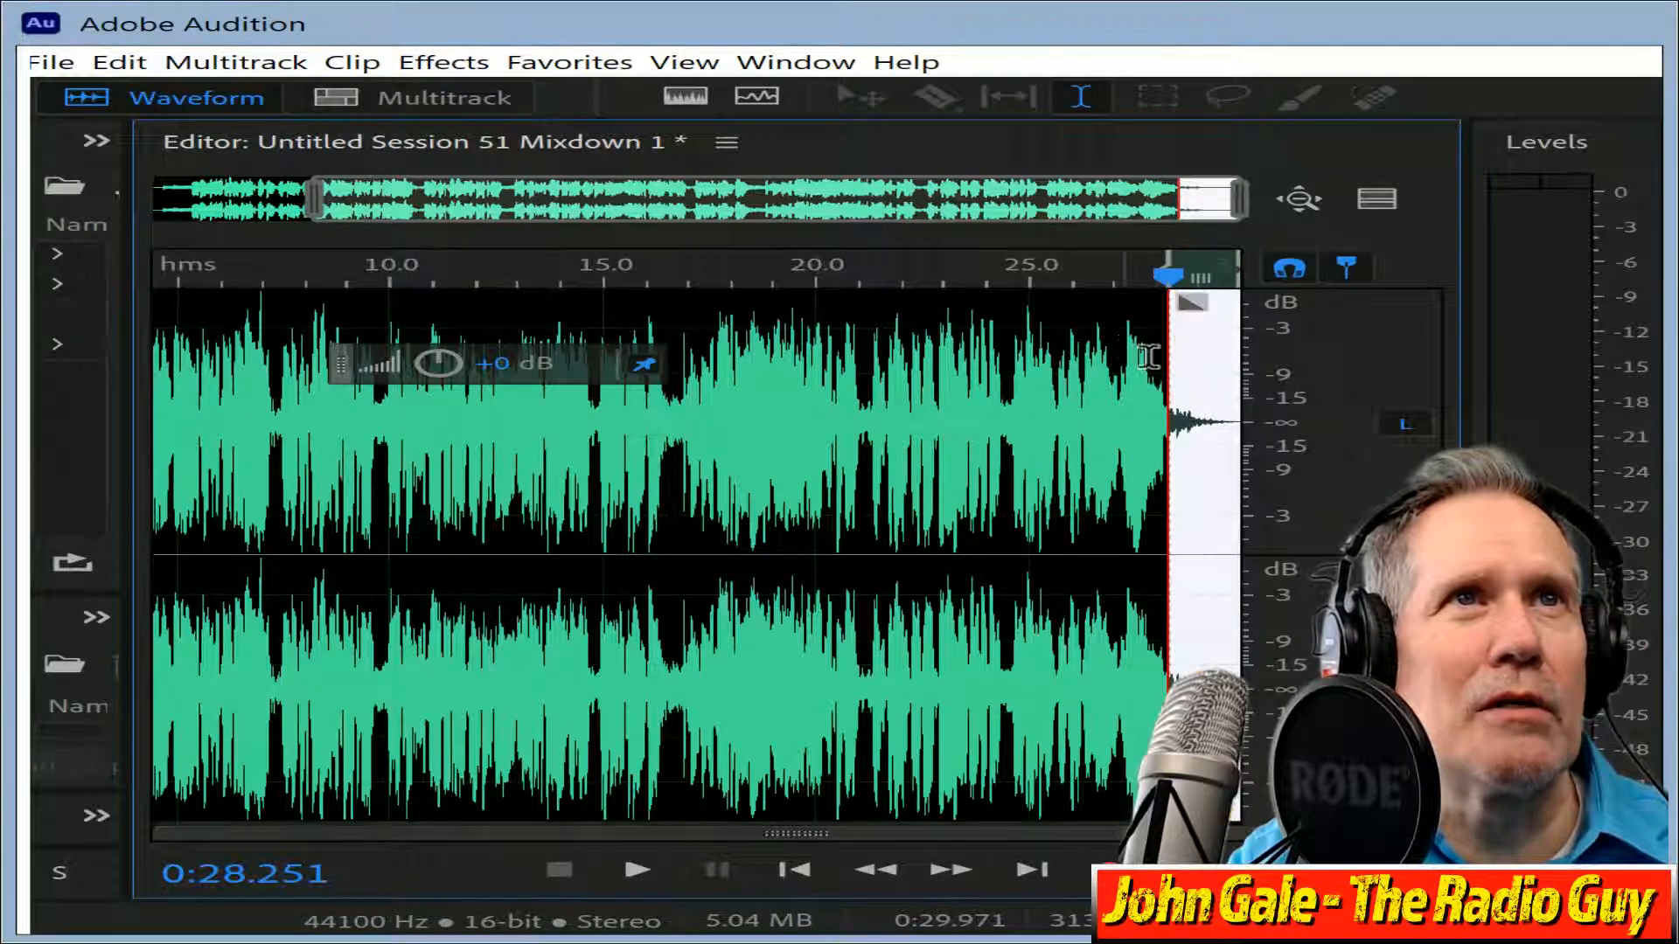
key("space")
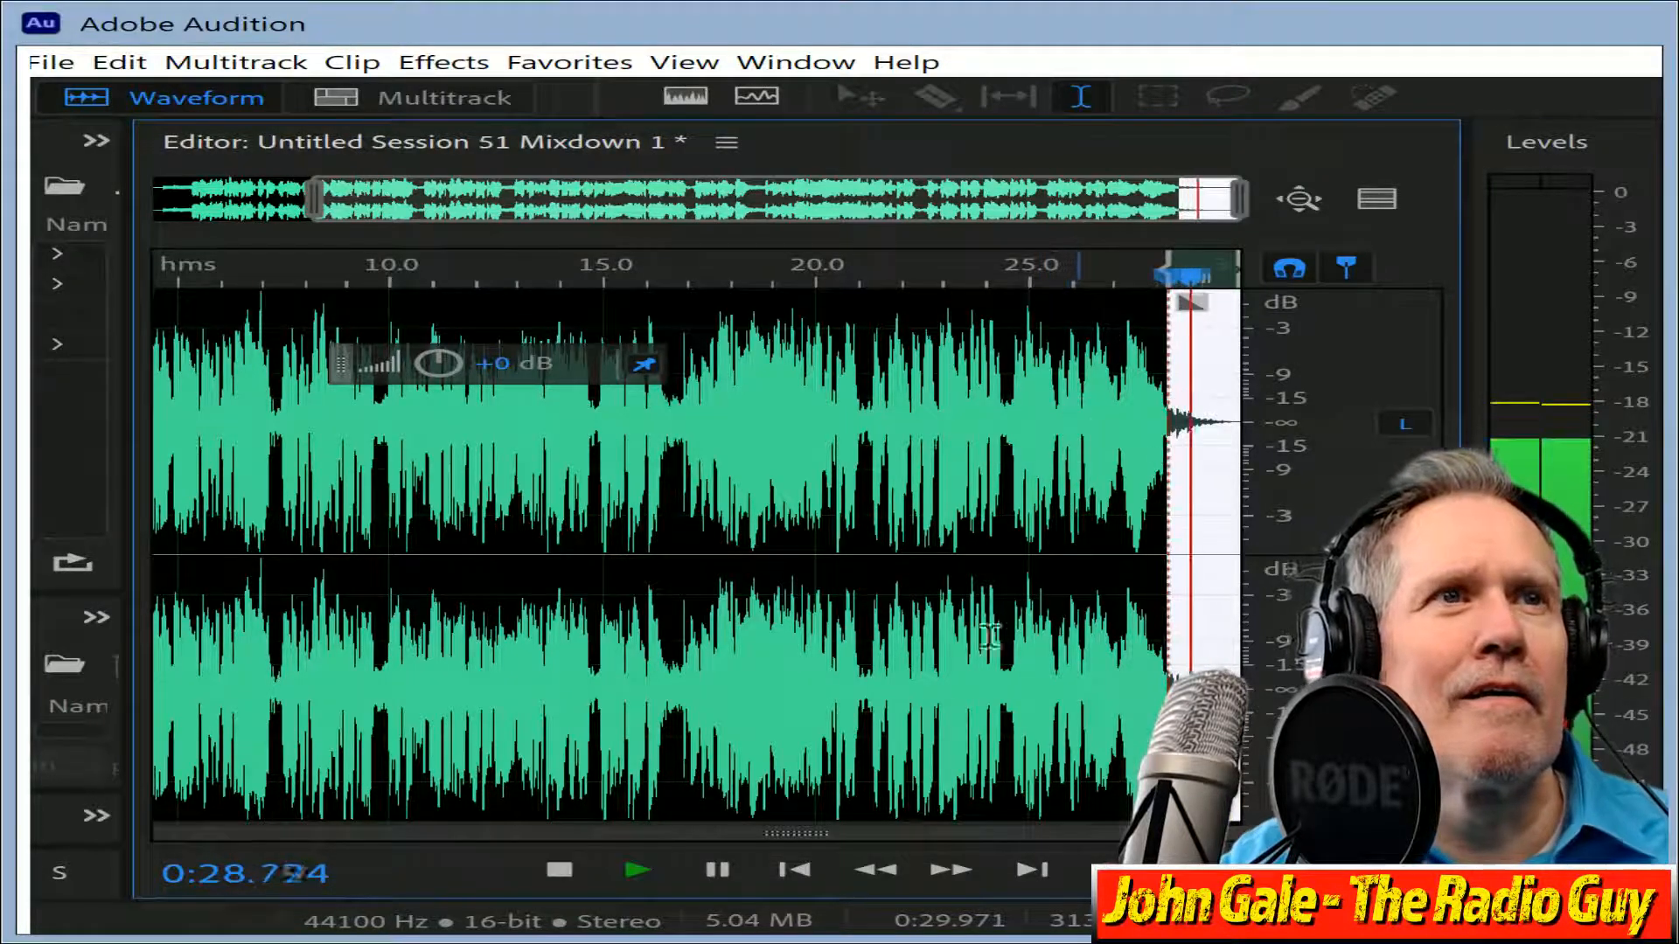
left_click(577, 870)
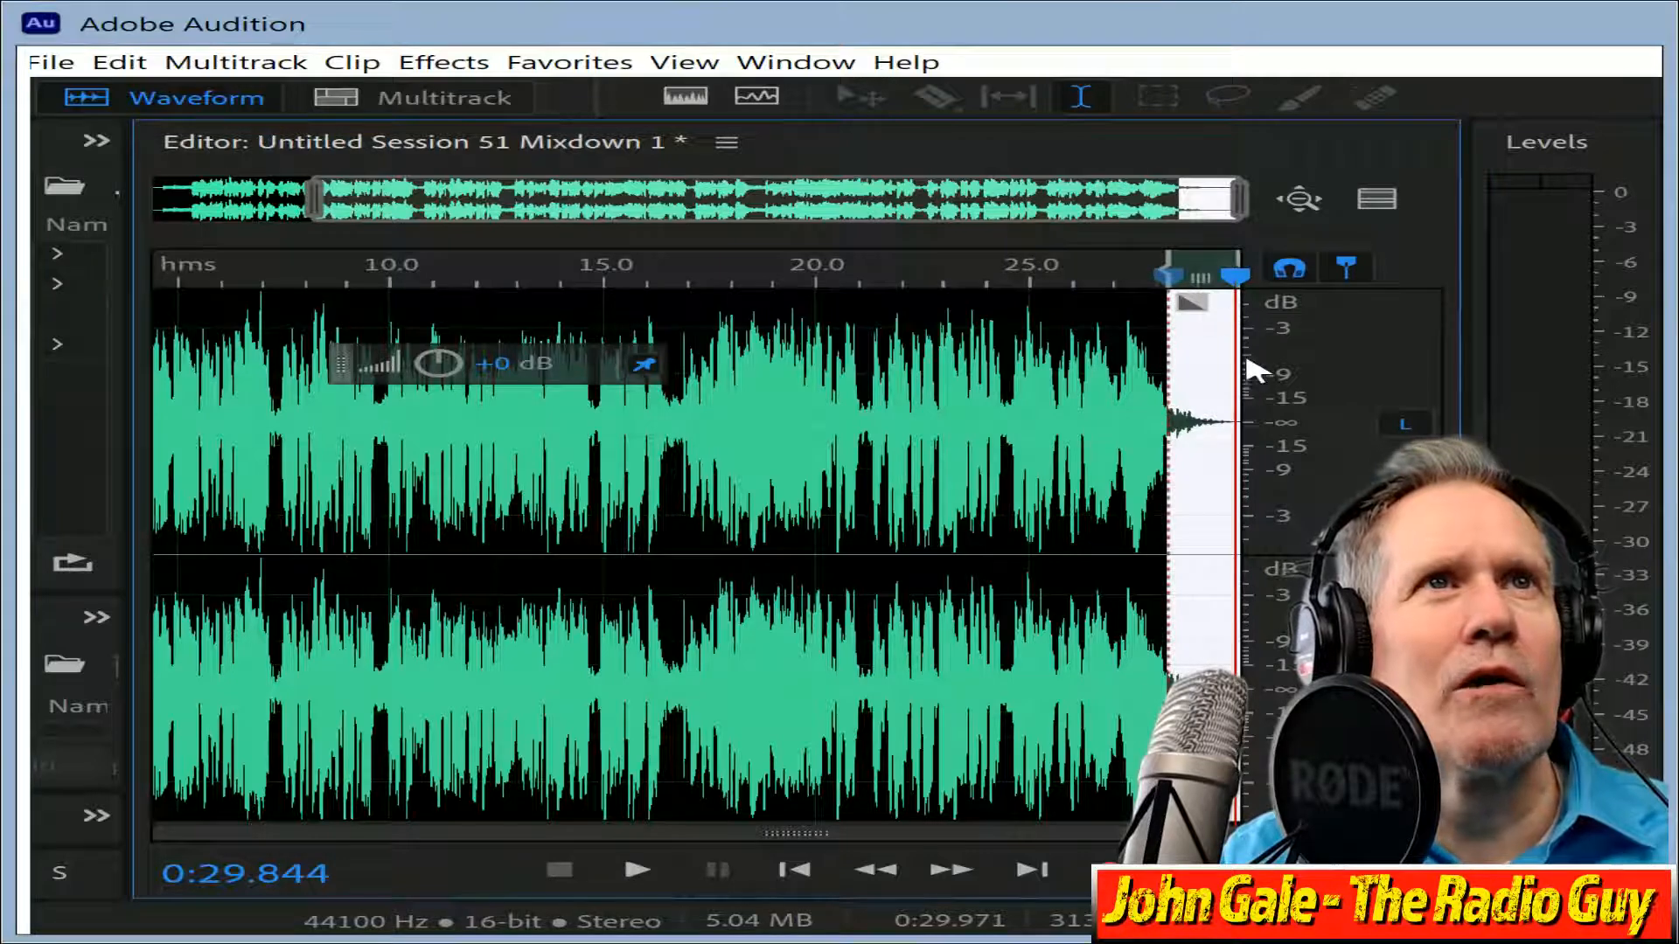
key("Escape")
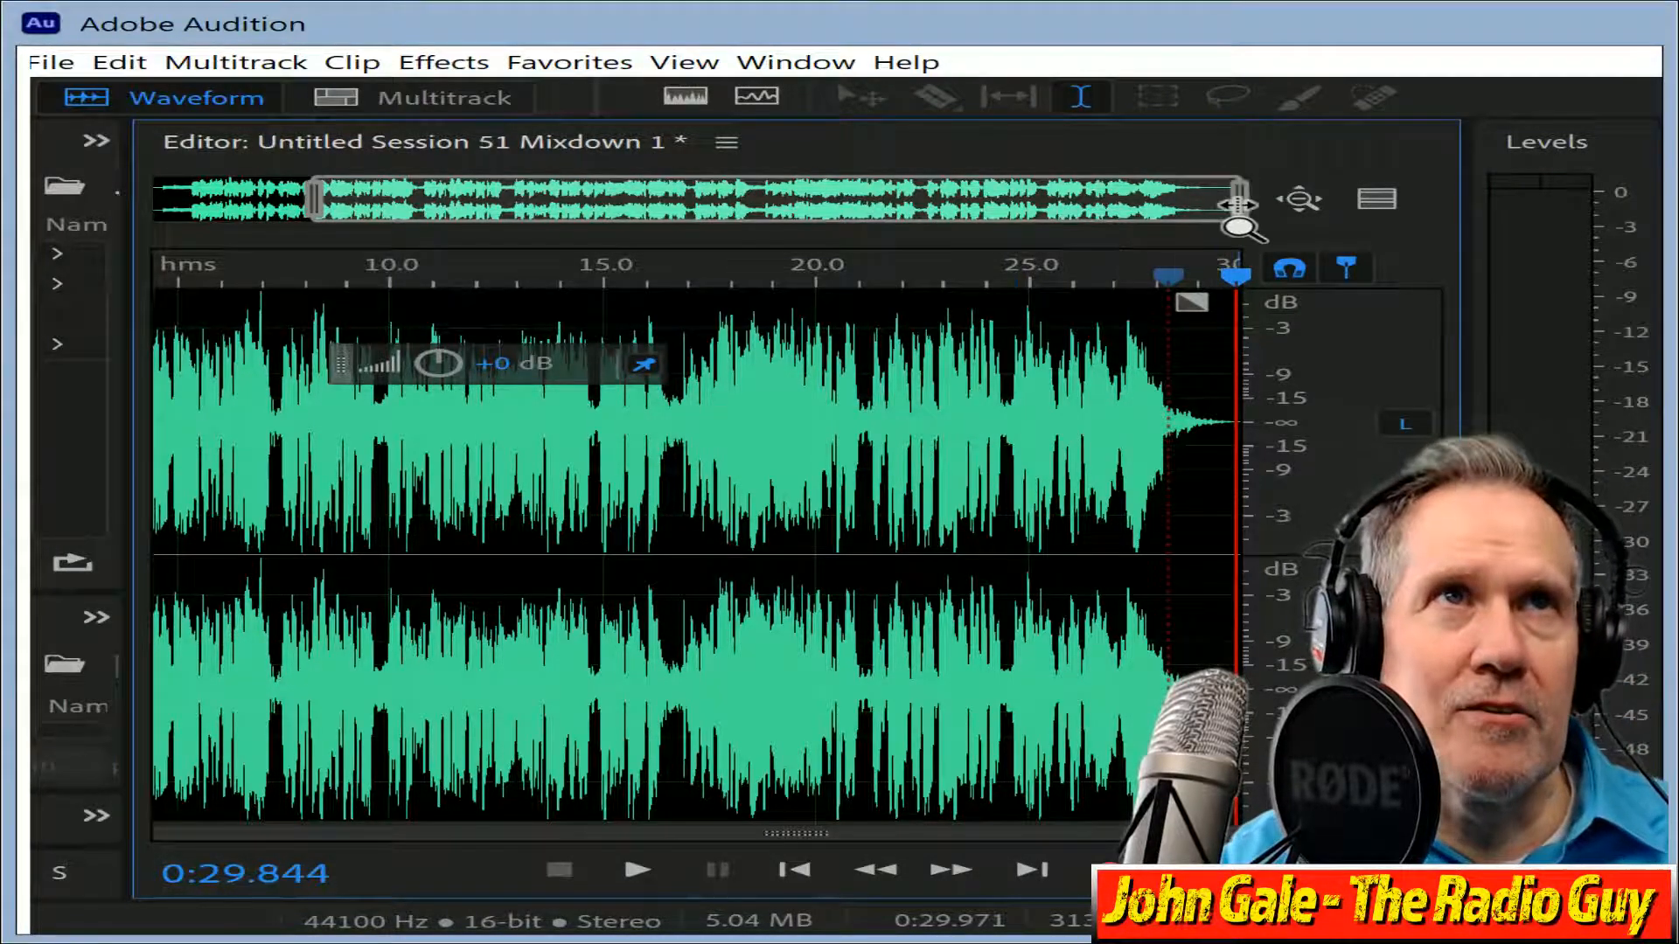
Delete the silence before the audio begins at the start of the mixdown, about the first 0.27 seconds.
left_click_drag(1236, 206, 363, 254)
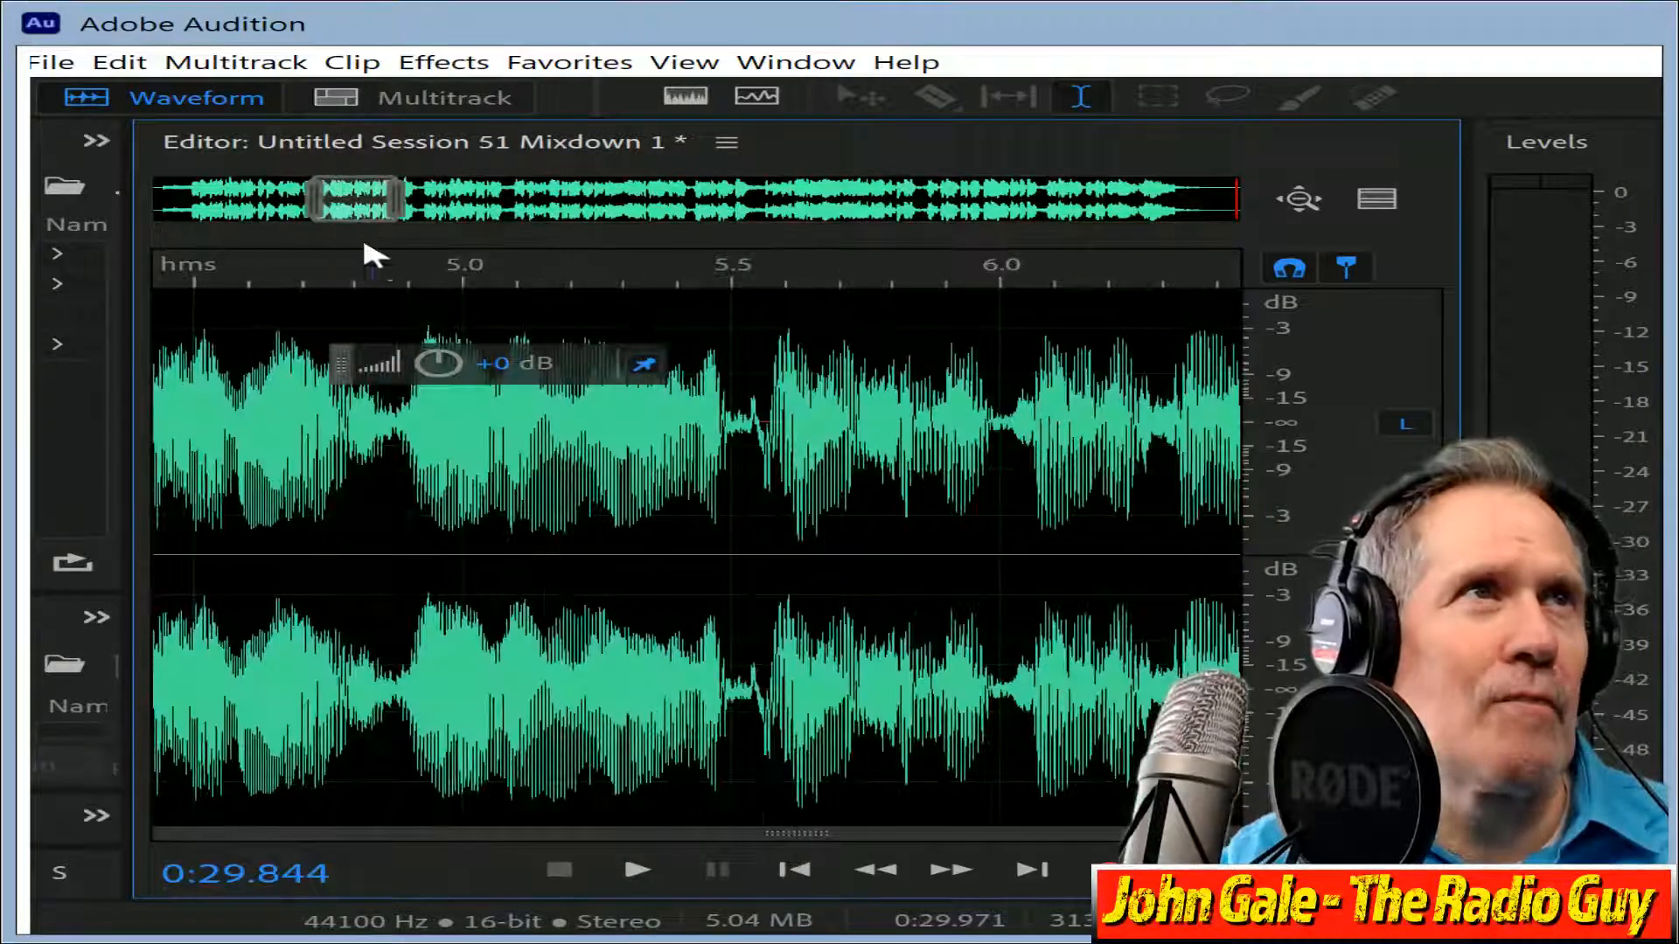
left_click_drag(357, 198, 31, 247)
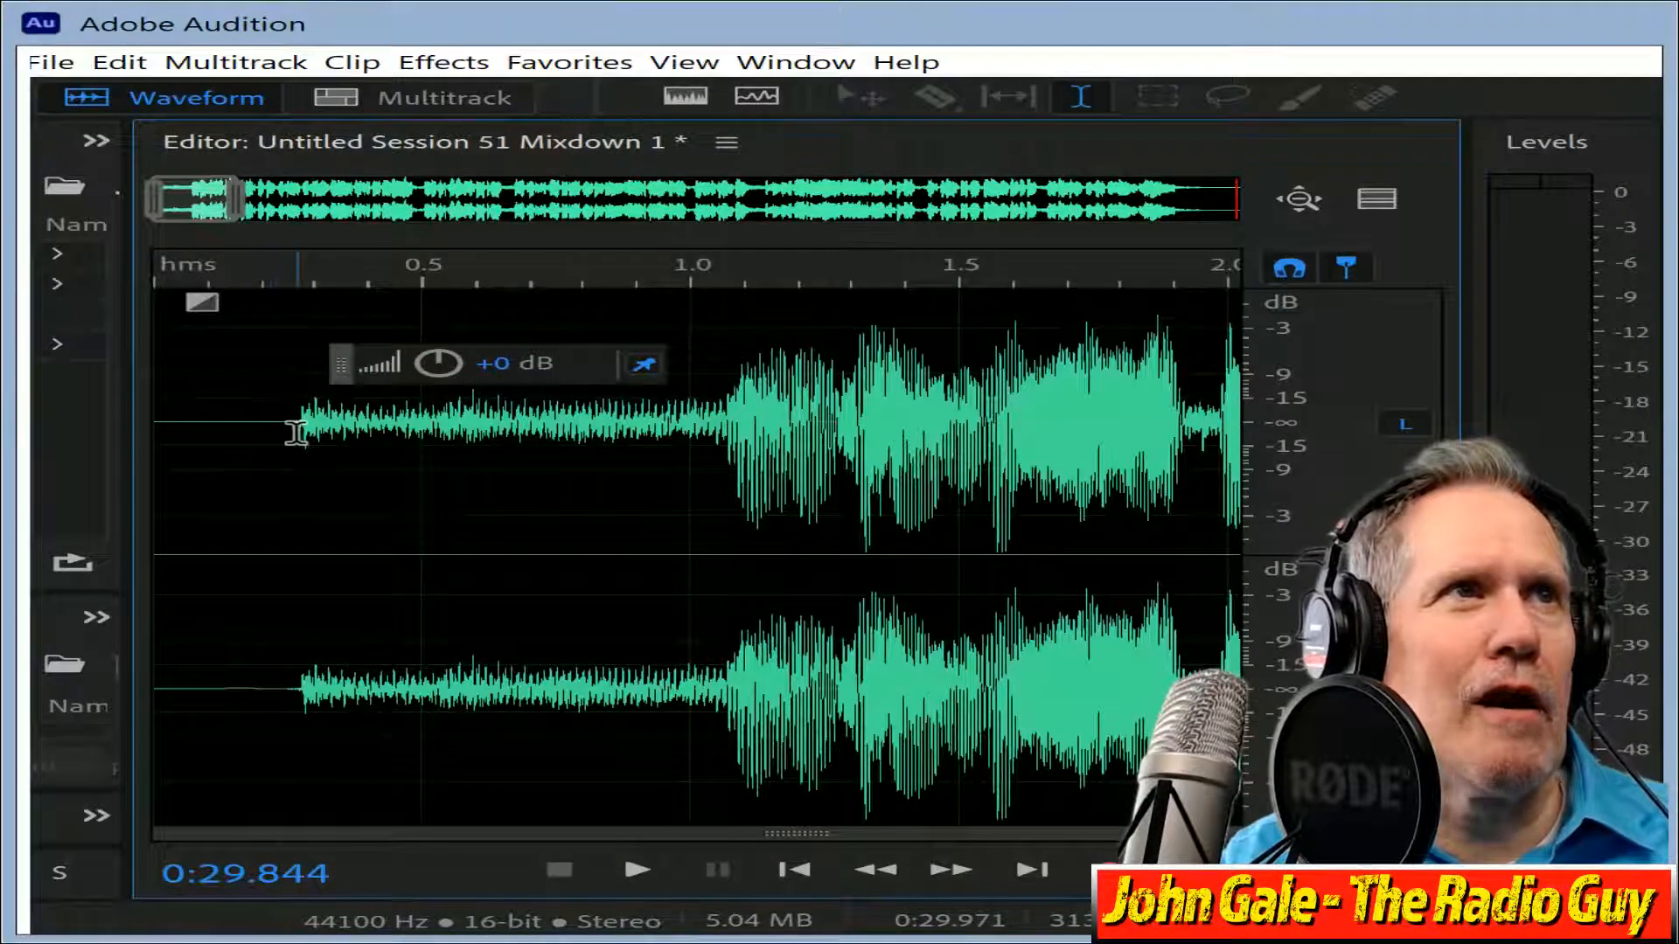
left_click_drag(296, 432, 38, 218)
key("Delete")
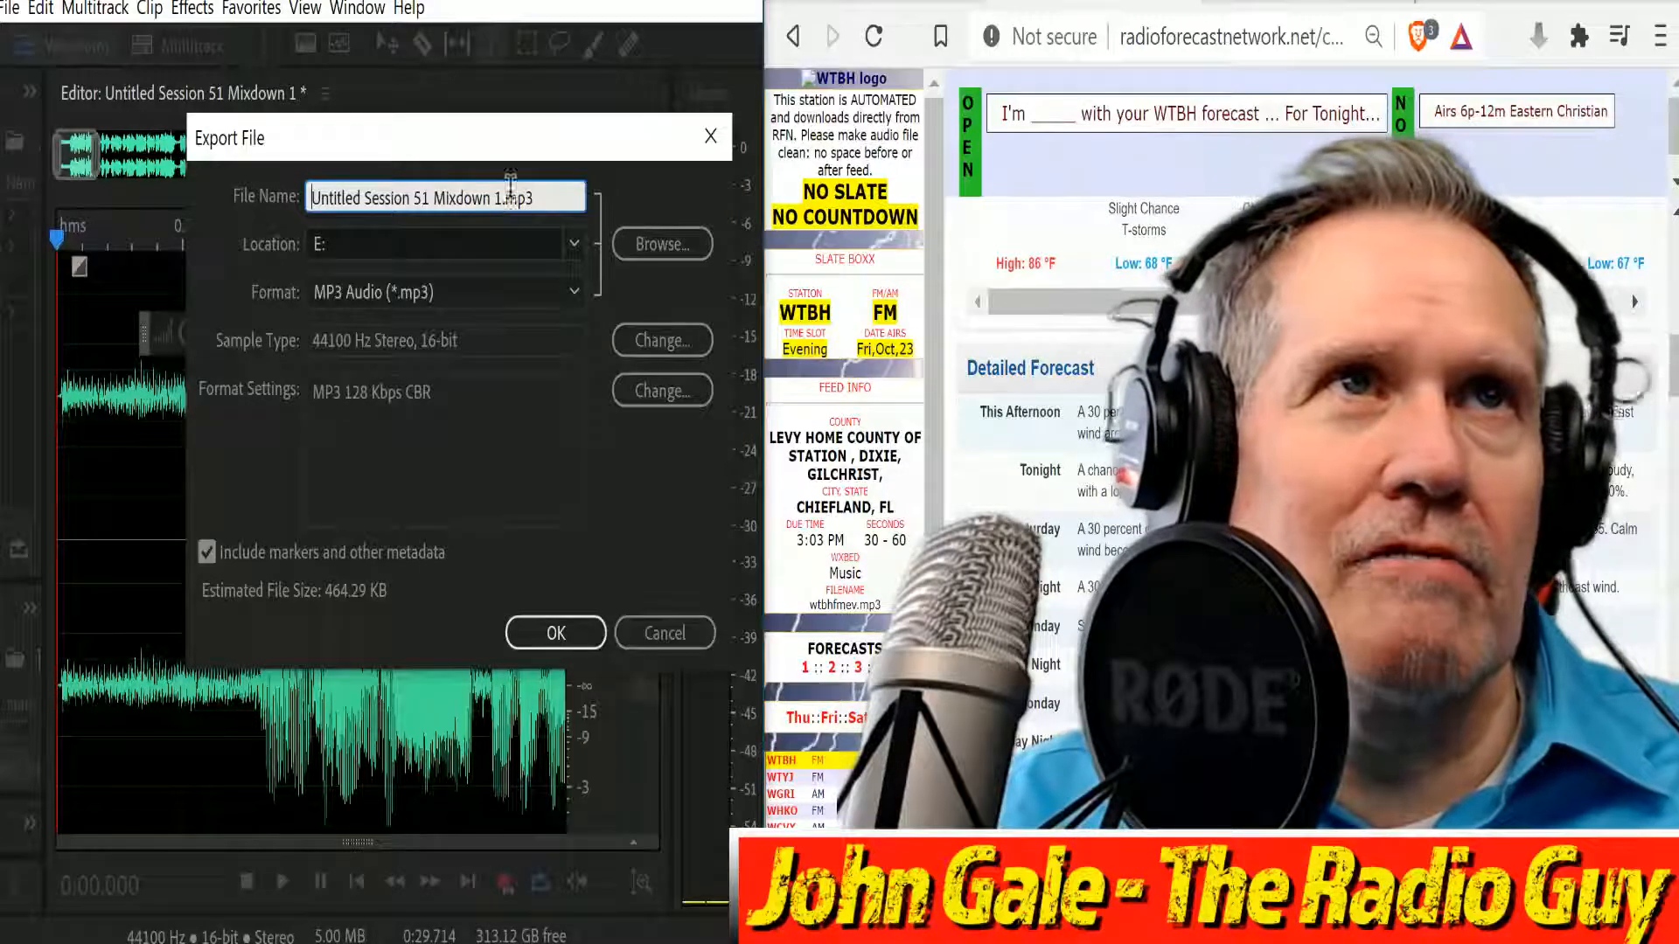
Export the mixdown as wtbhfmev.mp3 to E:, using the suggested file name from the FTP page and overwriting the existing file.
left_click_drag(497, 196, 3, 166)
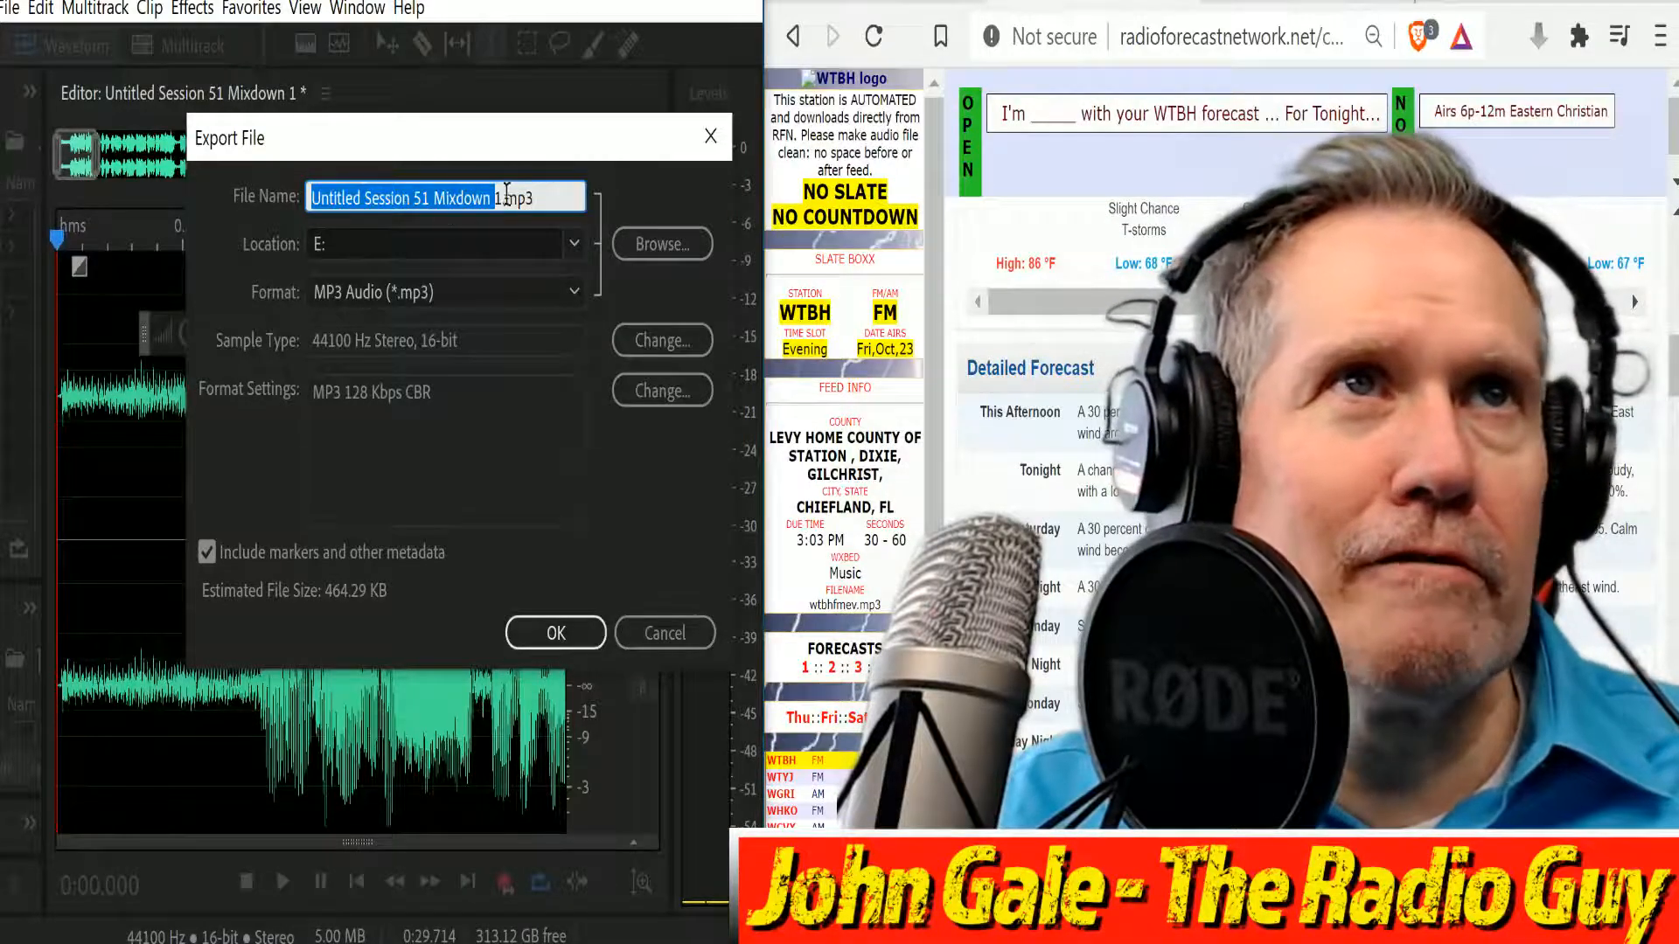
left_click_drag(502, 193, 503, 196)
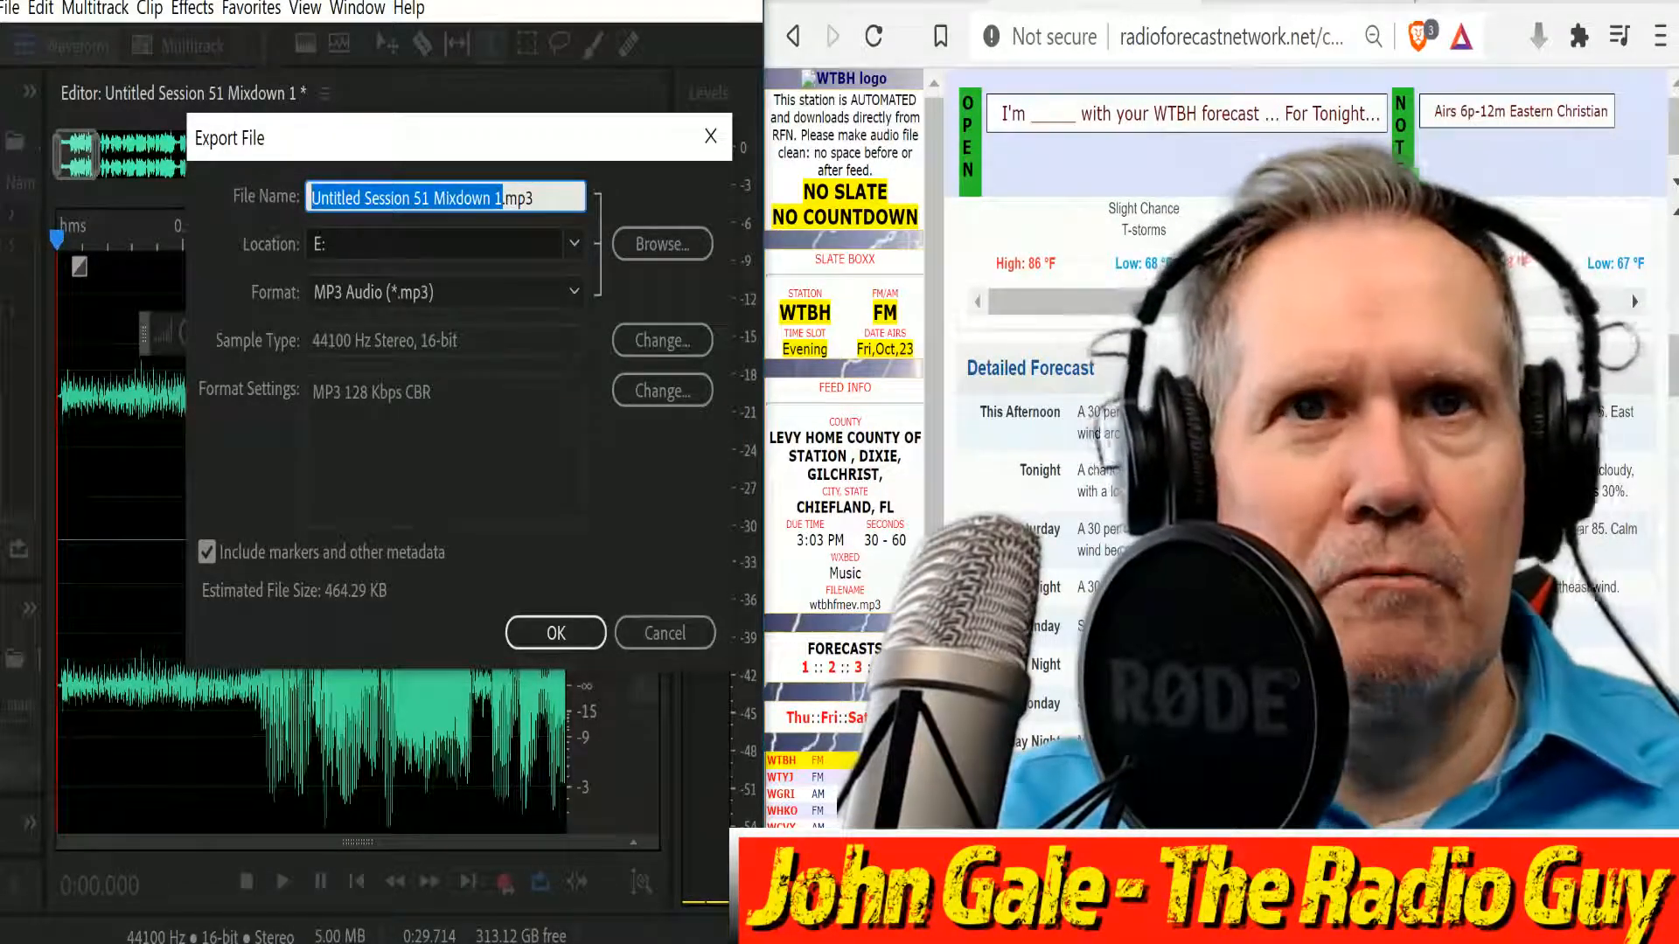
key("alt+Tab")
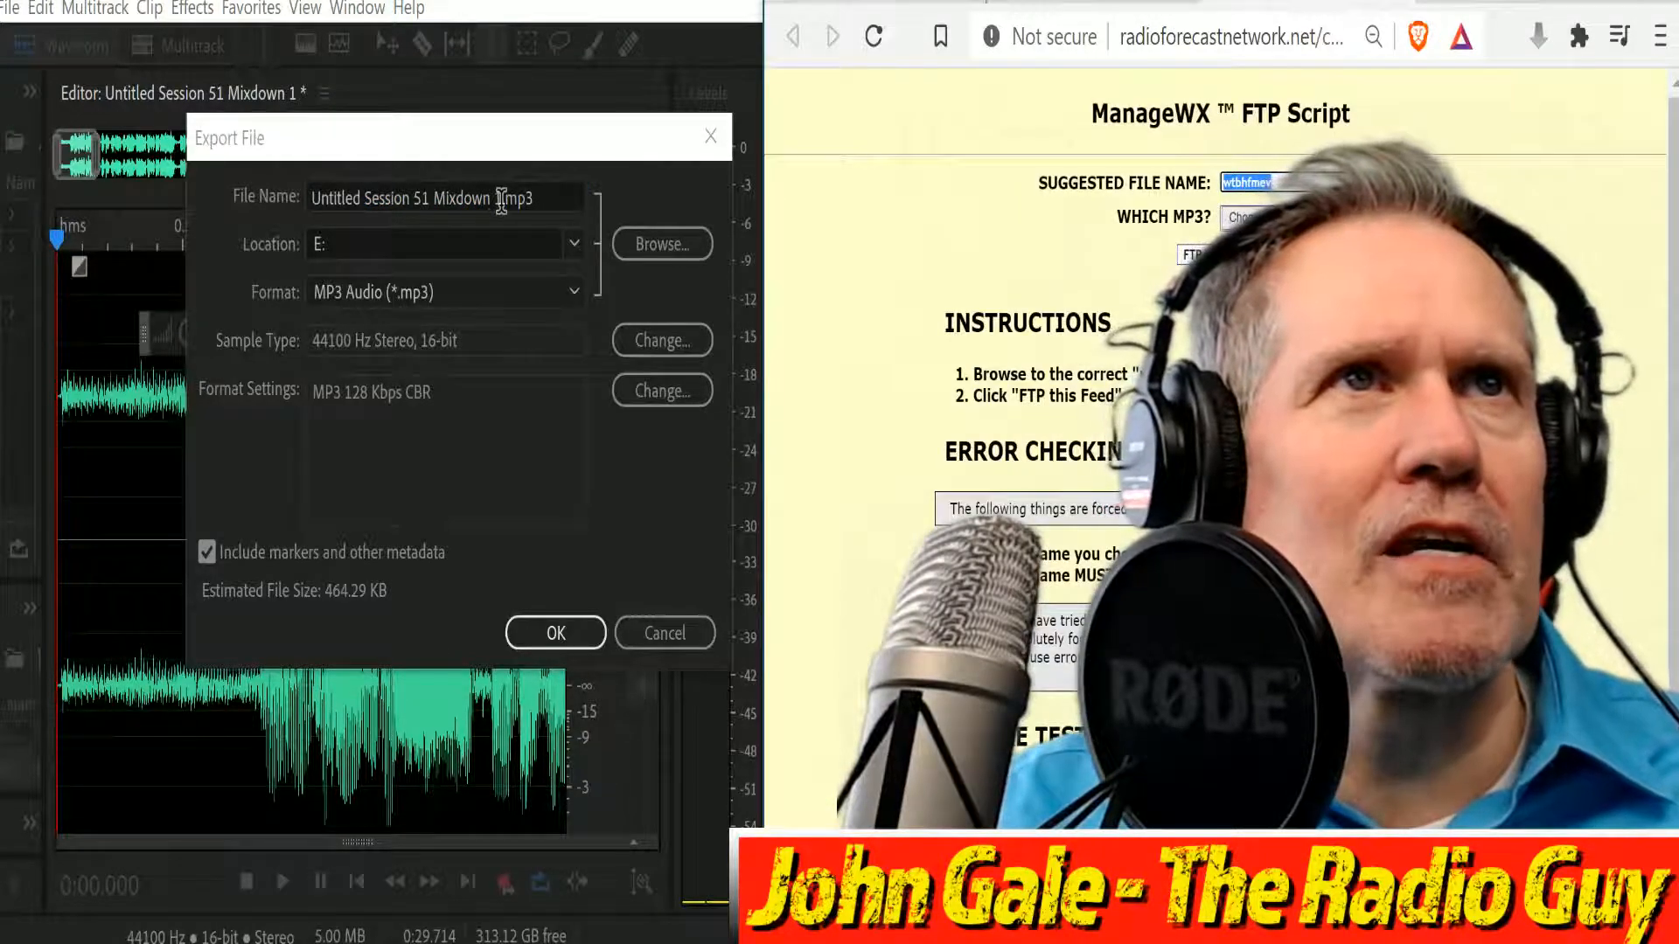
key("alt+Tab")
type("wtbhfmev")
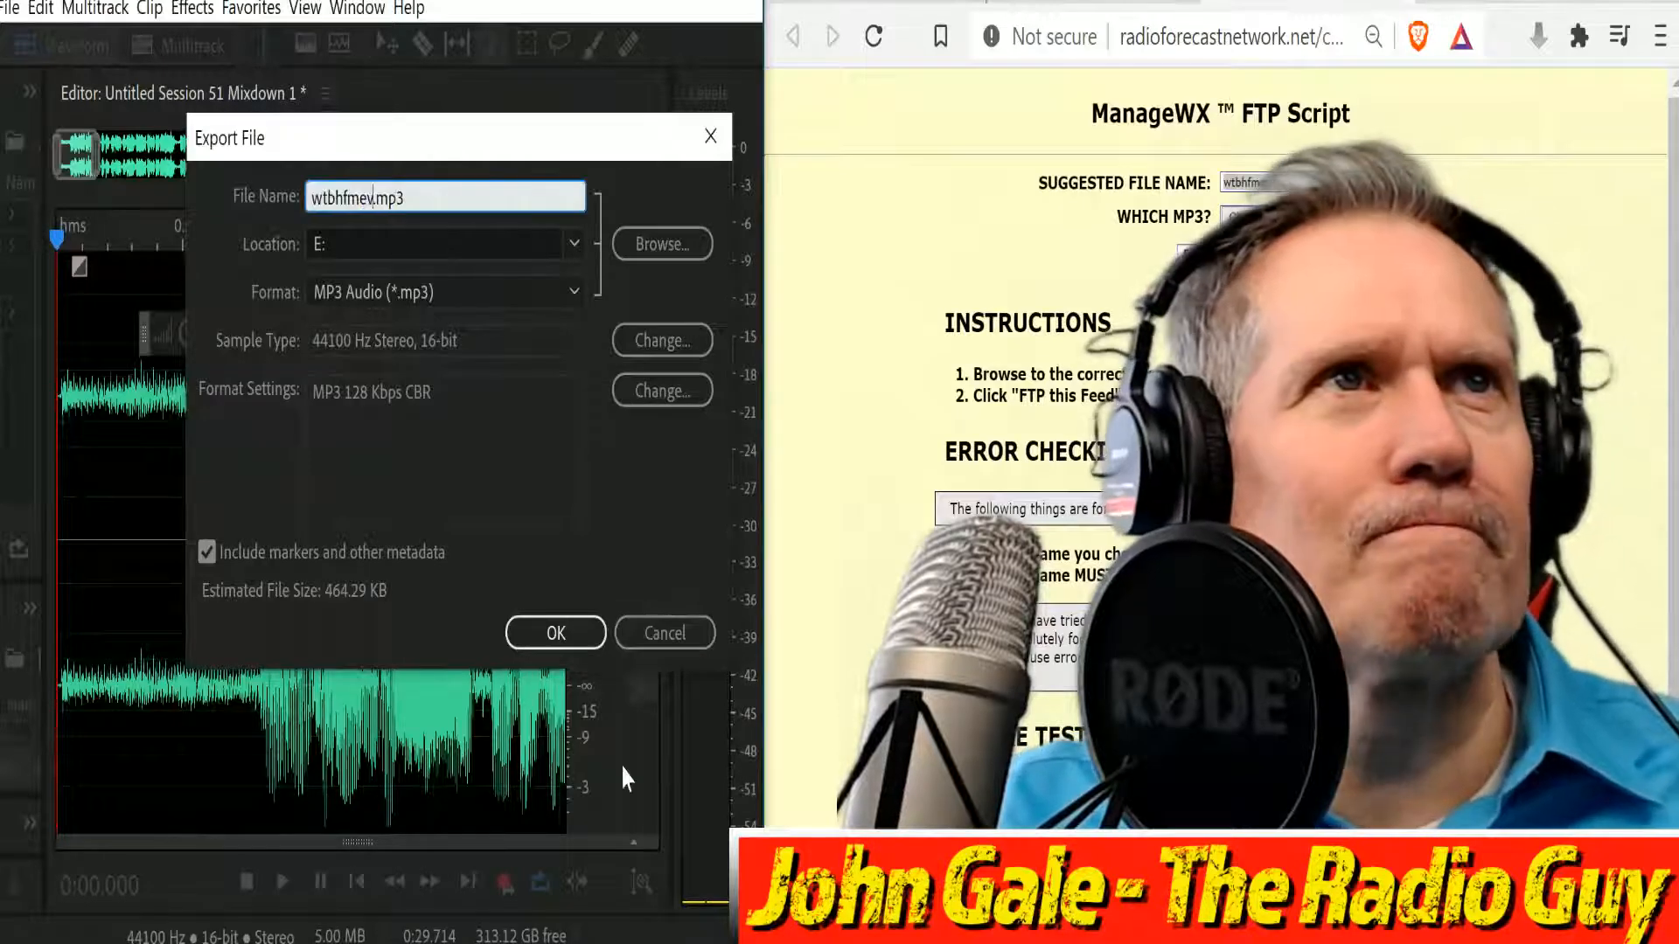
left_click(573, 635)
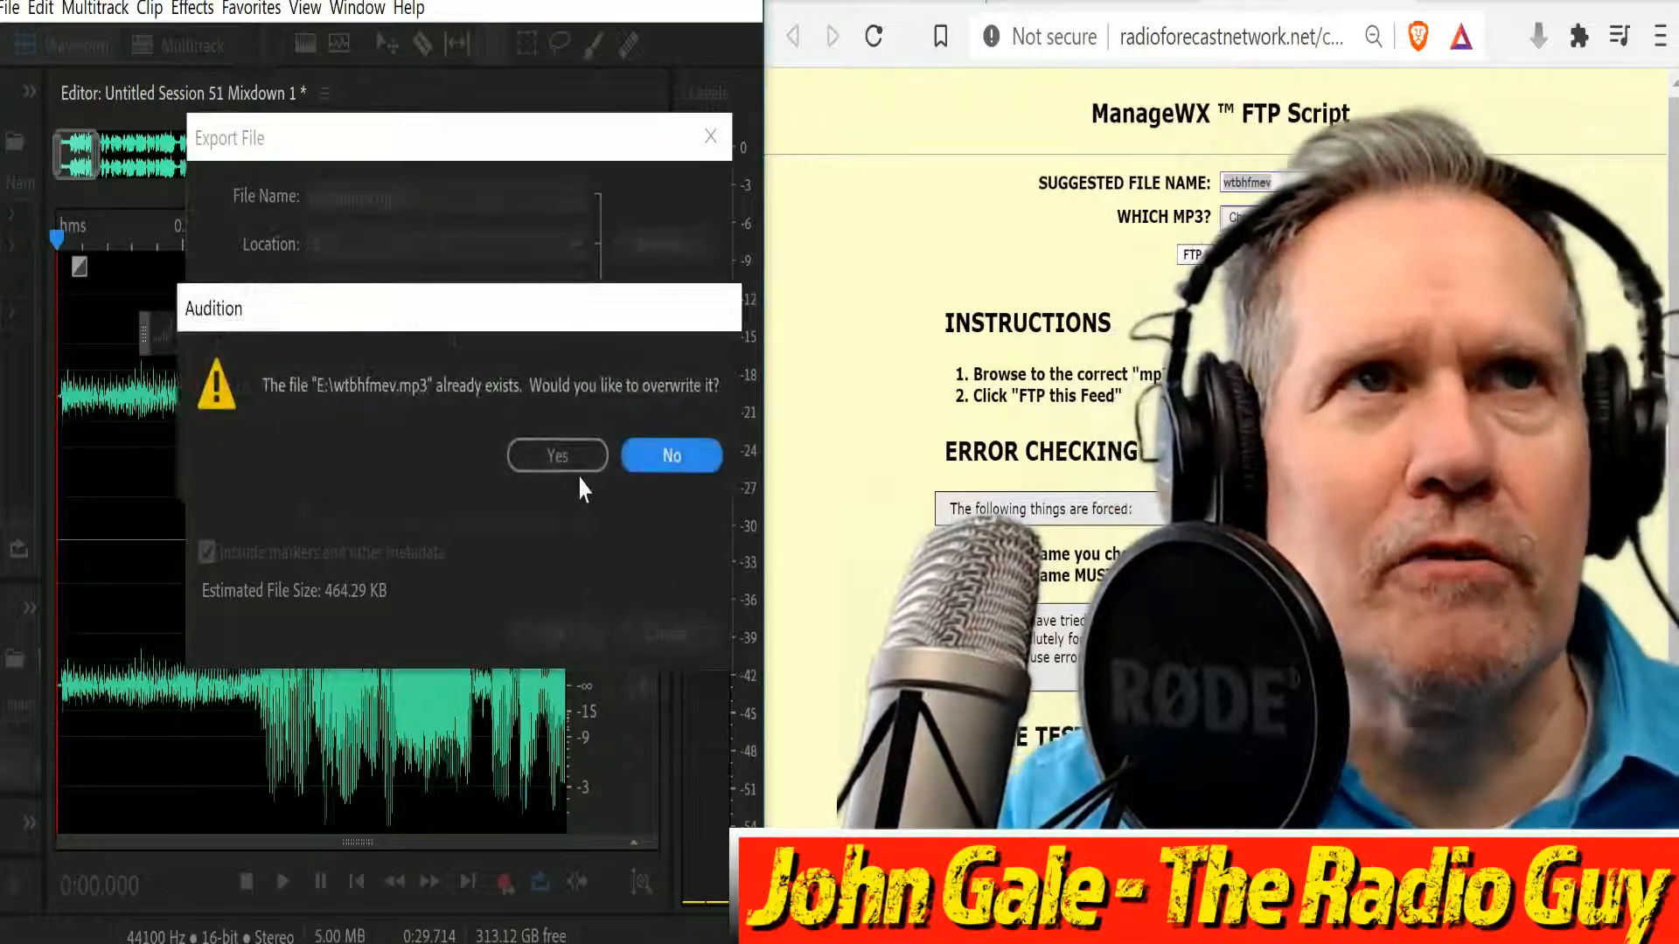
left_click(570, 468)
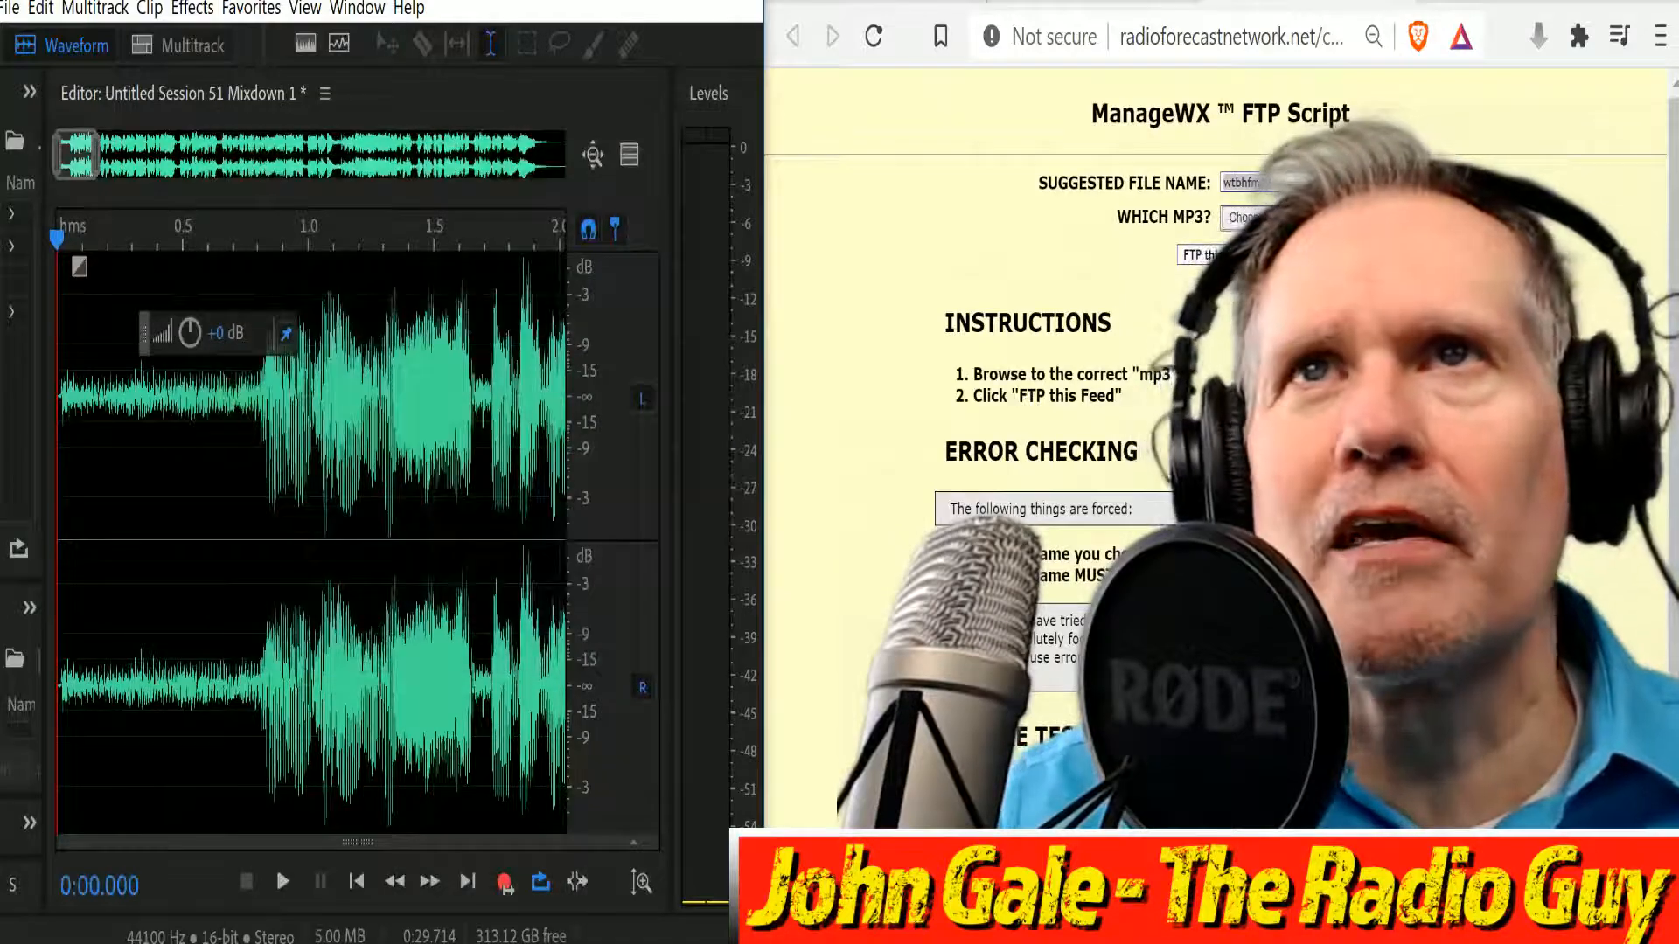
Upload wtbhfmev.mp3 from the E: volume through the ManageWX FTP page in the browser and close the results window.
left_click(1248, 217)
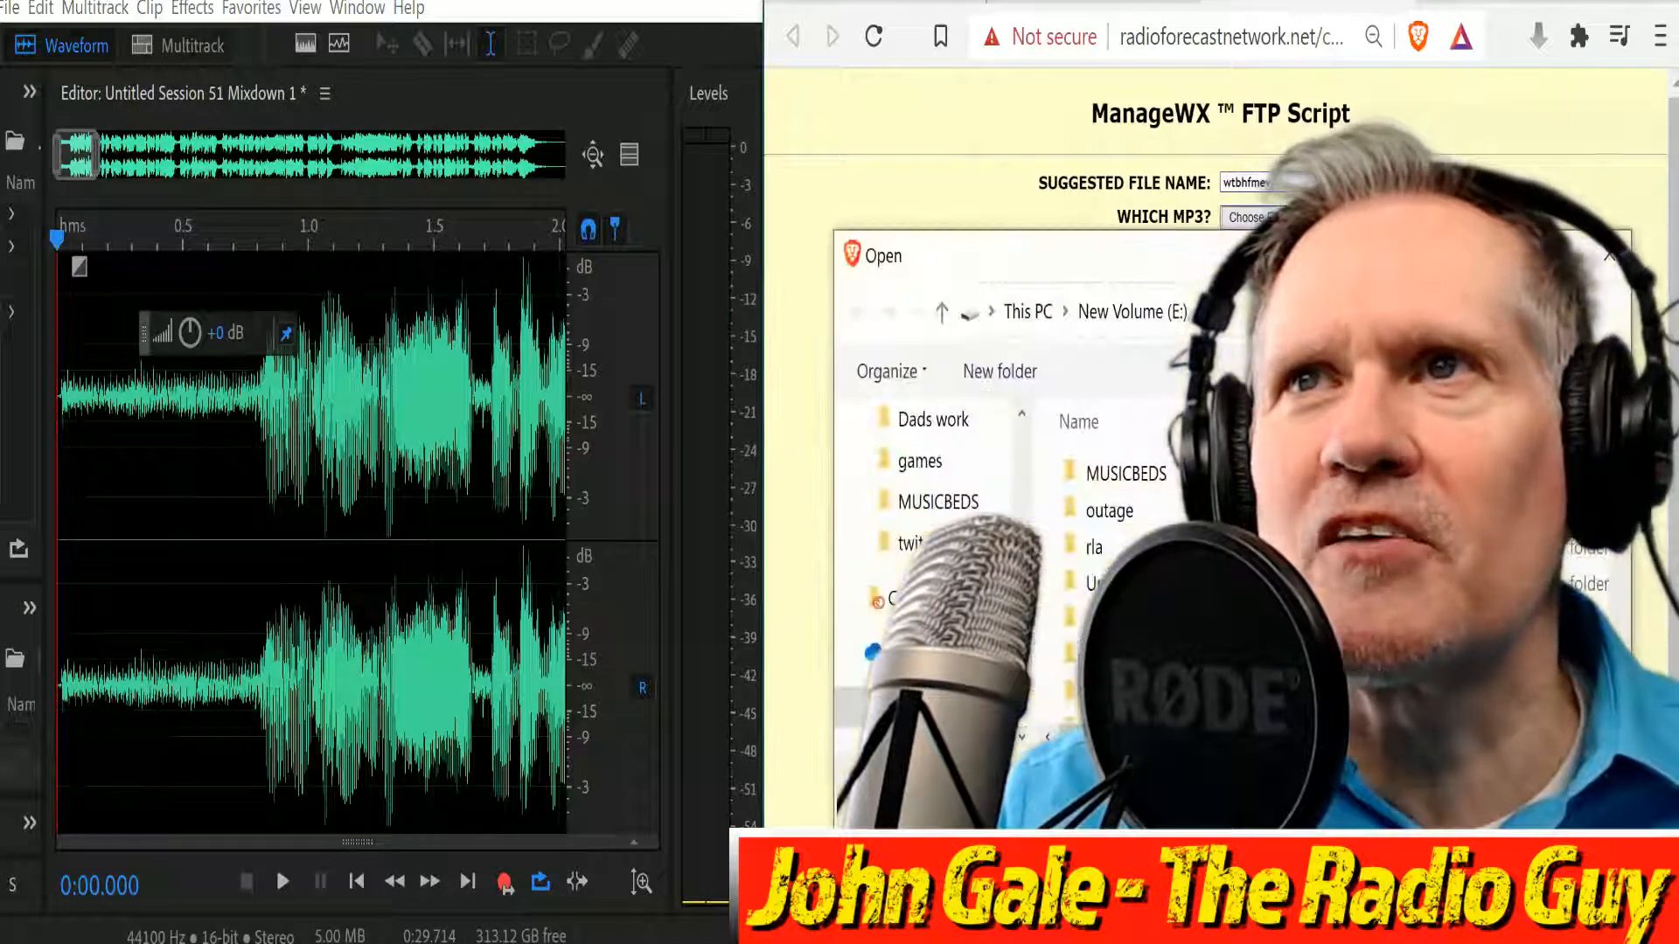
scroll(1616, 595, "down", 5)
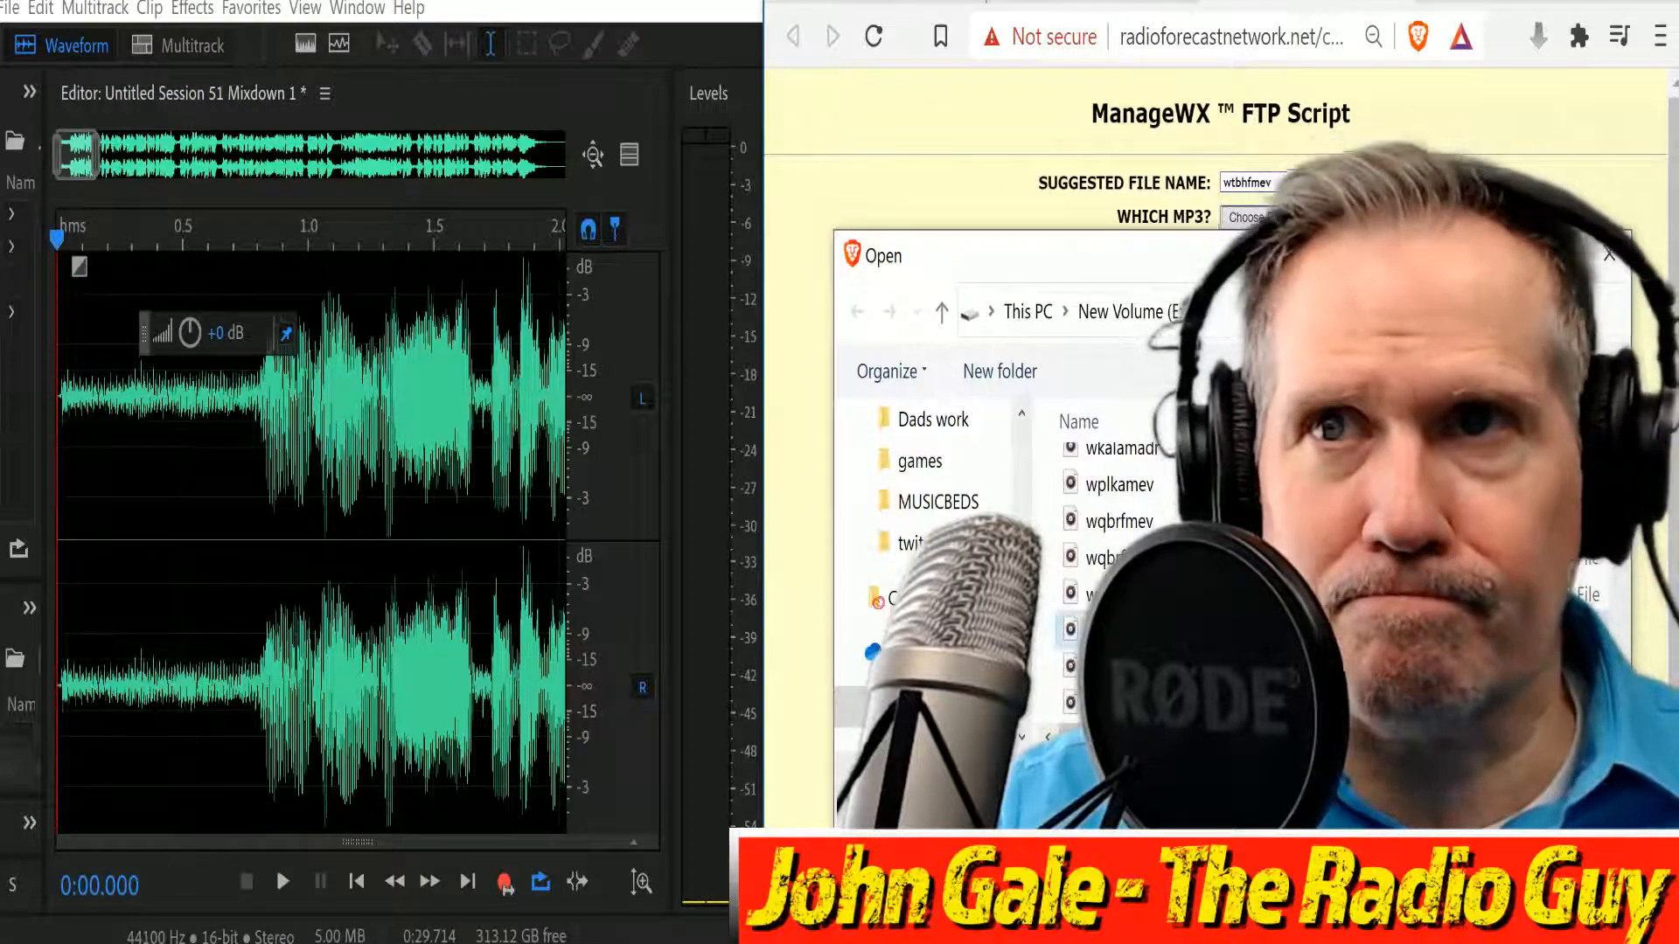
key("Return")
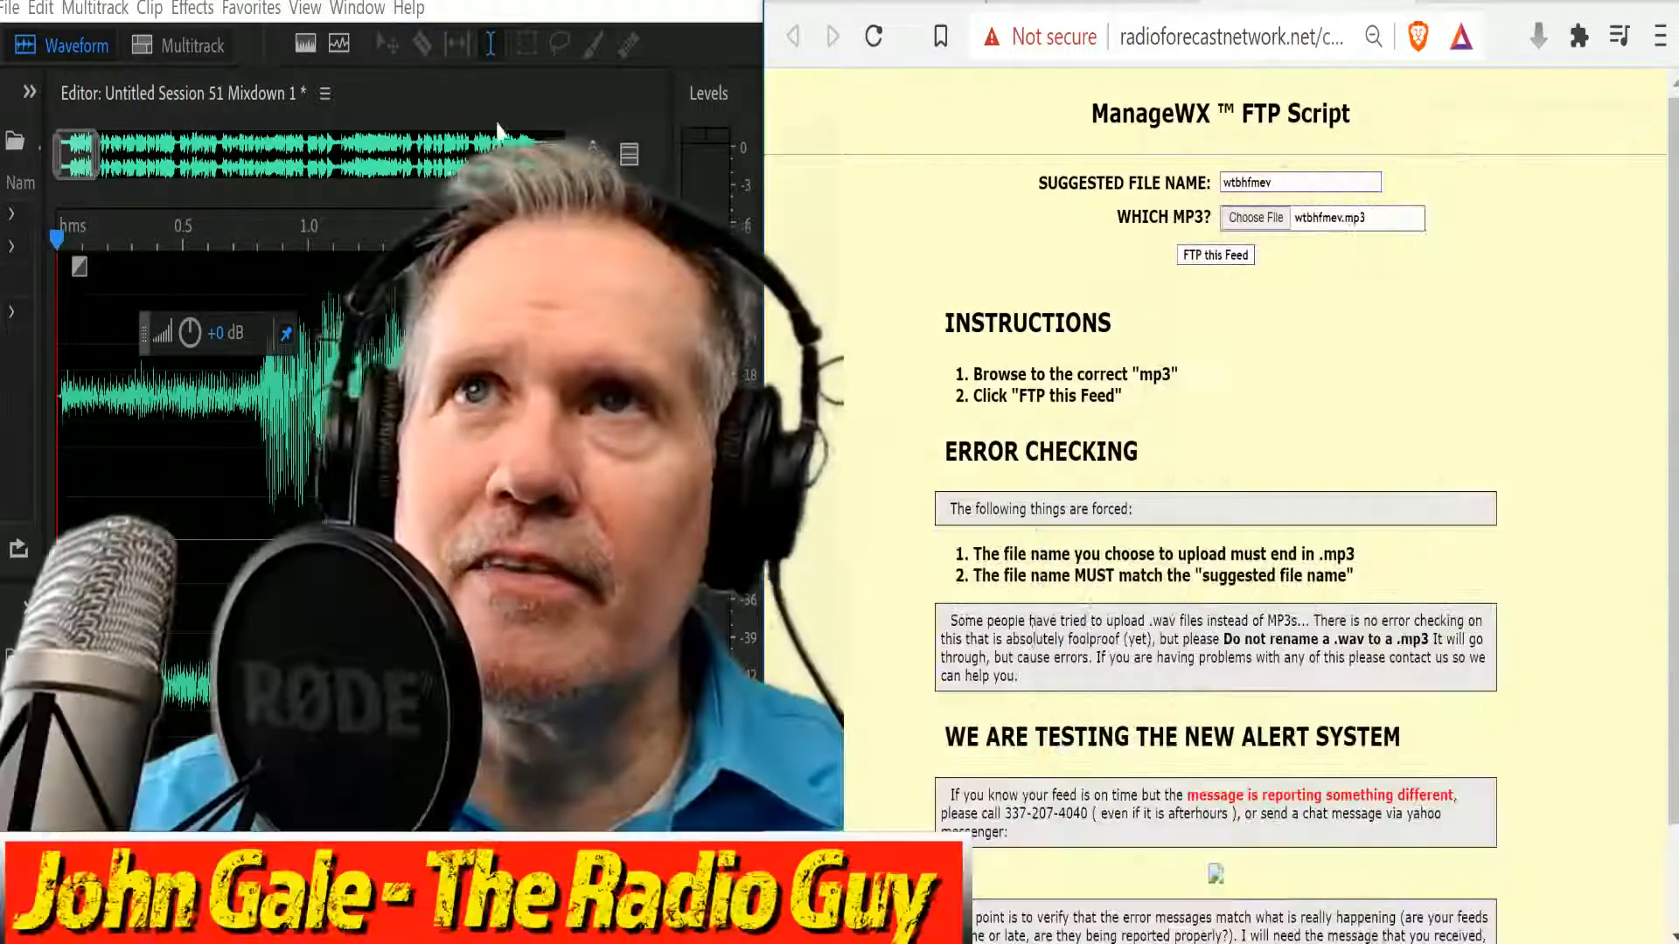
left_click(1211, 256)
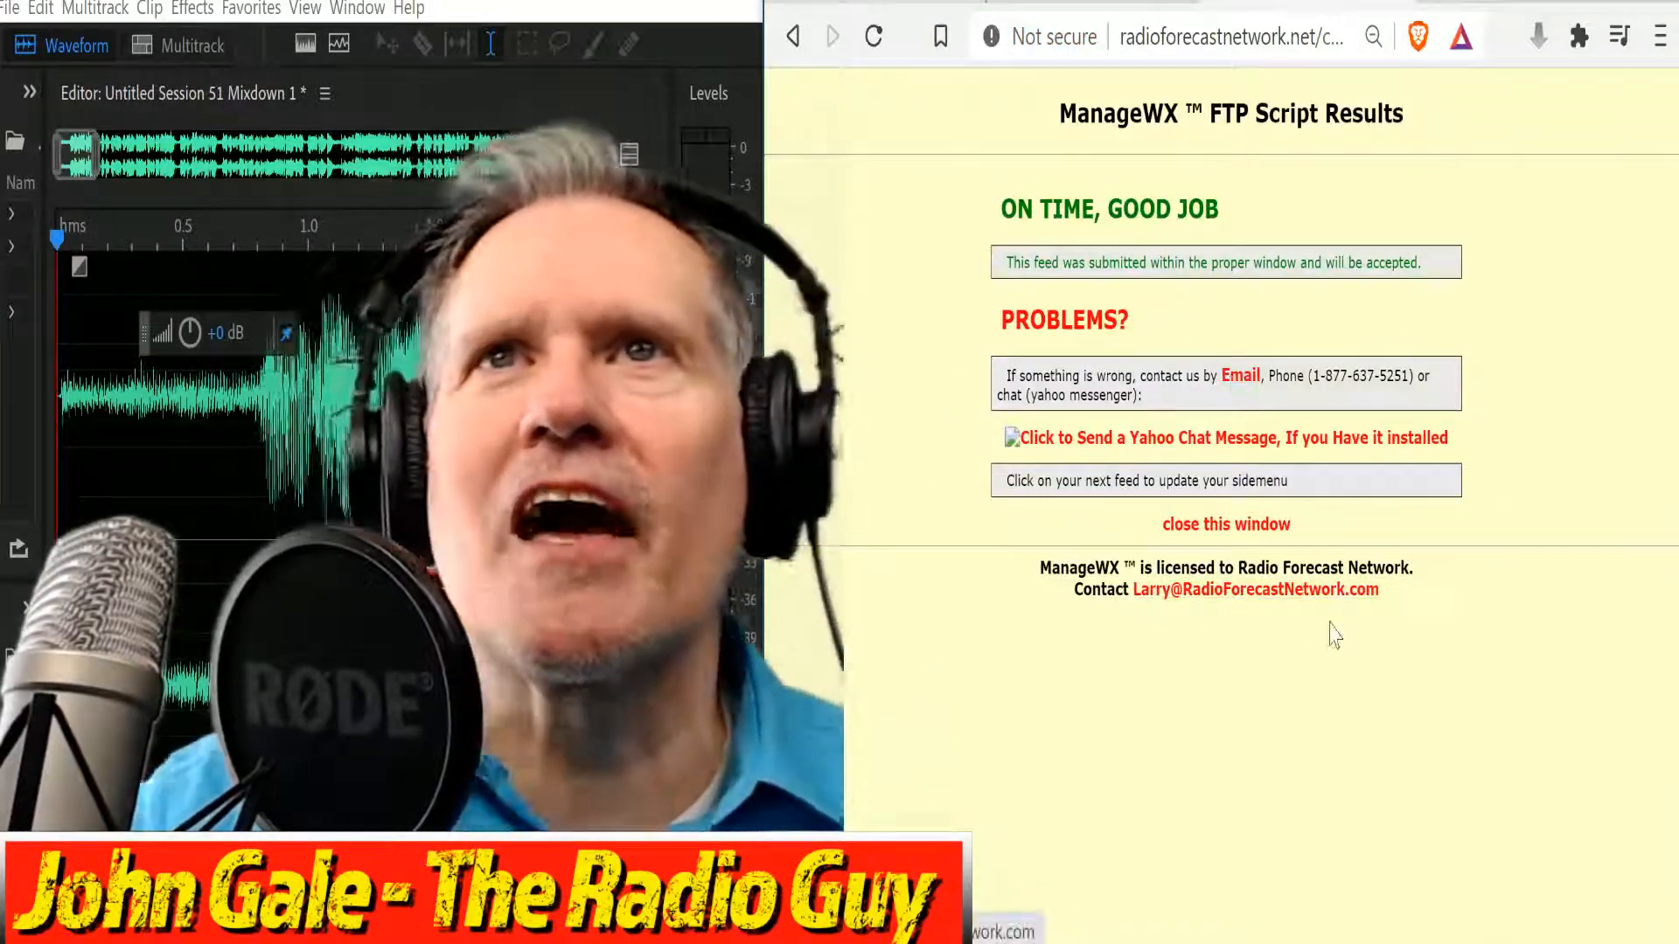
left_click(1237, 527)
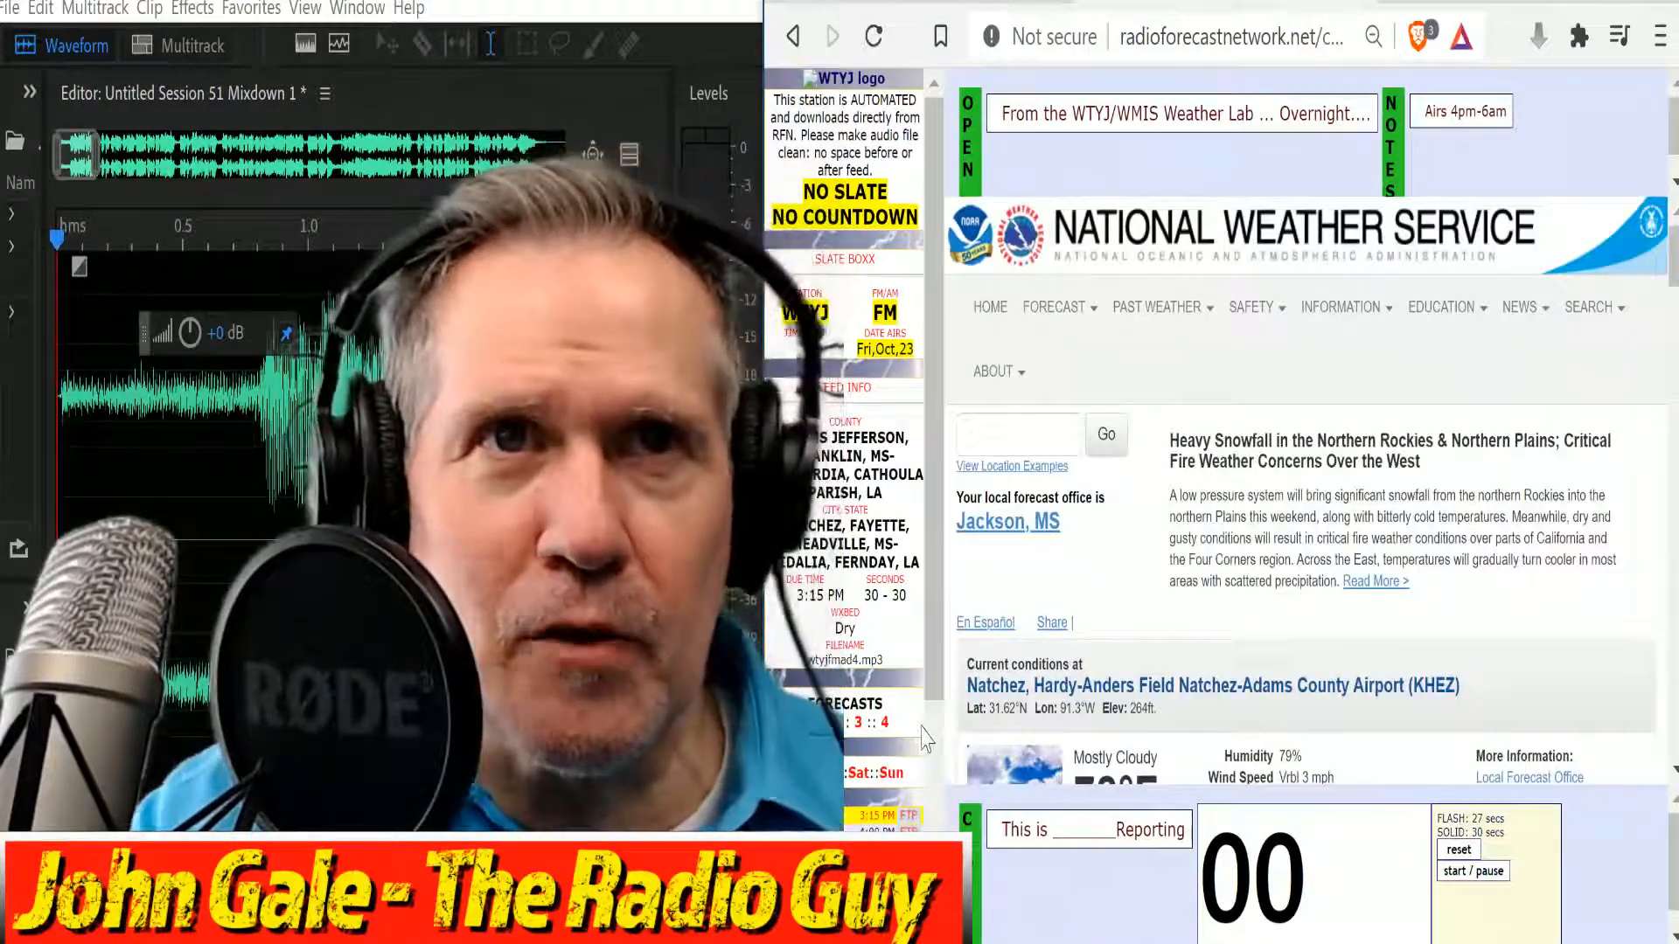
Switch to Adobe Audition, close all open files, and create a new multitrack session named Untitled Session 52.
scroll(906, 745, "down", 1)
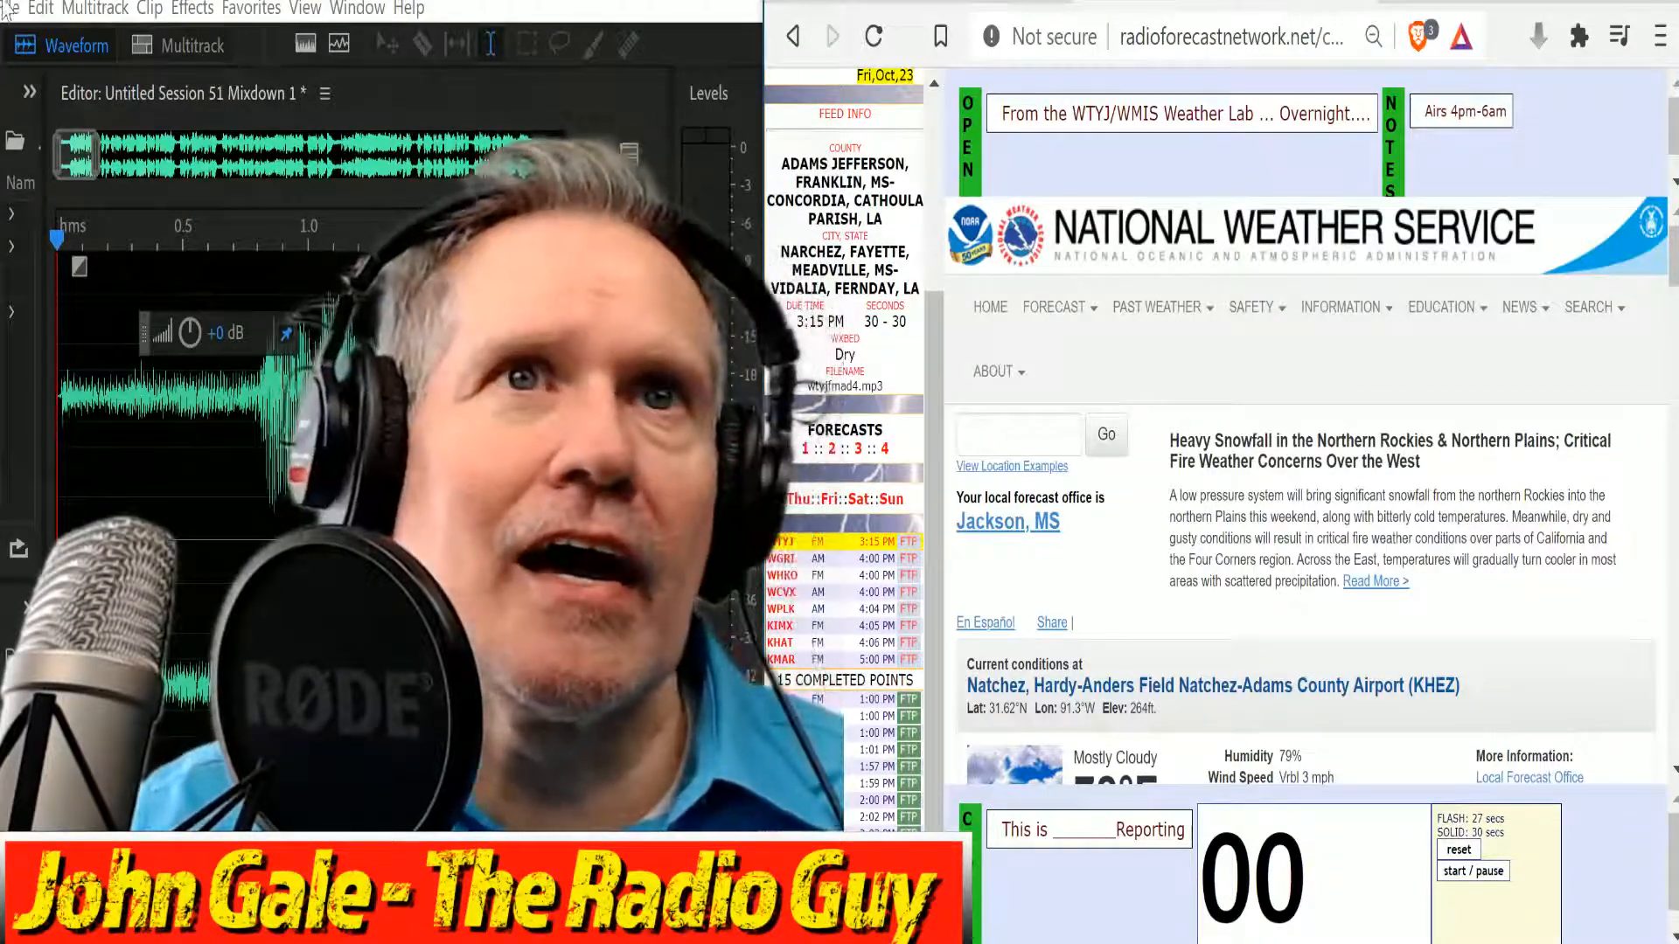
left_click(211, 50)
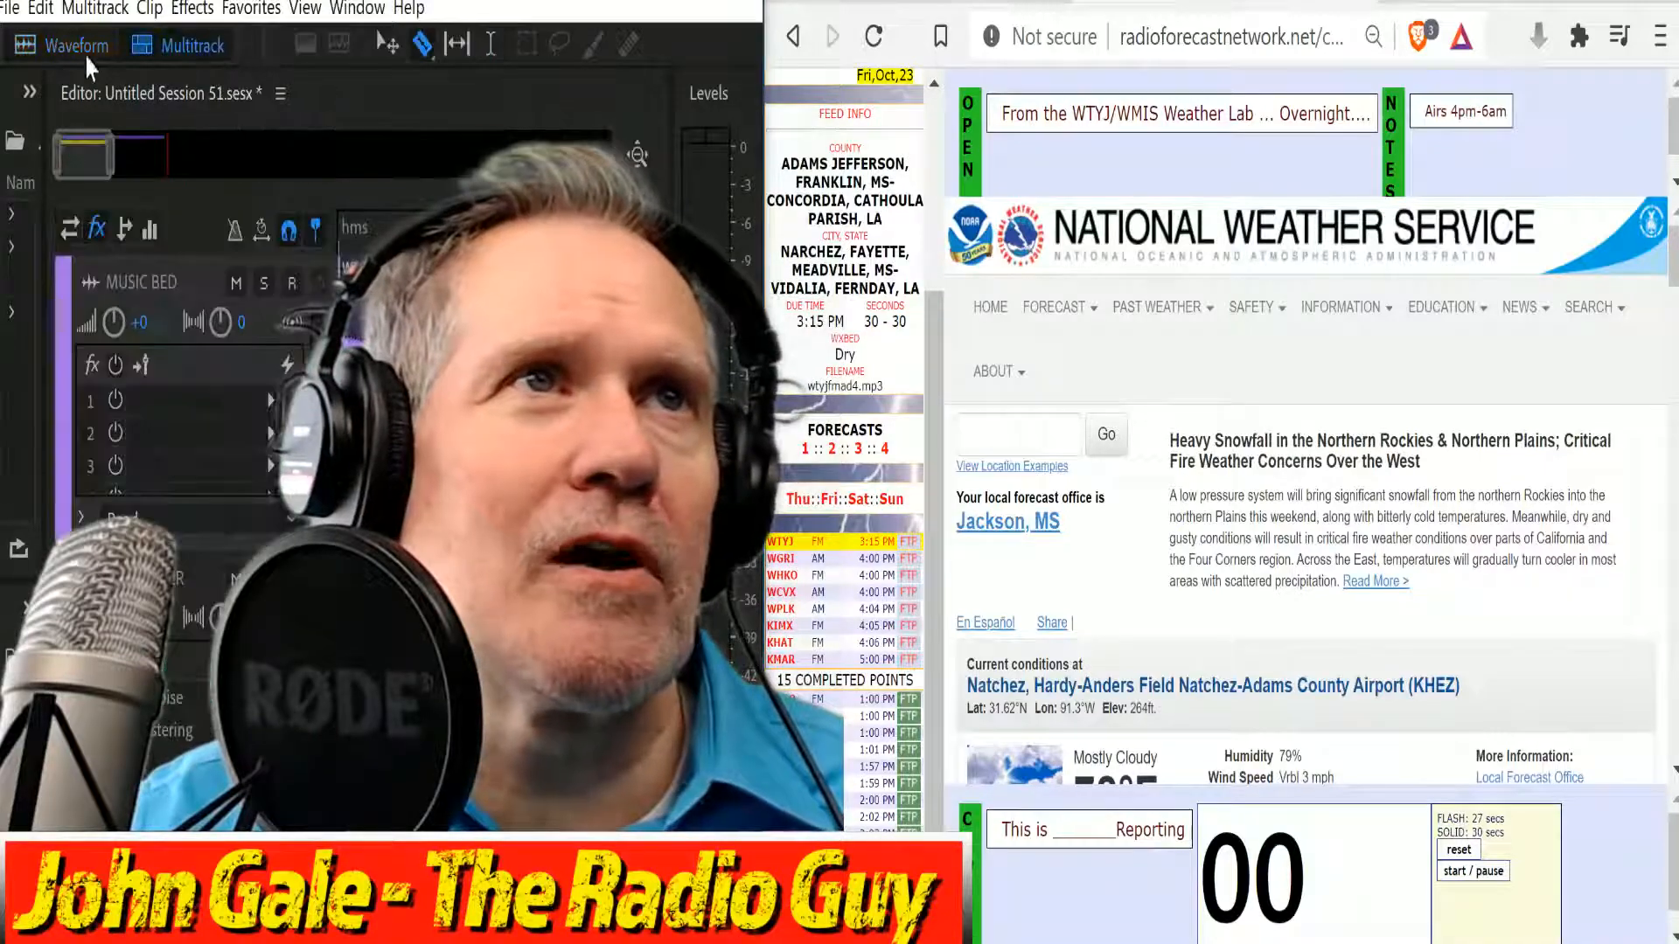
left_click(5, 11)
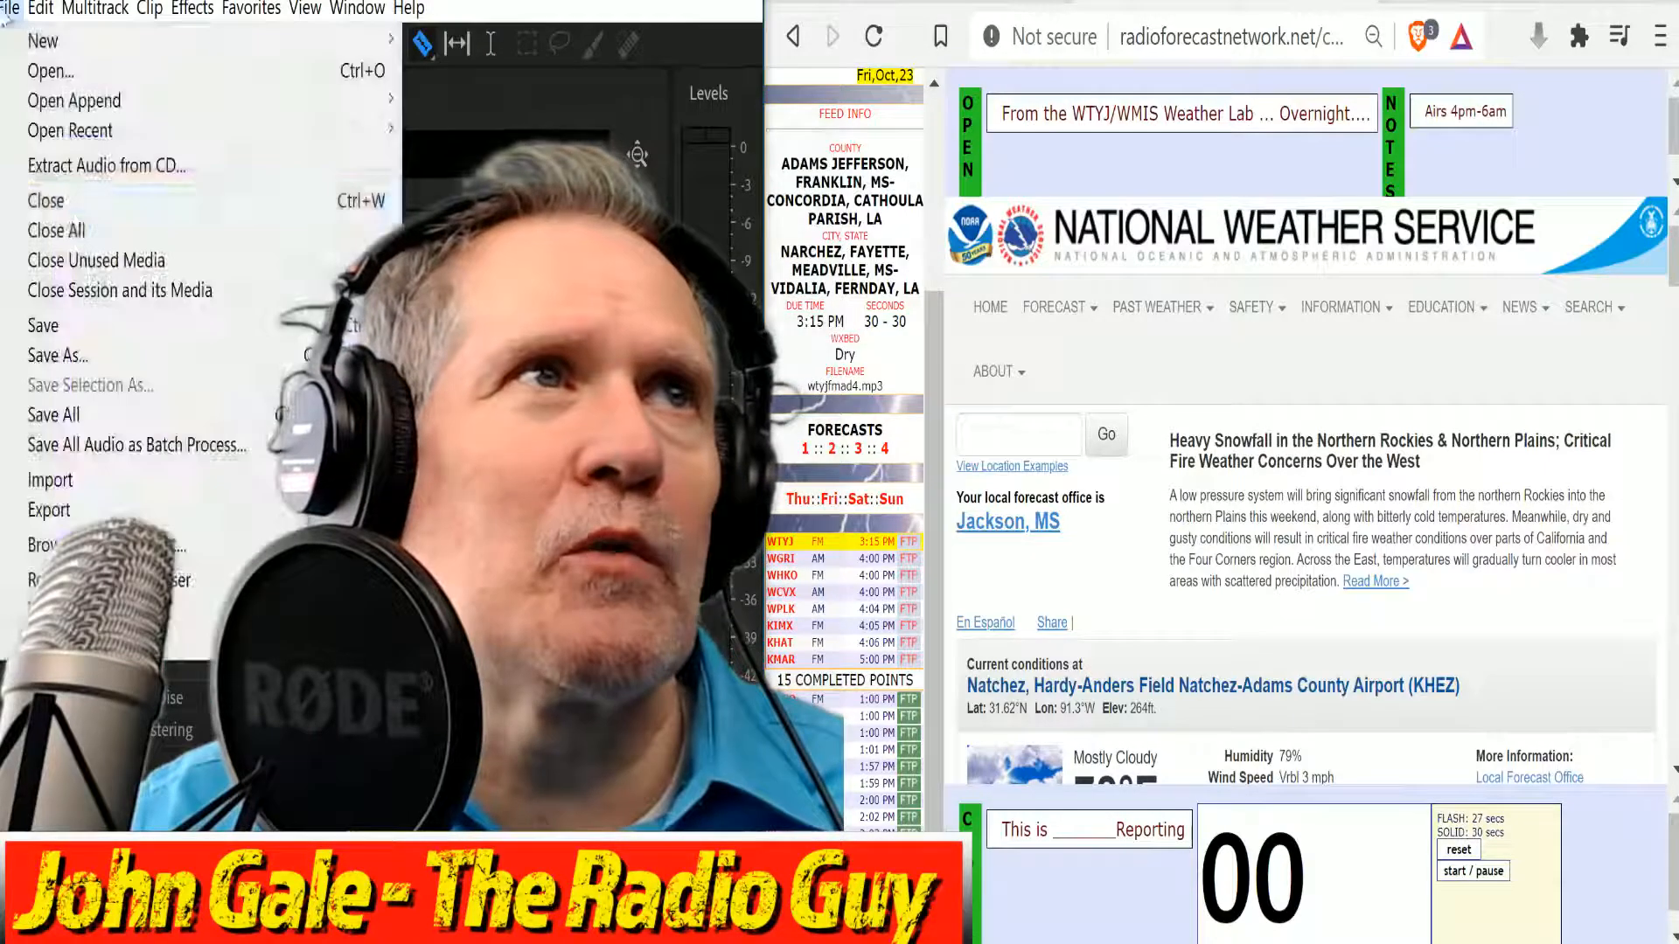
left_click(77, 224)
key("Return")
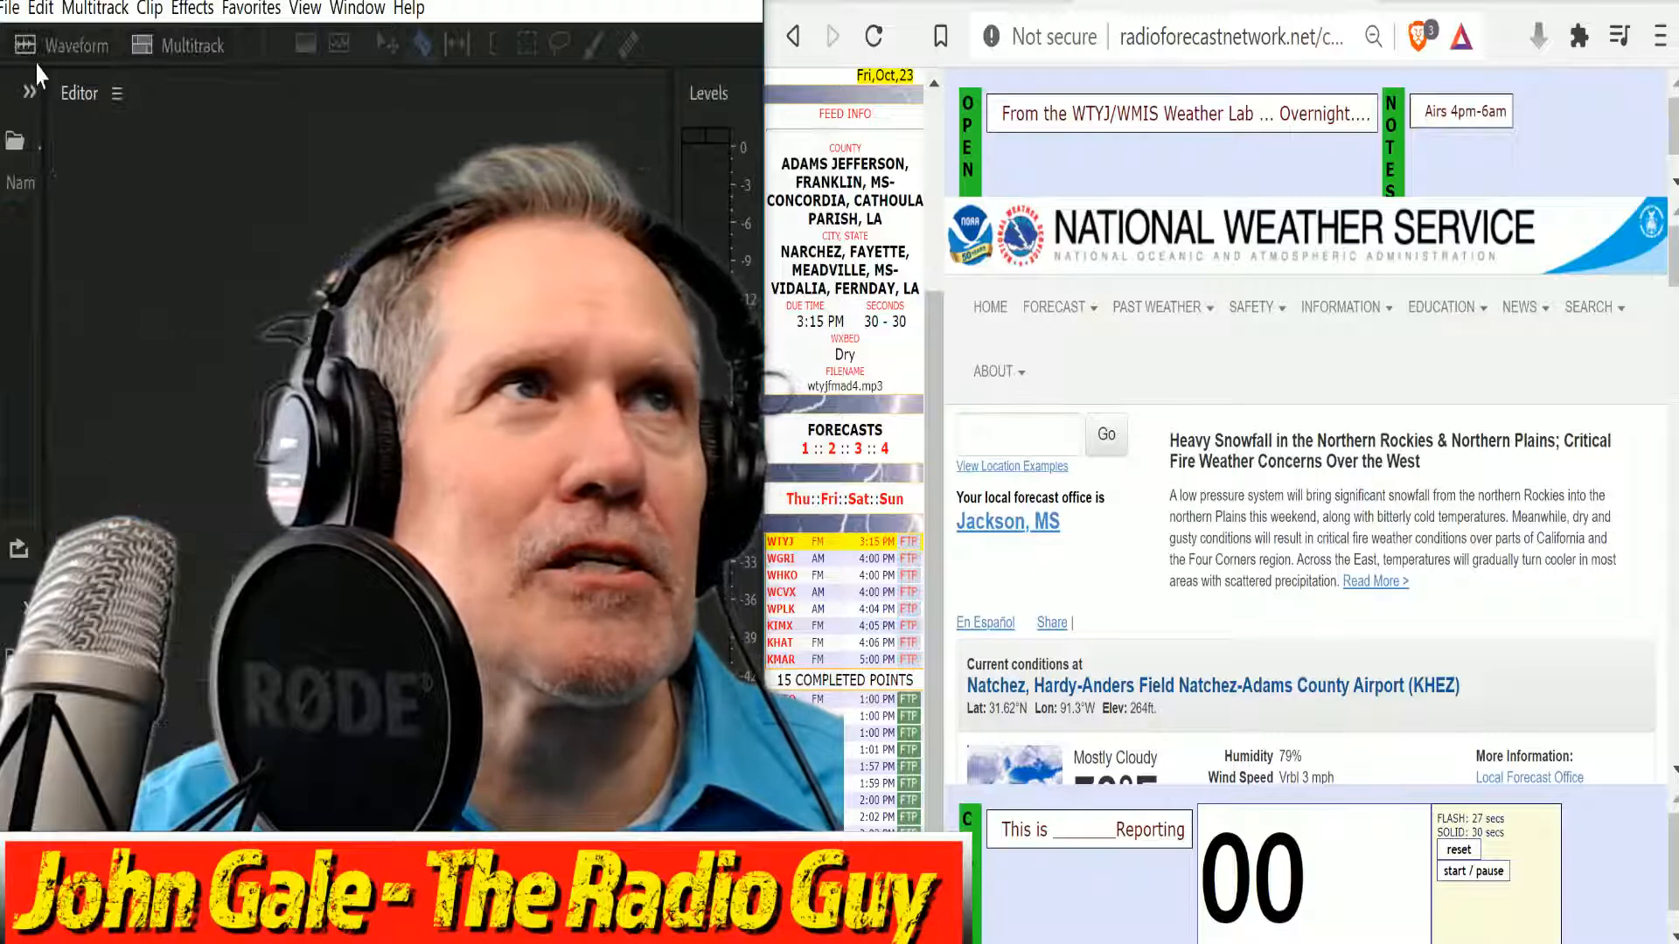
left_click(160, 54)
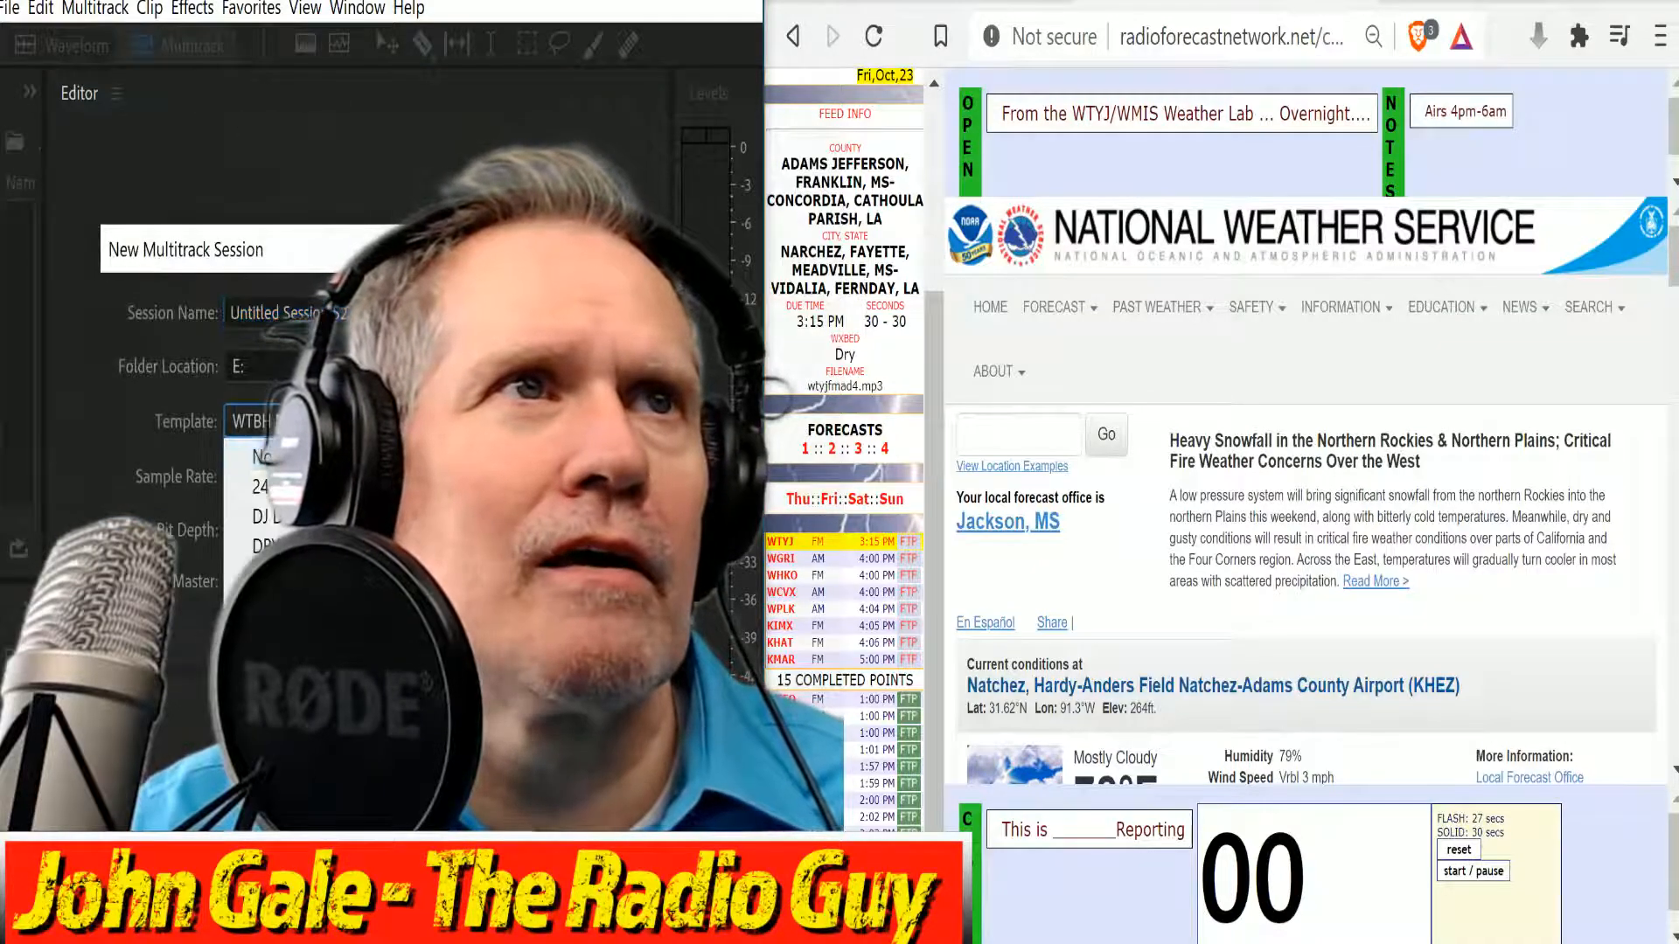
key("Return")
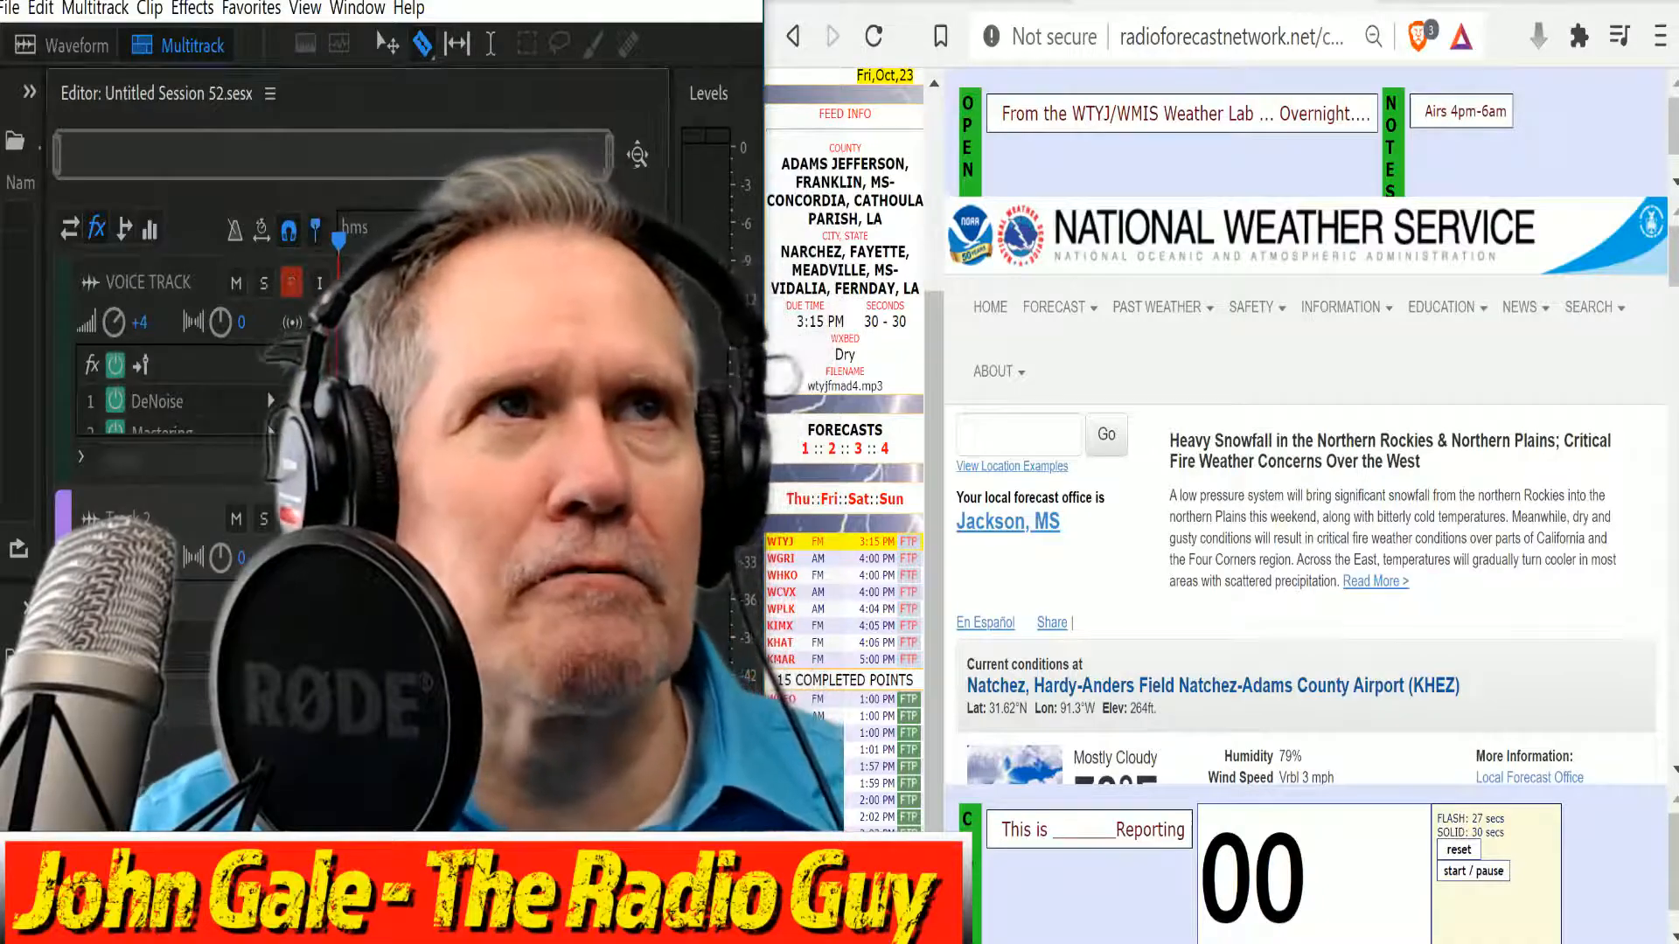
Bring up the Detailed Forecast for the WTYJ feed and restart the read timer from zero.
scroll(1412, 560, "down", 10)
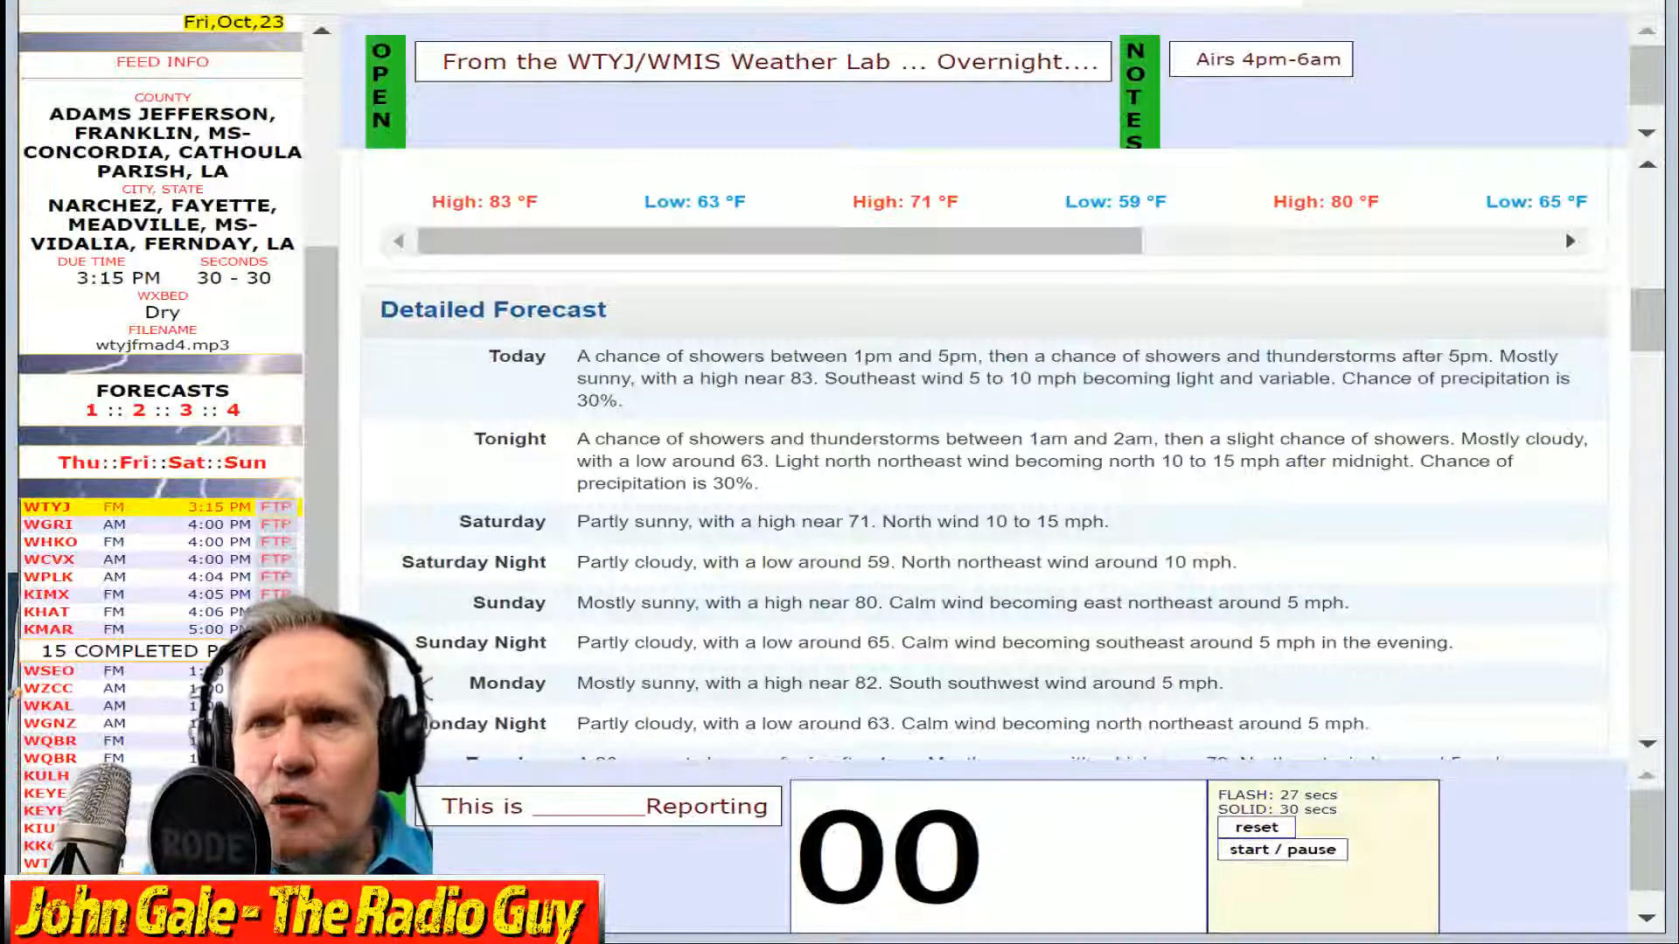
left_click(1275, 850)
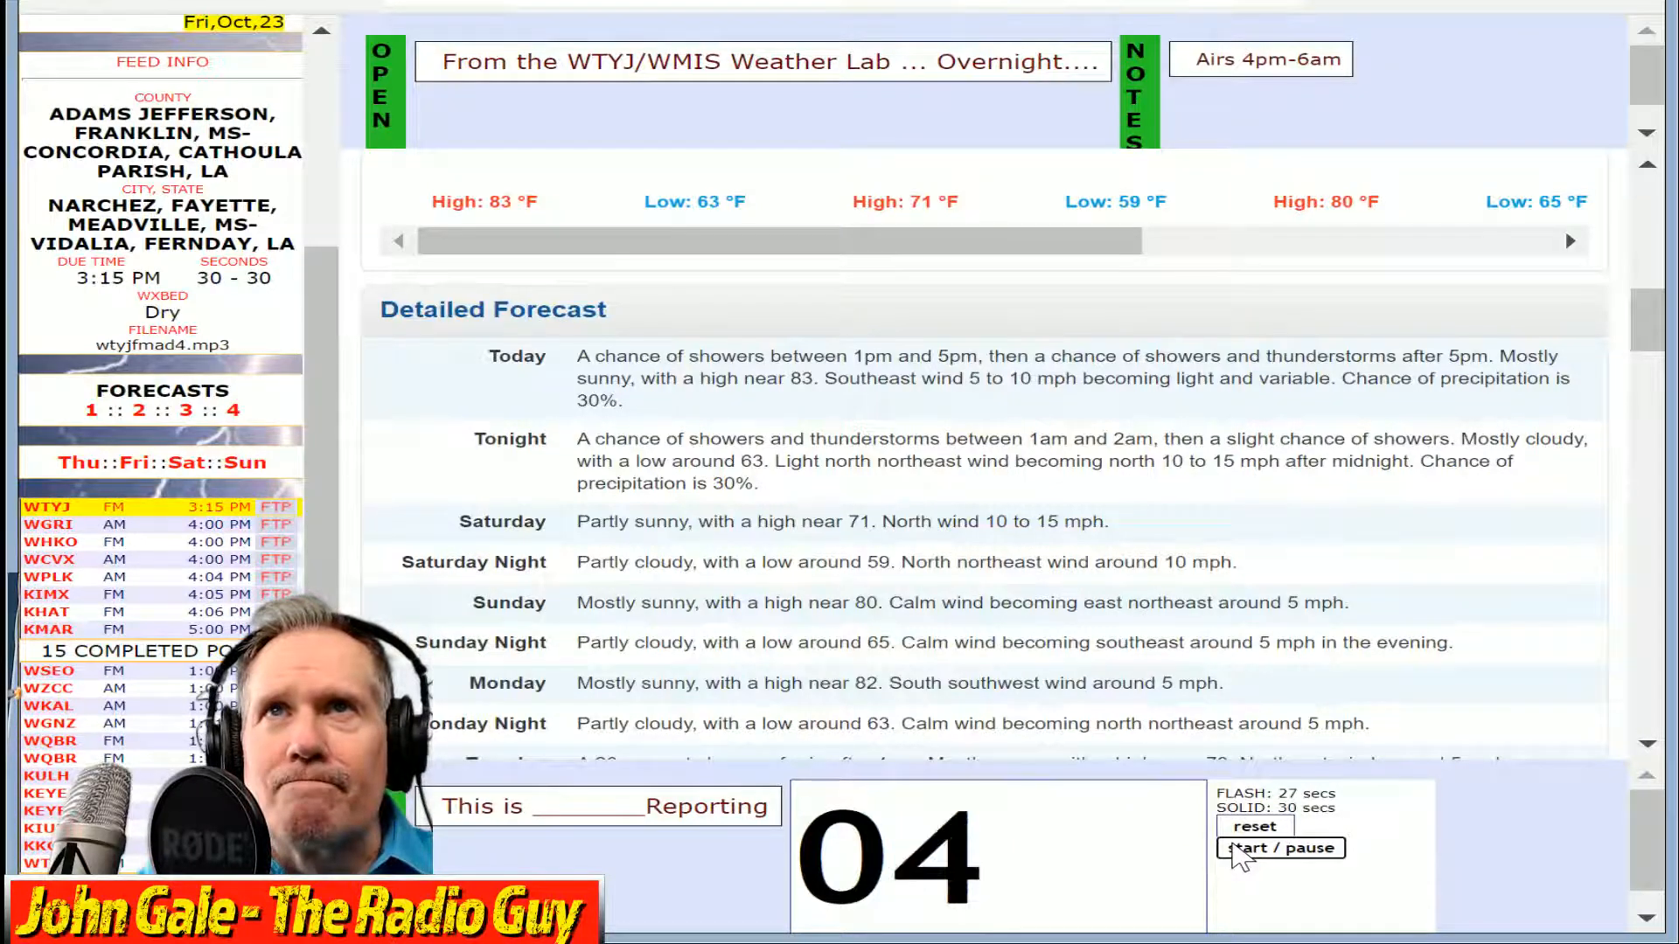
left_click(1241, 828)
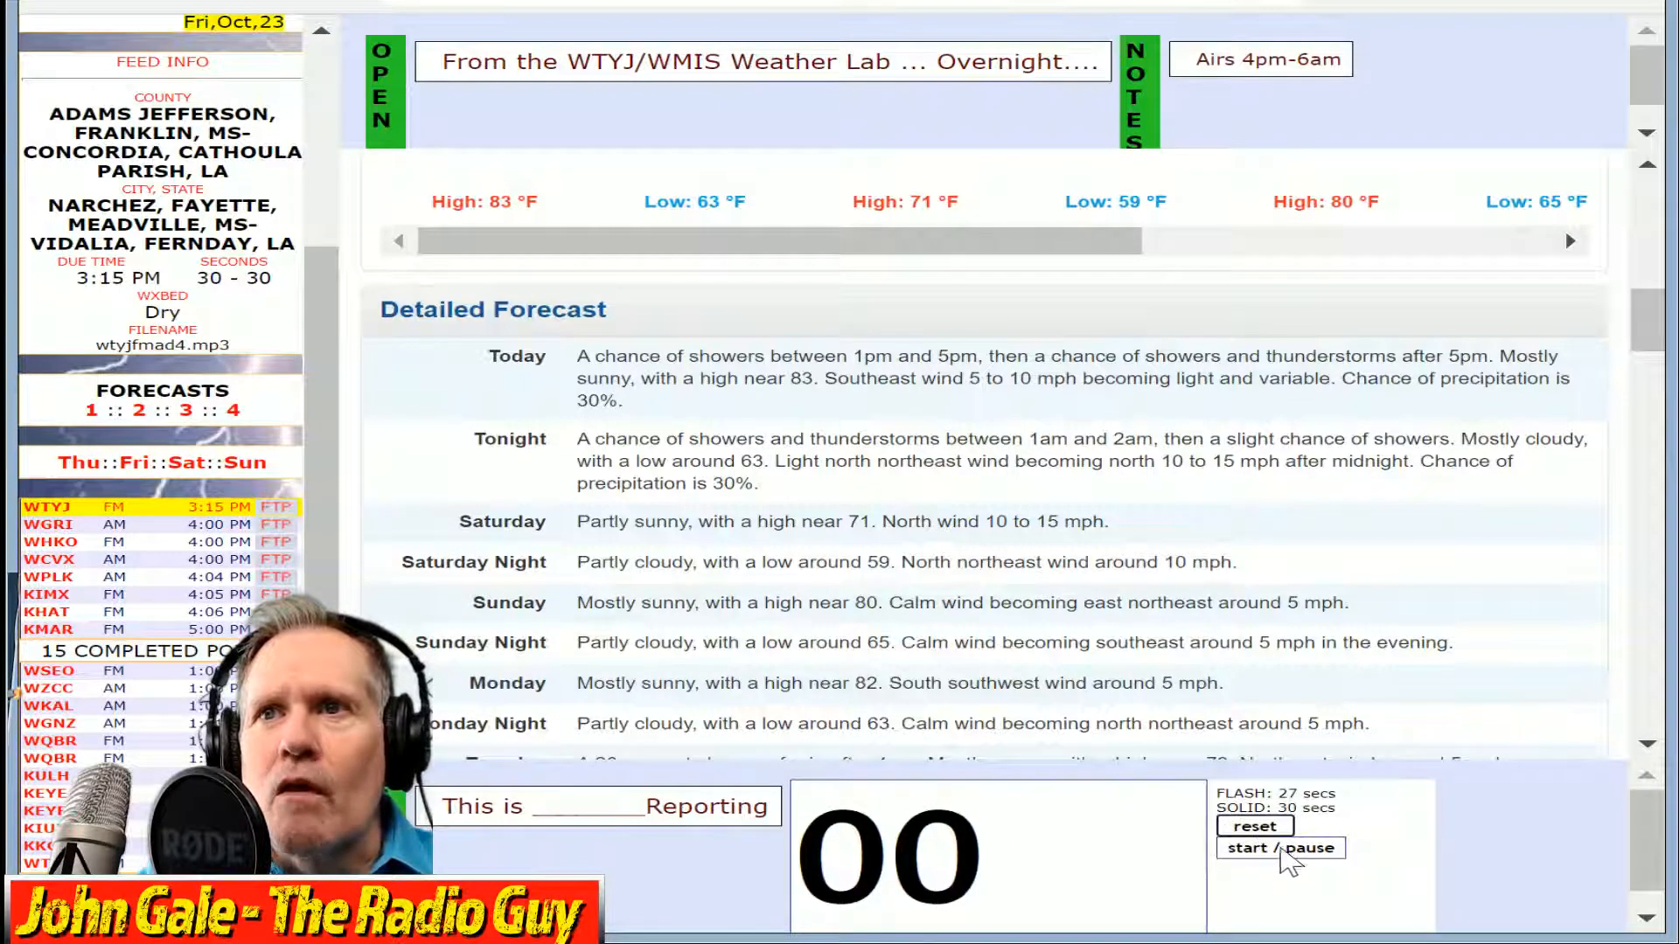
left_click(1290, 855)
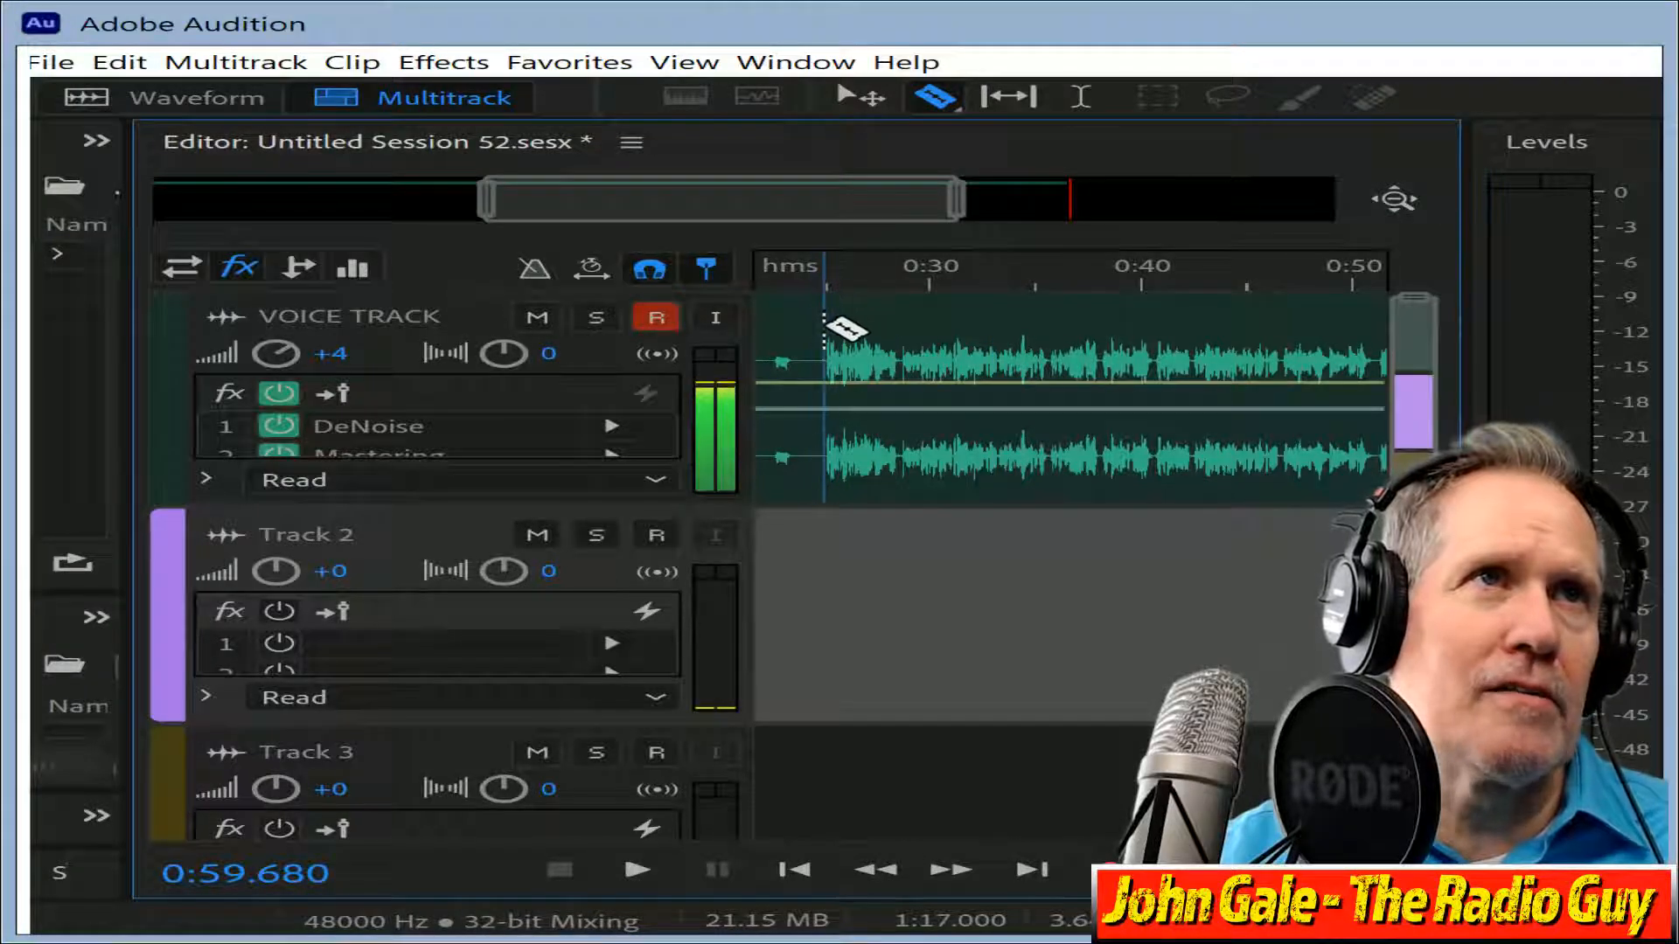
Split the voice recording at about 0:25, delete the part before the cut, and move the remaining clip to the session start.
left_click(825, 329)
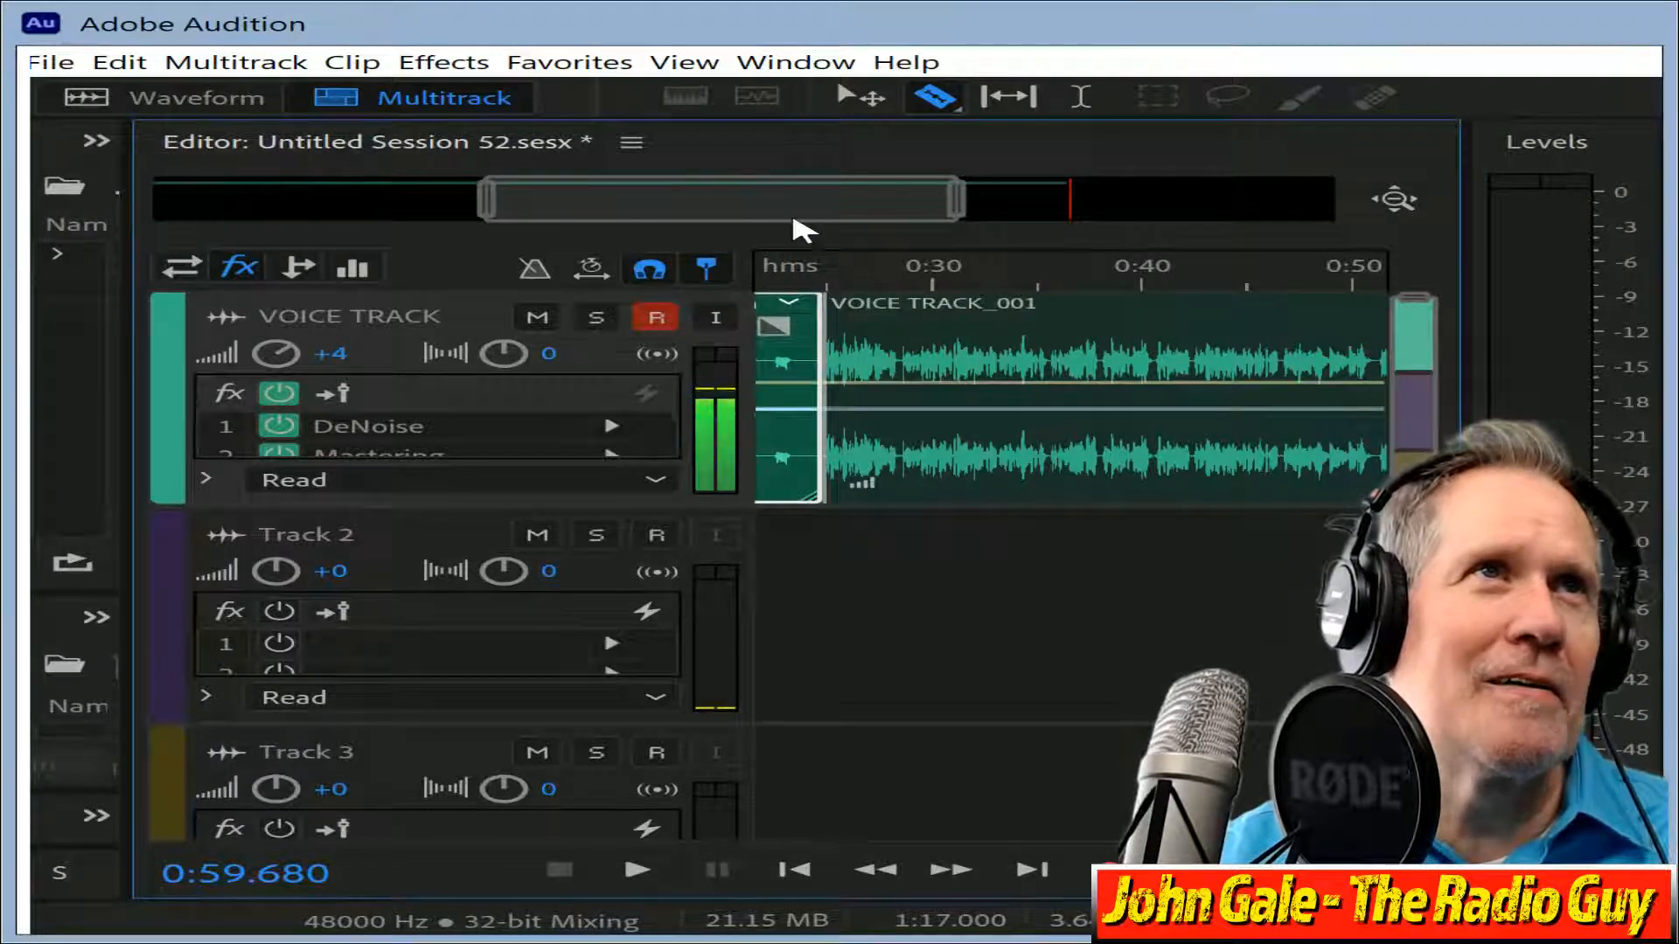
left_click_drag(776, 207, 618, 201)
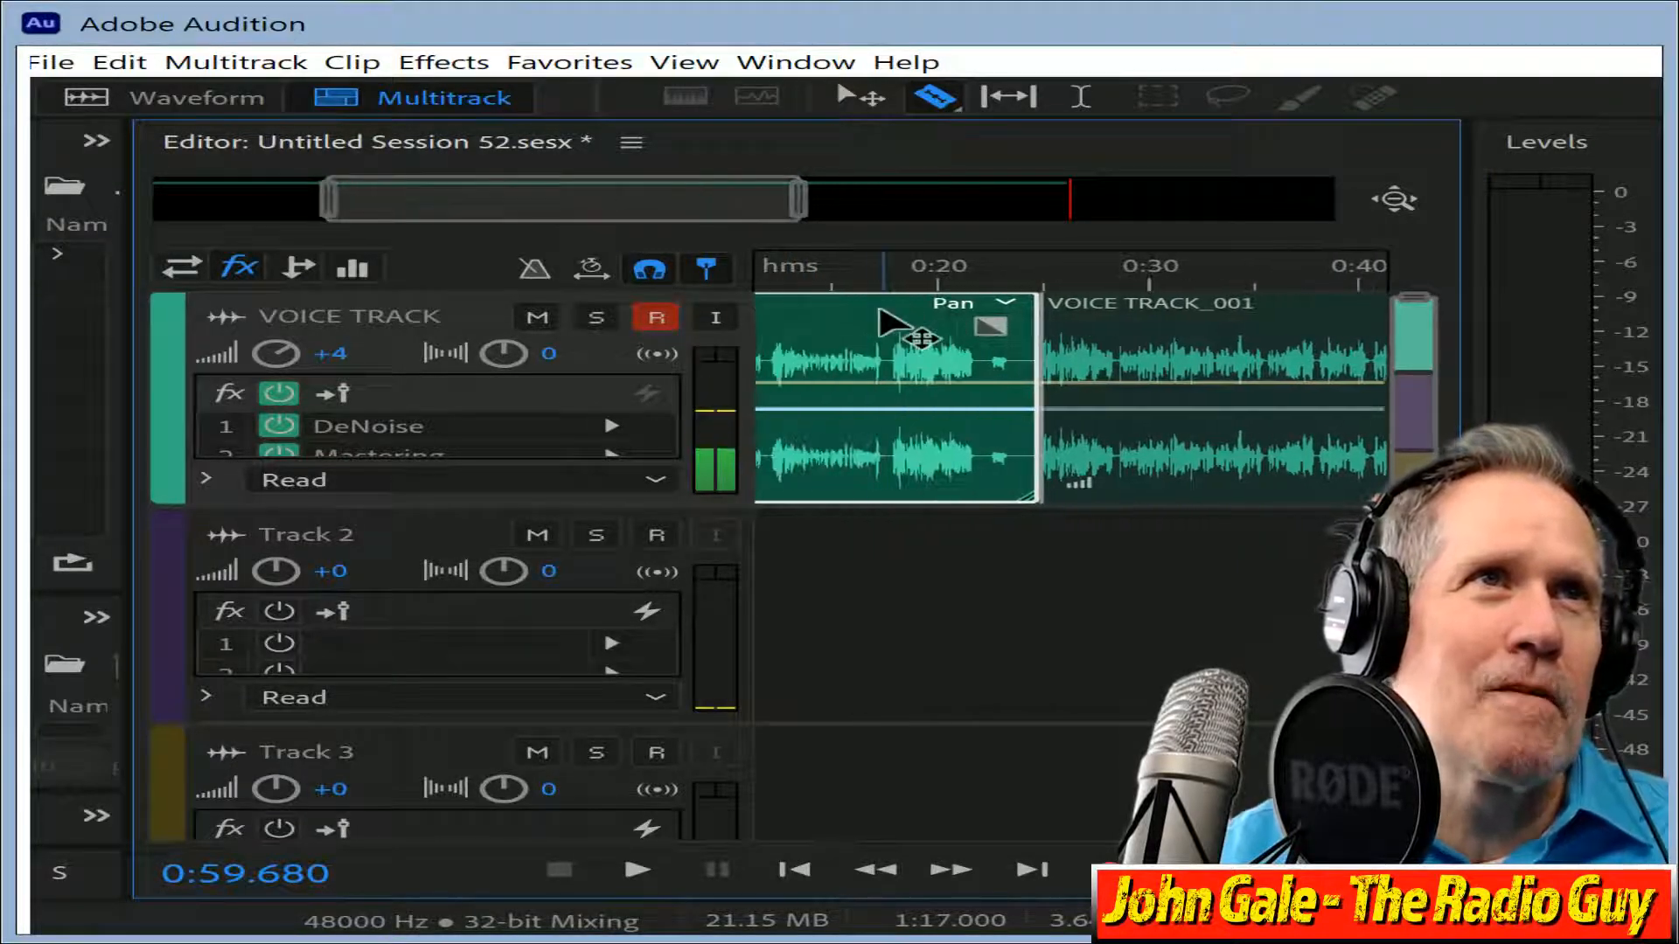
key("Delete")
left_click_drag(1163, 341, 29, 431)
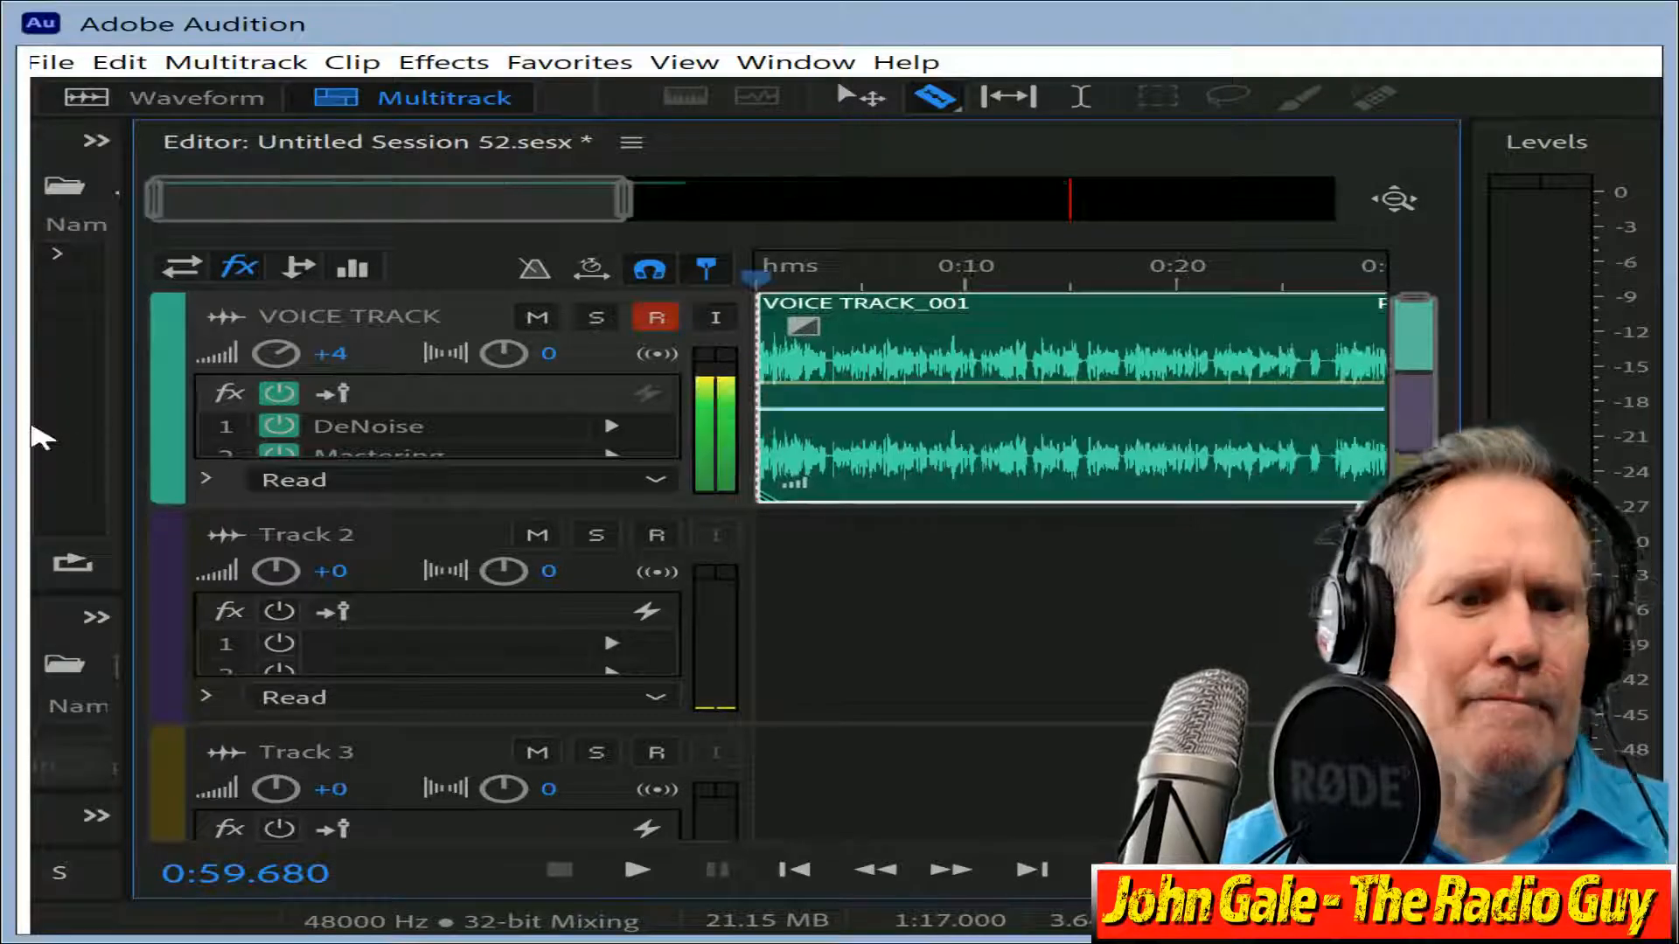
Mix the session down to a new file and play it from about 0:23 to check the ending.
key("ctrl+alt+shift+m")
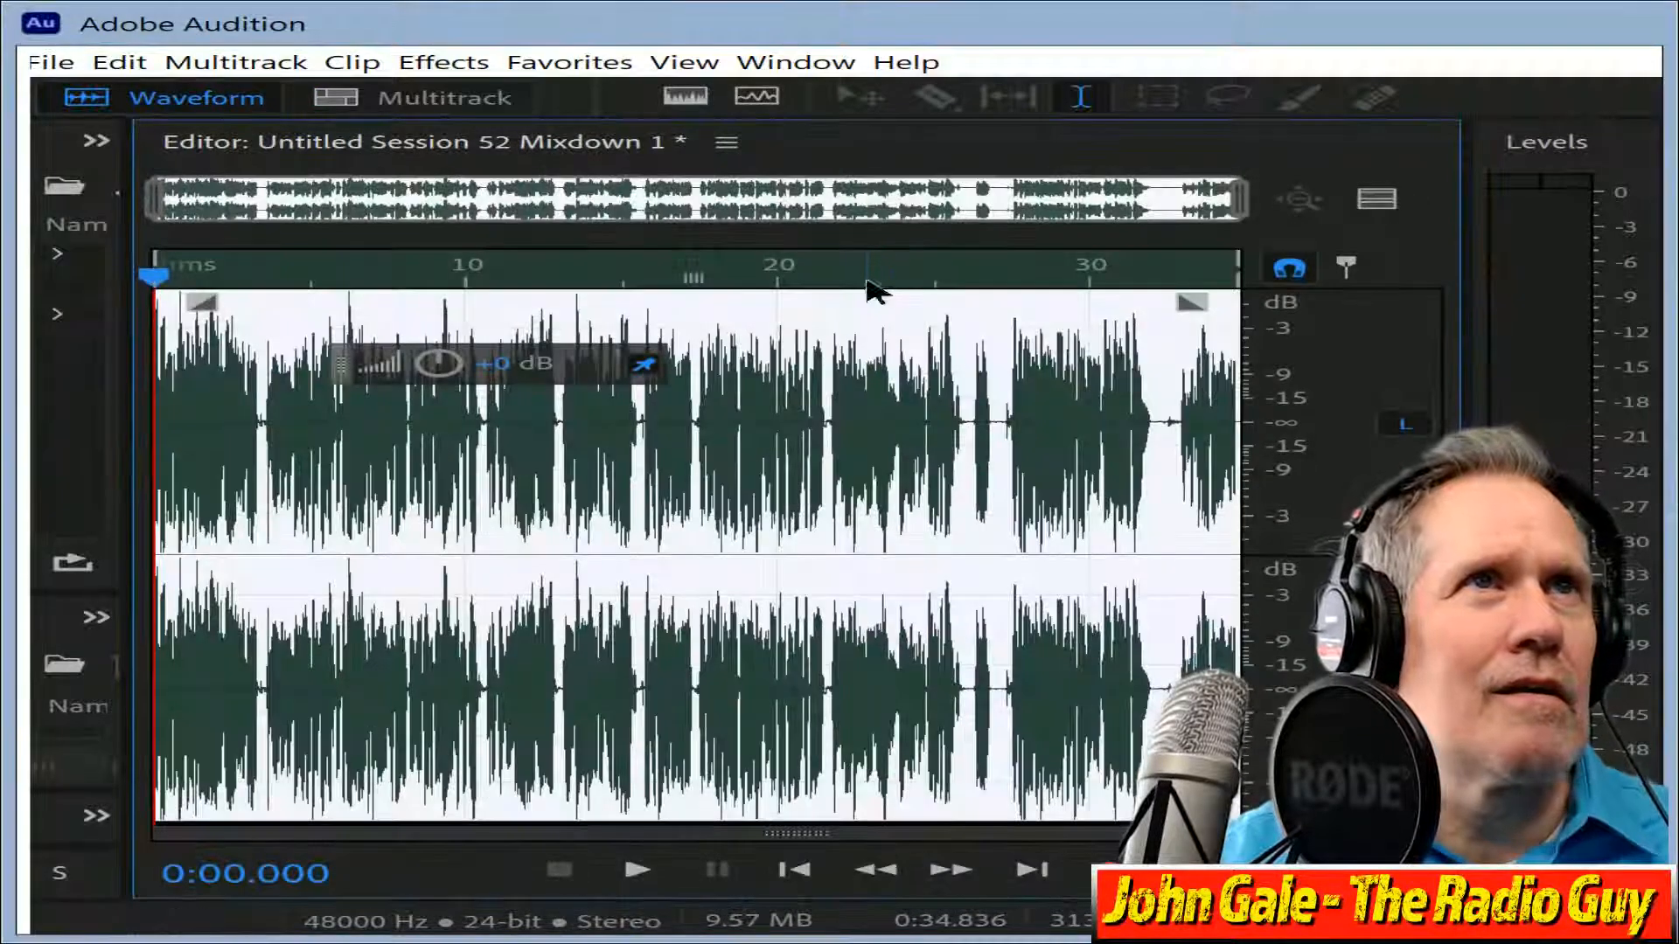
left_click(865, 278)
key("space")
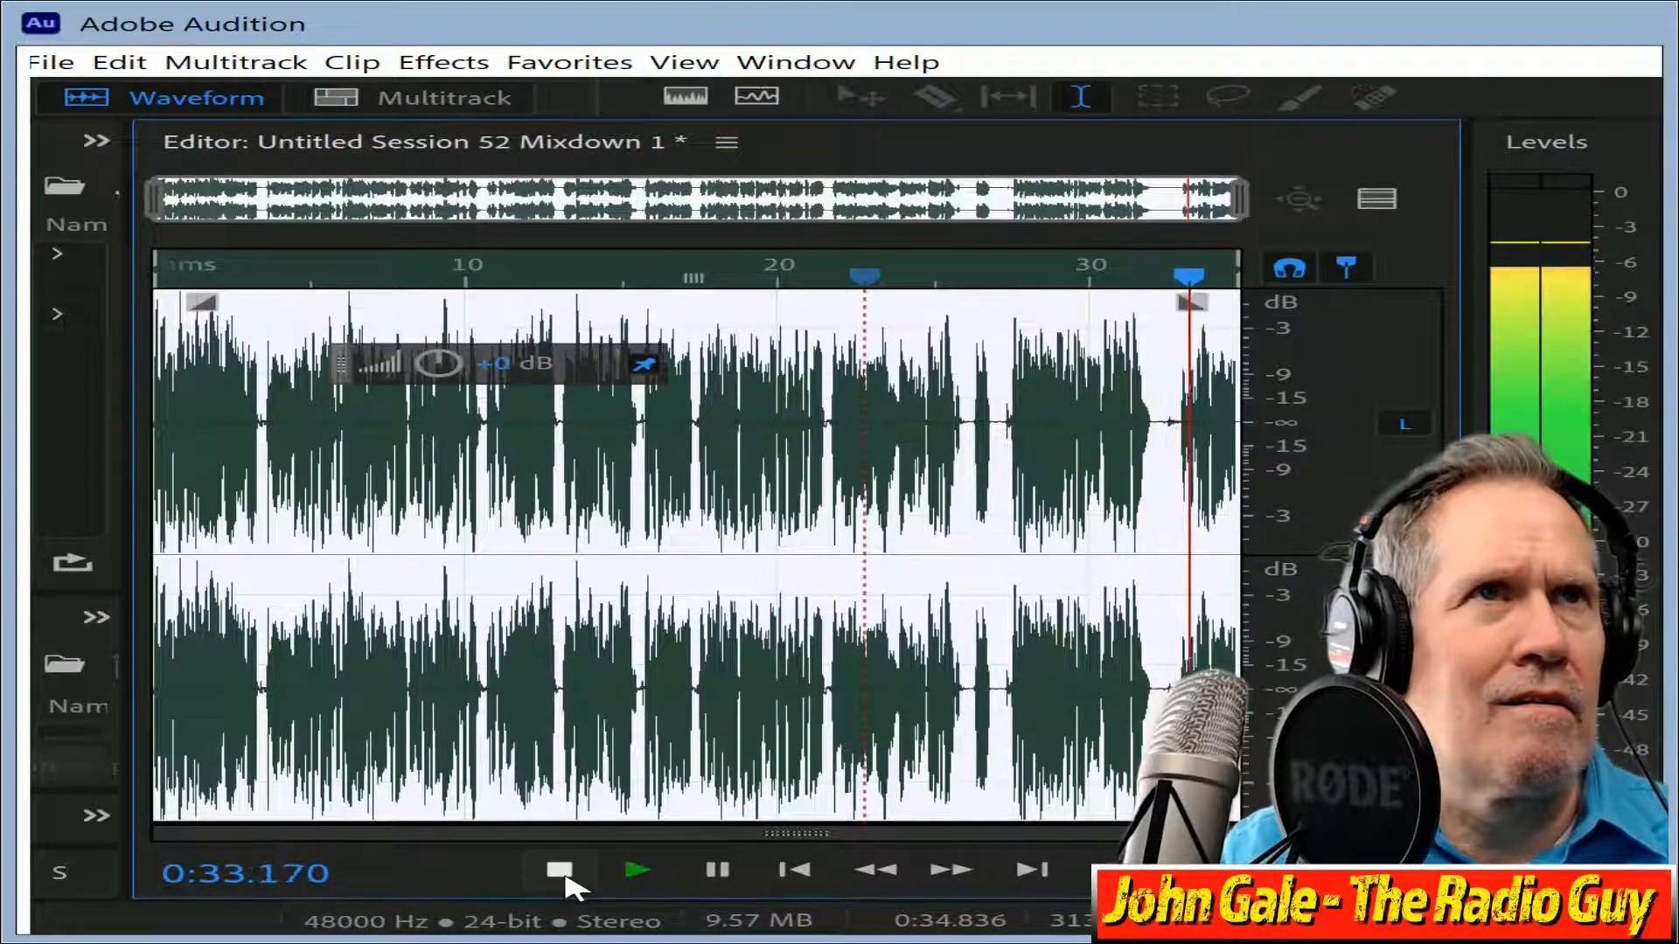
left_click(564, 877)
Select the stray sound in the mixdown from about 0:26.1 to 0:27.3.
scroll(897, 424, "up", 3)
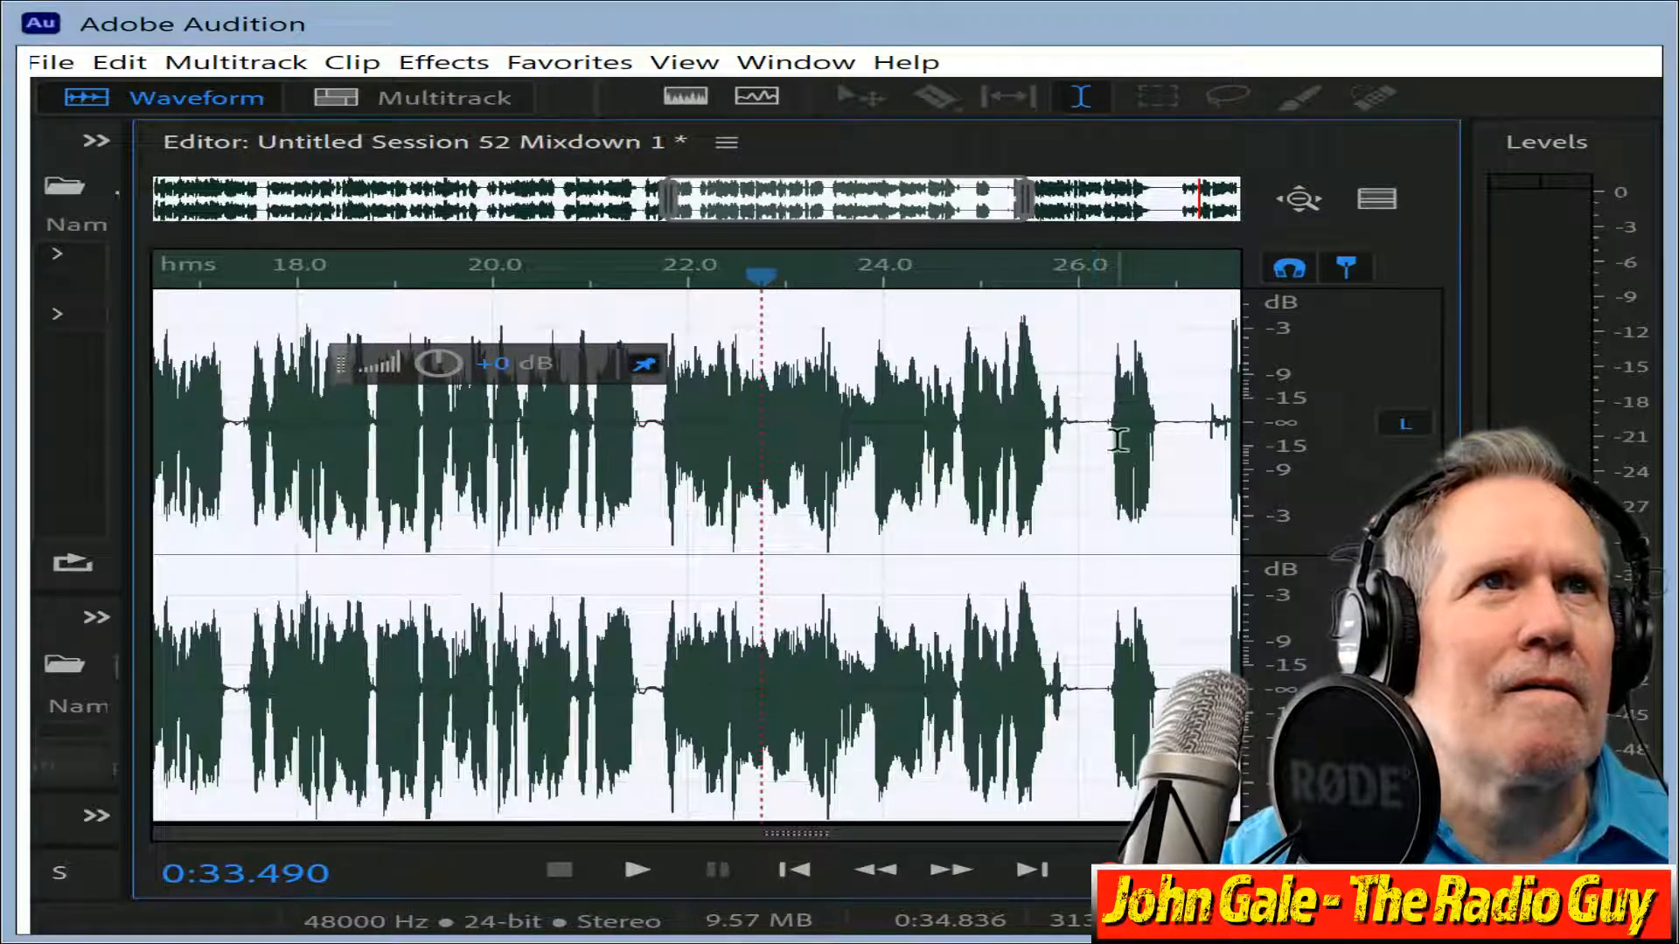
scroll(1104, 433, "up", 1)
left_click_drag(1088, 426, 1159, 468)
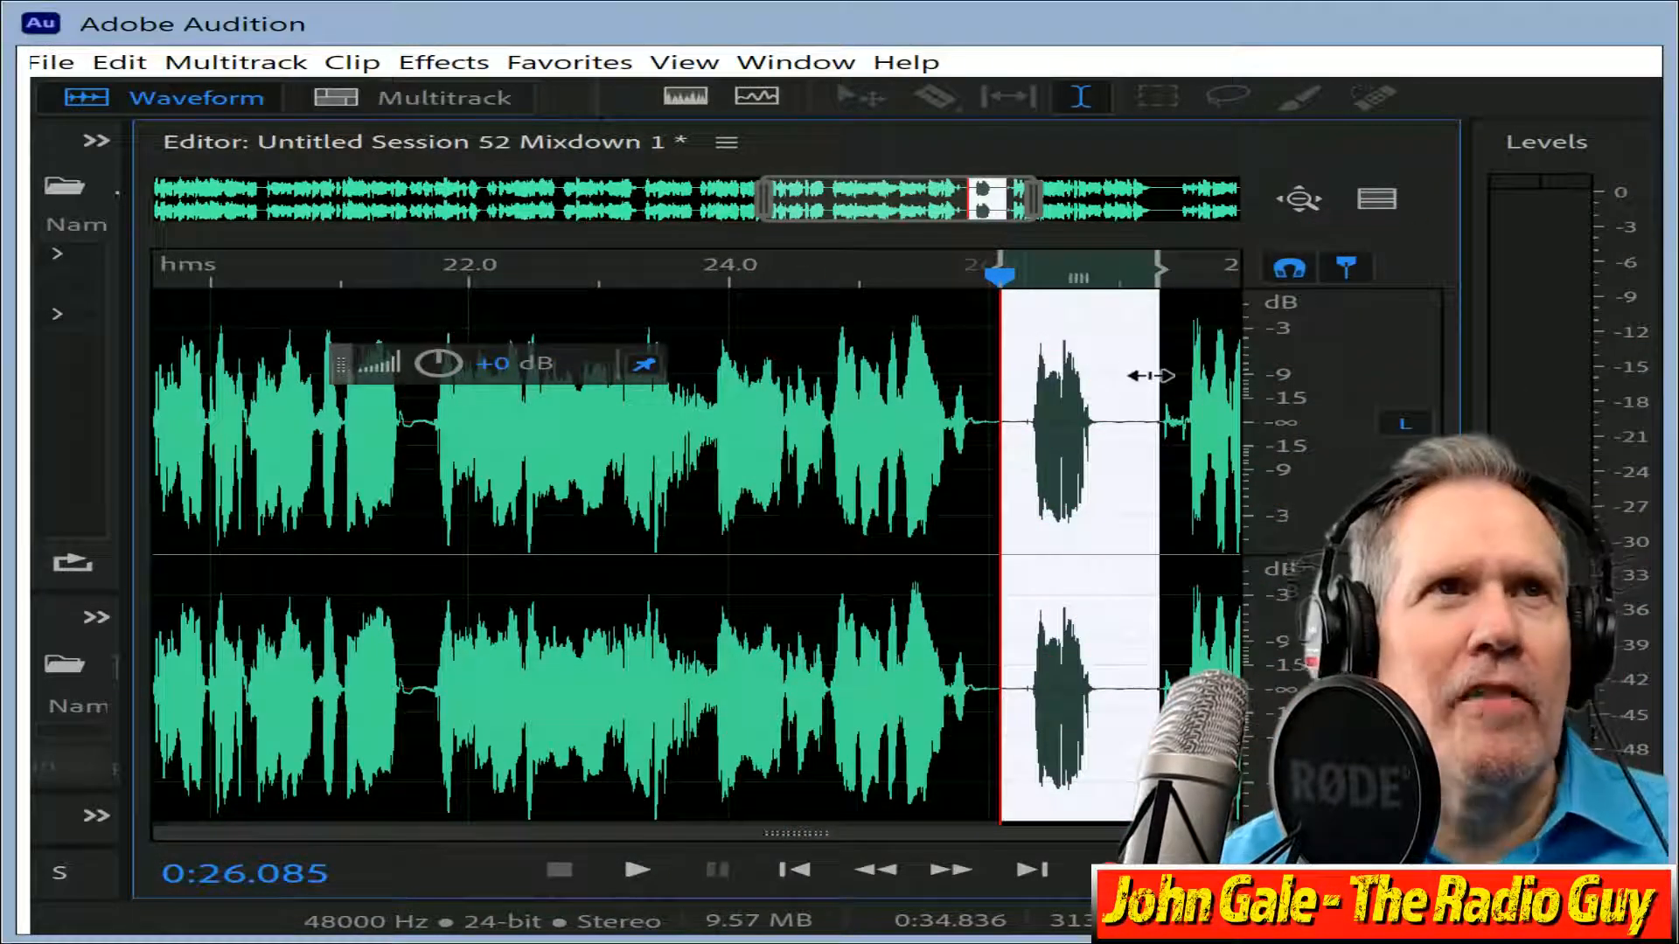
Try deleting the selected stray sound, play across the cut from about 0:25.1, and undo the deletion.
key("Delete")
left_click(873, 398)
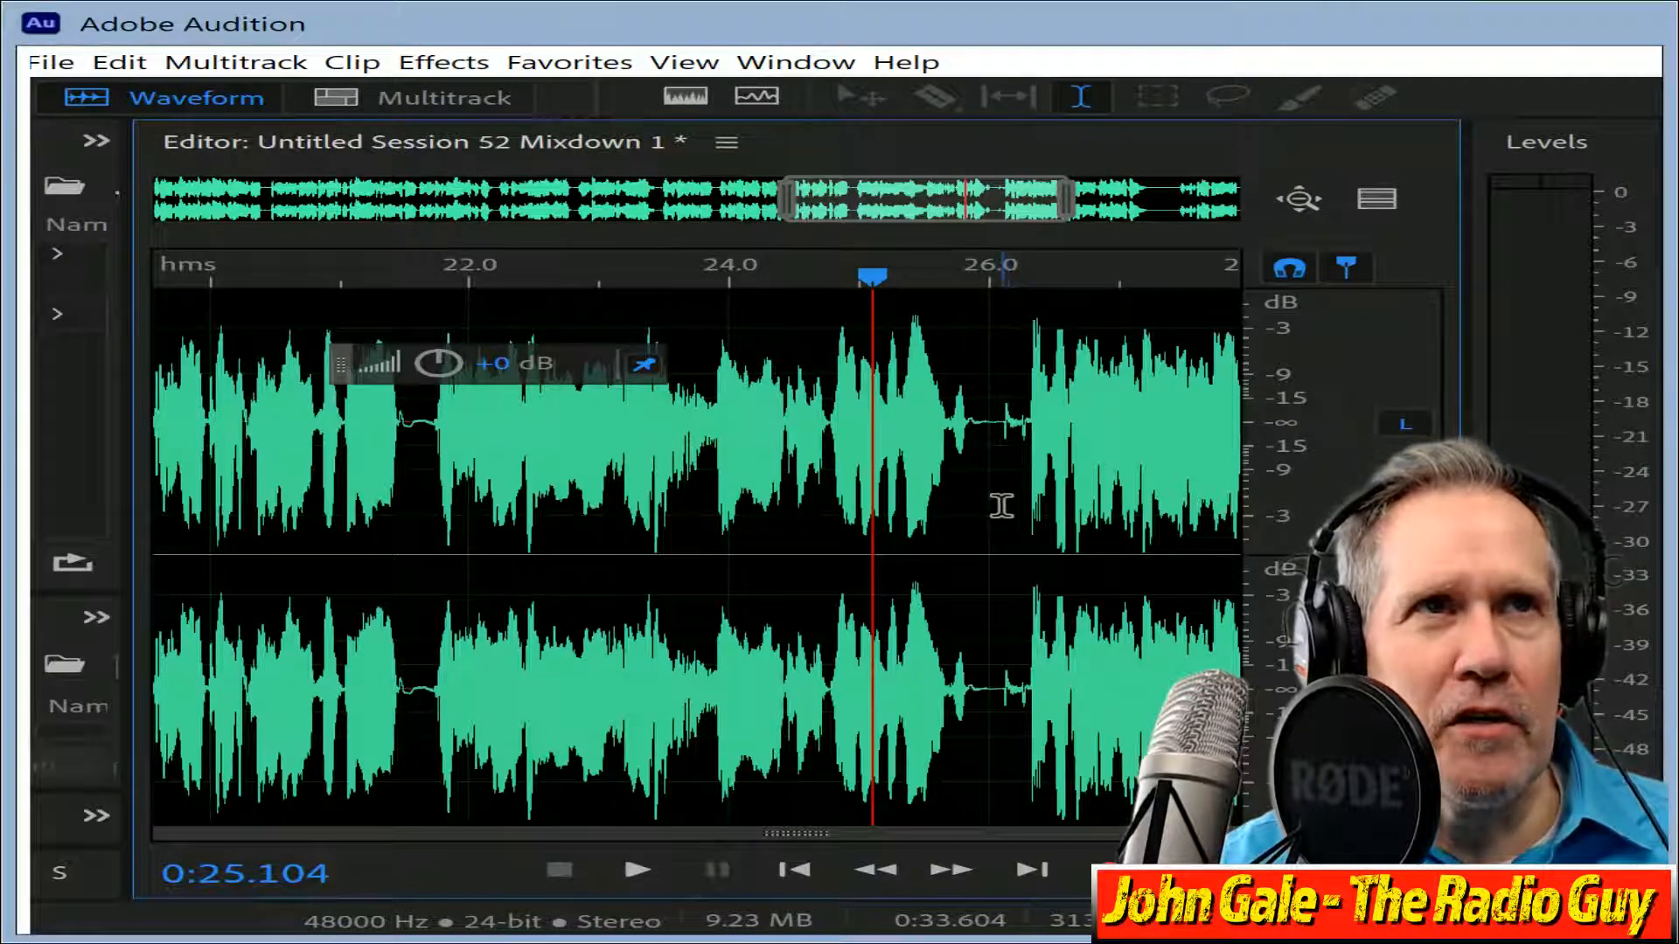
key("space")
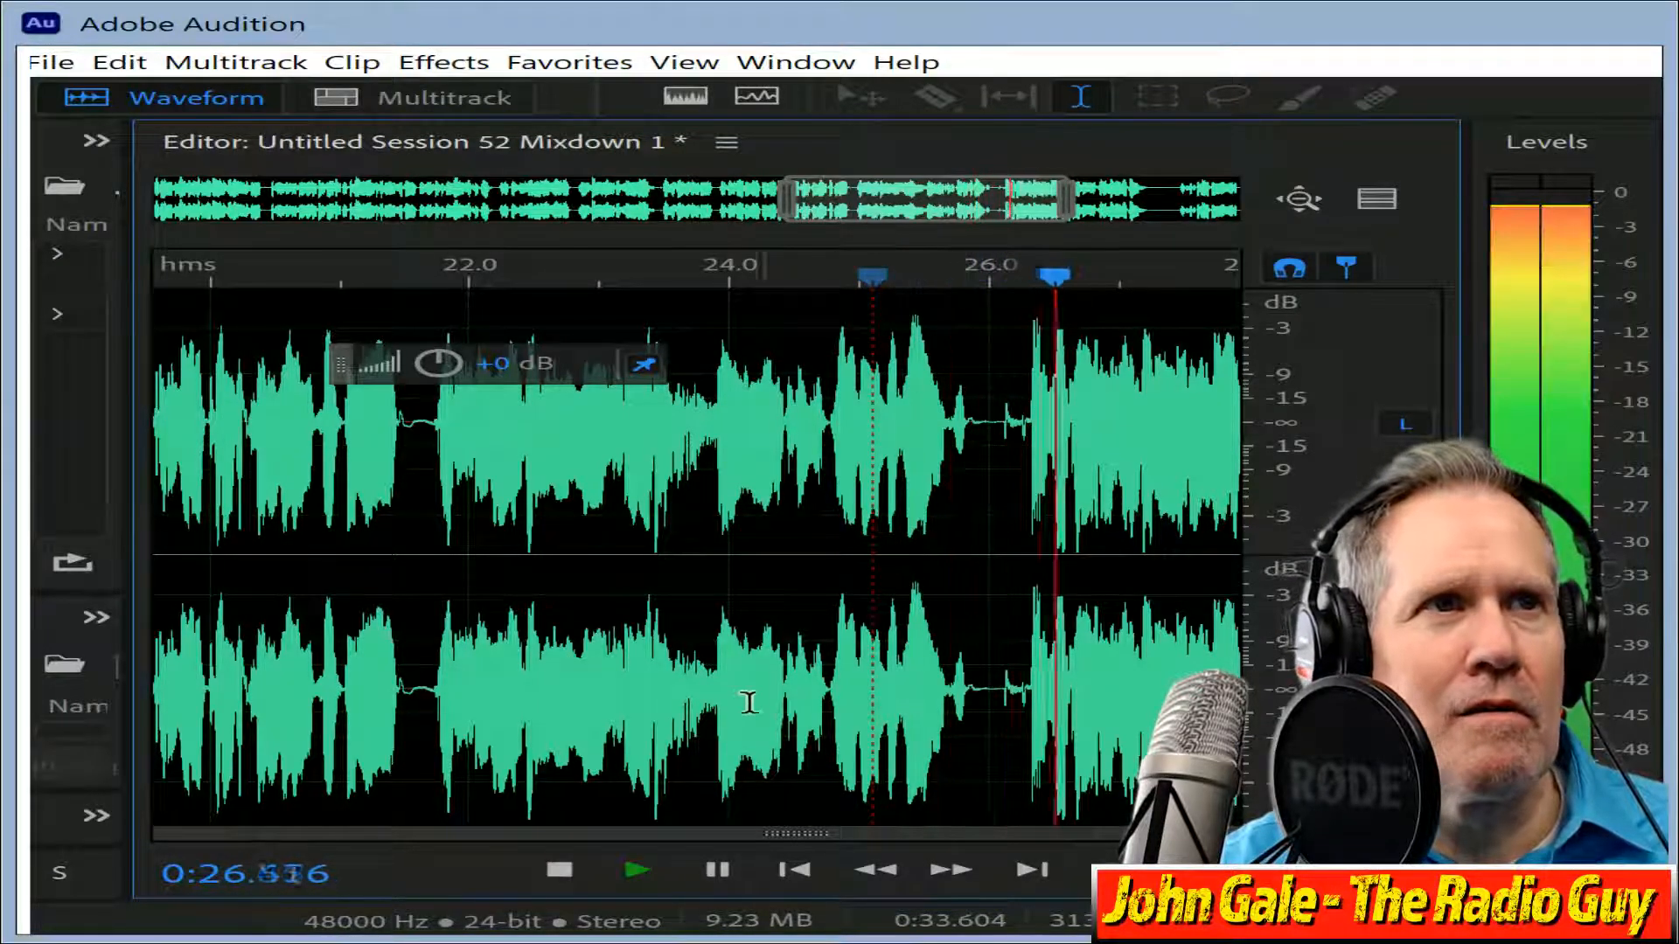
left_click(574, 872)
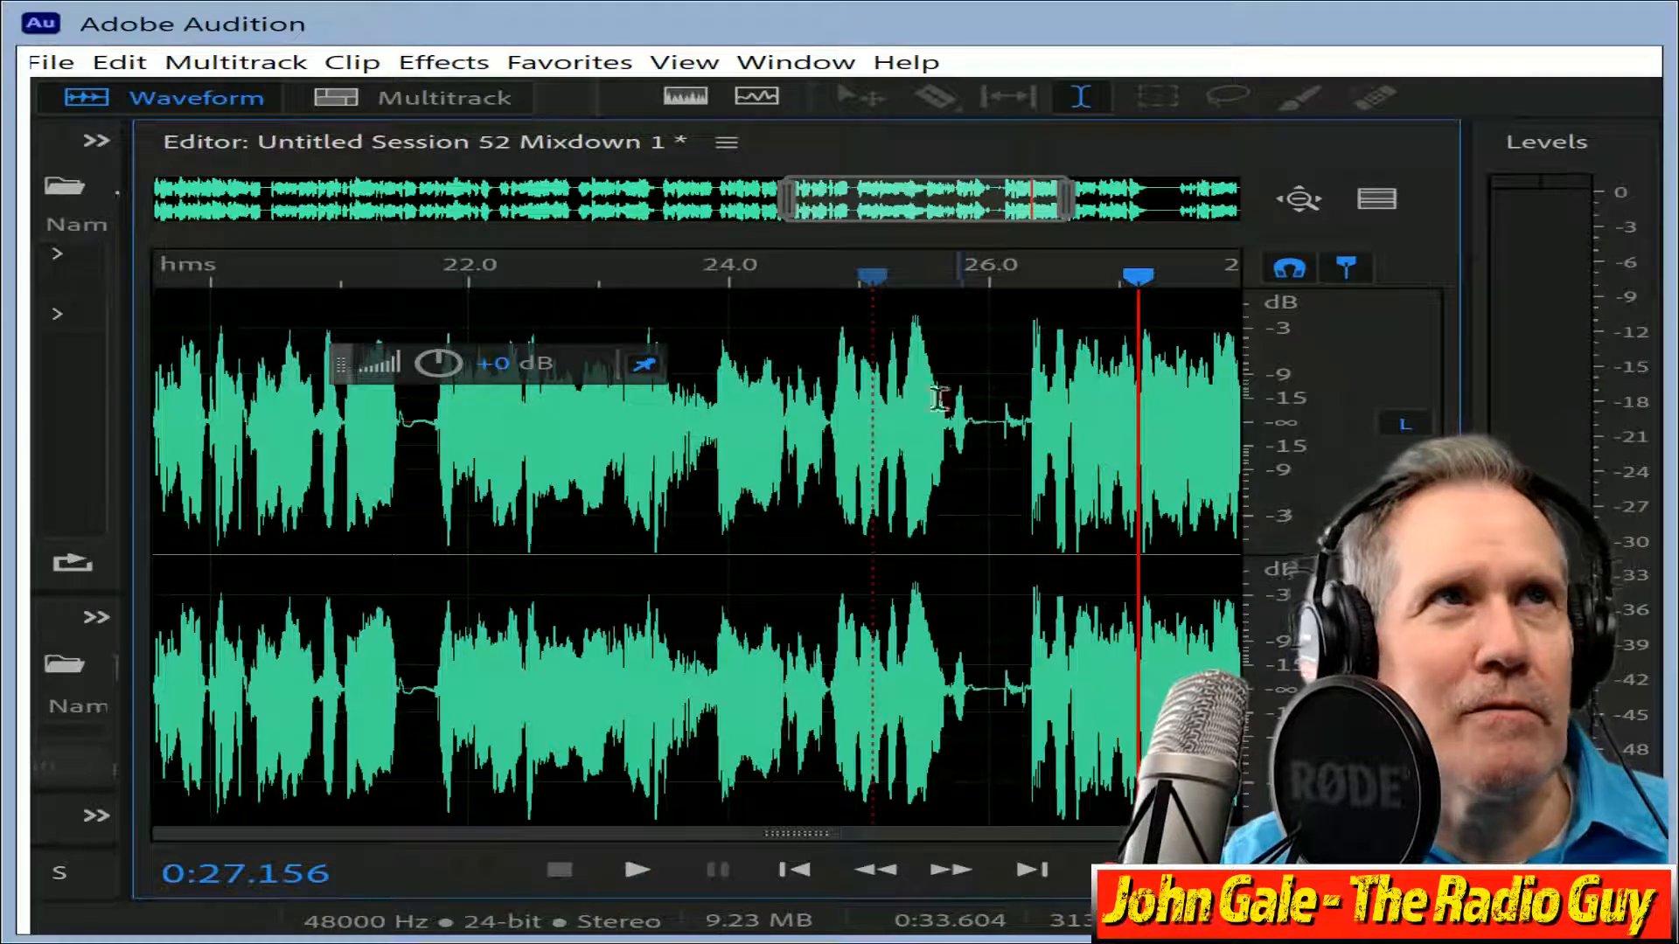
key("ctrl+z")
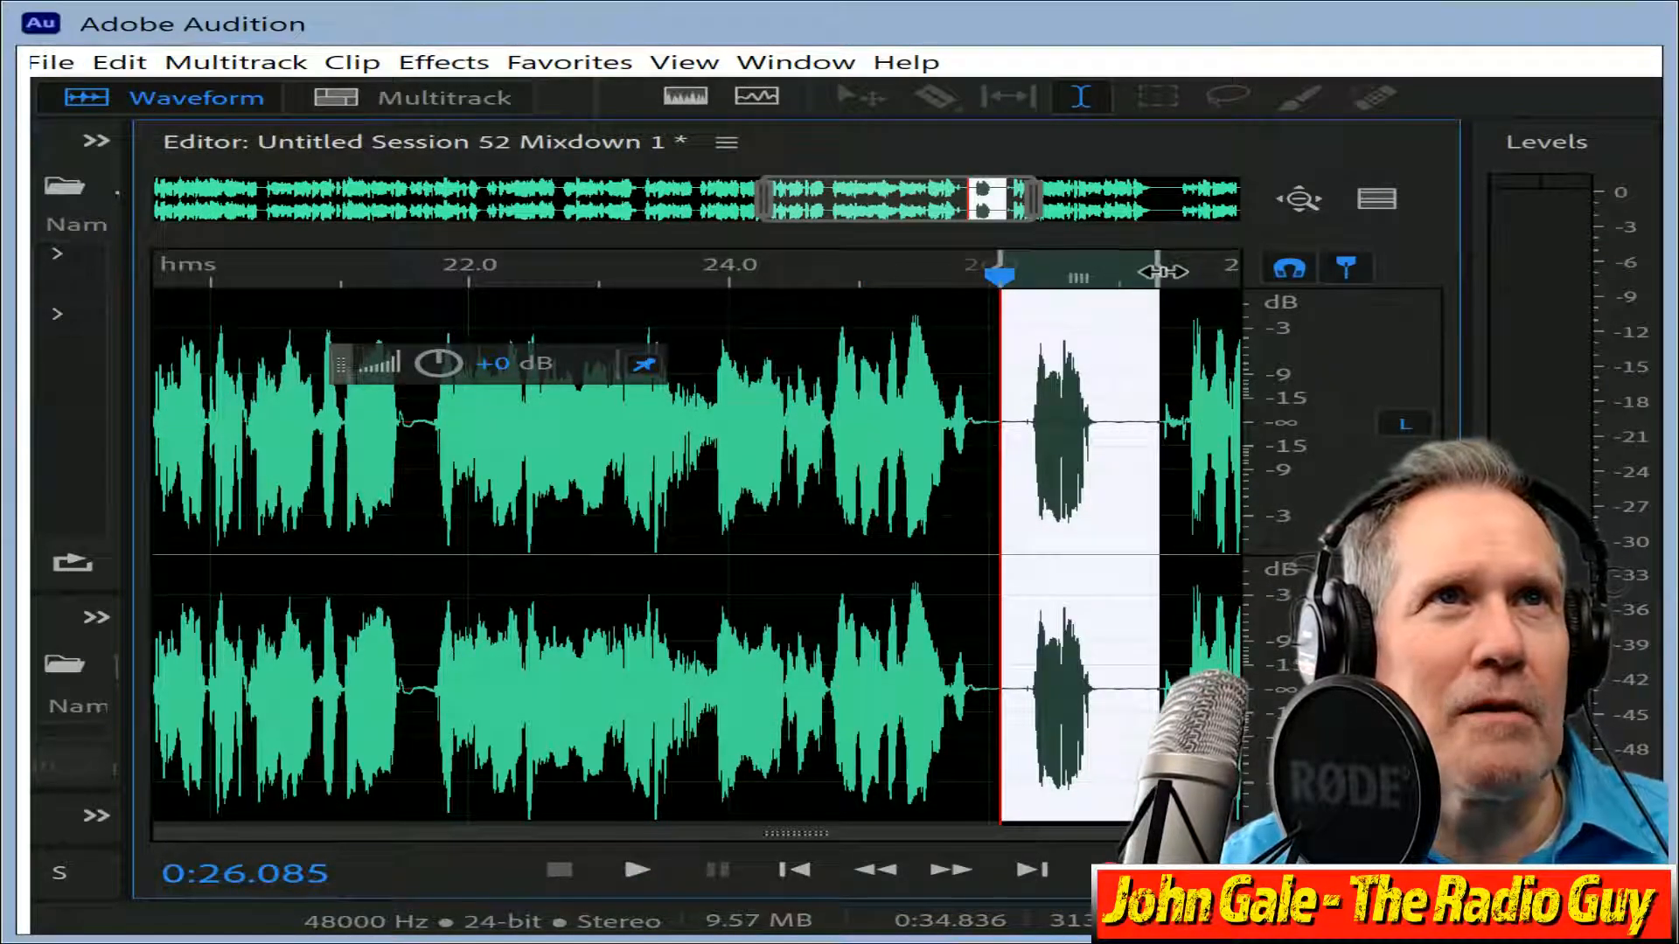
Extend the selection's end to about 0:27.5, delete the selected audio, and play from about 0:24.6 to check the cut.
mouse_move(1158, 271)
left_mouse_down()
mouse_move(1199, 272)
mouse_move(1185, 283)
left_mouse_up()
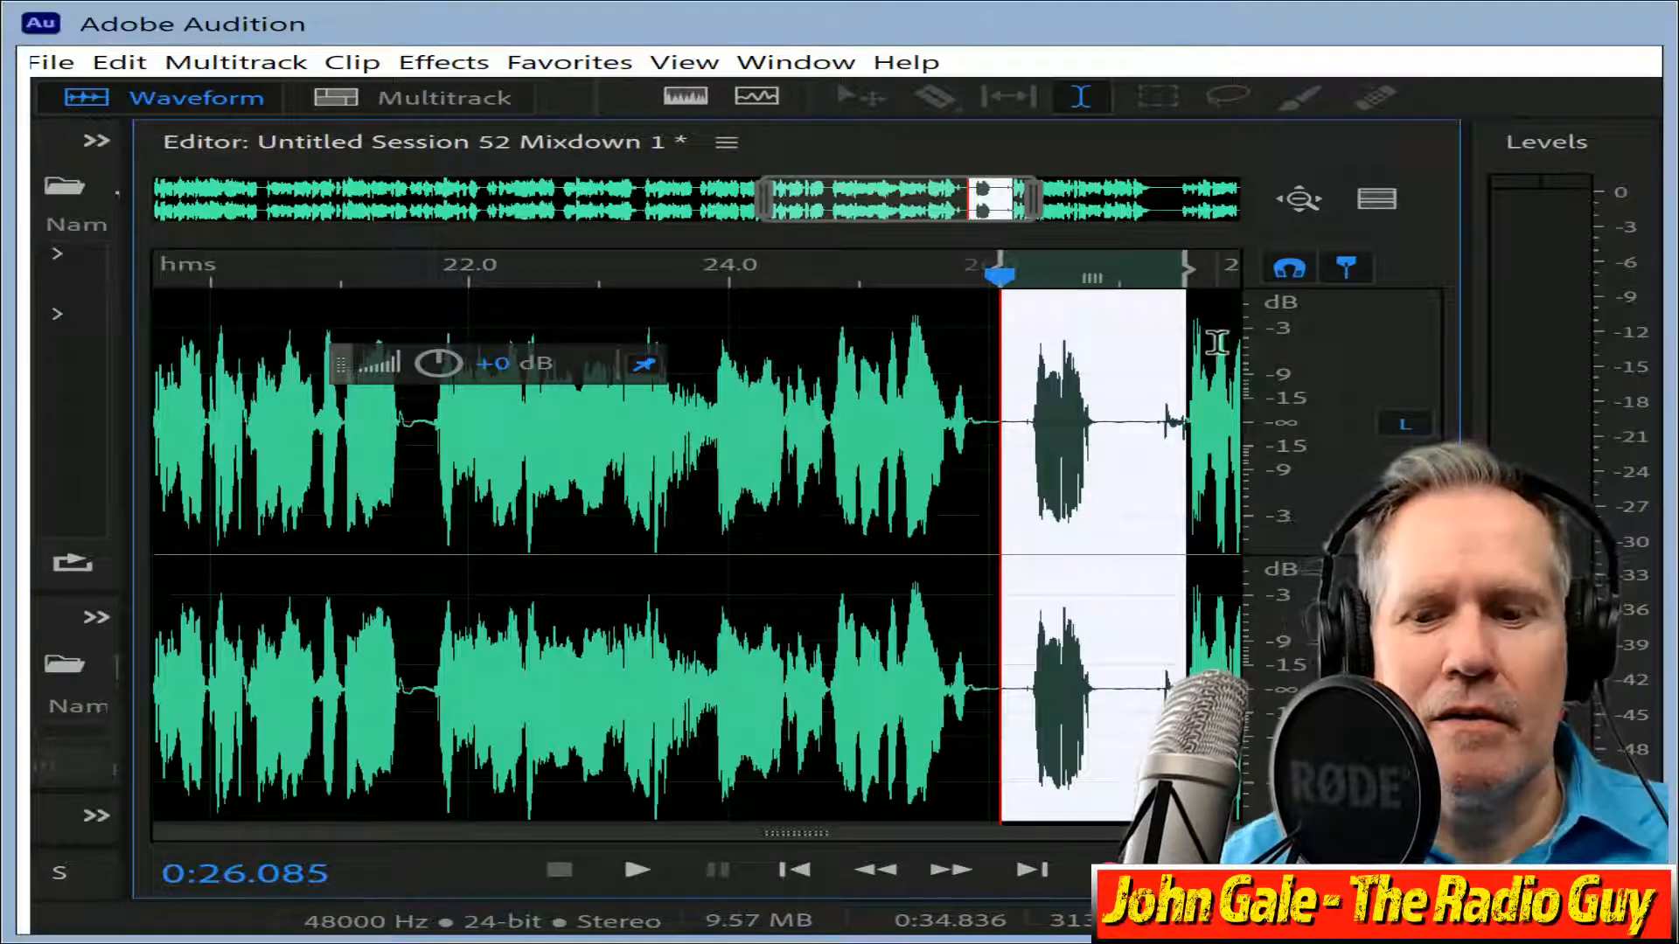
key("Delete")
left_click(813, 473)
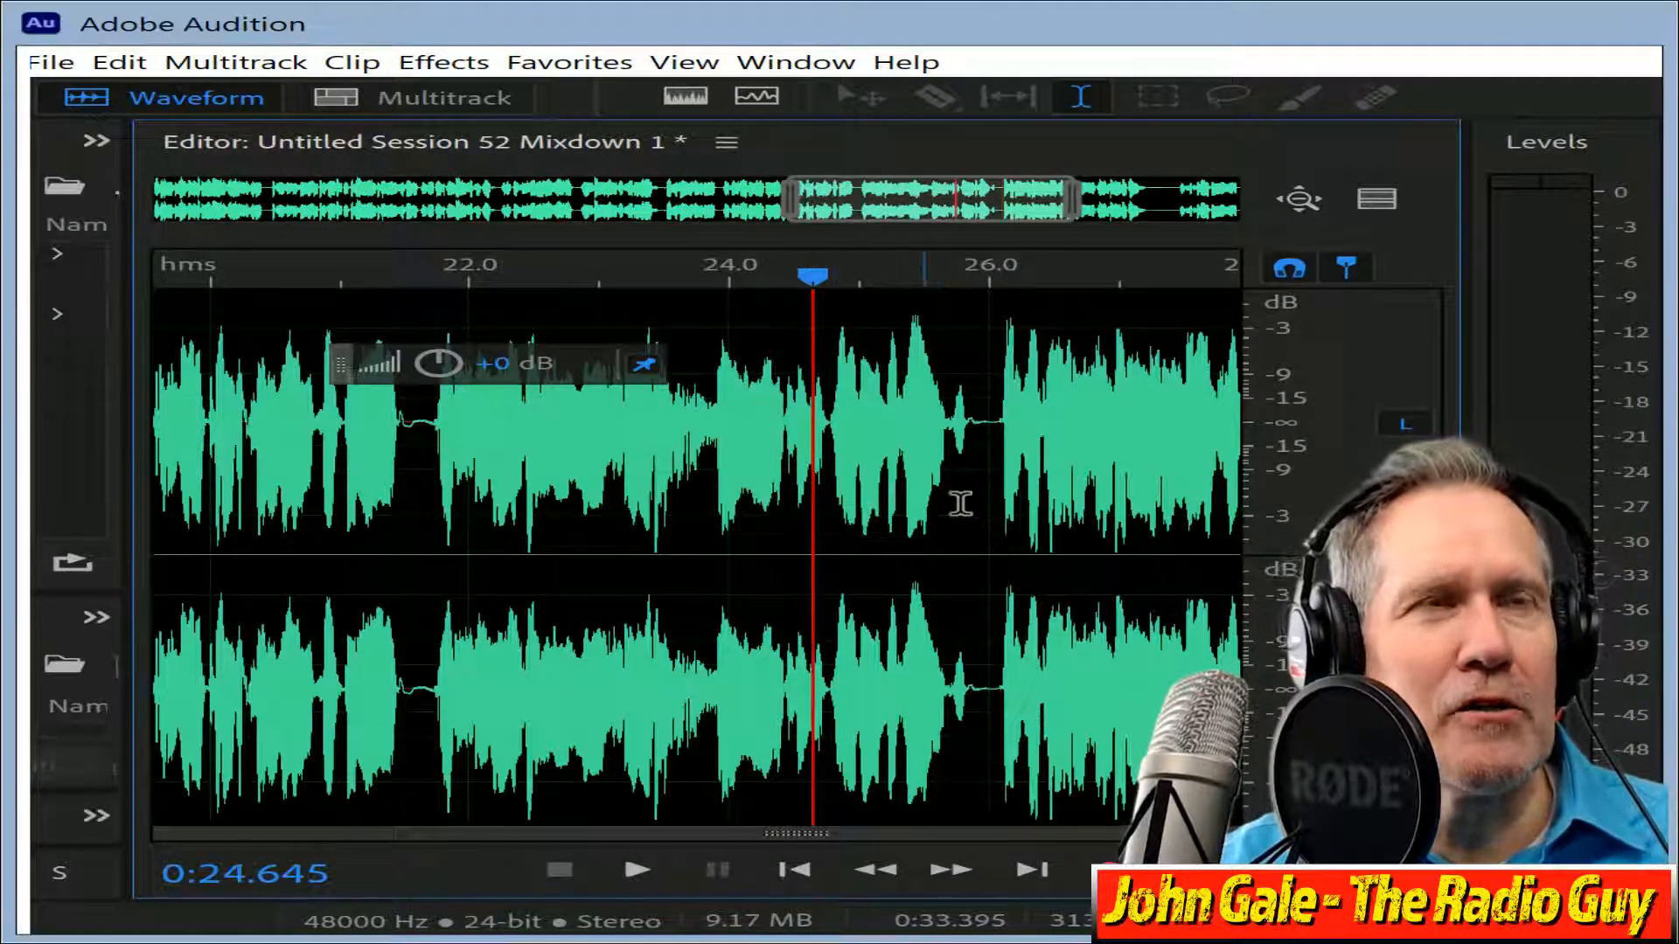
key("space")
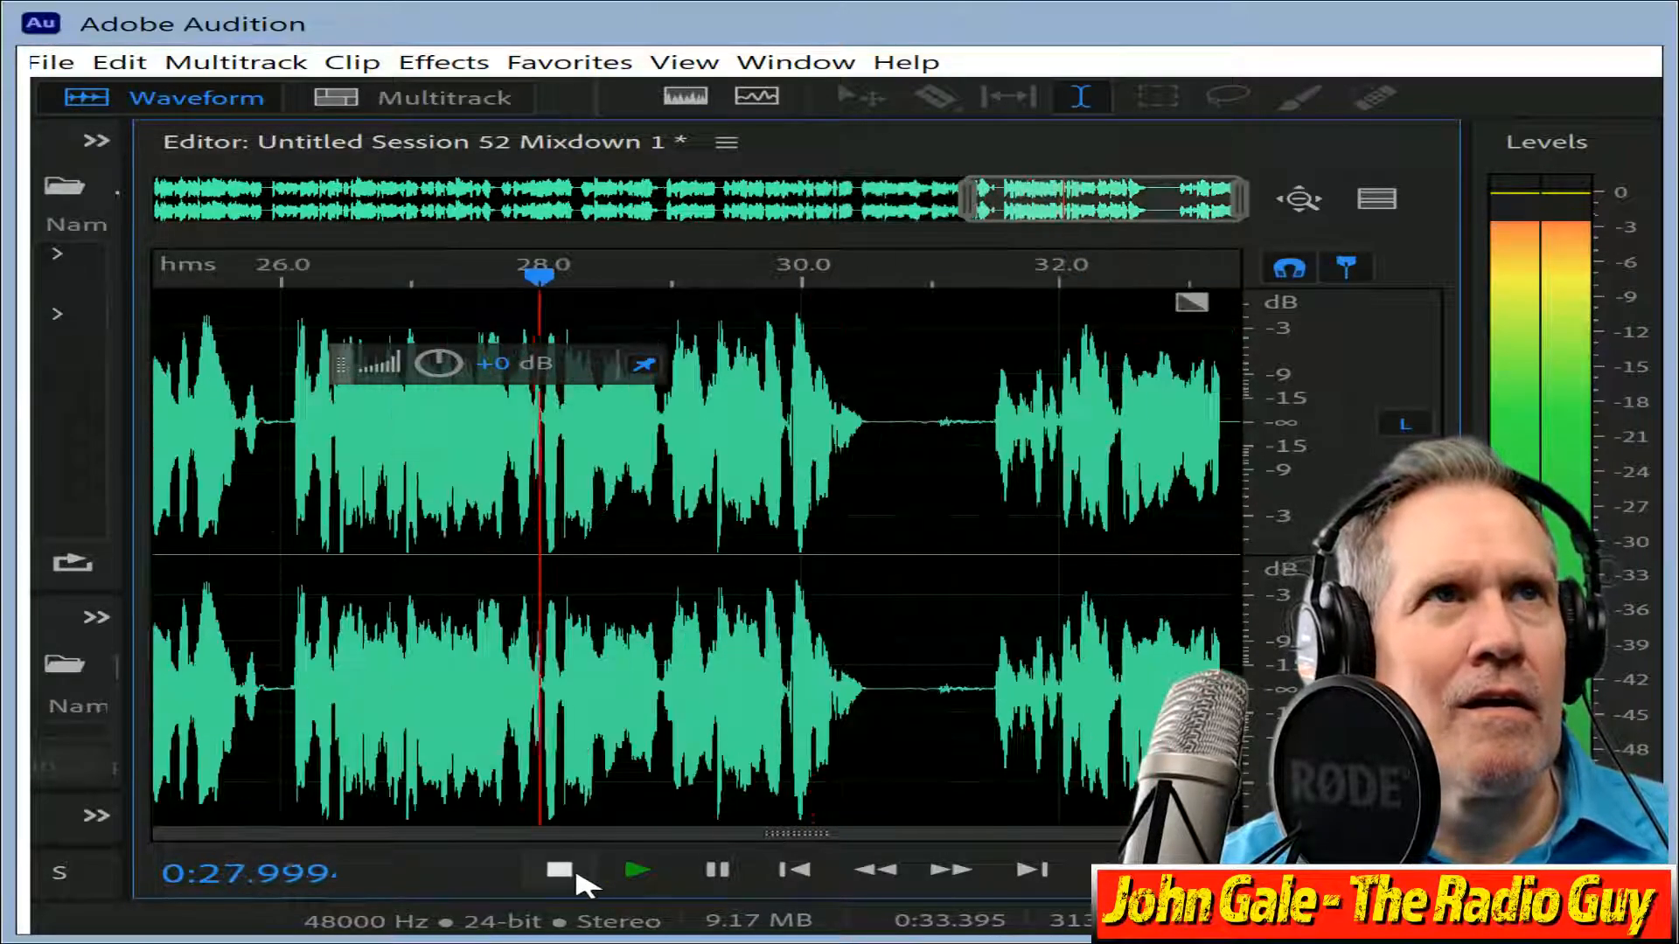
left_click(561, 871)
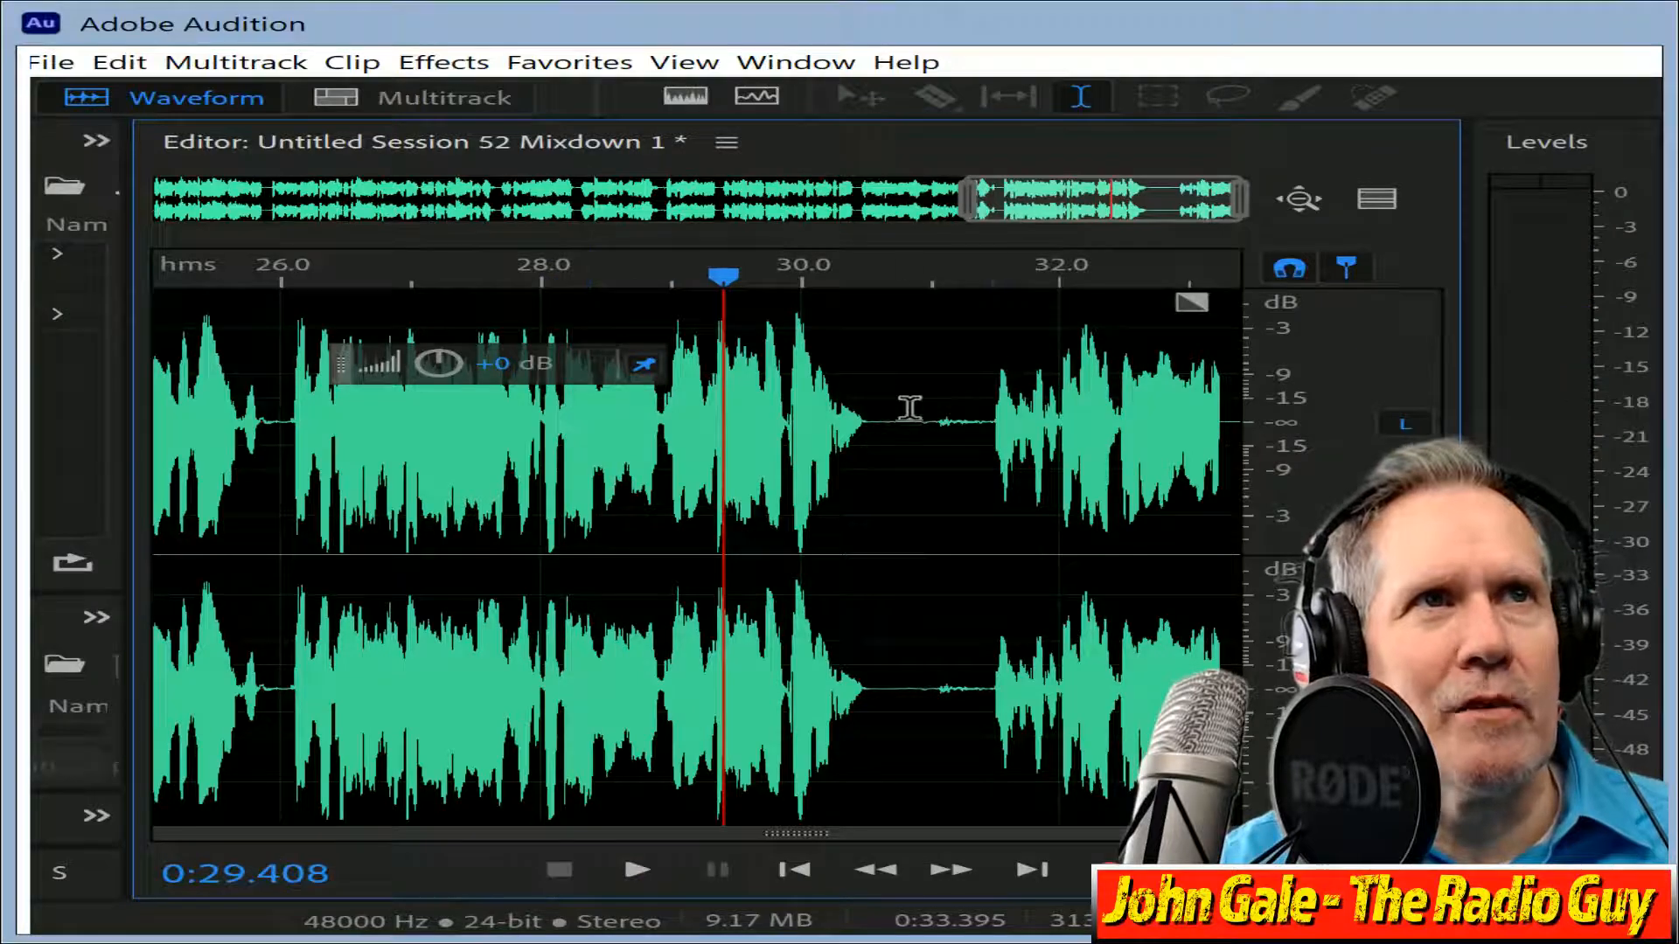
Delete everything after the final phrase at about 0:30.5 and the brief silence before the first word.
left_click(872, 420)
key("shift+End")
key("Delete")
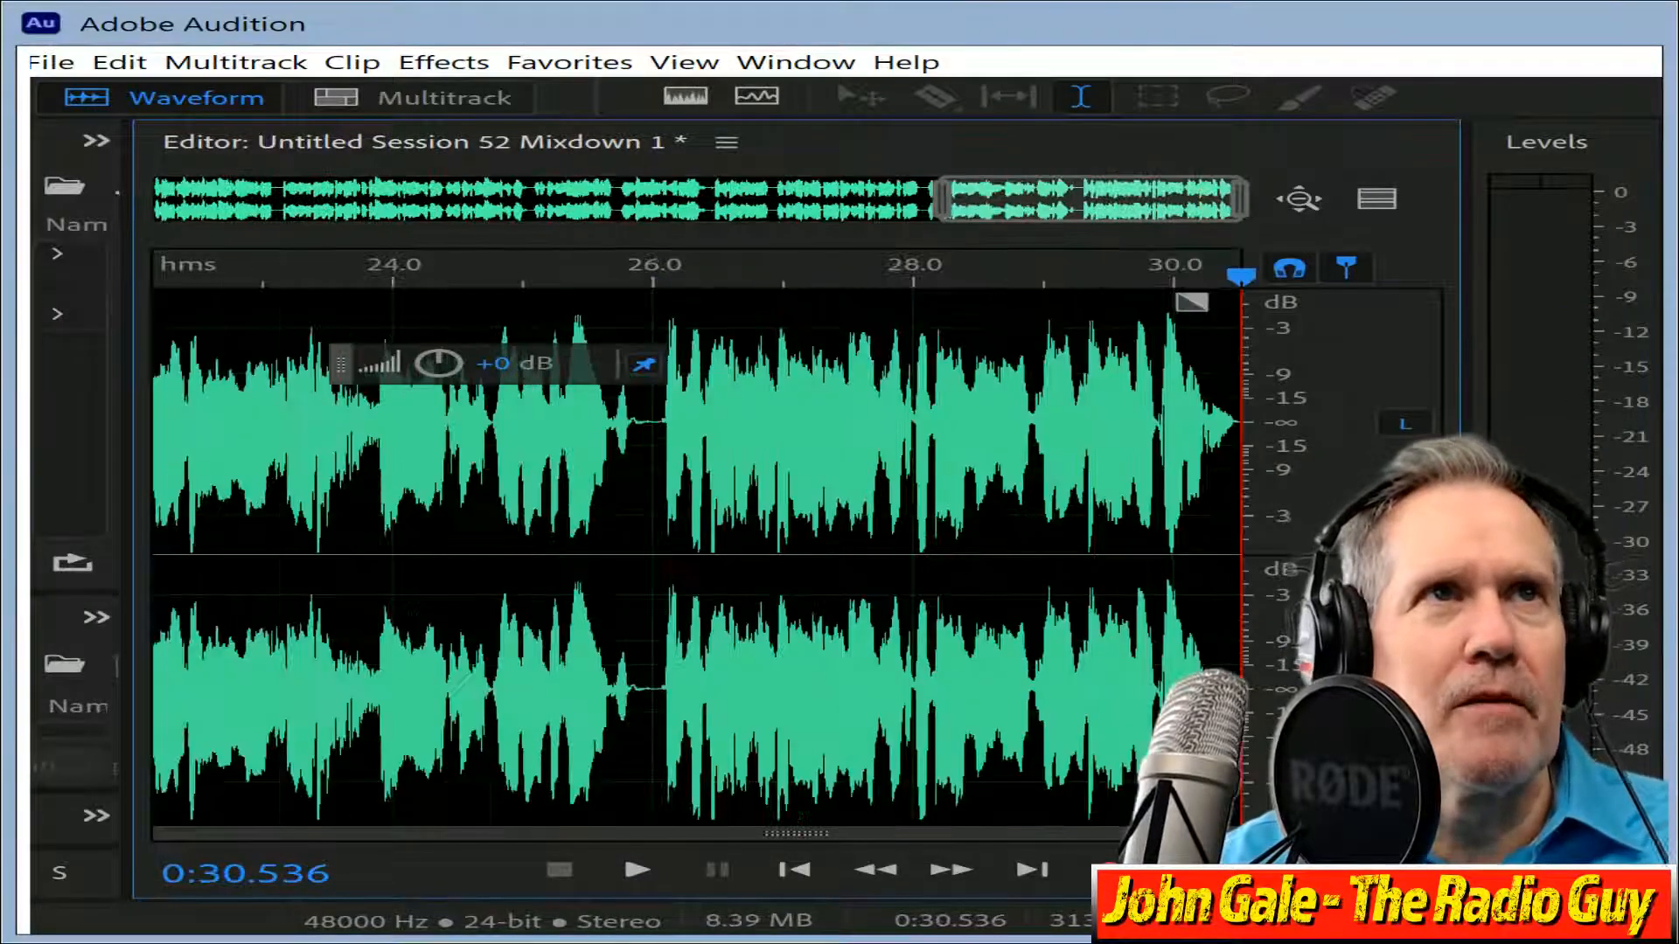
left_click_drag(1028, 187, 30, 233)
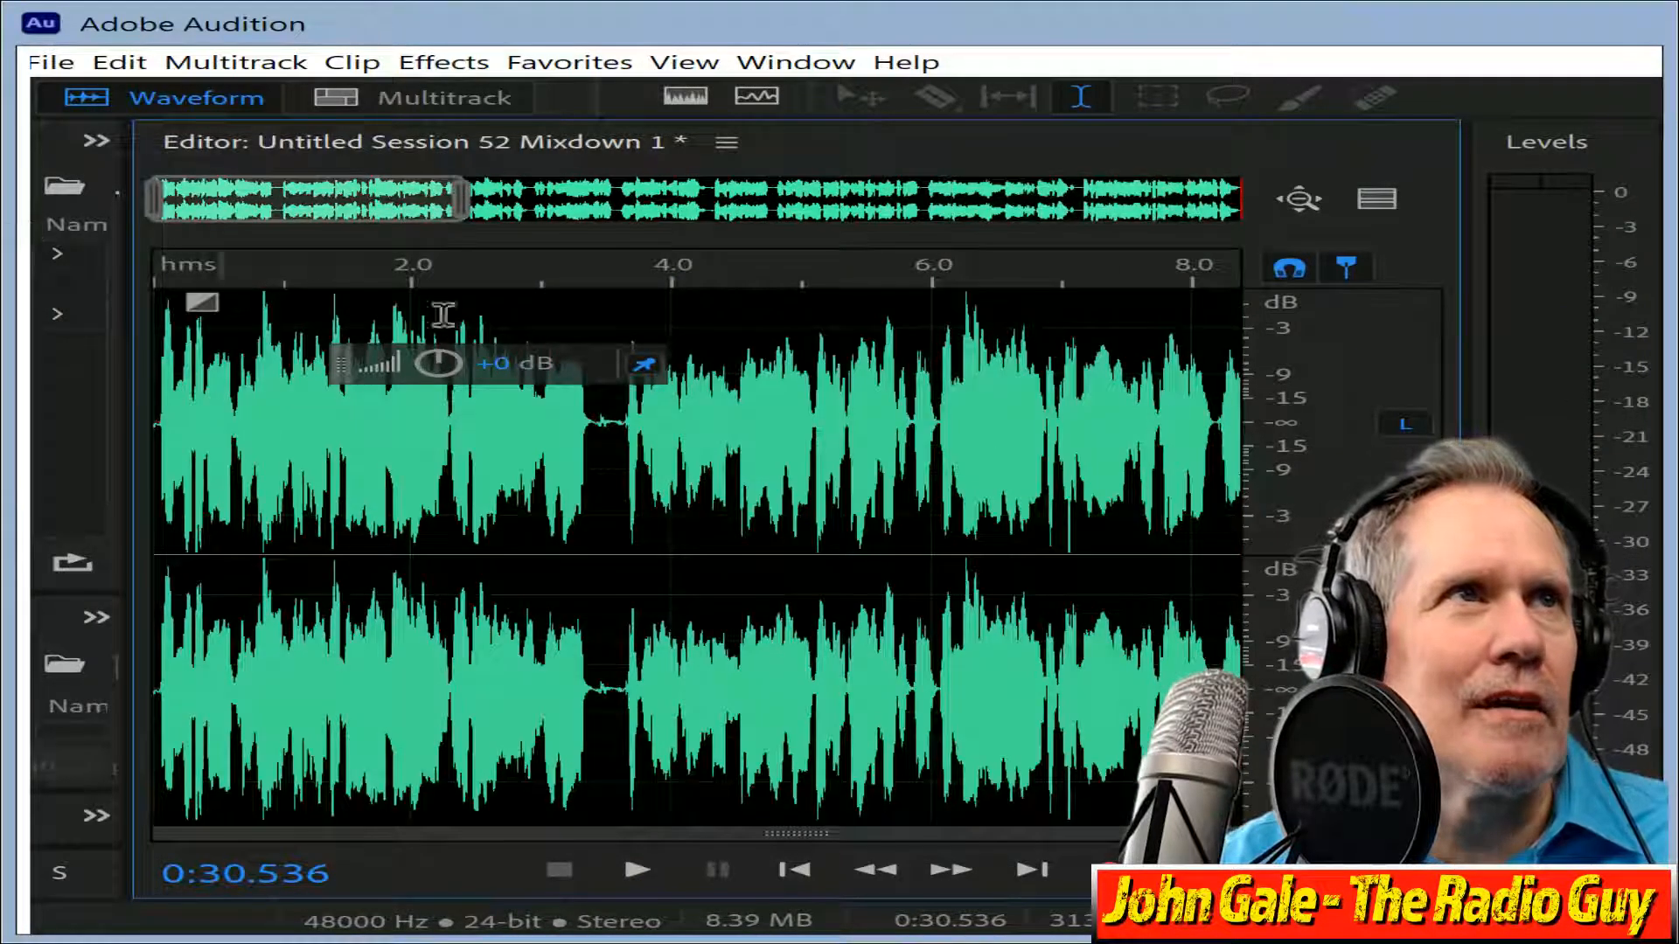
left_click_drag(461, 199, 188, 229)
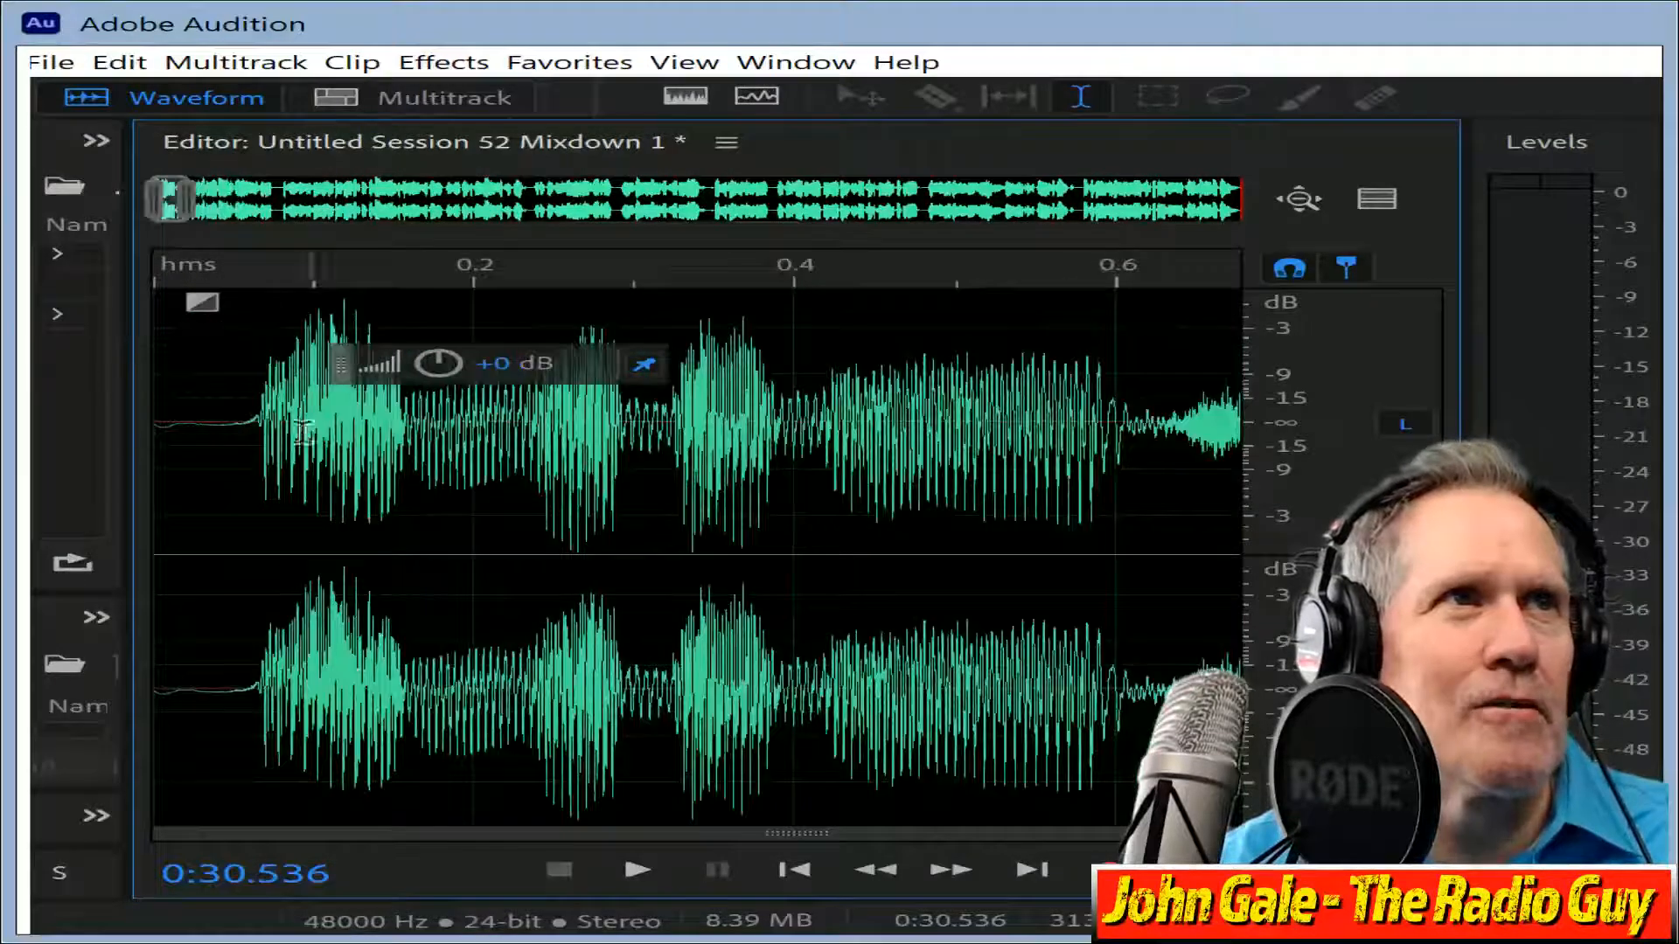
left_click_drag(249, 423, 30, 405)
key("Delete")
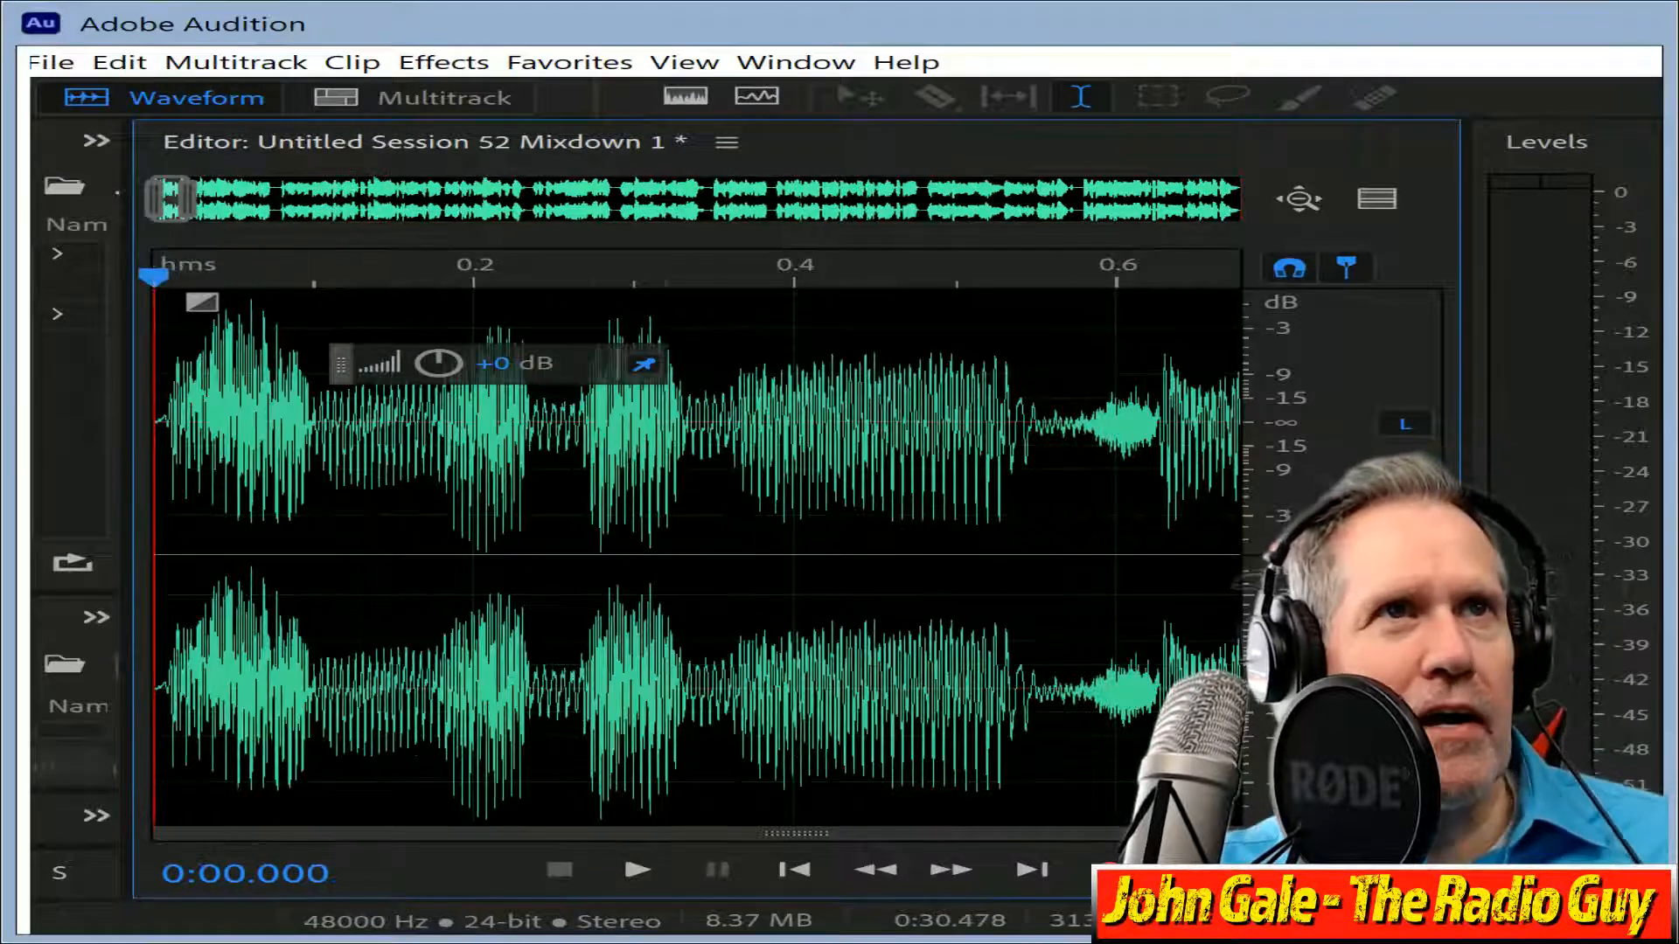
Show the whole waveform and play the trimmed mixdown from its beginning to check it.
scroll(287, 408, "down", 2)
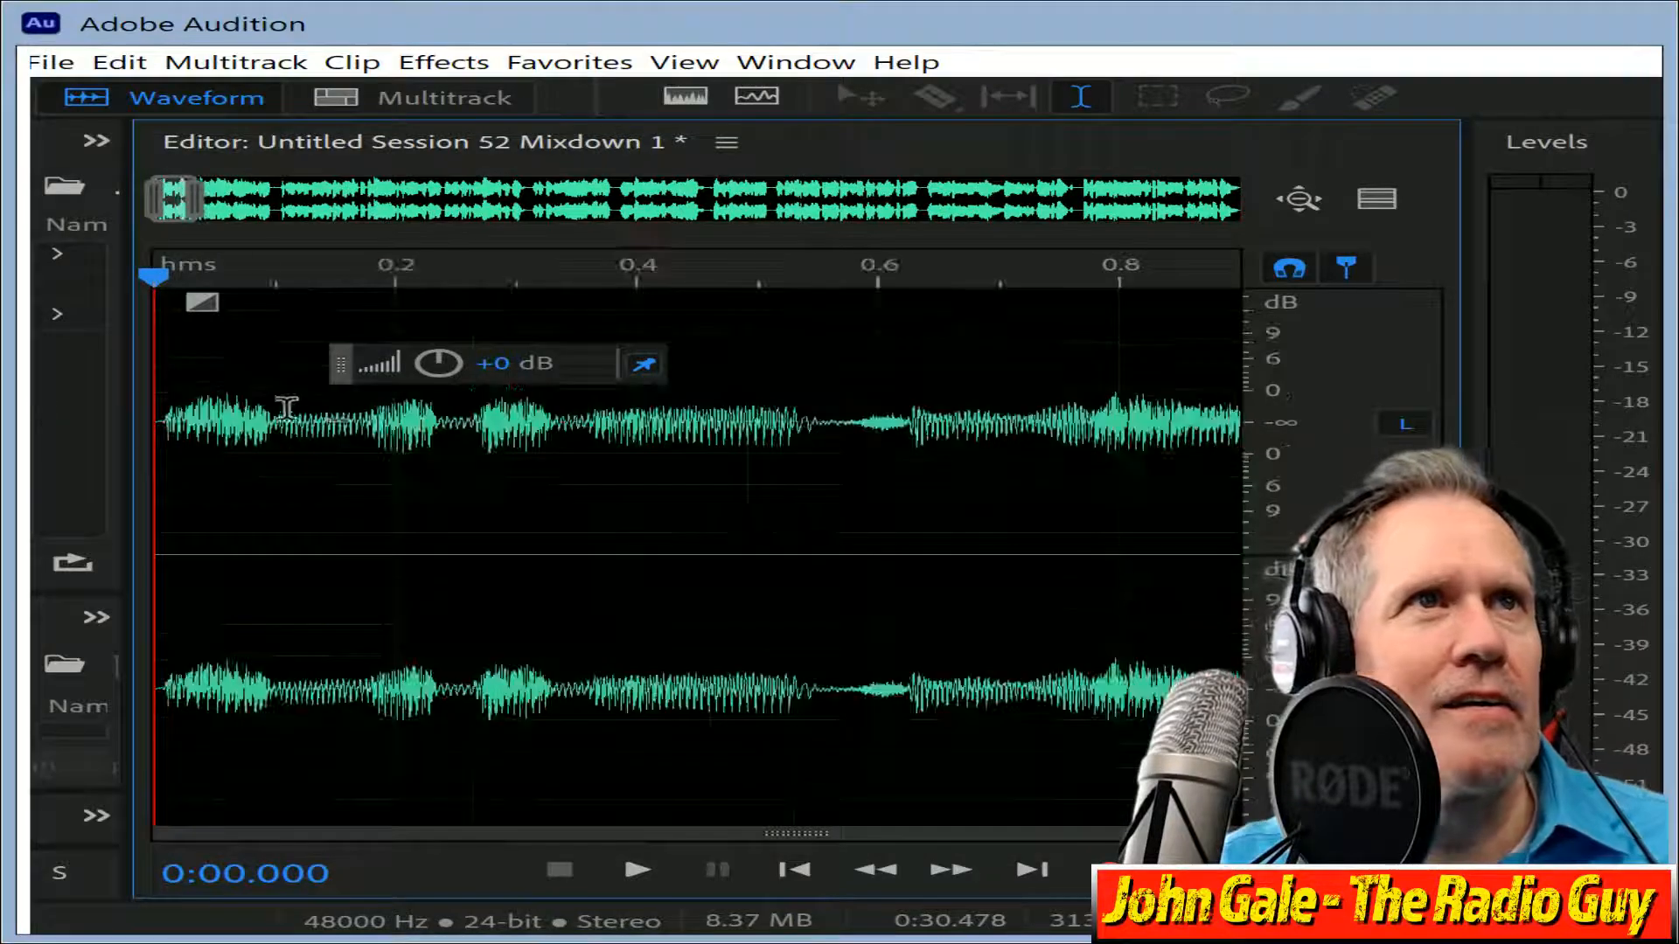
left_click(1299, 197)
key("space")
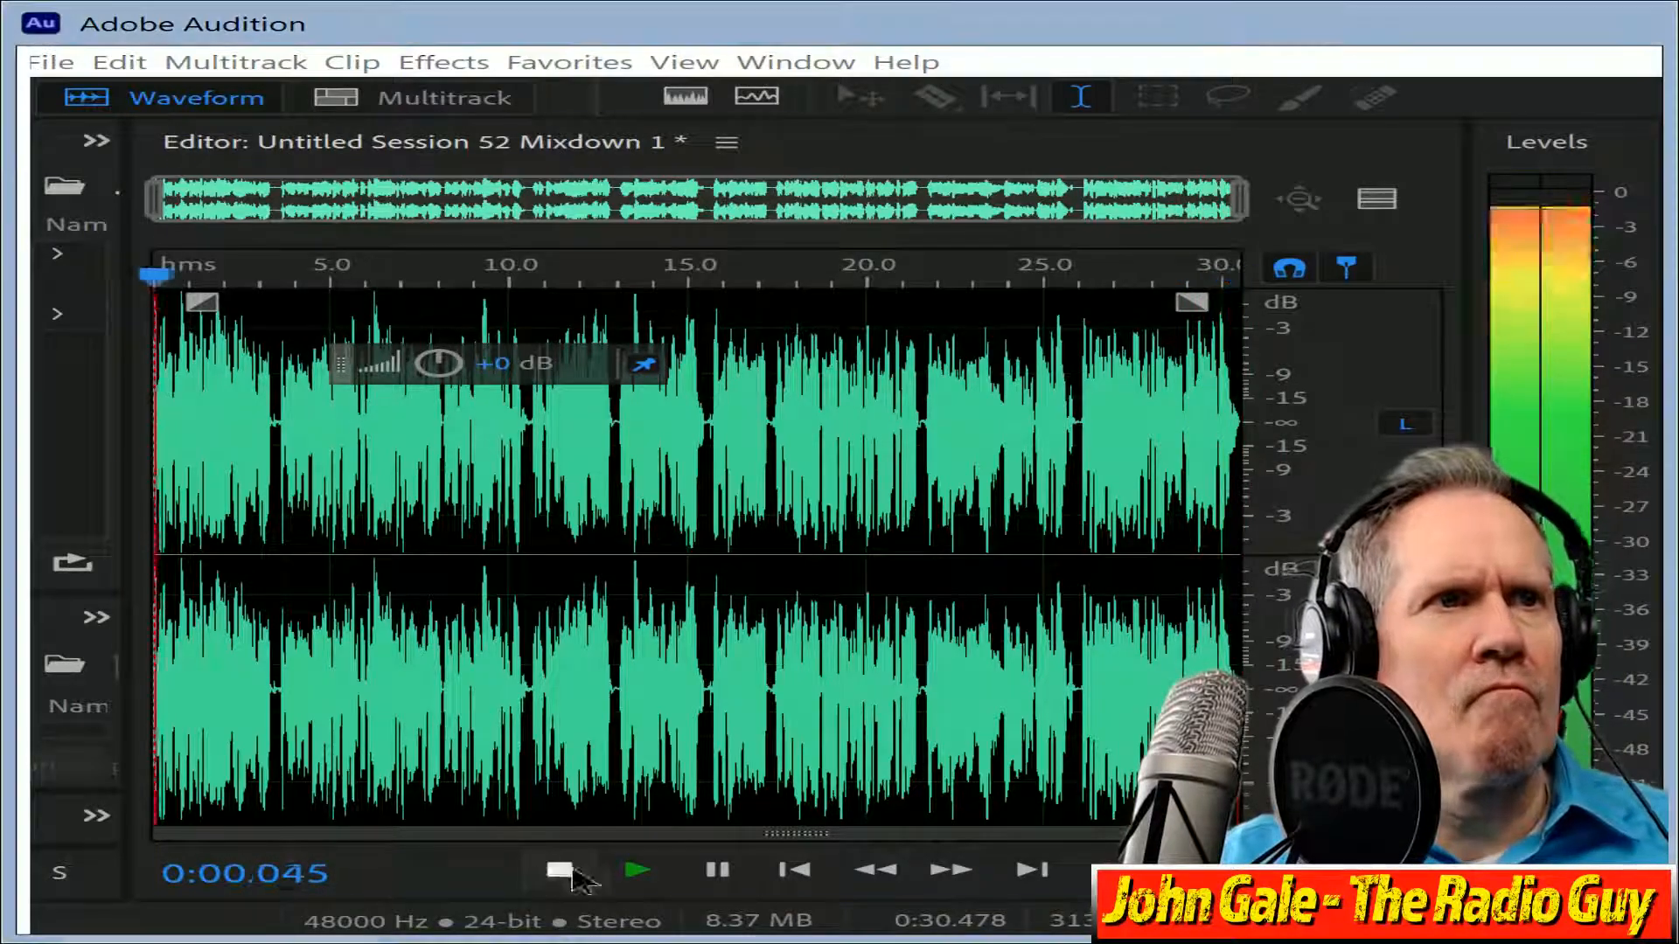
left_click(559, 869)
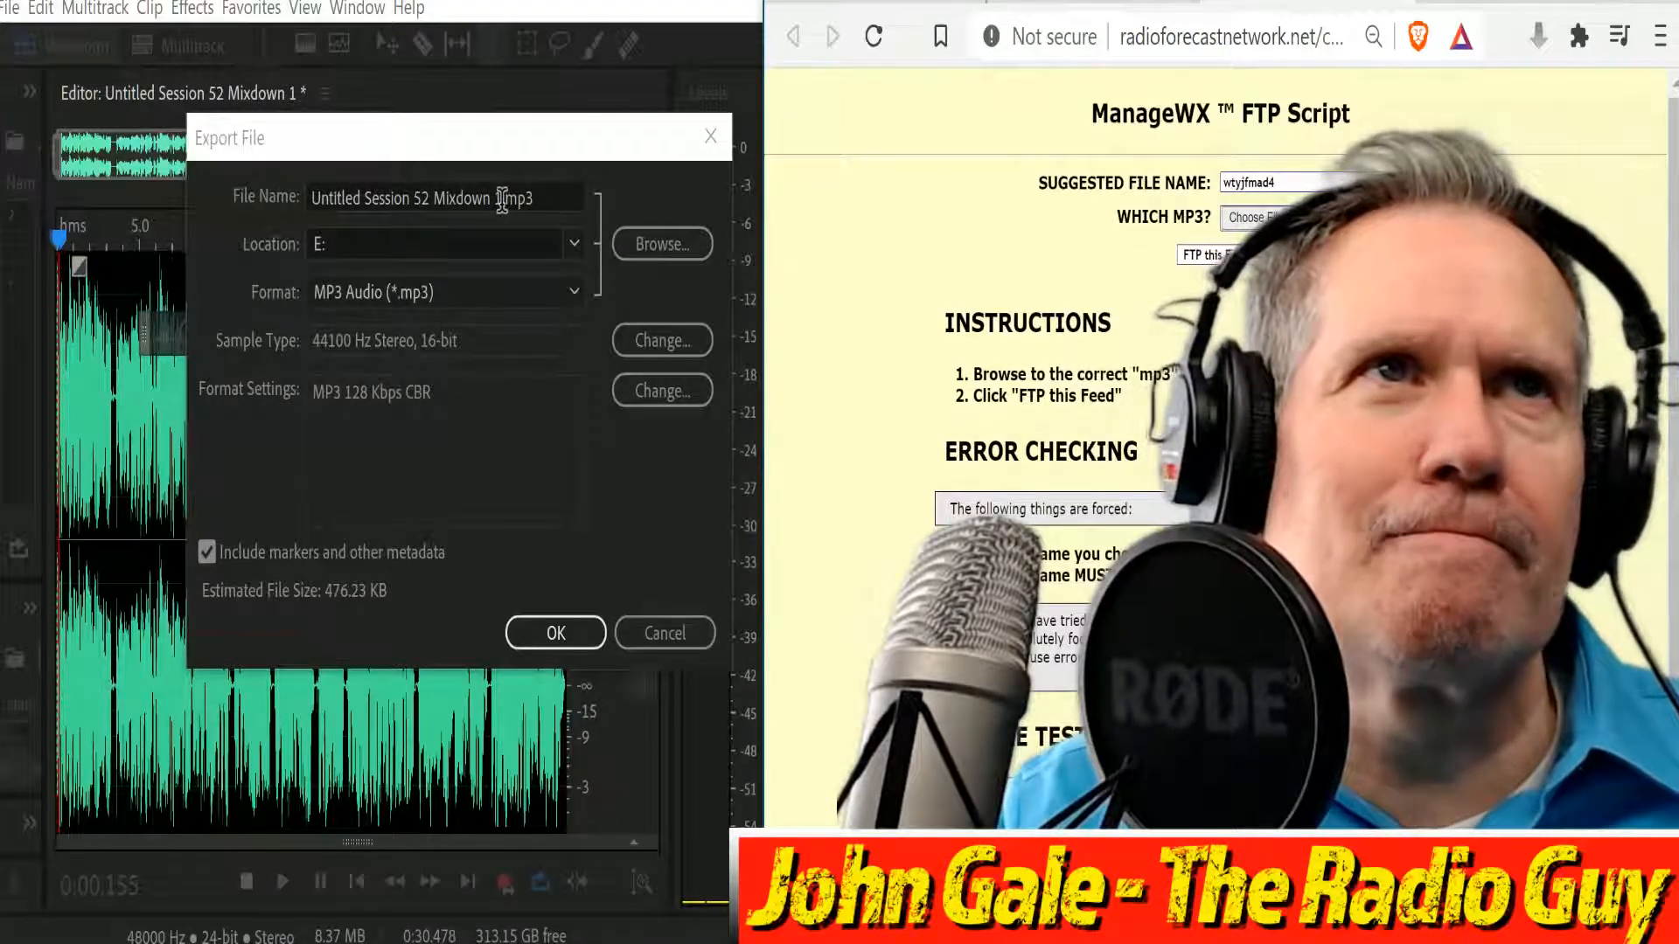
Export the mixdown to drive E: as the MP3 file wtyjfmad4.mp3.
left_click_drag(505, 199, 308, 200)
type("wtyjfmad4")
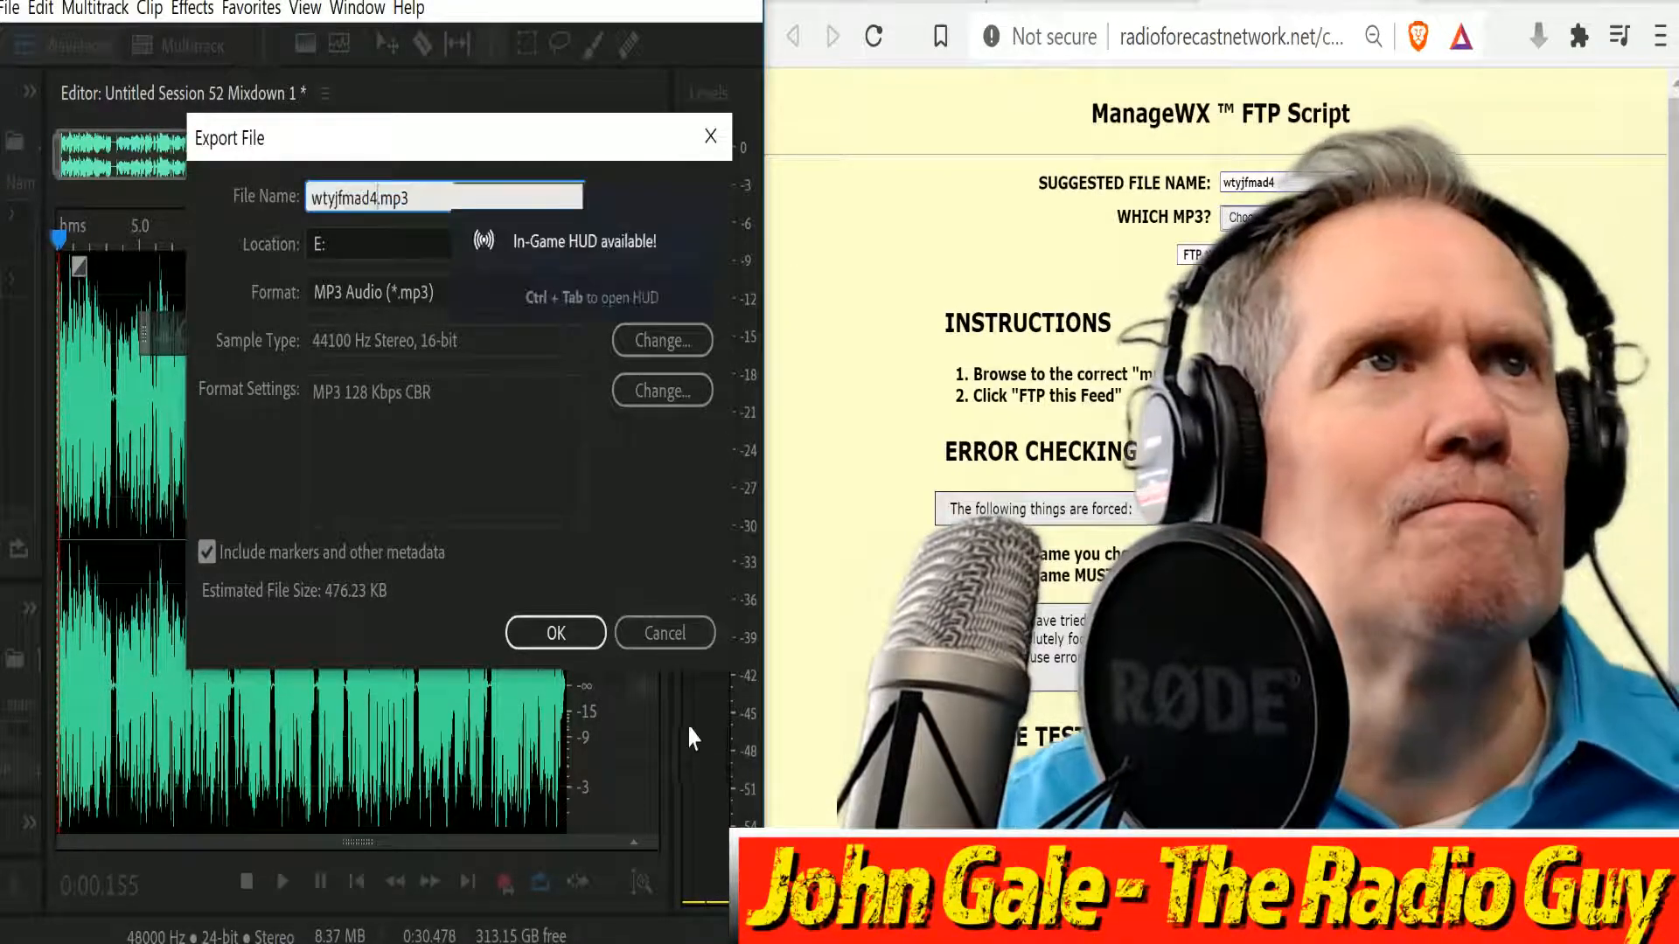
left_click(556, 632)
left_click(560, 456)
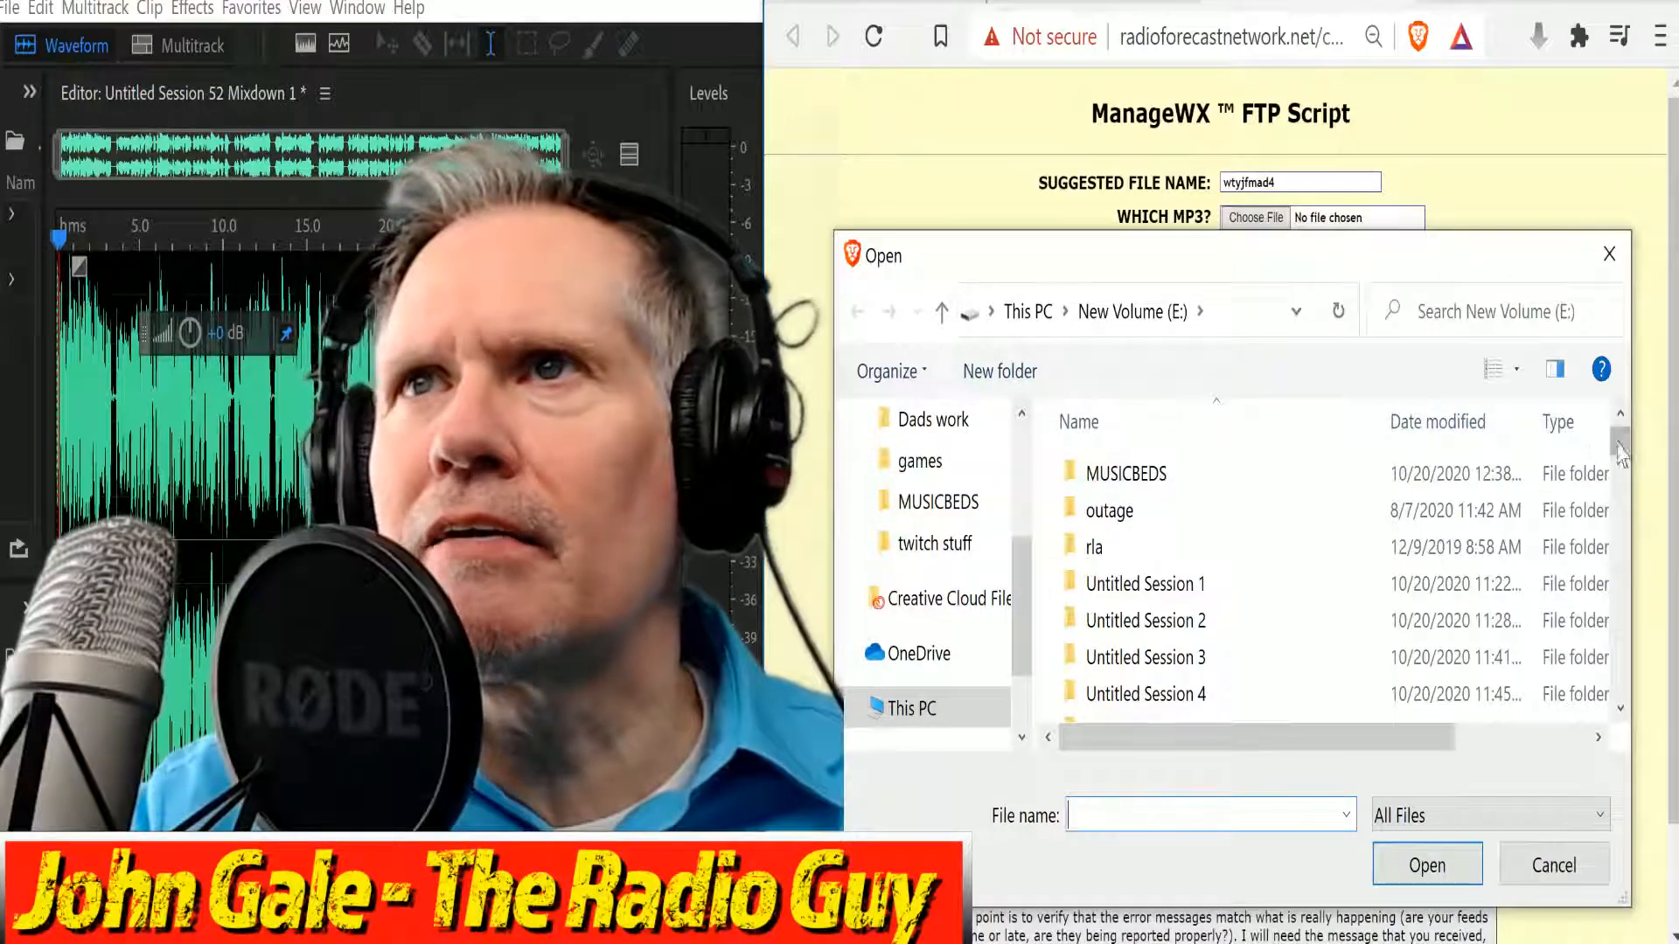
In the browser, choose wtyjfmad4.mp3 from drive E:, upload it as the WTYJ feed, and close the results window.
scroll(1541, 484, "down", 7)
left_click_drag(1613, 516, 1582, 695)
left_click(1277, 675)
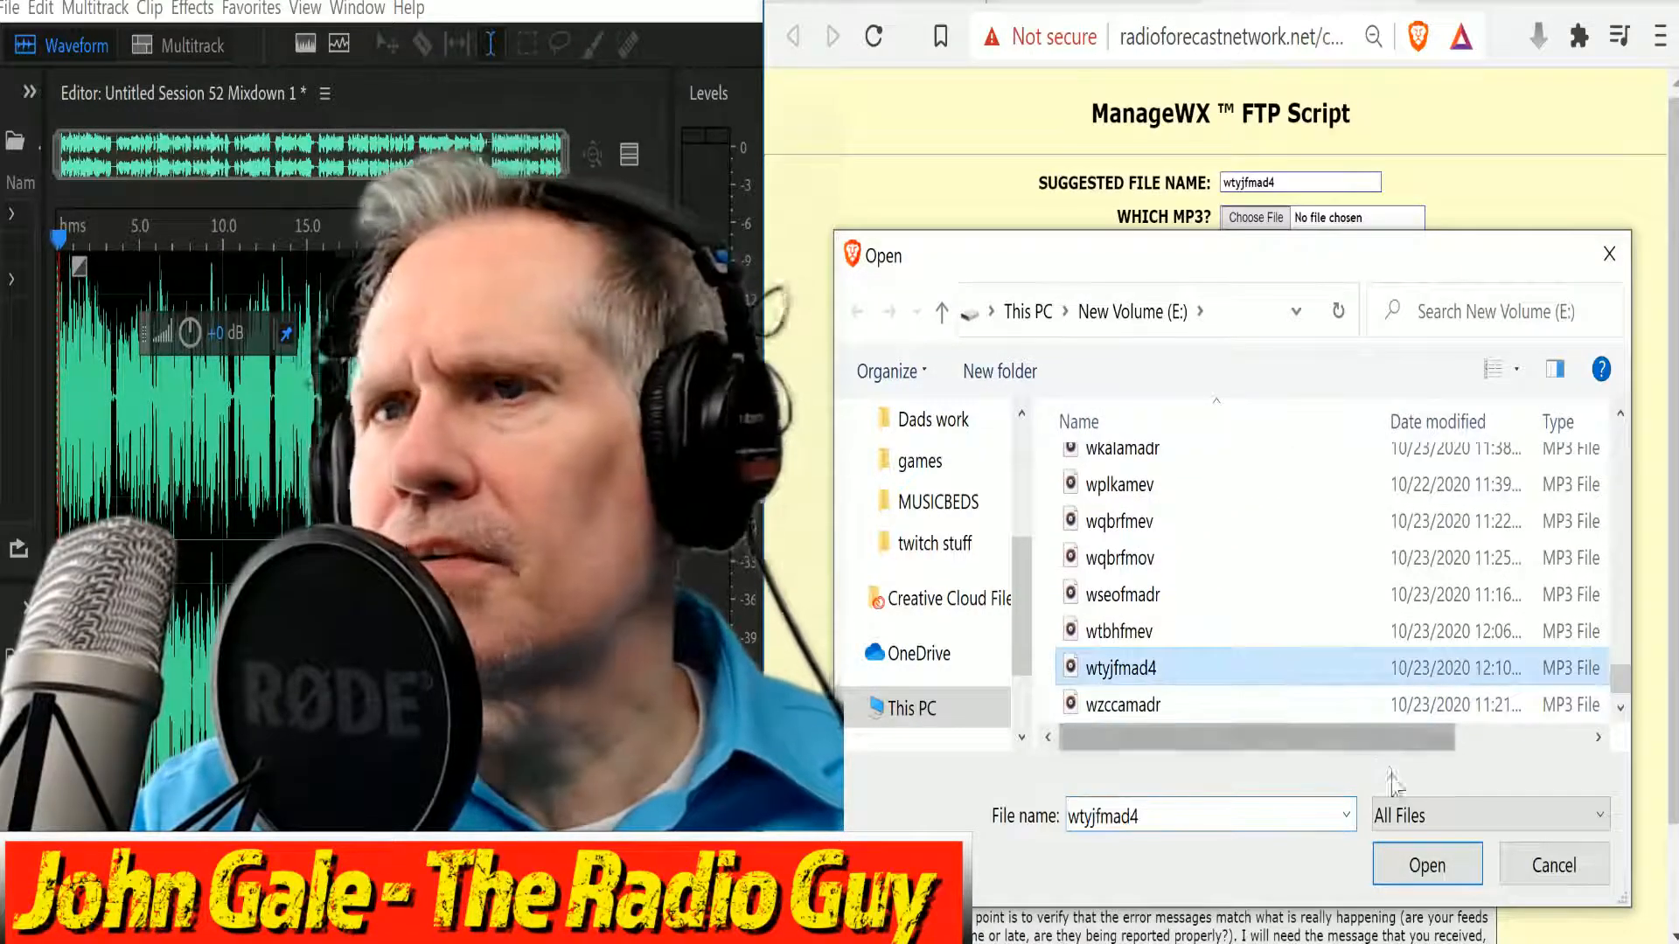
left_click(1427, 864)
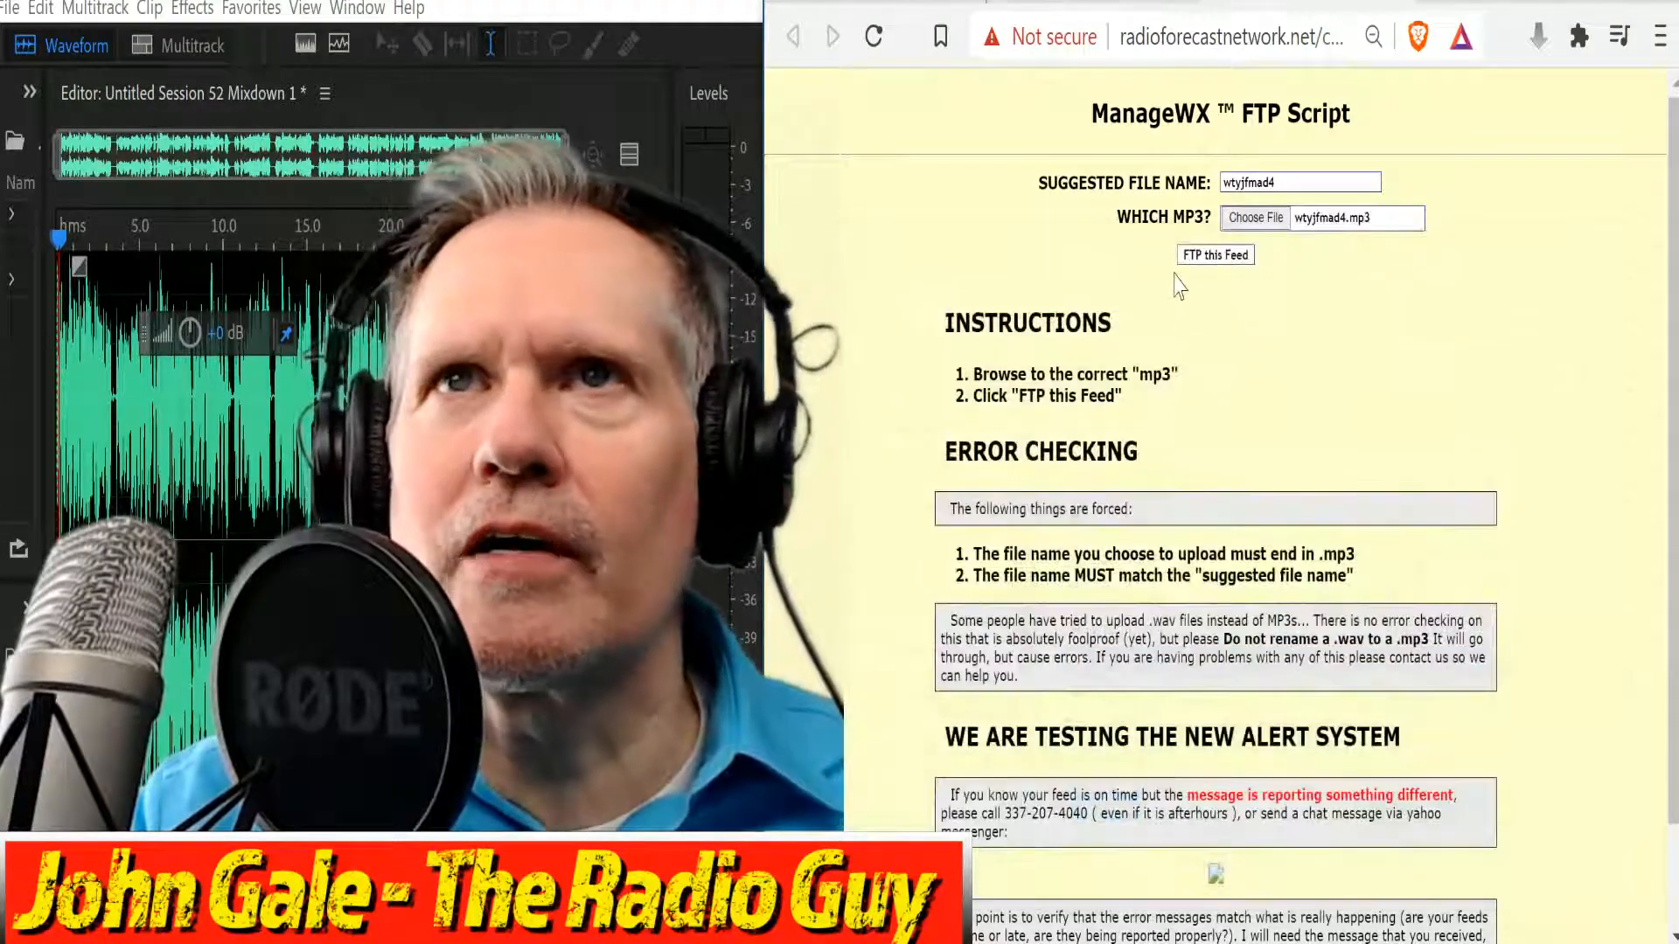
left_click(1198, 255)
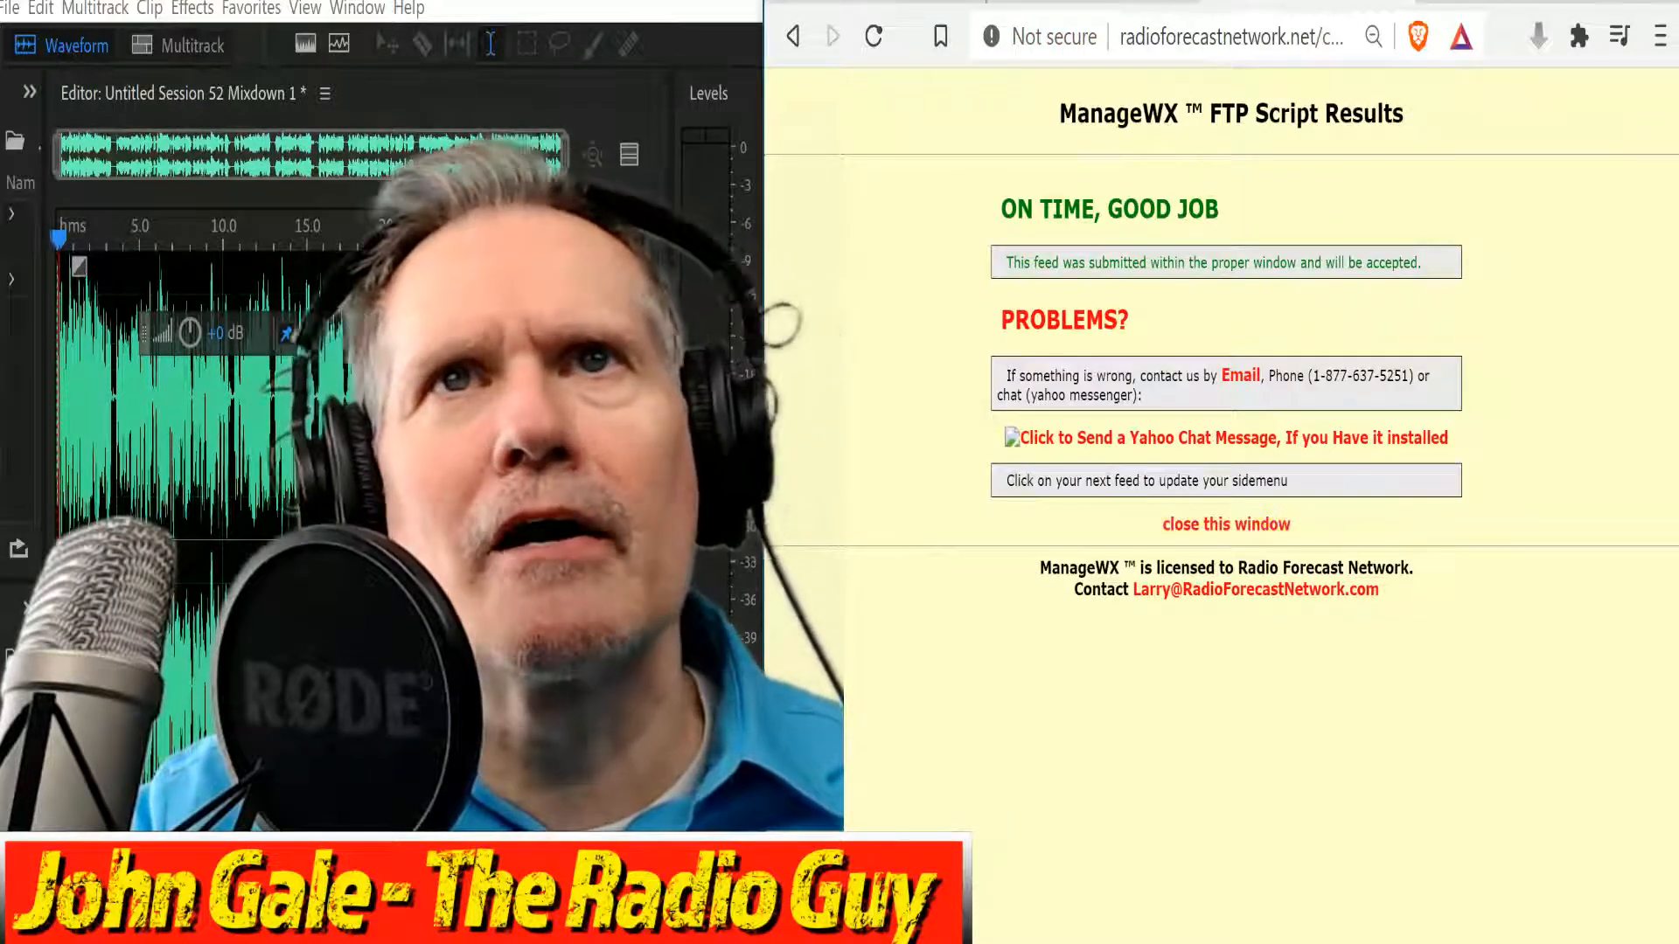
left_click(1246, 527)
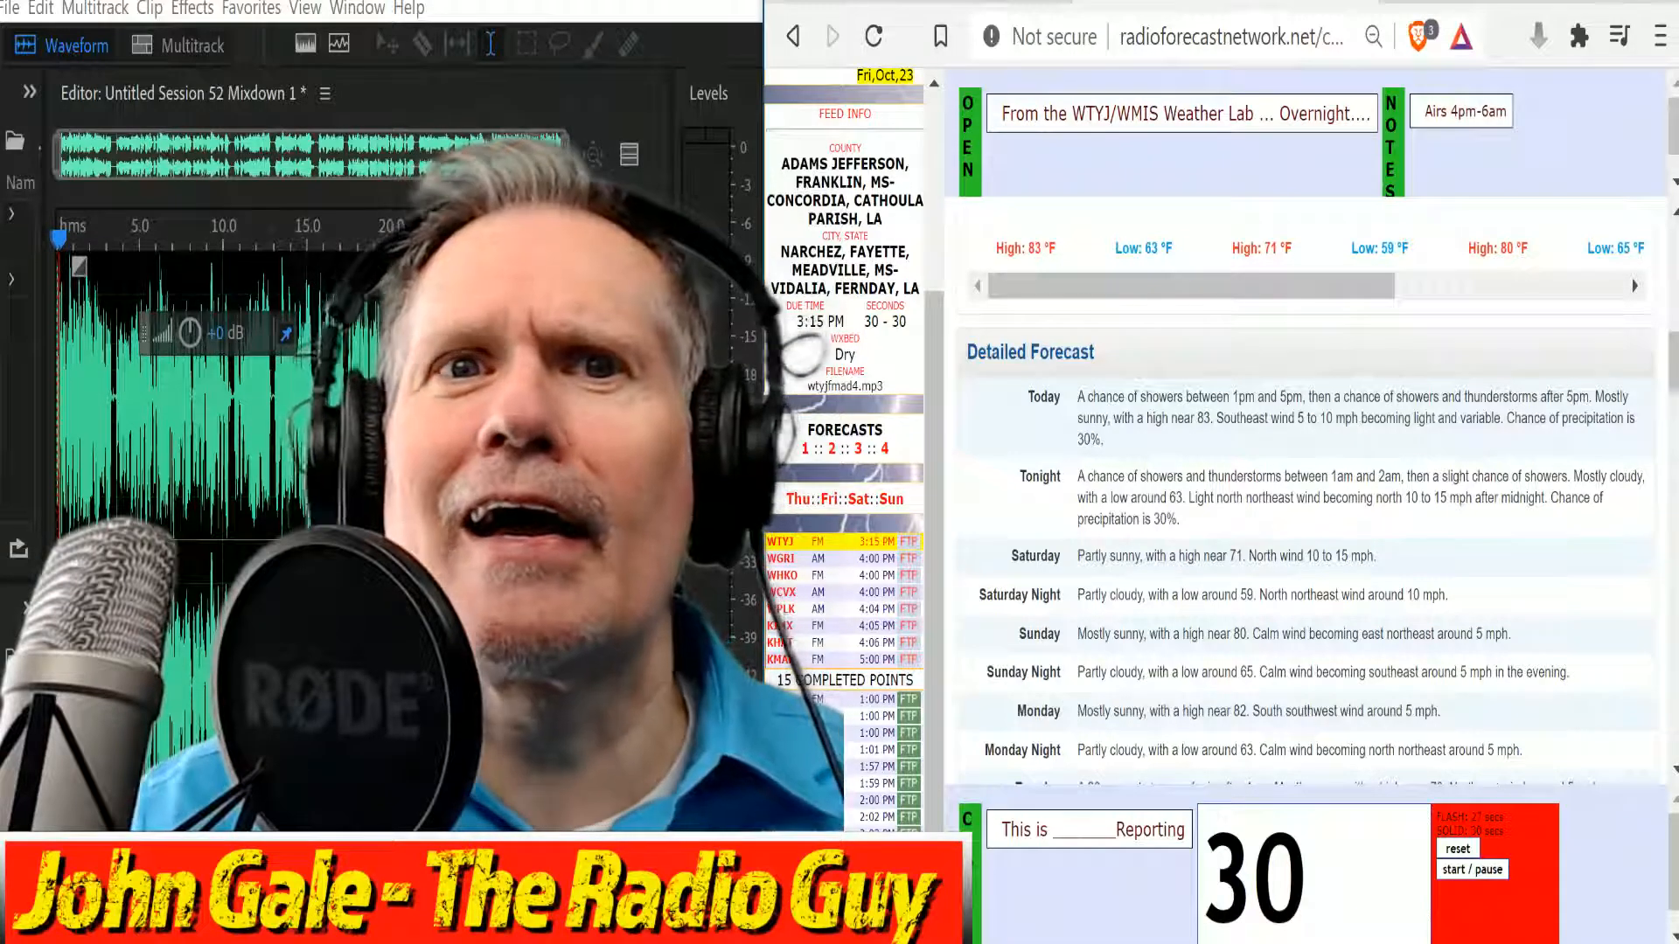
Open the WGRI AM feed, and in Adobe Audition close the mixdown and Untitled Session 52 without saving.
left_click(790, 575)
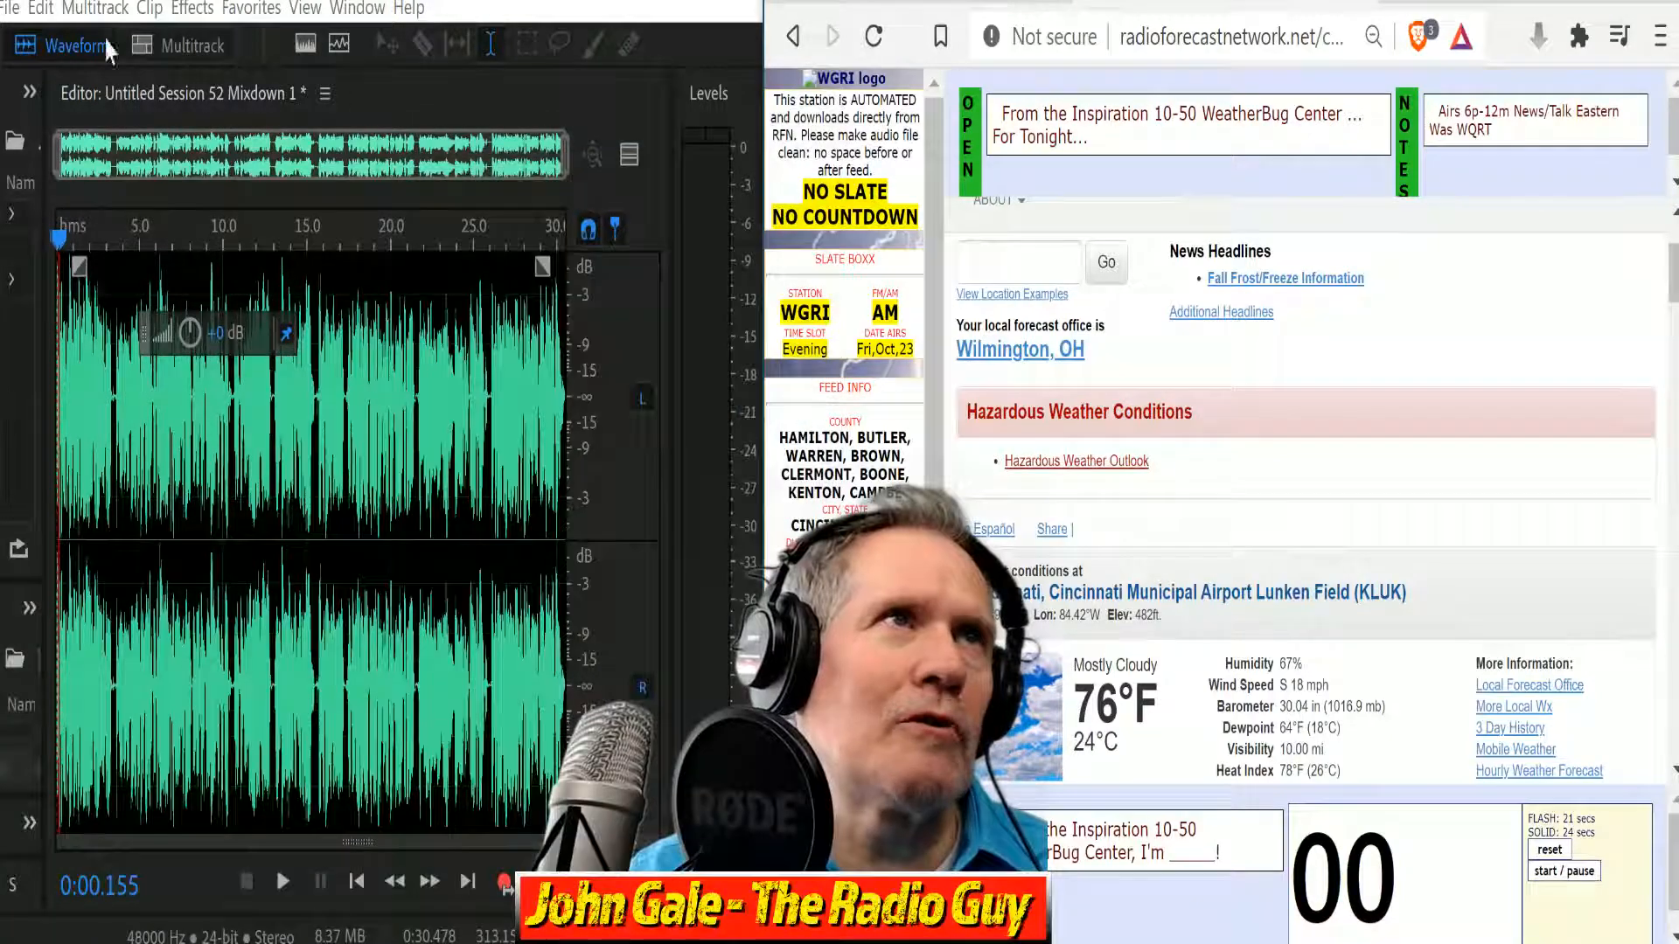
left_click(9, 8)
left_click(112, 260)
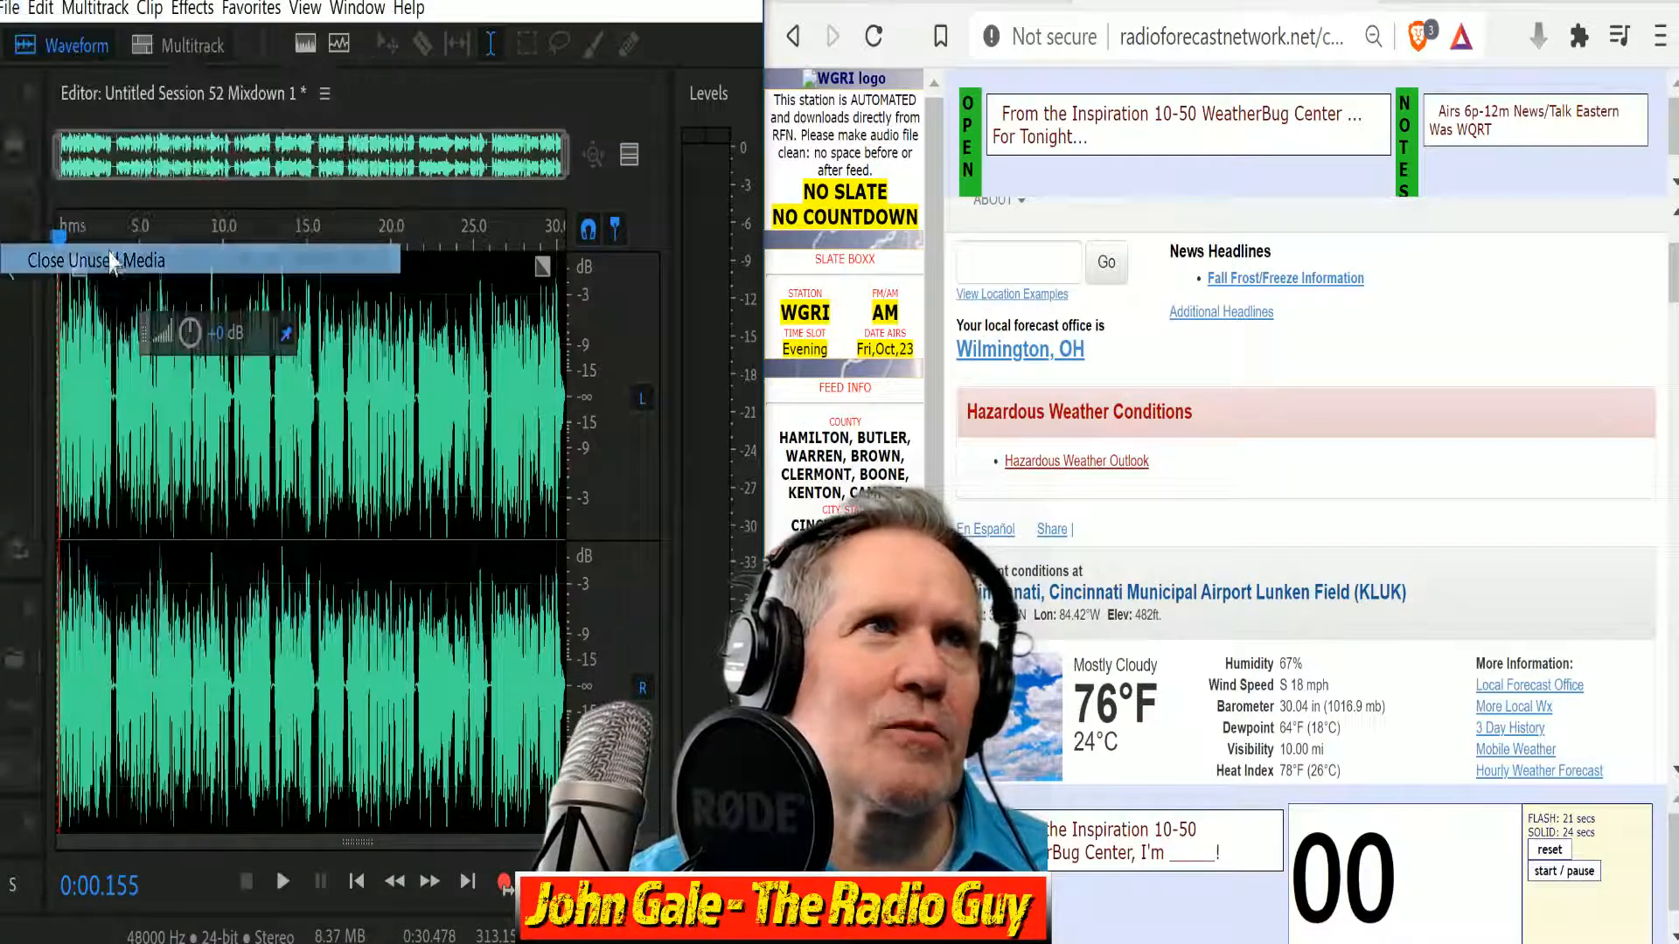
left_click(443, 510)
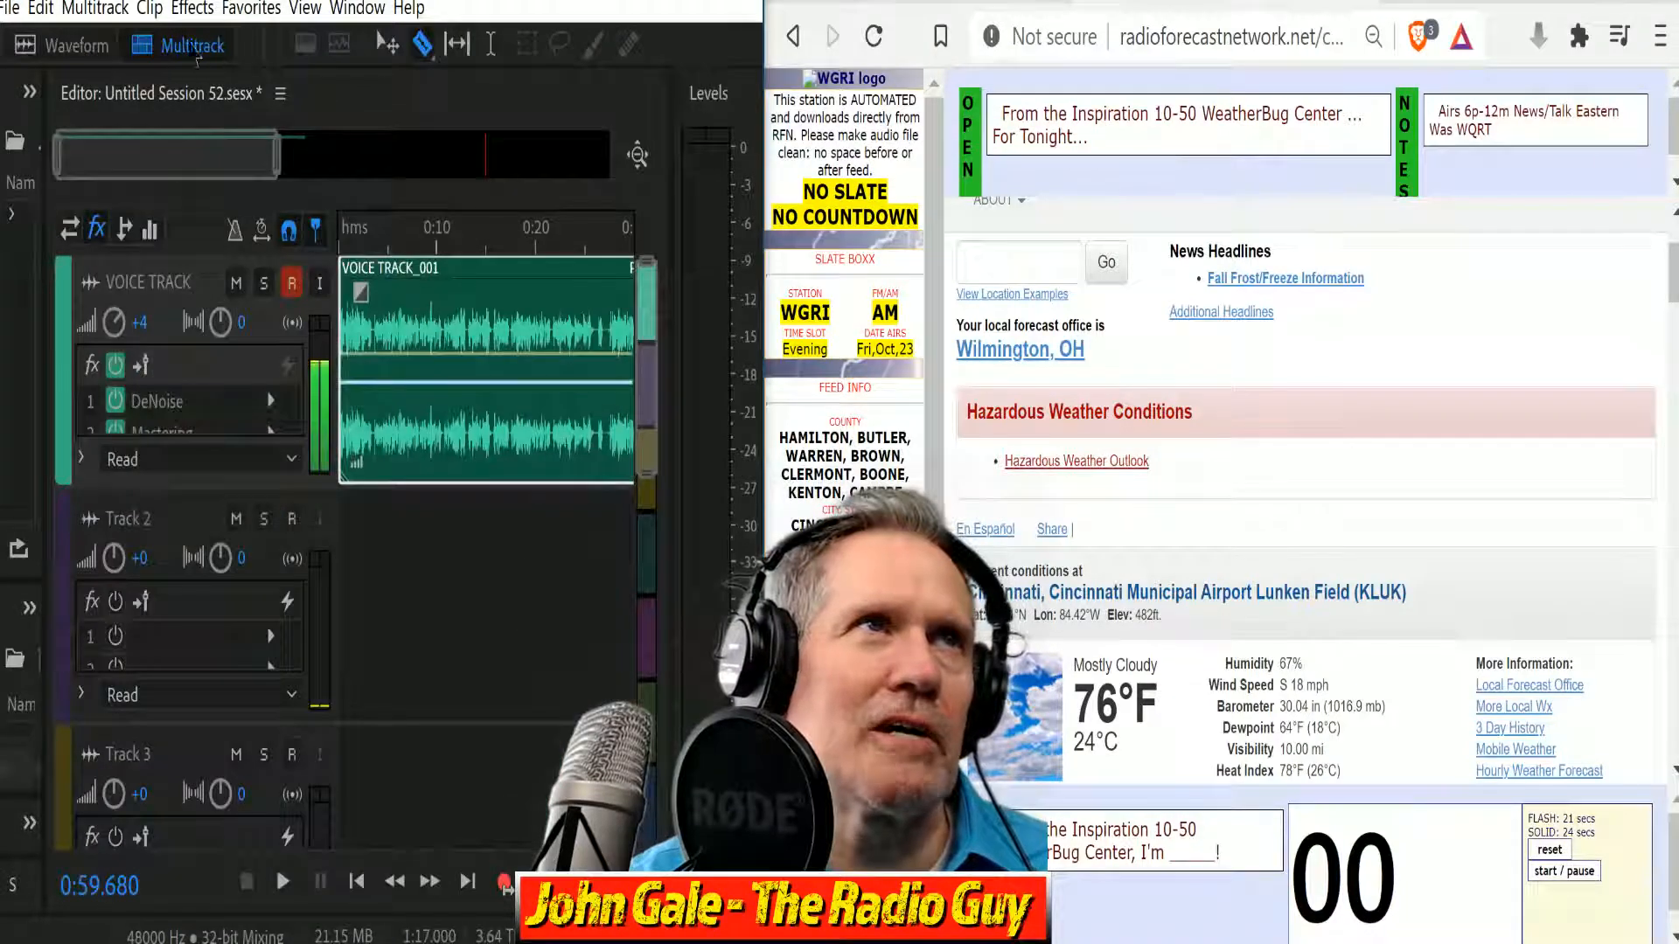
left_click(8, 8)
mouse_move(356, 8)
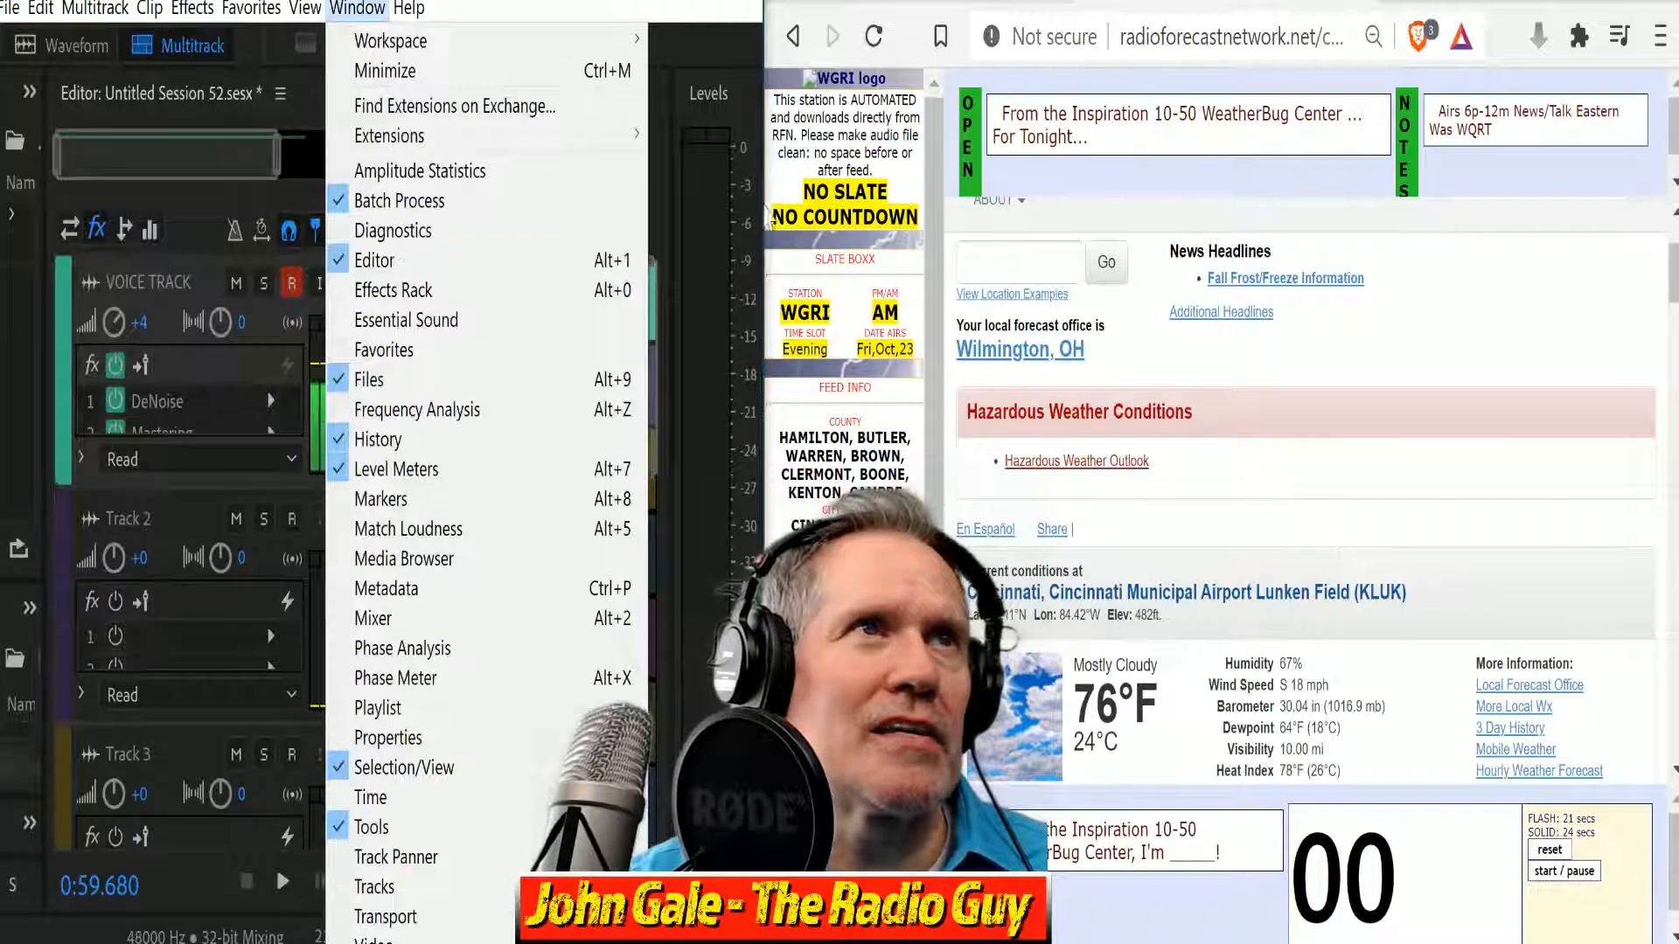
key("Escape")
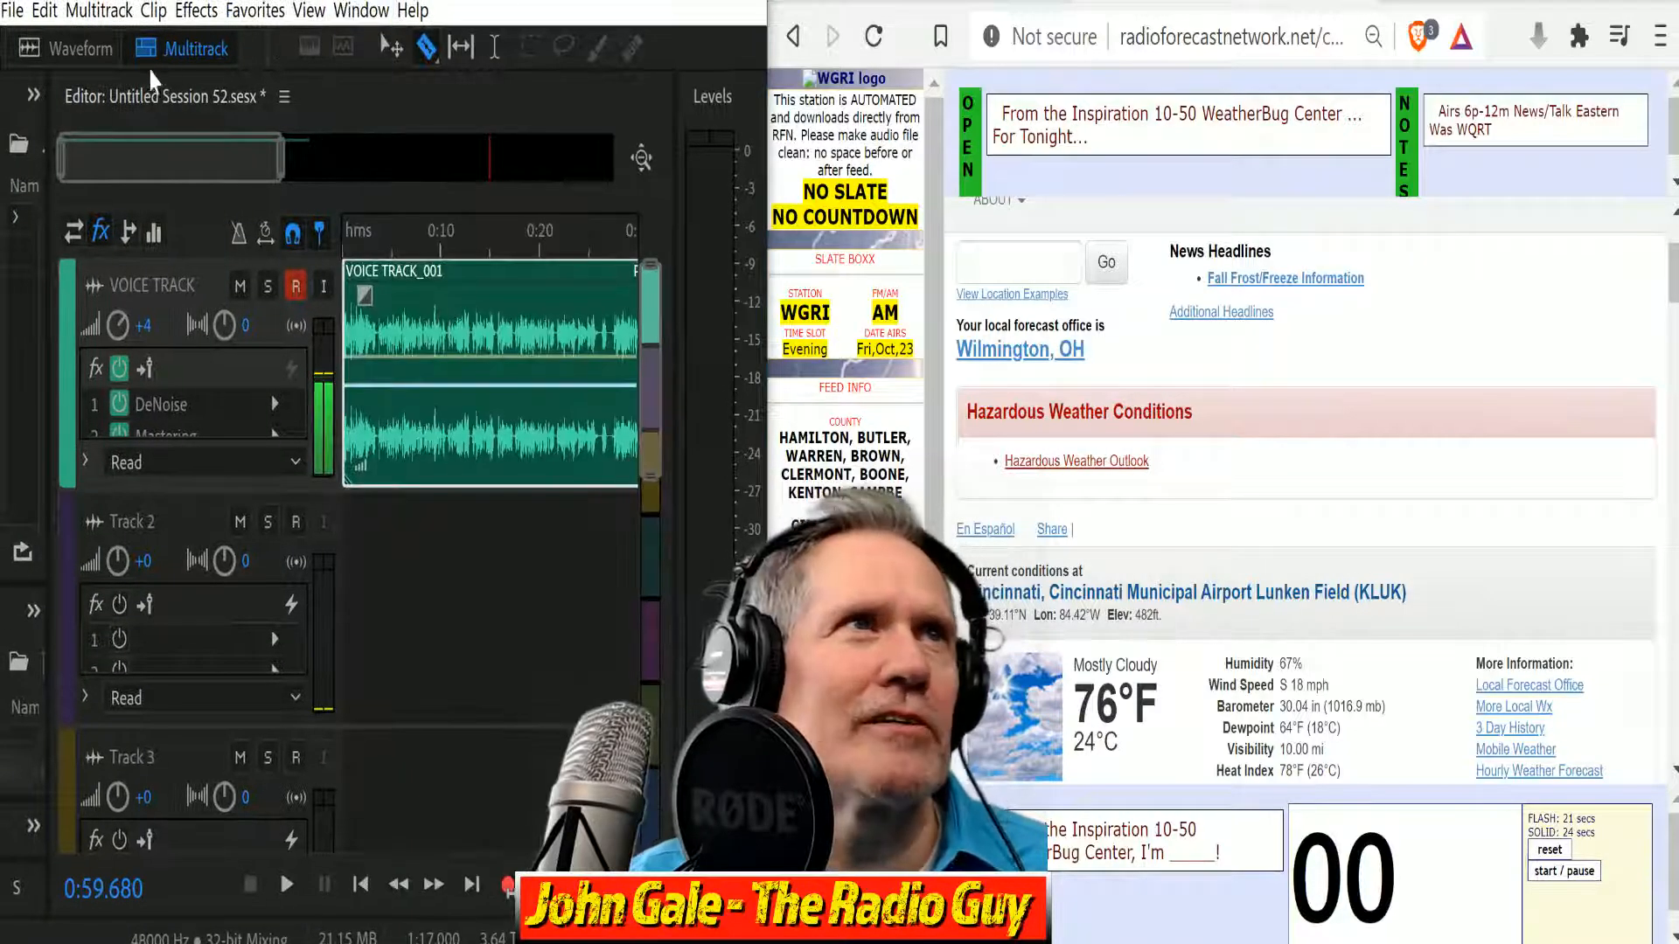
left_click(13, 10)
left_click(88, 228)
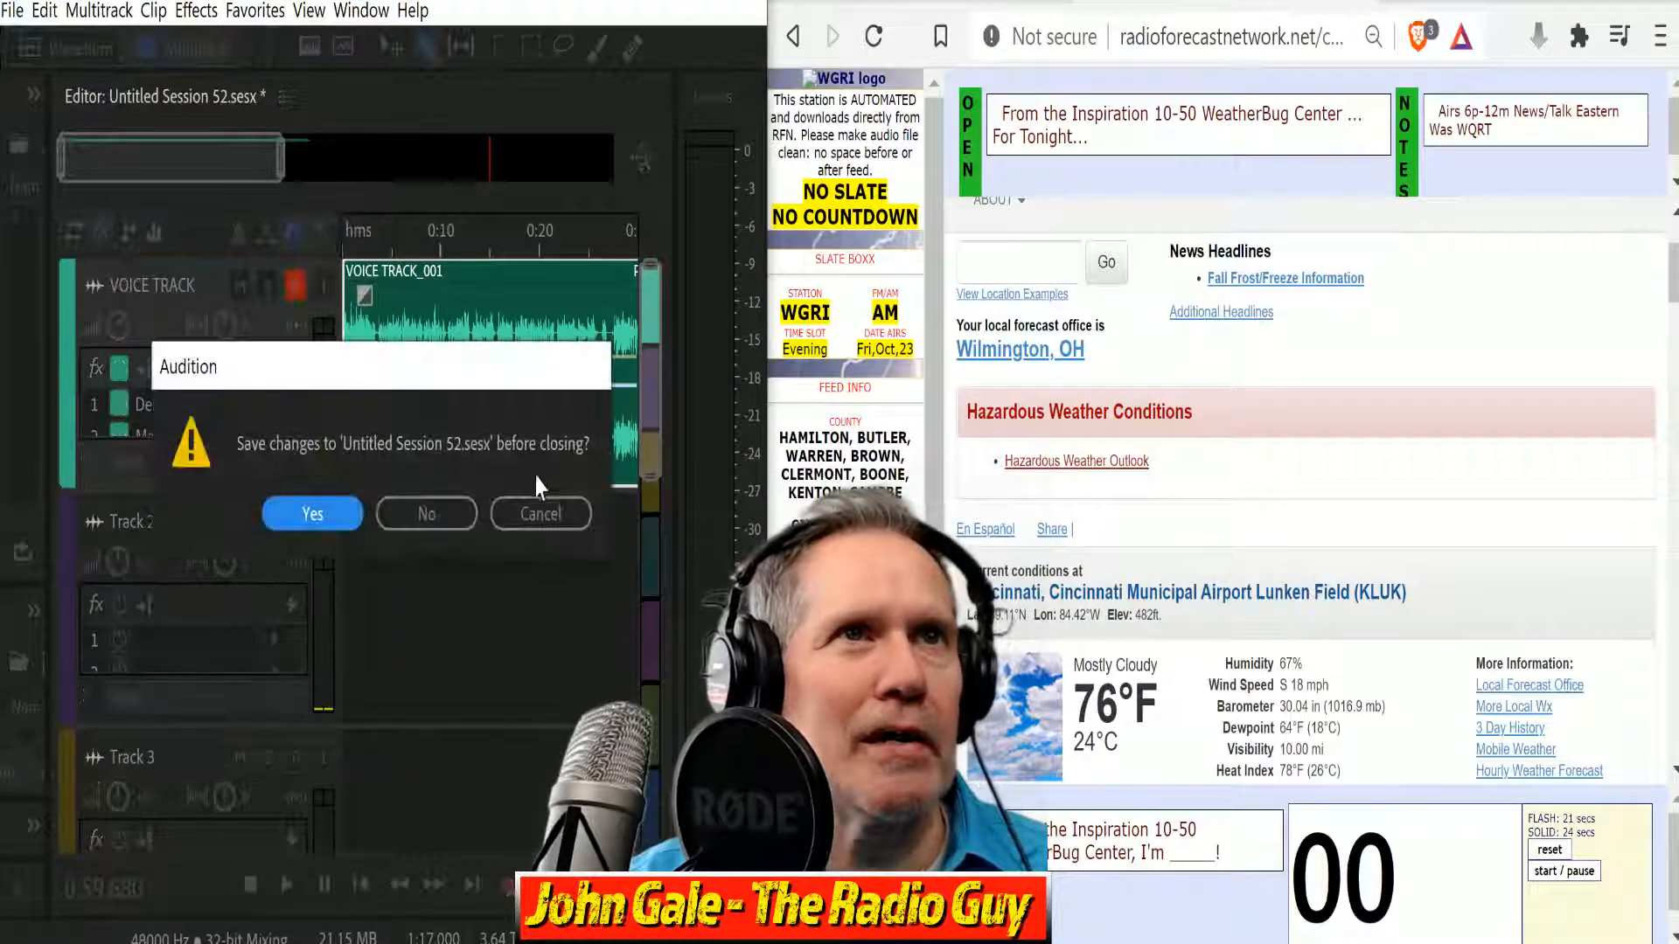
left_click(467, 535)
Create the multitrack session Untitled Session 53 on drive E: from the WGRI NEW template.
left_click(166, 54)
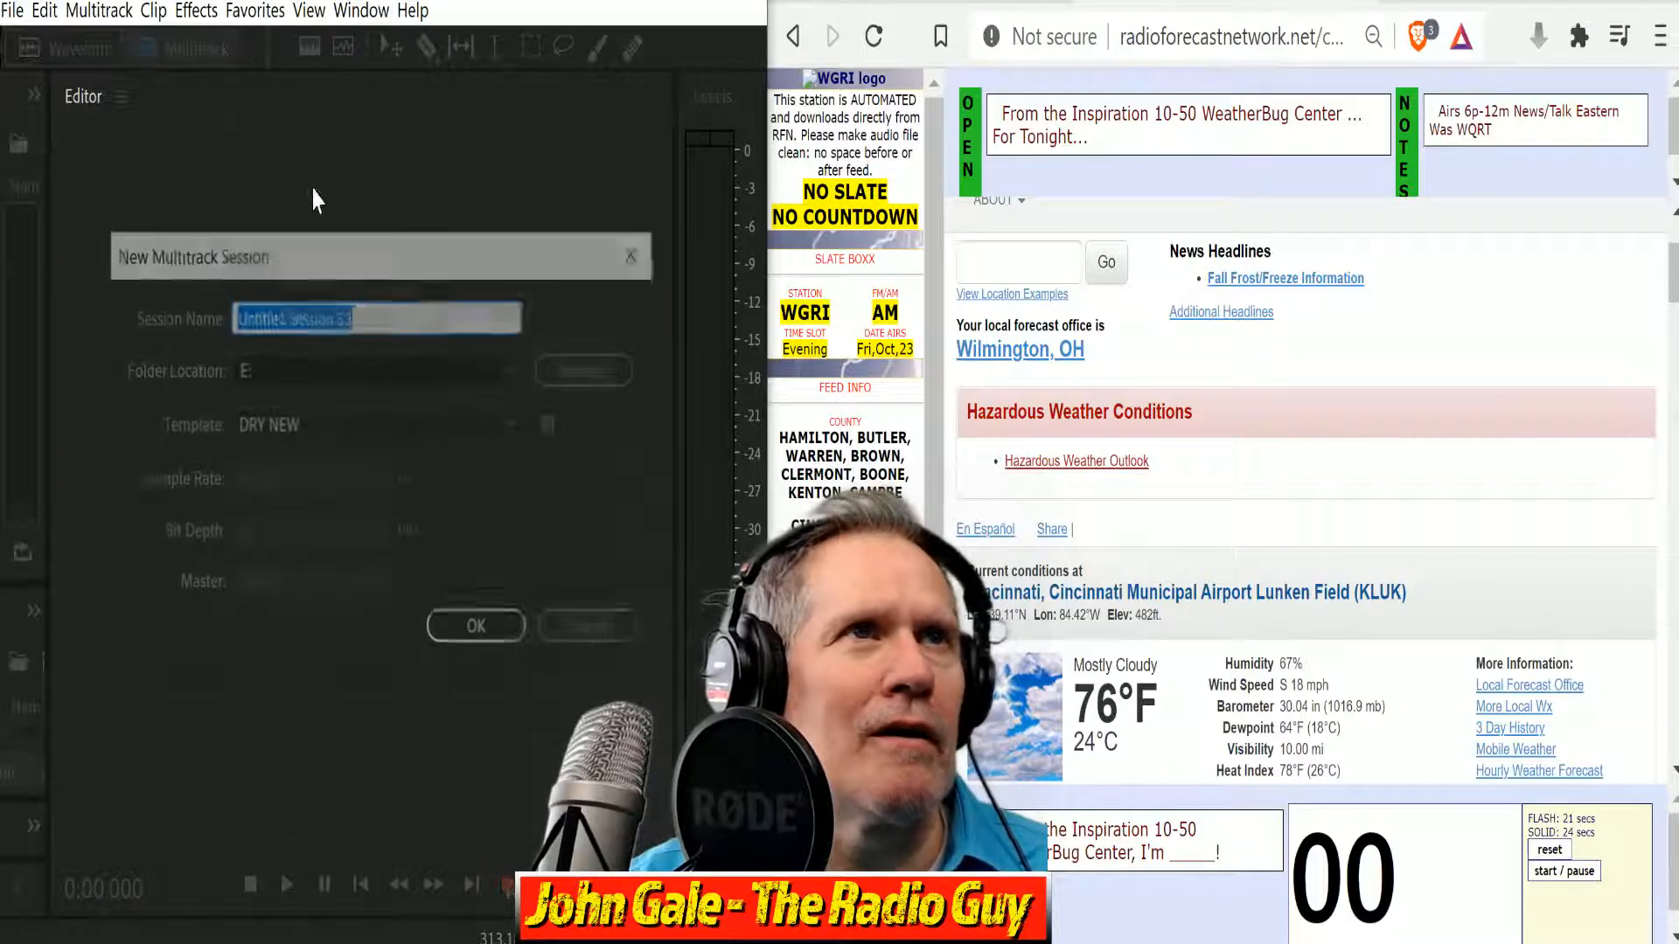
left_click(516, 425)
key("w")
key("Return")
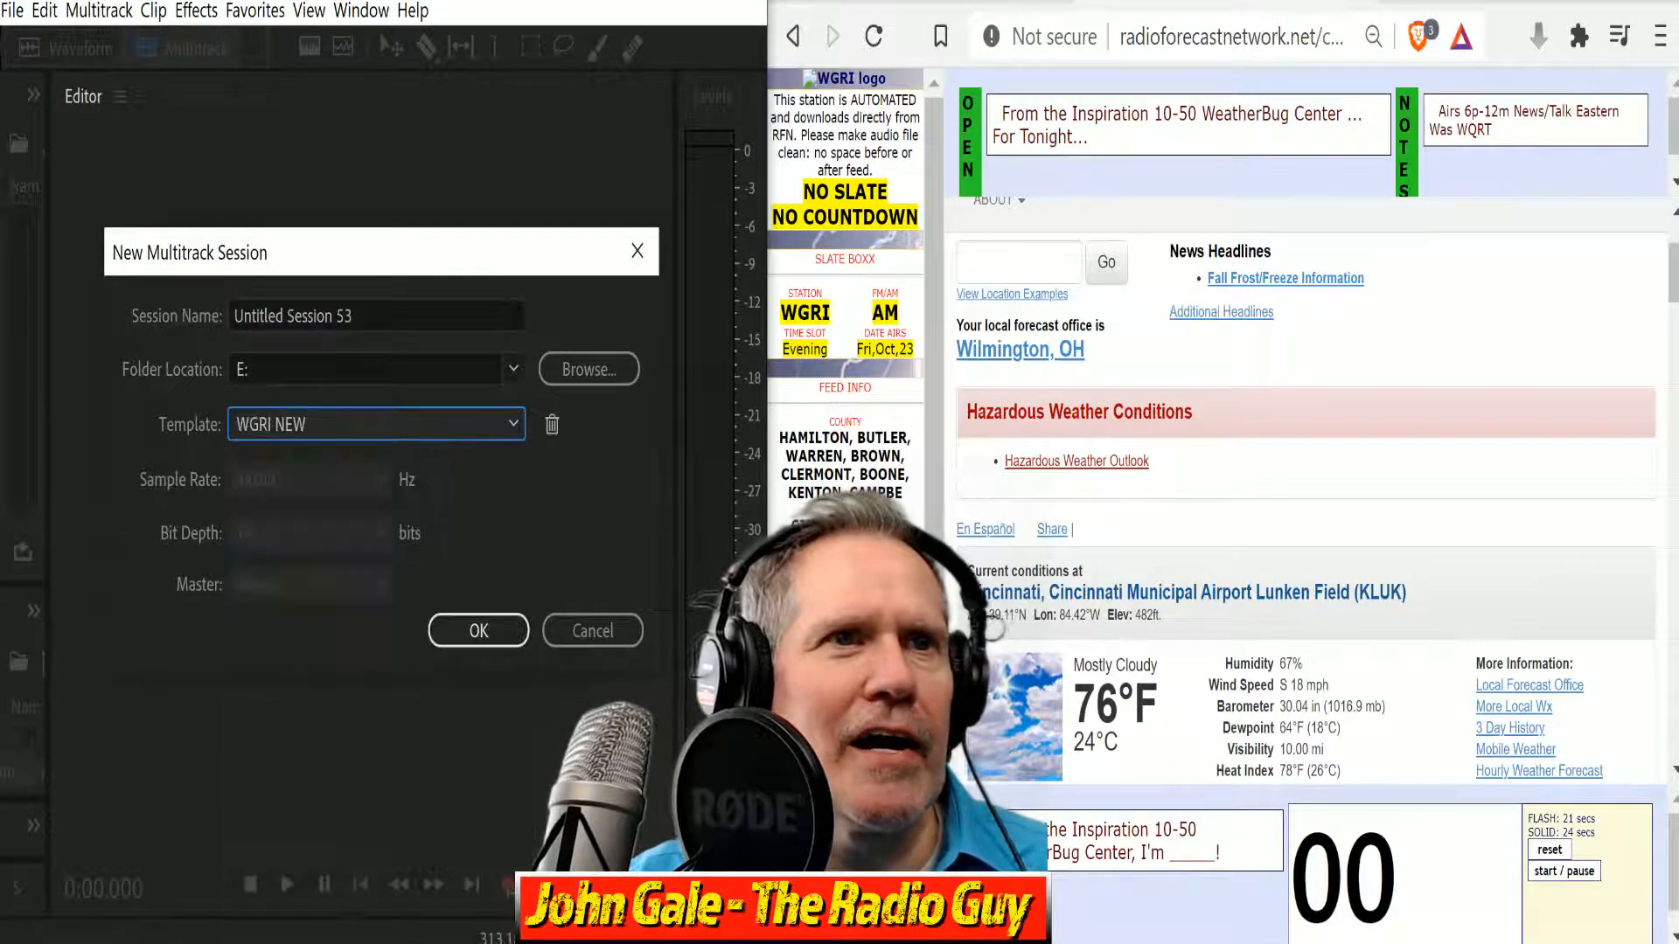
left_click(483, 633)
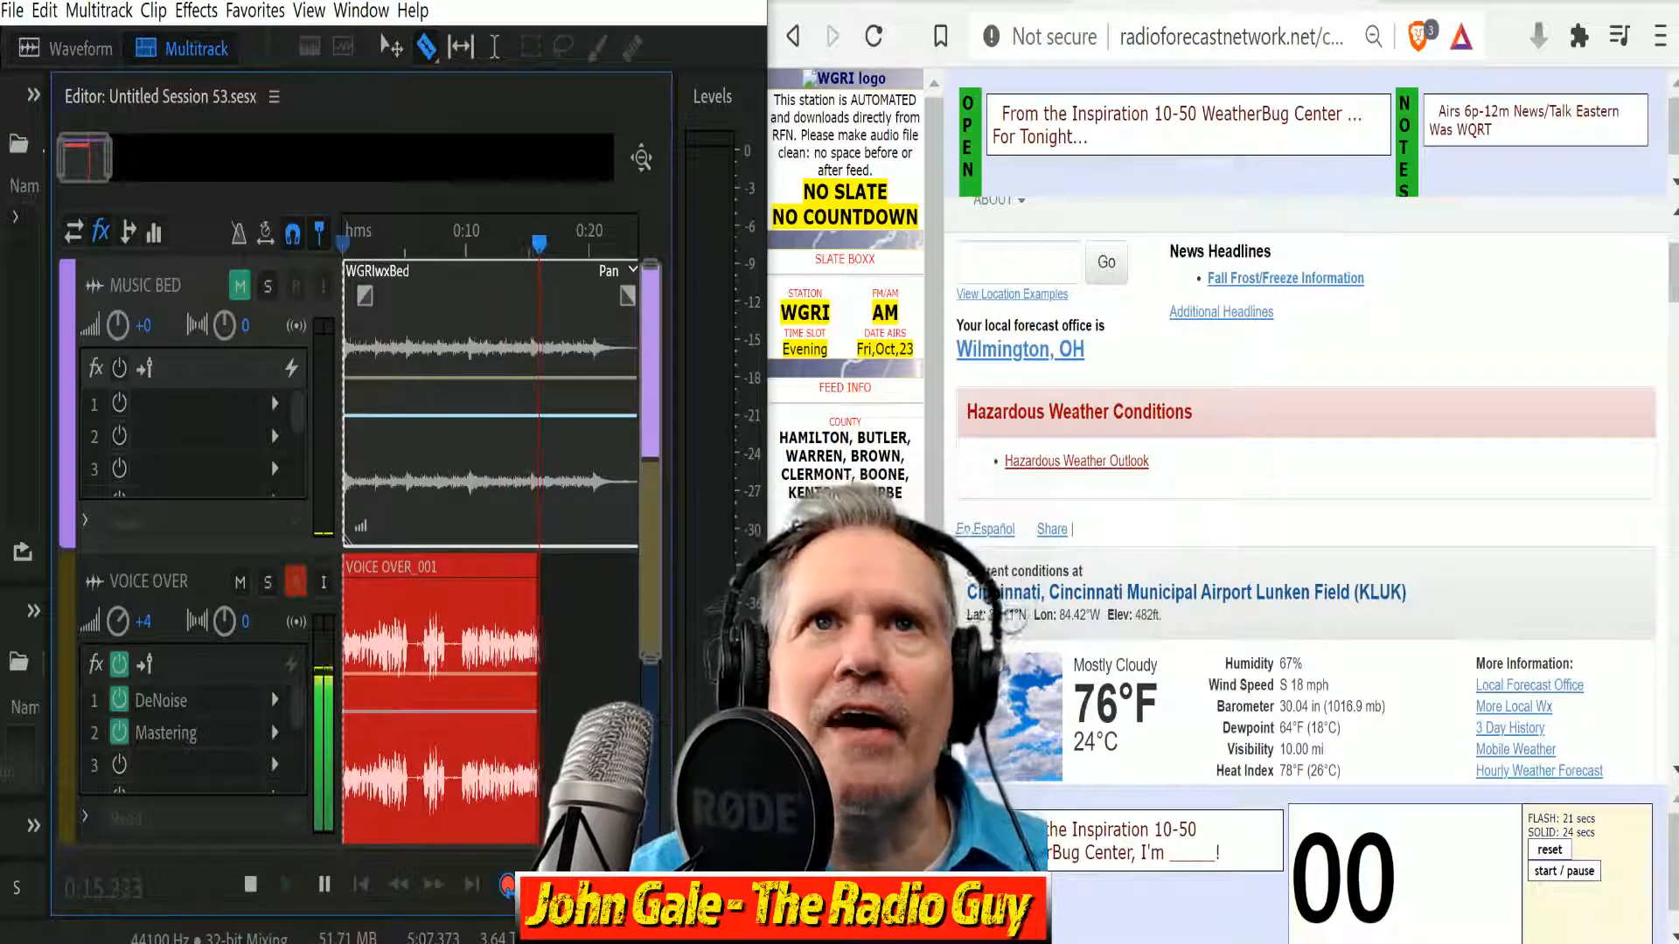
Bring up the Detailed Forecast for the WGRI feed and start the read timer while recording the voice over.
scroll(1144, 549, "down", 9)
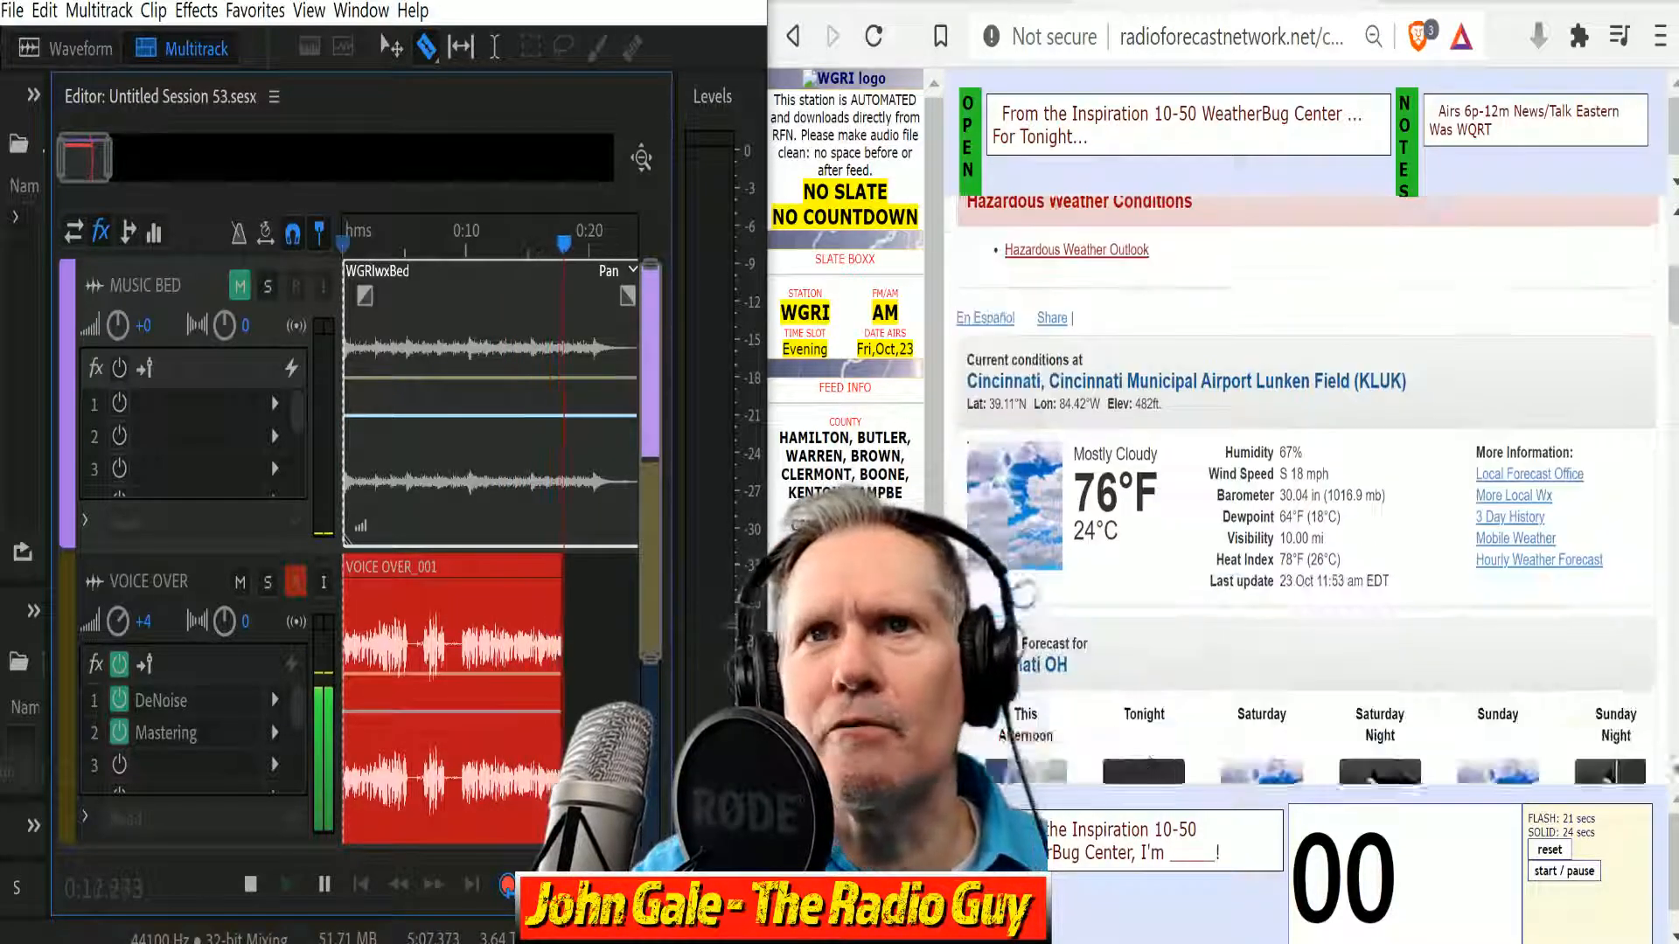
scroll(1155, 525, "down", 4)
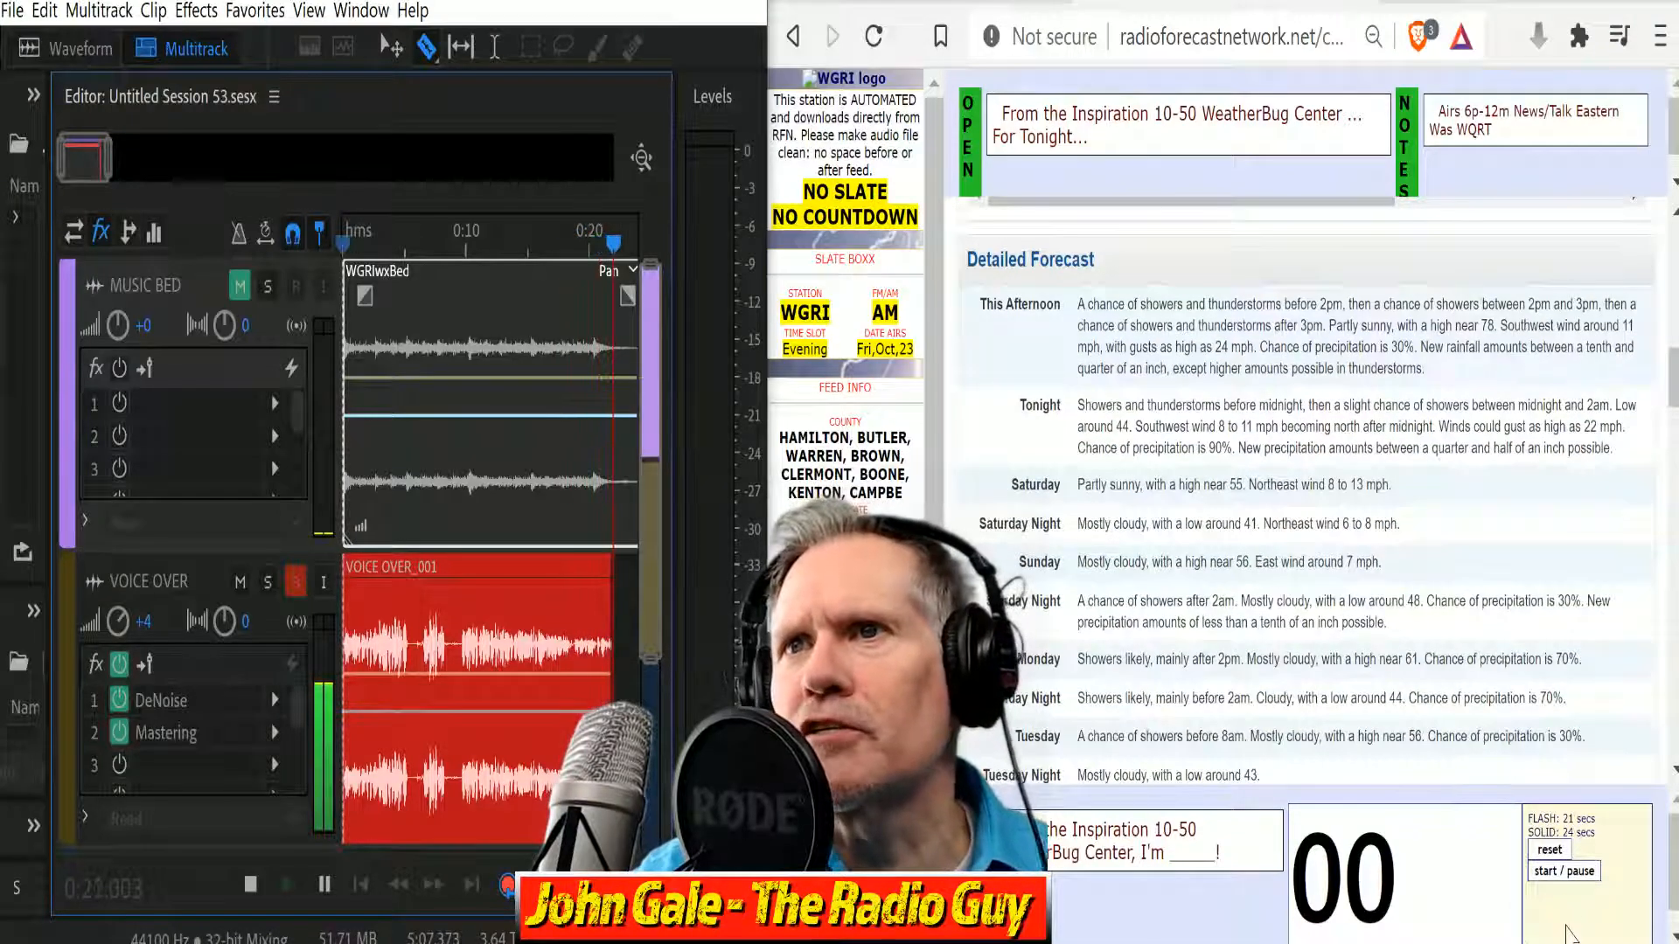
left_click(1579, 872)
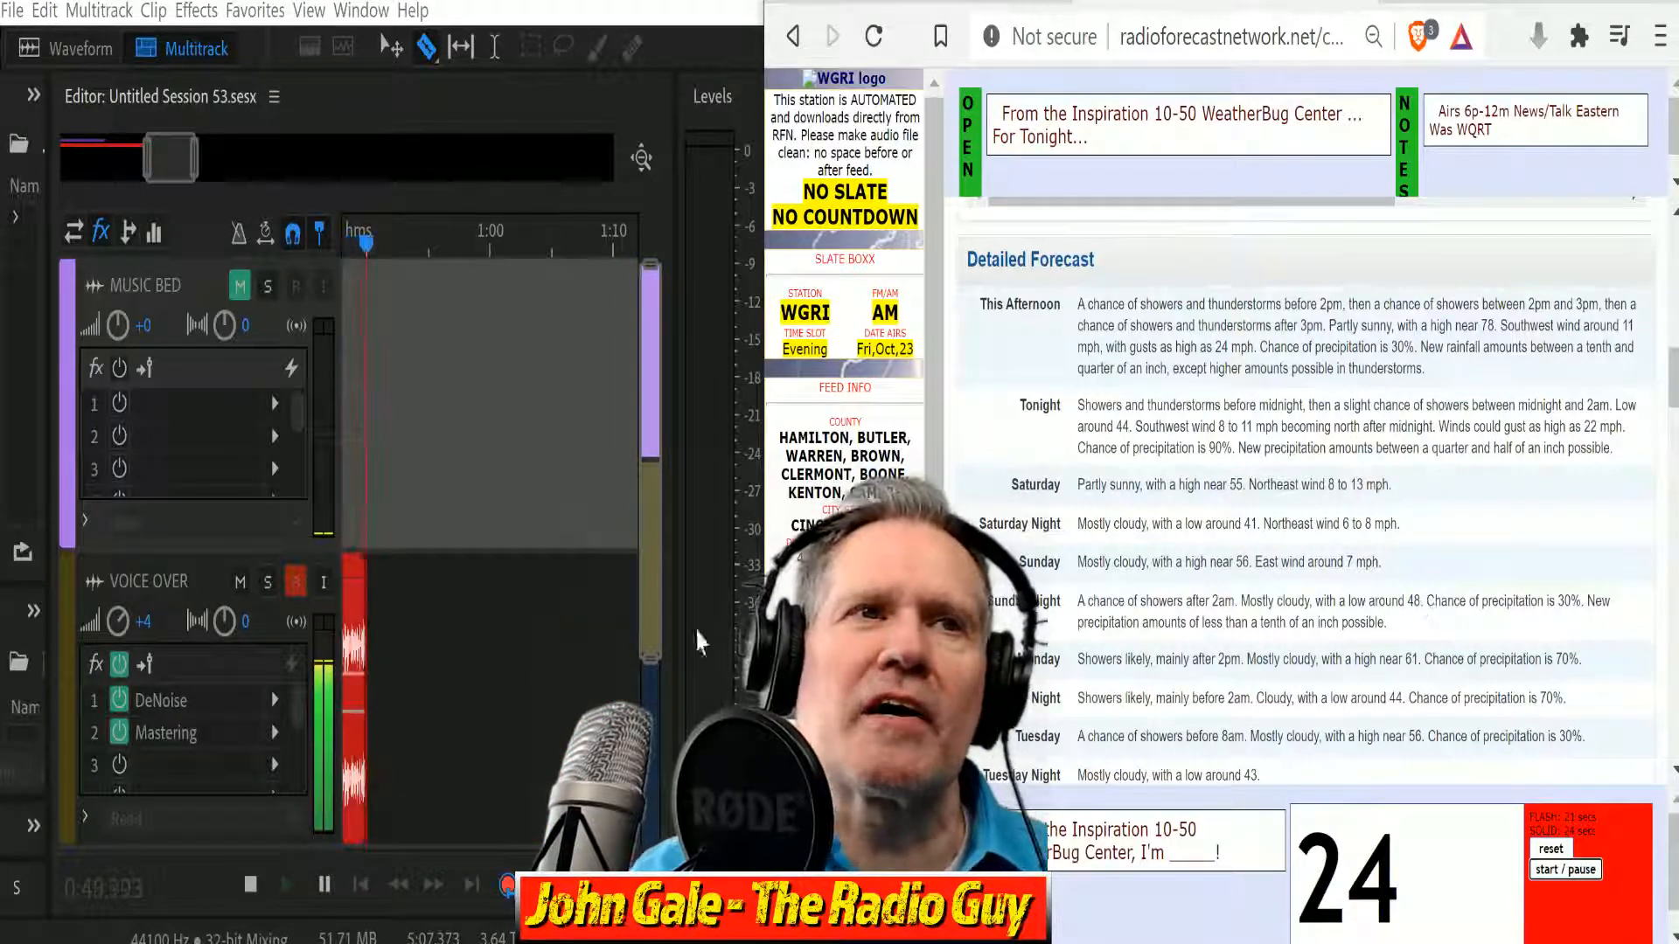
Stop recording, split the voice over where the music bed ends, delete the first part, and move the remaining clip to the session start.
left_click(250, 885)
left_click_drag(156, 157, 87, 179)
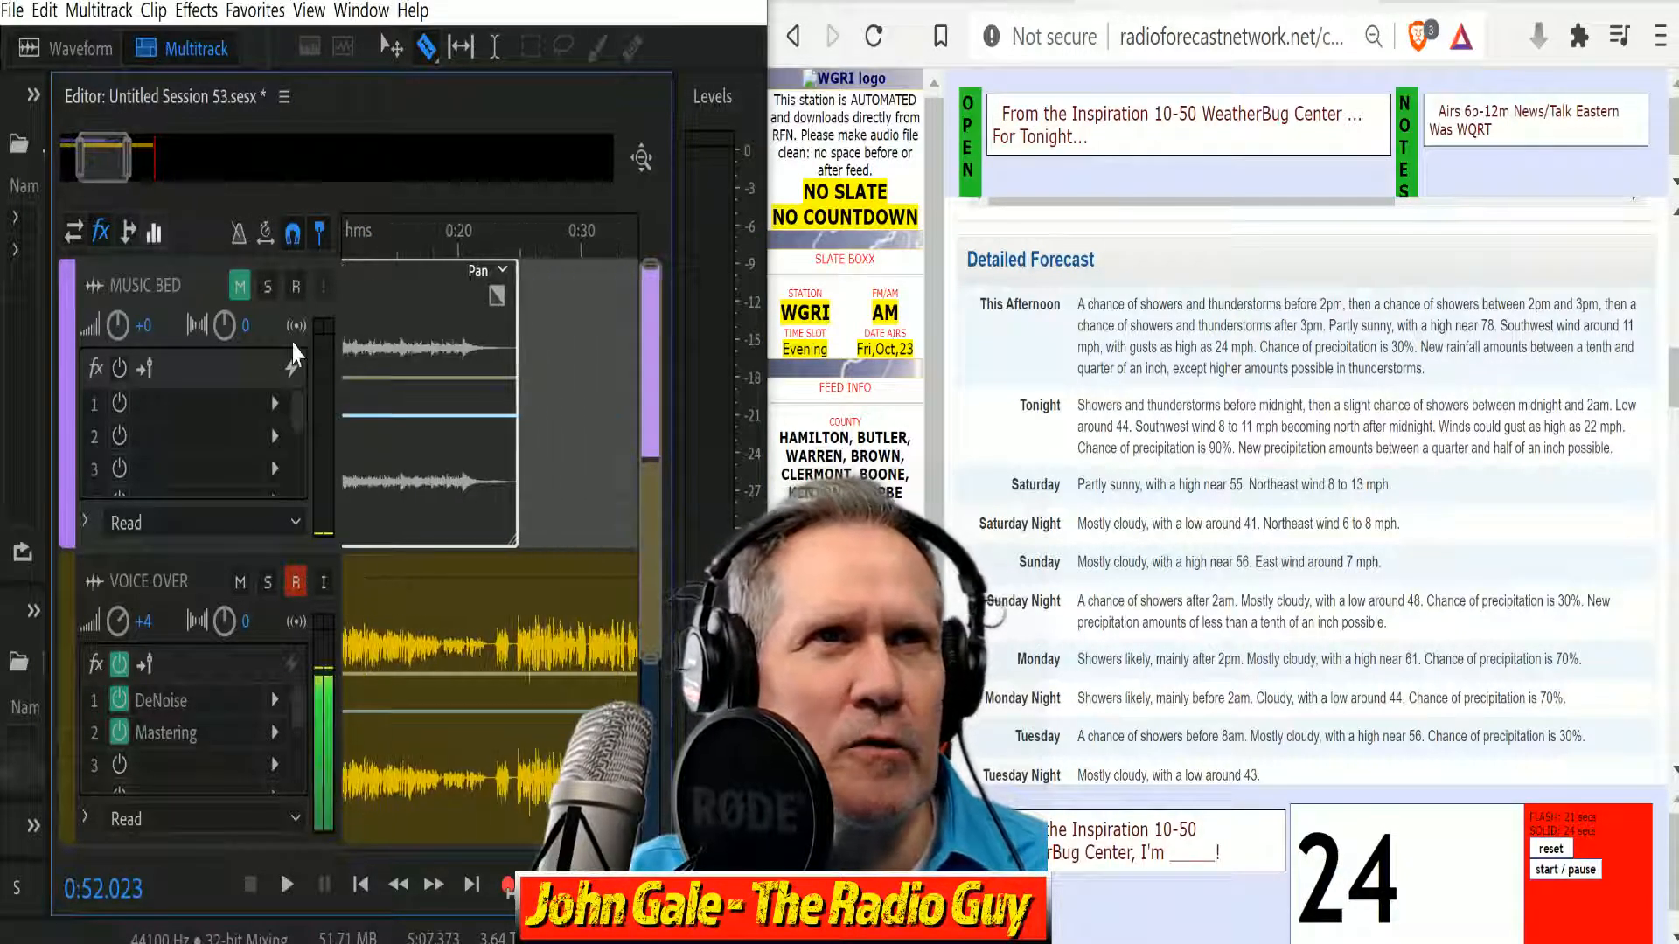
left_click(516, 618)
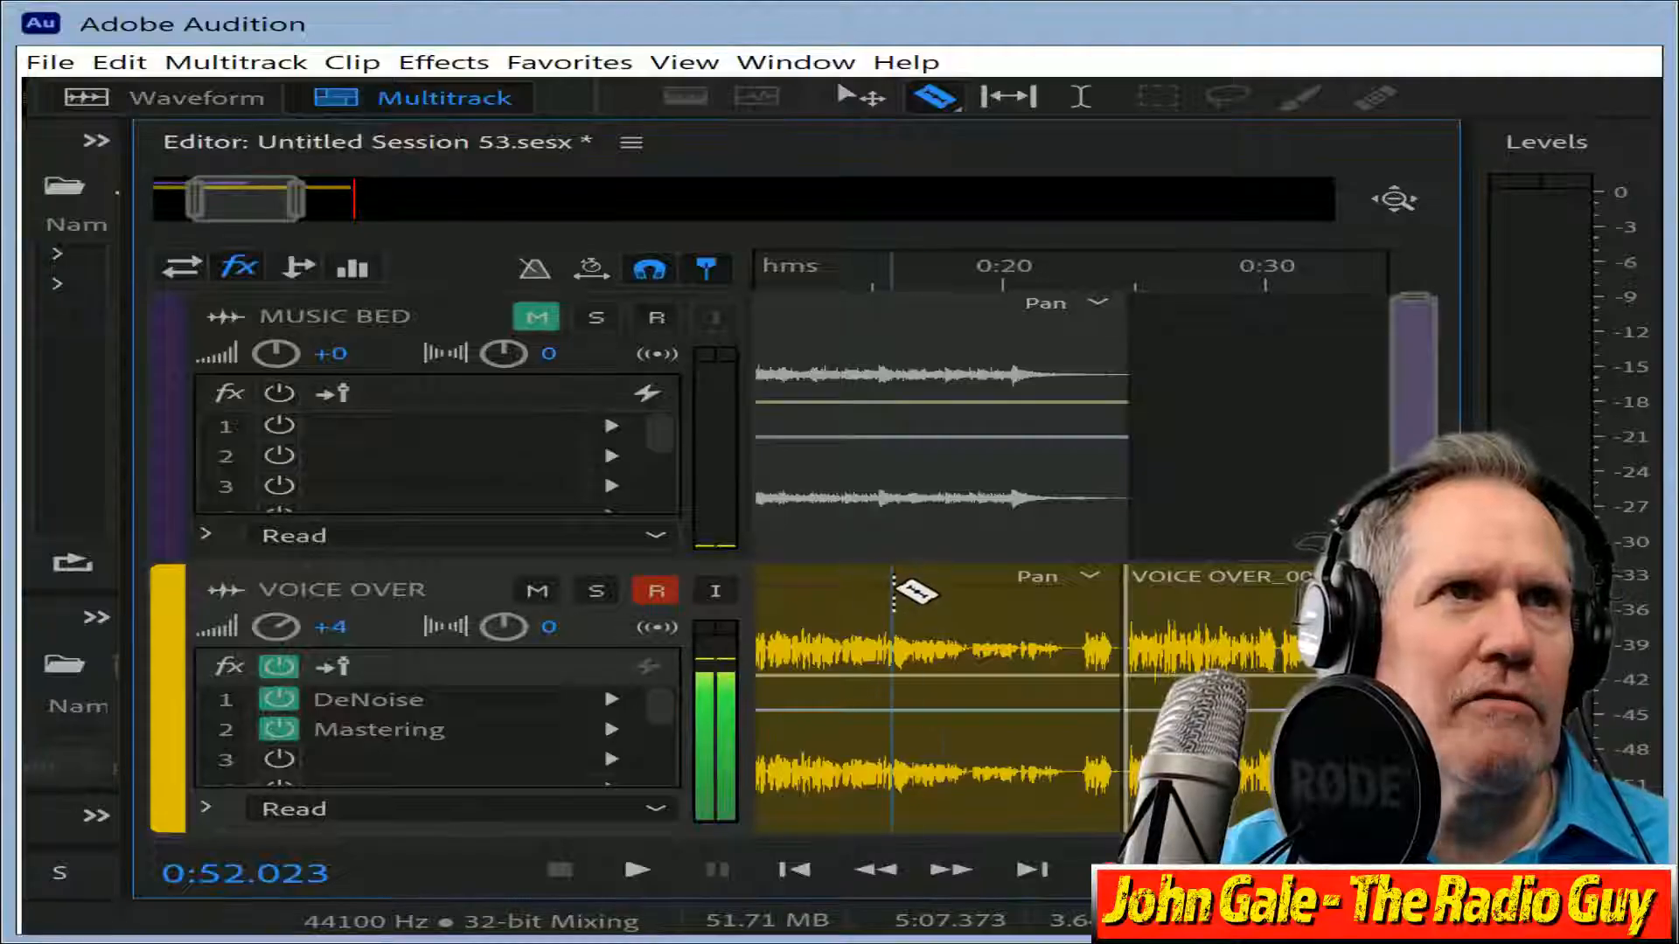
key("Delete")
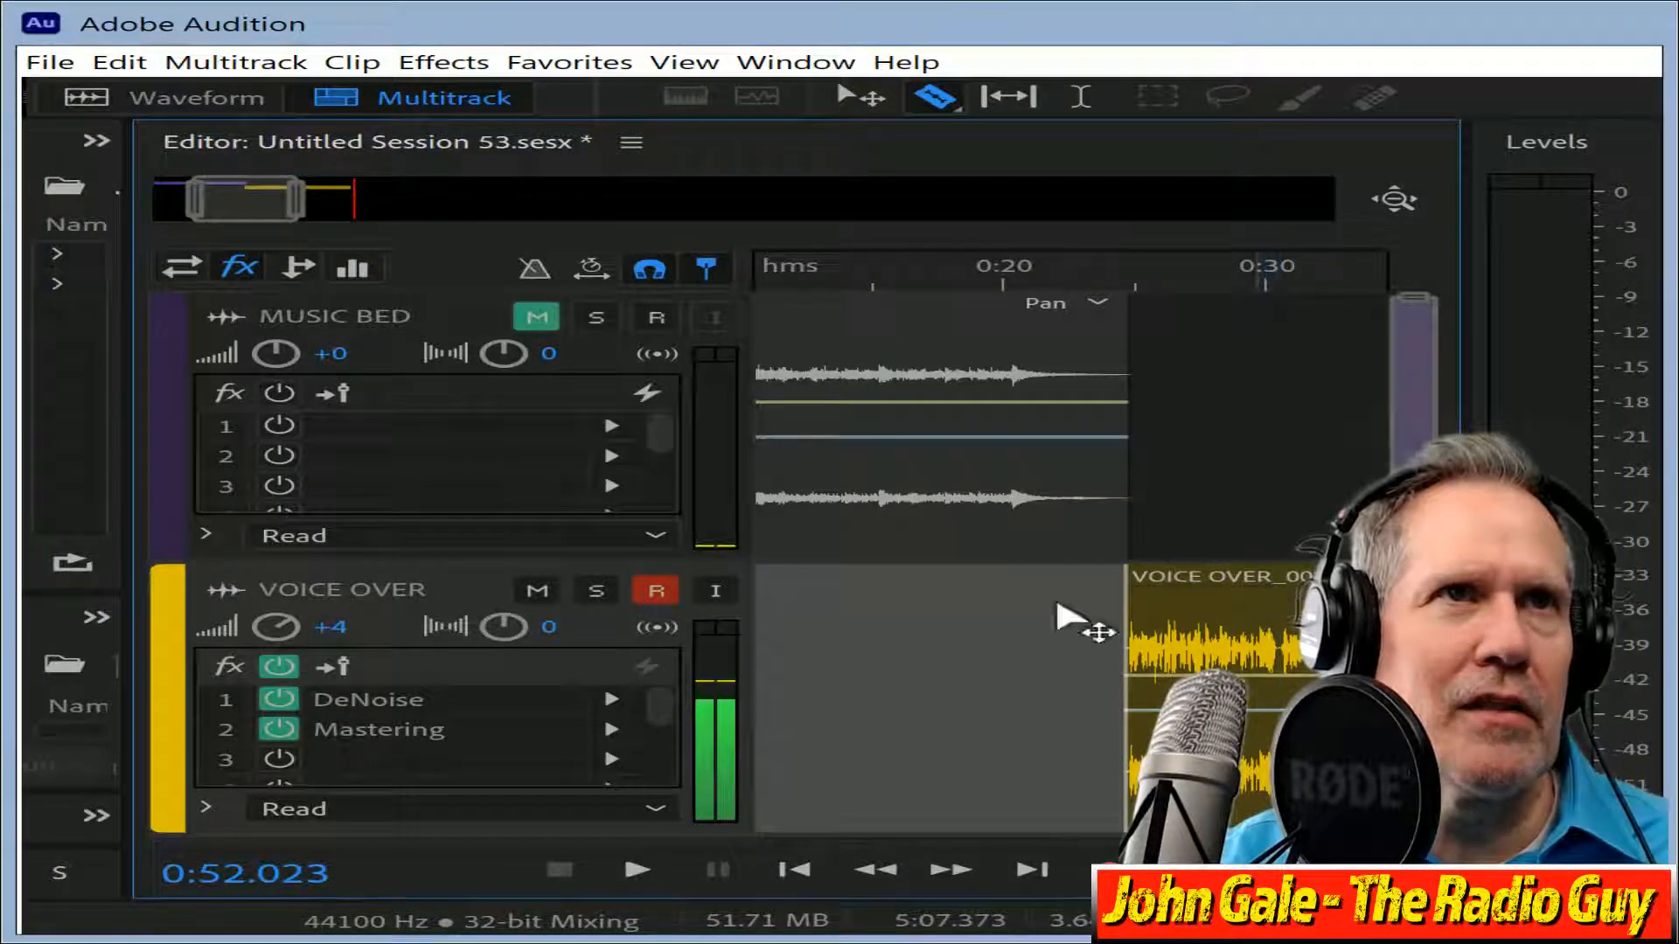
left_click_drag(1057, 603, 21, 664)
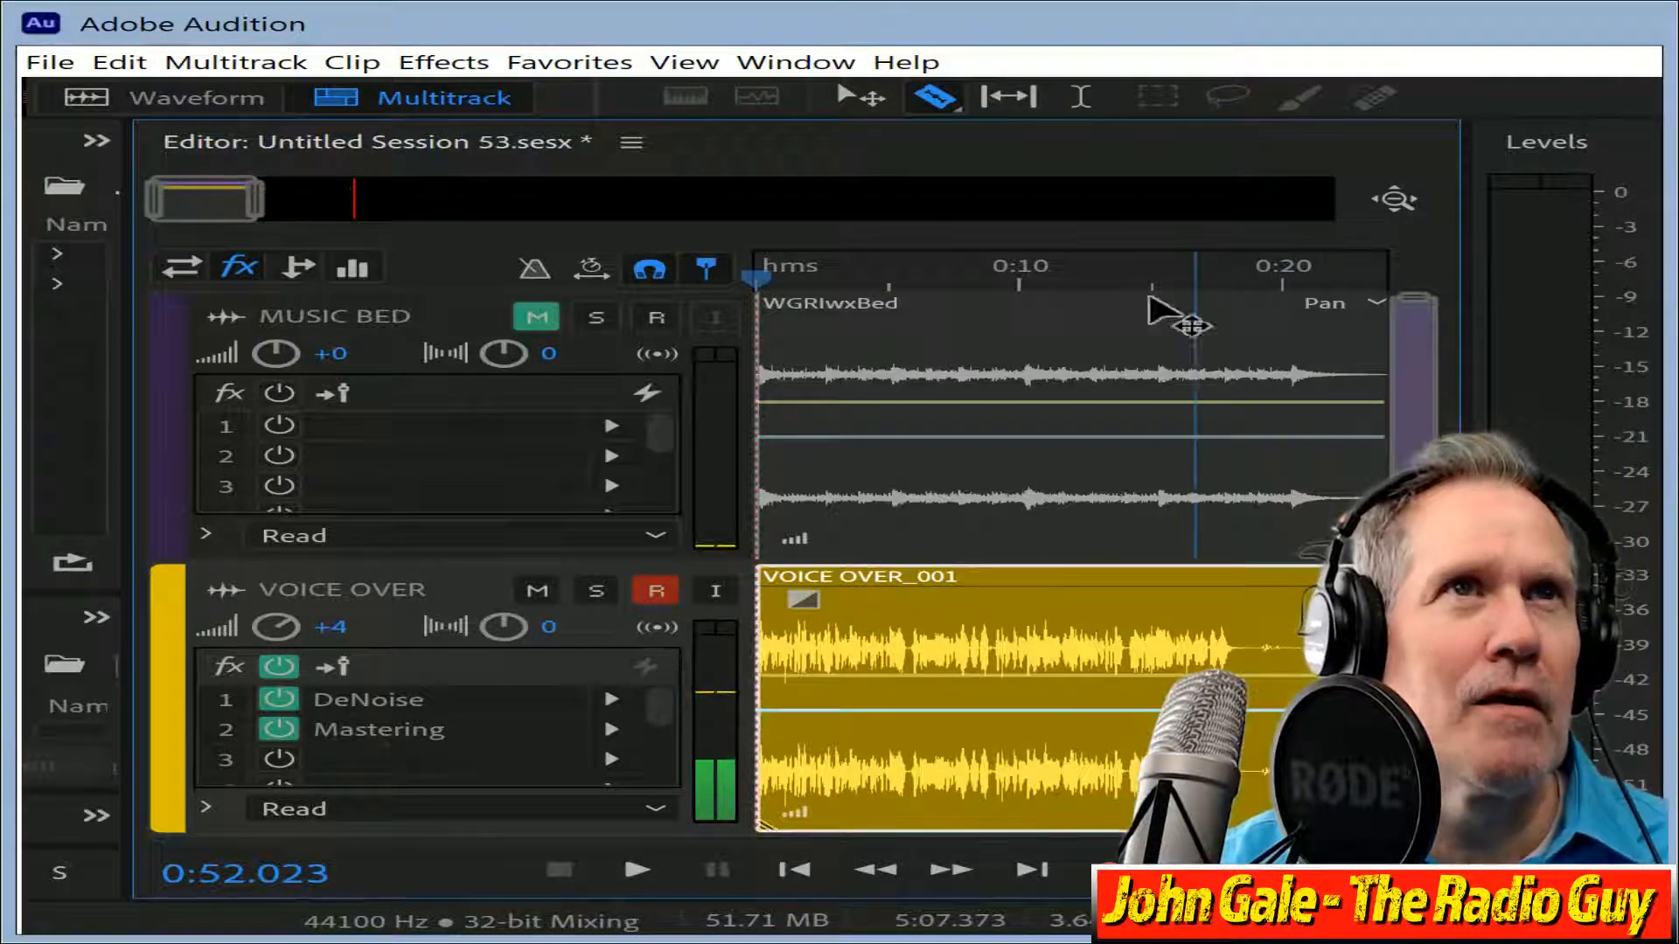
Play the voice over from about 0:16, cut out the quiet gap and stray noise before the final phrase, and close the gap.
left_click(1175, 276)
key("space")
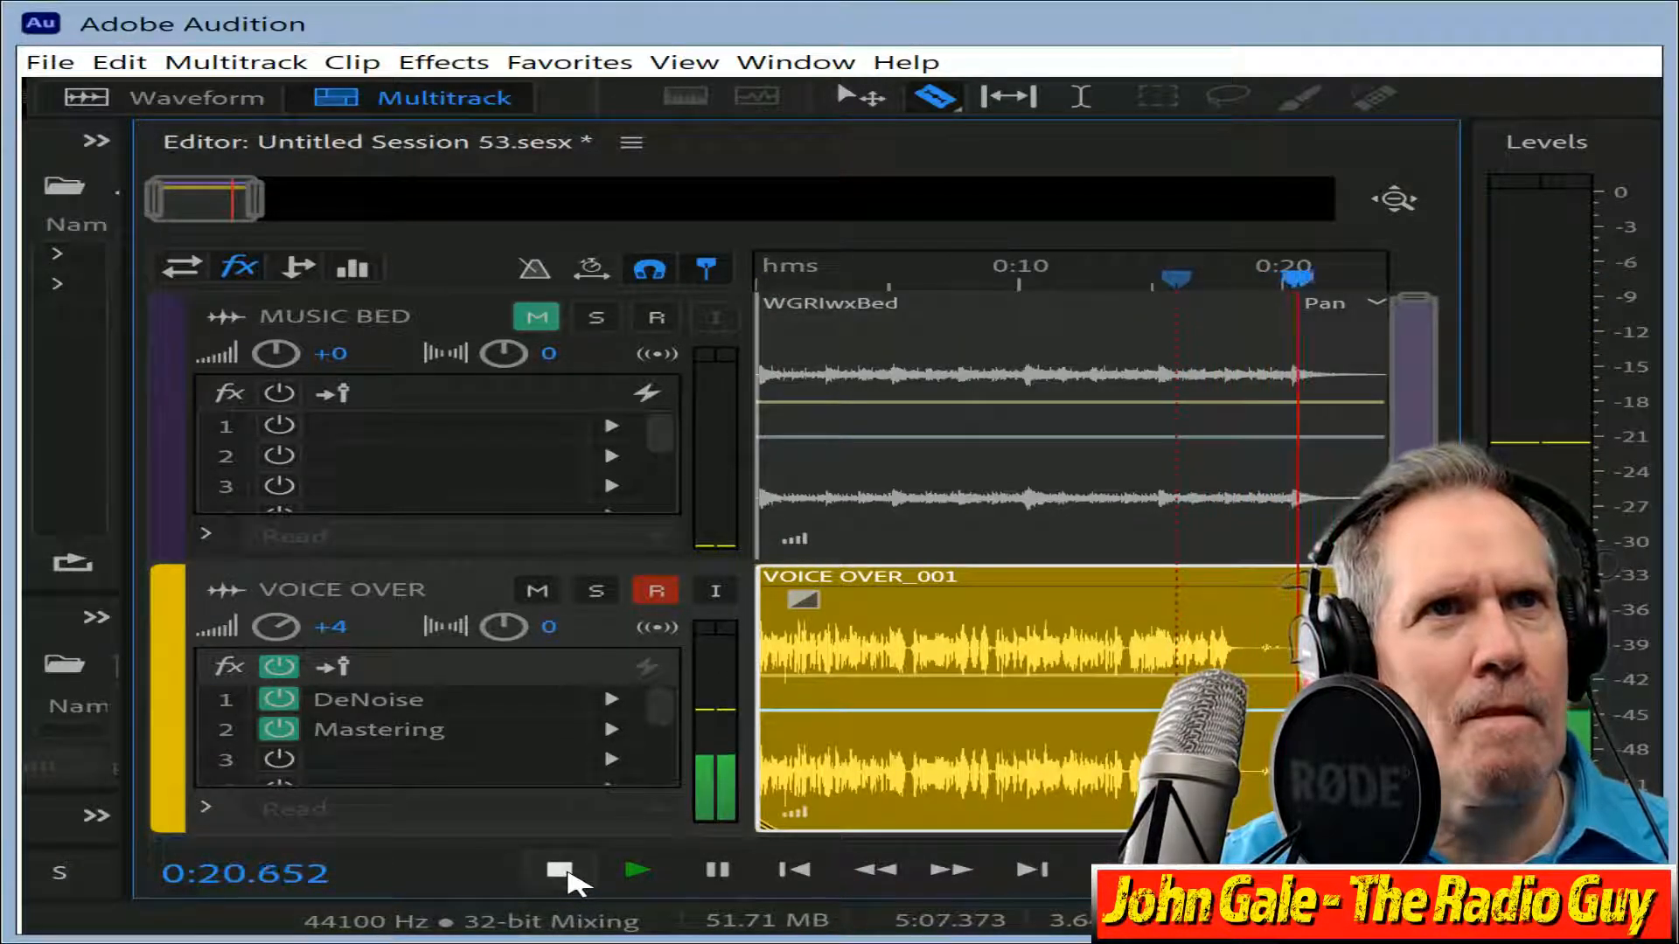
left_click(564, 870)
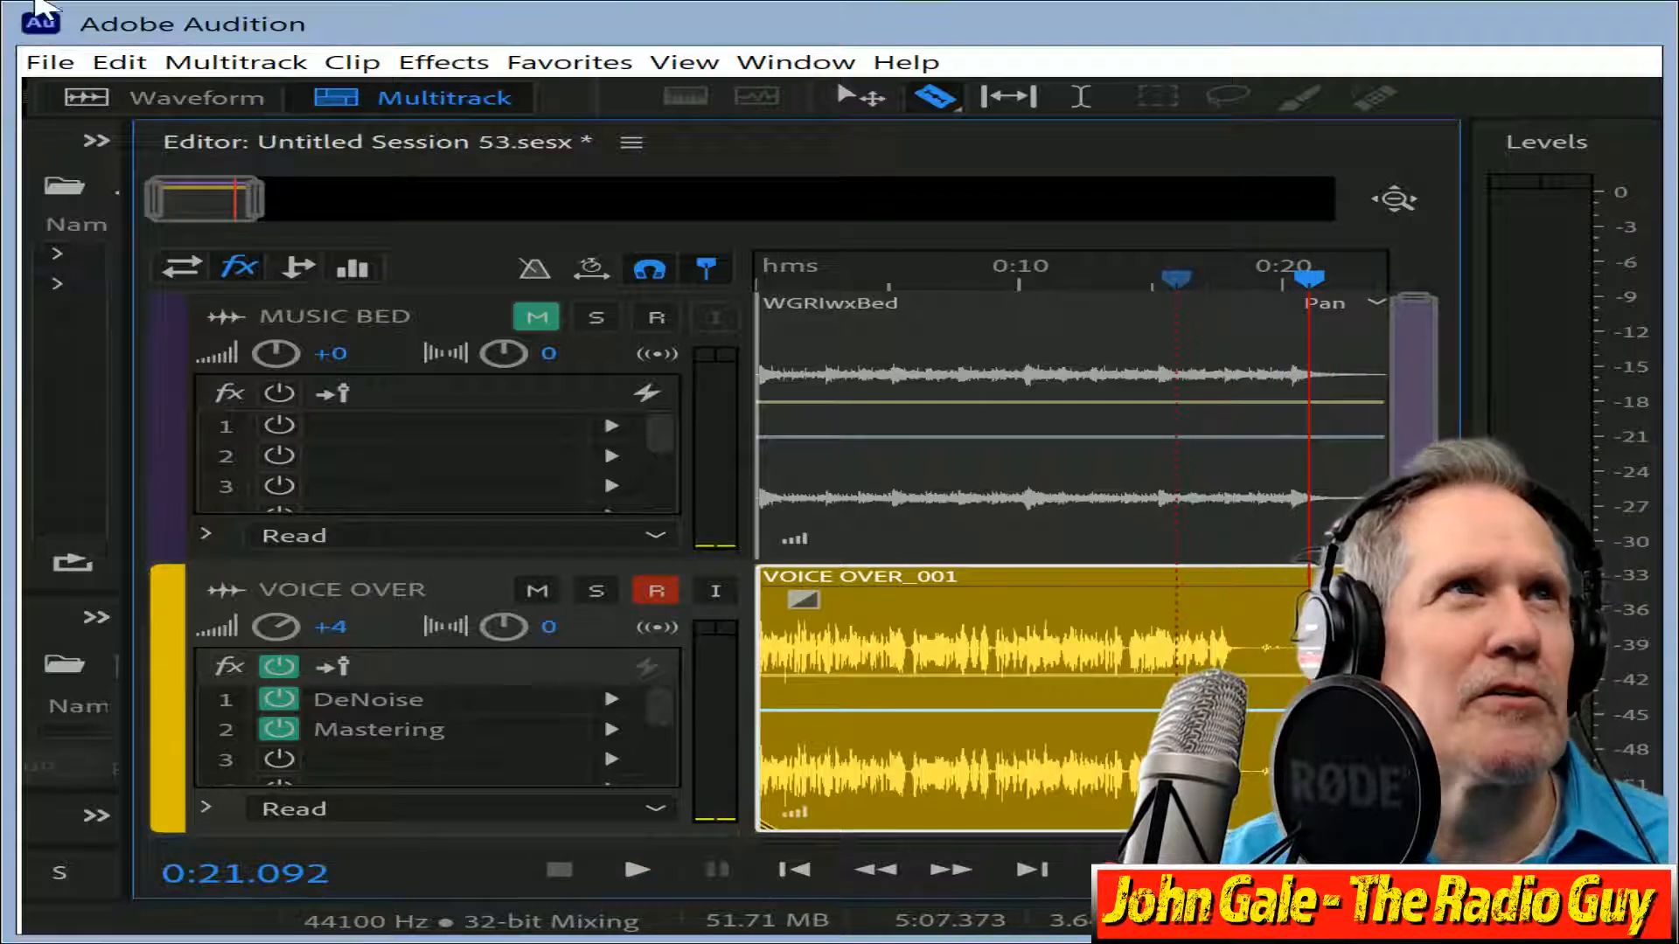
left_click_drag(150, 203, 197, 210)
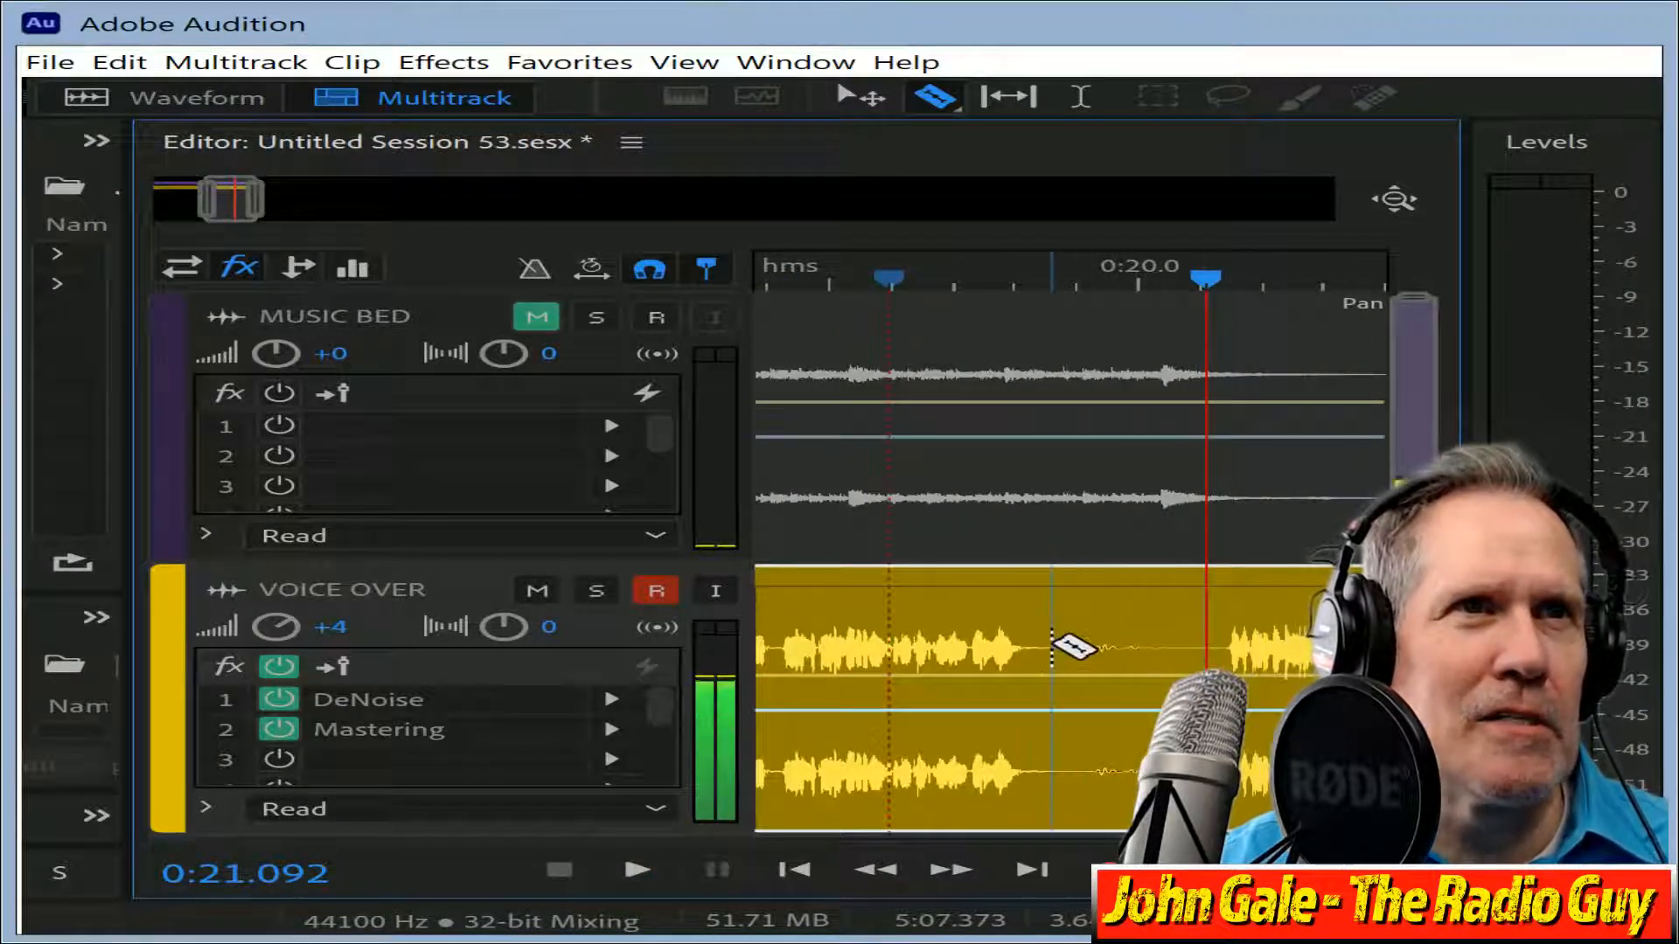
left_click(1051, 646)
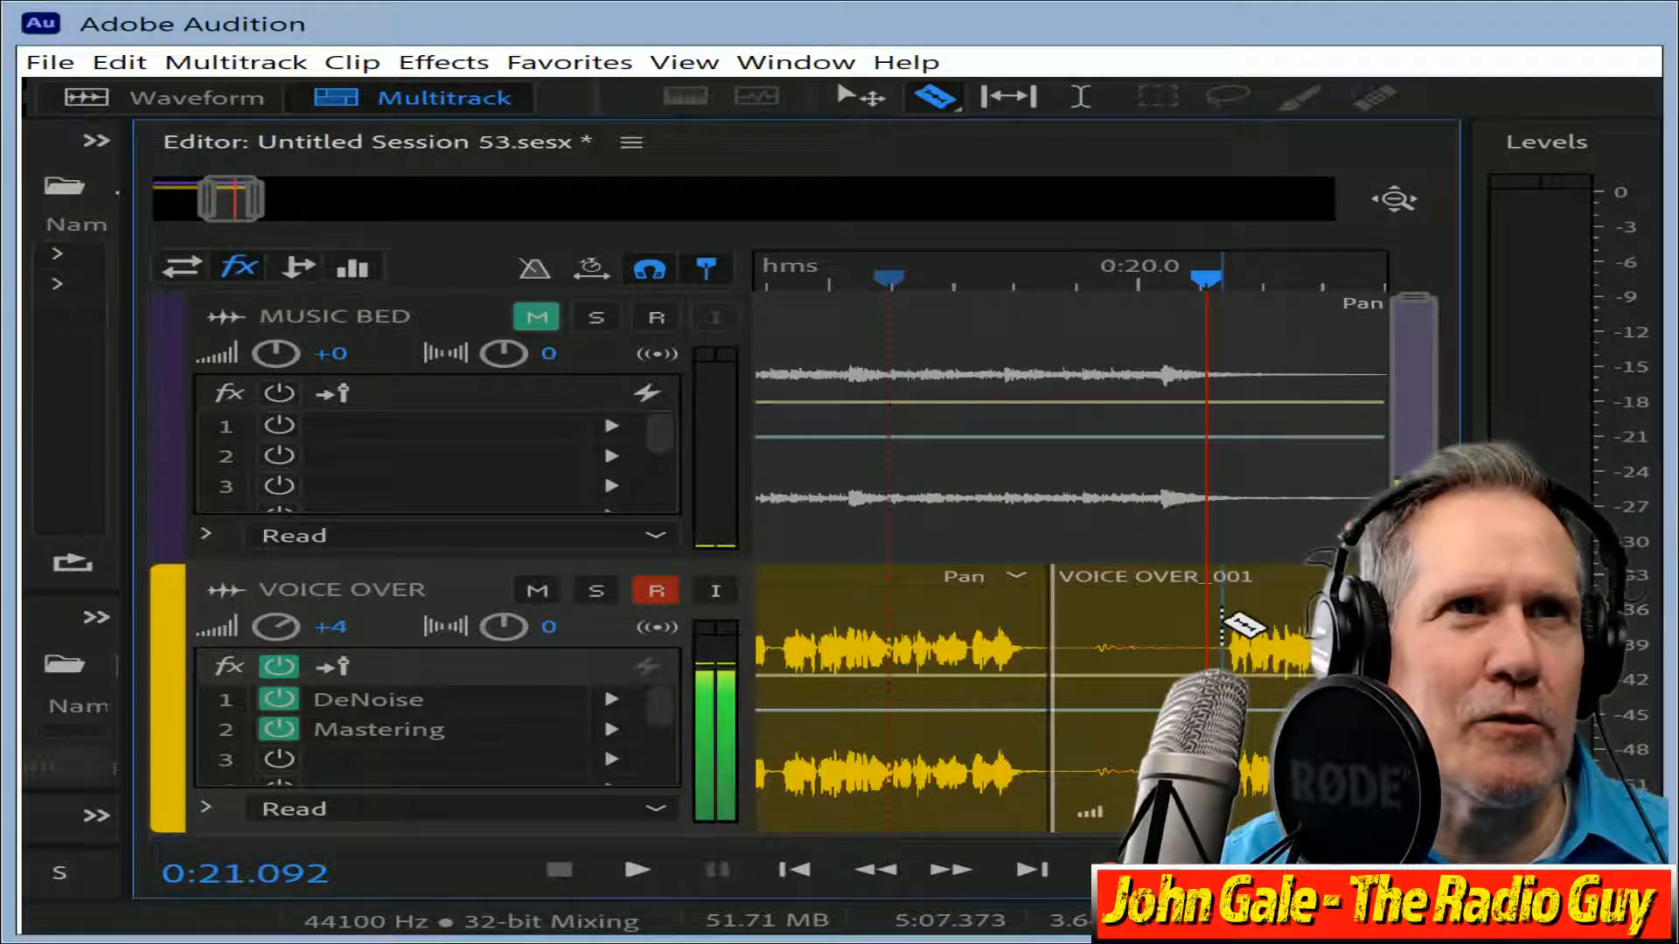
left_click(1158, 594)
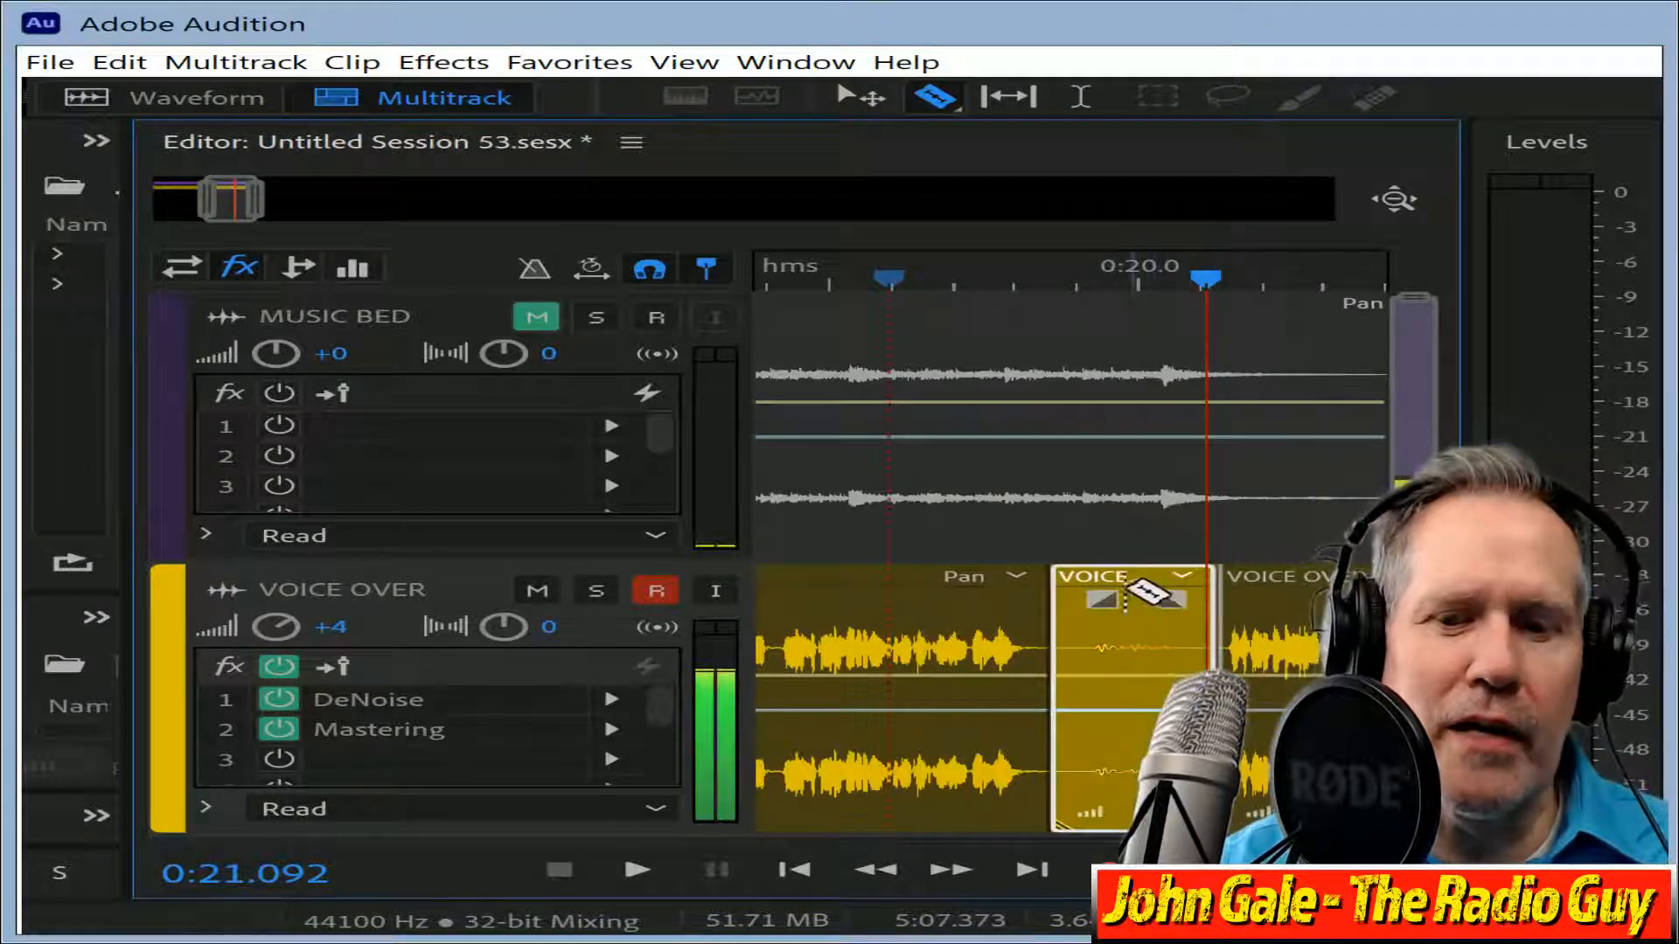
key("Delete")
left_click_drag(1275, 600, 1115, 631)
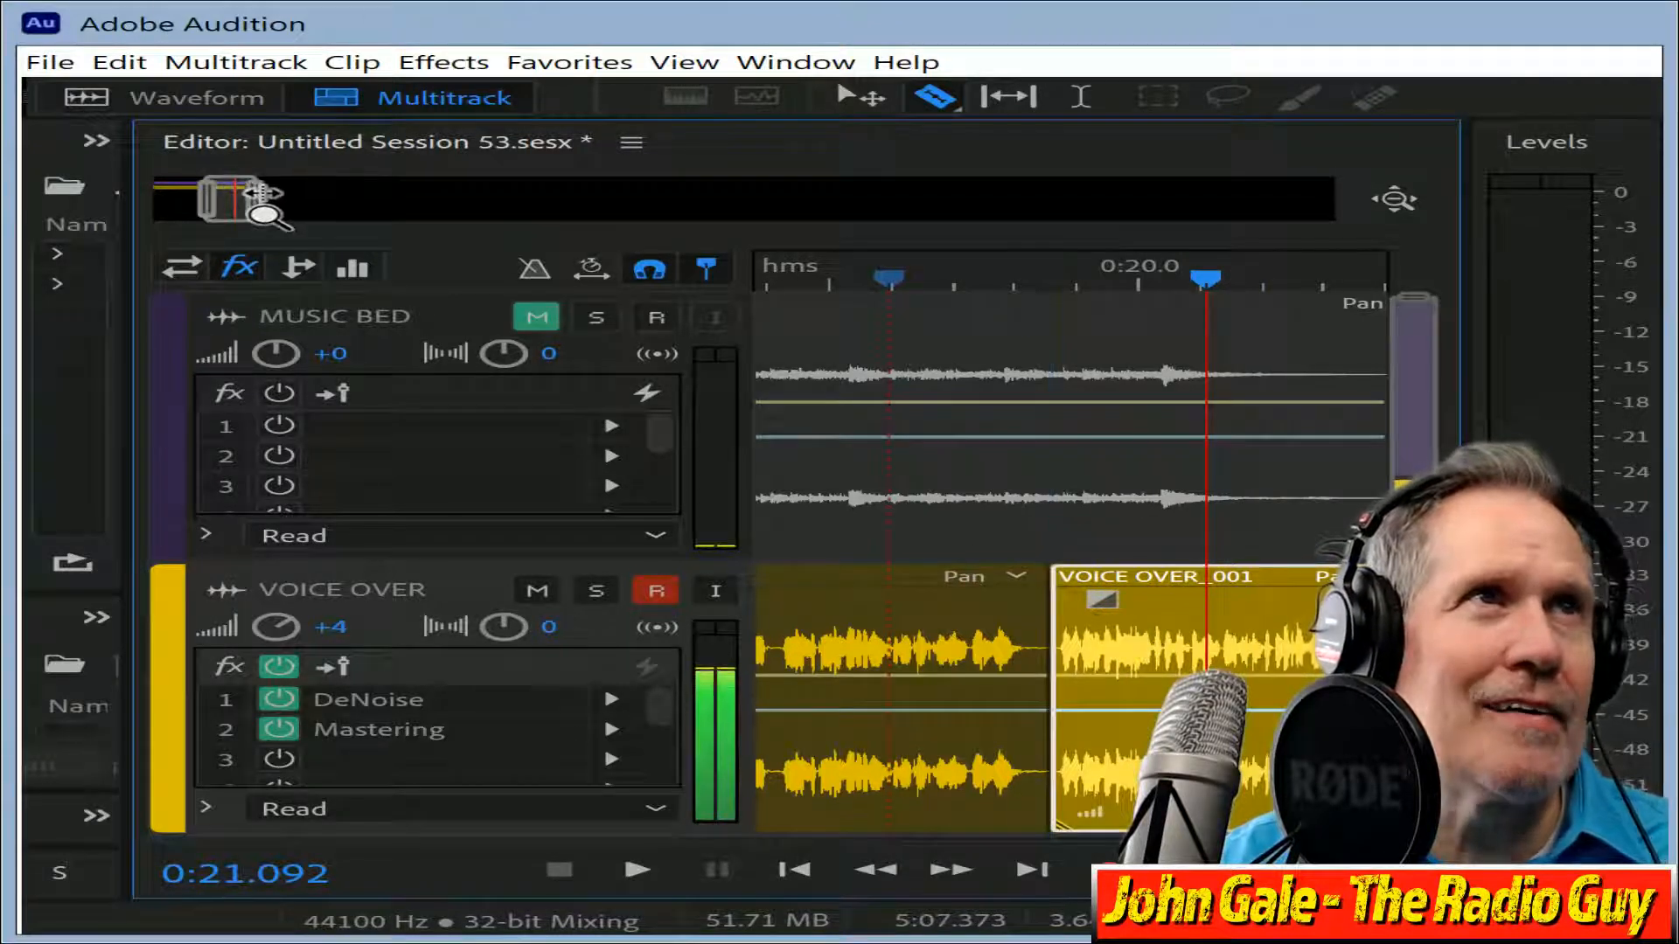
Move the final voice-over clip slightly earlier so it crossfades with the preceding clip, and play the transition.
scroll(258, 196, "up", 3)
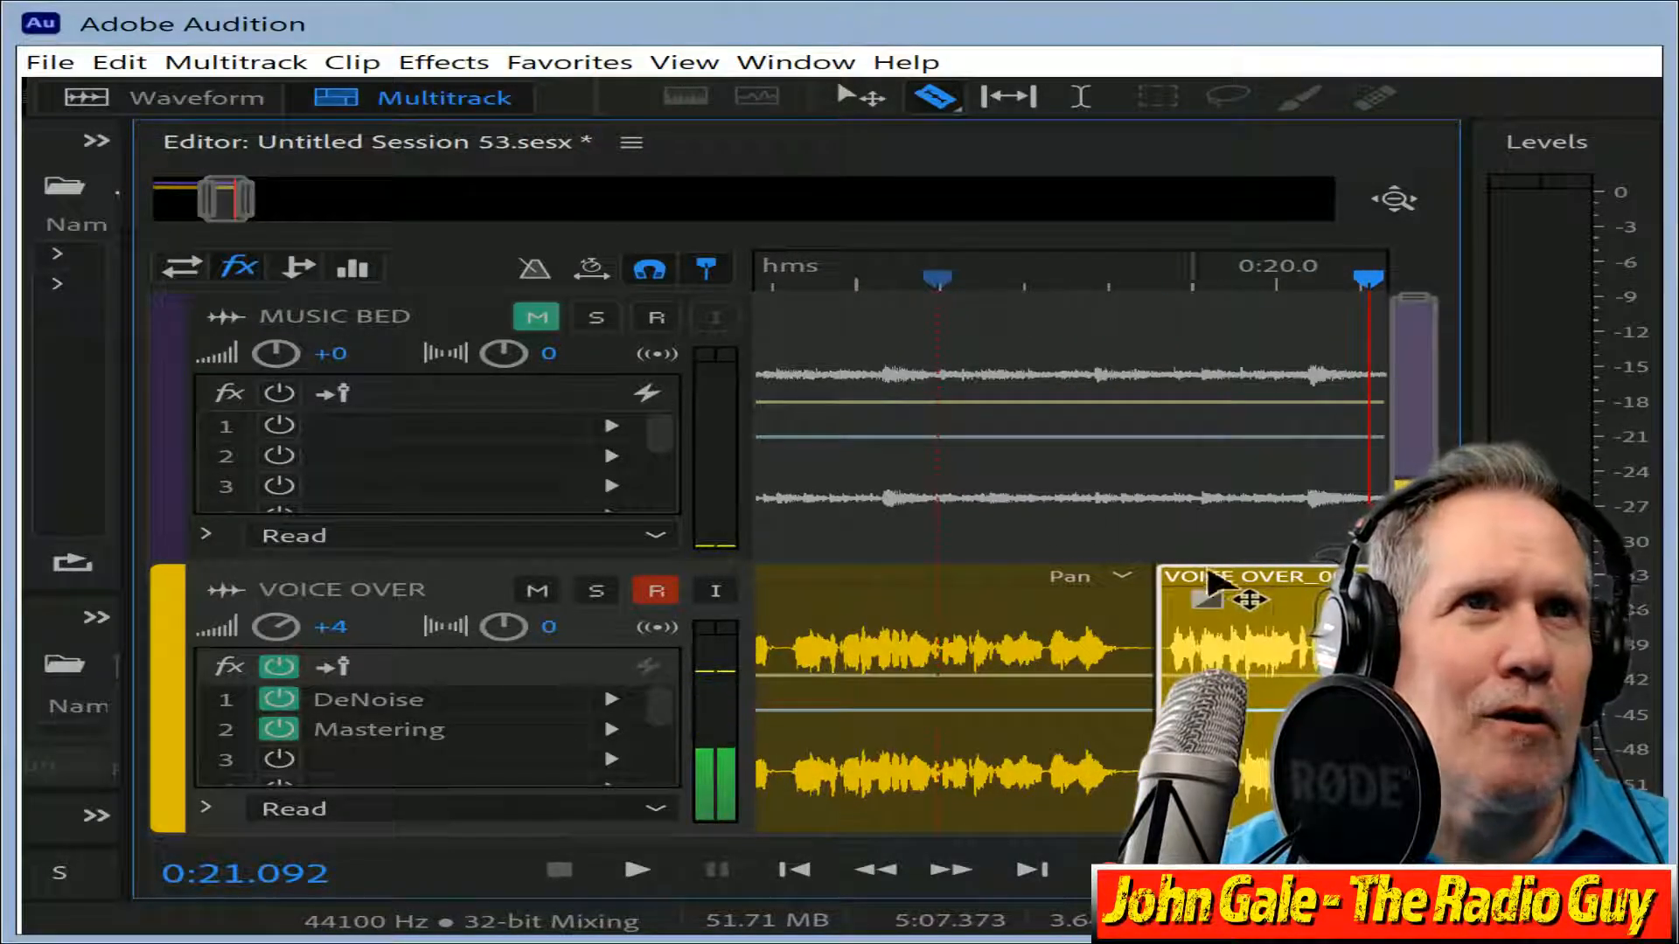
left_click_drag(1239, 586, 1214, 587)
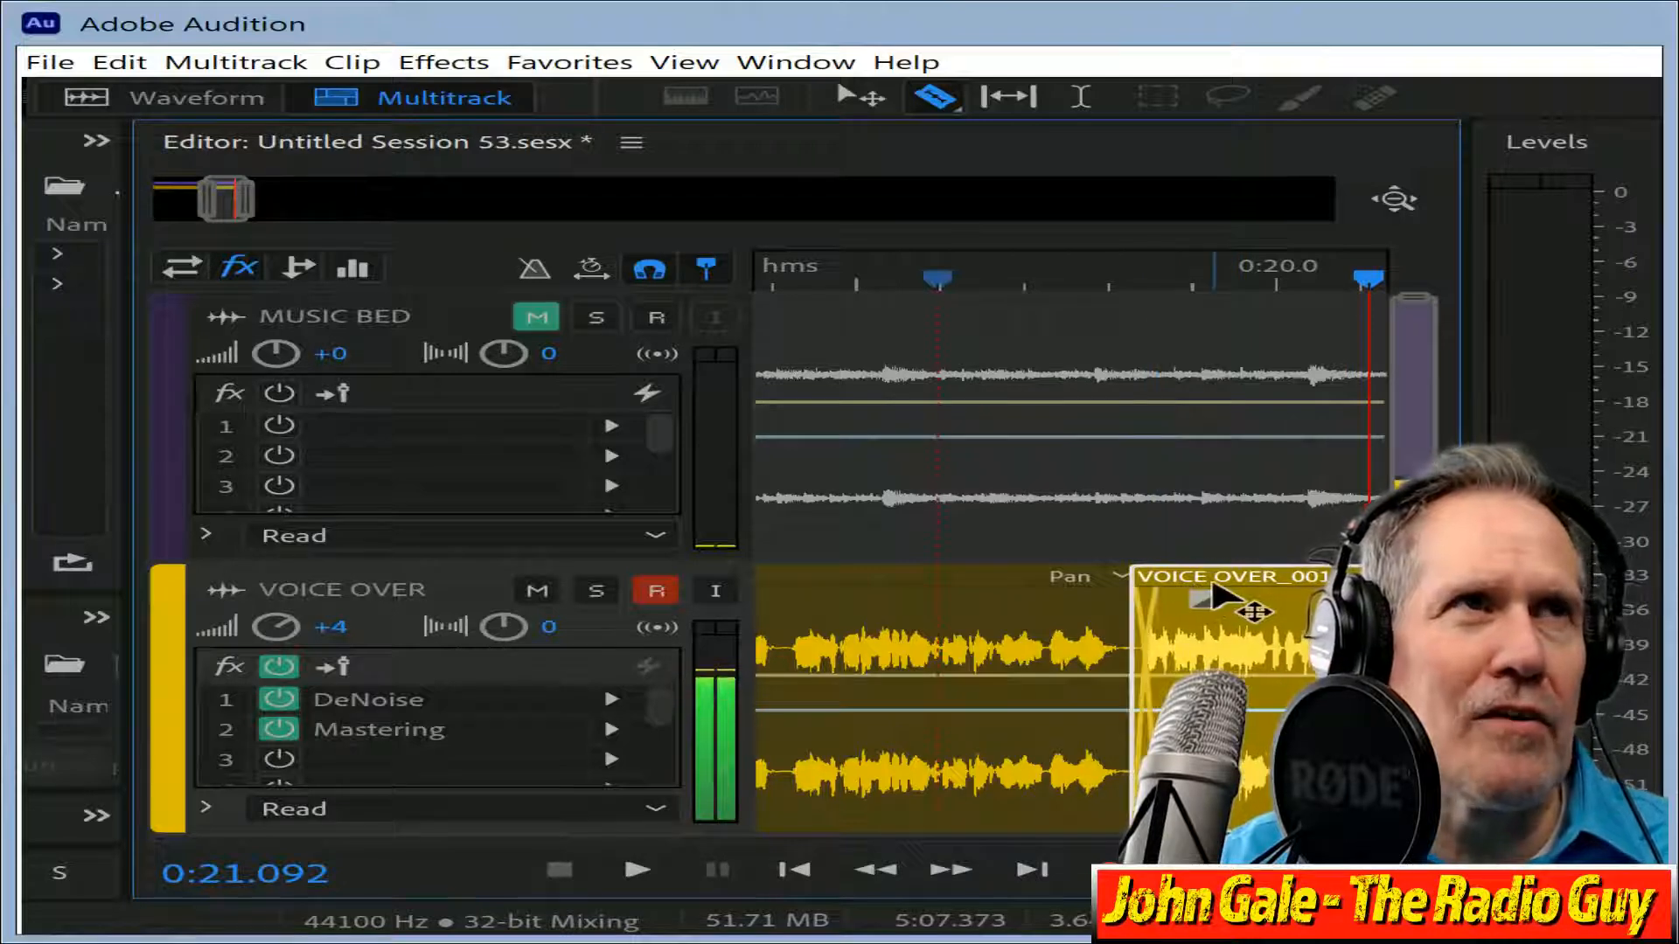
left_click(1075, 277)
key("space")
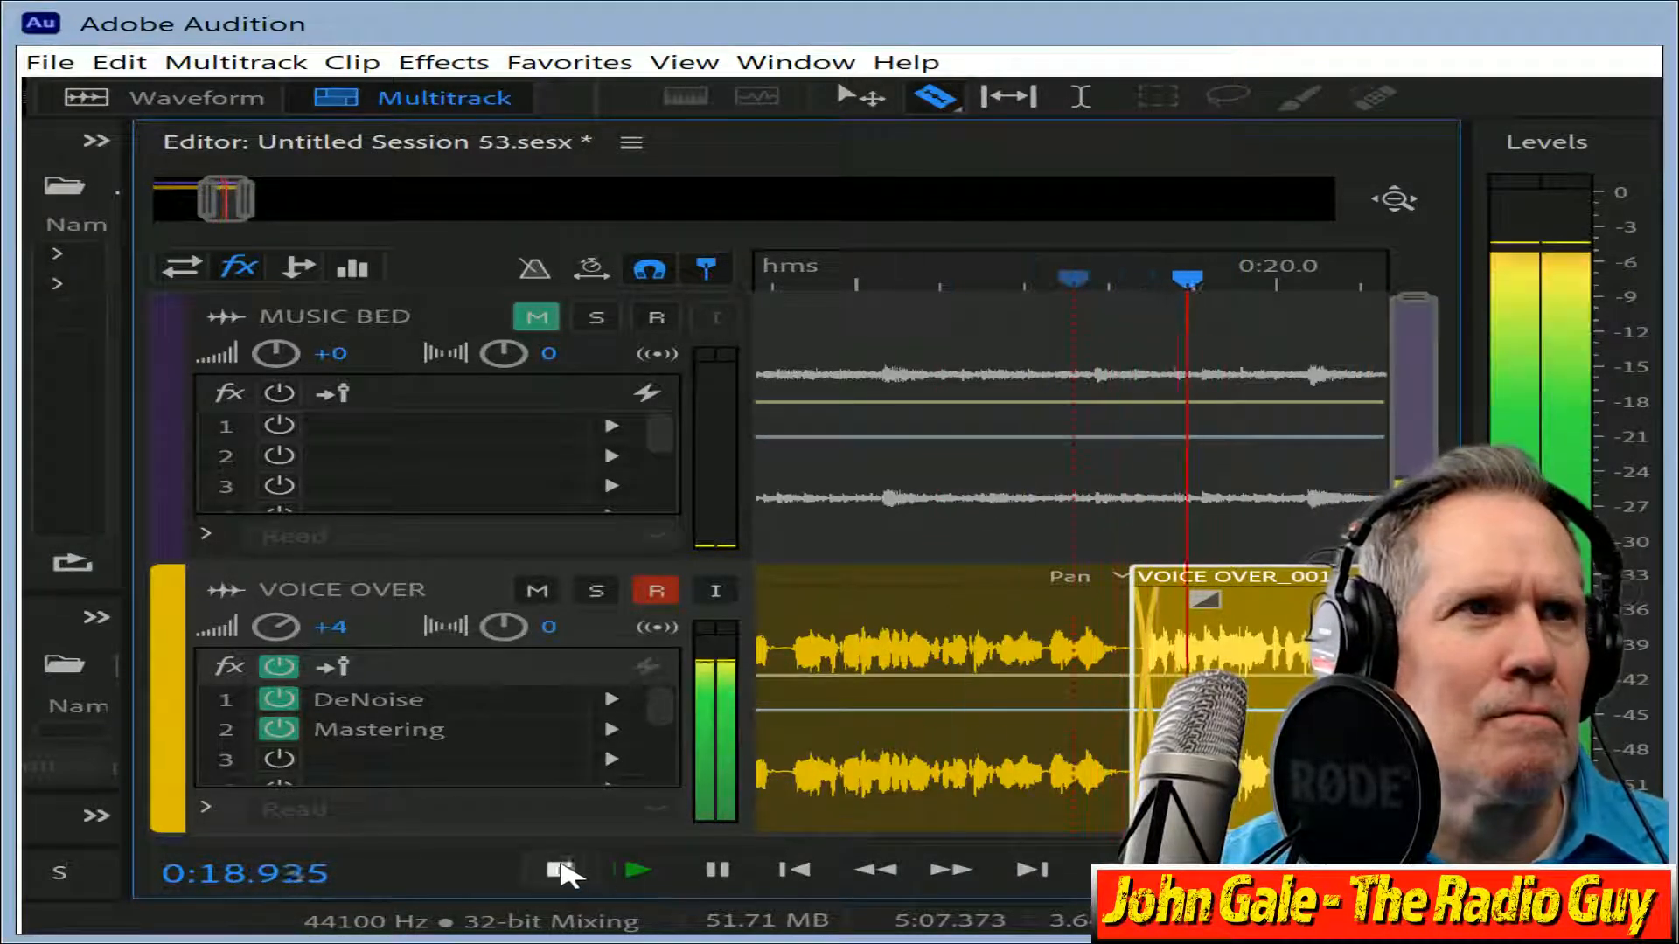
key("space")
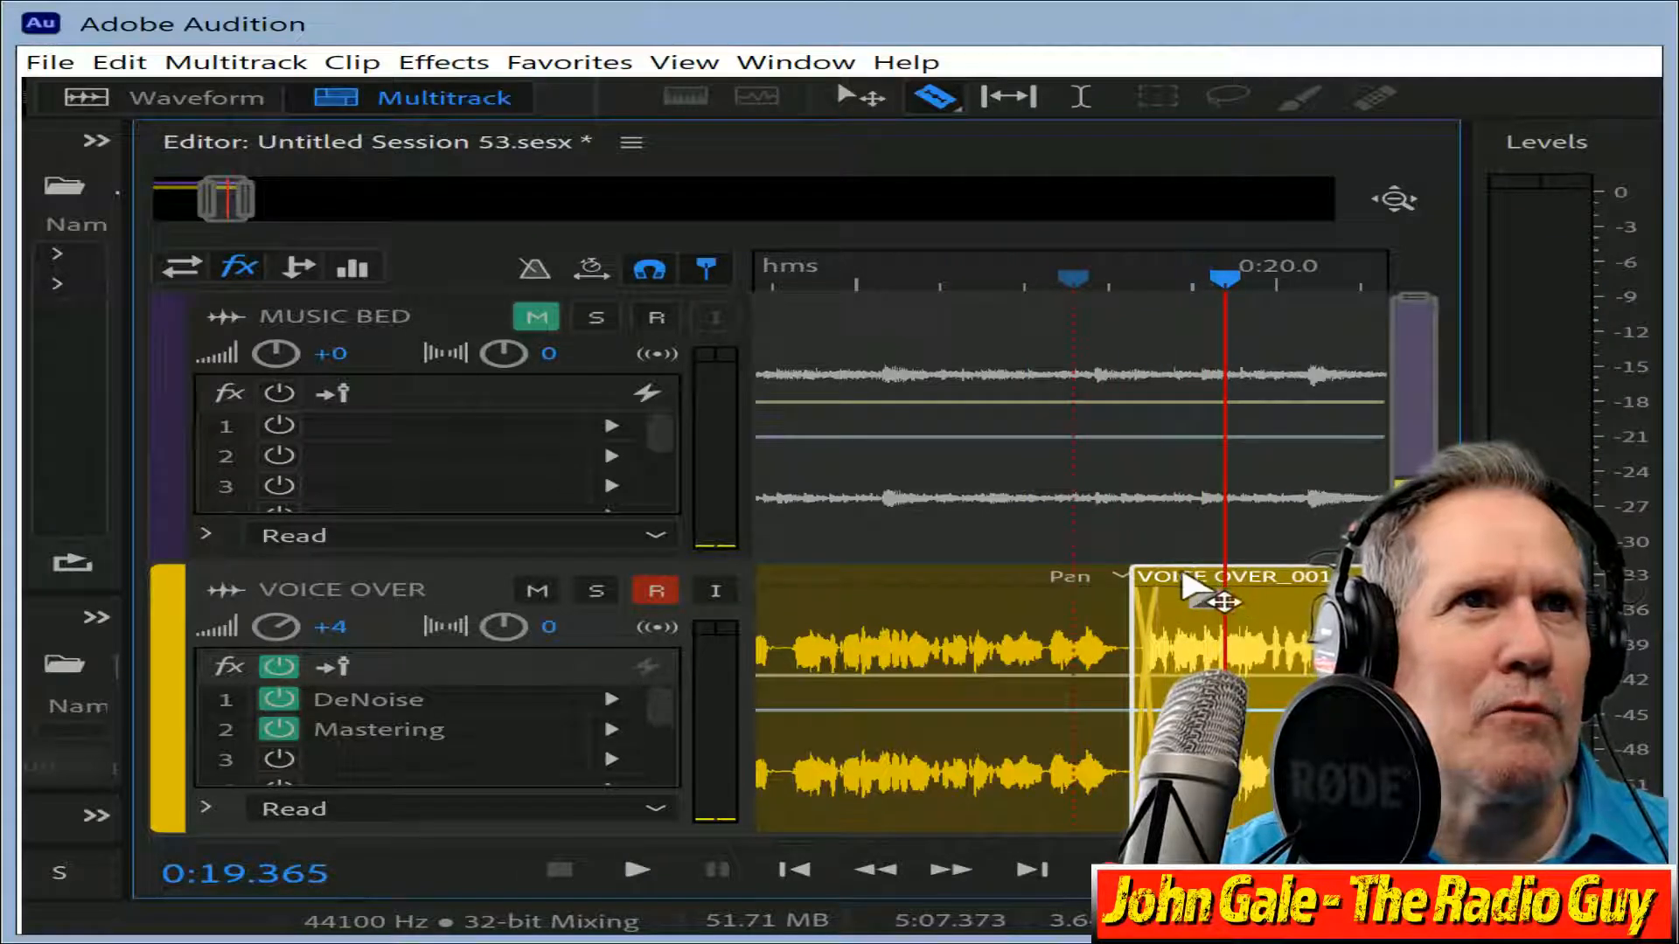
Try a longer overlap by moving the final voice-over clip a little earlier, and listen to the transition.
left_click_drag(1182, 576, 1167, 574)
left_click(1077, 295)
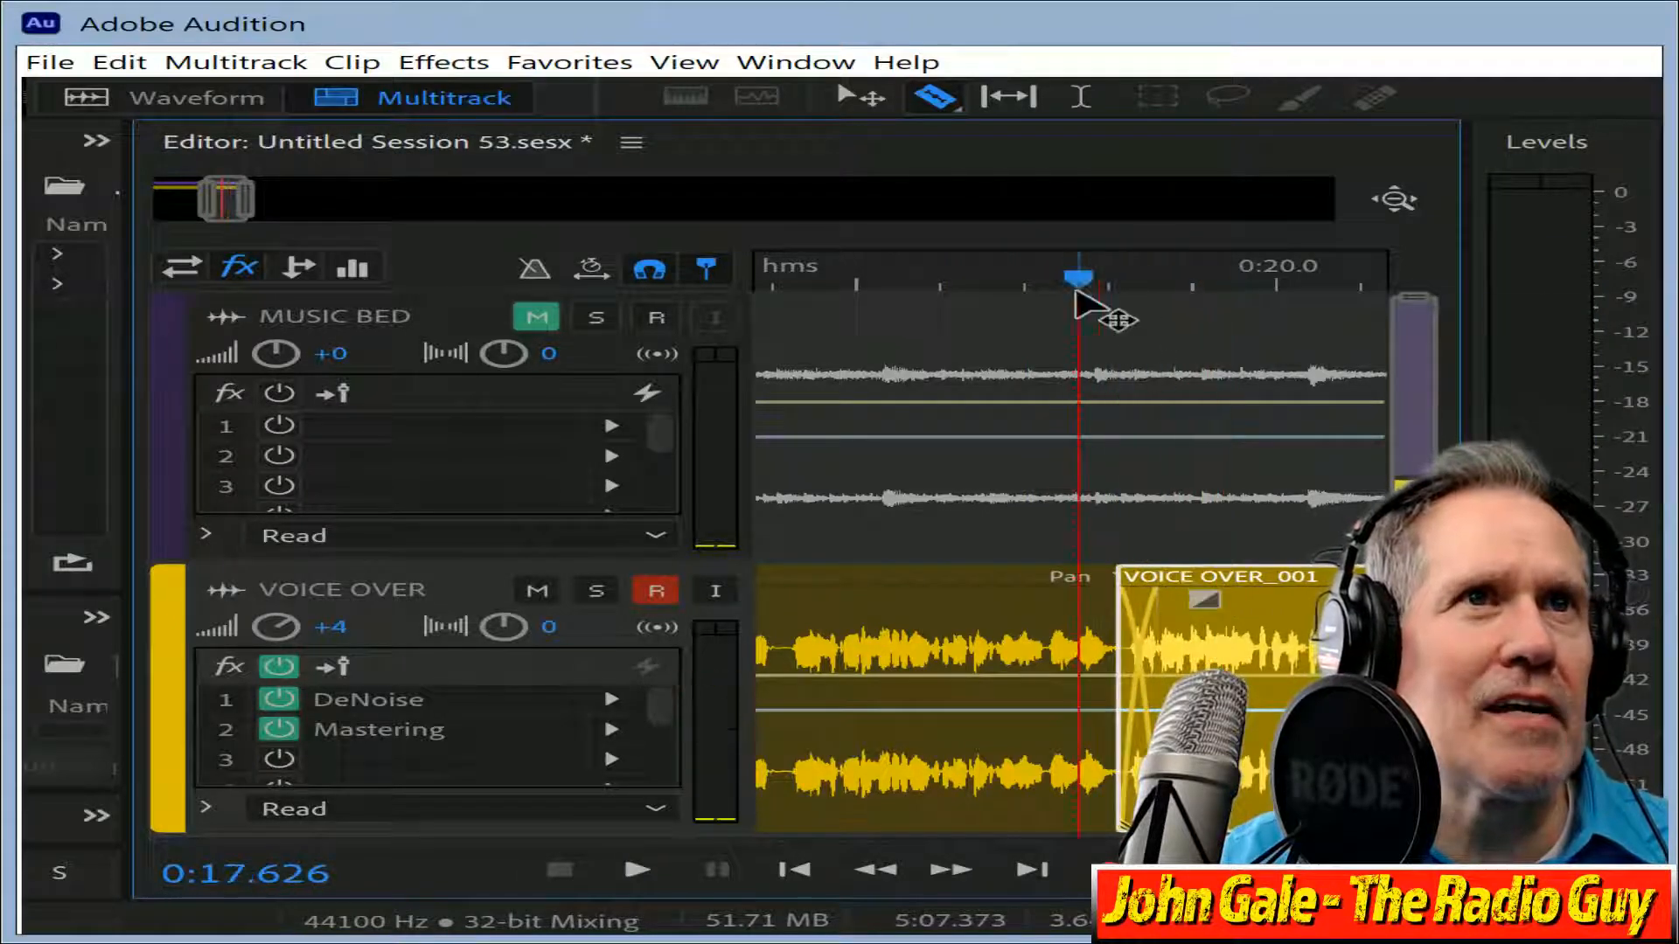
key("space")
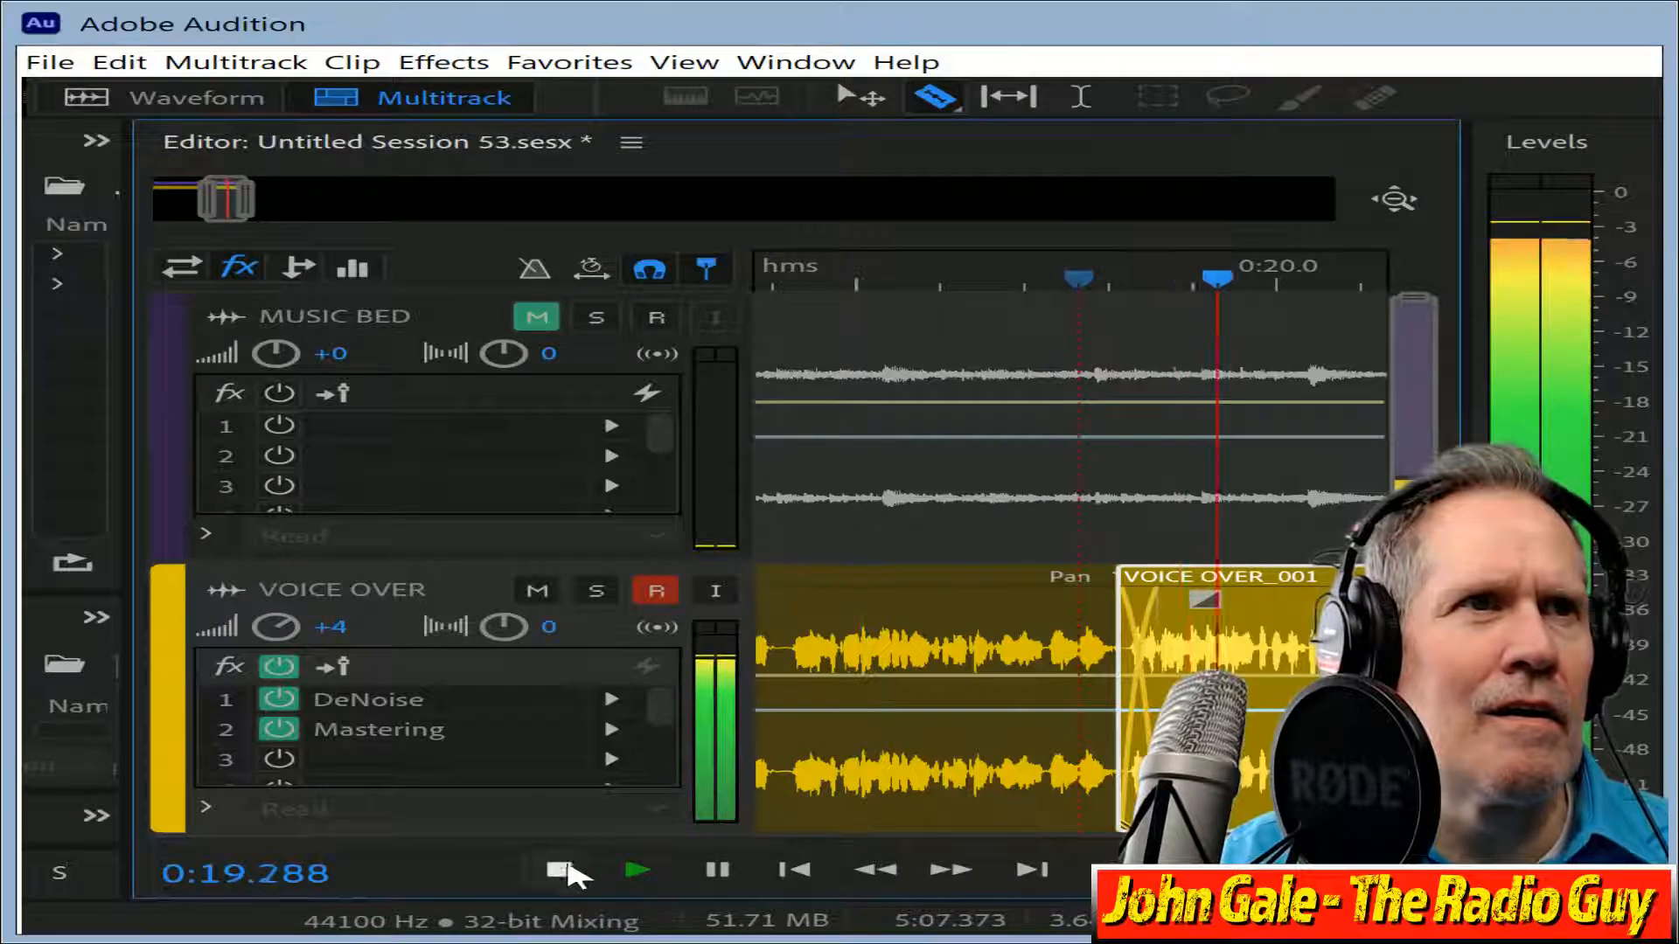
key("space")
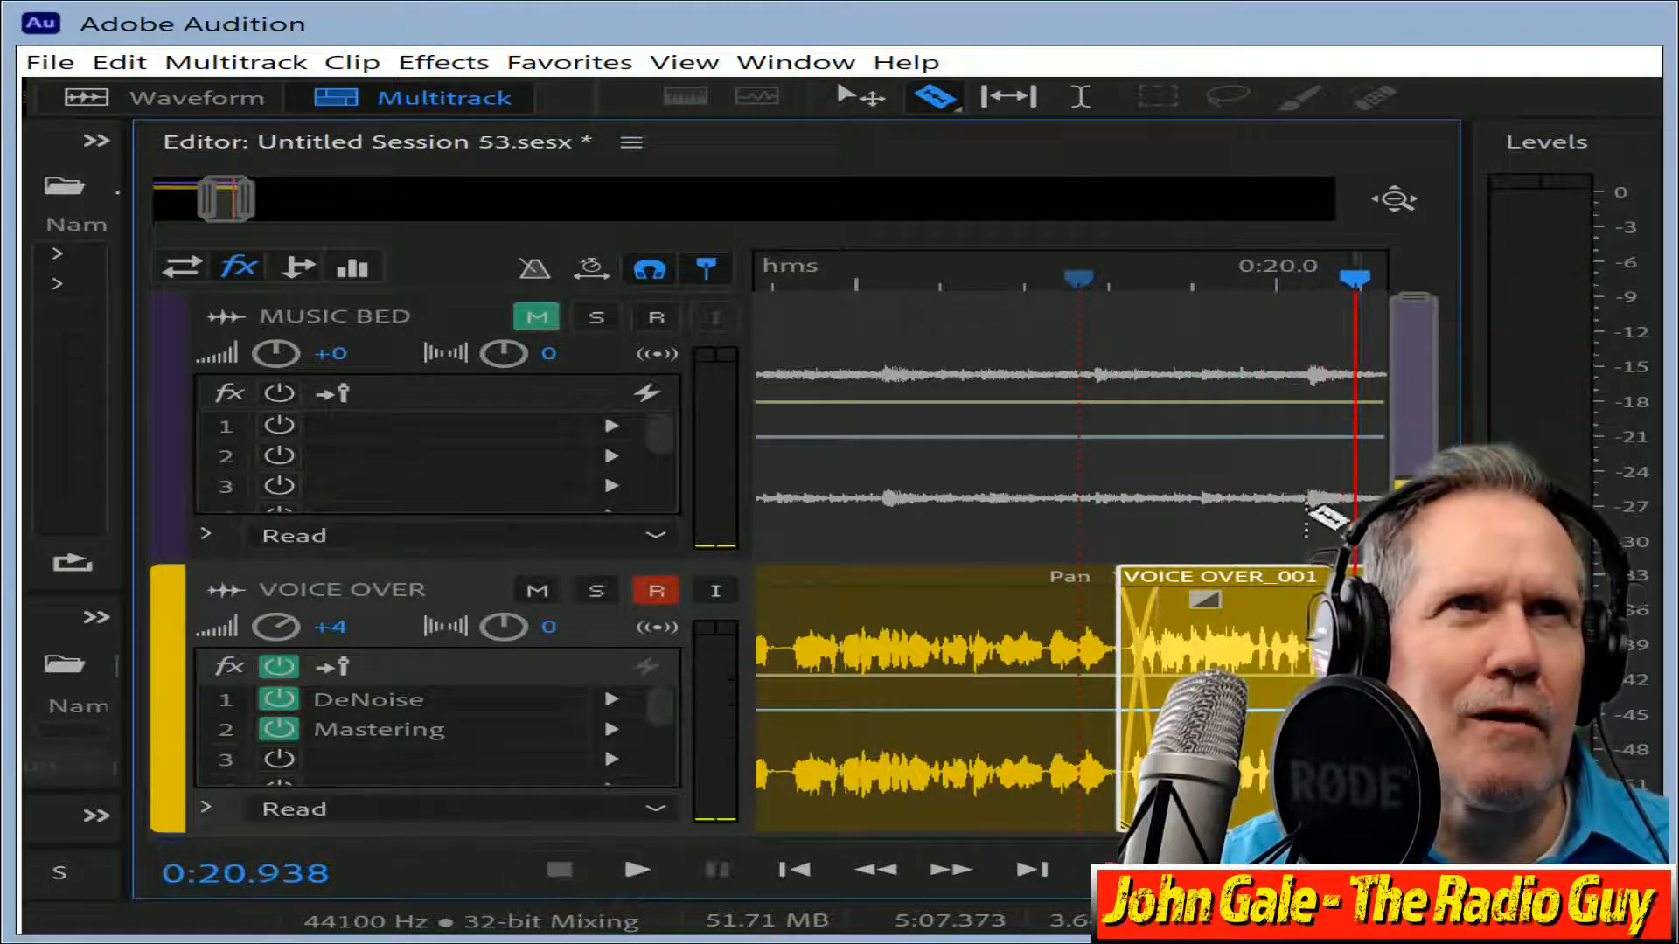
Shorten the crossfade by moving the final voice-over clip slightly later, and play back the splice.
left_click_drag(1206, 593, 1220, 595)
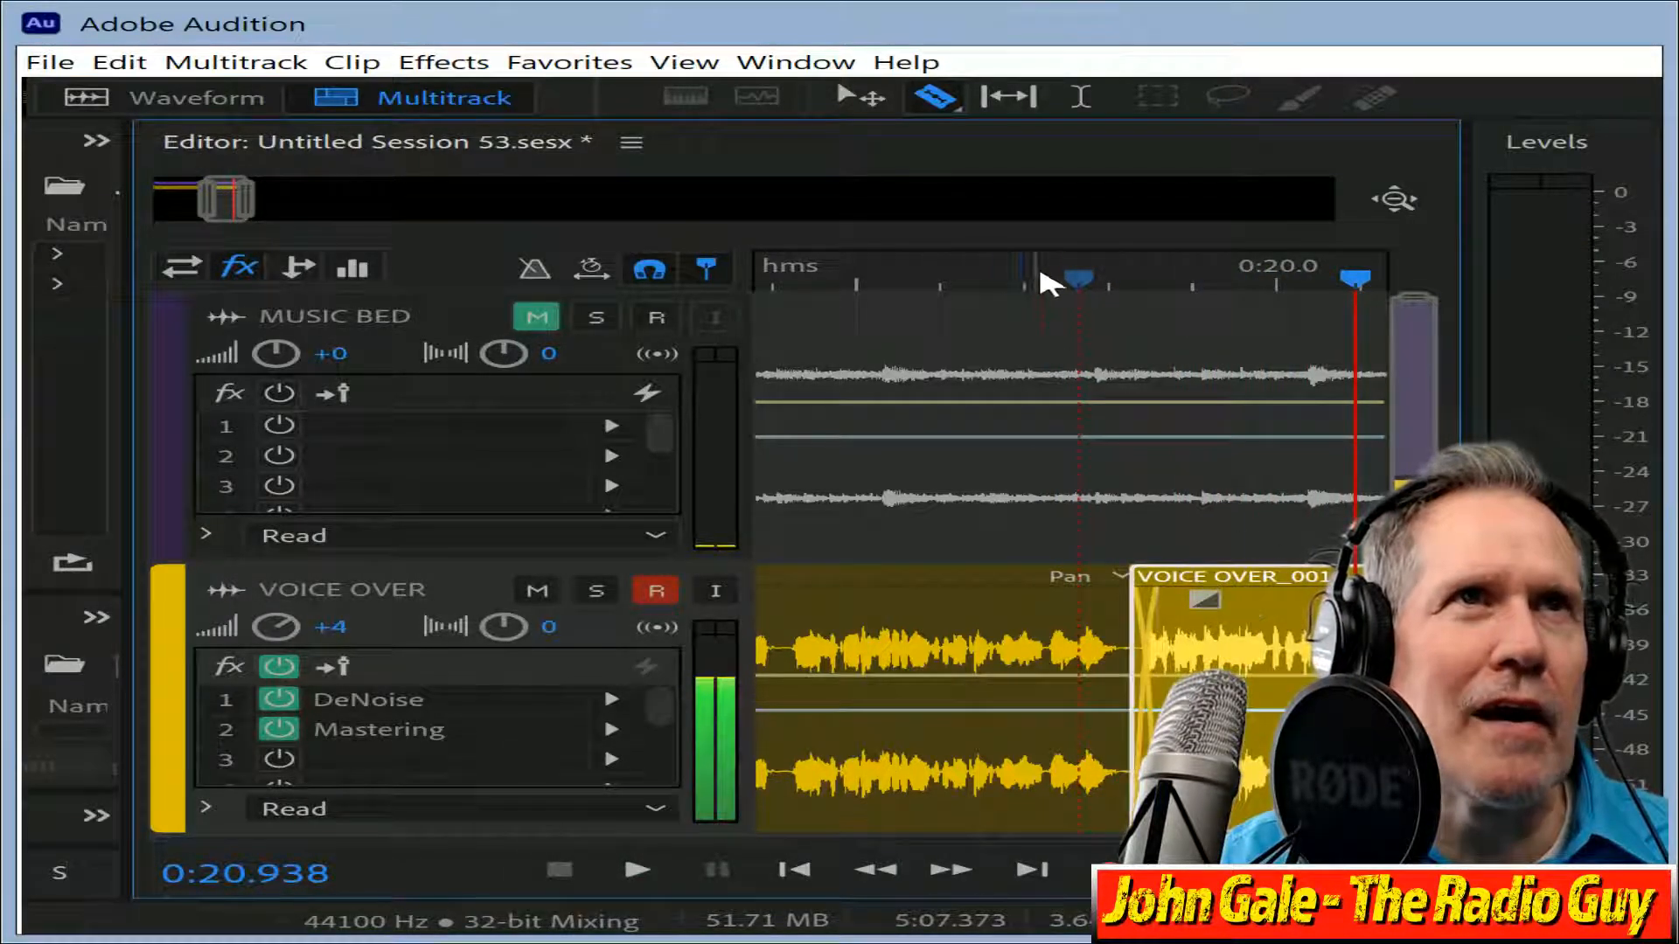
left_click(1058, 288)
key("space")
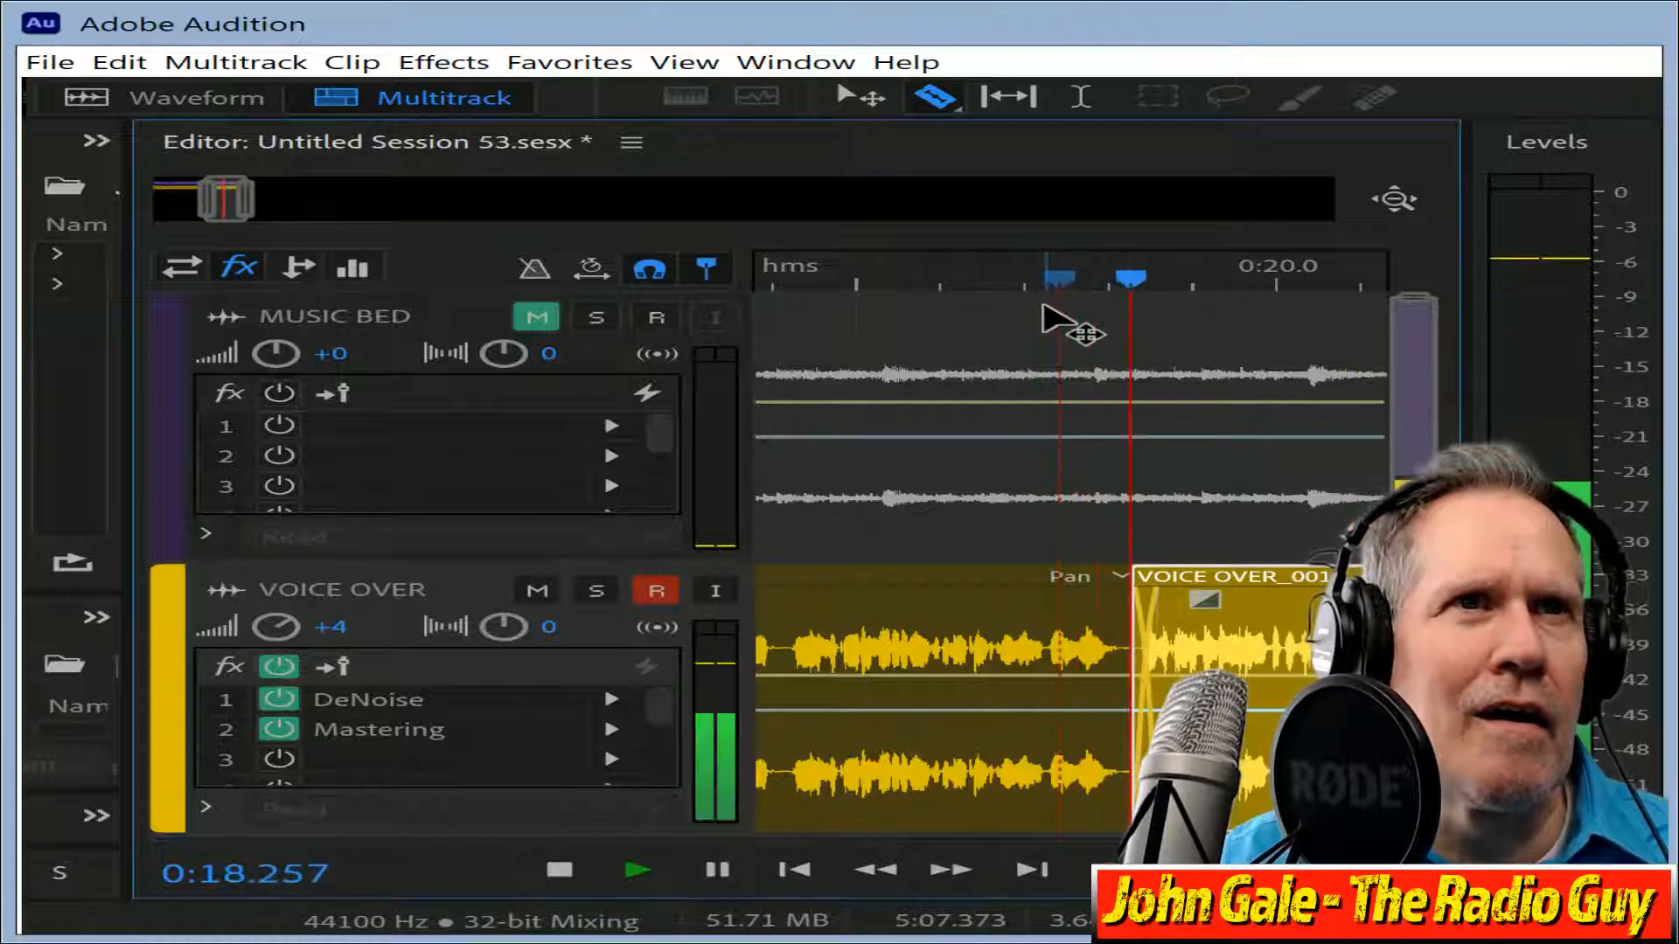
left_click(557, 869)
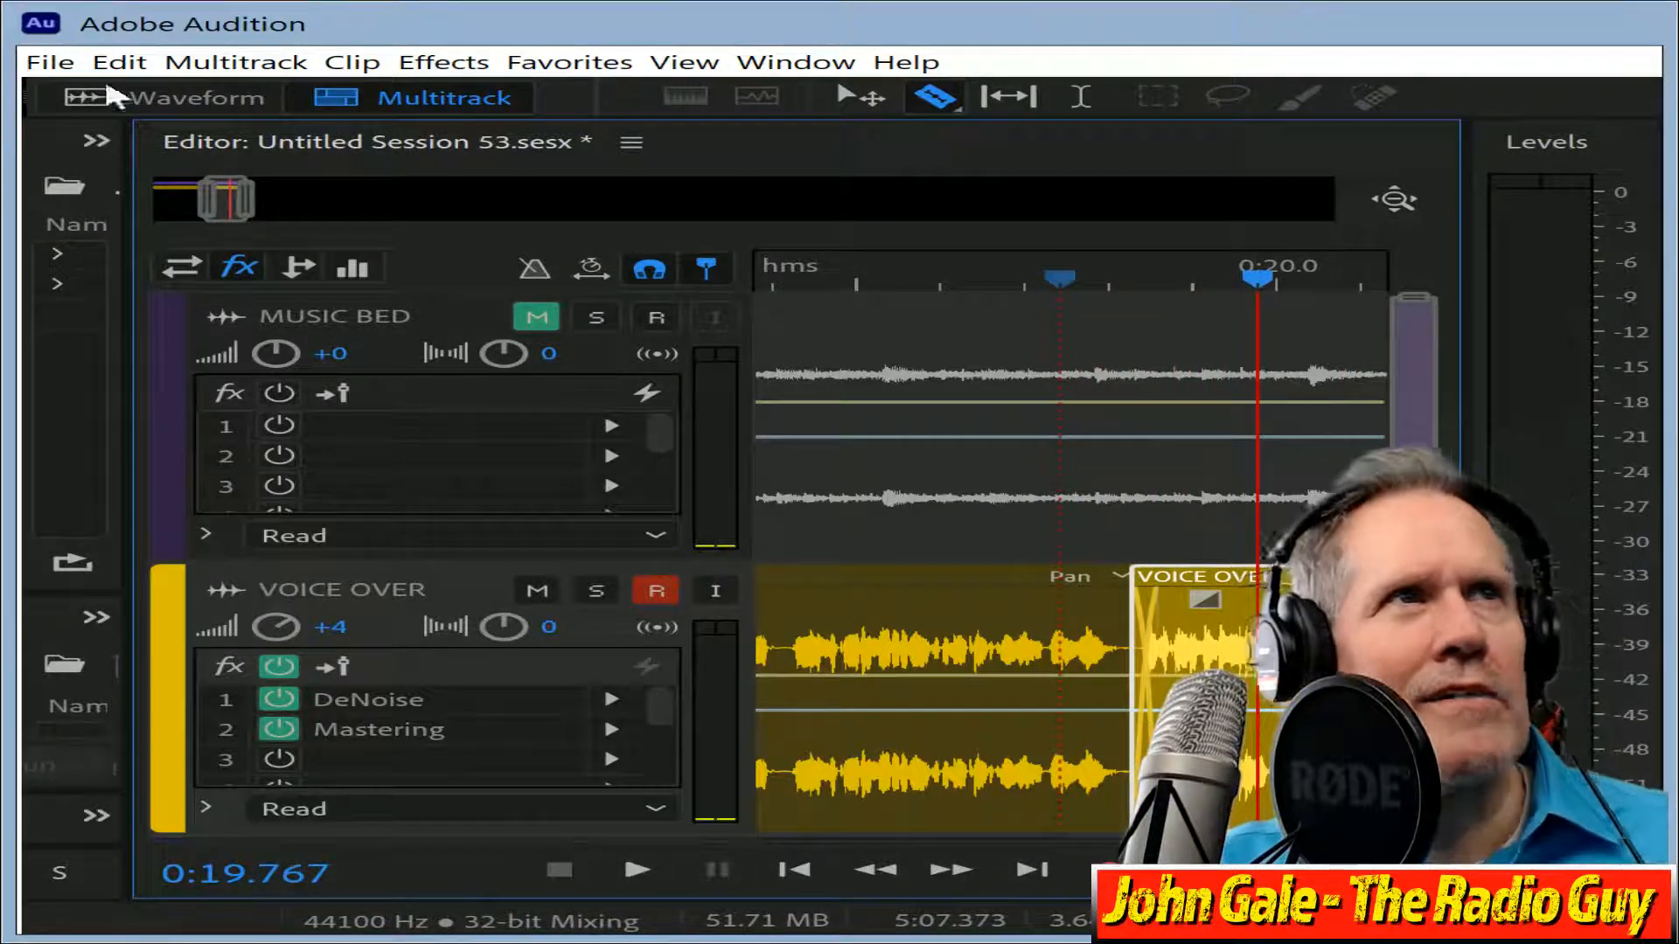
Unmute the MUSIC BED track, mix the entire session down to a new file, and raise the loudness of the whole mixdown.
left_click_drag(205, 203, 38, 169)
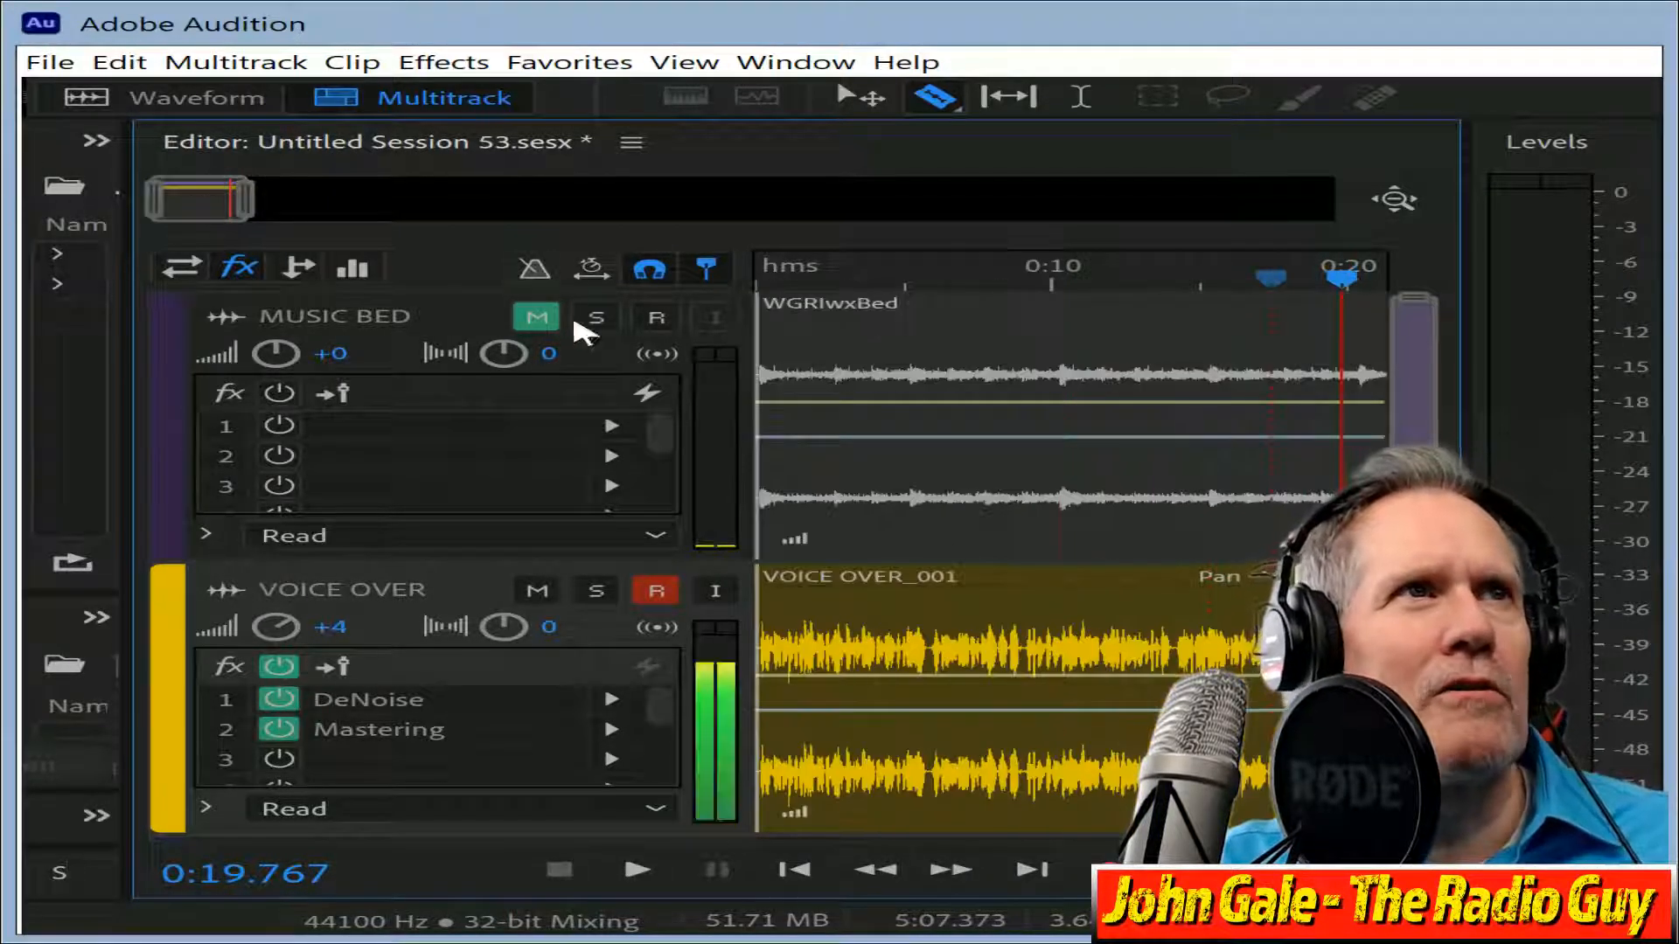
left_click(535, 317)
key("alt+shift+m")
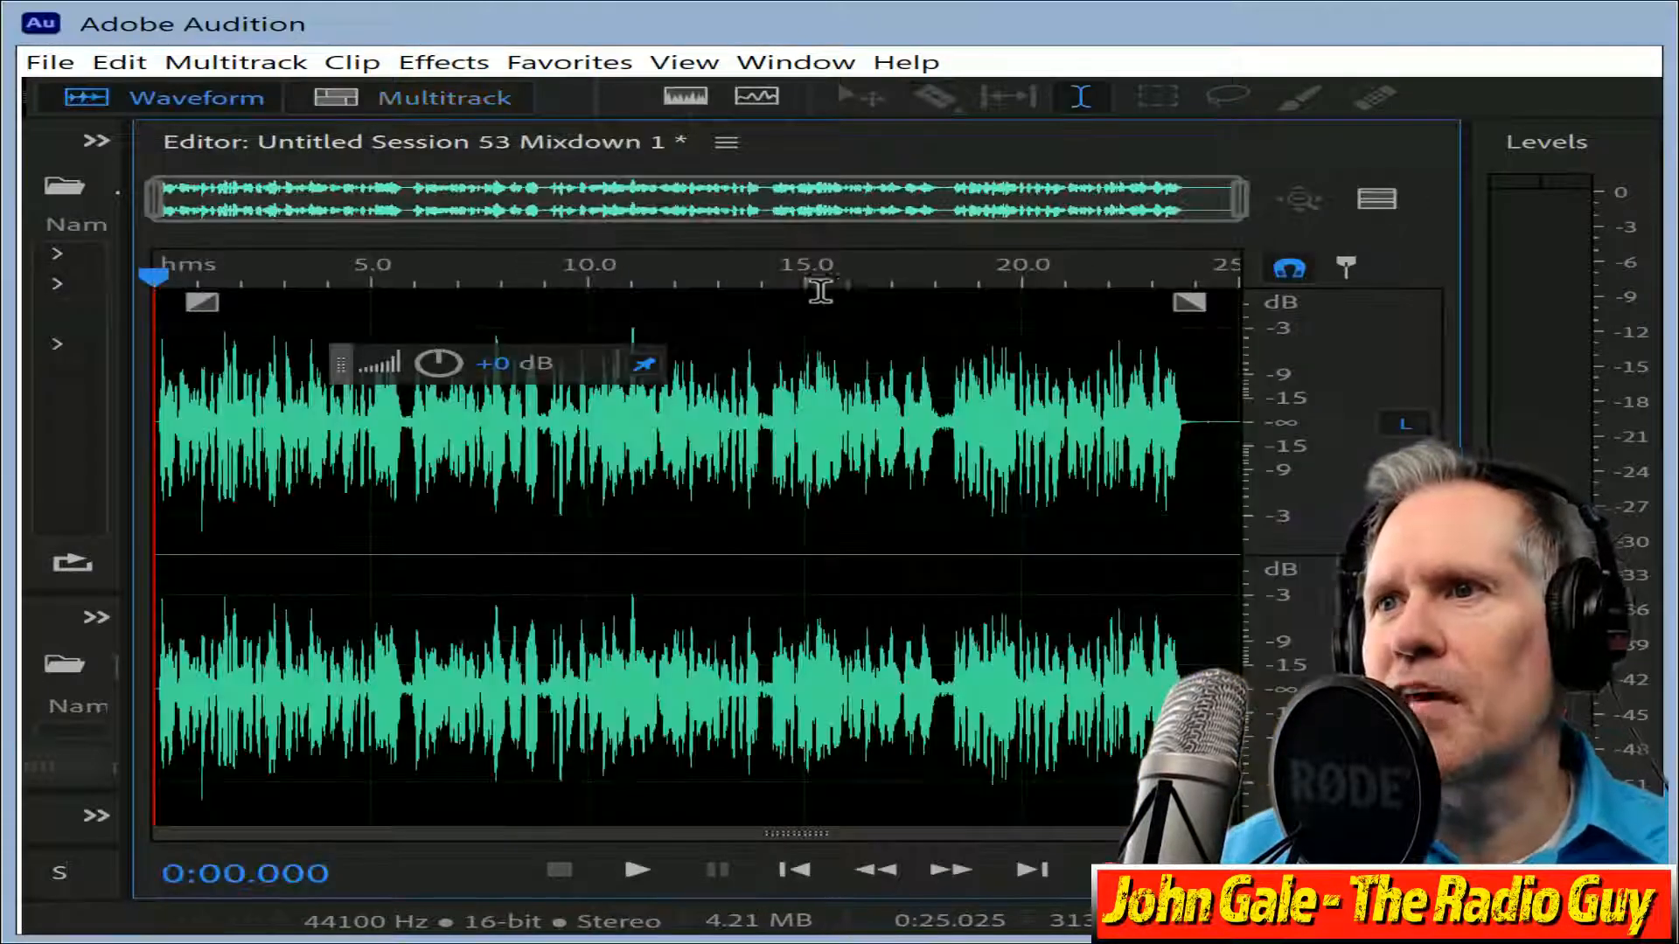
key("alt+m")
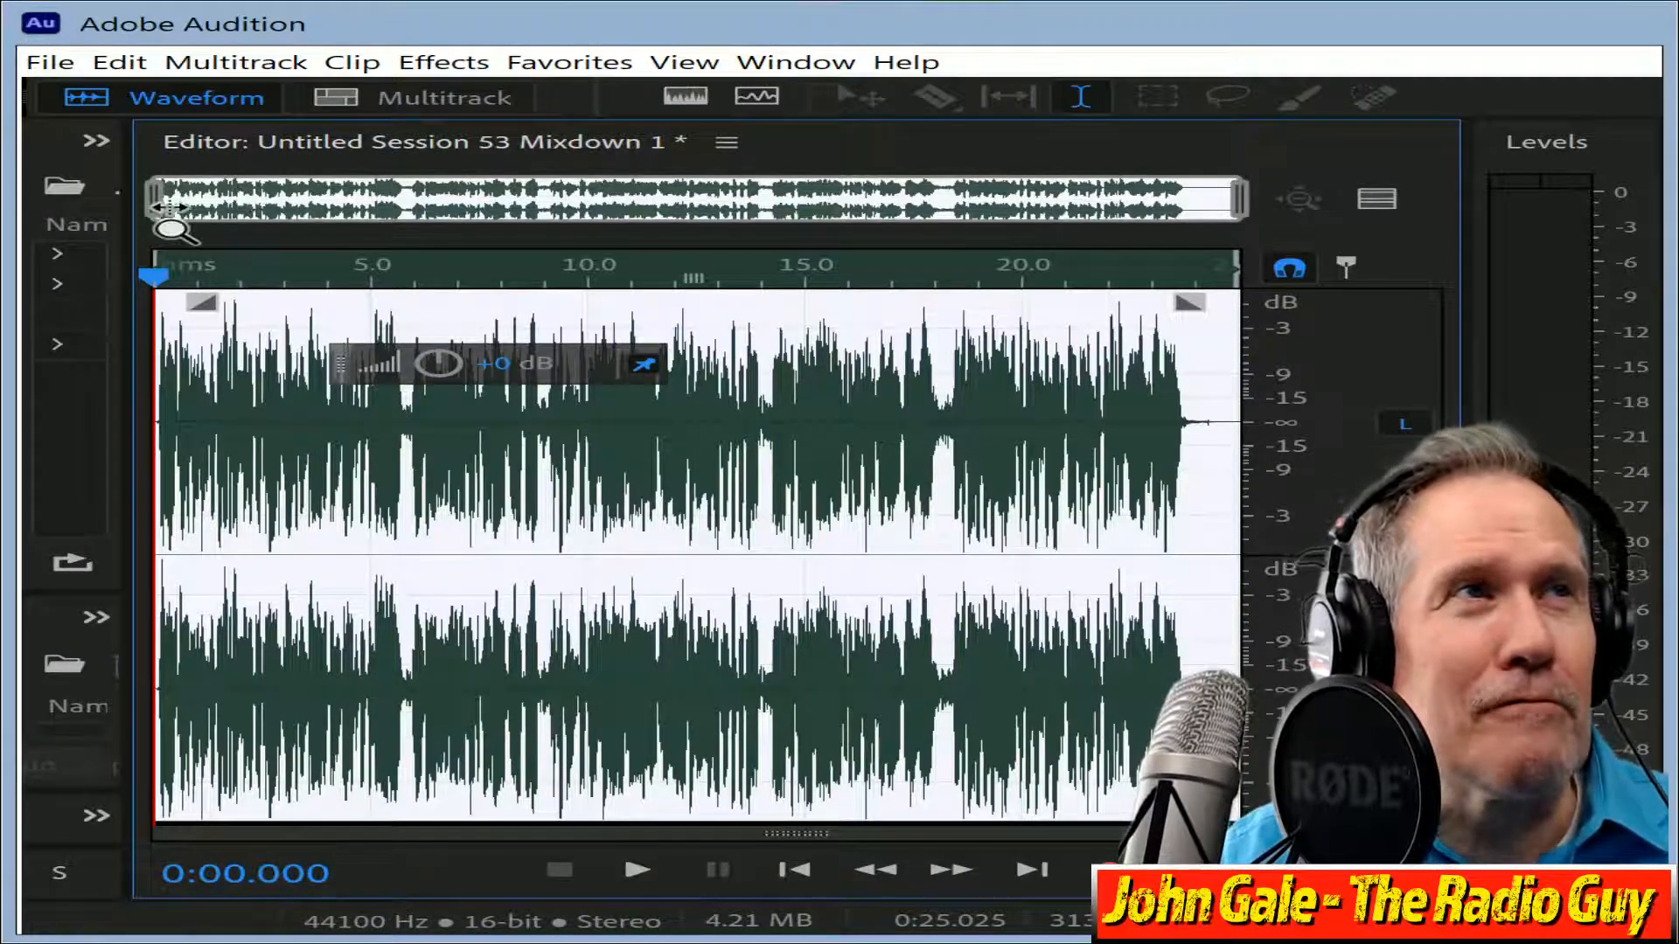
Trim the silence from the end and the start of the mixdown, shortening it to 0:24.153.
left_click_drag(166, 207, 1050, 302)
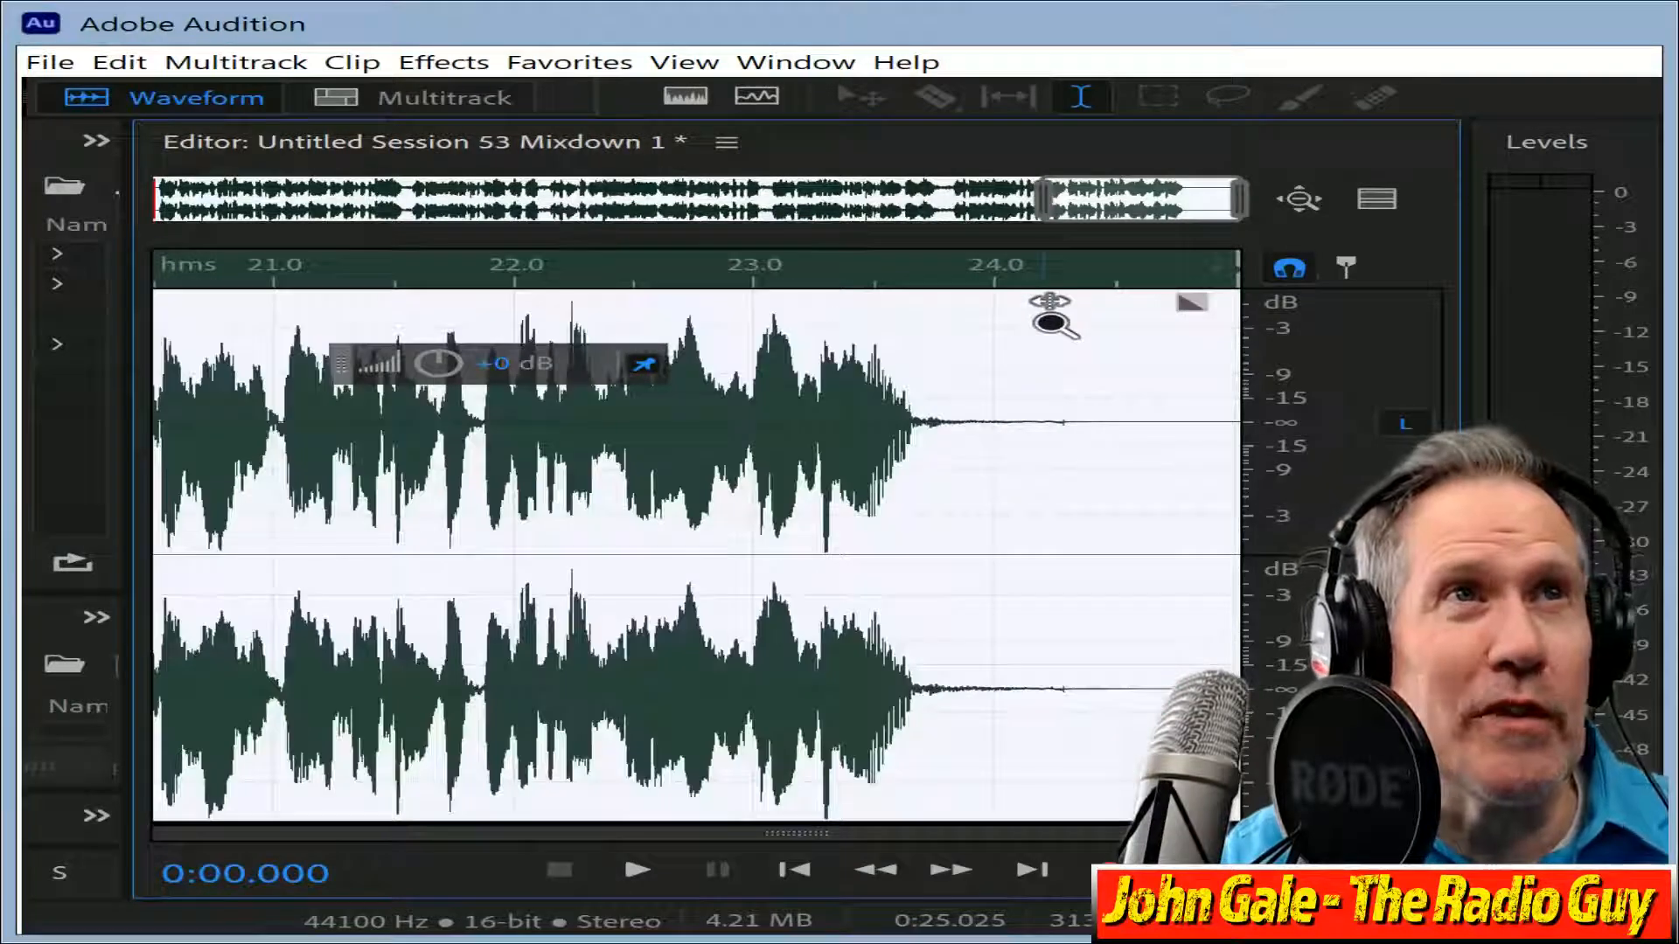
left_click(1058, 435)
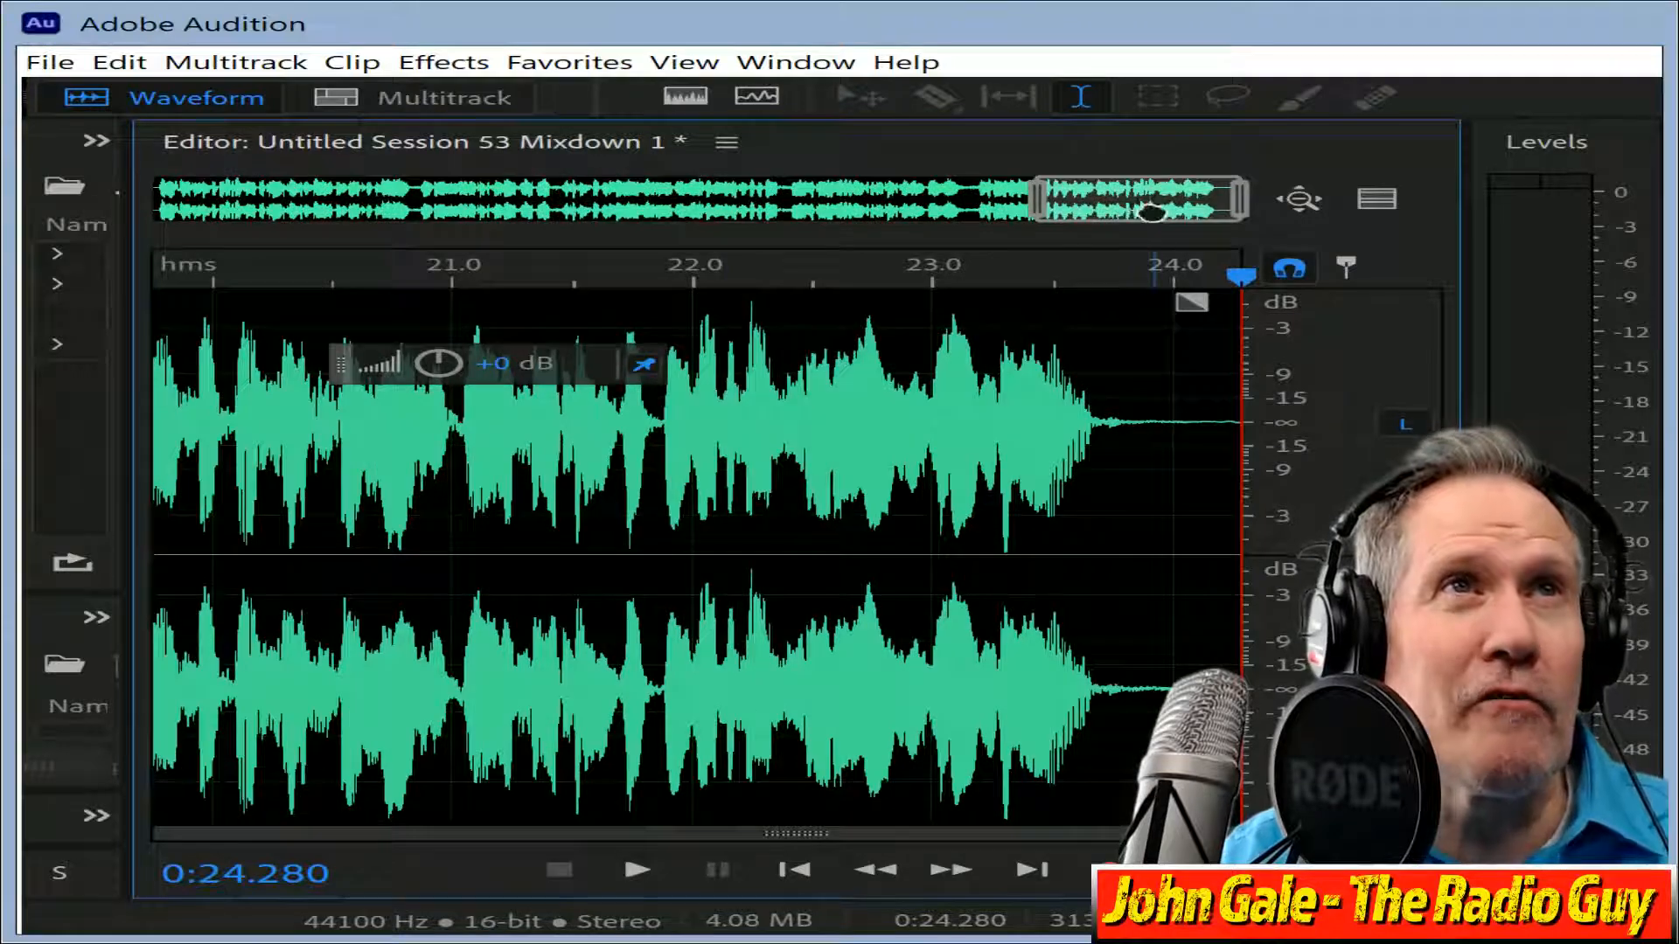
left_click_drag(1151, 212, 22, 271)
left_click_drag(367, 210, 171, 256)
left_click_drag(402, 439, 26, 168)
key("Delete")
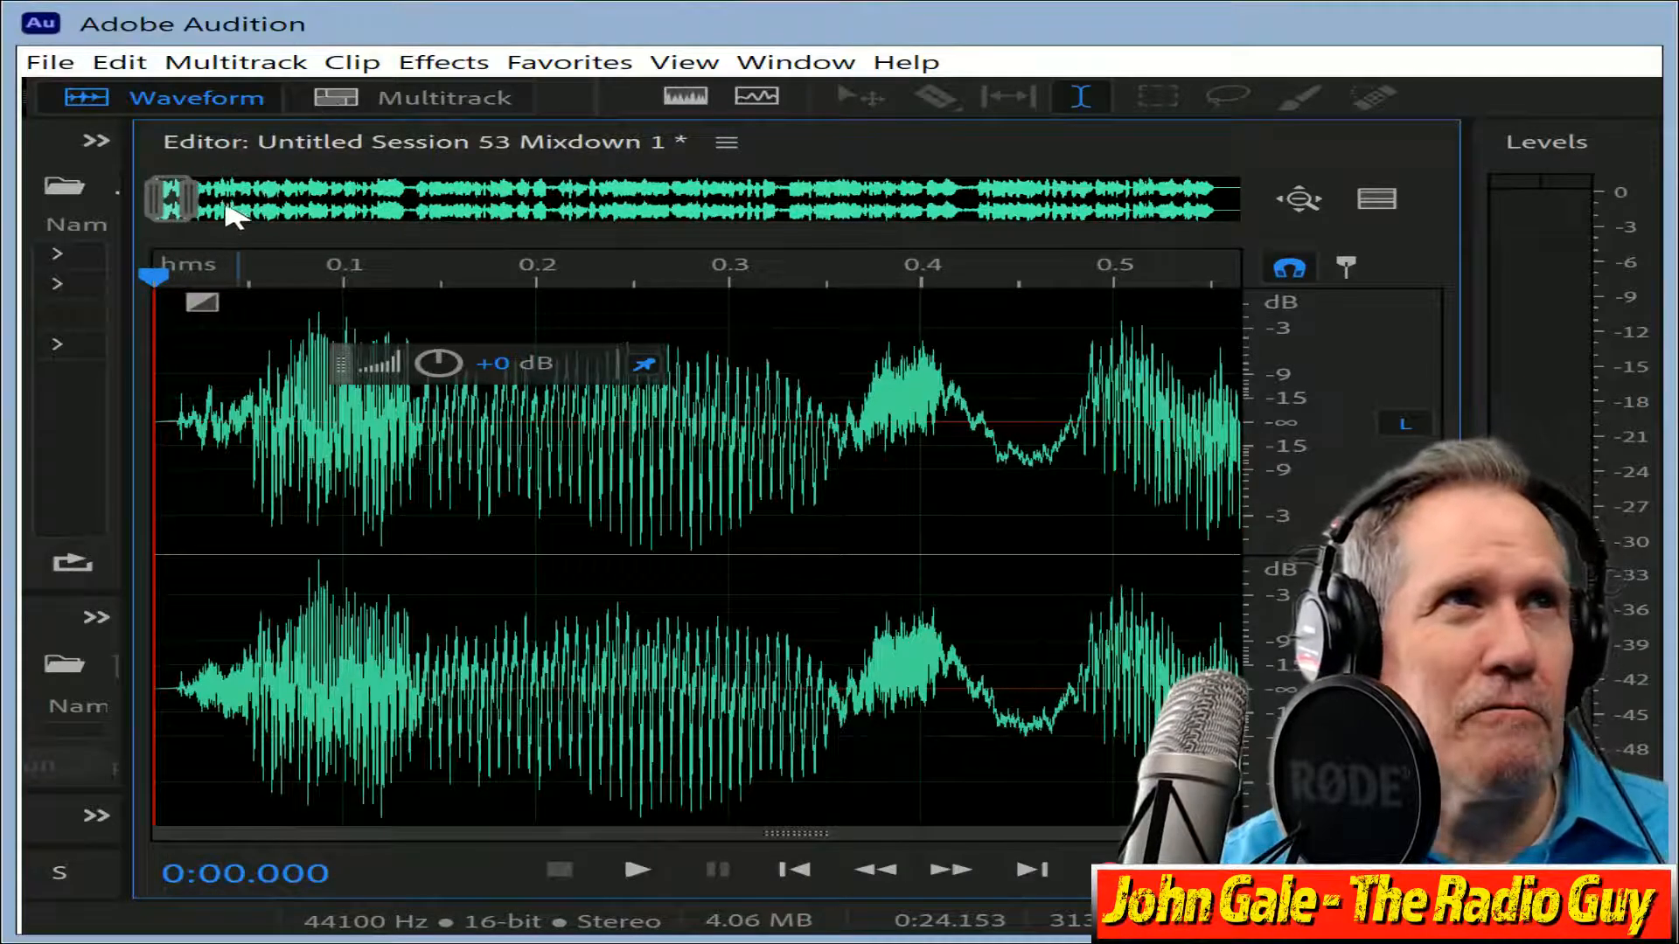
Inspect the mixdown's ending and play the full mixdown from the beginning to check it.
scroll(429, 201, "down", 4)
left_click_drag(360, 200, 1509, 260)
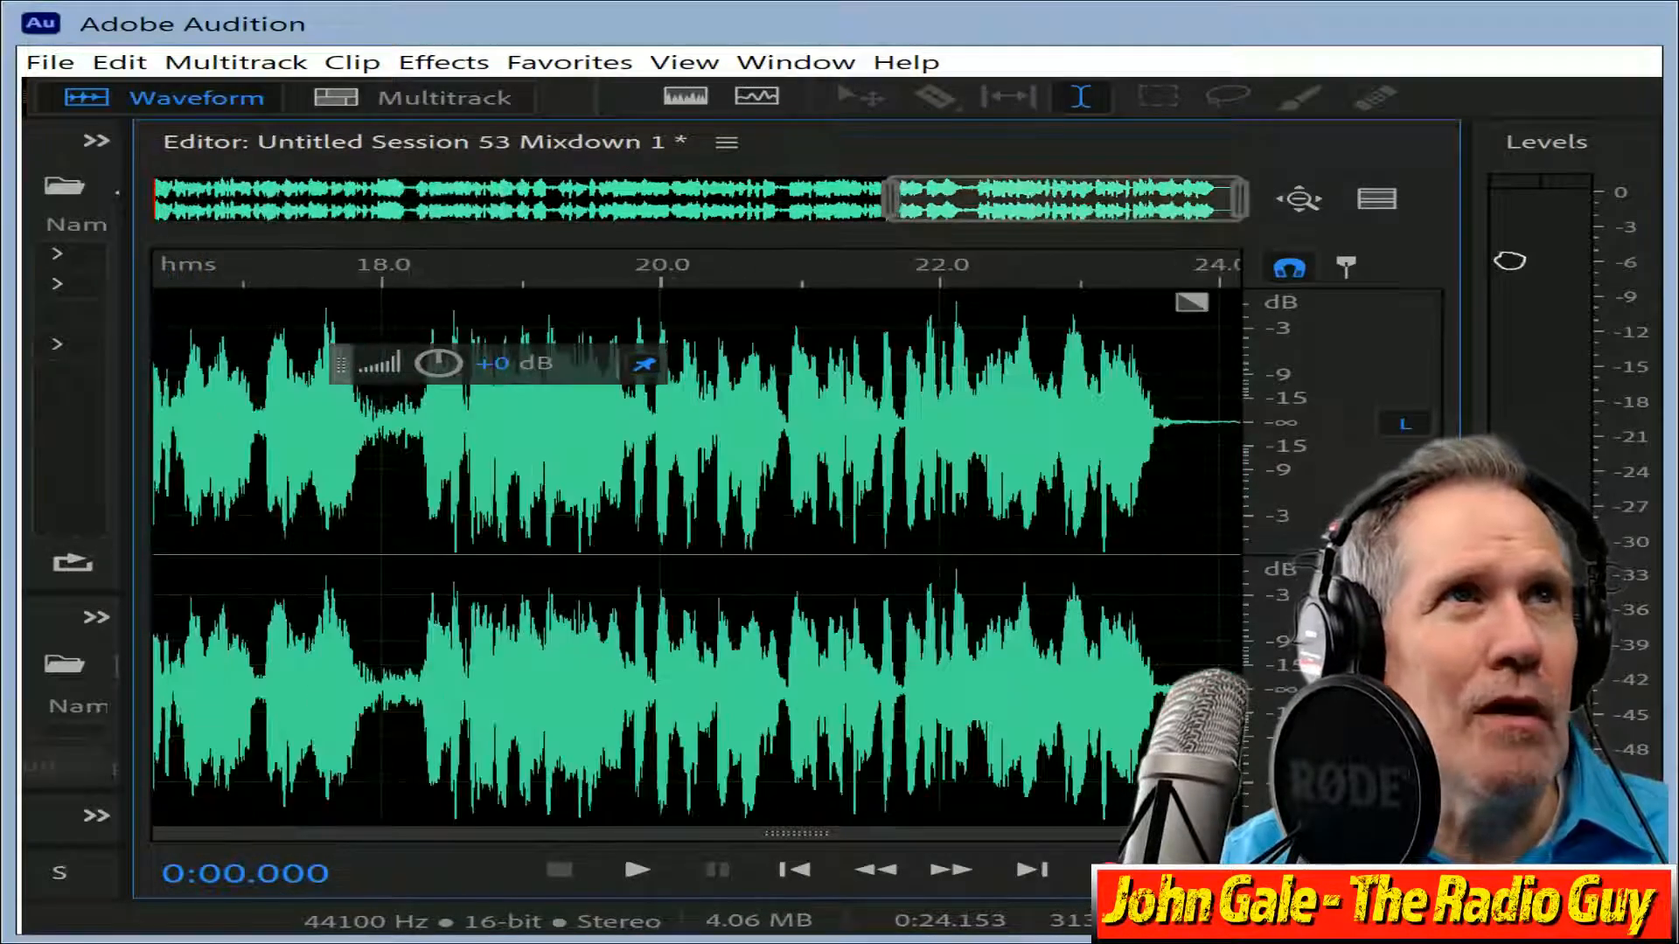
left_click_drag(886, 214, 25, 227)
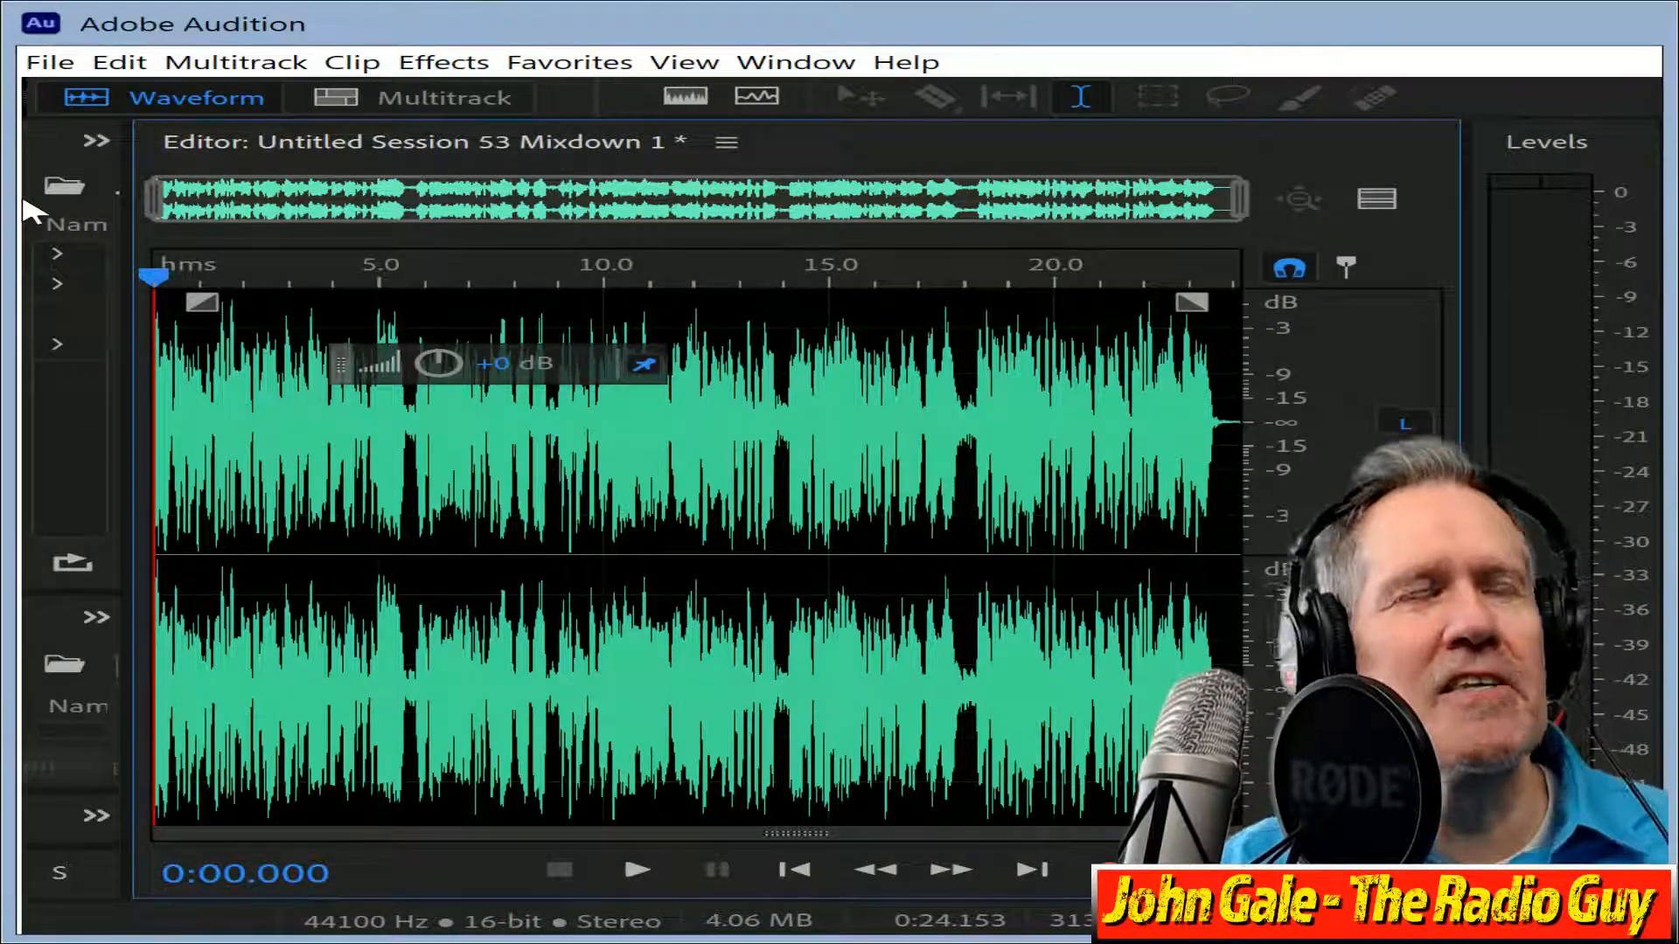
key("space")
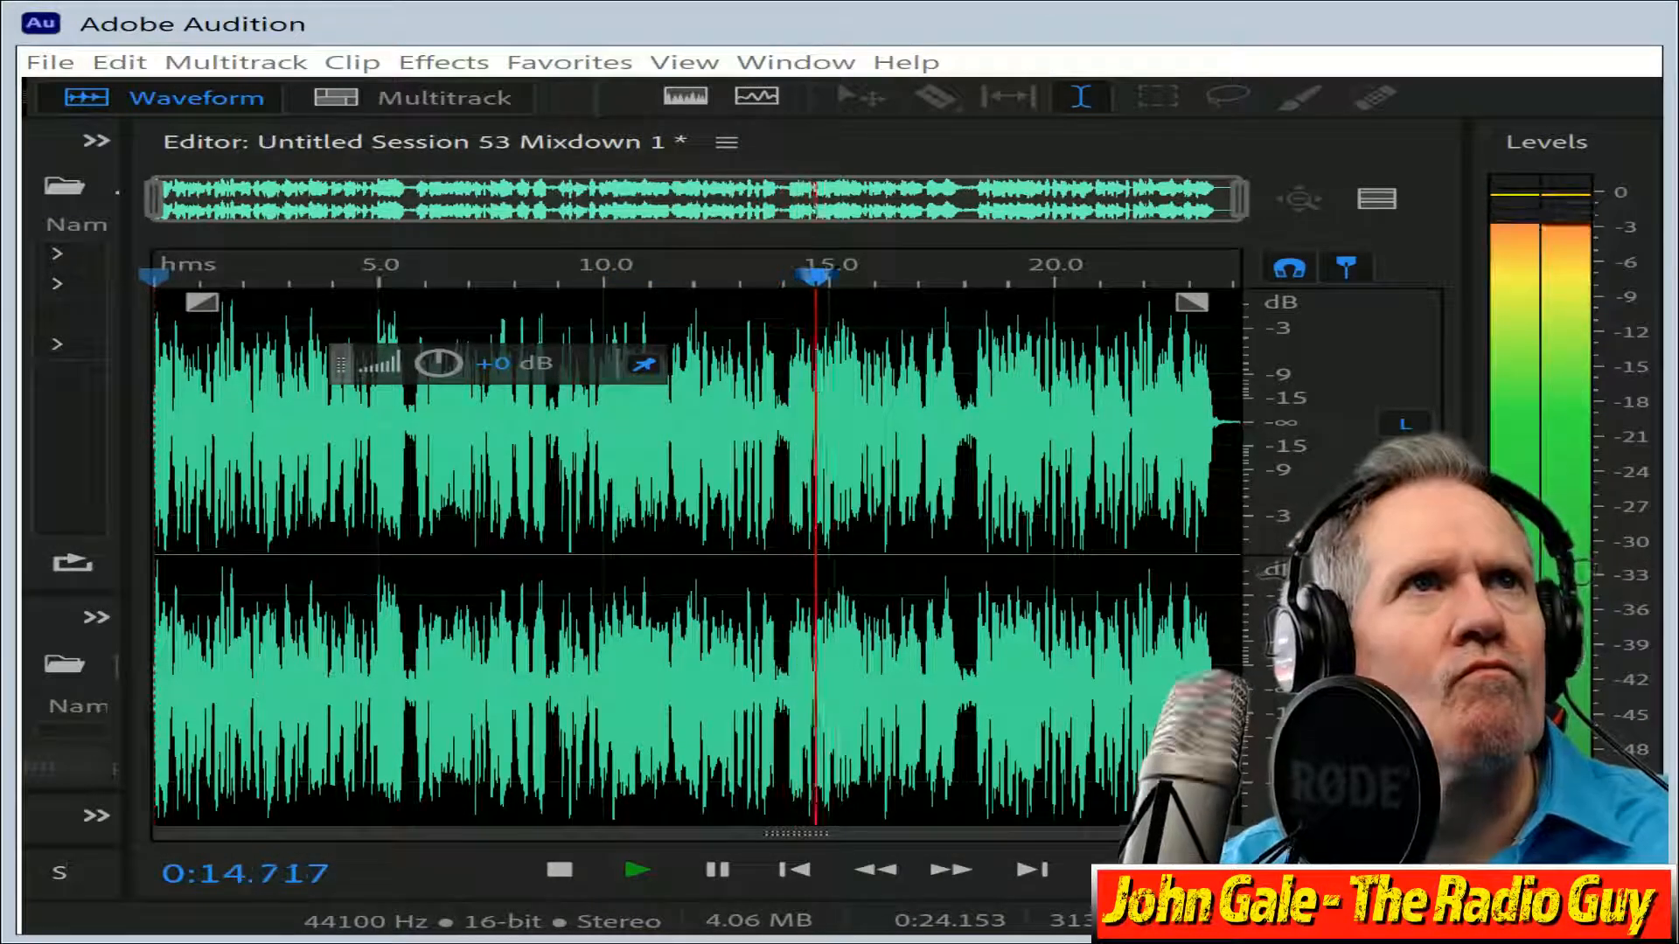
left_click(569, 873)
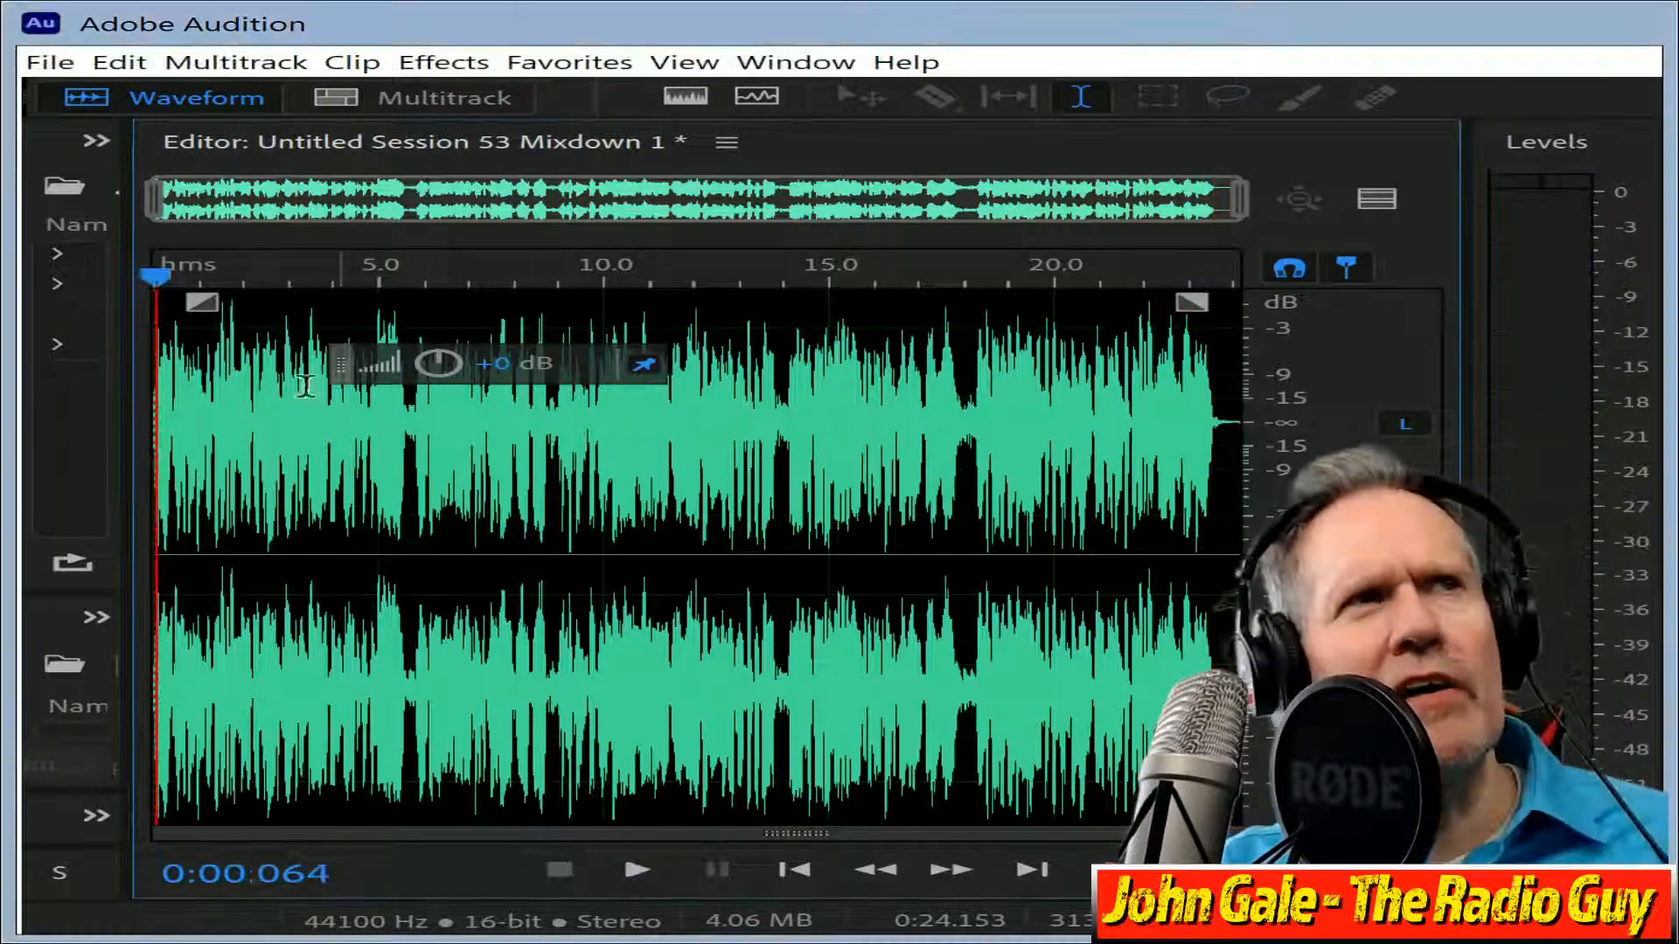
Trim a little more silence from the mixdown's end and start, bringing its length to 0:24.029.
left_click_drag(166, 199, 1159, 280)
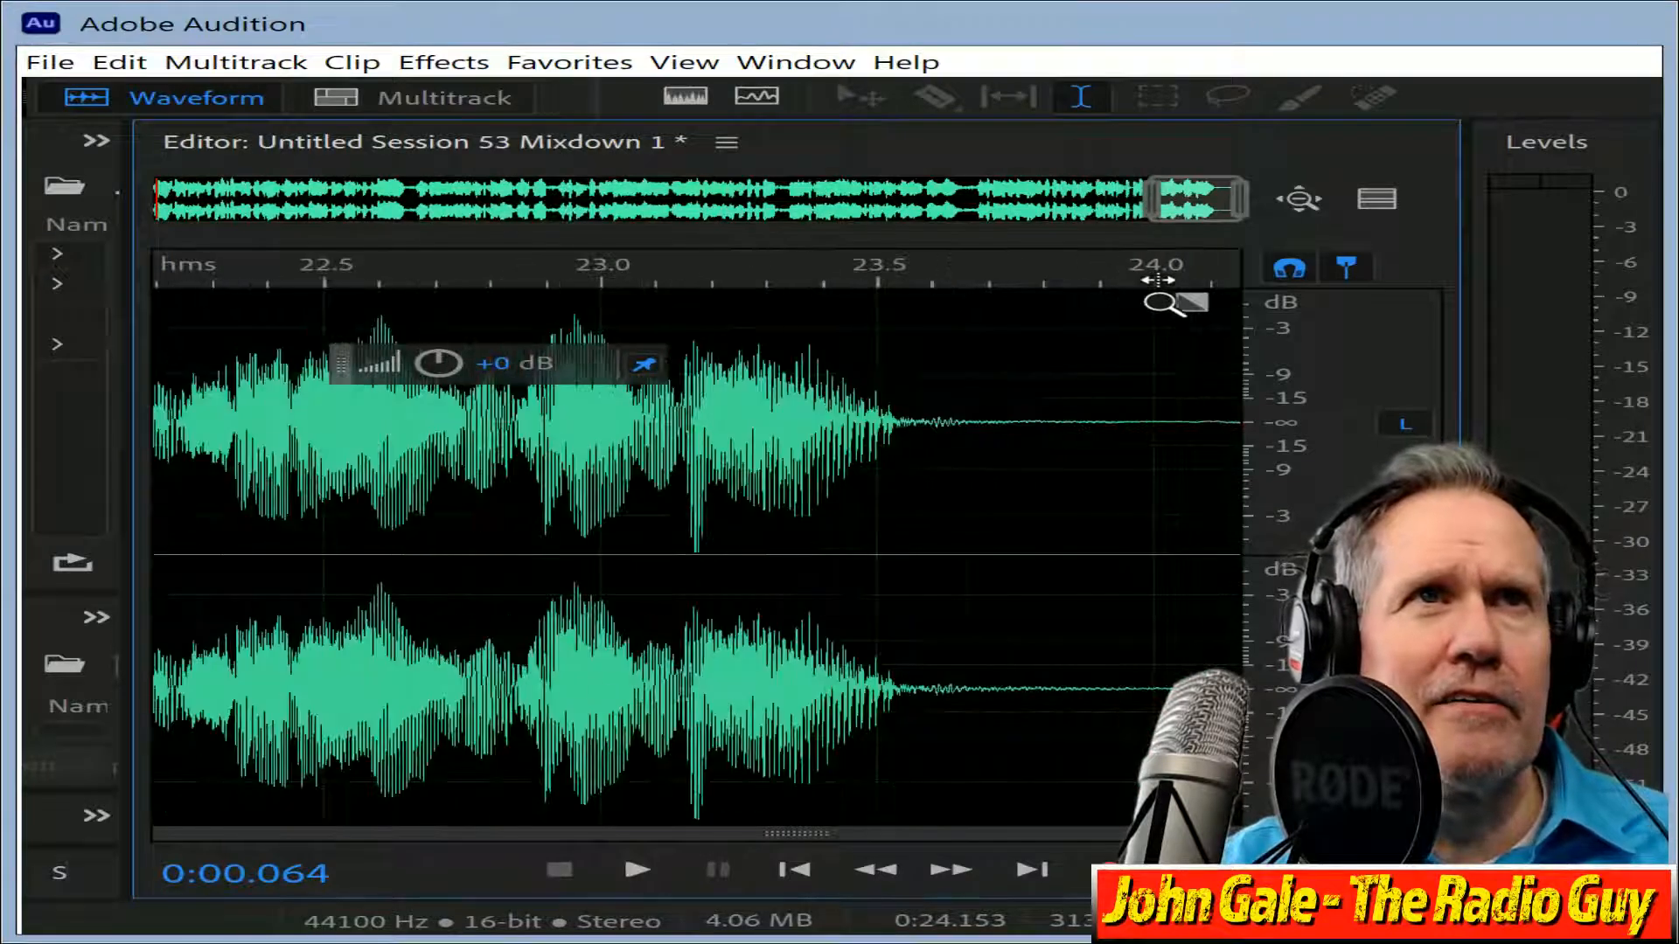
left_click_drag(1177, 427, 1240, 429)
key("Delete")
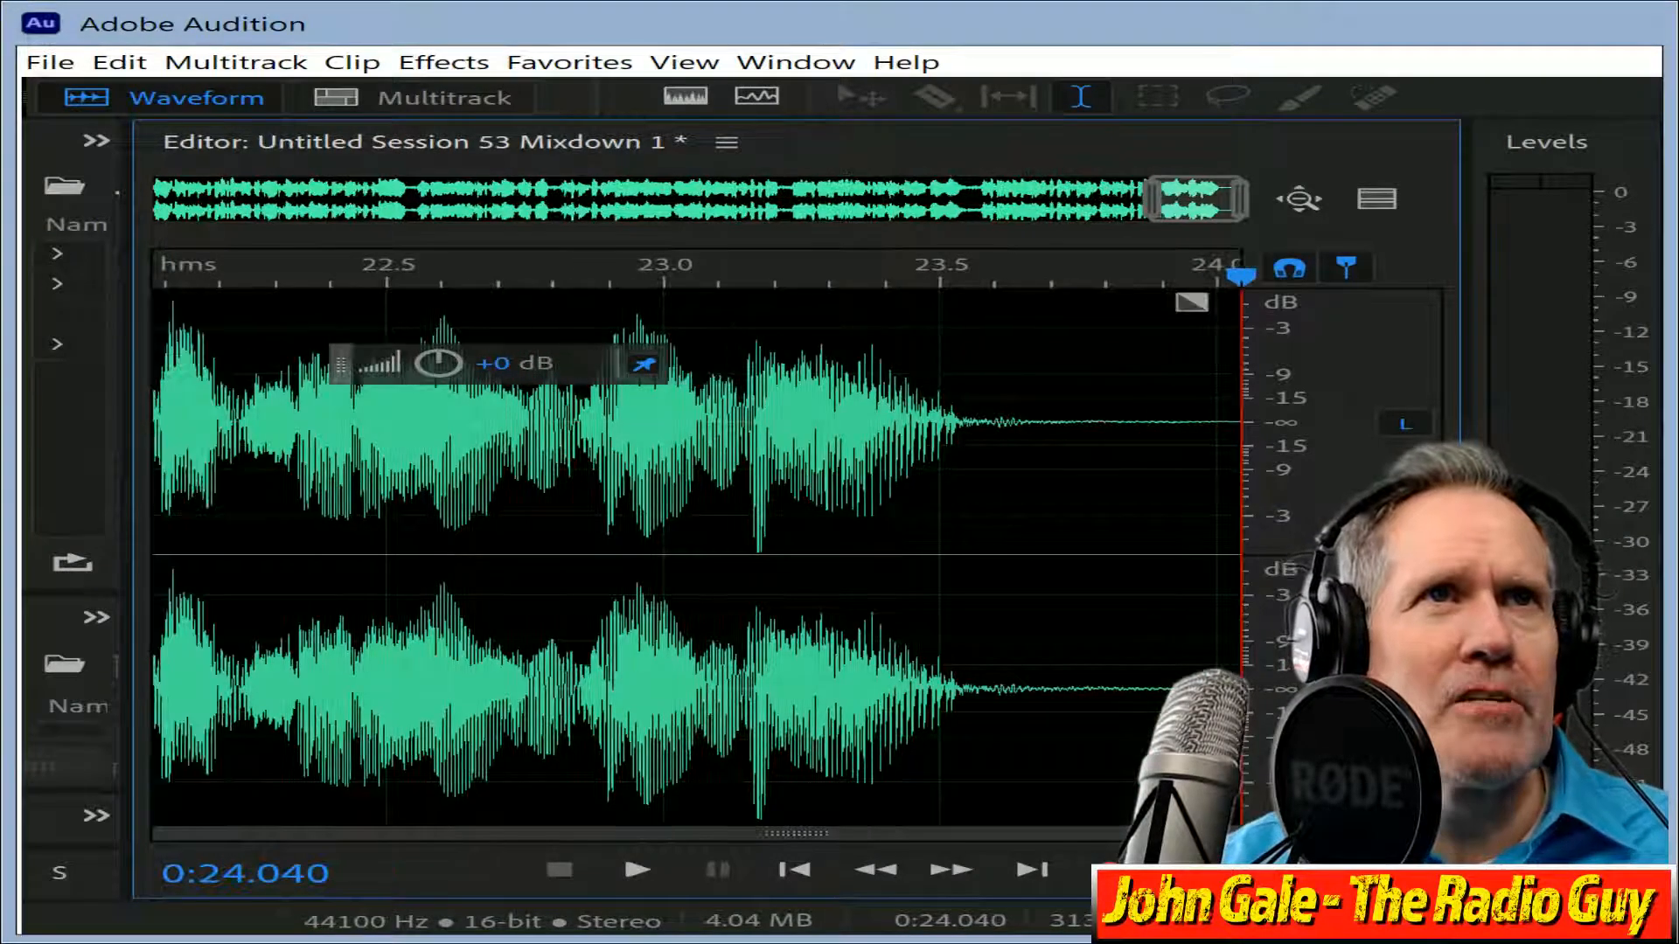
left_click_drag(1206, 194, 22, 297)
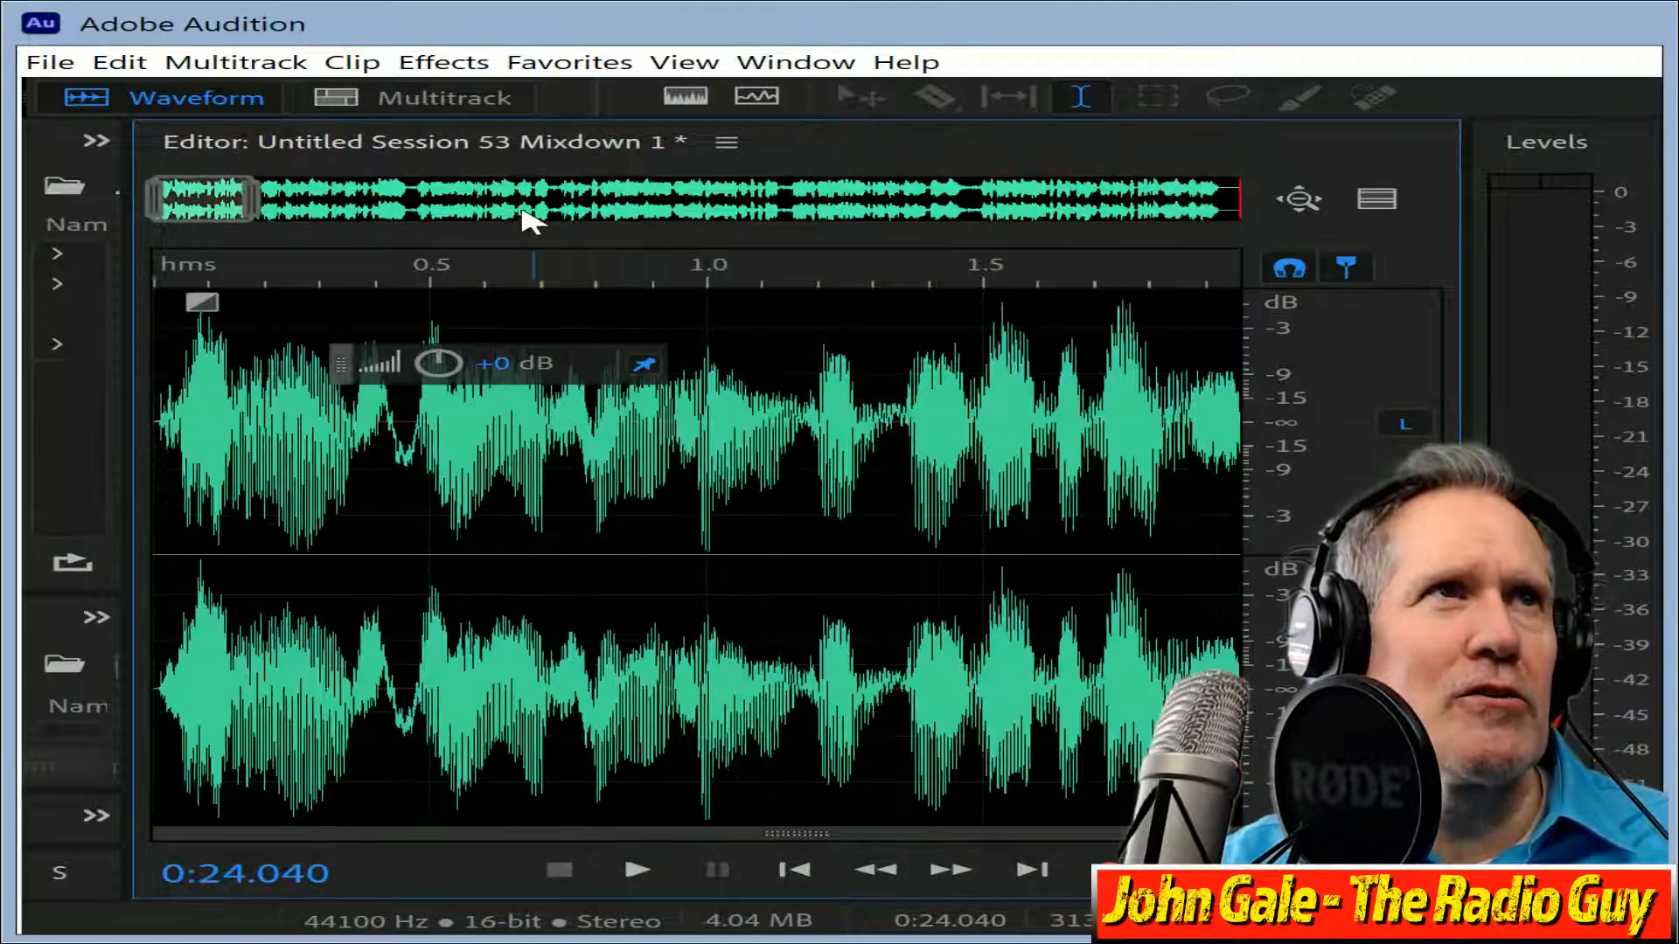
scroll(247, 208, "up", 5)
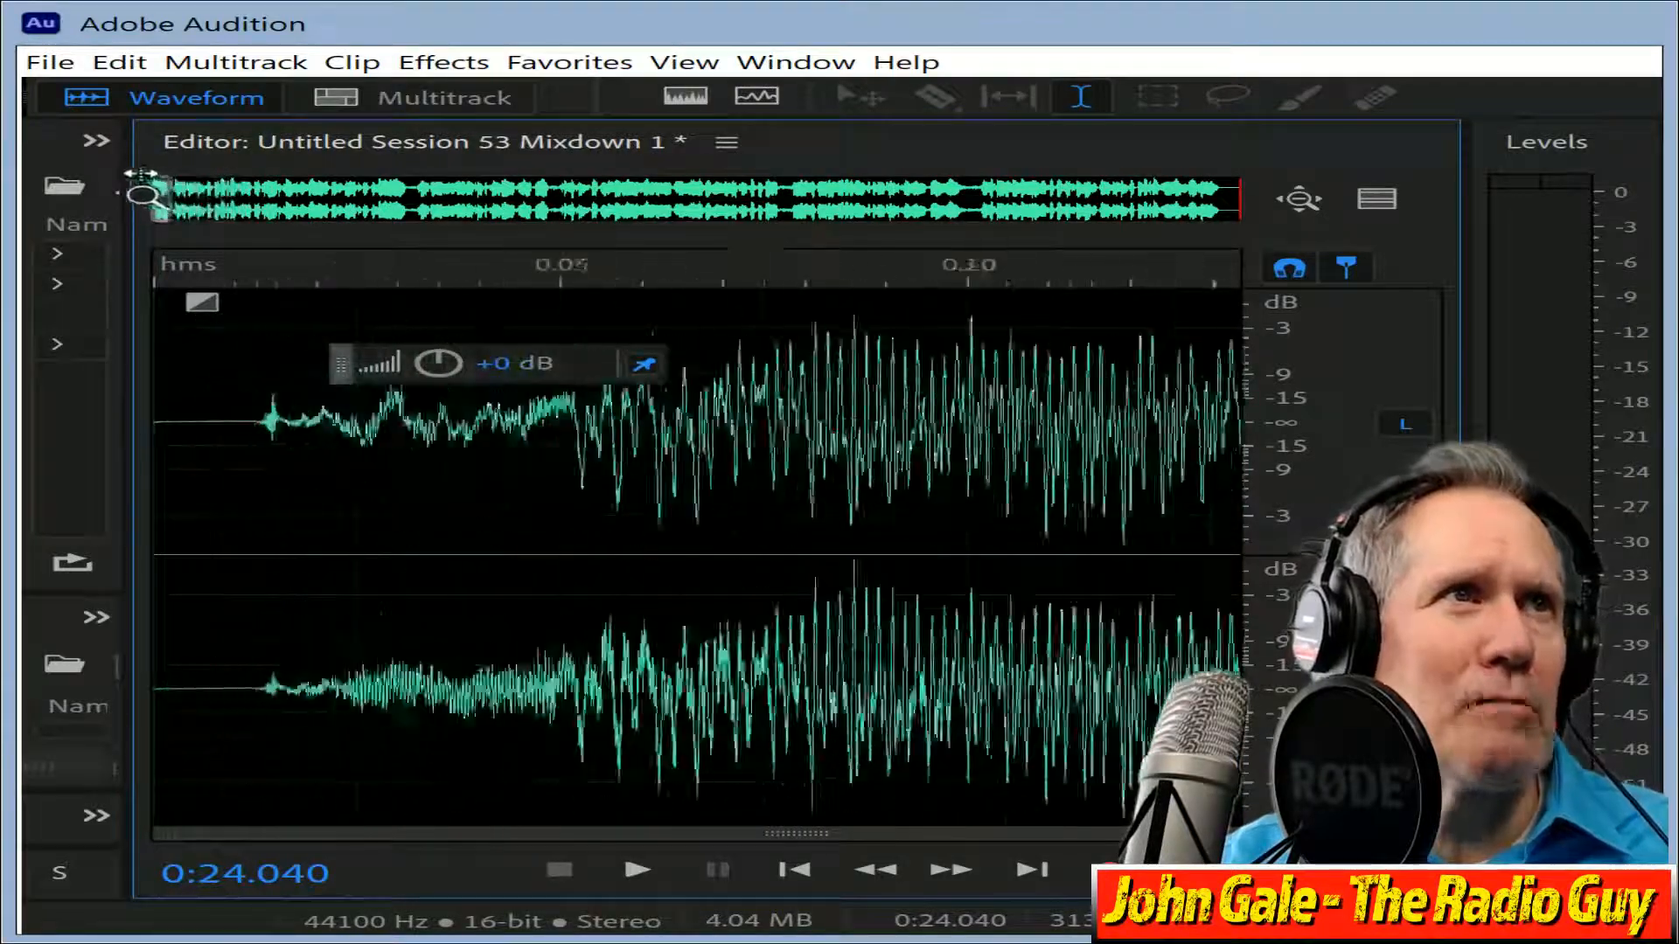
left_click_drag(267, 430, 154, 430)
key("Delete")
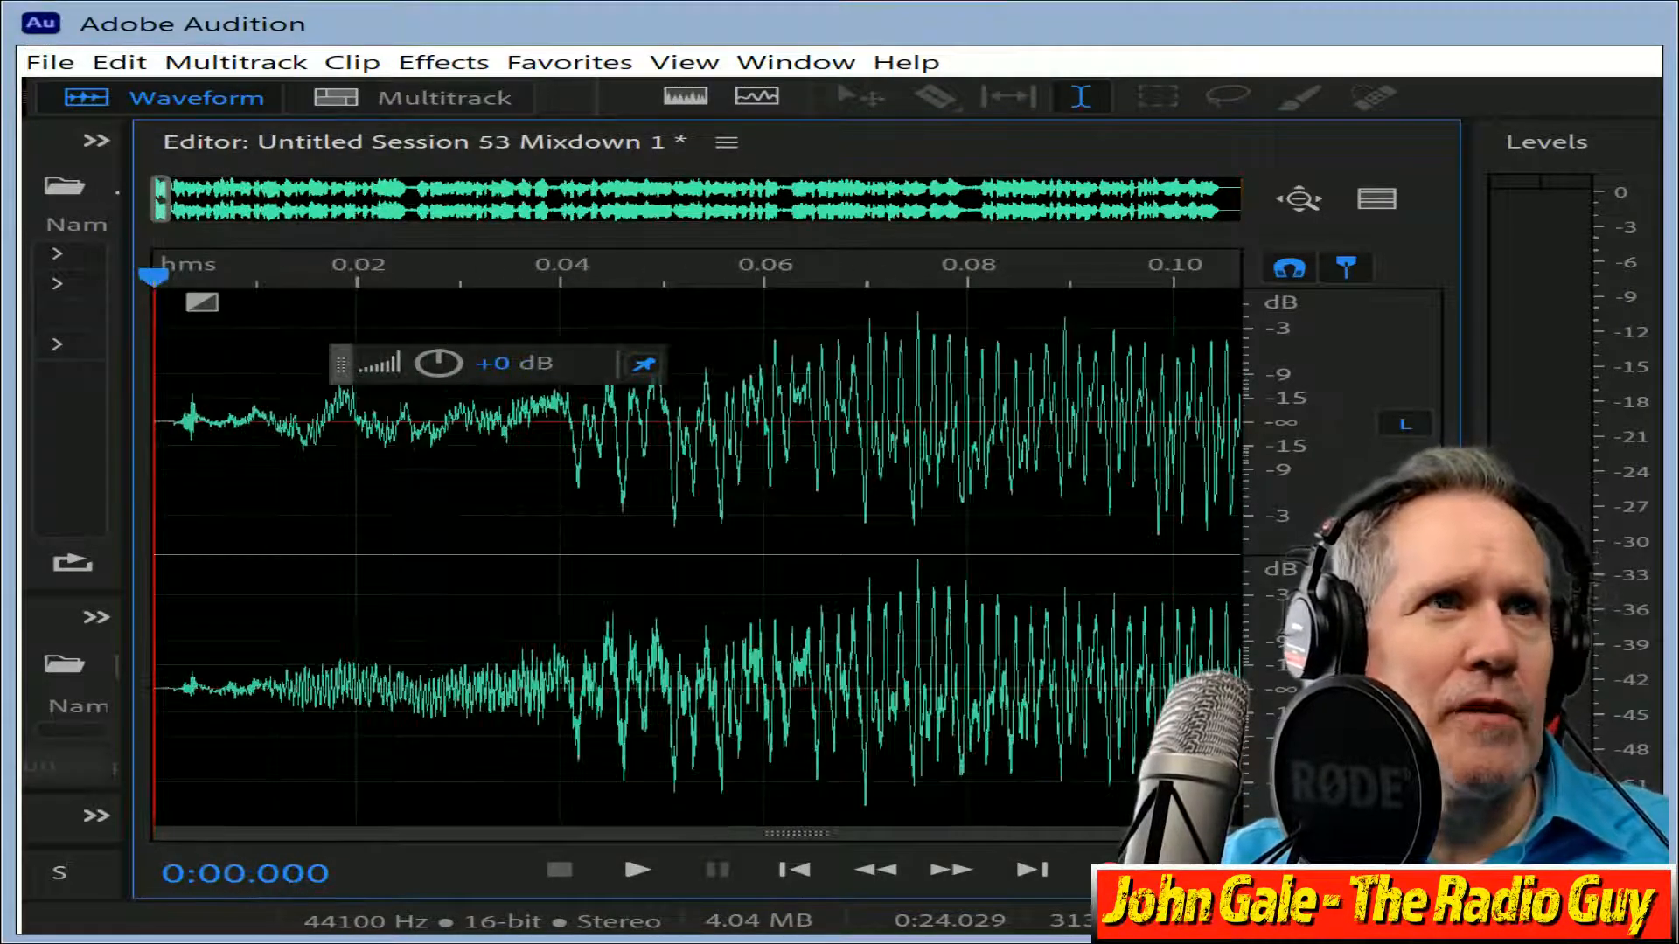
Export the mixdown to drive E: as the MP3 file wgriamev.mp3, overwriting the existing file.
key("ctrl+s")
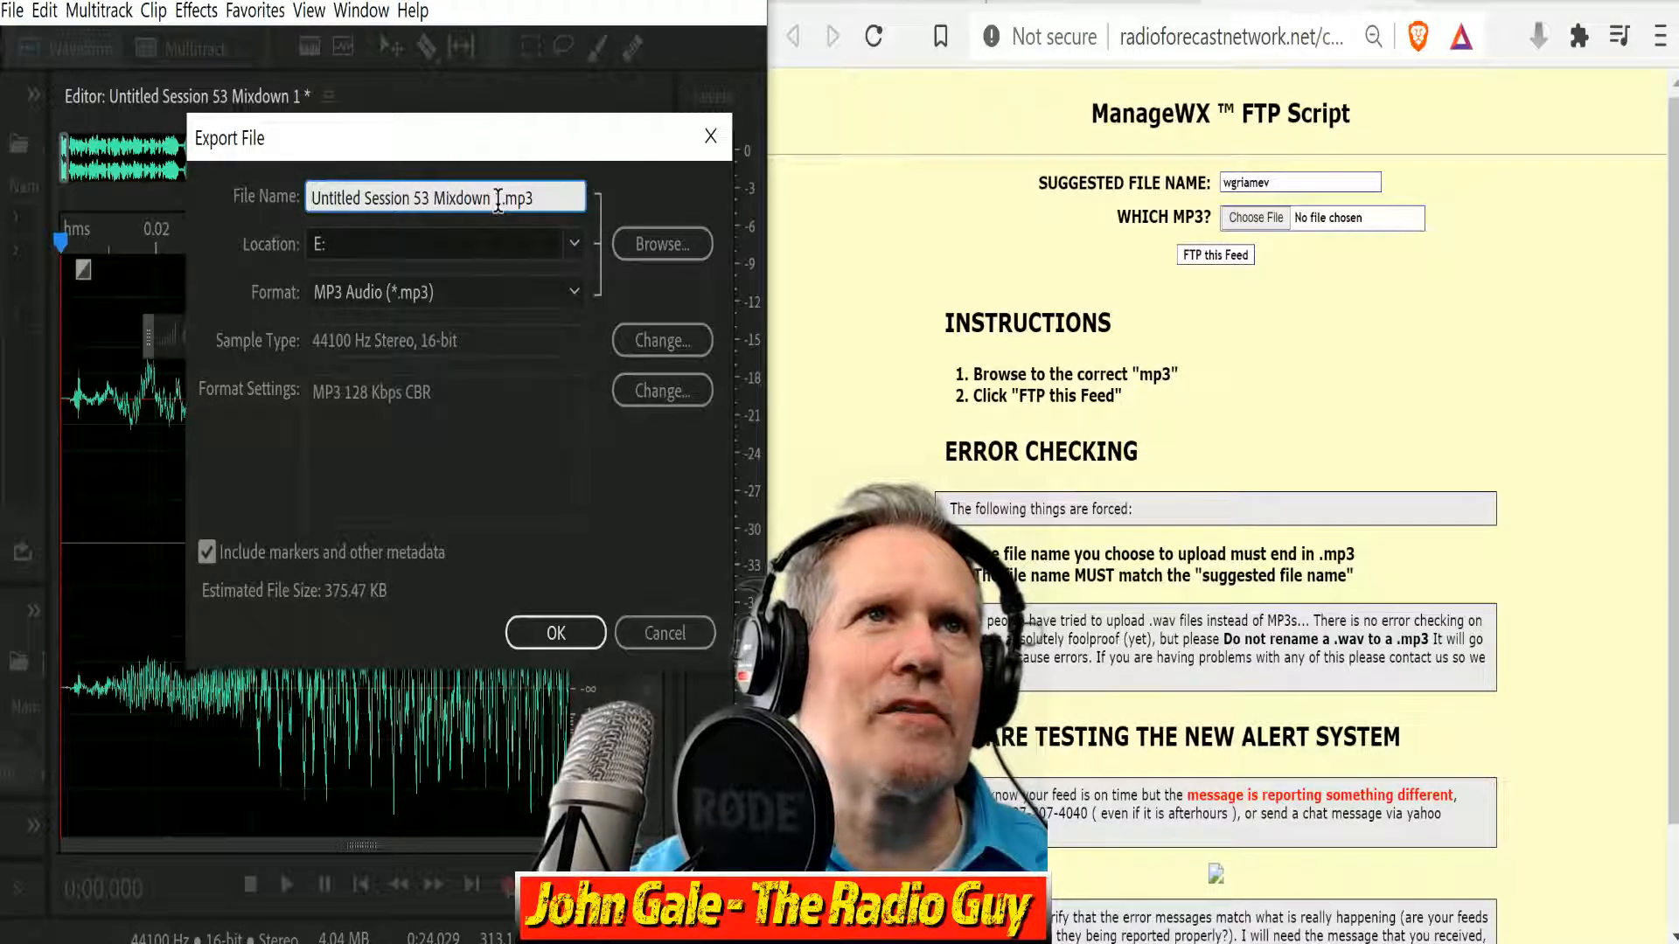
left_click_drag(500, 203, 307, 199)
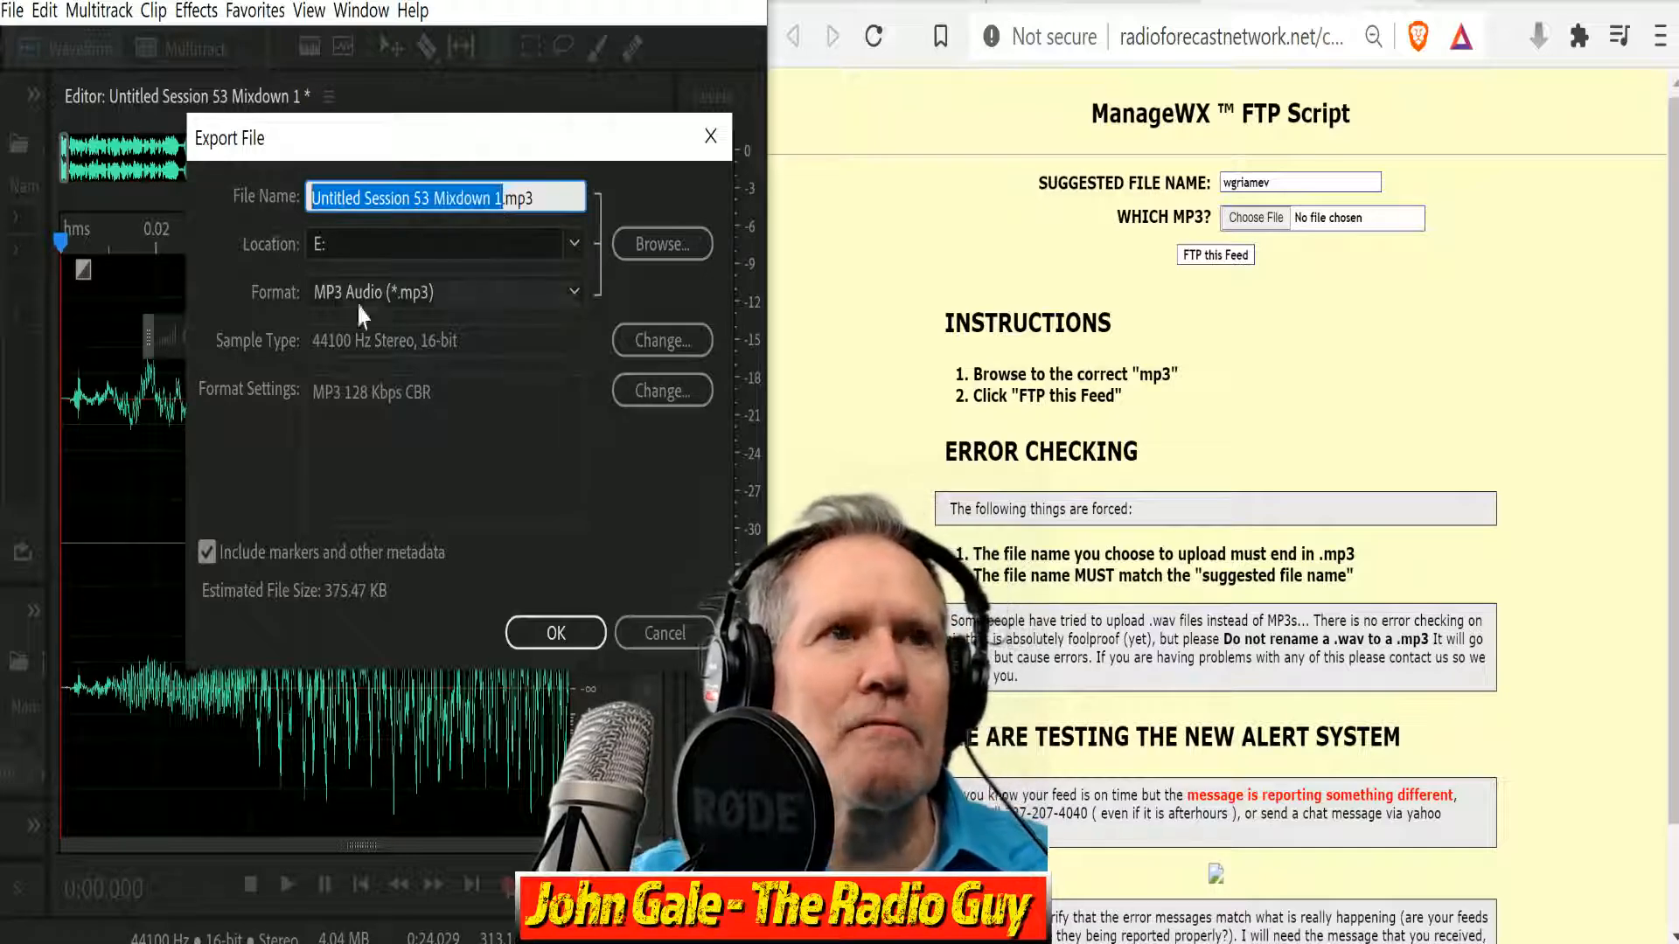
type("wgriamev")
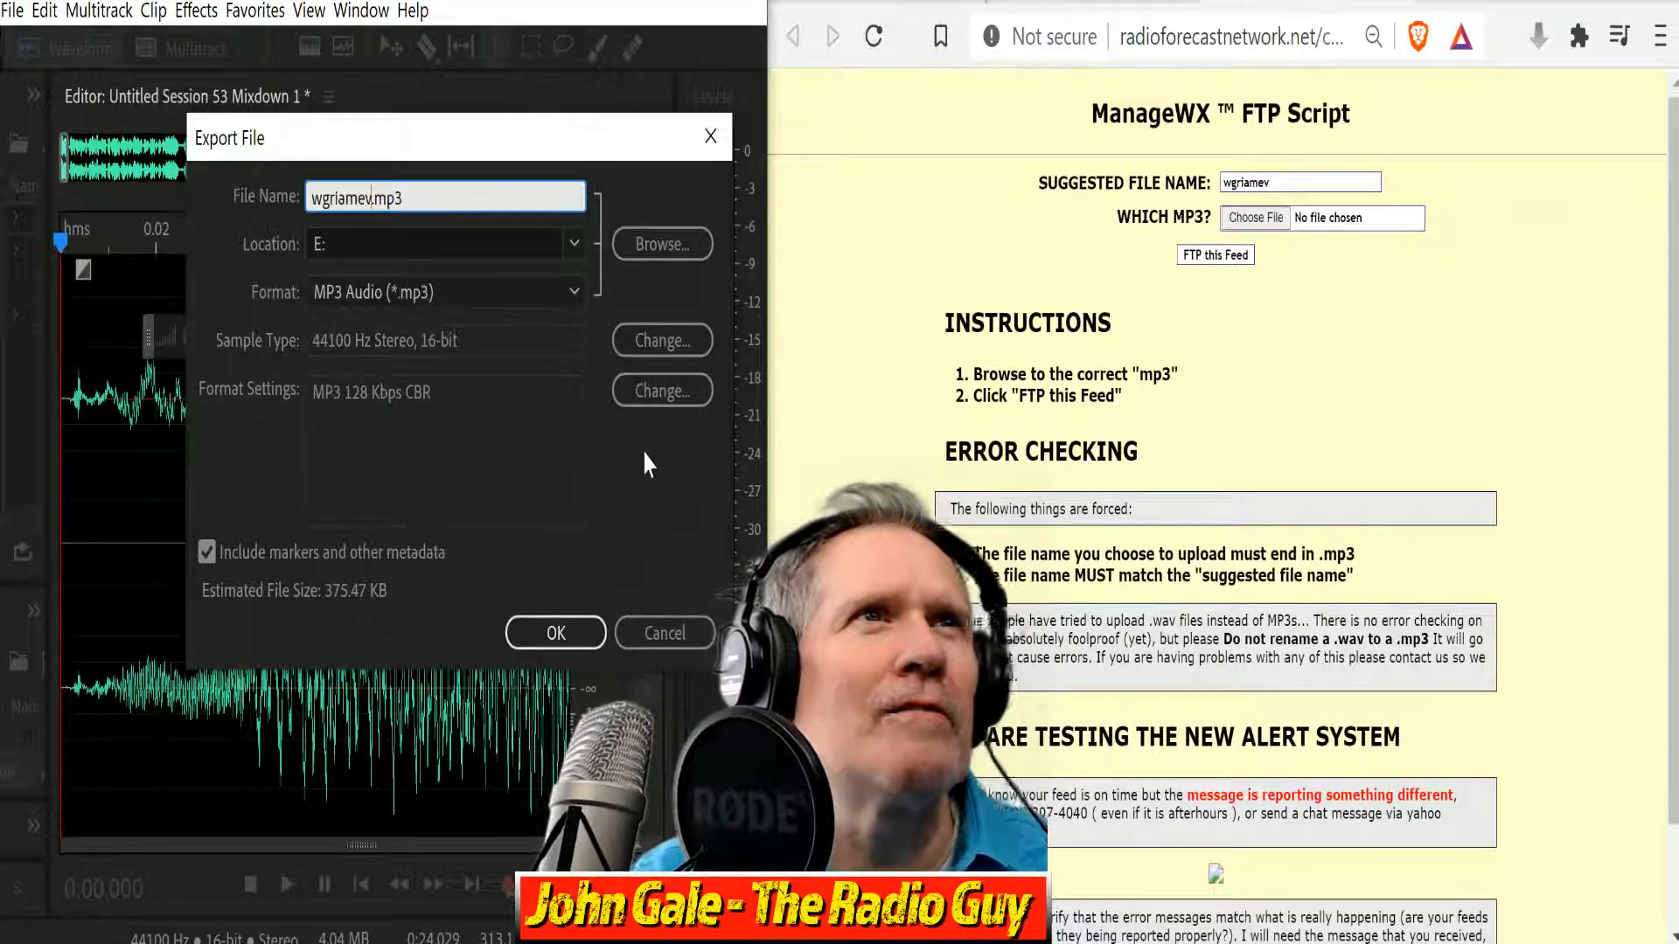
left_click(583, 652)
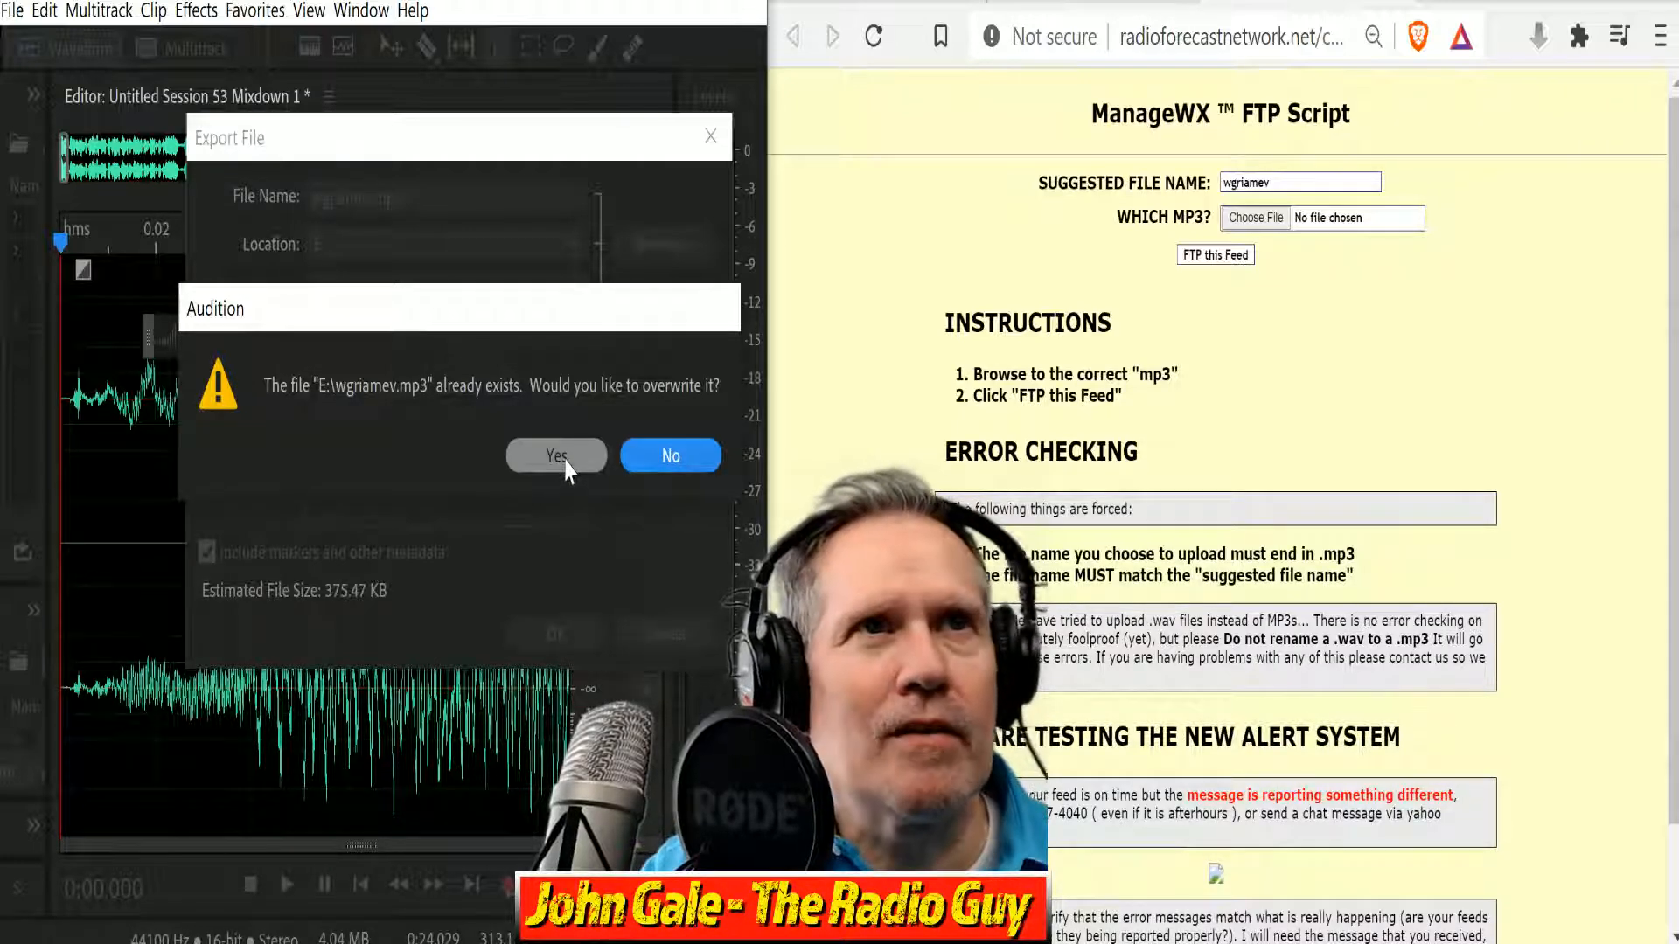
left_click(565, 465)
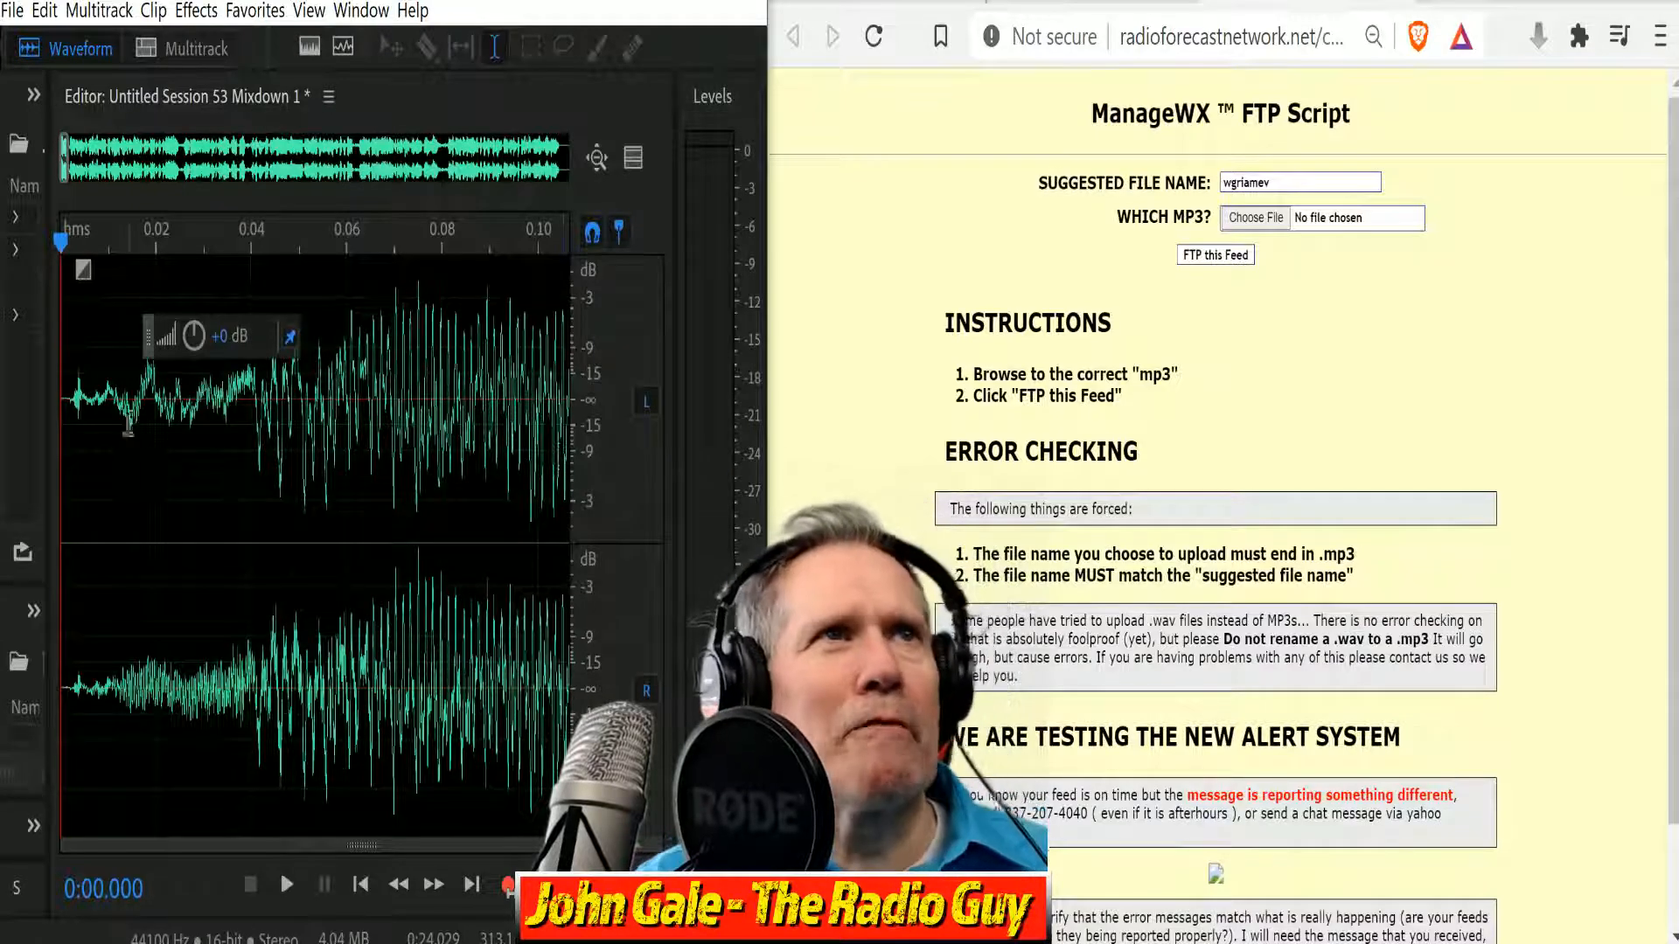
Check the end of the mixdown's waveform and export it again to E: as wgriamev.mp3, overwriting the earlier export.
left_click_drag(66, 167, 836, 229)
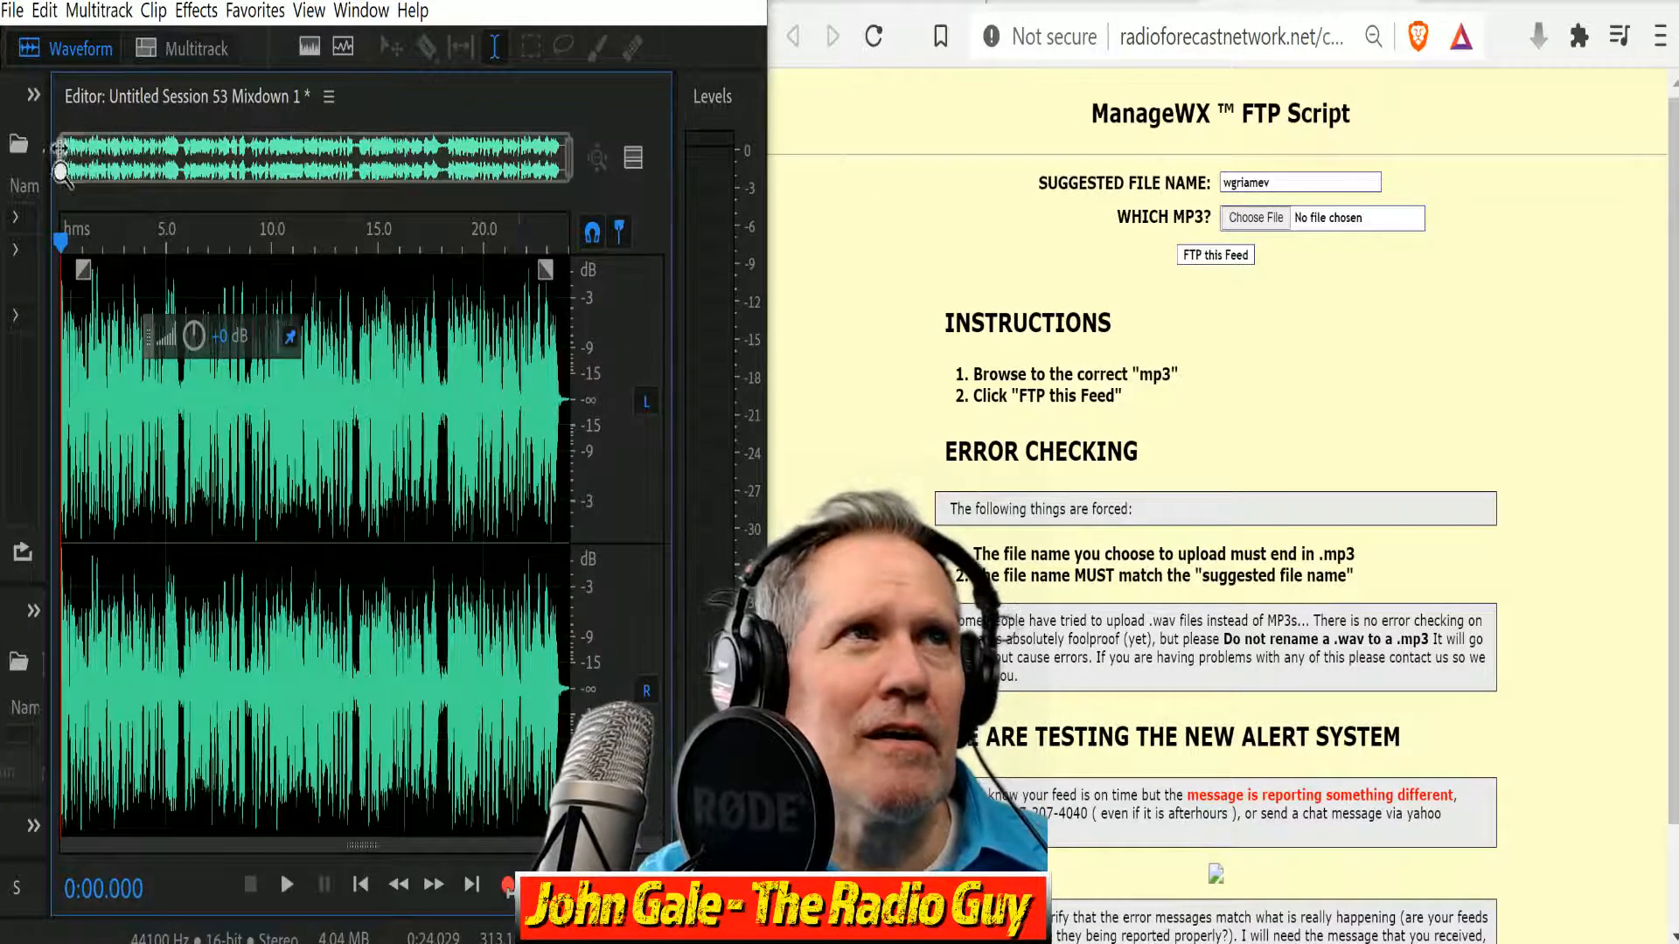
left_click_drag(61, 148, 481, 262)
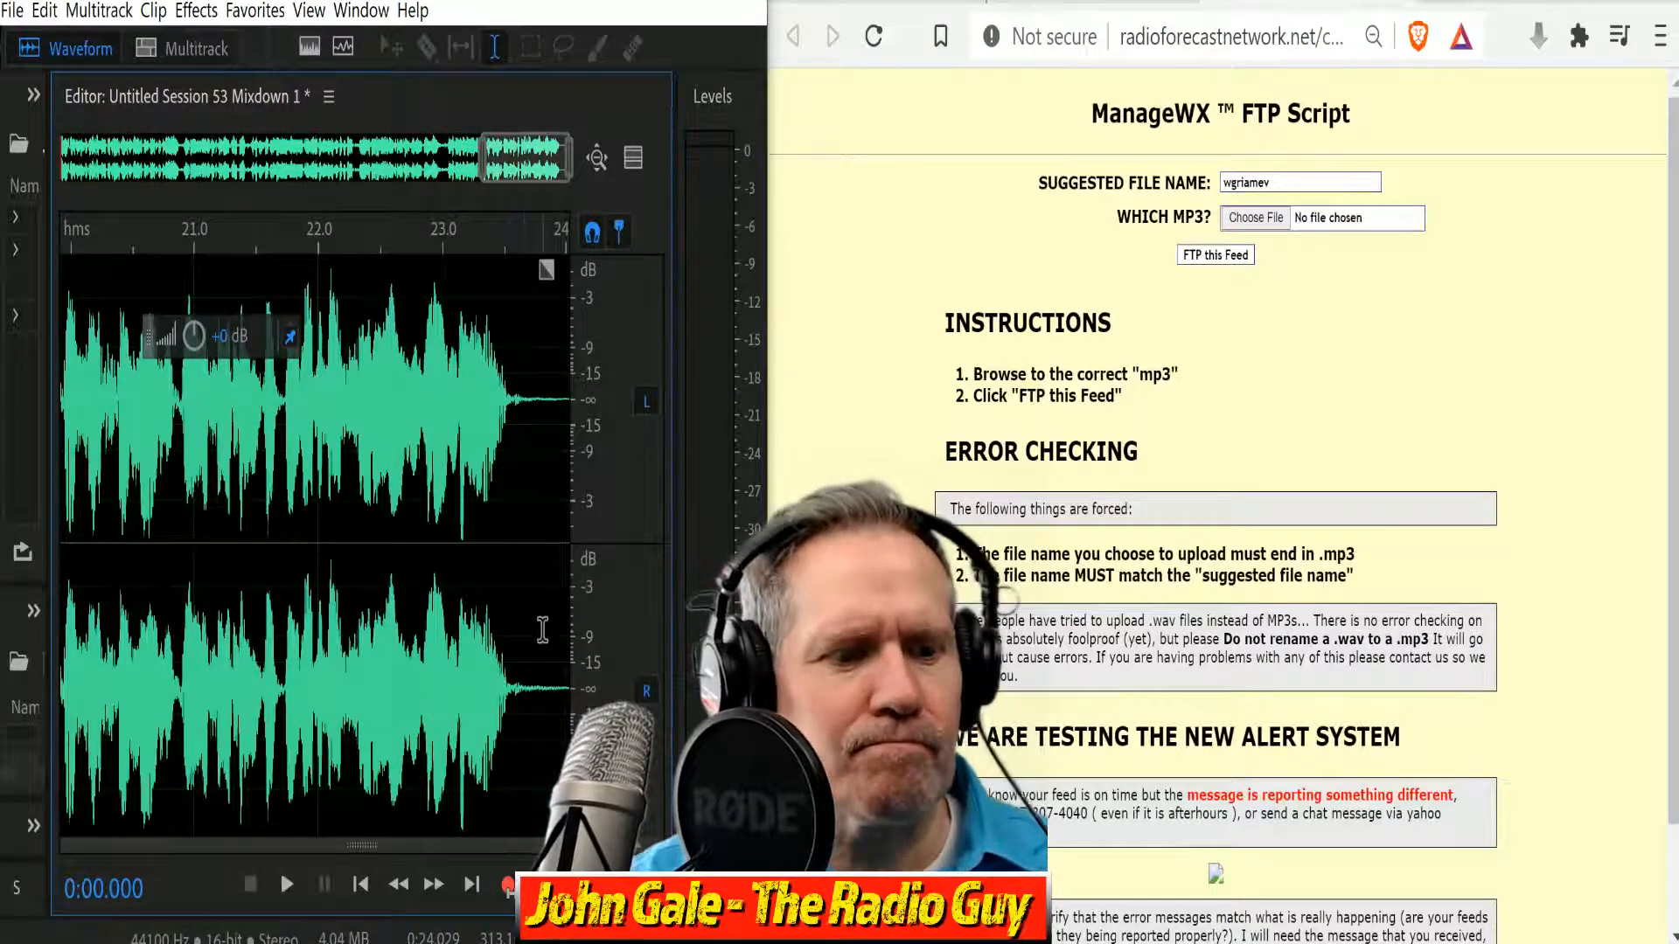
key("ctrl+shift+e")
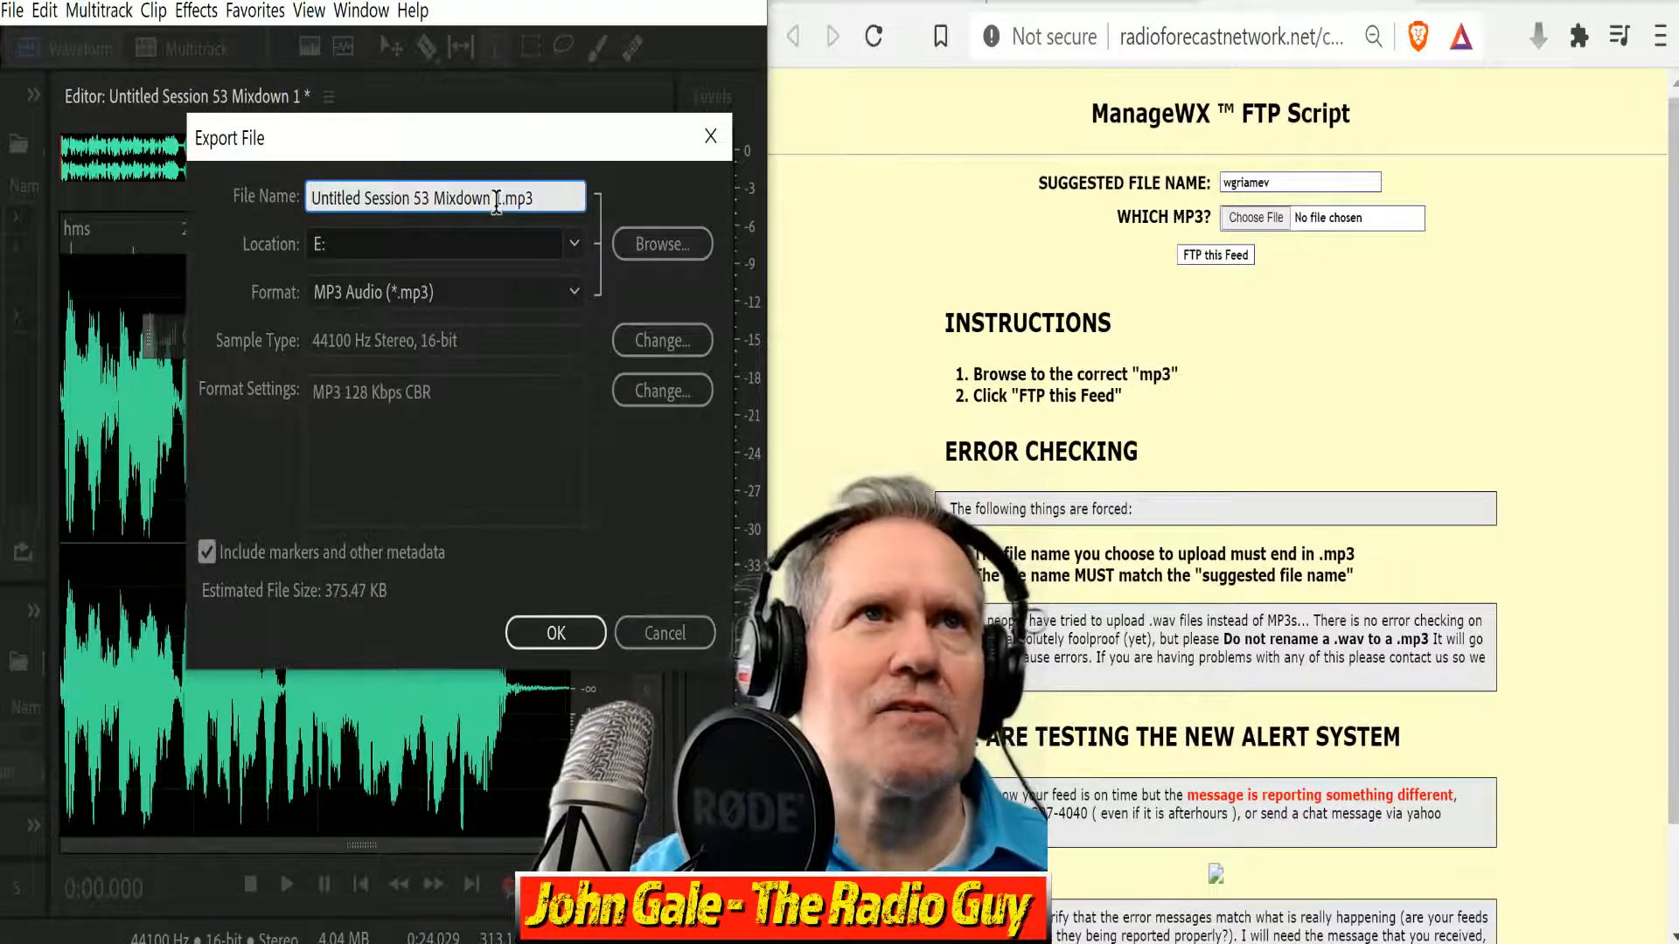
left_click_drag(501, 198, 311, 198)
type("wgriamev")
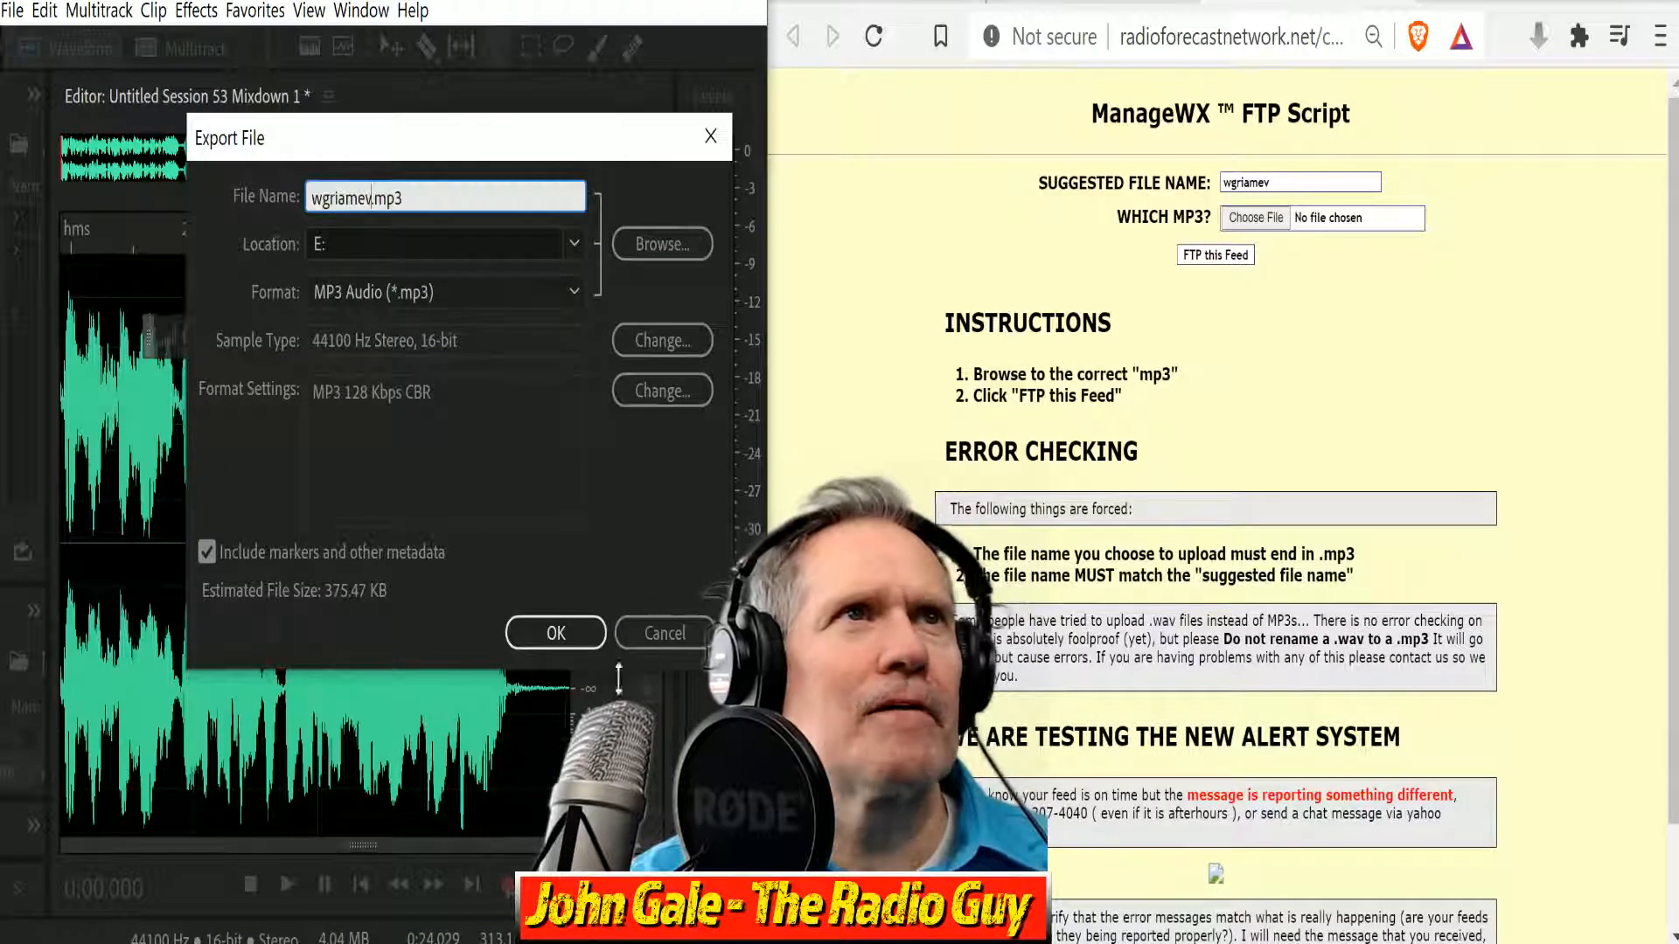
left_click(555, 633)
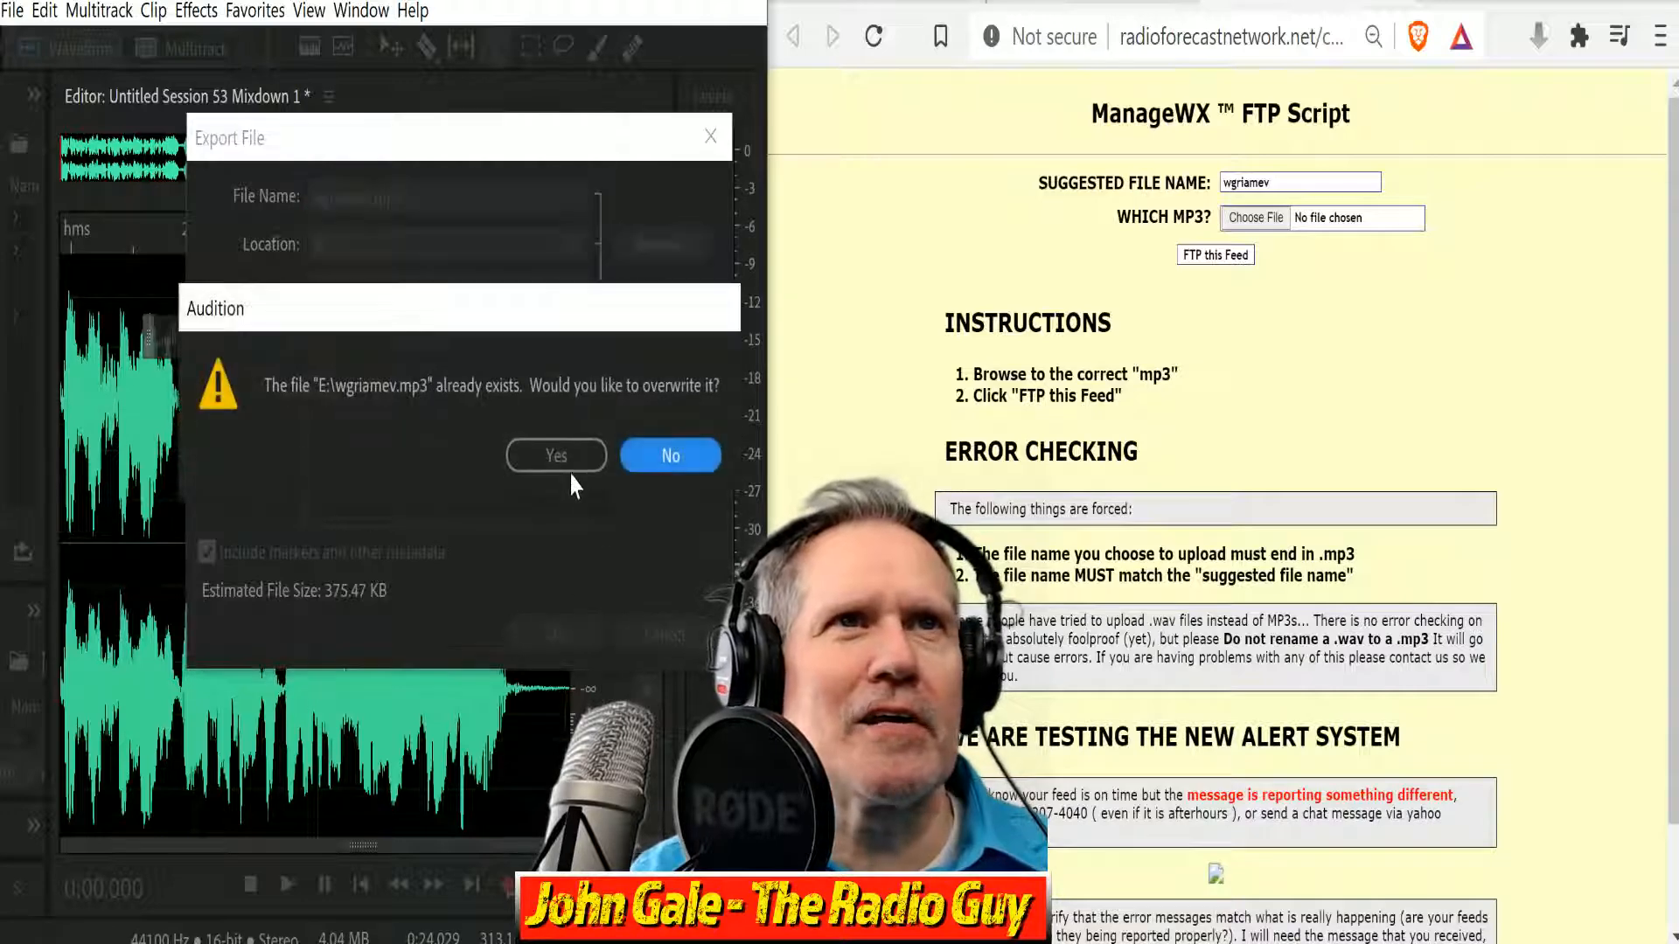
left_click(557, 455)
Upload wgriamev.mp3 from drive E: through the ManageWX FTP page and close the results window.
left_click(1255, 218)
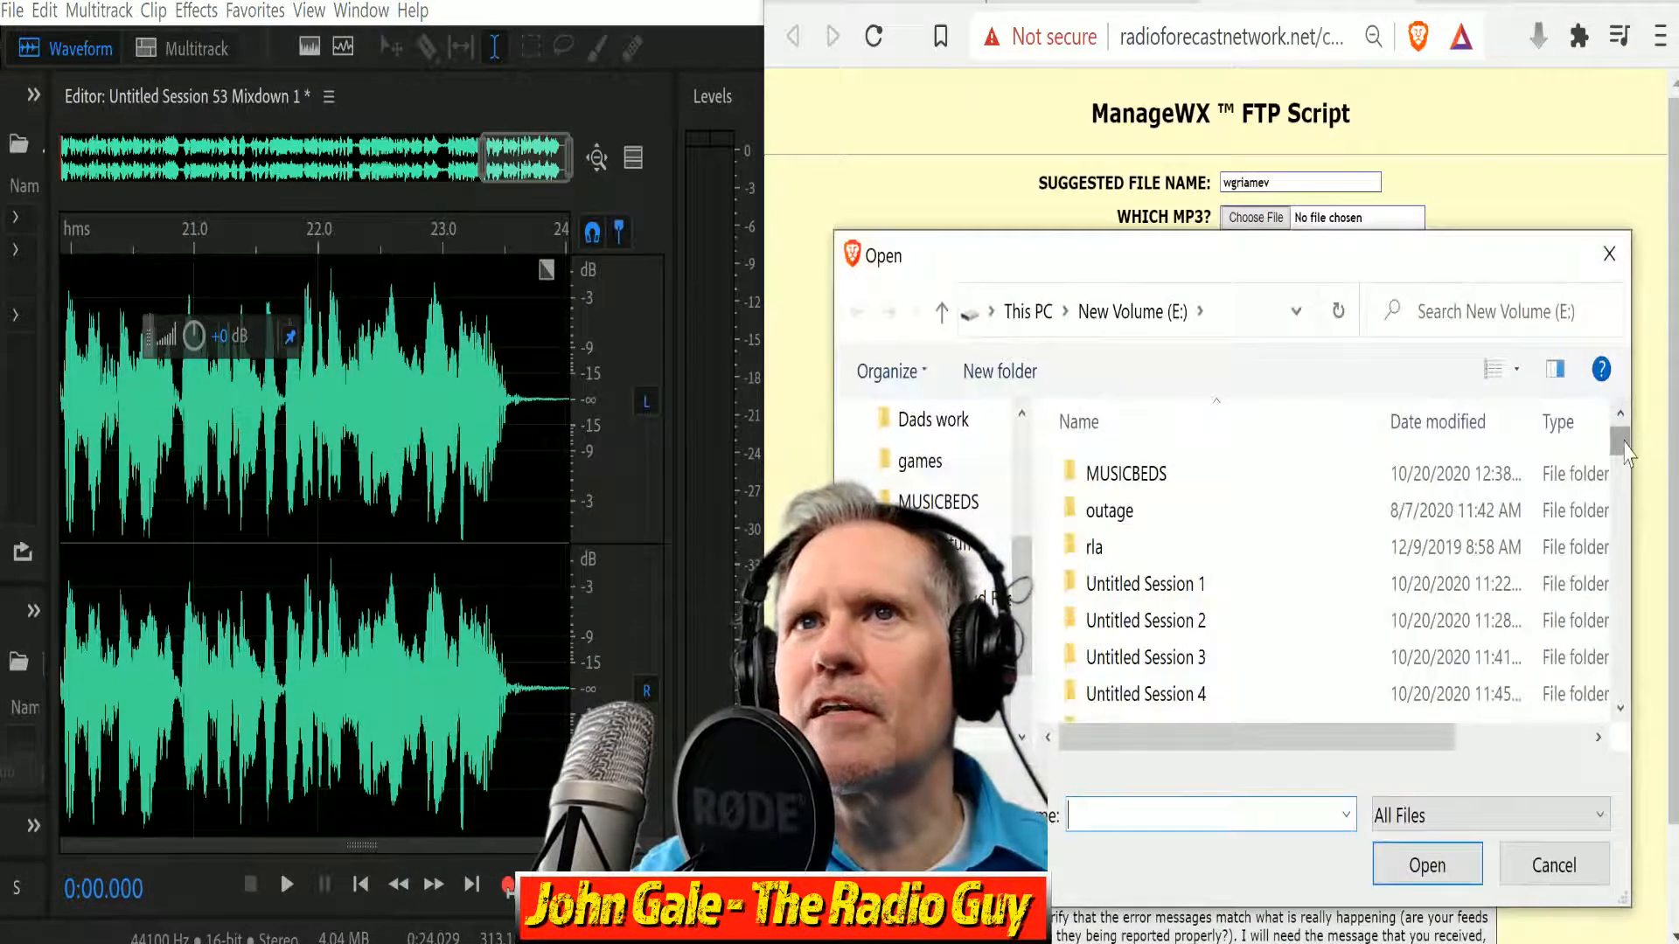
left_click_drag(1624, 452, 1638, 686)
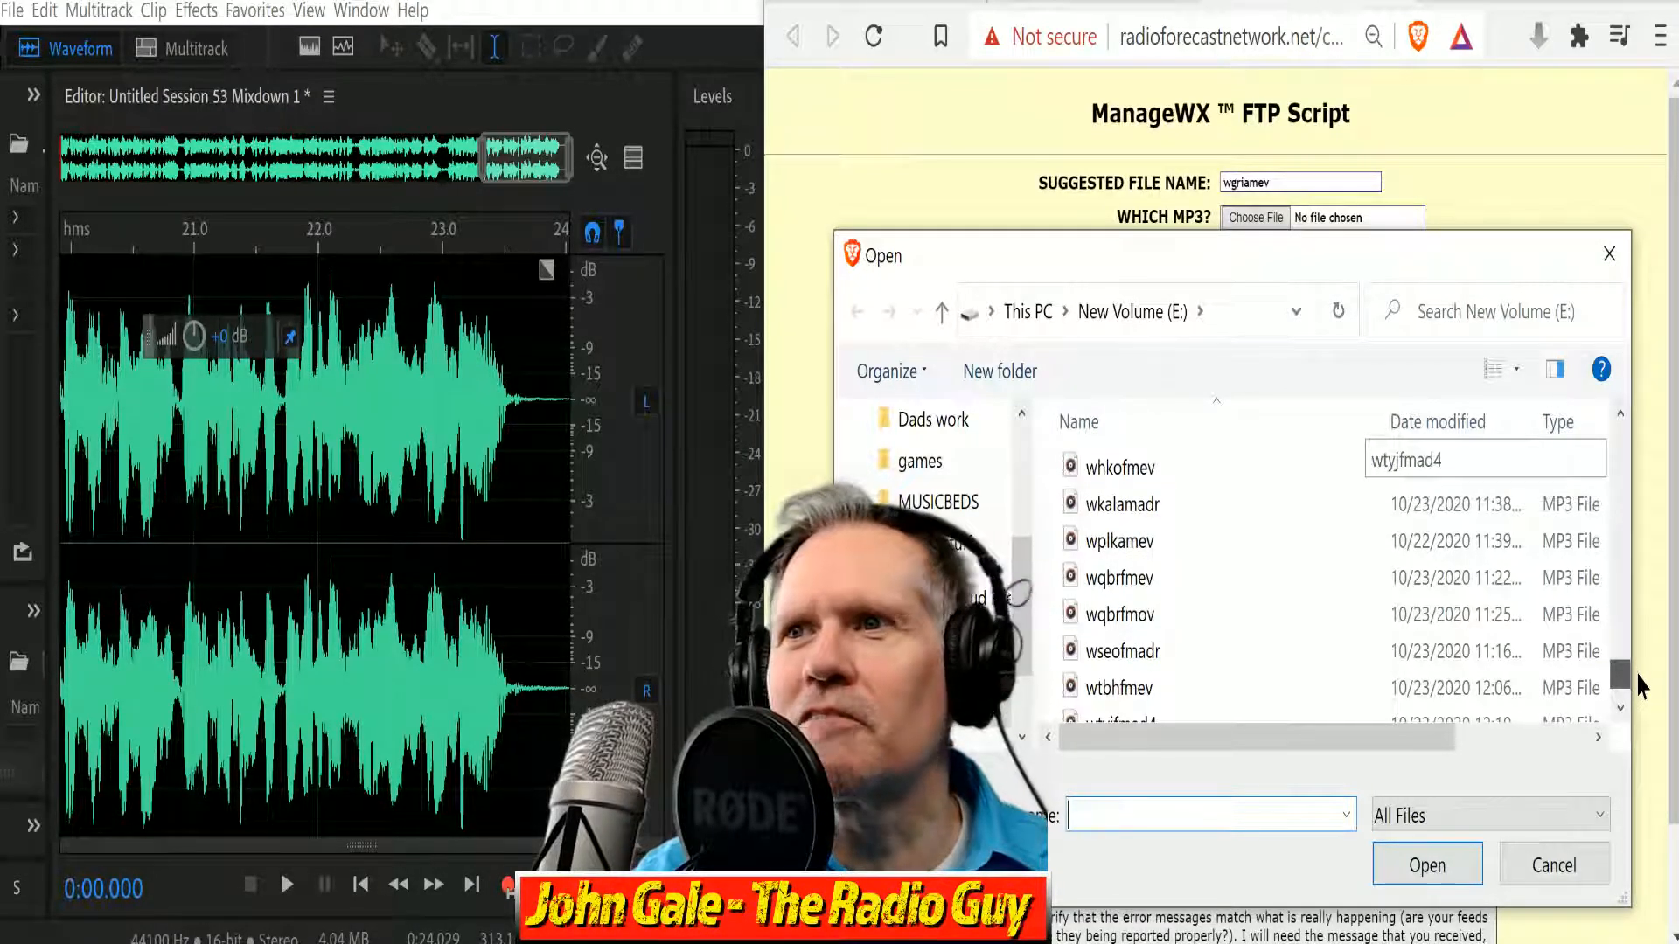
left_click_drag(1638, 686, 1637, 686)
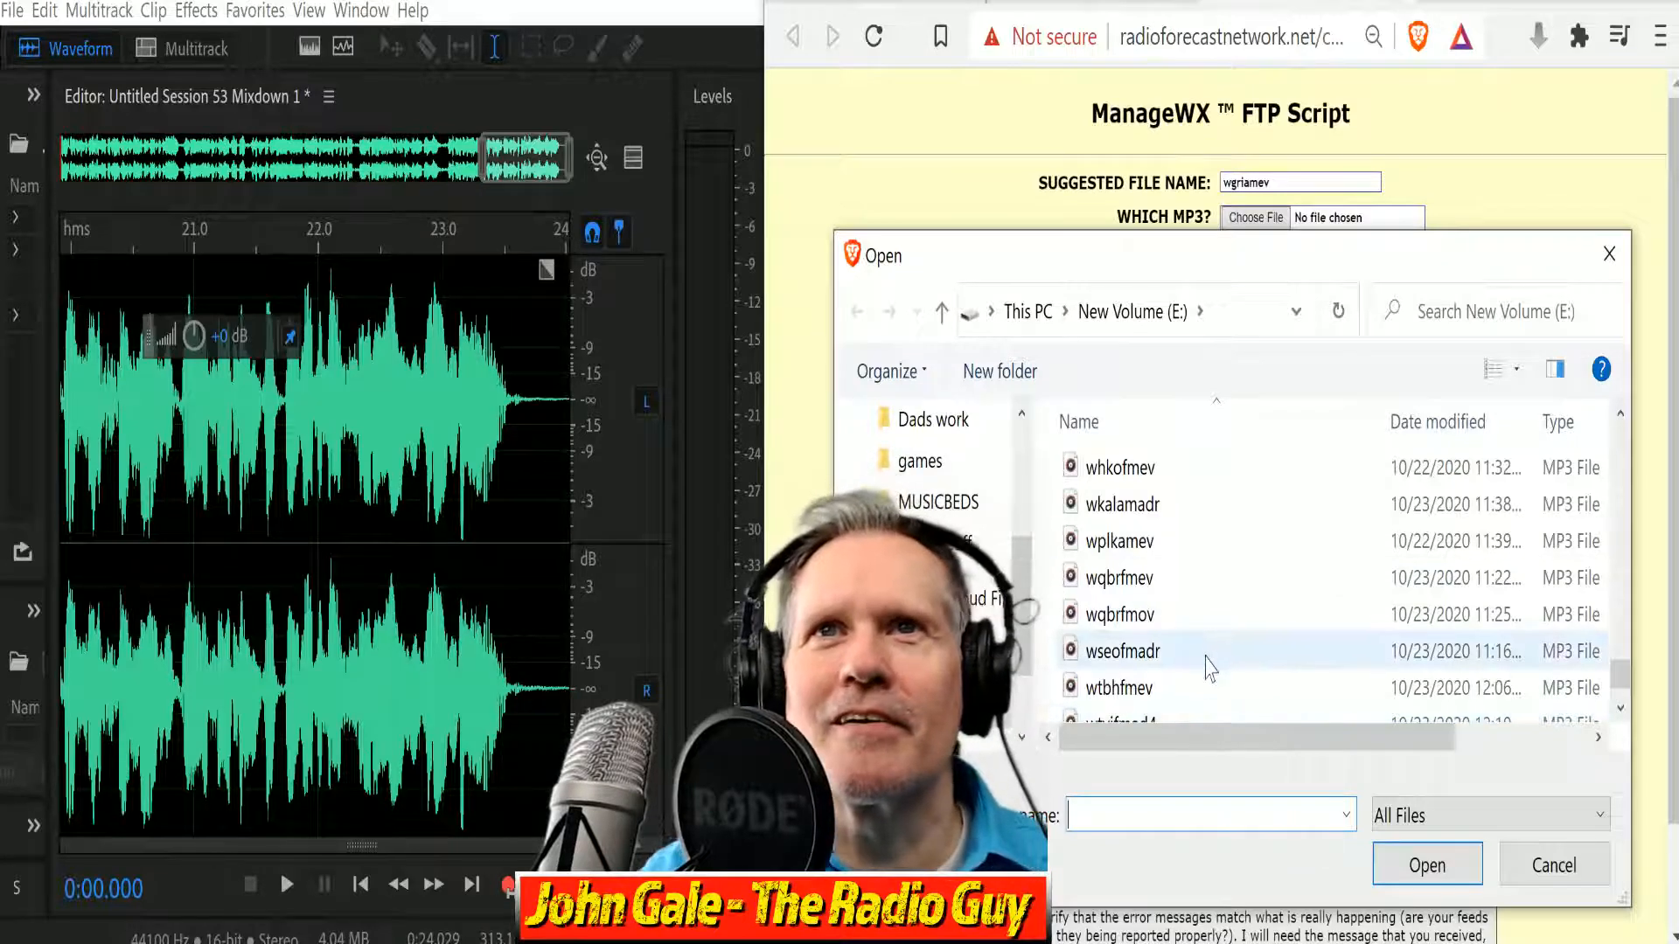
scroll(1209, 669, "up", 1)
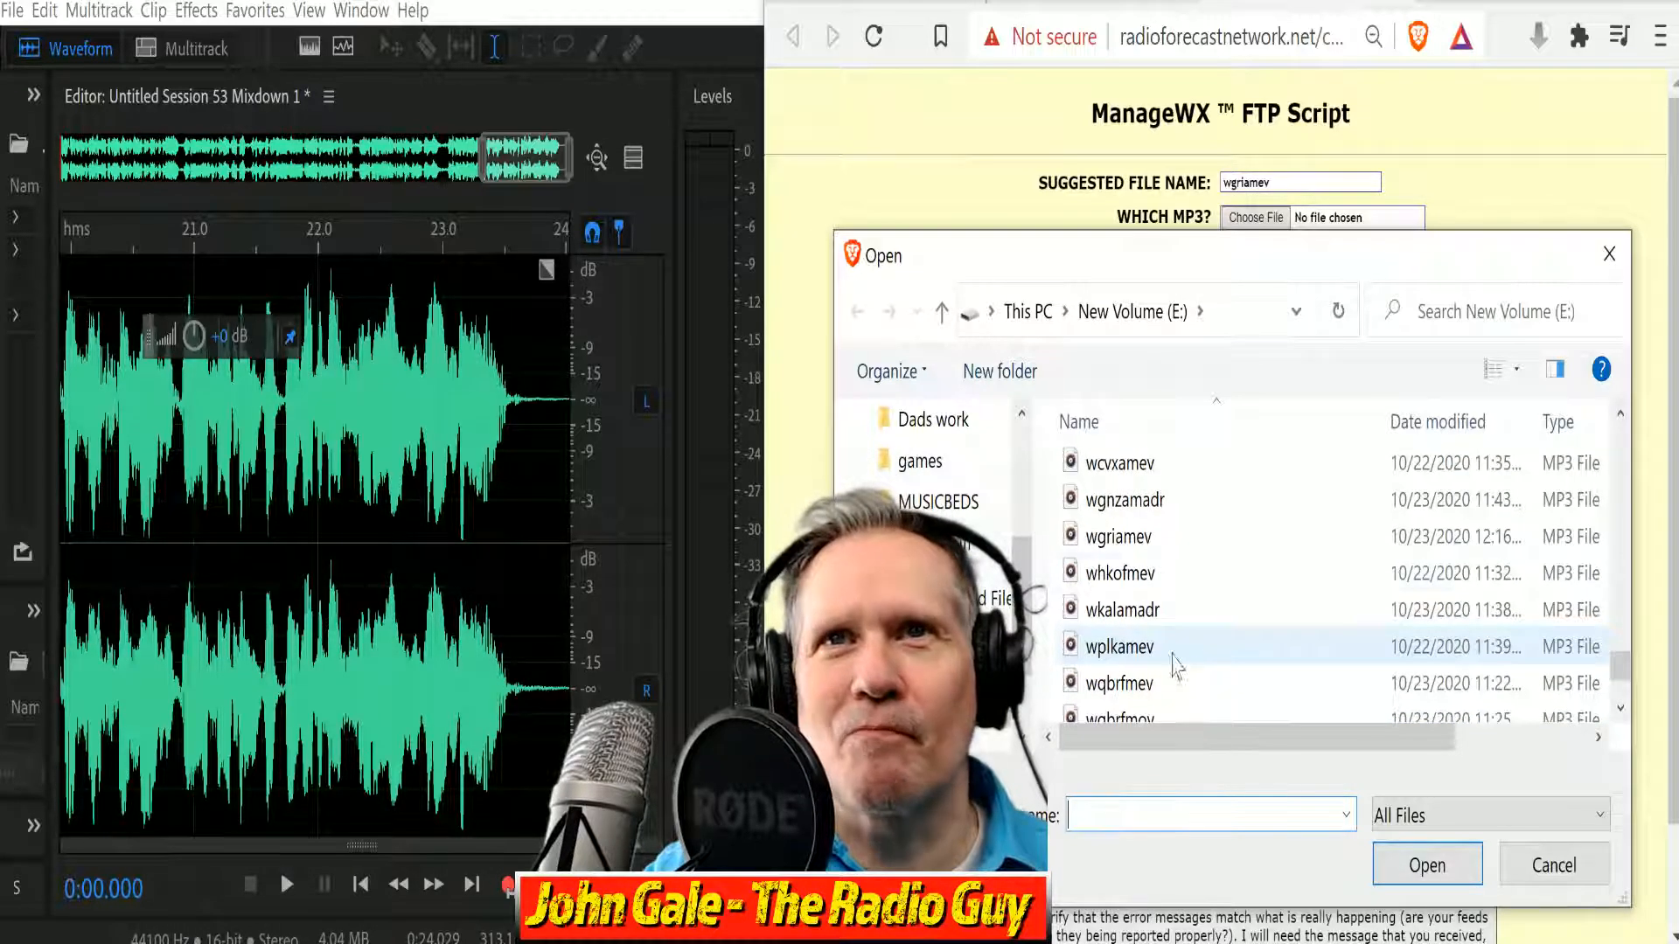
left_click(1158, 546)
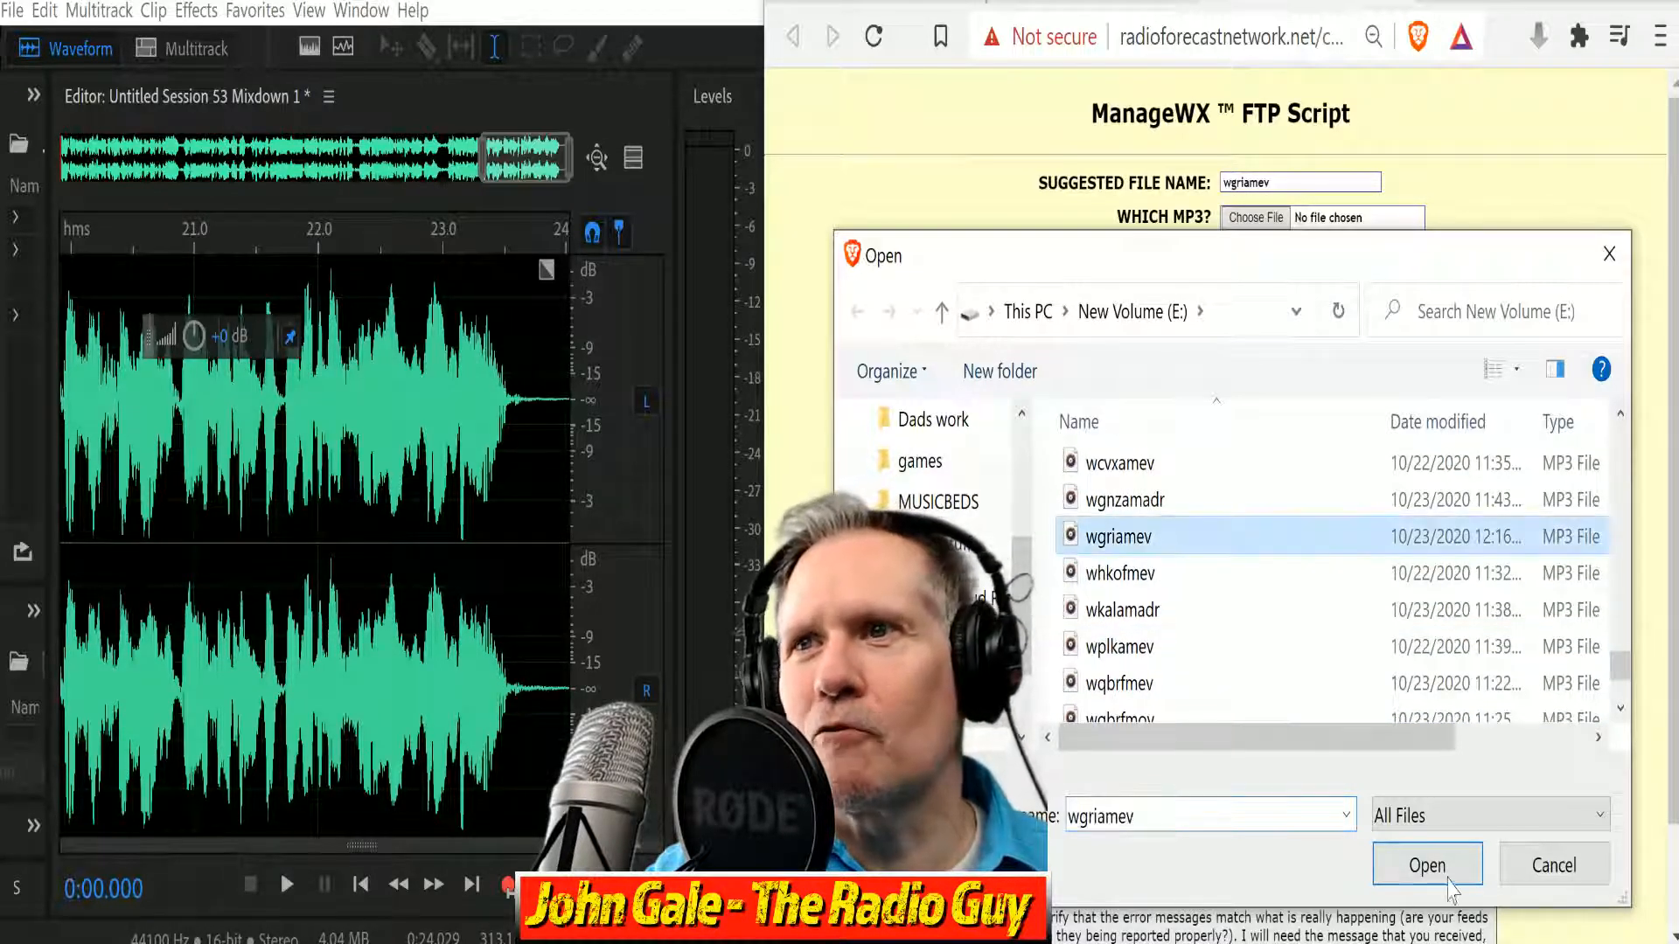
left_click(1449, 871)
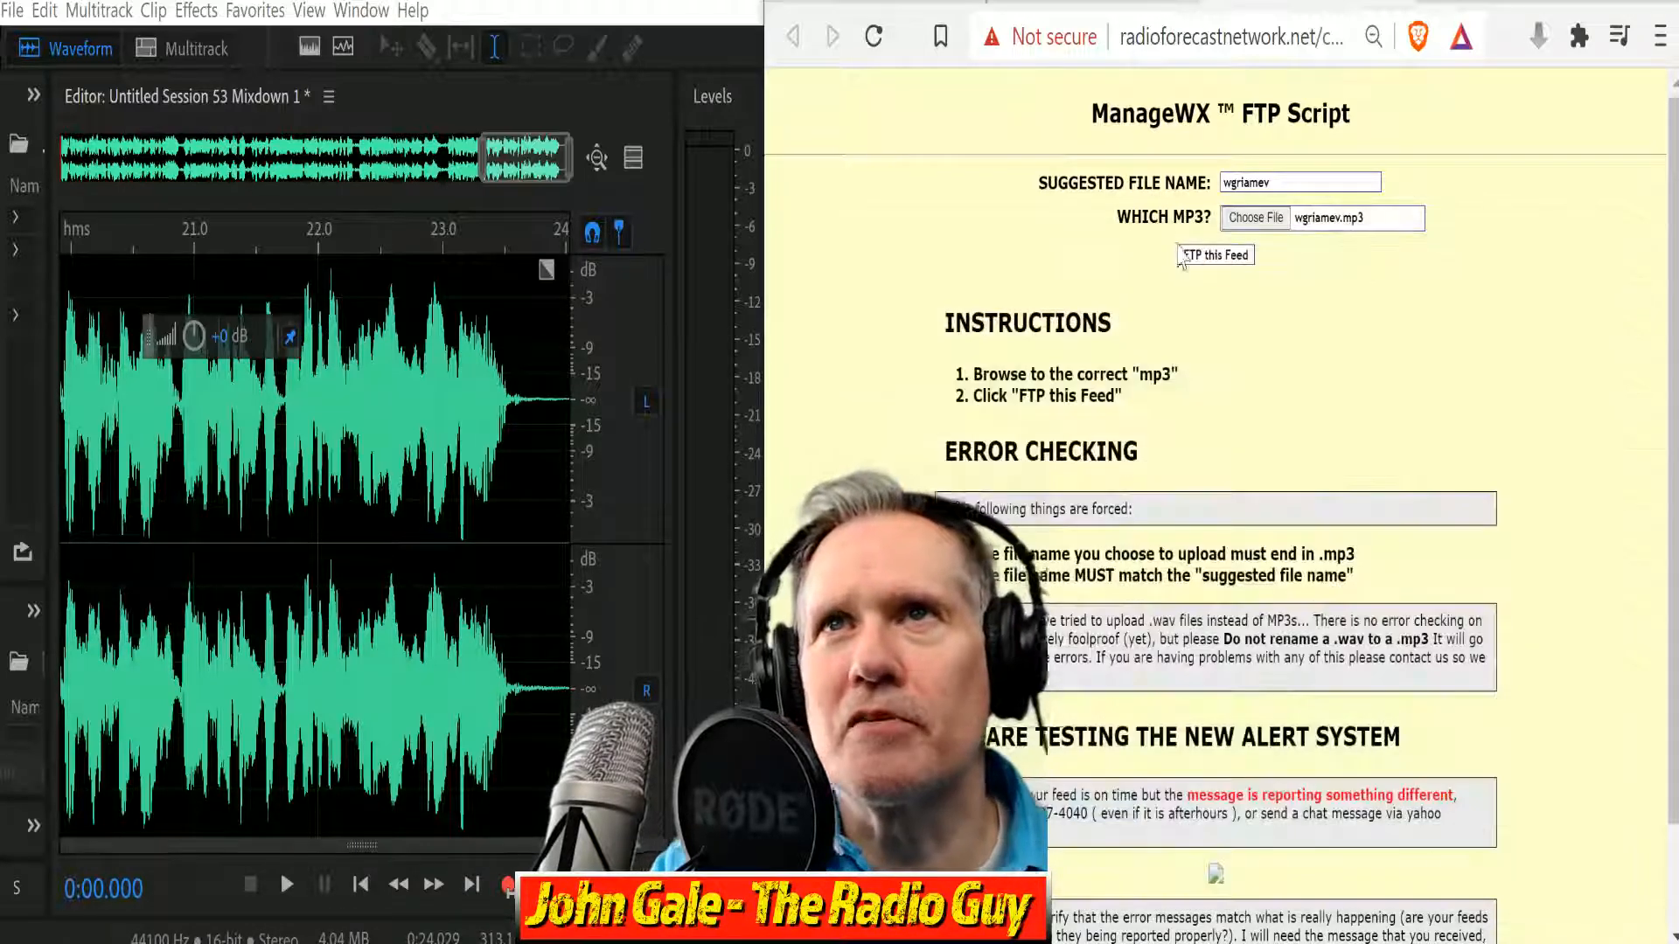
left_click(1227, 258)
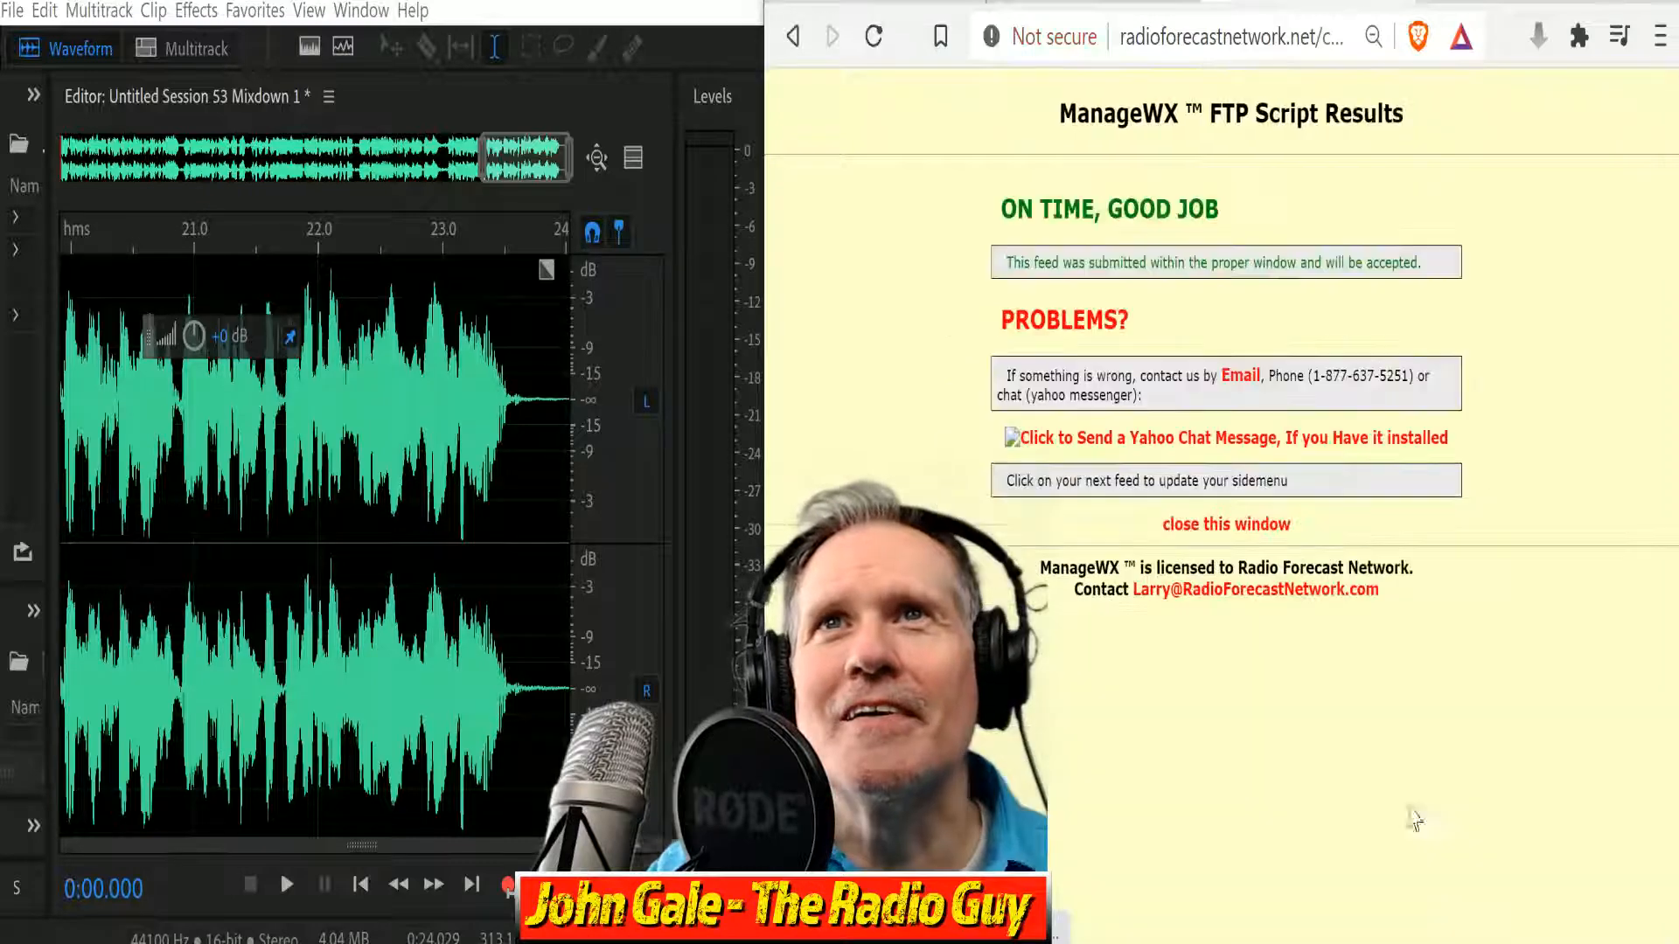
left_click(1233, 529)
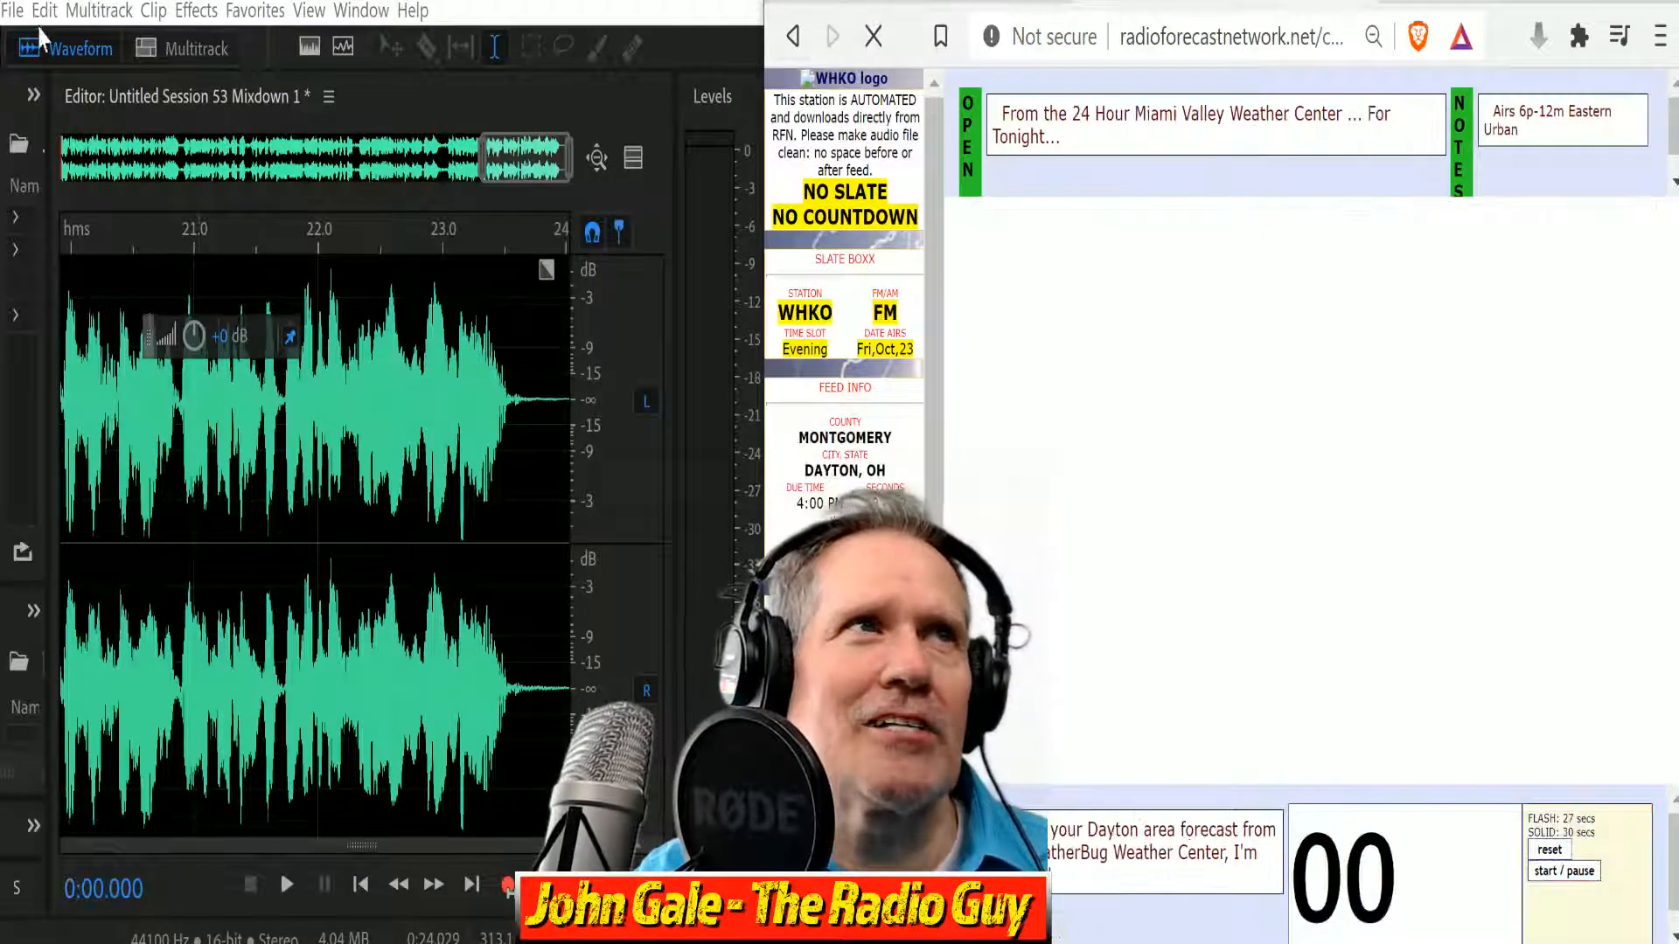
Close all open audio files and the finished session in Adobe Audition.
left_click(18, 19)
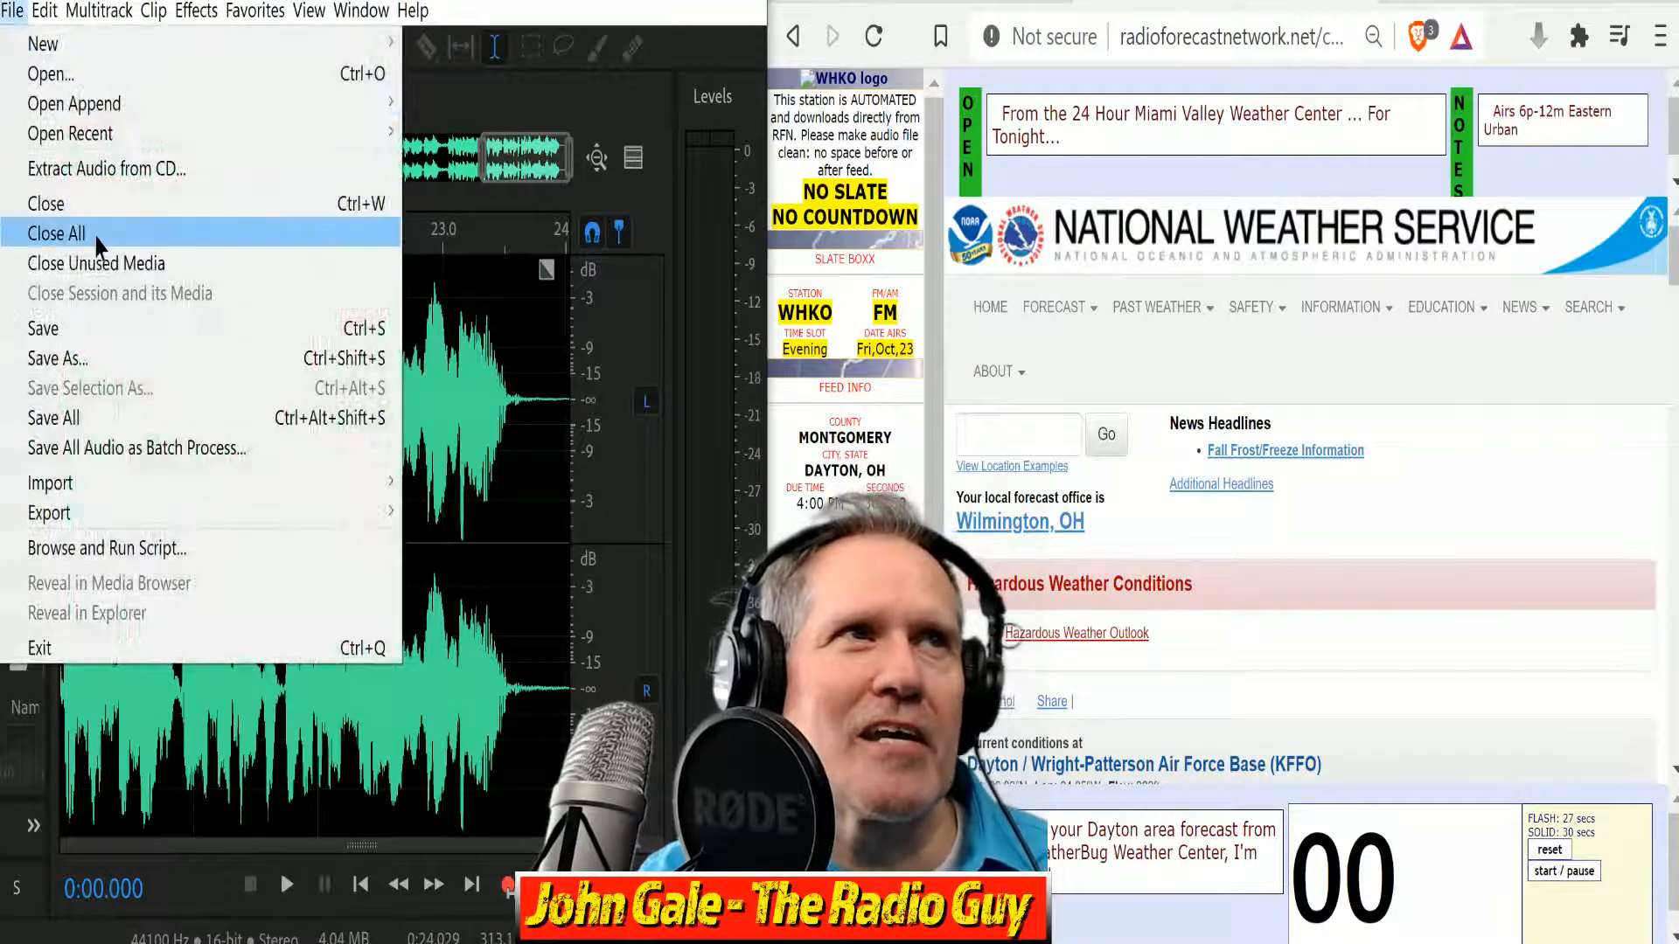
left_click(52, 231)
left_click(527, 521)
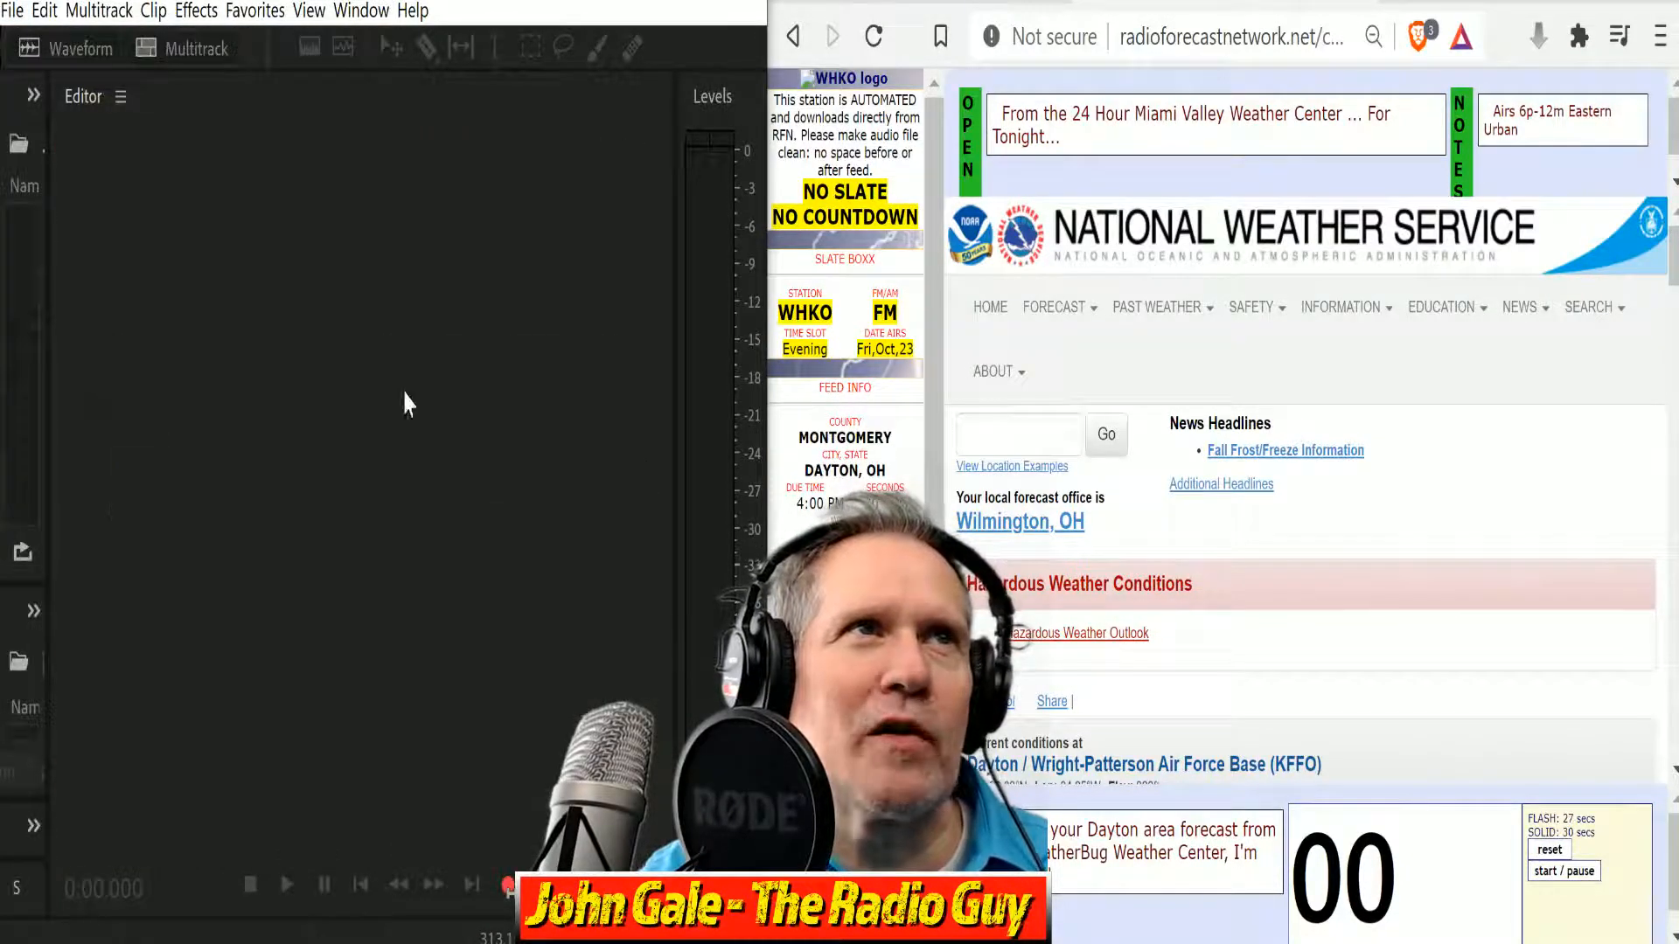
Create a new multitrack session named Untitled Session 54 from the WHKO NEW template.
left_click(192, 51)
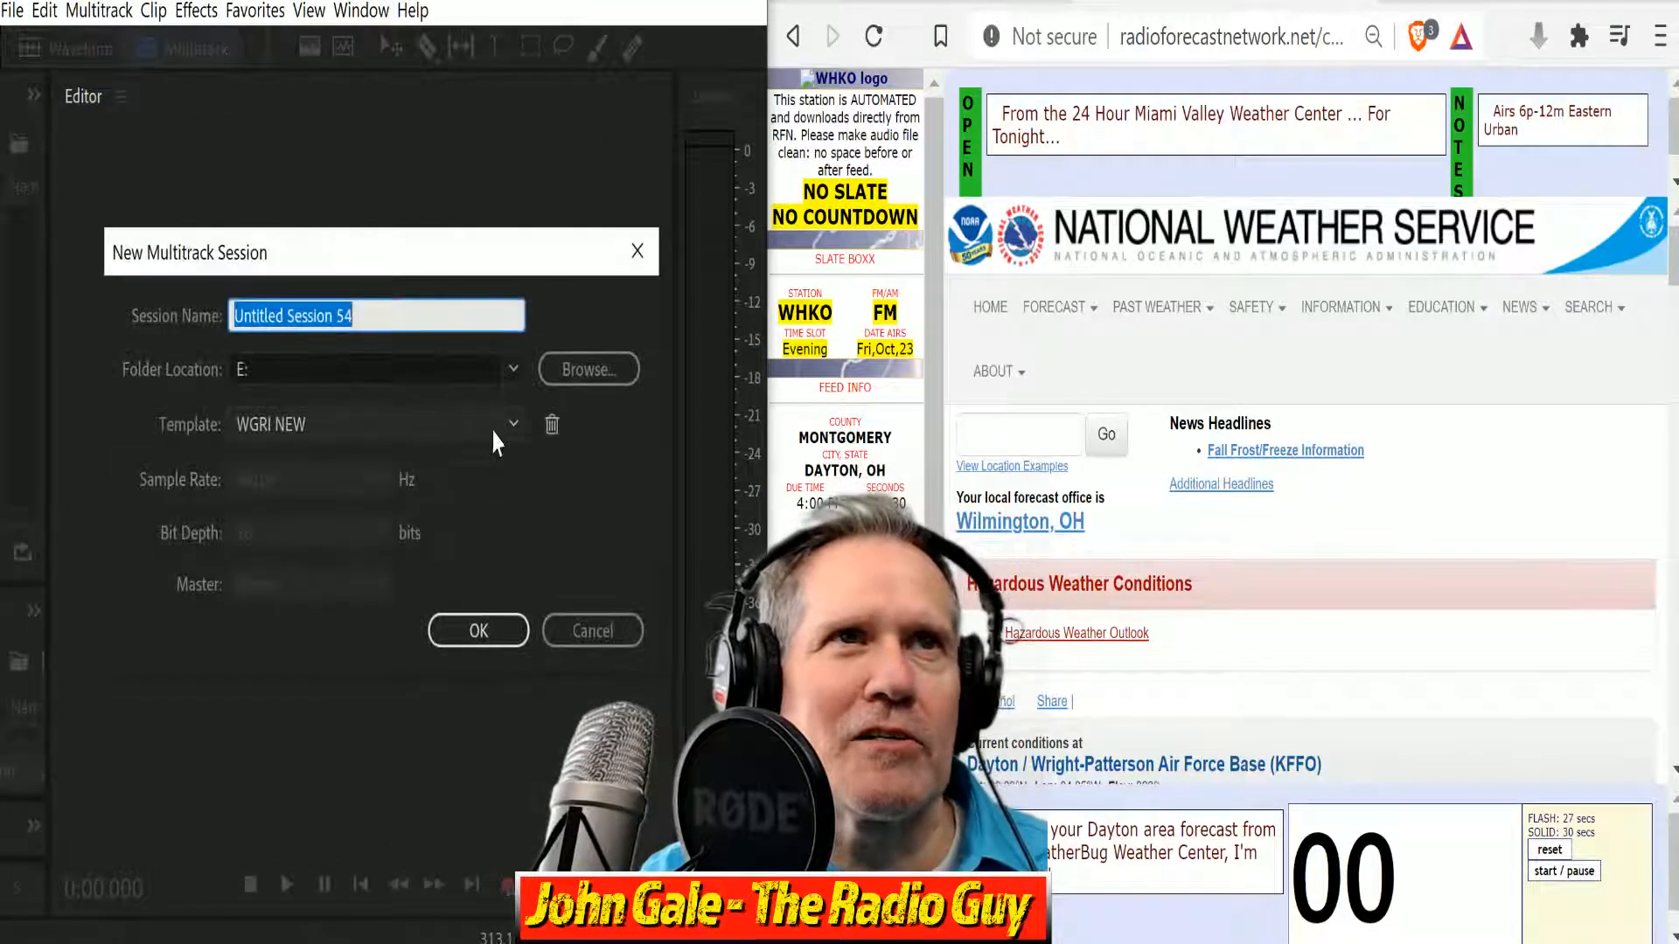
left_click(511, 426)
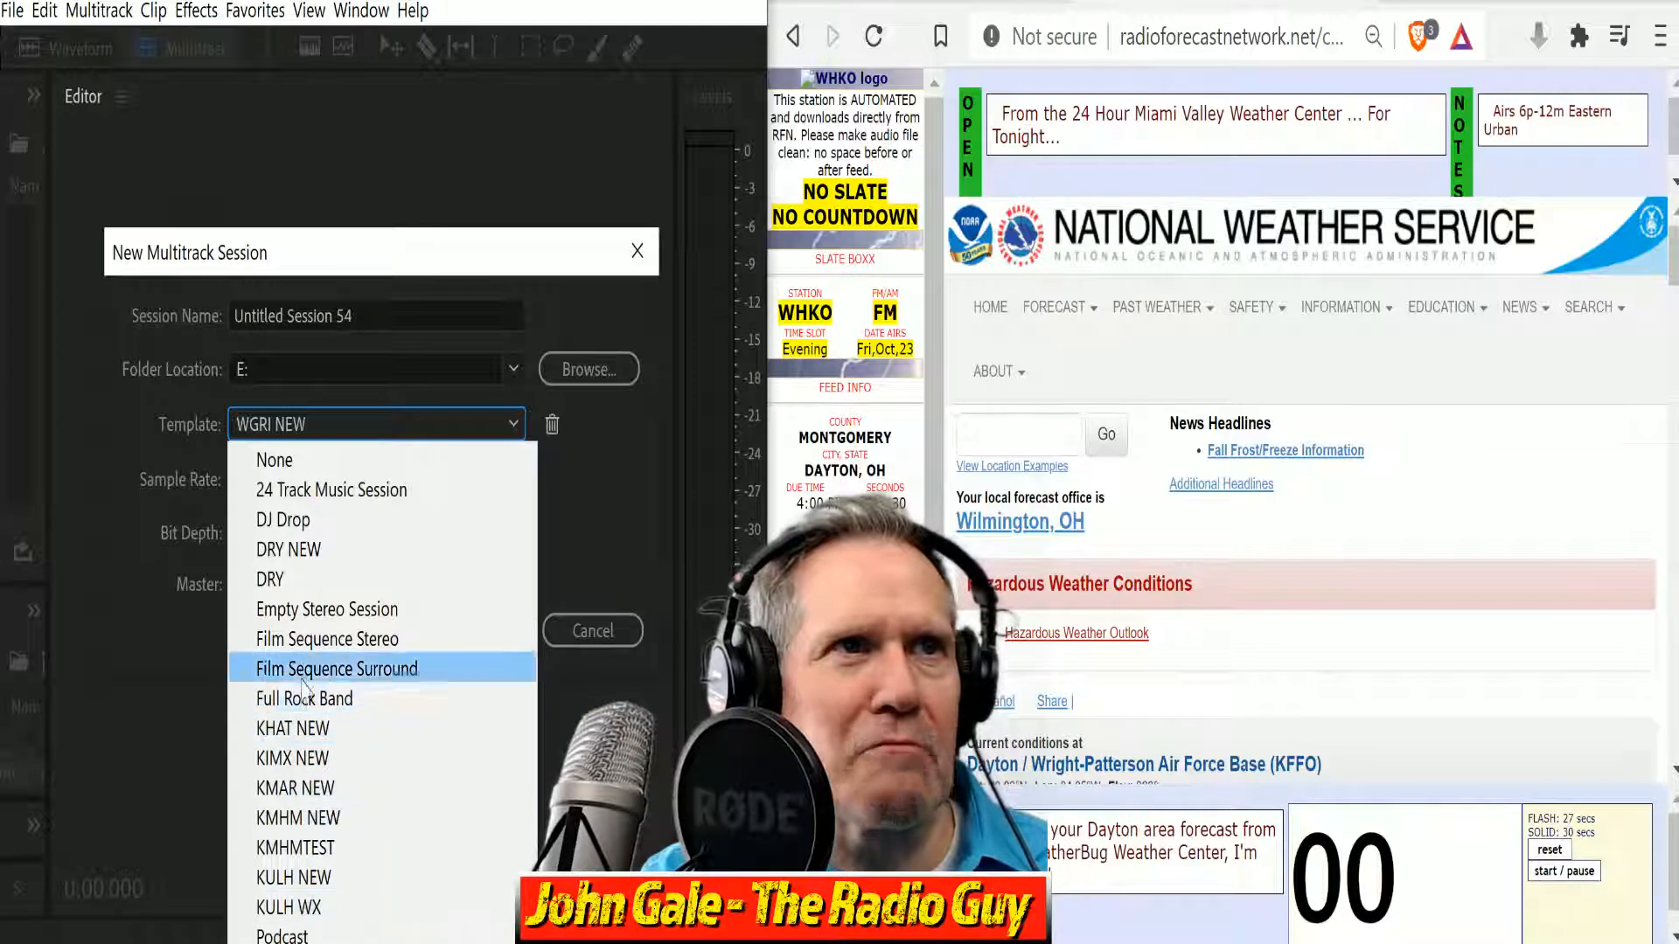
key("Return")
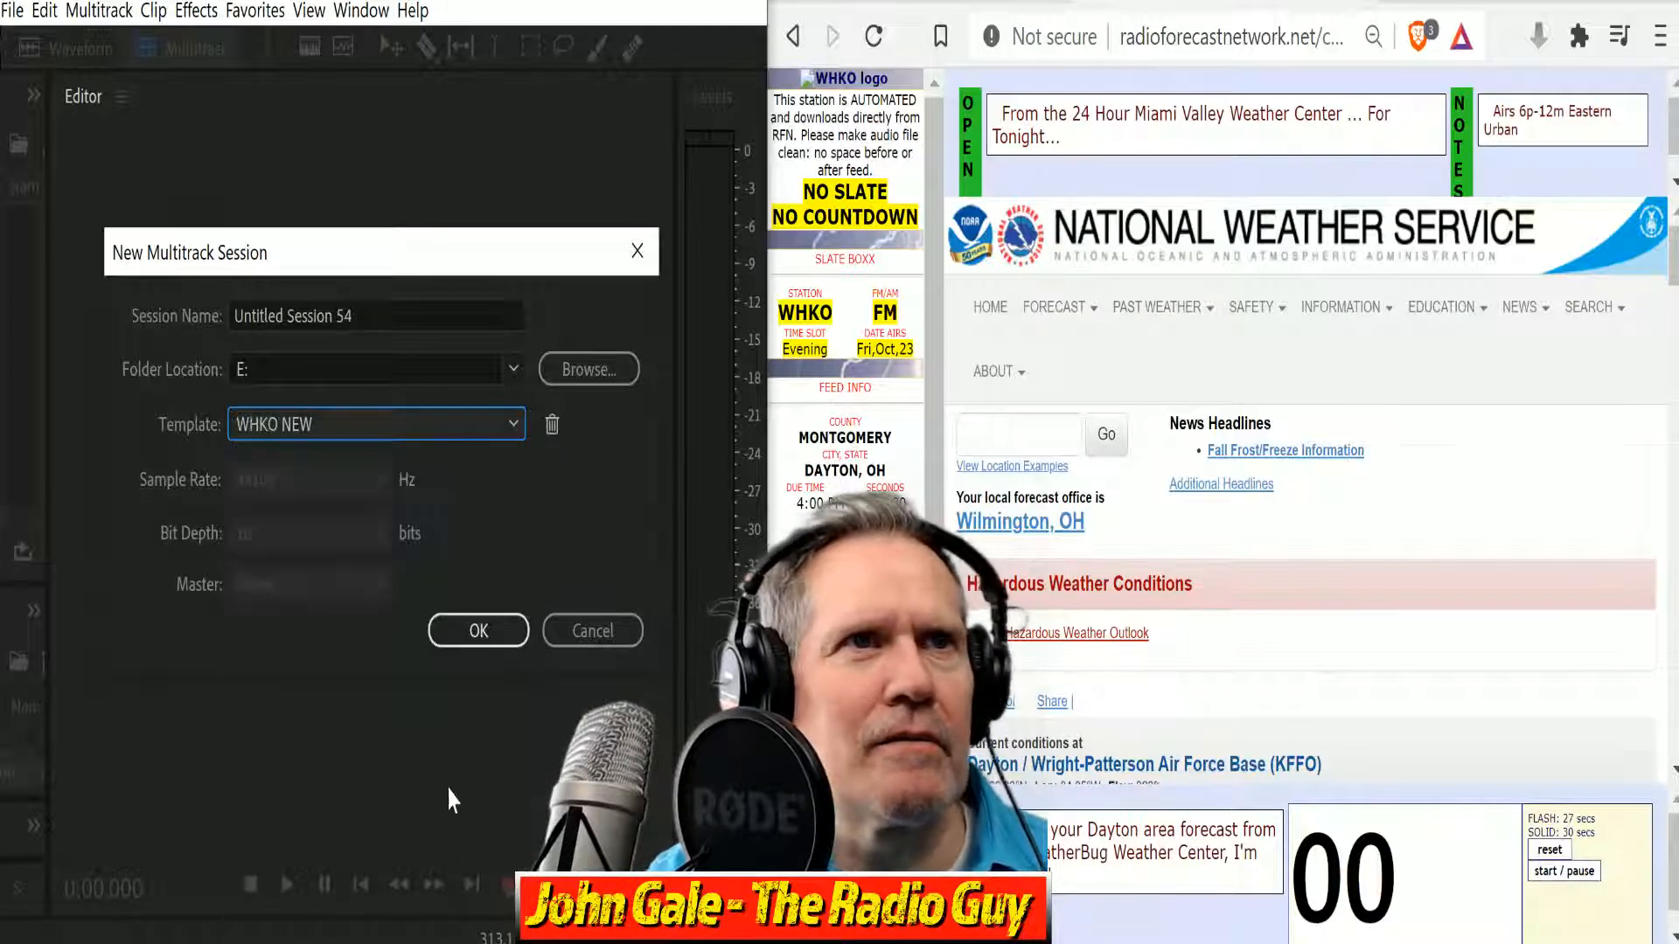
left_click(479, 633)
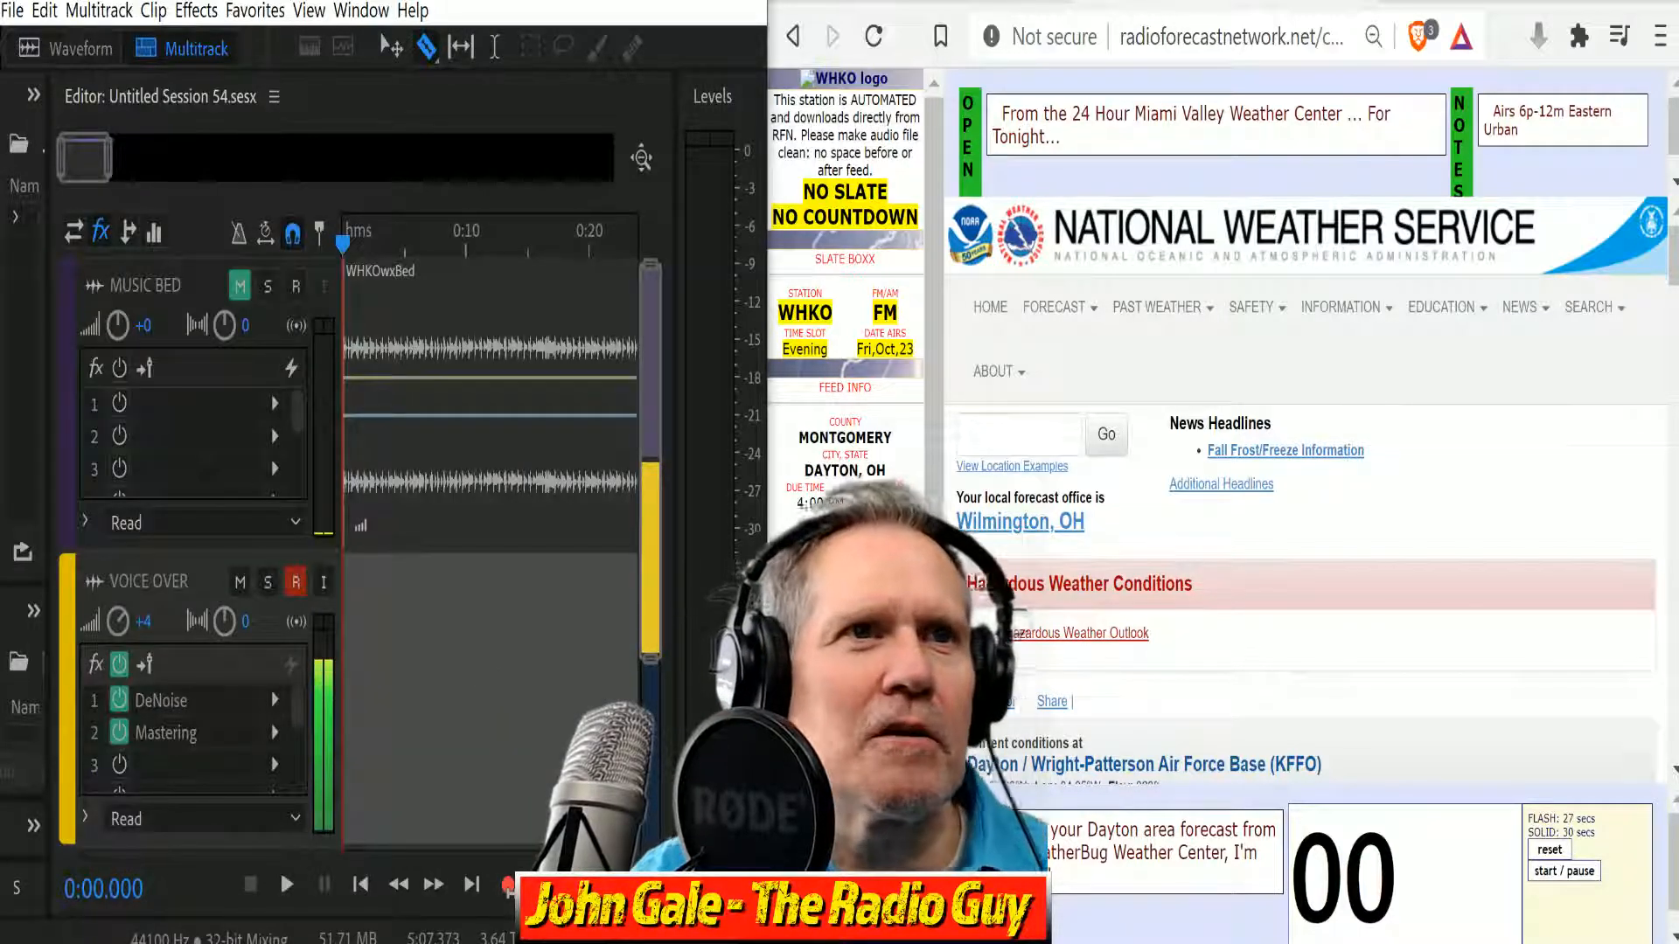
Record the WHKO evening forecast on the VOICE OVER track, reading from the Dayton detailed forecast and using the page's timer.
left_click(508, 885)
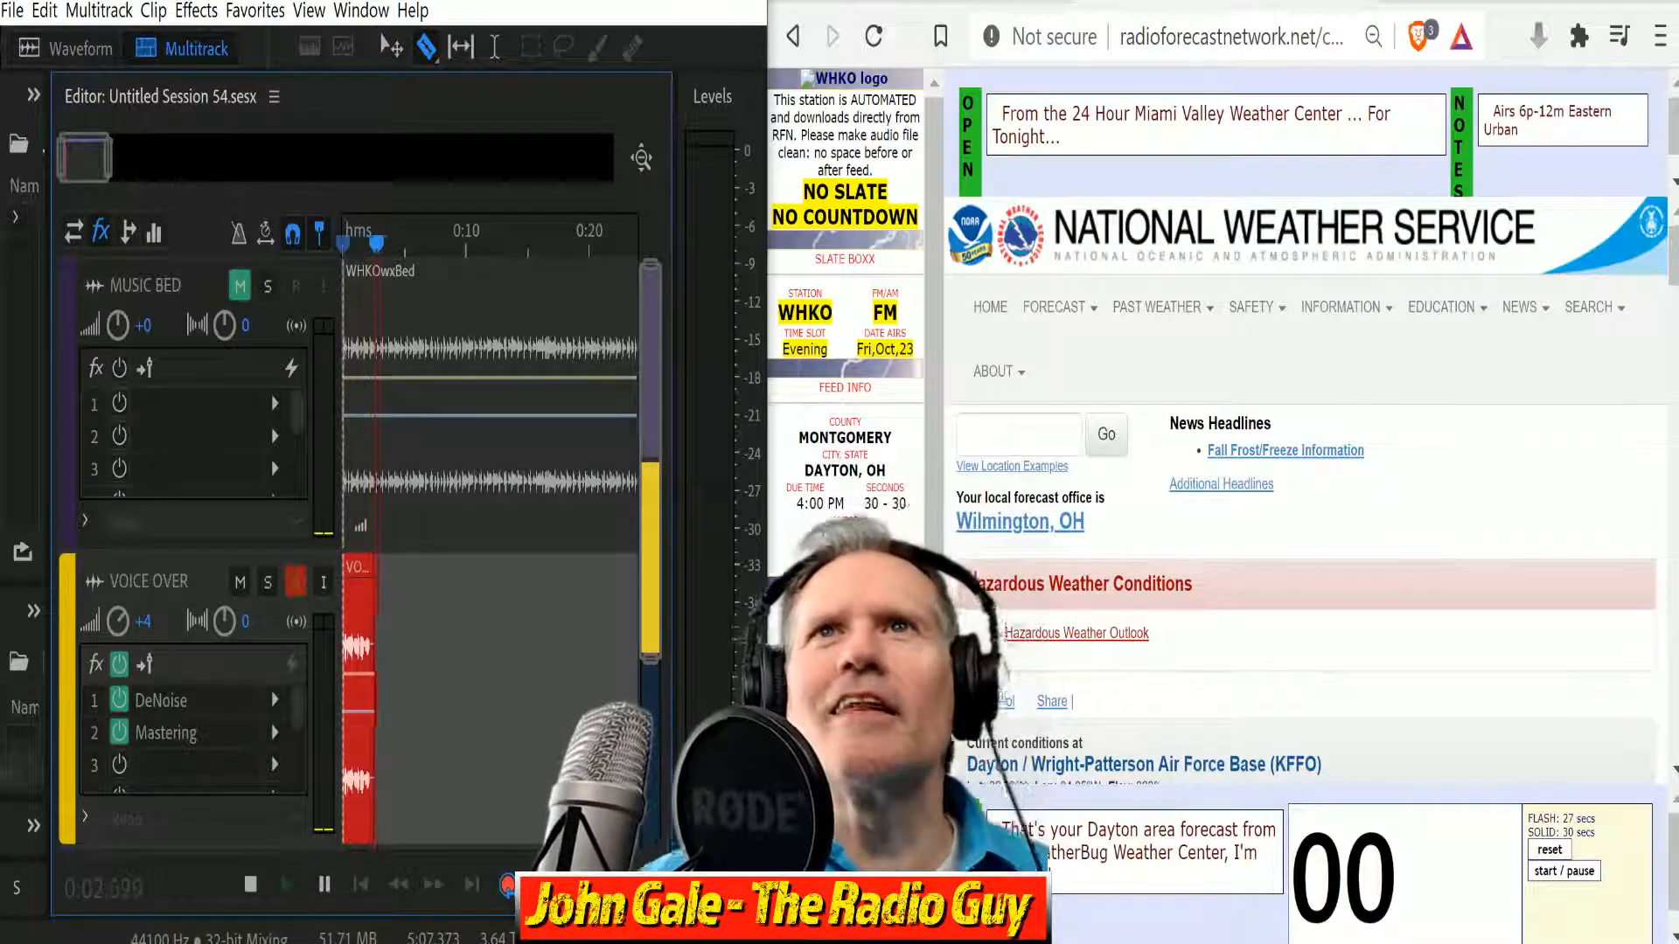
scroll(1161, 678, "down", 9)
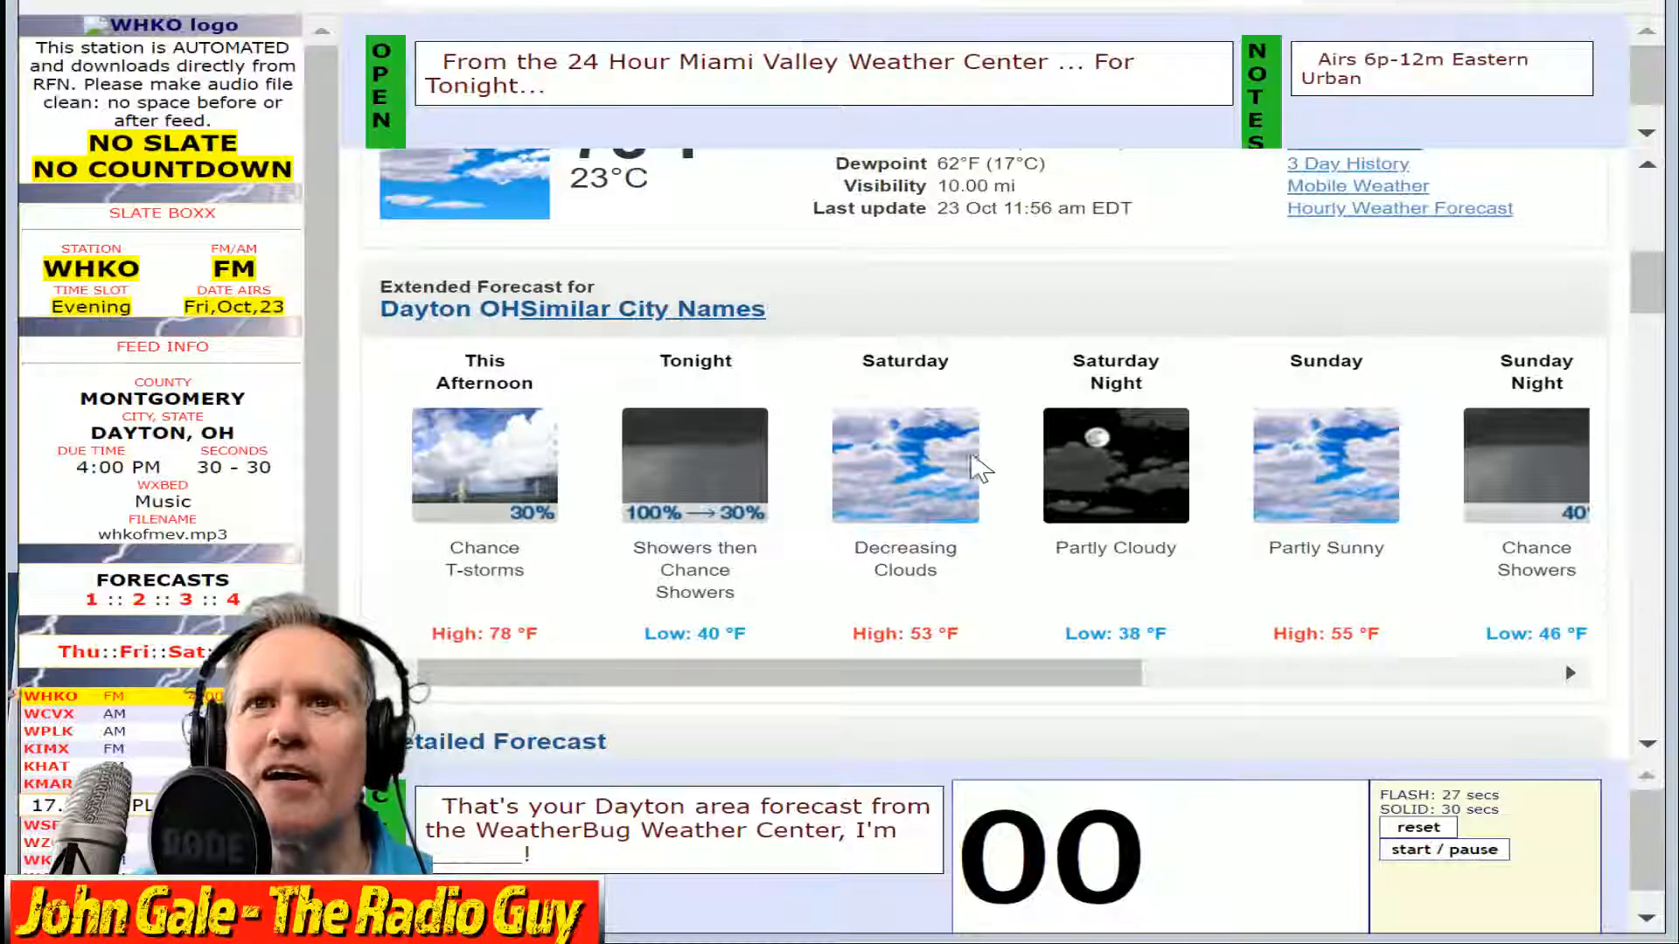
scroll(986, 334, "down", 5)
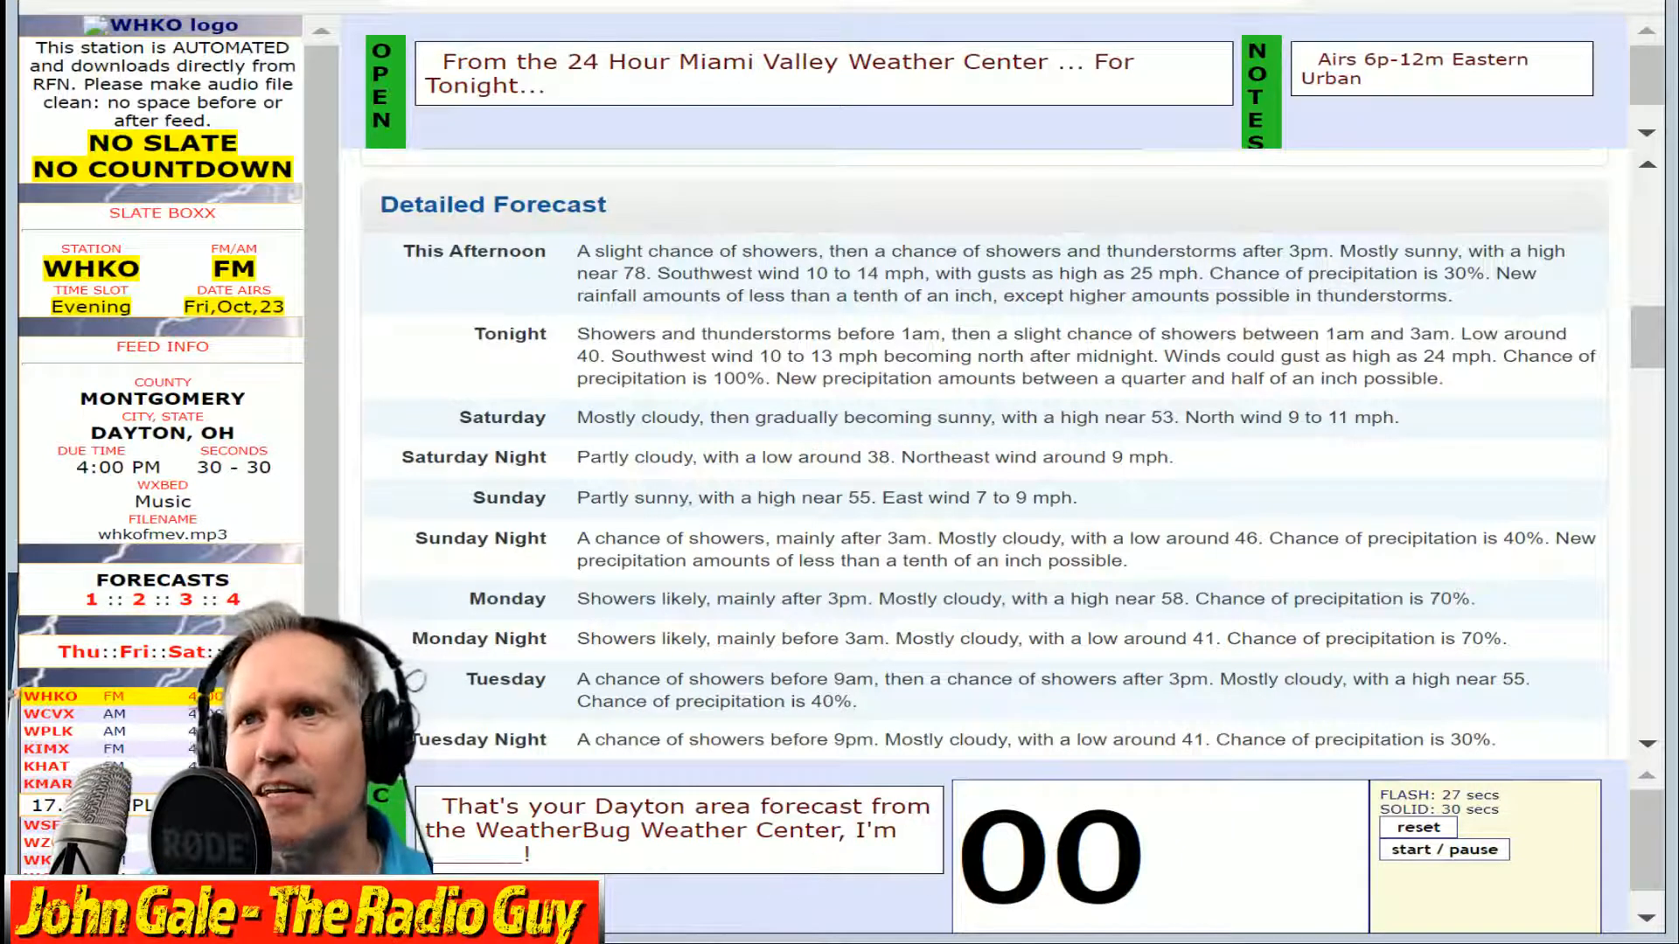
left_click(1451, 852)
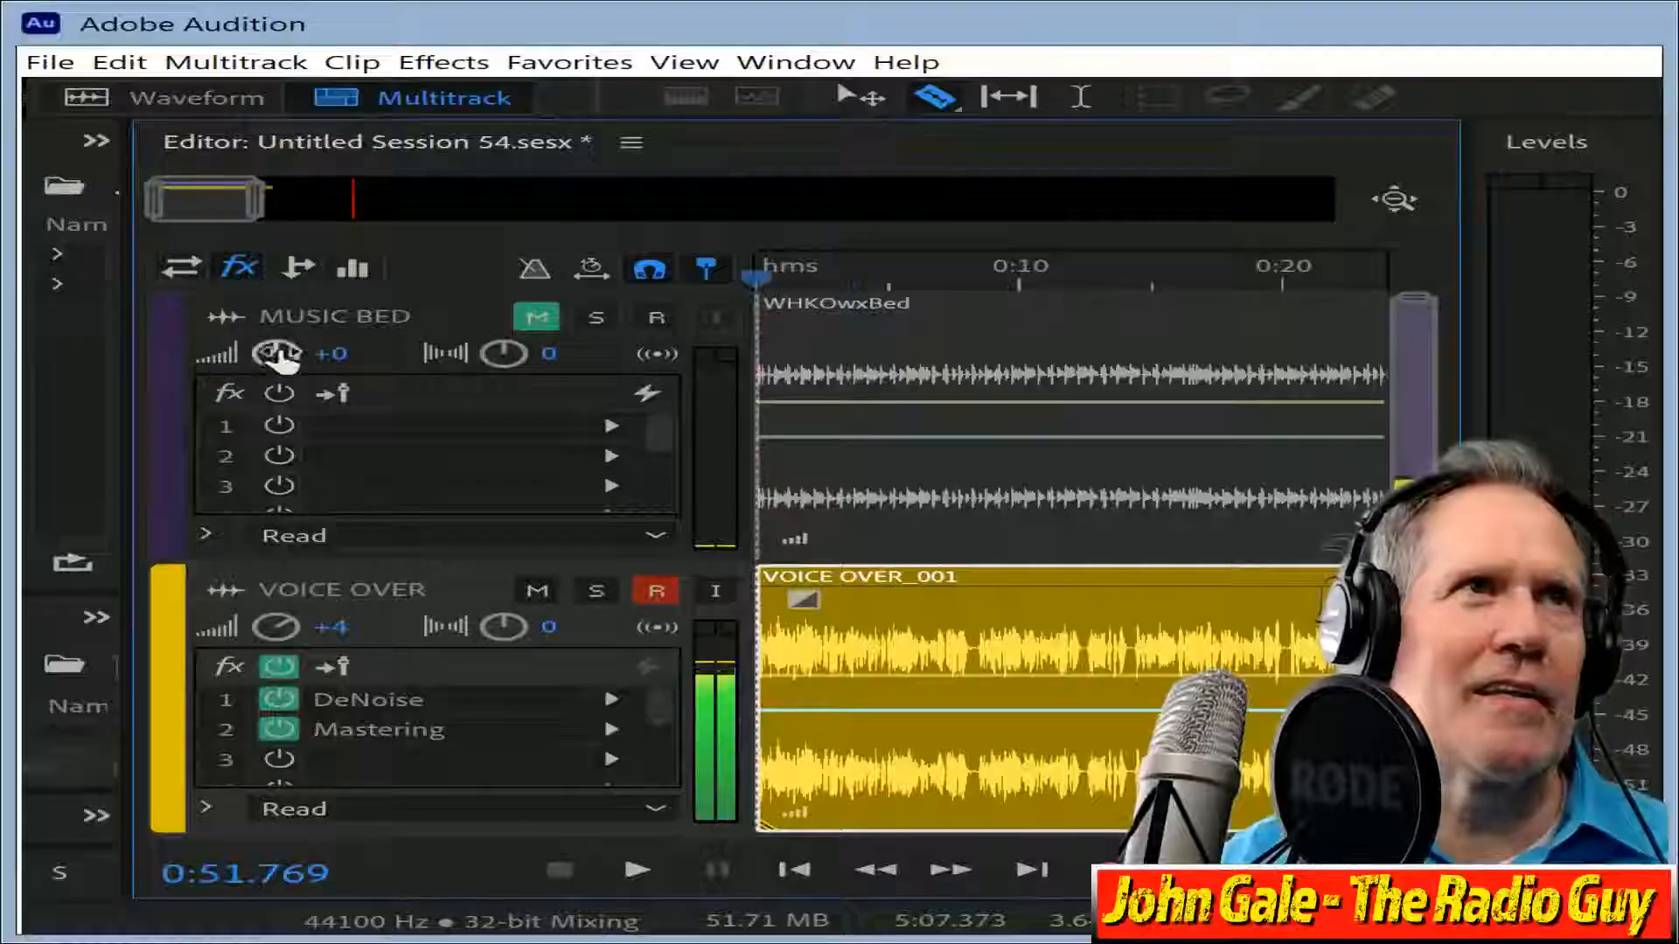
Mix the session down to a new file with the MUSIC BED track unmuted and multiband compression applied, and play the mixdown.
left_click(542, 323)
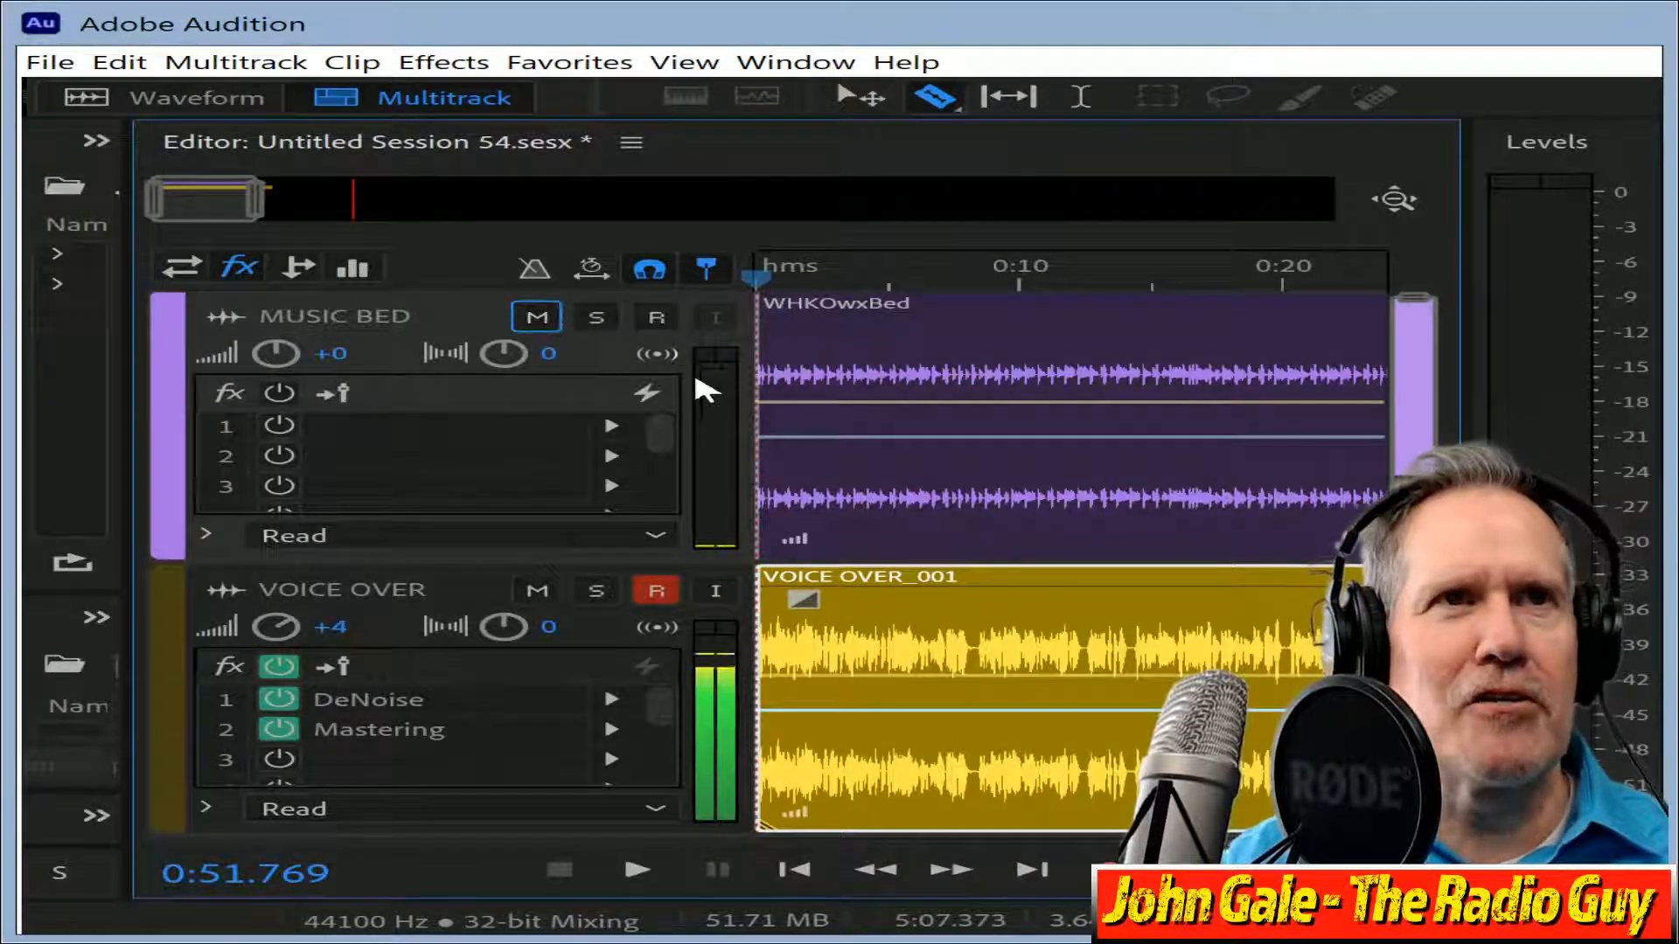
key("shift+alt+m")
key("ctrl+1")
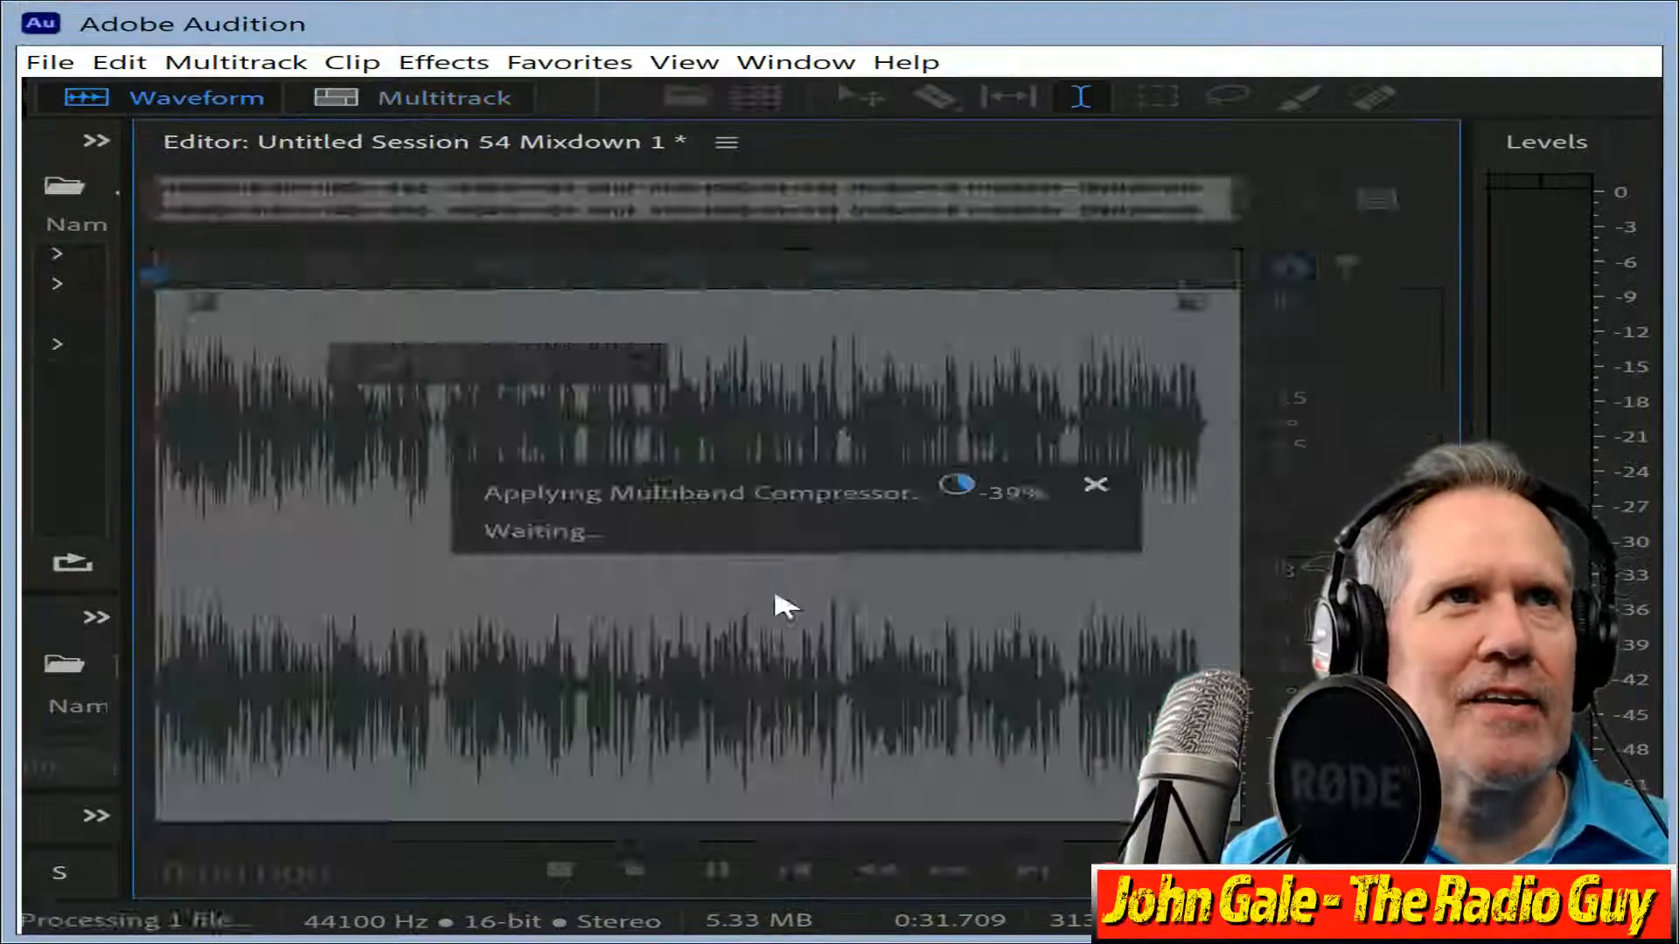
left_click(638, 868)
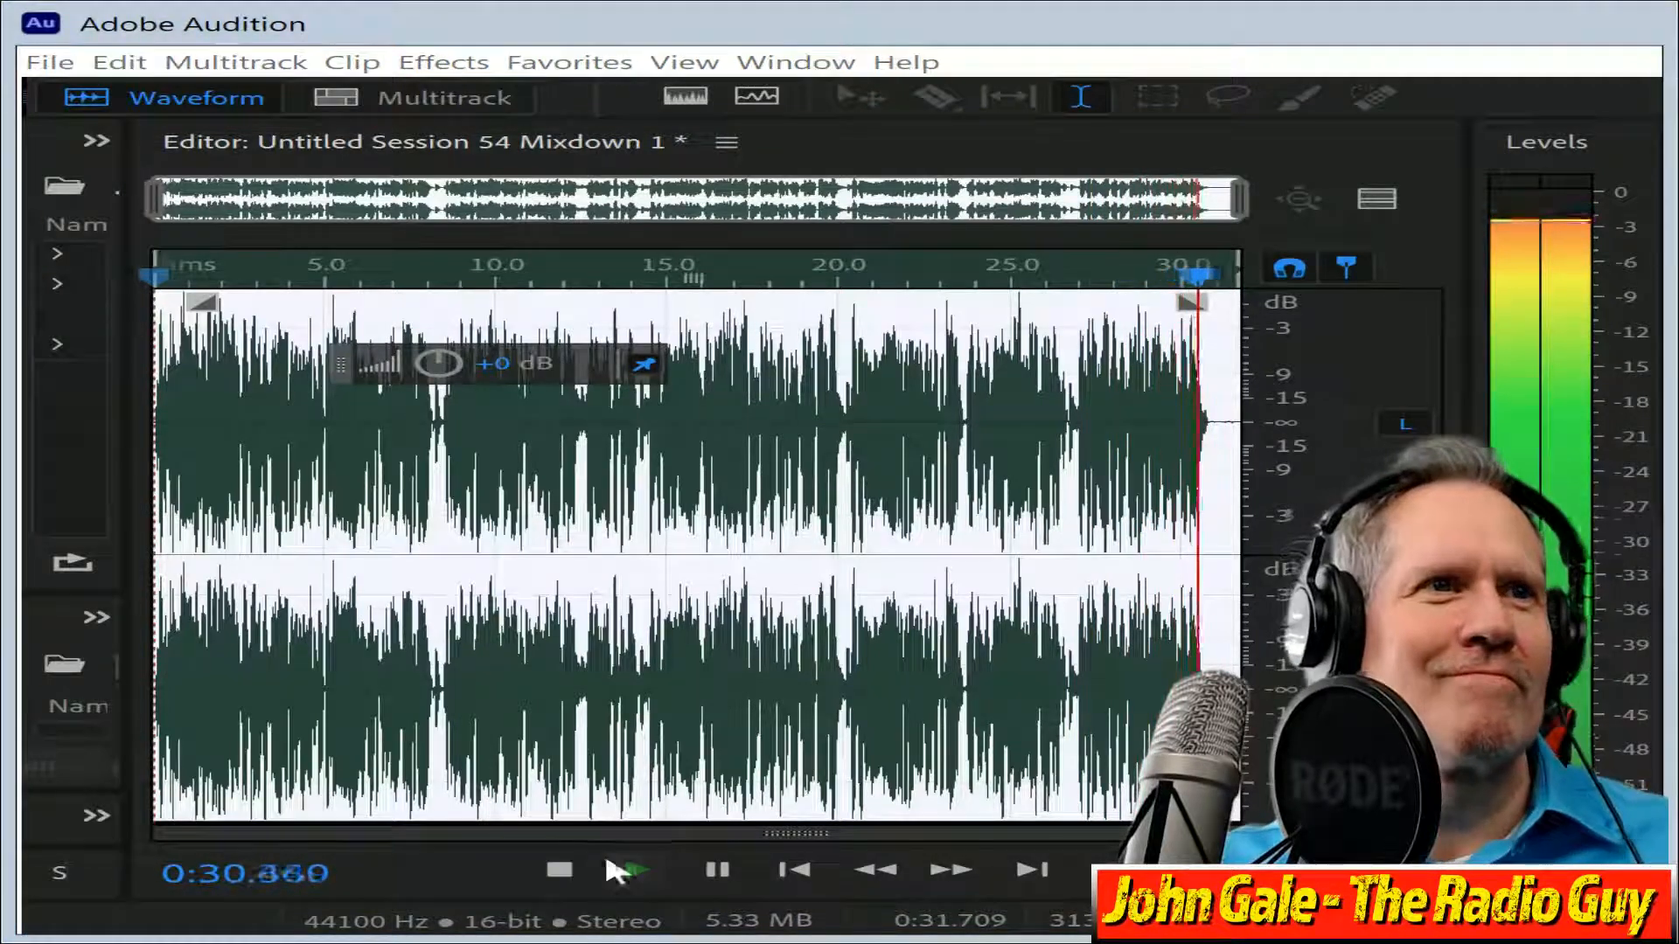
left_click(564, 871)
In the multitrack session, cut off the silent start of the VOICE OVER clip, delete it, and move the remaining clip to the session start.
left_click(389, 99)
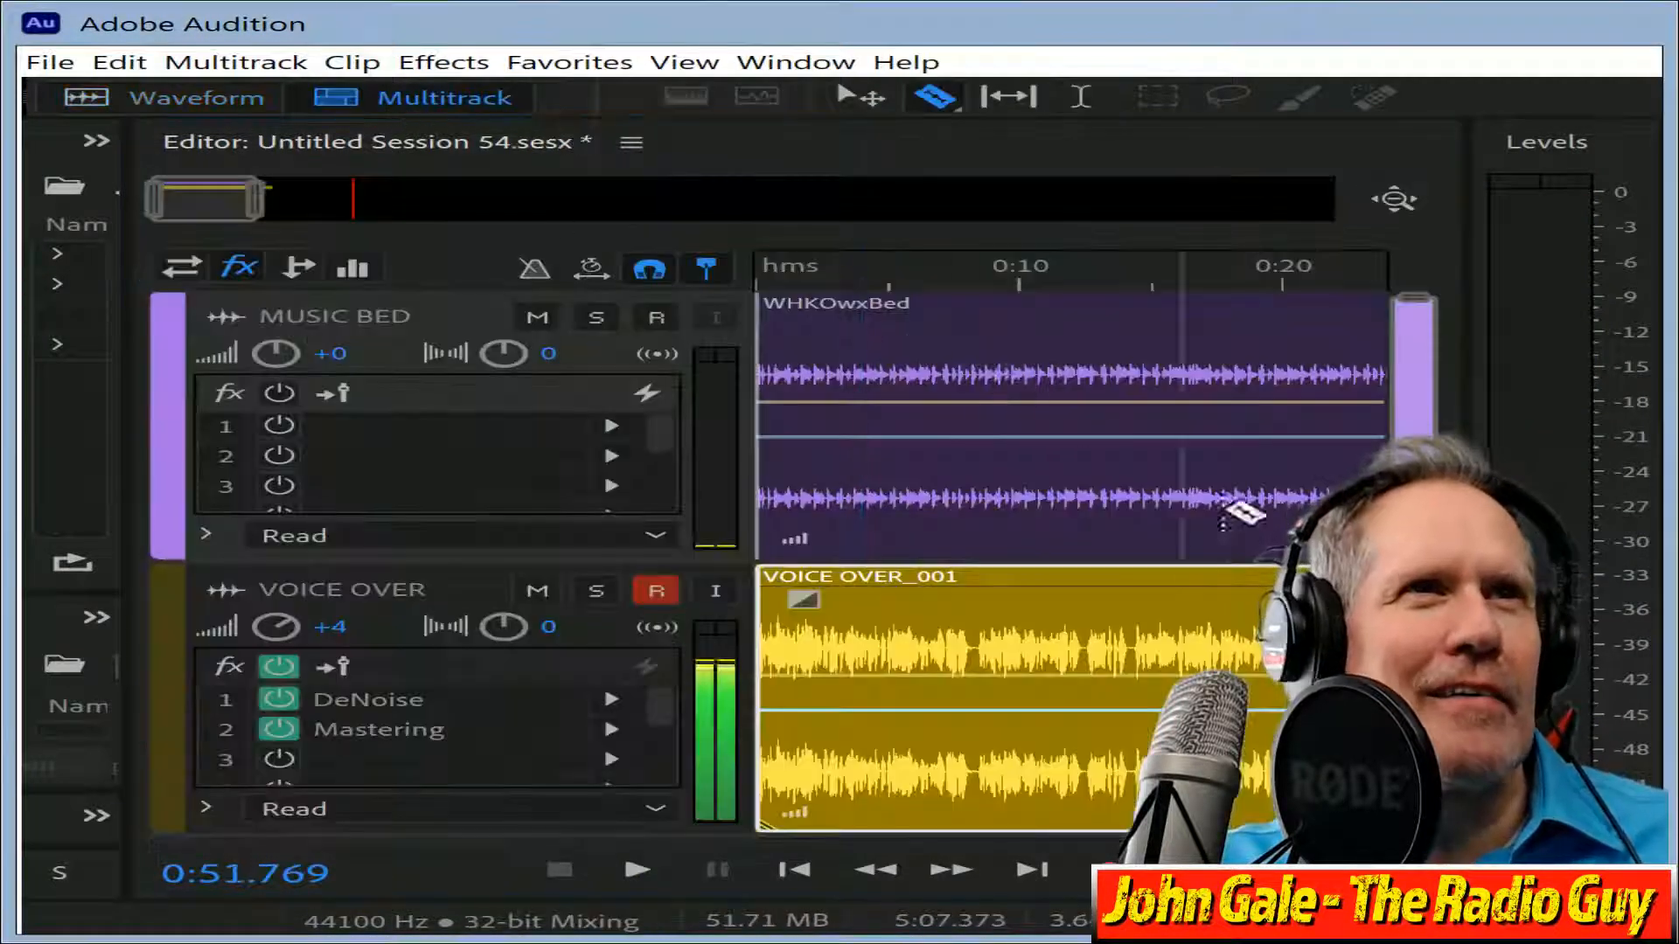
left_click_drag(262, 199, 185, 228)
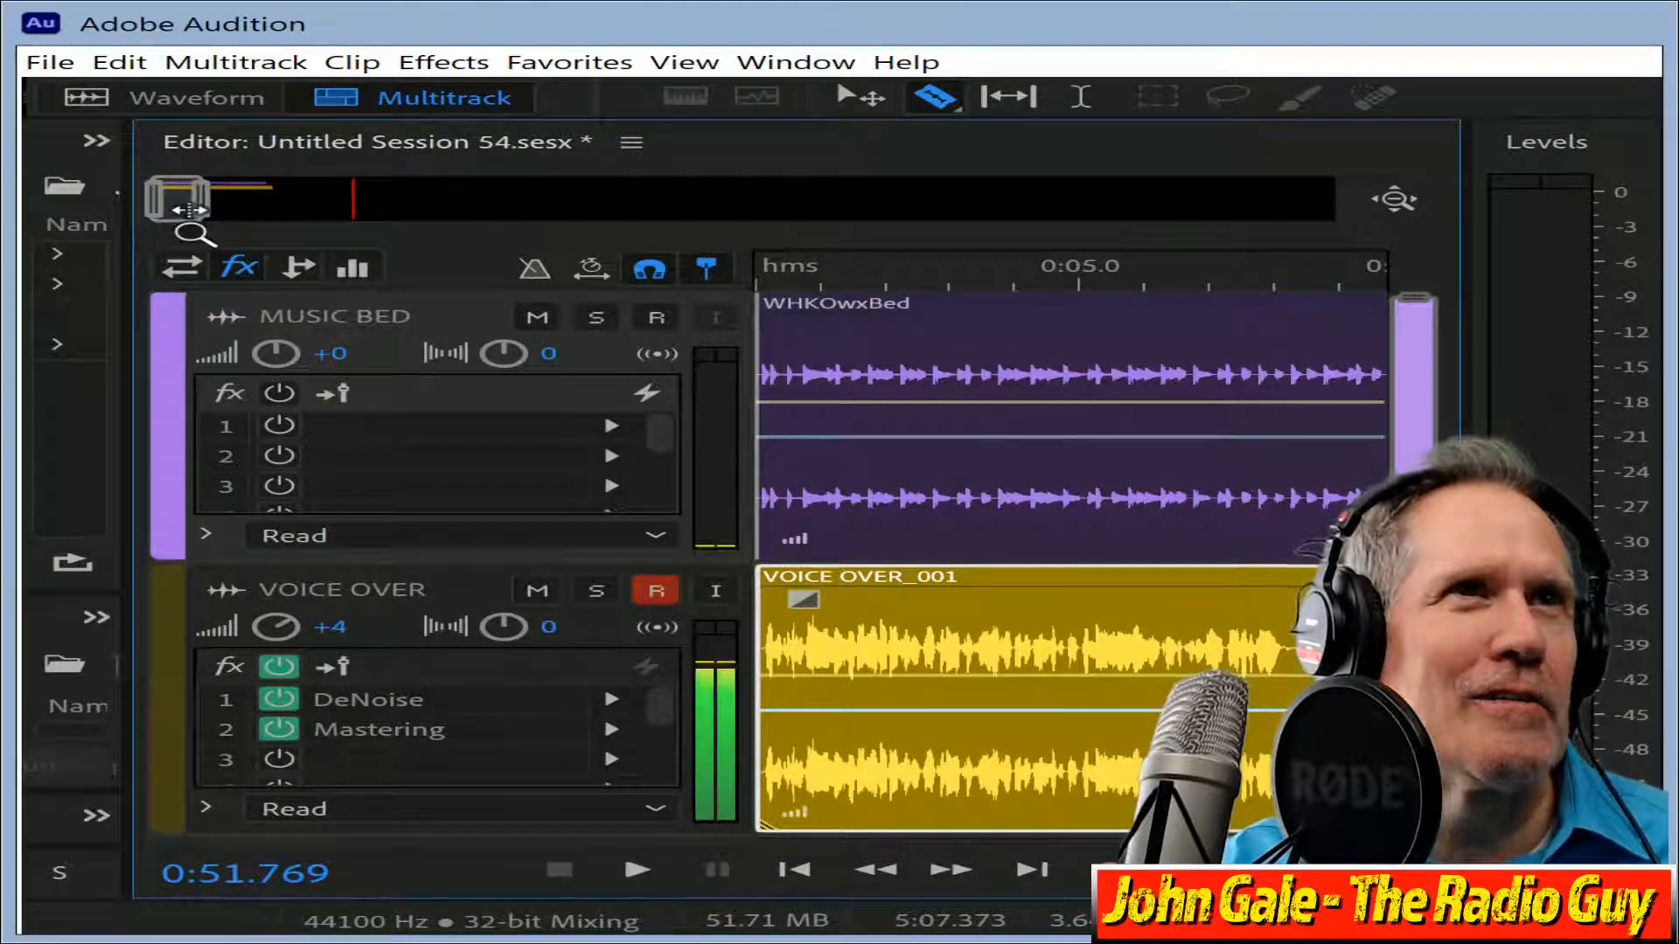
left_click_drag(188, 210, 132, 210)
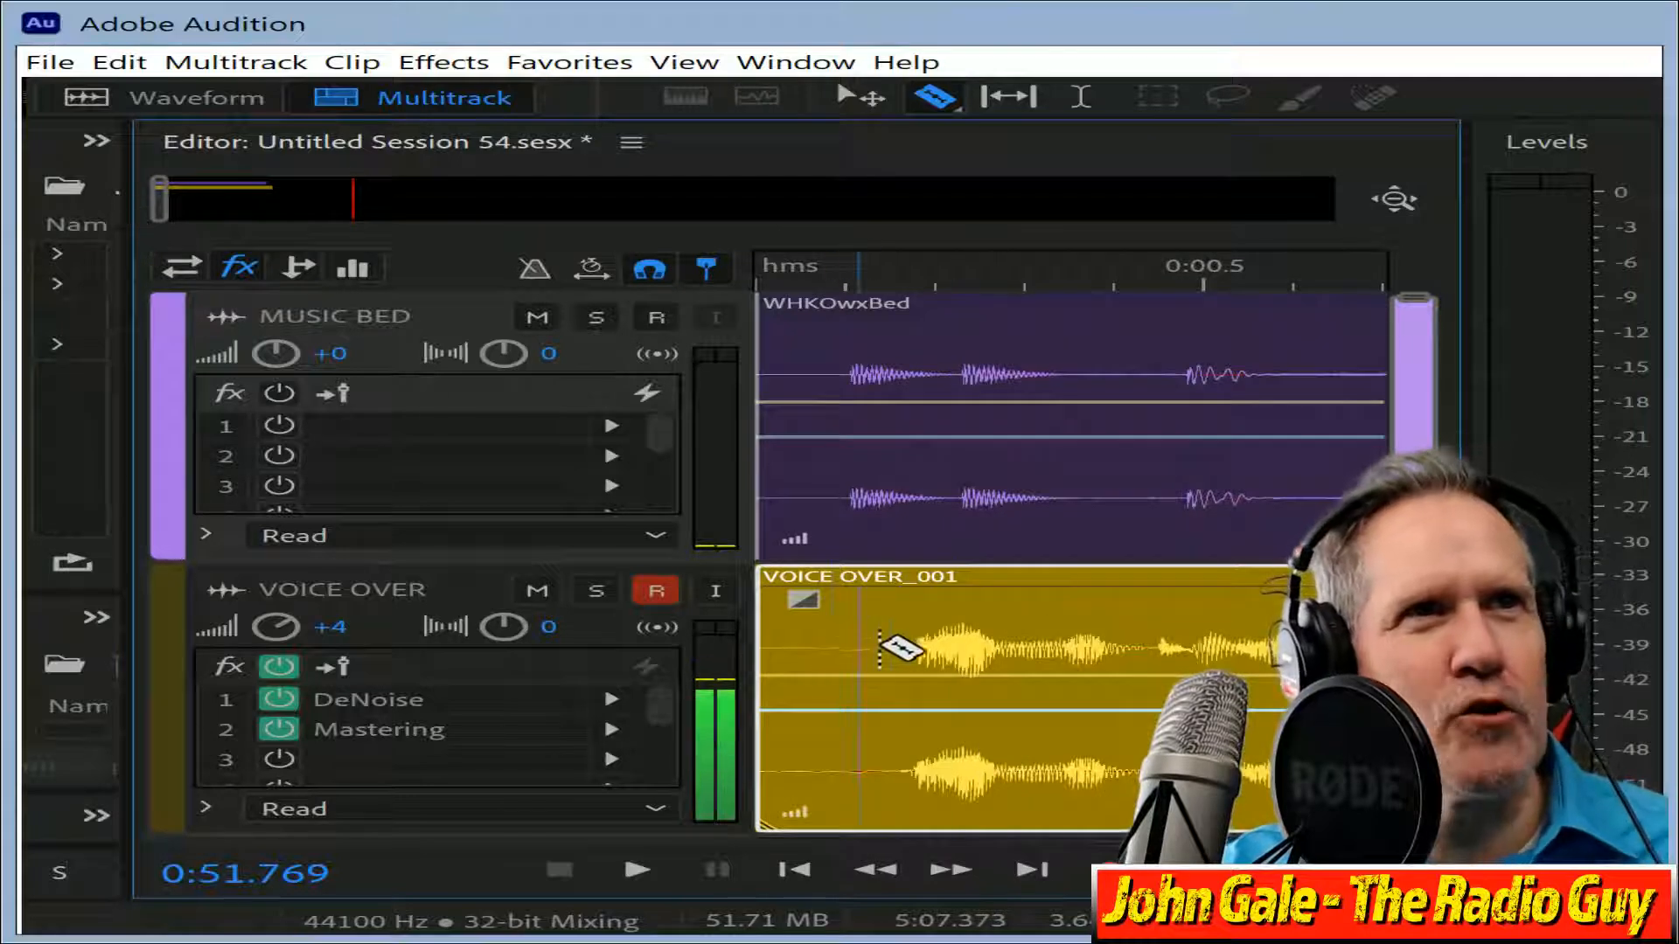
left_click(886, 641)
left_click(837, 579)
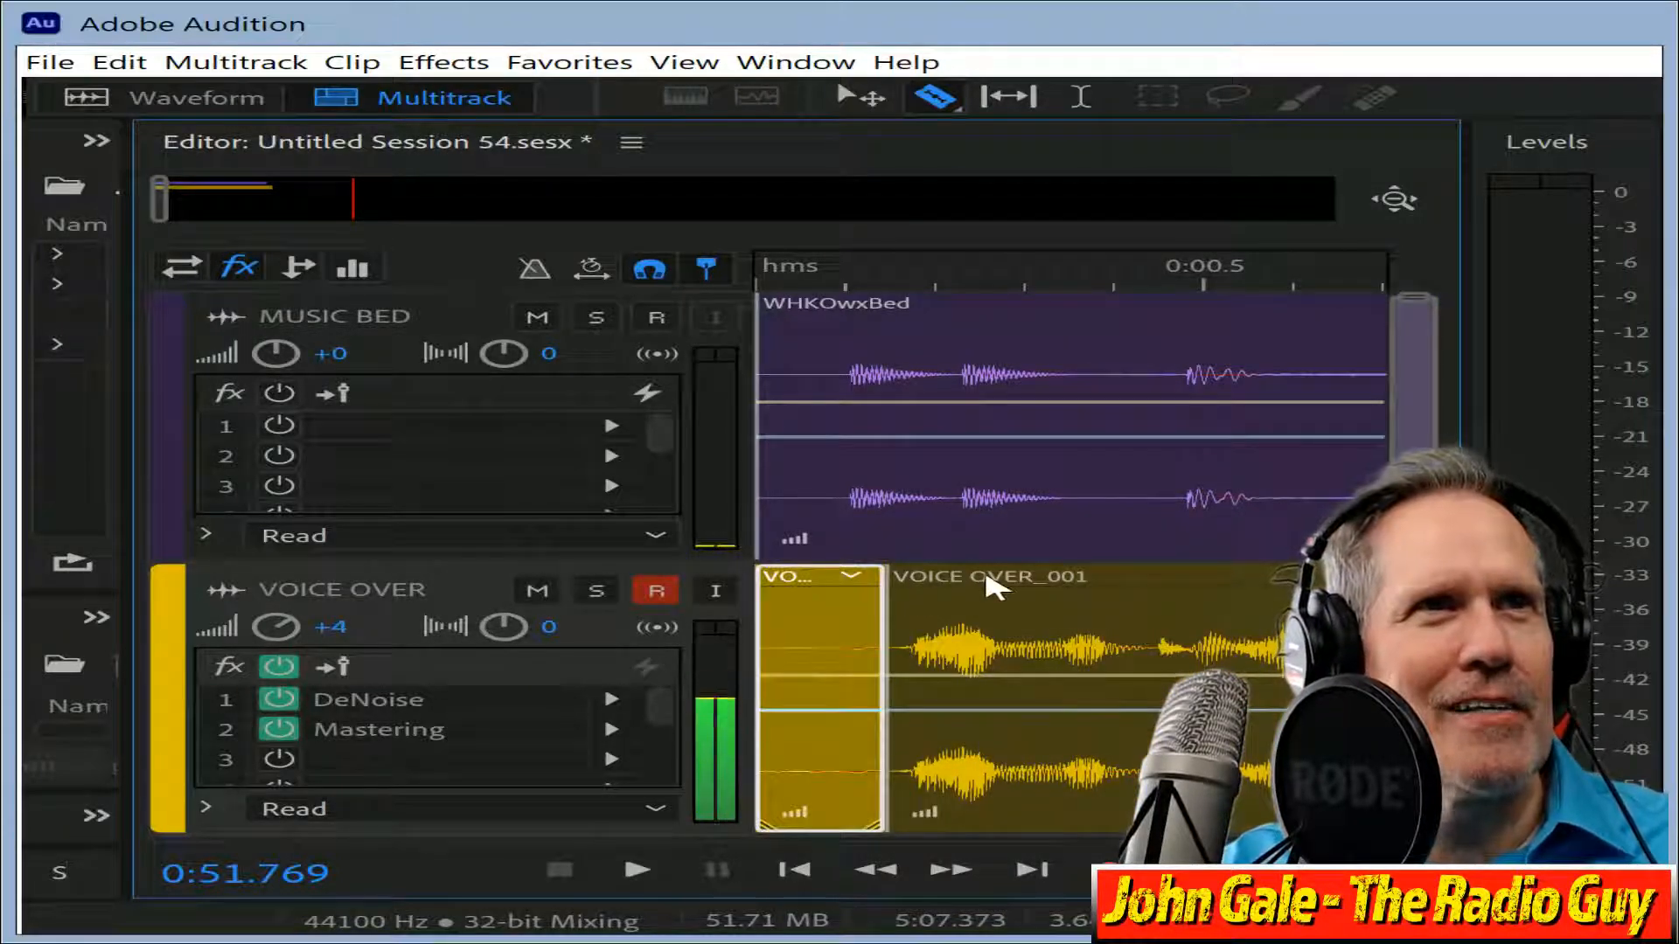
key("Delete")
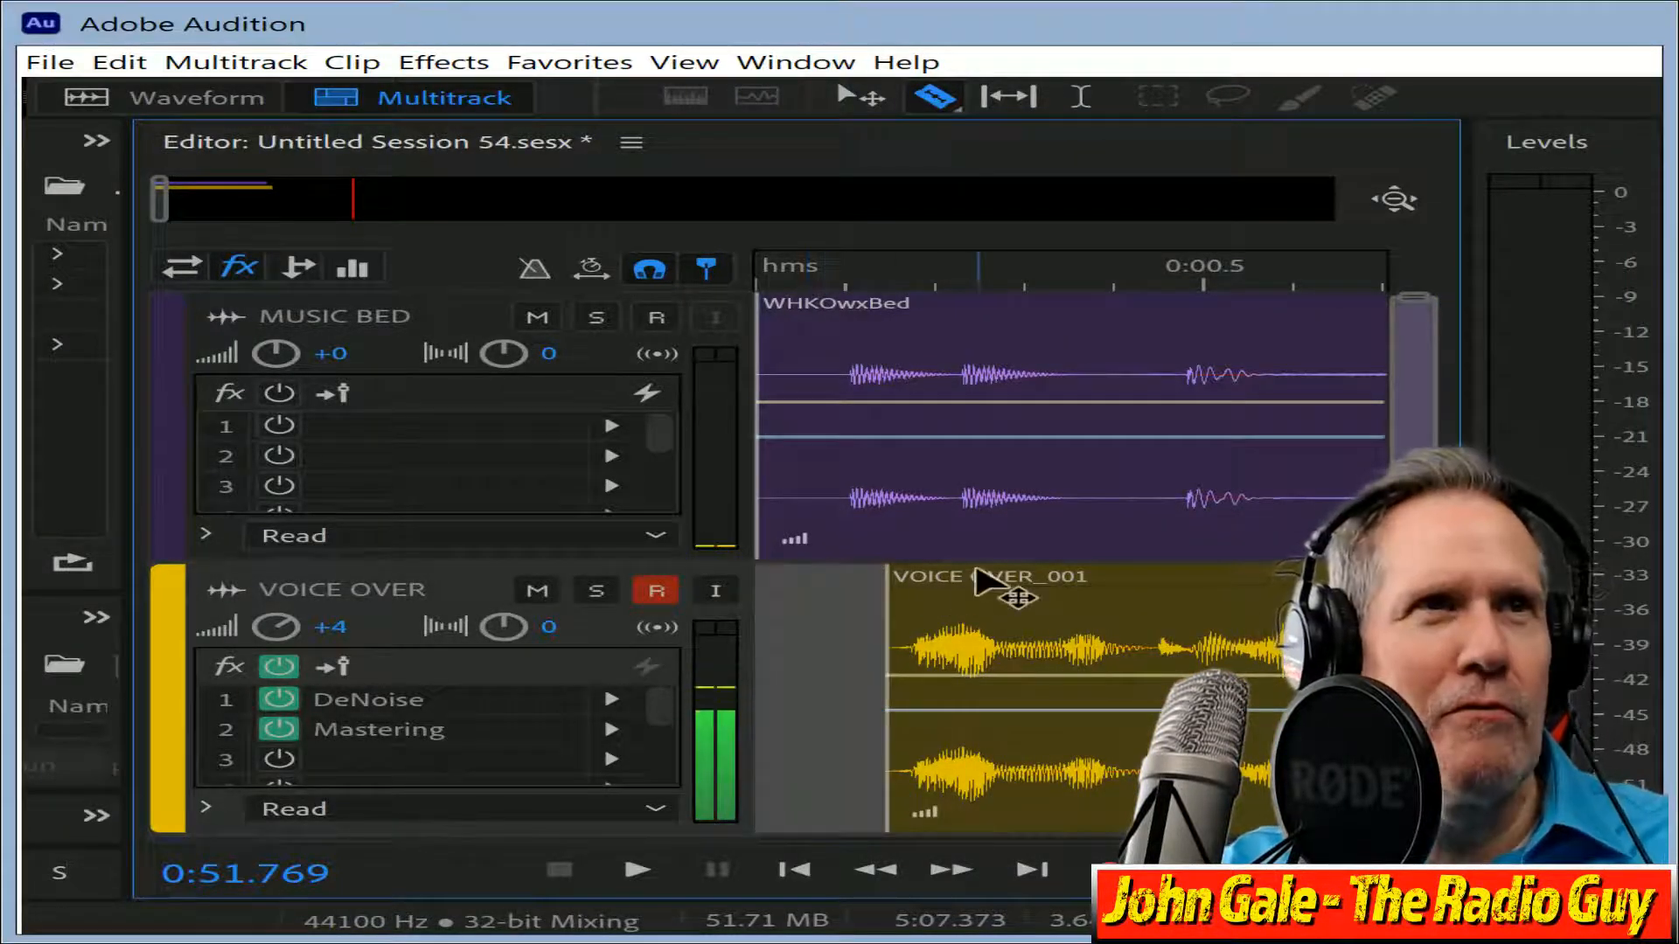
left_click_drag(980, 586, 554, 592)
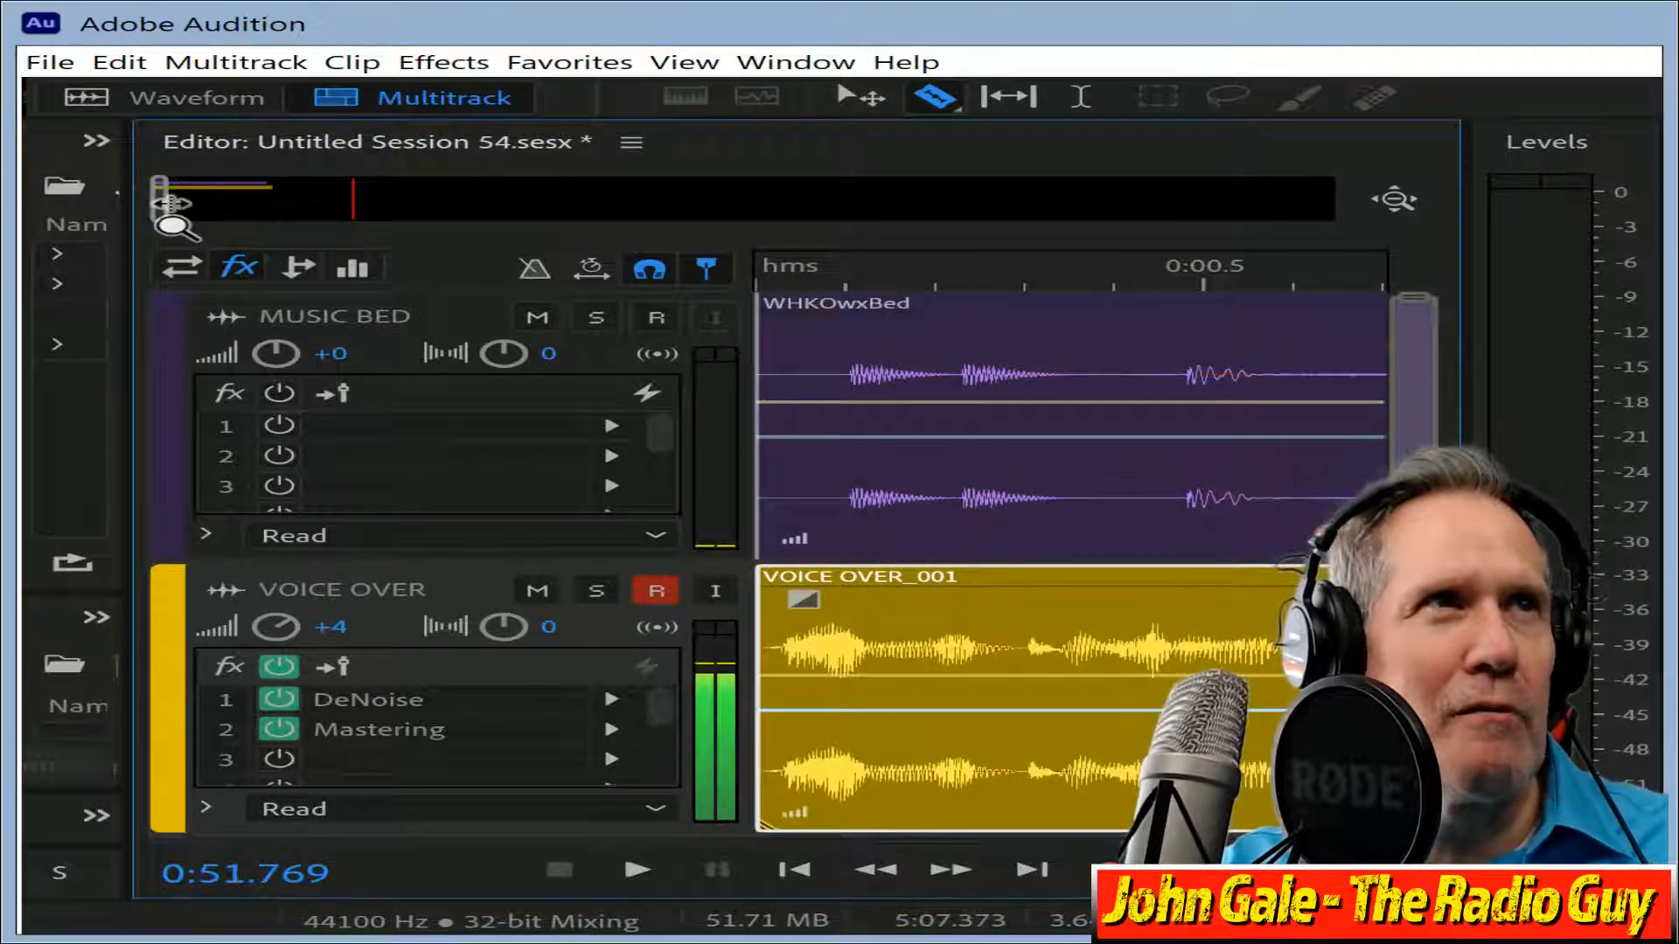
Split the VOICE OVER clip in the pause near 8 seconds and shift the following part slightly earlier to shorten the pause.
mouse_move(172, 203)
left_mouse_down()
mouse_move(259, 218)
mouse_move(190, 219)
mouse_move(253, 204)
mouse_move(131, 211)
mouse_move(191, 207)
left_mouse_up()
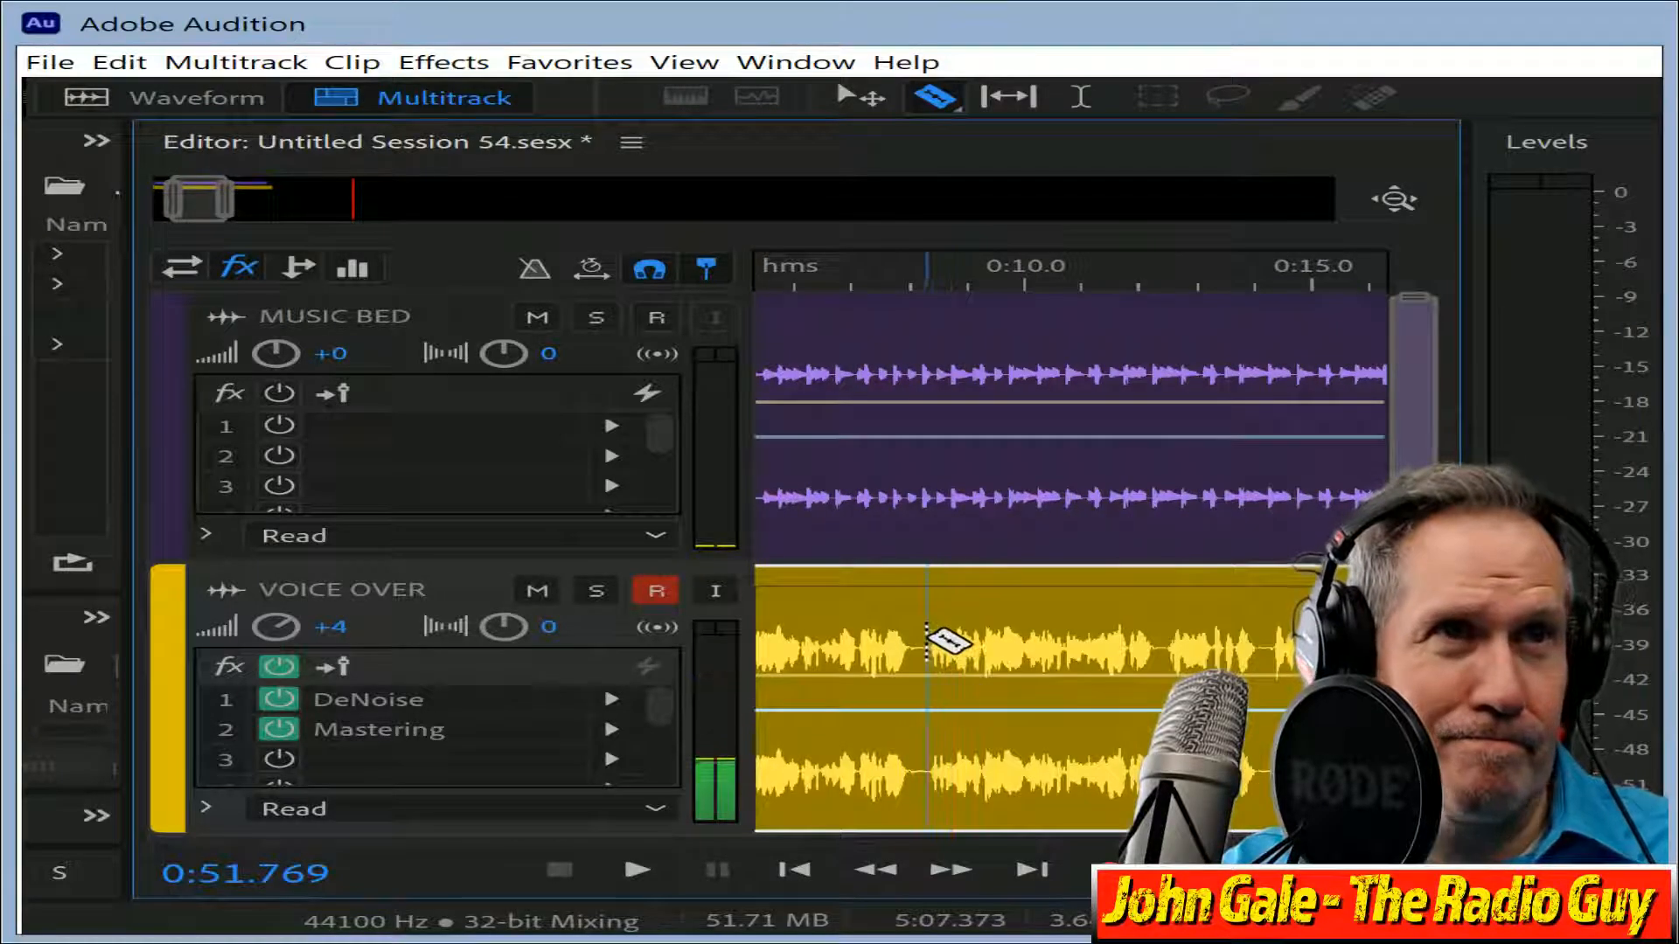
left_click(926, 633)
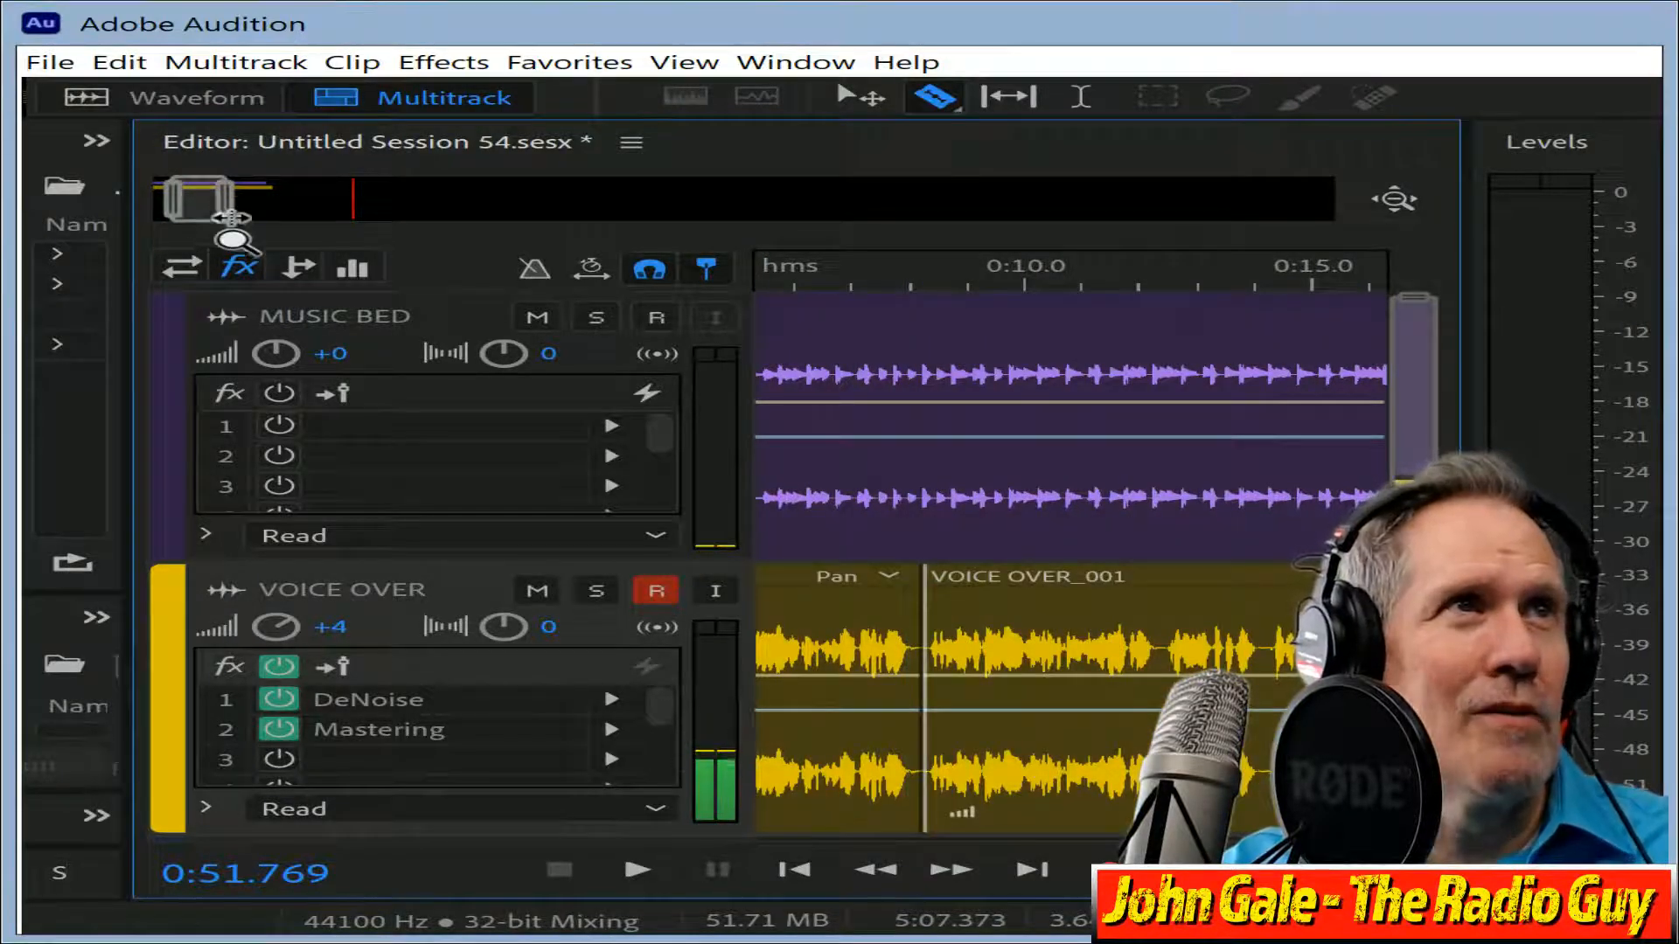
mouse_move(229, 219)
left_mouse_down()
mouse_move(196, 199)
mouse_move(210, 210)
left_mouse_up()
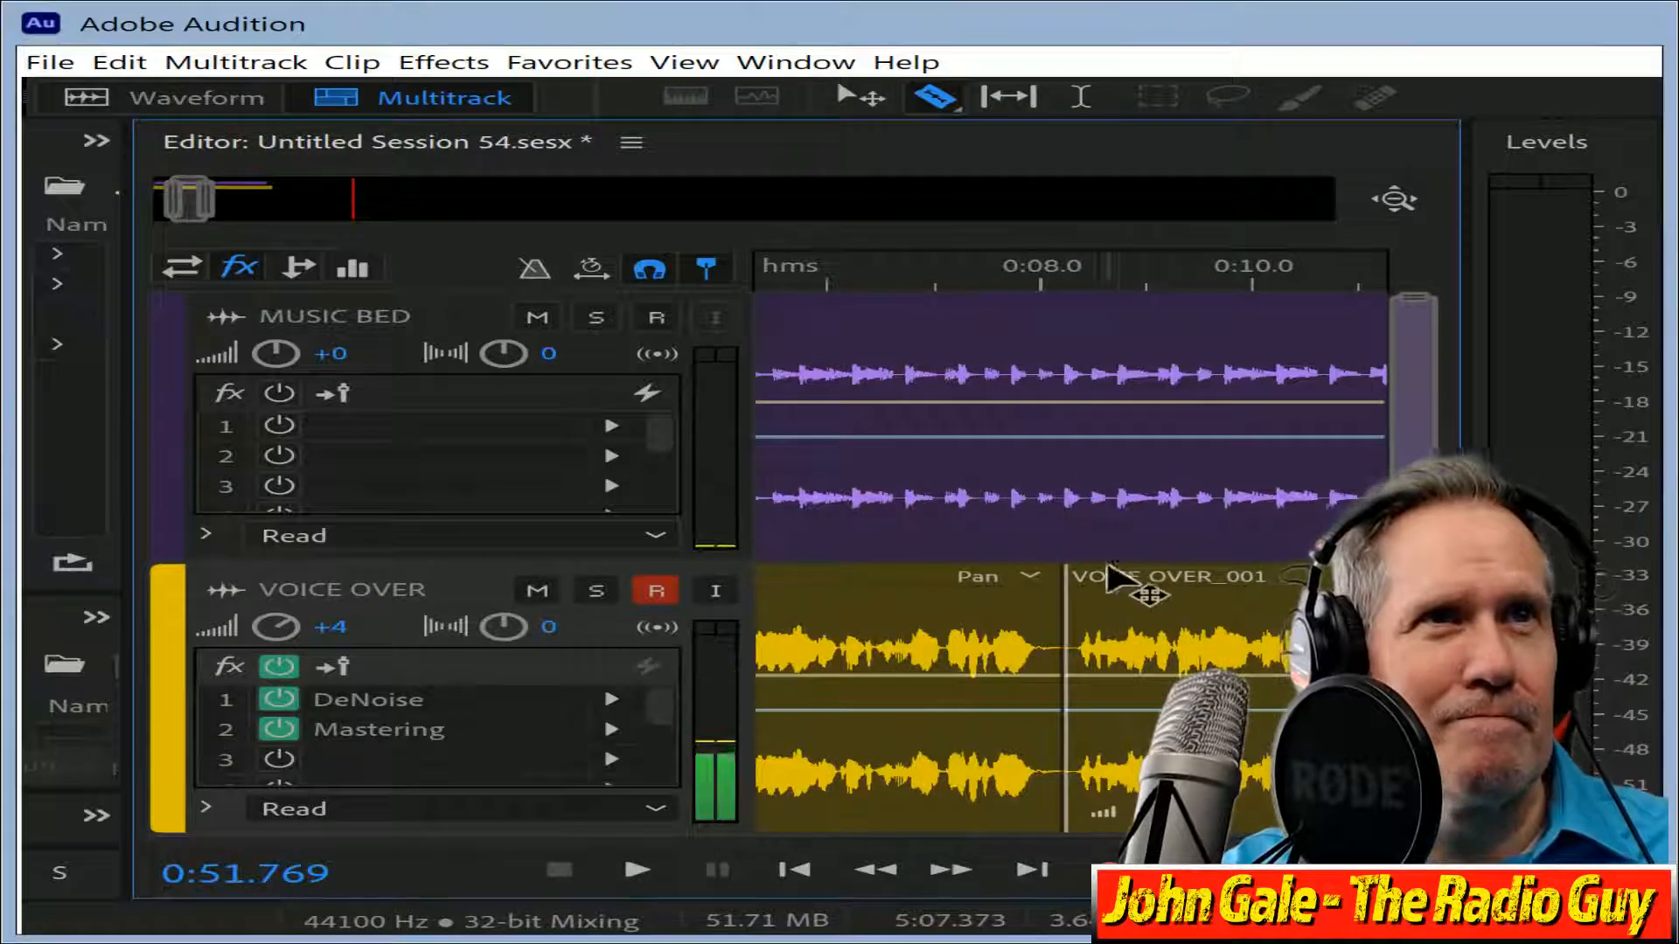
left_click_drag(1106, 596, 1079, 598)
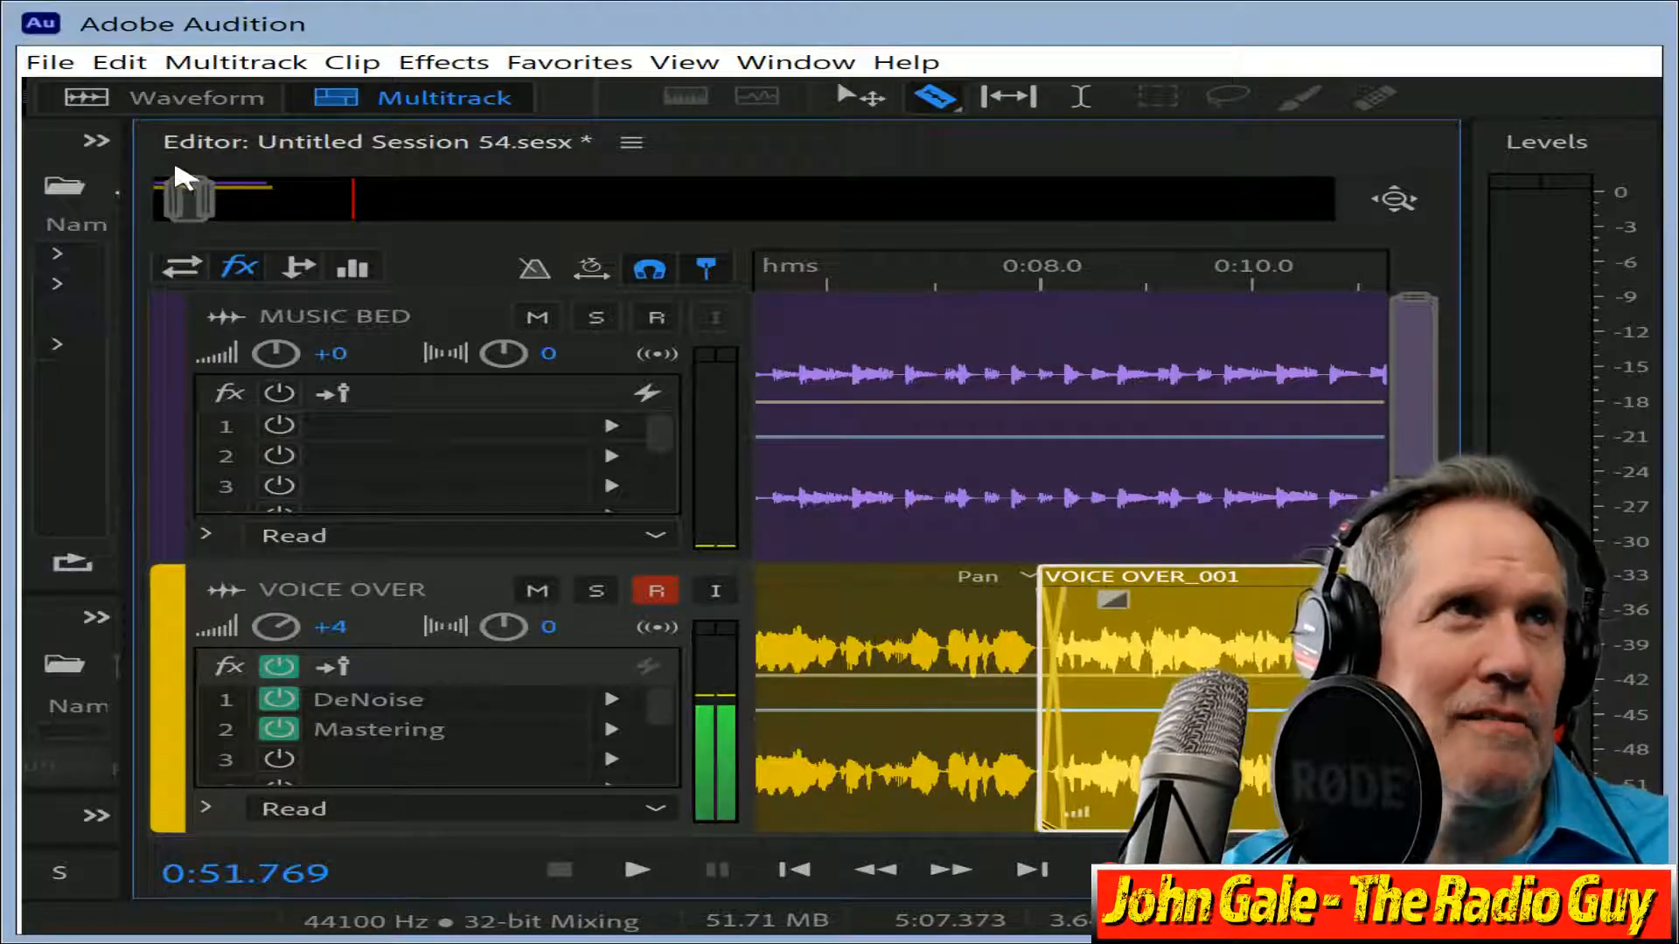
Split the VOICE OVER clip in the pause near 14 seconds and overlap the following part slightly with the preceding one.
left_click_drag(186, 199, 194, 204)
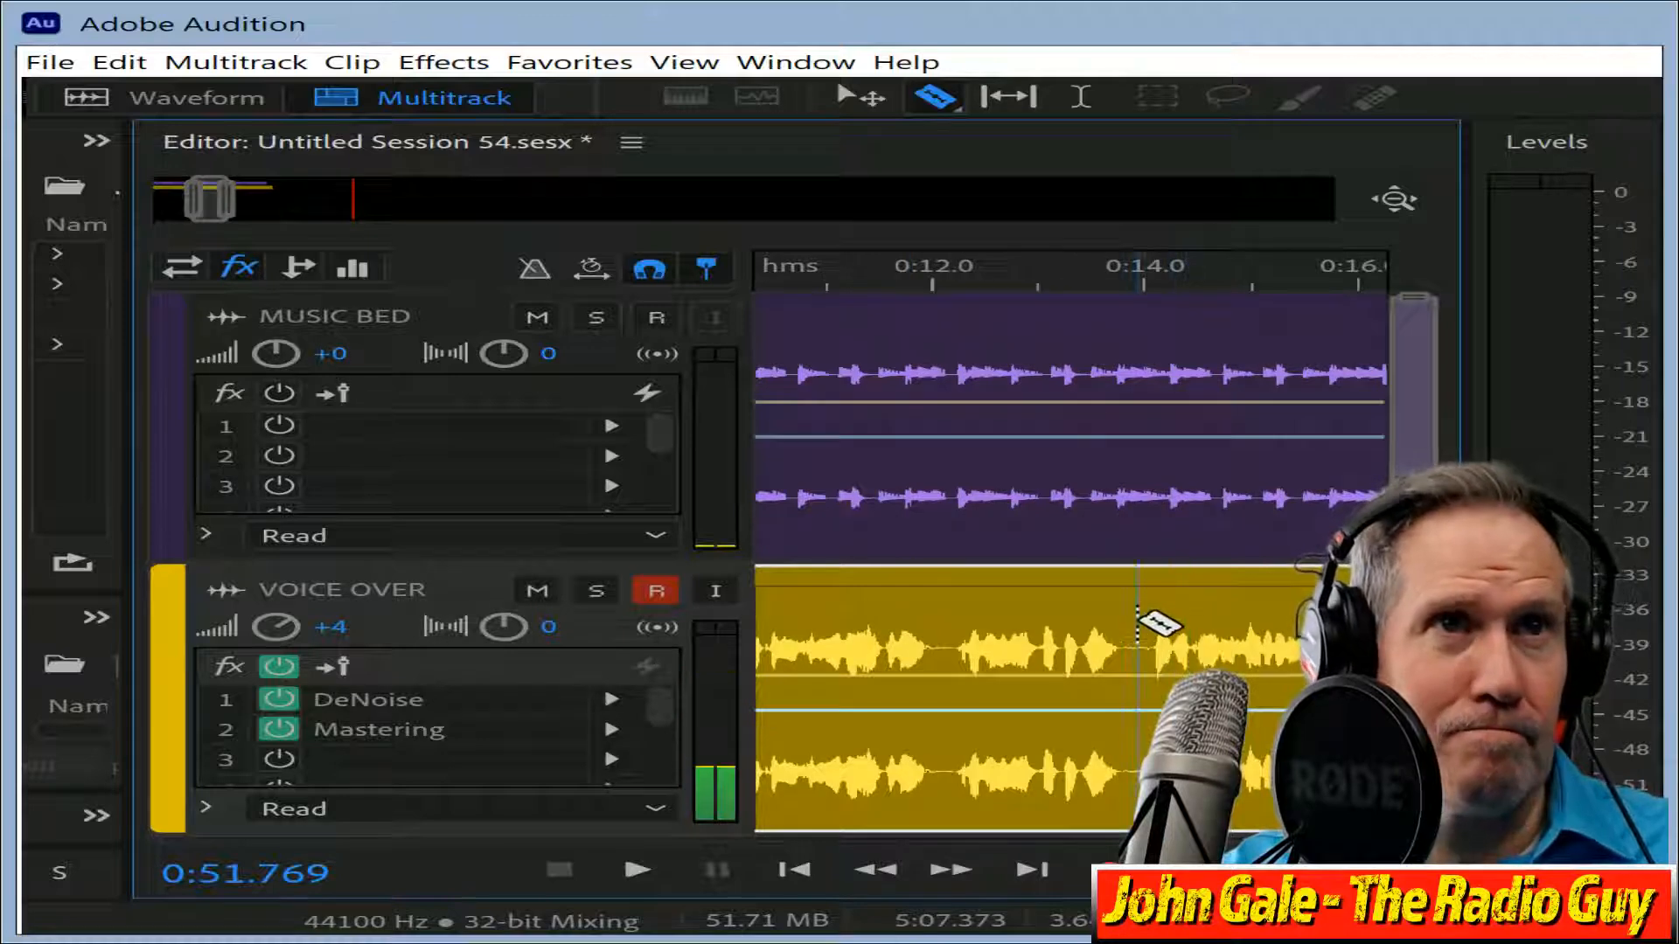
left_click(1152, 612)
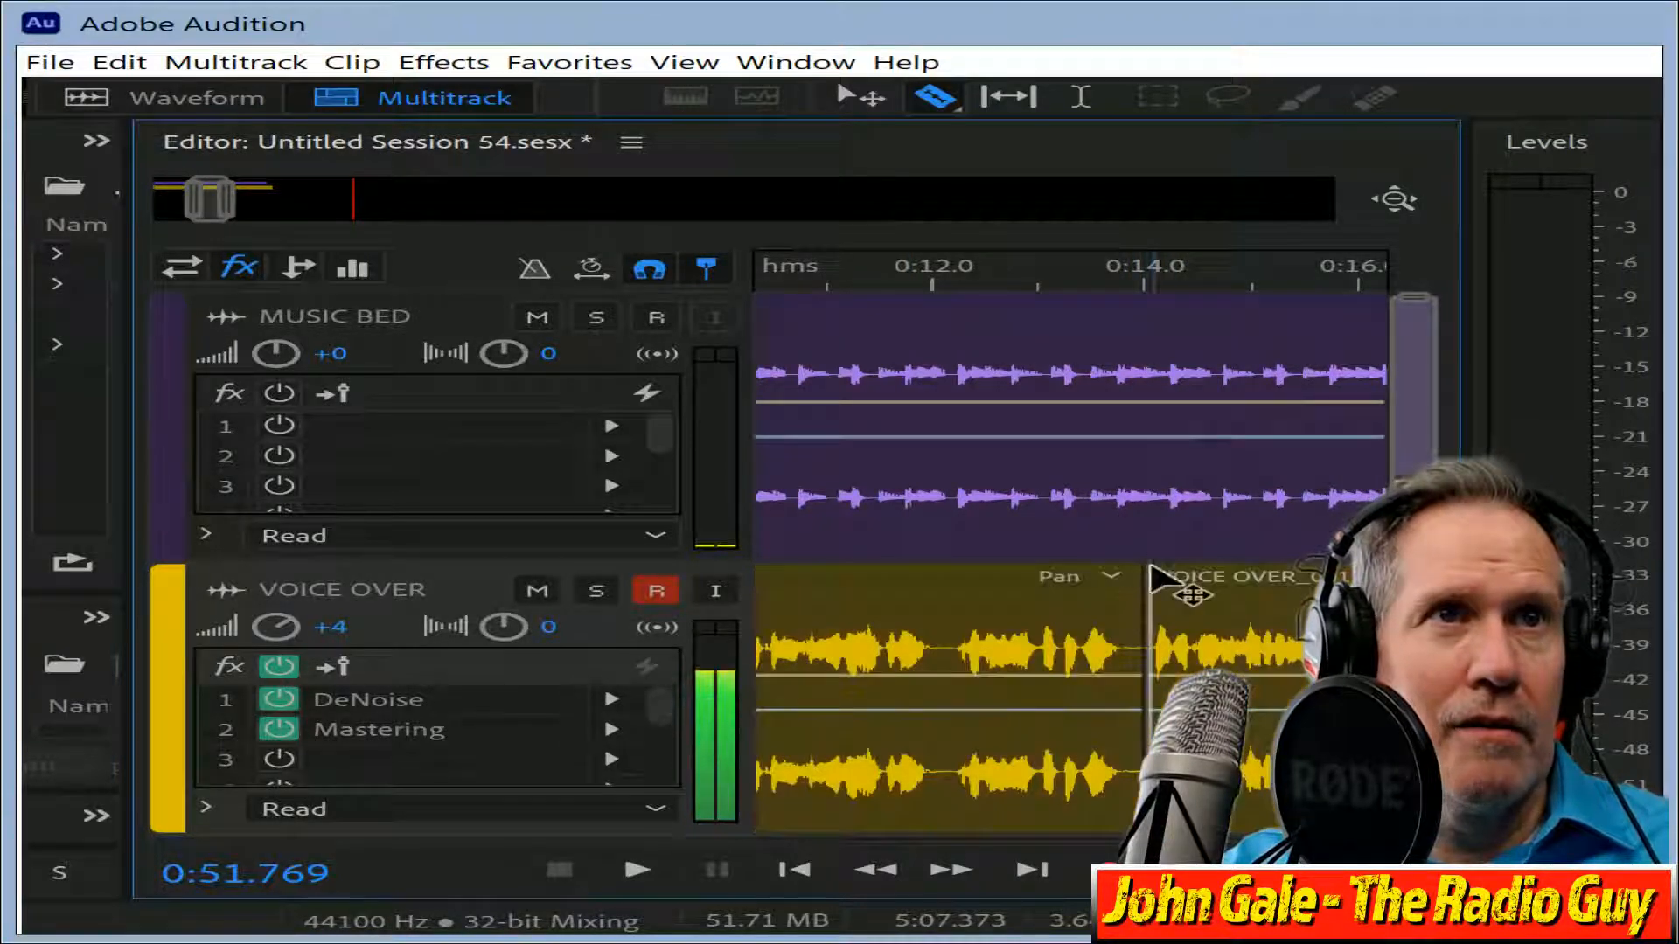
left_click_drag(1194, 589, 1172, 587)
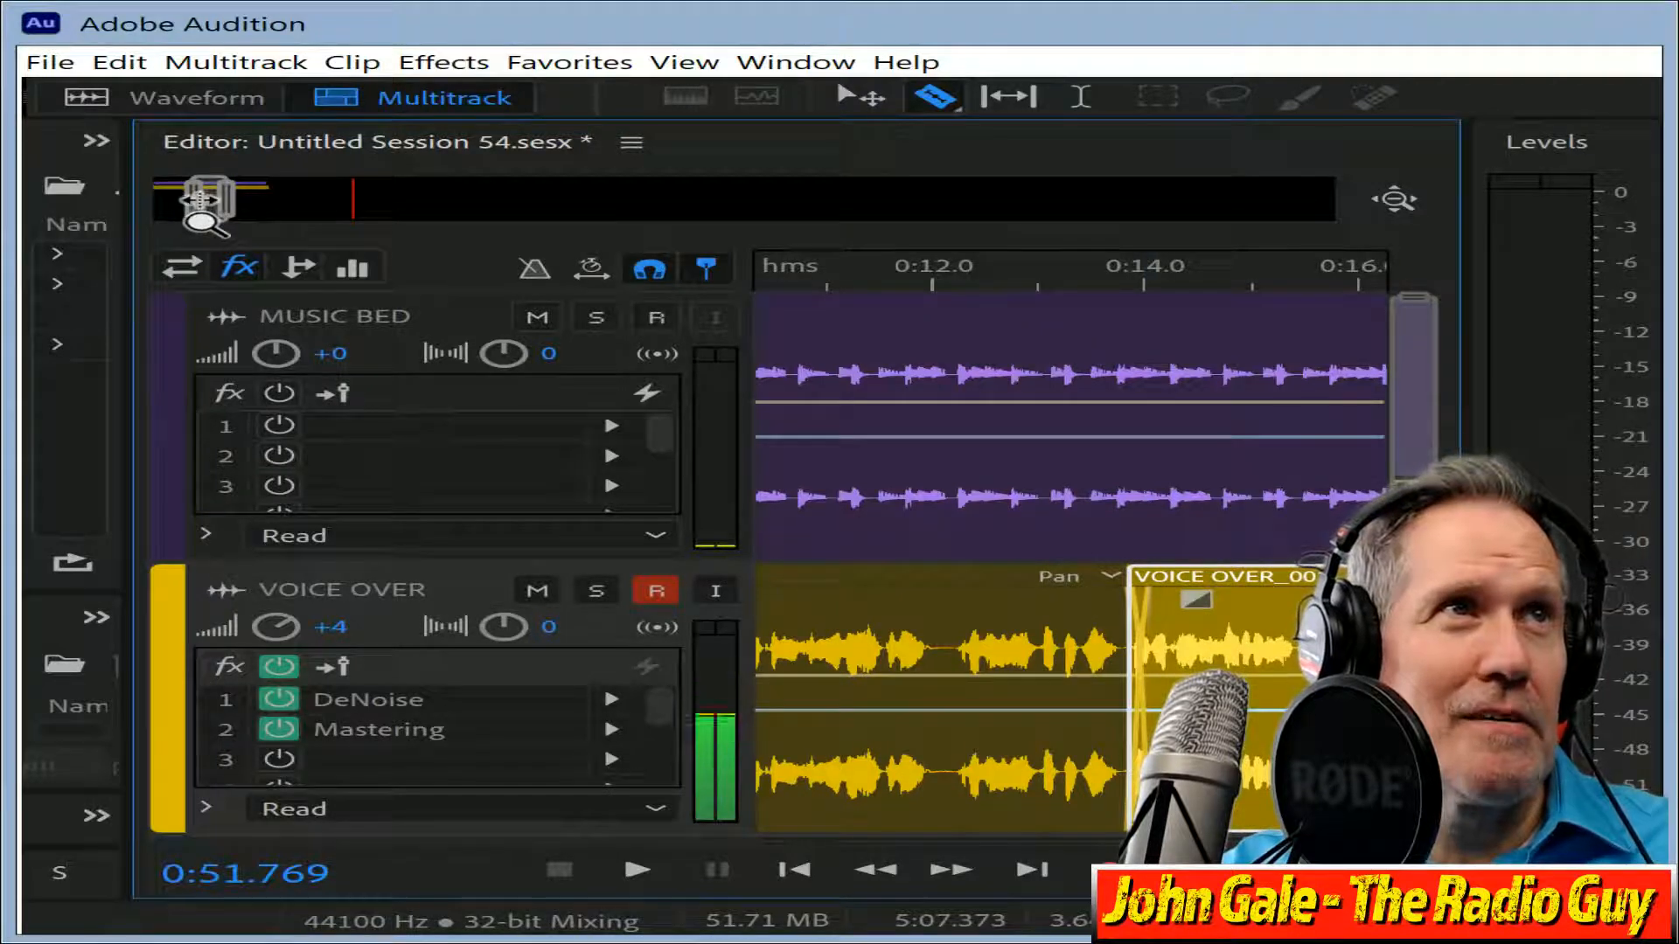
Split the VOICE OVER clip in the pauses near 20 and 26 seconds and pull each following part slightly earlier.
left_click_drag(203, 194, 217, 210)
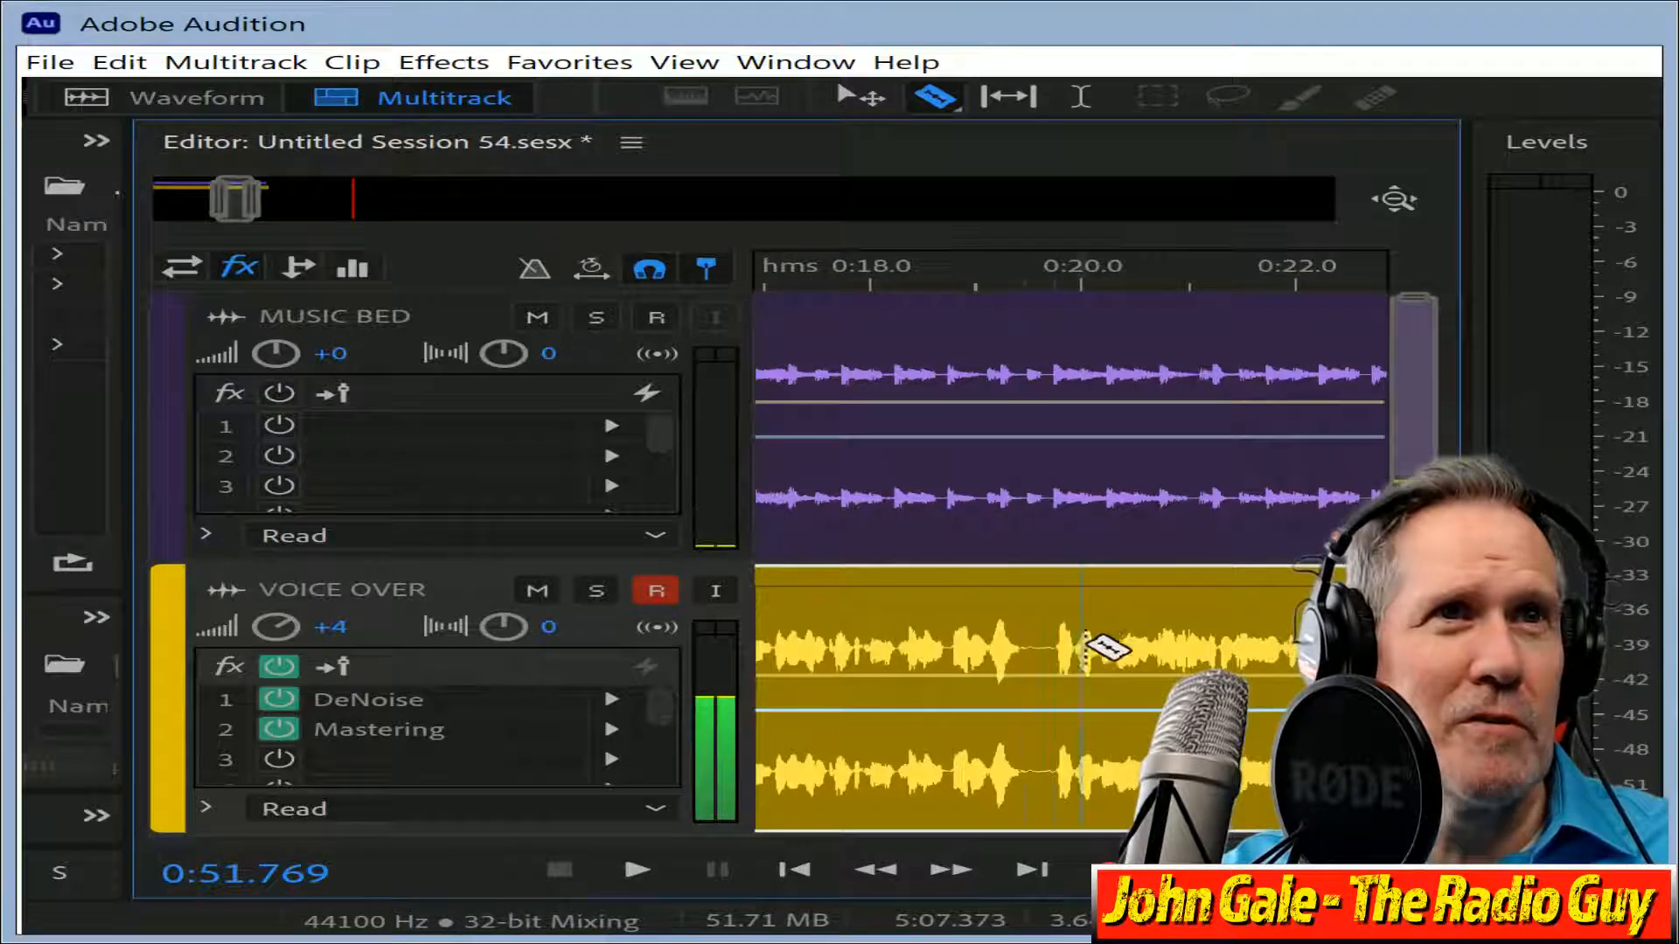
left_click(1052, 647)
left_click_drag(1127, 584, 1110, 584)
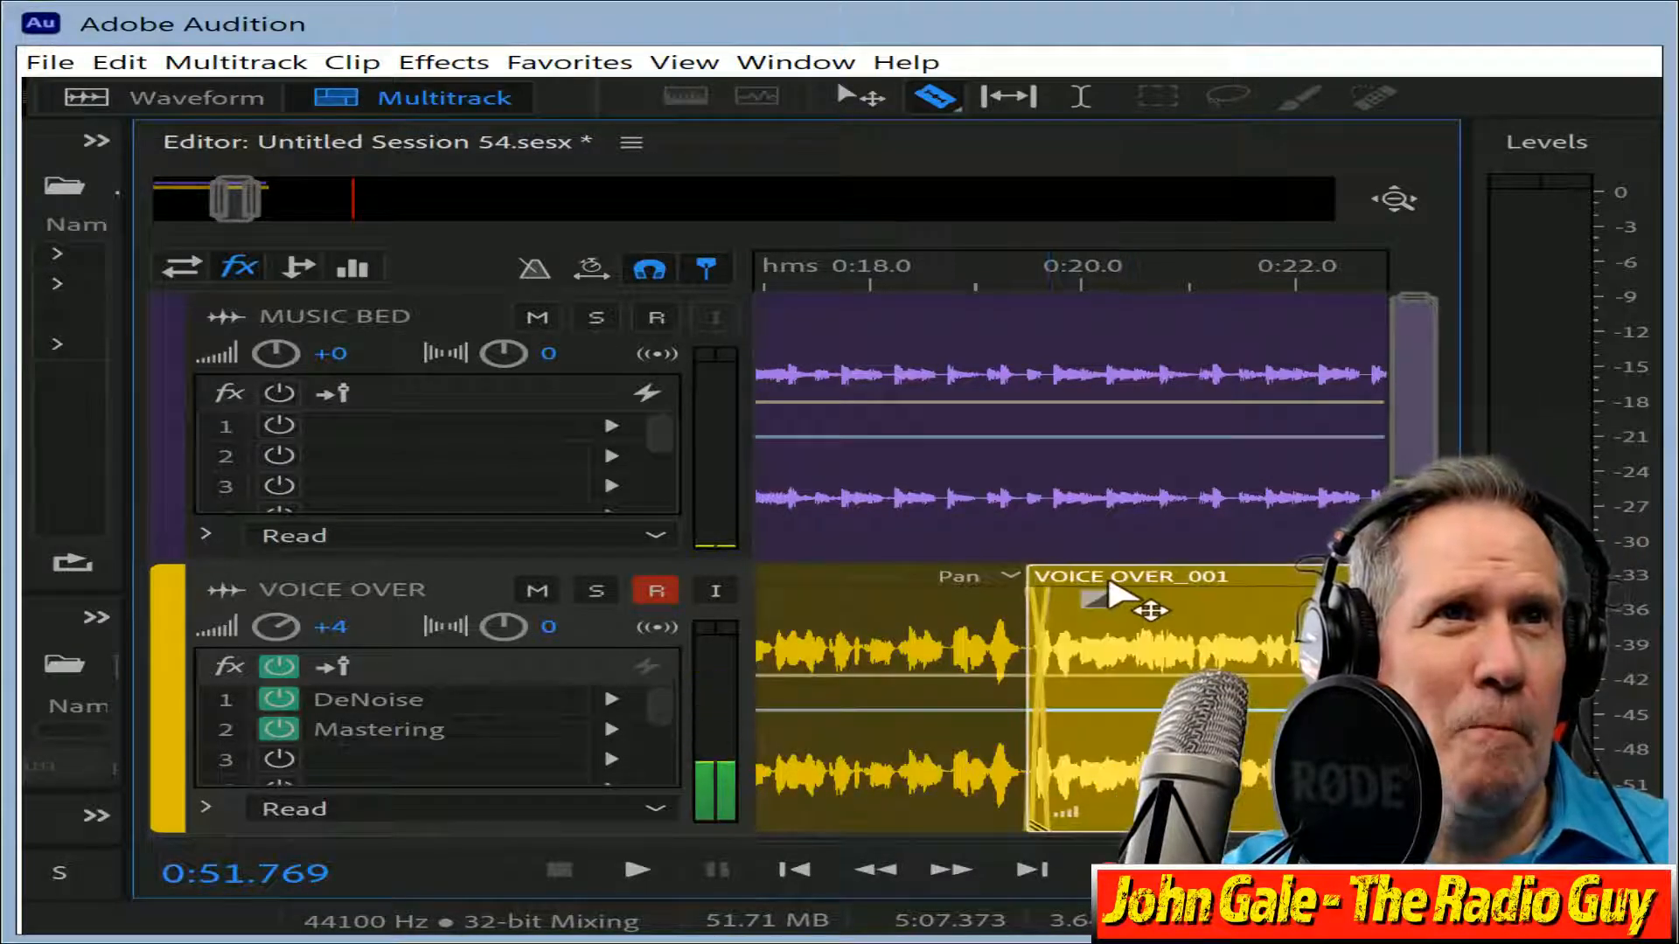
left_click_drag(225, 197, 259, 197)
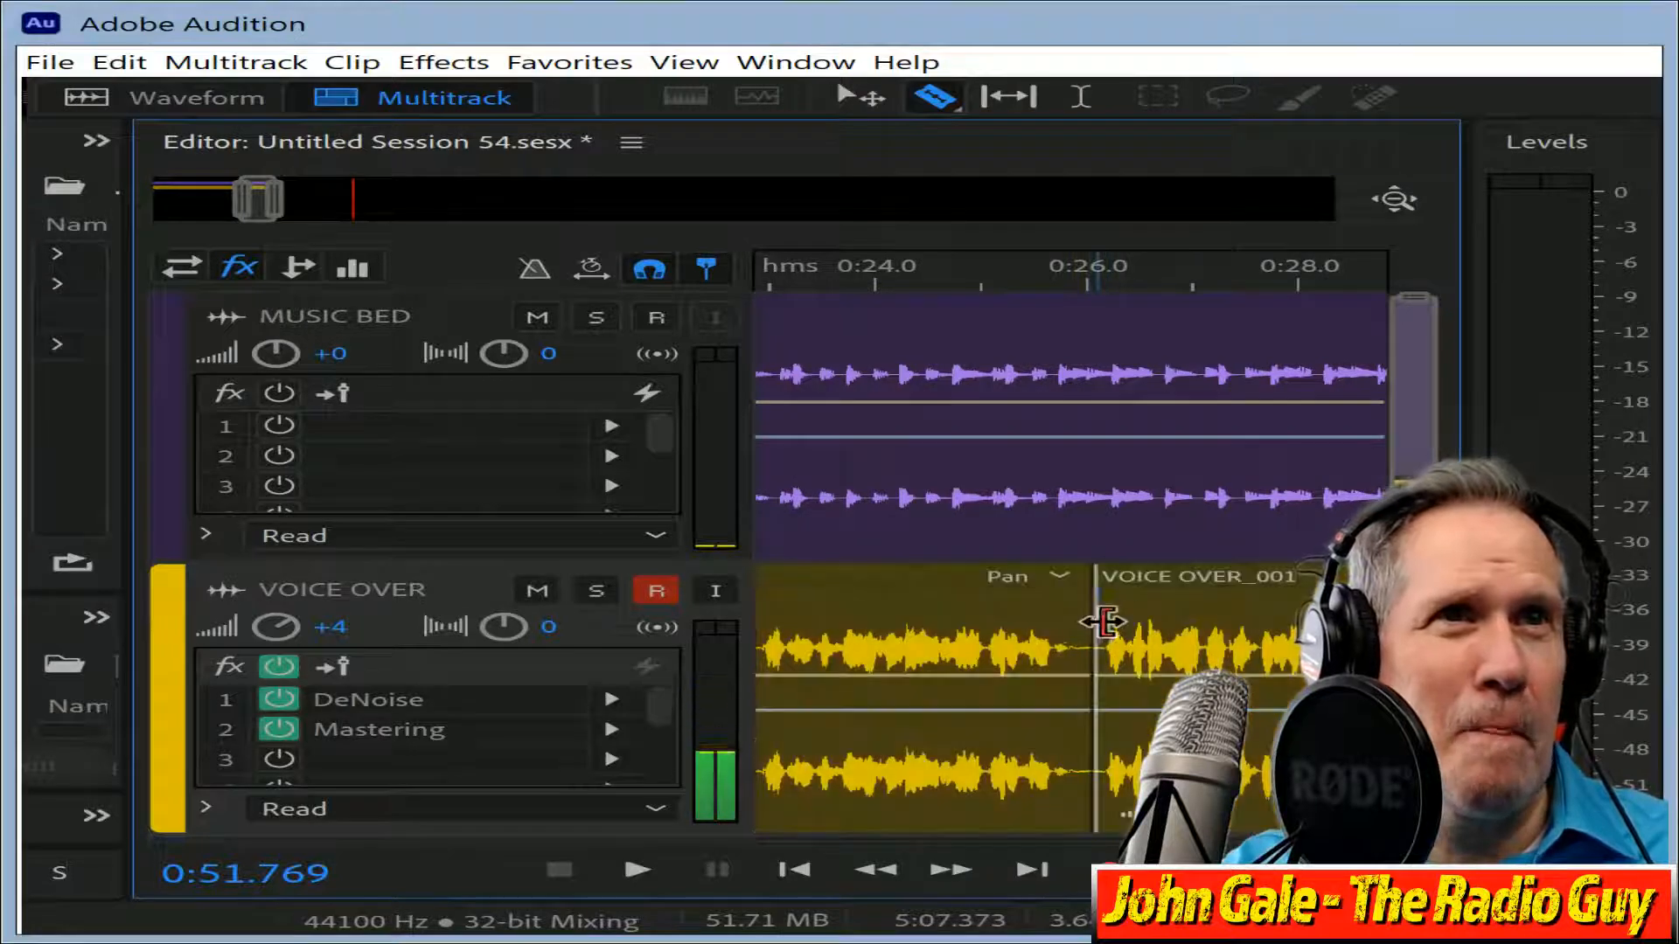
left_click_drag(1163, 599, 1134, 599)
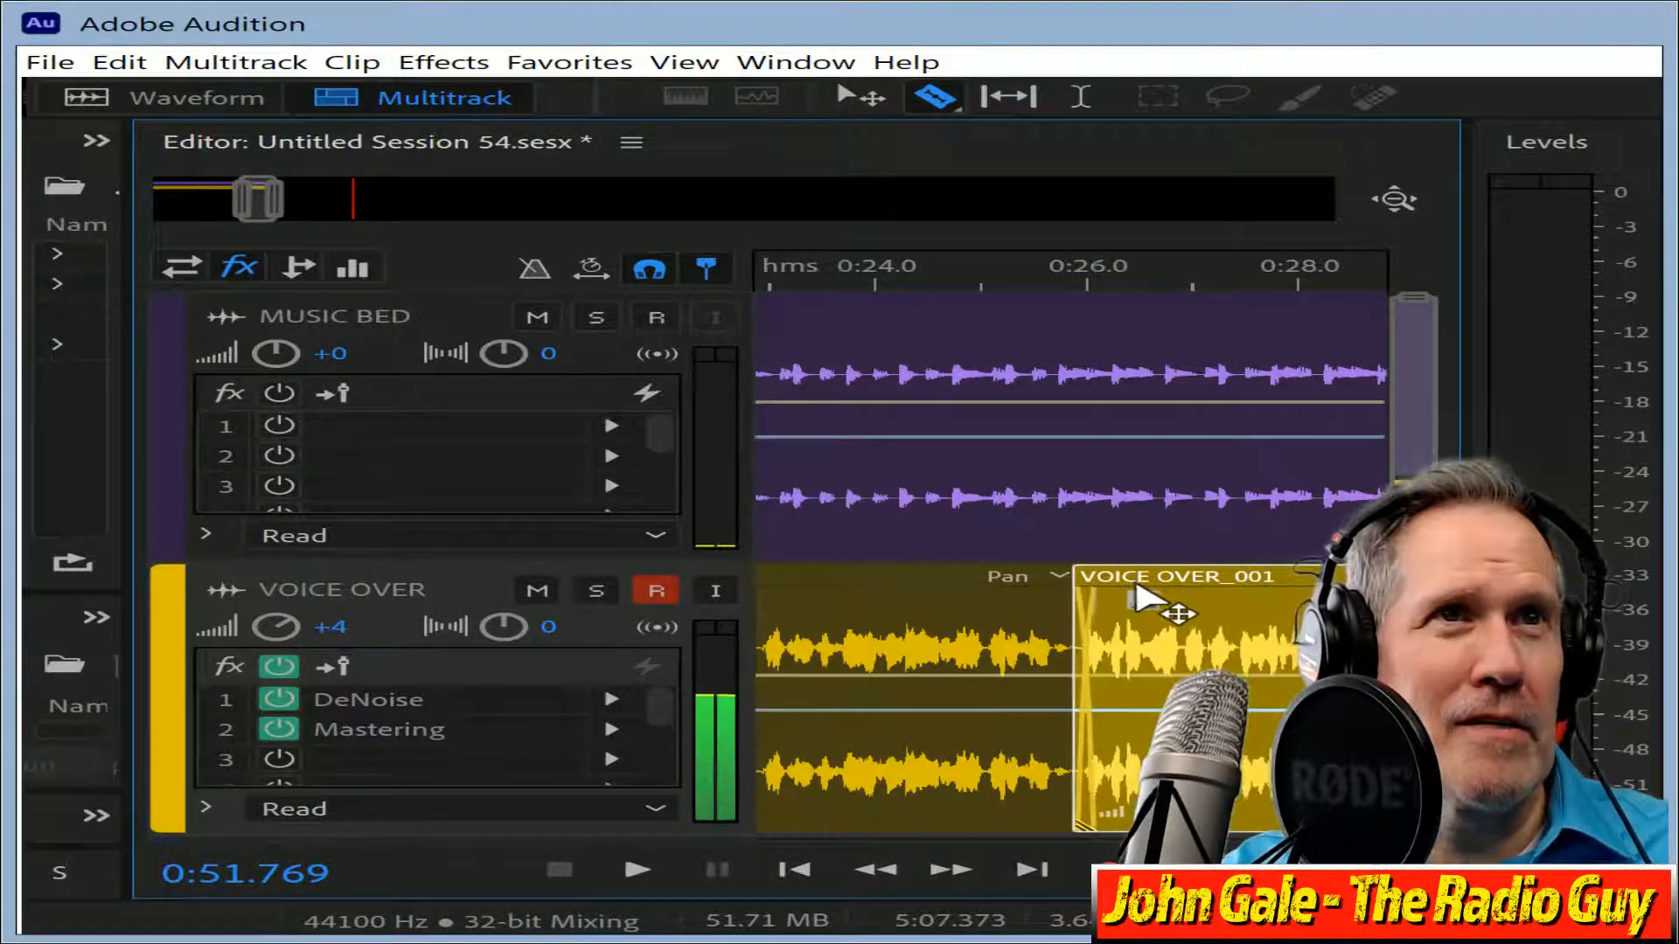
Mix the tightened session down to a new file and play the beginning of the mixdown.
mouse_move(255, 196)
left_mouse_down()
mouse_move(279, 210)
mouse_move(266, 219)
left_mouse_up()
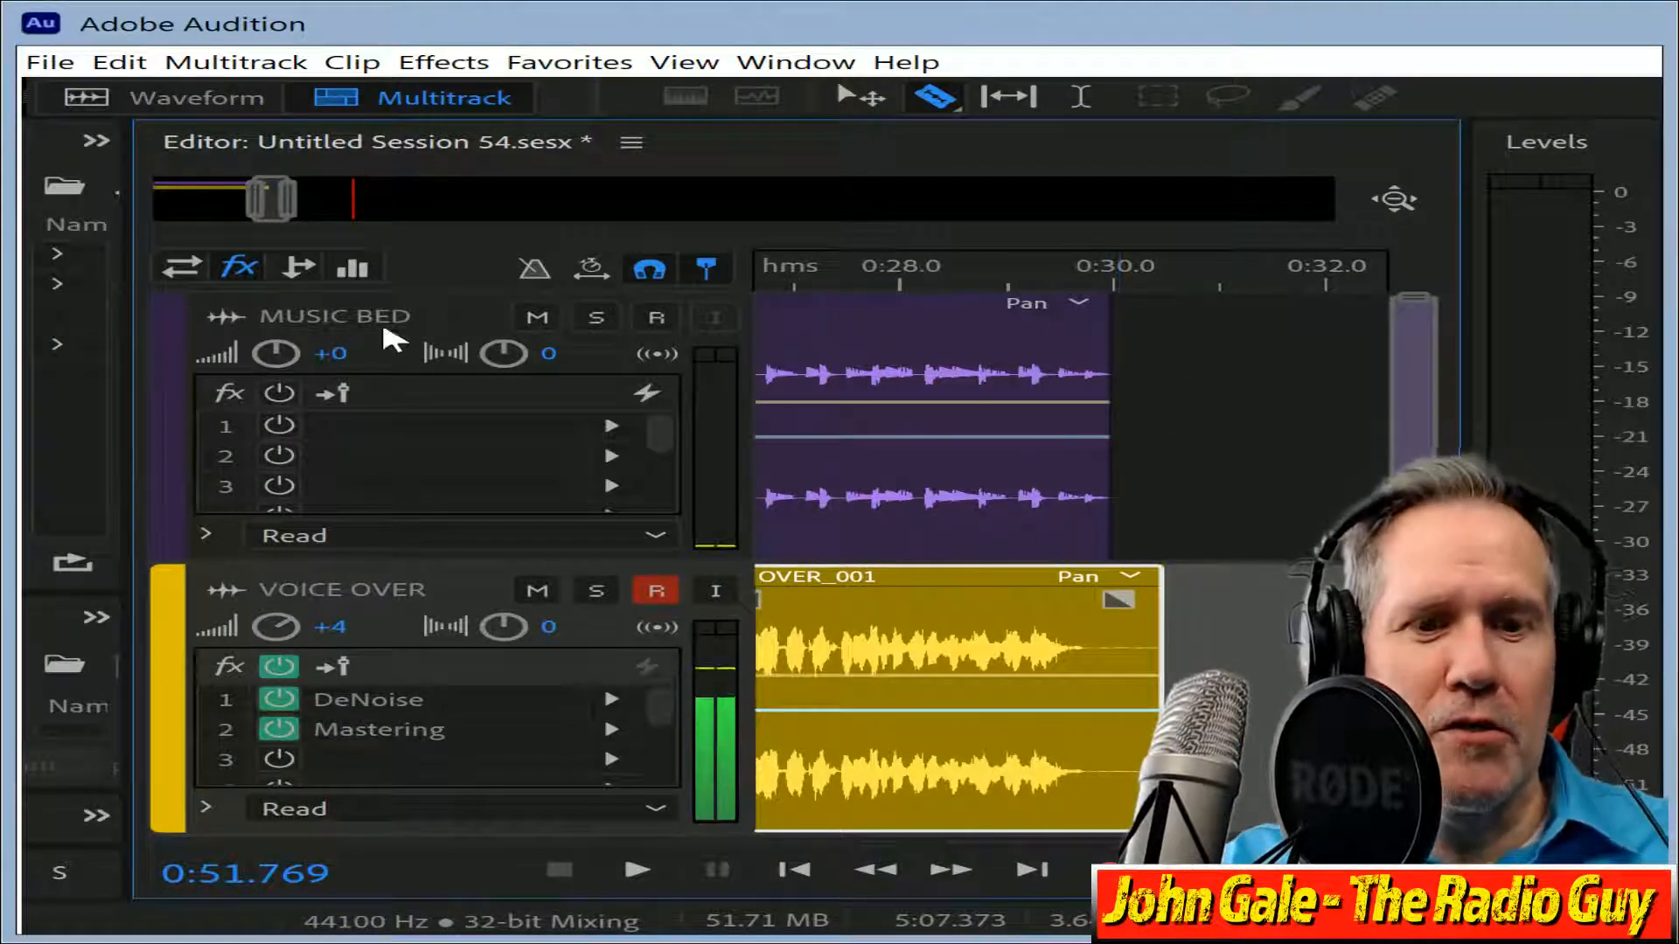
key("alt+shift+m")
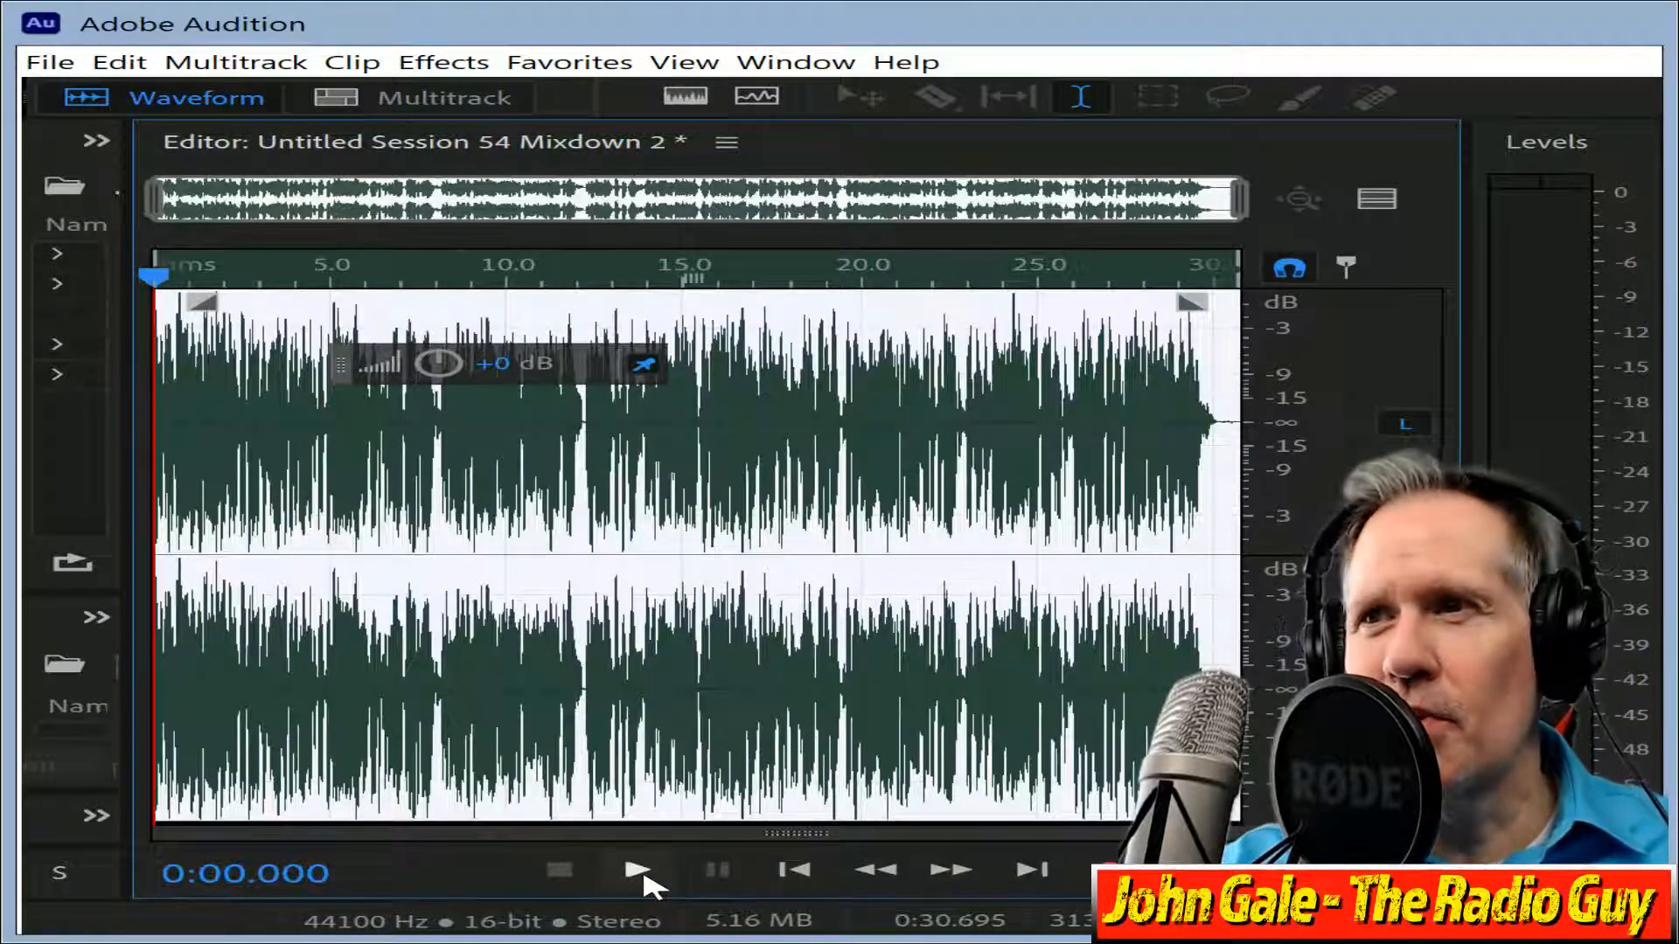
left_click(638, 870)
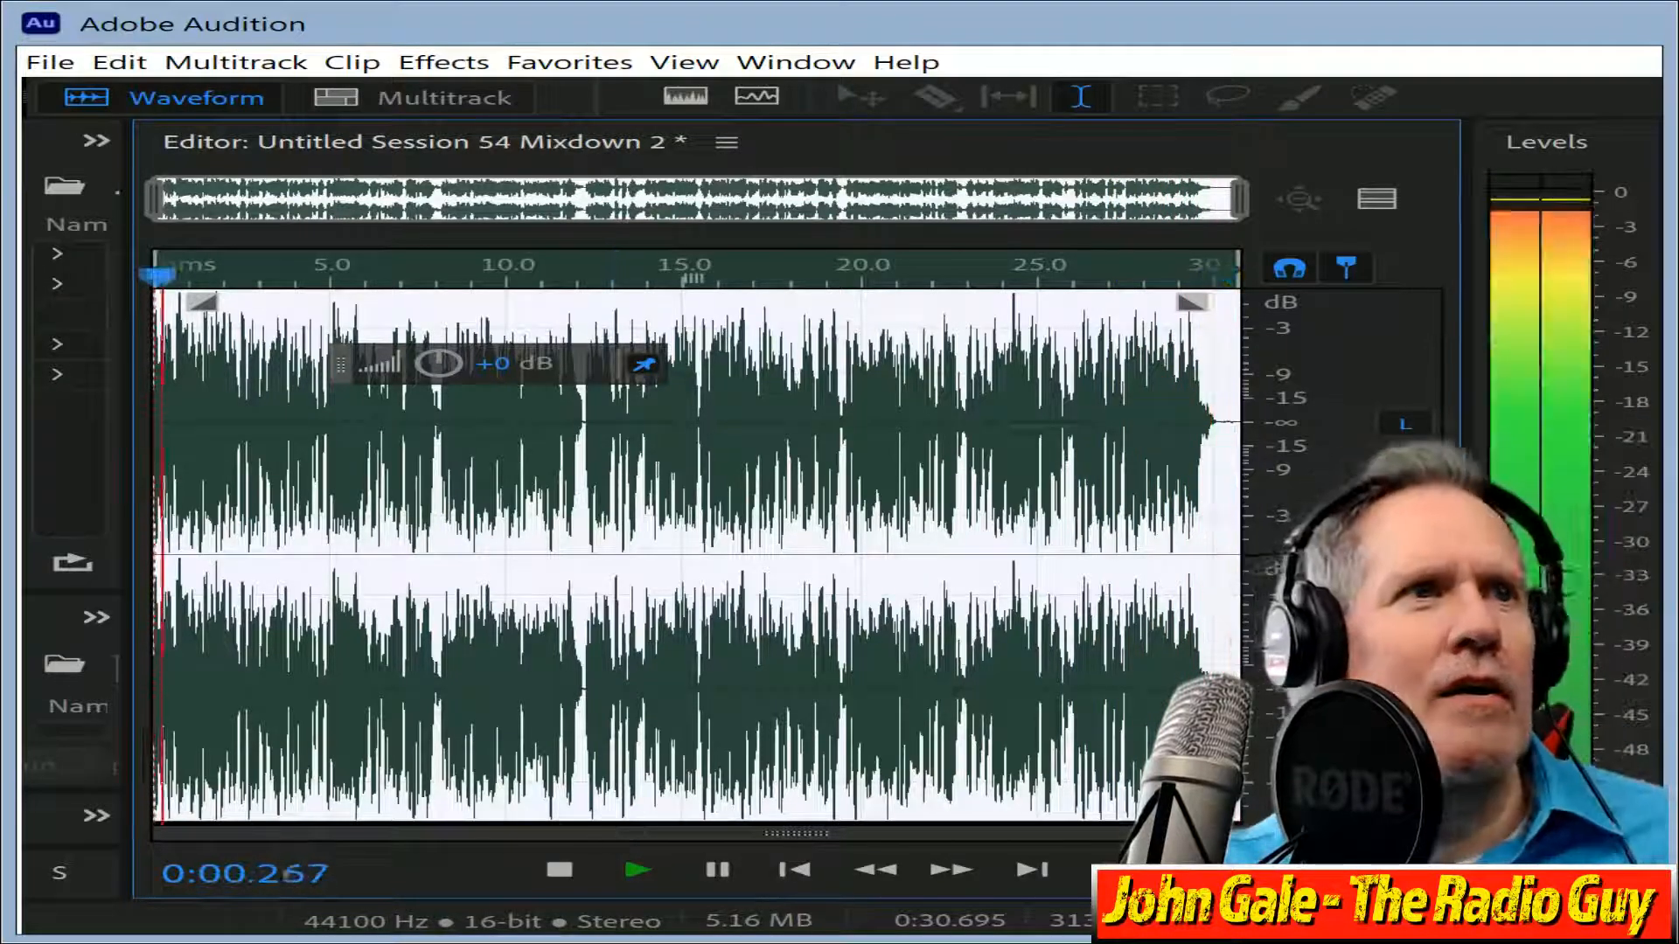
key("space")
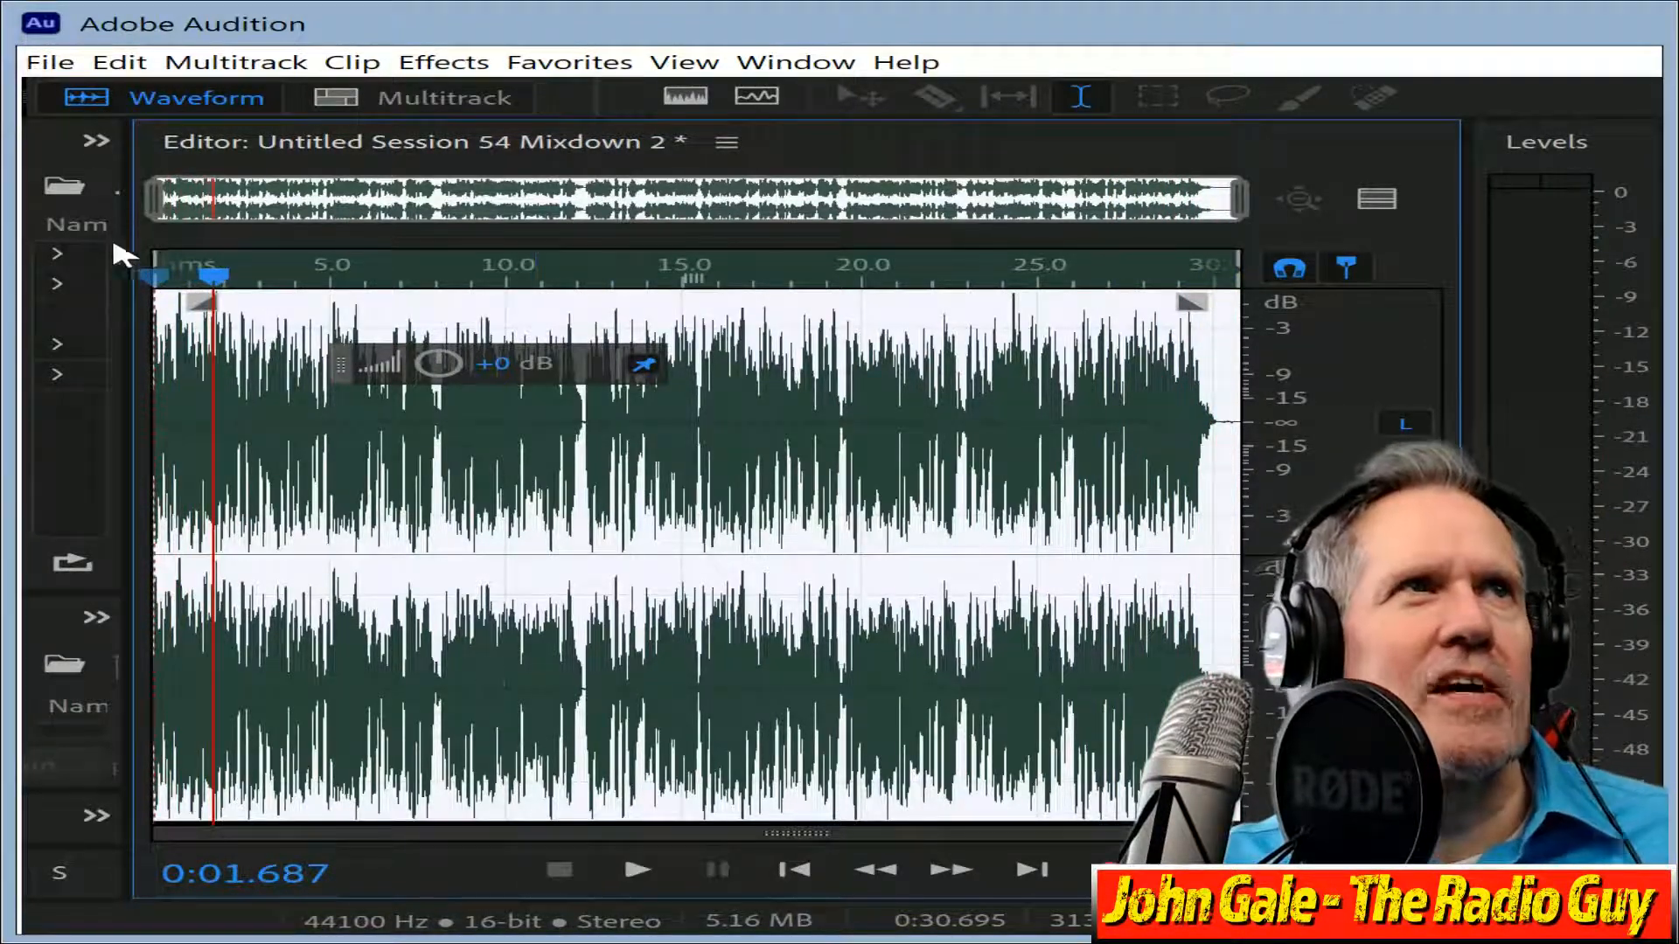
Delete the trailing silence of the mixdown from about 30.067 seconds to the end.
left_click_drag(163, 198, 1046, 275)
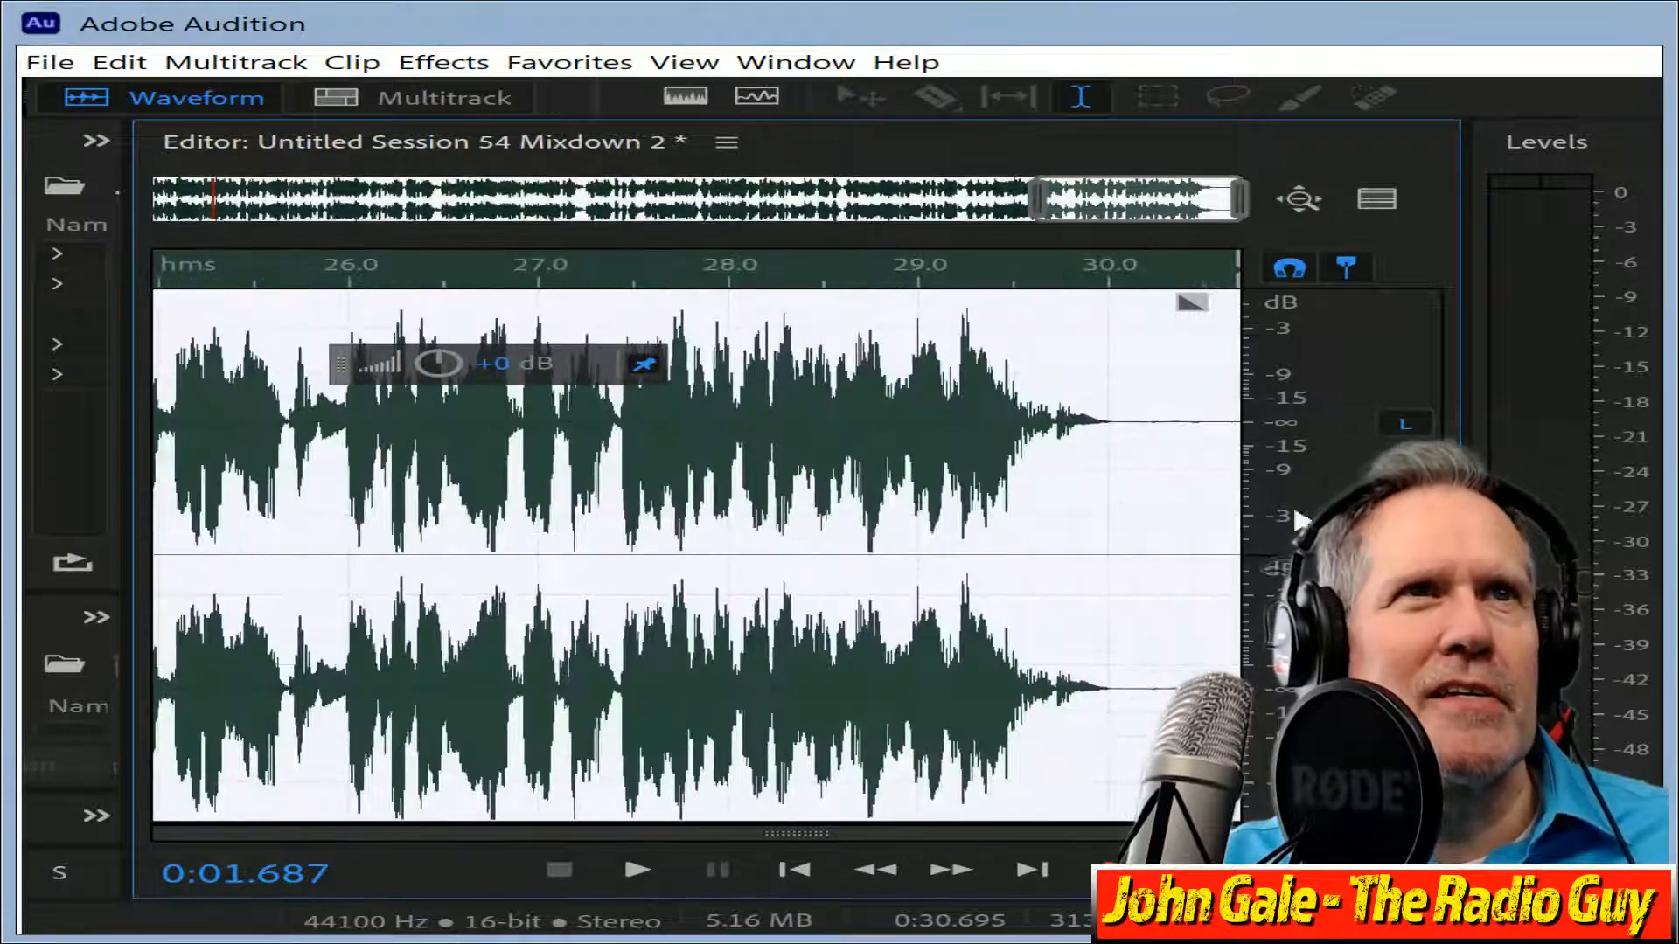
left_click(1127, 420)
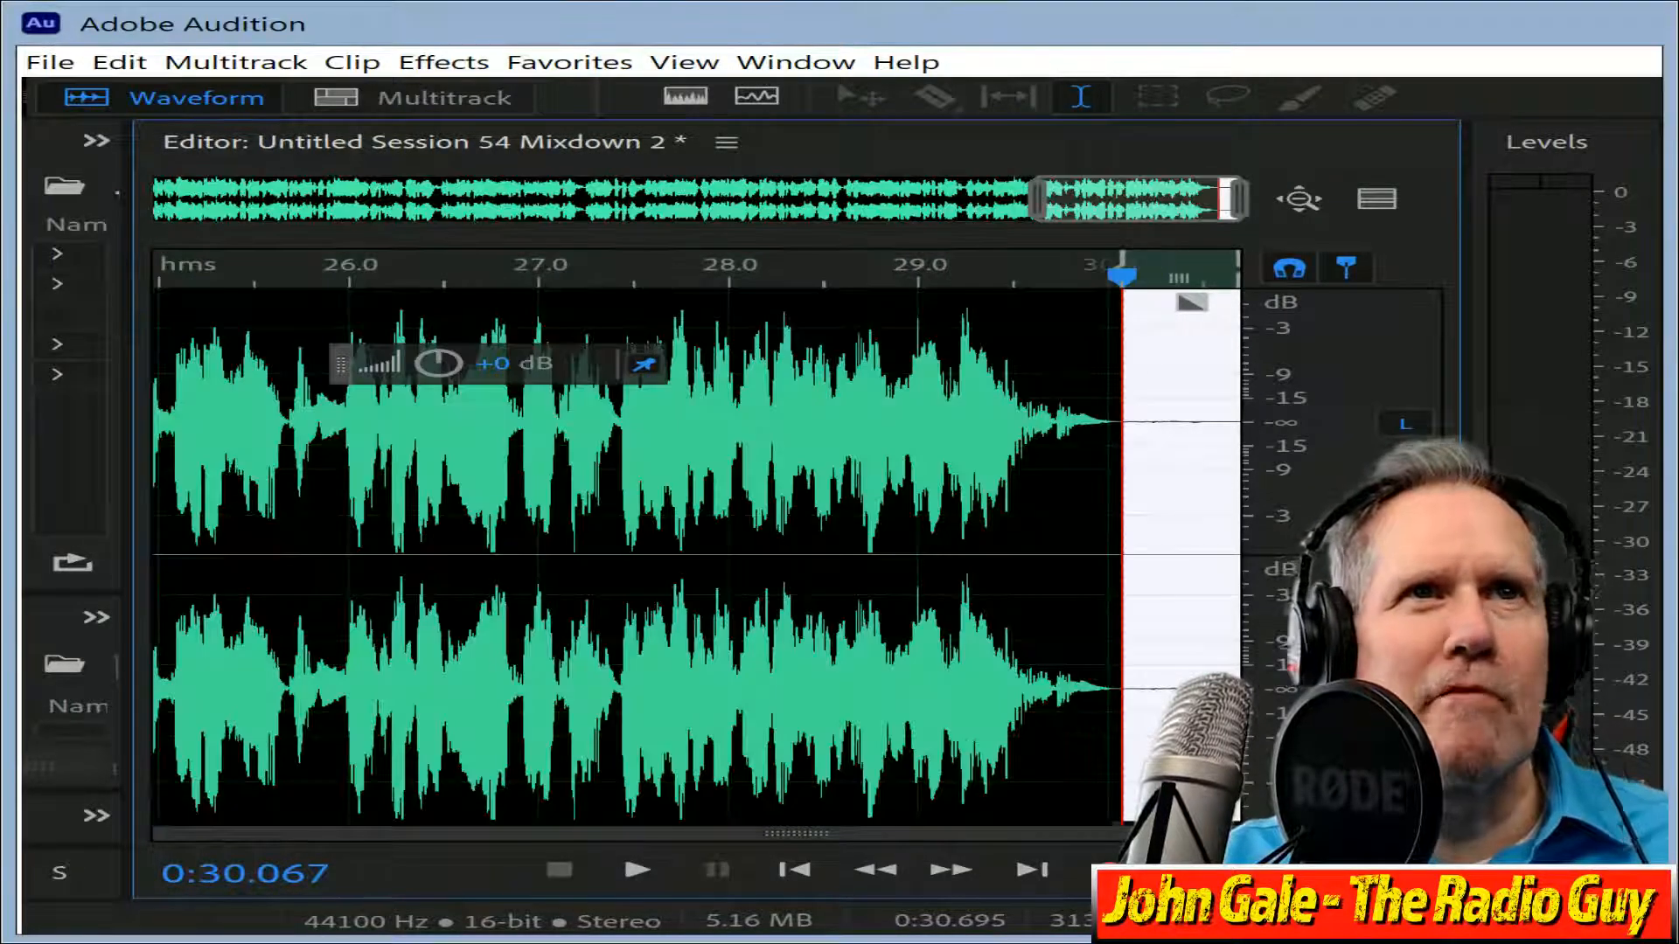
scroll(524, 263, "left", 10)
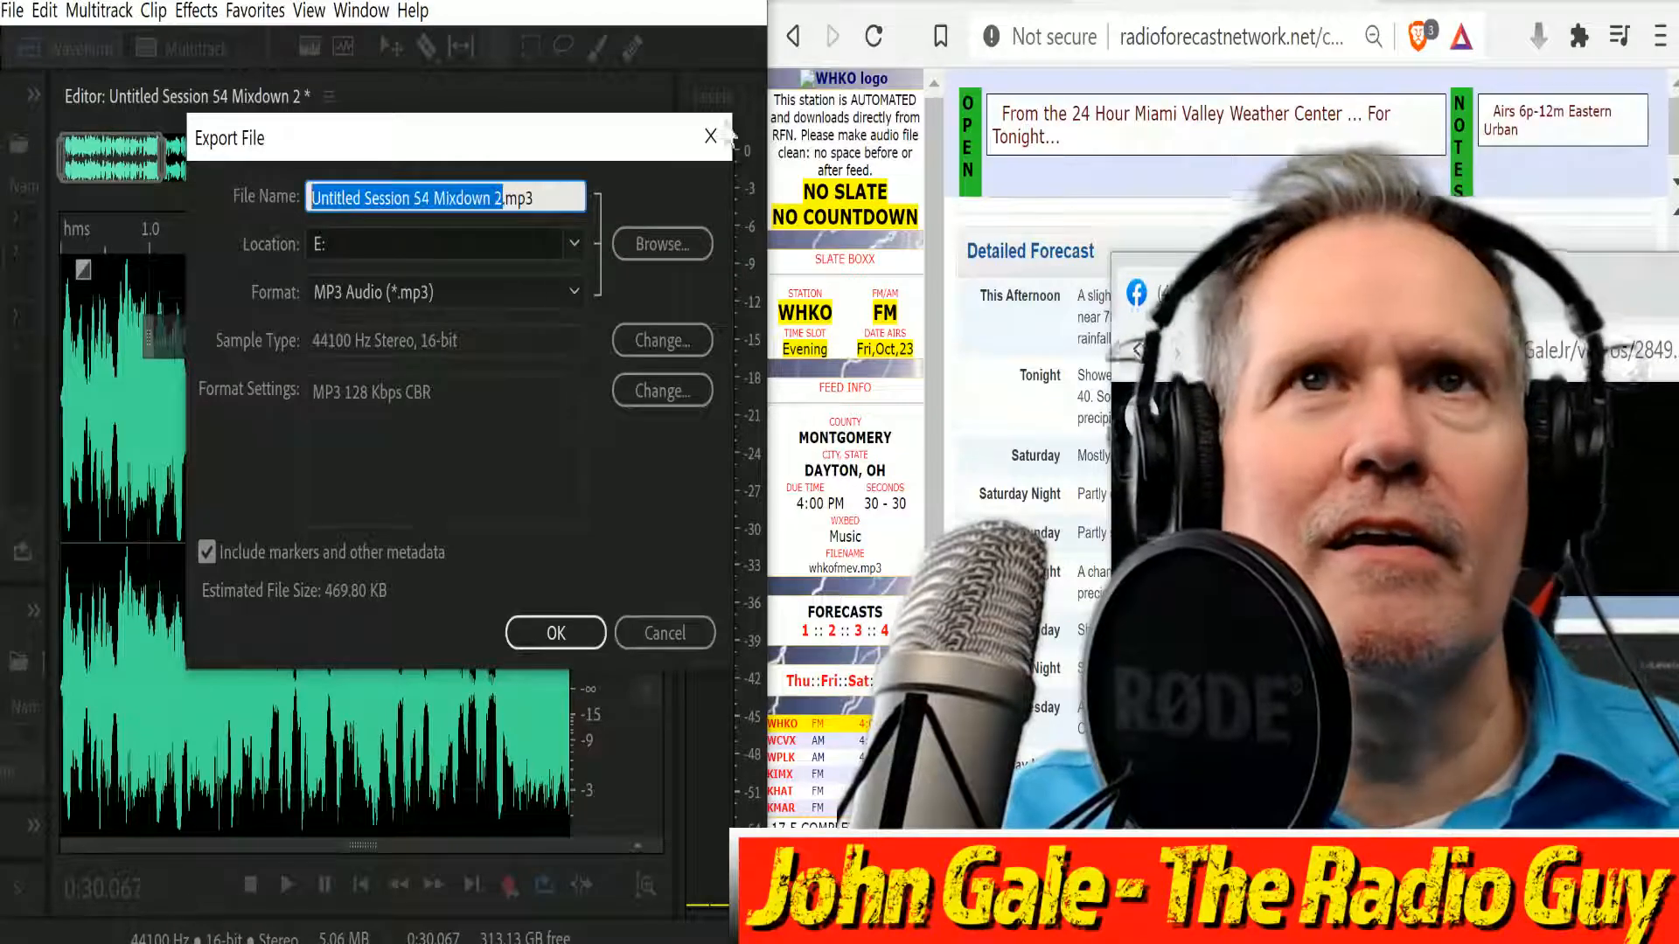
Open the WHKO feed's FTP form for its suggested file name and export the mixdown as whkofmev.mp3 to E:, overwriting the existing file.
left_click_drag(1010, 456, 997, 495)
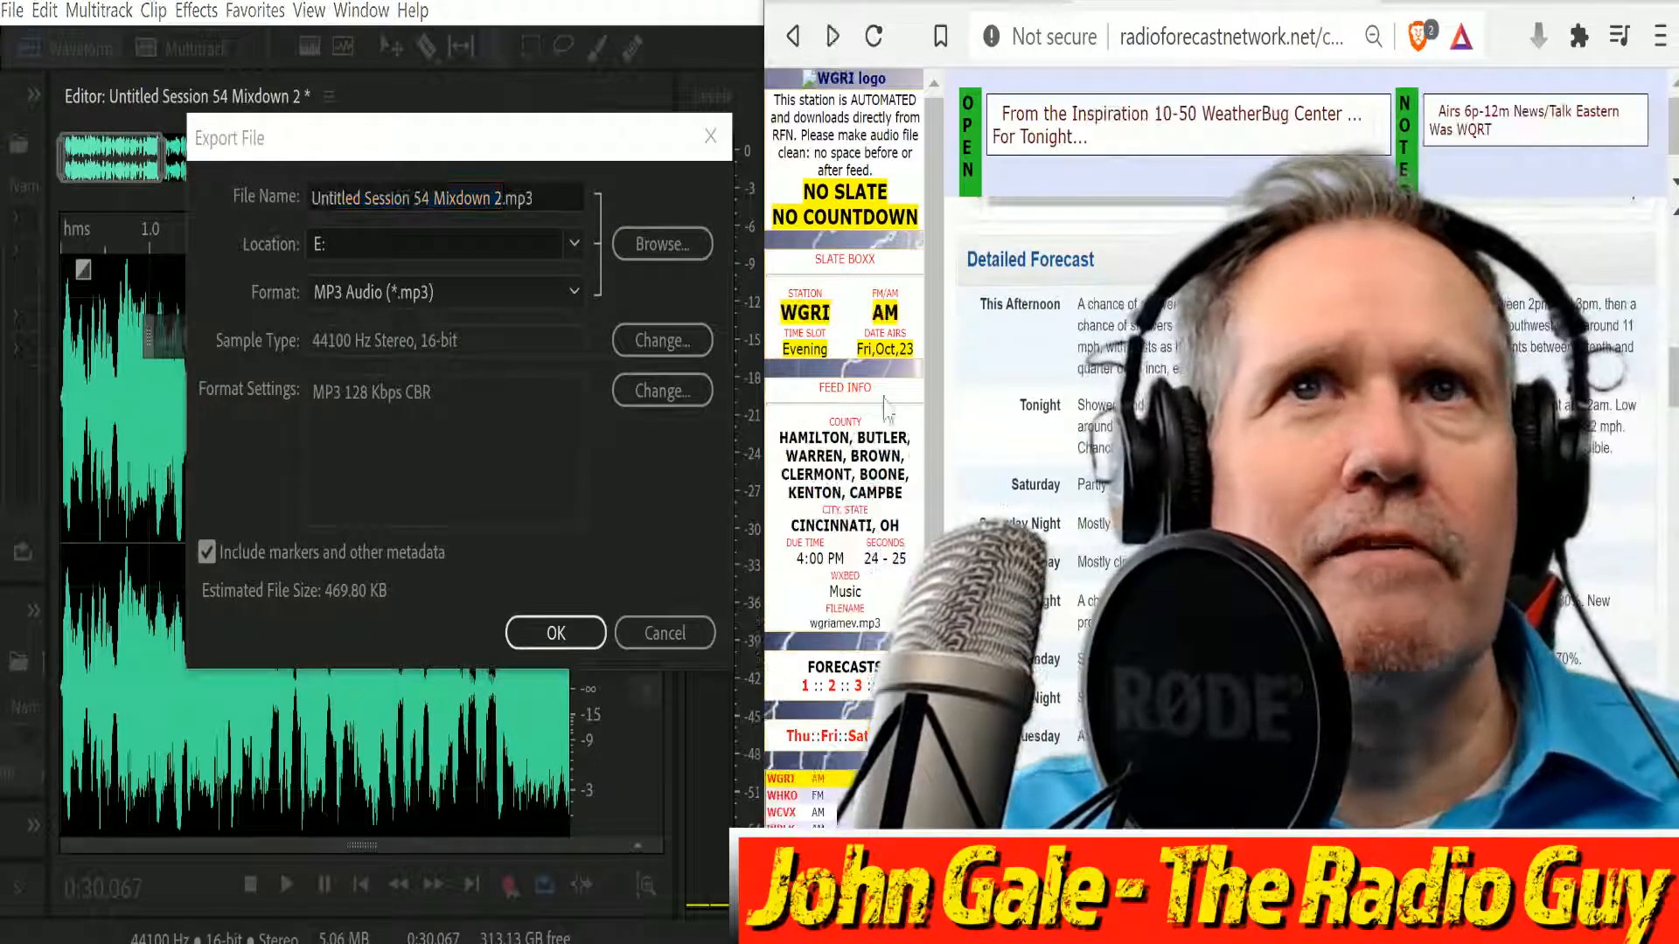
left_click(789, 812)
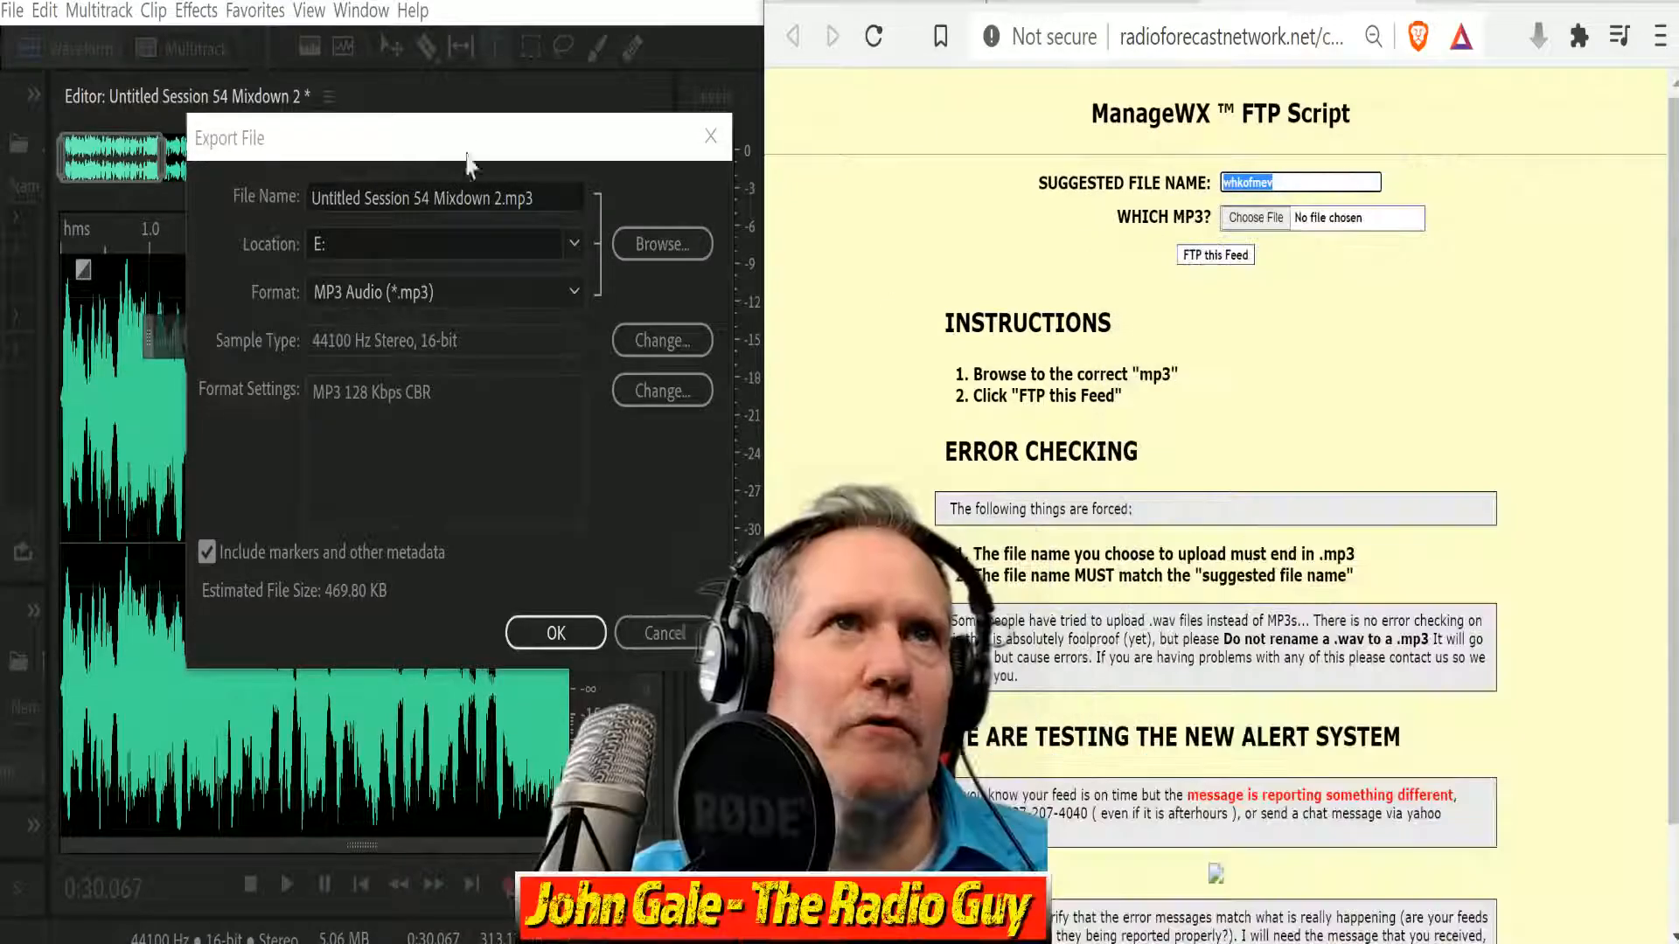
left_click(503, 197)
type("whkofmev")
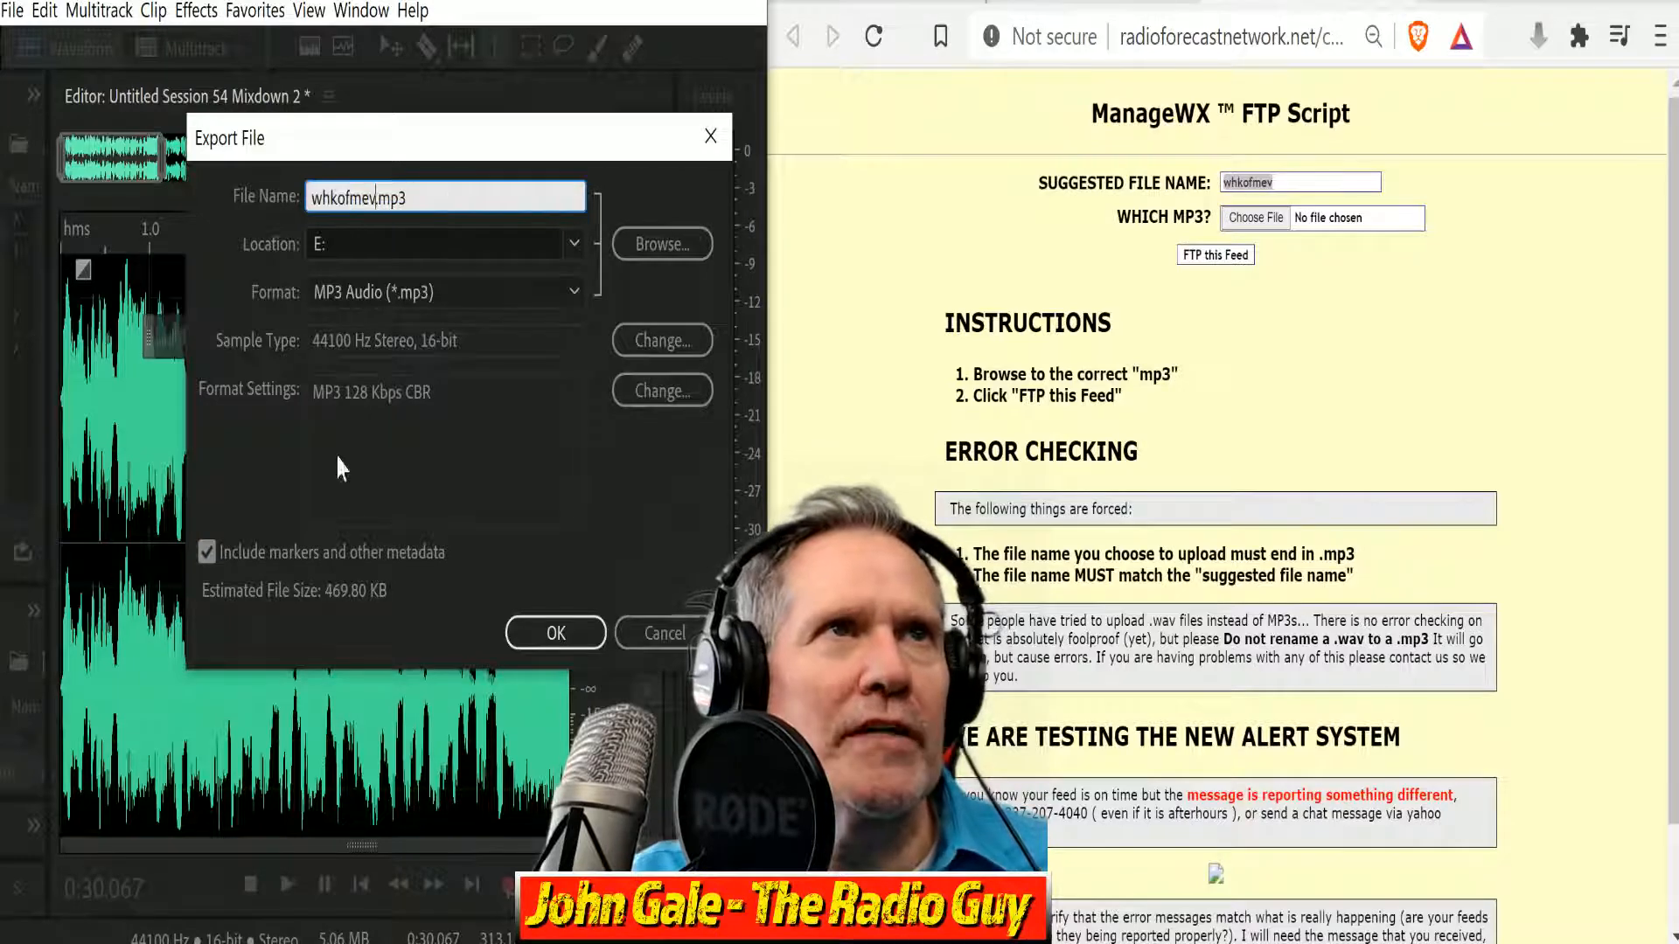
left_click(548, 644)
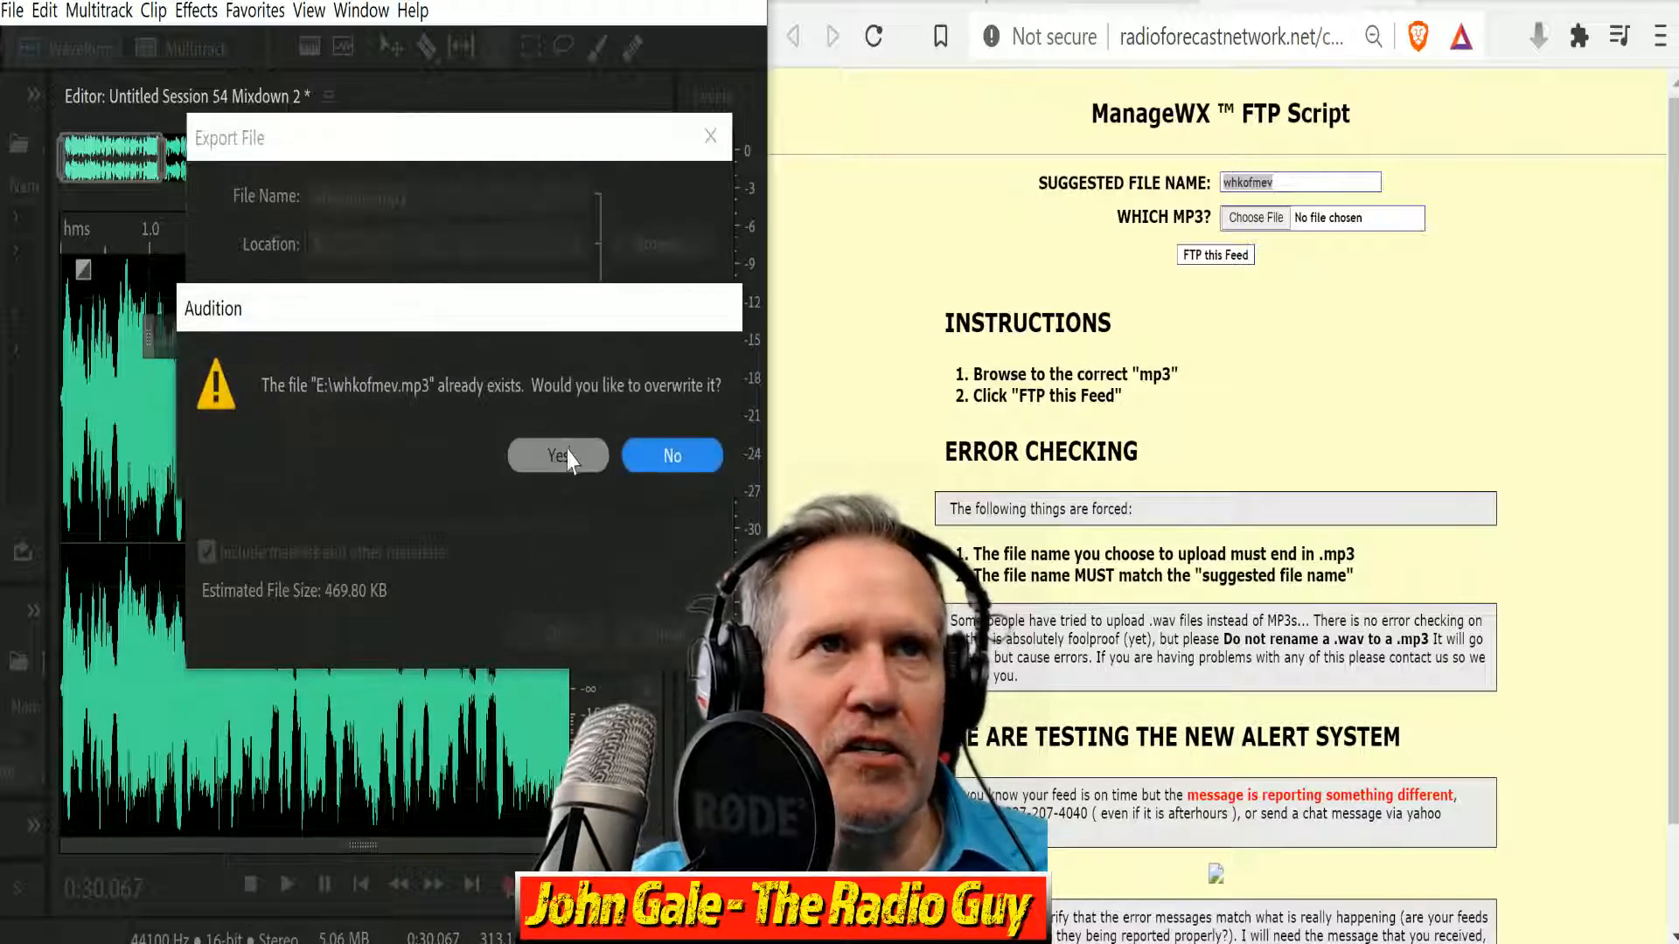
left_click(562, 455)
Choose whkofmev.mp3 from drive E: in the ManageWX FTP form, upload the feed, and close the results page.
left_click(1264, 218)
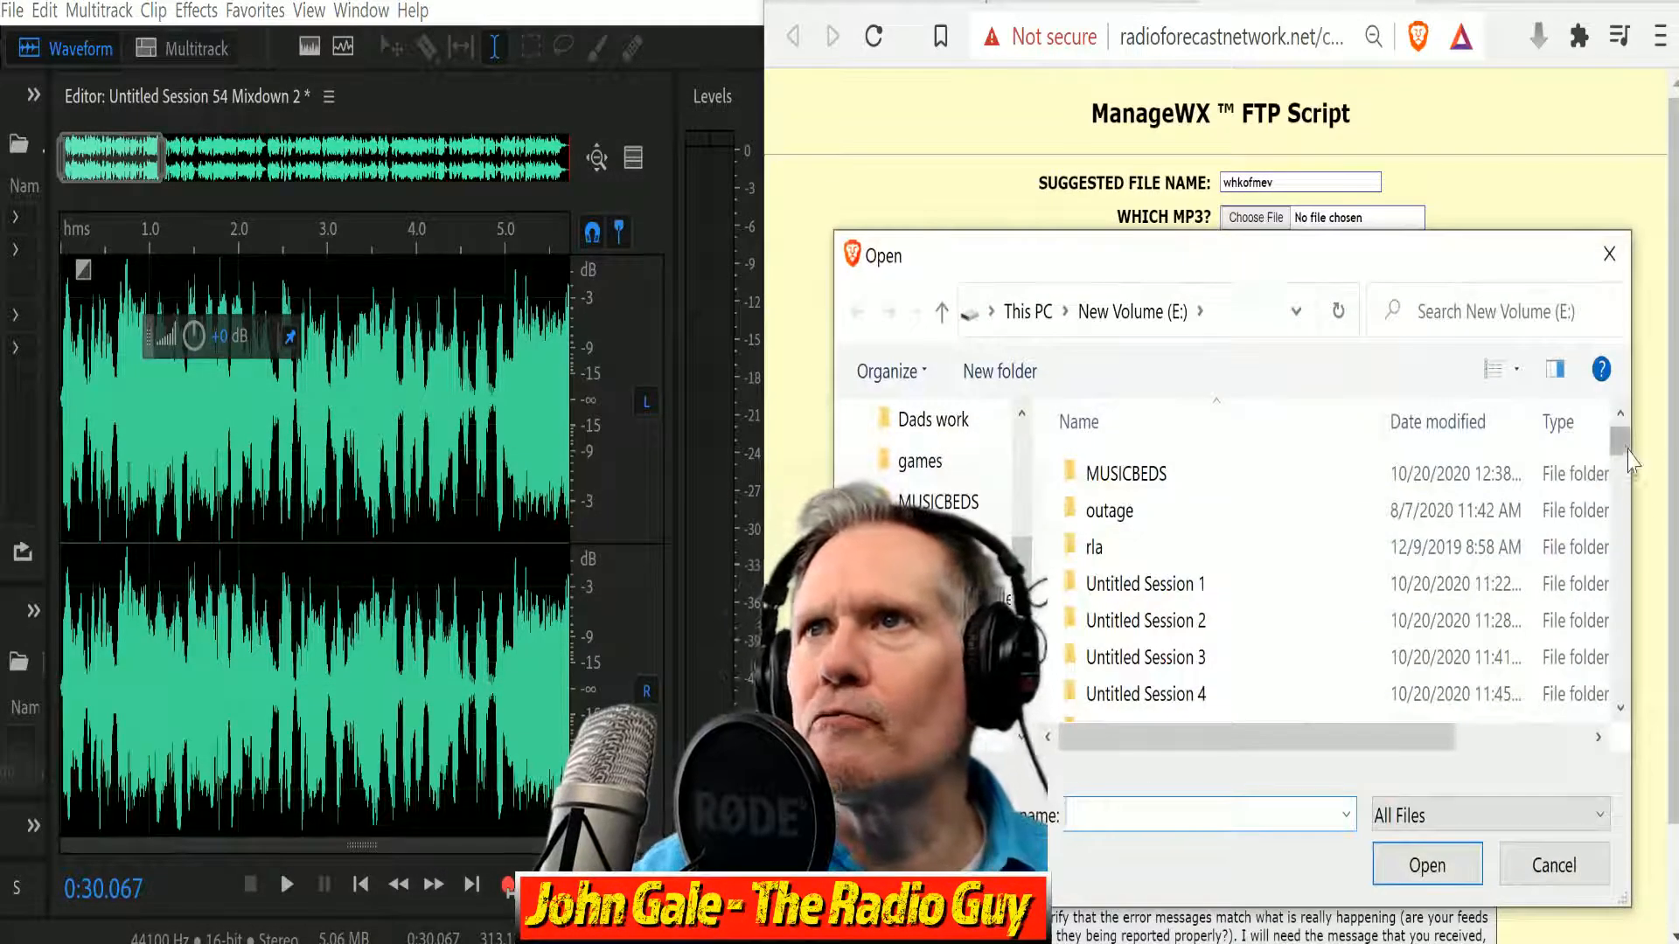
scroll(1625, 451, "down", 1)
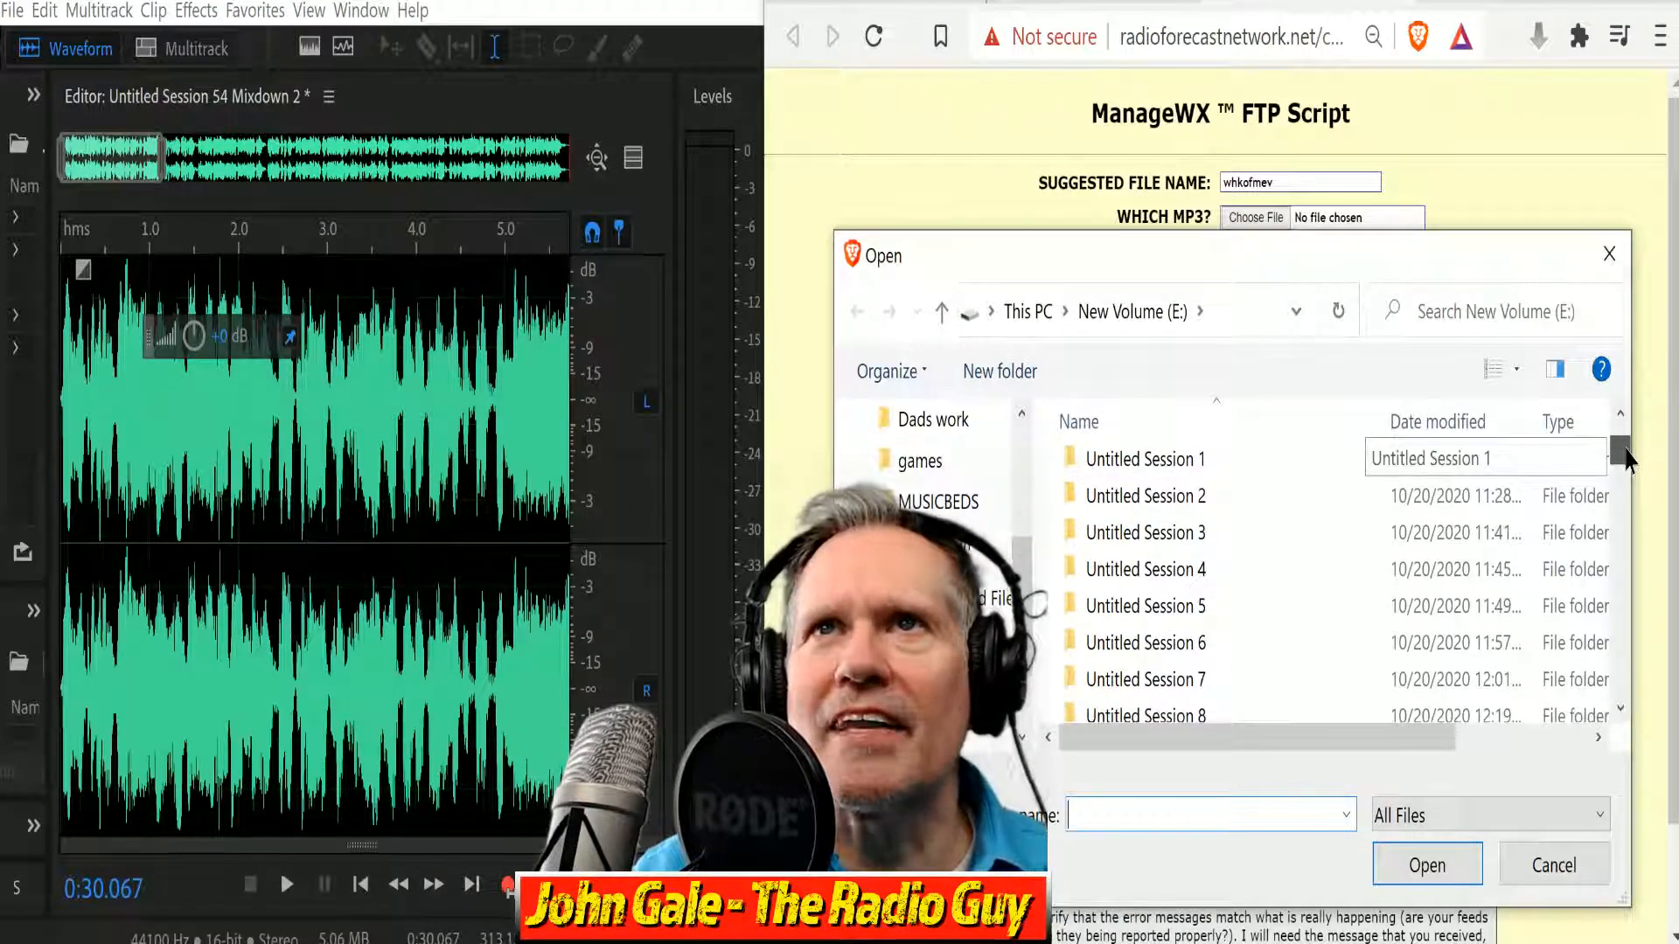
left_click_drag(1628, 459, 1659, 674)
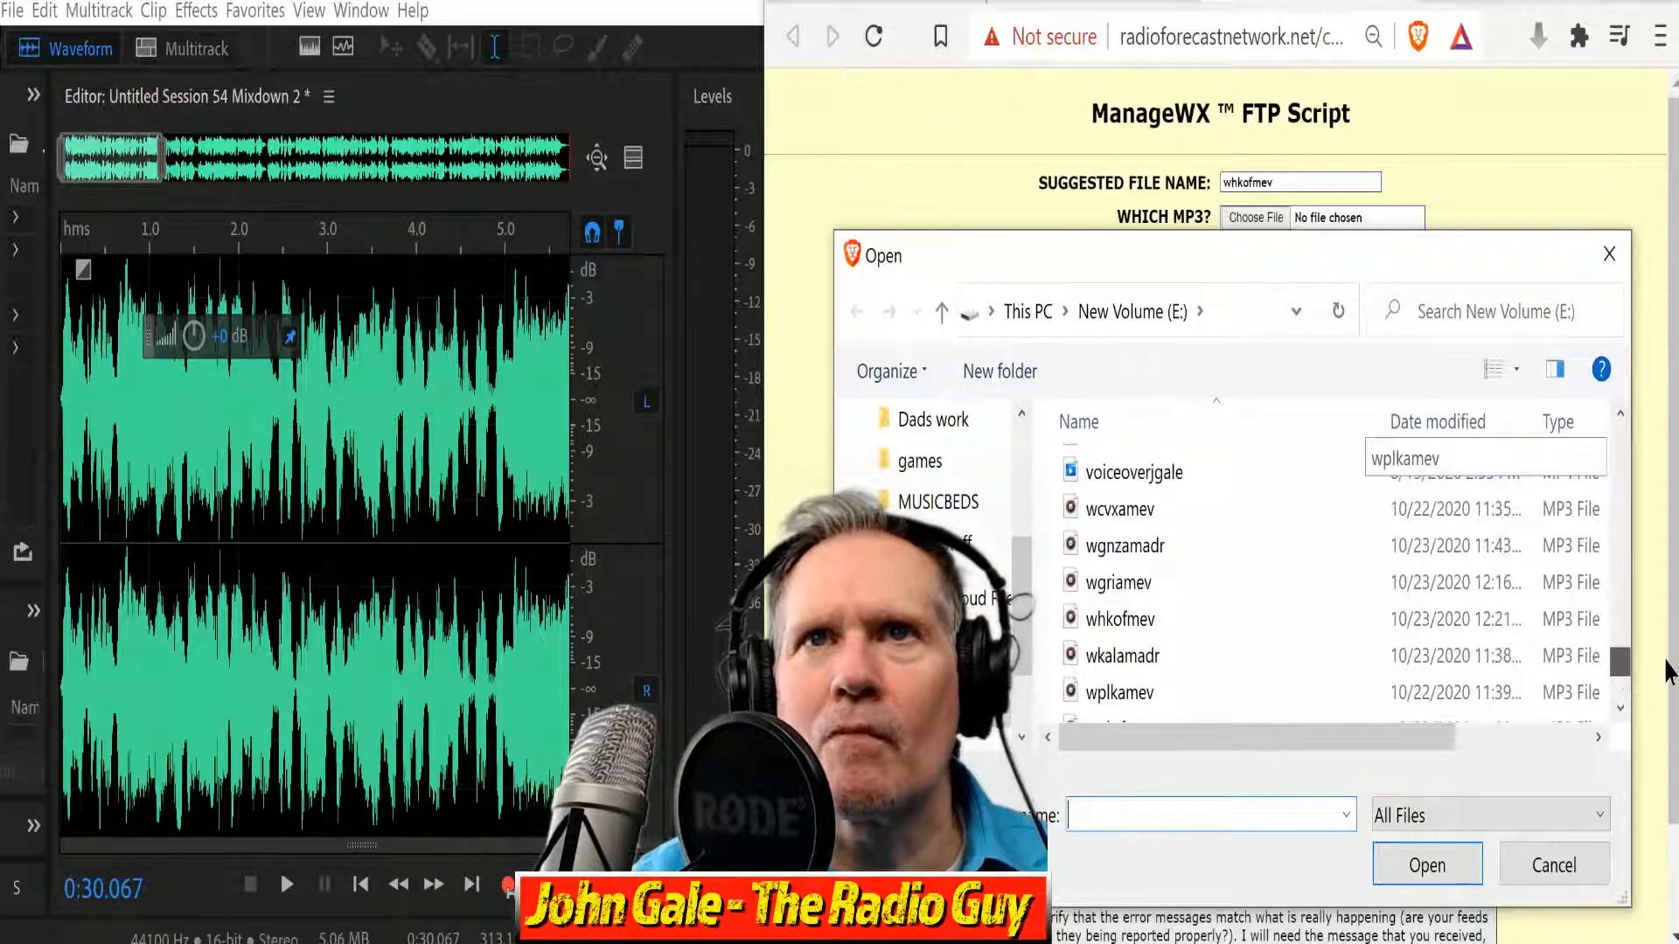
left_click(1152, 622)
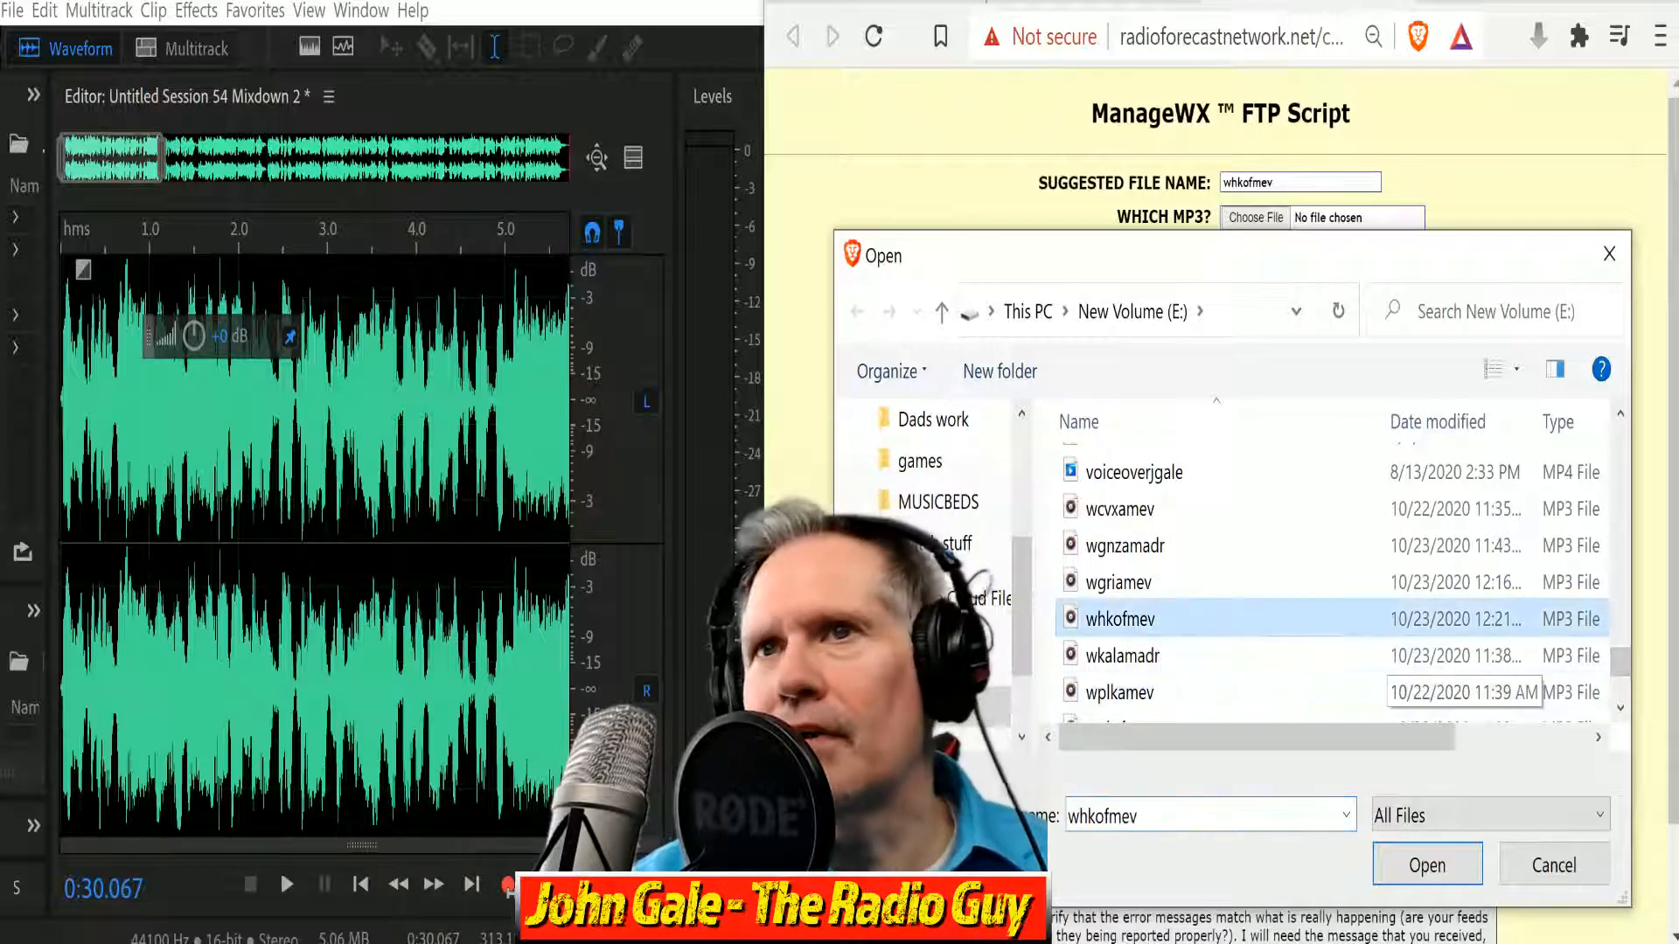
left_click(1443, 870)
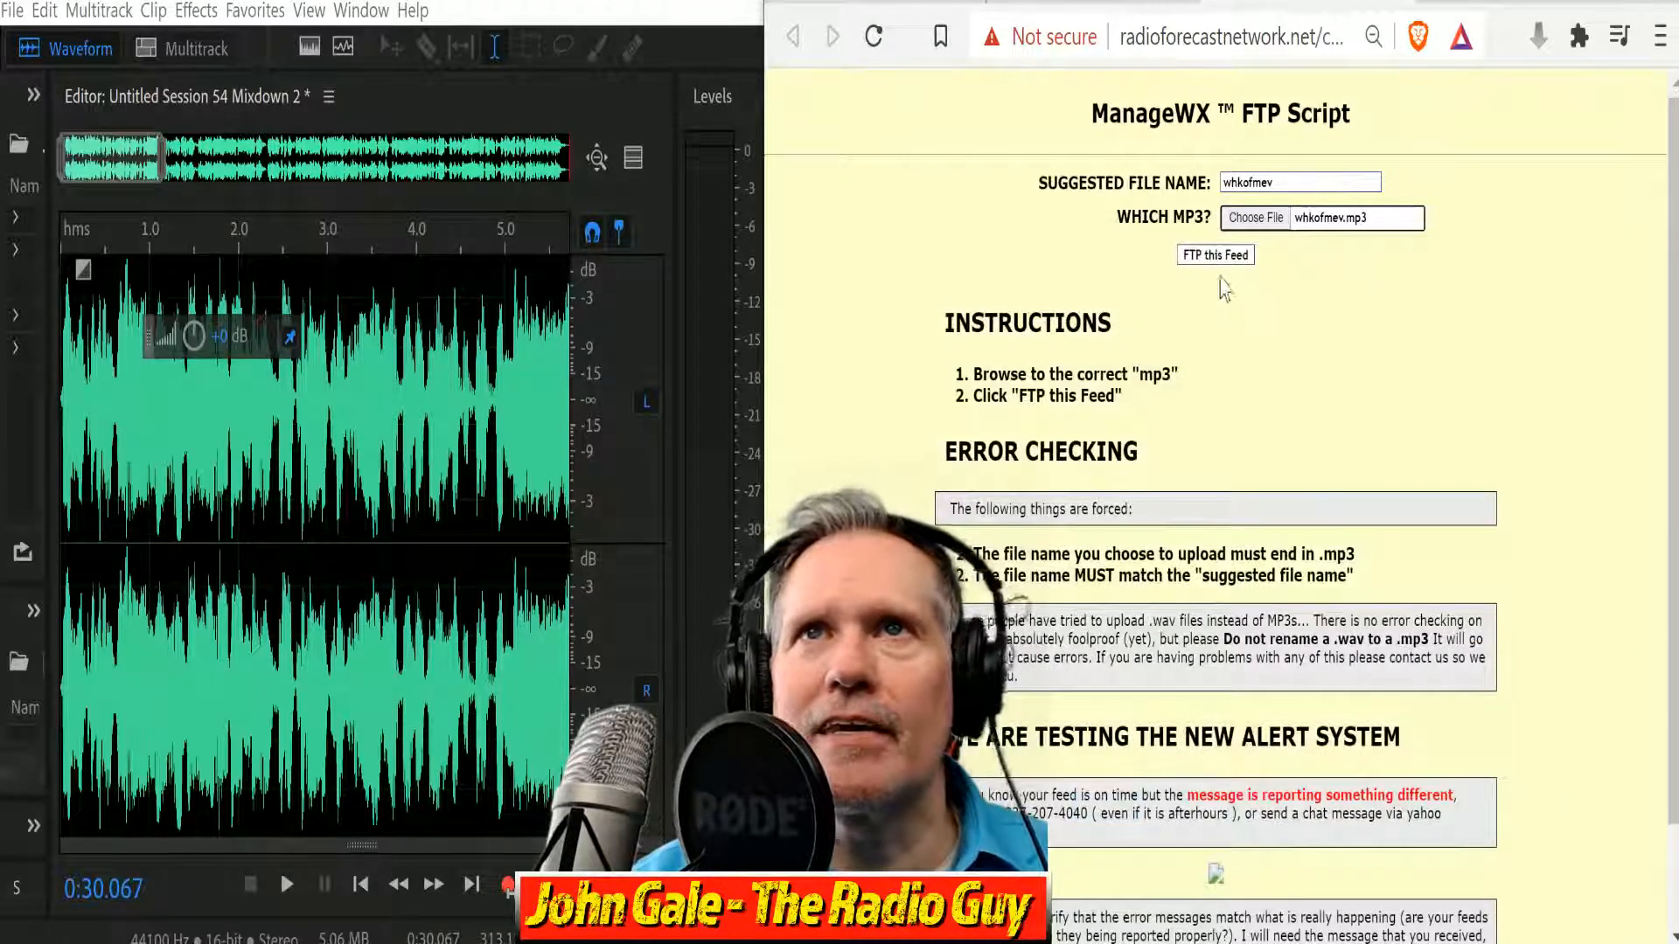
left_click(1217, 256)
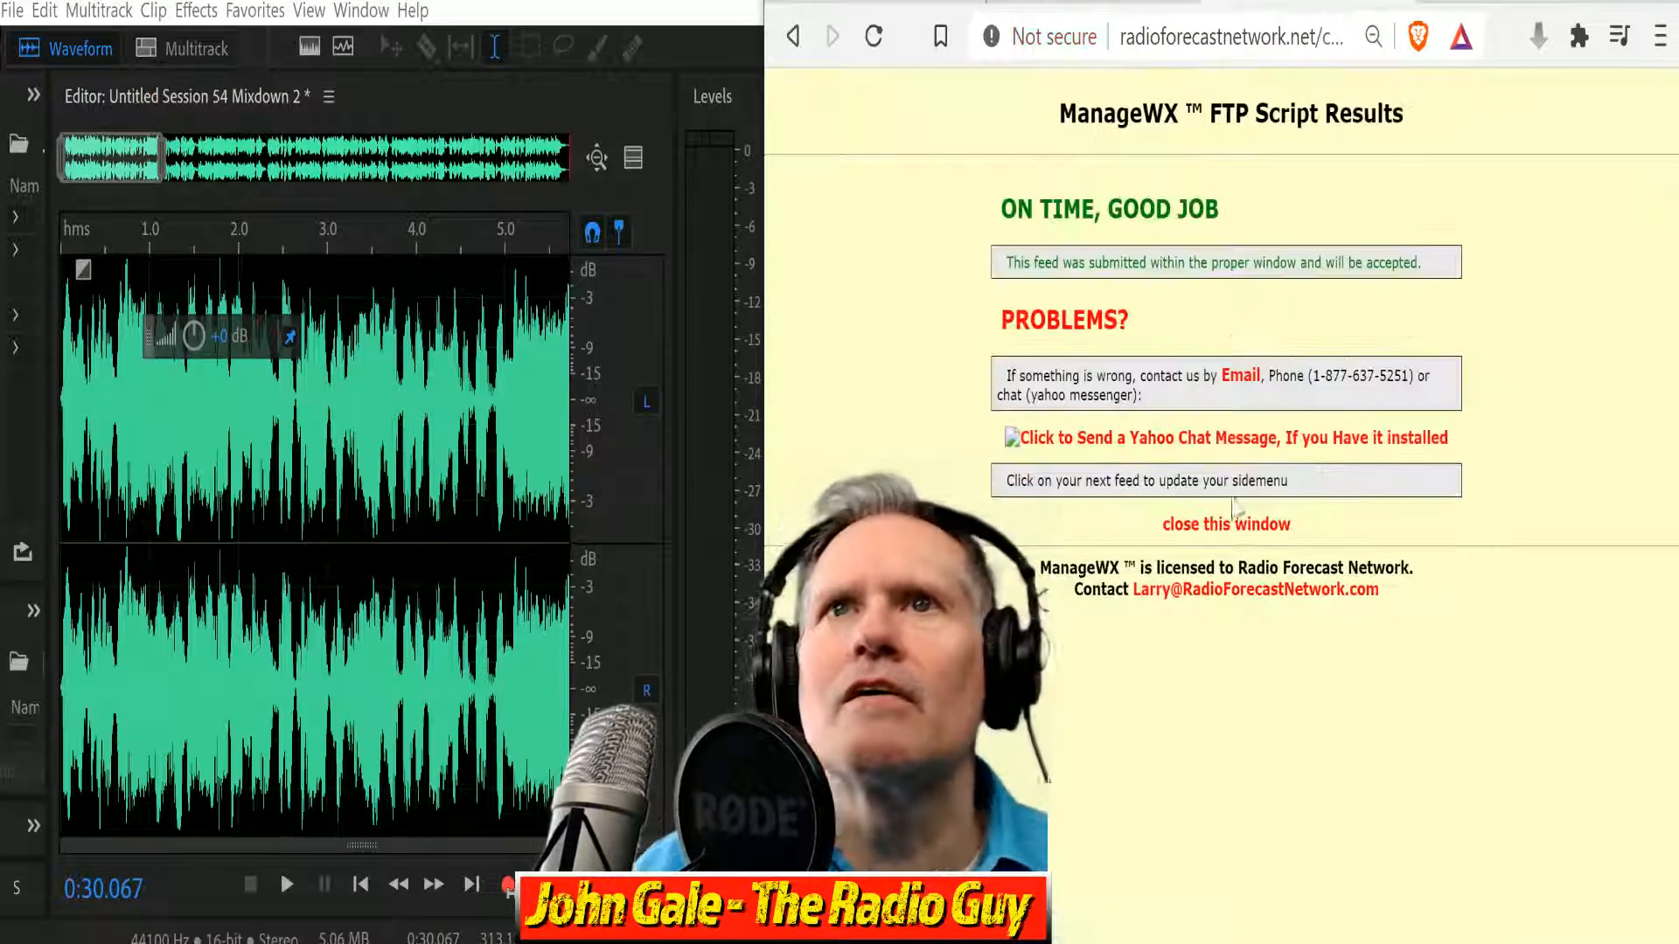
left_click(1231, 525)
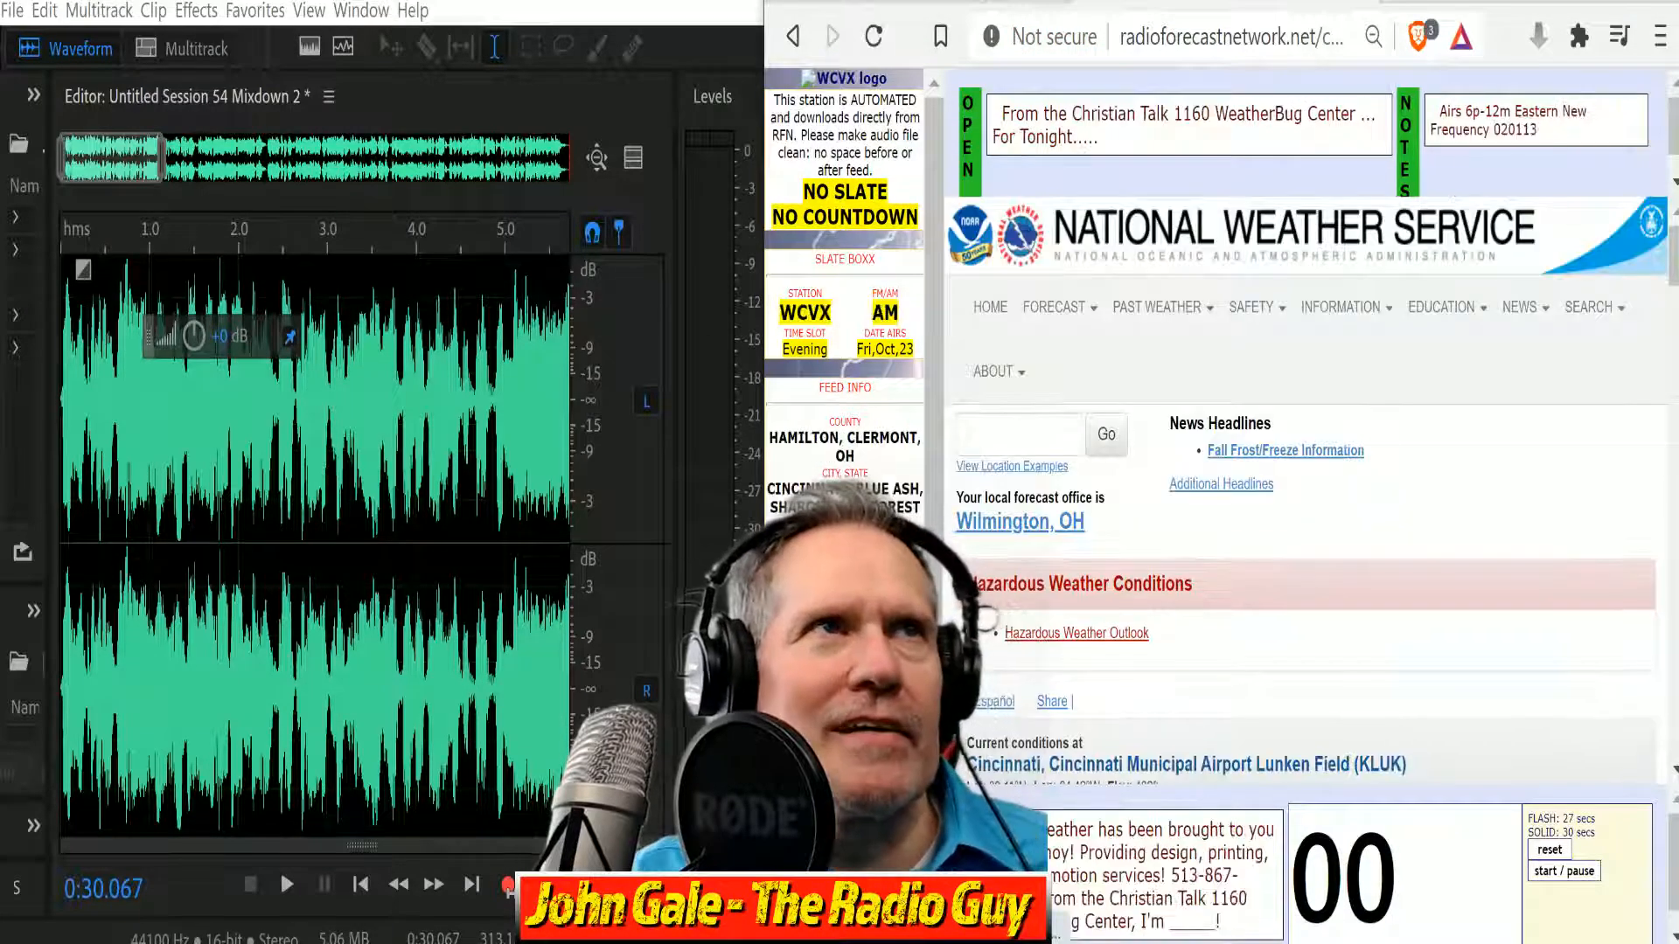
Close all open files and the session of the WHKO feed without saving any changes.
left_click(10, 10)
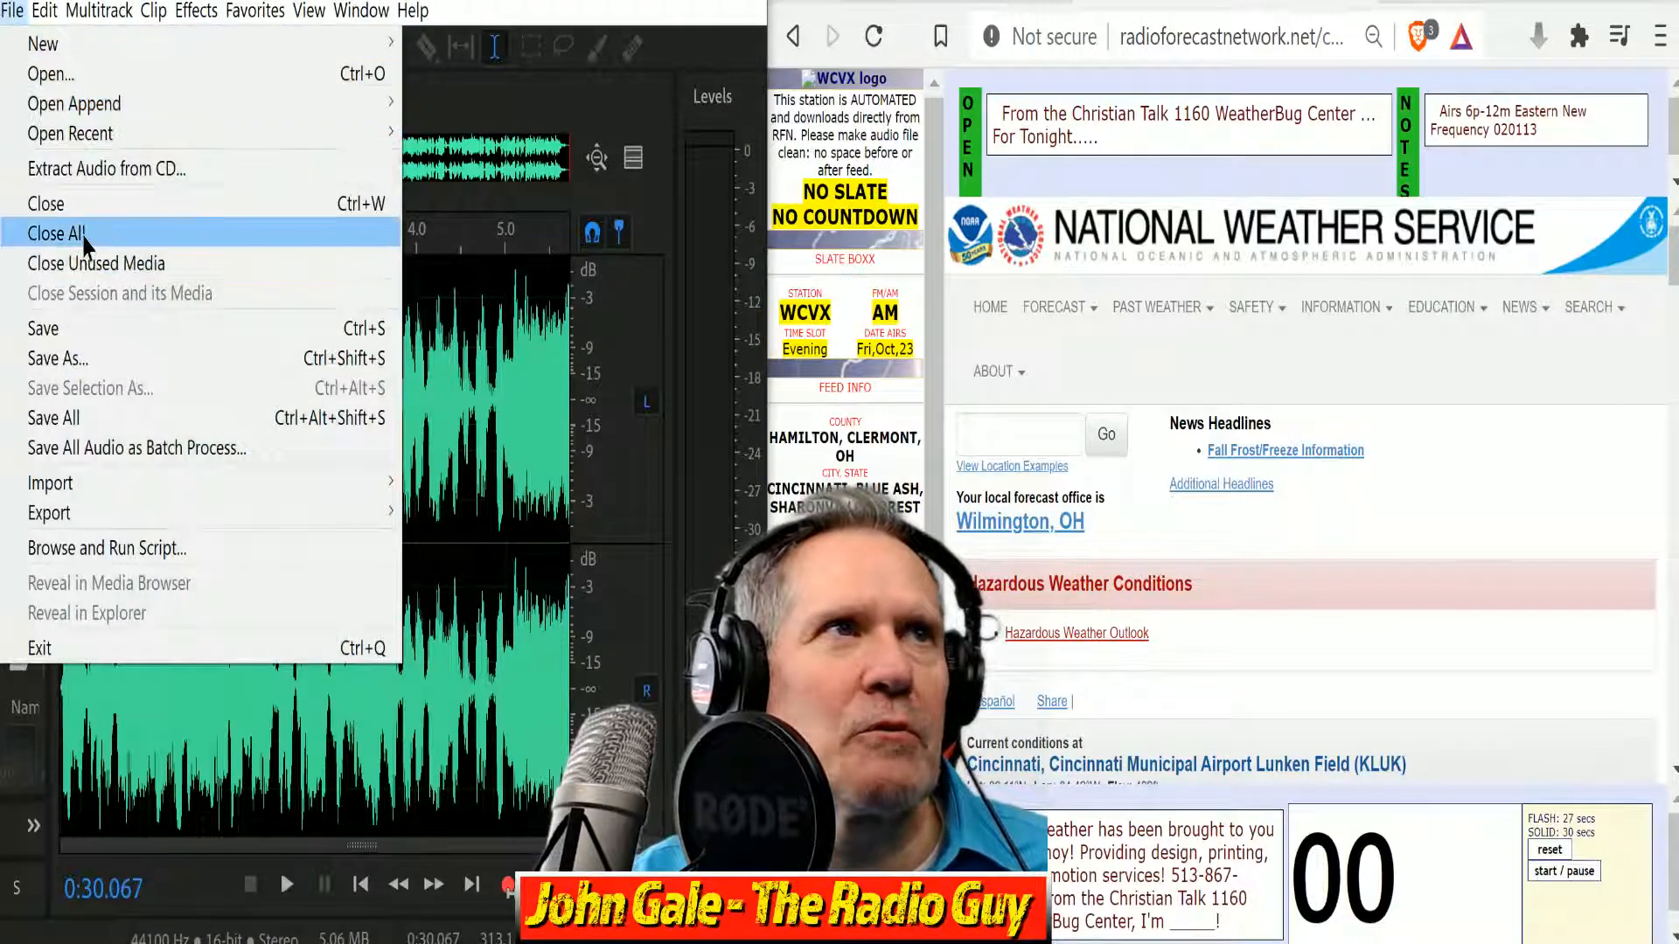
left_click(81, 232)
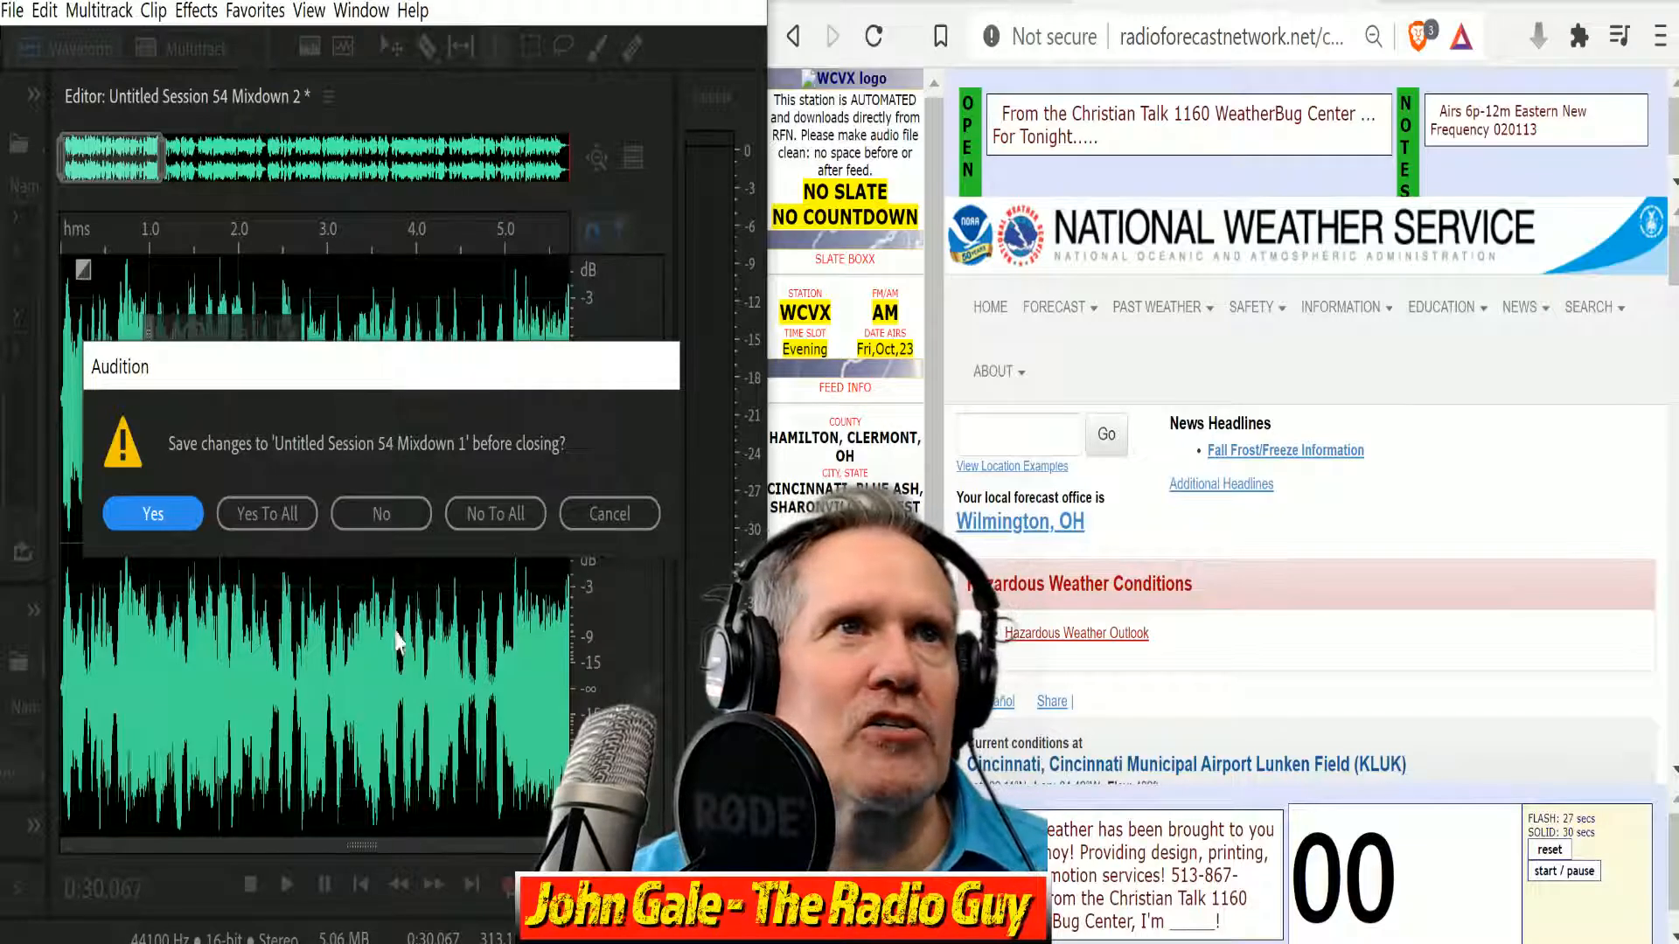
left_click(495, 513)
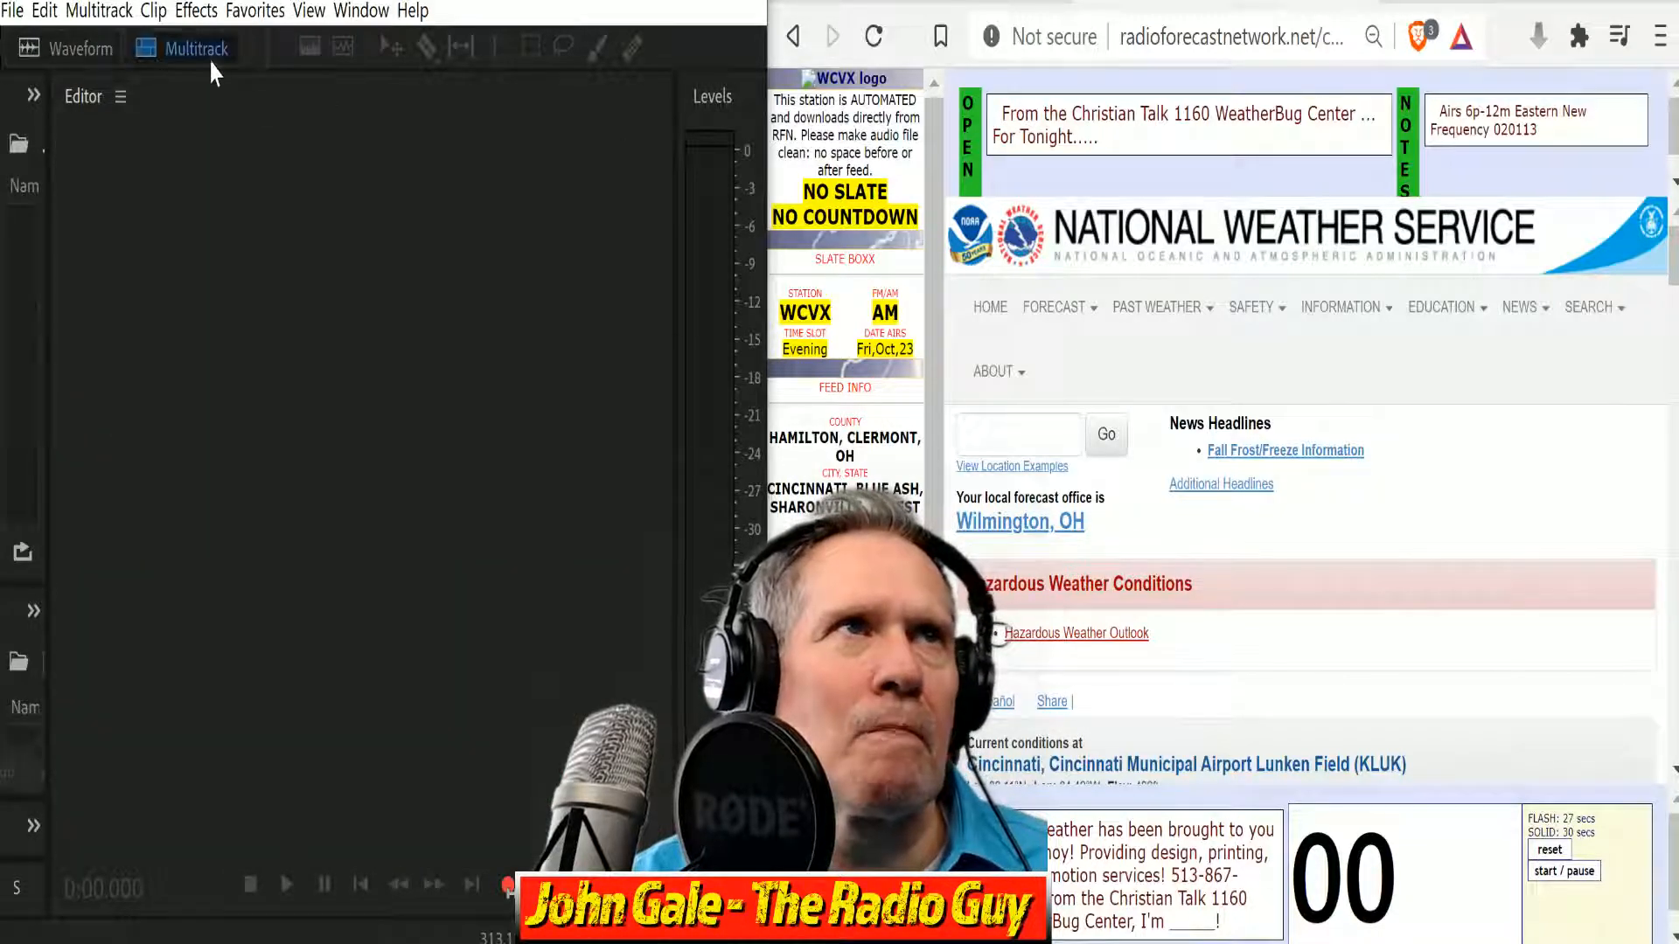
Create the multitrack session Untitled Session 55 in E: from the WCVX template.
left_click(207, 54)
left_click(376, 424)
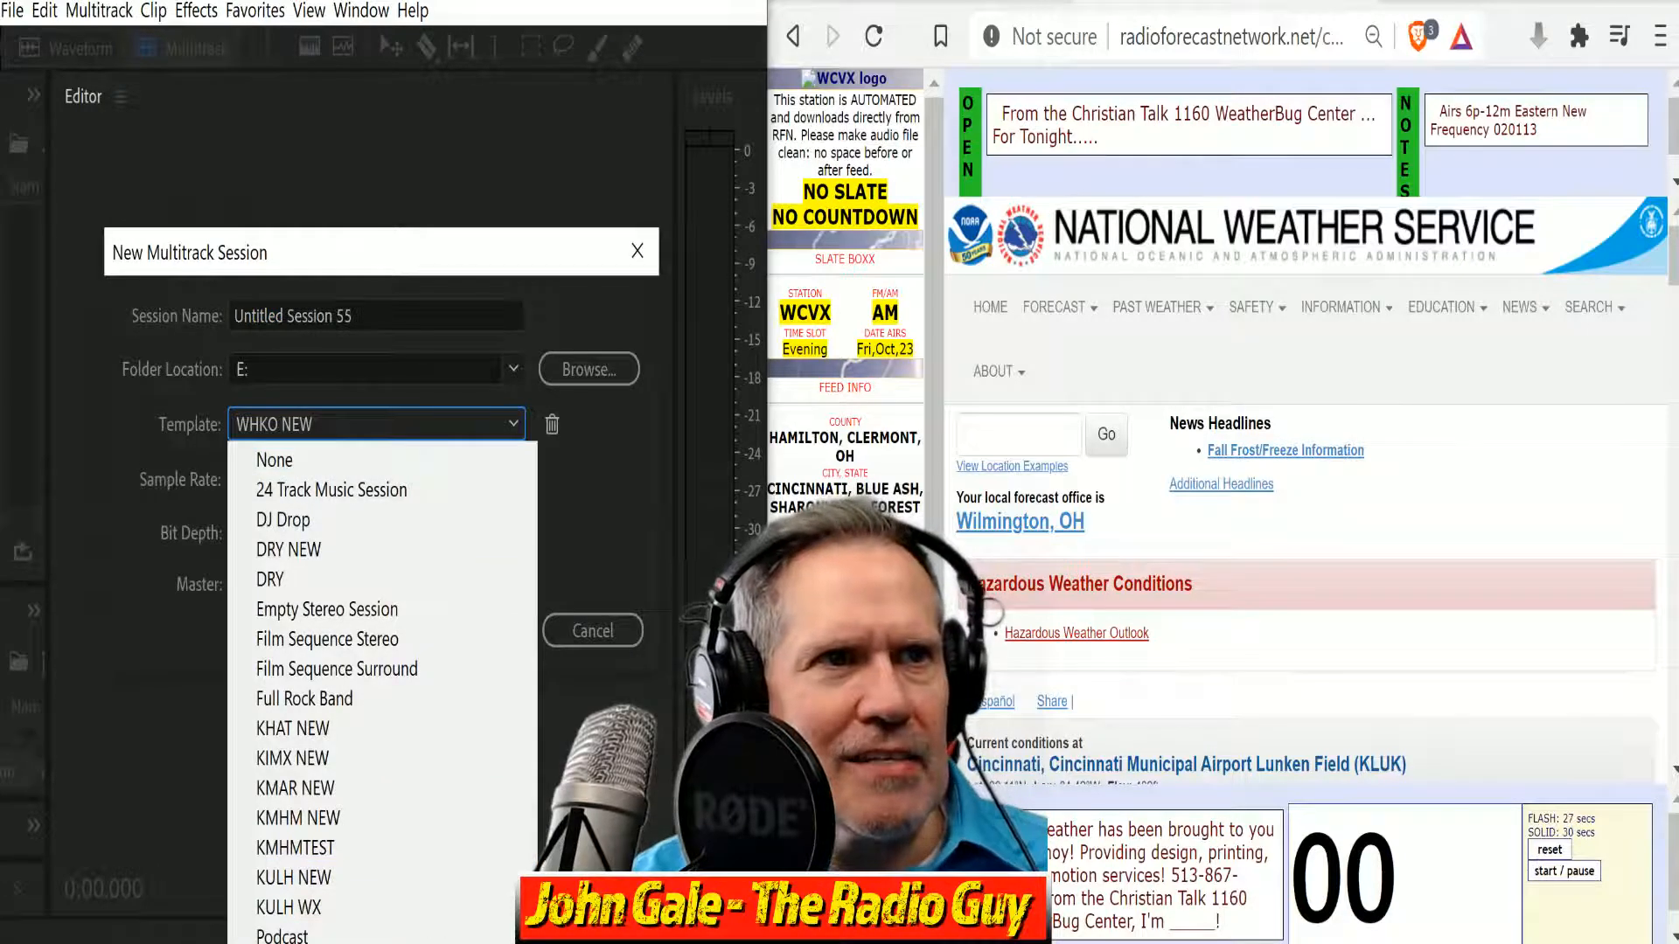
left_click(429, 942)
left_click(479, 631)
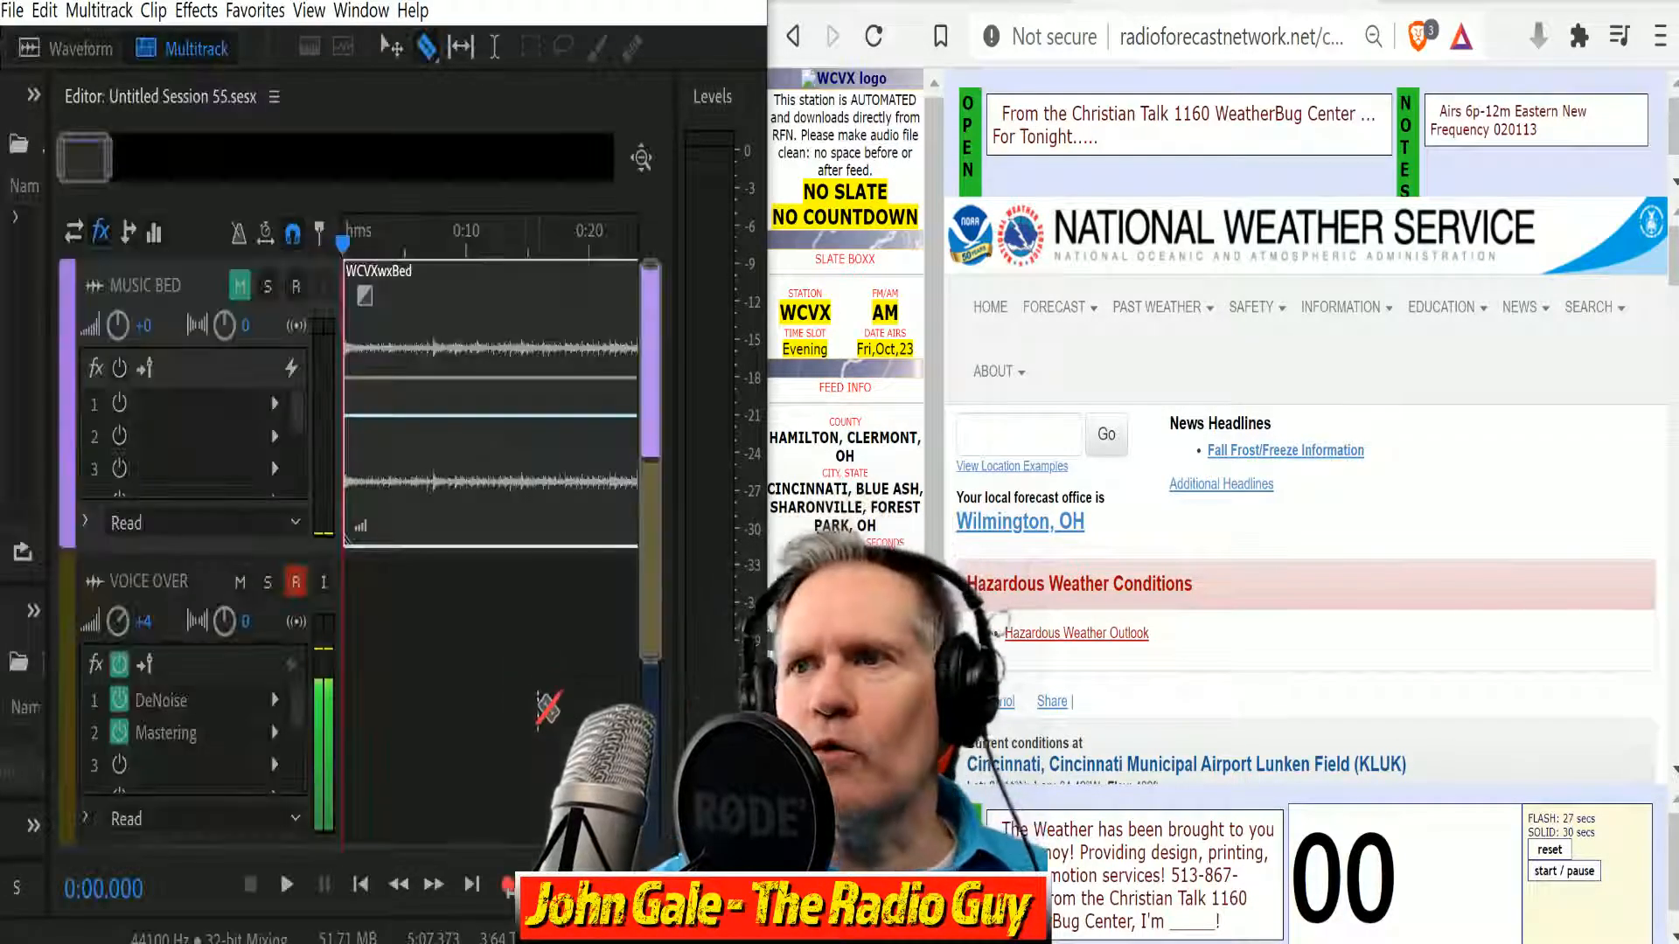
Record the WCVX forecast on the VOICE OVER track while reading the Cincinnati detailed forecast, timing the read and resetting the timer.
left_click(284, 881)
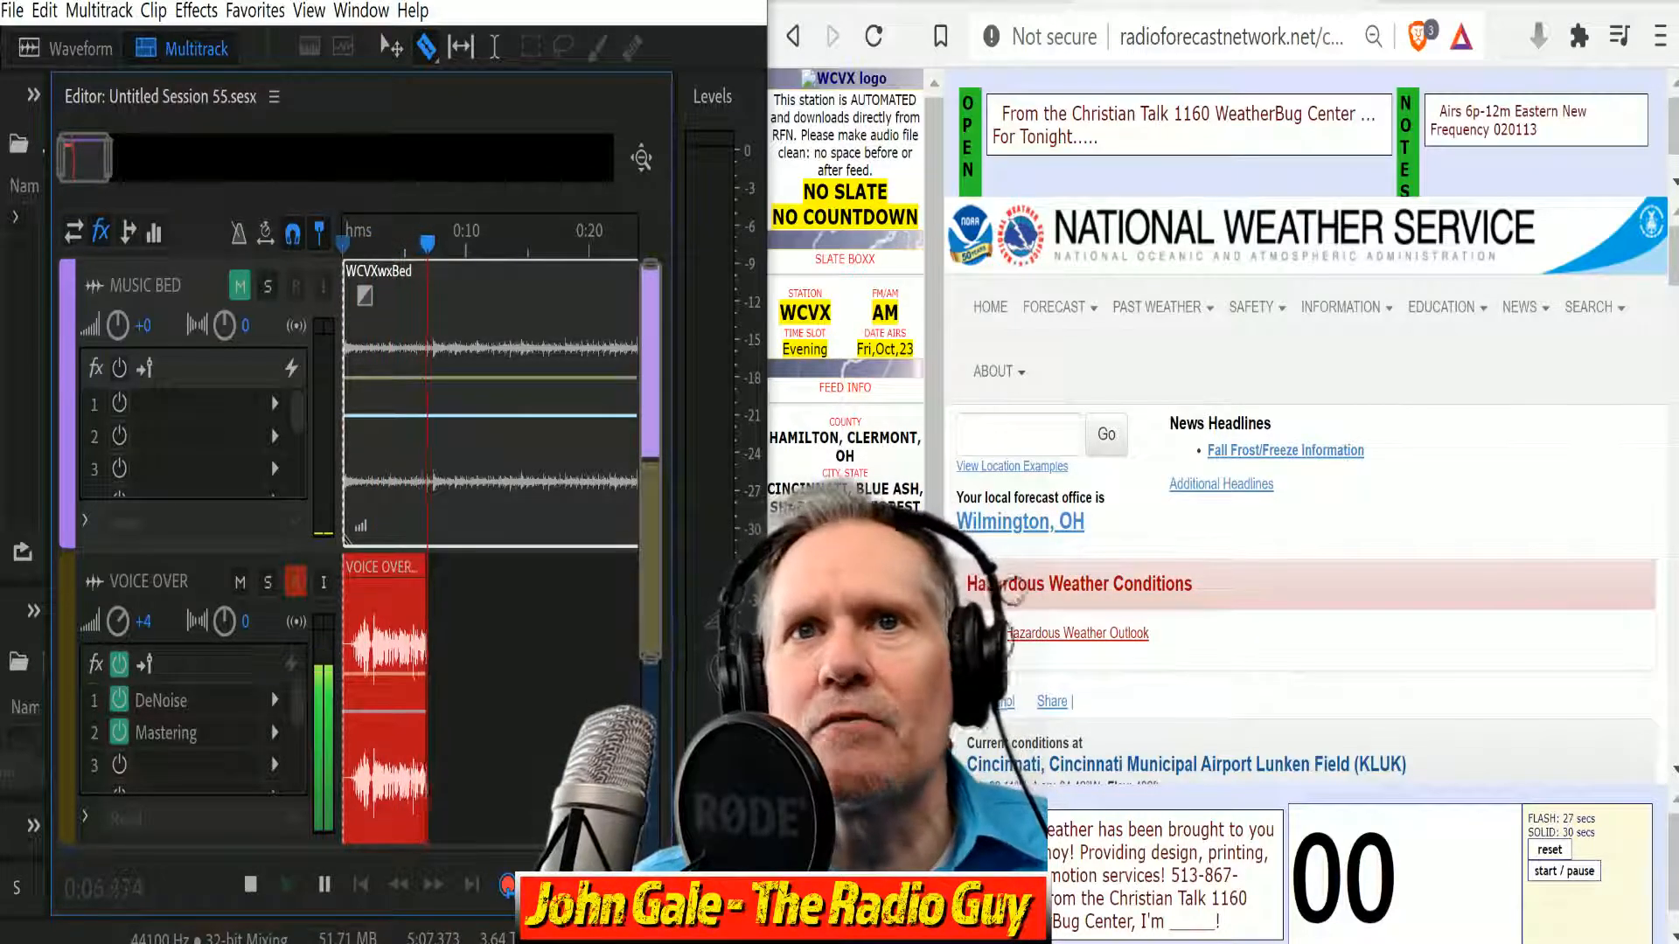
scroll(1369, 507, "down", 10)
scroll(1016, 486, "down", 2)
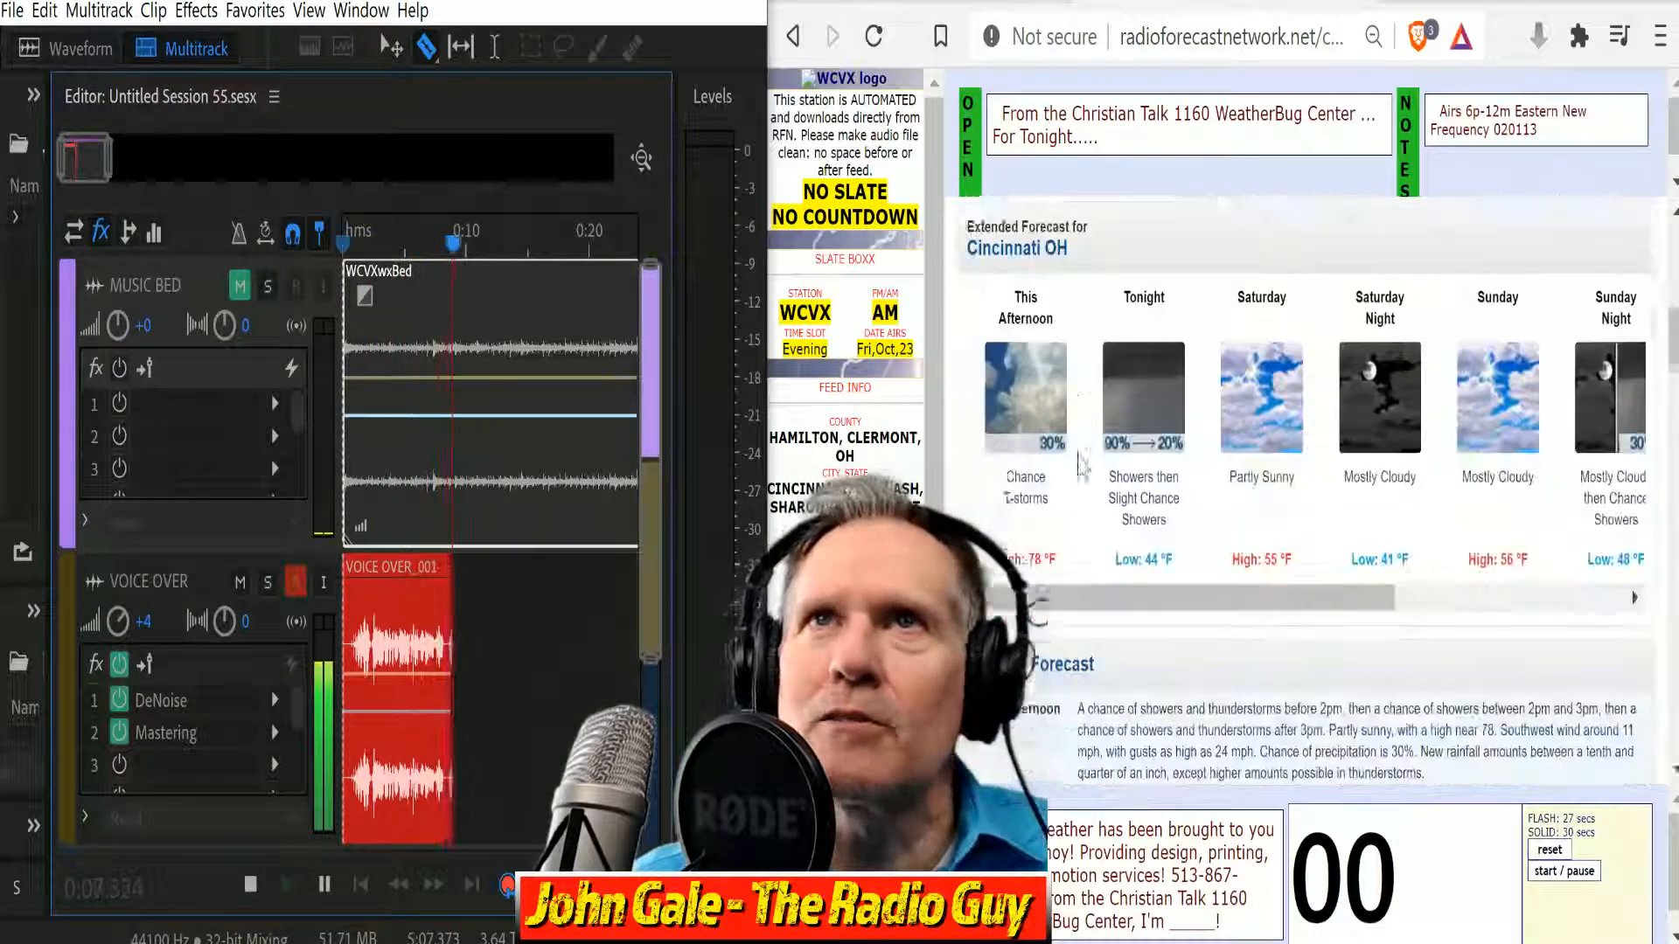
scroll(1350, 599, "down", 2)
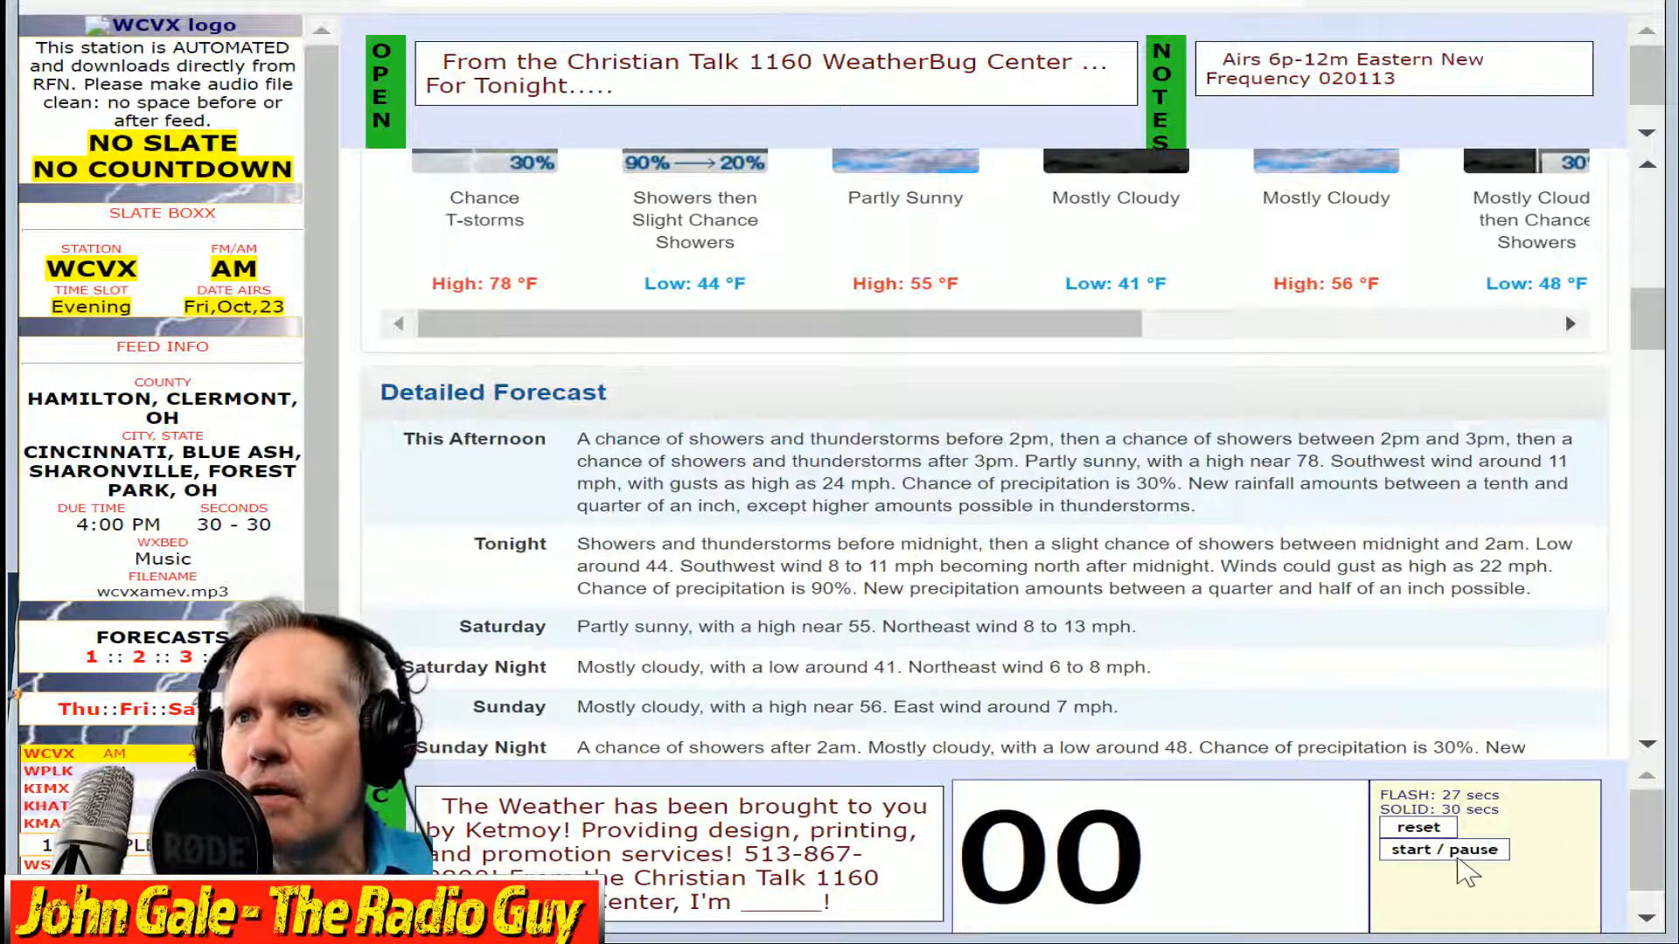
left_click(1462, 850)
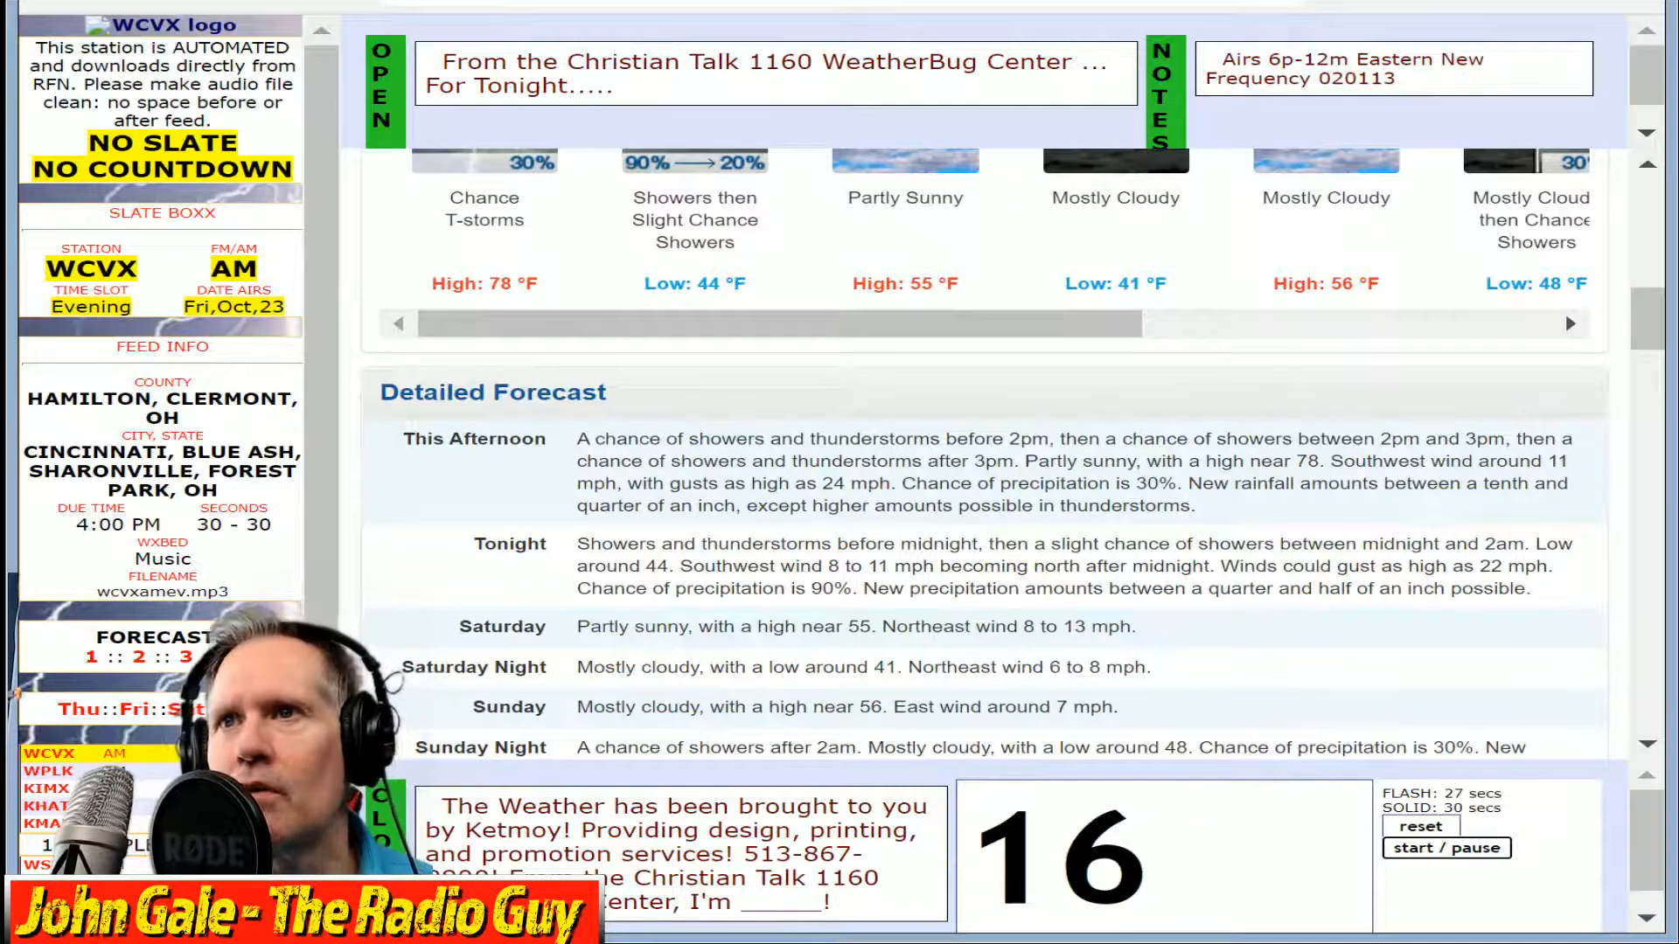
left_click(1421, 826)
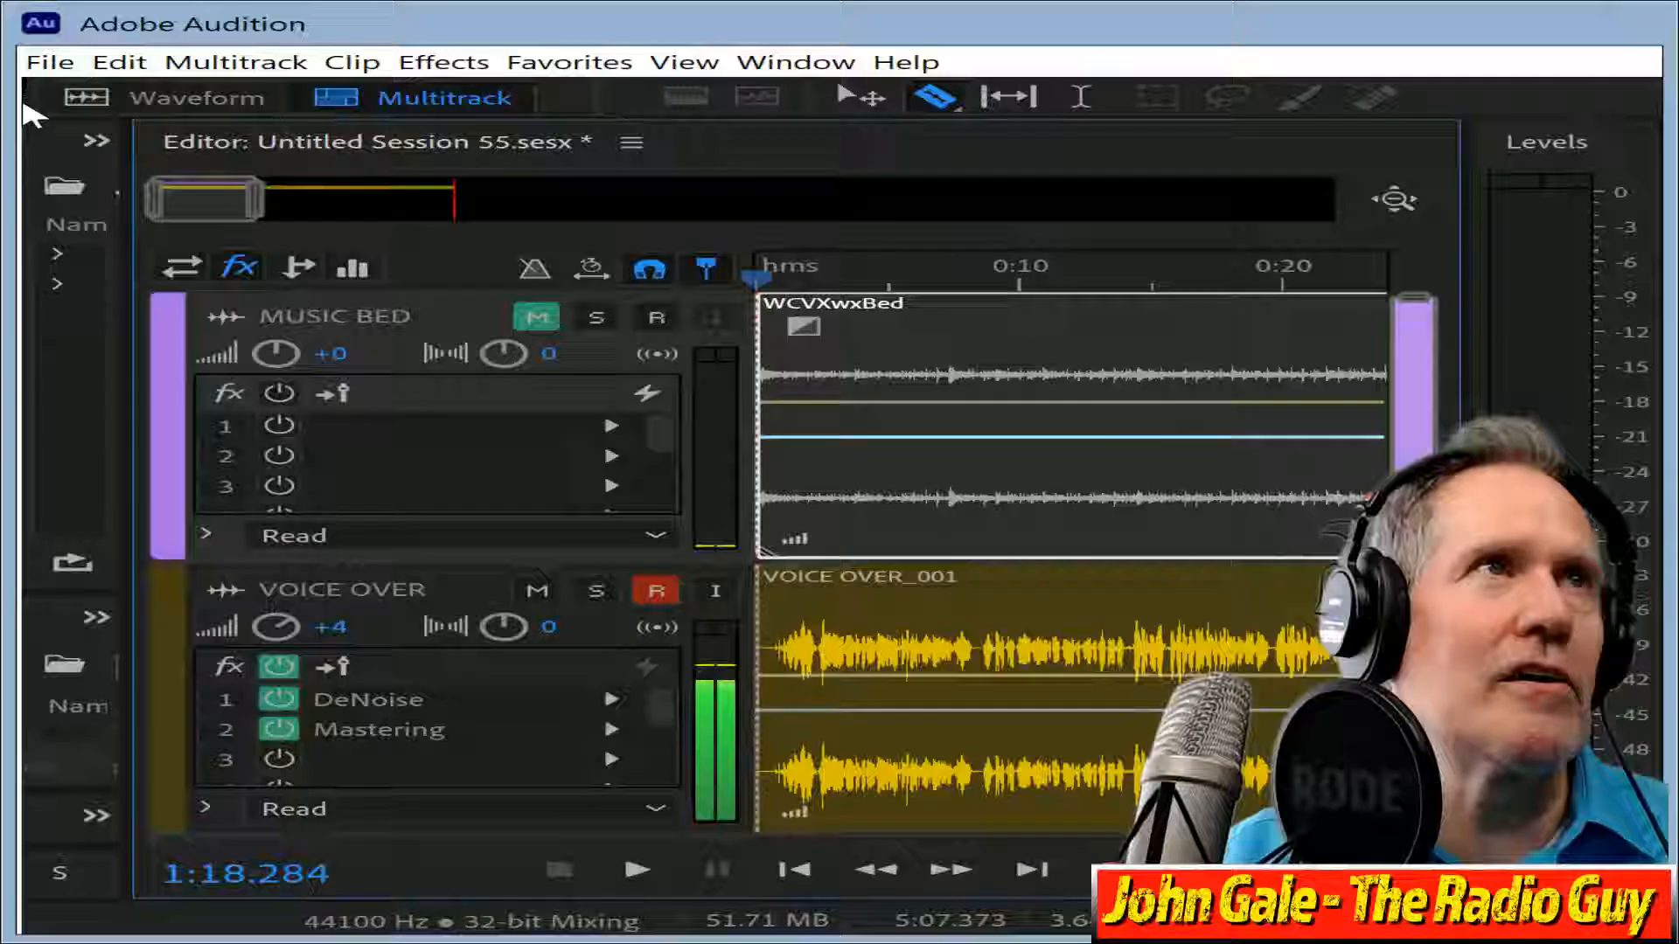
Split the VOICE OVER clip at about 0:46, delete the earlier part, and move the remaining take to the session start.
left_click_drag(187, 195, 332, 198)
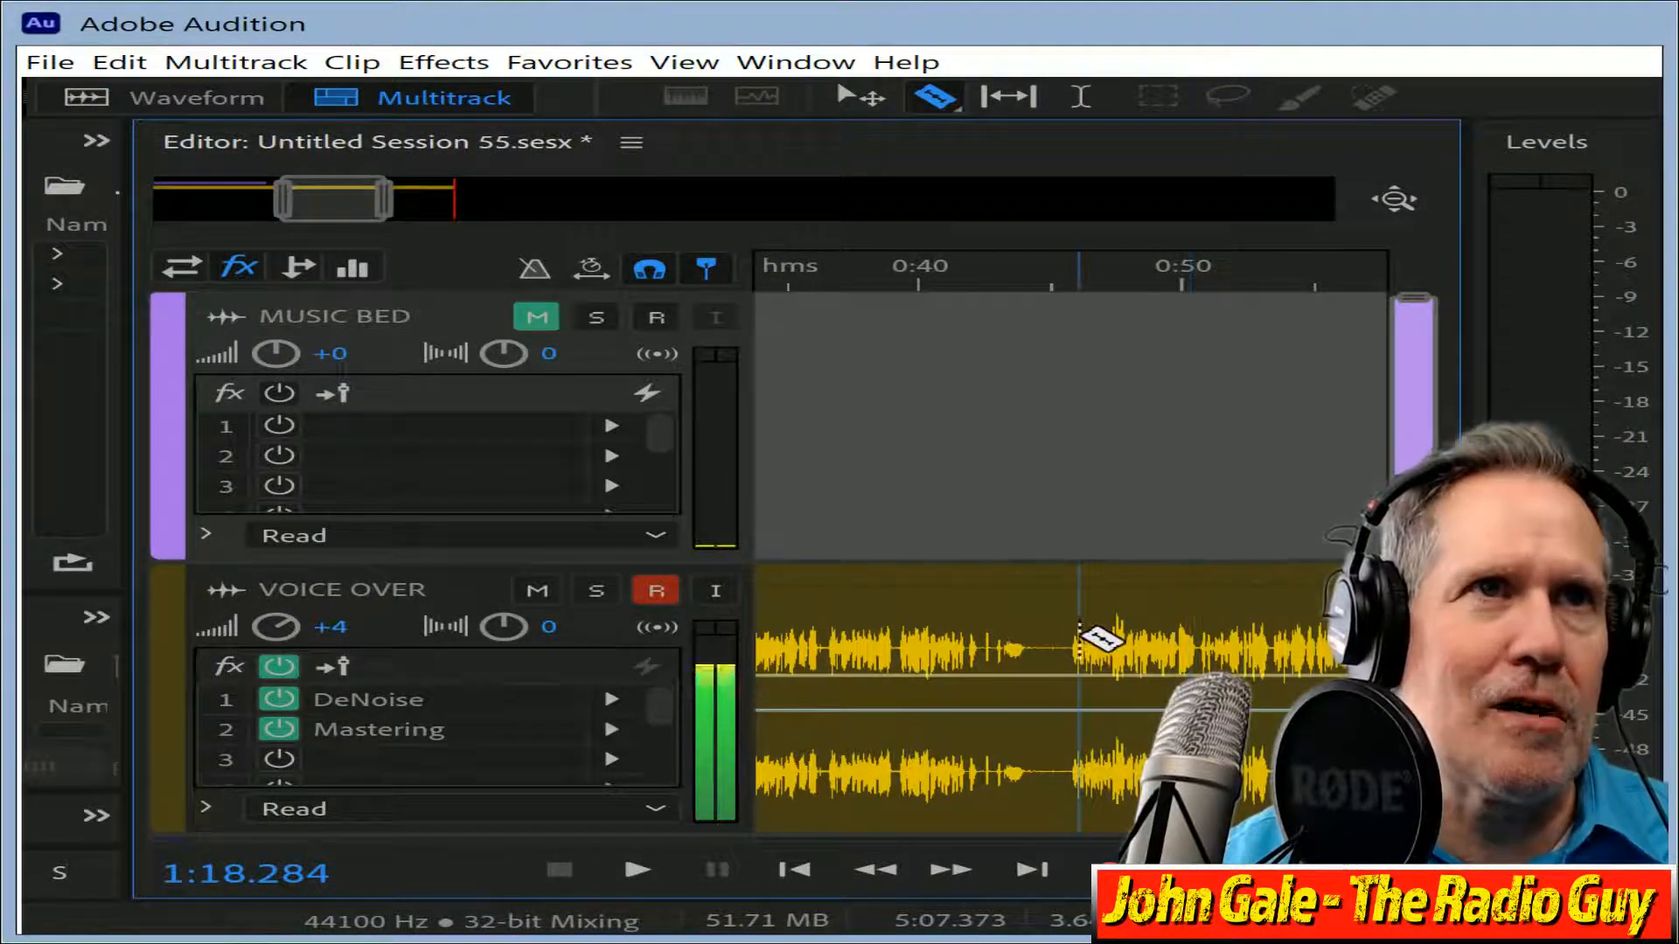
left_click(1067, 643)
left_click(979, 594)
key("Delete")
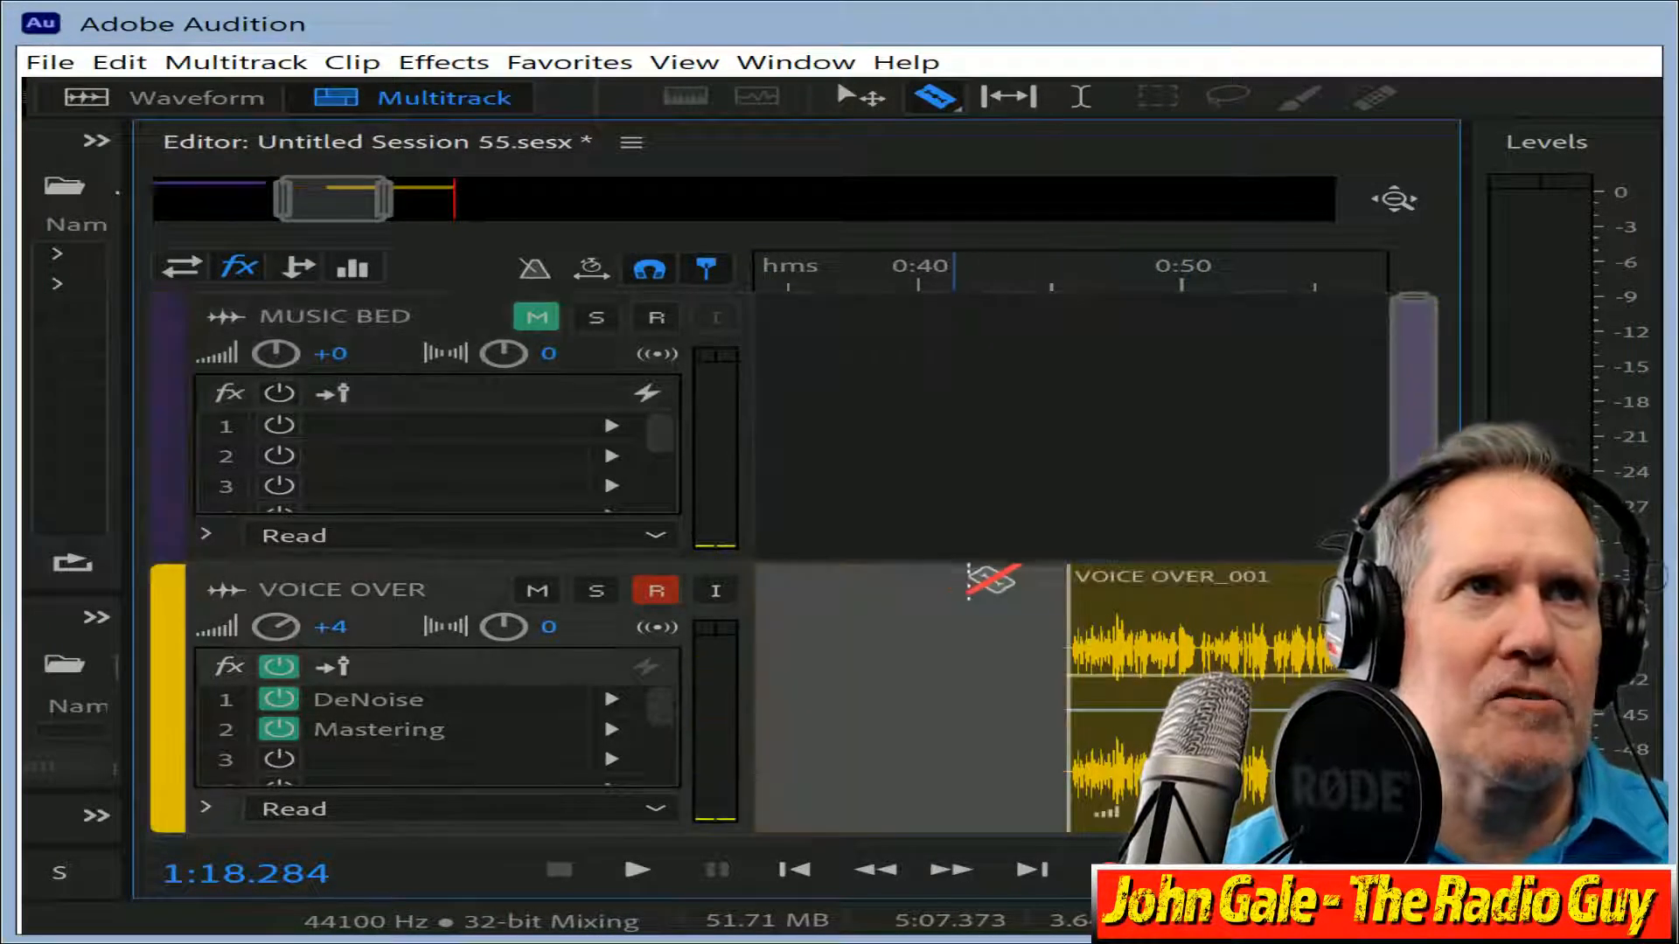
left_click_drag(1235, 594, 30, 712)
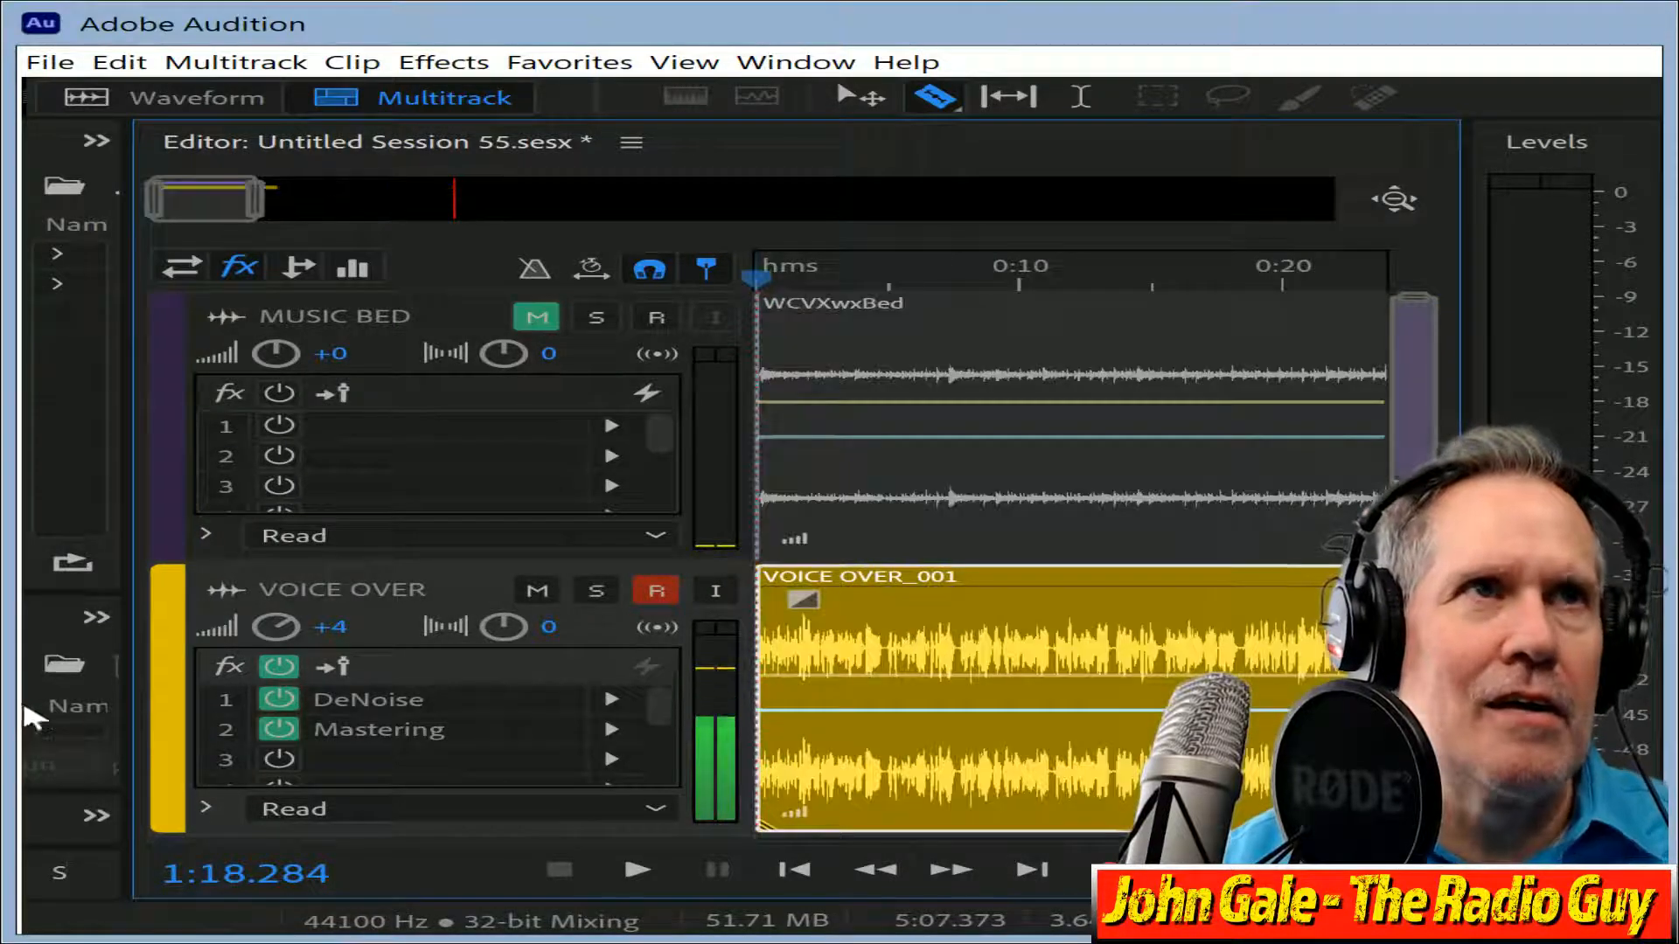
Unmute the MUSIC BED track, mix the session down to a new file, and play the whole mixdown selected.
left_click(539, 317)
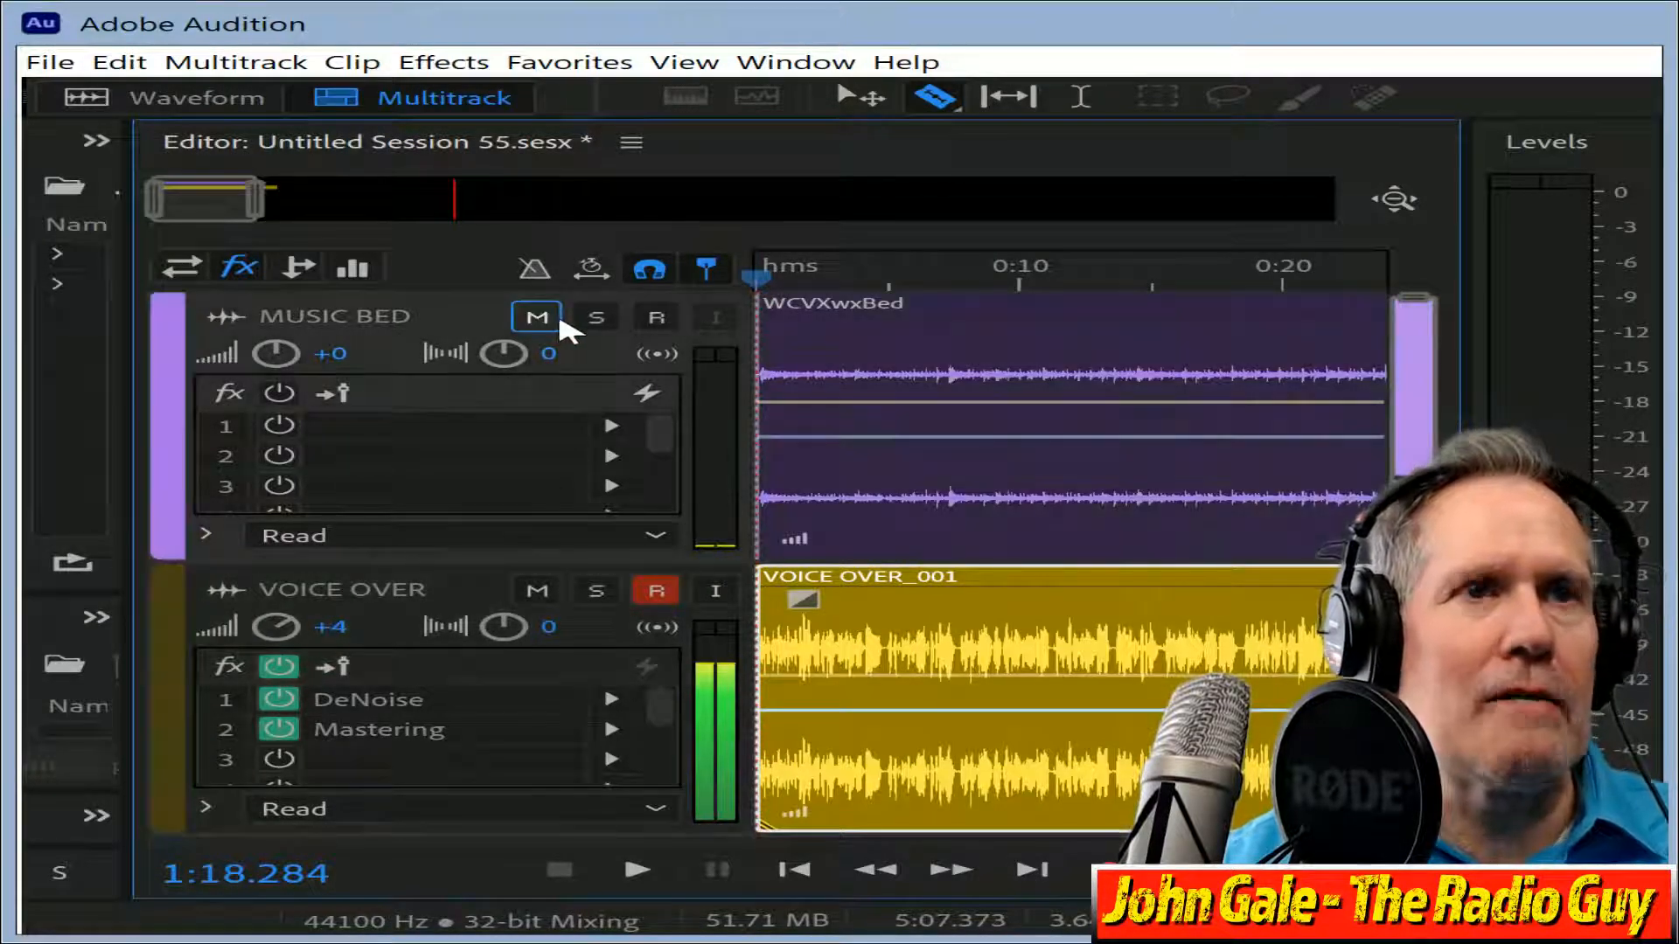
key("alt+shift+m")
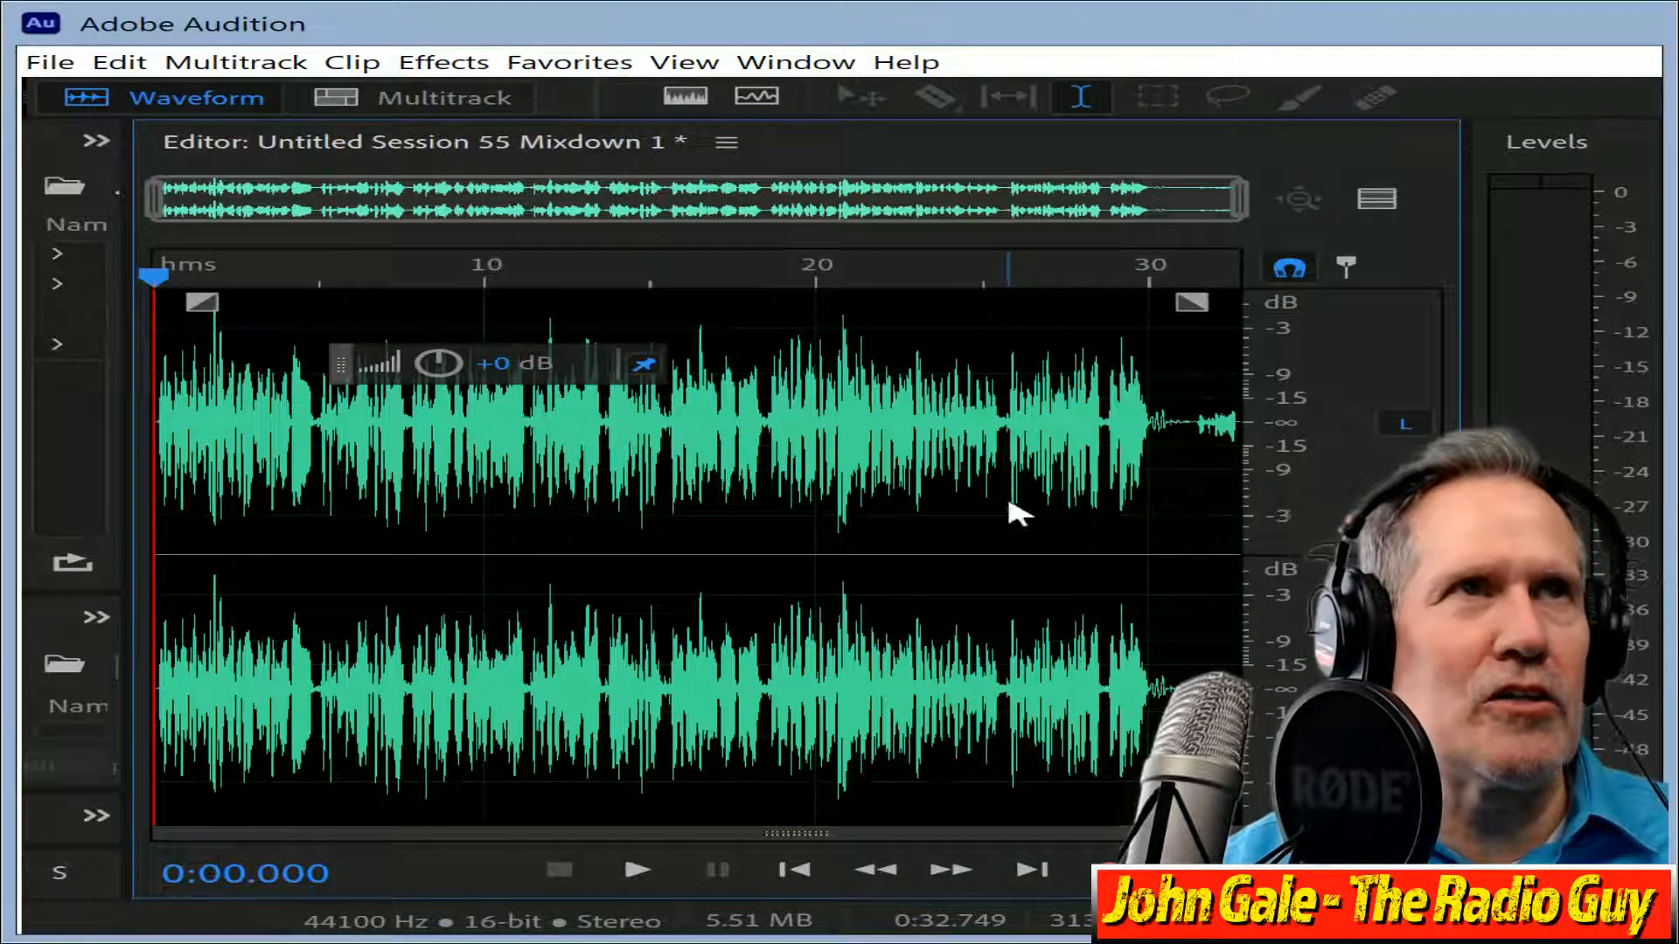
key("ctrl+a")
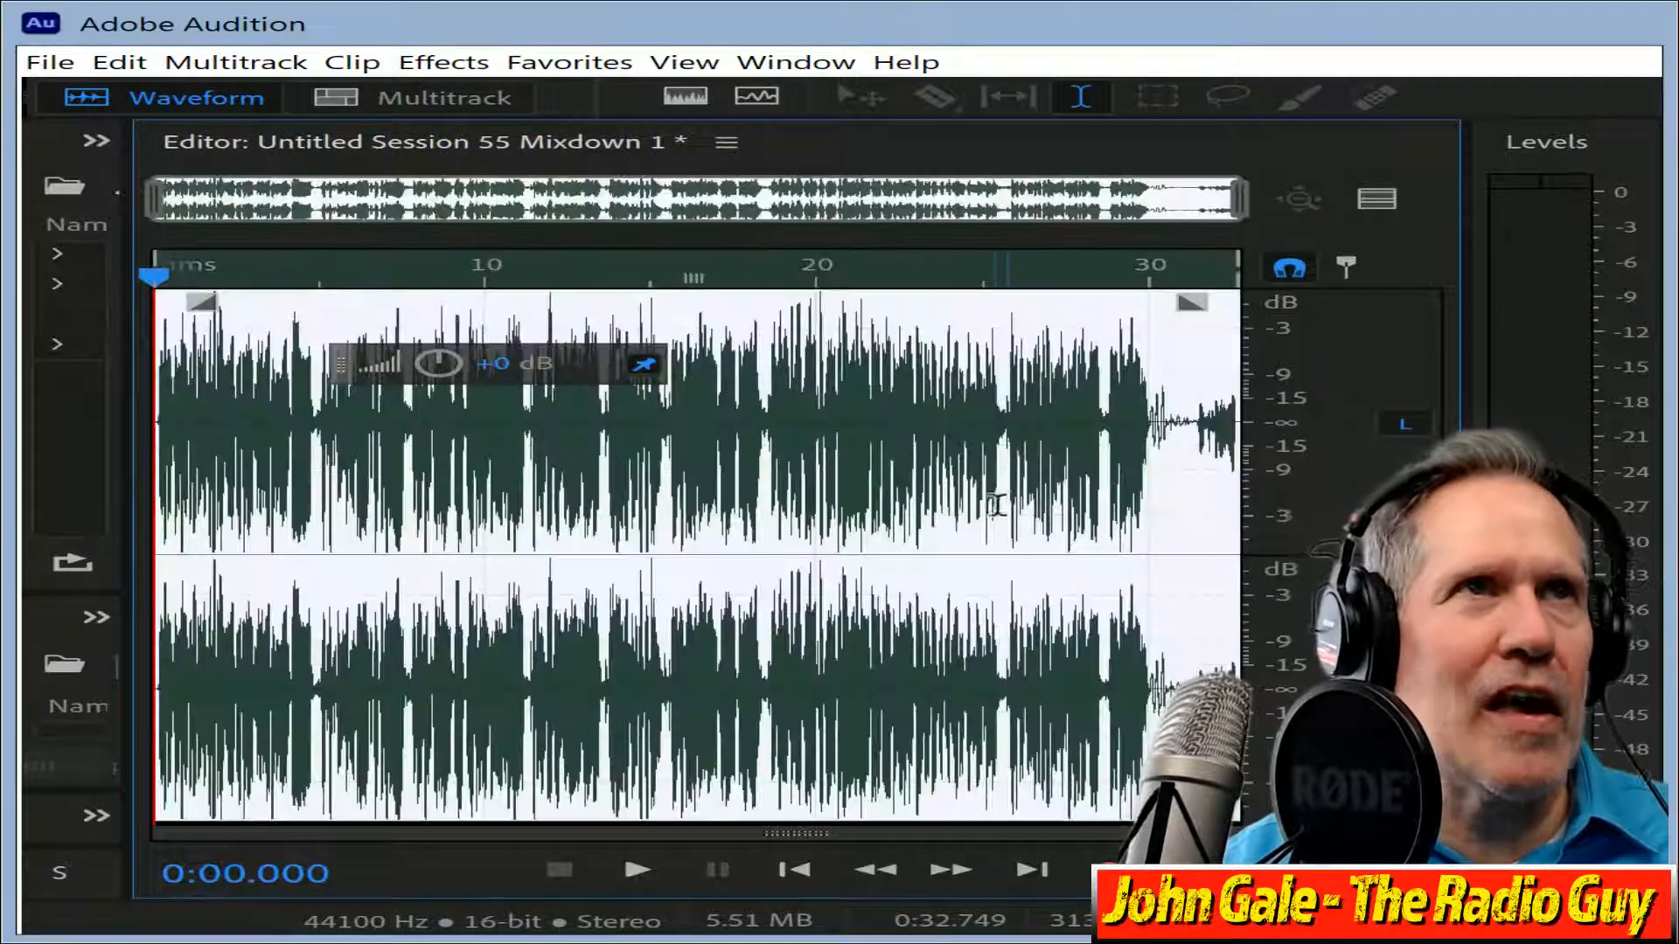
left_click(645, 870)
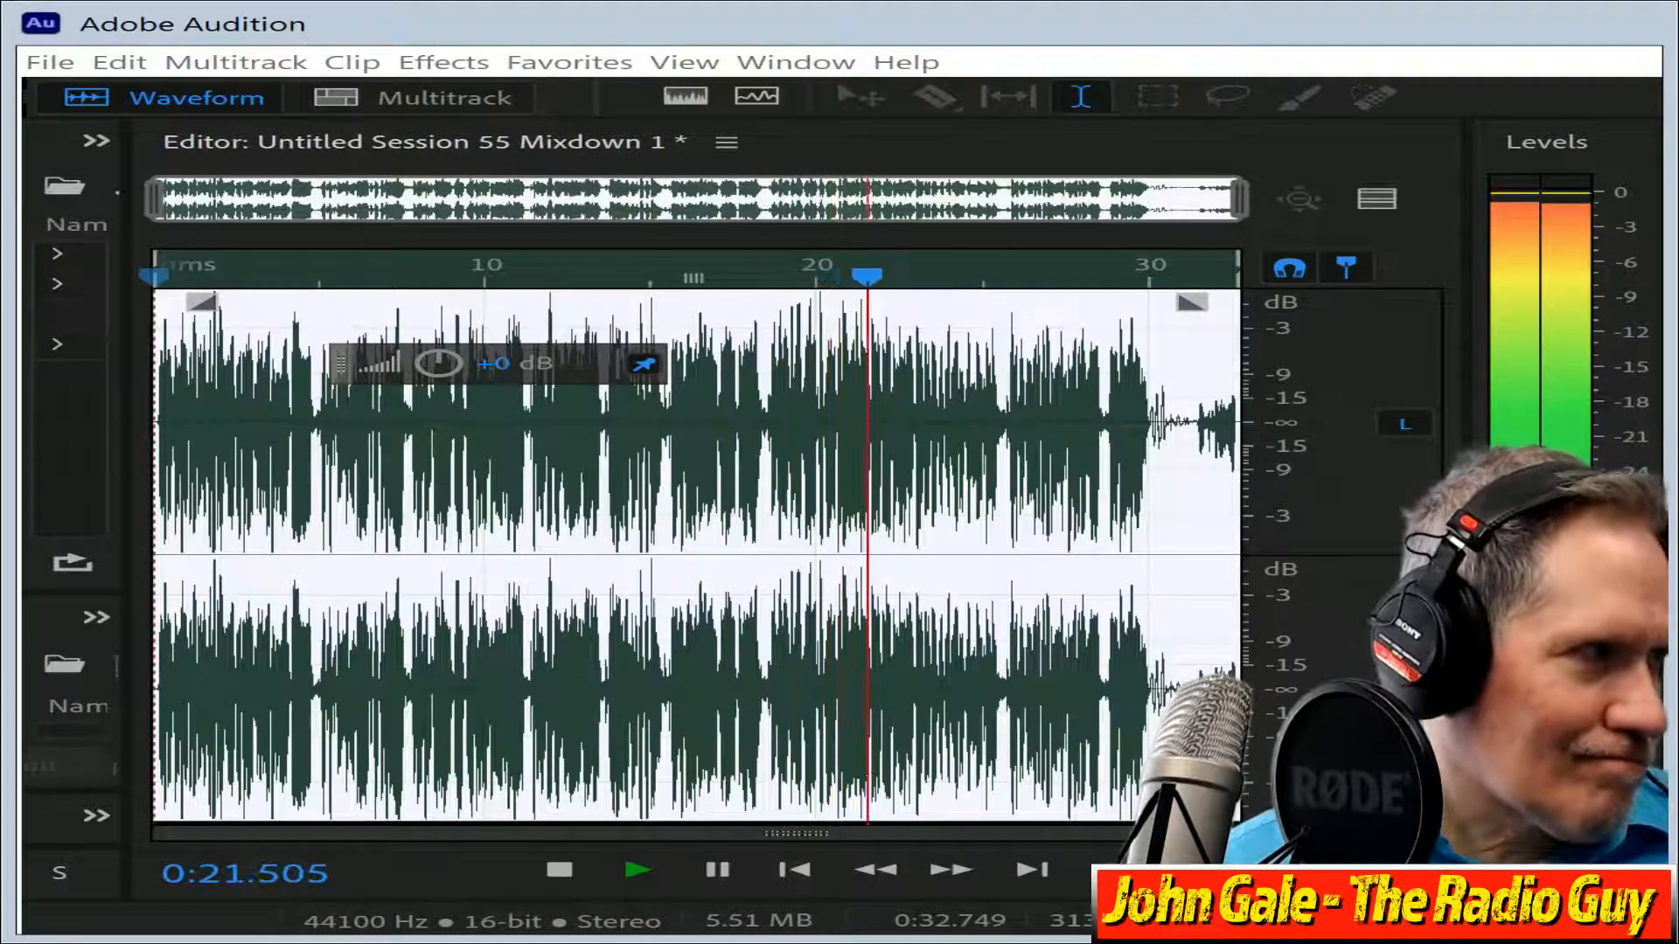
left_click(564, 872)
Delete the unwanted tail of the mixdown from 30.139 seconds, then trim the end further to 30.050 seconds.
scroll(979, 631, "up", 2)
scroll(1234, 424, "up", 2)
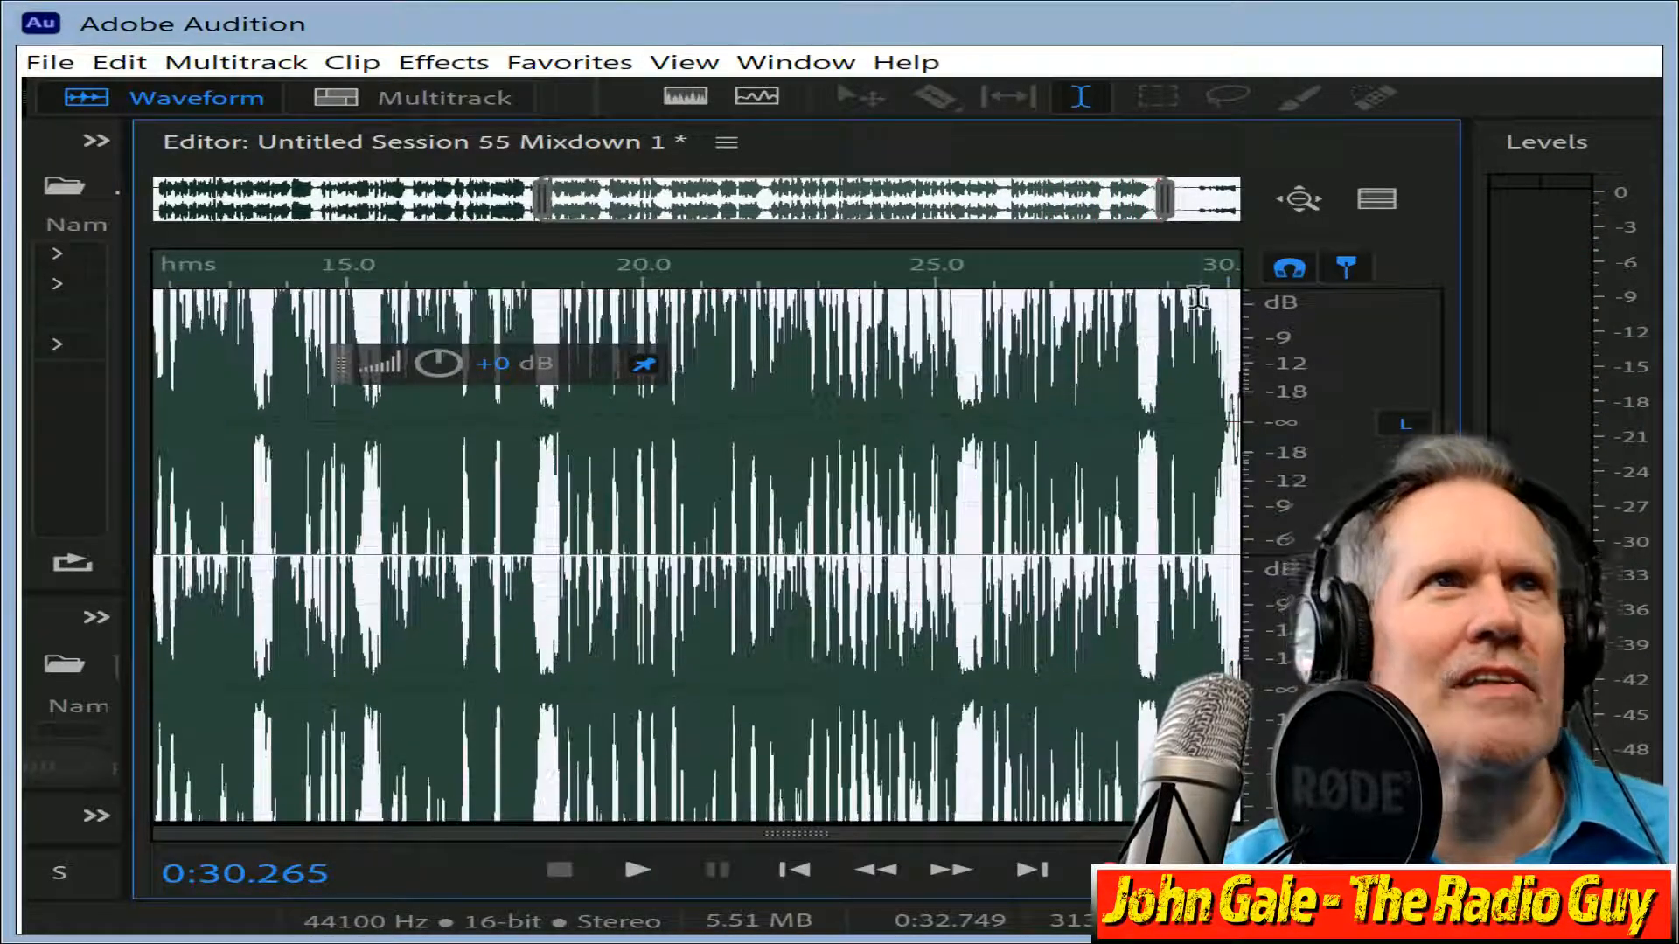
left_click(1294, 205)
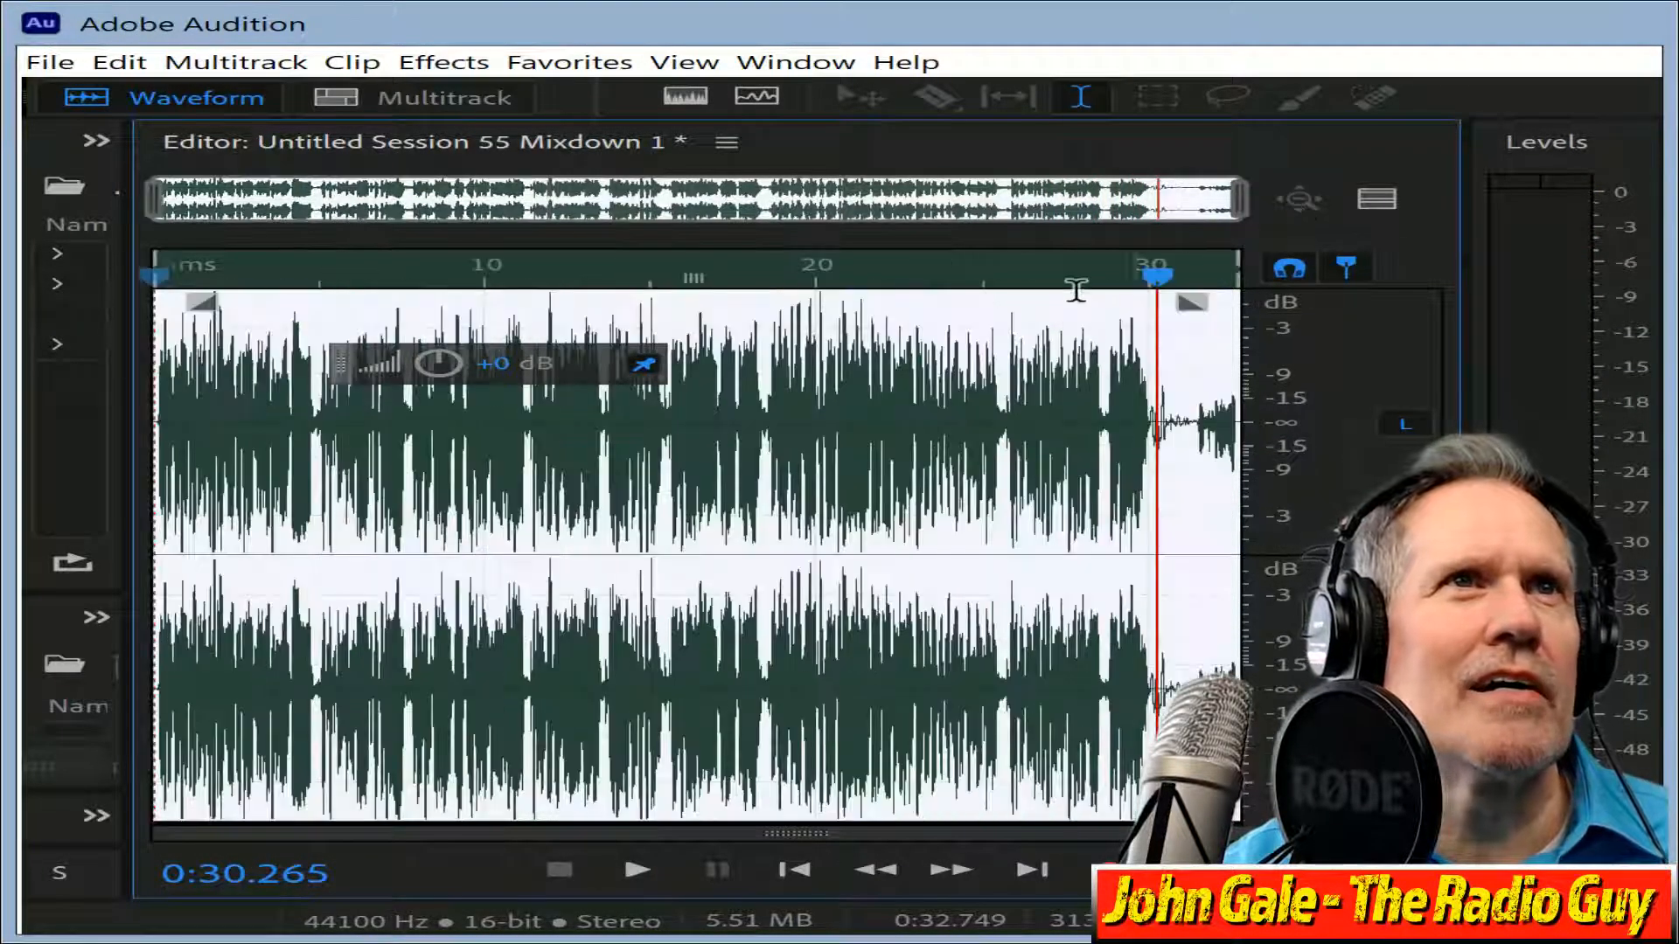
scroll(1143, 478, "up", 2)
scroll(1194, 457, "up", 2)
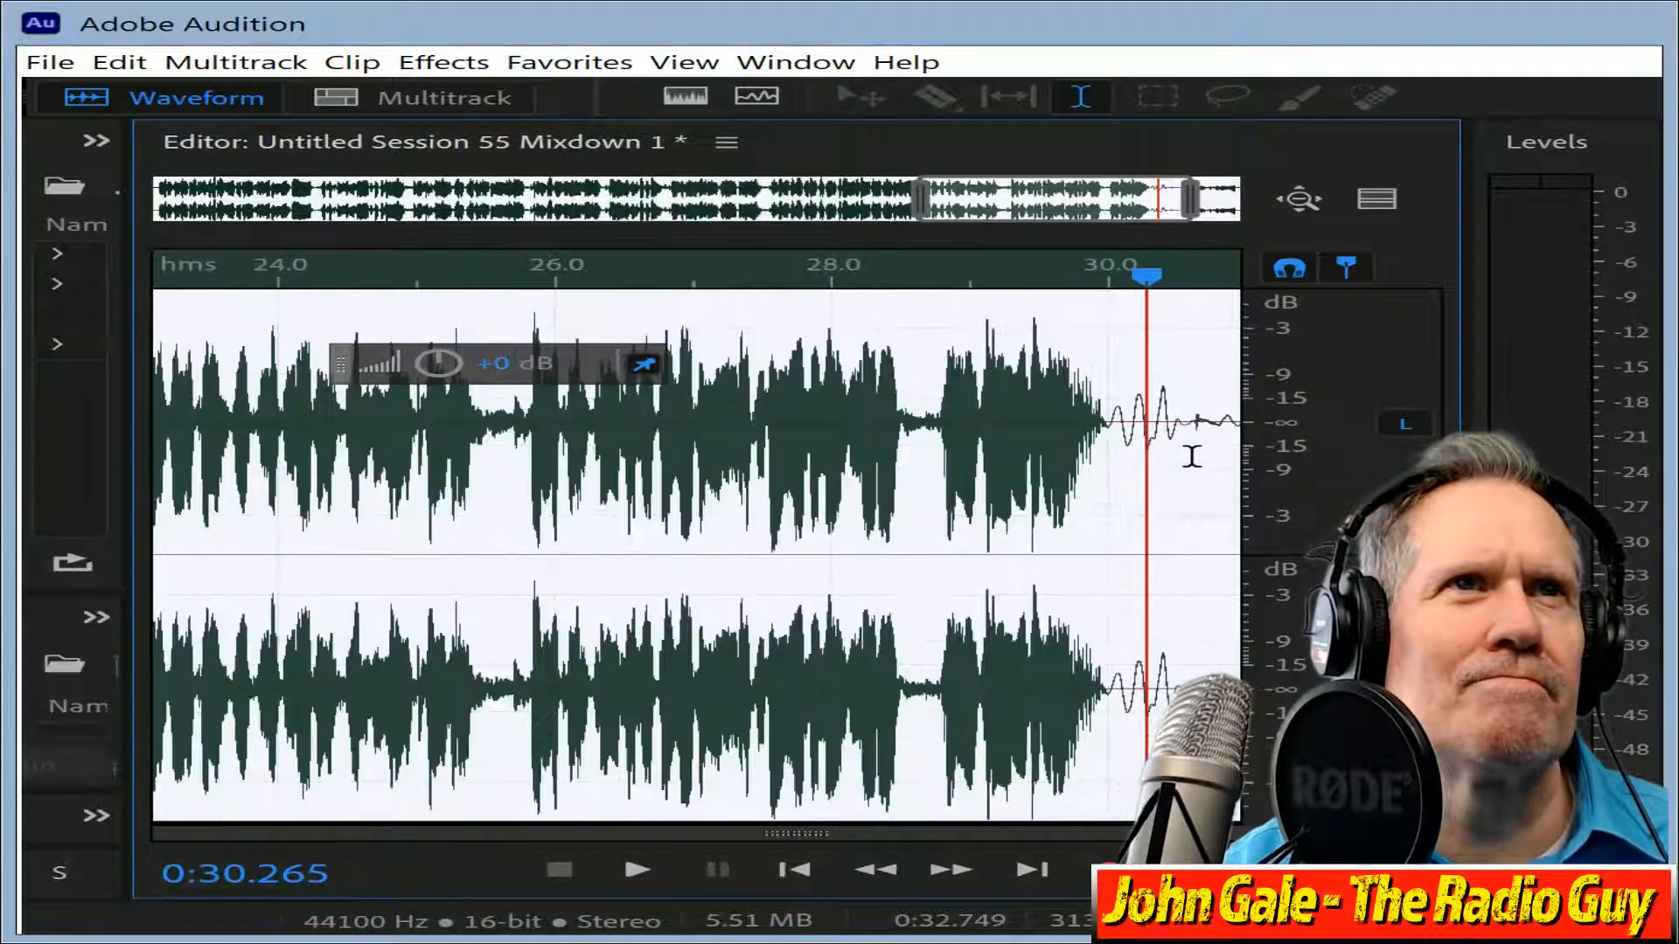
scroll(1191, 457, "up", 2)
left_click(1081, 422)
key("shift+Home")
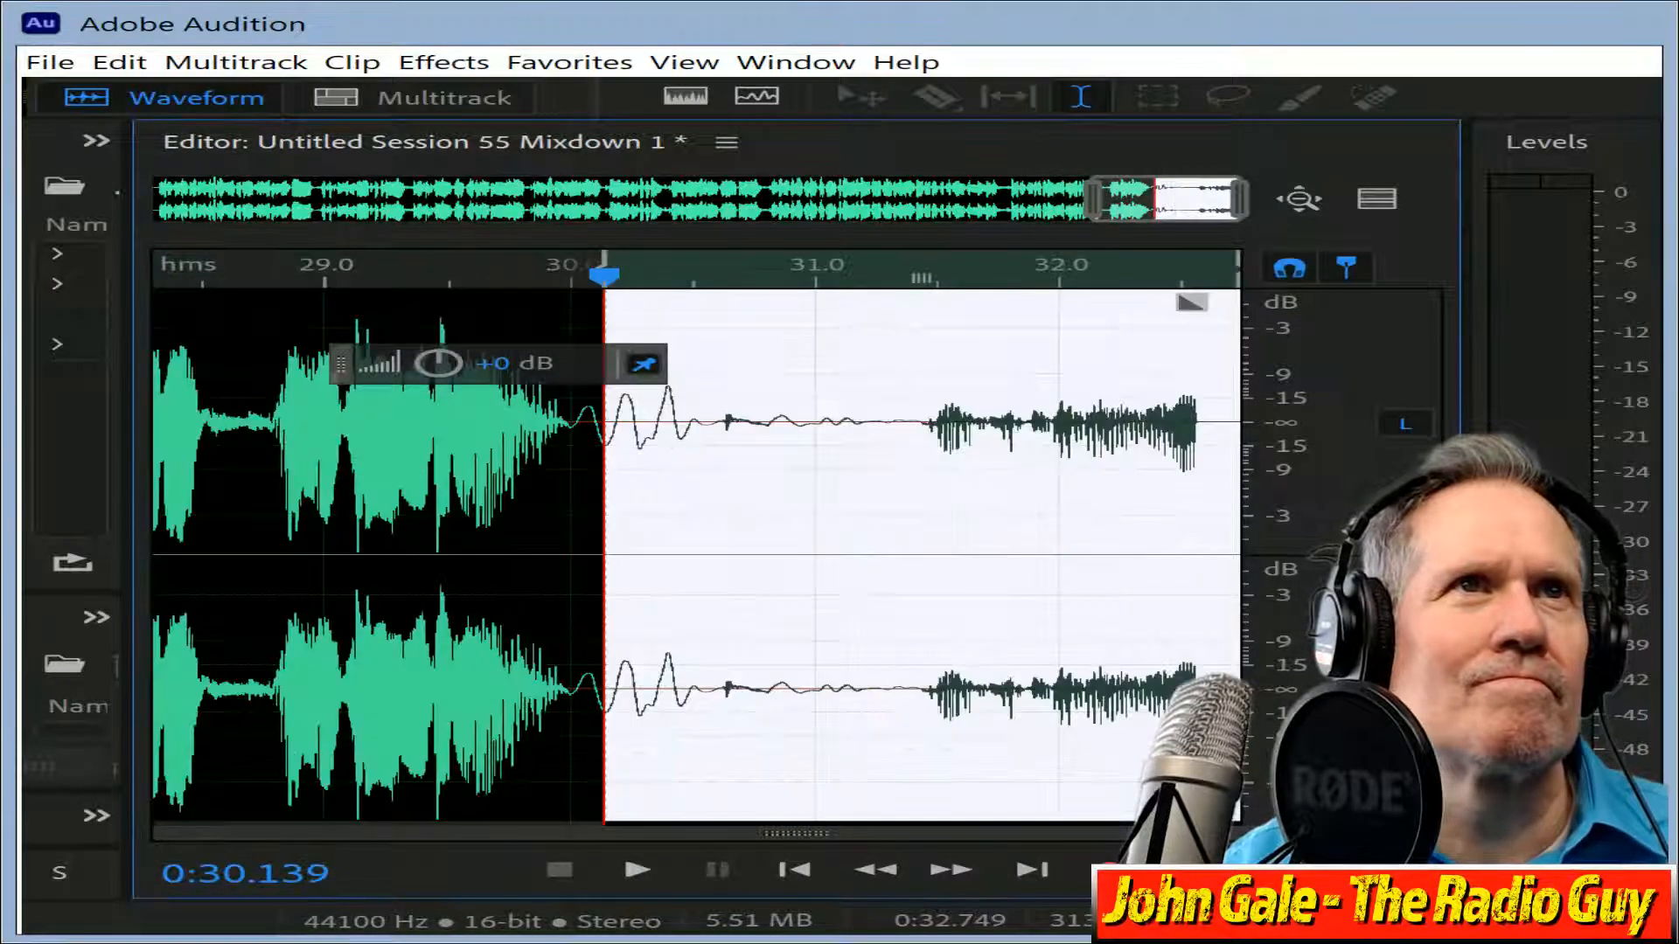
key("Delete")
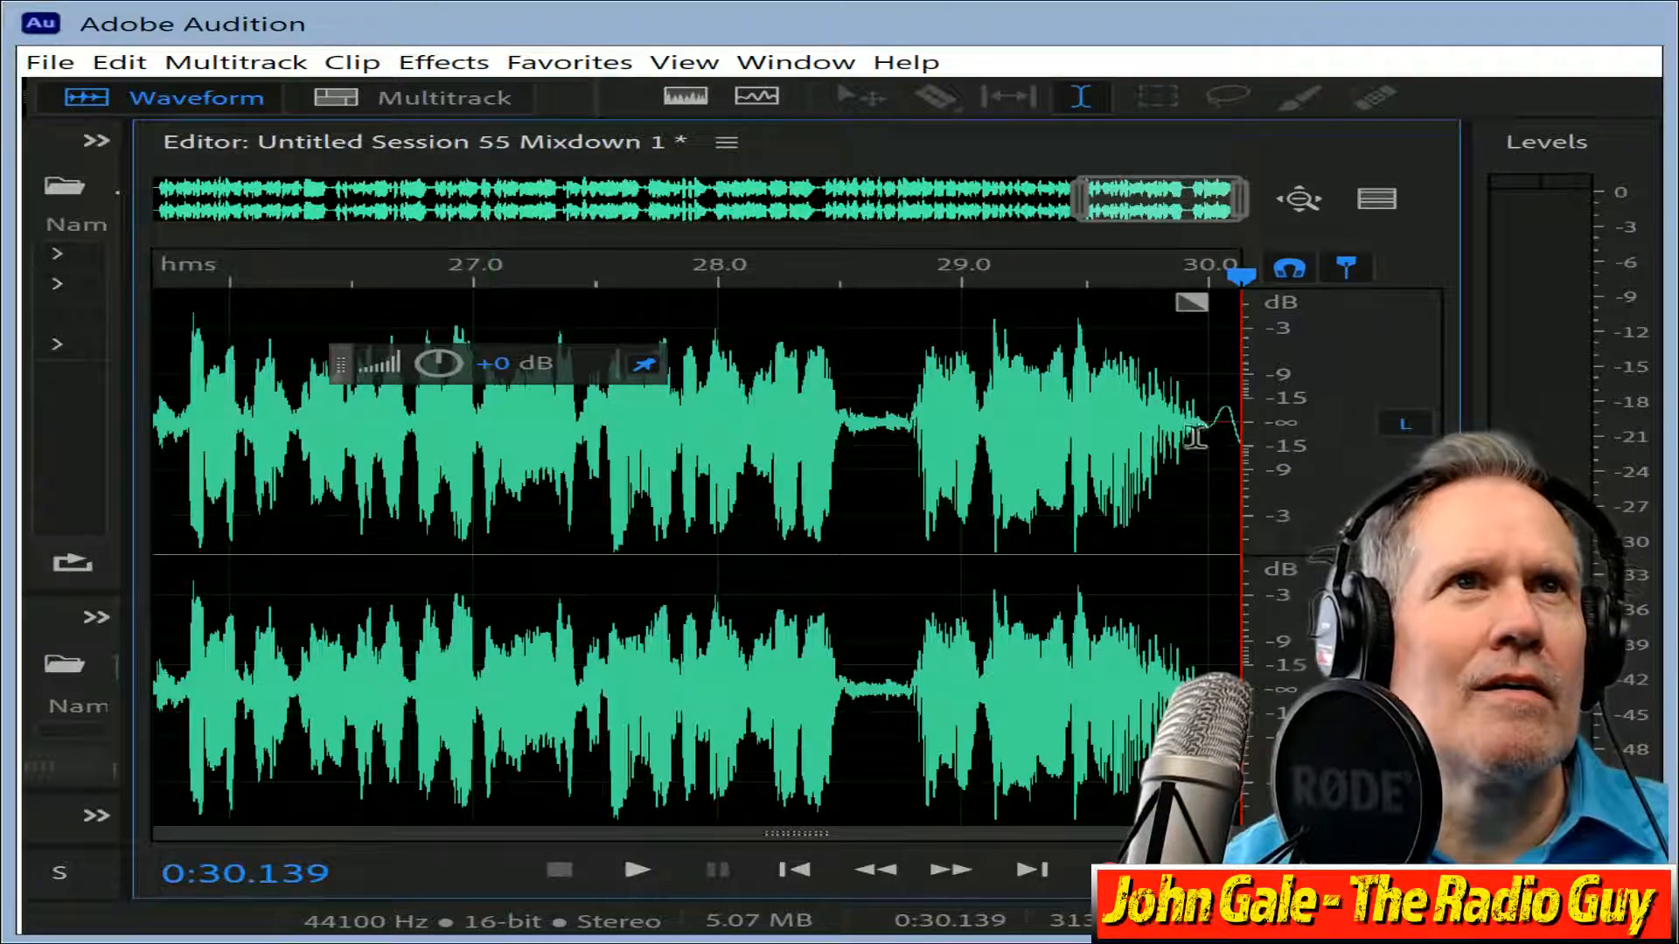
left_click_drag(1218, 413, 1245, 413)
key("Delete")
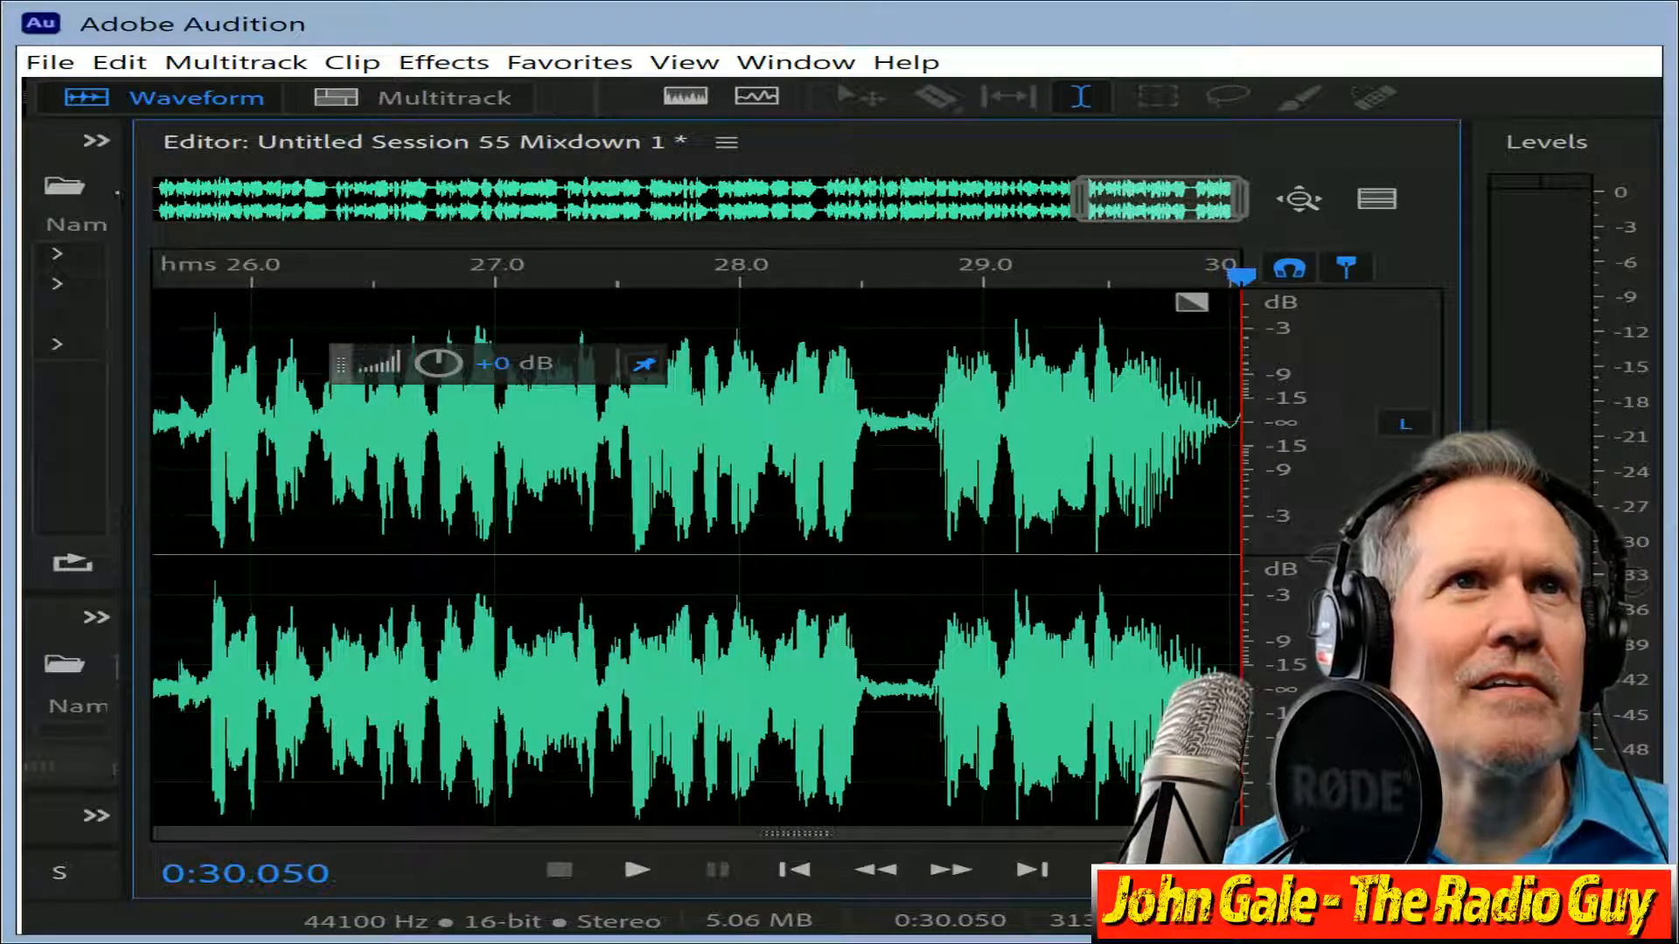
Delete the silence of about 0.17 seconds at the beginning of the mixdown.
left_click_drag(1192, 207, 23, 344)
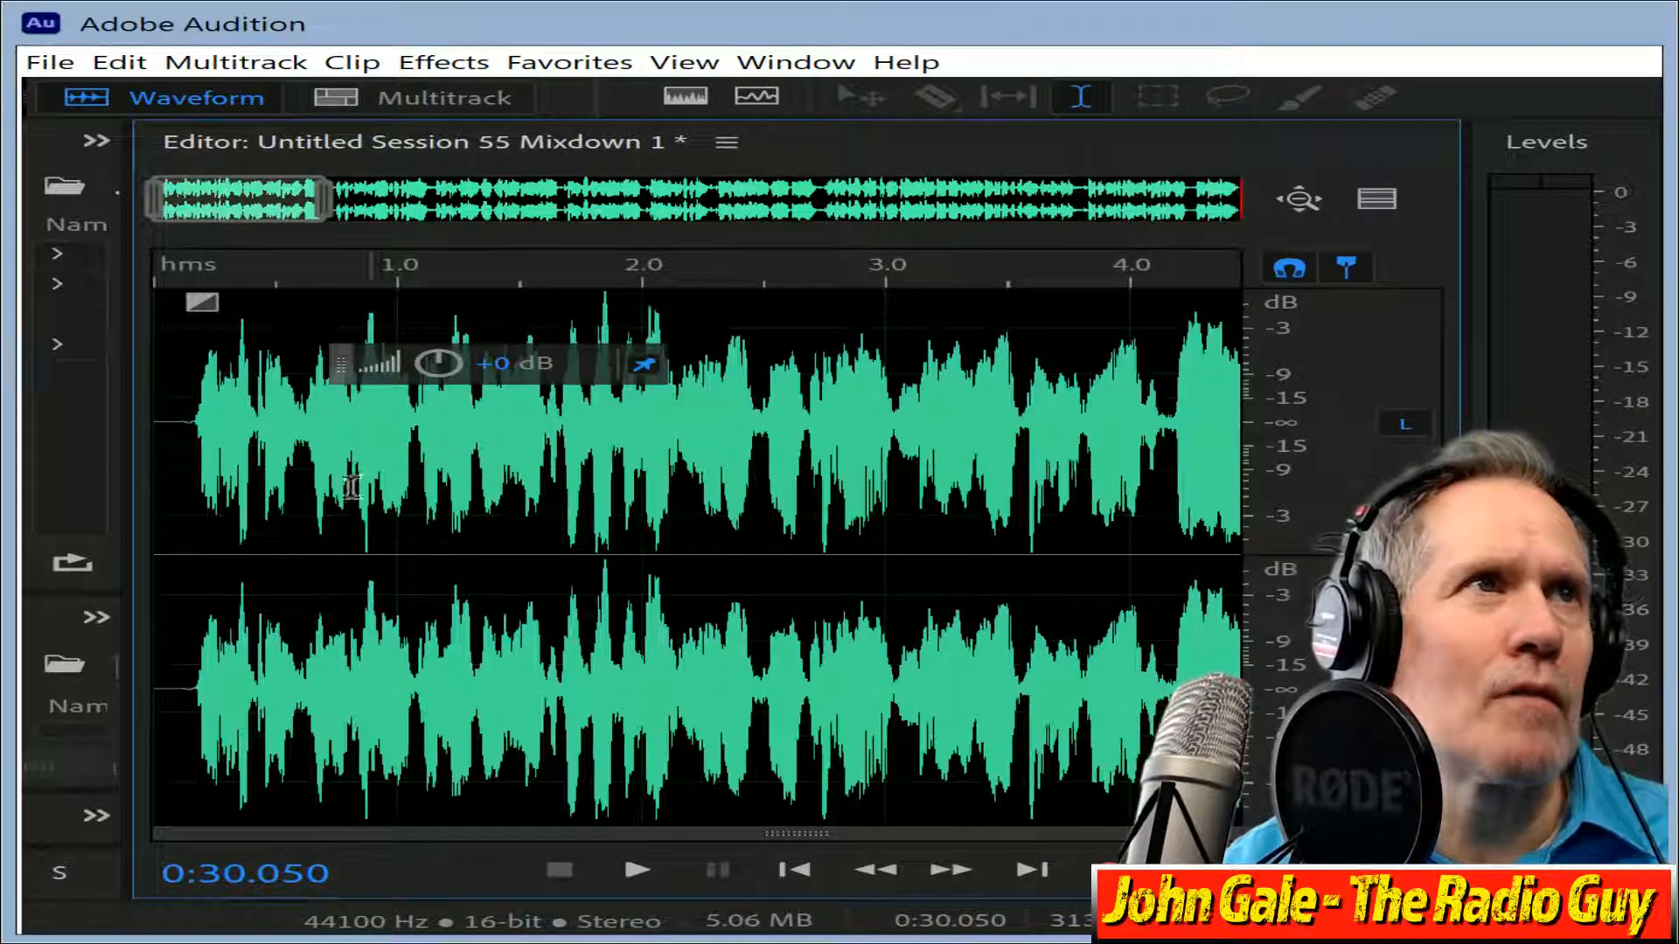
left_click_drag(197, 421, 38, 319)
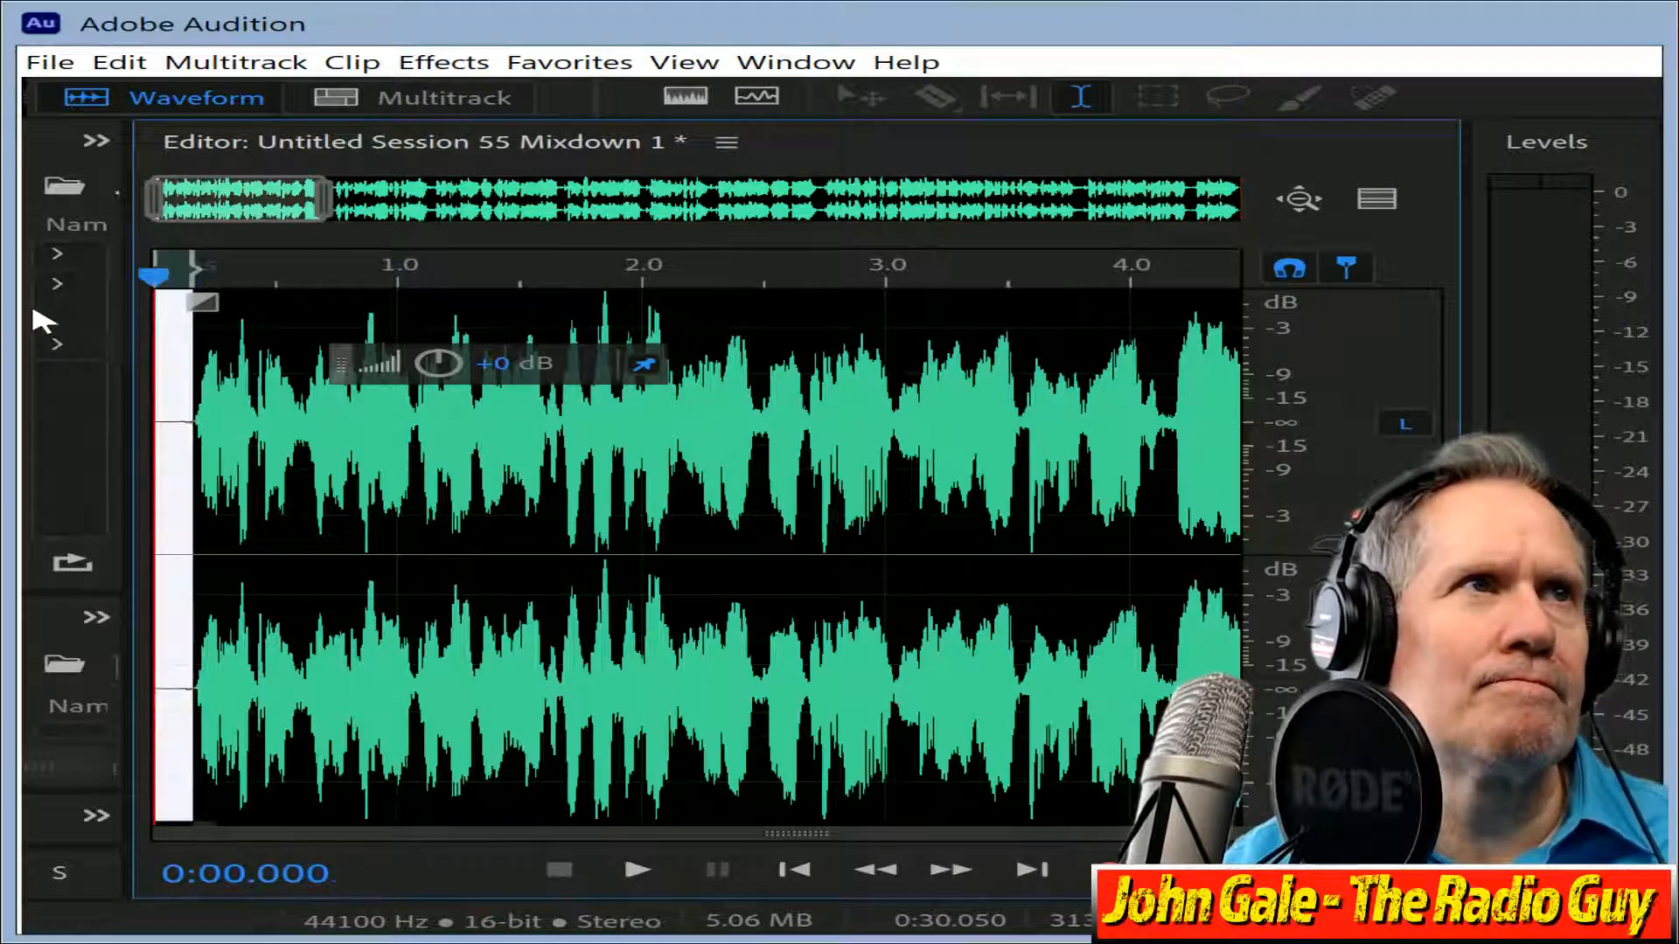
key("Delete")
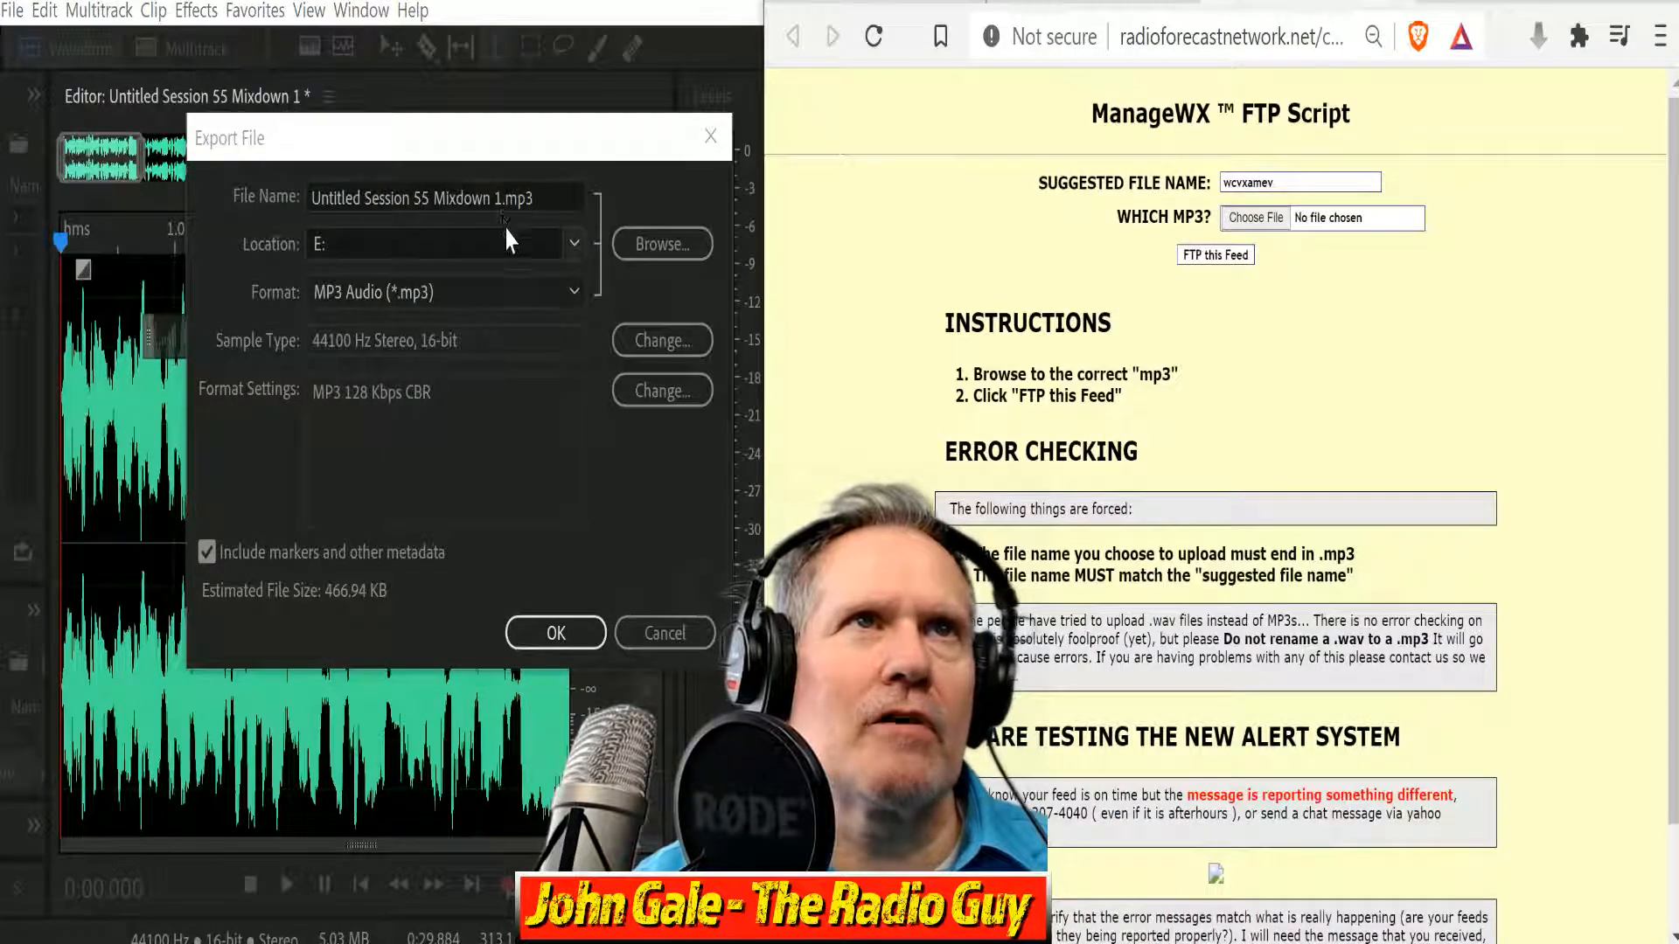
Export the mixdown as wcvxamev.mp3 to E:, overwriting the existing file.
left_click_drag(497, 198, 0, 139)
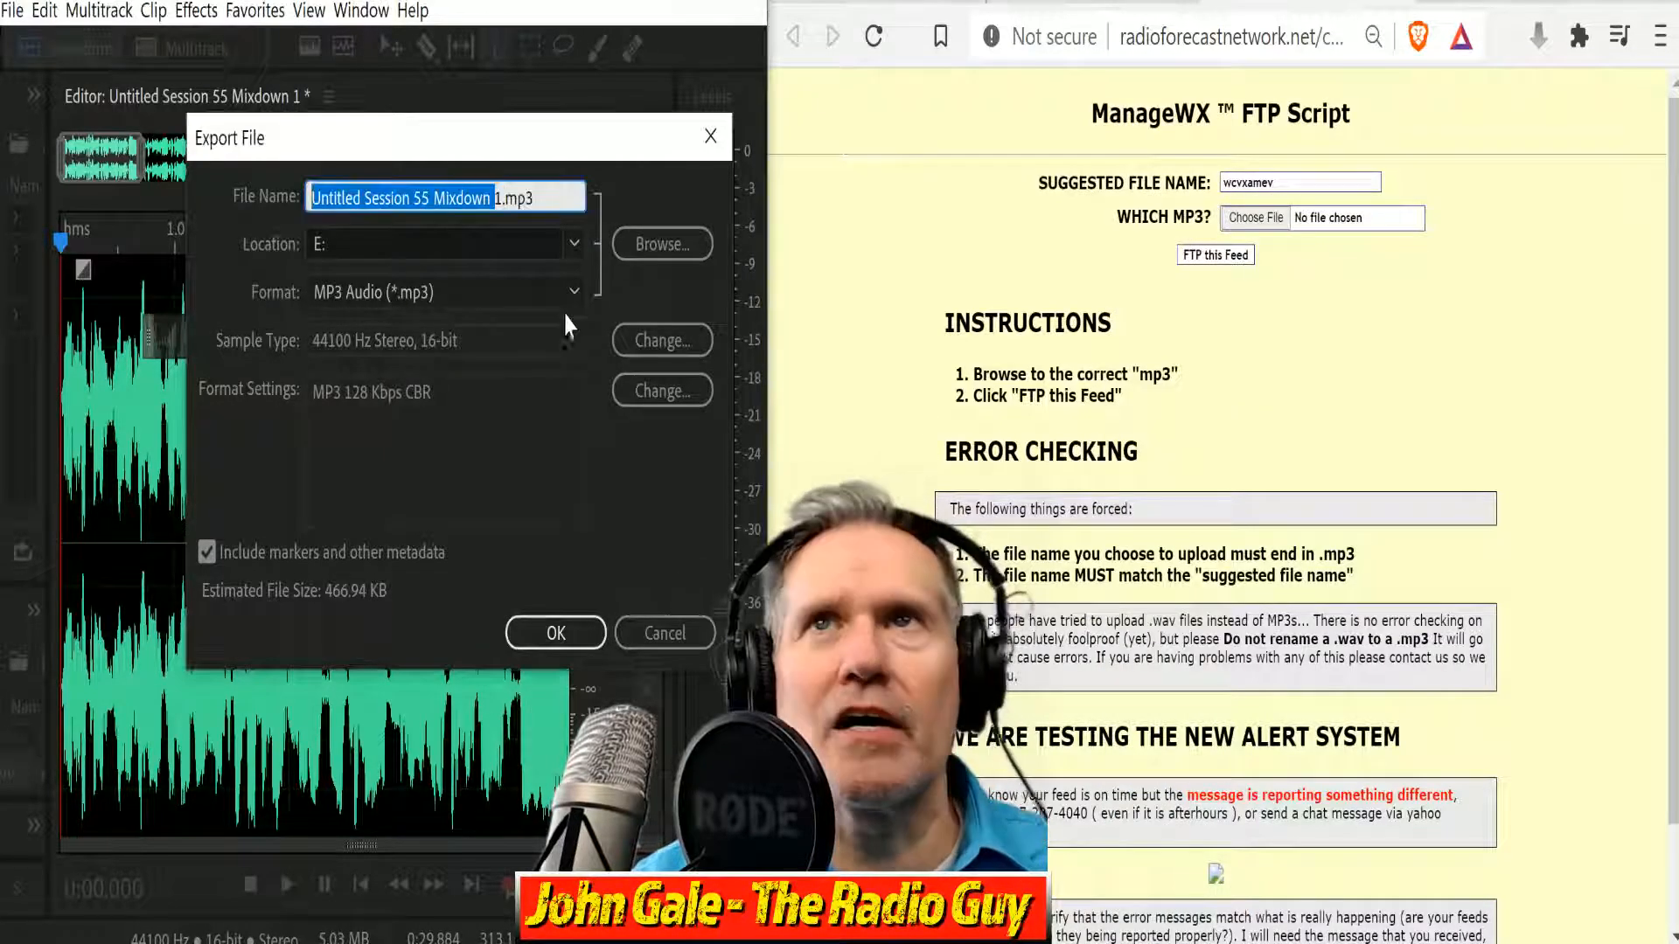
type("wcvxamev")
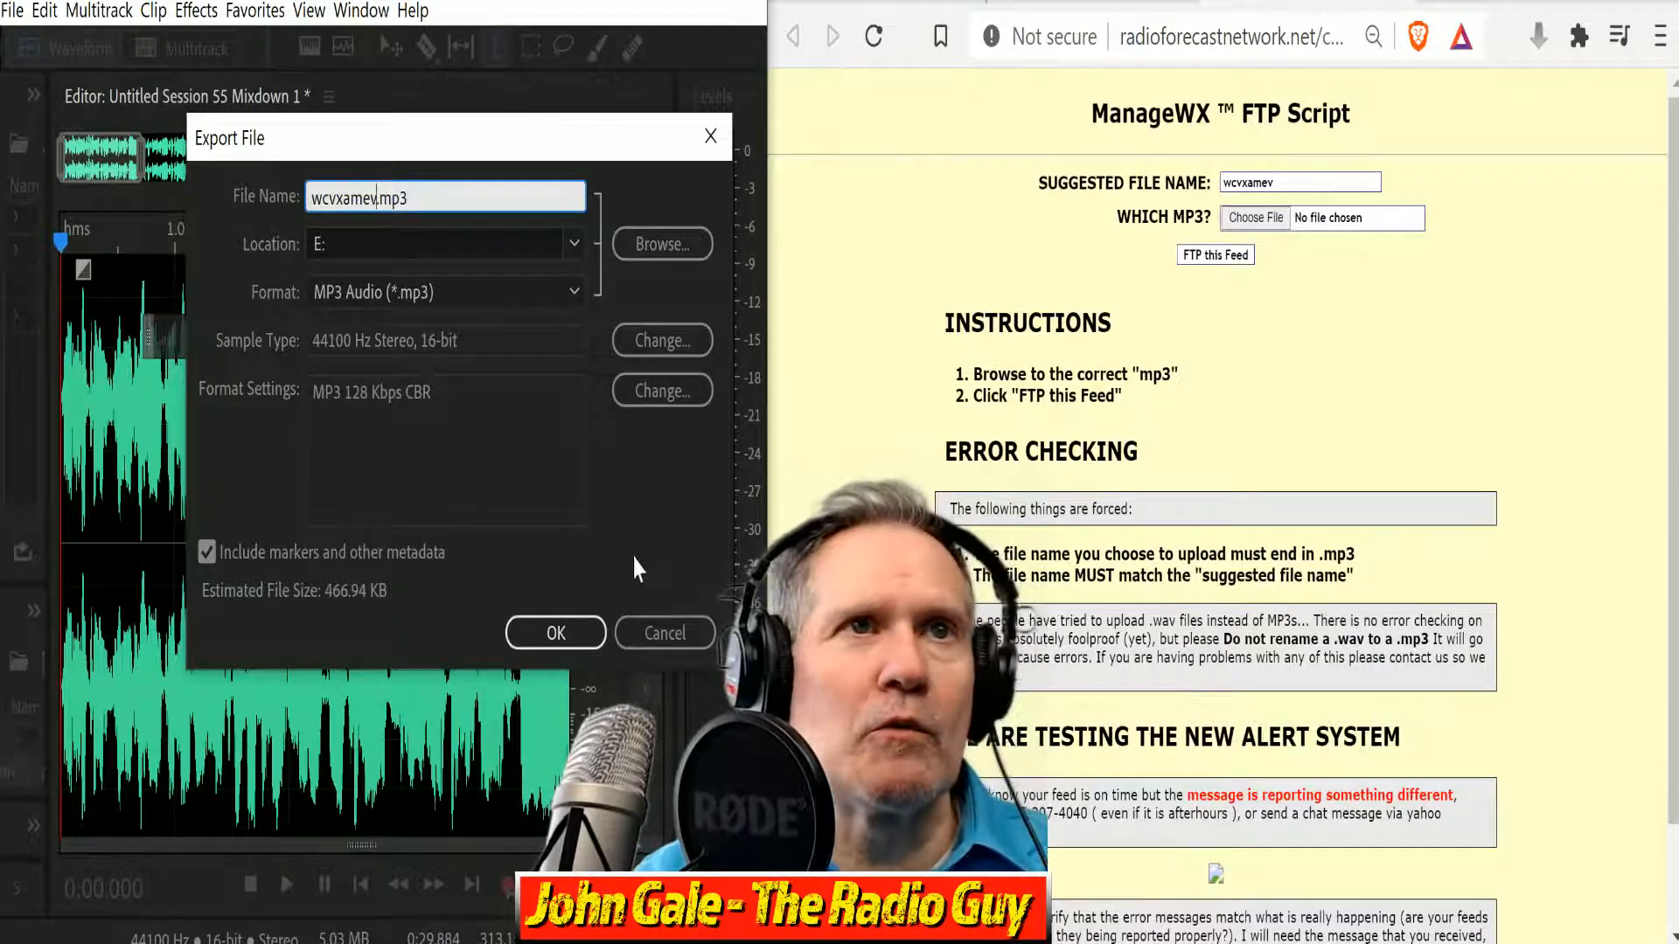
left_click(573, 635)
left_click(590, 453)
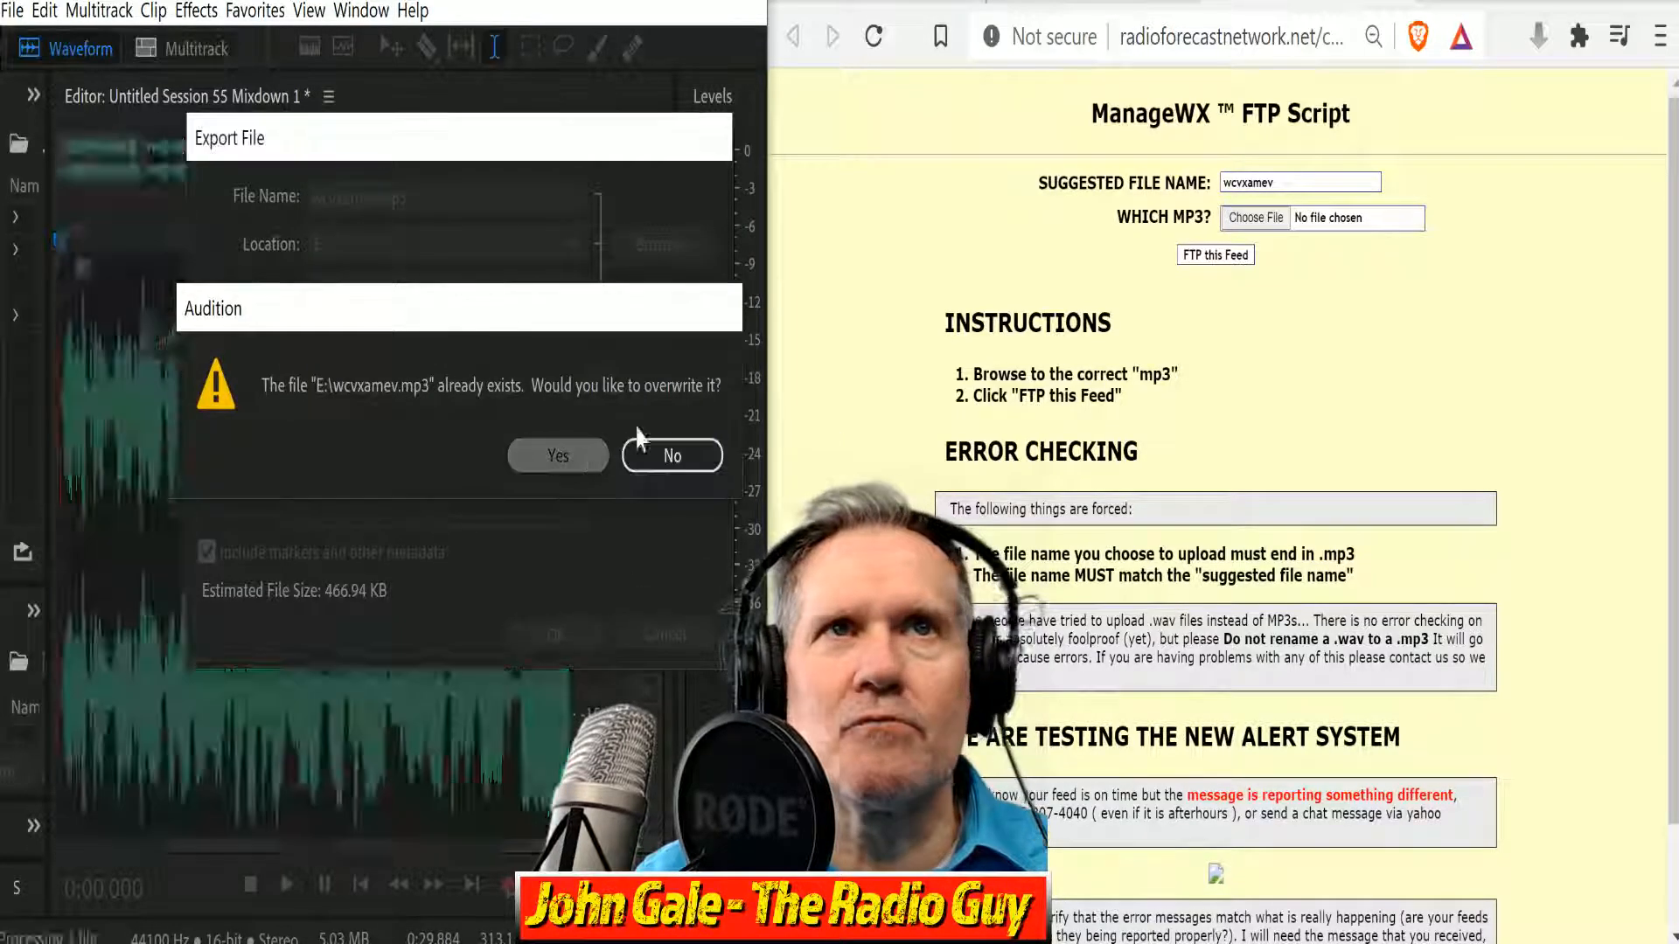
Choose wcvxamev.mp3 from drive E: in the ManageWX FTP form, upload the feed, and close the results page.
left_click(1255, 225)
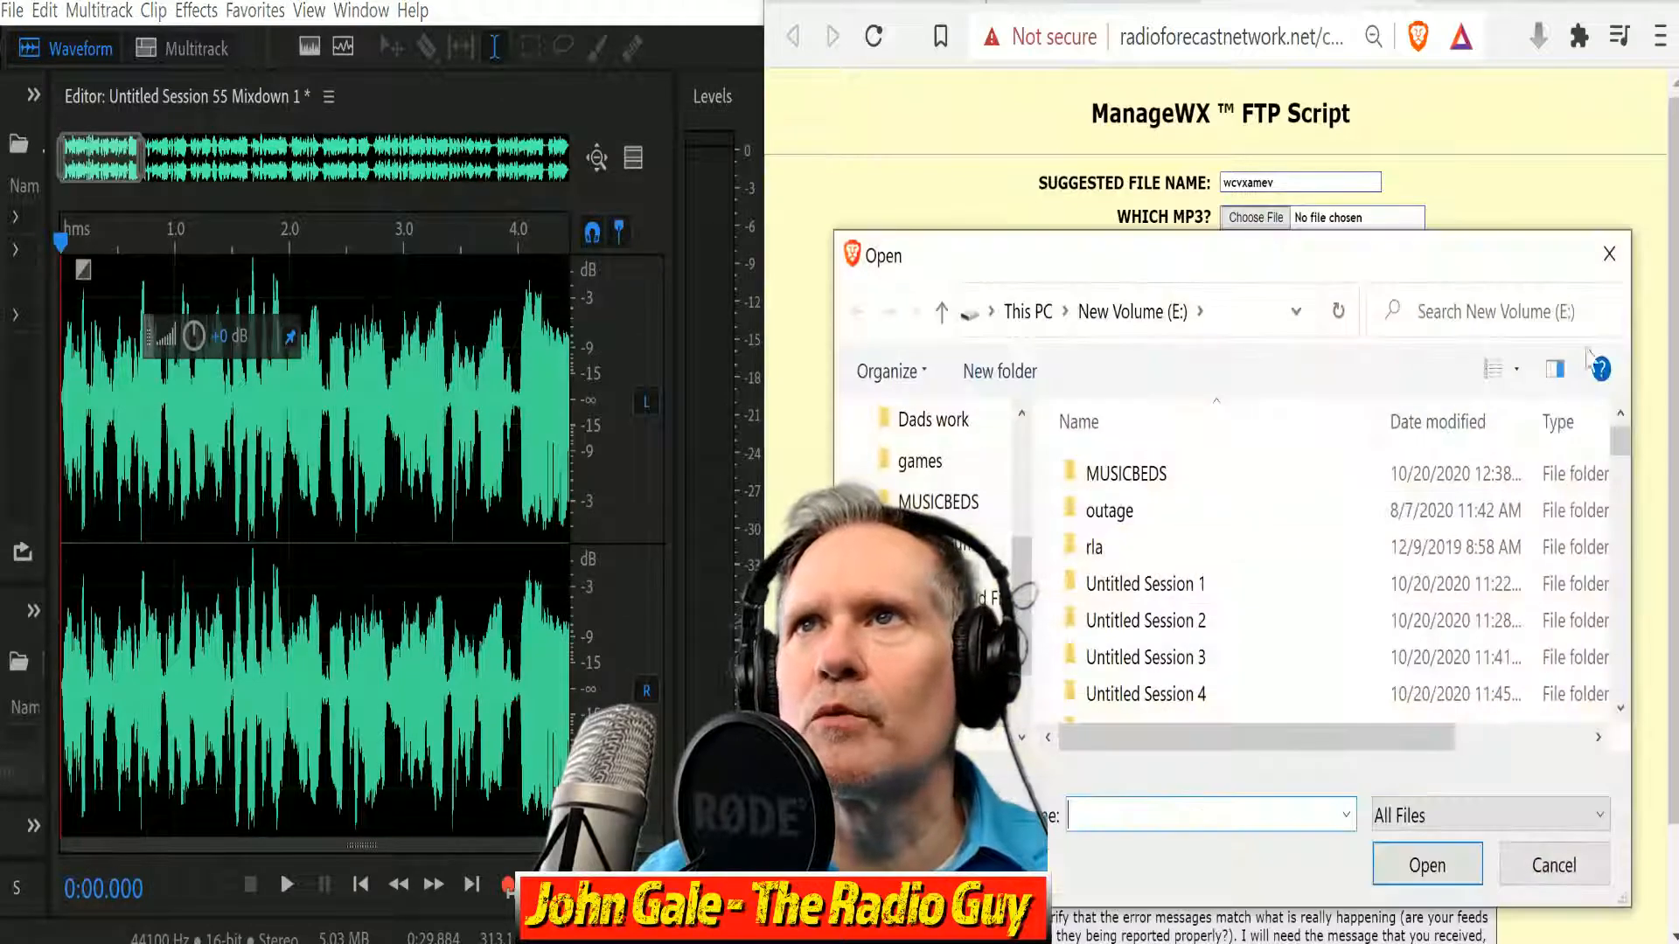
left_click_drag(1622, 442, 1617, 658)
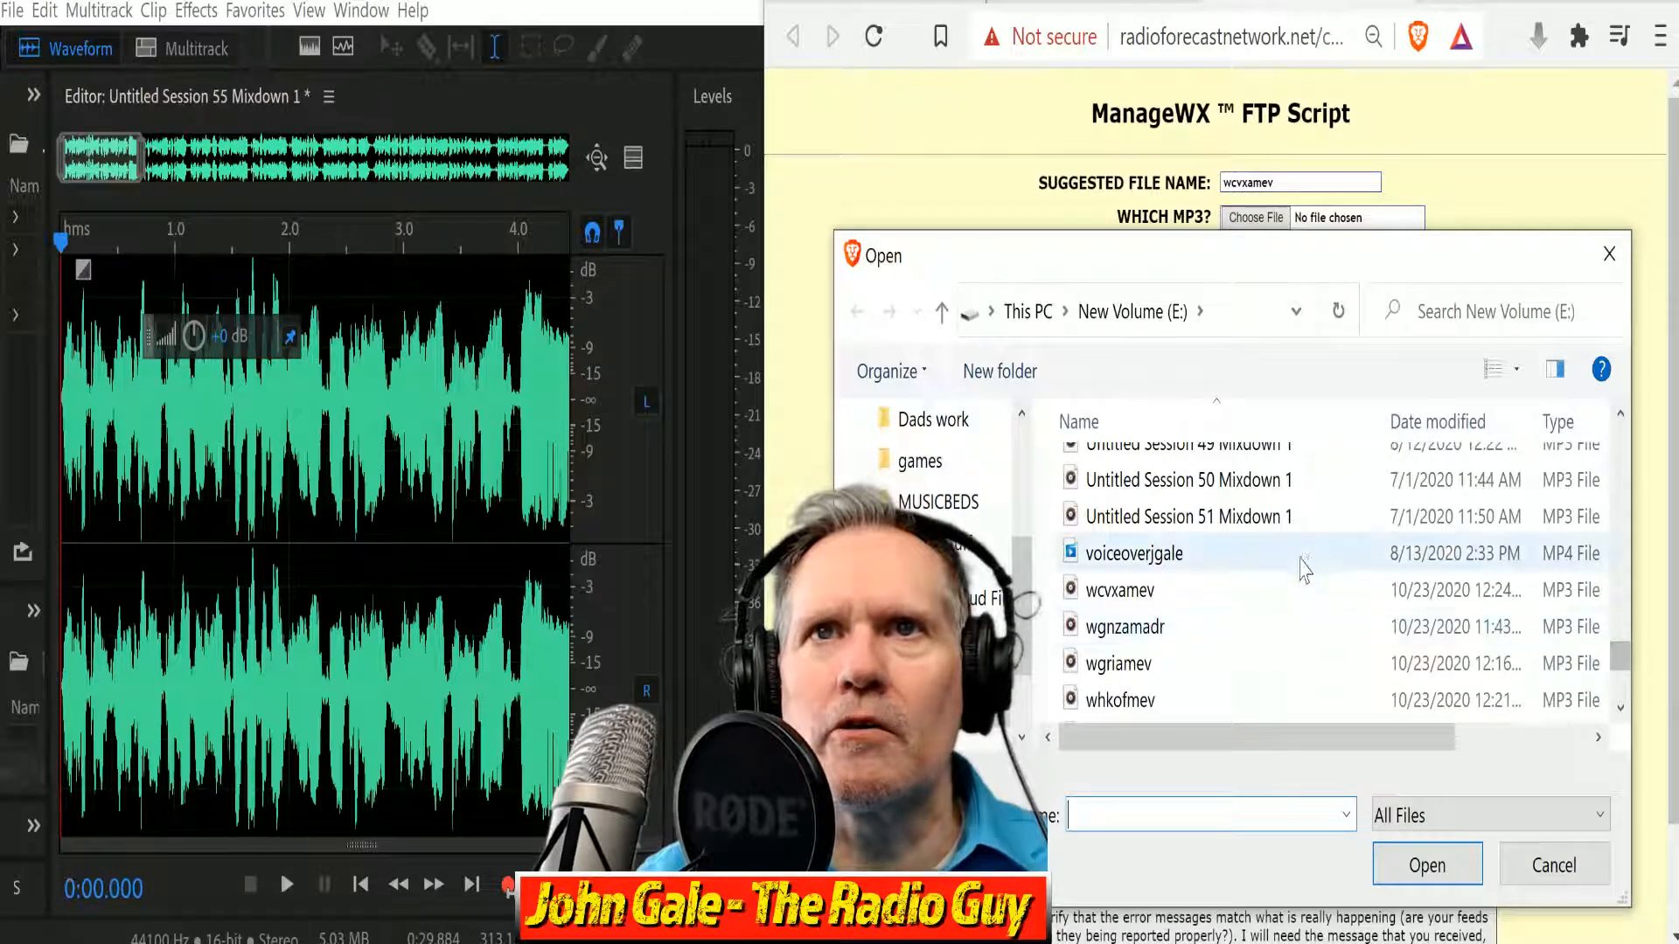
left_click(1270, 614)
left_click(1434, 865)
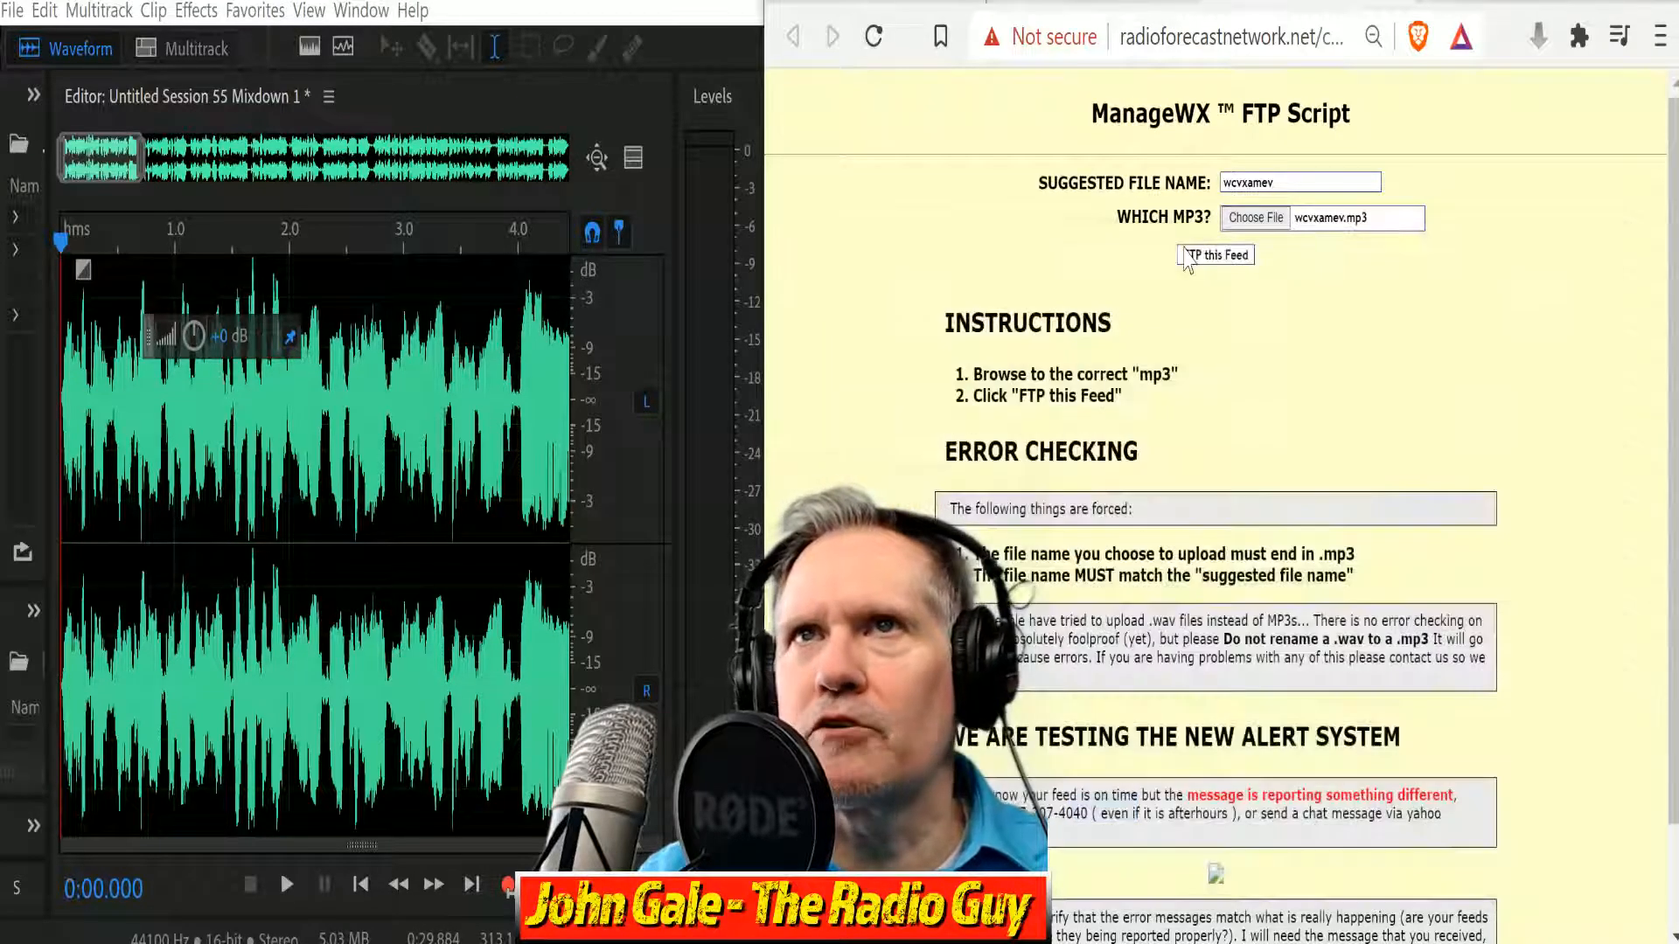
left_click(1224, 256)
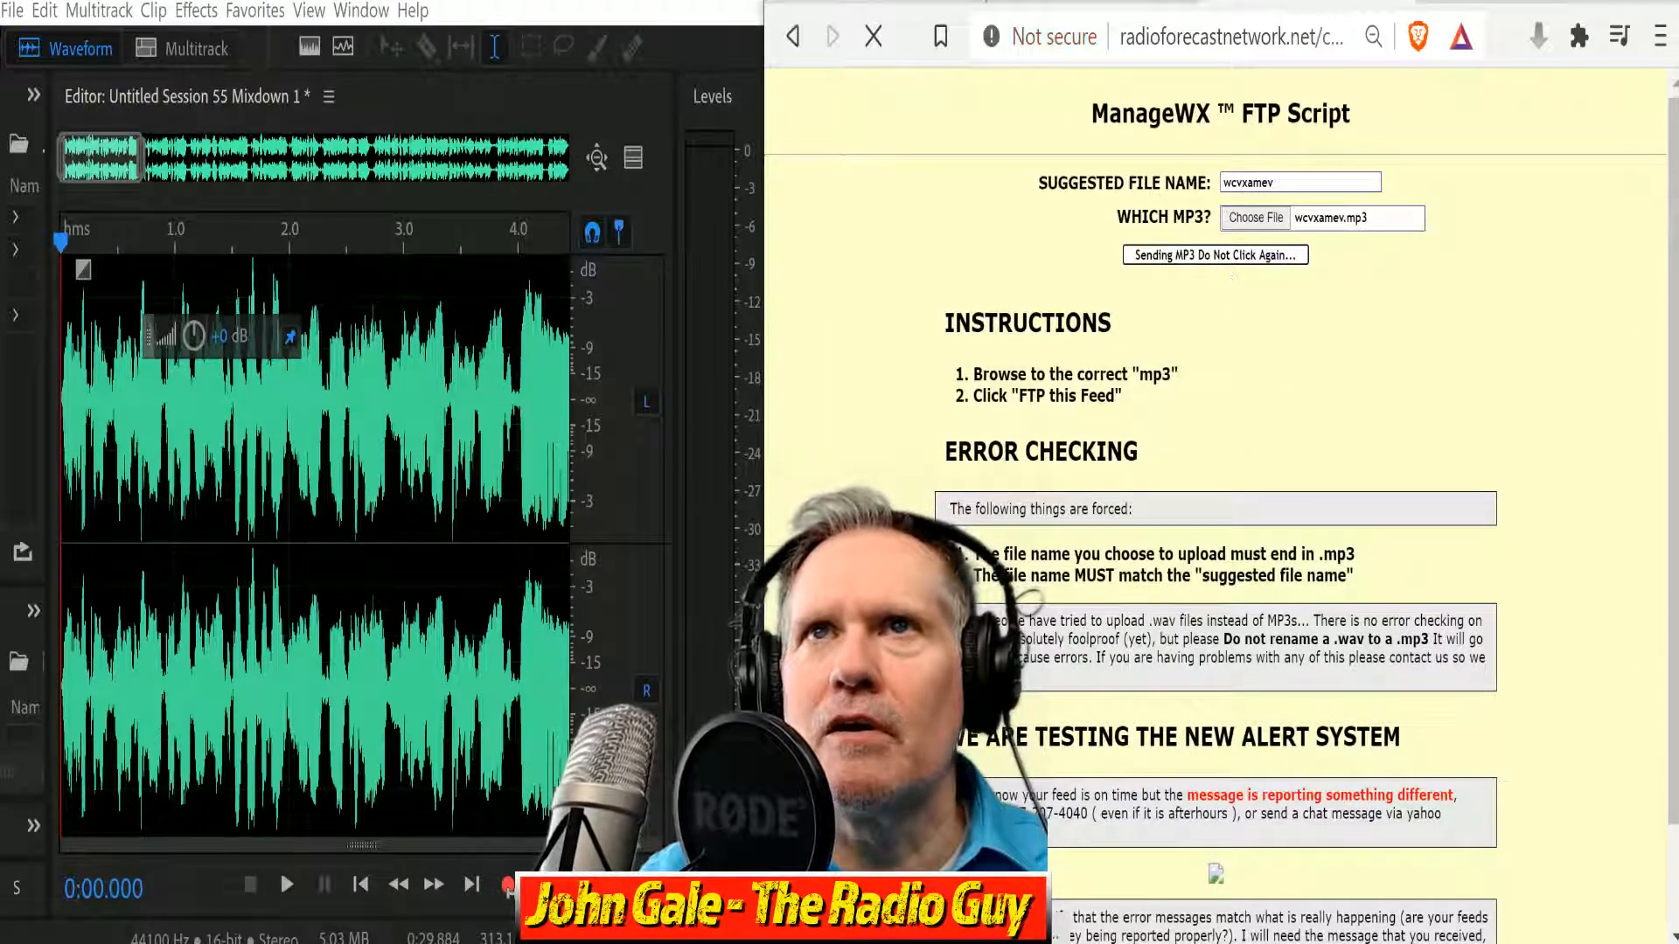
left_click(1252, 522)
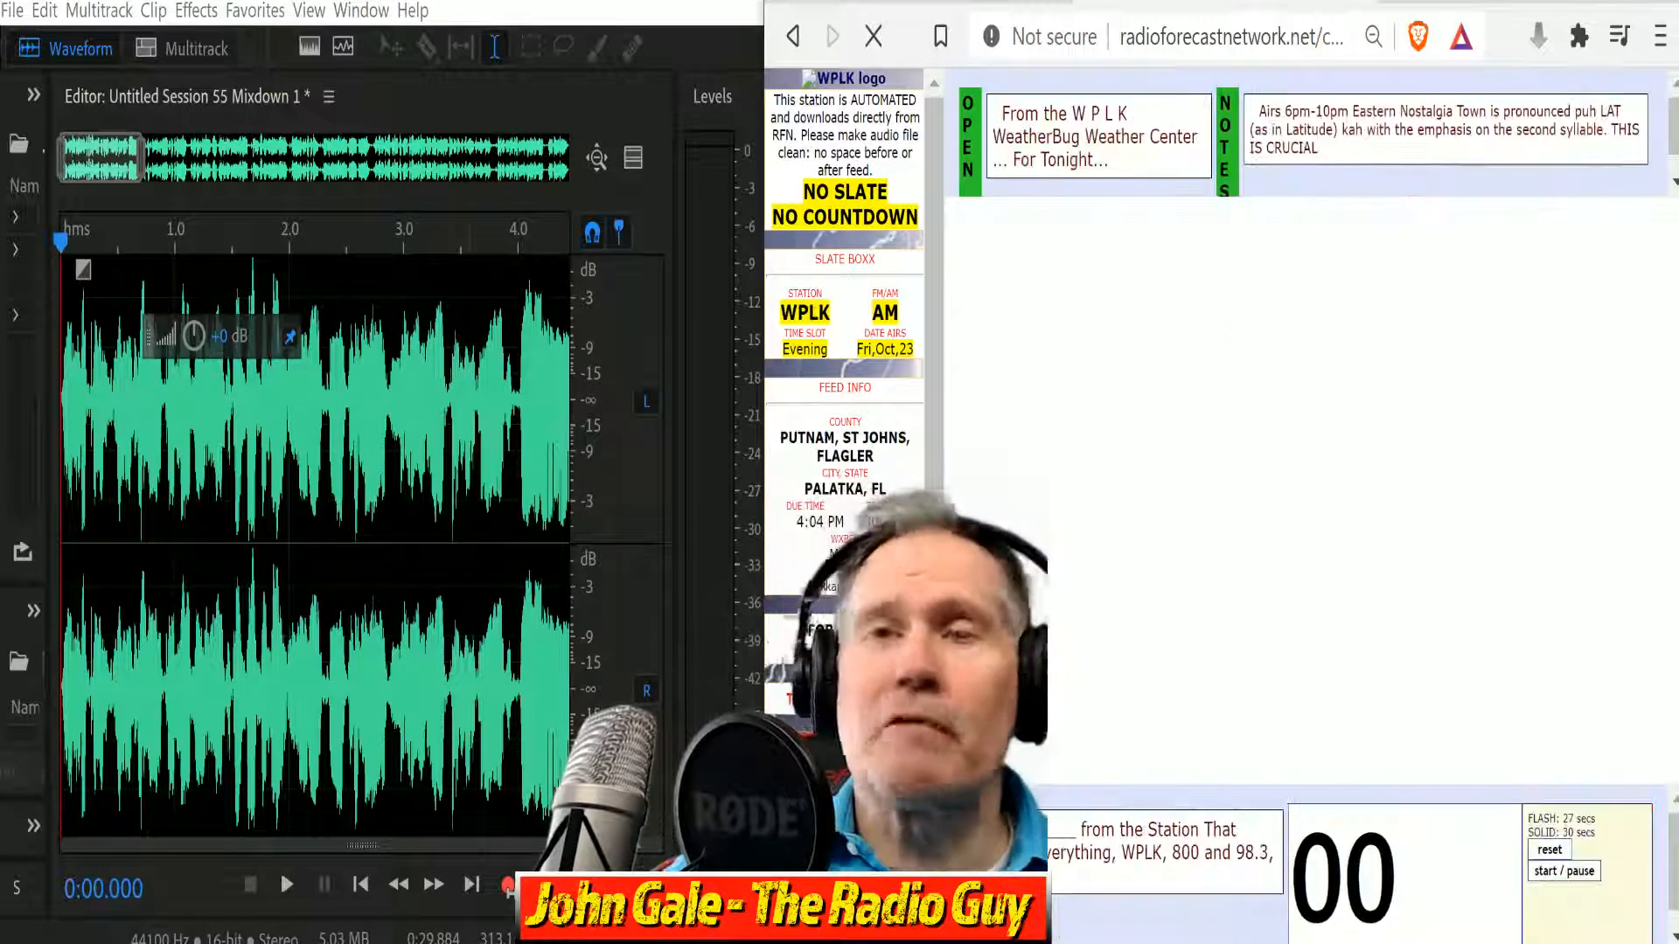
Close all files of the finished WCVX session without saving any changes.
left_click(11, 9)
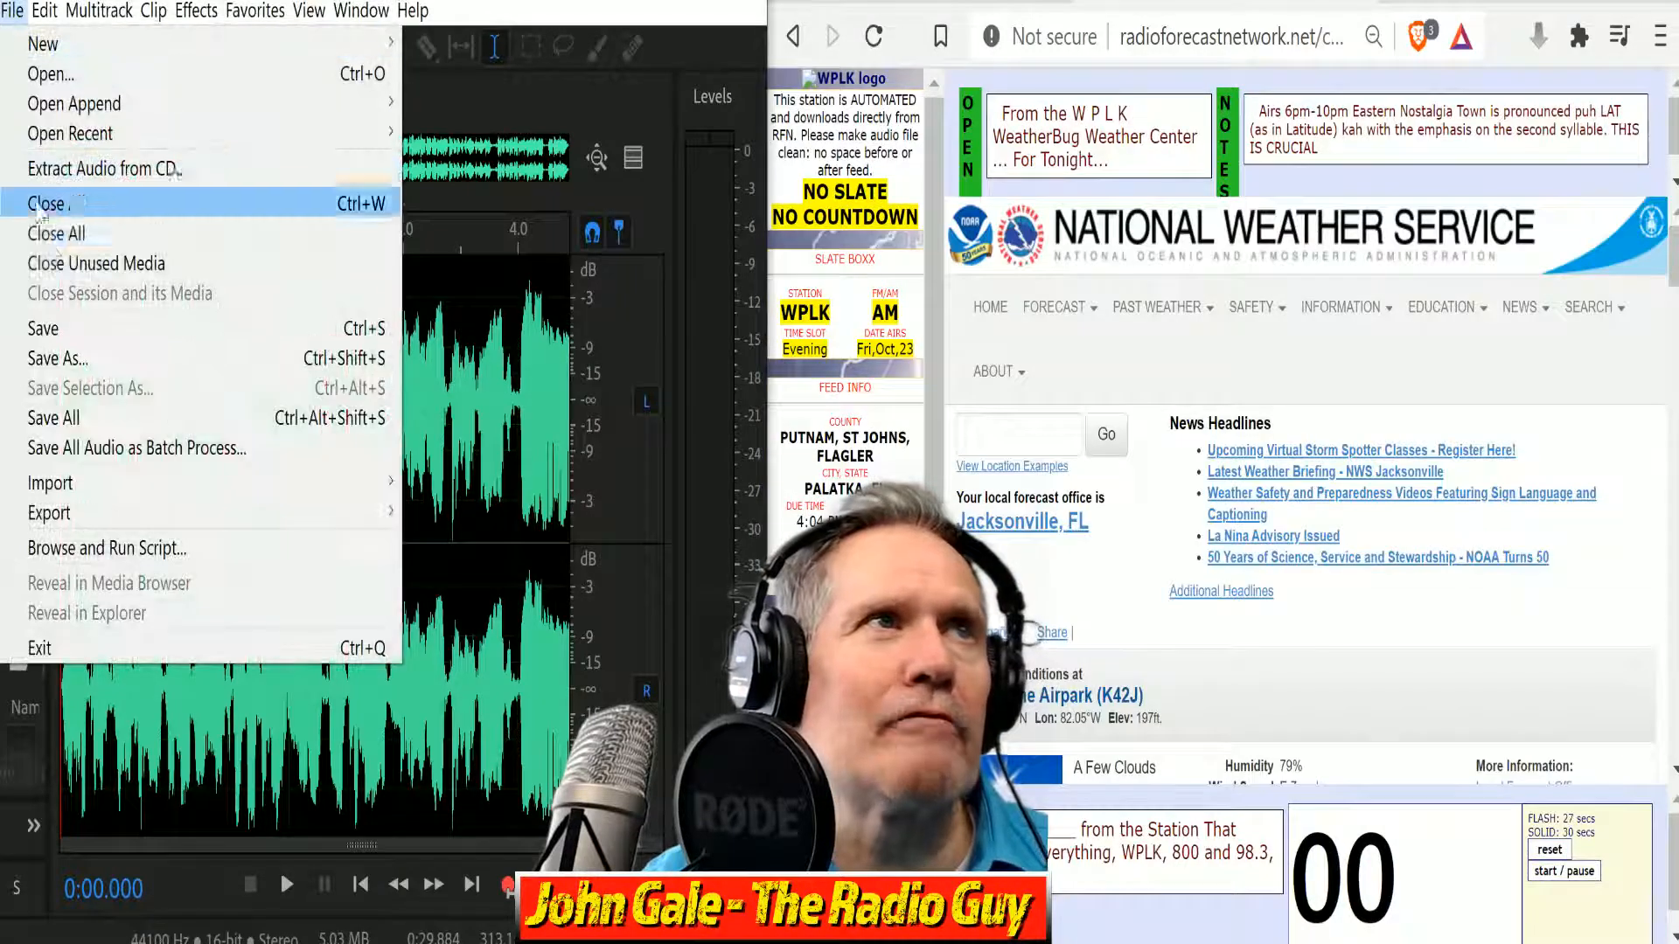
left_click(50, 233)
left_click(492, 511)
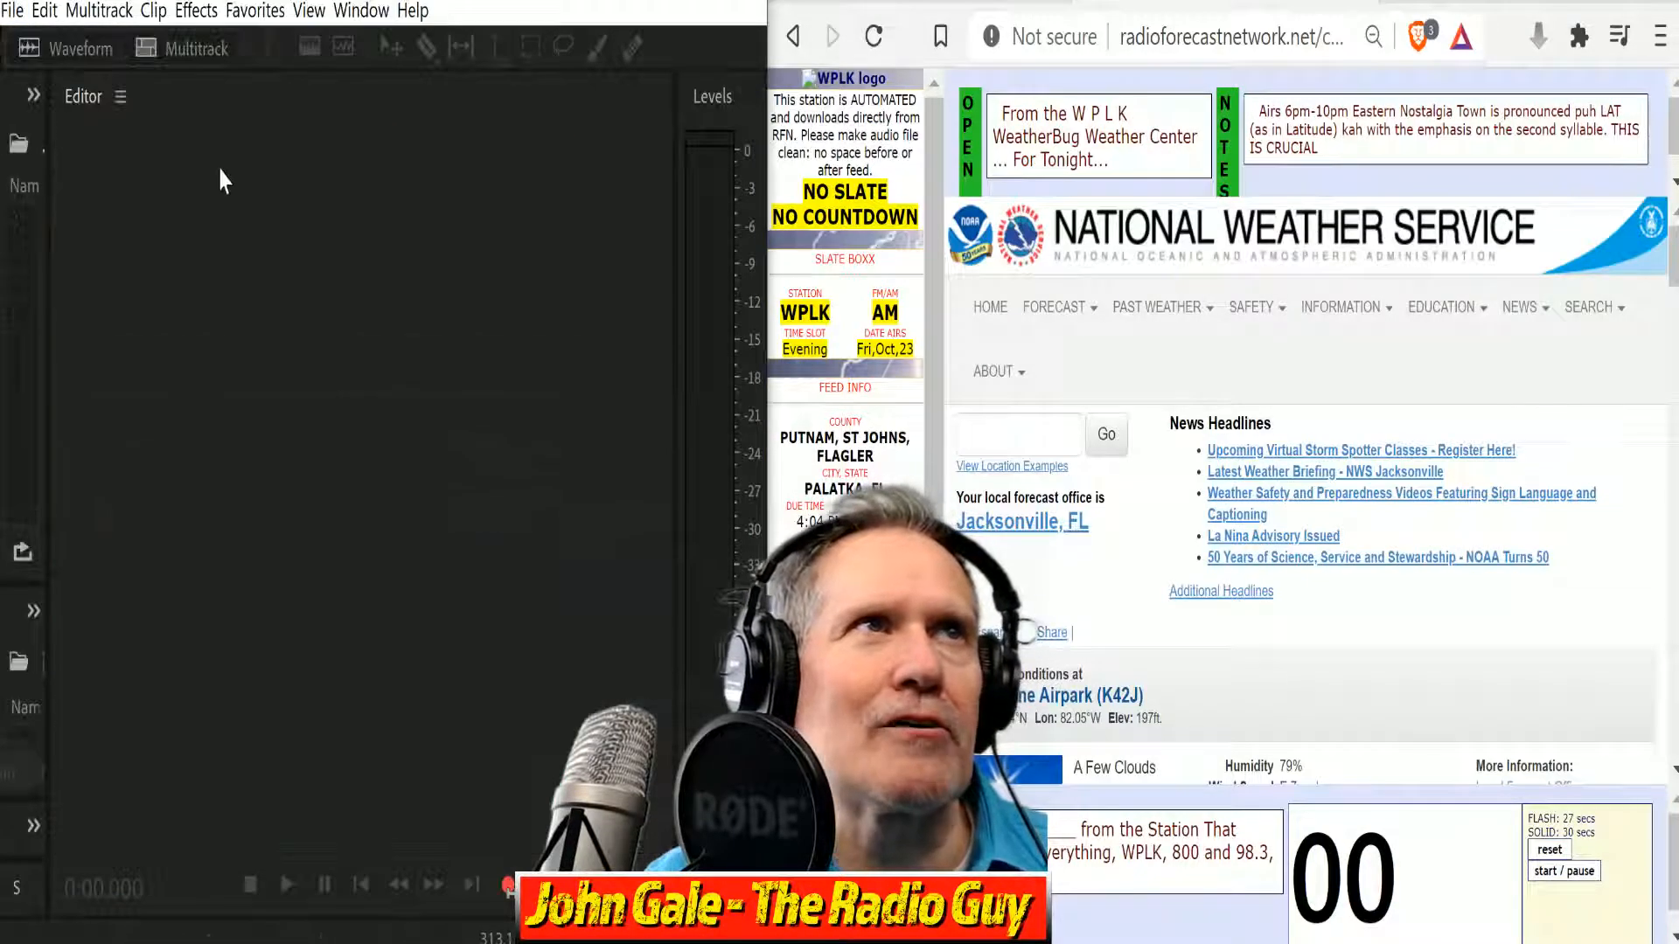
Create a new multitrack session named Untitled Session 56 on E: from the WPLK NEW template.
left_click(198, 56)
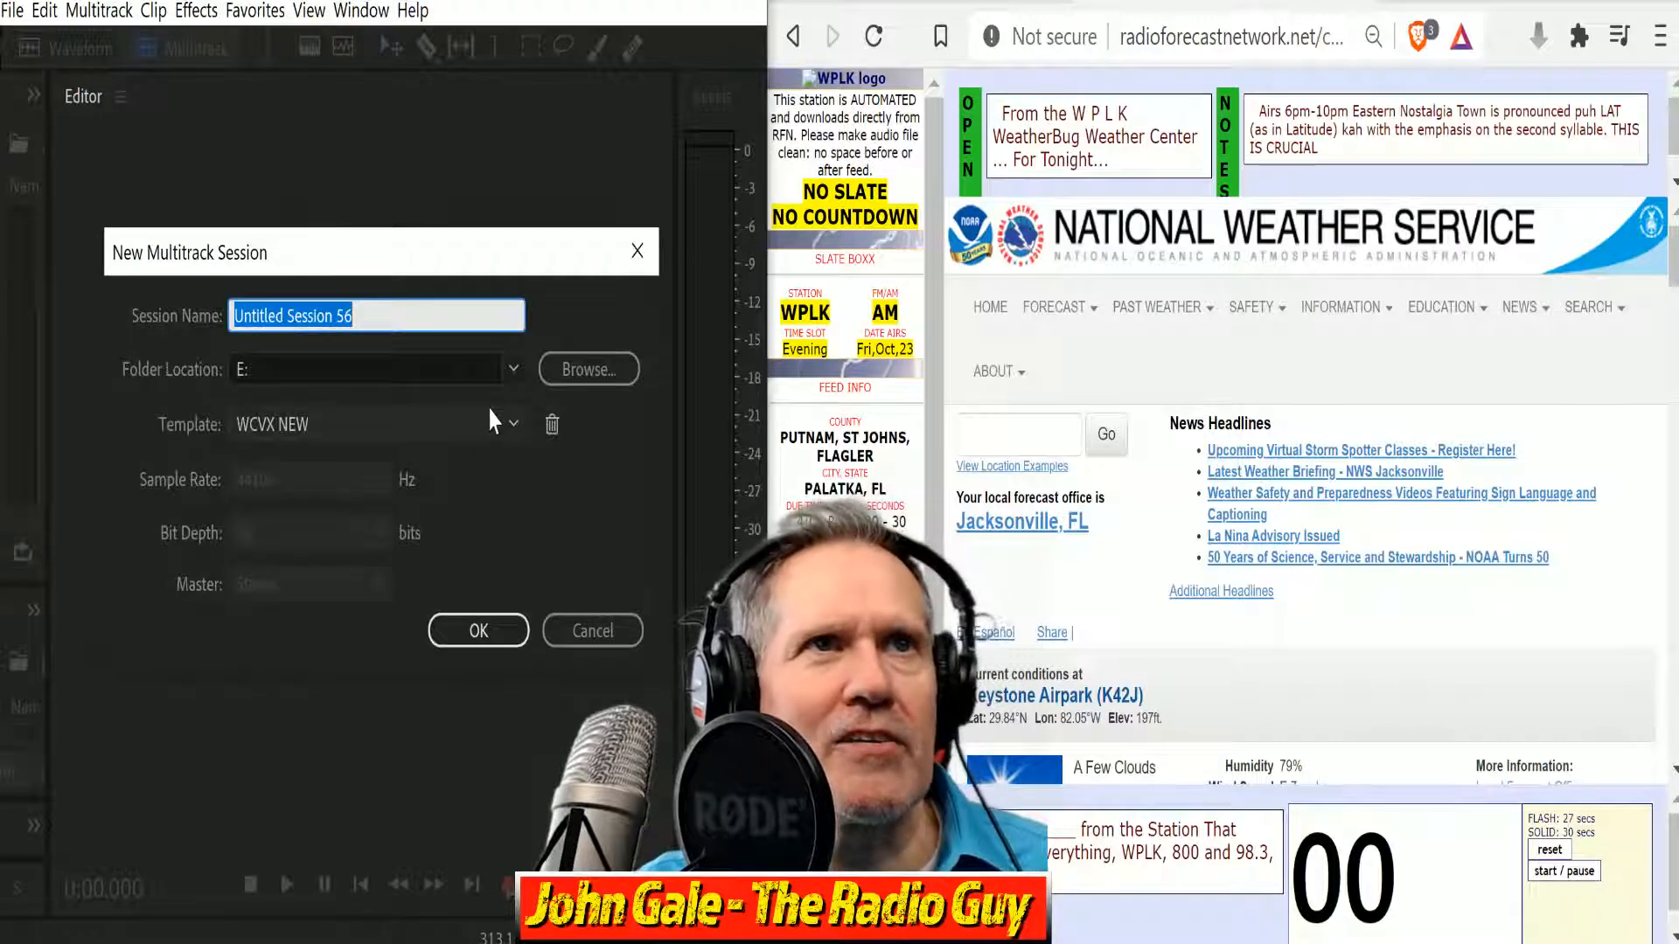
left_click(499, 431)
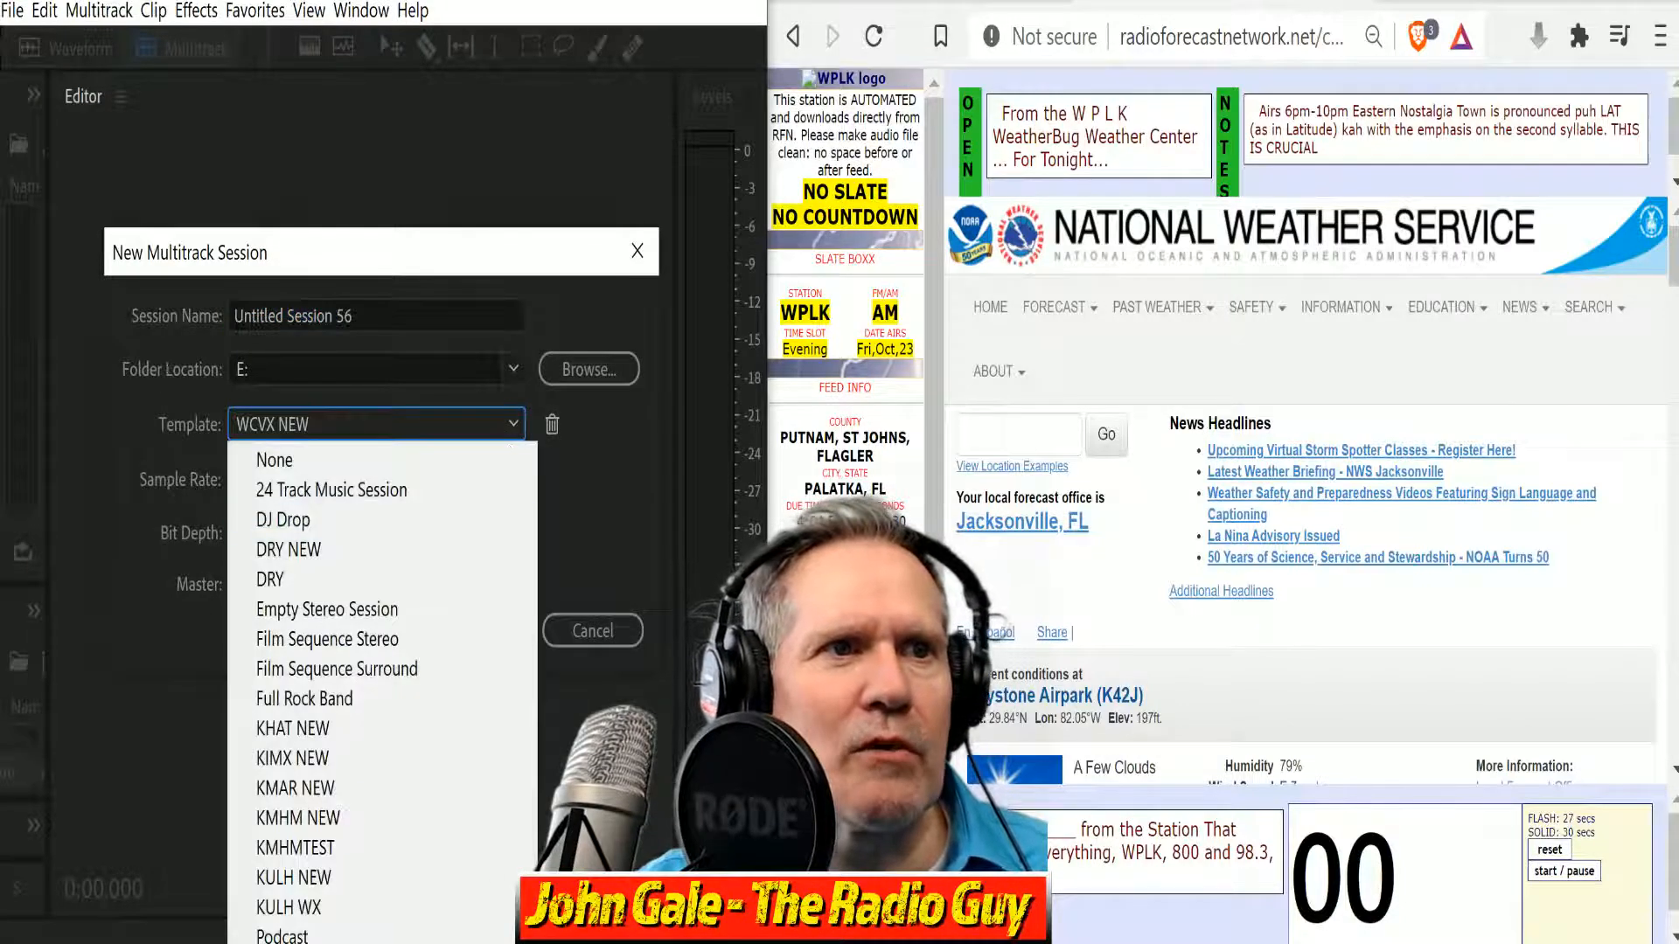
key("w")
key("Return")
left_click(480, 630)
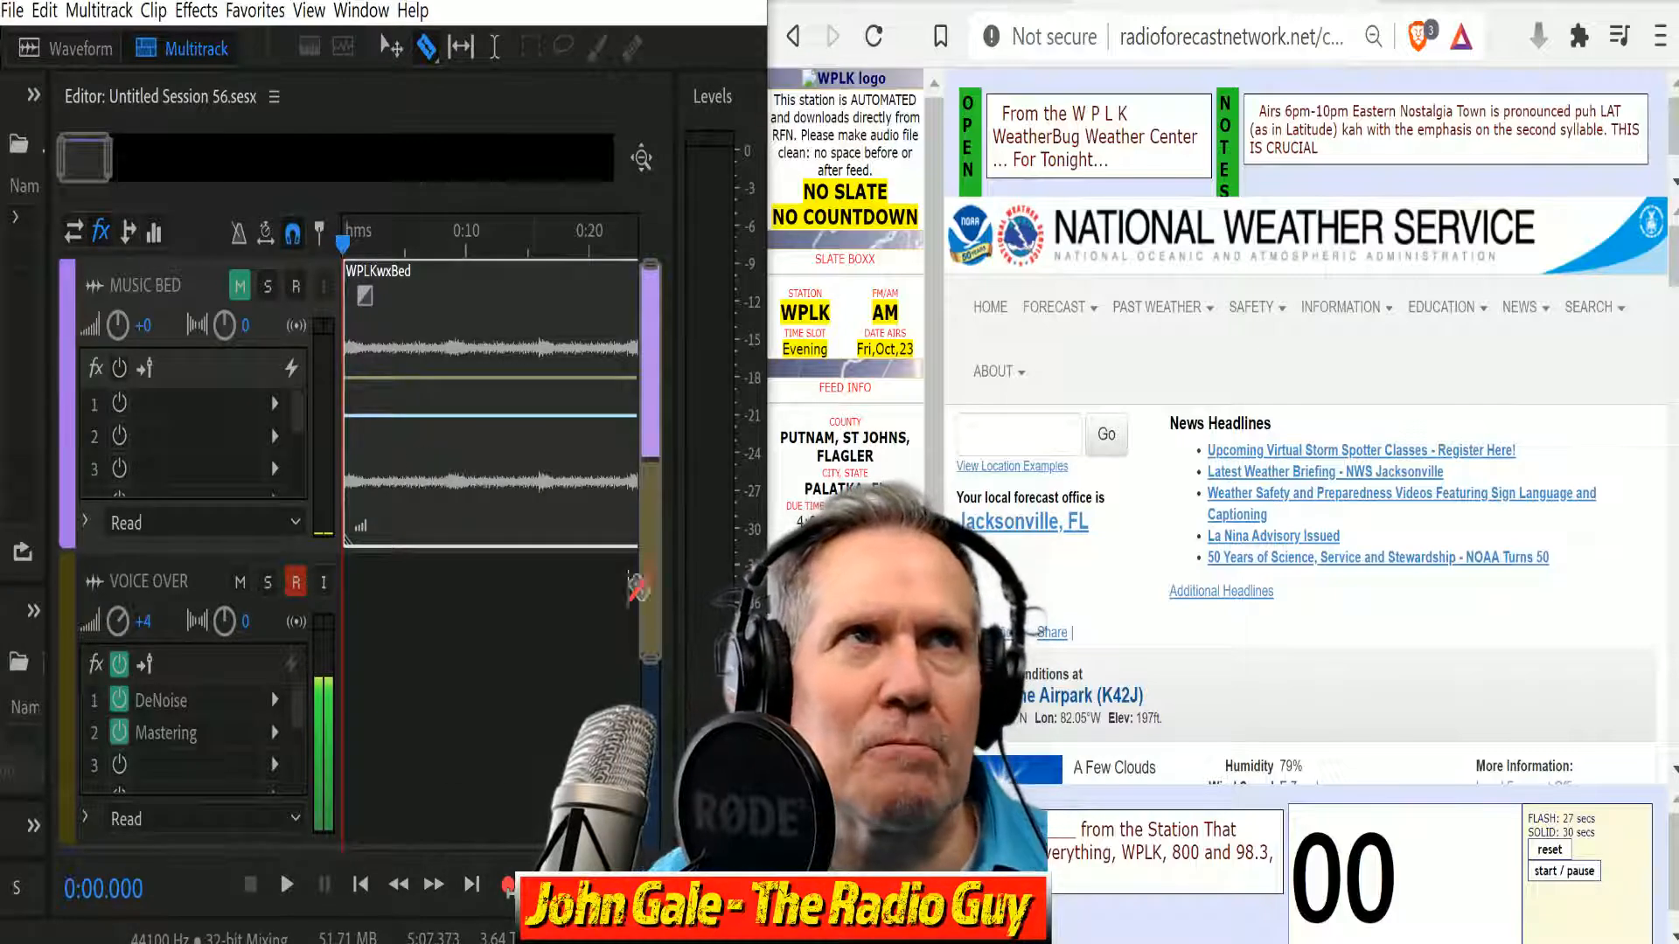
Record the WPLK voice-over on the VOICE OVER track while reading the Palatka forecast and operating the feed timer, then stop recording.
left_click(506, 885)
scroll(1229, 357, "down", 6)
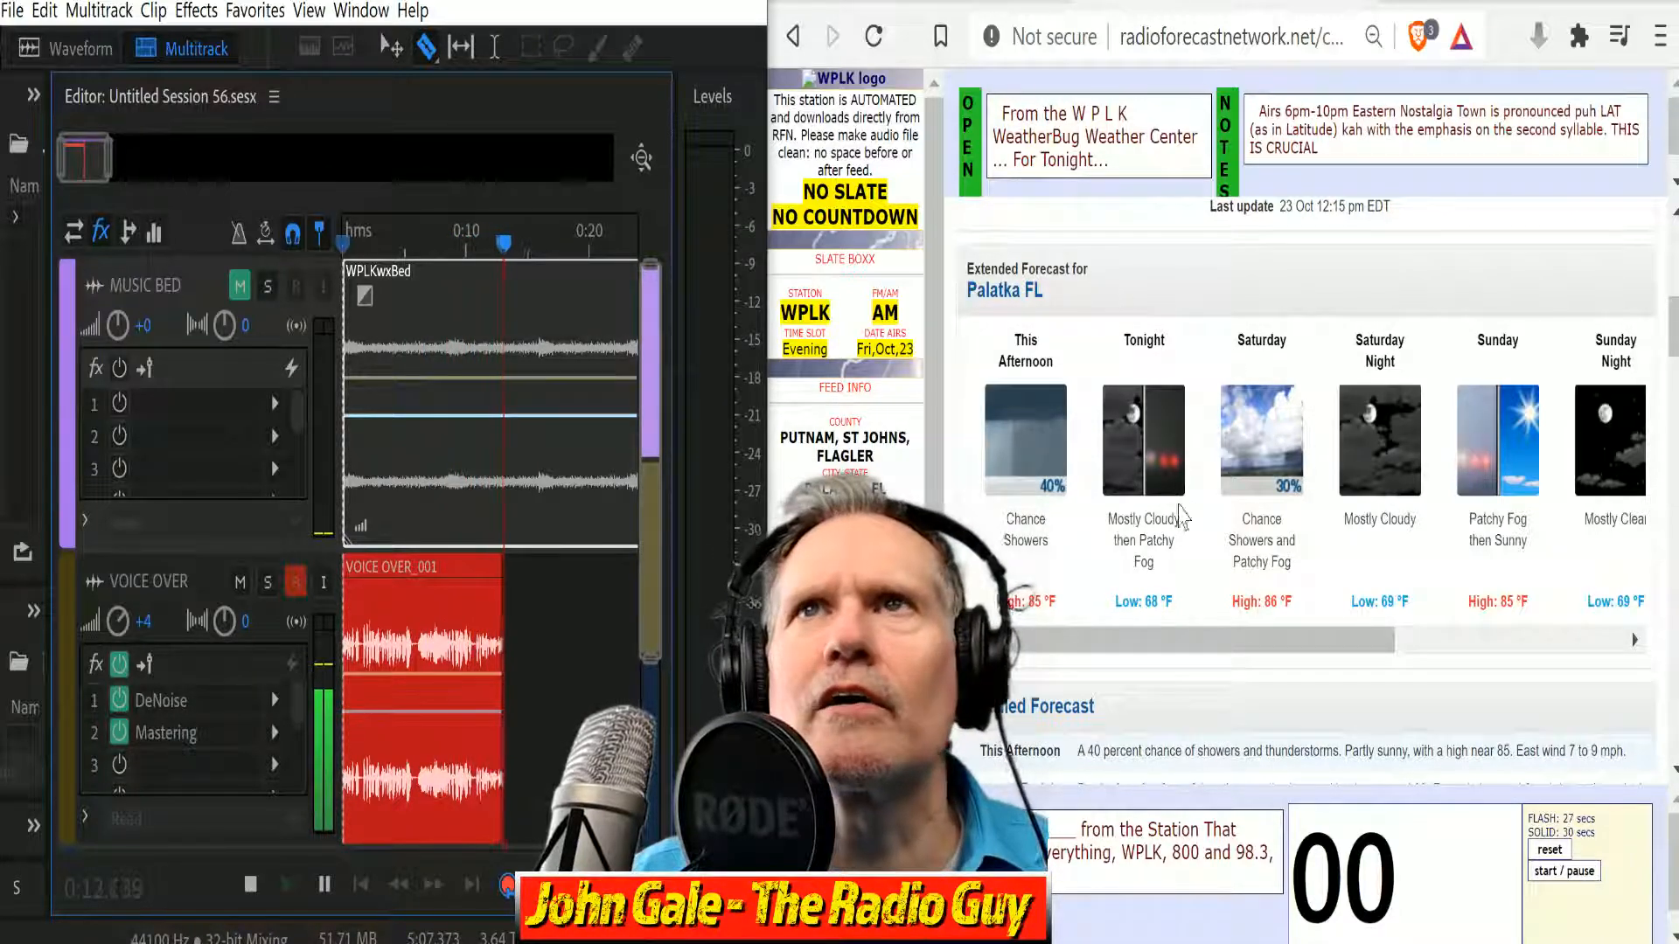
scroll(1278, 472, "down", 6)
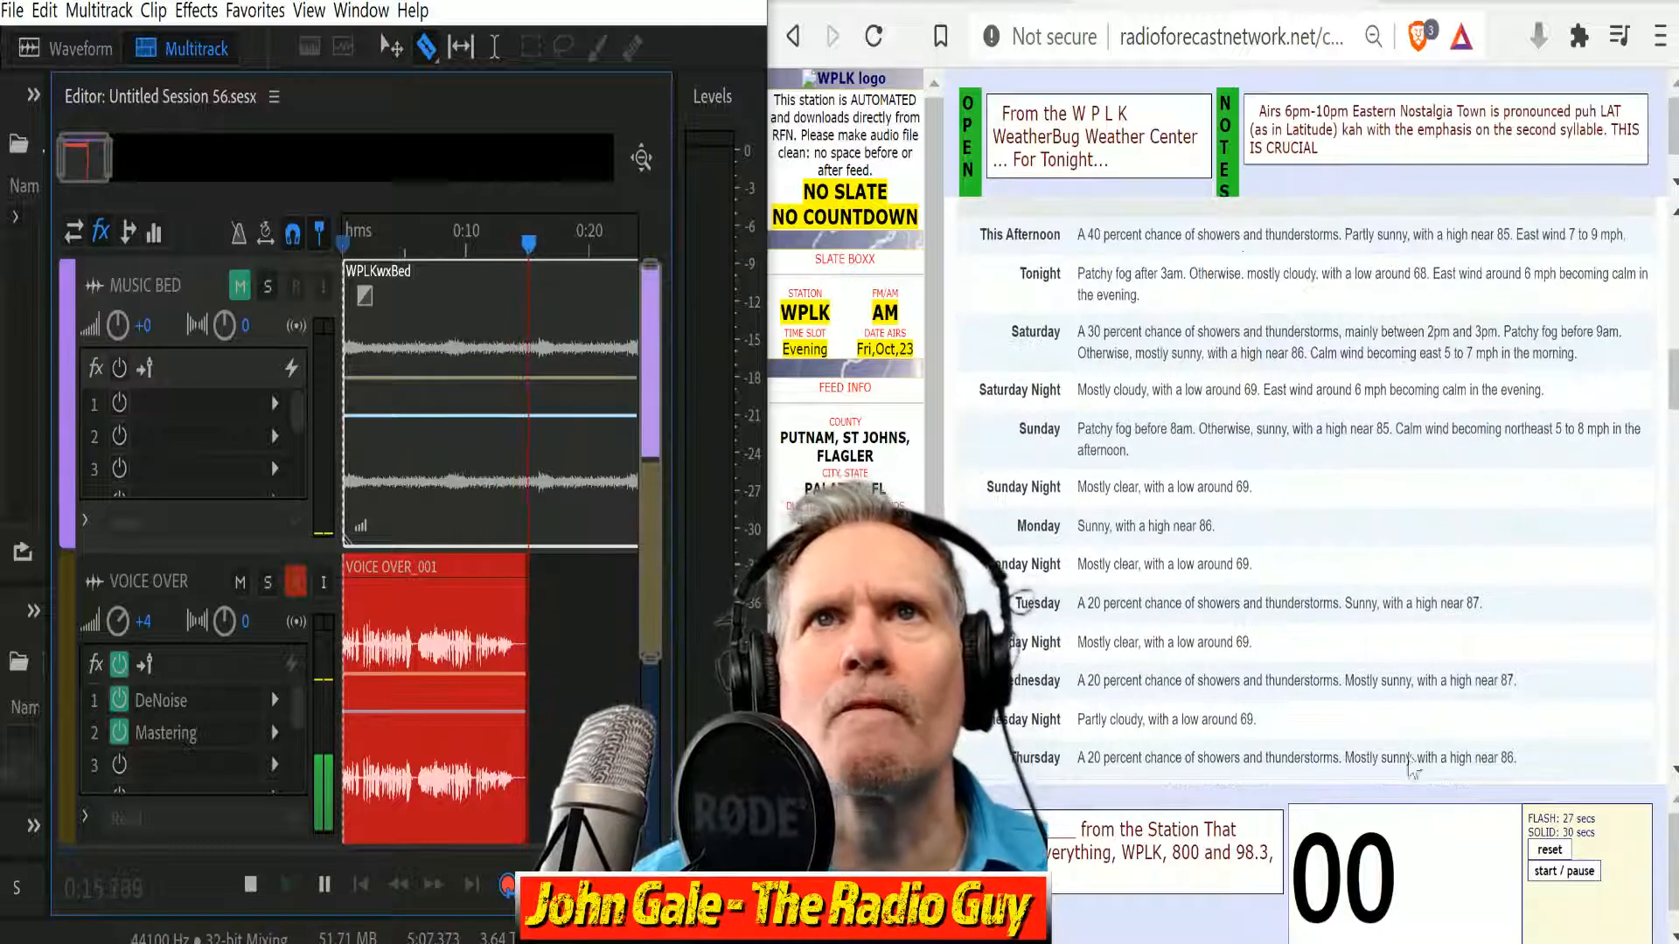
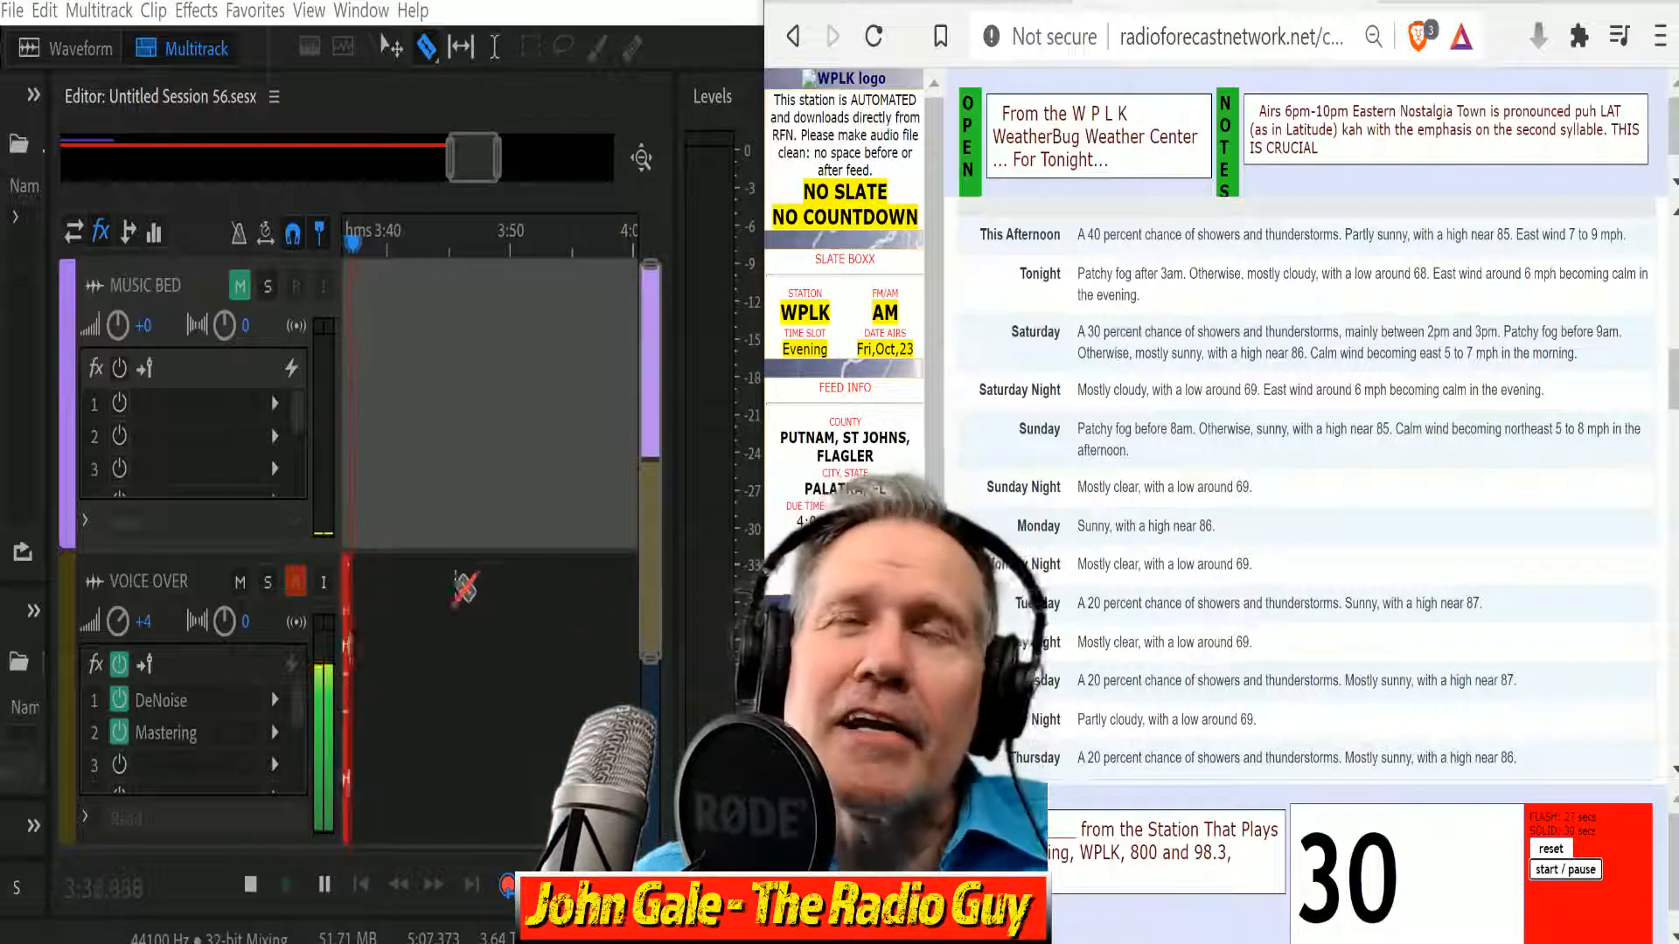
left_click(1577, 873)
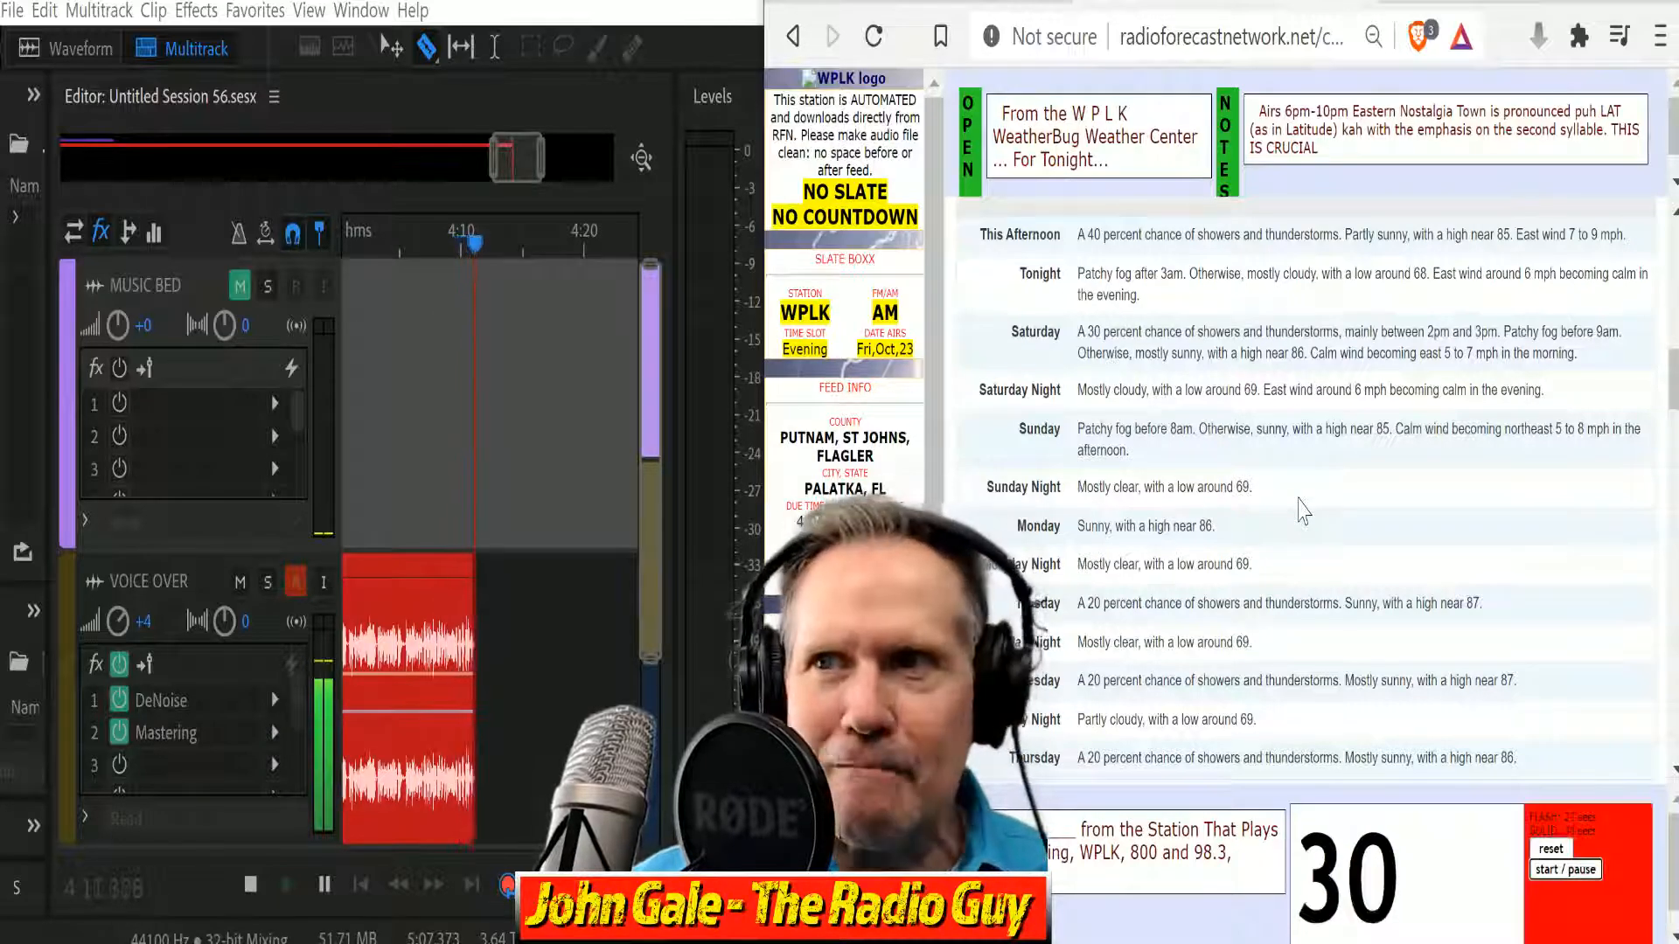
left_click(250, 884)
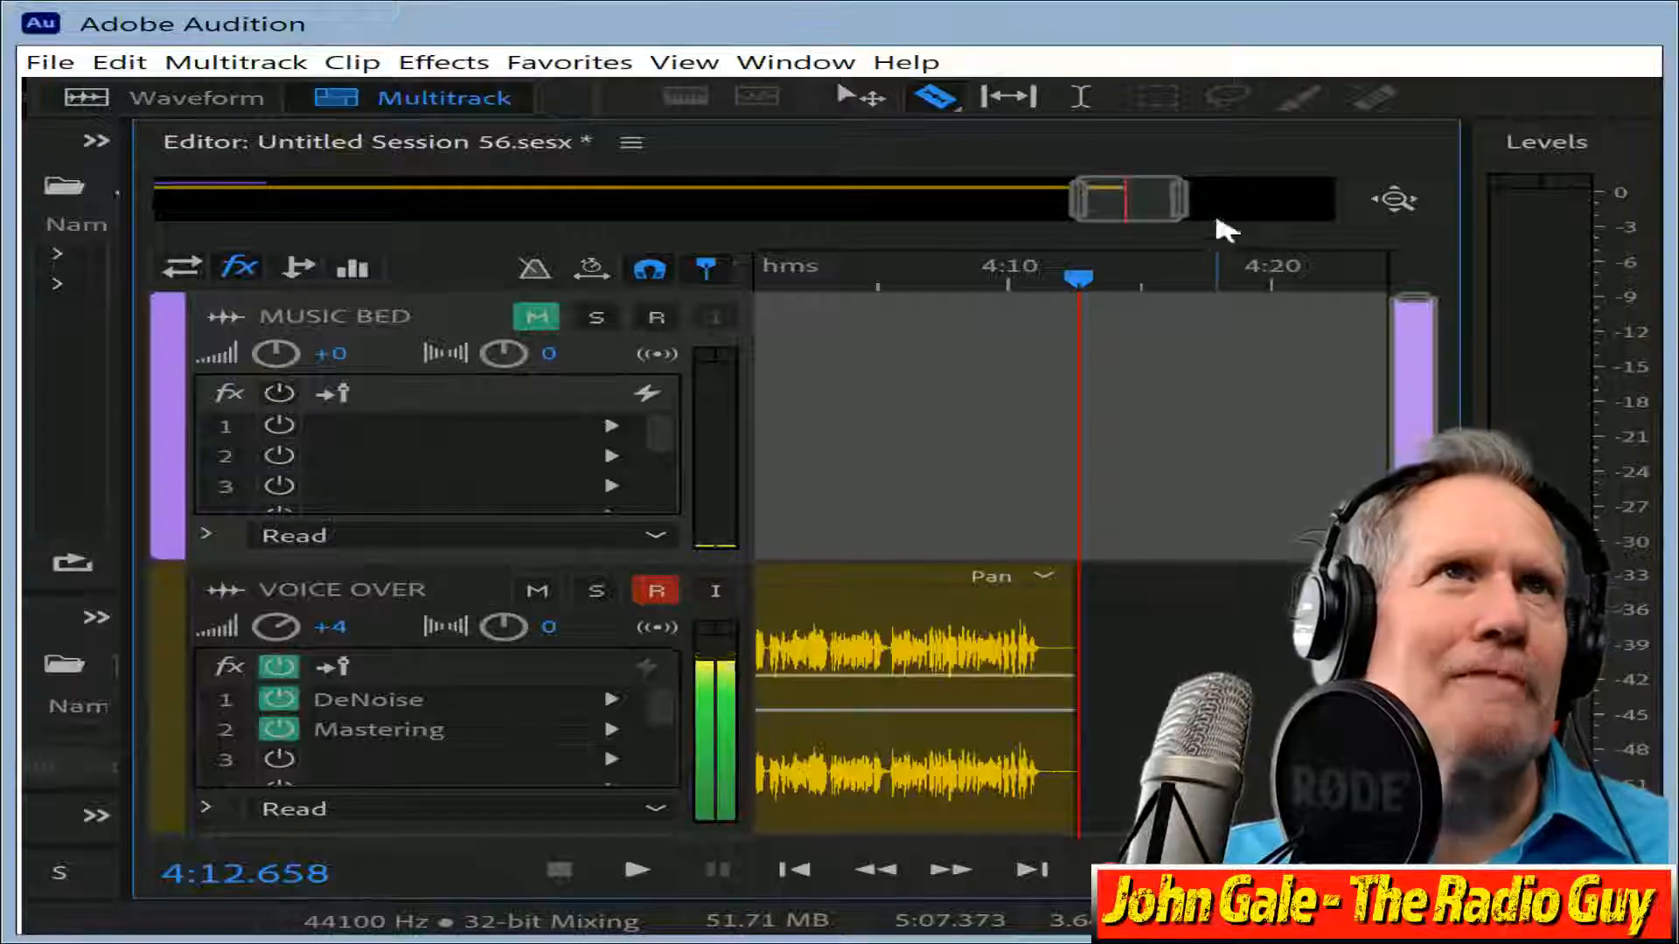
Locate the start of the final take, split the voice-over clip at about 3:40, and delete the part before it.
left_click_drag(1118, 195, 971, 234)
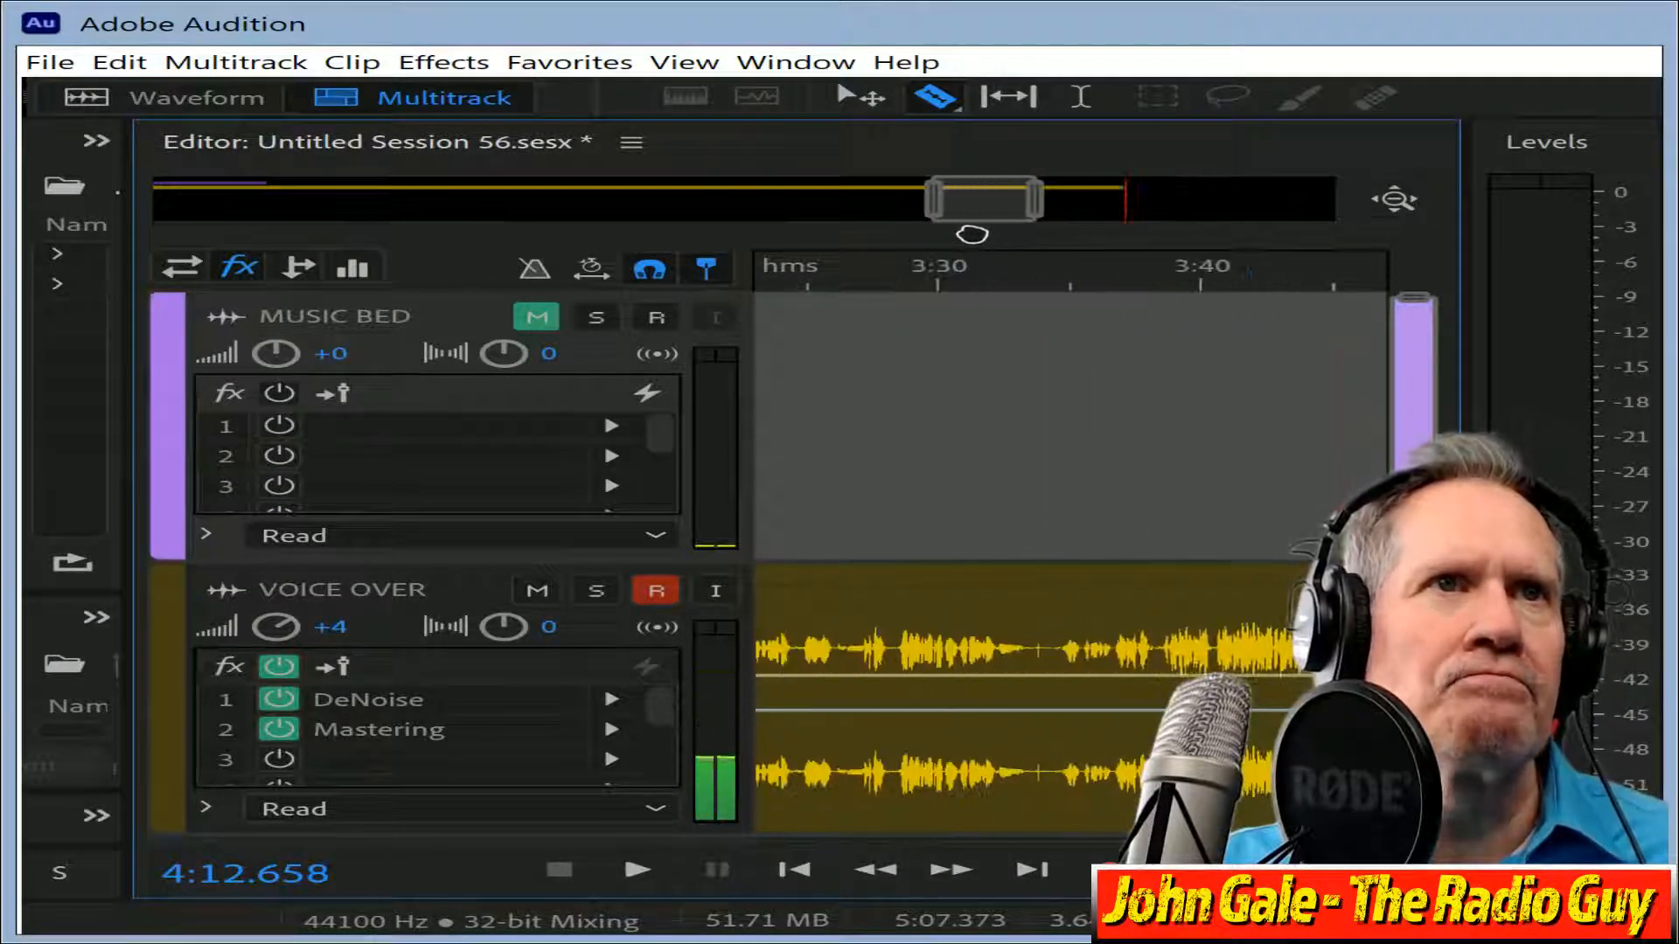
left_click(1147, 273)
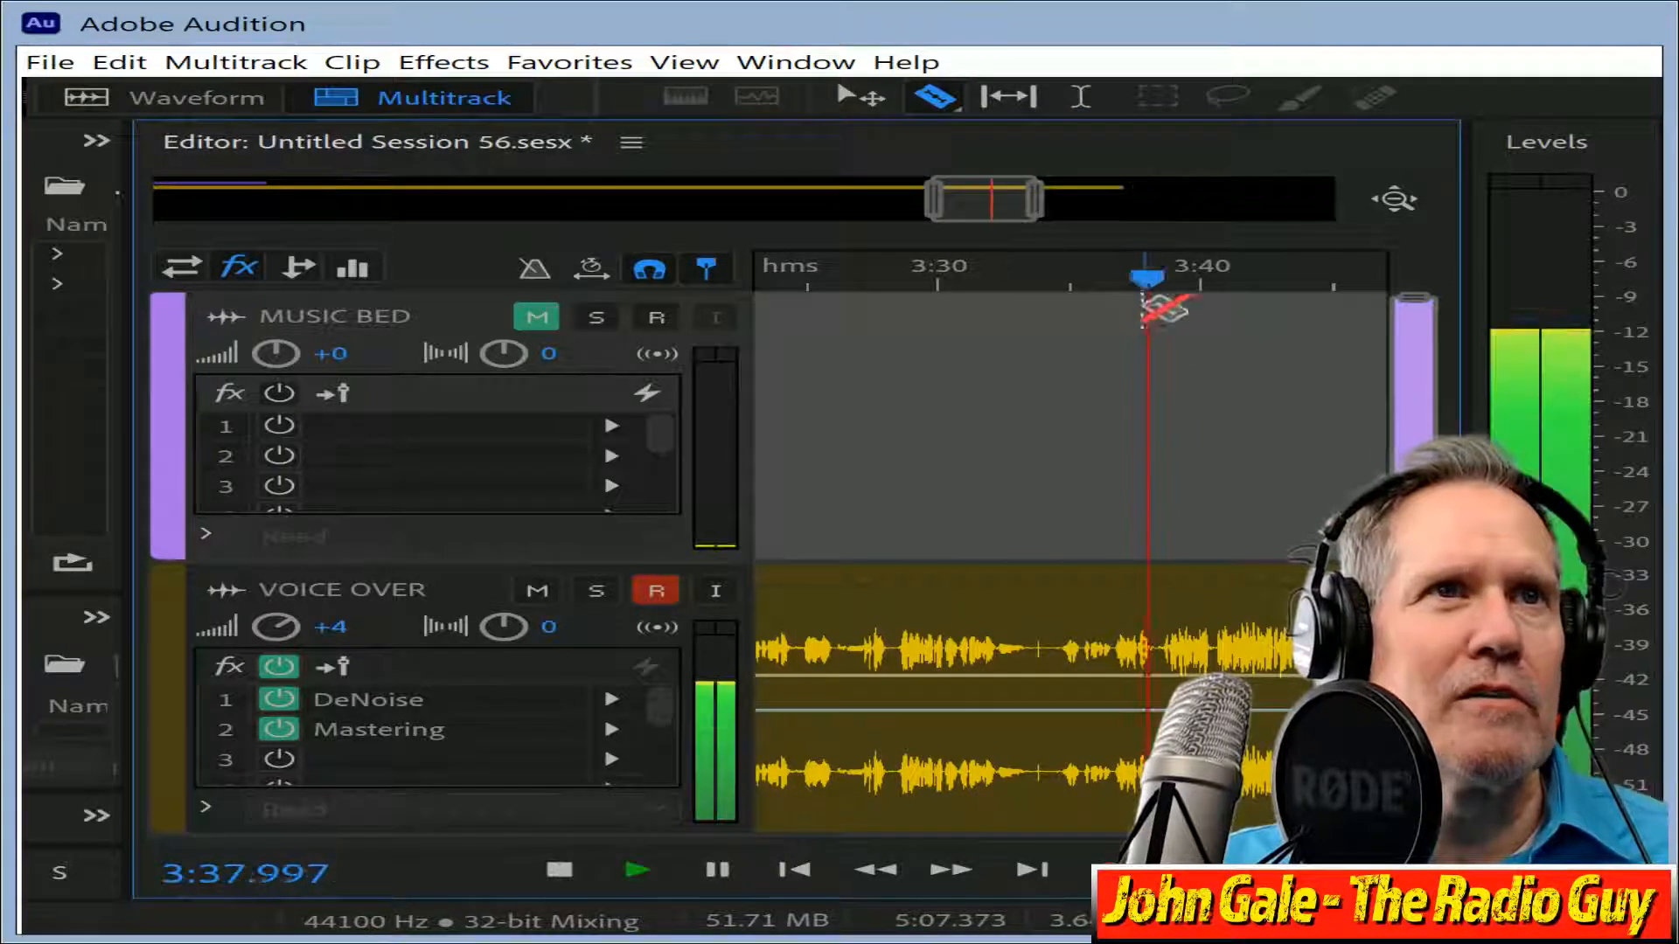
key("space")
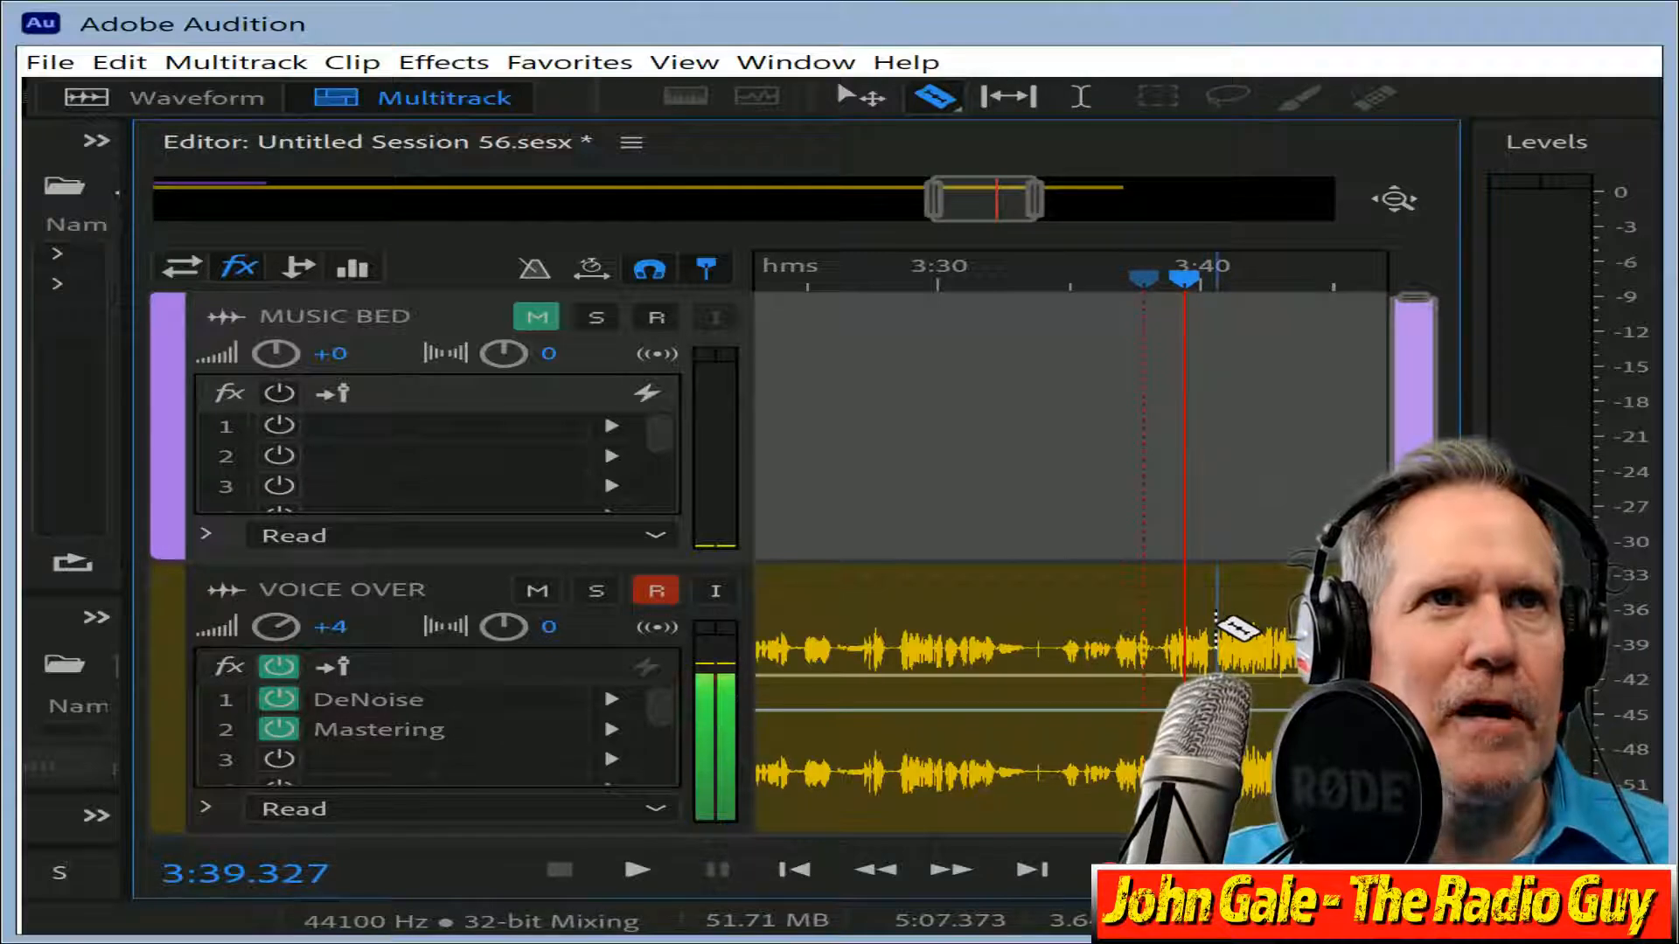
left_click(1212, 622)
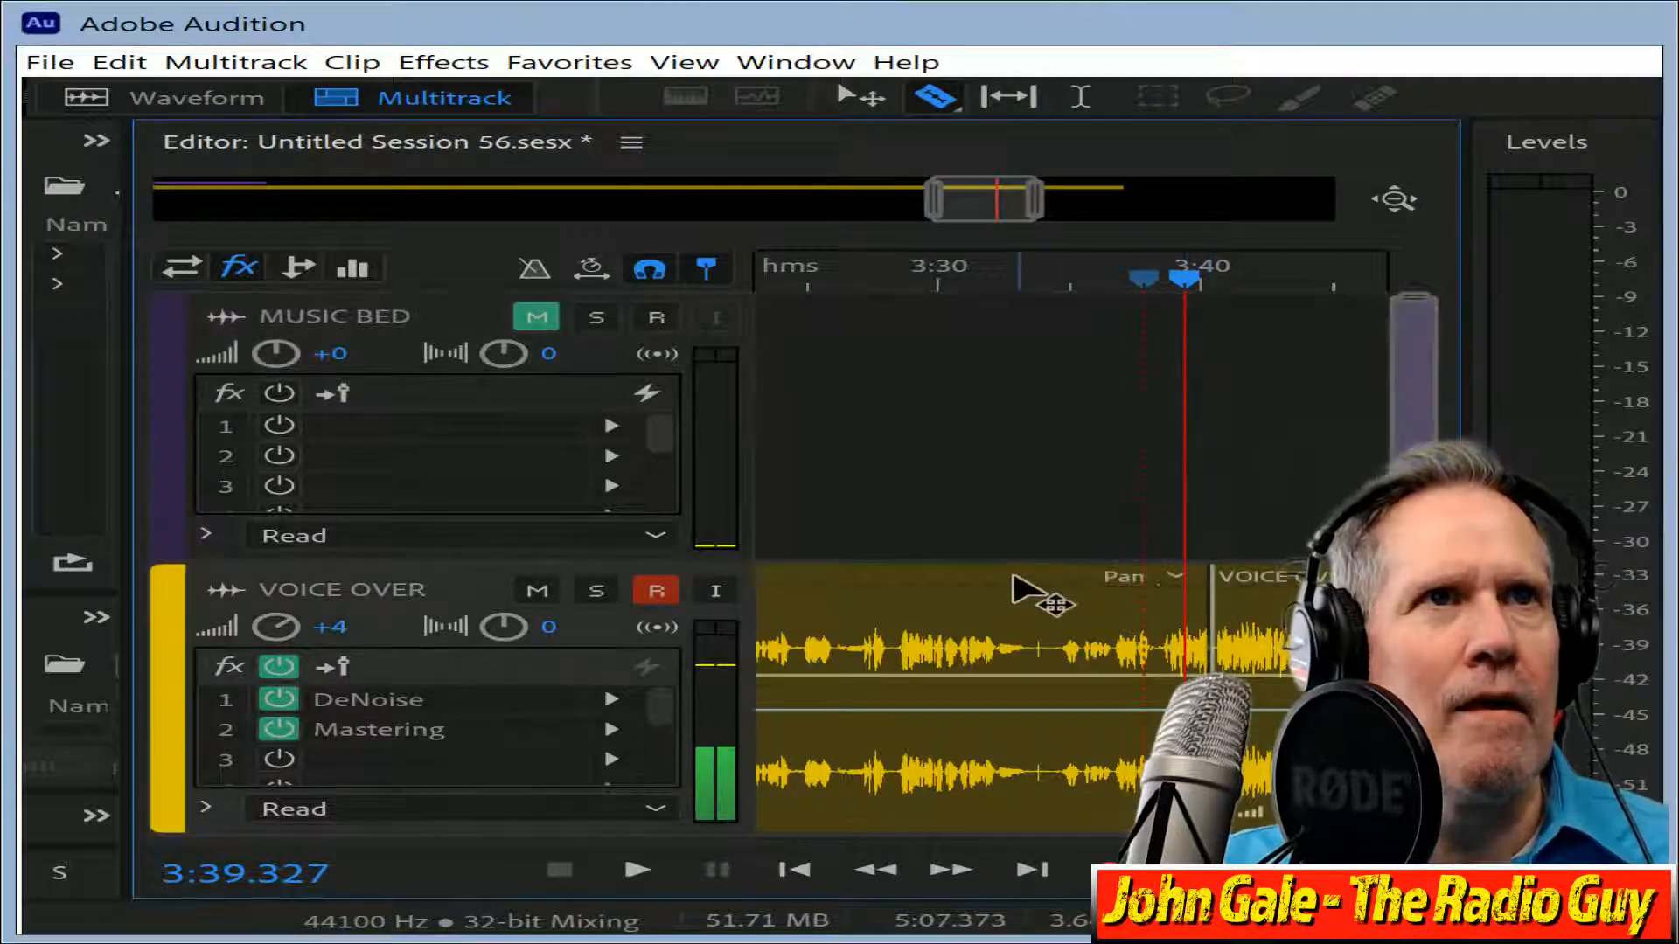
left_click(1142, 600)
key("Delete")
Move the remaining voice-over take to the session start and mix it down with the MUSIC BED track unmuted.
left_click_drag(1285, 575, 19, 697)
left_click(536, 316)
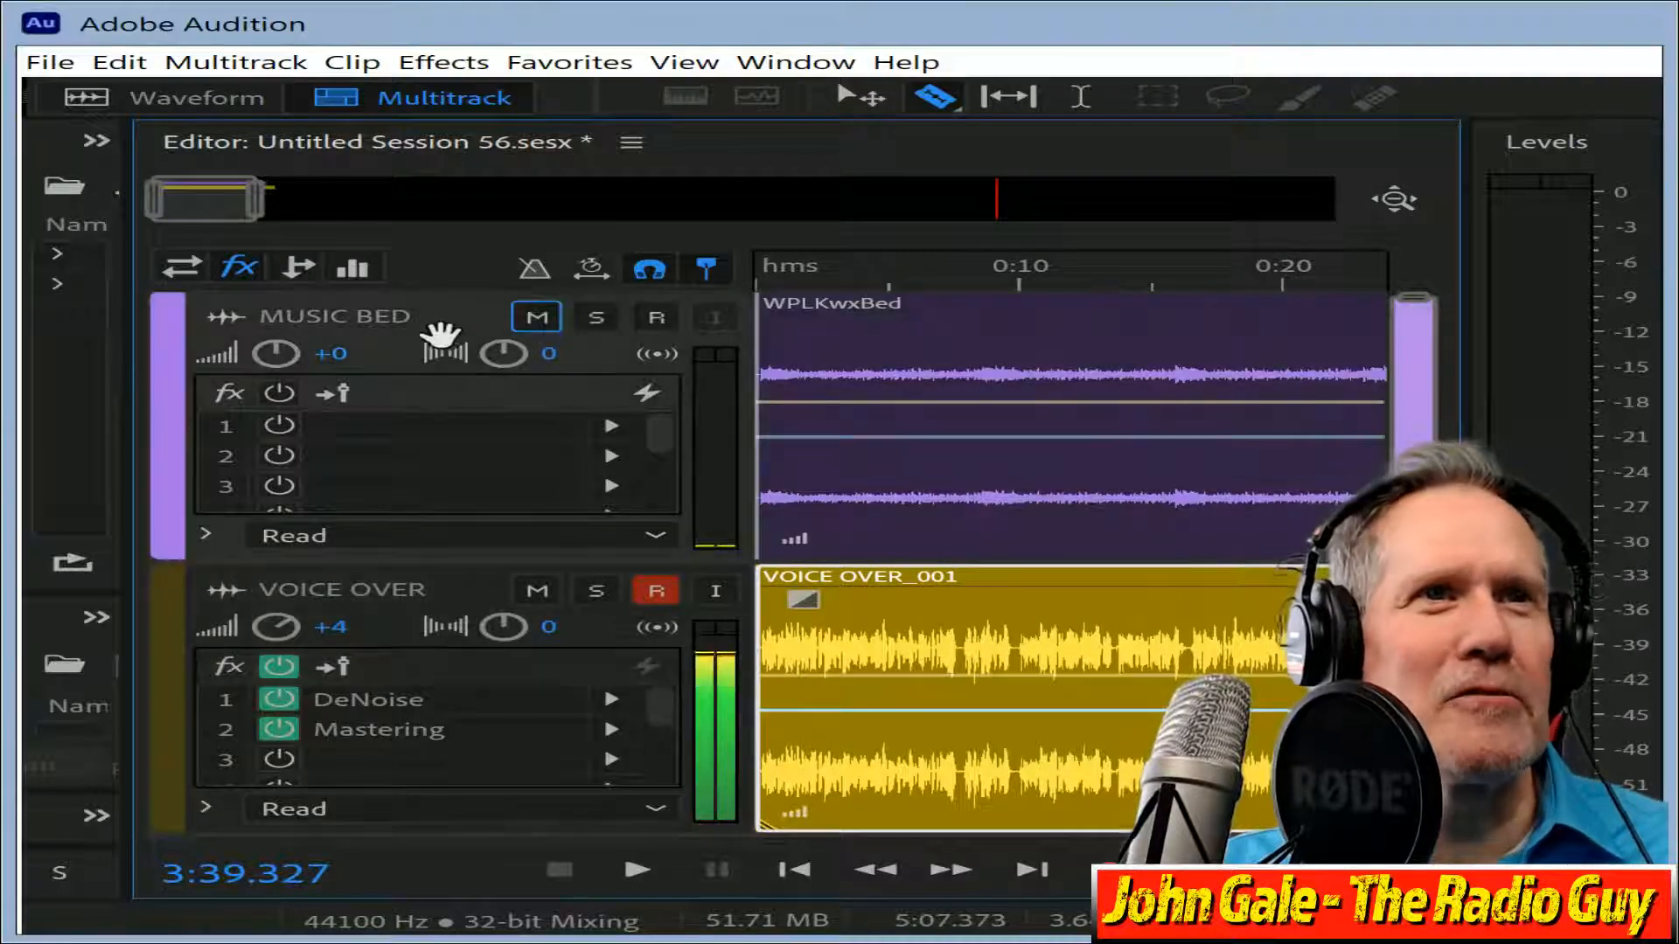
key("shift+alt+m")
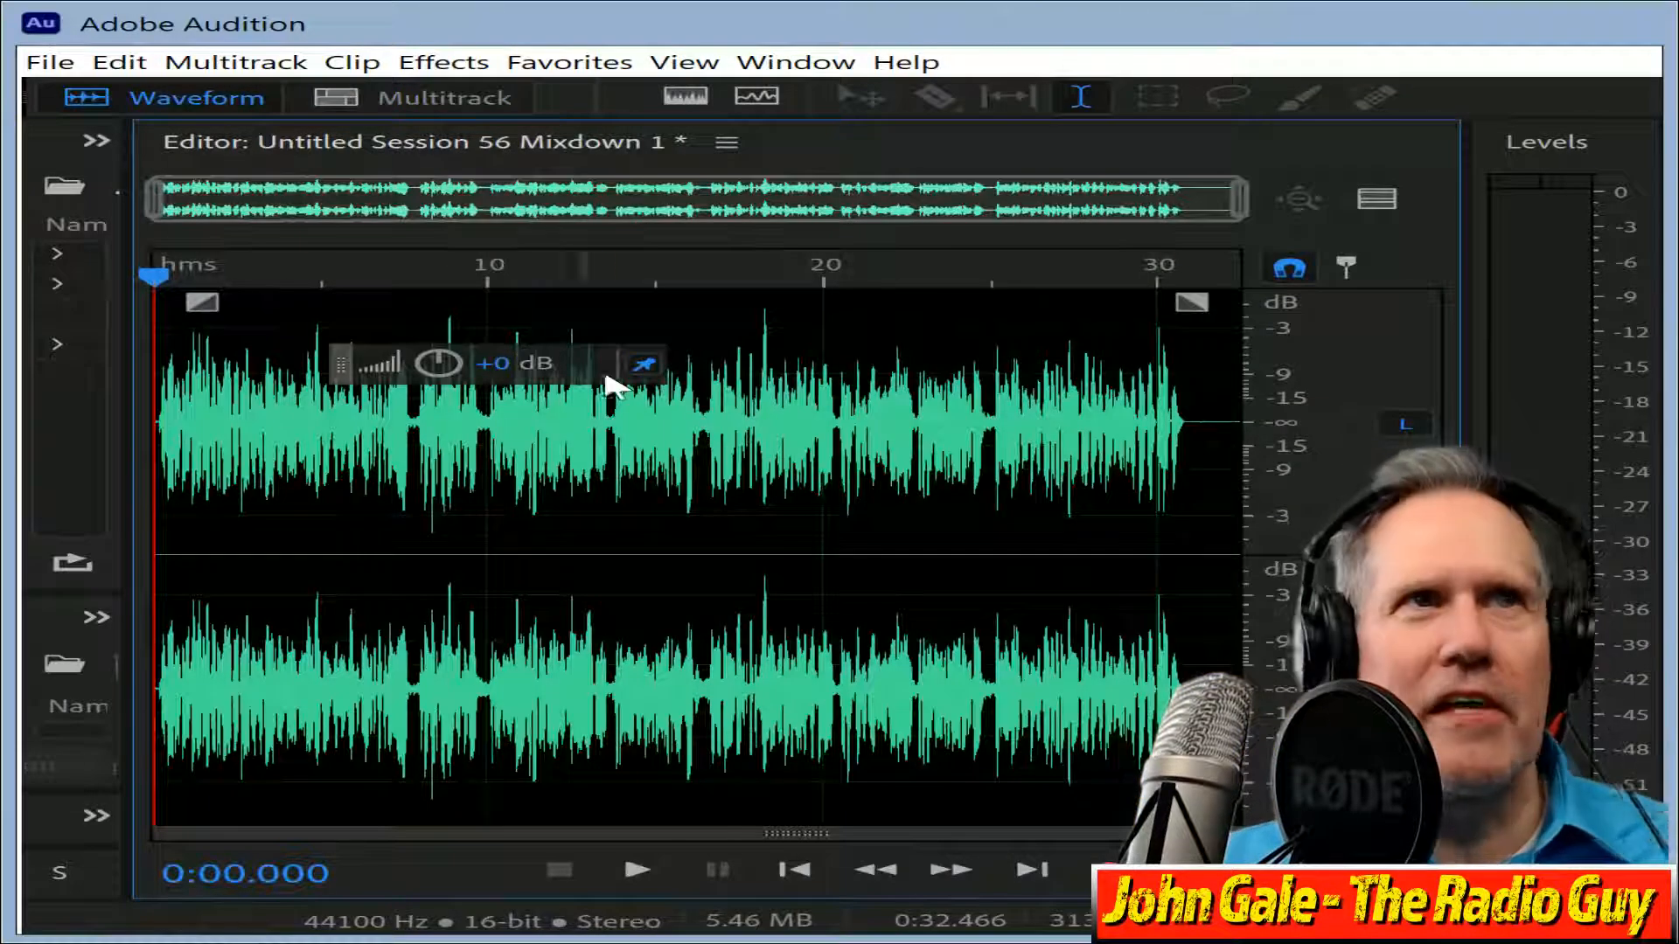
Select the entire mixdown and play it through to check the finished forecast.
key("ctrl+a")
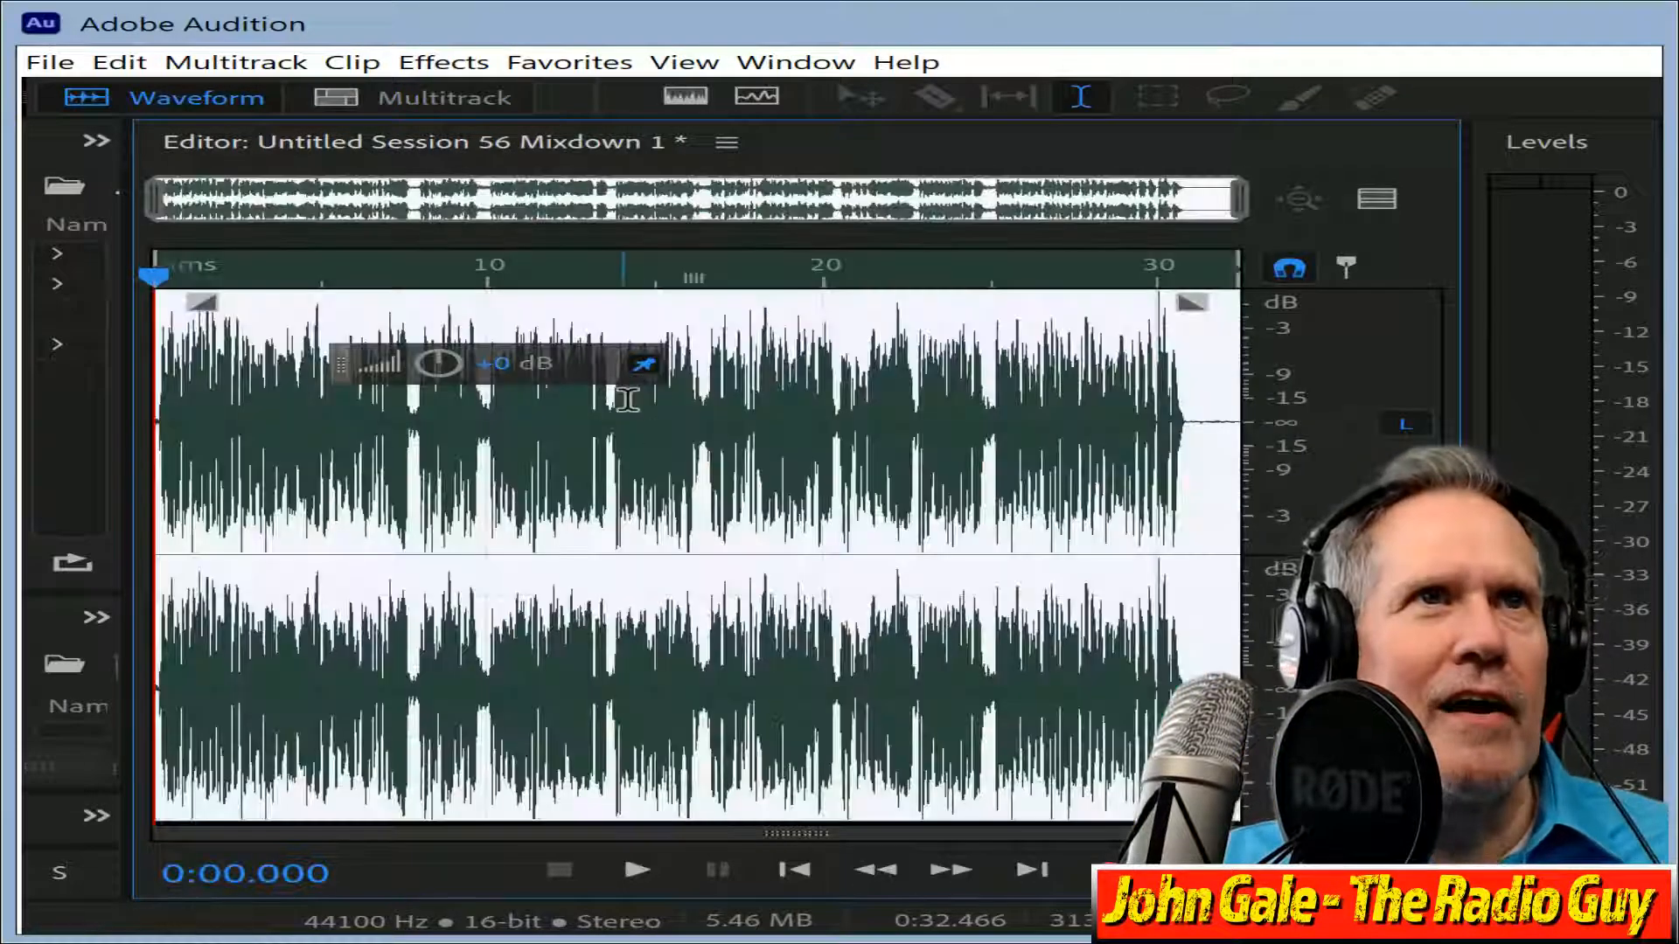
left_click(641, 873)
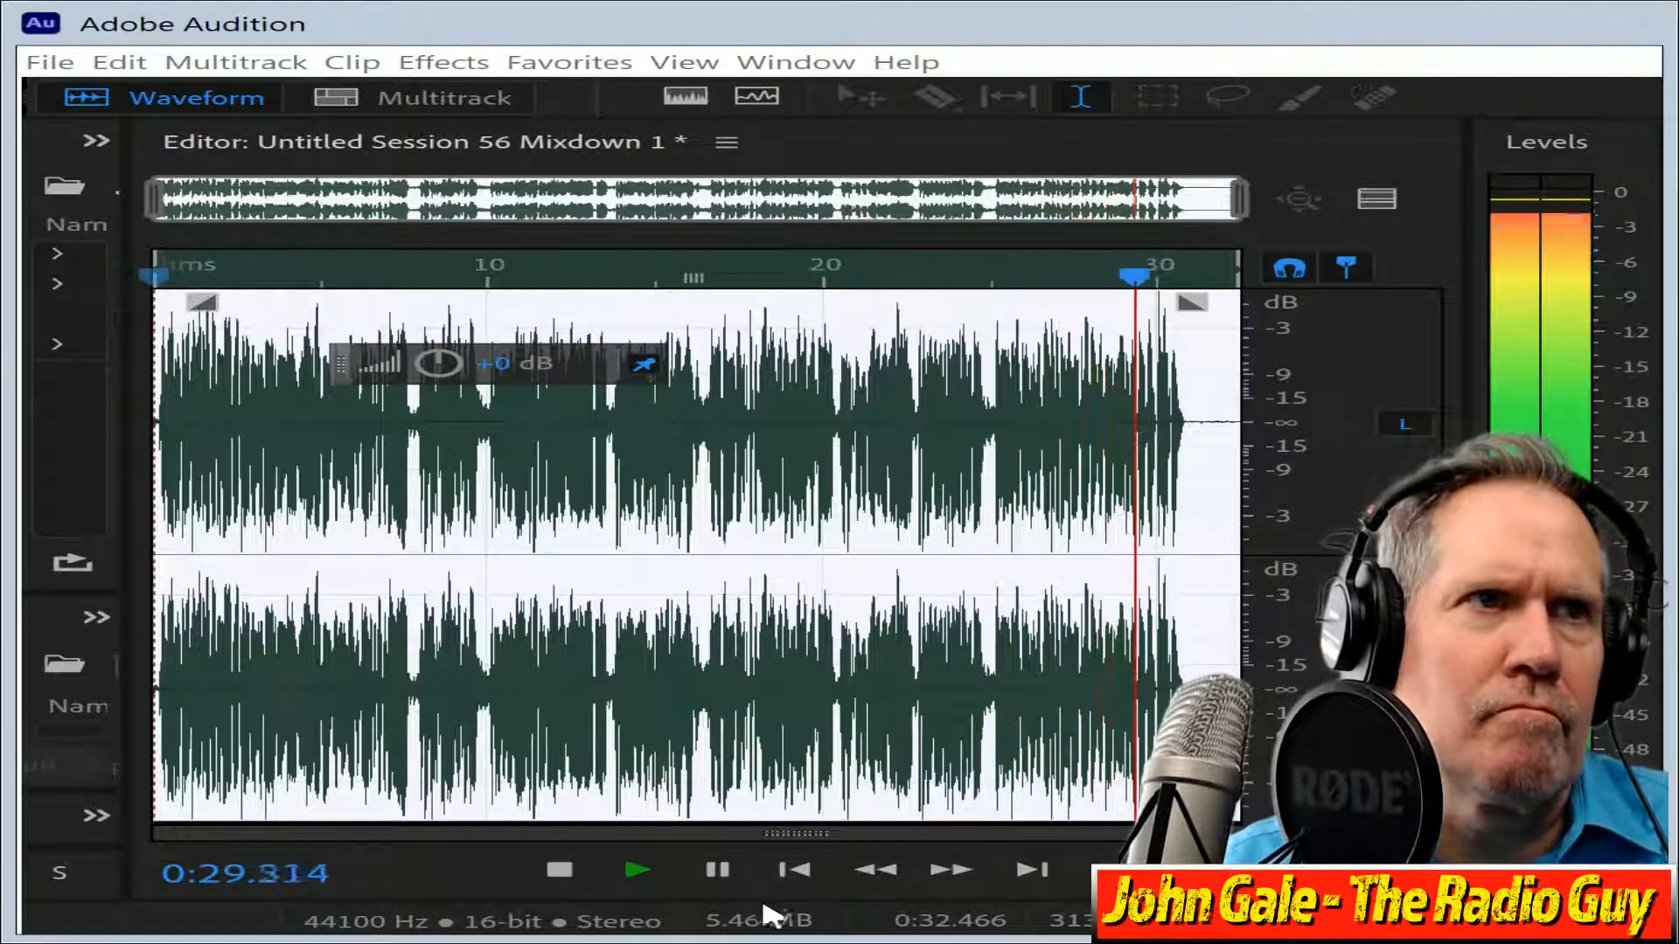
left_click(560, 870)
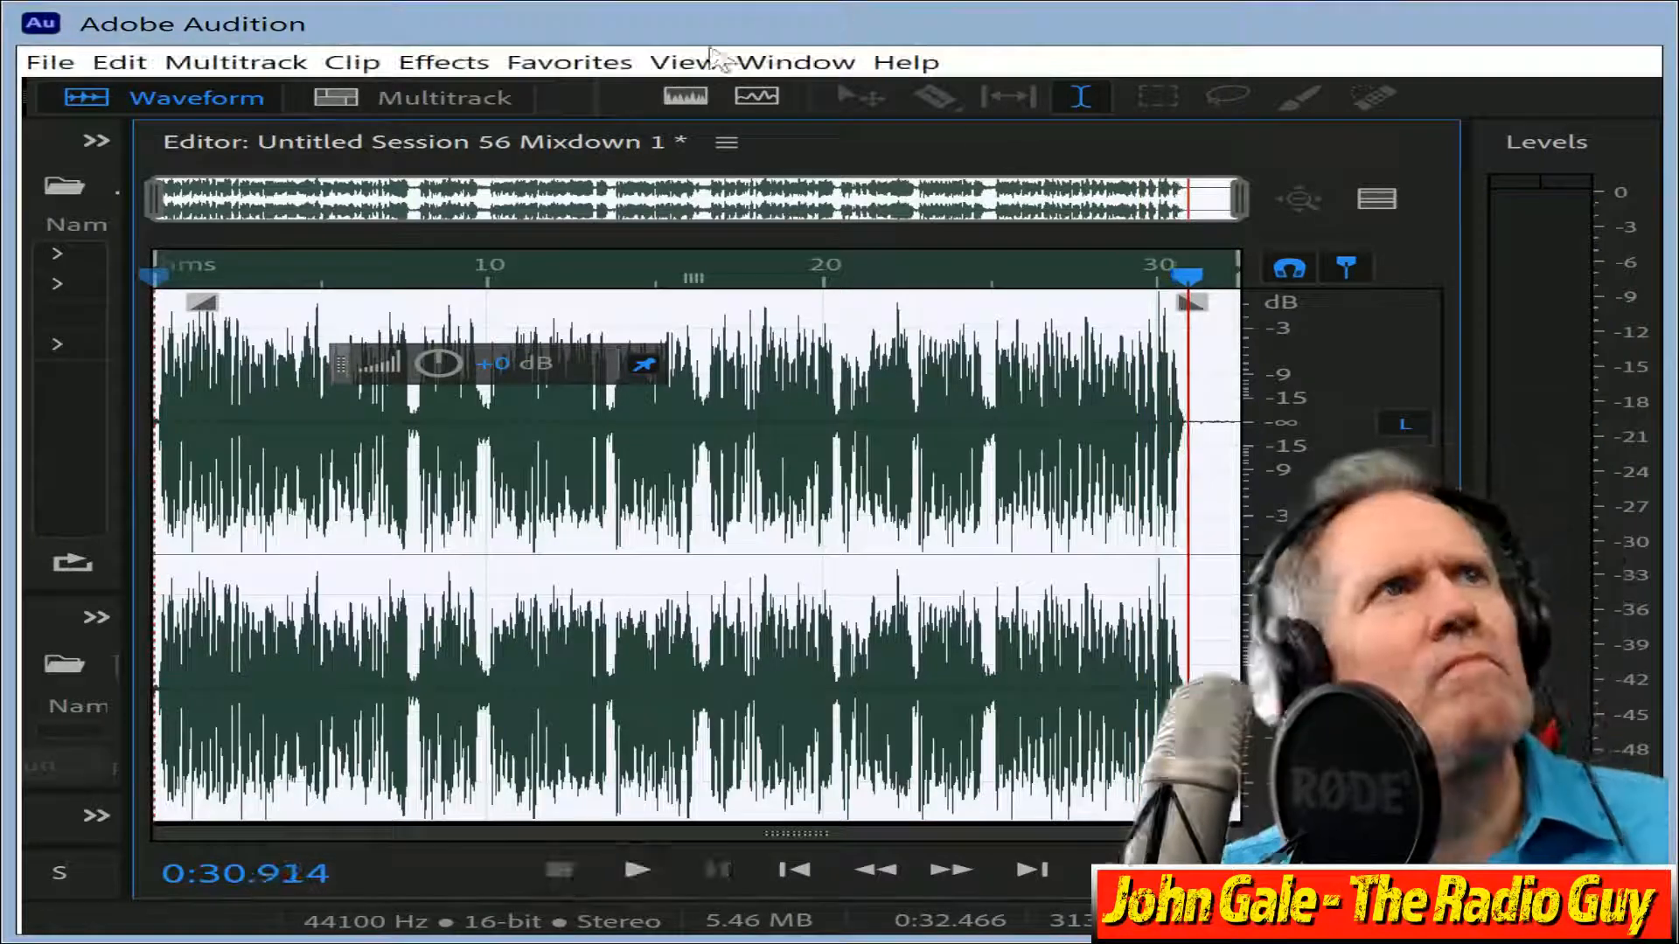
Delete the silent tail of the mixdown from 30.914 seconds to the end.
left_click_drag(162, 201, 817, 203)
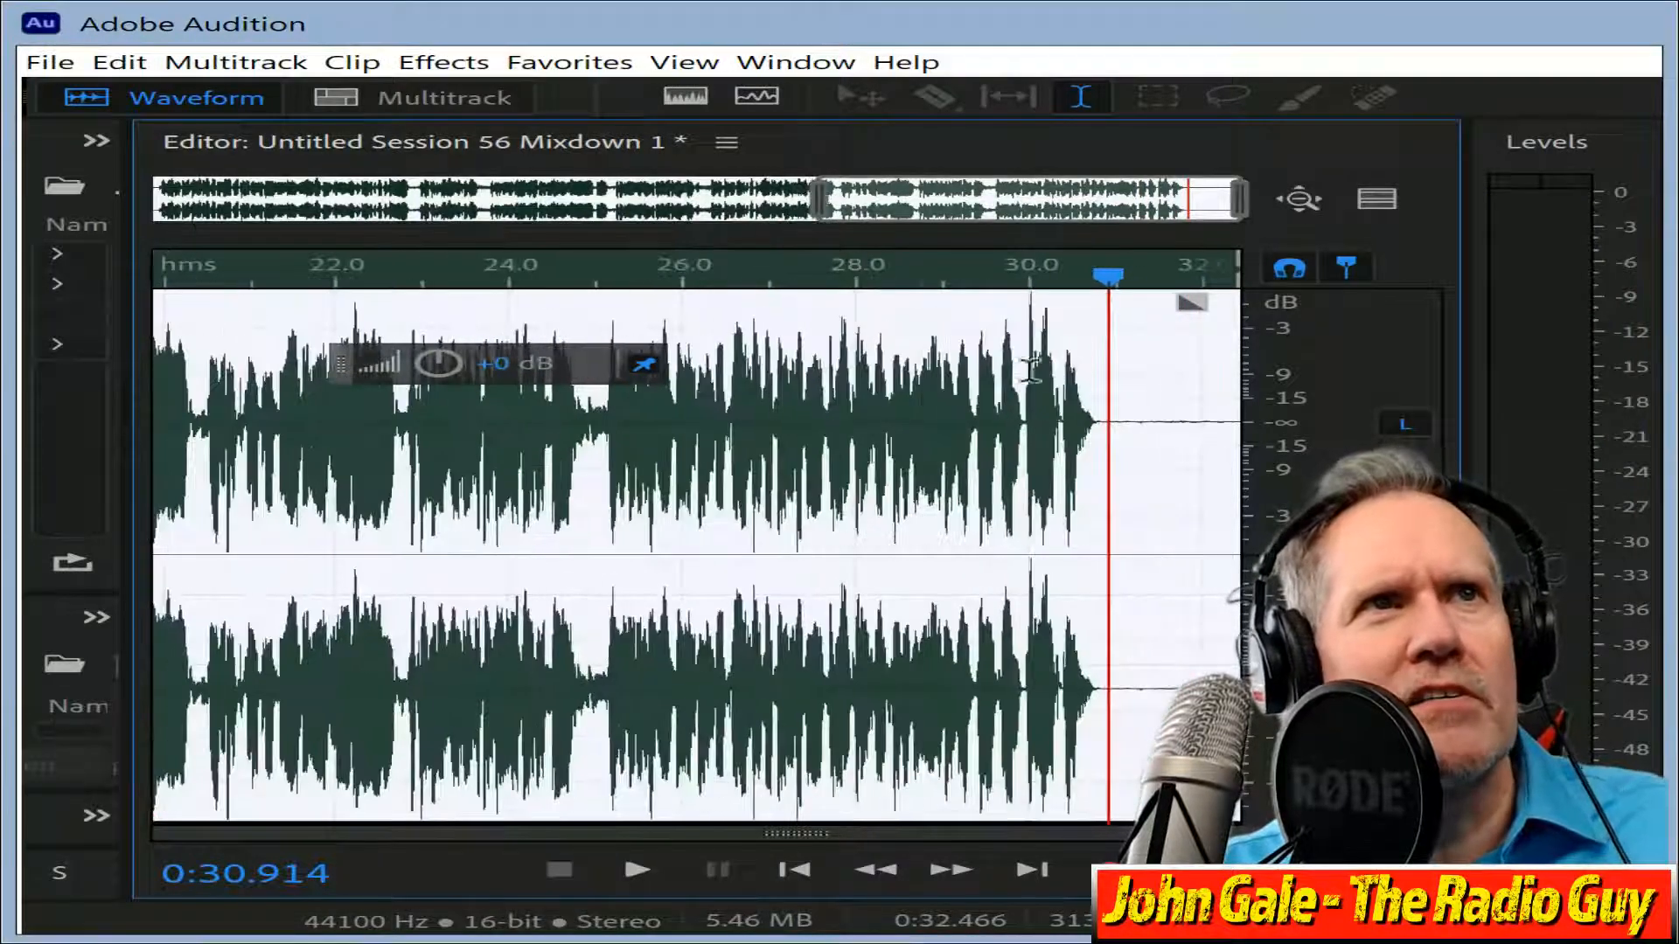
left_click_drag(1106, 416, 1240, 418)
key("Delete")
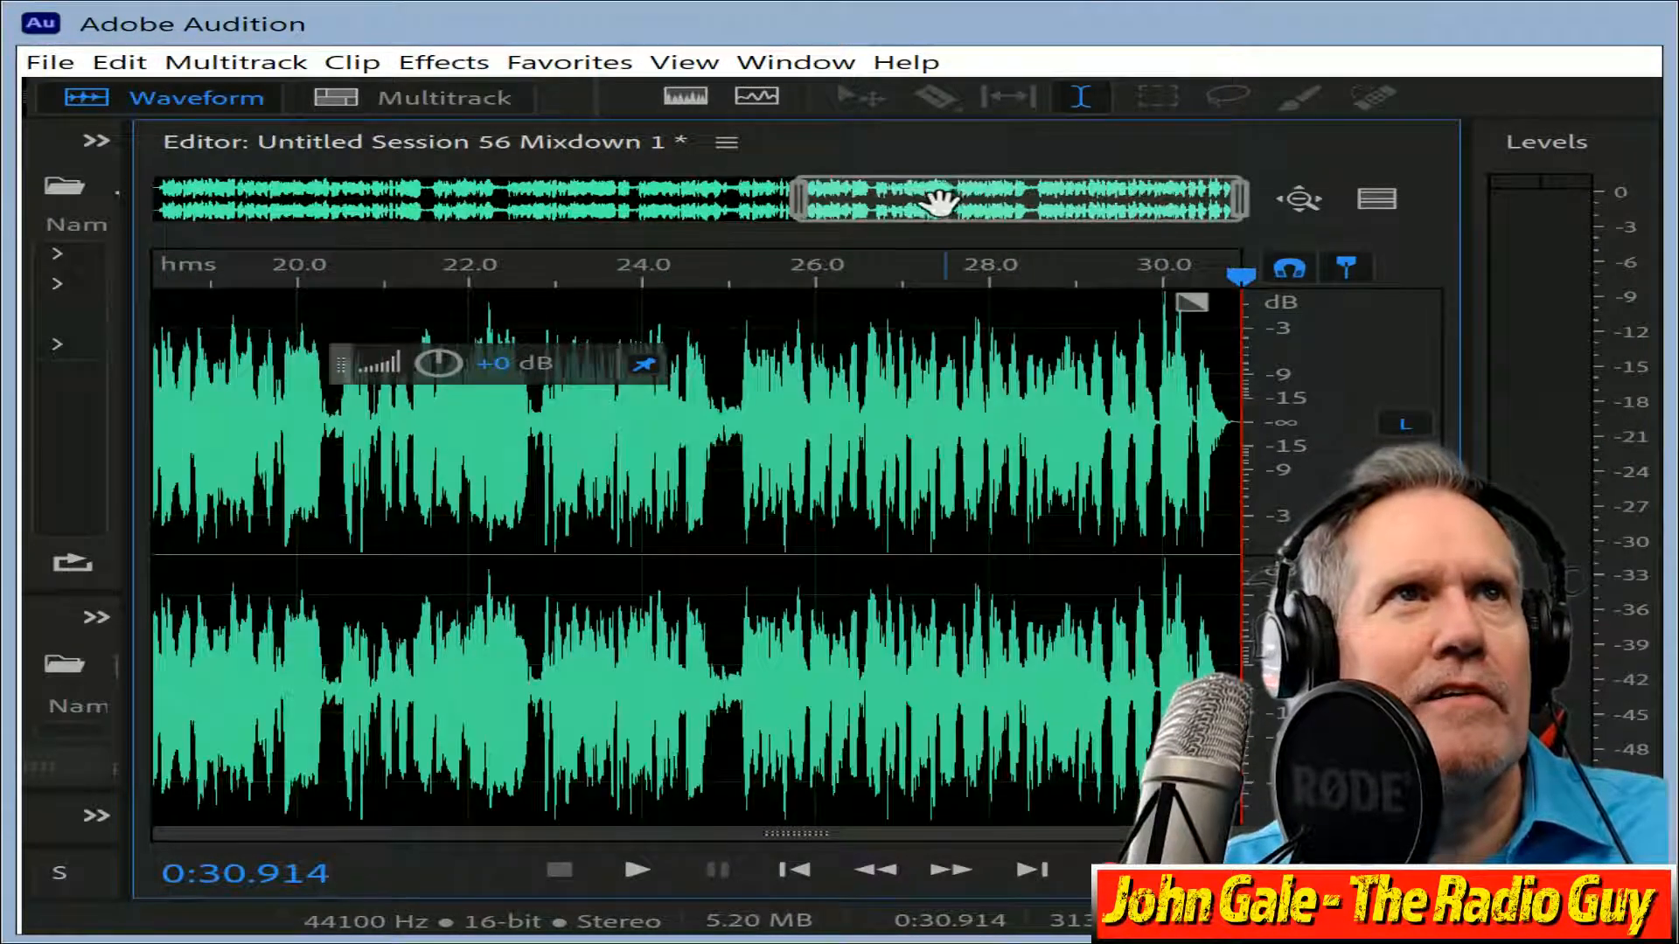
Delete the silence of about 0.18 seconds at the beginning of the mixdown.
left_click_drag(939, 219, 297, 219)
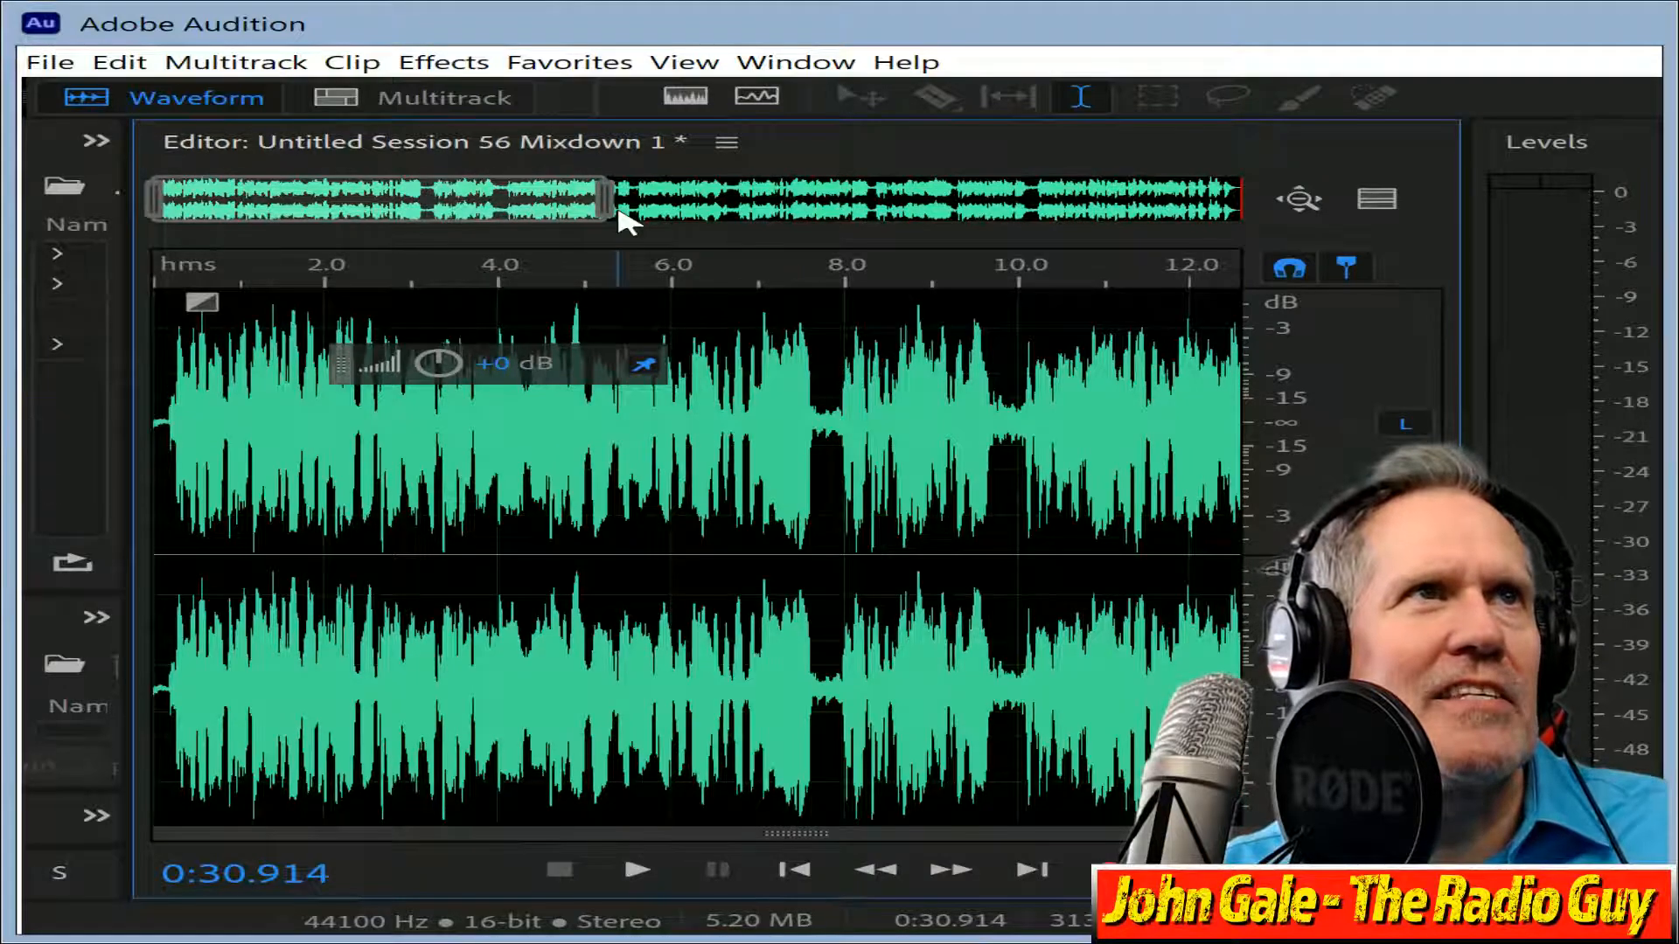
left_click_drag(603, 213, 258, 232)
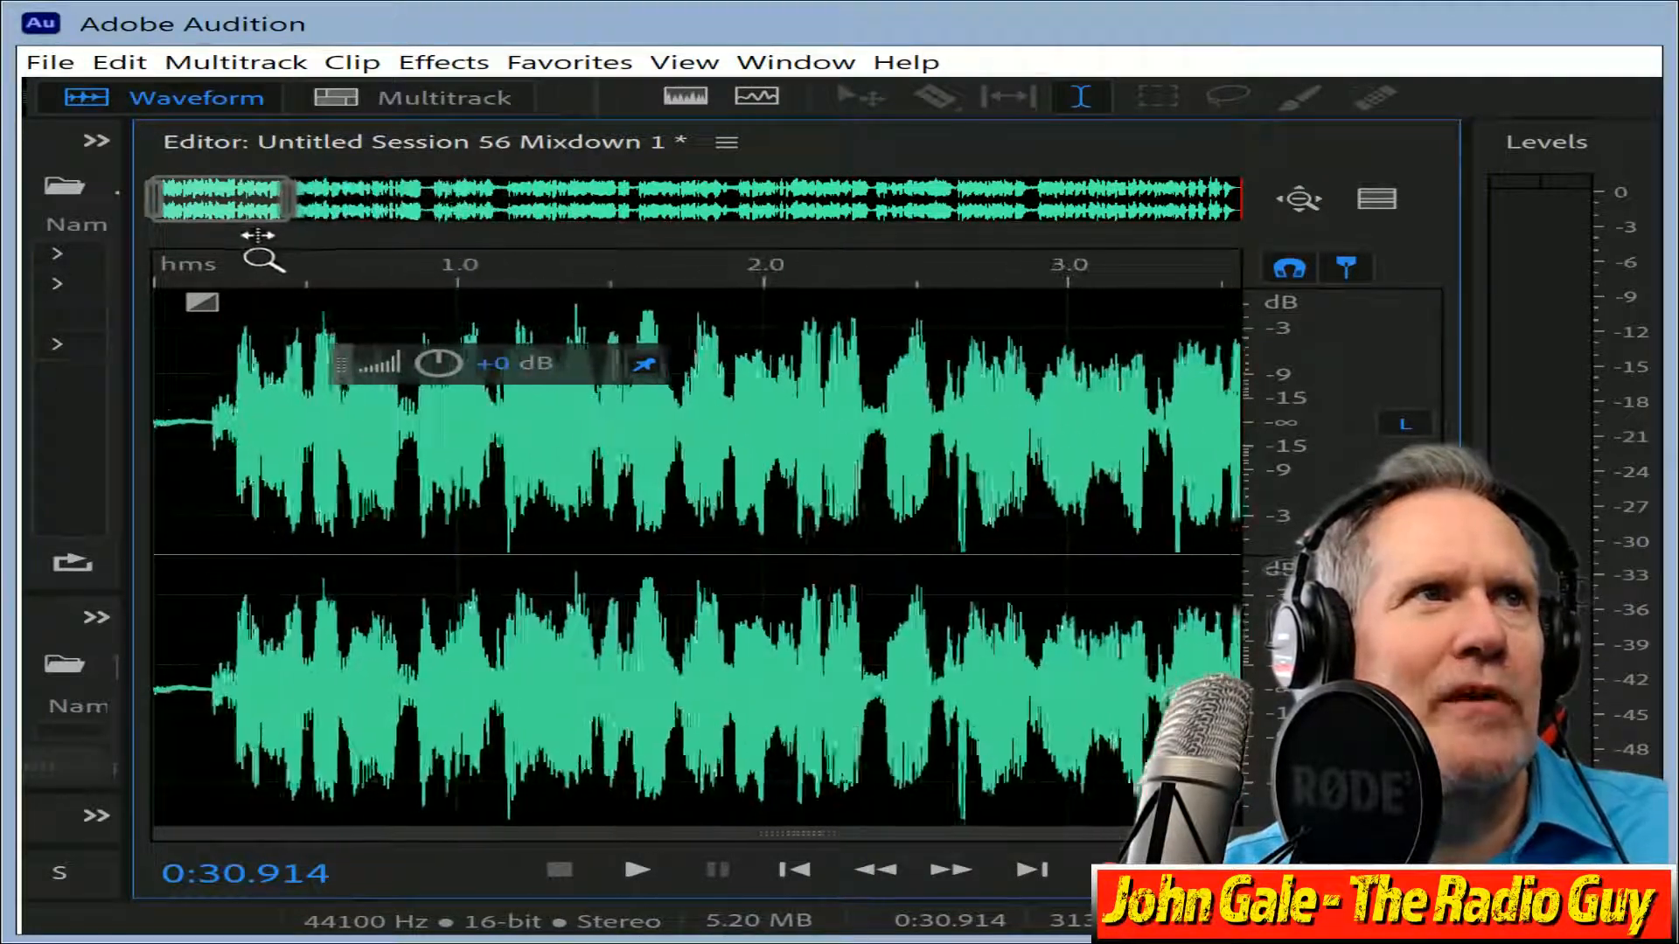
left_click_drag(209, 433, 154, 433)
key("Delete")
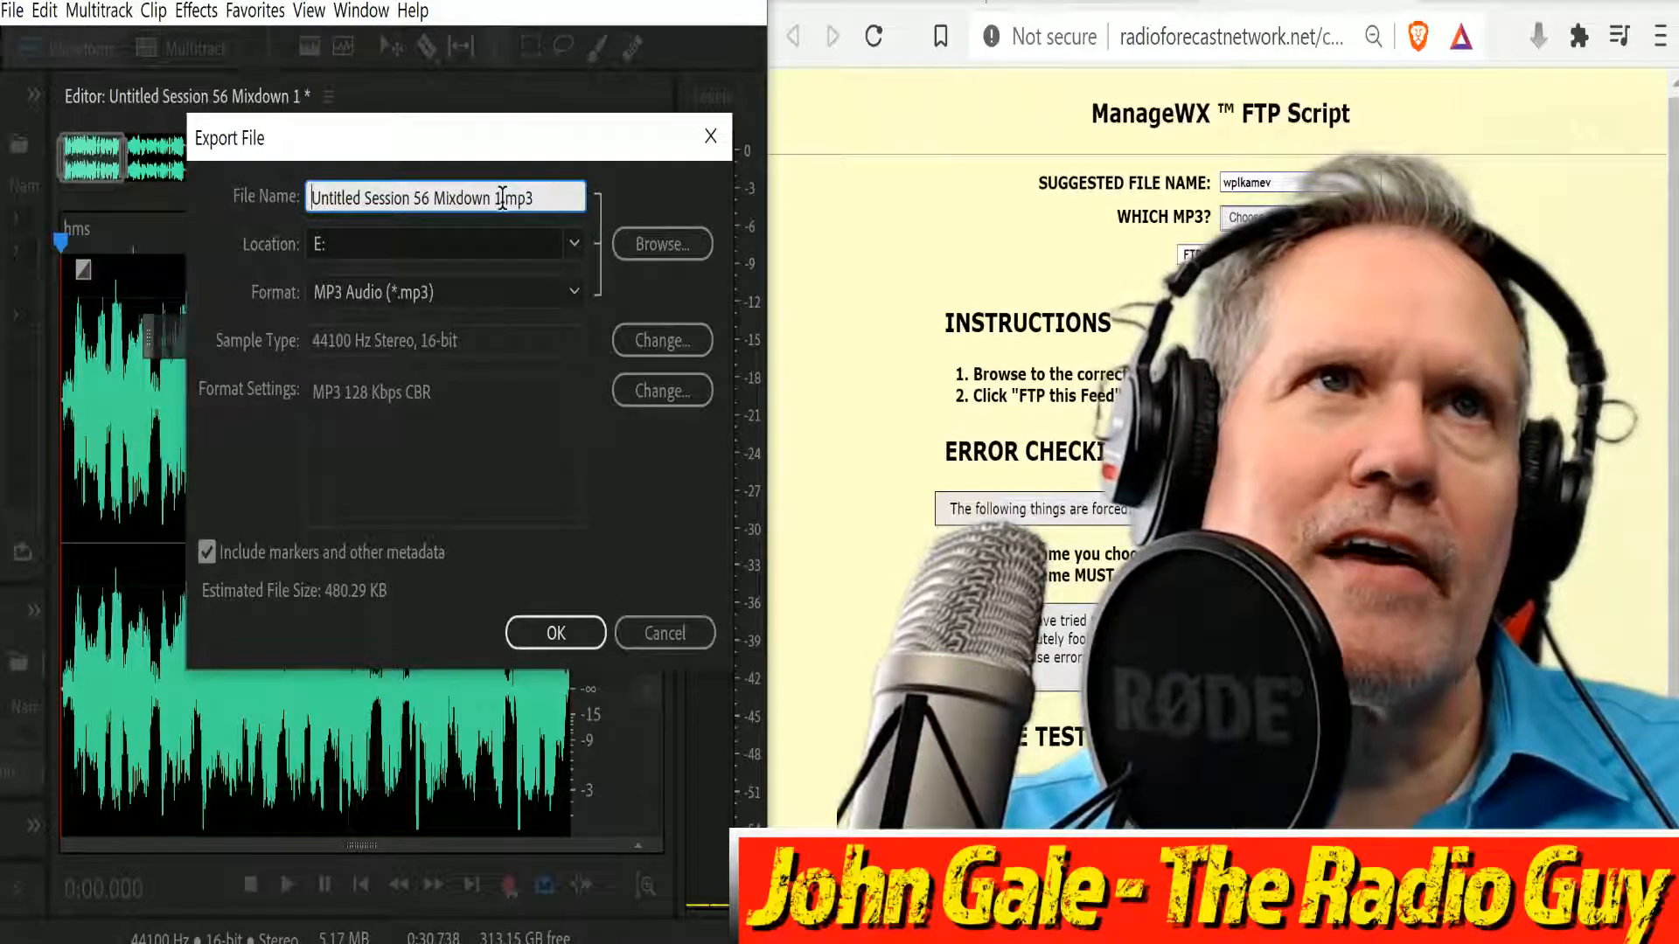
Export the mixdown as wplkamev.mp3 to E: in MP3 format, overwriting the existing file.
left_click_drag(501, 200, 356, 196)
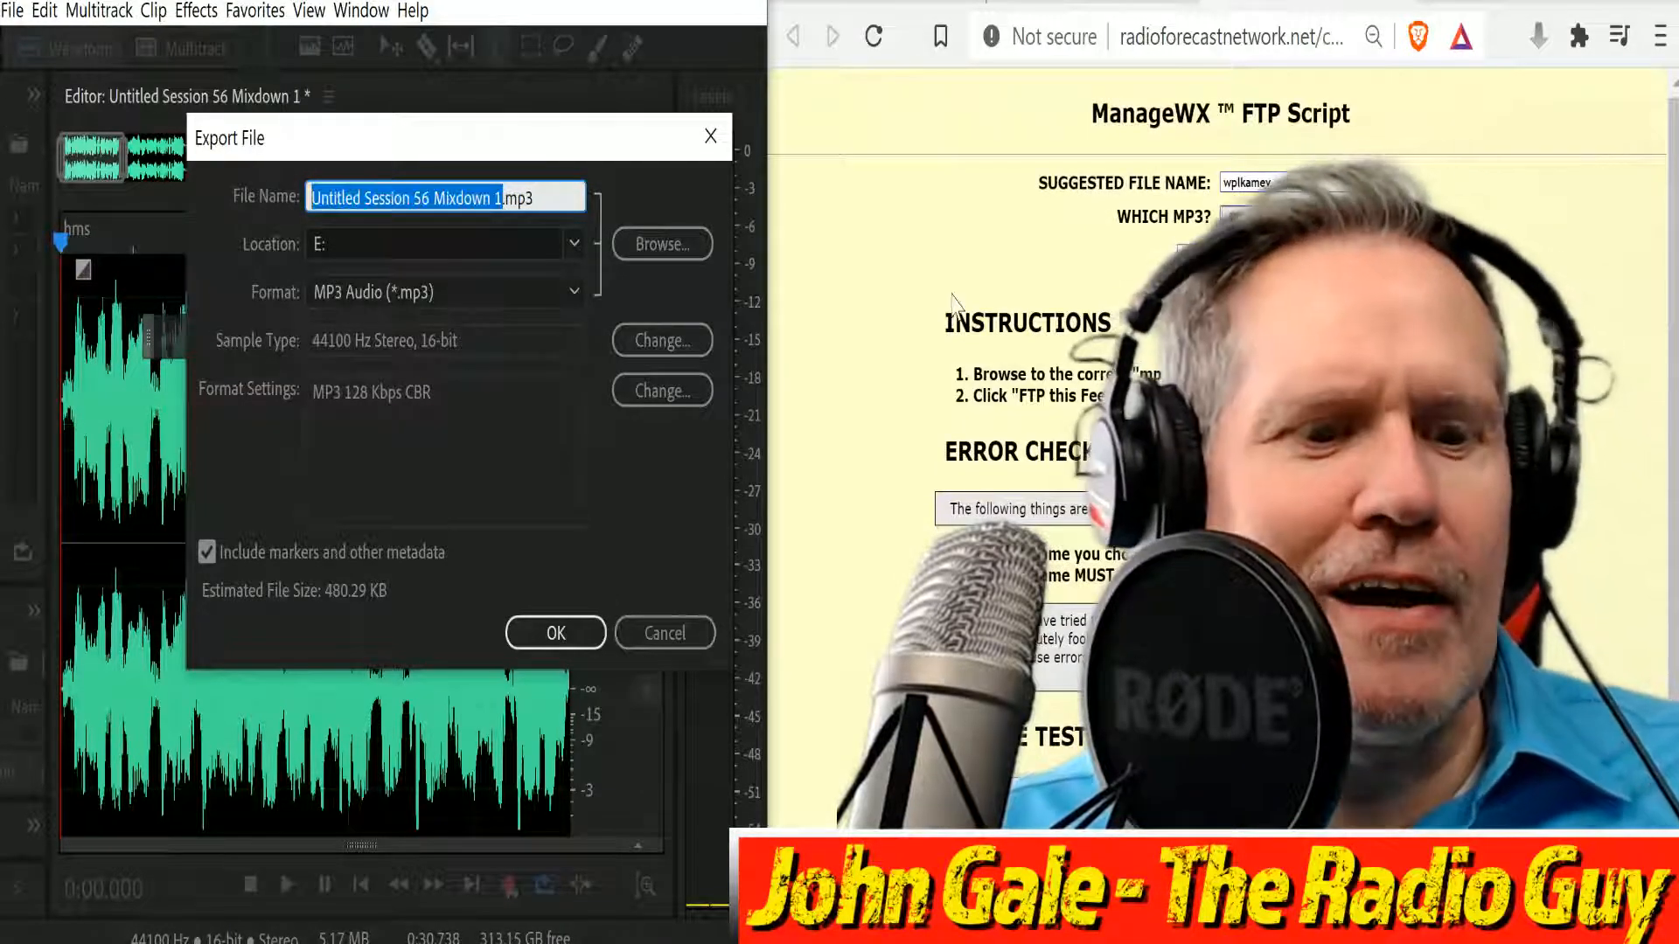
type("wplkamev")
left_click(554, 634)
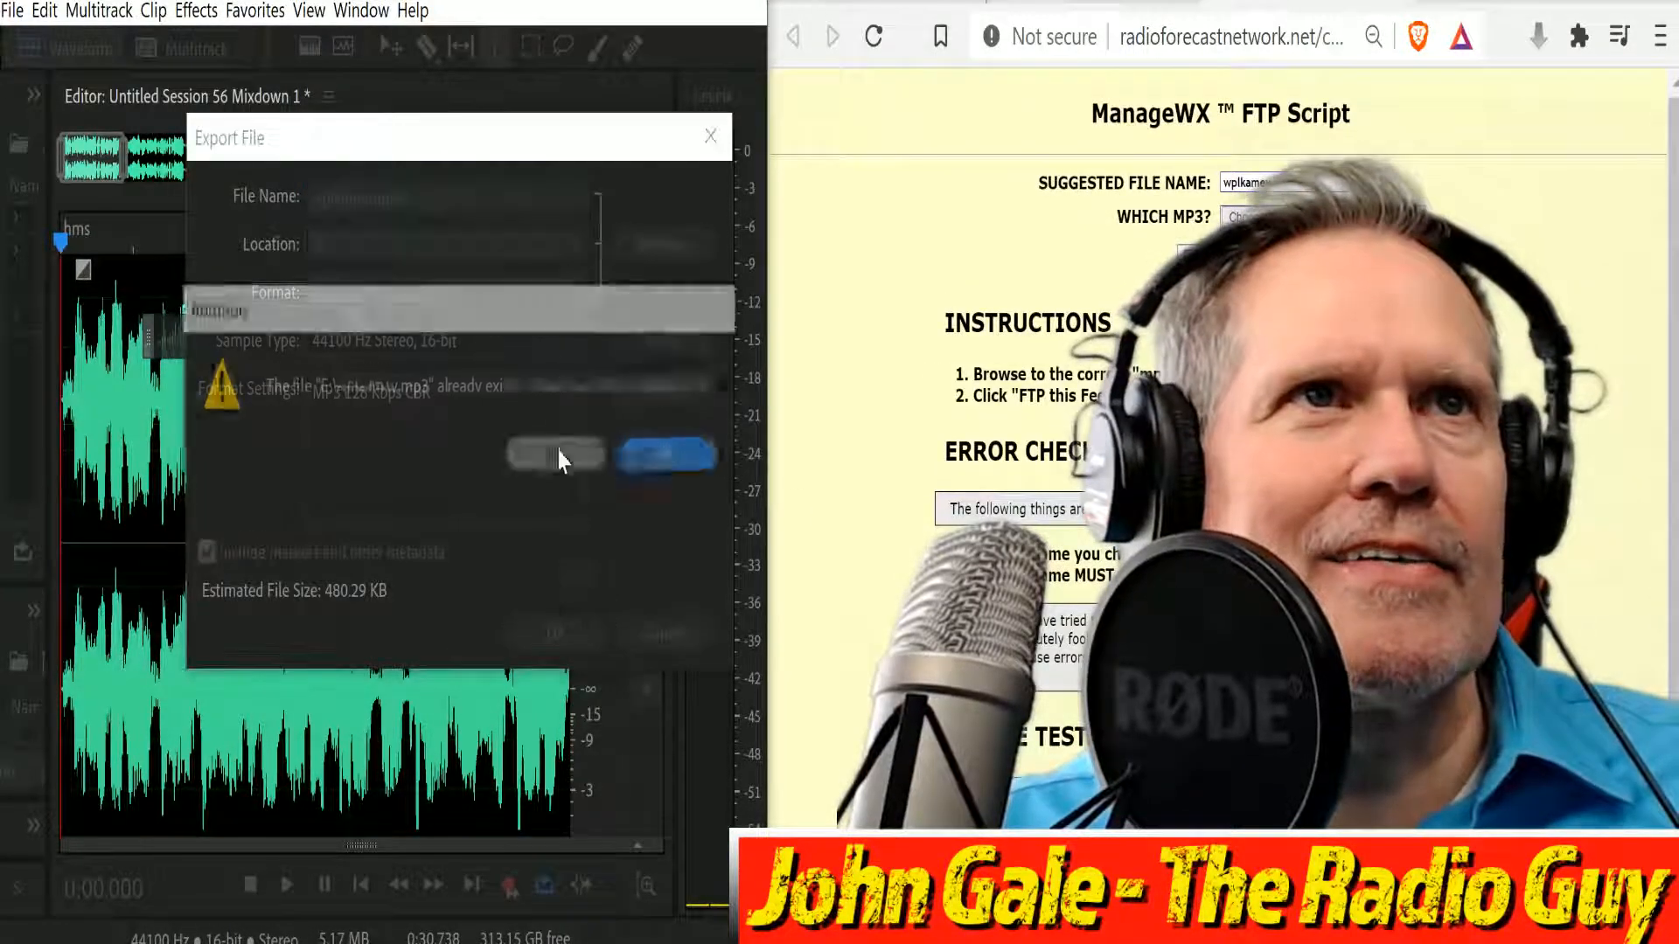
left_click(553, 464)
Choose wplkamev.mp3 from drive E: in the ManageWX FTP form and upload the WPLK feed.
left_click(1241, 217)
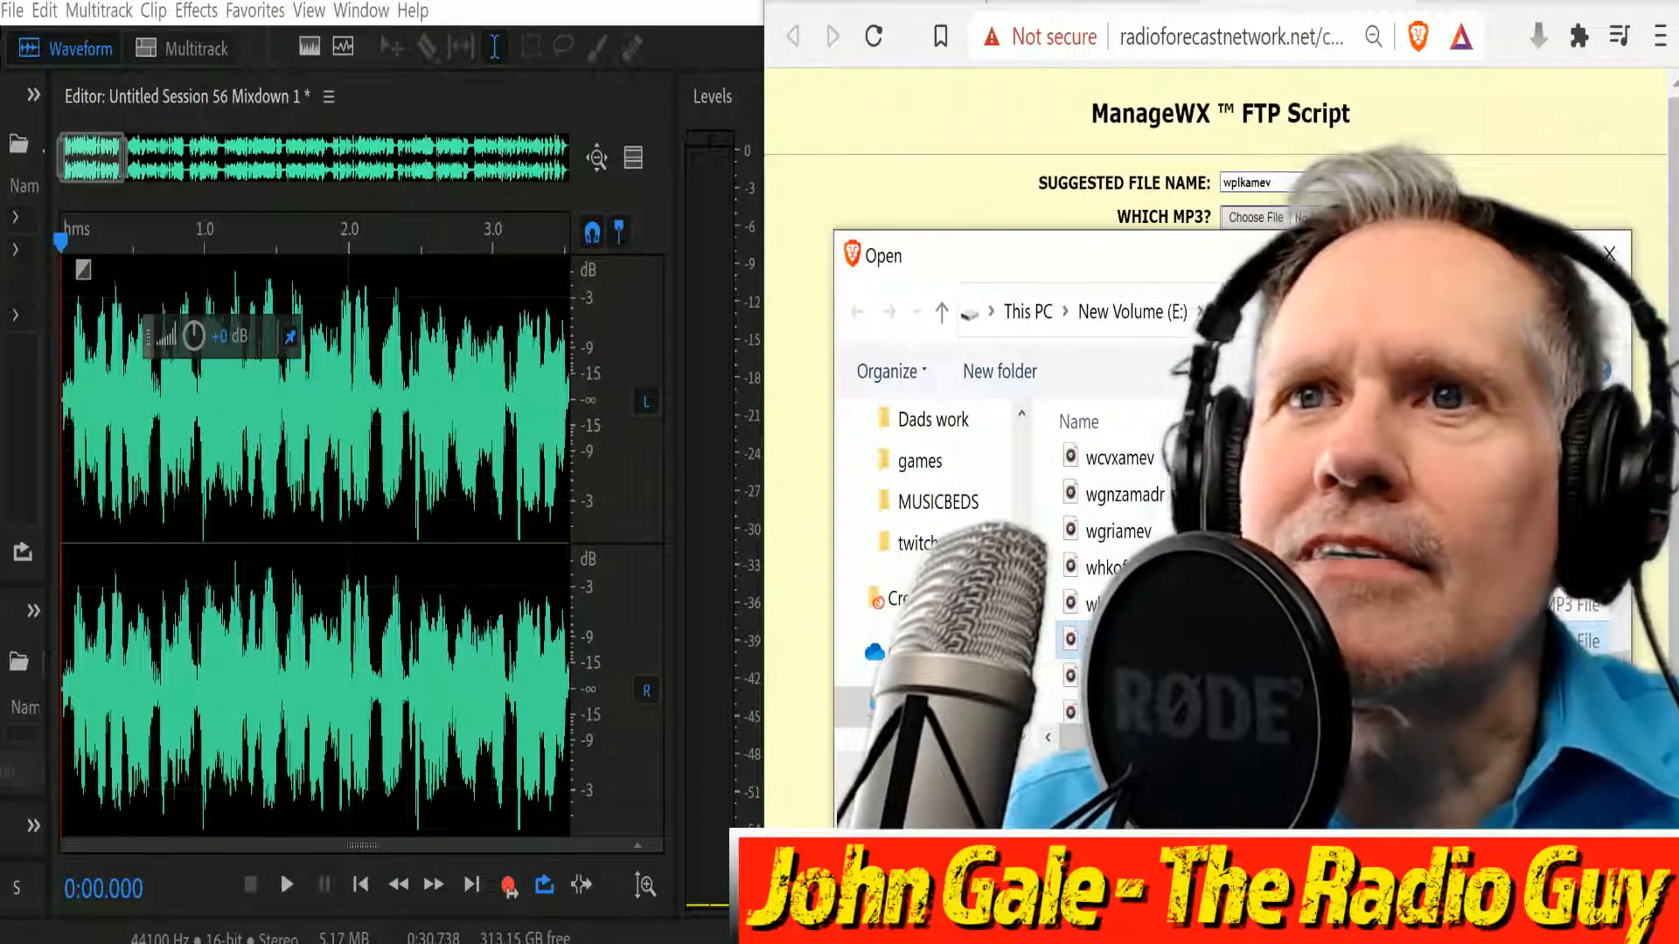
key("Return")
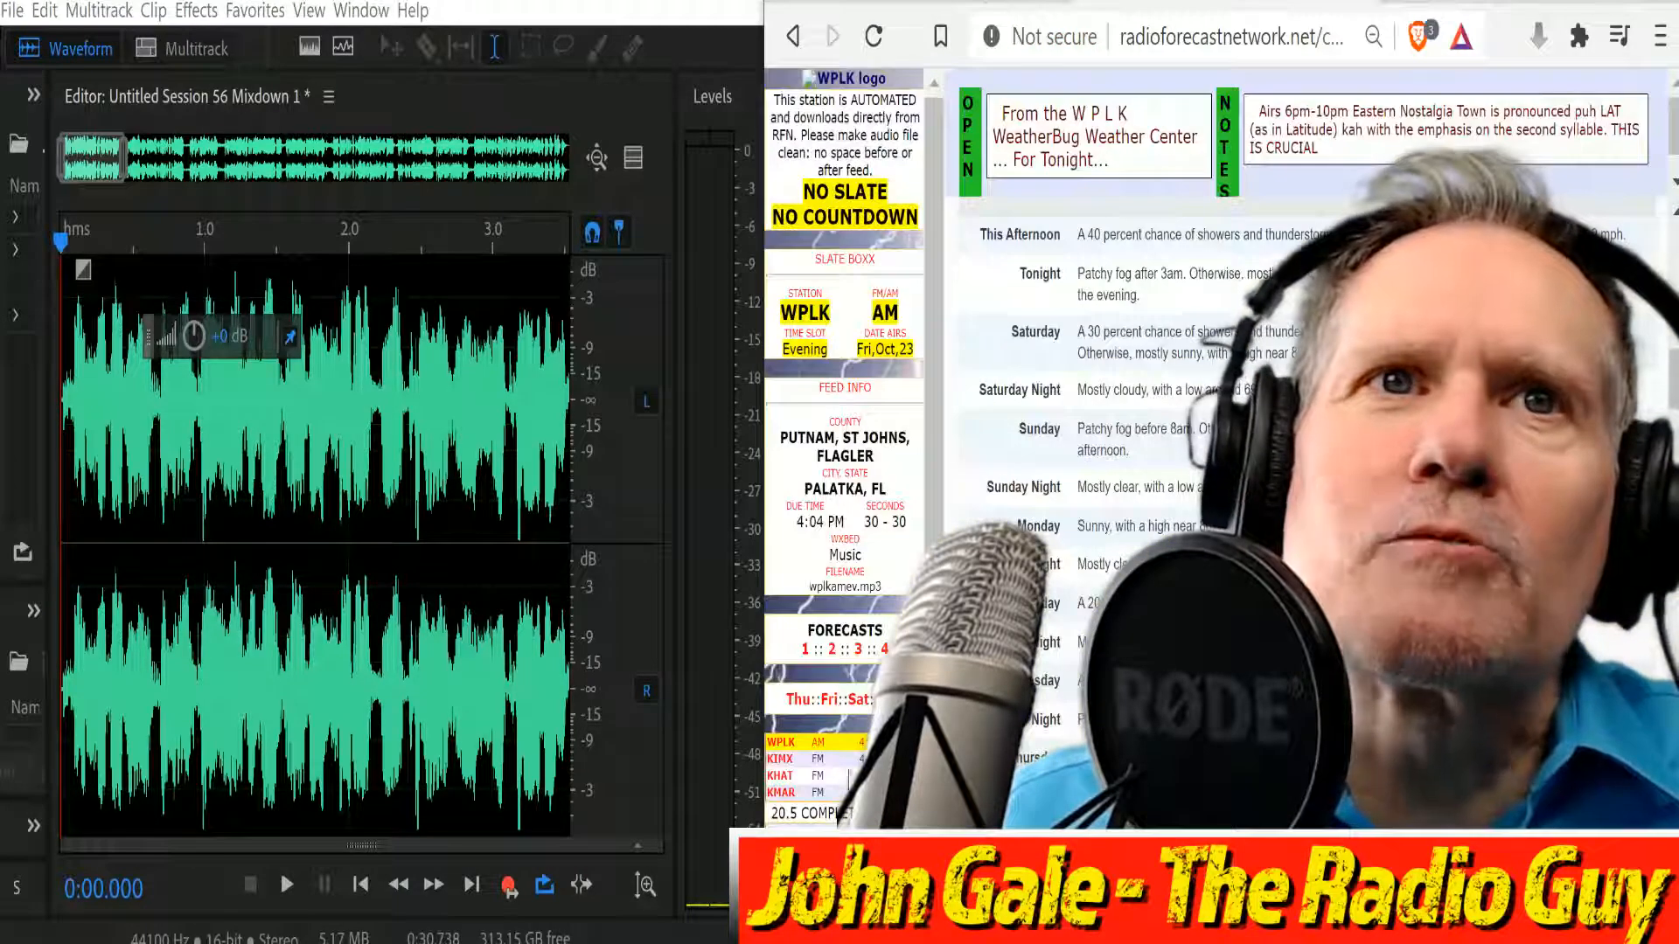
Close all open files of the WPLK session, discarding the unsaved changes.
left_click(12, 10)
left_click(59, 234)
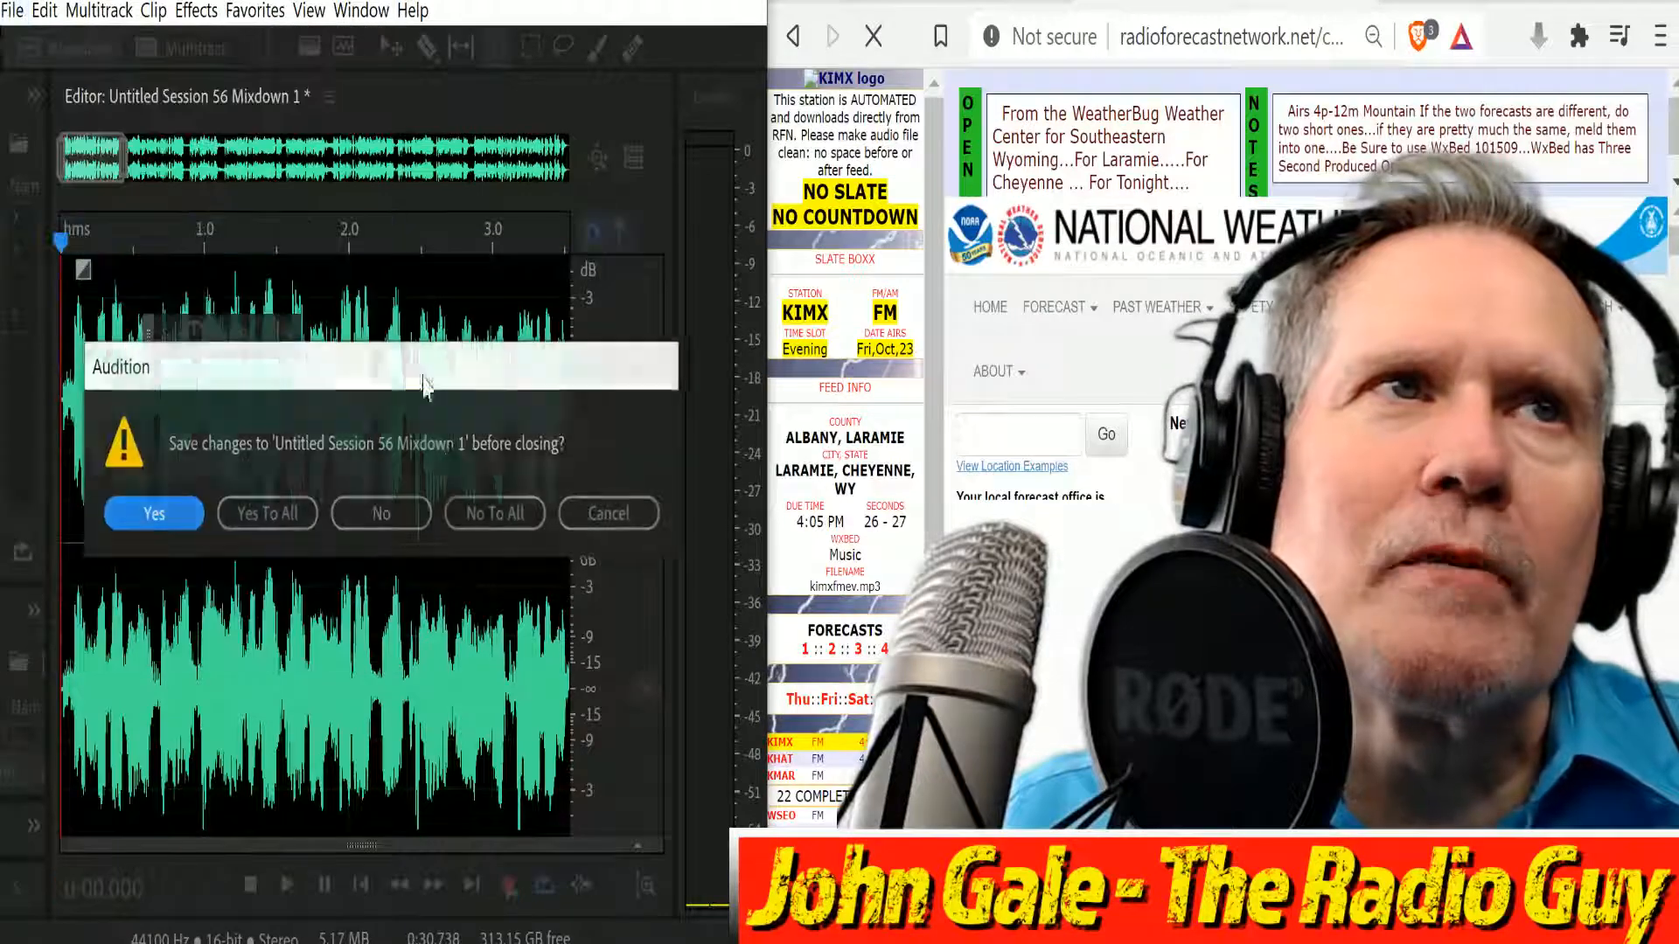
left_click(492, 514)
Create a new multitrack session named Untitled Session 57 on E: from the KIMX NEW template.
left_click(185, 54)
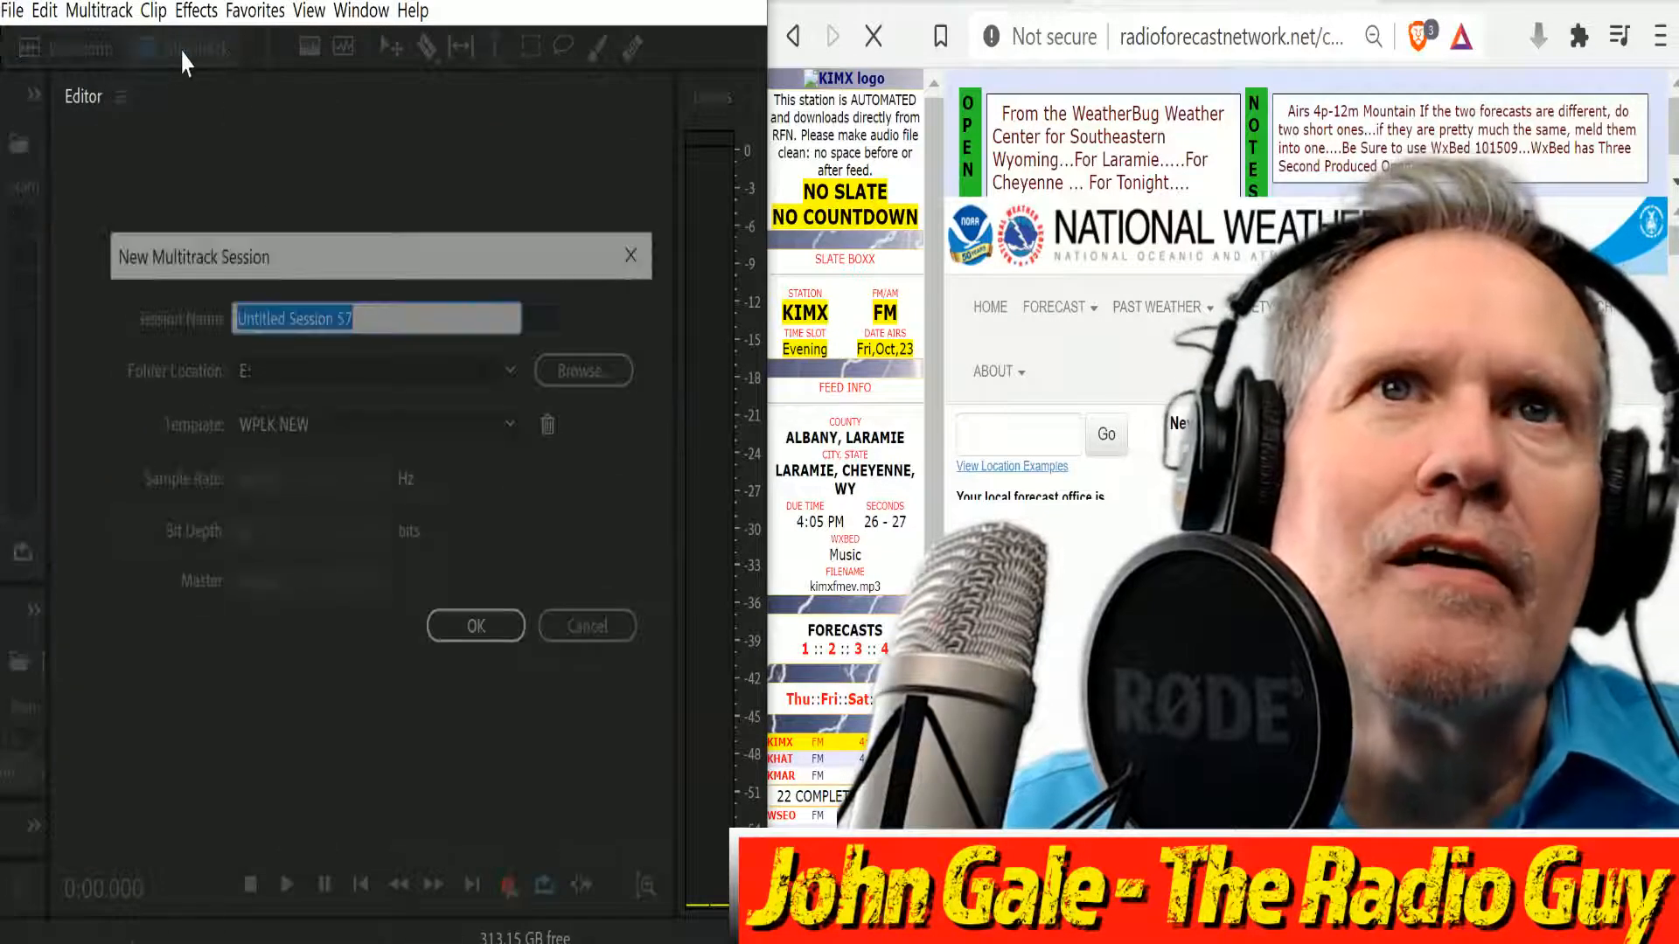
left_click(513, 426)
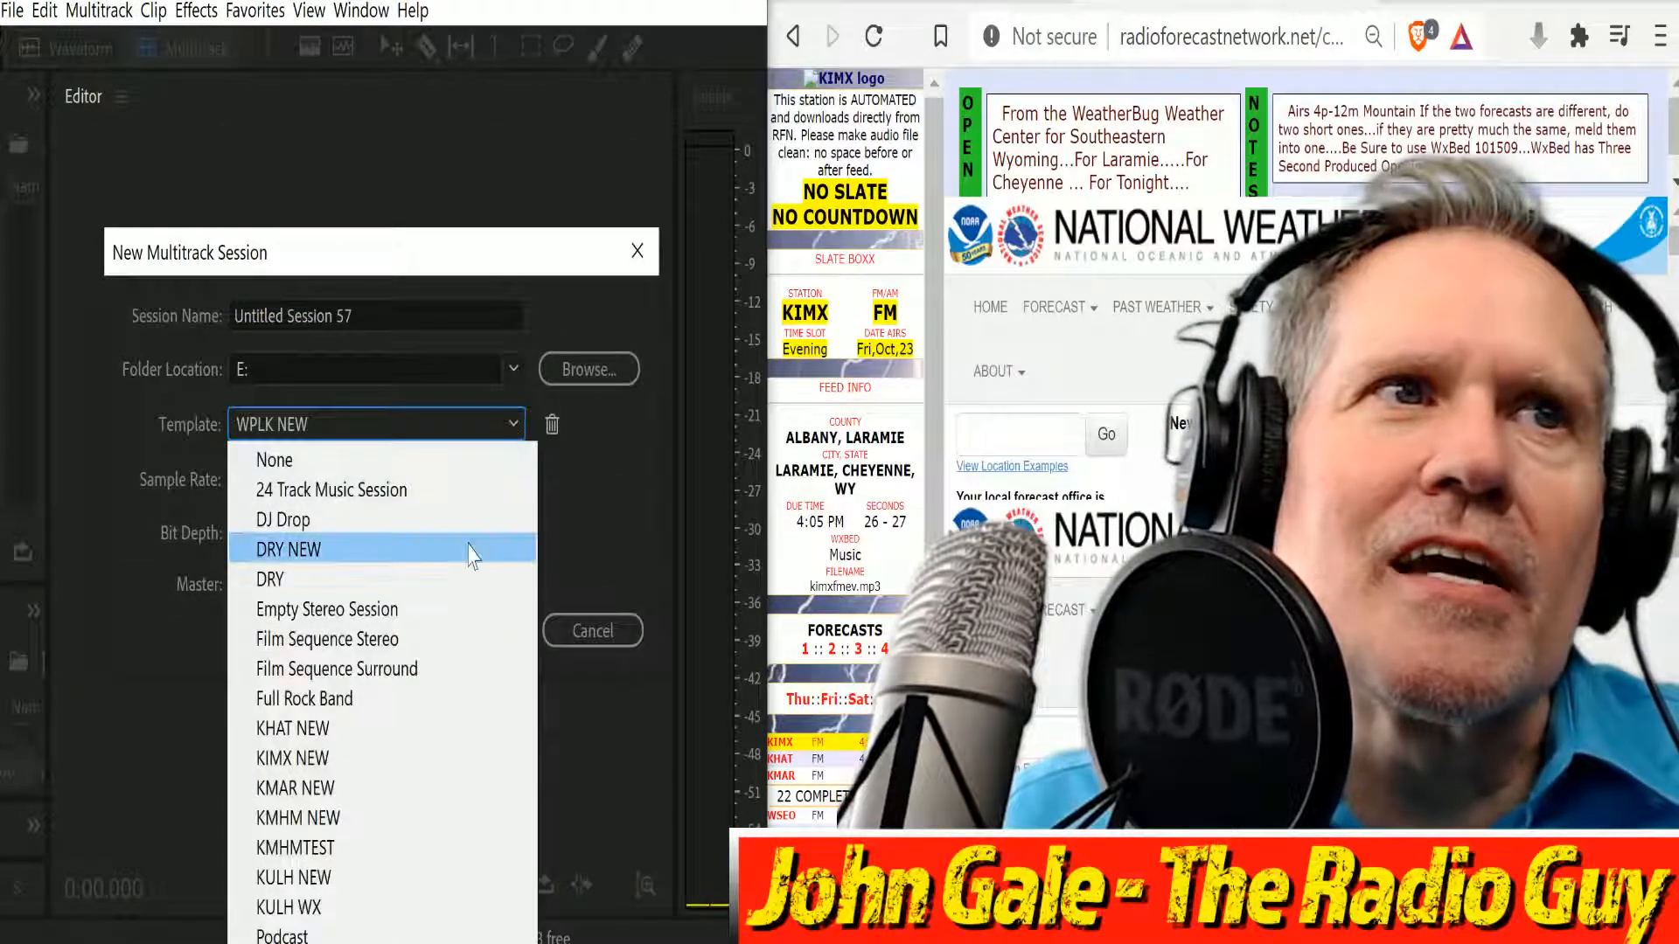
left_click(347, 758)
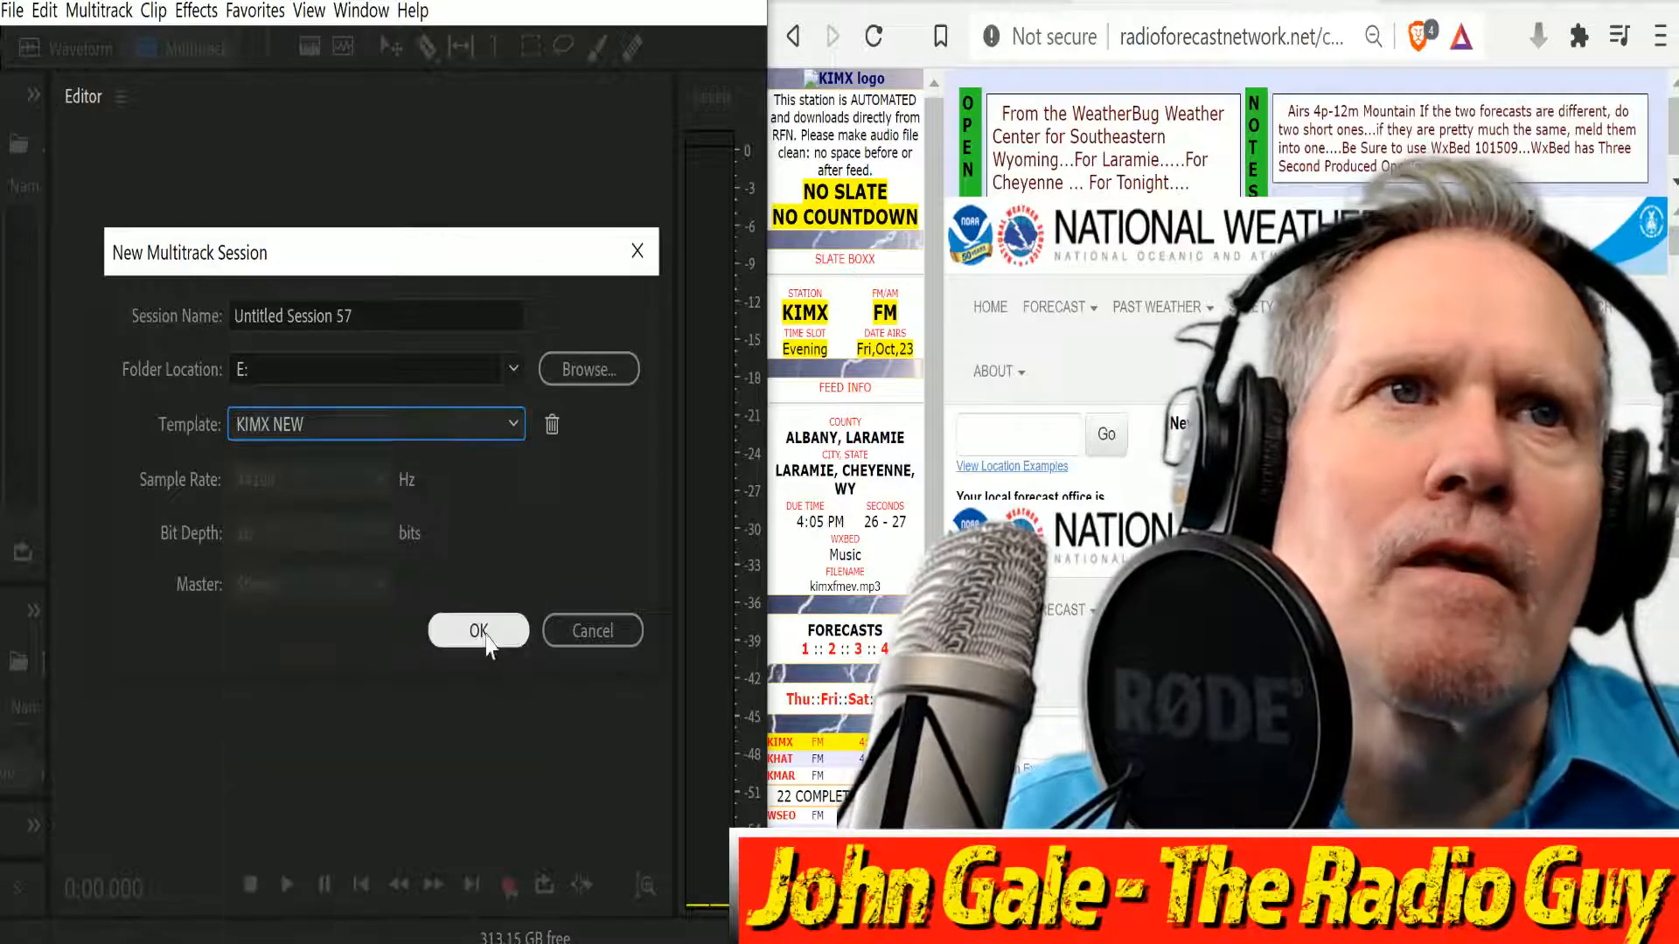
left_click(476, 631)
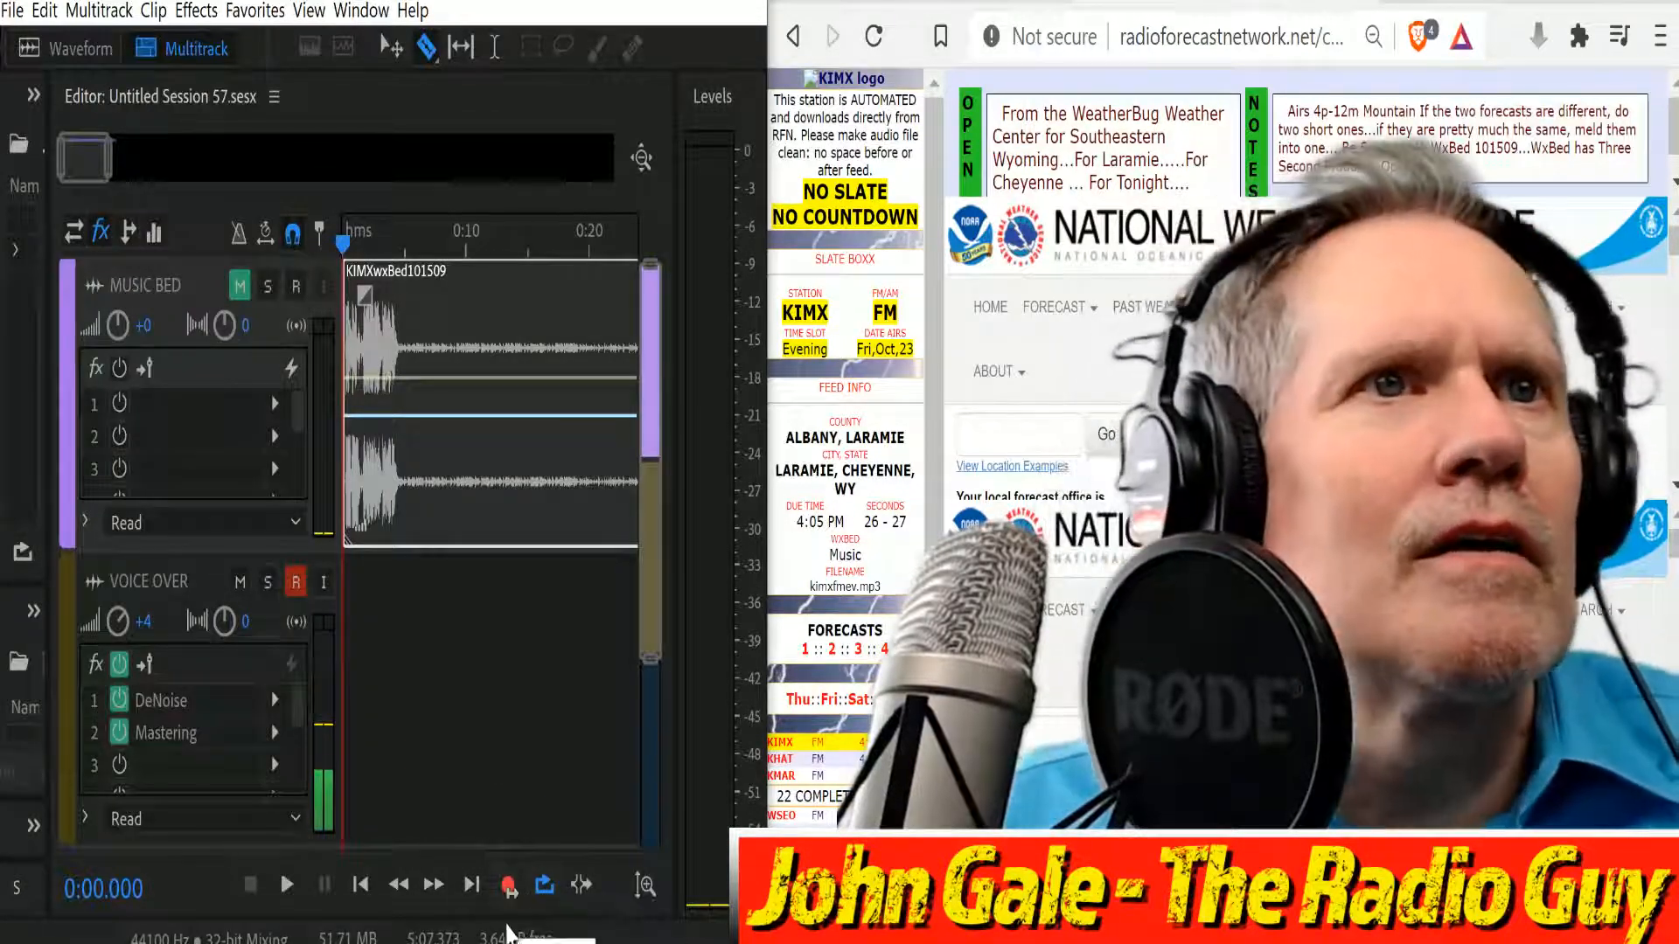
Record the KIMX evening forecast on the VOICE OVER track while reading from the detailed forecasts, and stop after the final take.
left_click(508, 886)
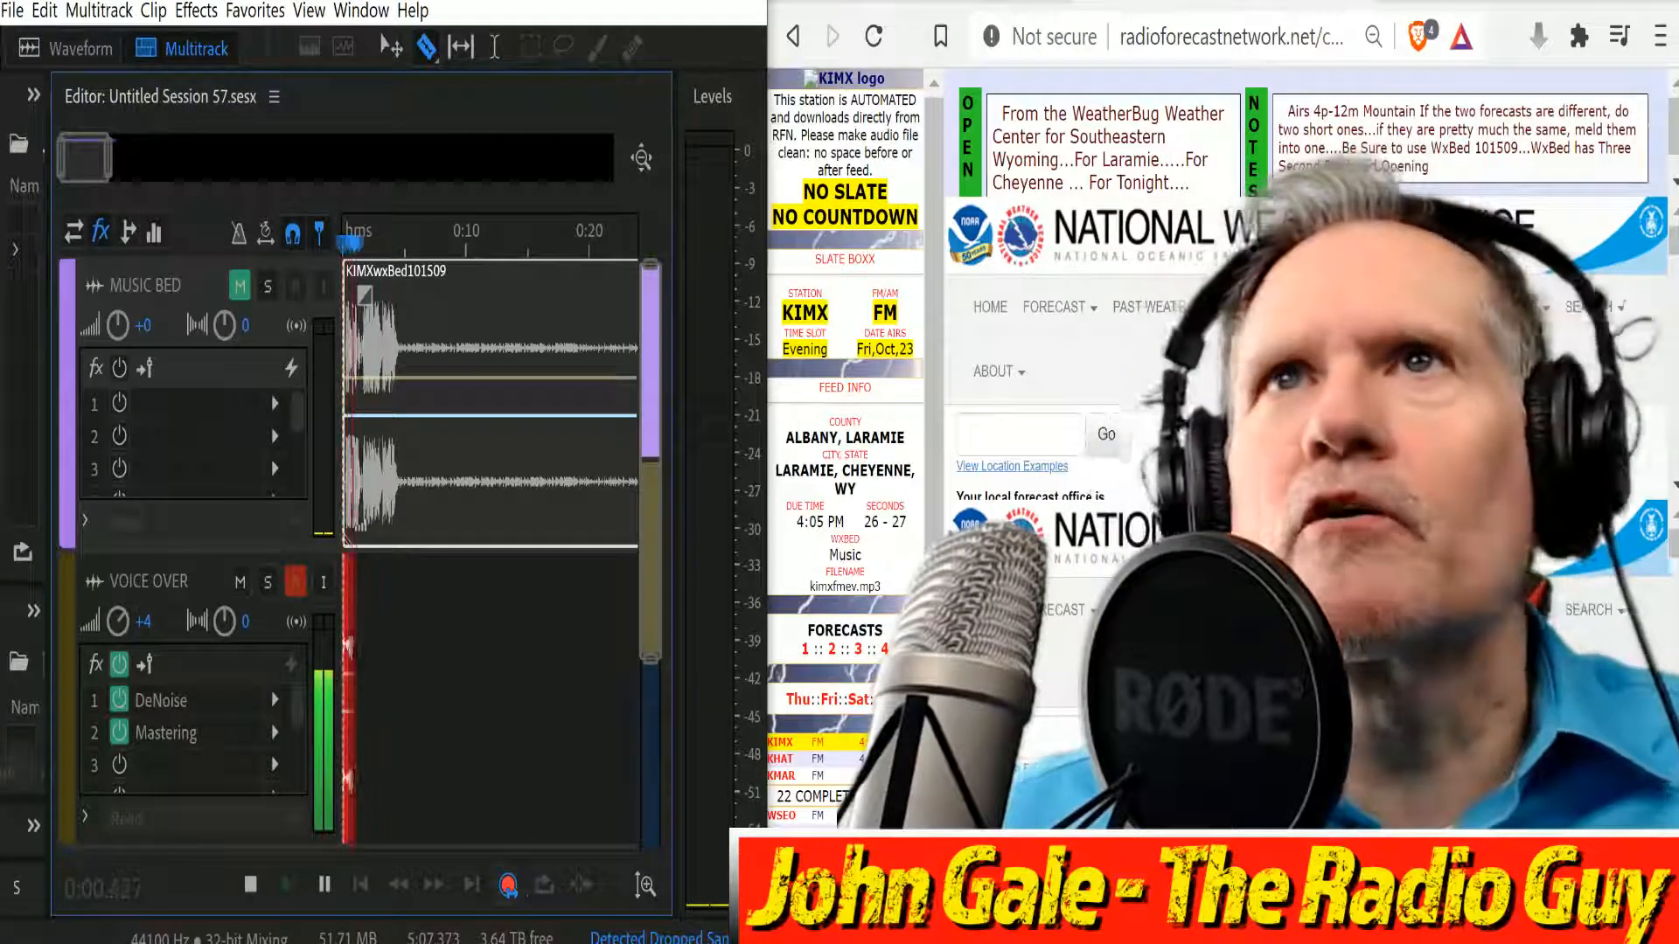
scroll(1032, 350, "down", 5)
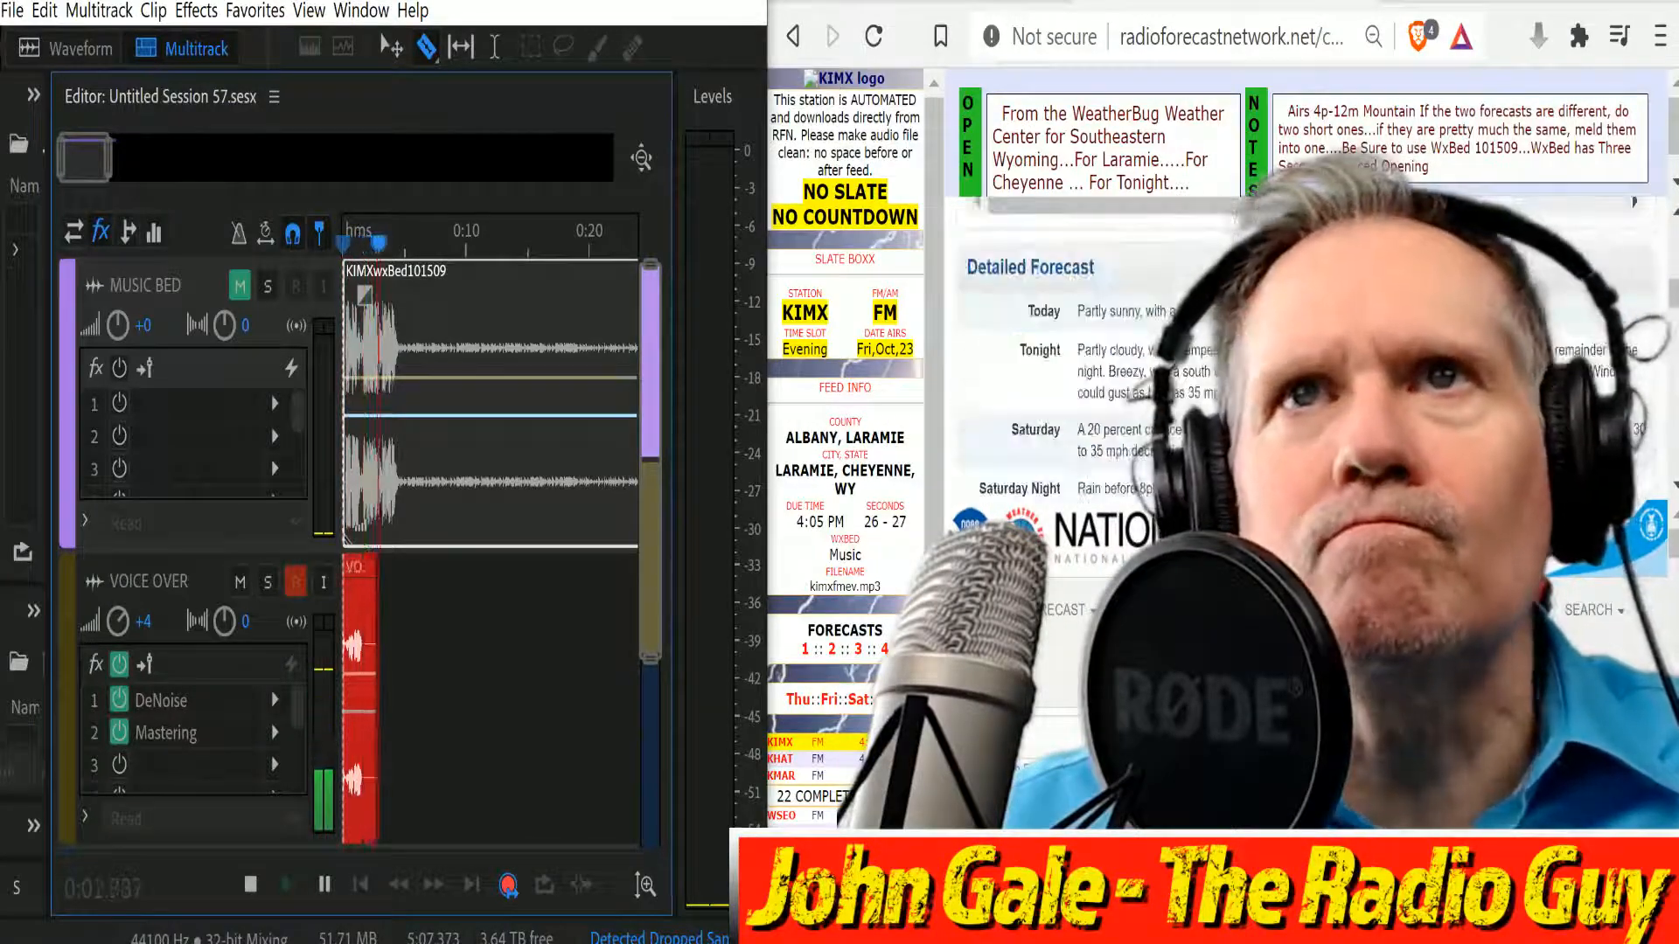
scroll(1032, 350, "up", 2)
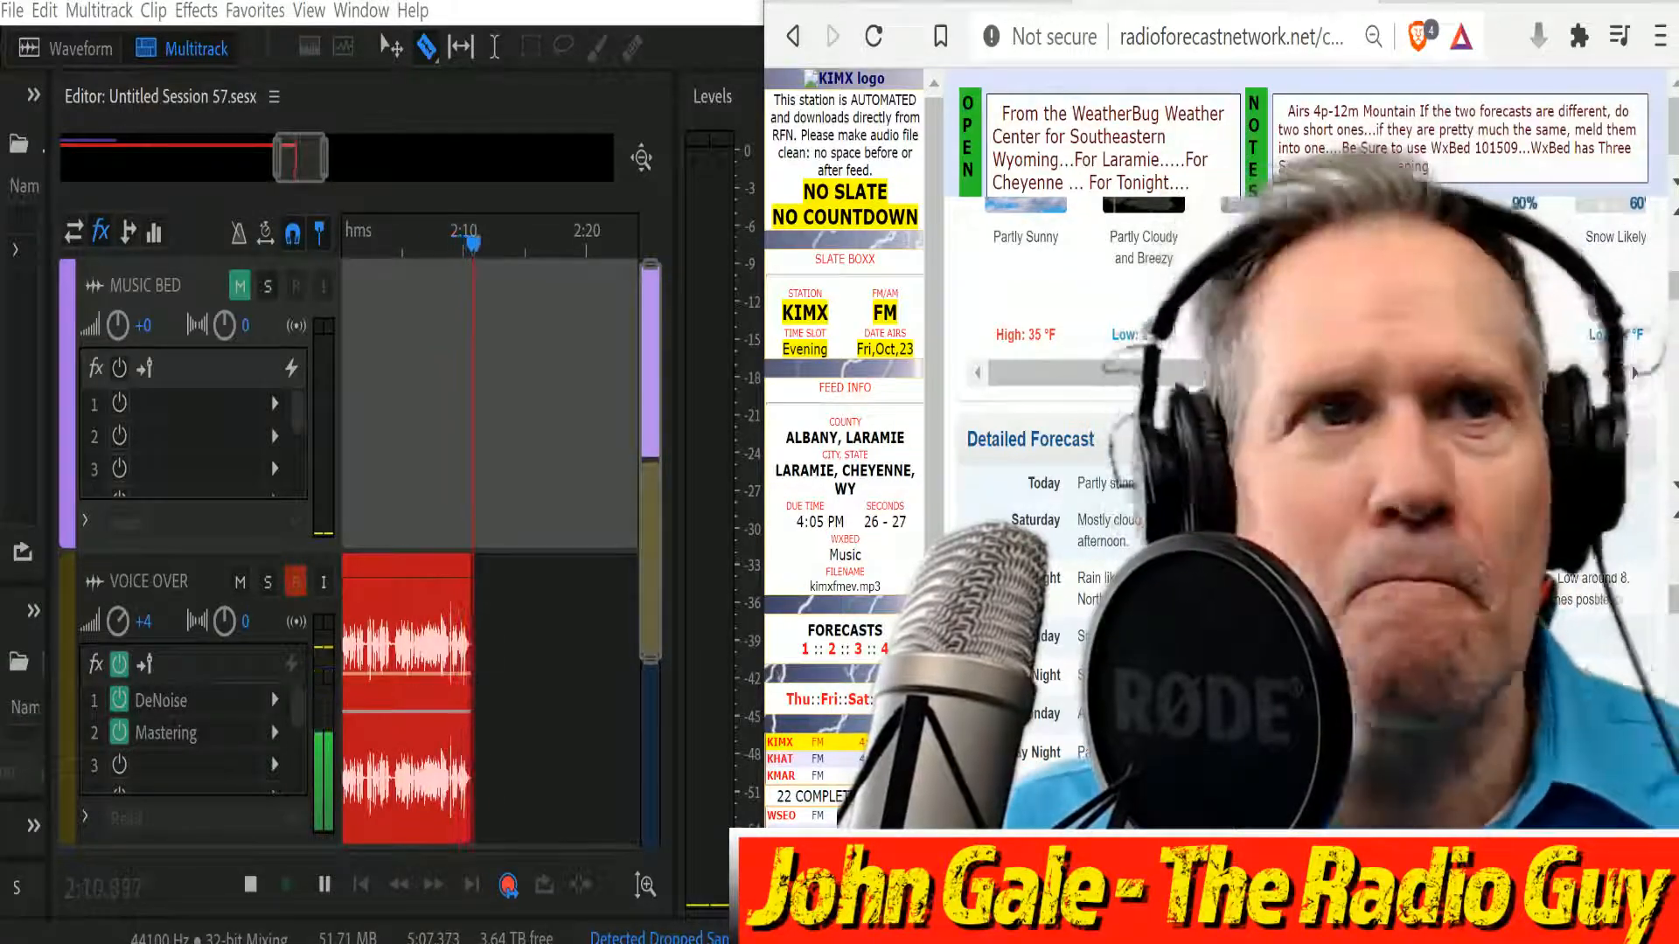
left_click(250, 884)
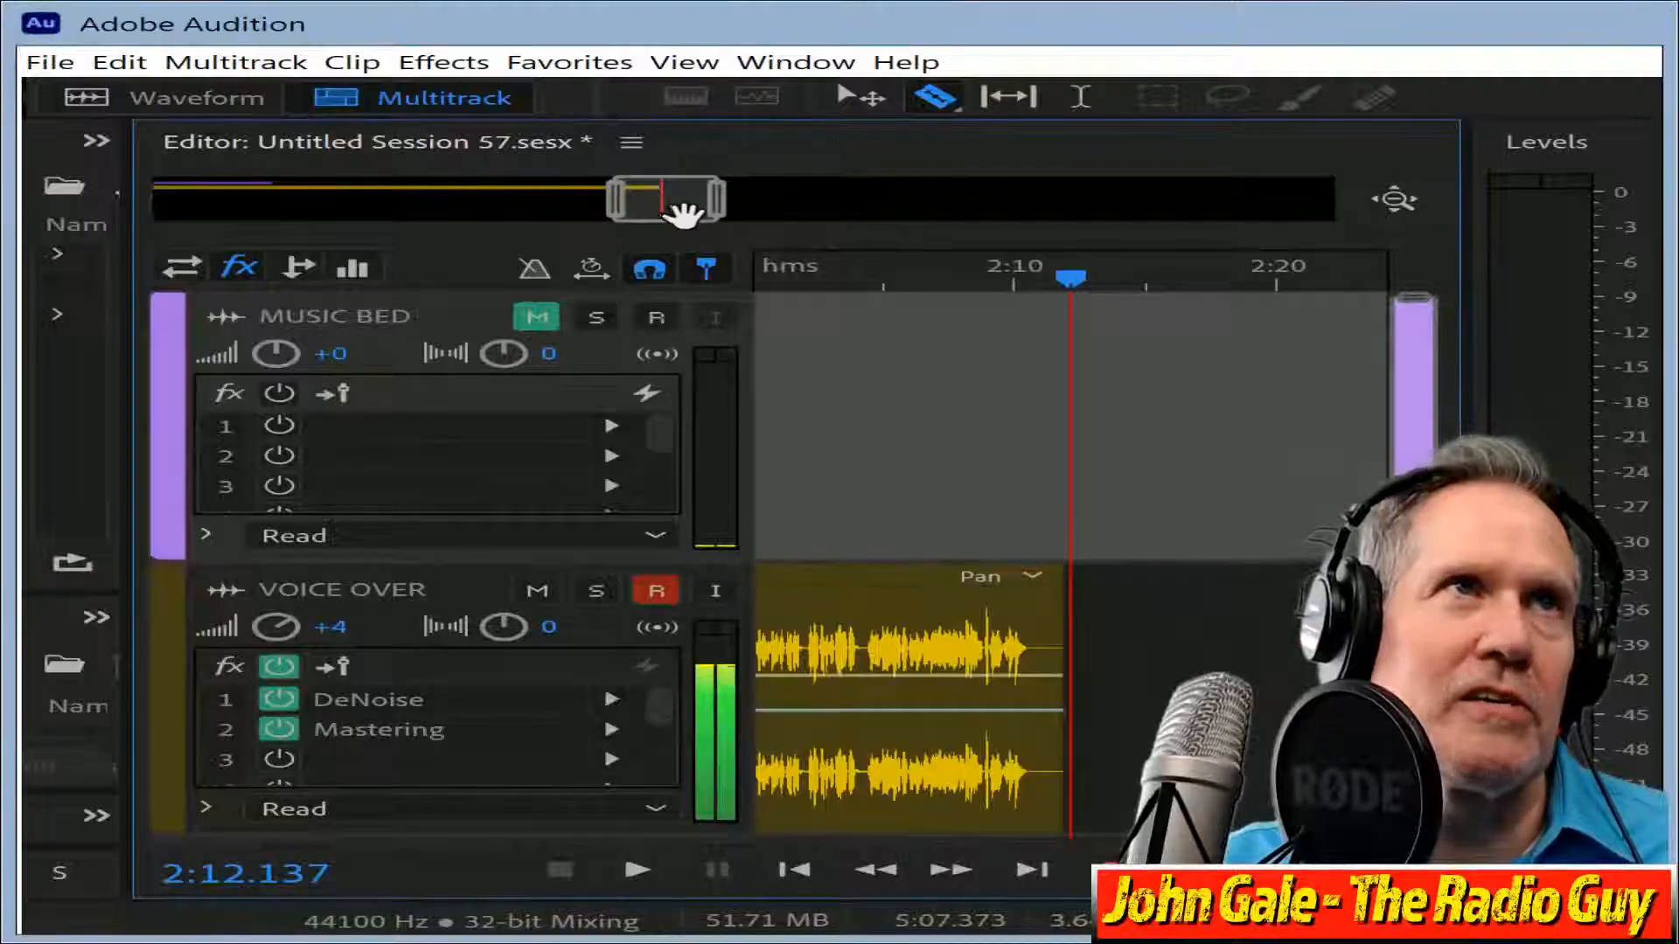
Cut away the voice-over before the final take at about 1:46 and bring the remaining take to the session's start.
left_click_drag(312, 157, 289, 177)
left_click_drag(640, 216, 571, 216)
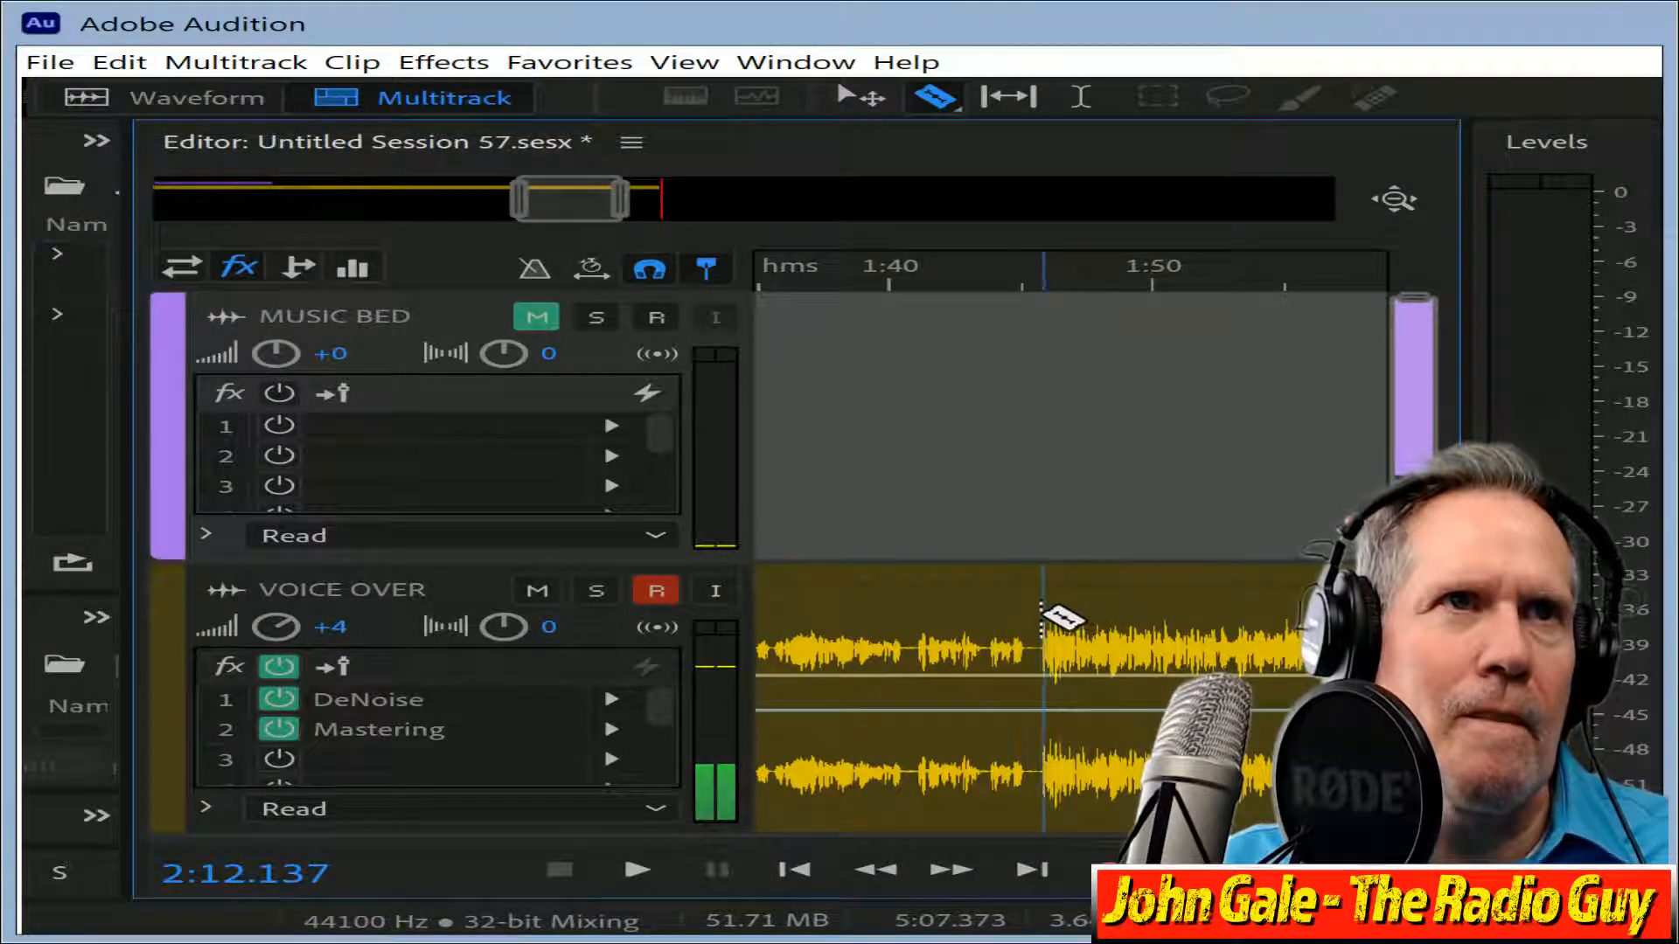
left_click(1035, 611)
left_click(944, 592)
key("Delete")
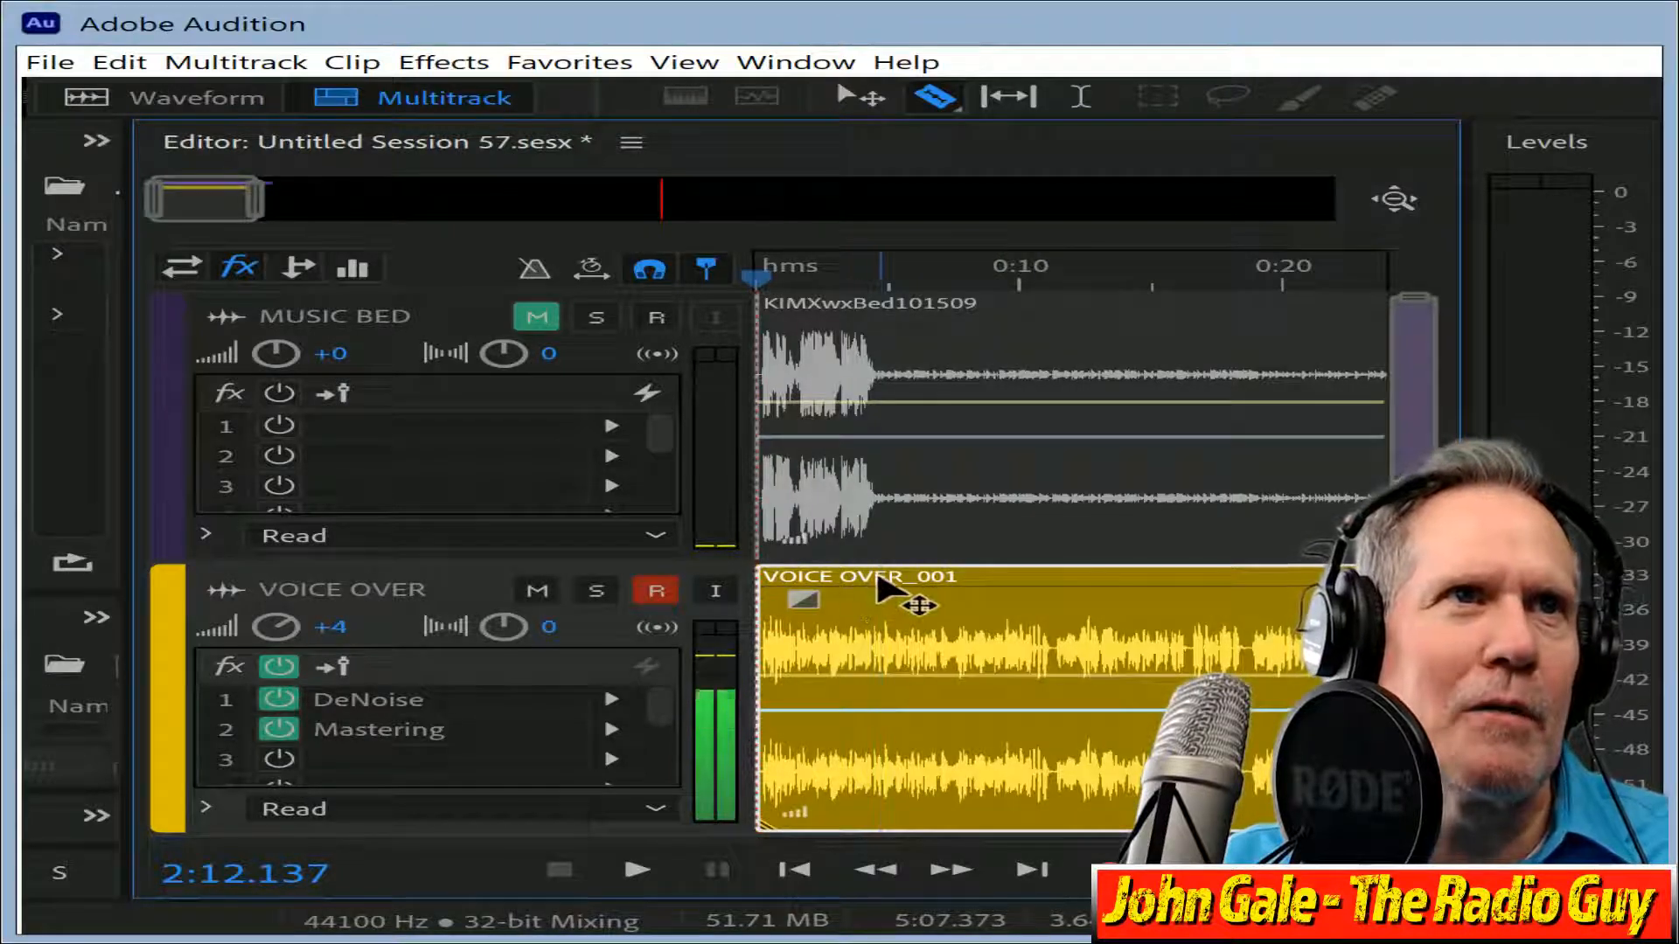
Move the voice-over clip to start at 0:04.431, where the loud opening of the music bed ends.
left_click_drag(899, 592, 995, 588)
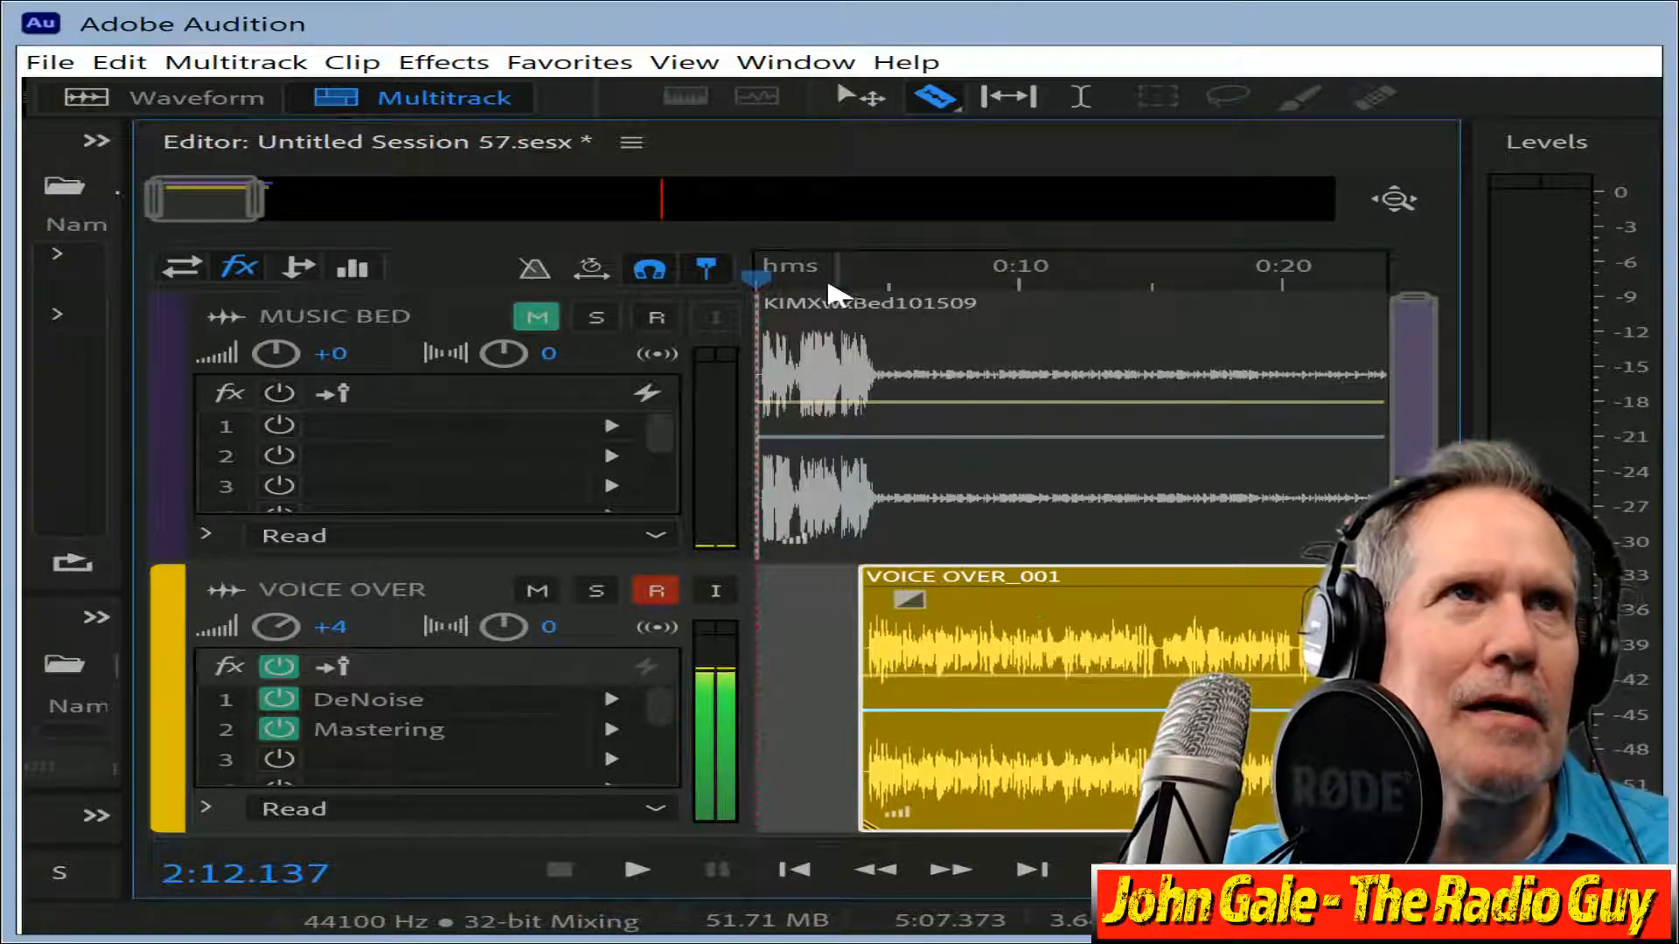
left_click_drag(848, 278, 878, 278)
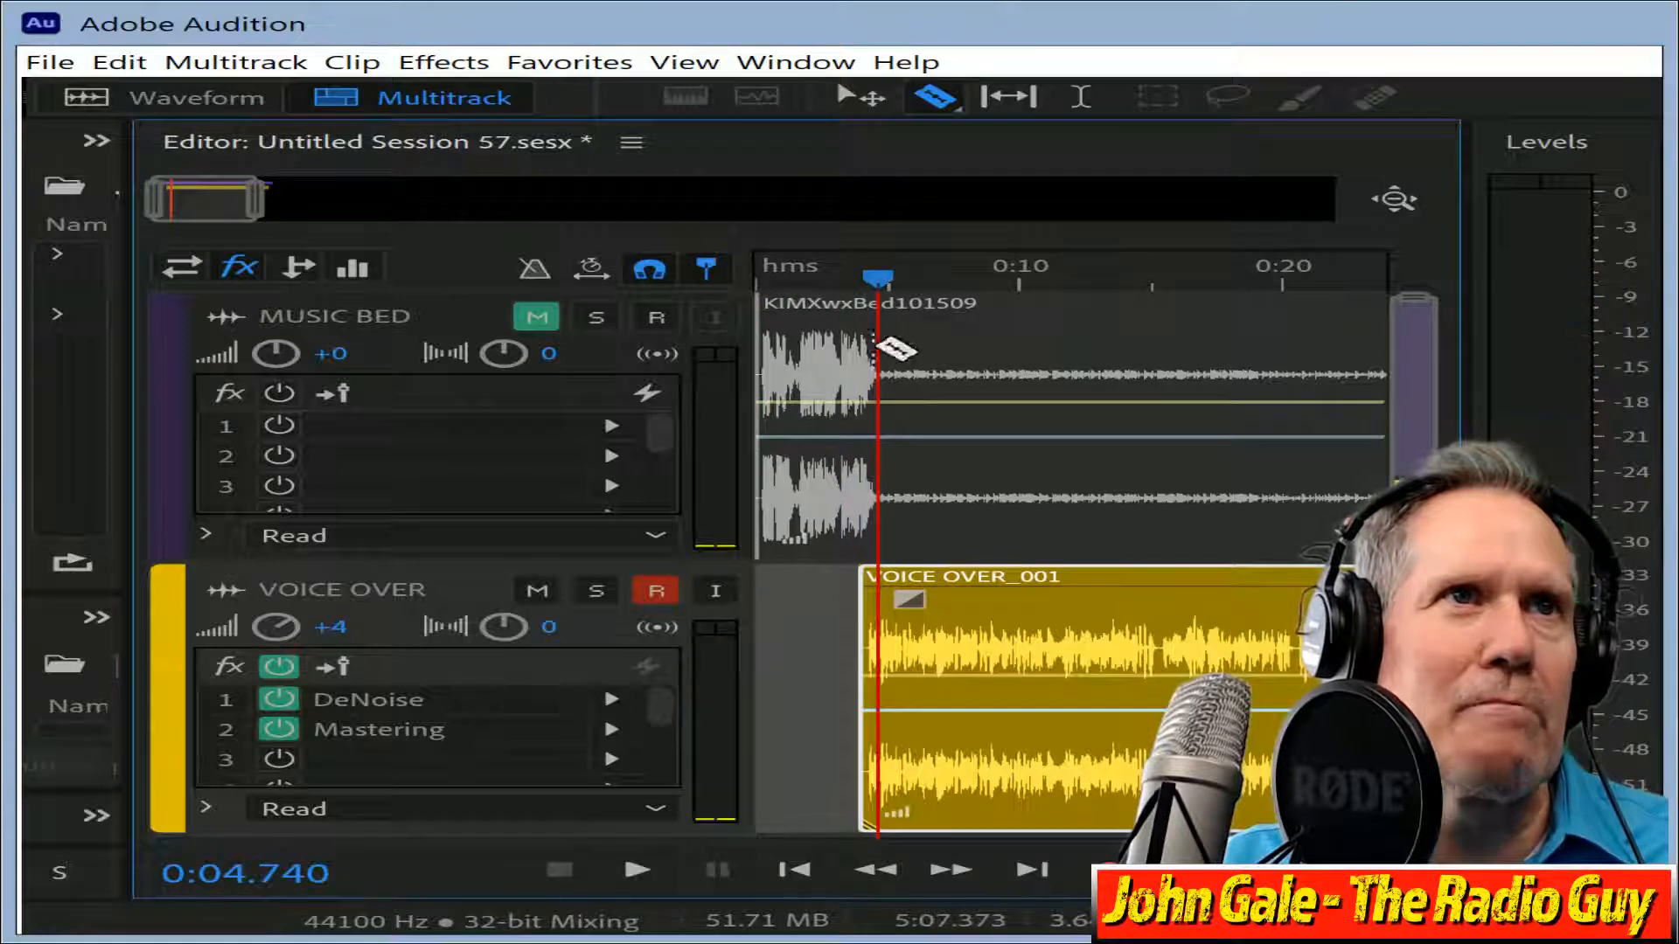
left_click_drag(1004, 572, 1015, 574)
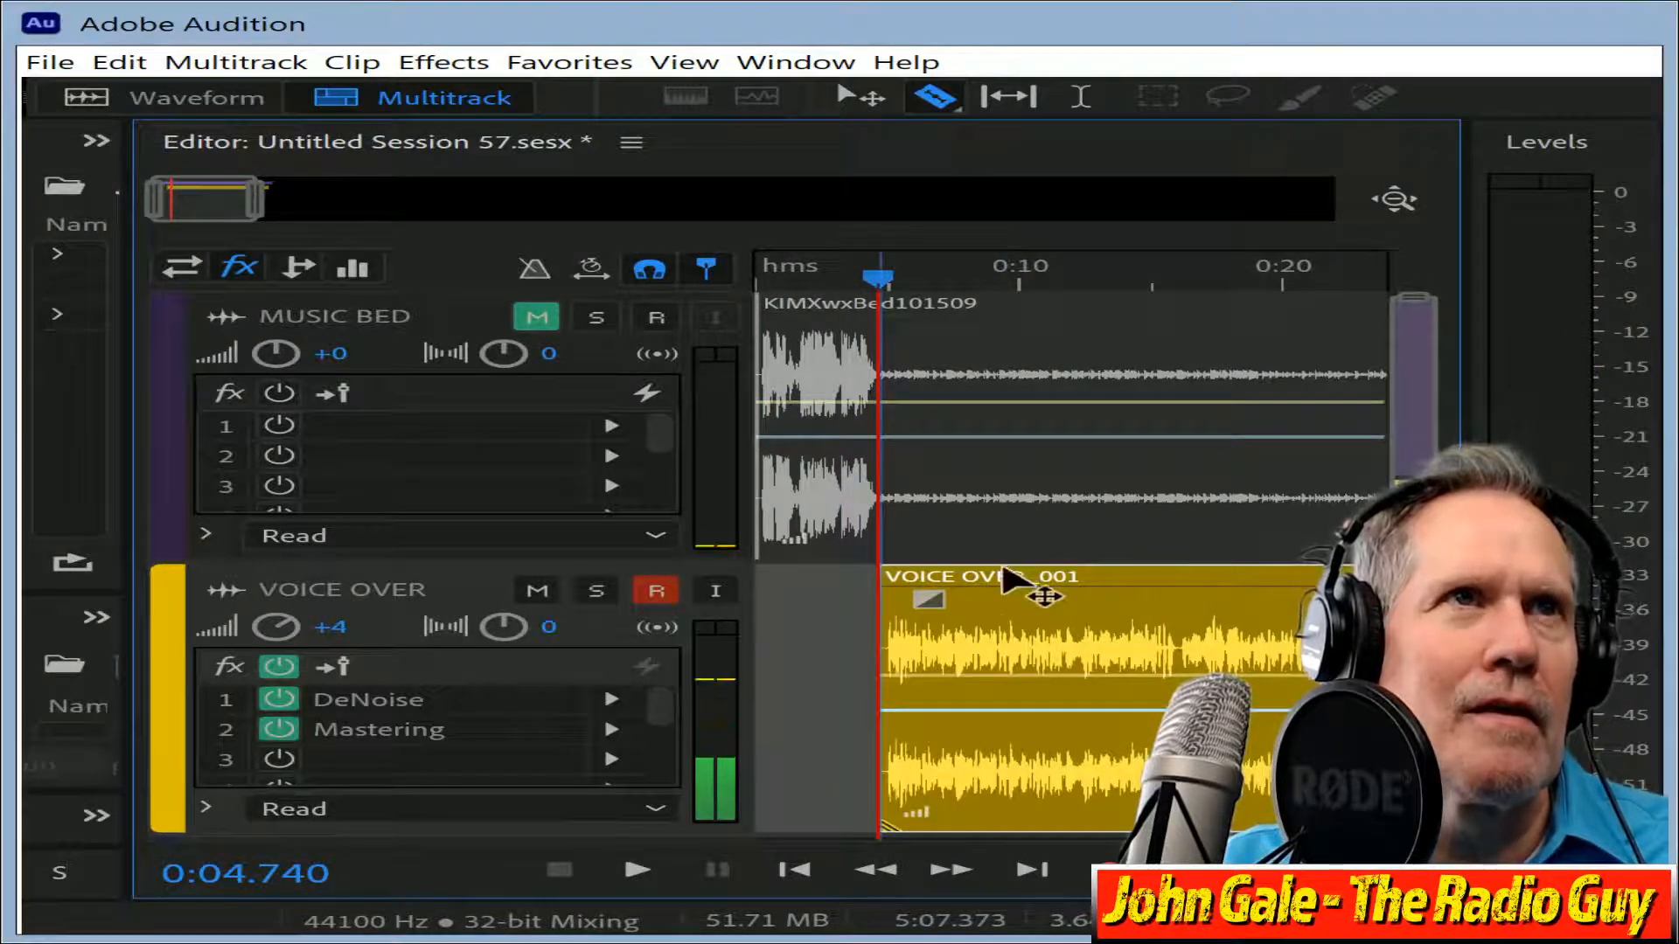
left_click_drag(877, 278, 874, 285)
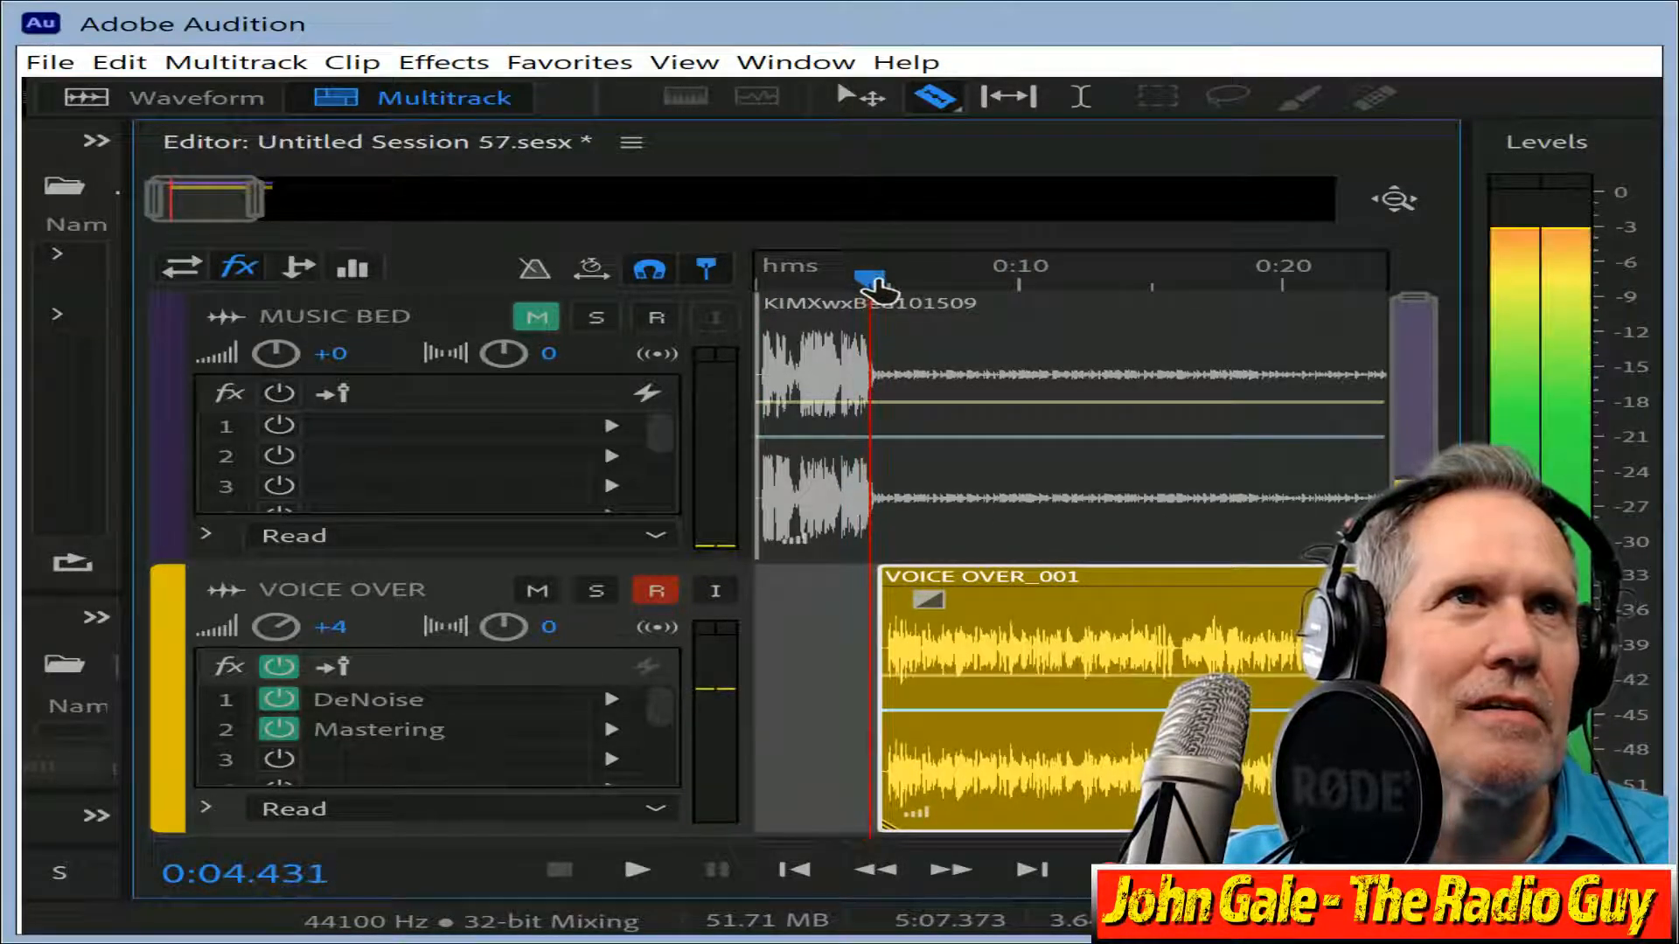
left_click_drag(961, 593, 928, 588)
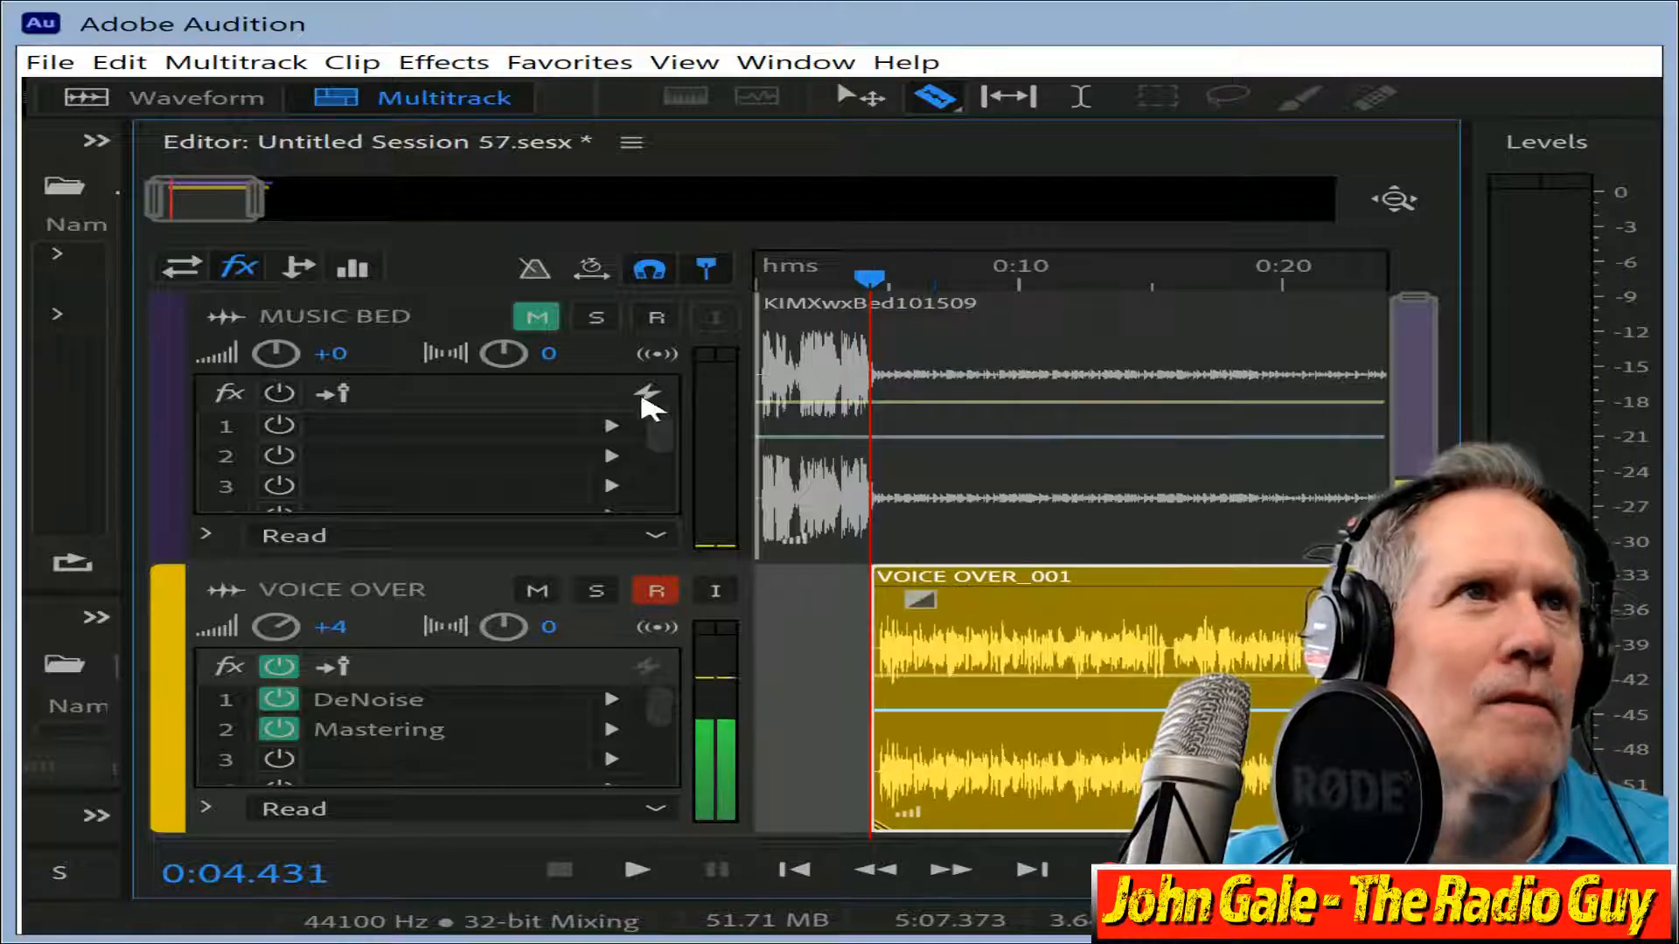
Unmute the MUSIC BED track, mix the session down to a new file and play the mixdown through.
left_click(537, 327)
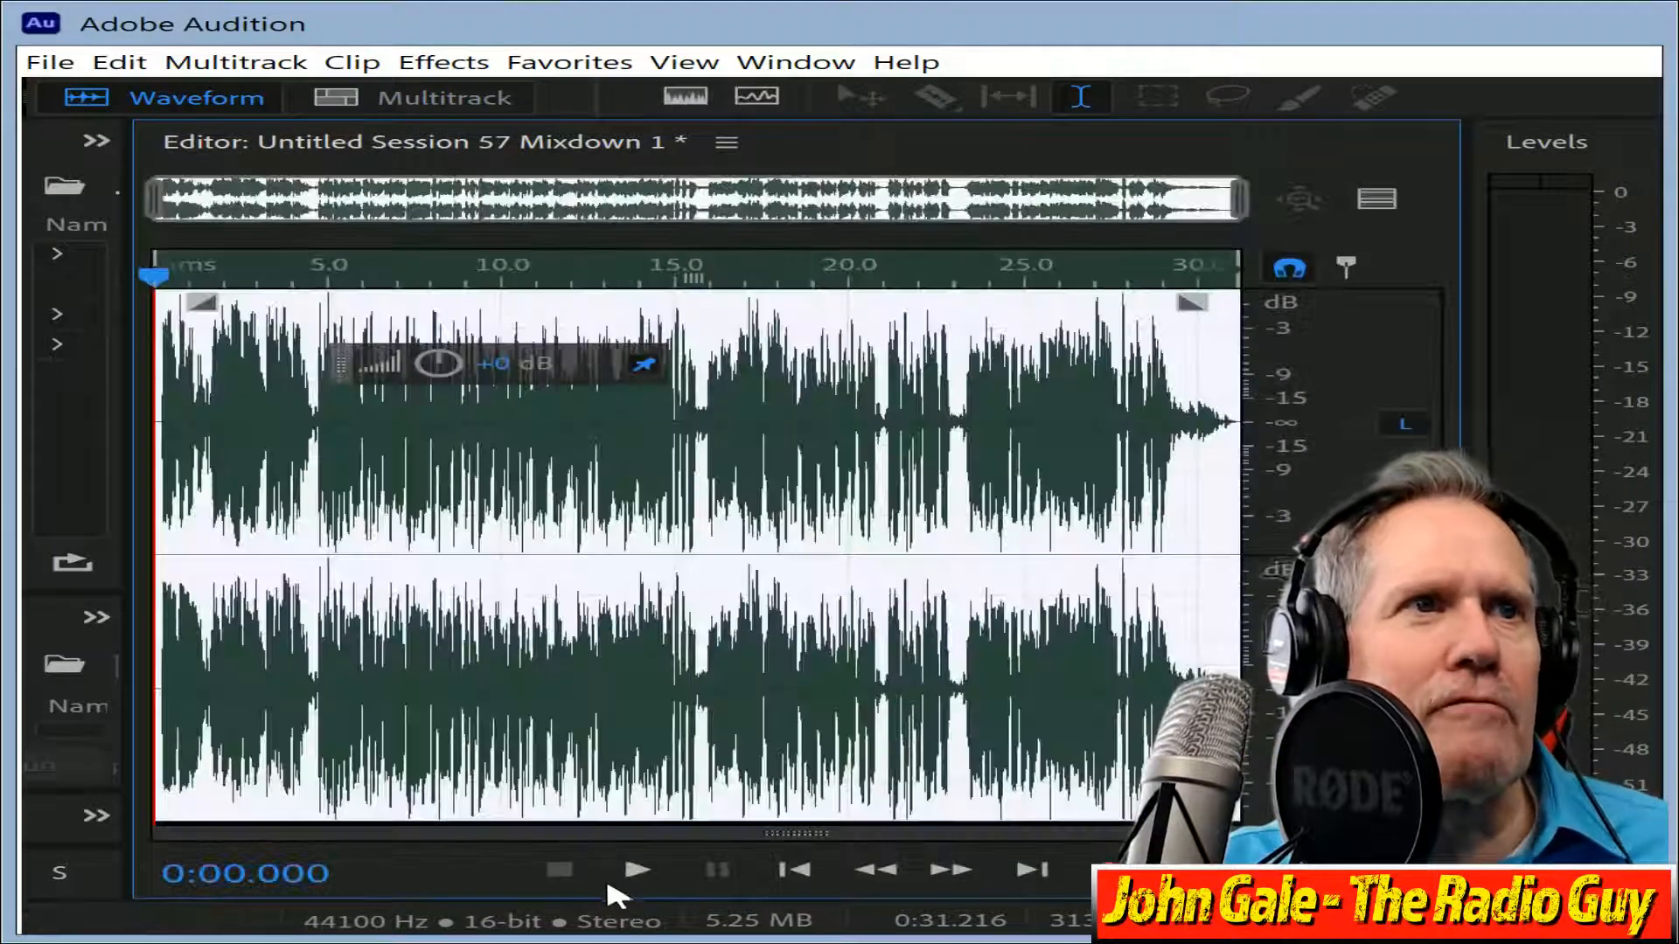
left_click(637, 871)
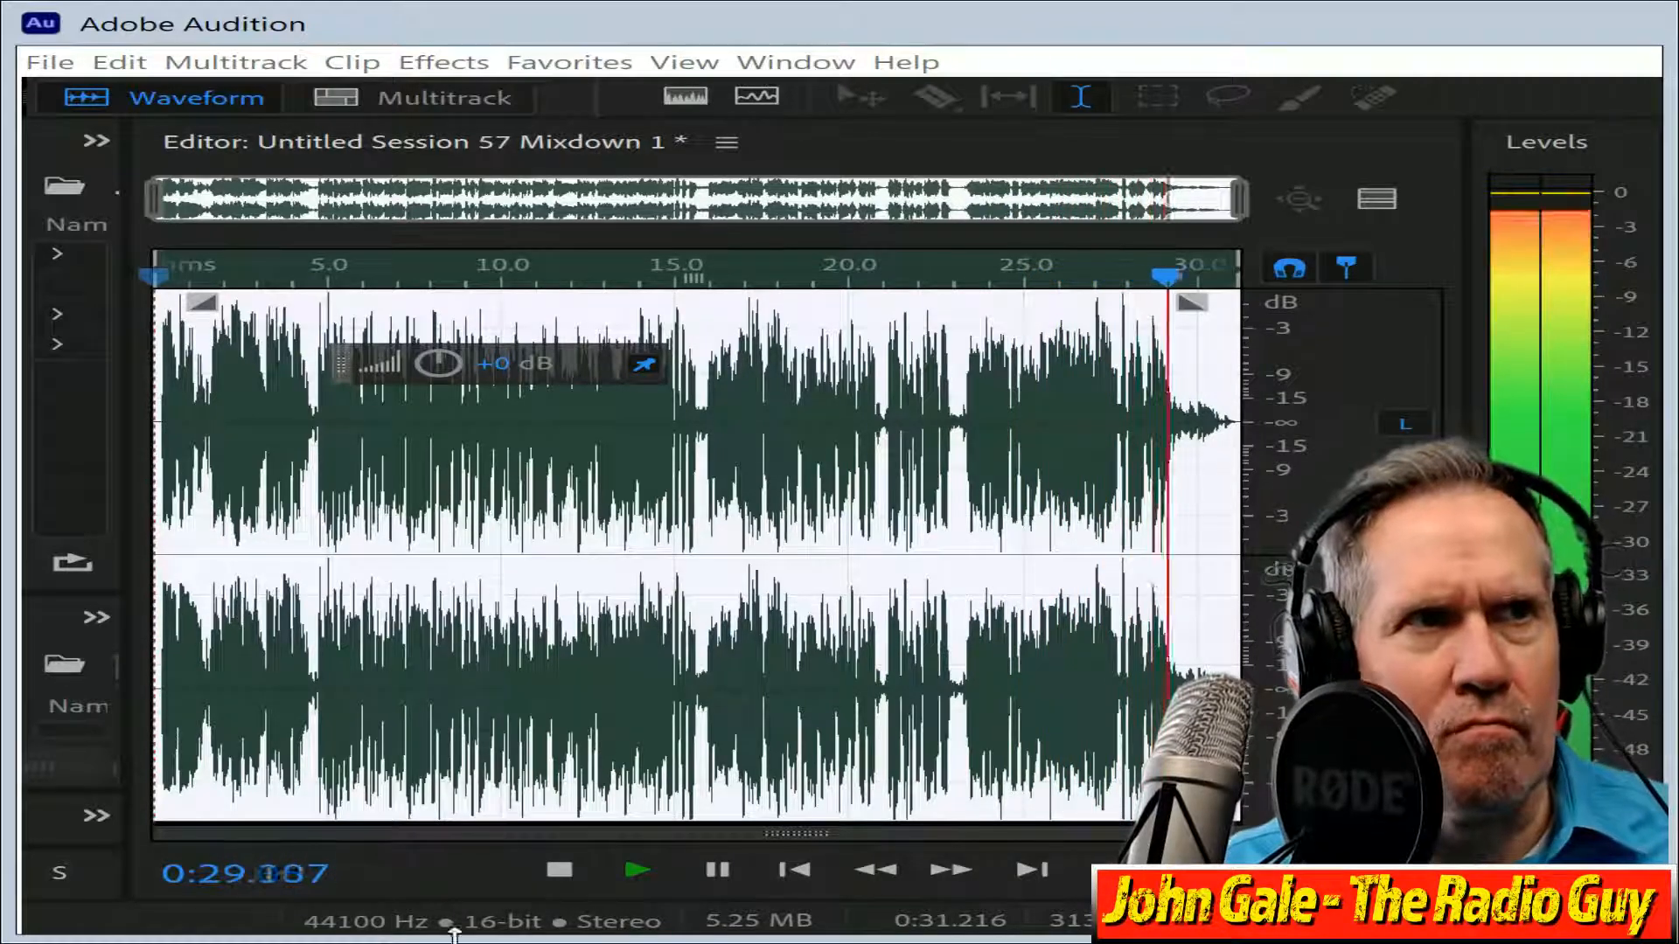
left_click(558, 871)
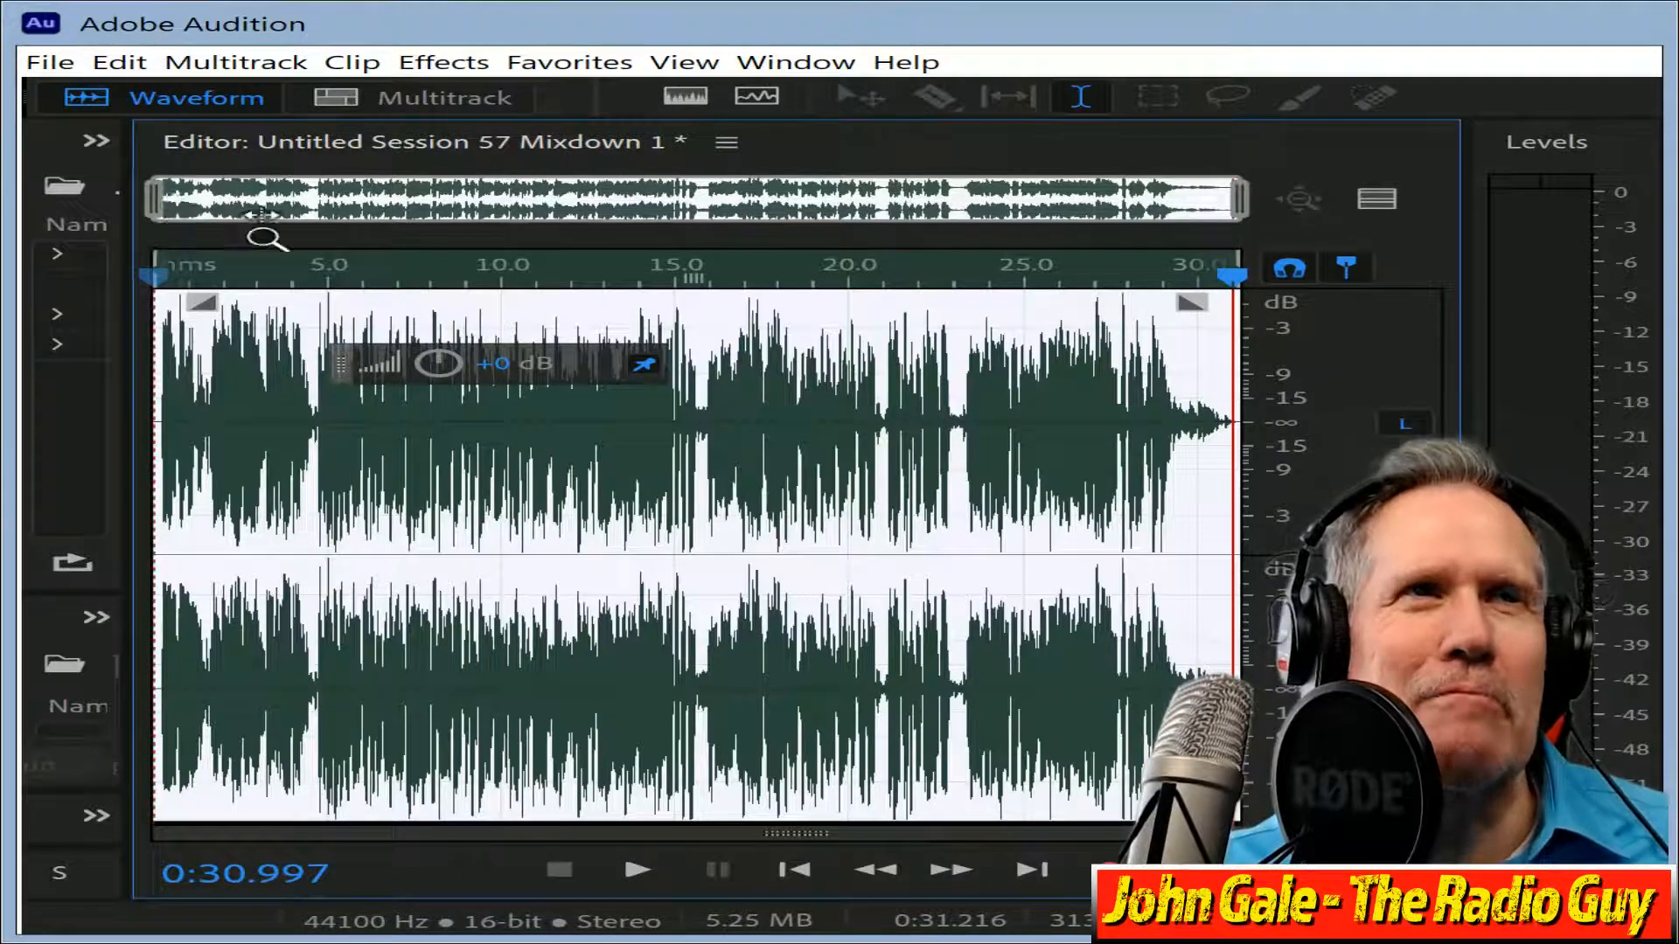
Trim the silence from the end and from the beginning of the KIMX mixdown.
left_click_drag(261, 213, 1196, 280)
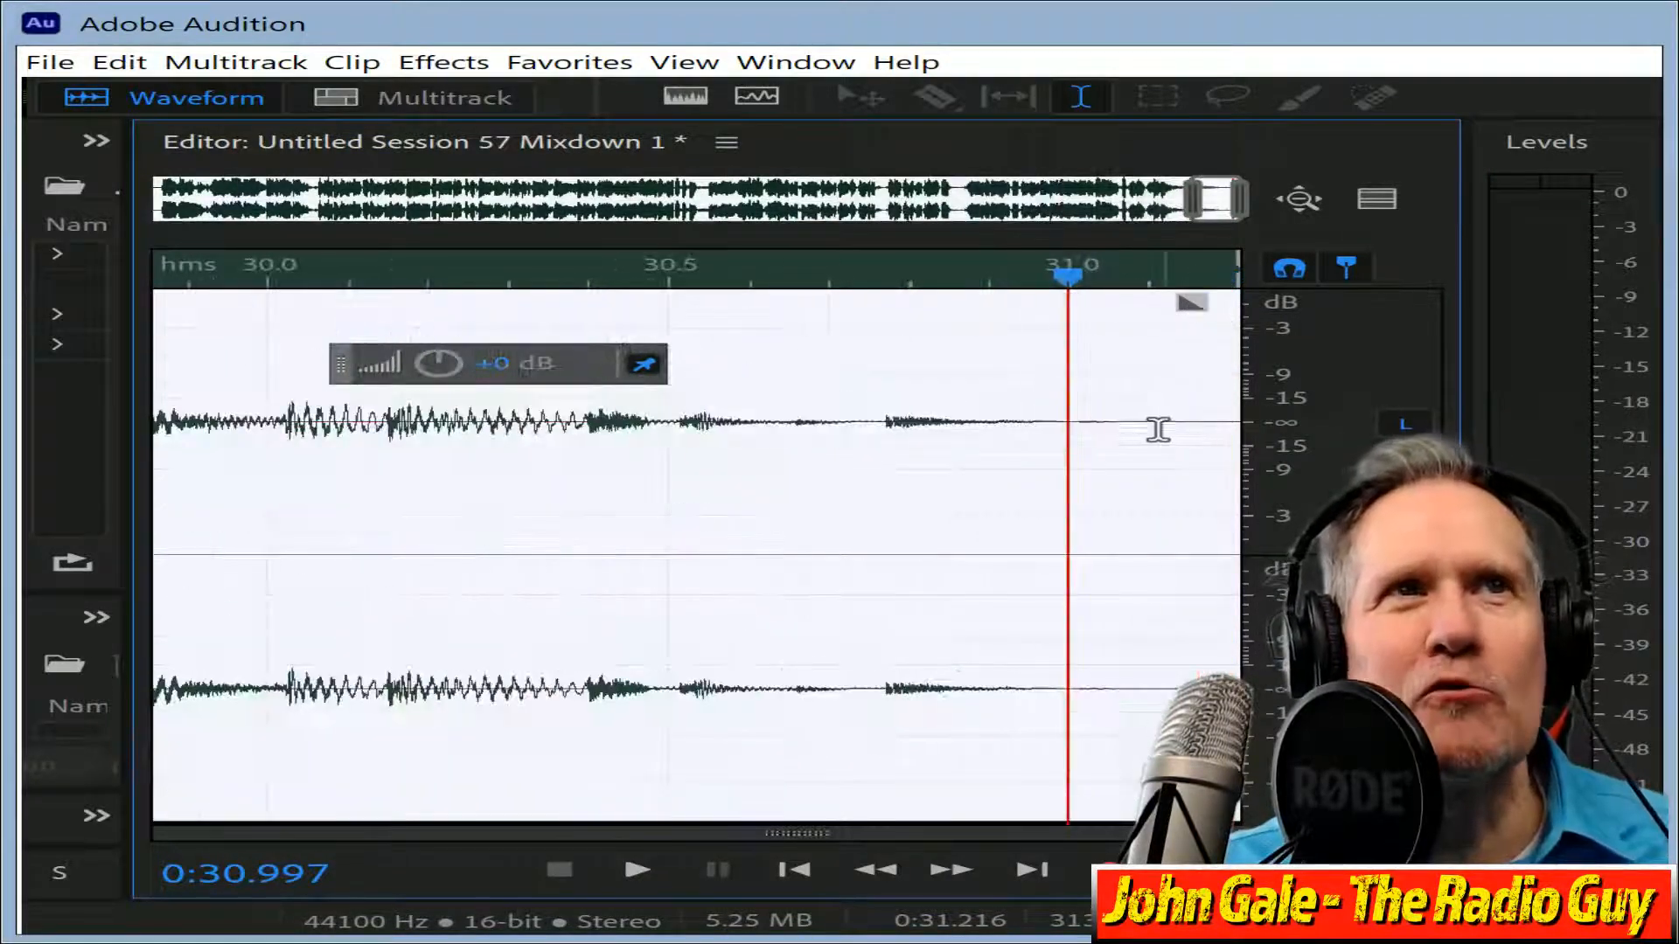
left_click_drag(1158, 429, 1181, 437)
key("Delete")
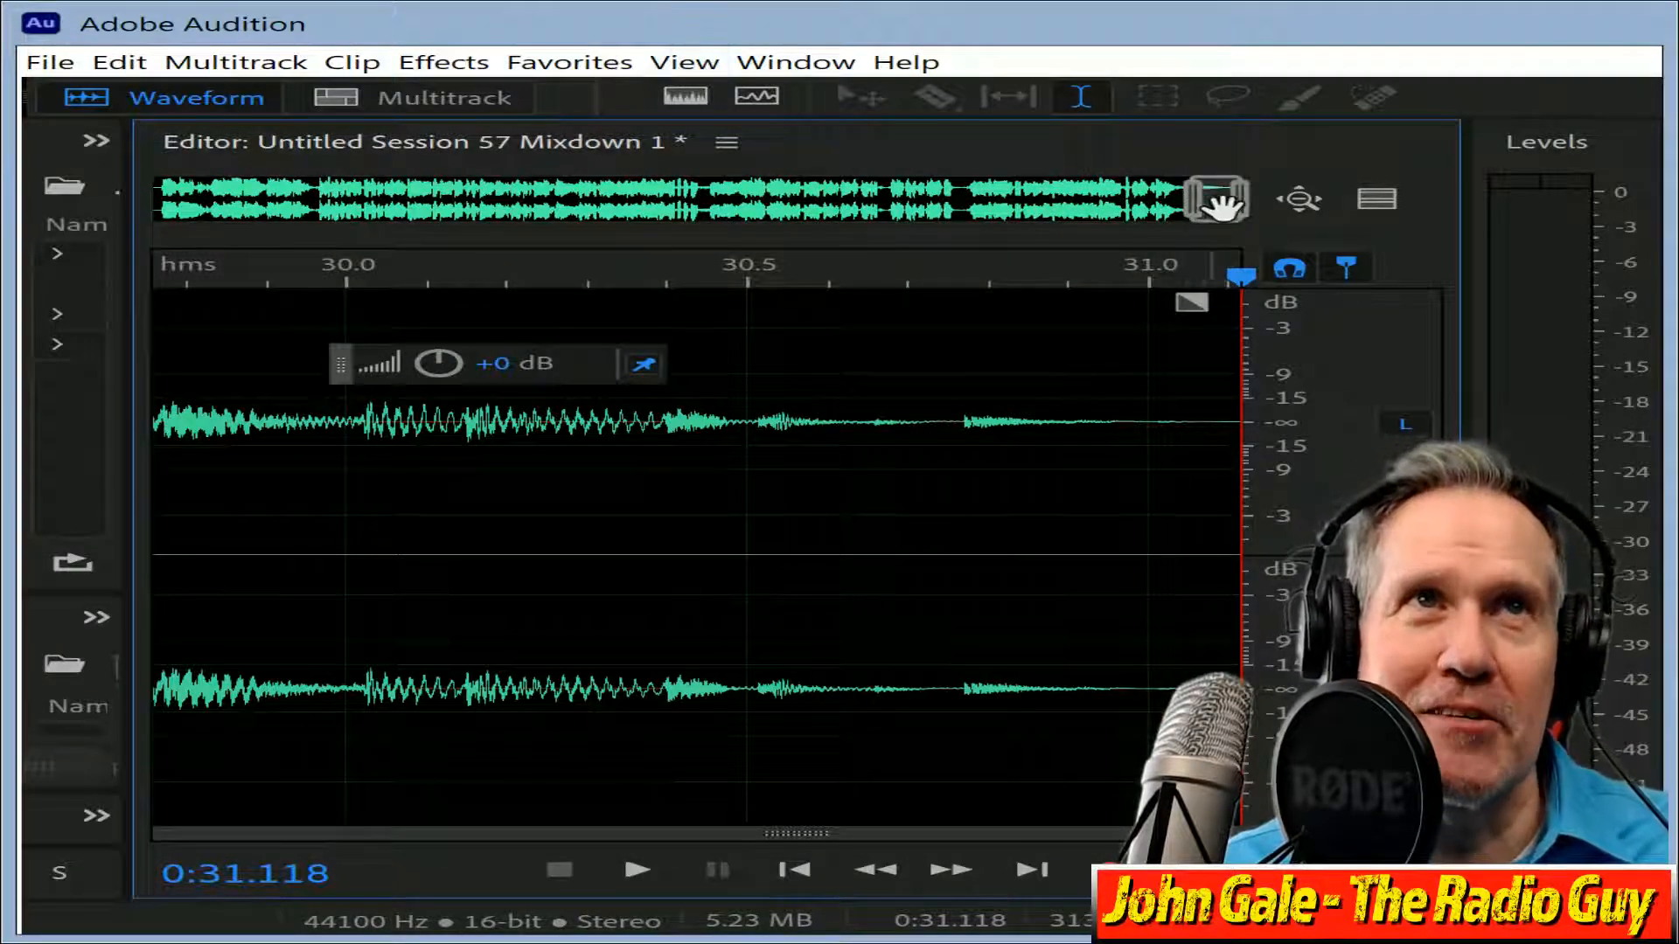
left_click_drag(1211, 207, 31, 284)
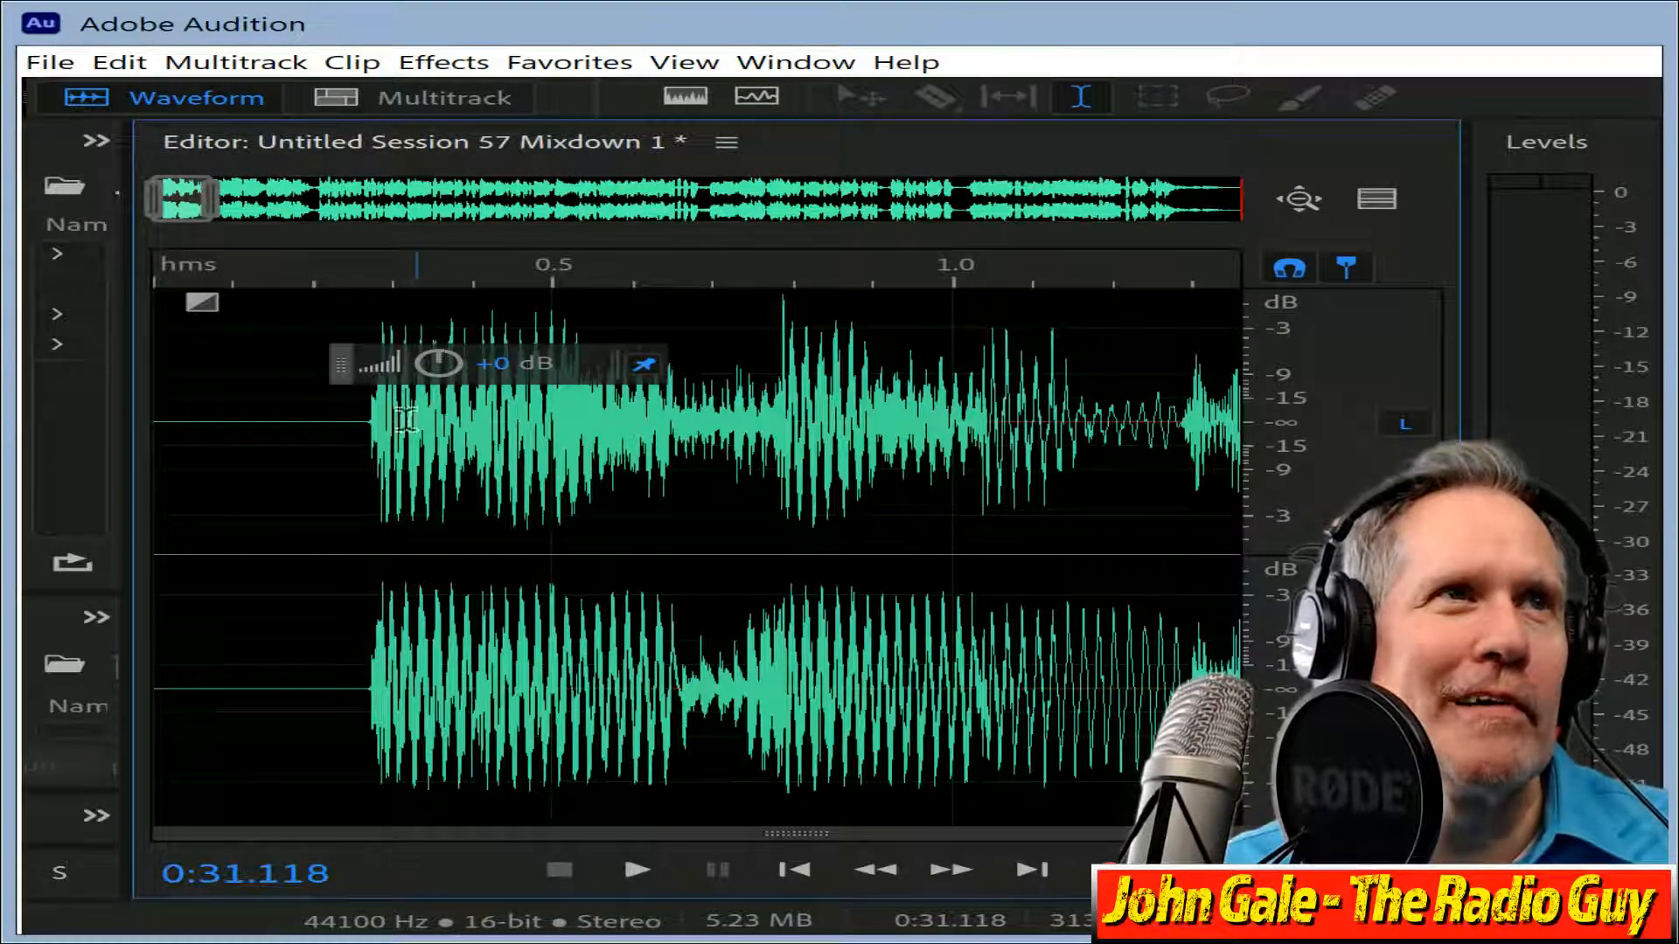
left_click(359, 427)
left_click_drag(371, 432, 152, 432)
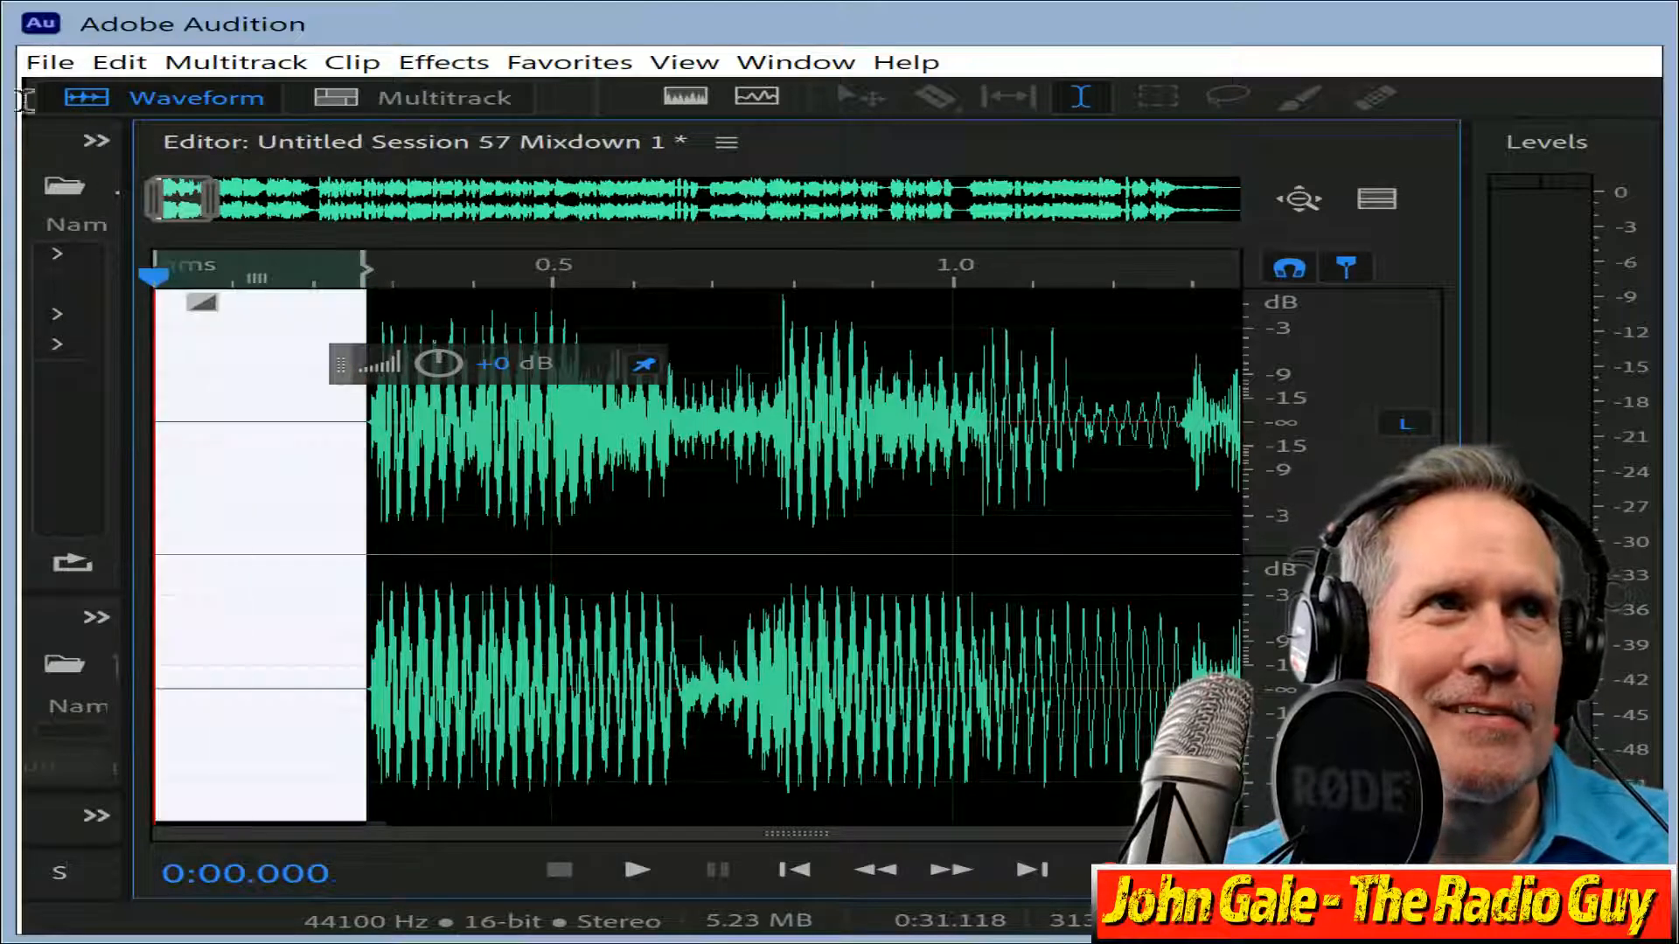
key("Delete")
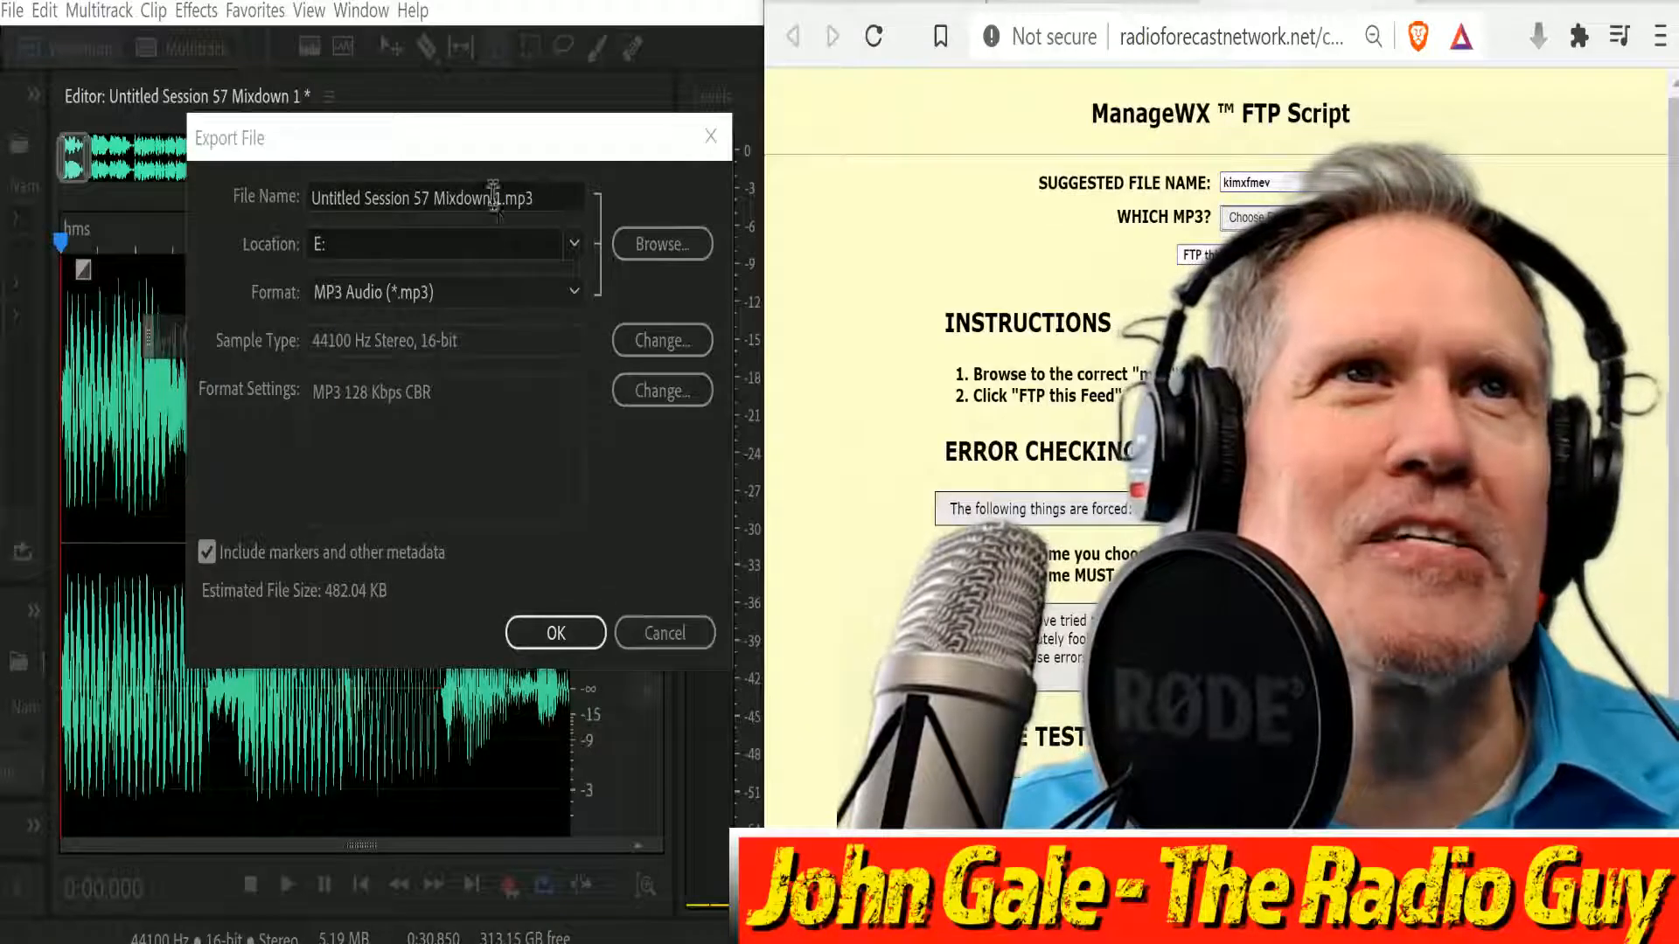
Export the mixdown as kimxfmev.mp3 to E: in MP3 format, overwriting the existing file.
left_click(503, 198)
type("kimxfmev")
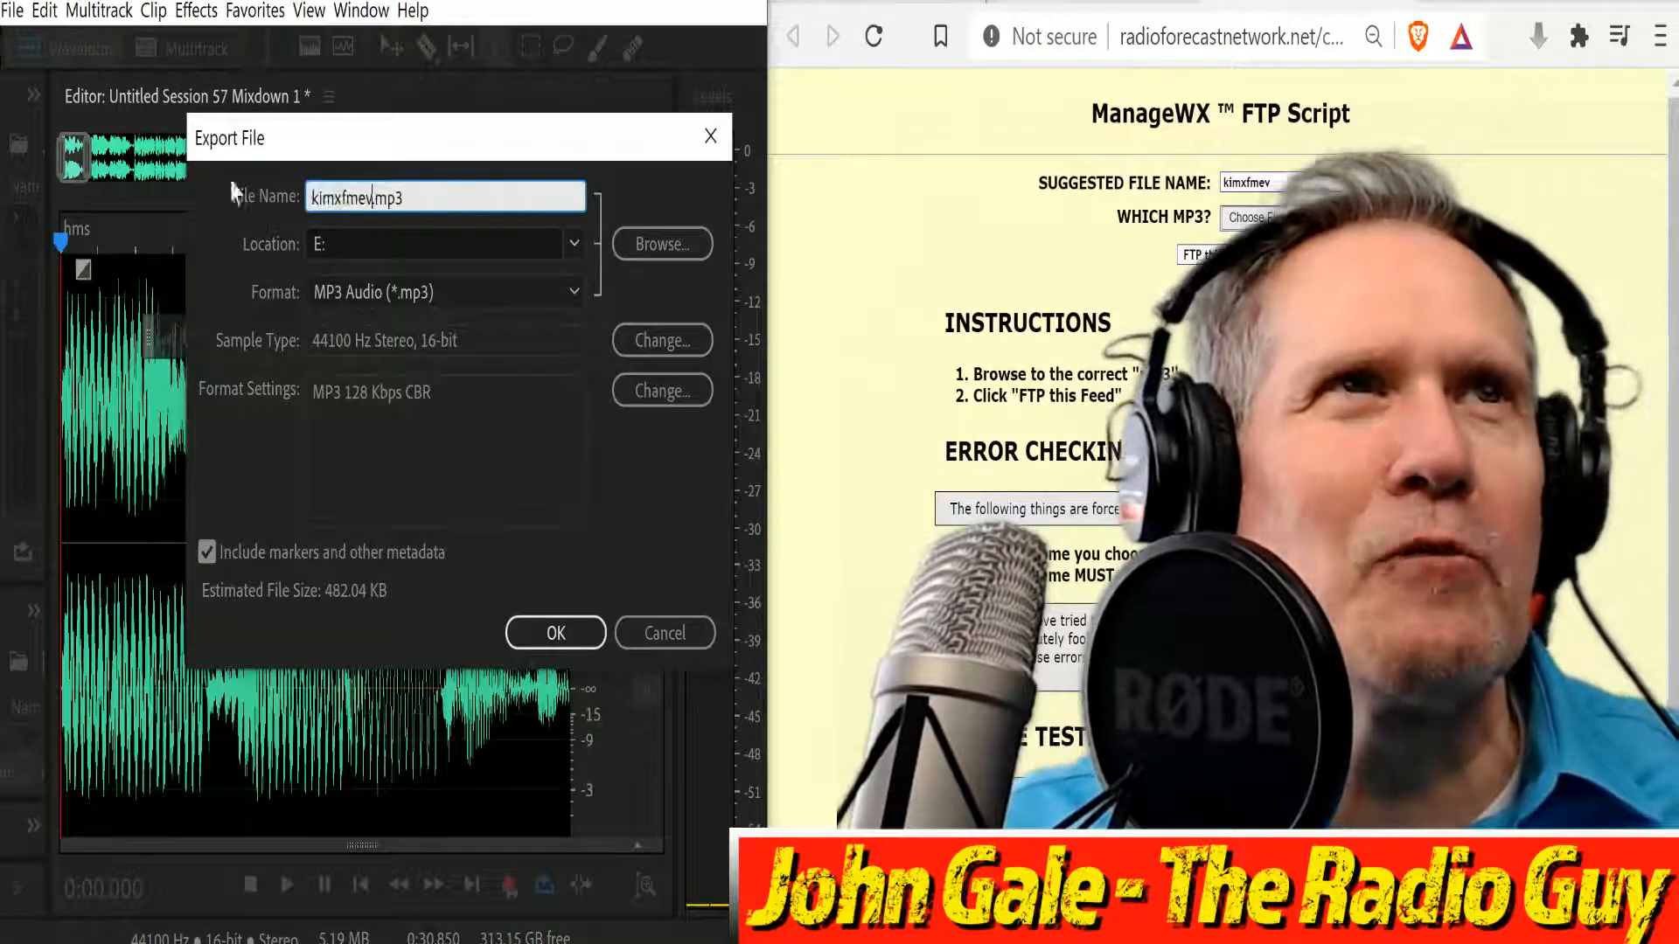
left_click(556, 635)
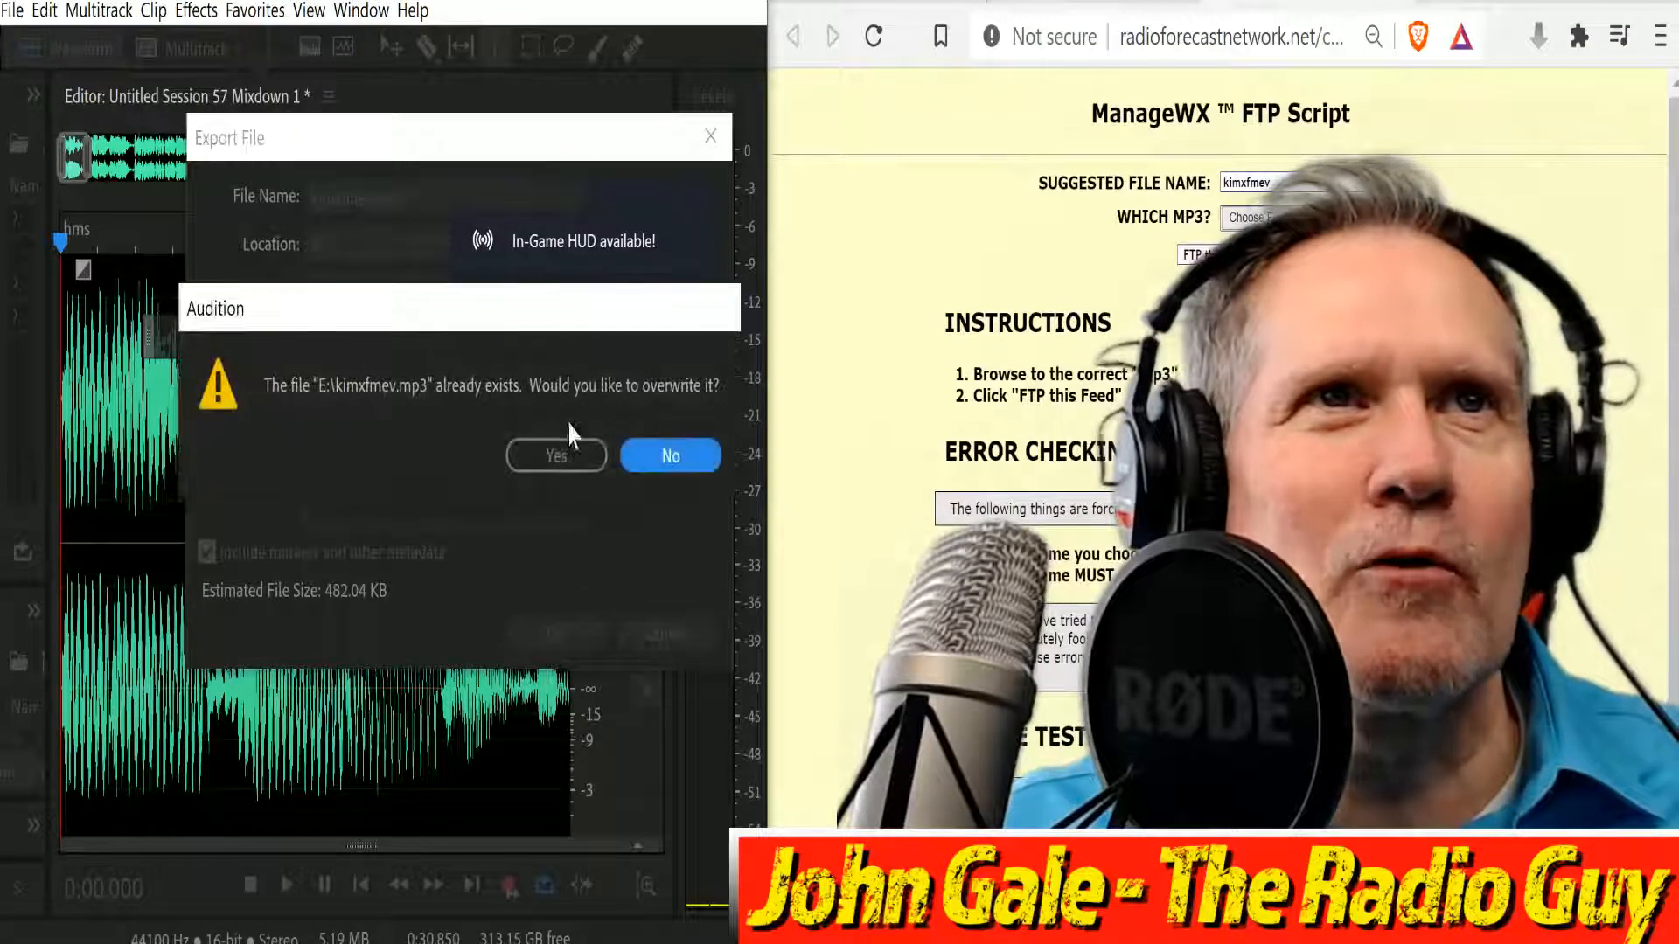
left_click(556, 455)
Choose kimxfmev.mp3 from drive E: in the ManageWX FTP form, upload the KIMX feed and close the results window.
left_click(1248, 216)
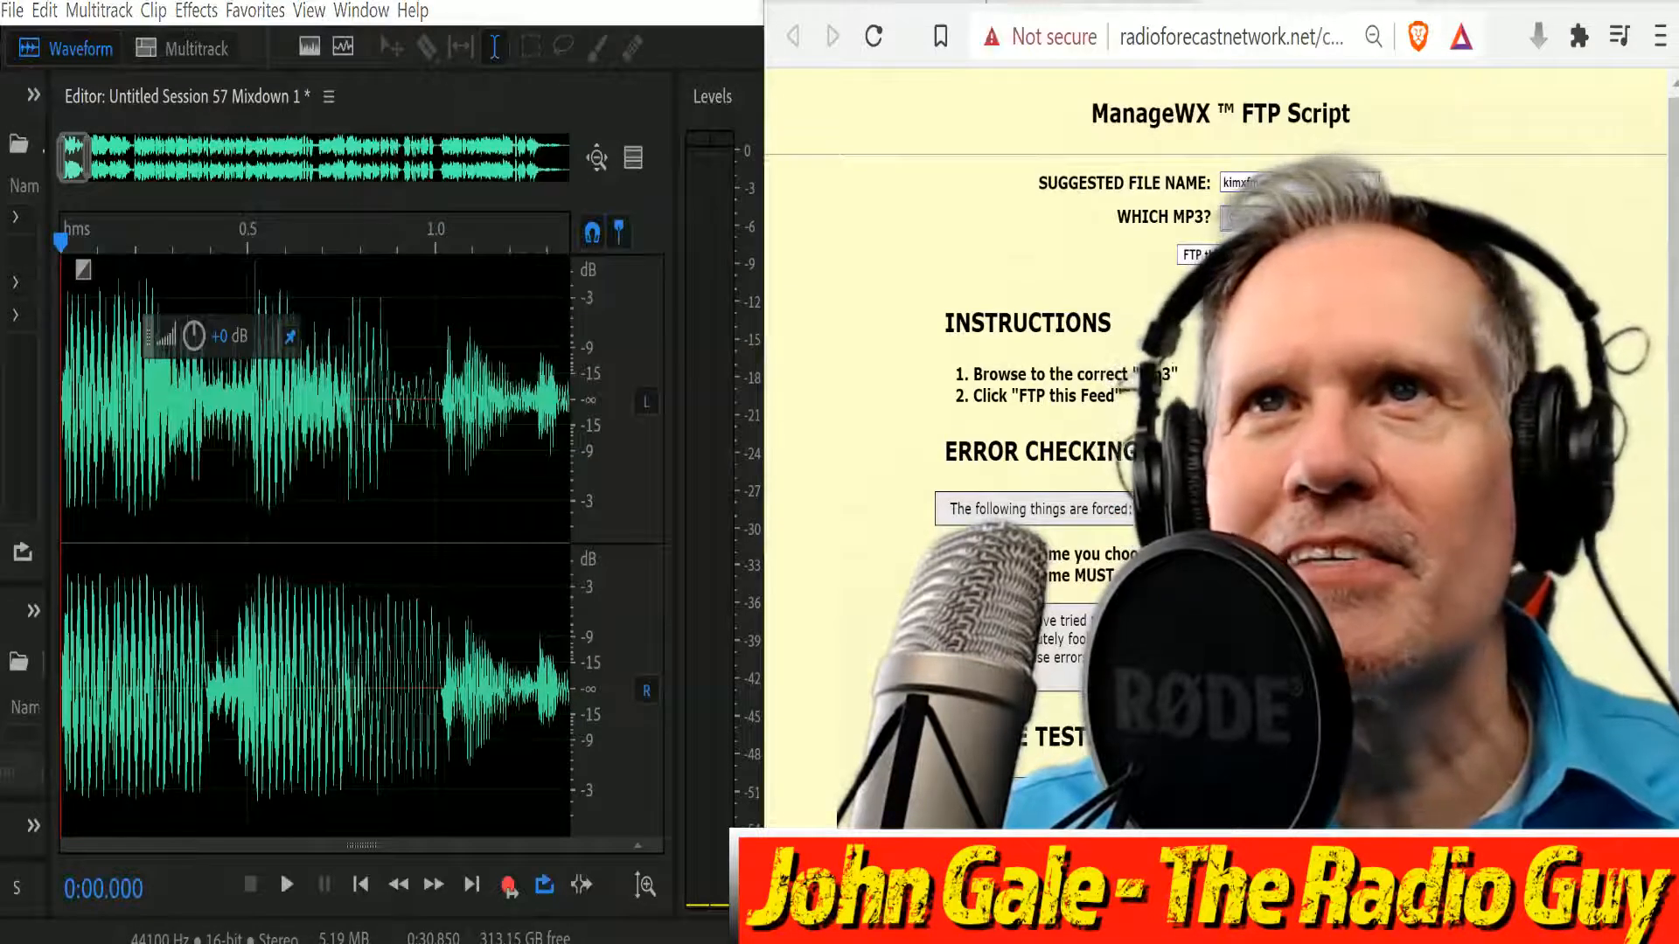
scroll(1605, 573, "down", 2)
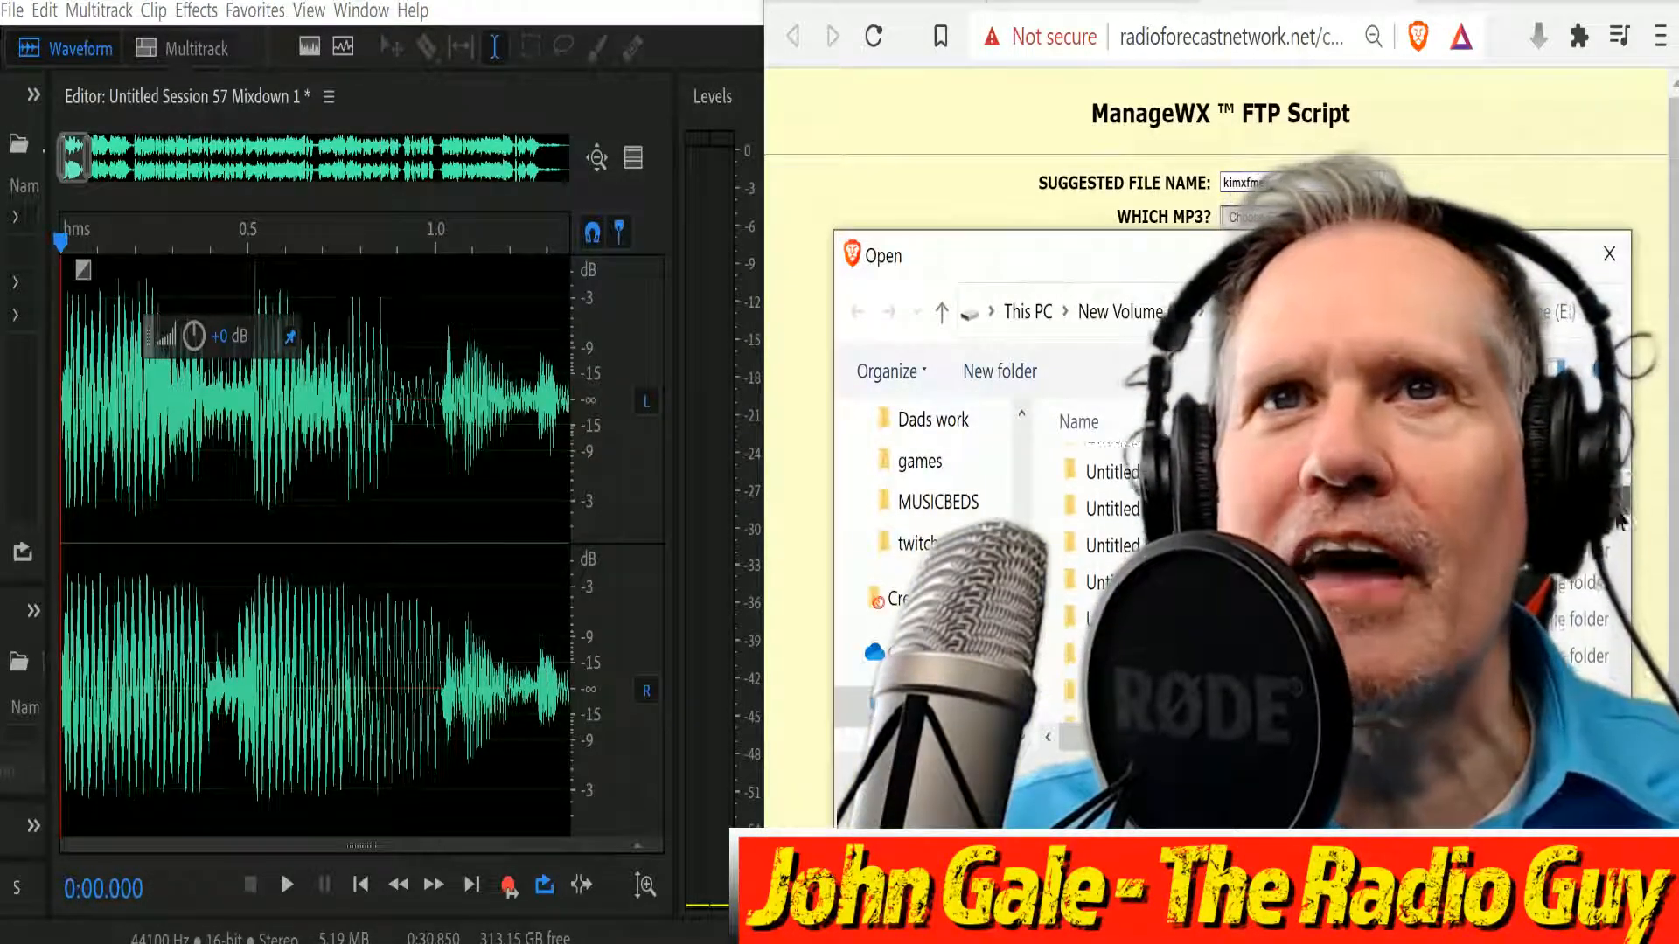
scroll(1605, 575, "down", 2)
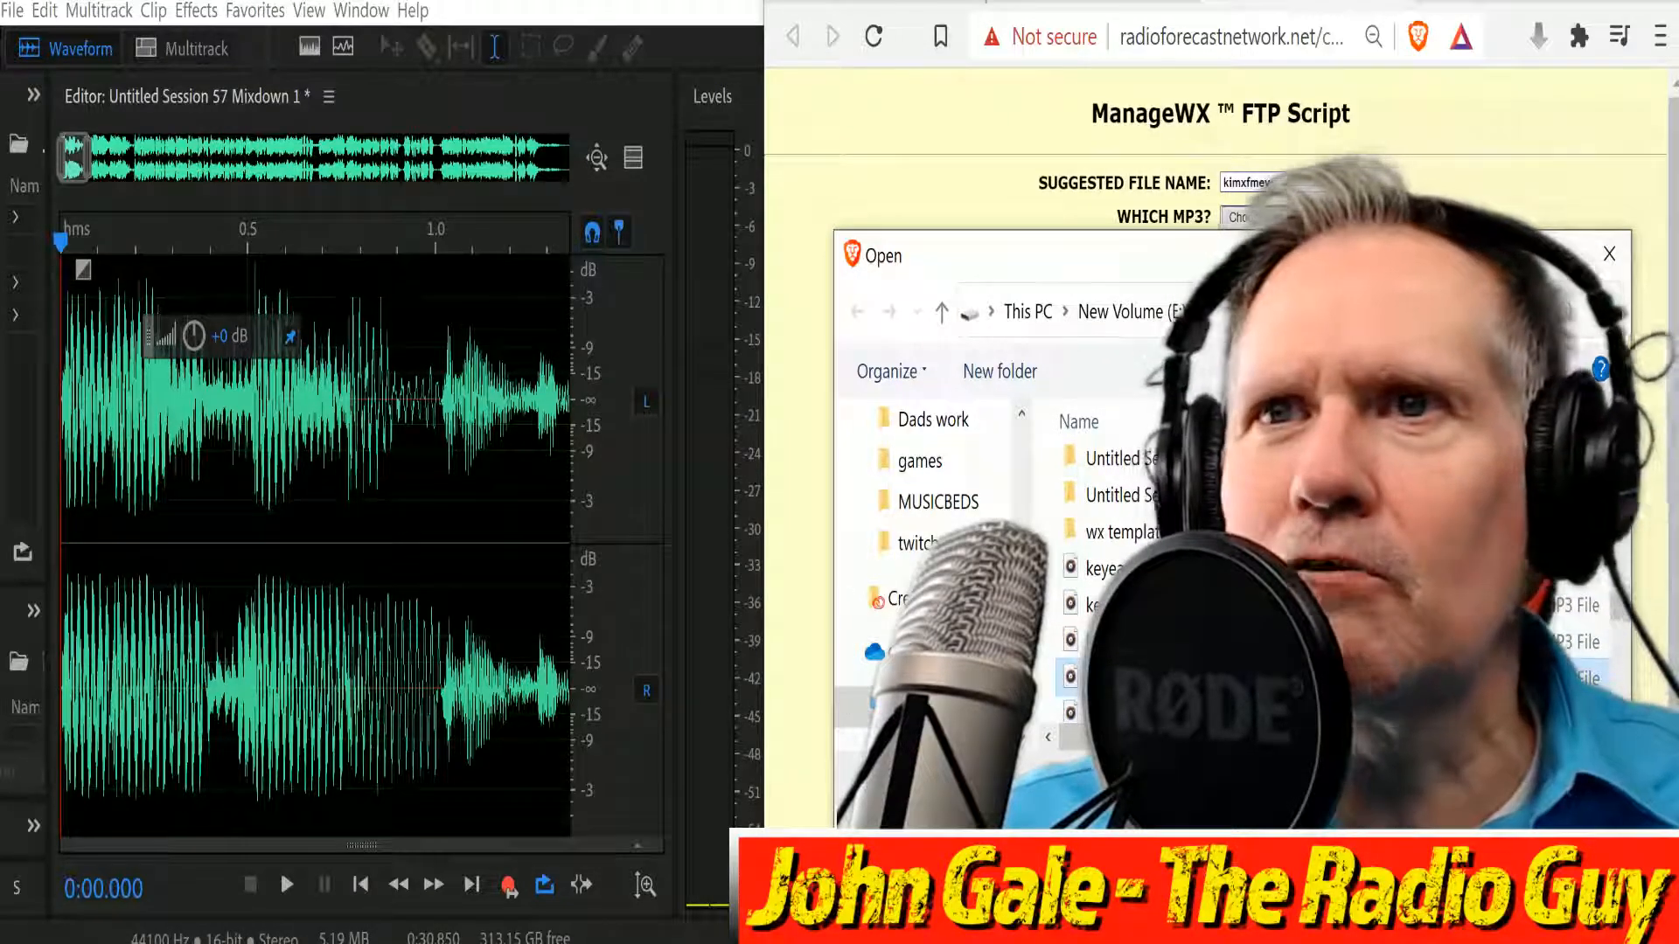
key("Return")
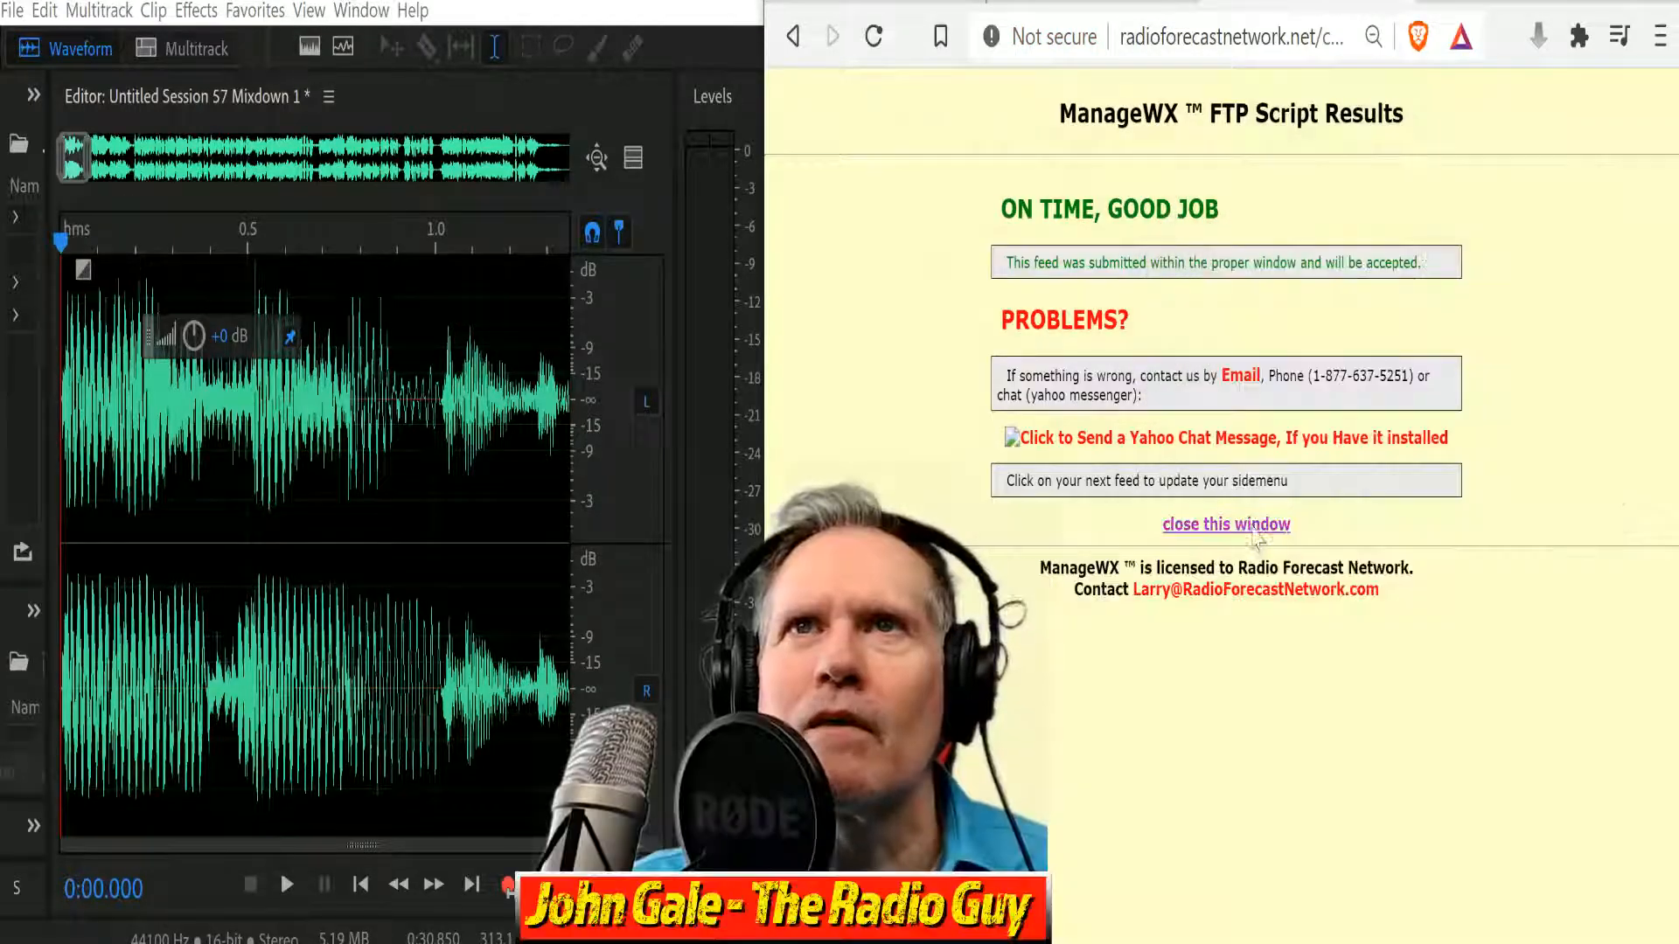
left_click(1255, 529)
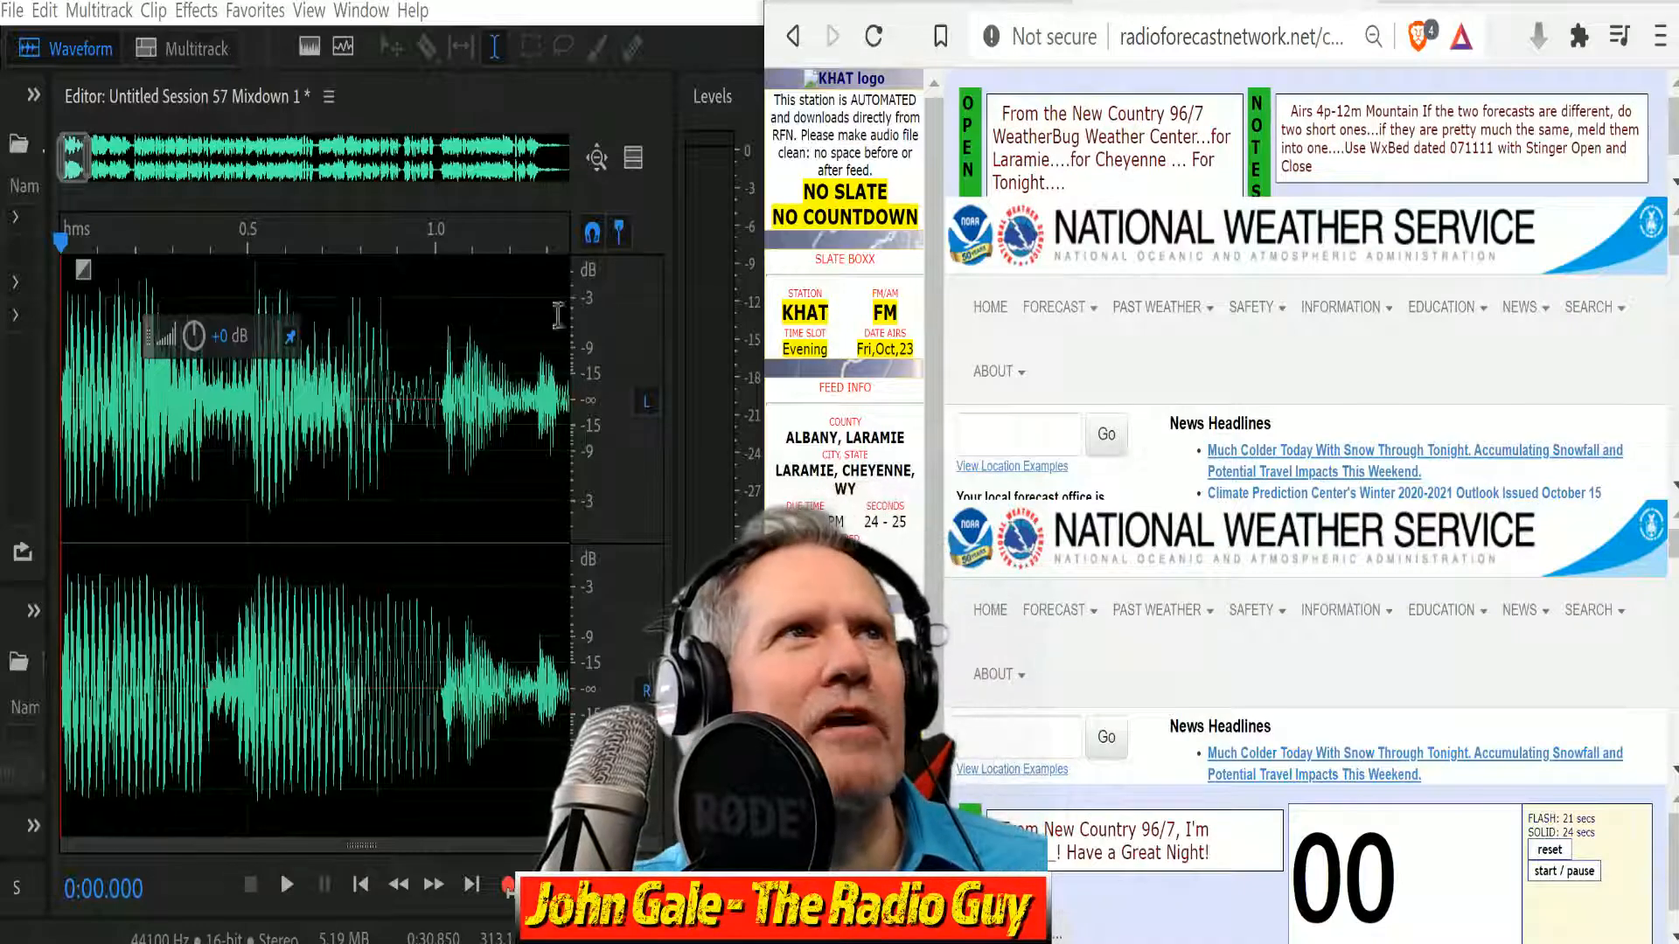
Close all open files of the KIMX session, discarding the unsaved changes.
left_click(12, 12)
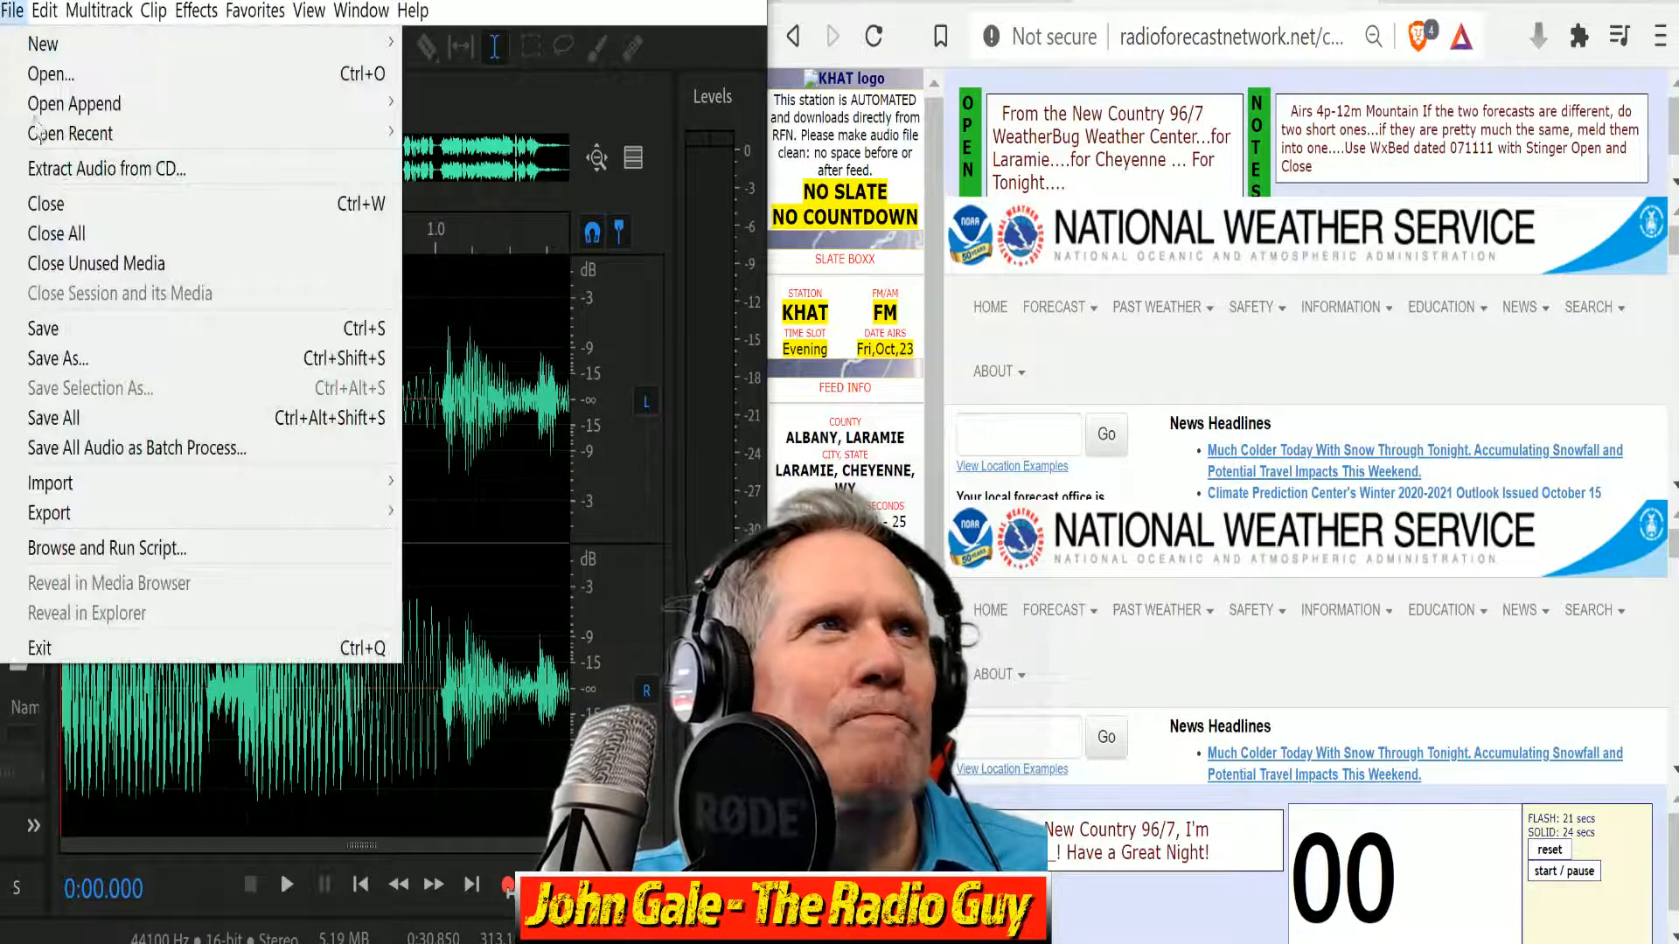
left_click(89, 236)
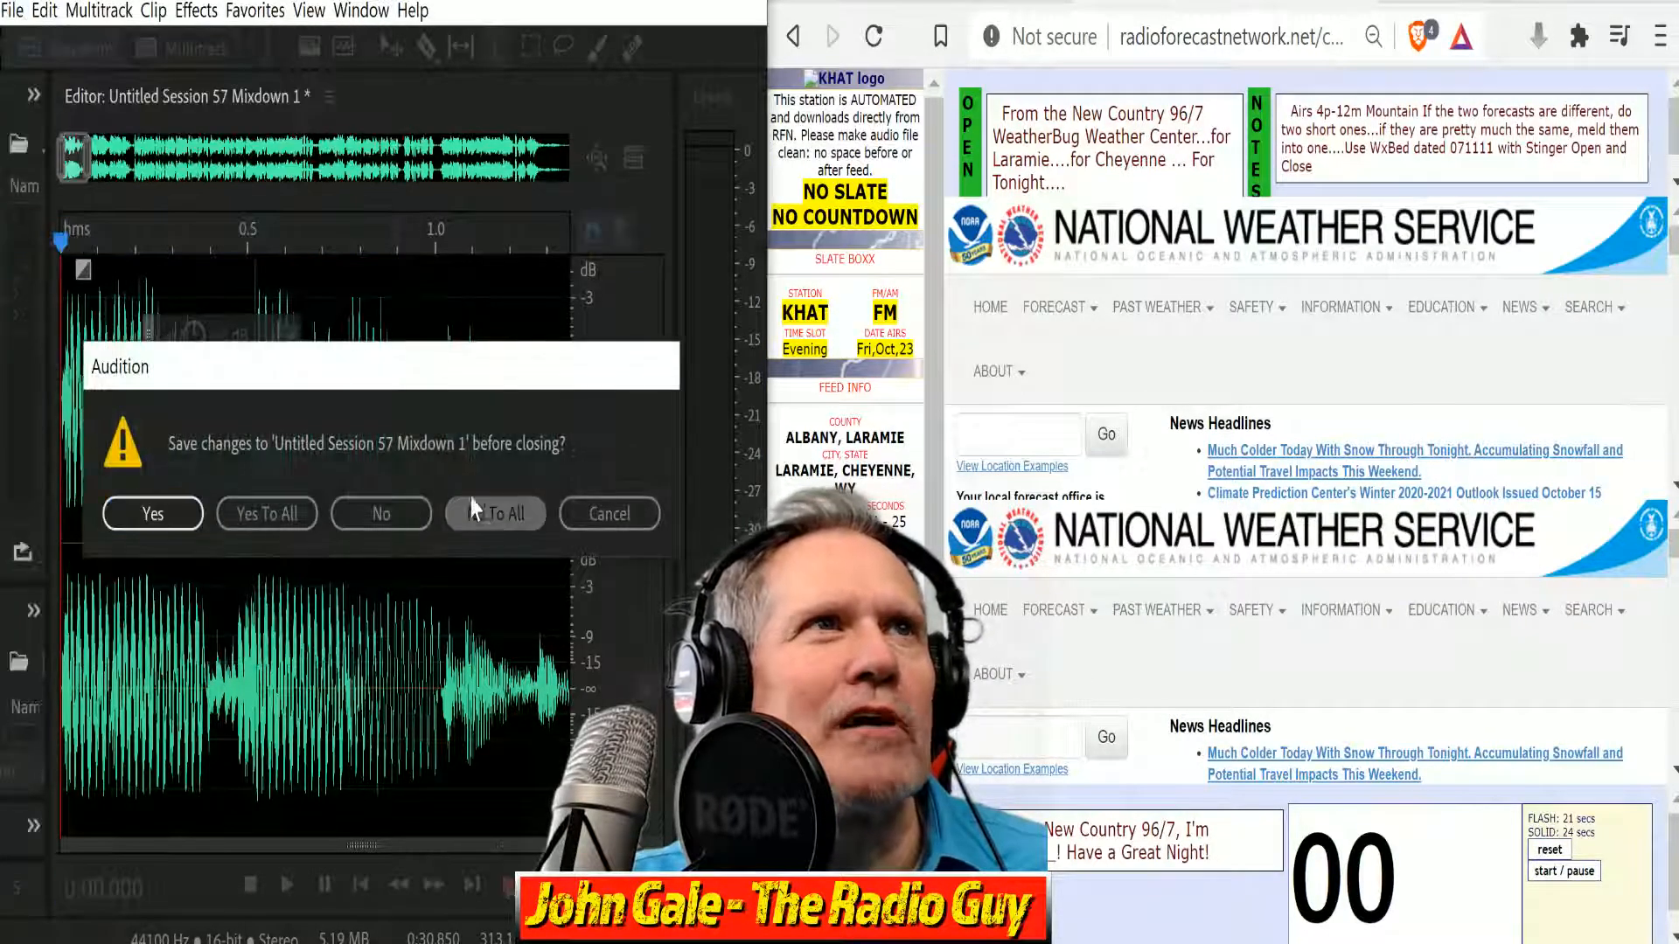
left_click(476, 517)
Create a new multitrack session named Untitled Session 58 on E: from the KHAT NEW template.
left_click(180, 65)
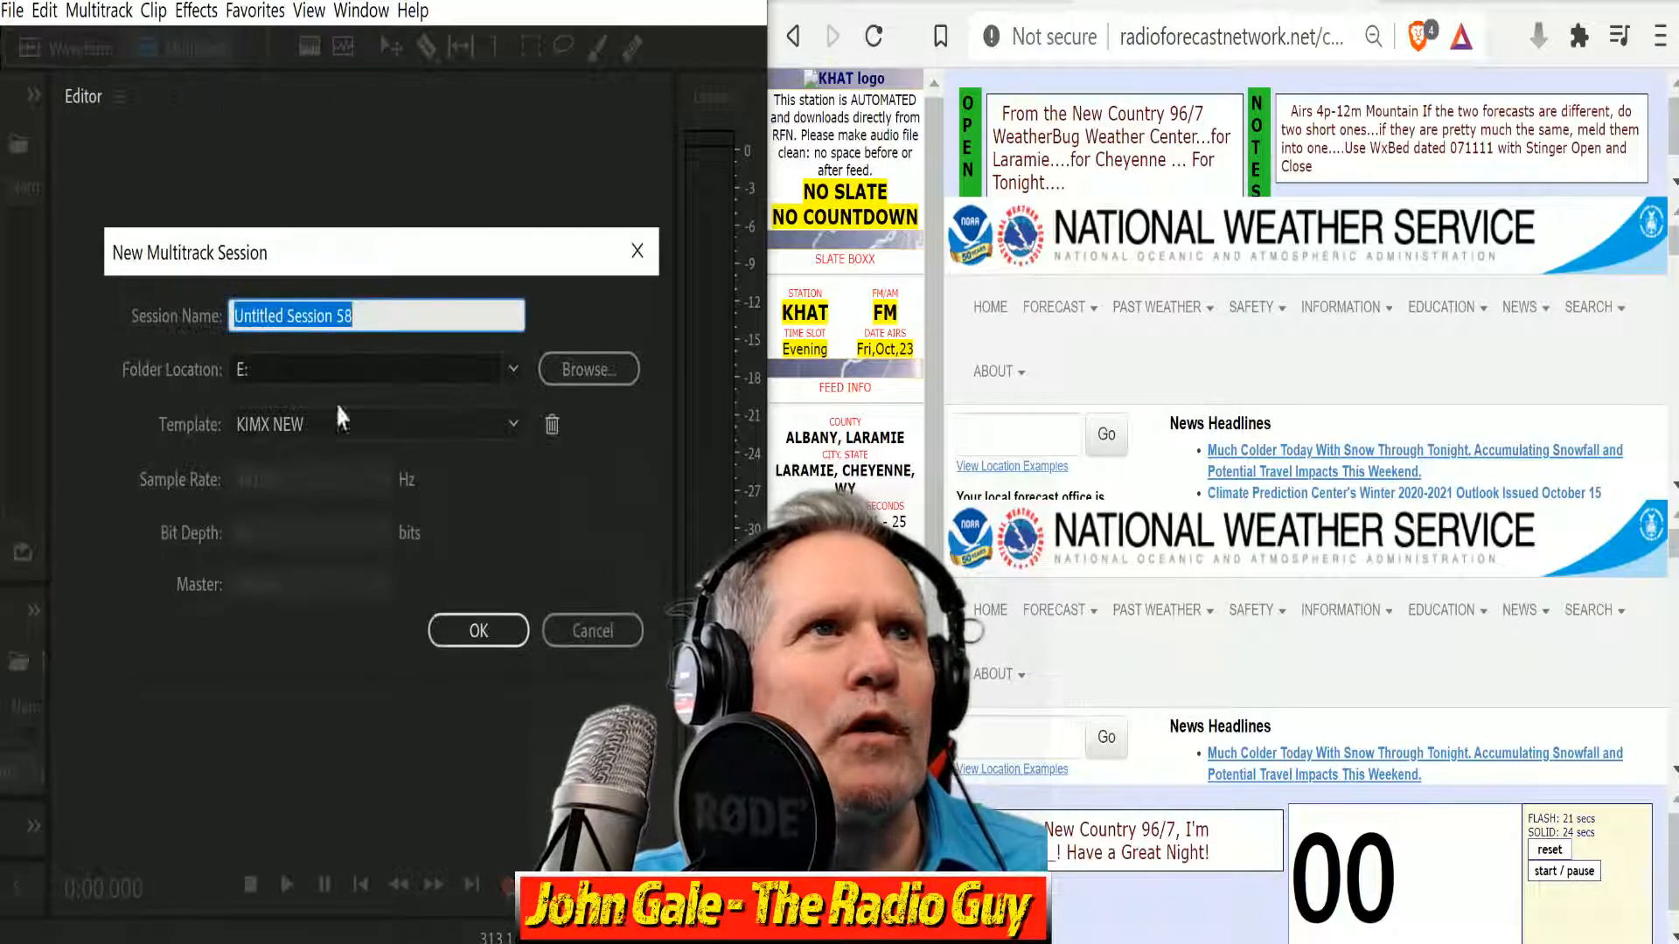
left_click(514, 425)
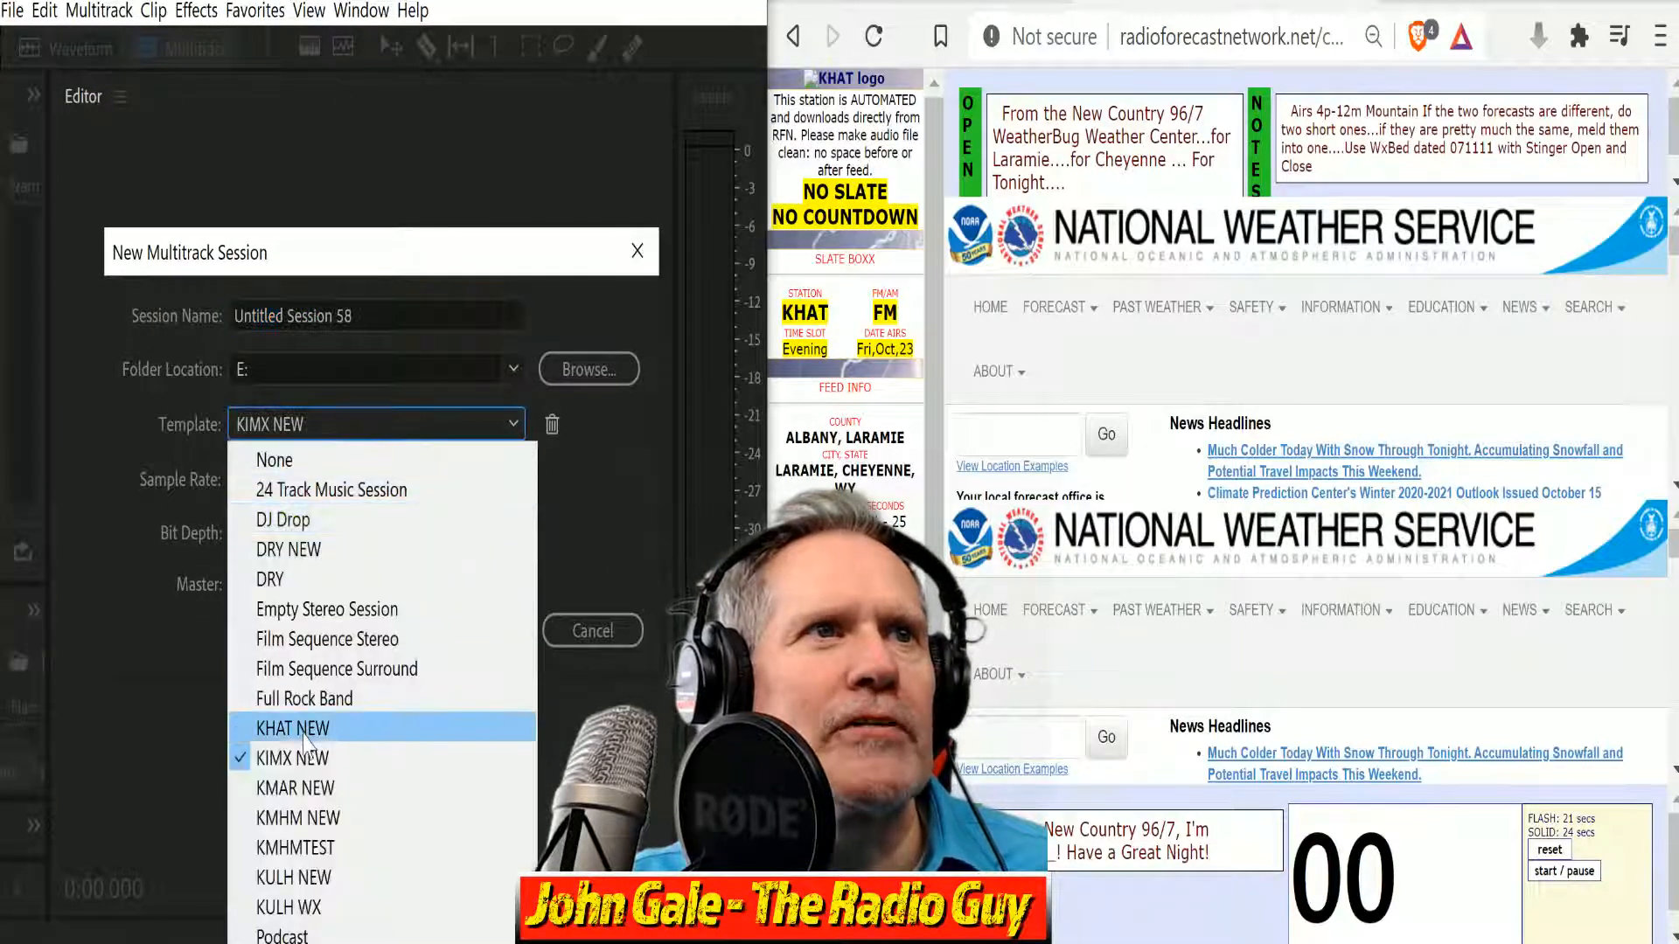
left_click(398, 726)
left_click(480, 631)
Record the KHAT evening forecast on the VOICE OVER track, timing the final take with the page's stopwatch, and stop recording.
left_click(508, 885)
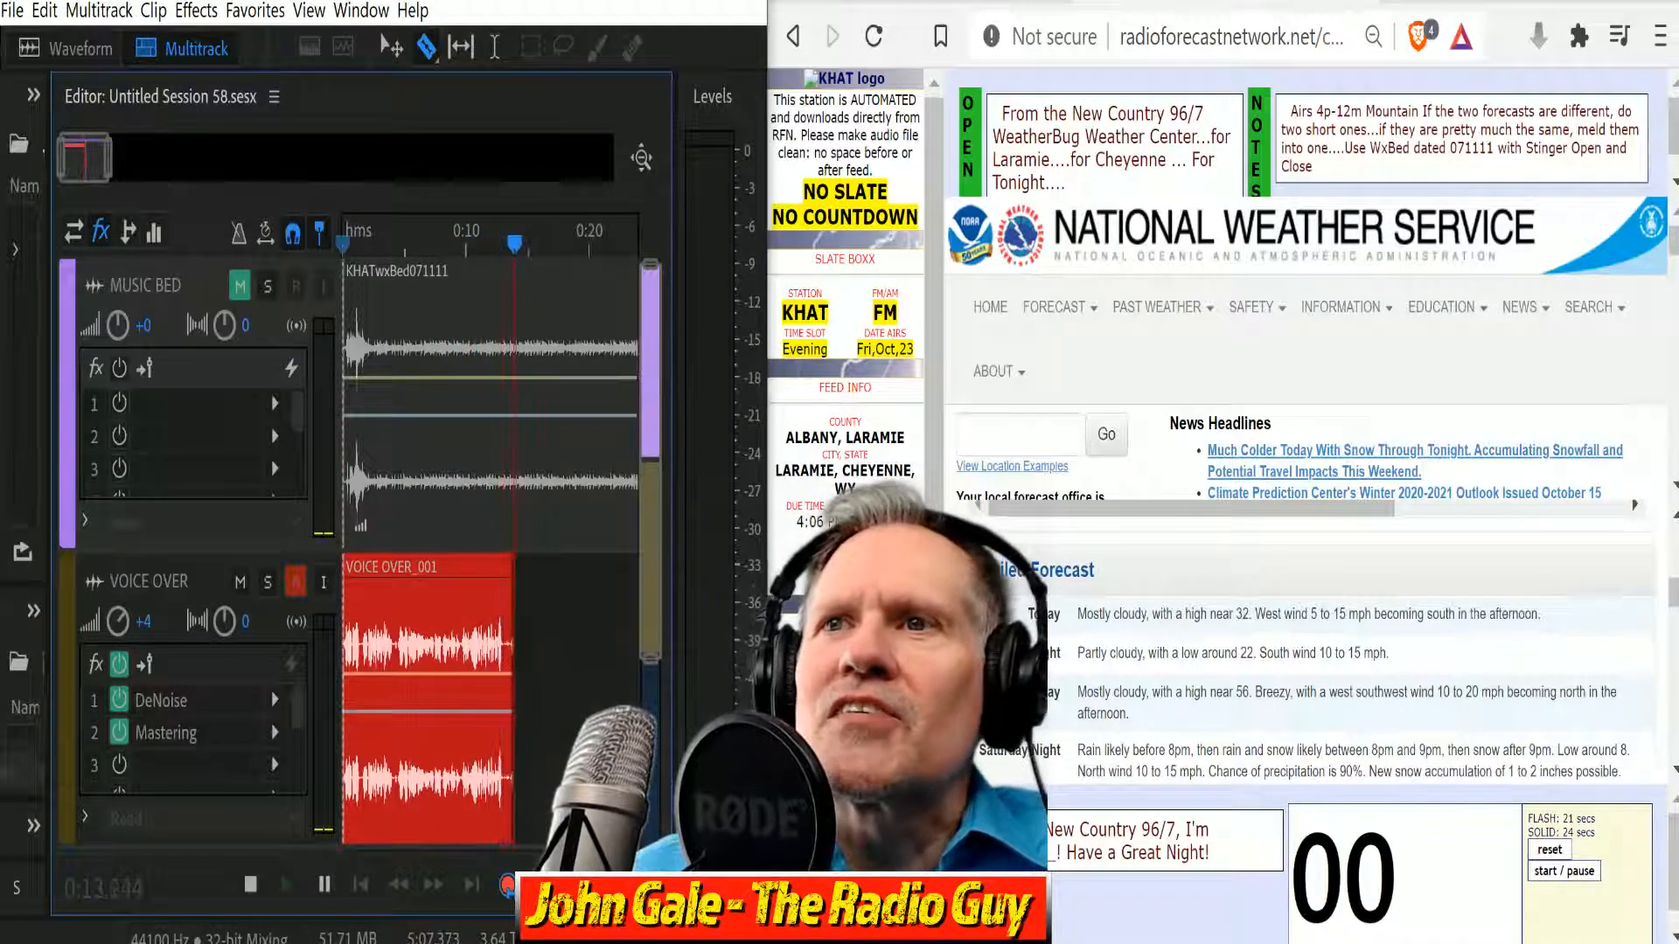
left_click(1582, 874)
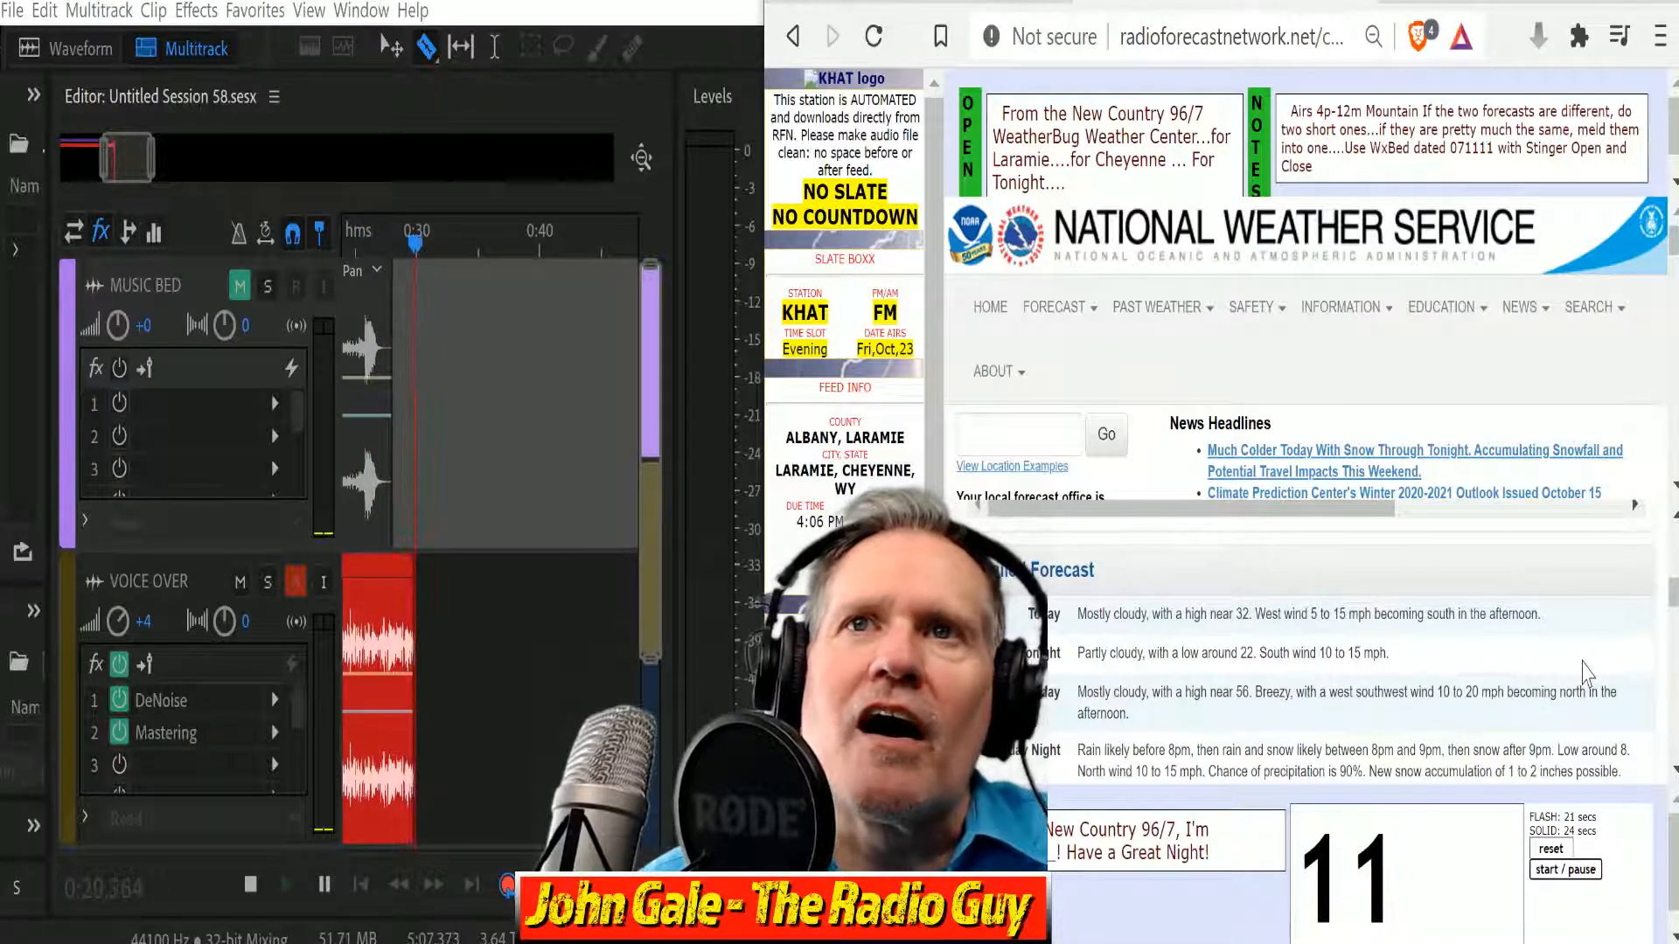
scroll(1587, 673, "down", 2)
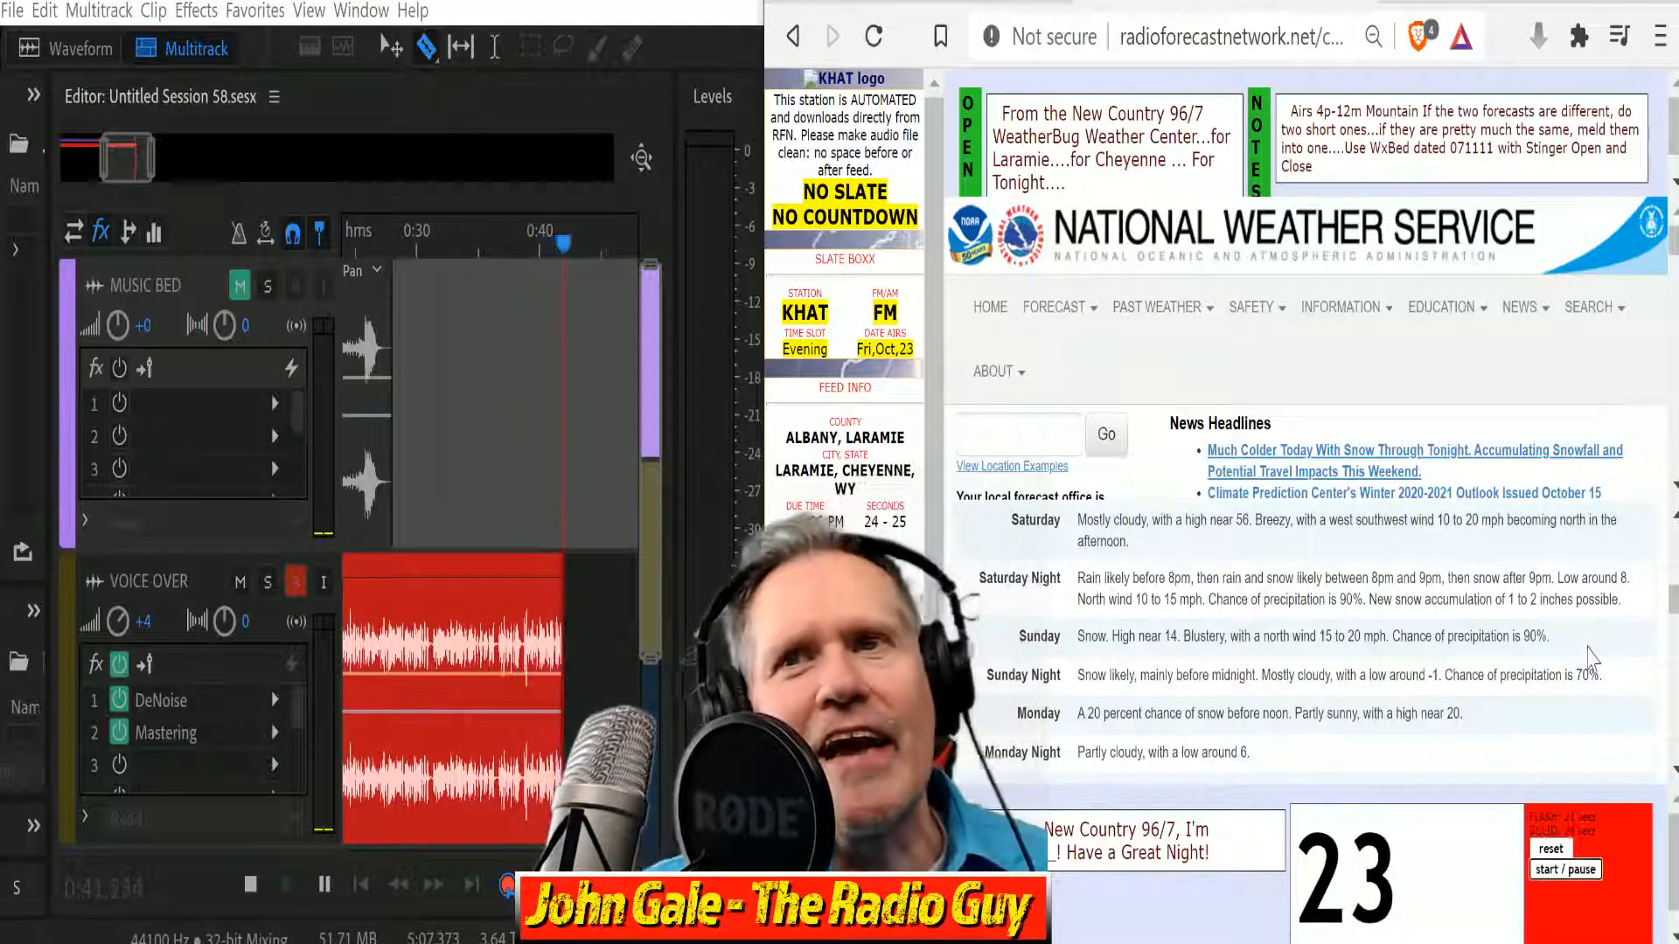
left_click(248, 885)
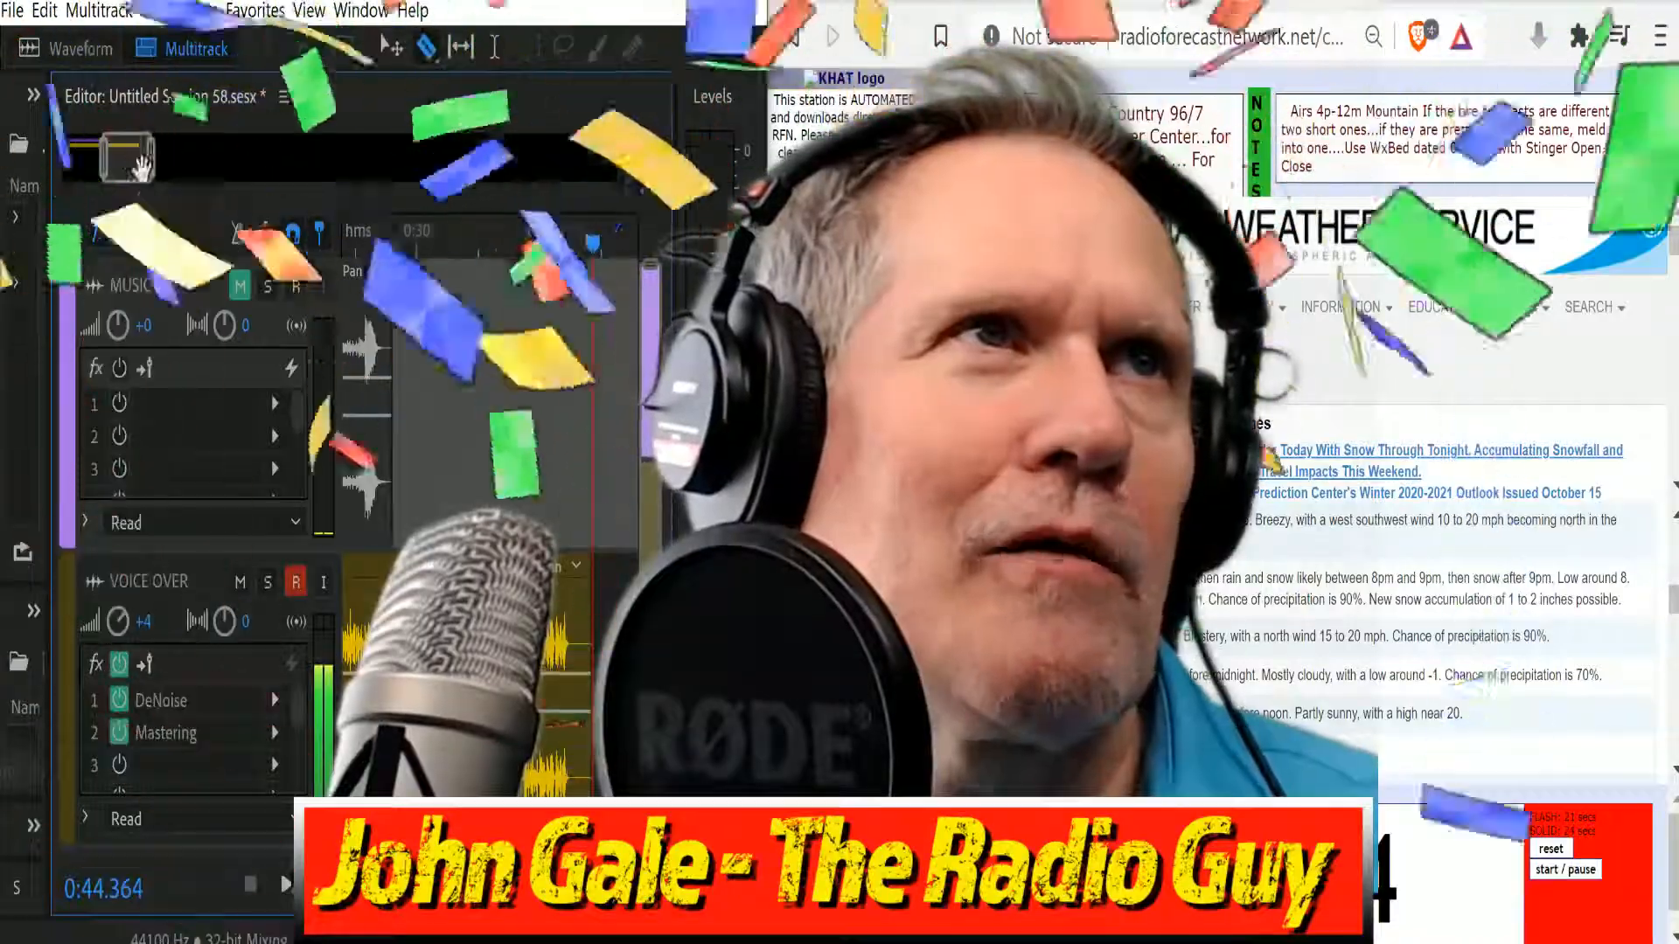
scroll(139, 162, "up", 2)
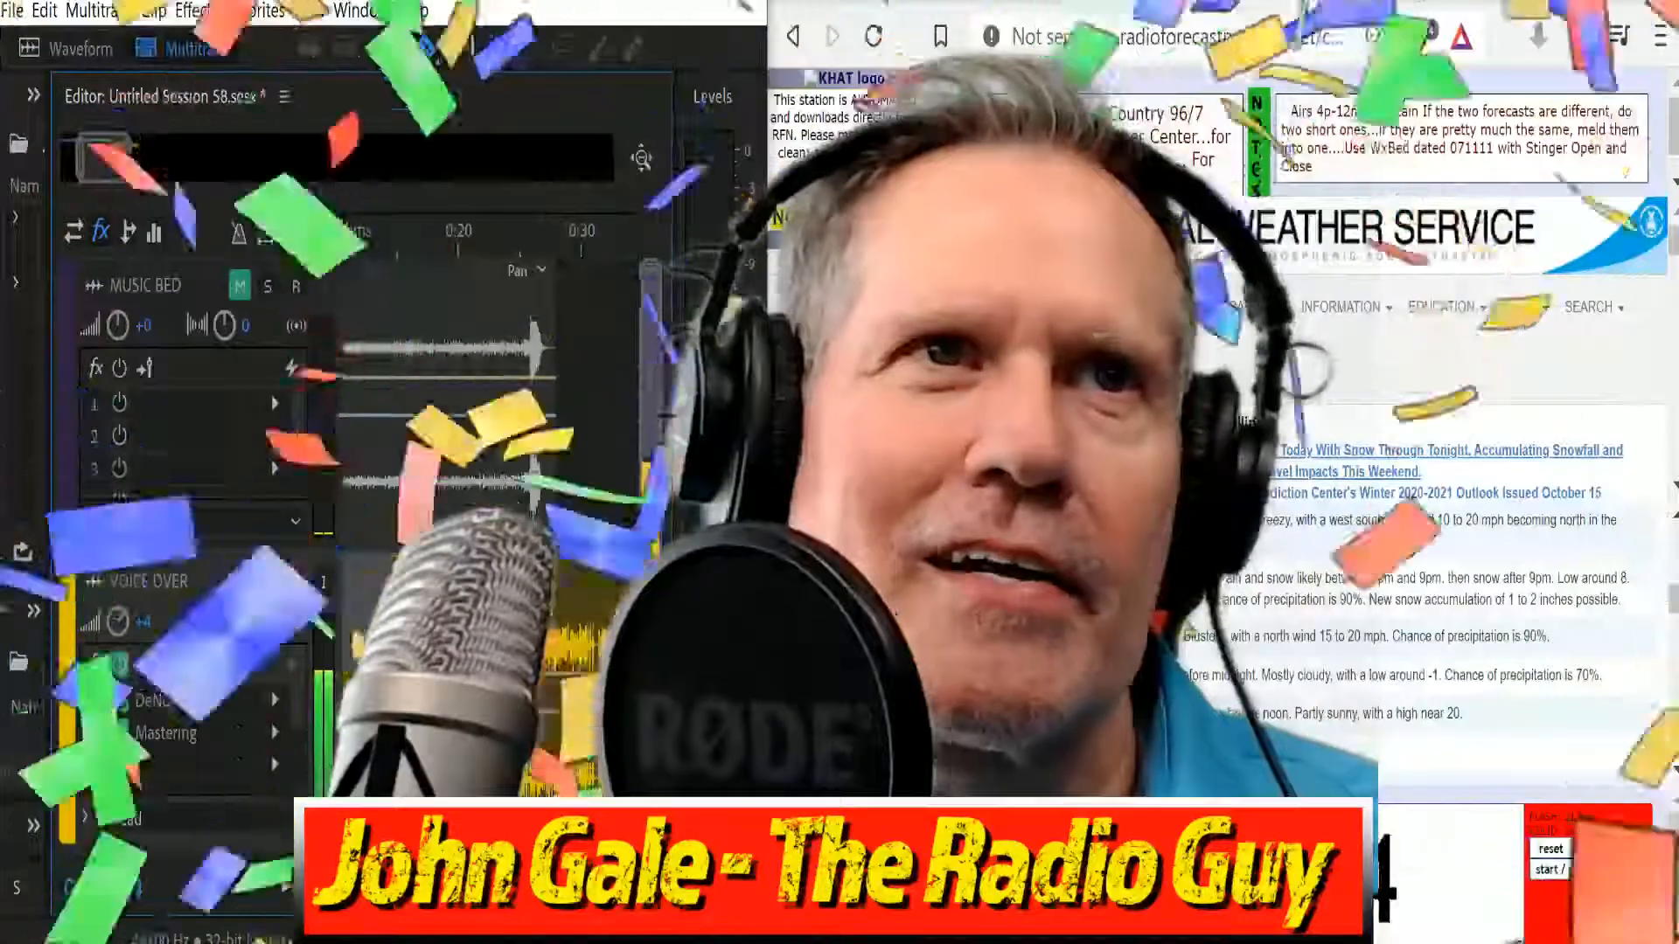
Move the VOICE OVER clip to start just before 0:01.752, at the end of the music bed's intro.
left_click_drag(384, 572, 358, 611)
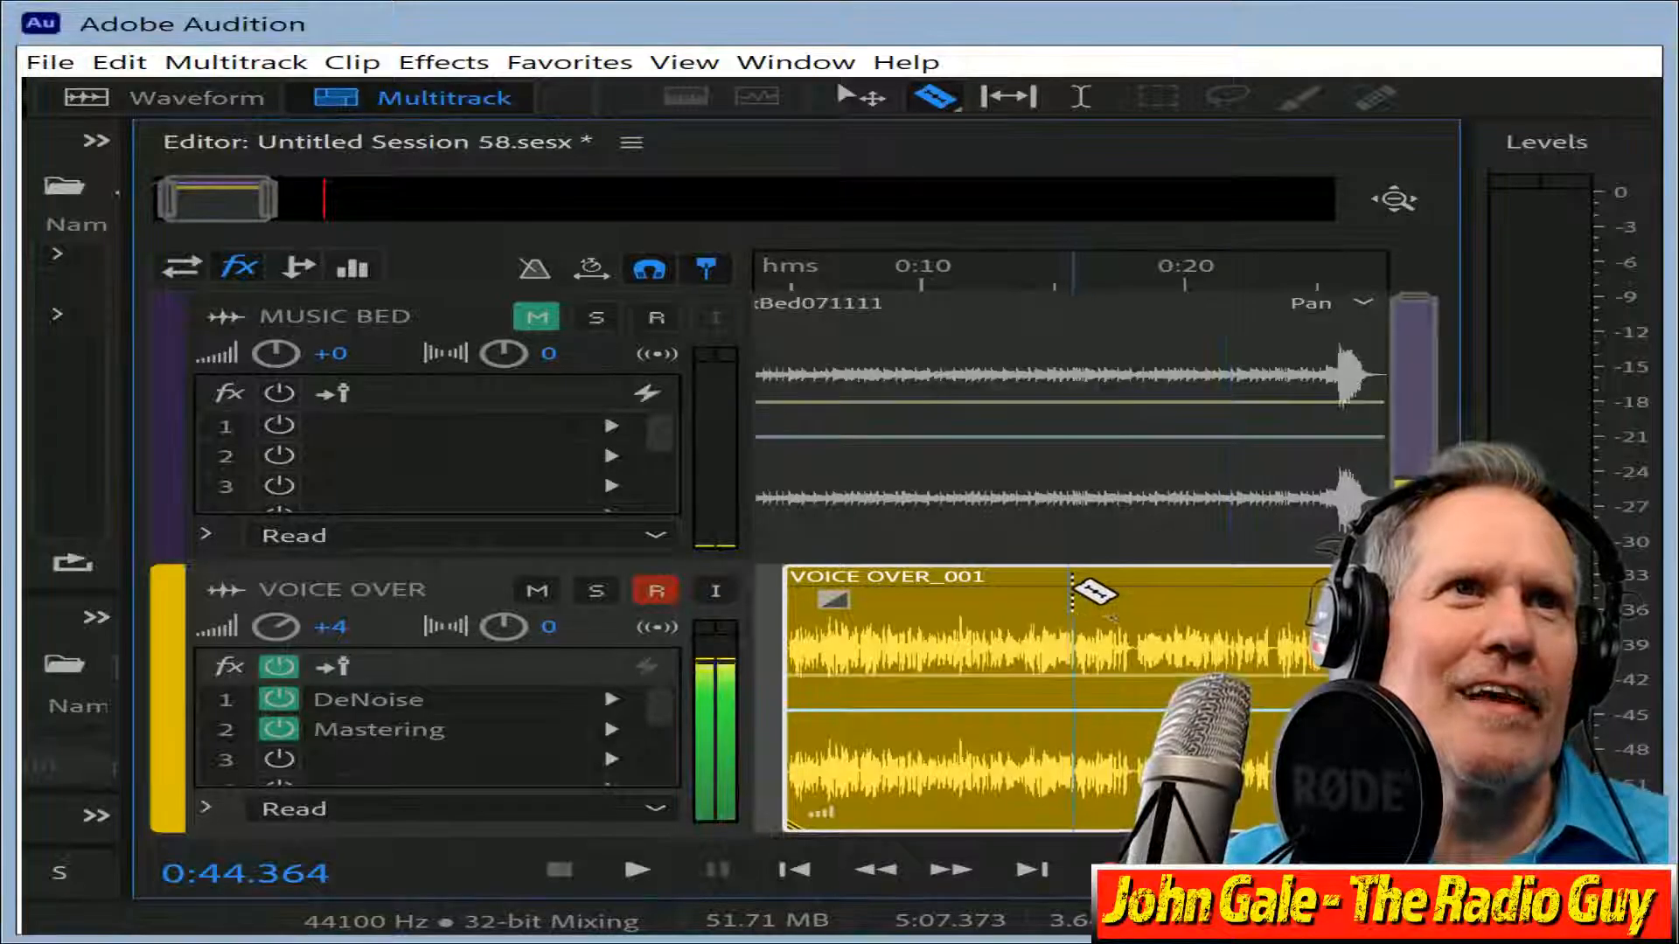
left_click_drag(1073, 570, 973, 584)
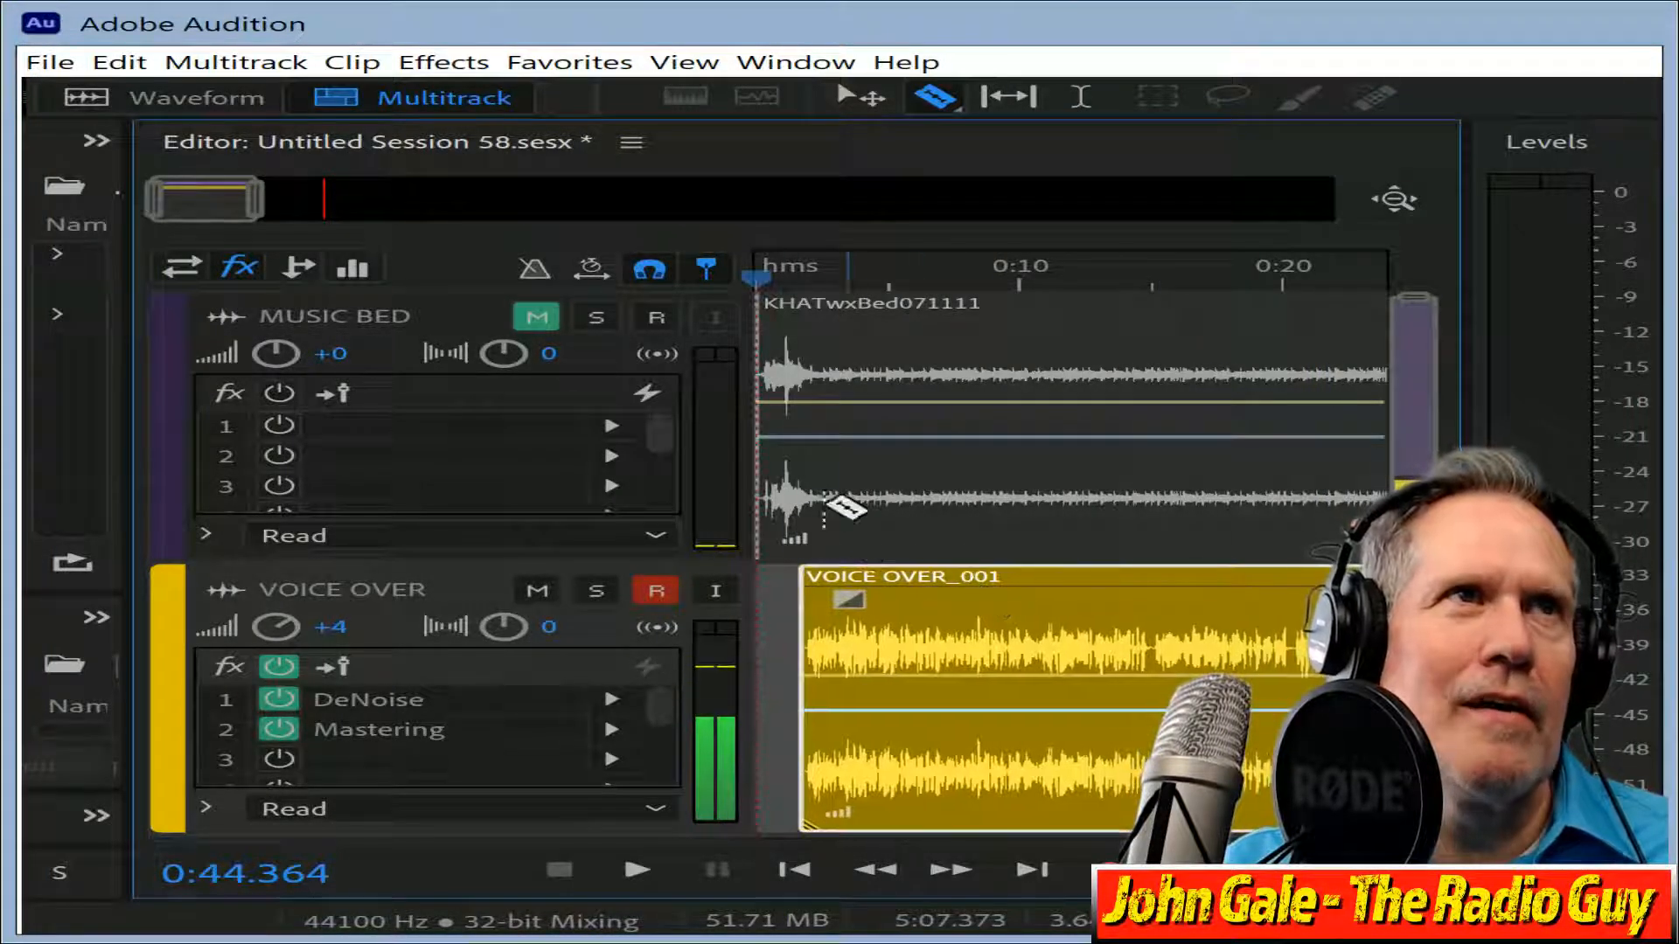
mouse_move(201, 216)
left_mouse_down()
mouse_move(261, 217)
mouse_move(184, 218)
left_mouse_up()
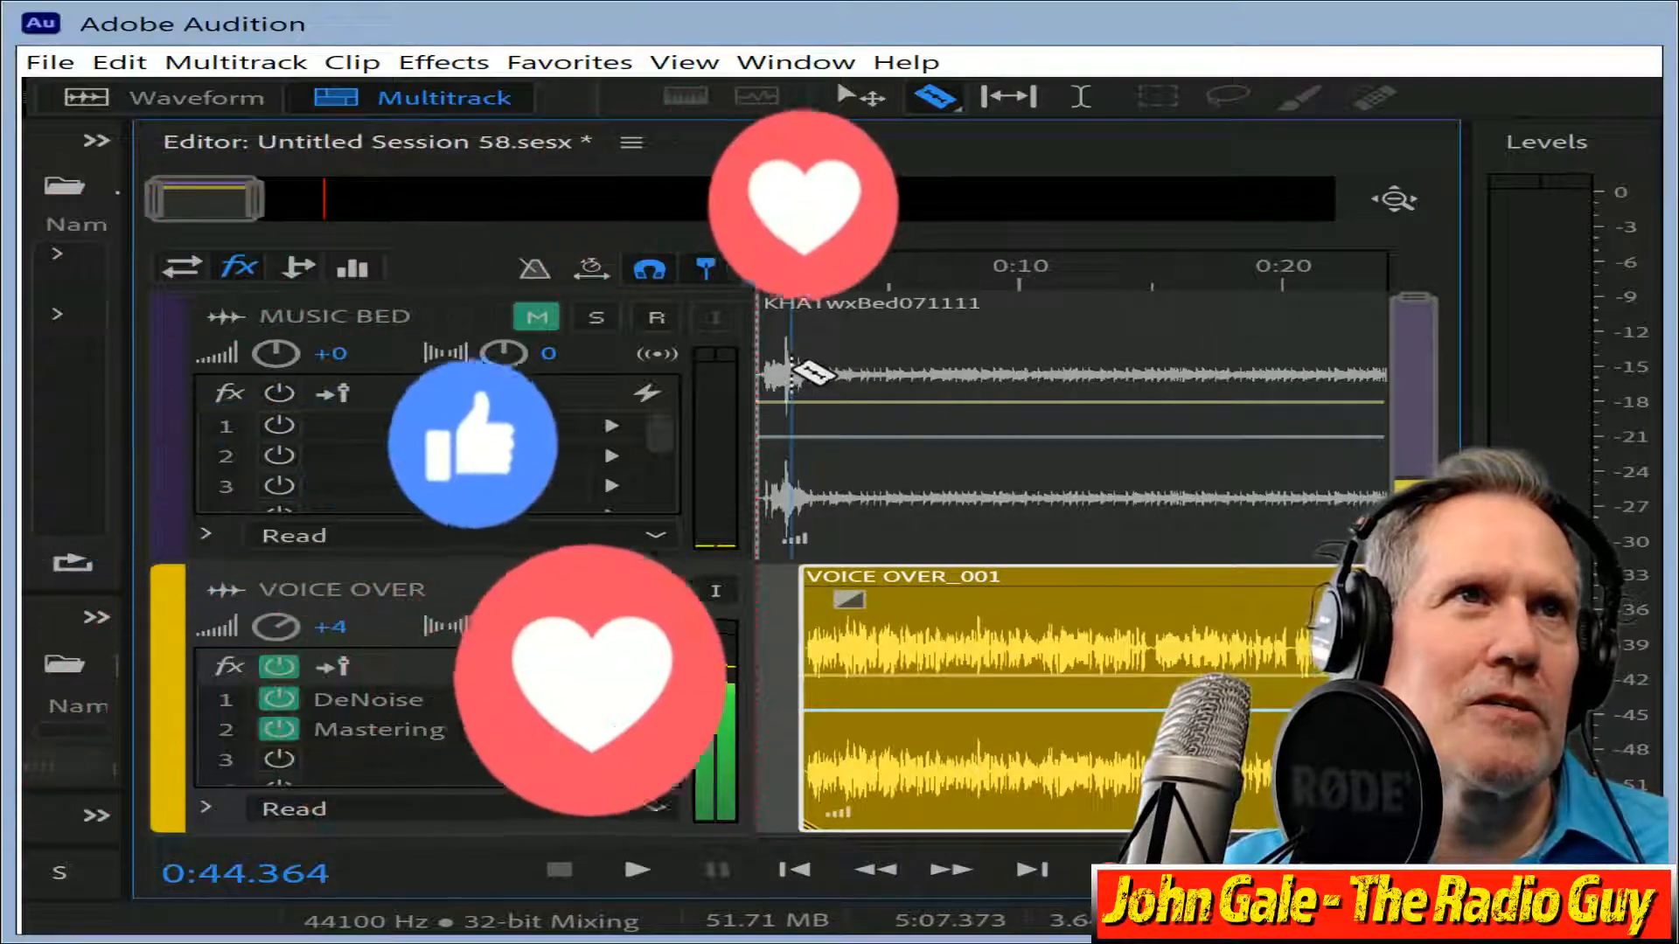
left_click(806, 278)
left_click_drag(813, 288, 801, 288)
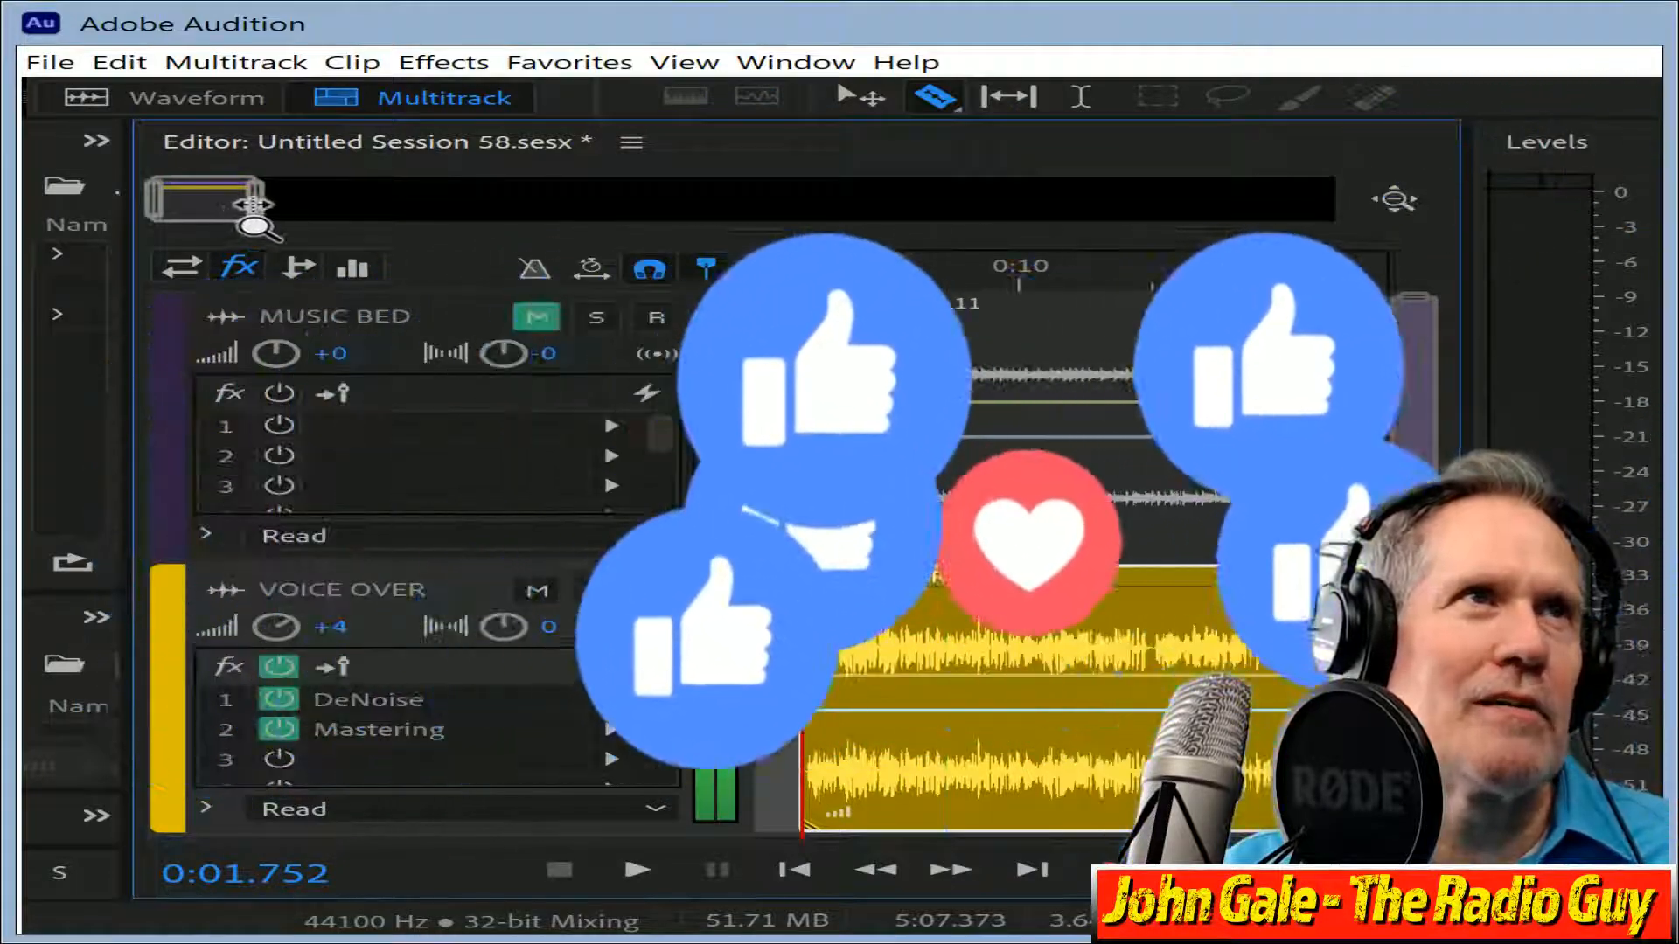
scroll(162, 199, "up", 5)
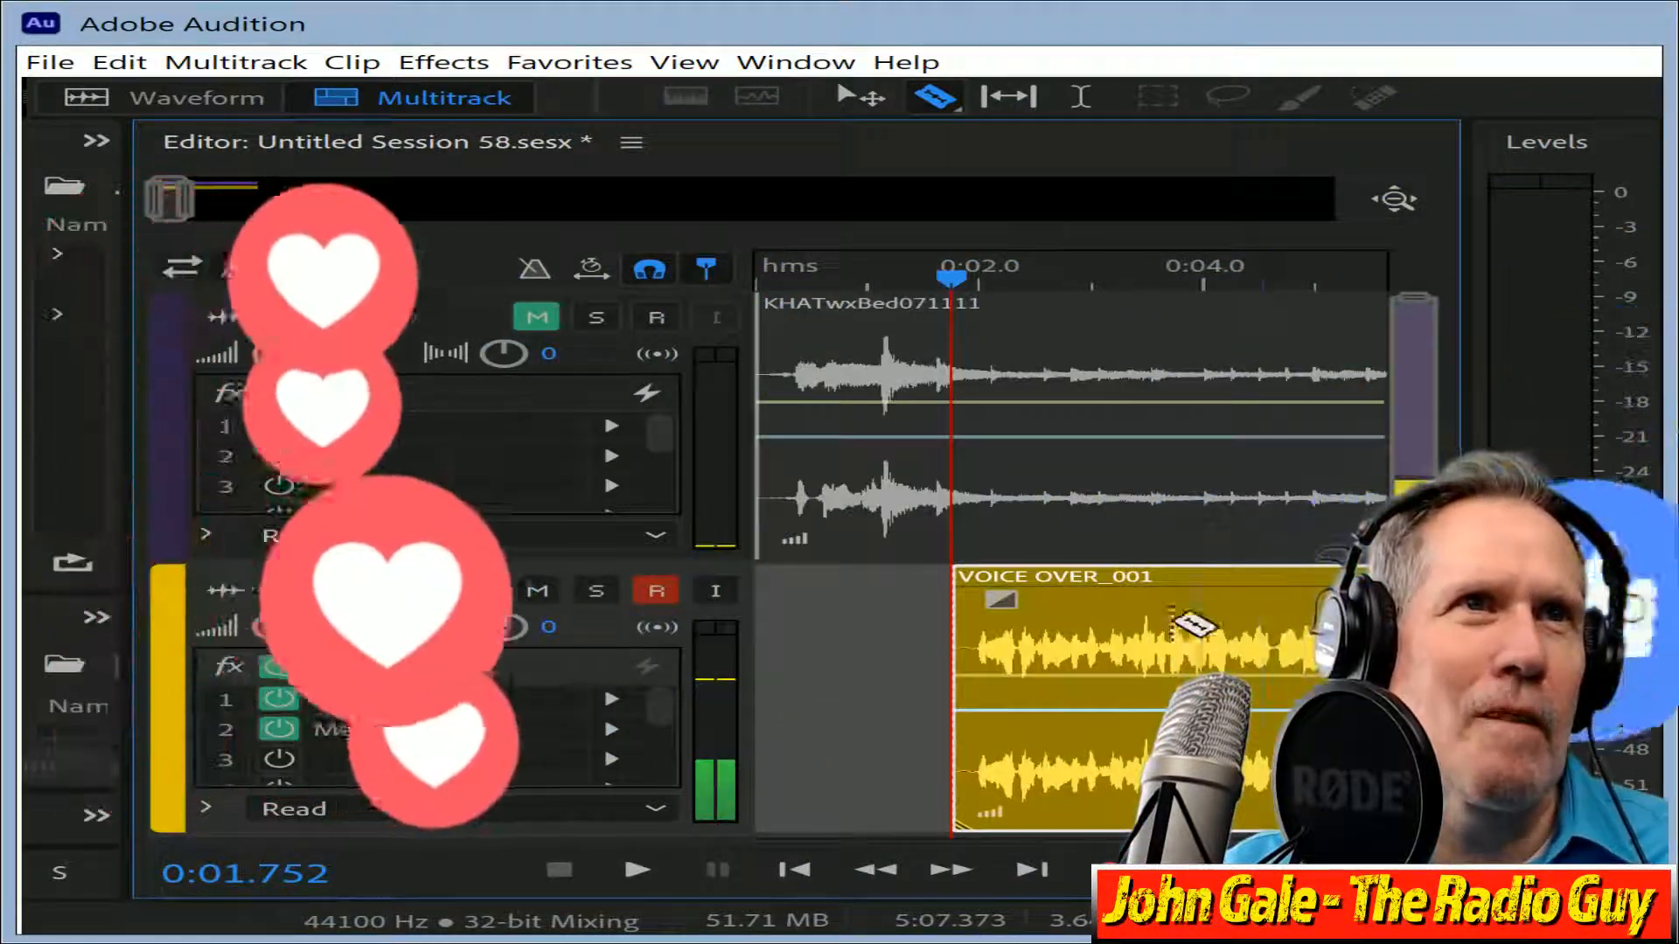
left_click_drag(1085, 588, 1065, 588)
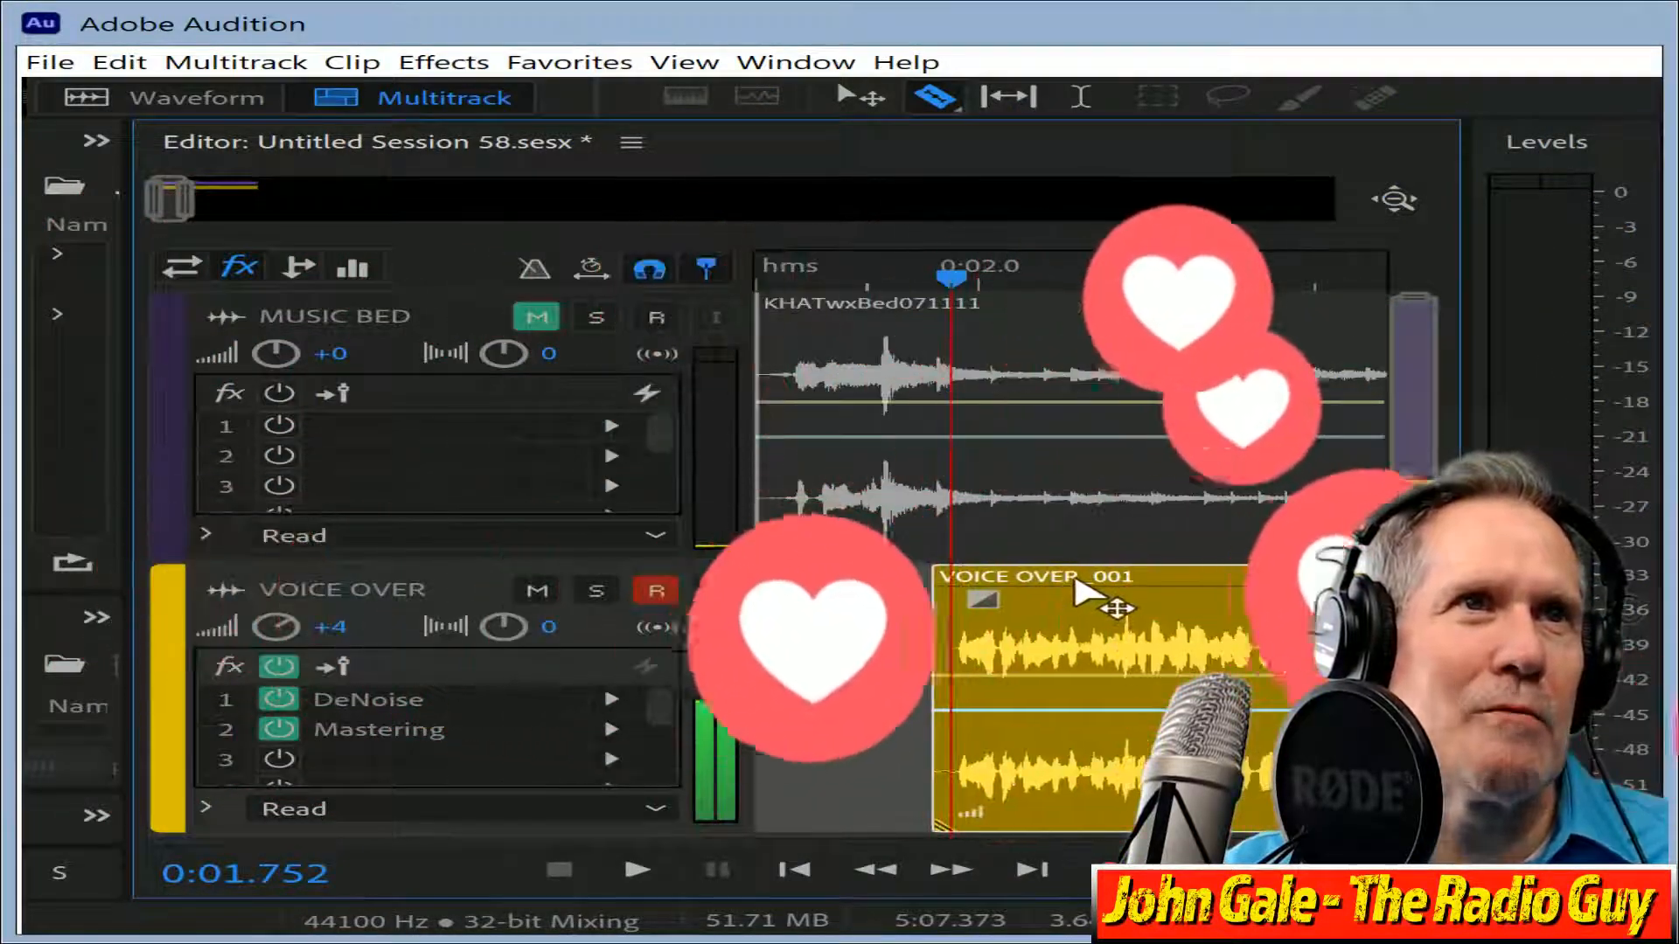
Unmute the MUSIC BED track and mix the whole KHAT session down to a new file.
left_click(537, 318)
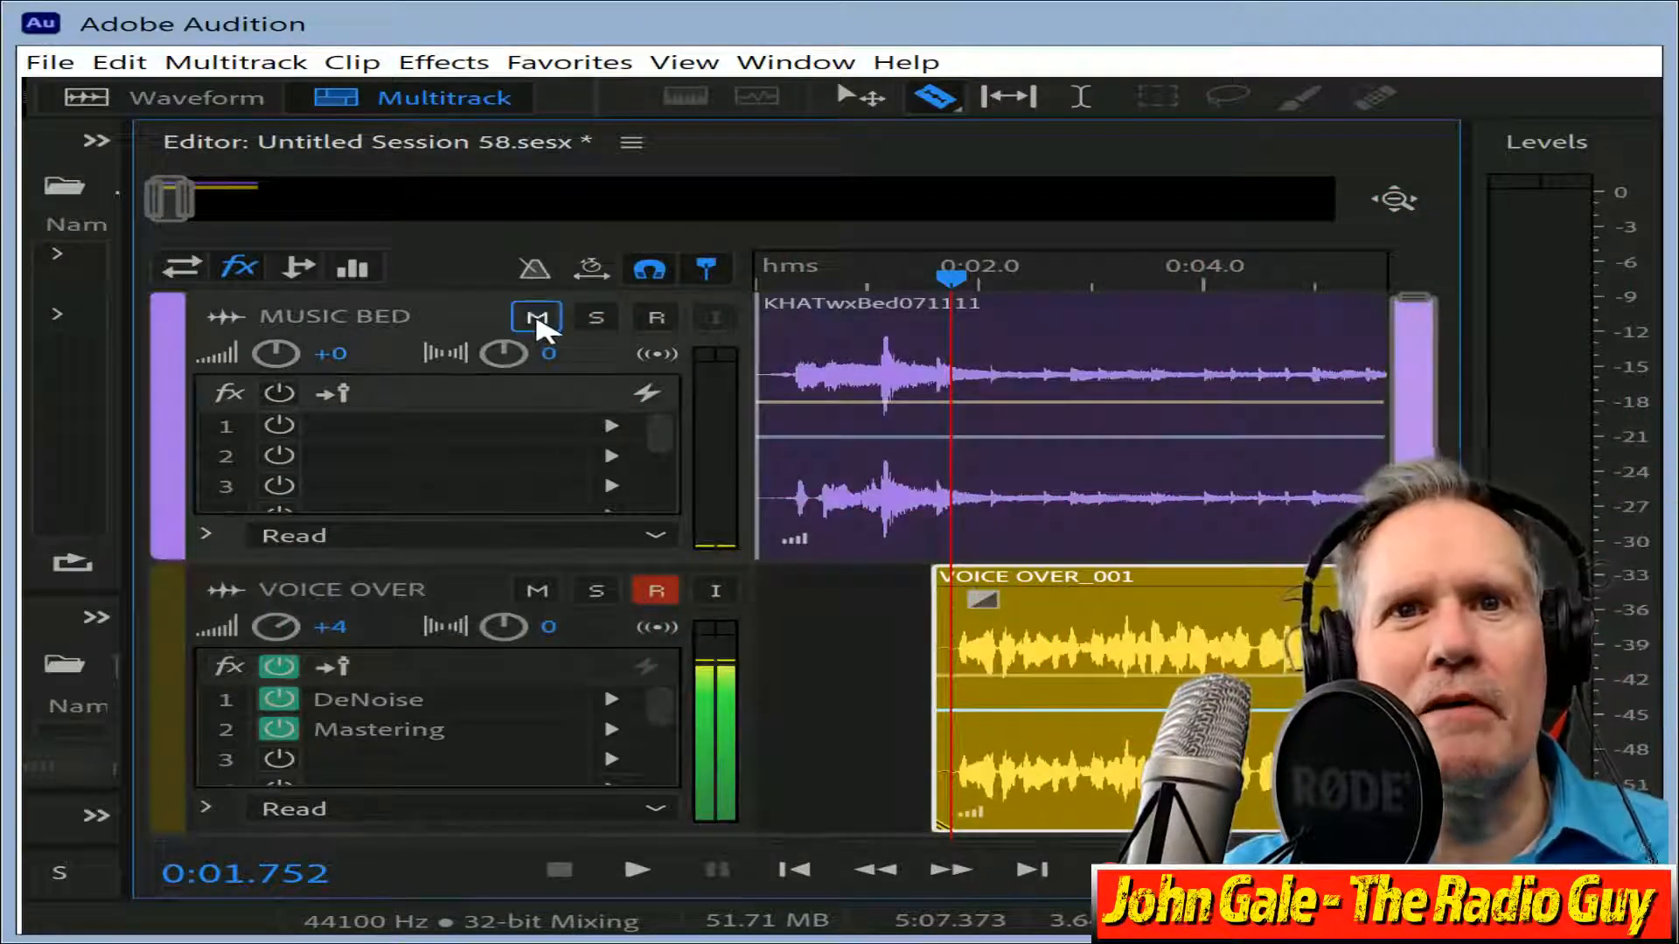
key("alt+shift+m")
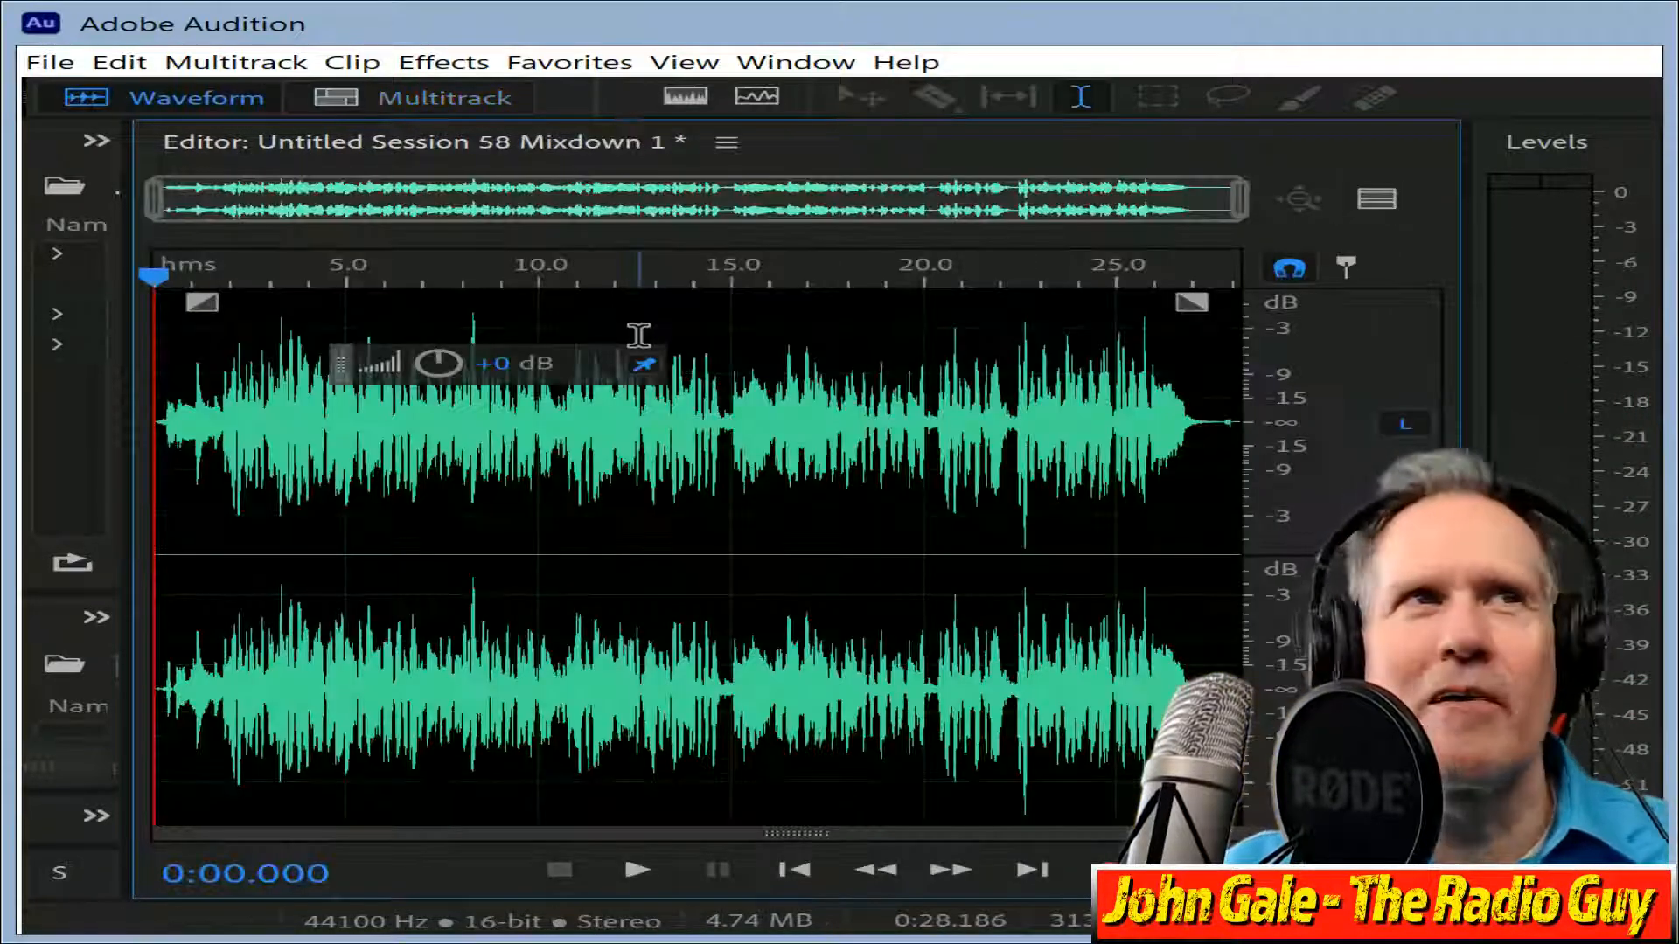
Raise the level of the entire mixdown and play it through to check it.
key("ctrl+a")
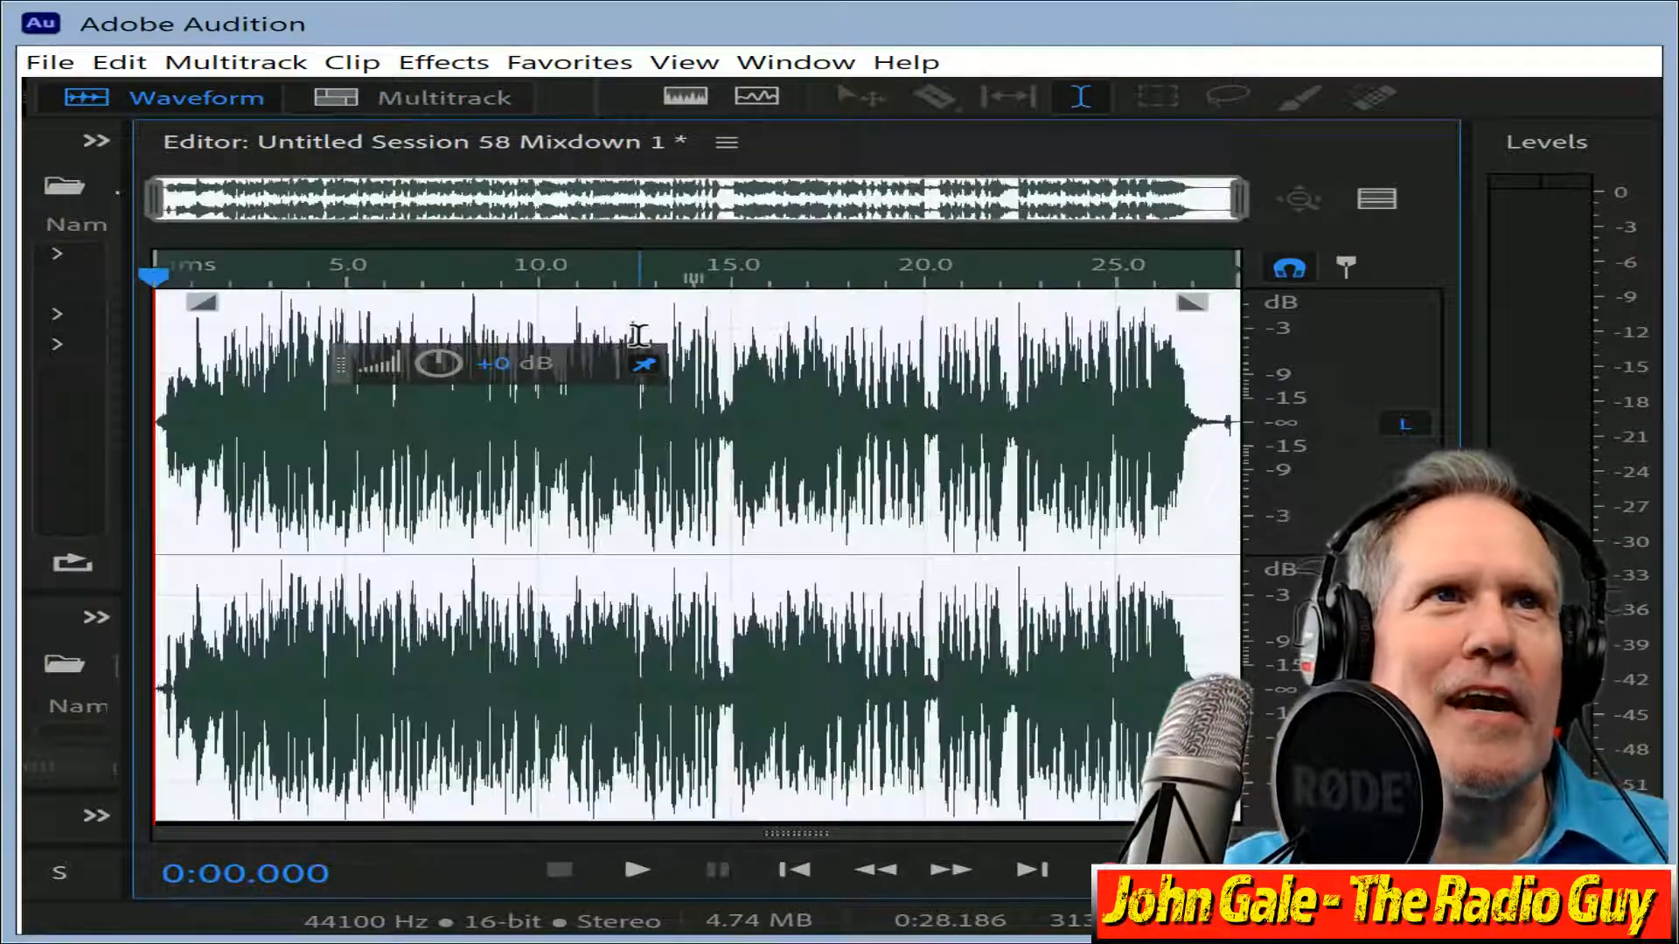
left_click(659, 872)
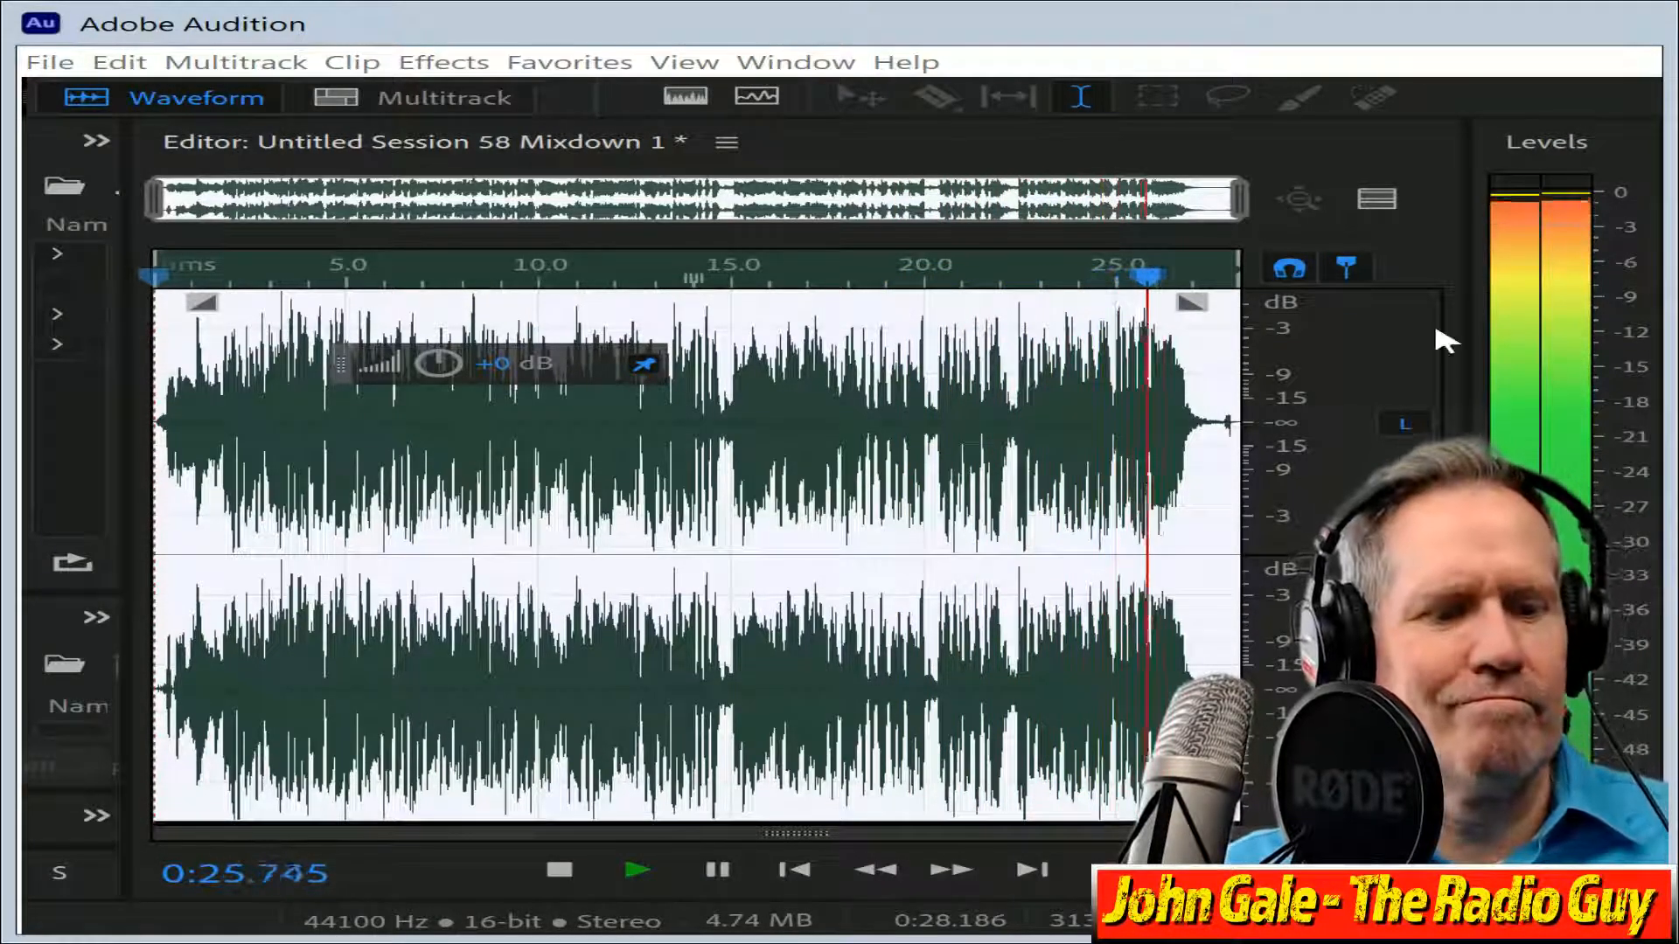
left_click(556, 870)
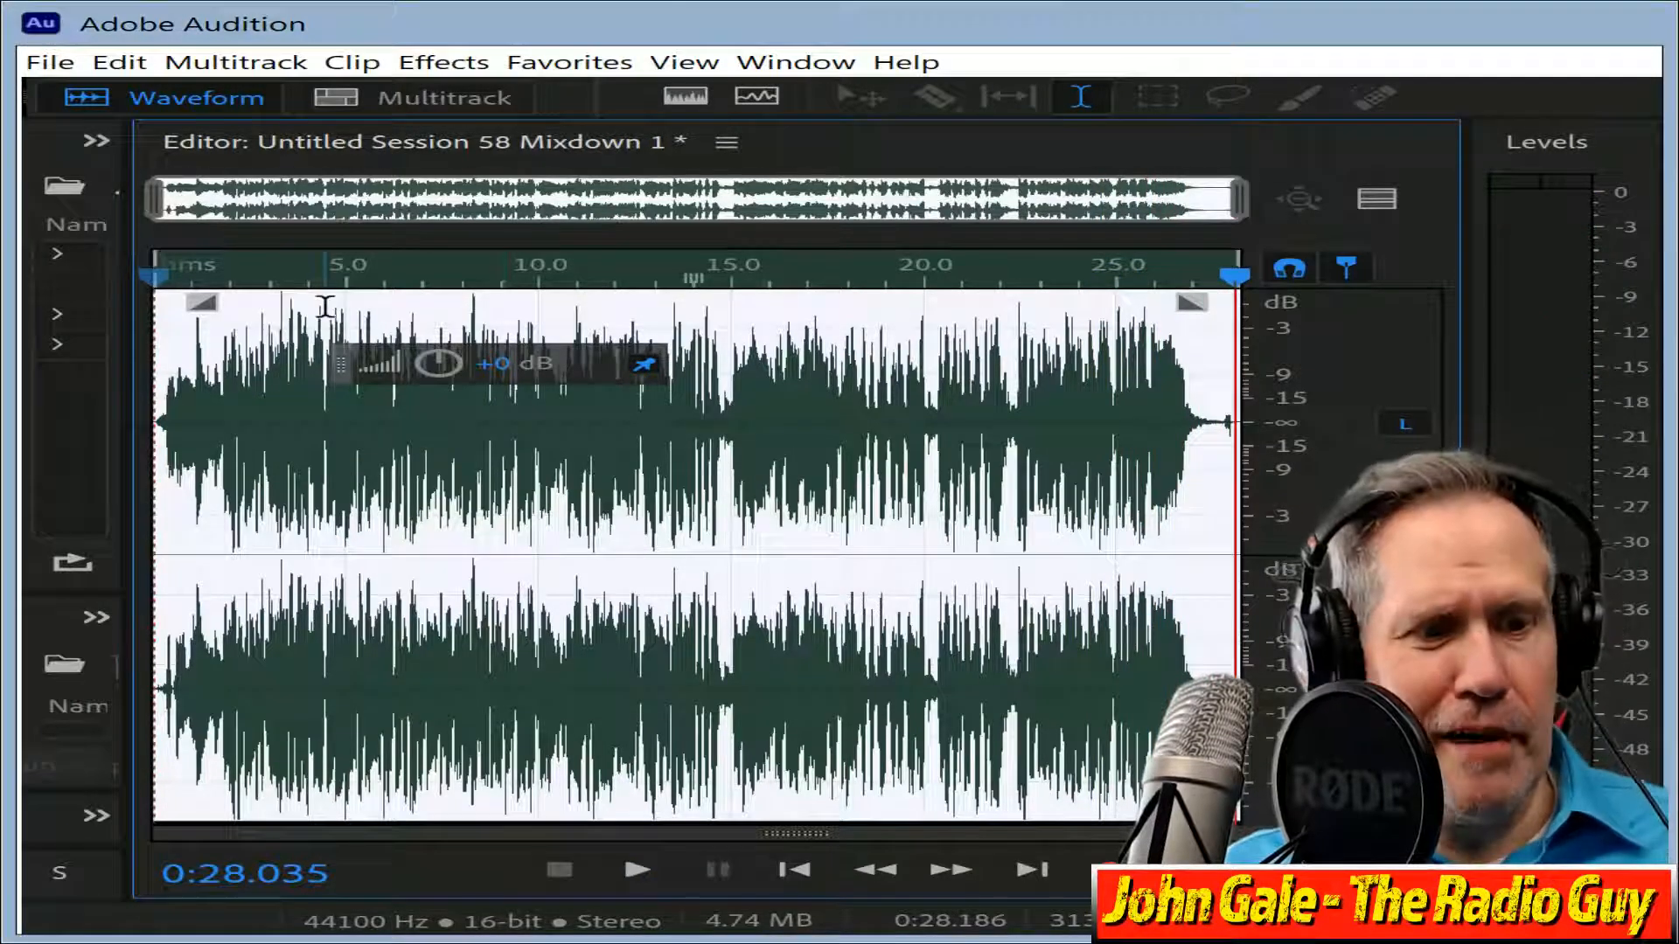
Trim the silence from the mixdown's start and cut the leftover tail after about 0:27.66.
left_click_drag(1242, 203, 258, 203)
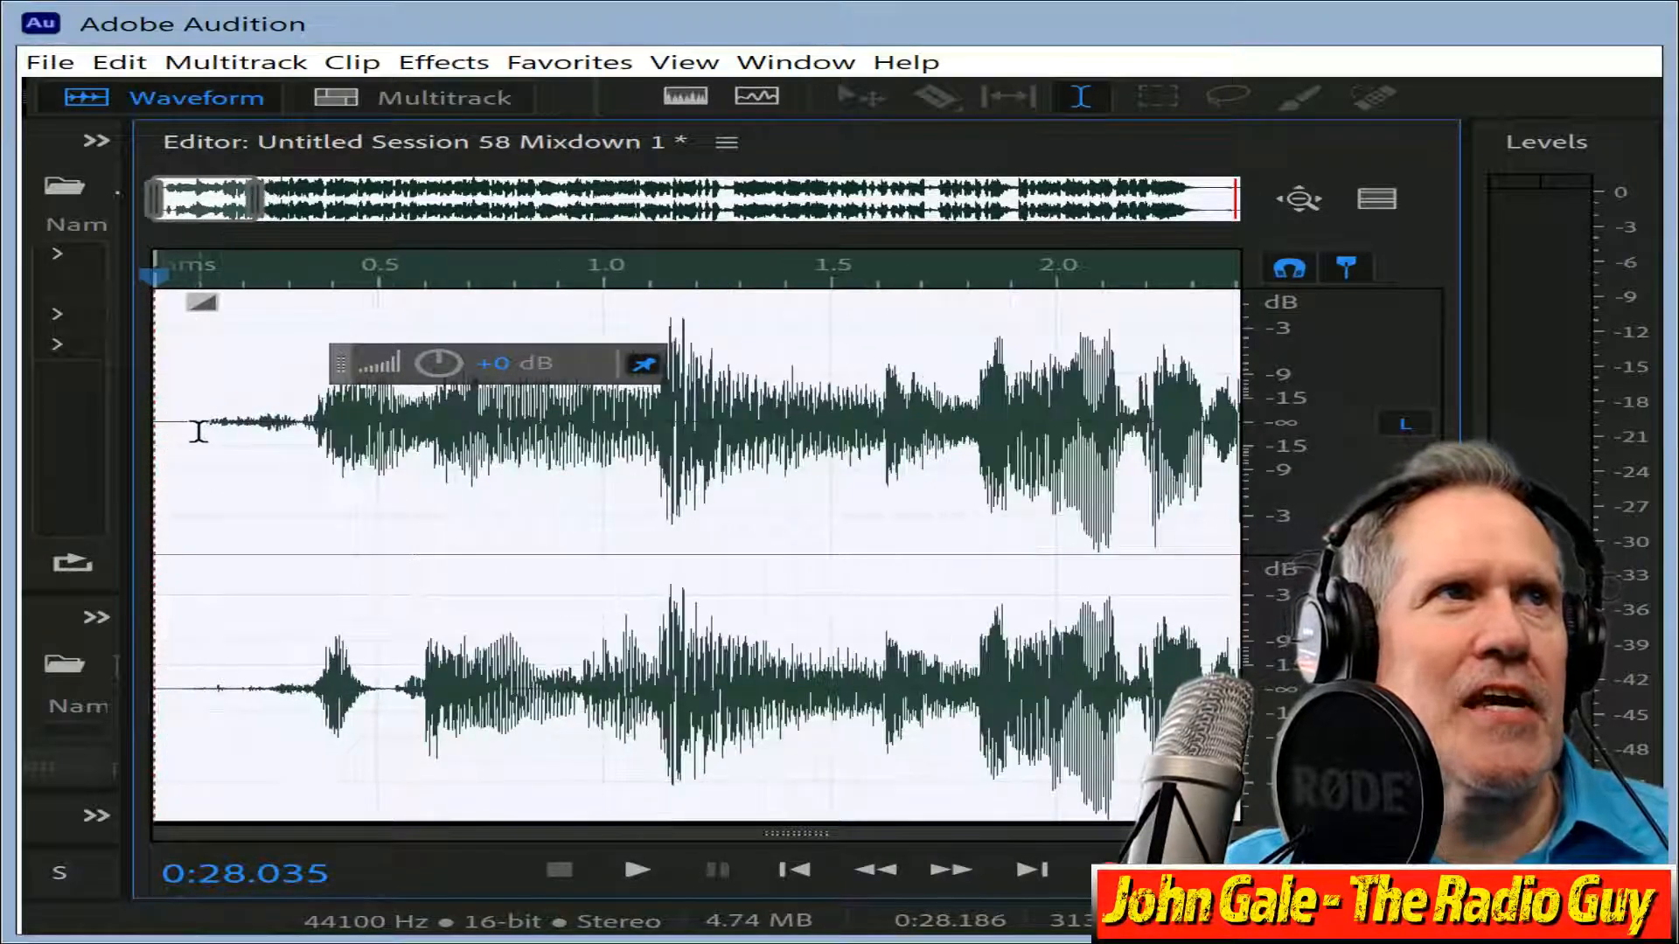
left_click(157, 411)
left_click_drag(227, 194, 1198, 200)
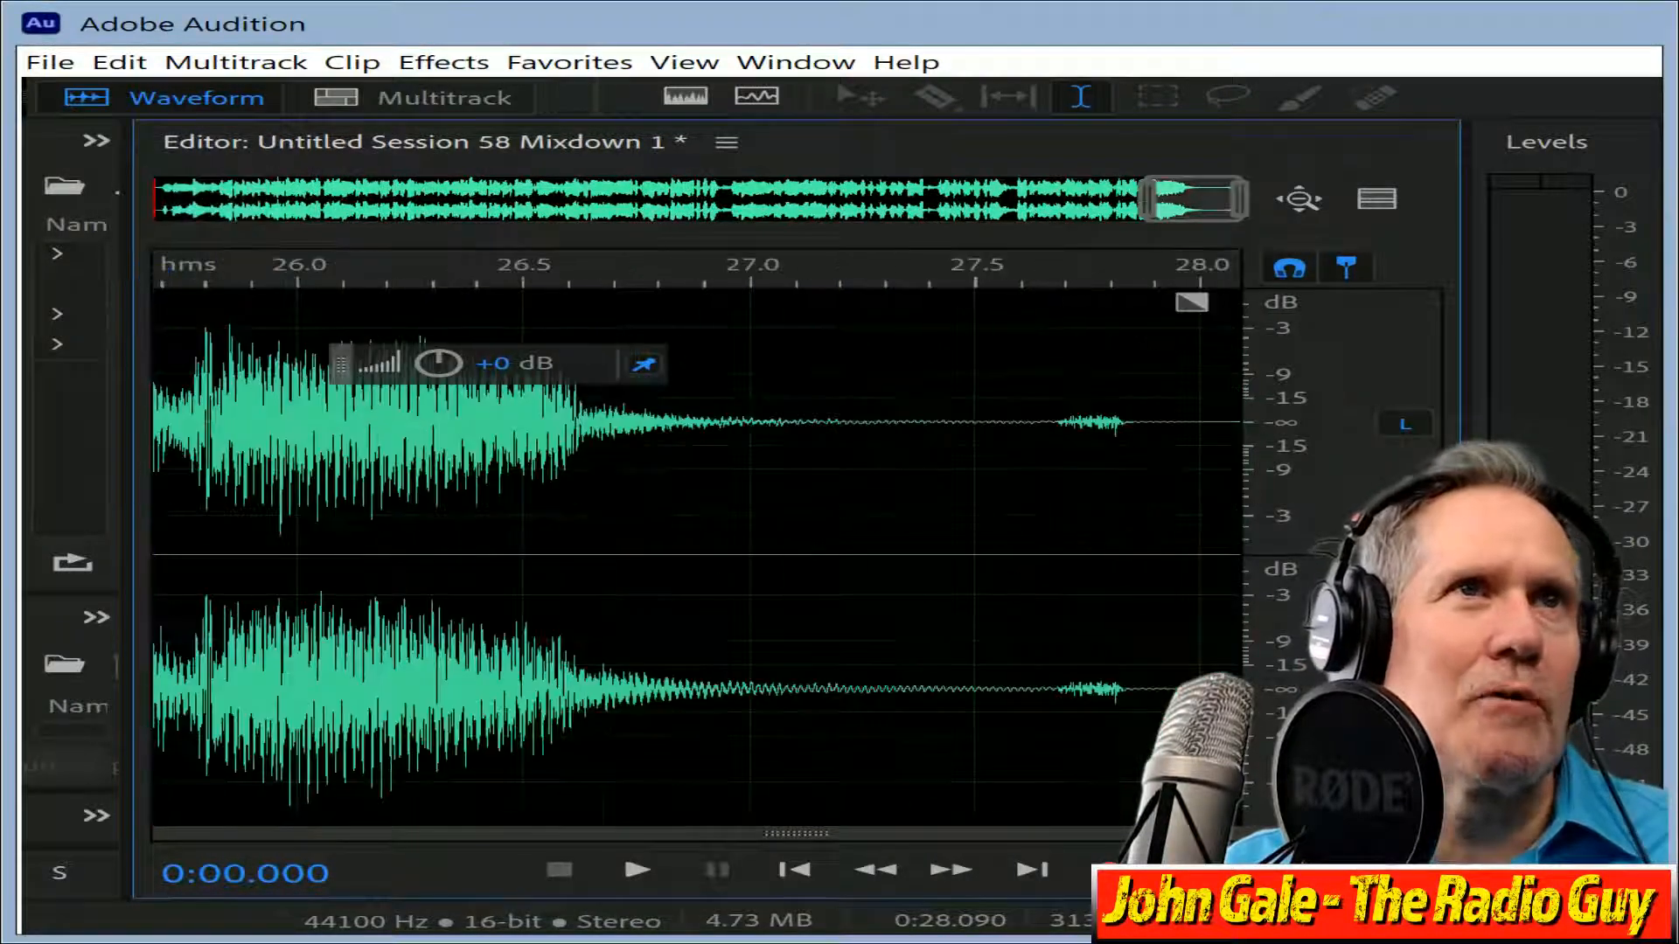
left_click_drag(1144, 405, 1241, 405)
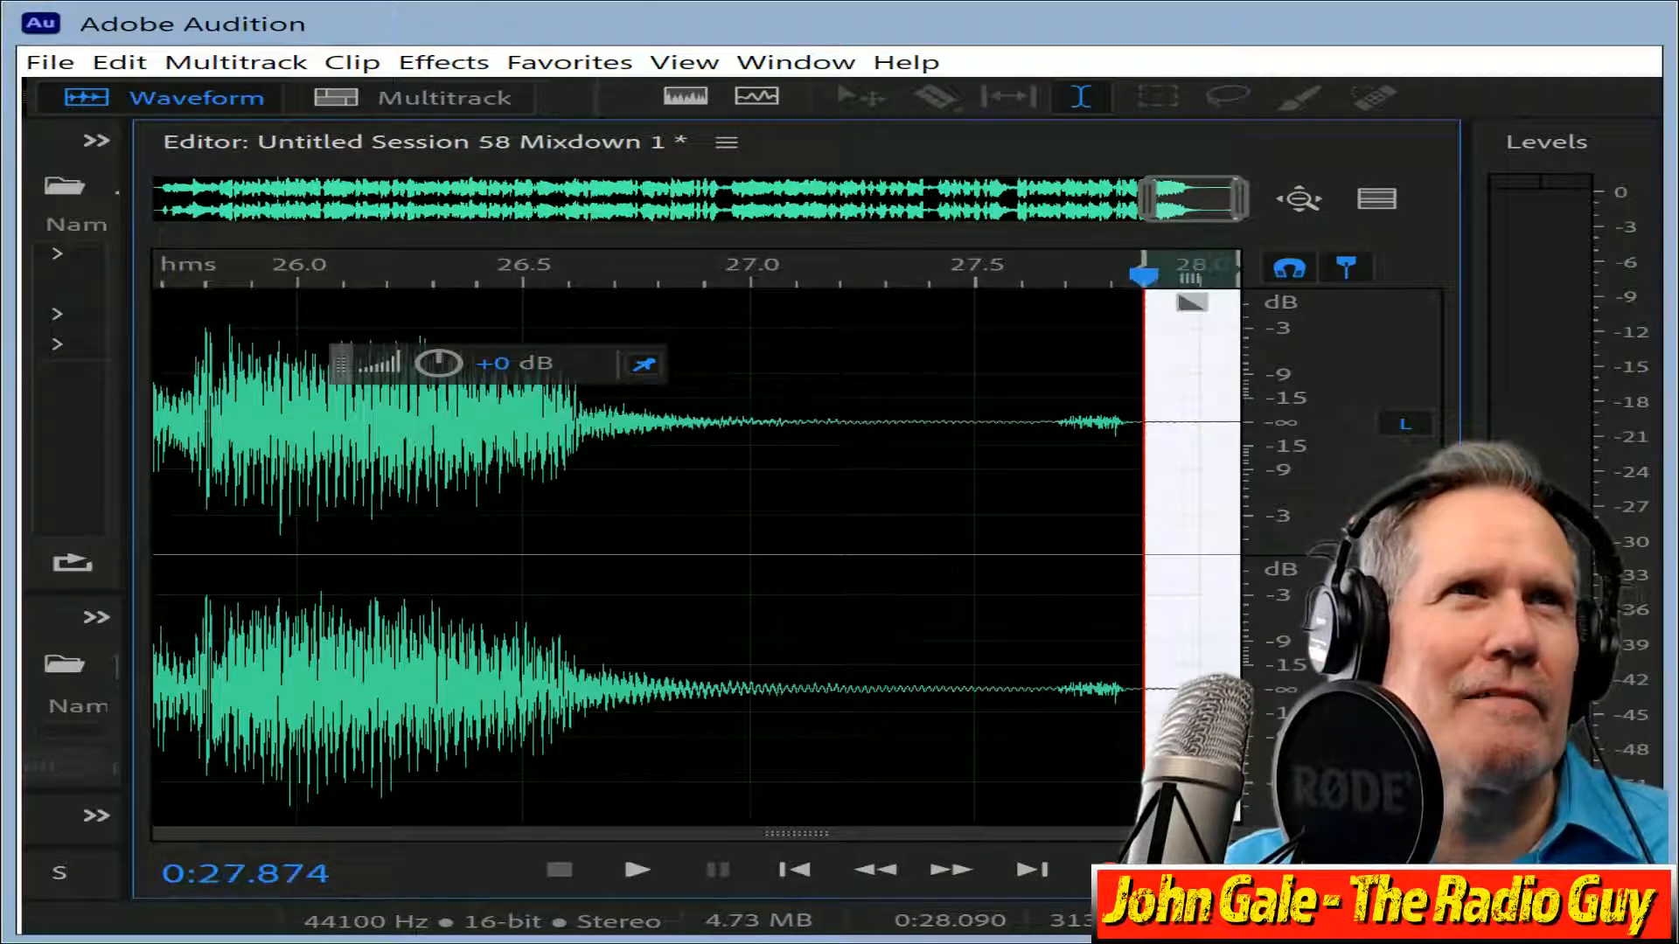
key("Delete")
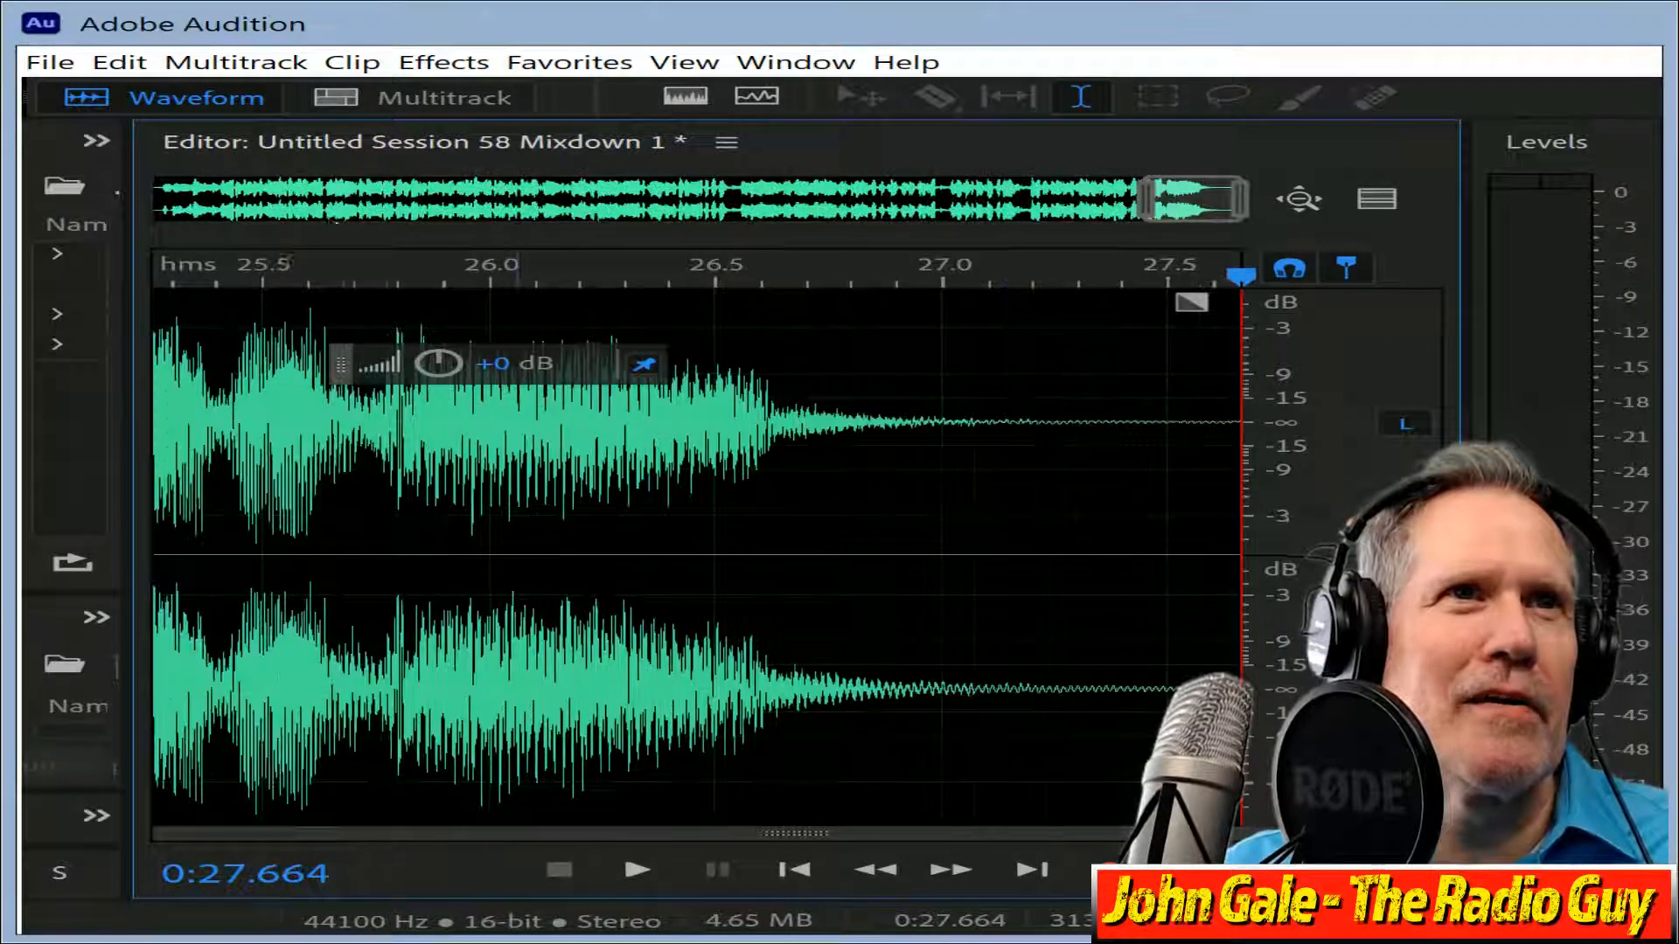
Export the mixdown to E: as khatfmev.mp3 in MP3 Audio format, replacing the existing file.
key("ctrl+s")
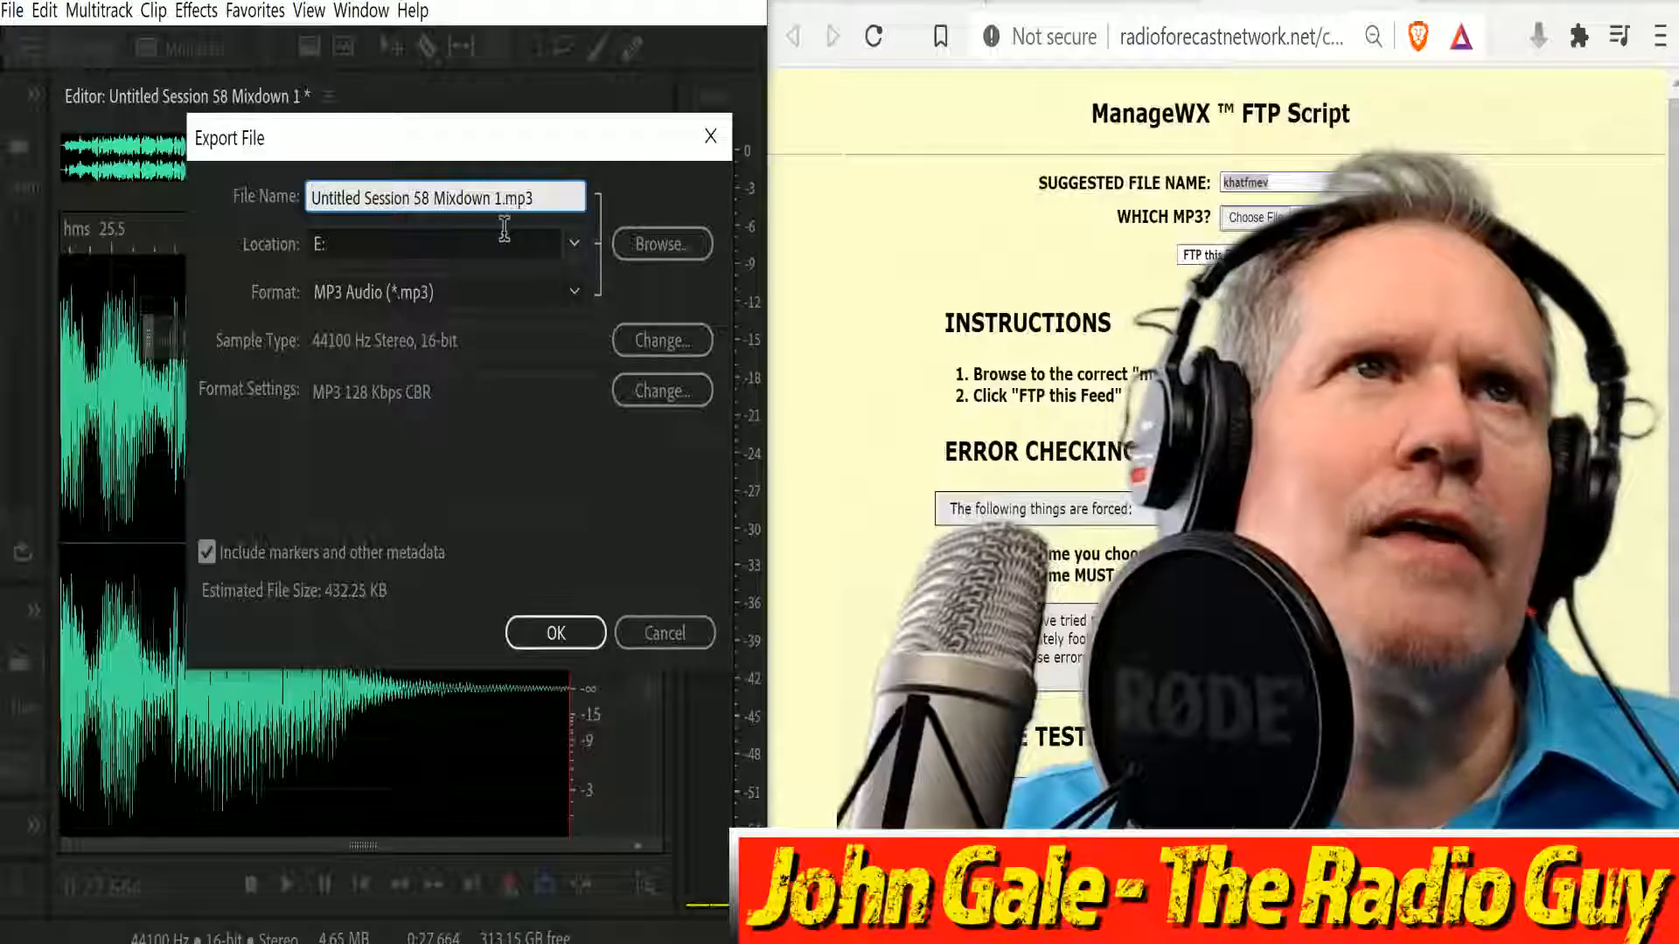
left_click_drag(504, 198, 310, 198)
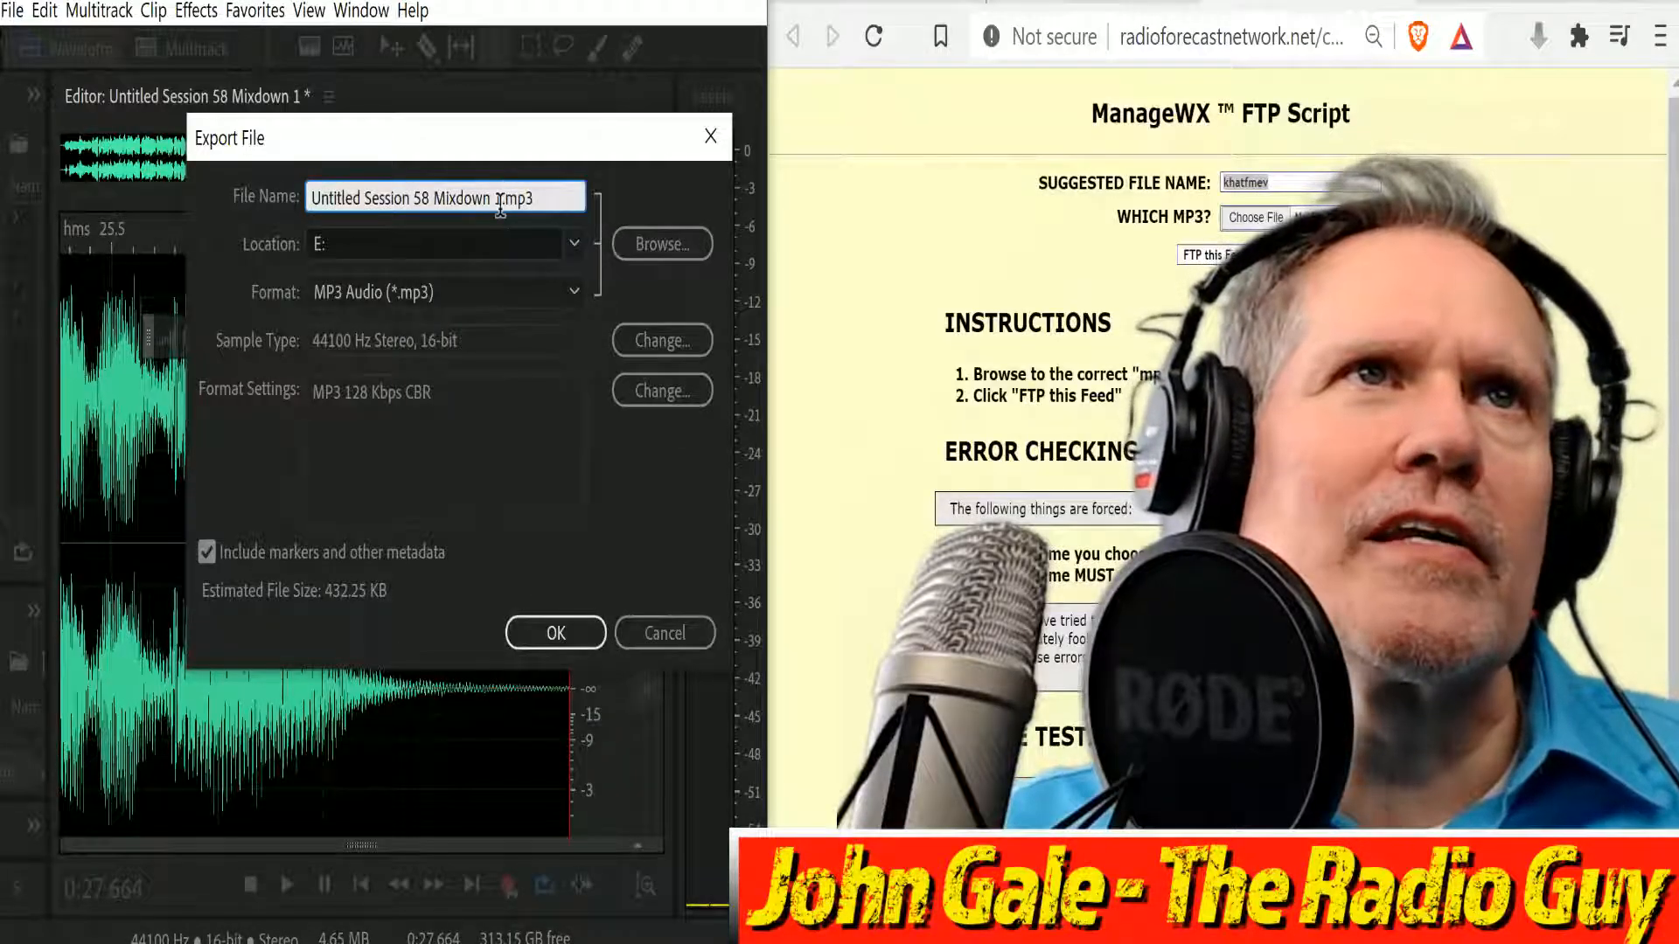
type("khatfmev")
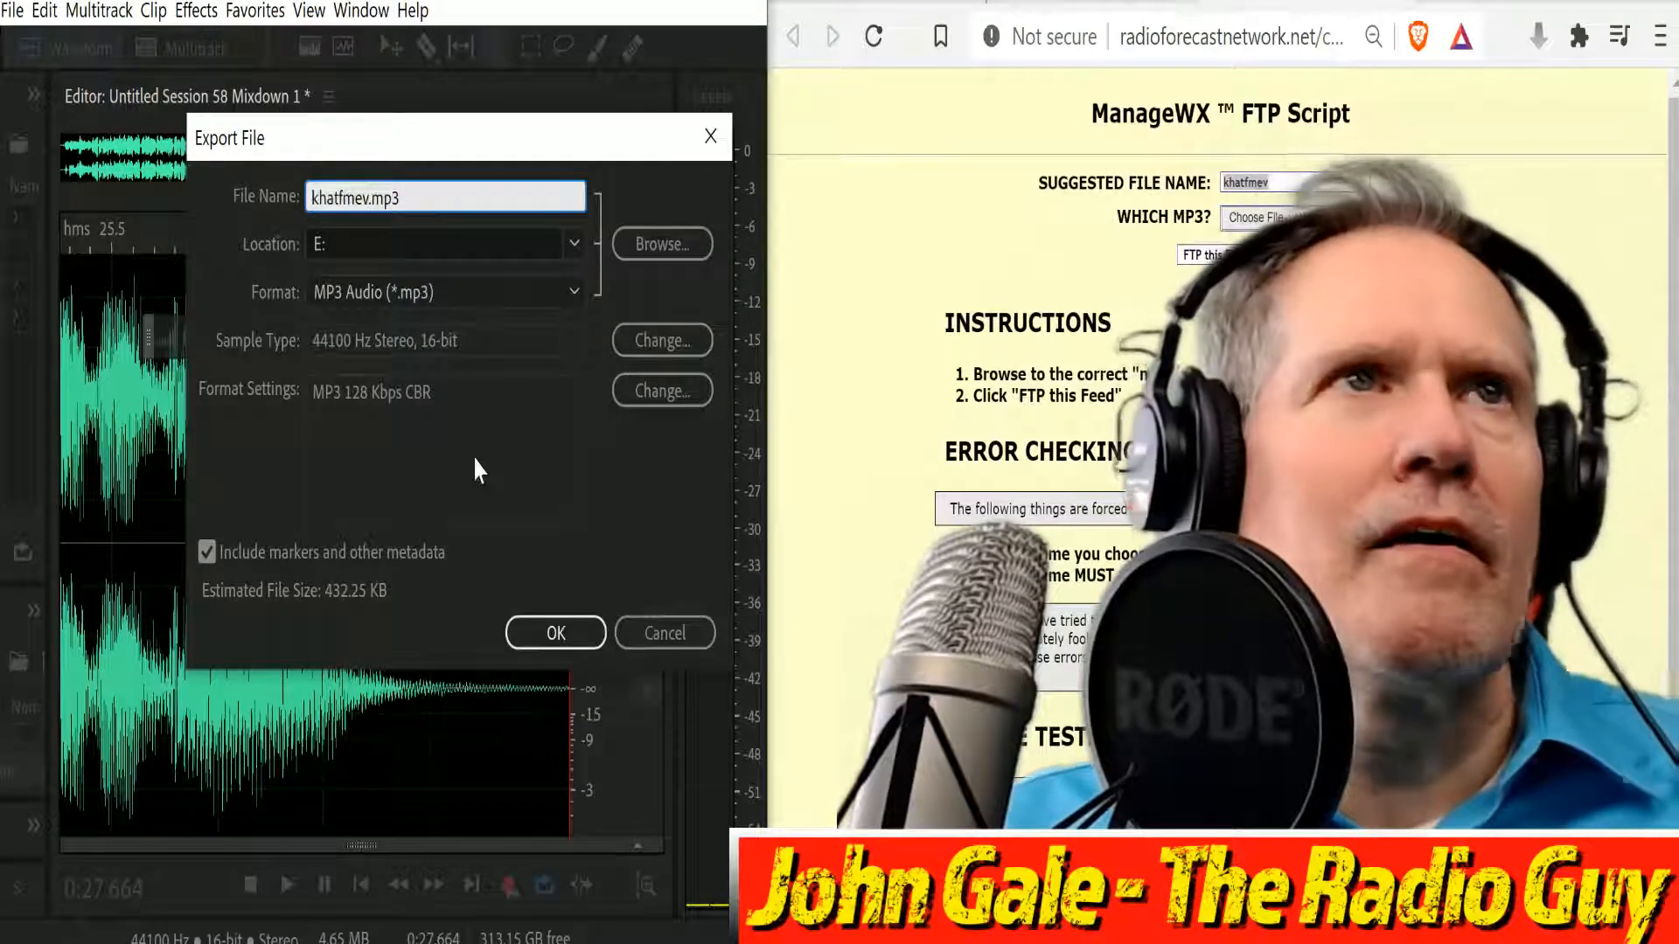
left_click(577, 636)
left_click(555, 453)
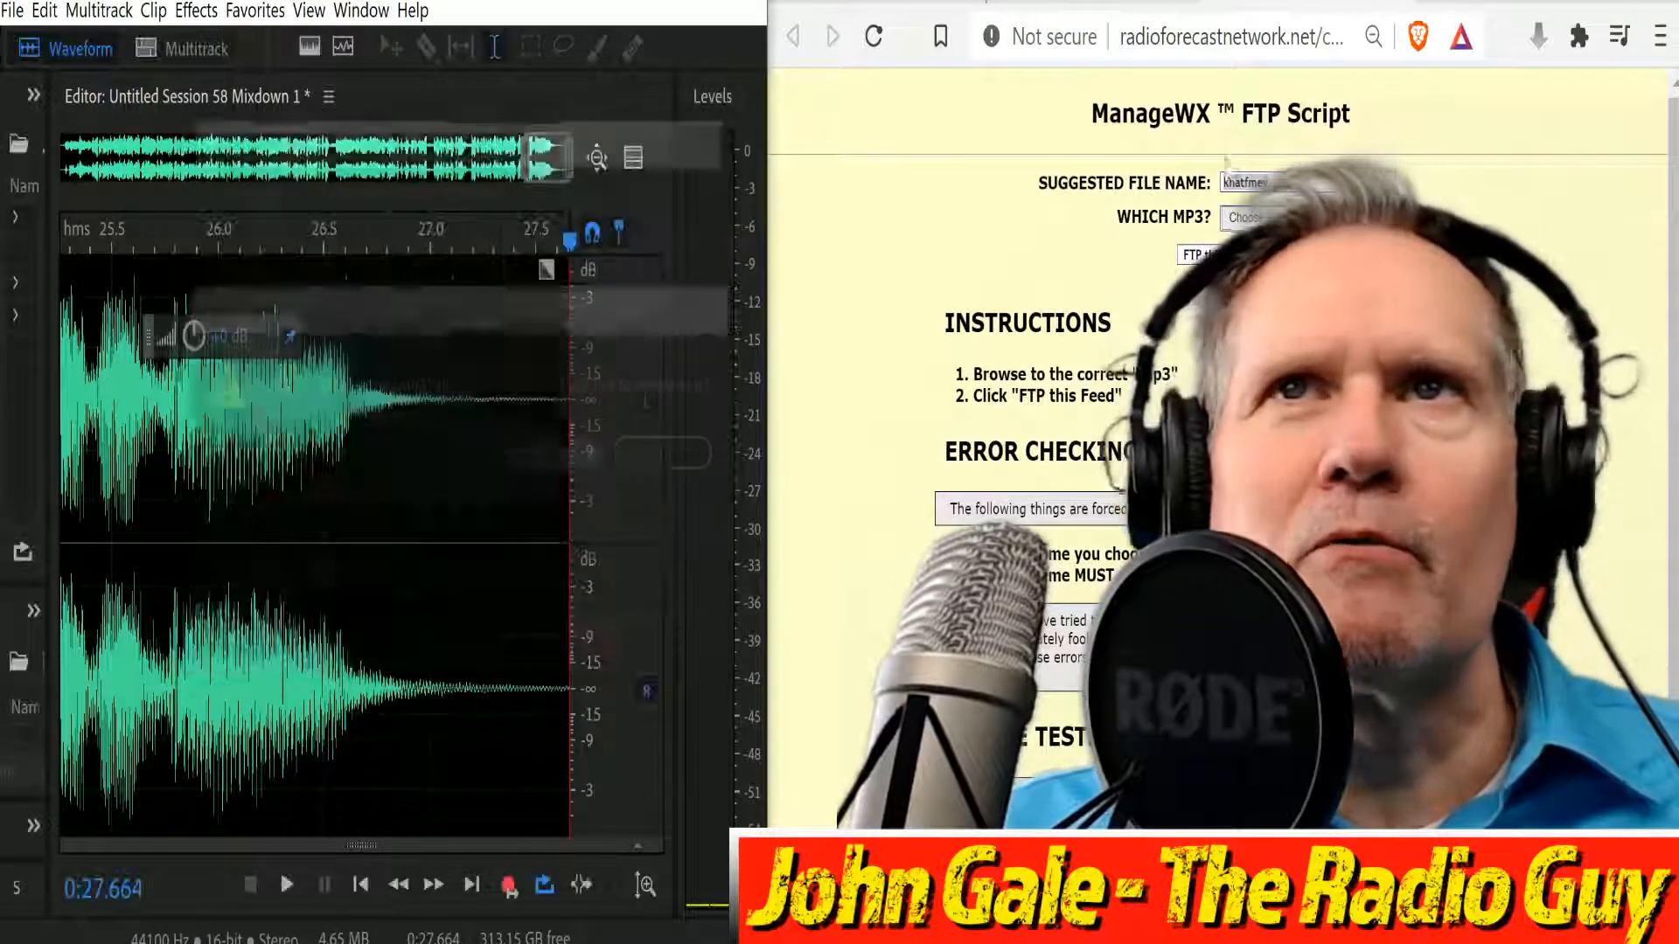
Choose khatfmev.mp3 from drive E: in the ManageWX FTP form, upload the KHAT feed and close the results window.
left_click(1246, 217)
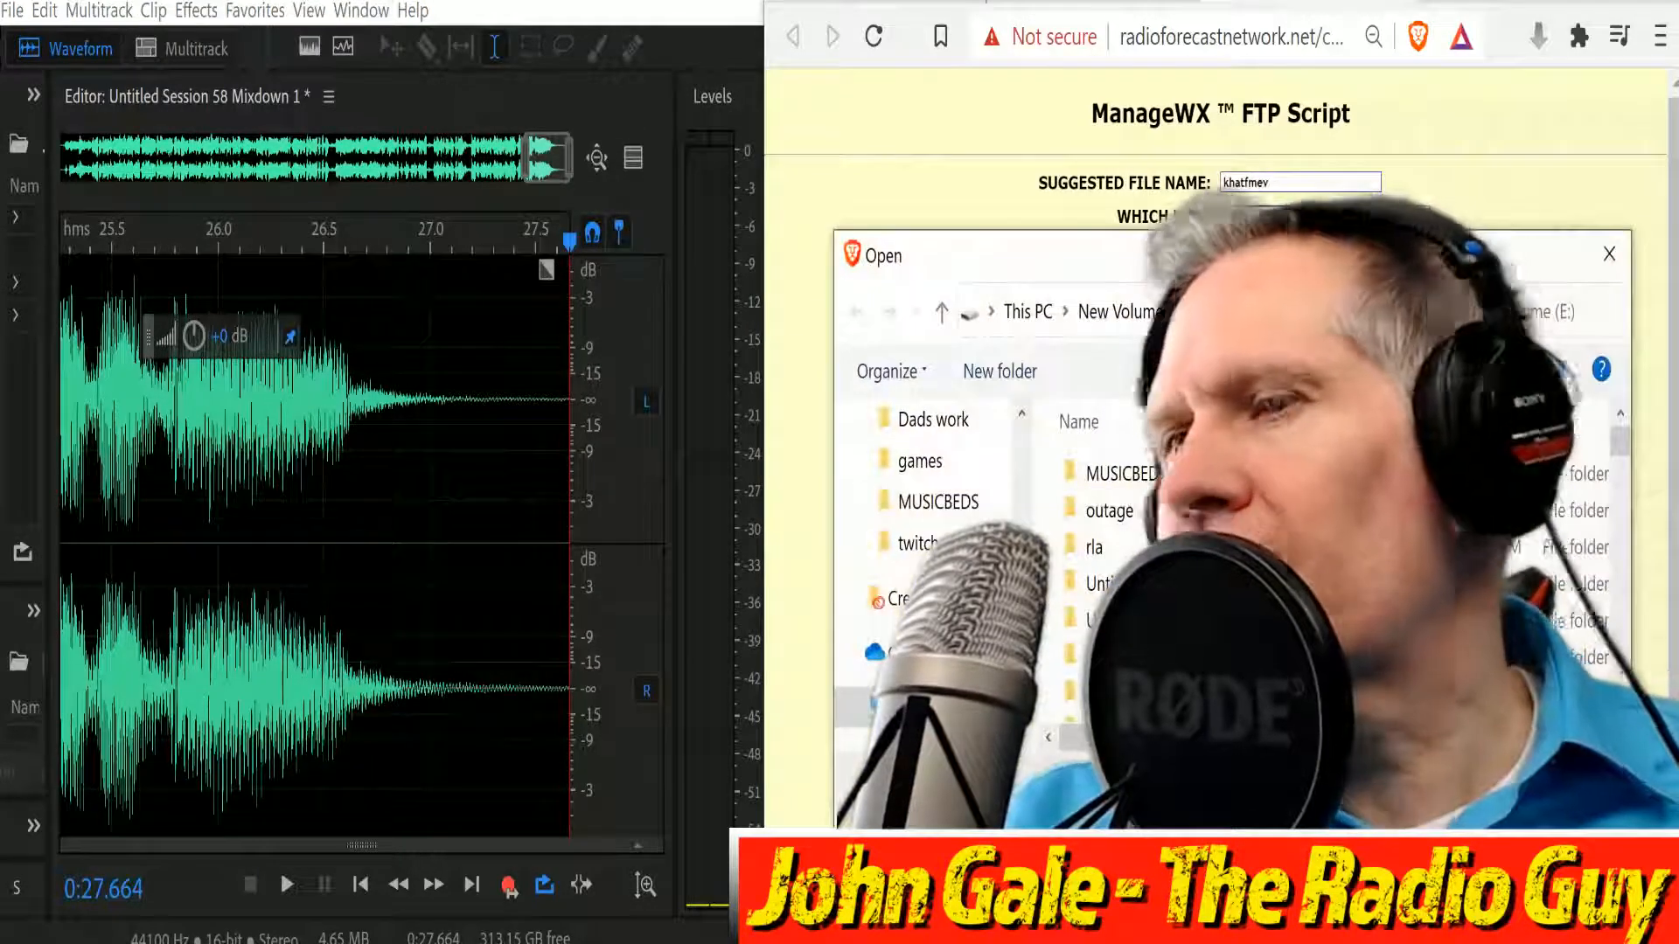
scroll(1628, 572, "down", 12)
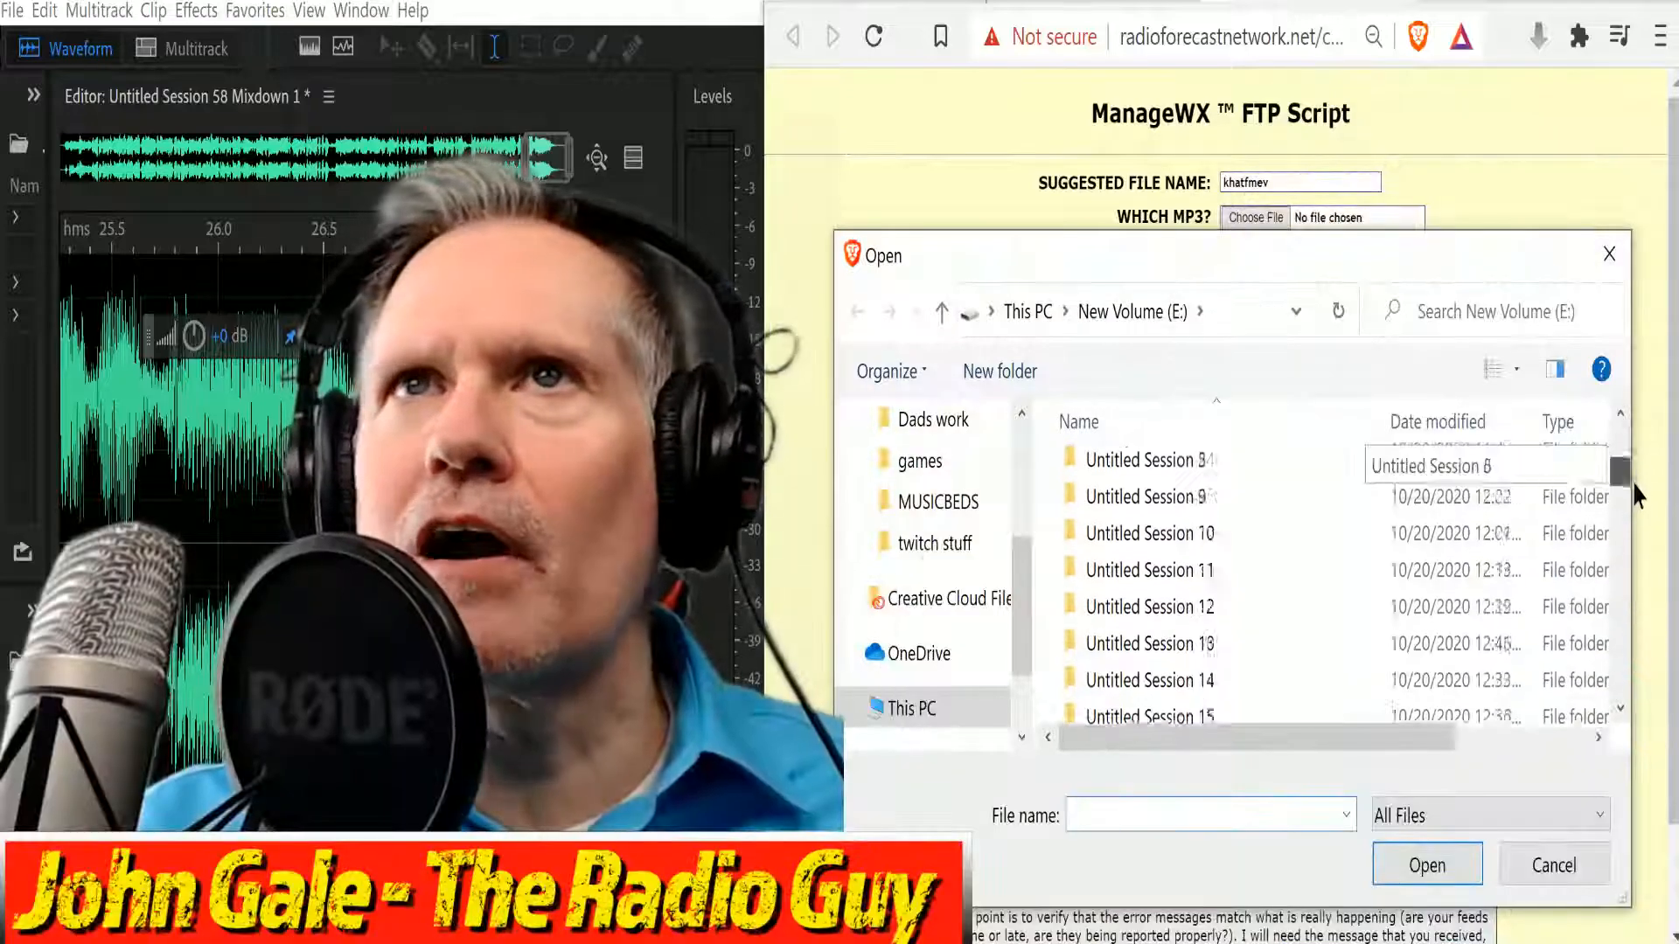
left_click_drag(1628, 573, 1615, 625)
left_click(1154, 612)
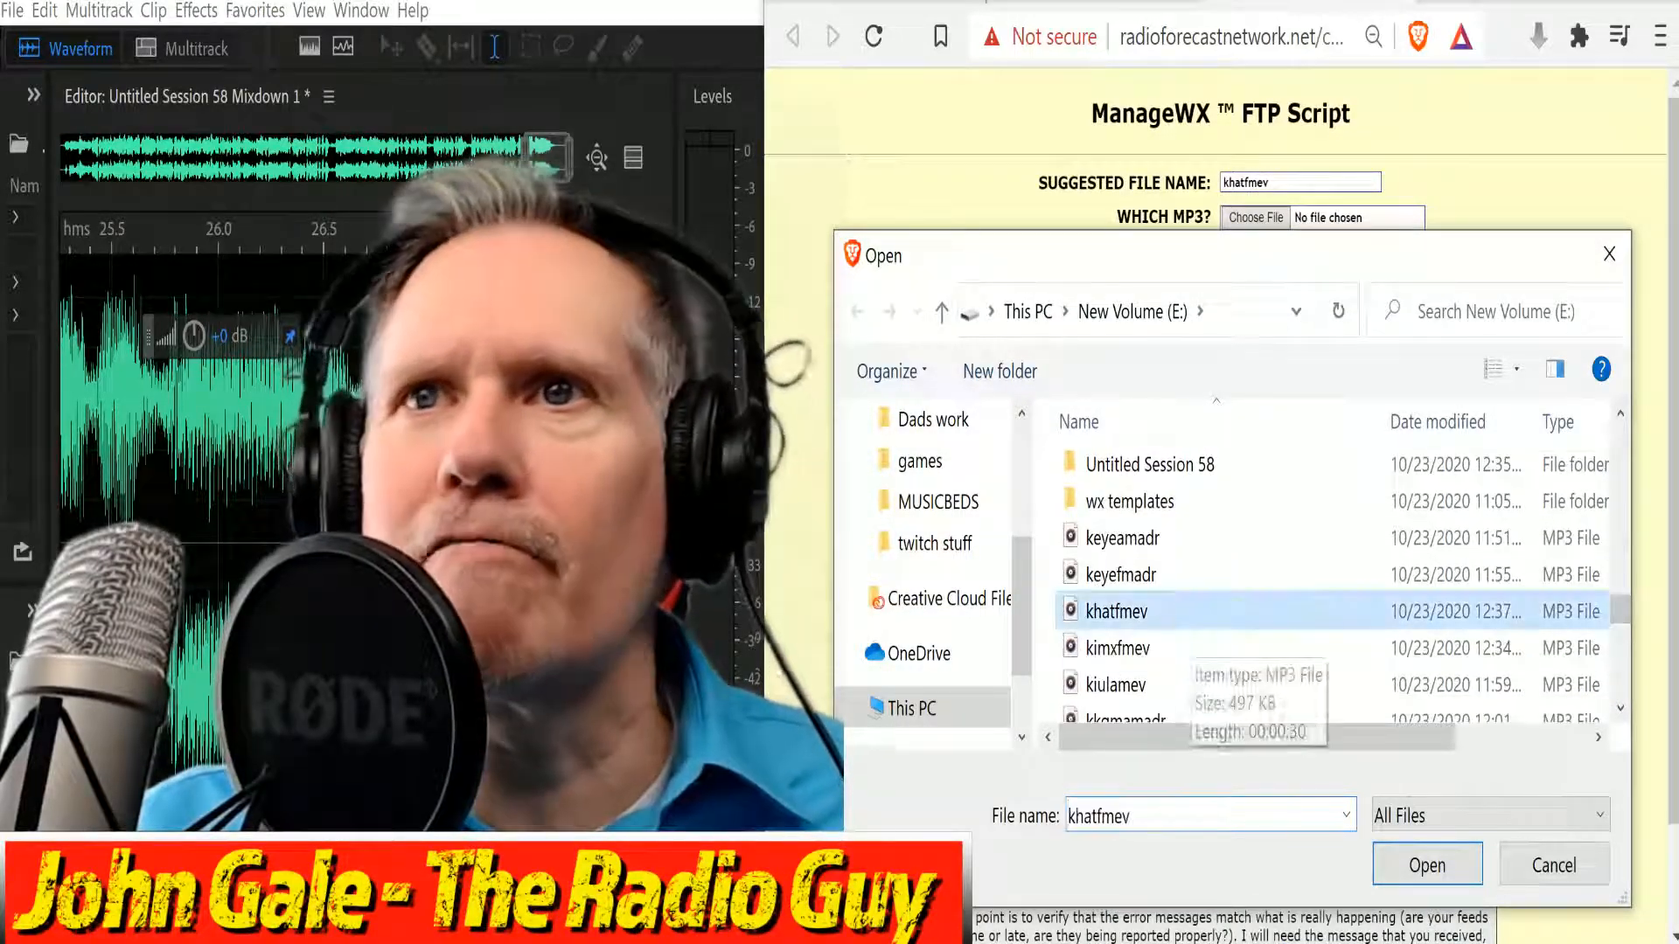
left_click(1456, 864)
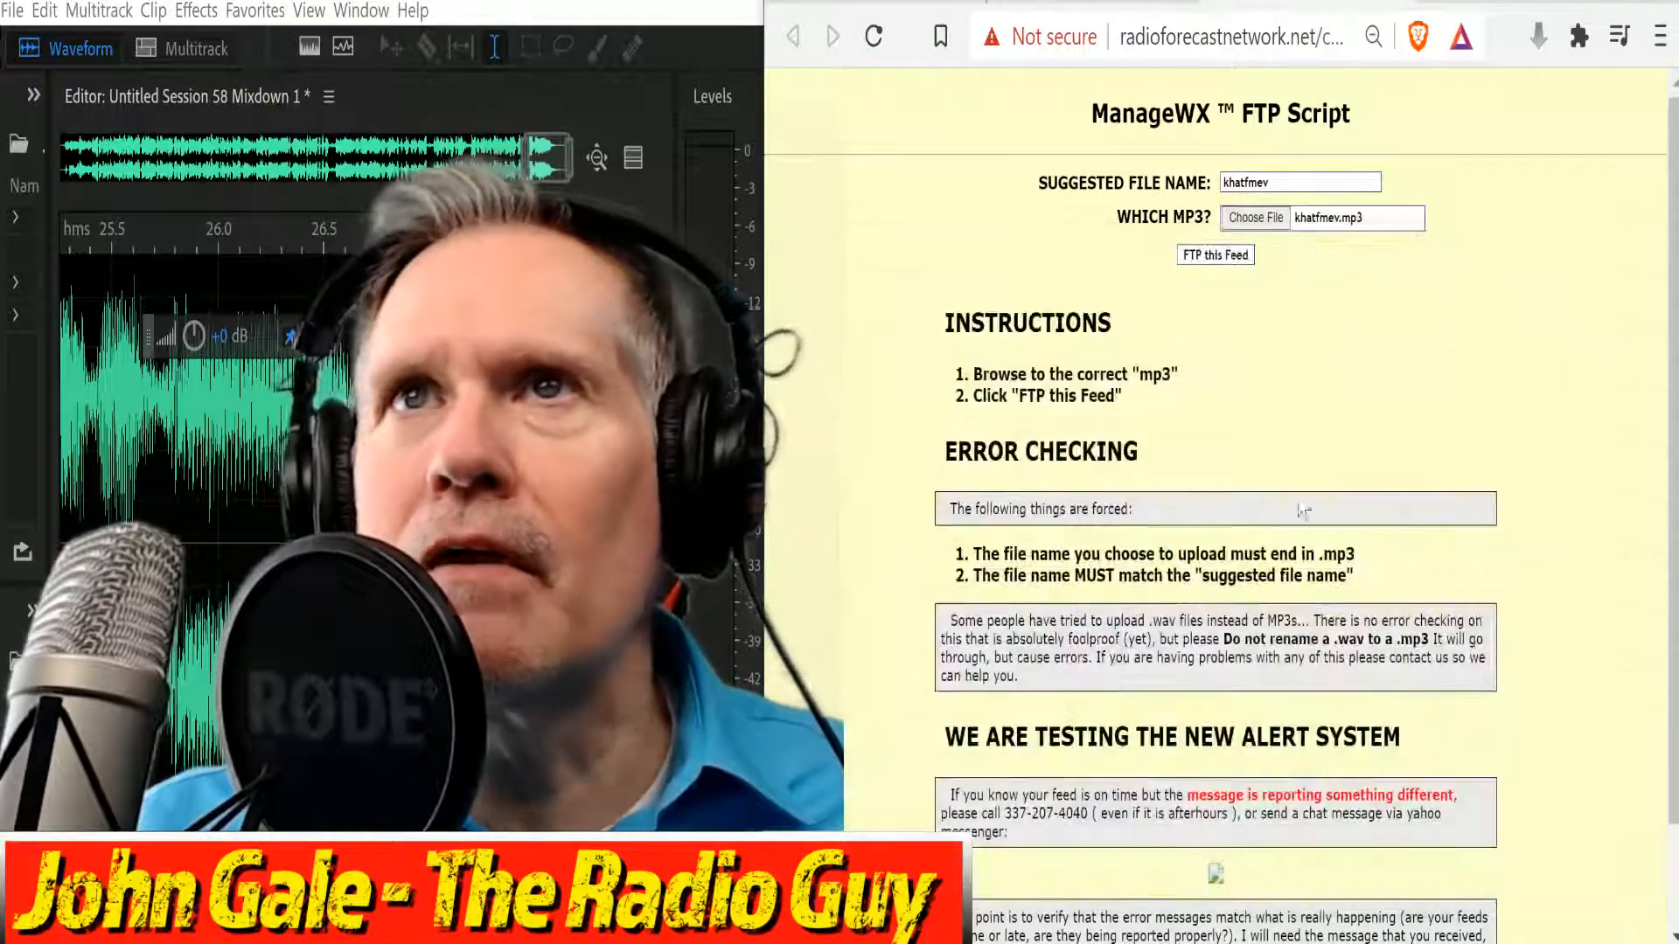
left_click(1224, 259)
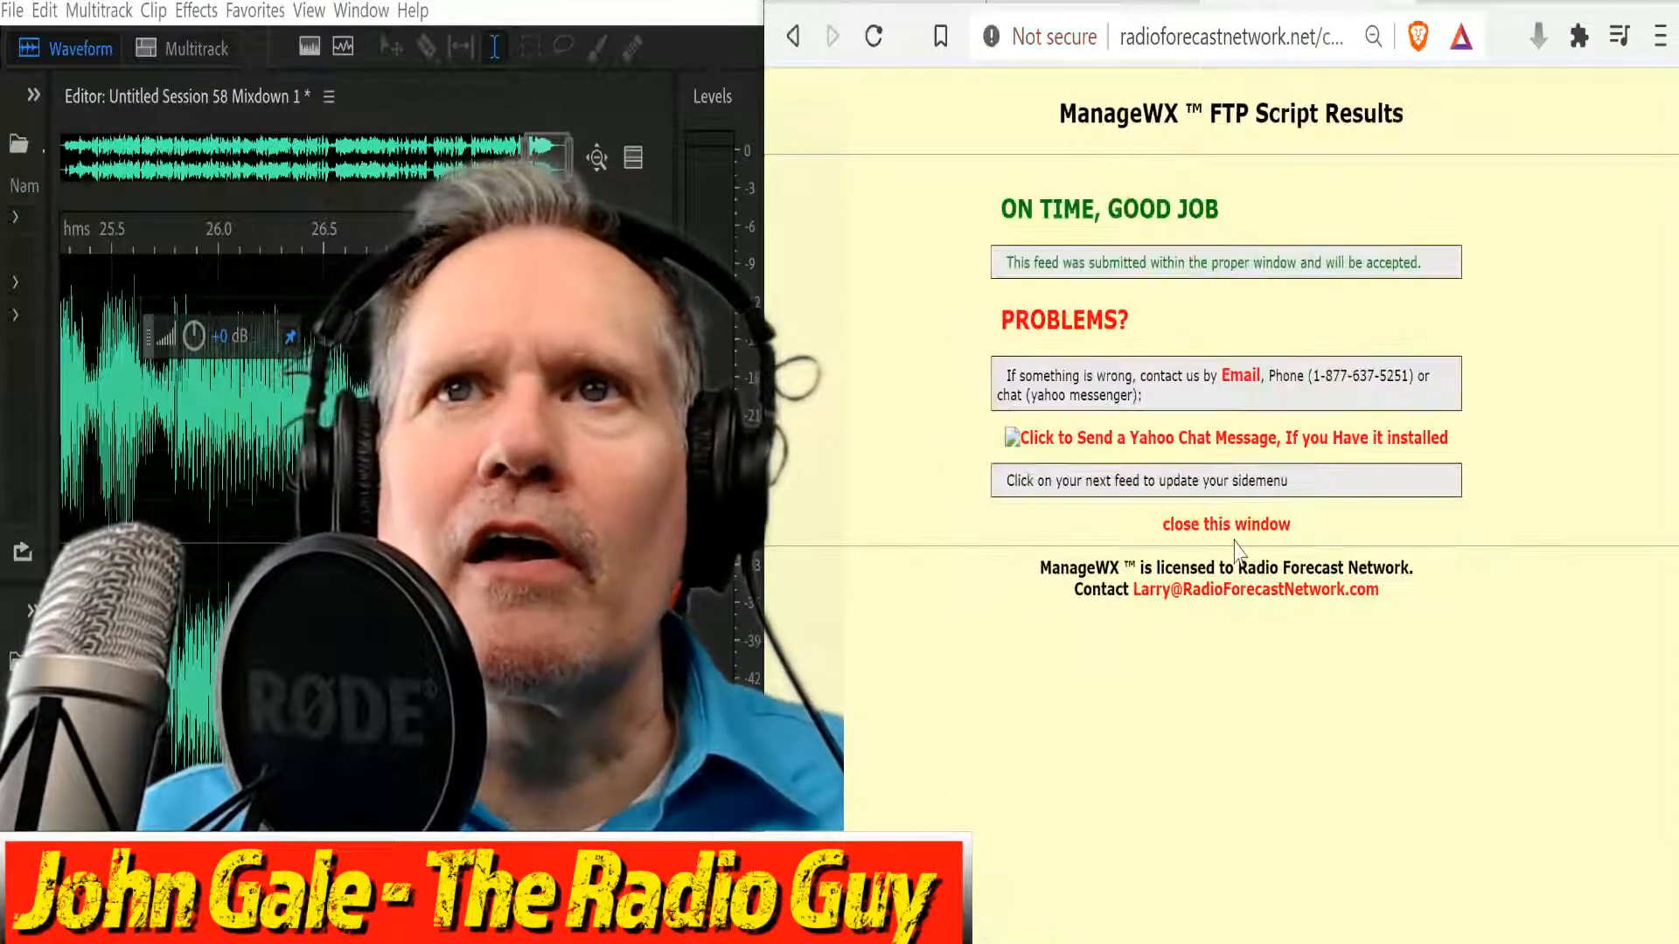
left_click(1233, 525)
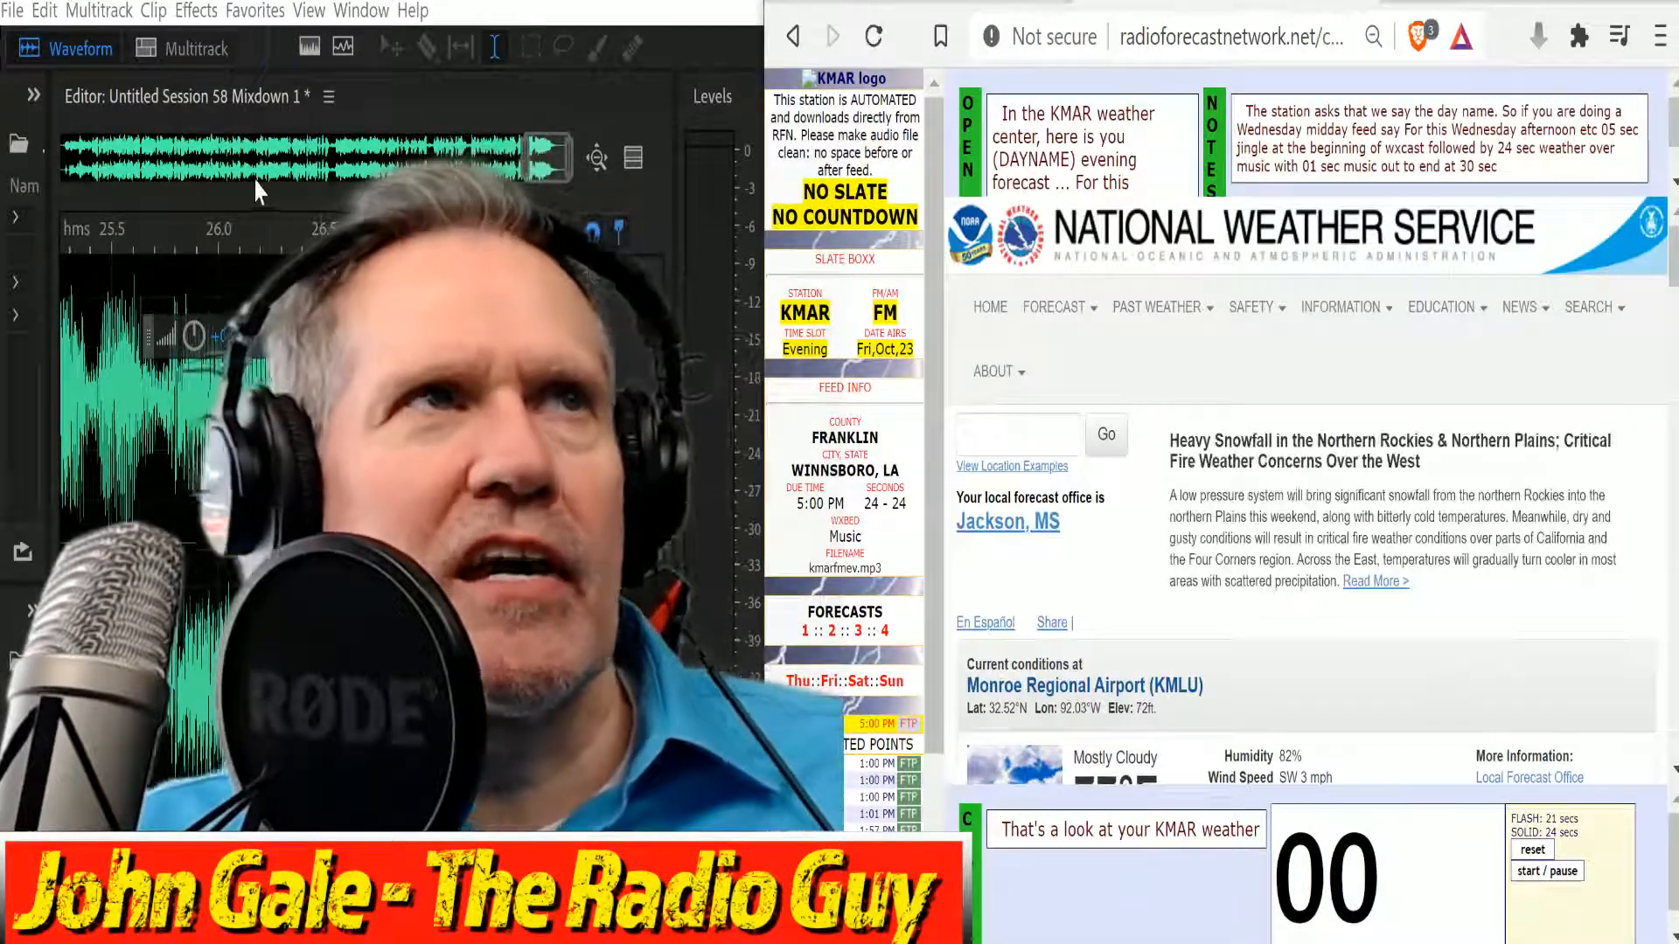
Close all open files of the KHAT session without saving the changes.
left_click(12, 10)
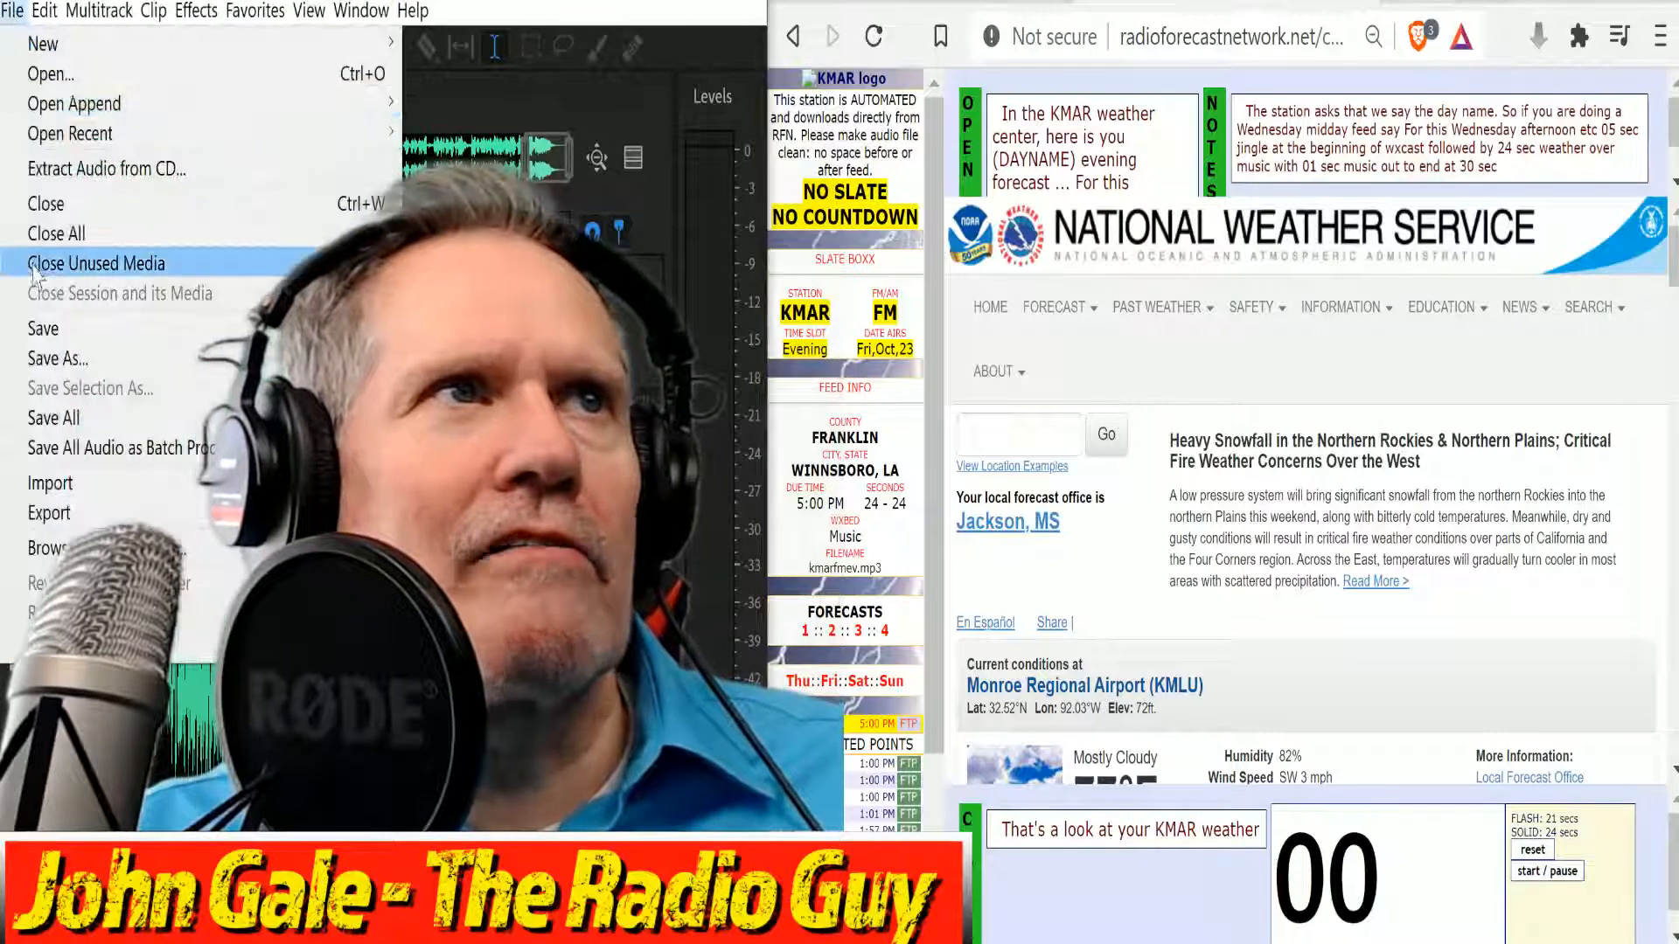
left_click(79, 226)
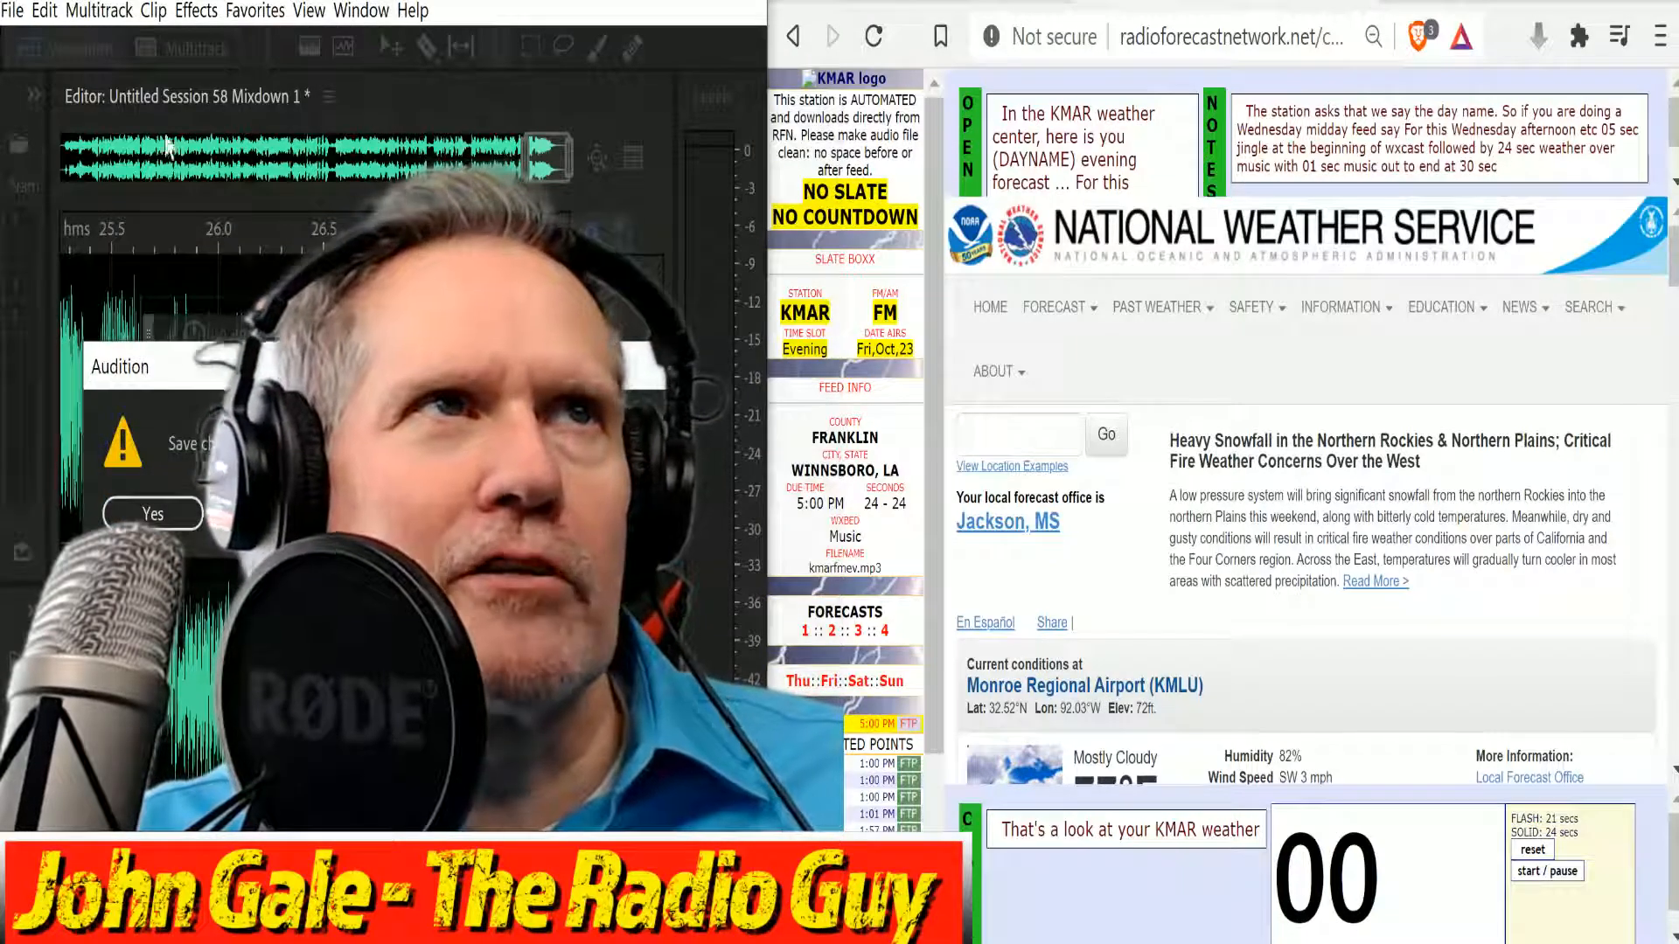
key("n")
Create a new multitrack session named Untitled Session 59 on E: from the template containing the KMARwxbed music bed.
key("ctrl+n")
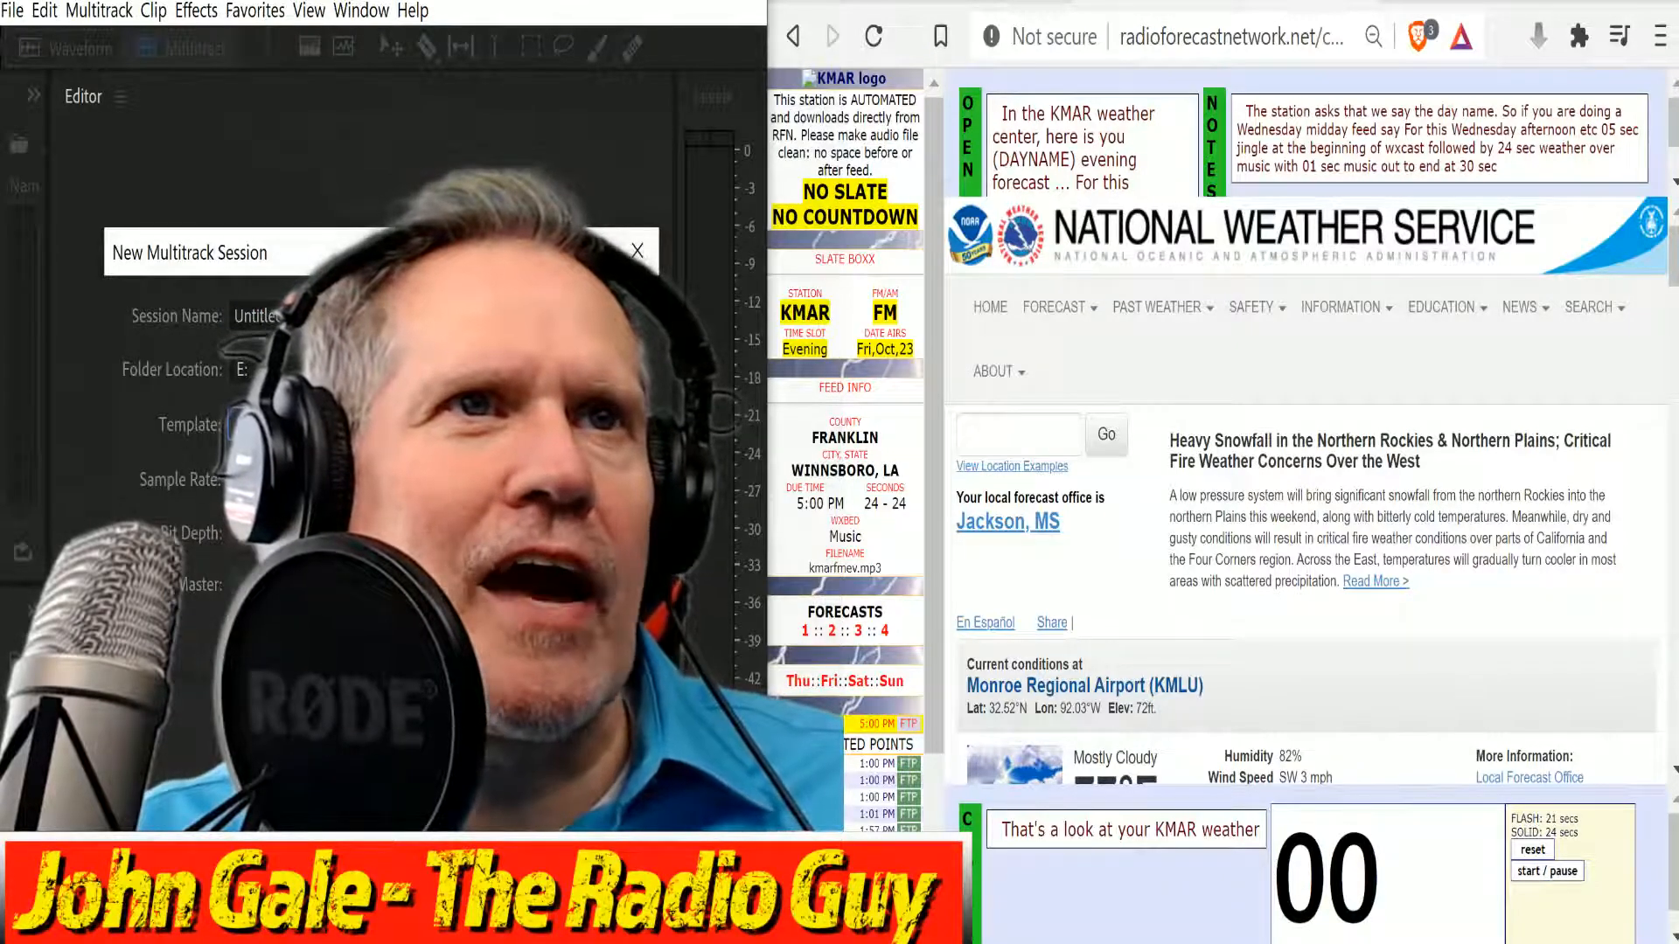
key("Return")
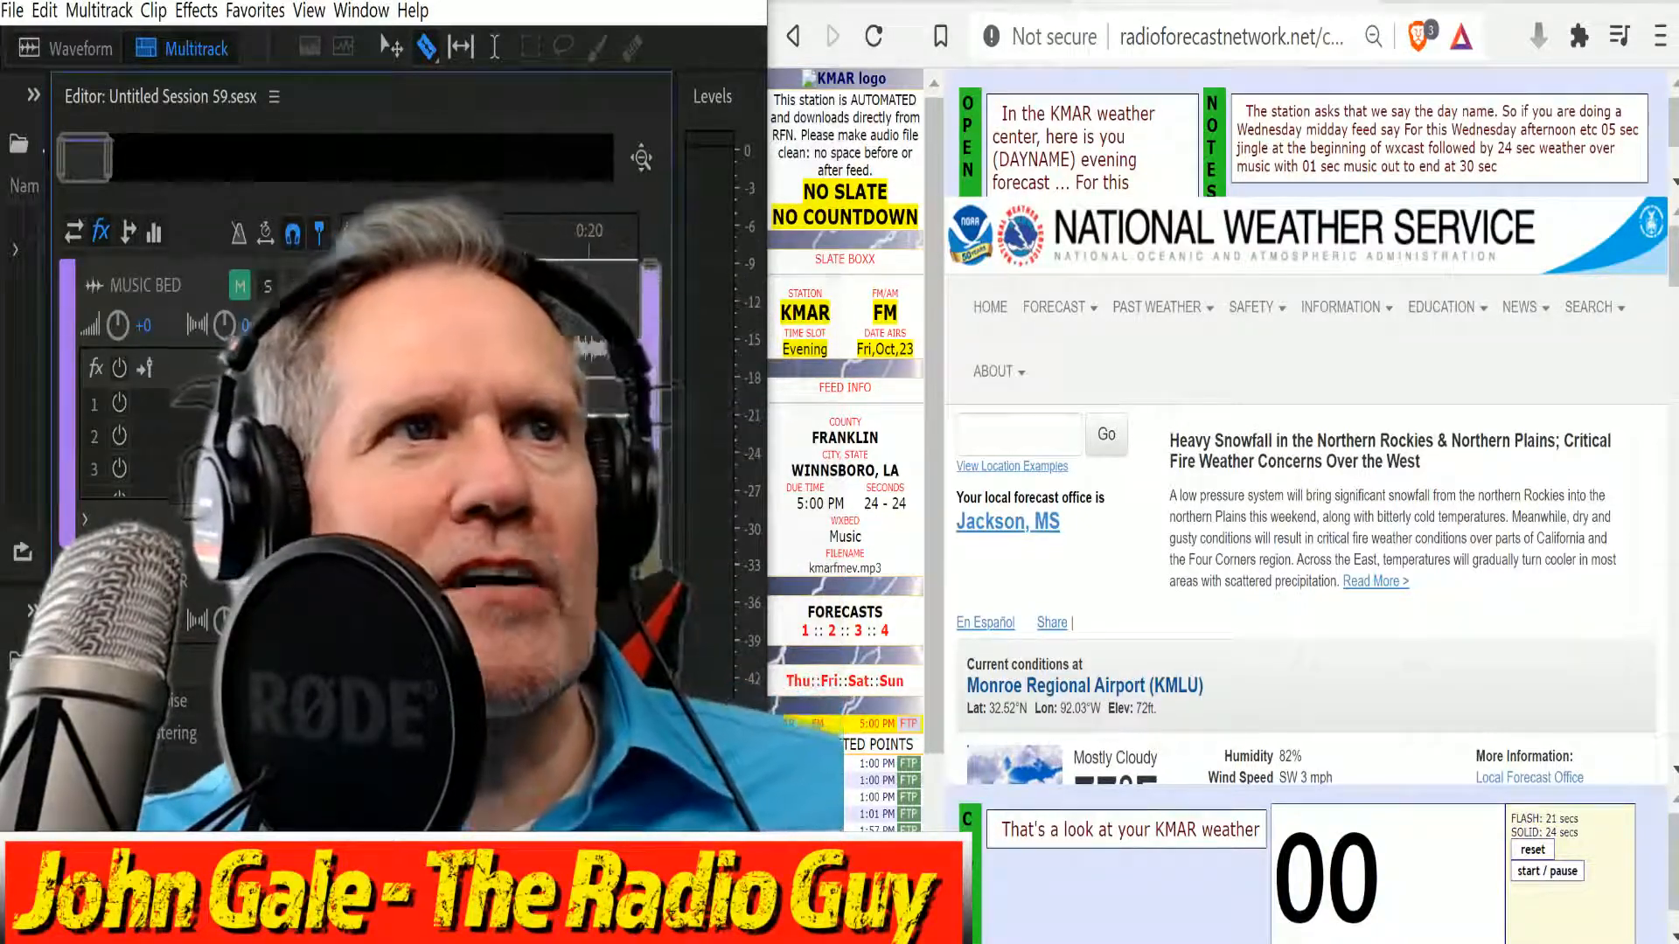
Examine the KMAR feed page's opening script, station notes on day name and timing, and current conditions.
scroll(1401, 654, "down", 4)
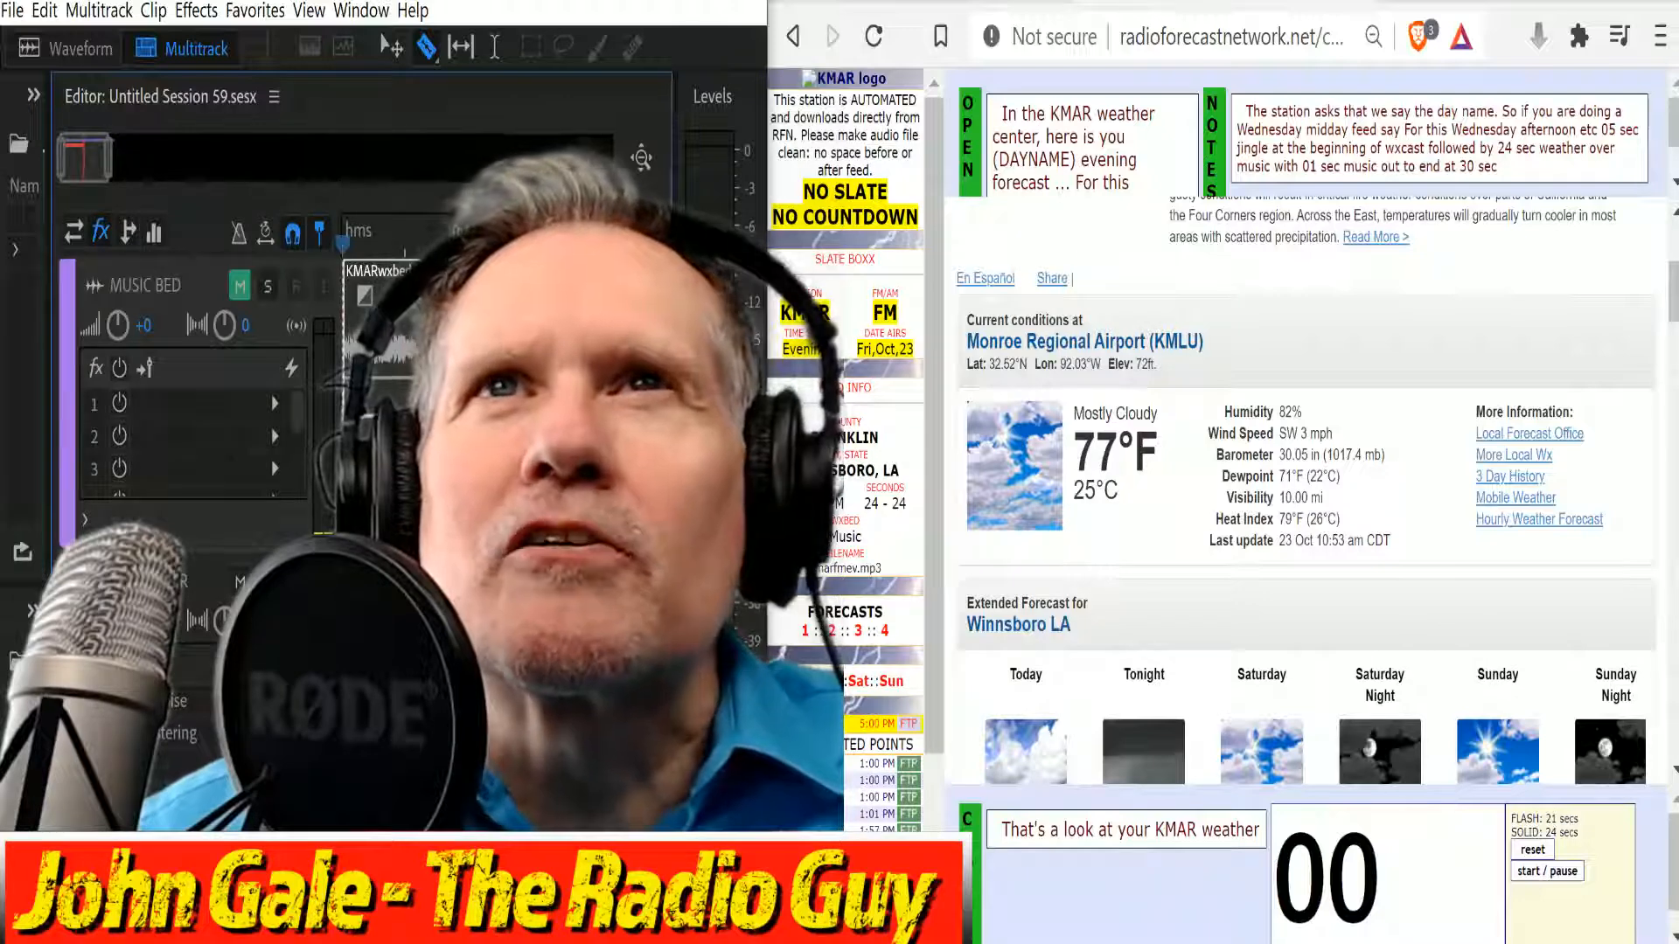
scroll(1145, 188, "down", 1)
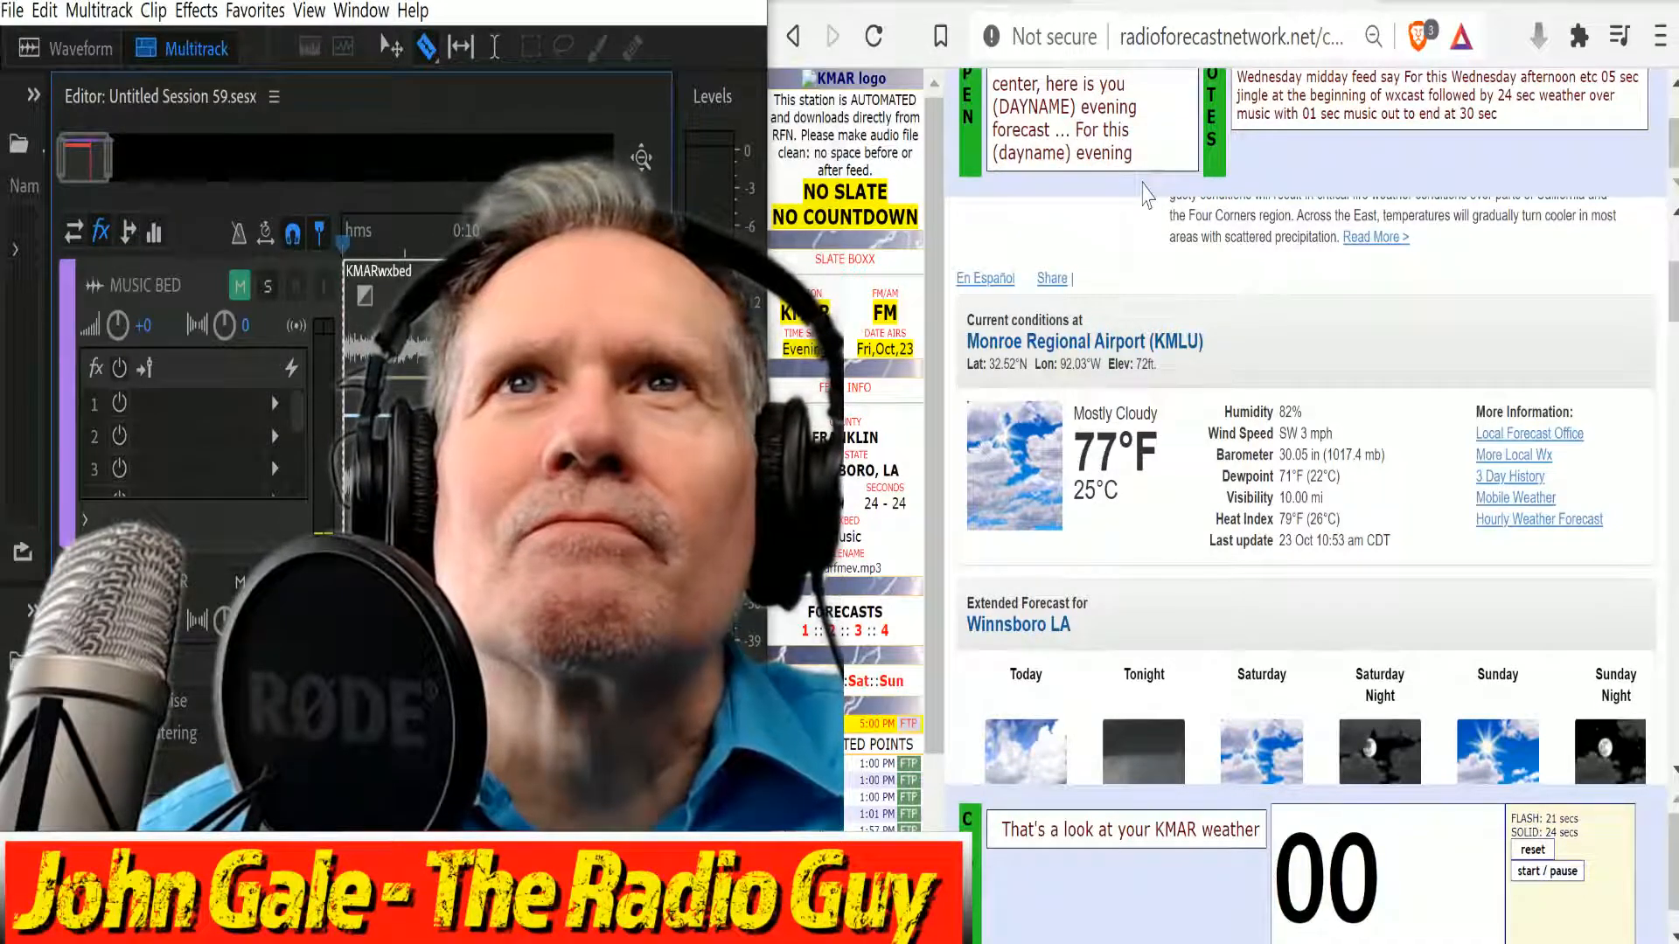
scroll(1147, 194, "up", 1)
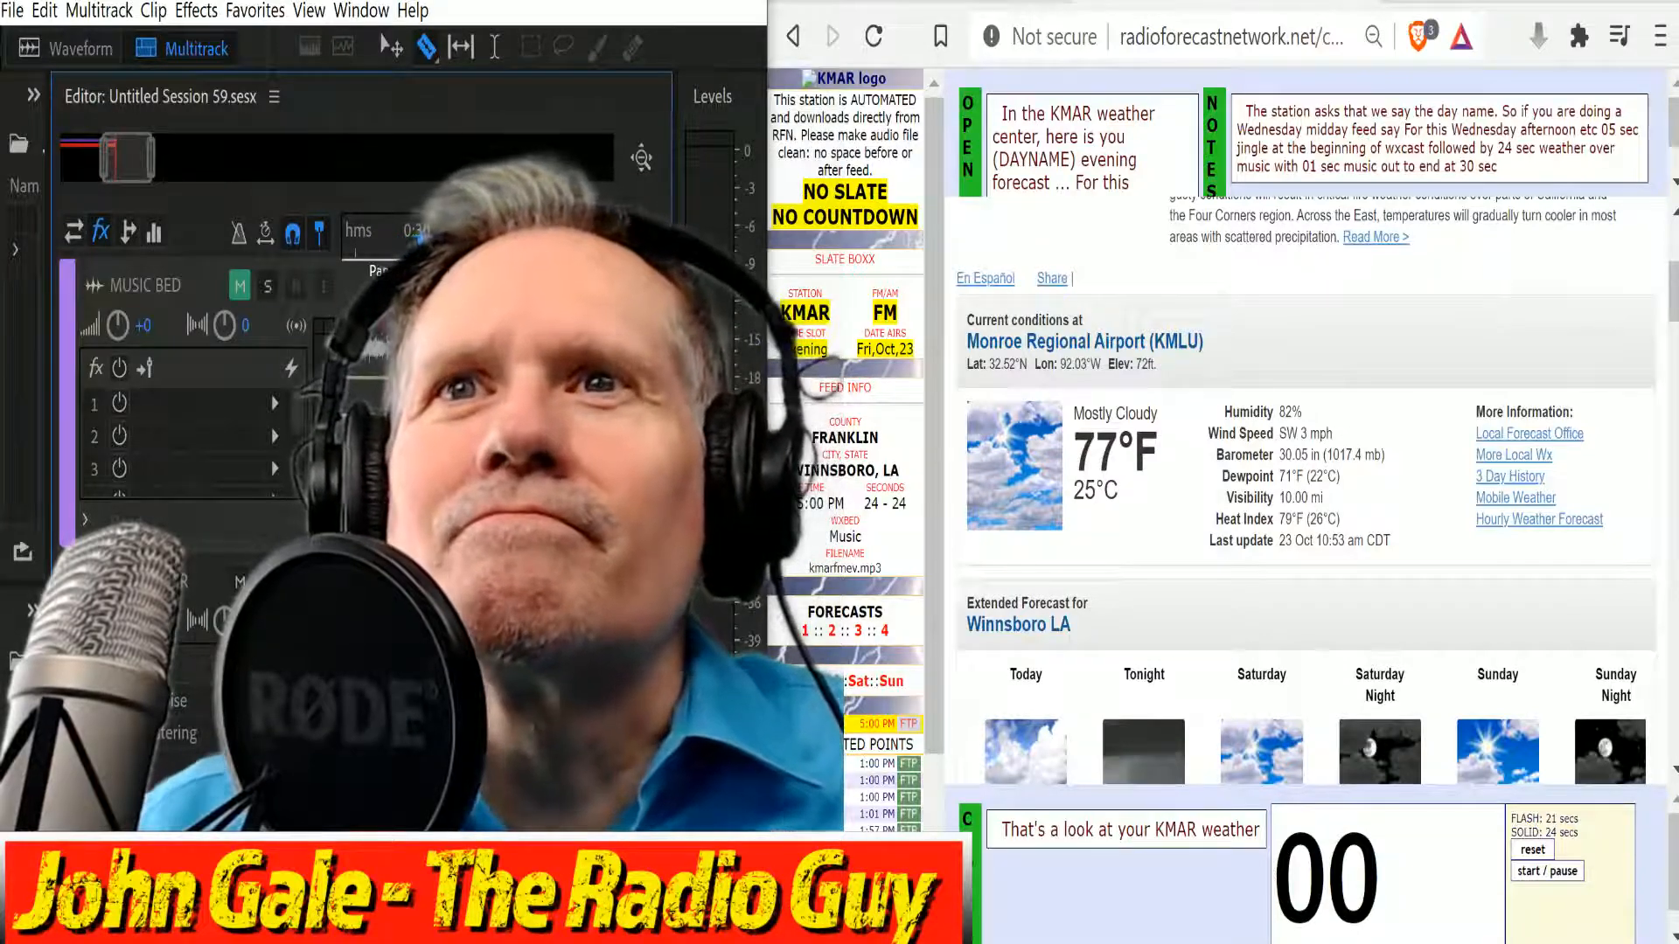
scroll(1311, 131, "down", 1)
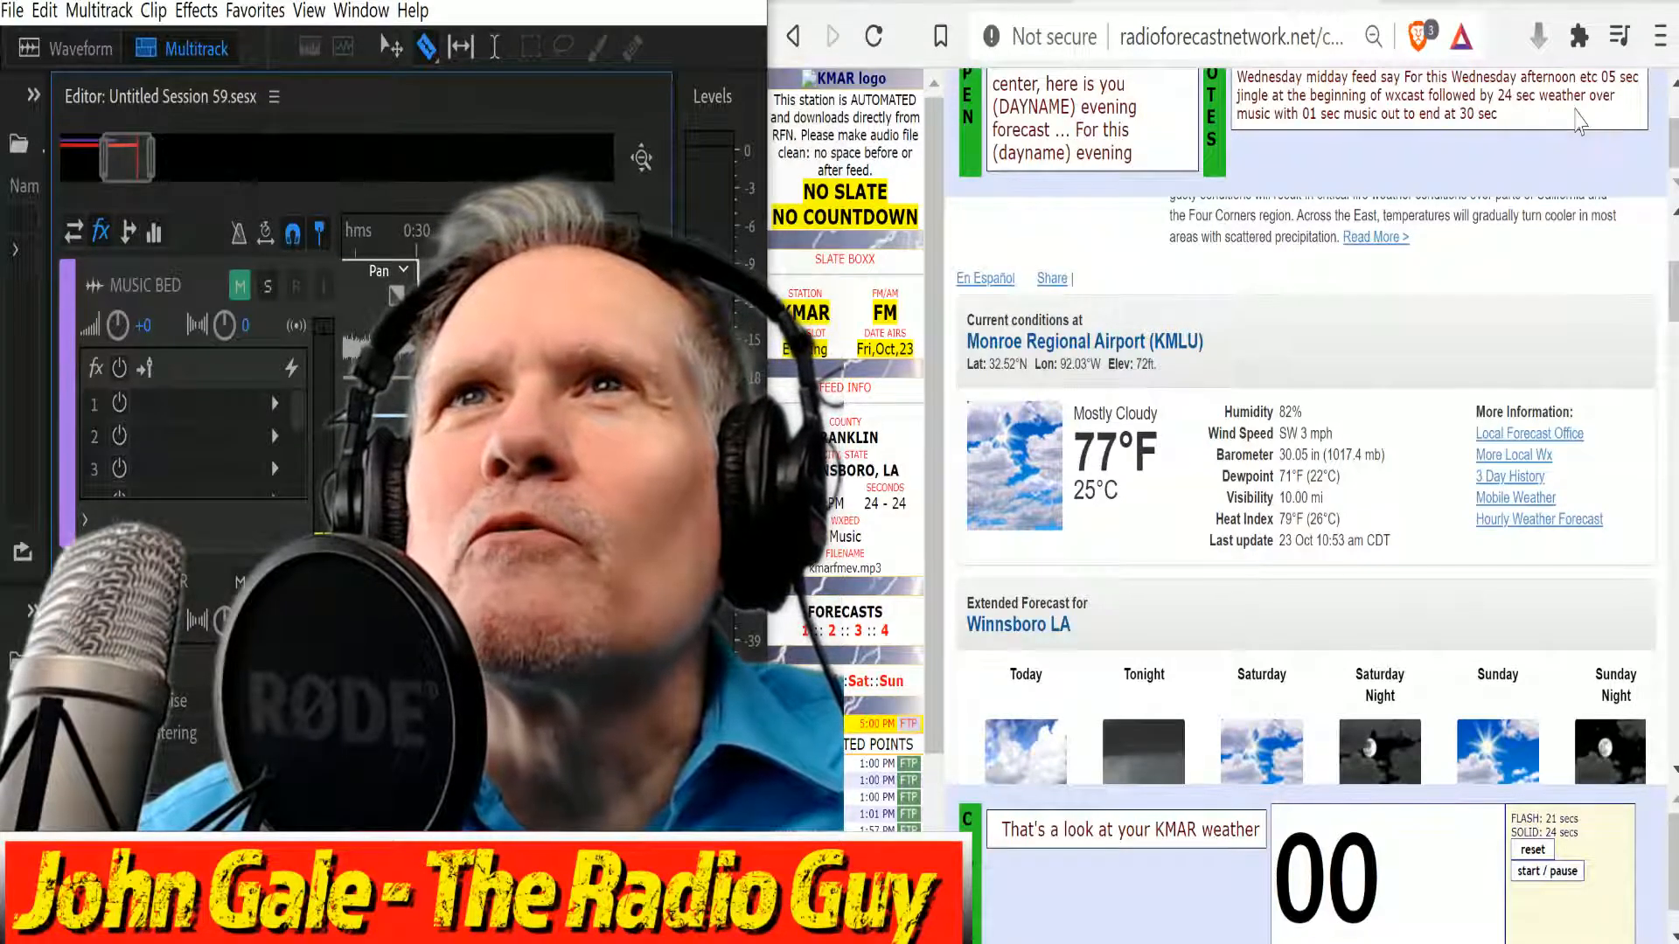
scroll(1428, 140, "up", 1)
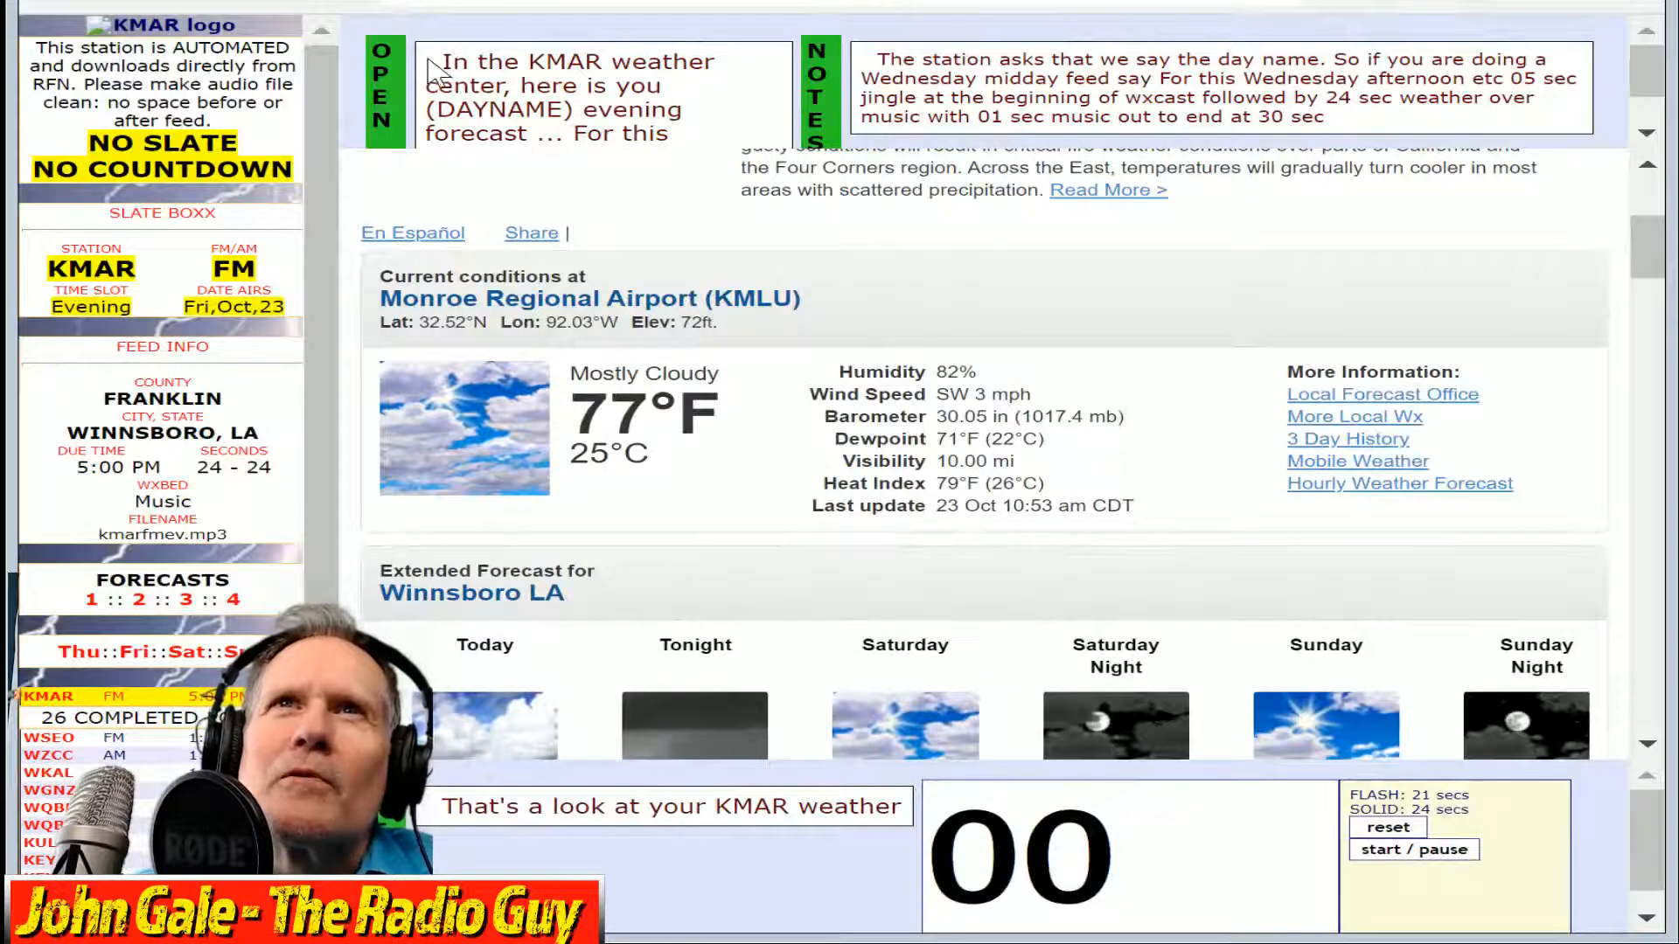
left_click_drag(452, 63, 675, 103)
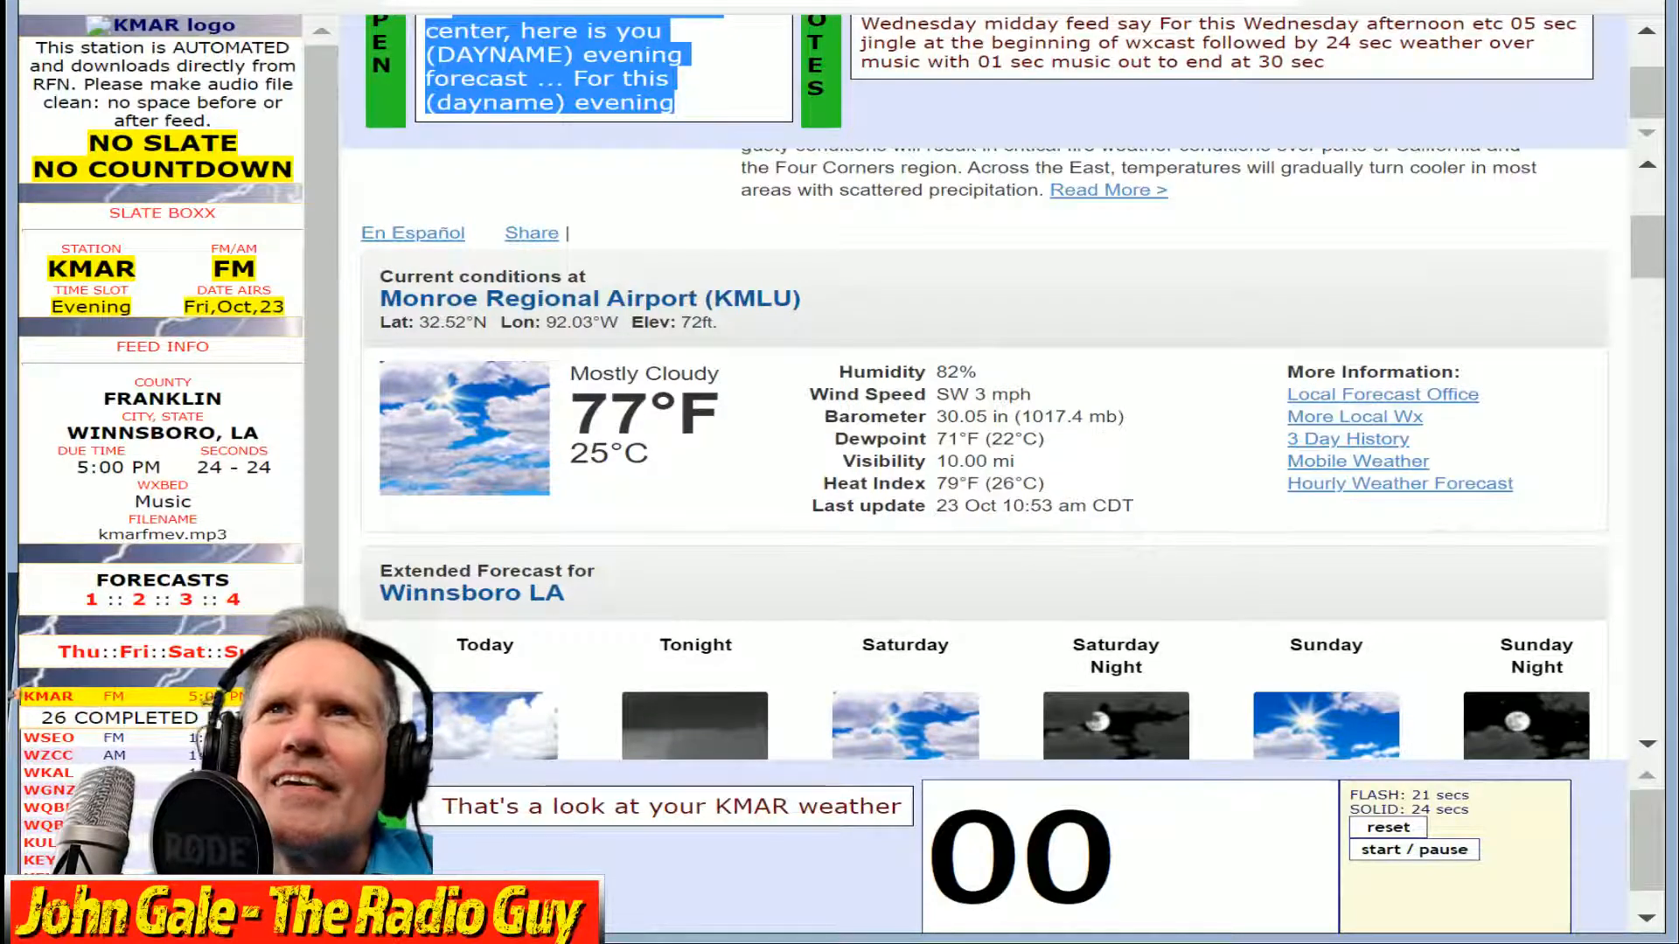
Bring the detailed Winnsboro forecast into view under the KMAR opening script and start the read timer.
left_click(664, 131)
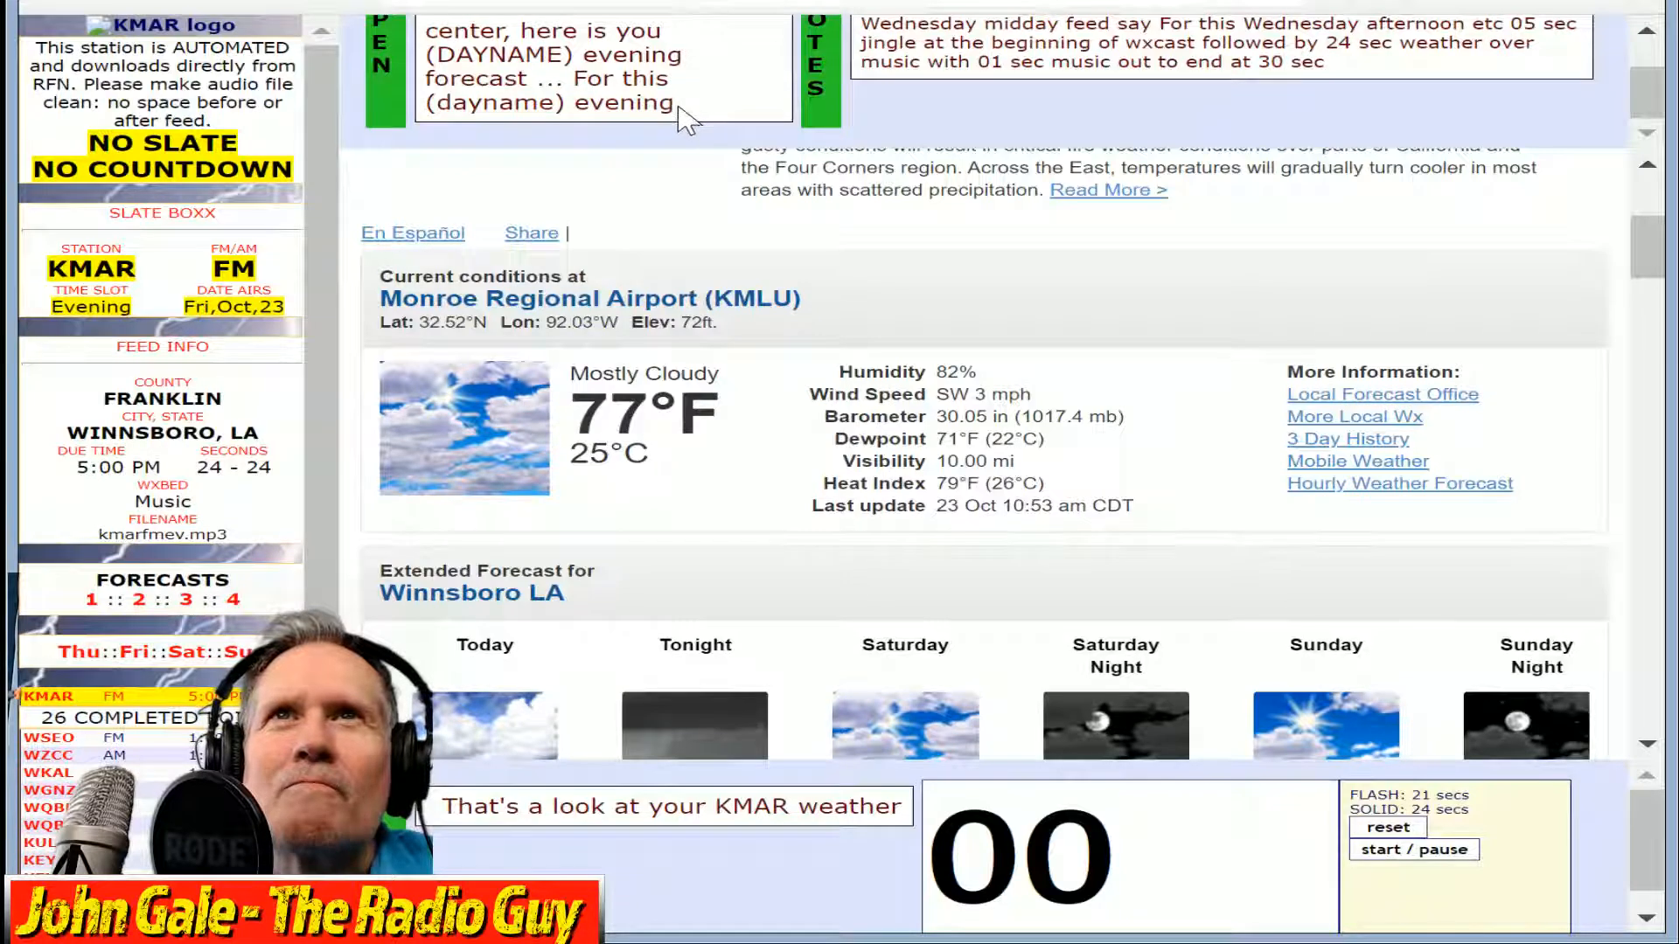
scroll(685, 114, "up", 1)
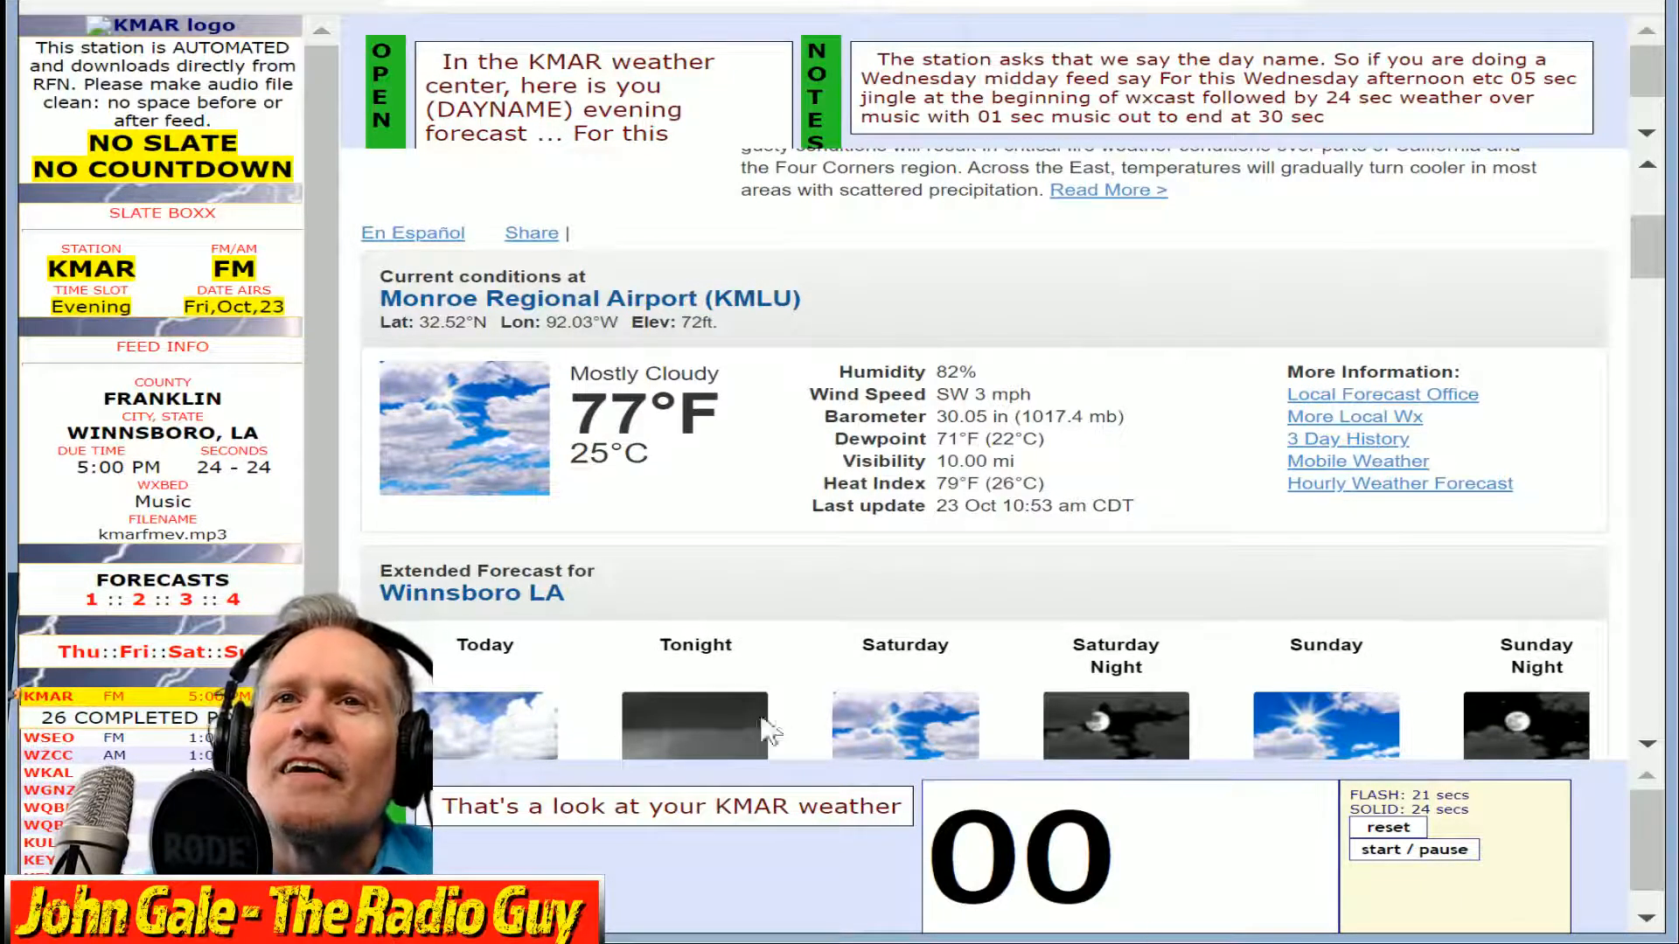
scroll(809, 502, "down", 6)
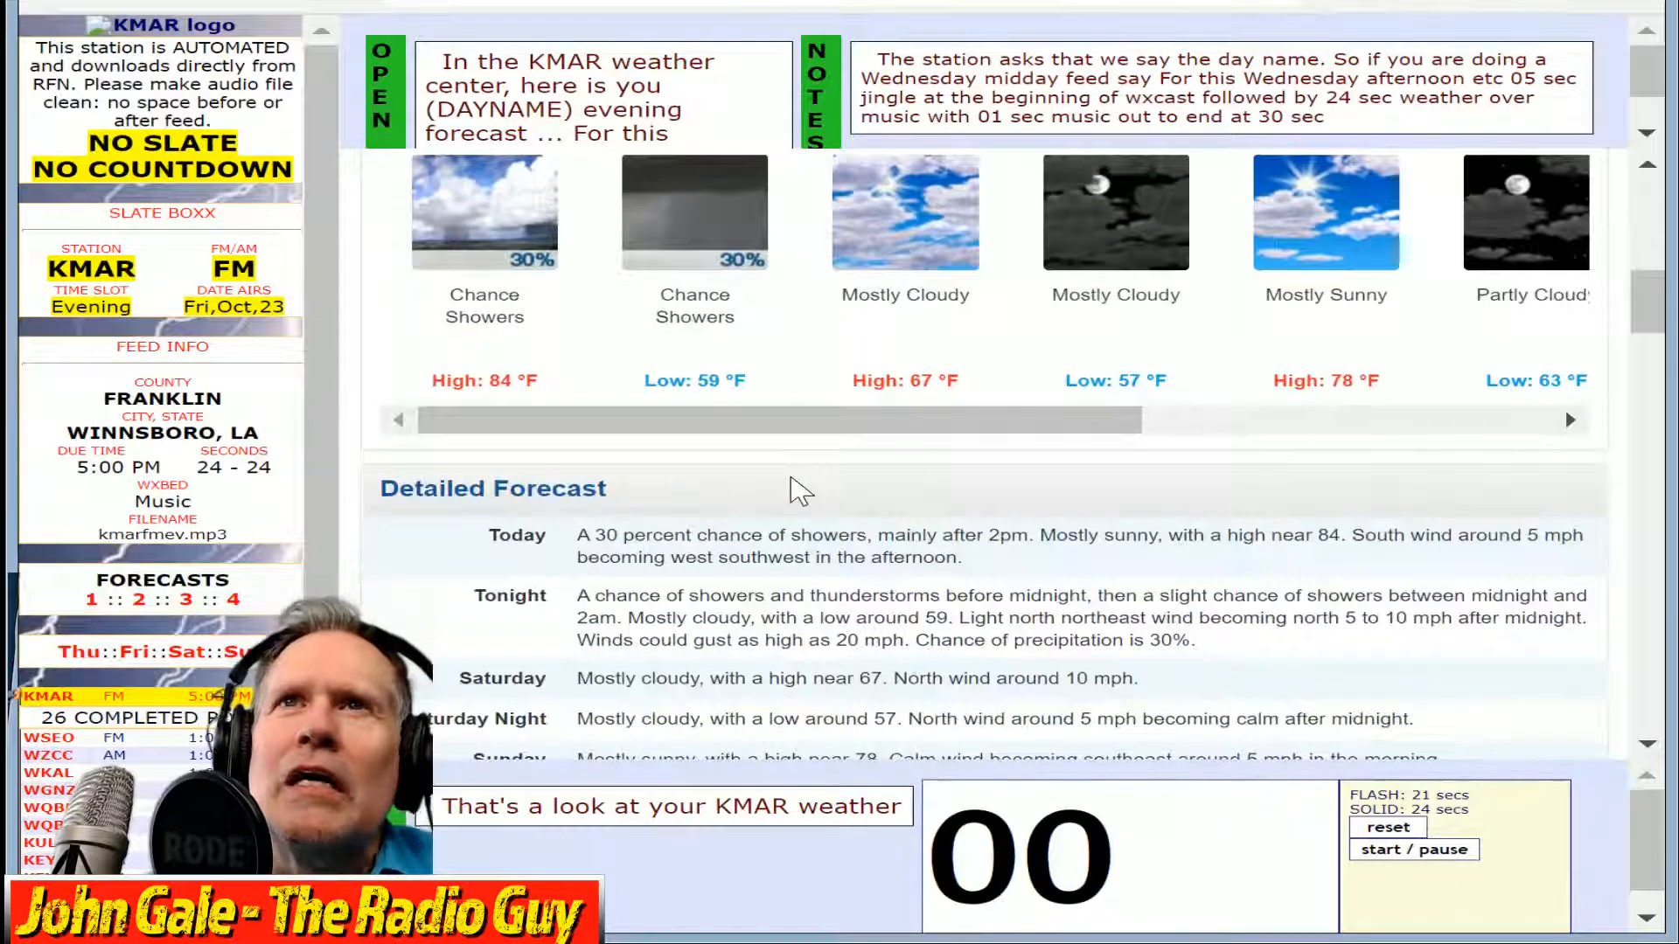
scroll(799, 492, "down", 2)
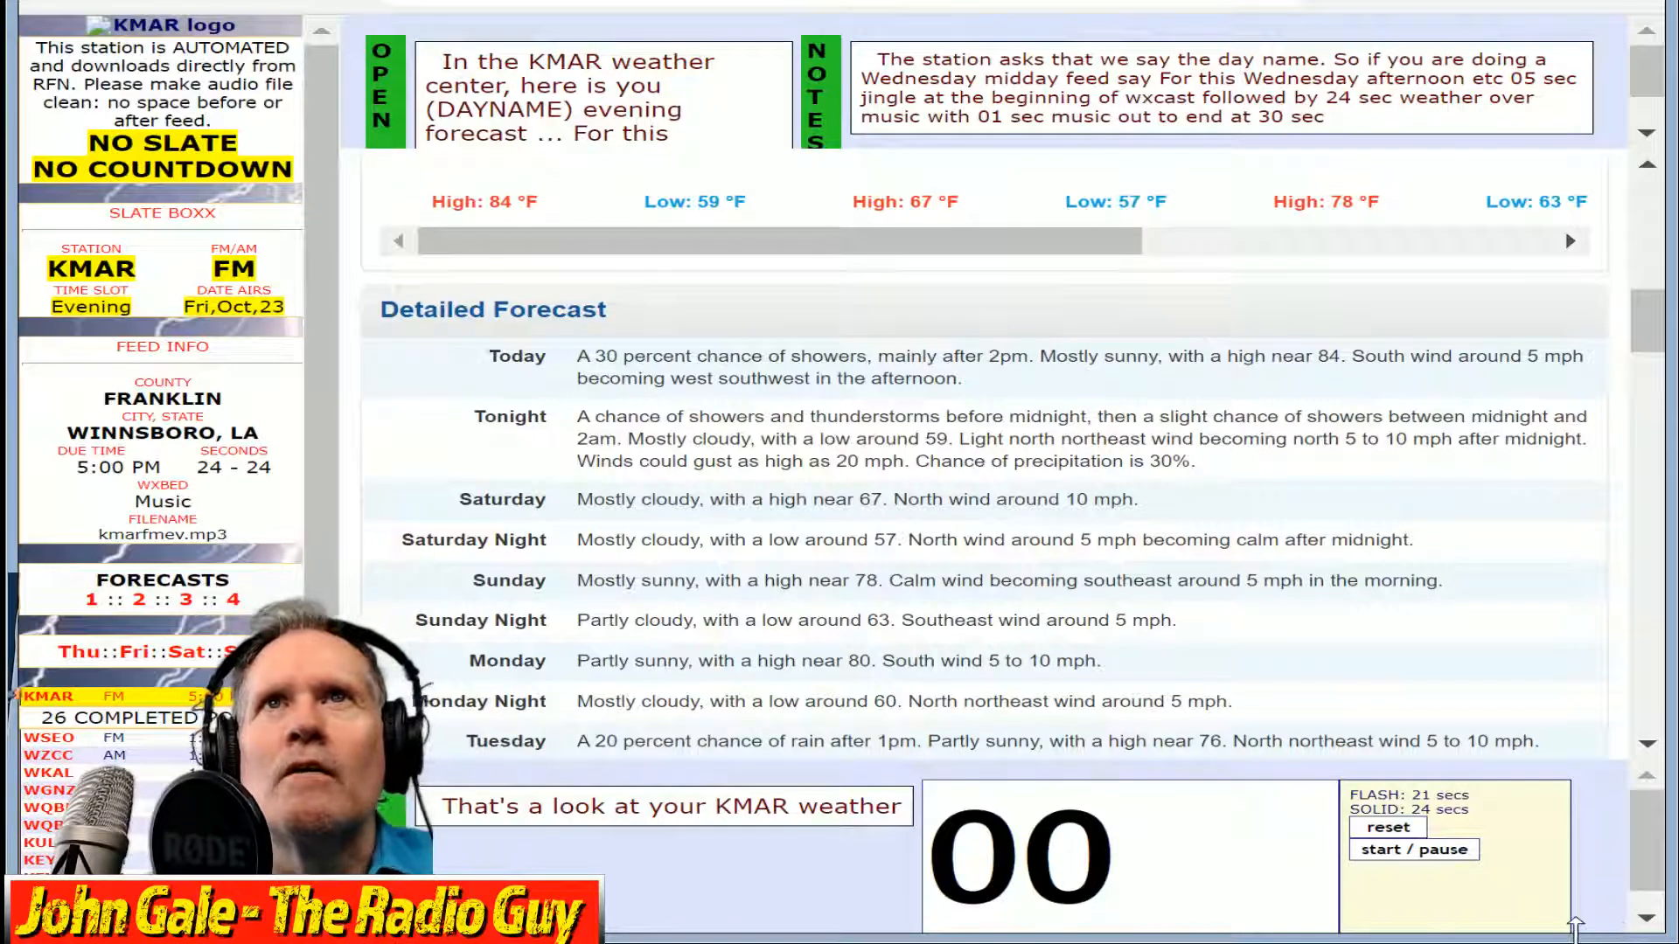
left_click(1414, 851)
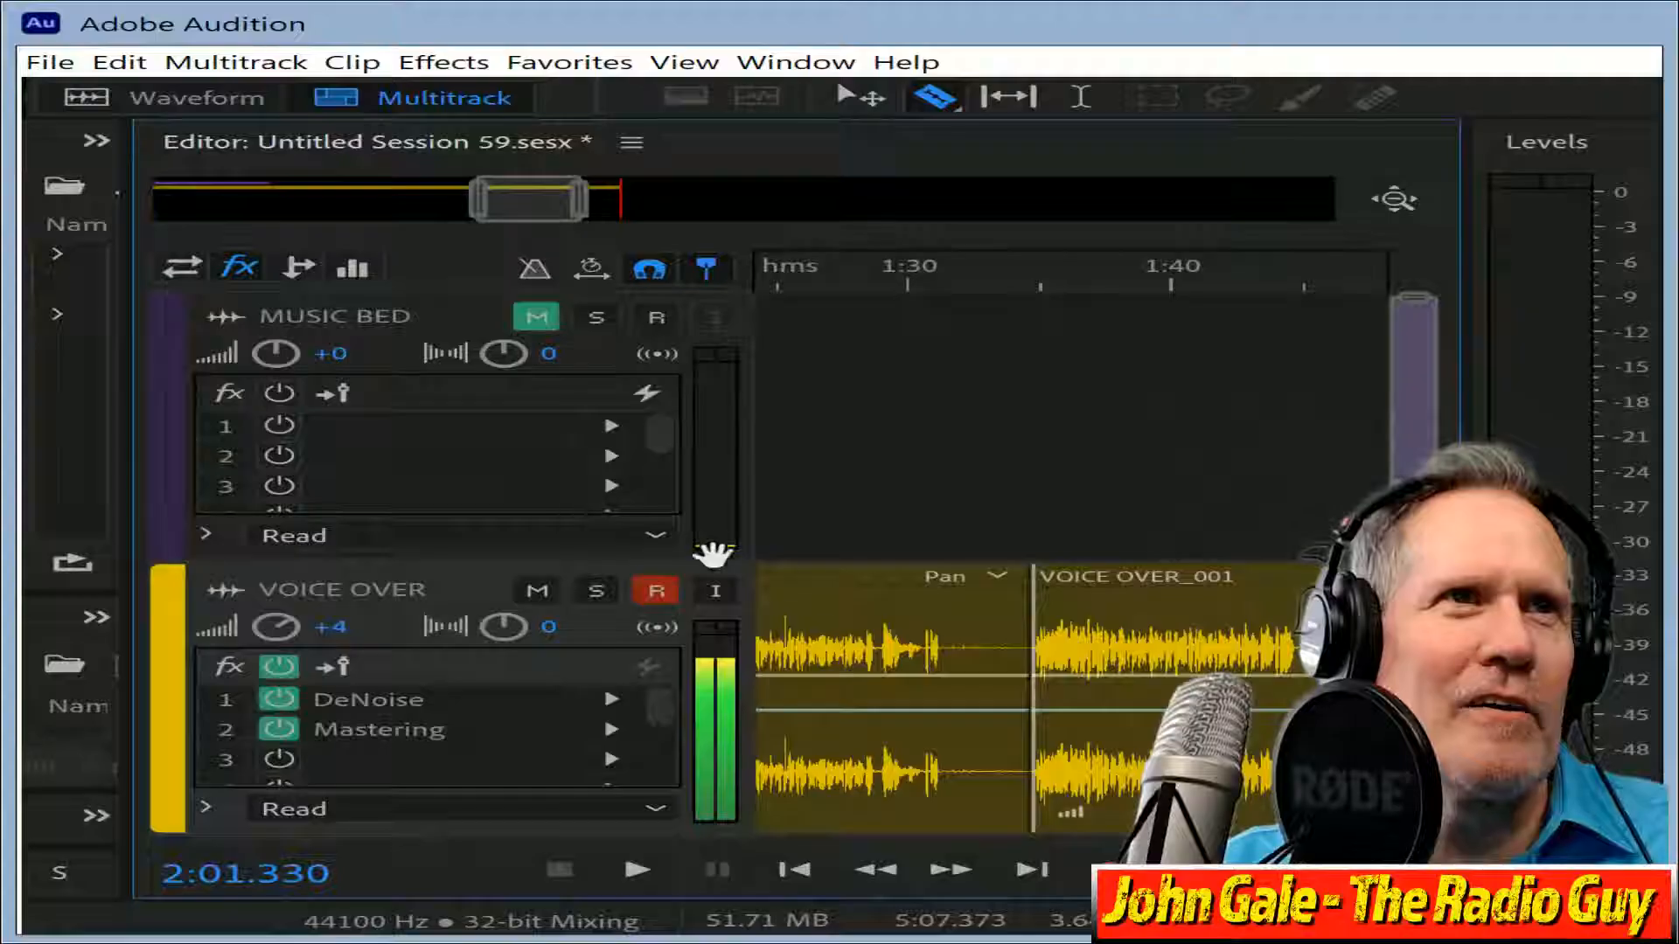
Delete the discarded earlier part of the voice-over recording so the good take starts the session, and unmute the music bed.
left_click(817, 589)
key("Delete")
key("Home")
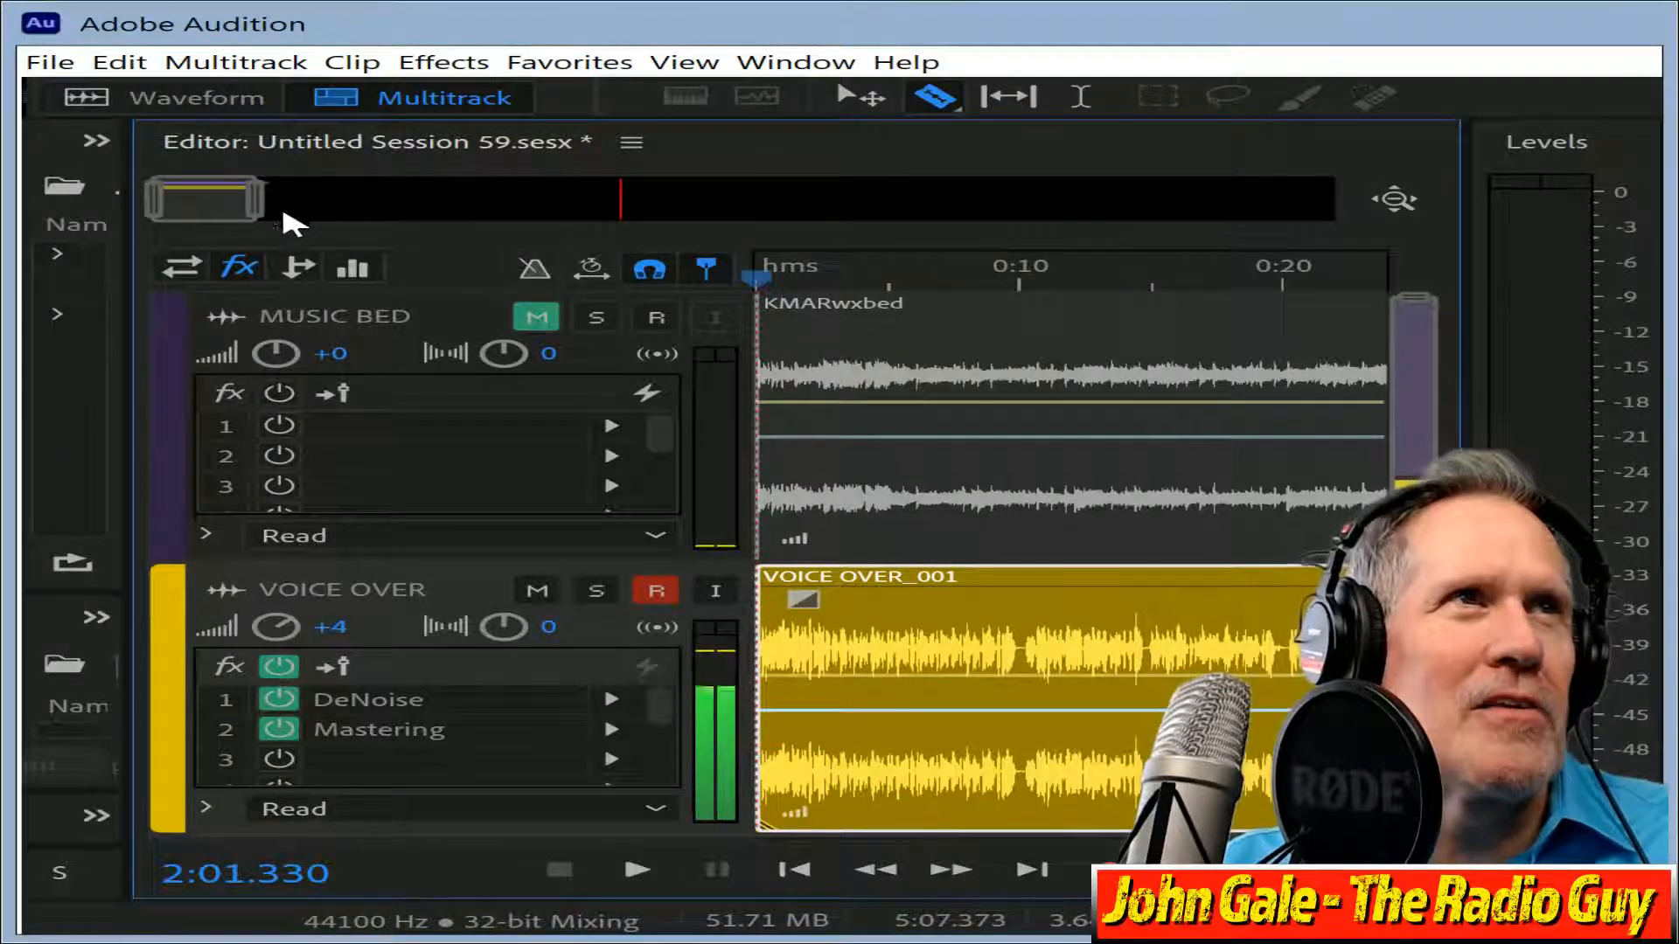
left_click_drag(267, 206, 118, 201)
left_click(535, 317)
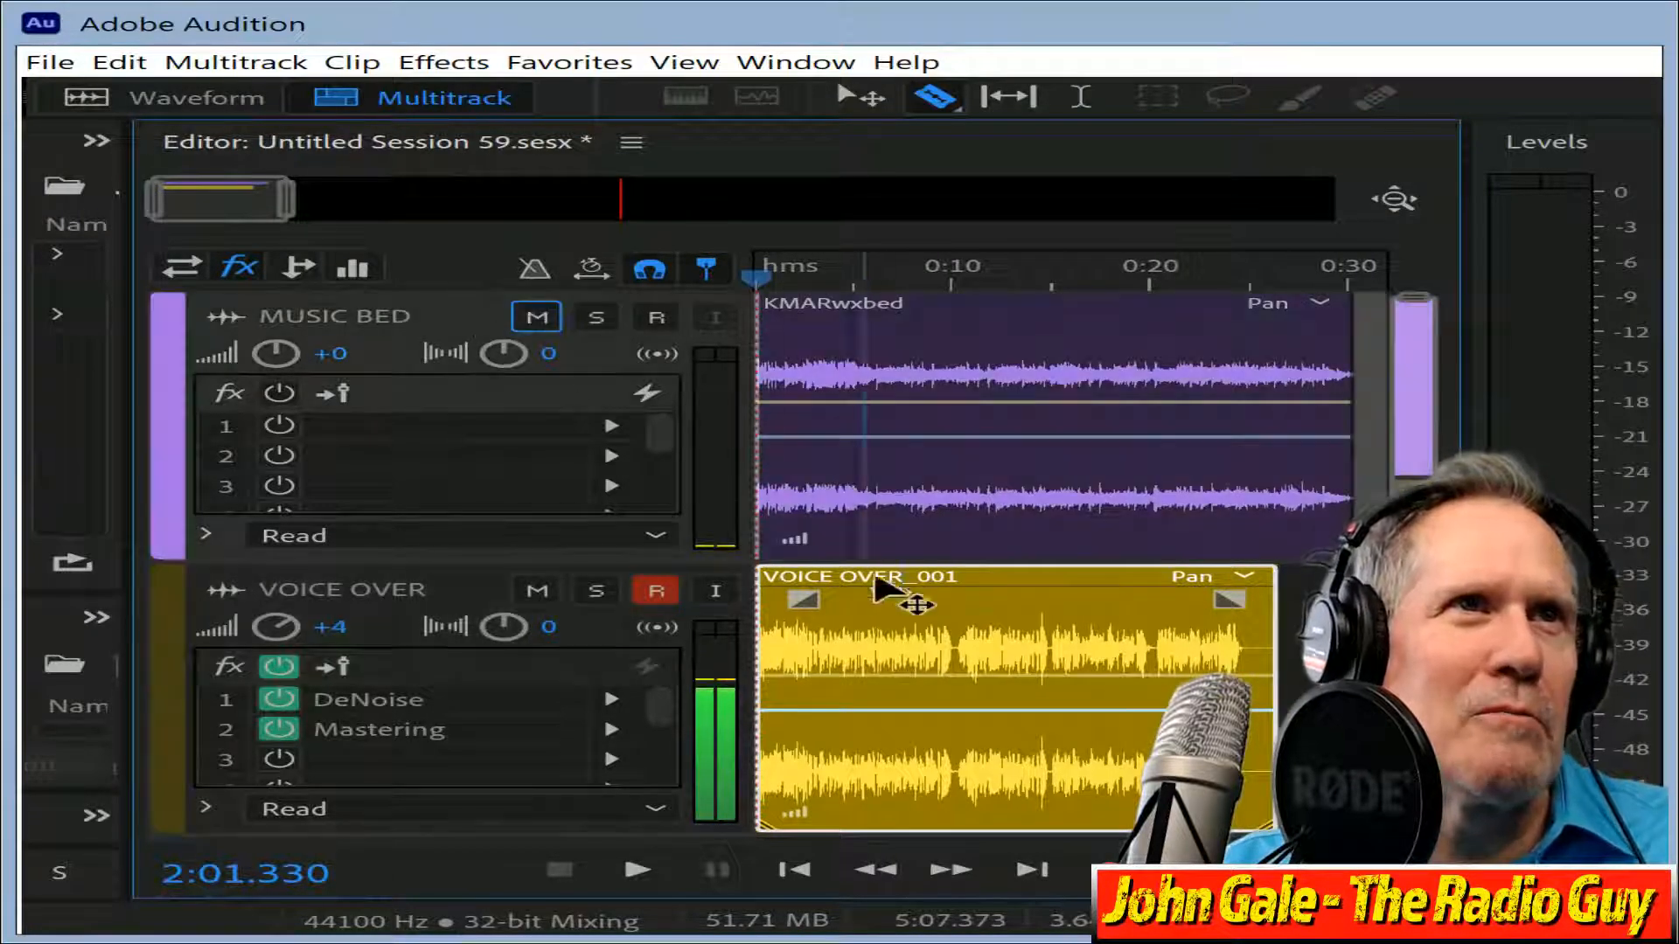
Play the music bed with the voice-over muted to find the jingle's end, and align the voice-over clip's start there at 0:05.428.
left_click_drag(898, 599, 962, 591)
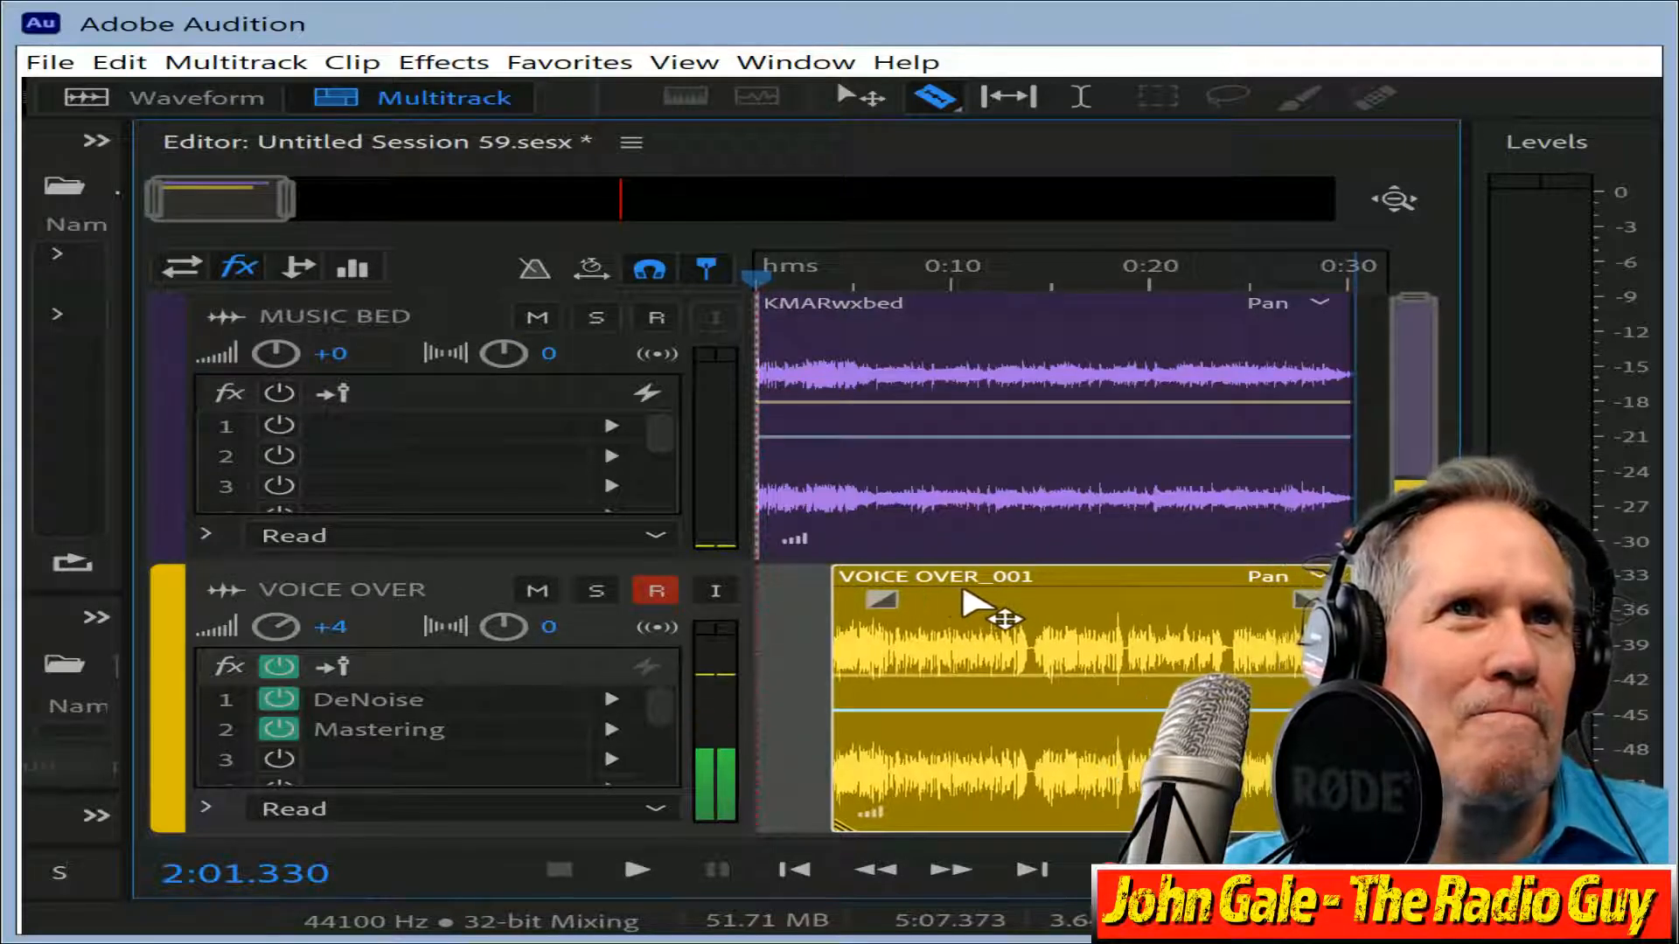
left_click(842, 278)
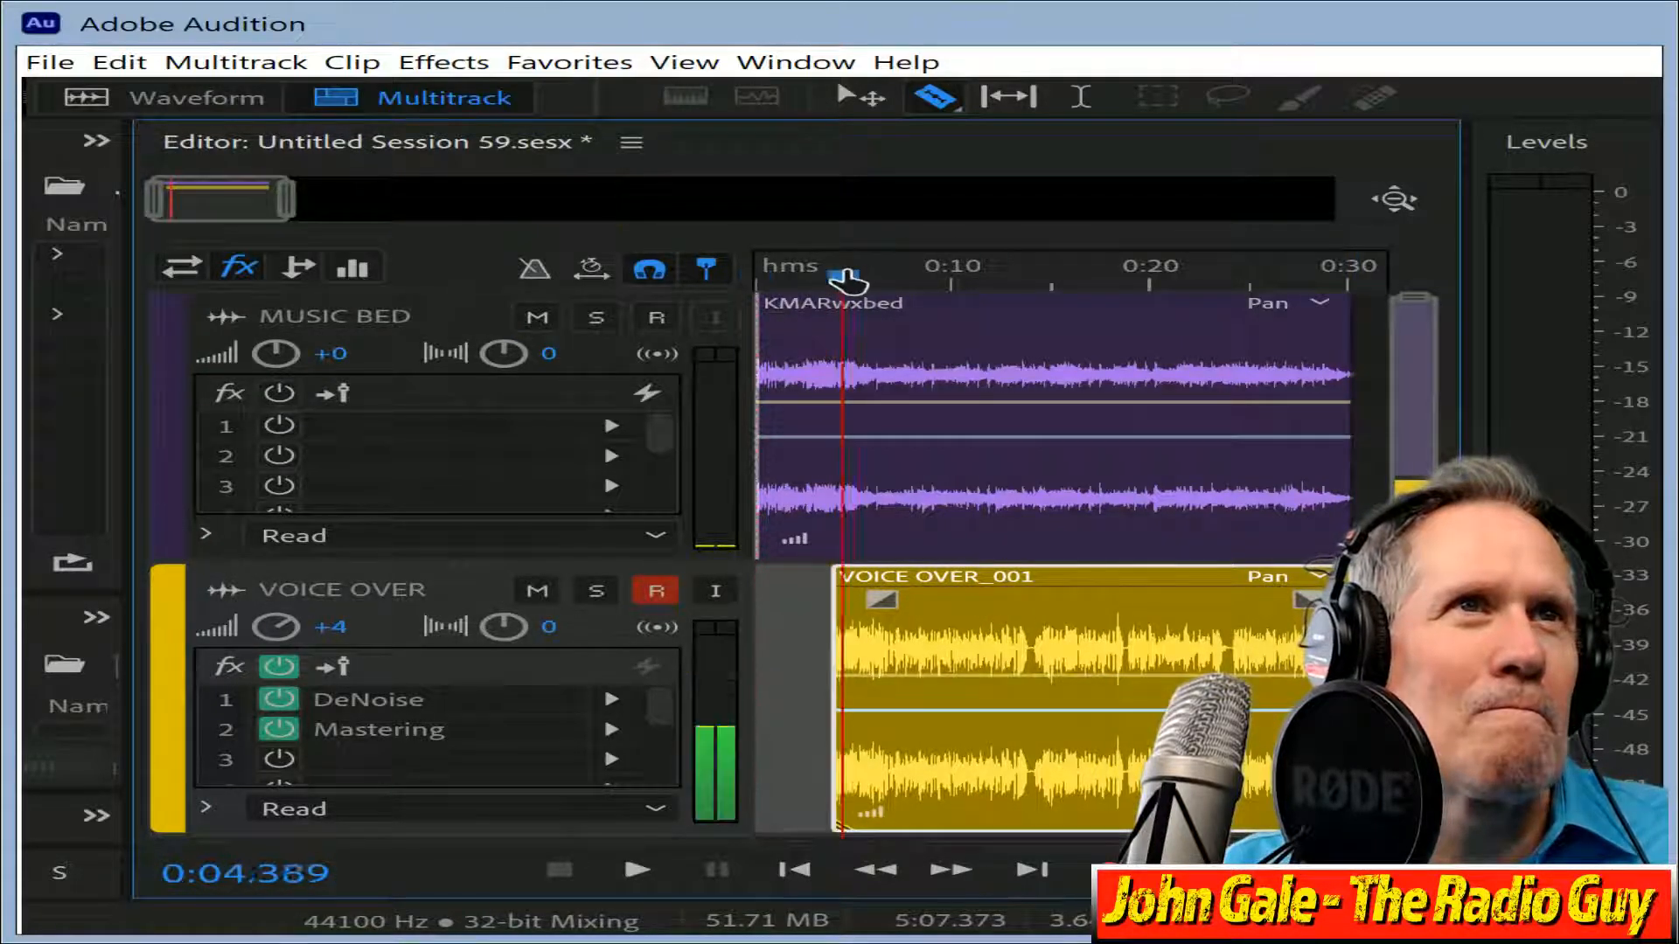
left_click(787, 277)
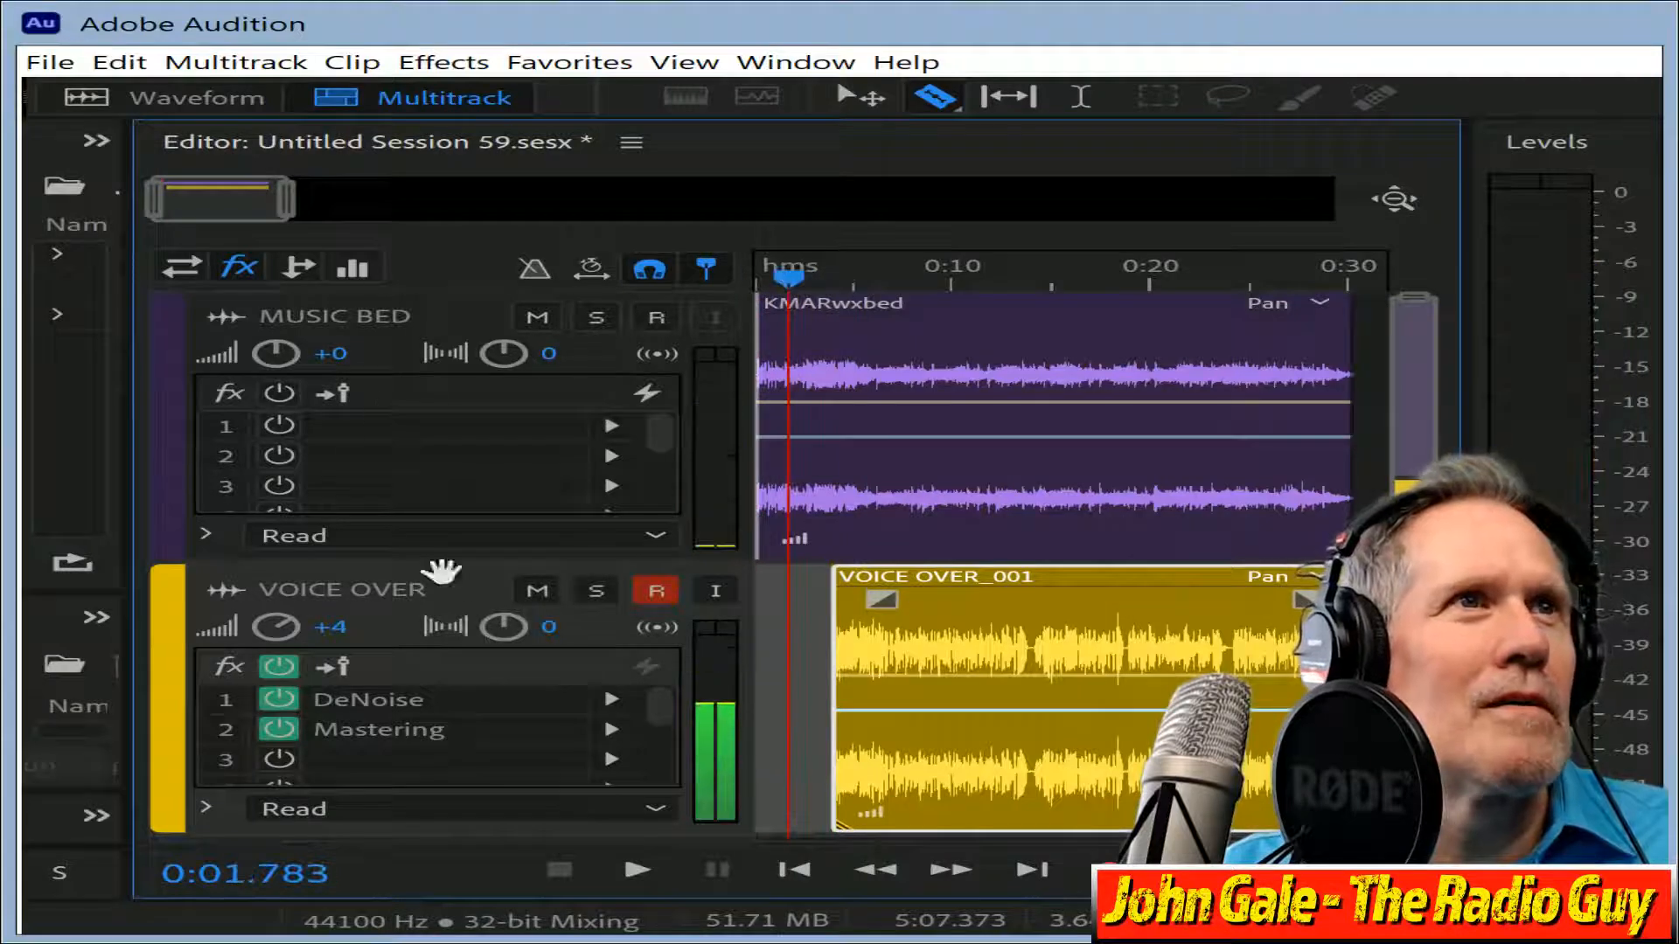
left_click(537, 590)
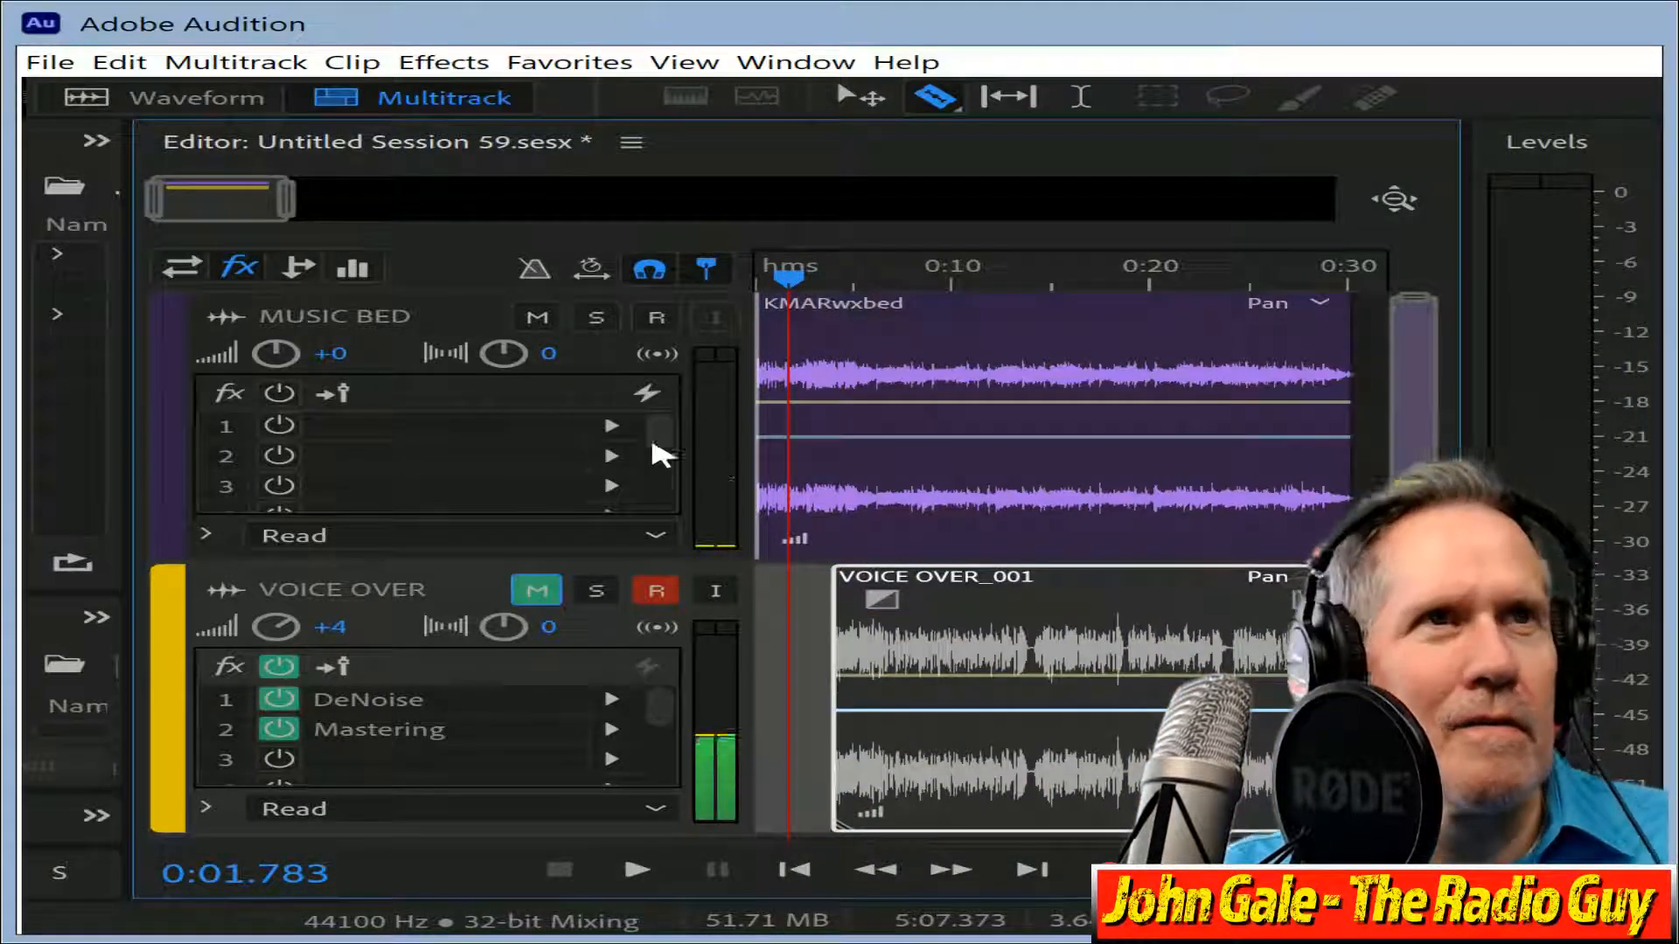
key("space")
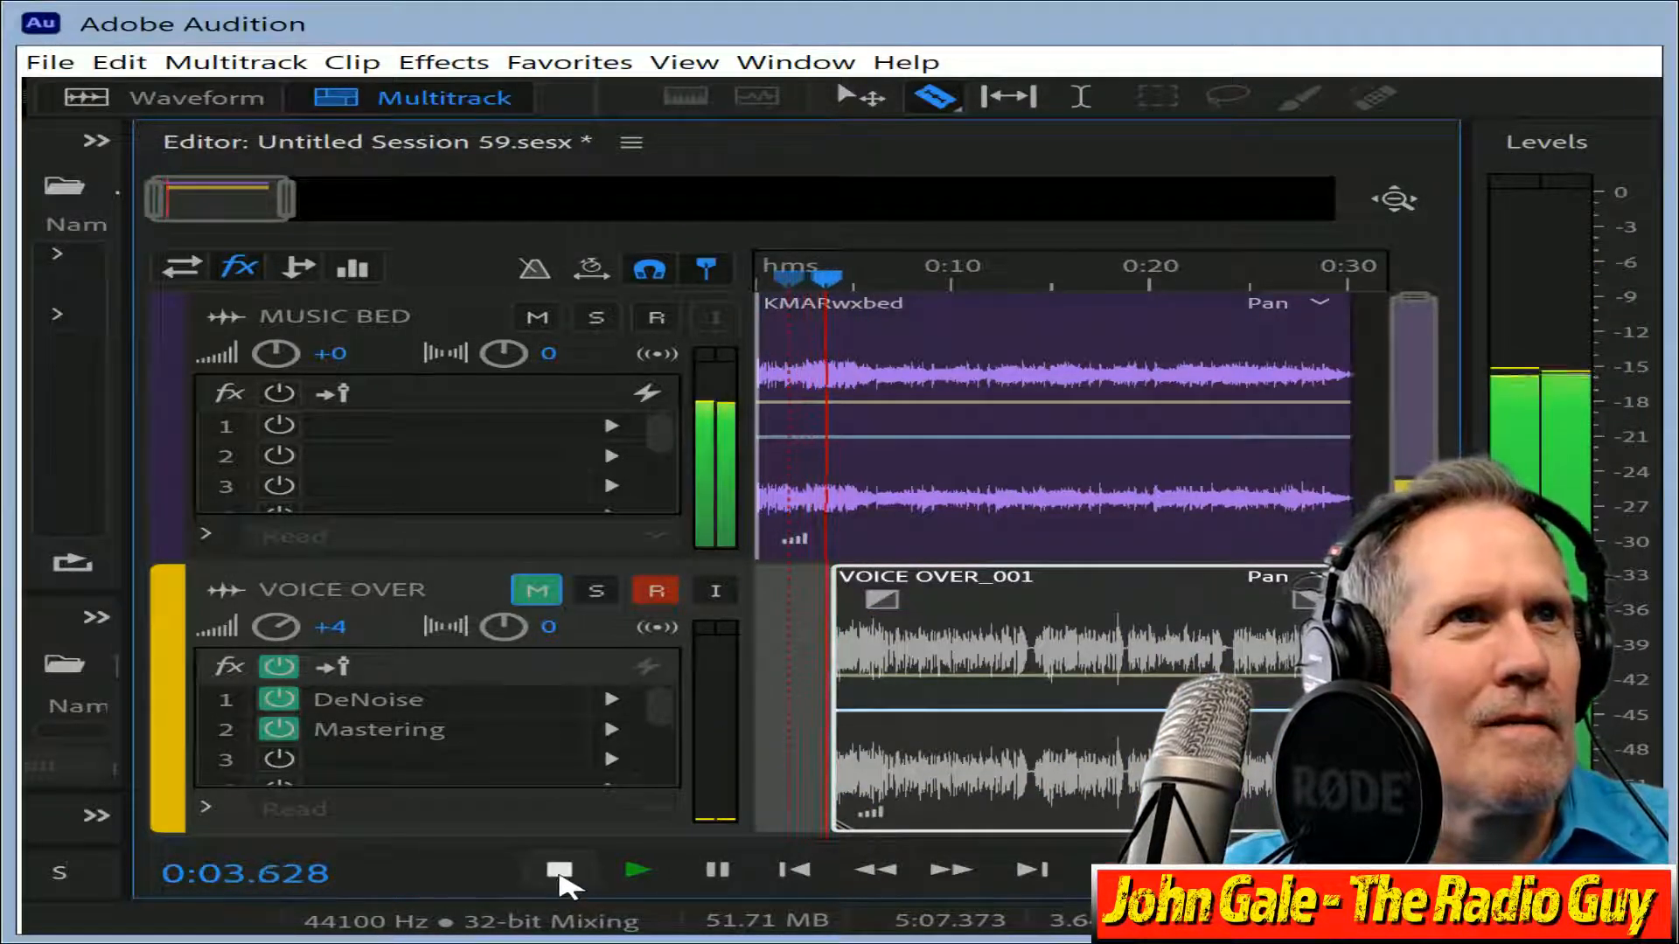
left_click(565, 871)
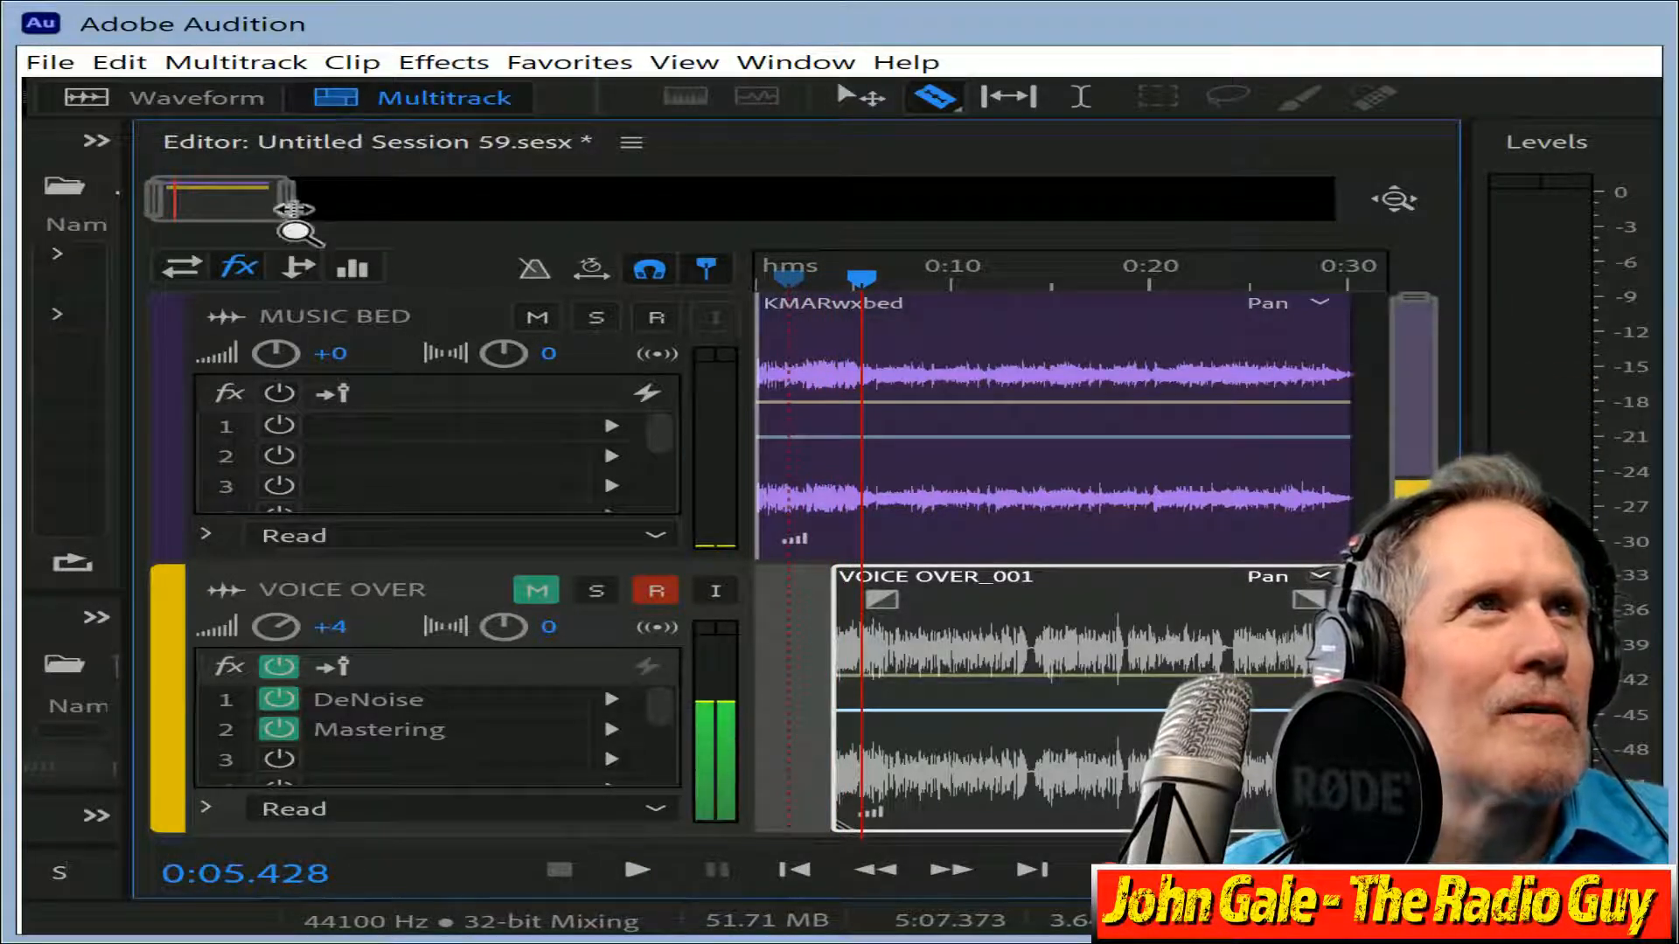
left_click_drag(293, 214, 175, 194)
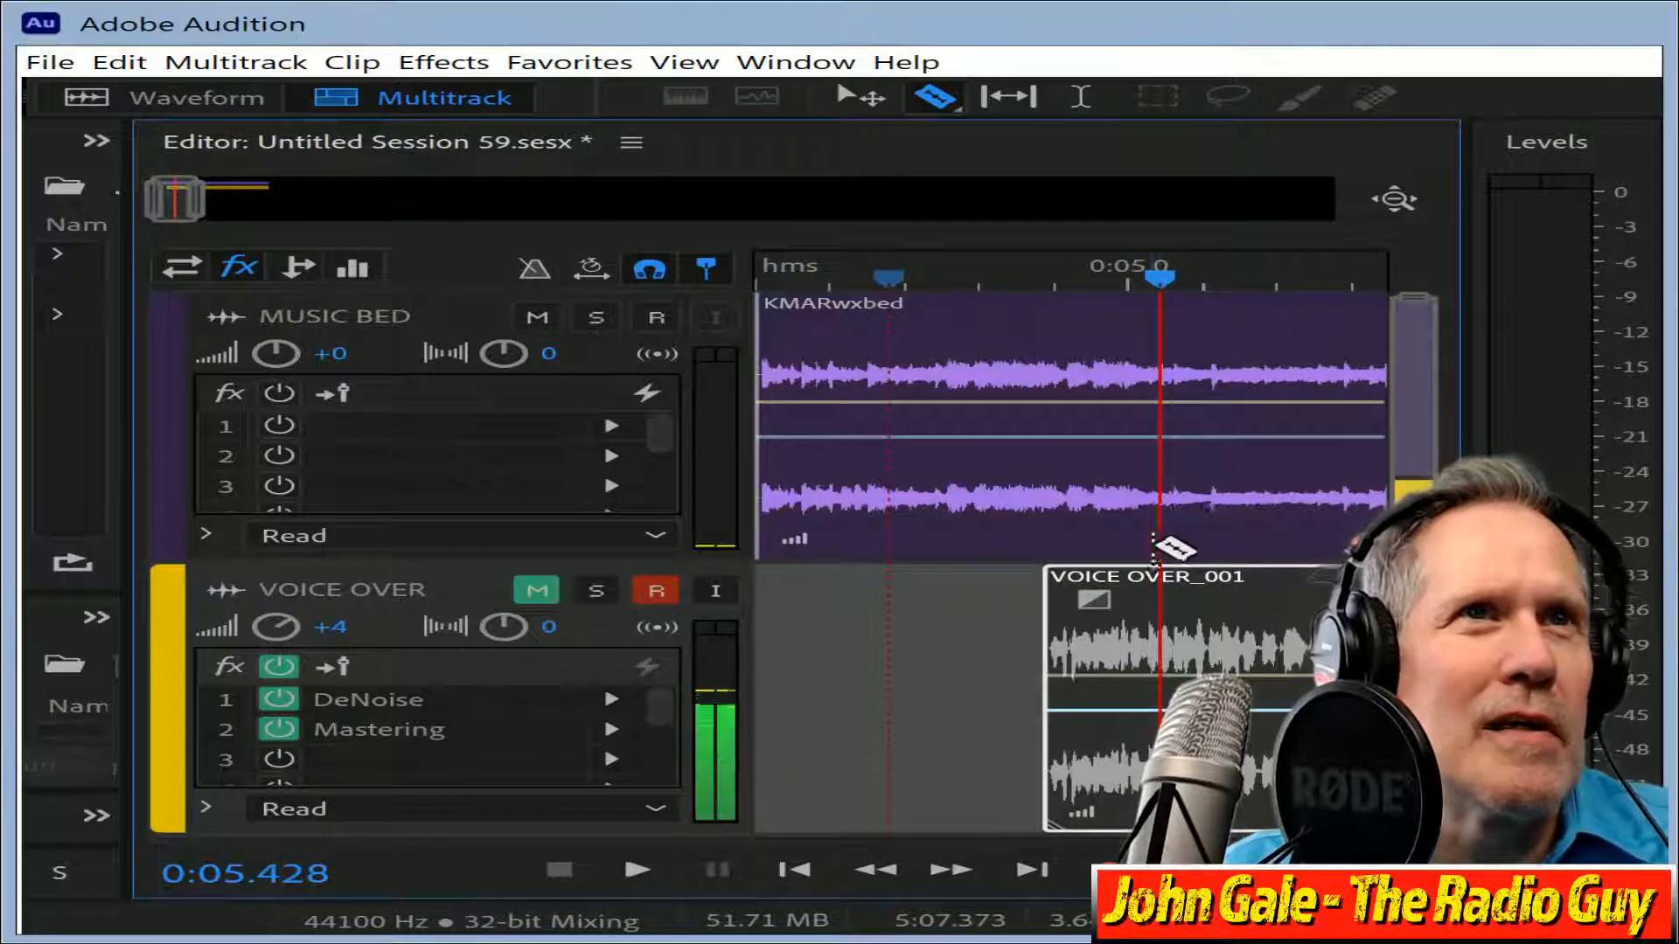
left_click_drag(1185, 582, 1301, 595)
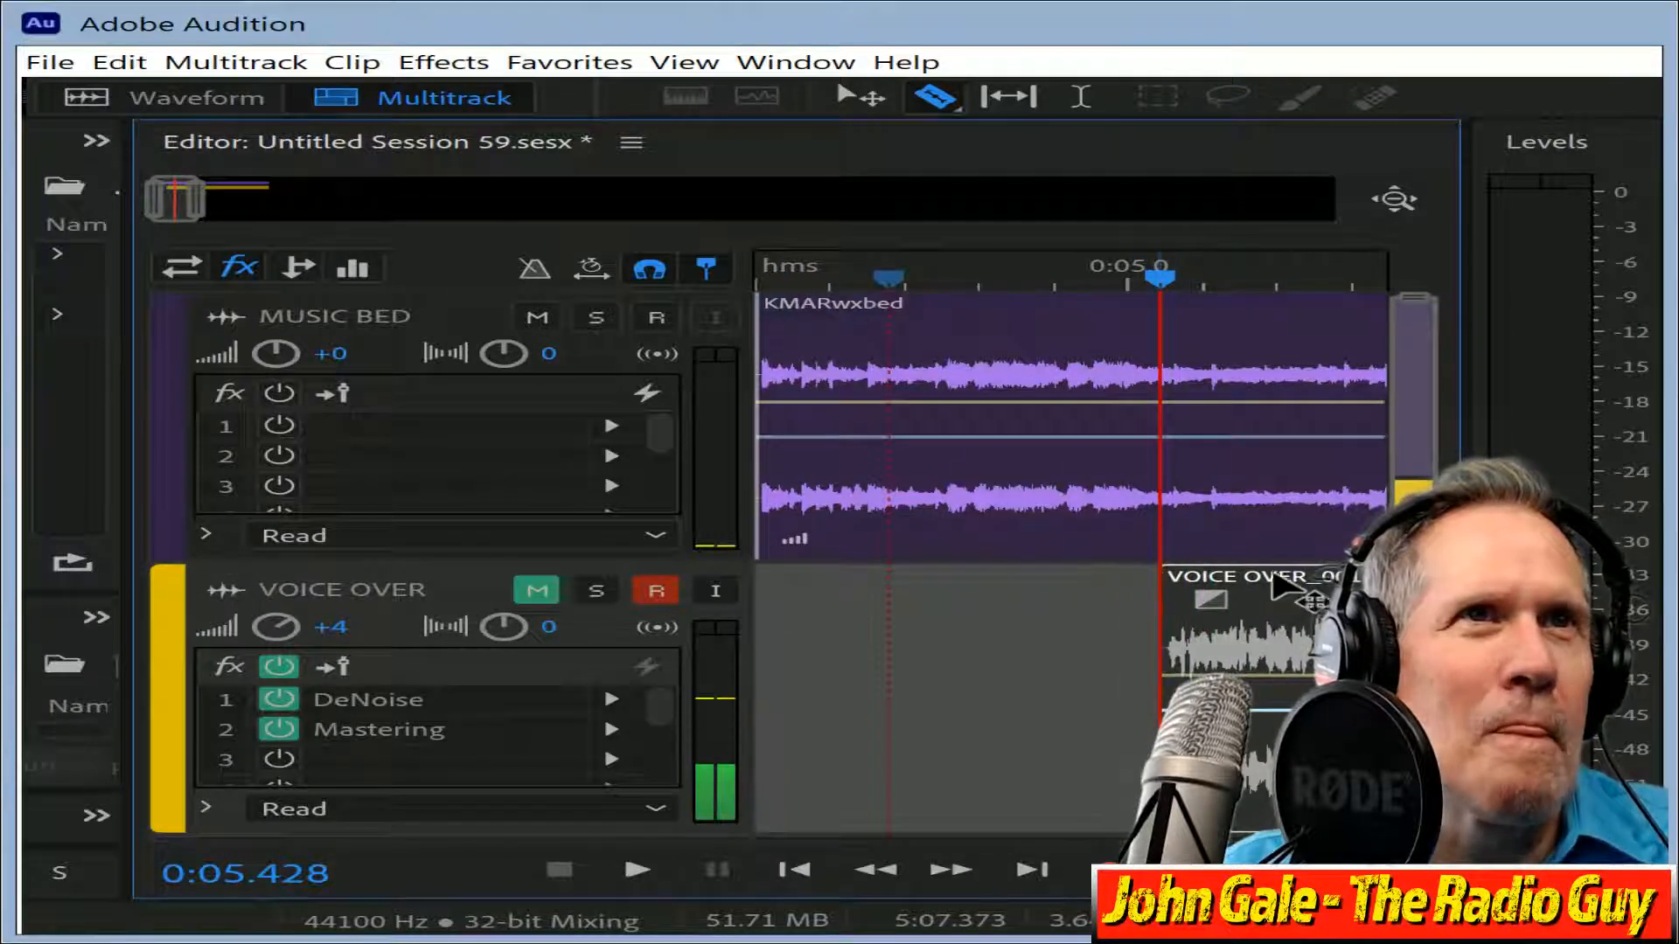
Split the voice-over clip at the pause near 25.6 s and shift the closing part slightly earlier with a short crossfade.
left_click_drag(168, 201, 258, 220)
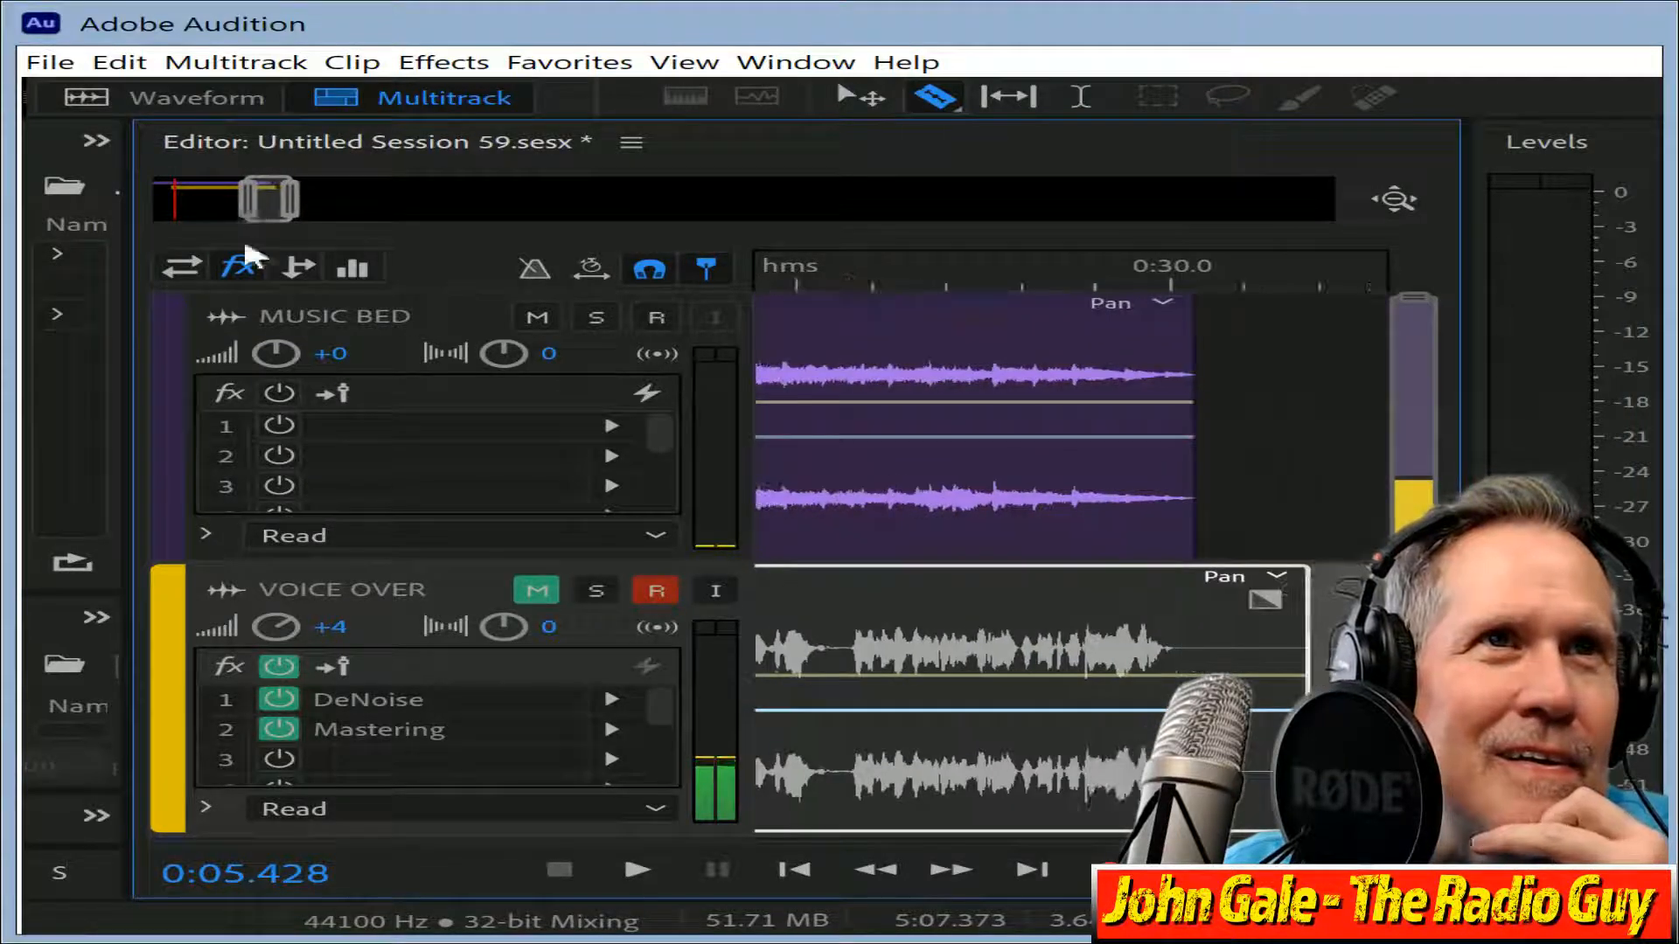
left_click(844, 631)
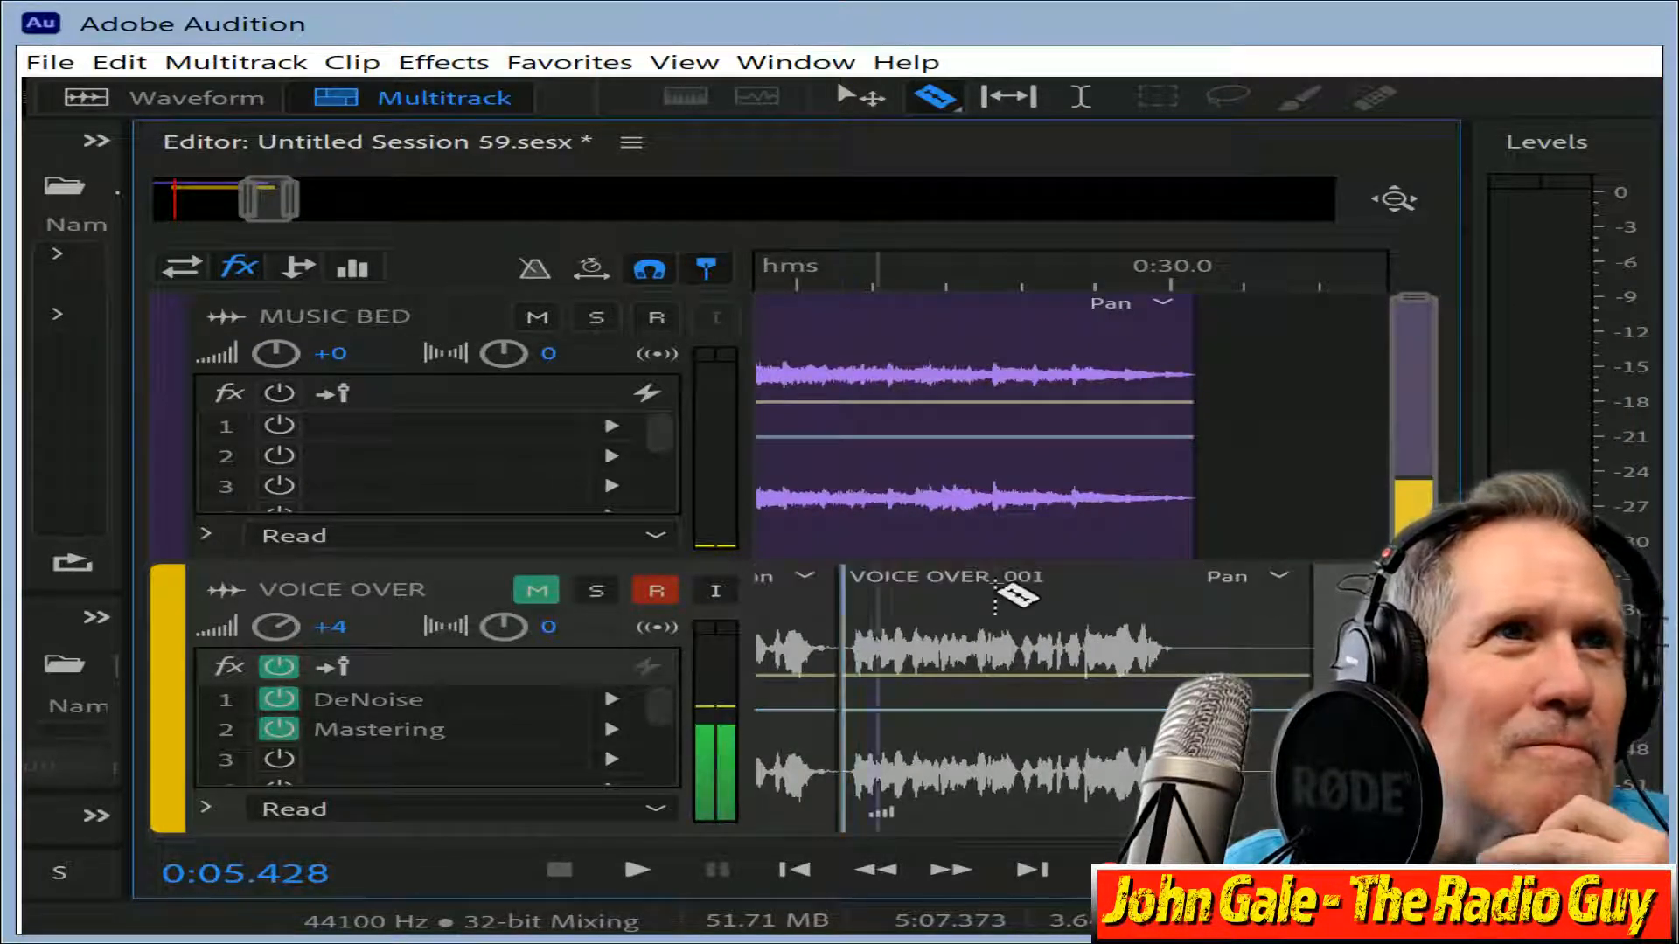
left_click_drag(982, 592, 892, 584)
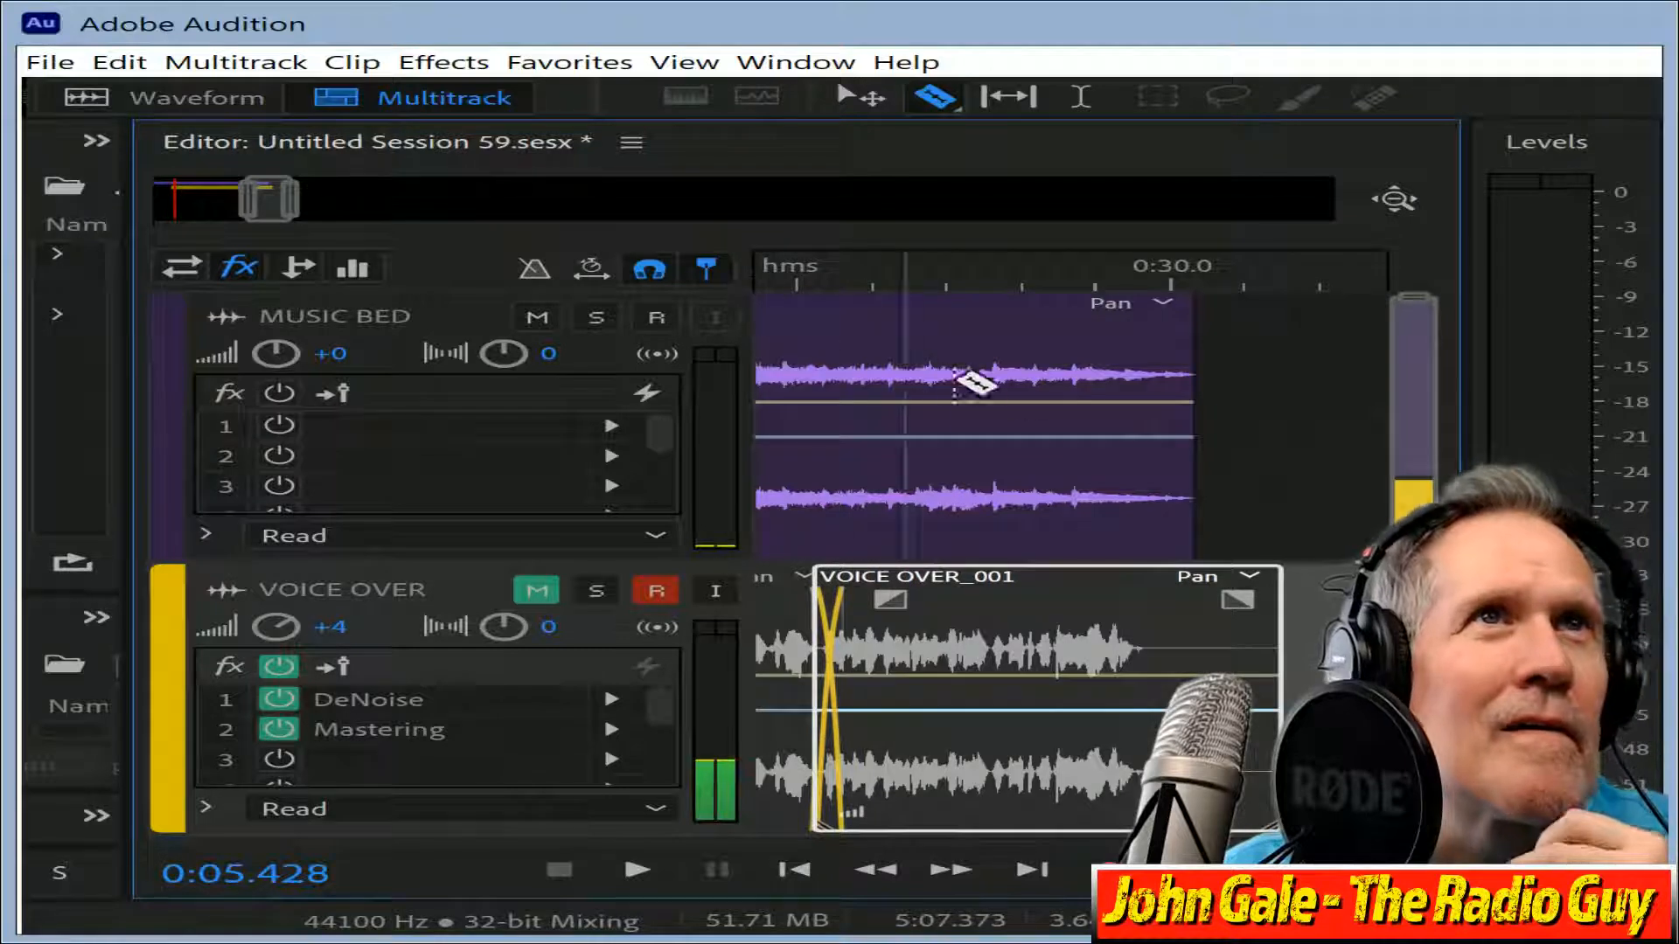
Unmute the voice-over track and mix the whole session down to a new file.
left_click(1103, 308)
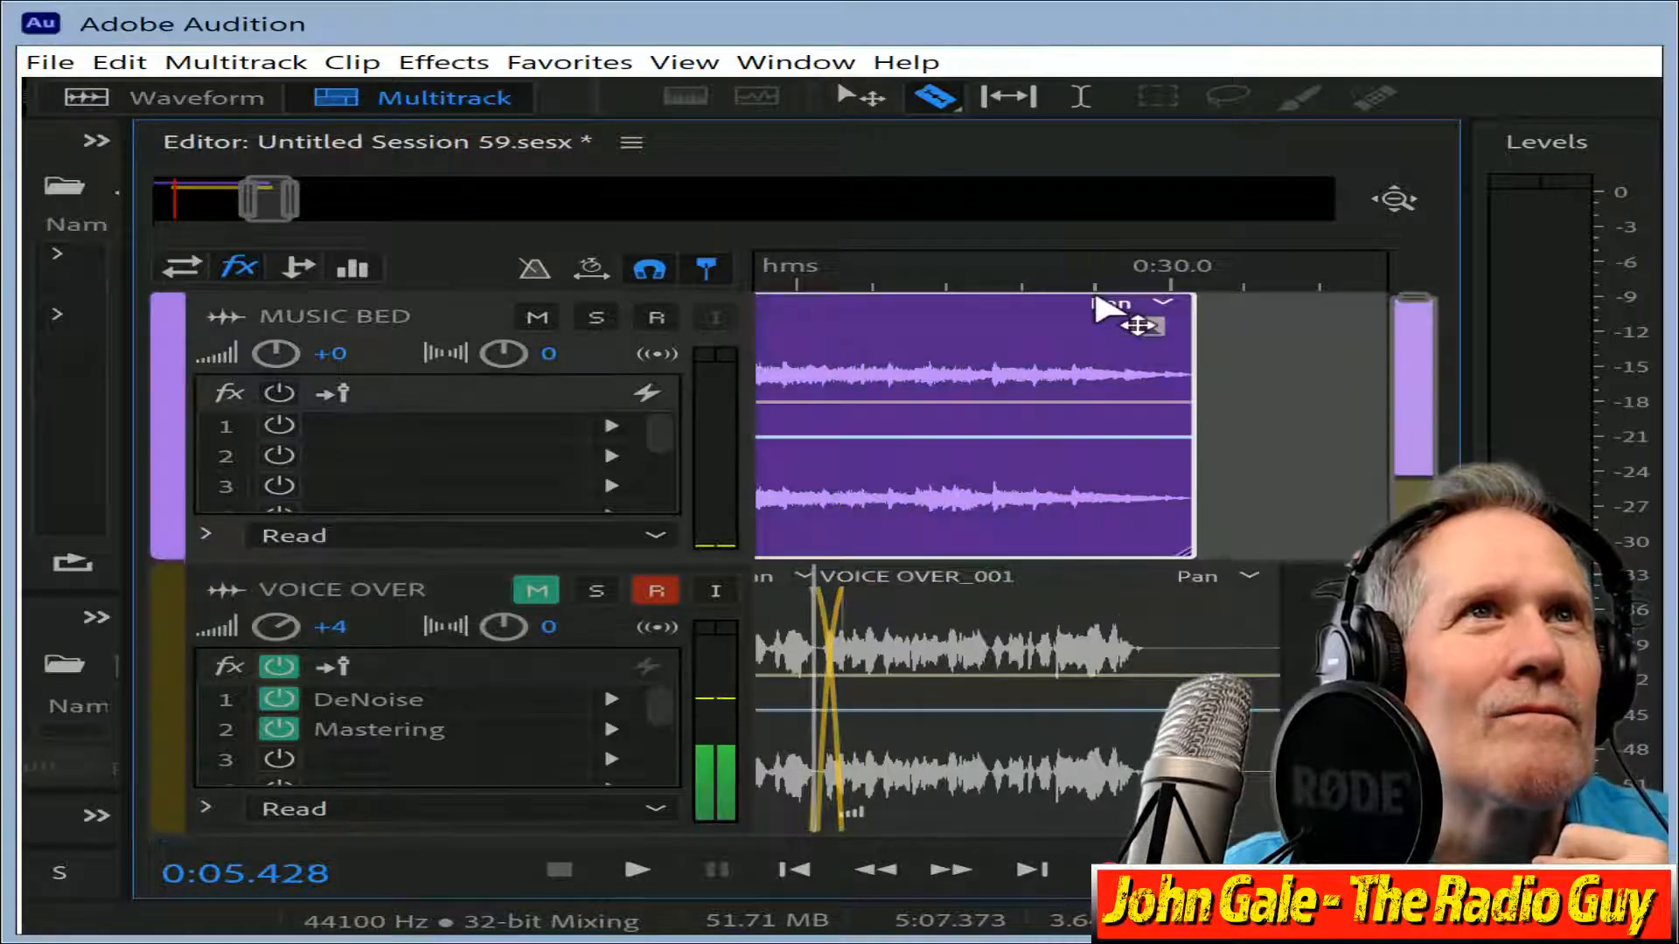
left_click_drag(268, 199, 404, 210)
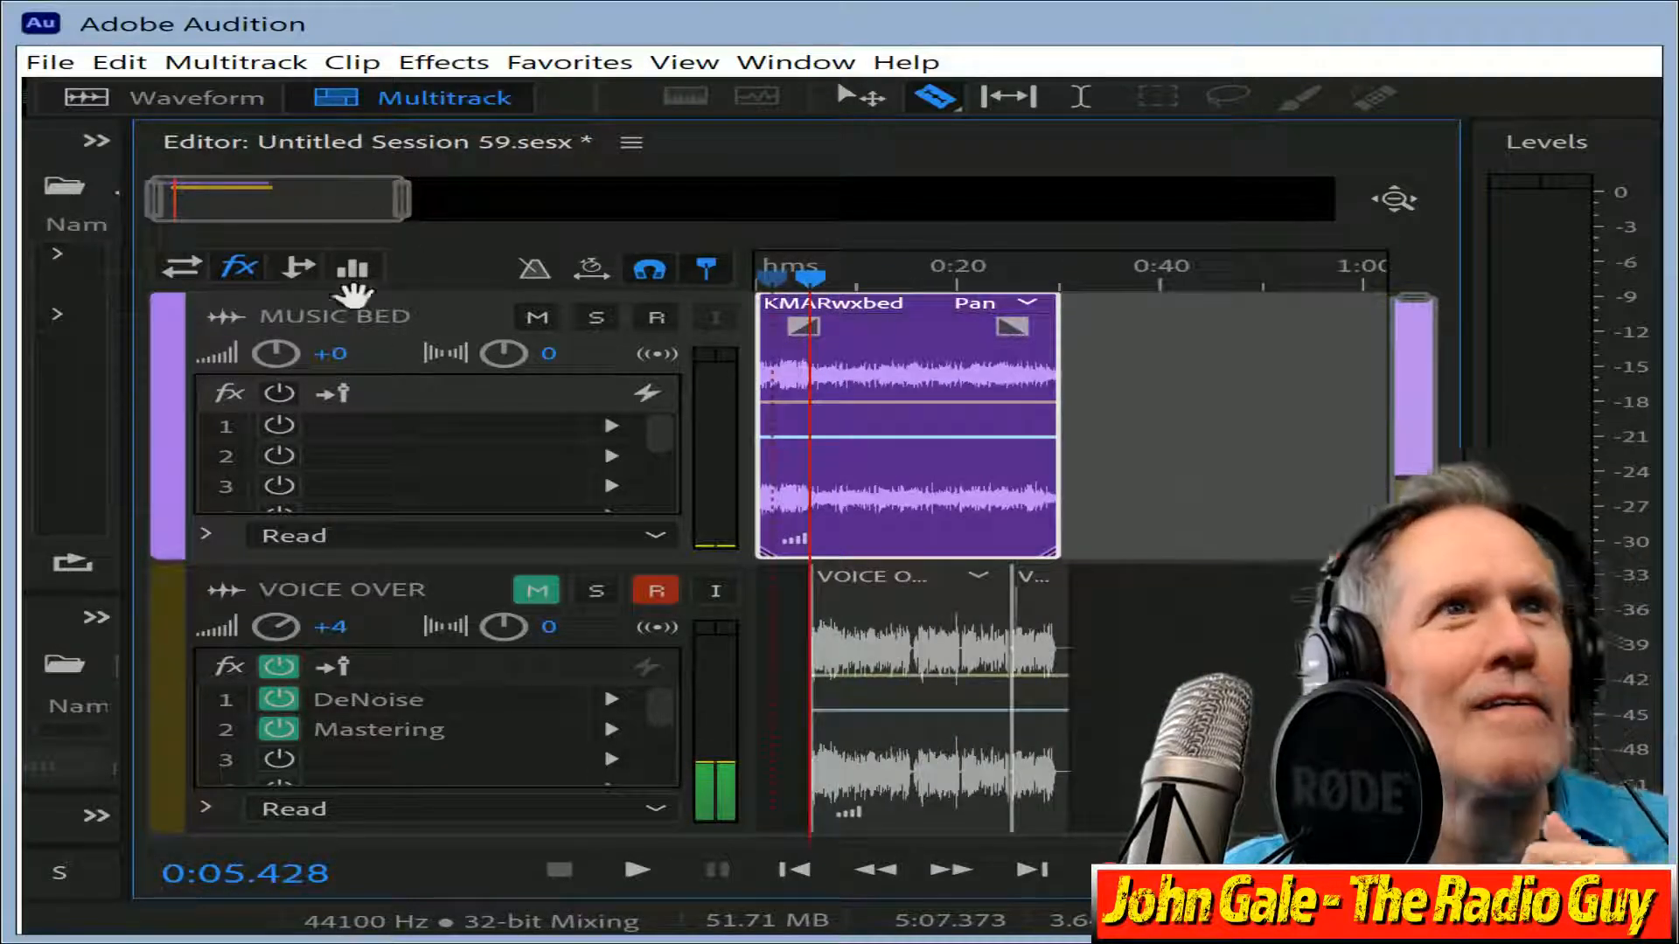
left_click(537, 591)
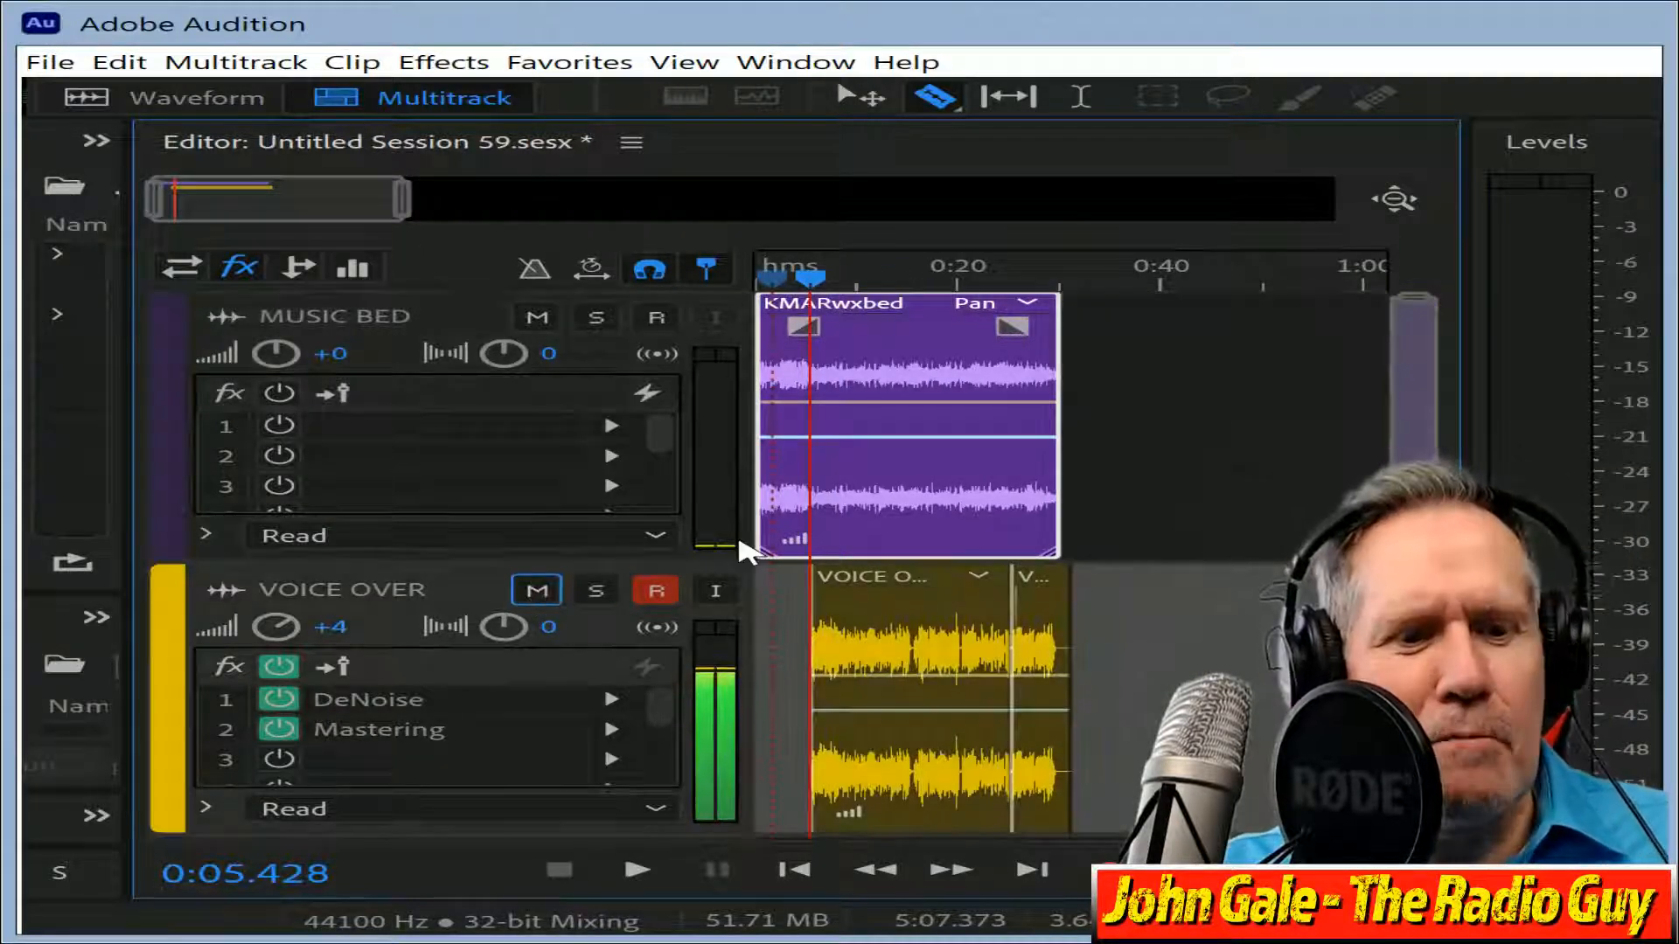
key("ctrl+shift+alt+m")
key("ctrl+1")
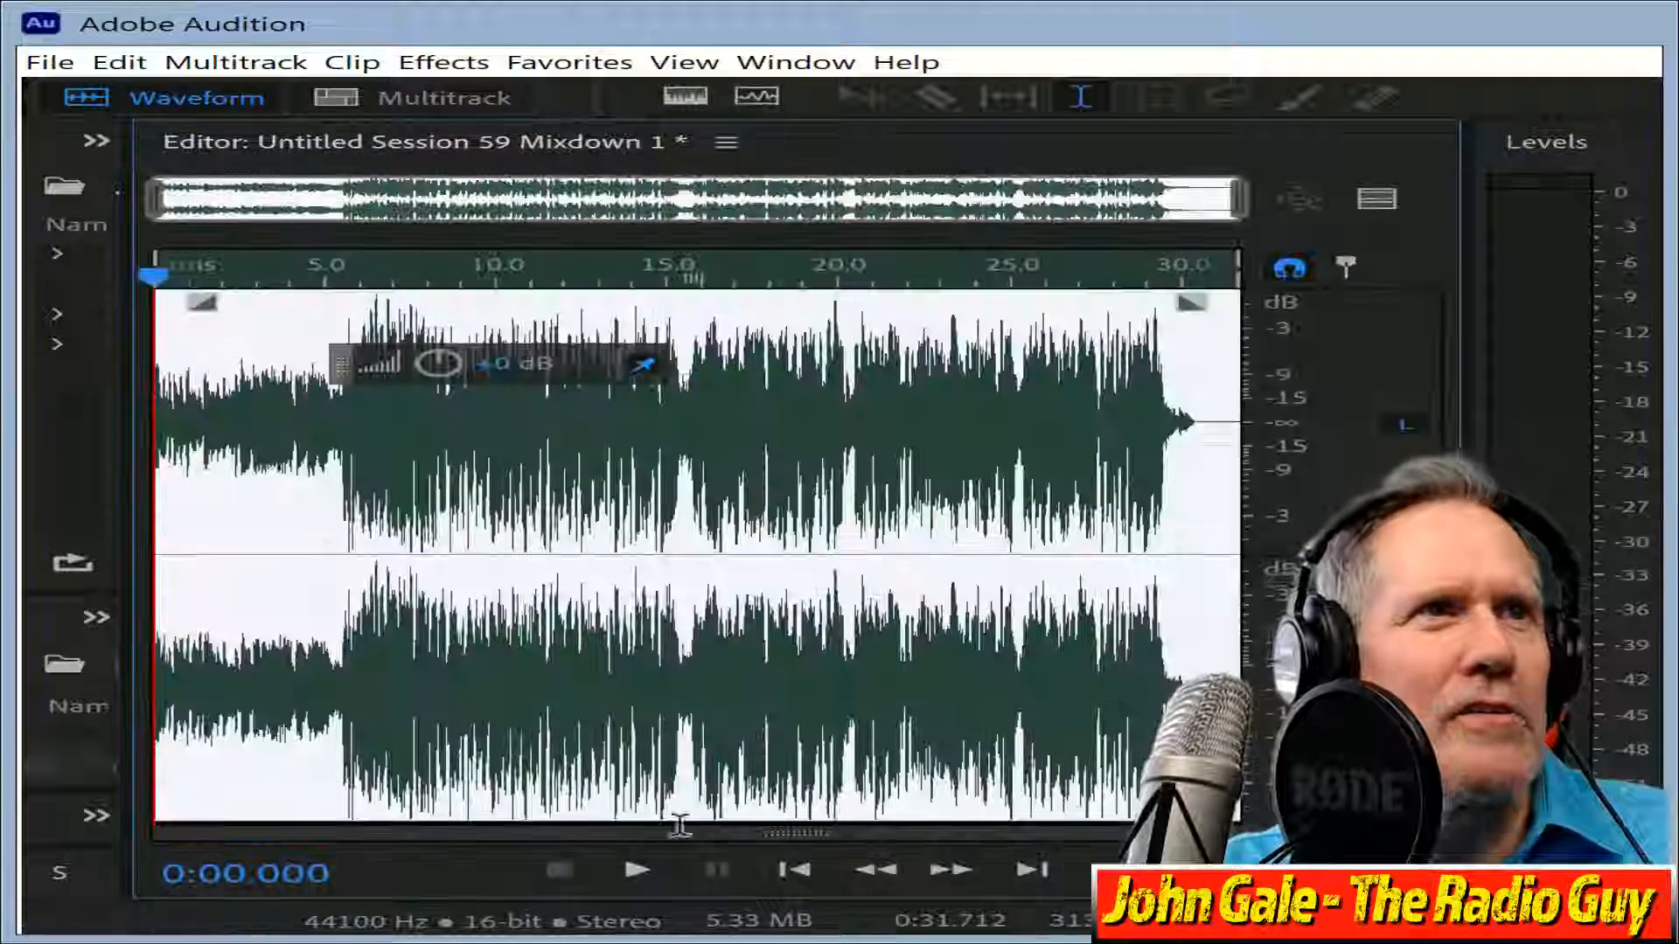
Play the mixdown through and delete the silent tail after 0:30.407.
left_click(637, 870)
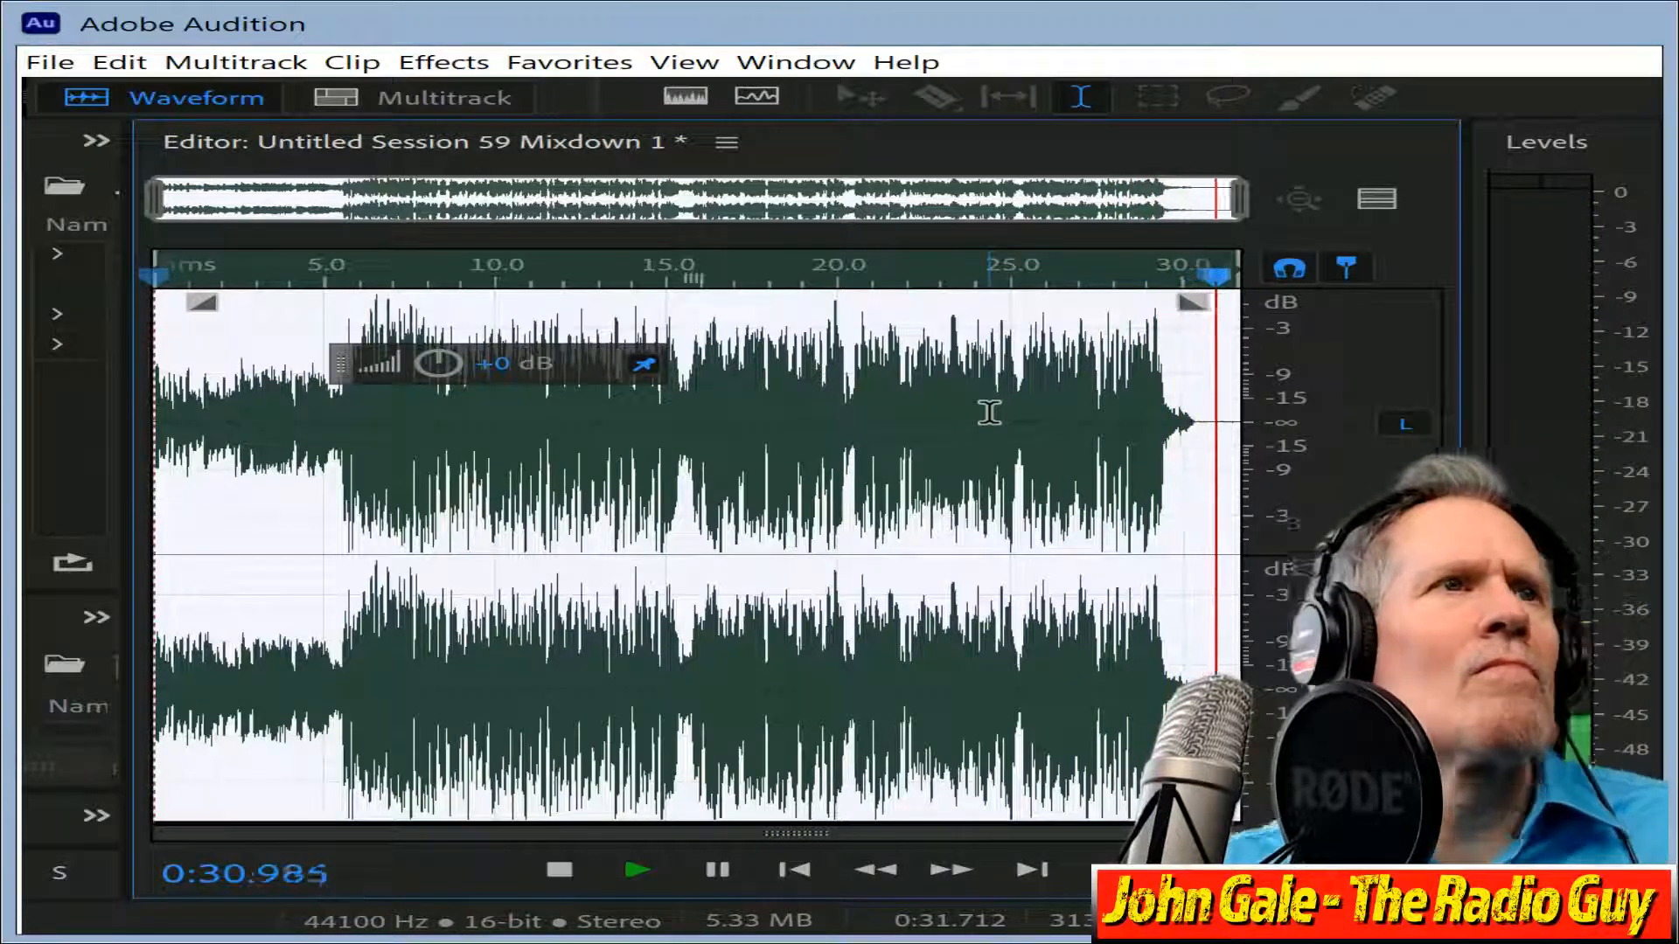
left_click(561, 867)
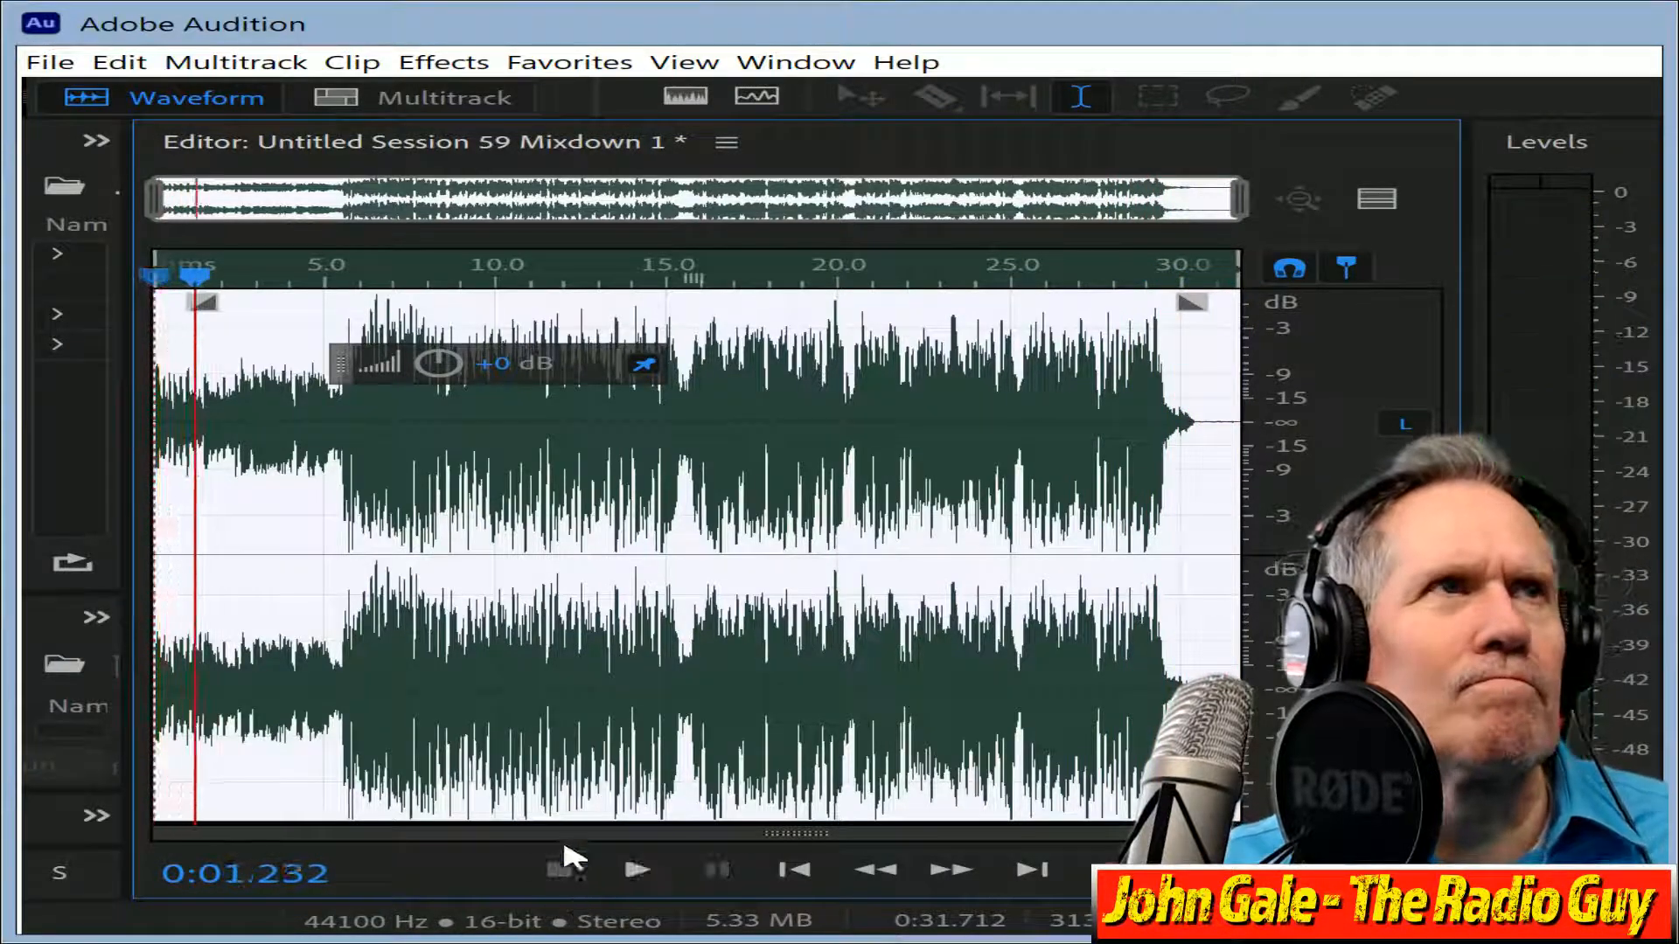
left_click_drag(125, 181, 996, 187)
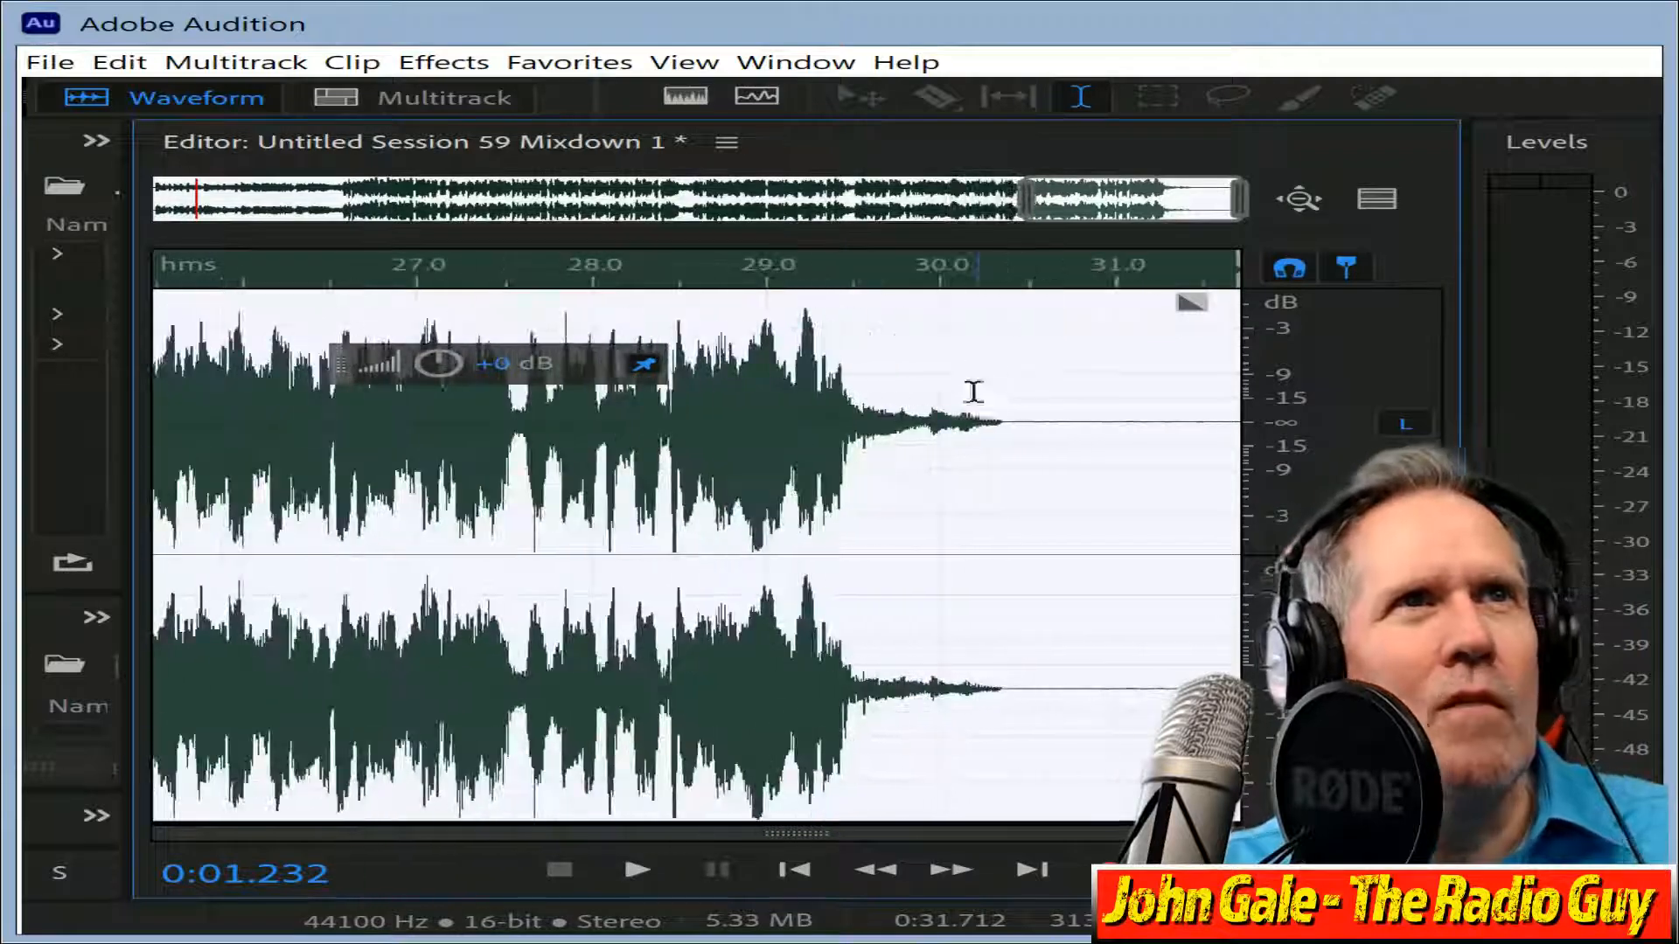
left_click(1013, 424)
key("shift+Home")
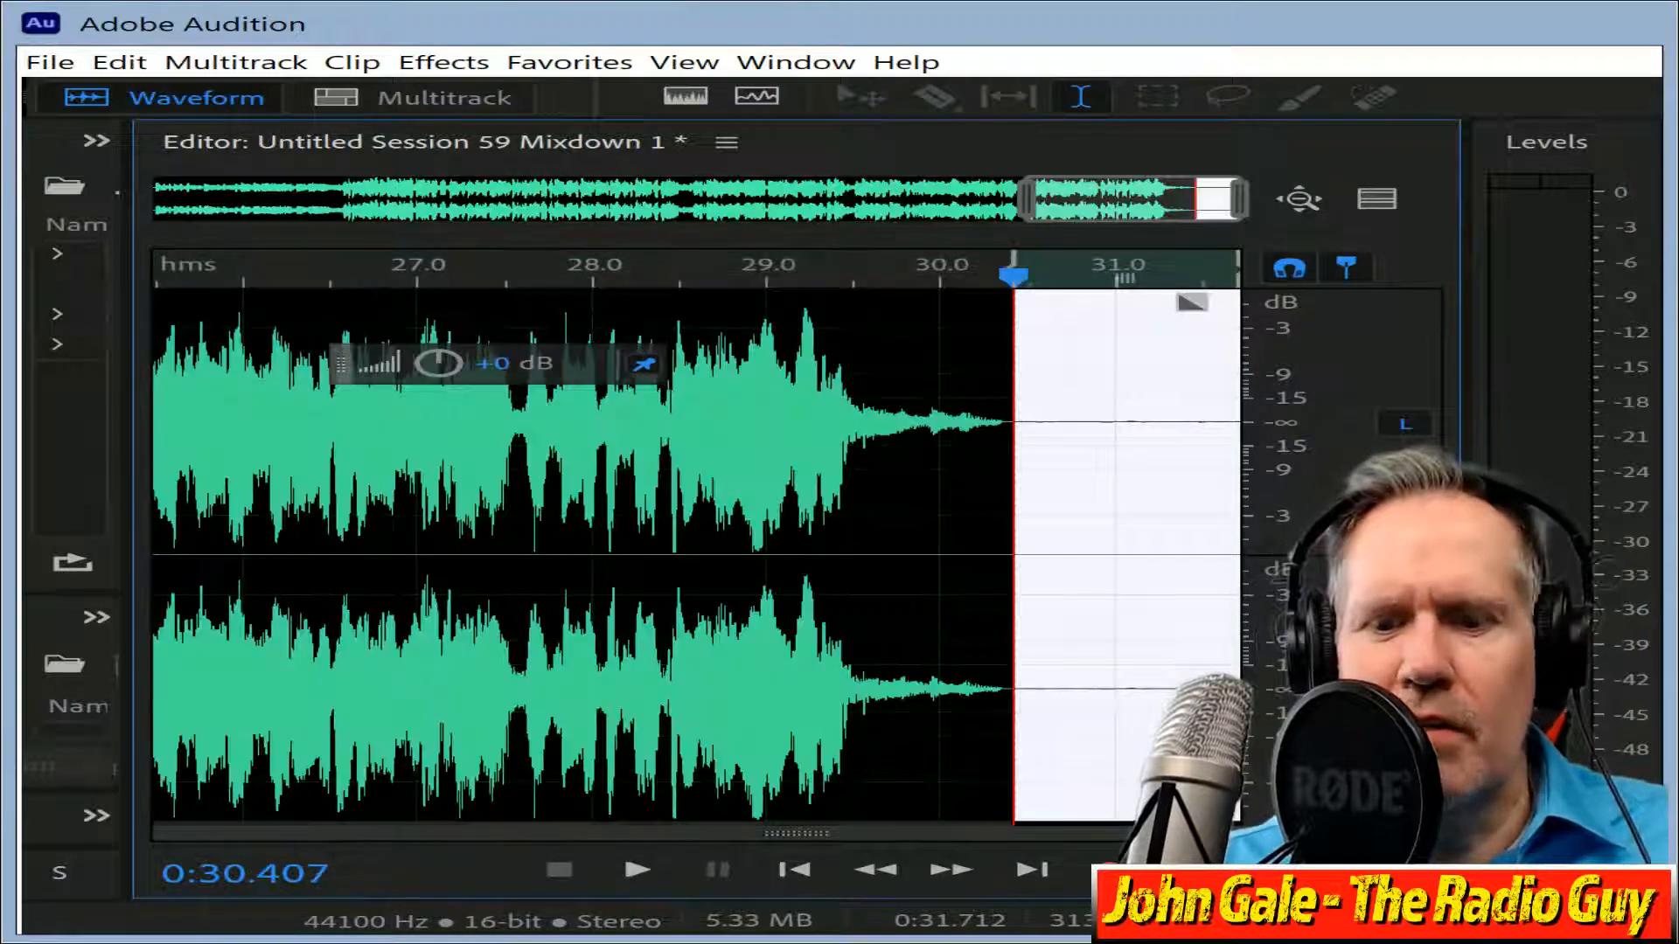
key("Delete")
Delete the short silence before the music at the very start of the mixdown.
left_click_drag(1143, 199, 22, 311)
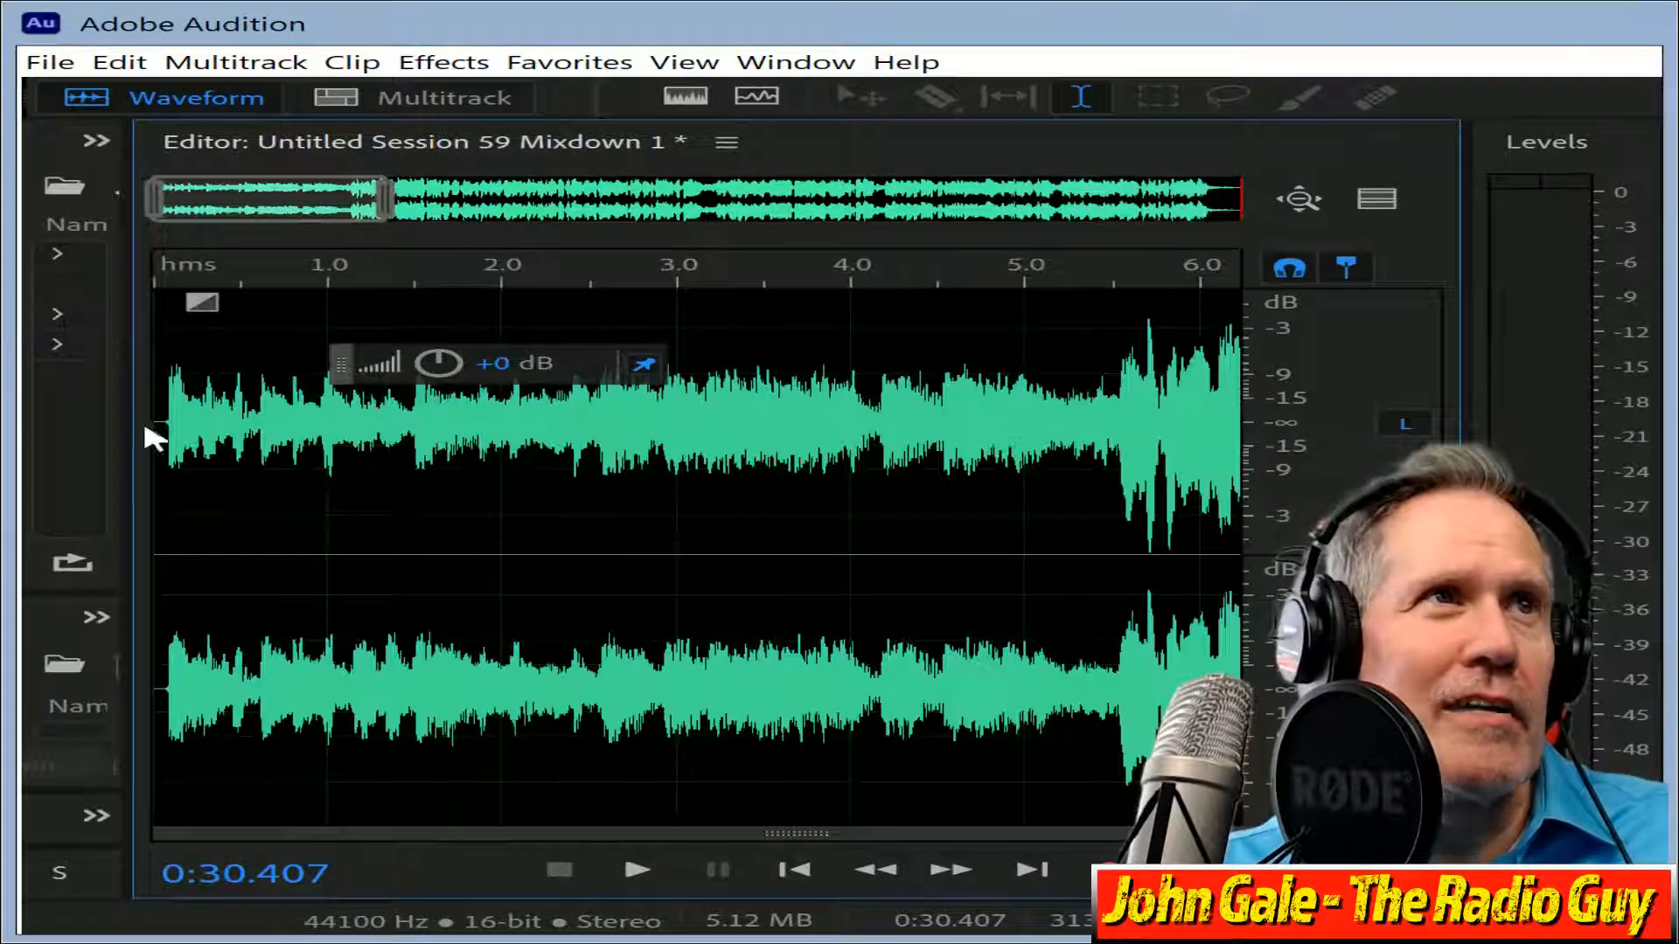
left_click_drag(388, 201, 236, 206)
left_click_drag(198, 429, 22, 322)
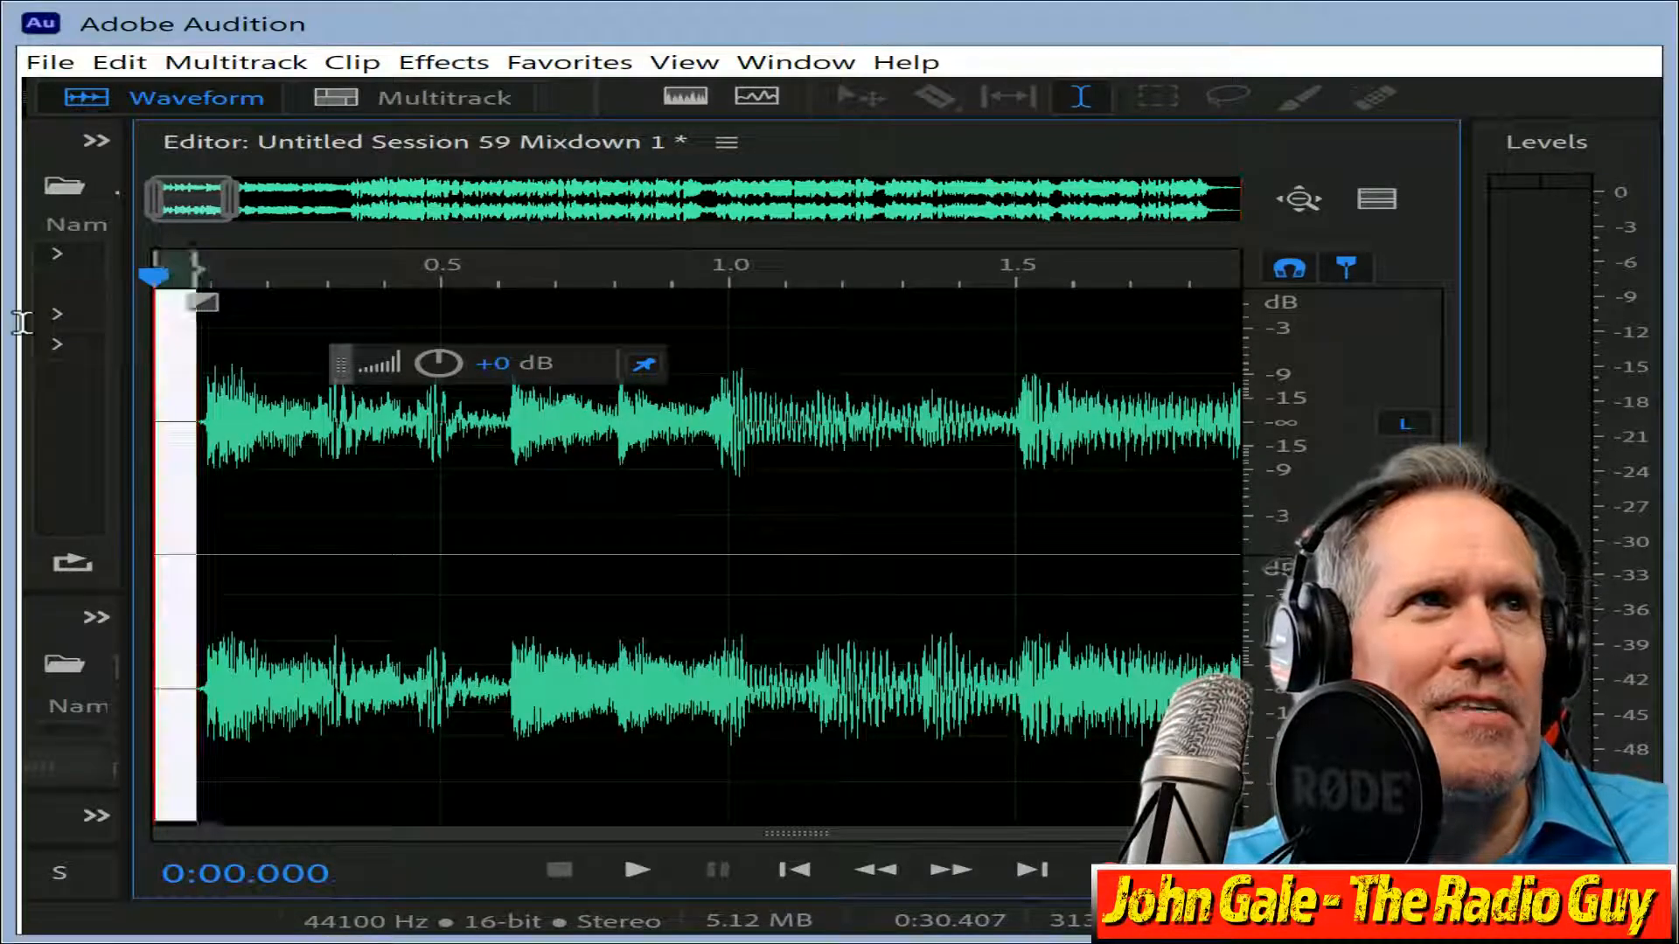
key("Delete")
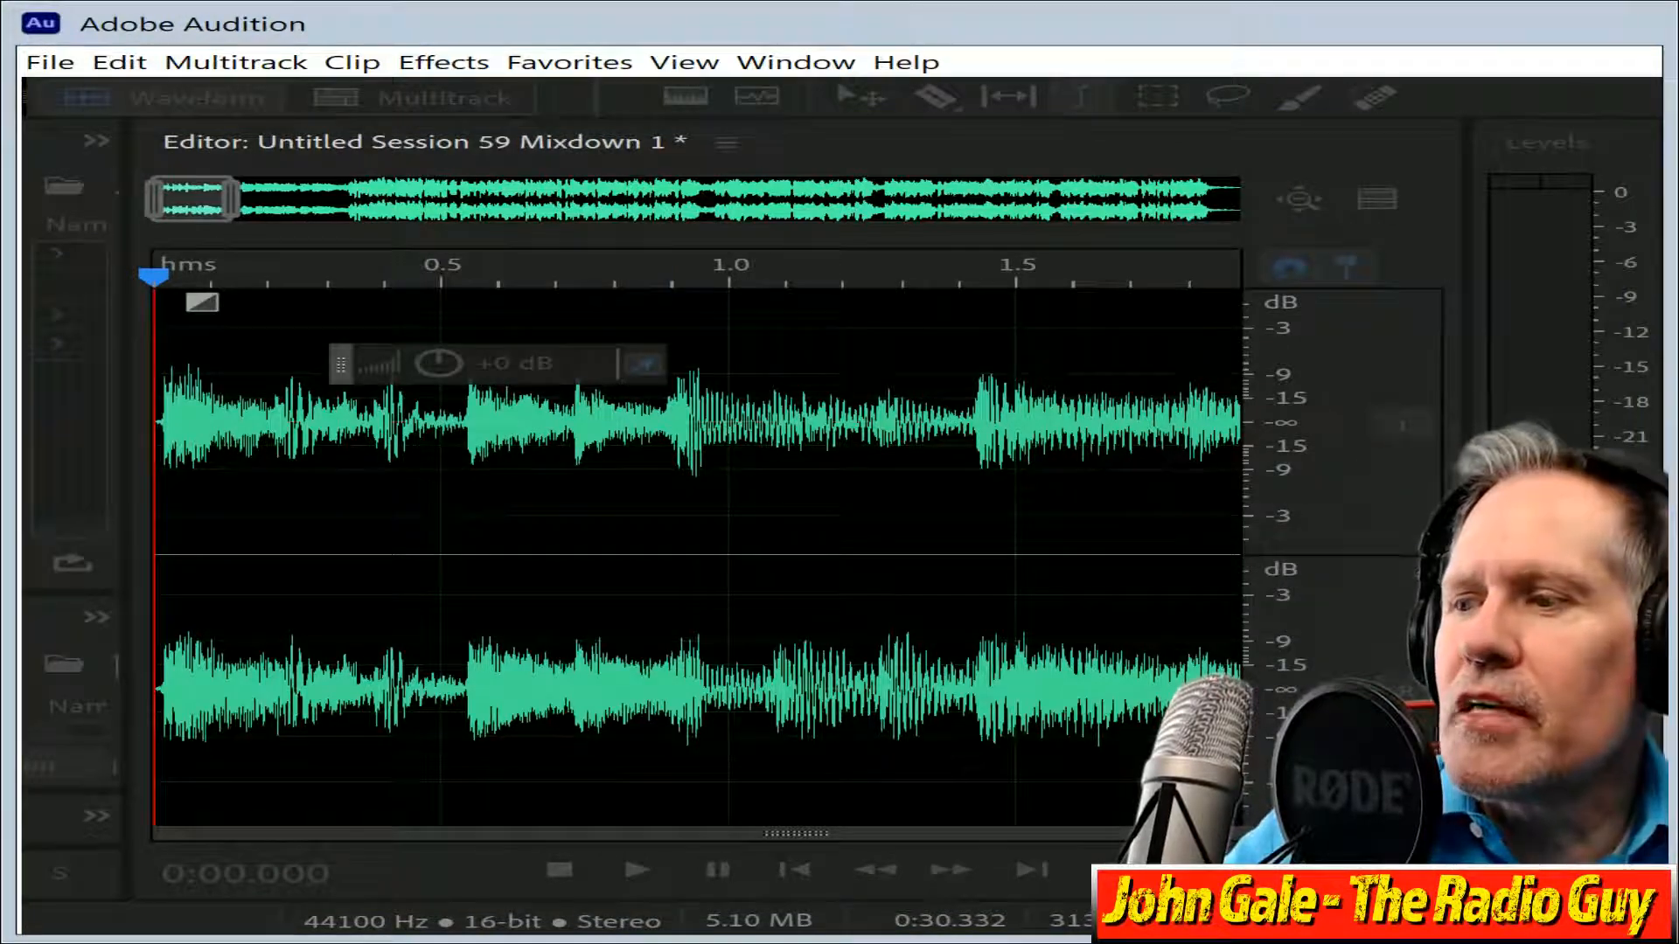
Export the mixdown to E: as kmarfmev.mp3, the file name suggested in the FTP form, in MP3 format, overwriting the existing file.
key("ctrl+shift+e")
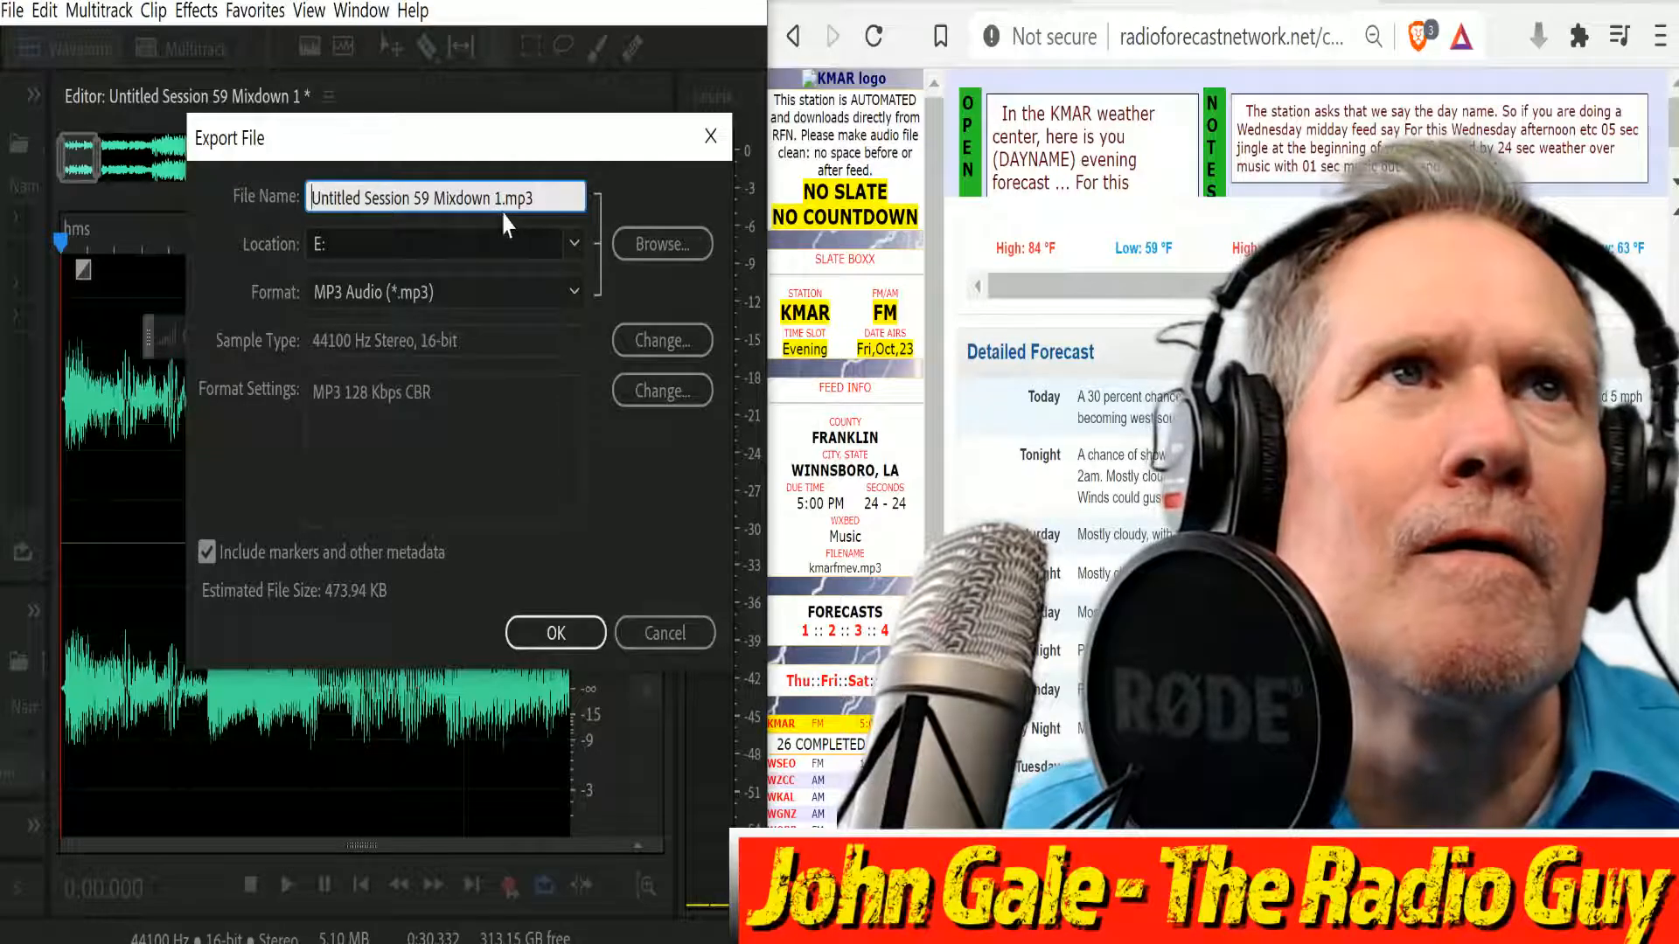
left_click_drag(501, 199, 311, 199)
type("khatfmev")
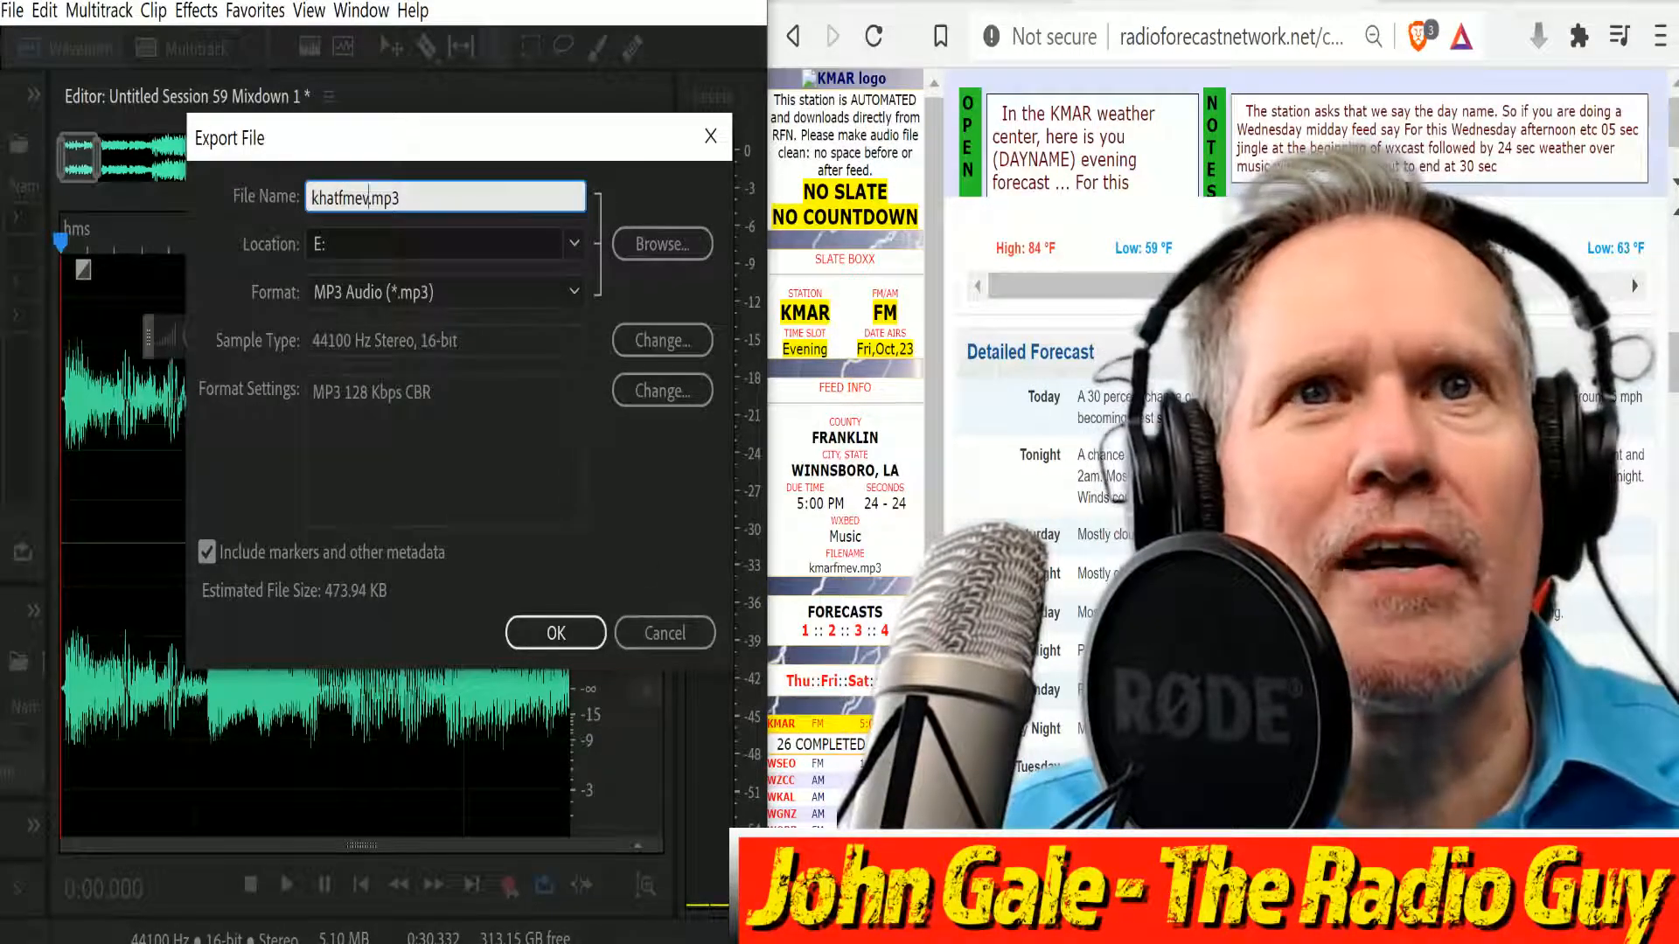
key("alt+Tab")
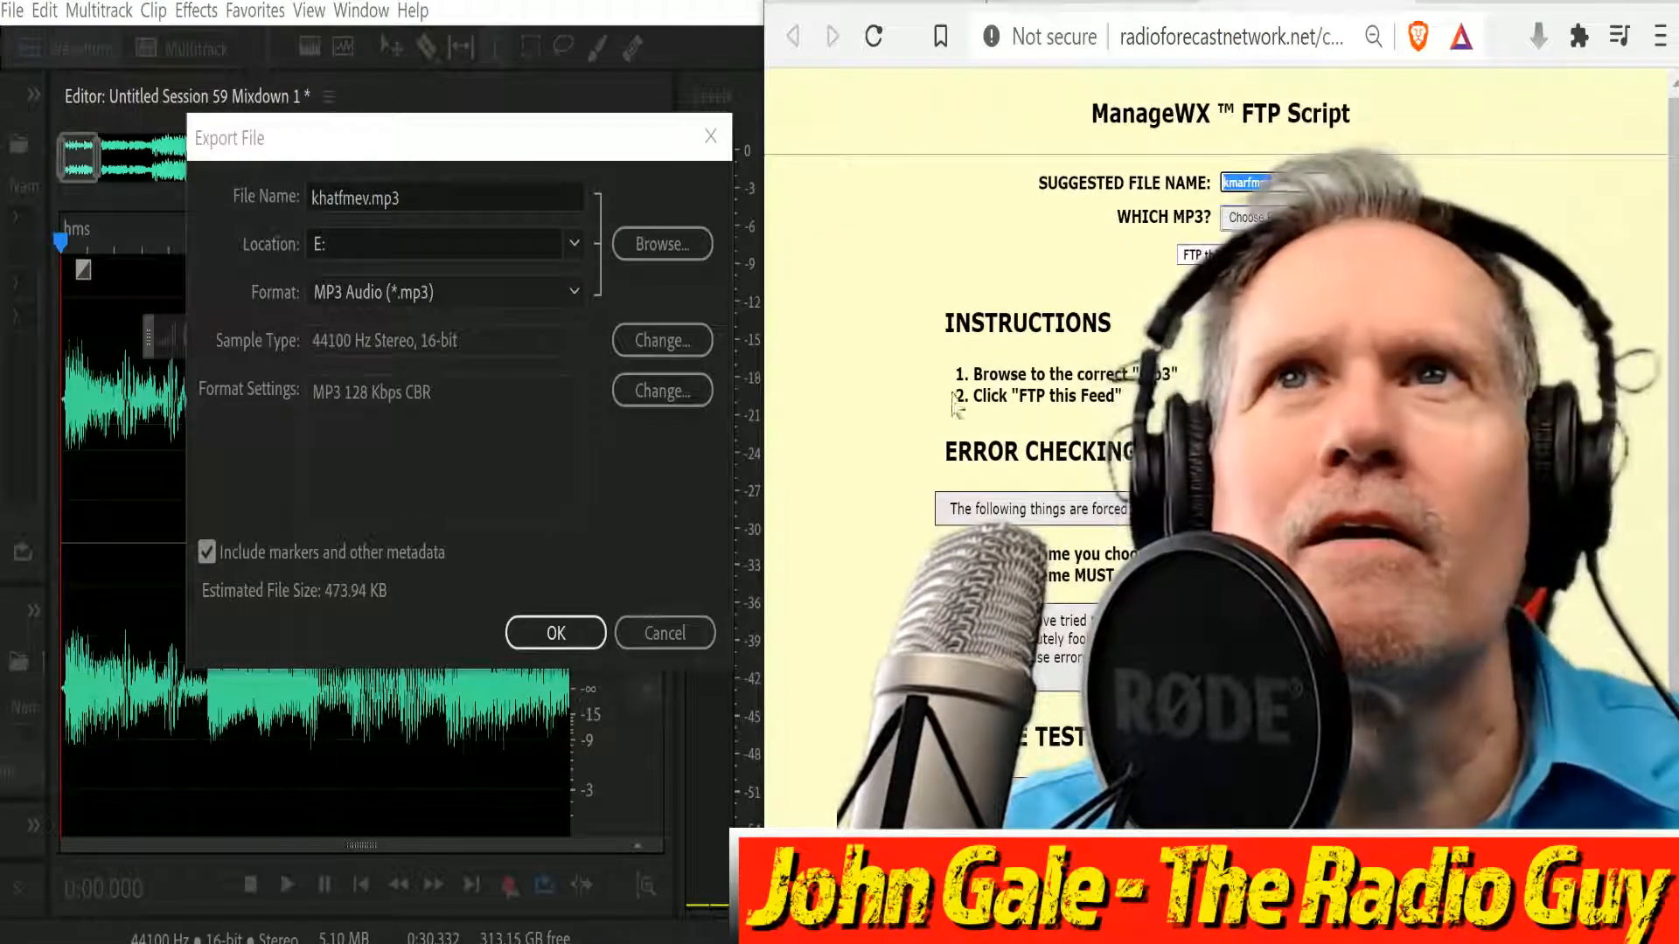
double_click(371, 196)
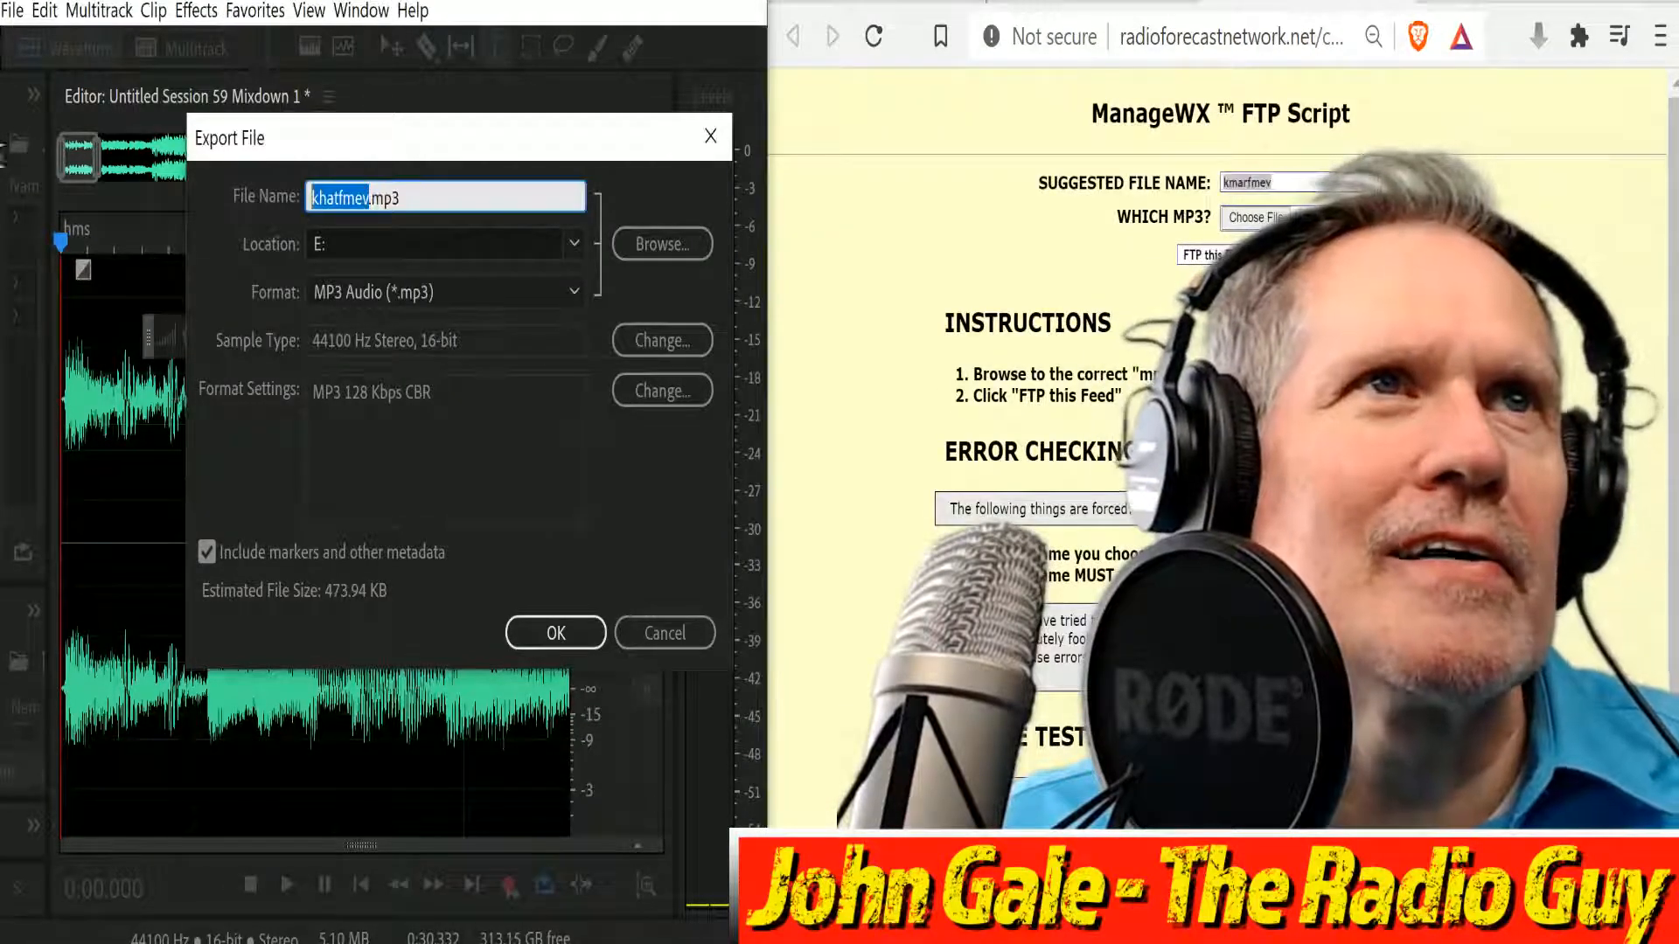
type("kmarfmev")
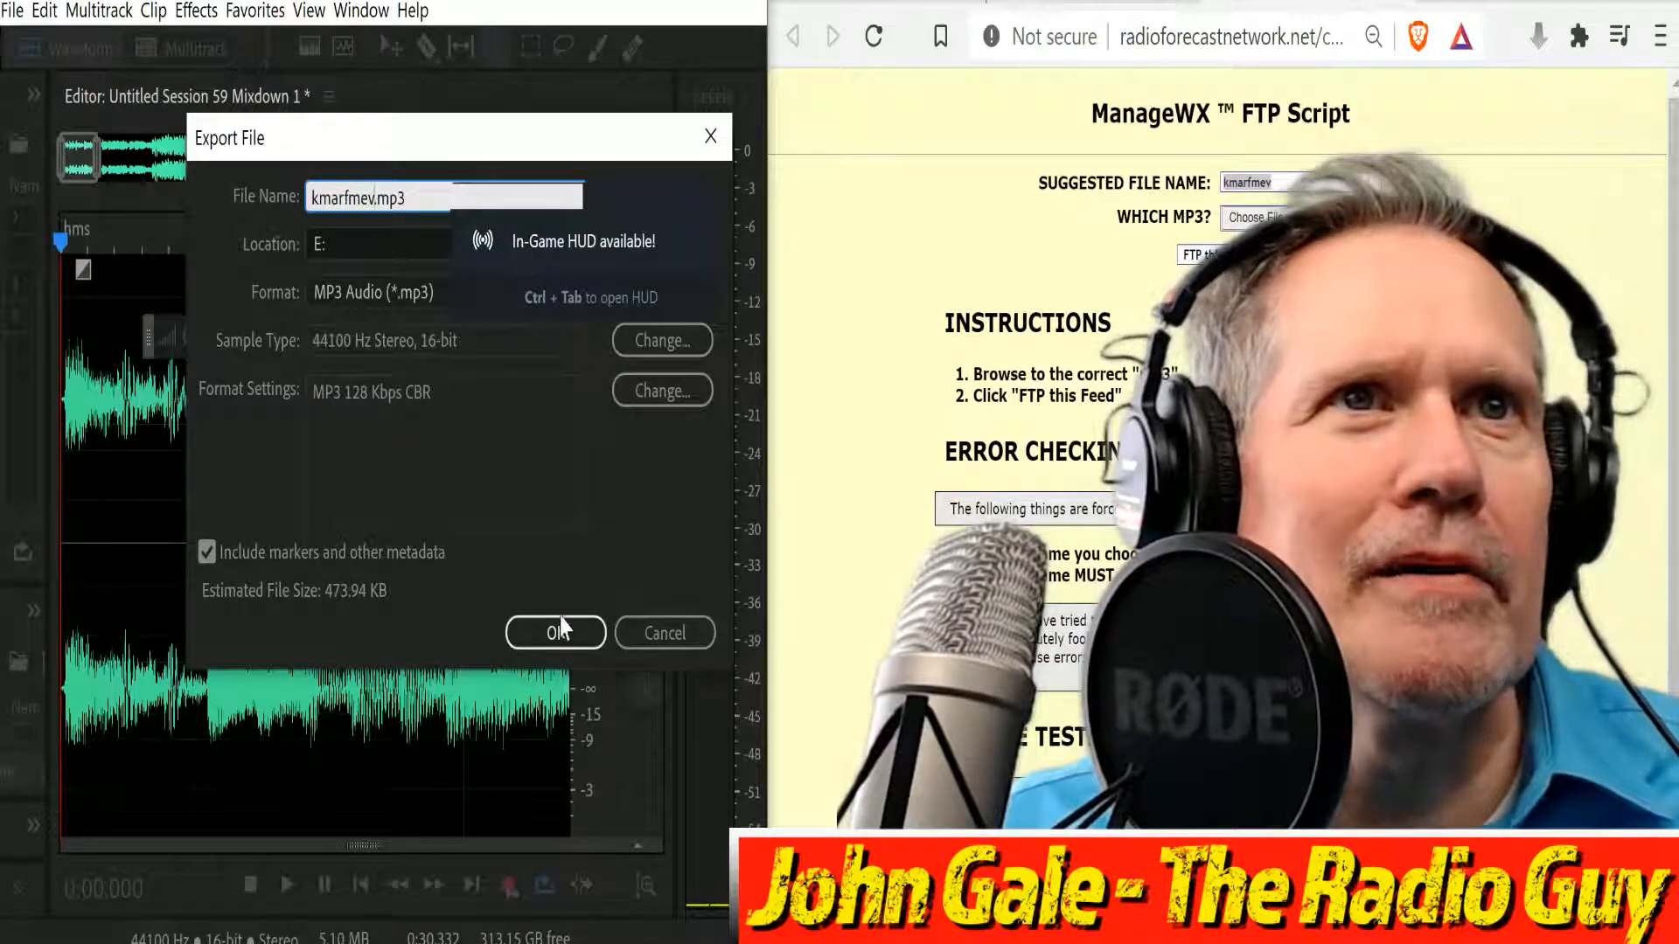
left_click(556, 638)
left_click(564, 471)
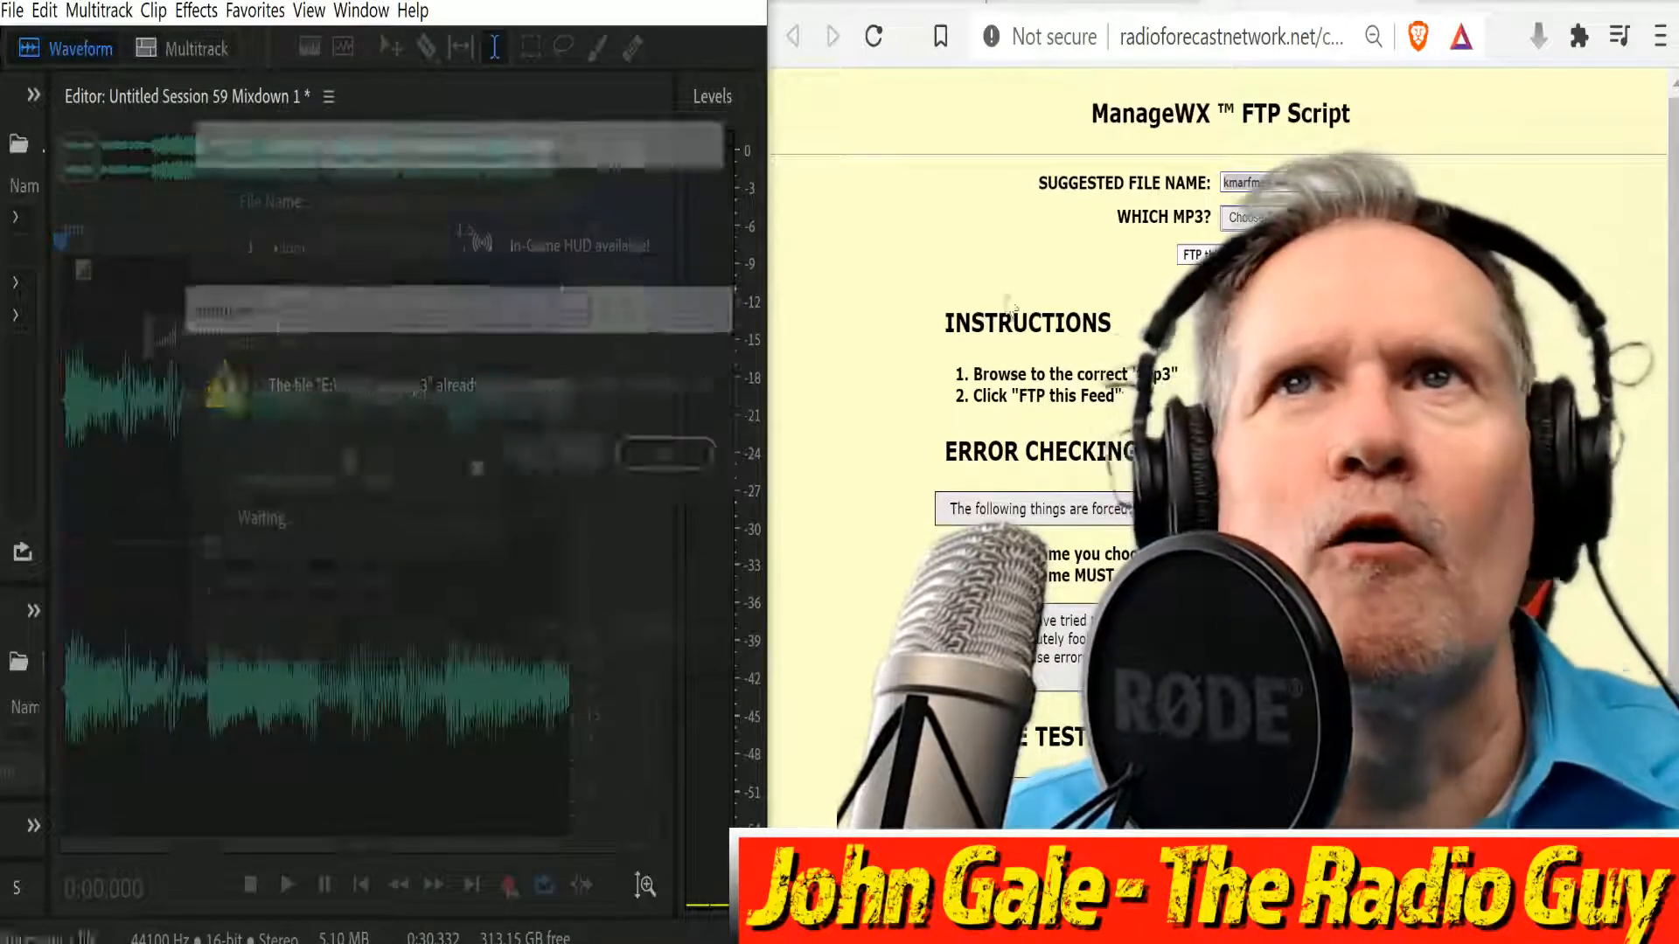
Choose kmarfmev.mp3 from E: in the FTP form, upload it as the KMAR evening feed and close the results window.
left_click(1266, 219)
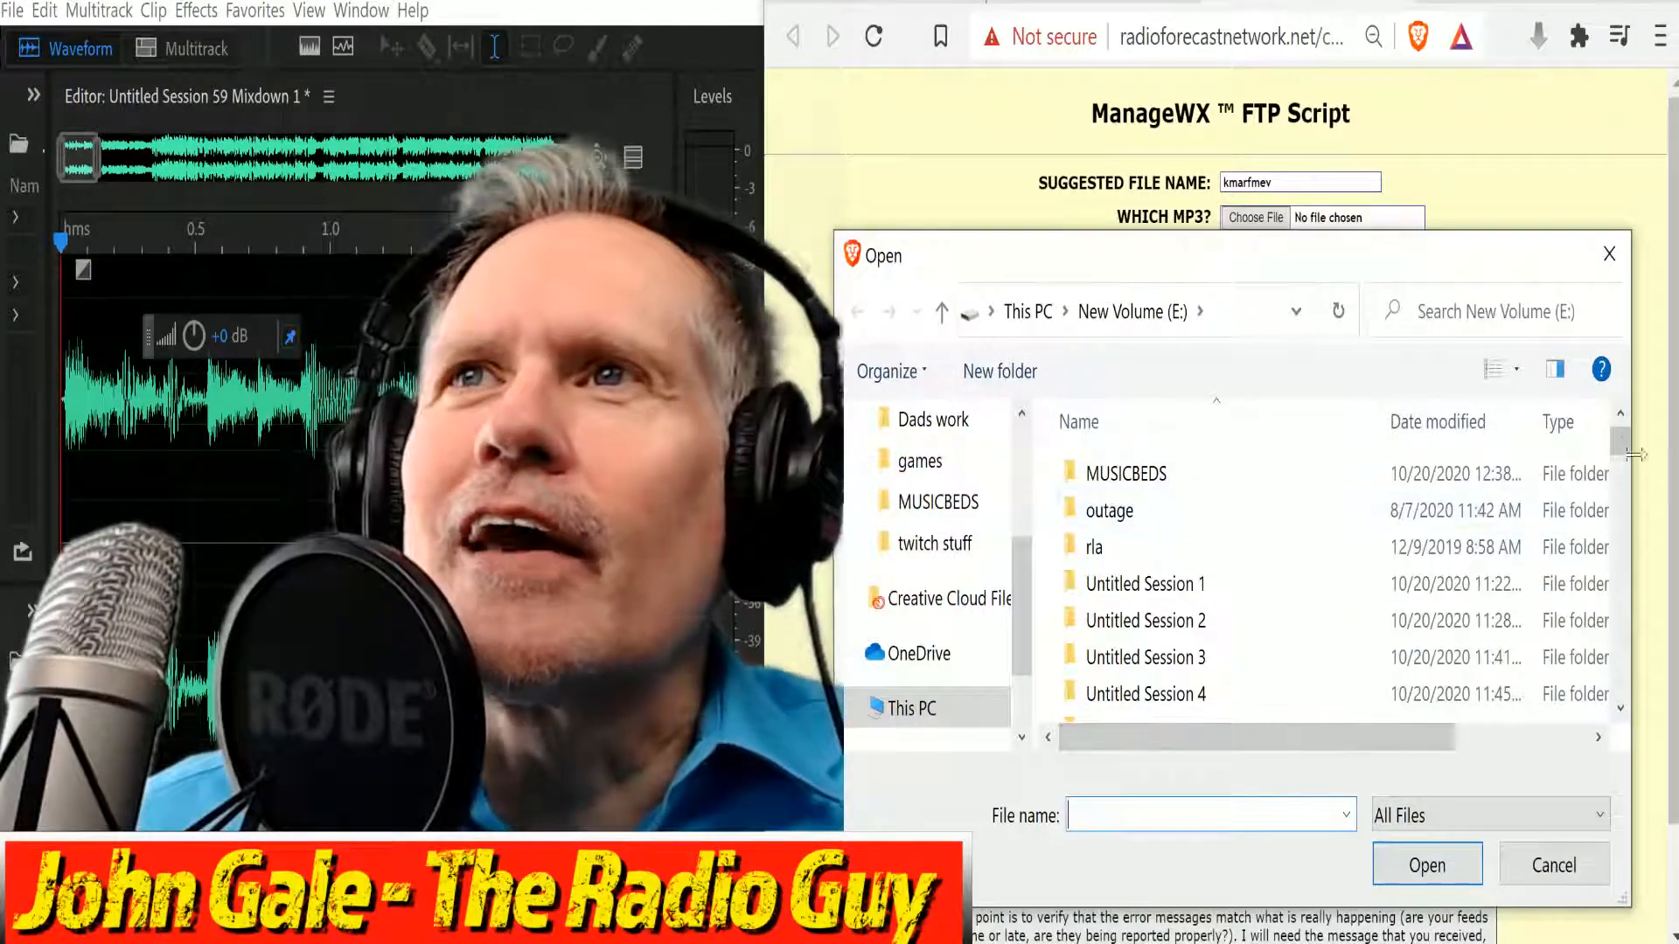
left_click_drag(1627, 450, 1606, 630)
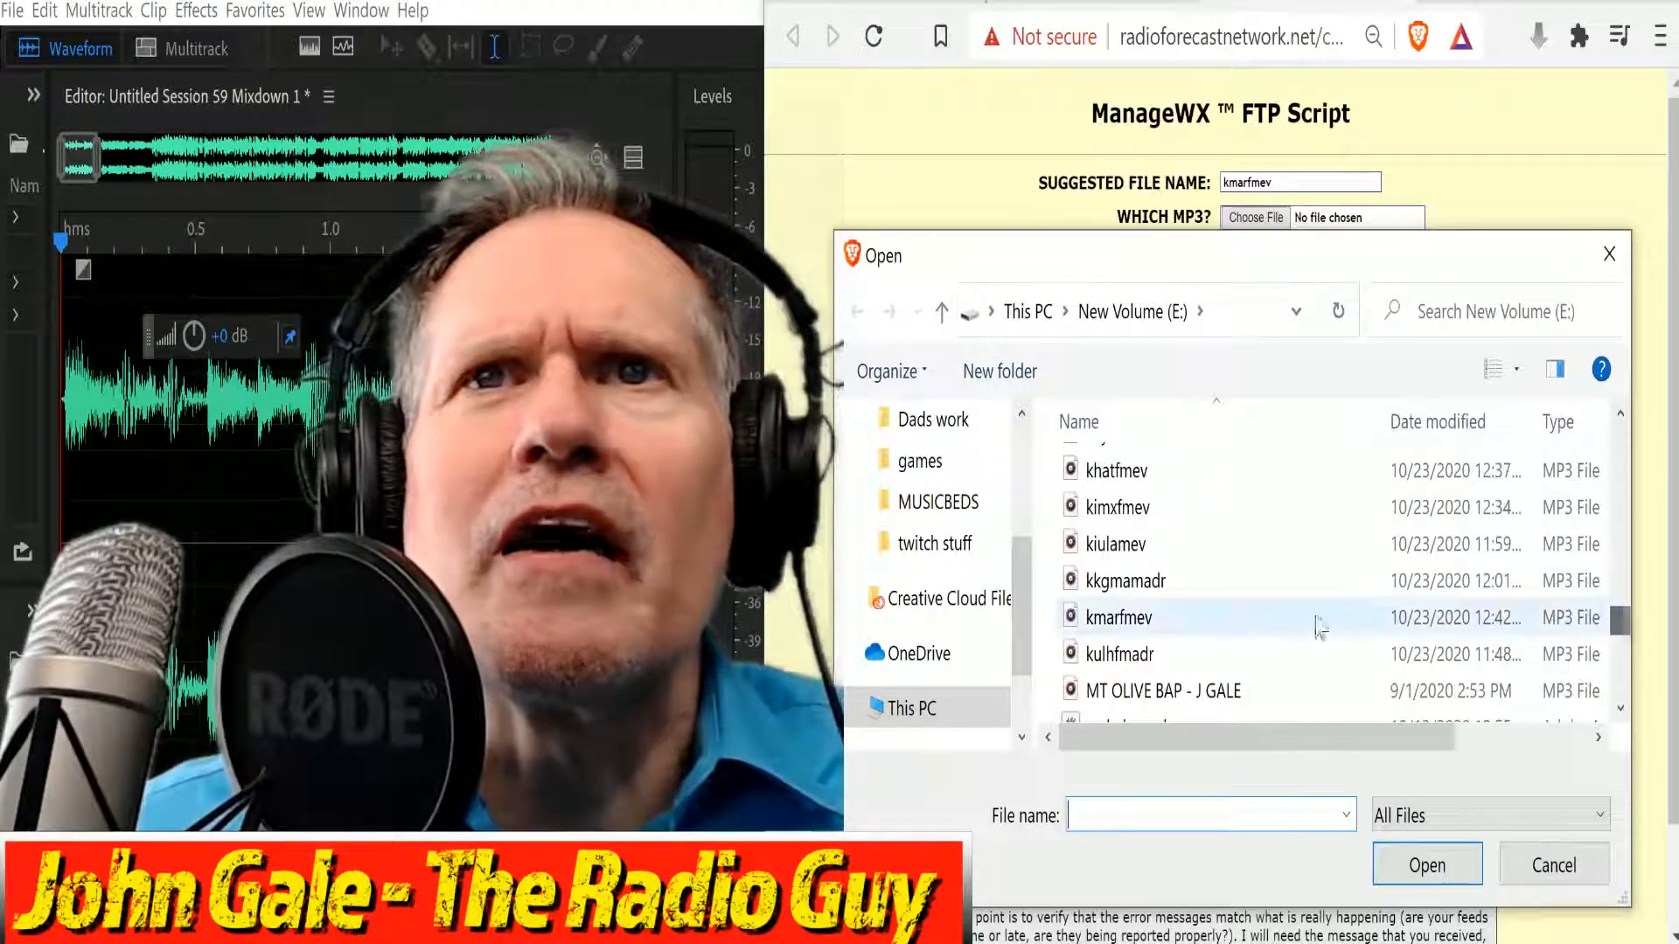
left_click(1311, 617)
left_click(1427, 864)
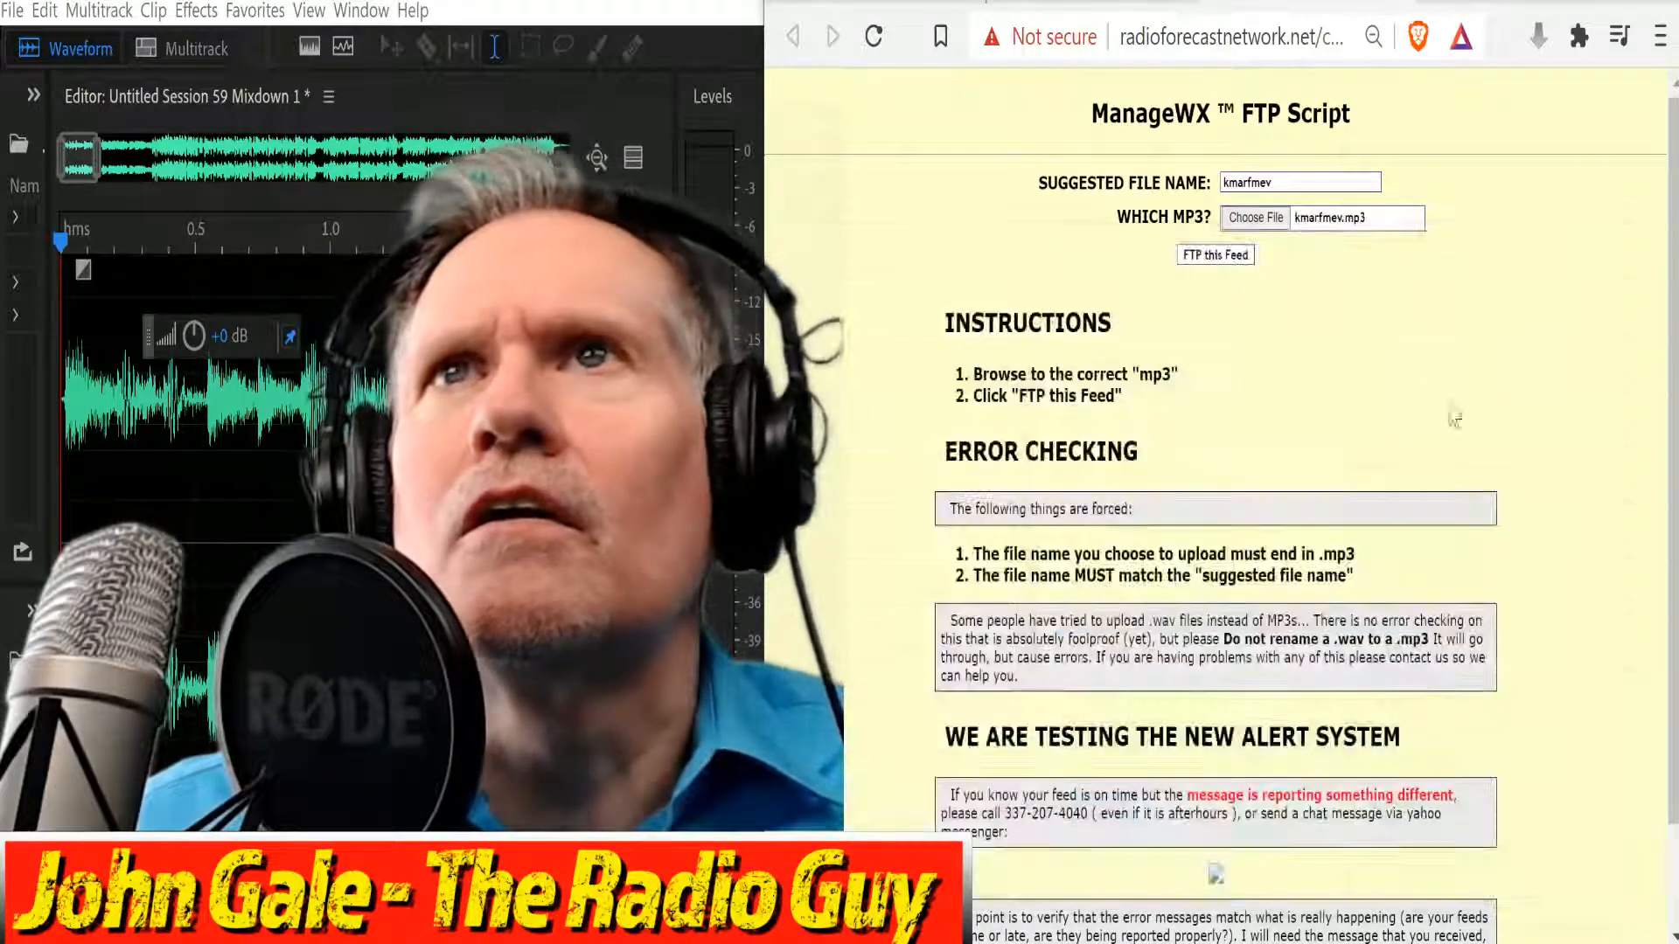
left_click(1217, 254)
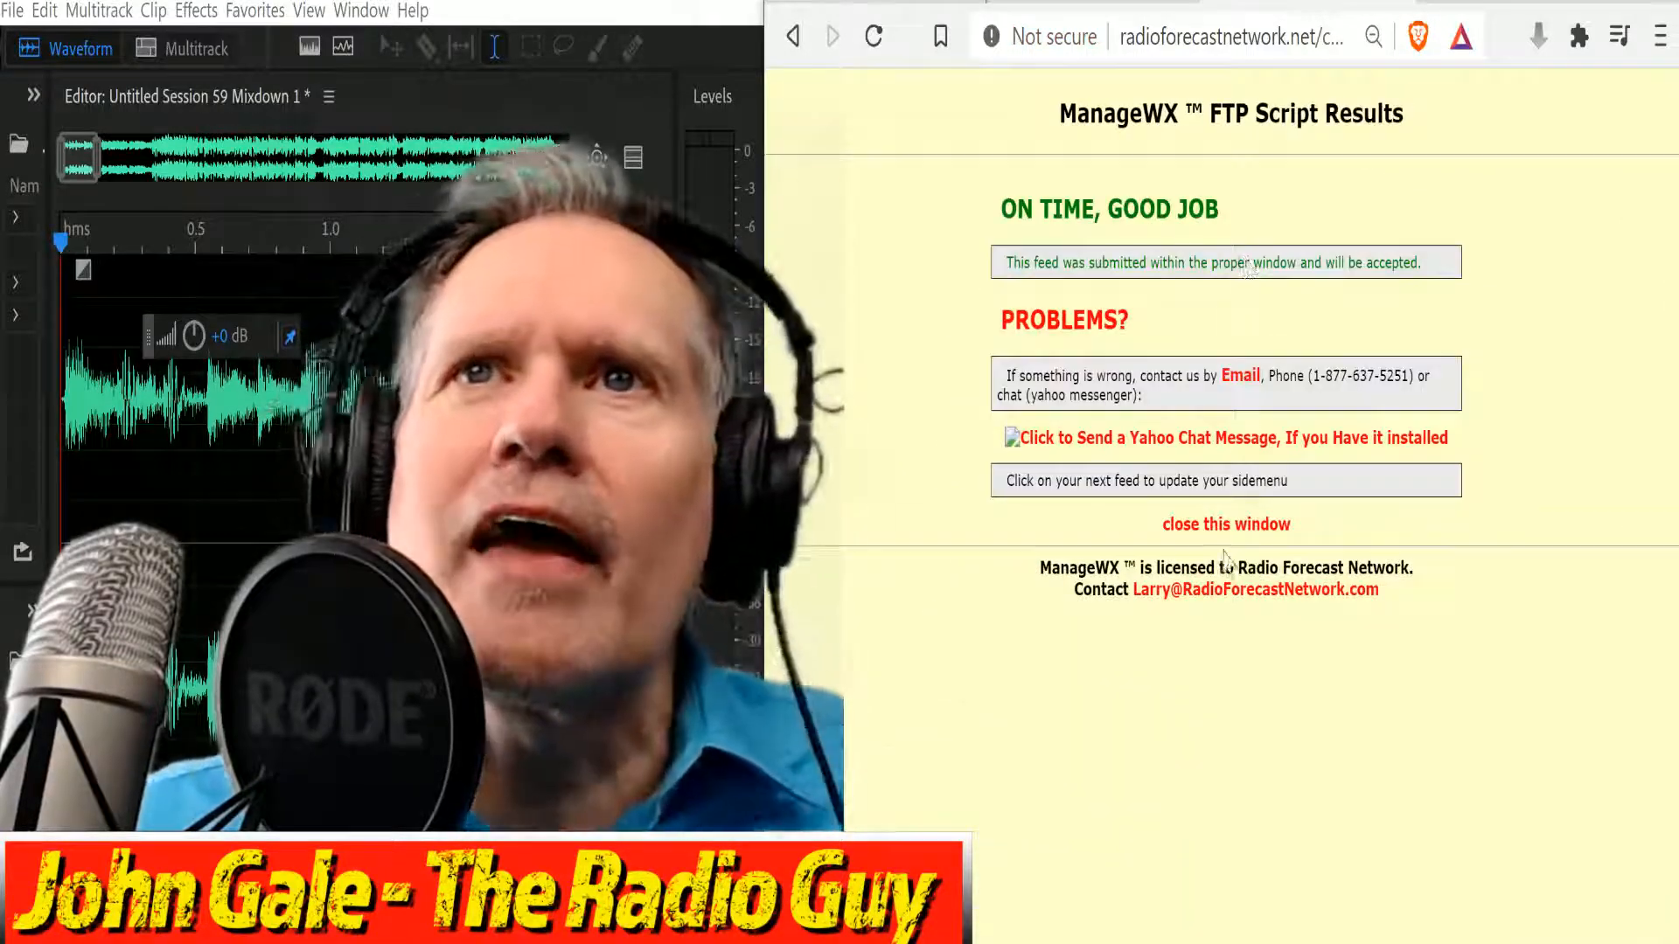
left_click(1237, 528)
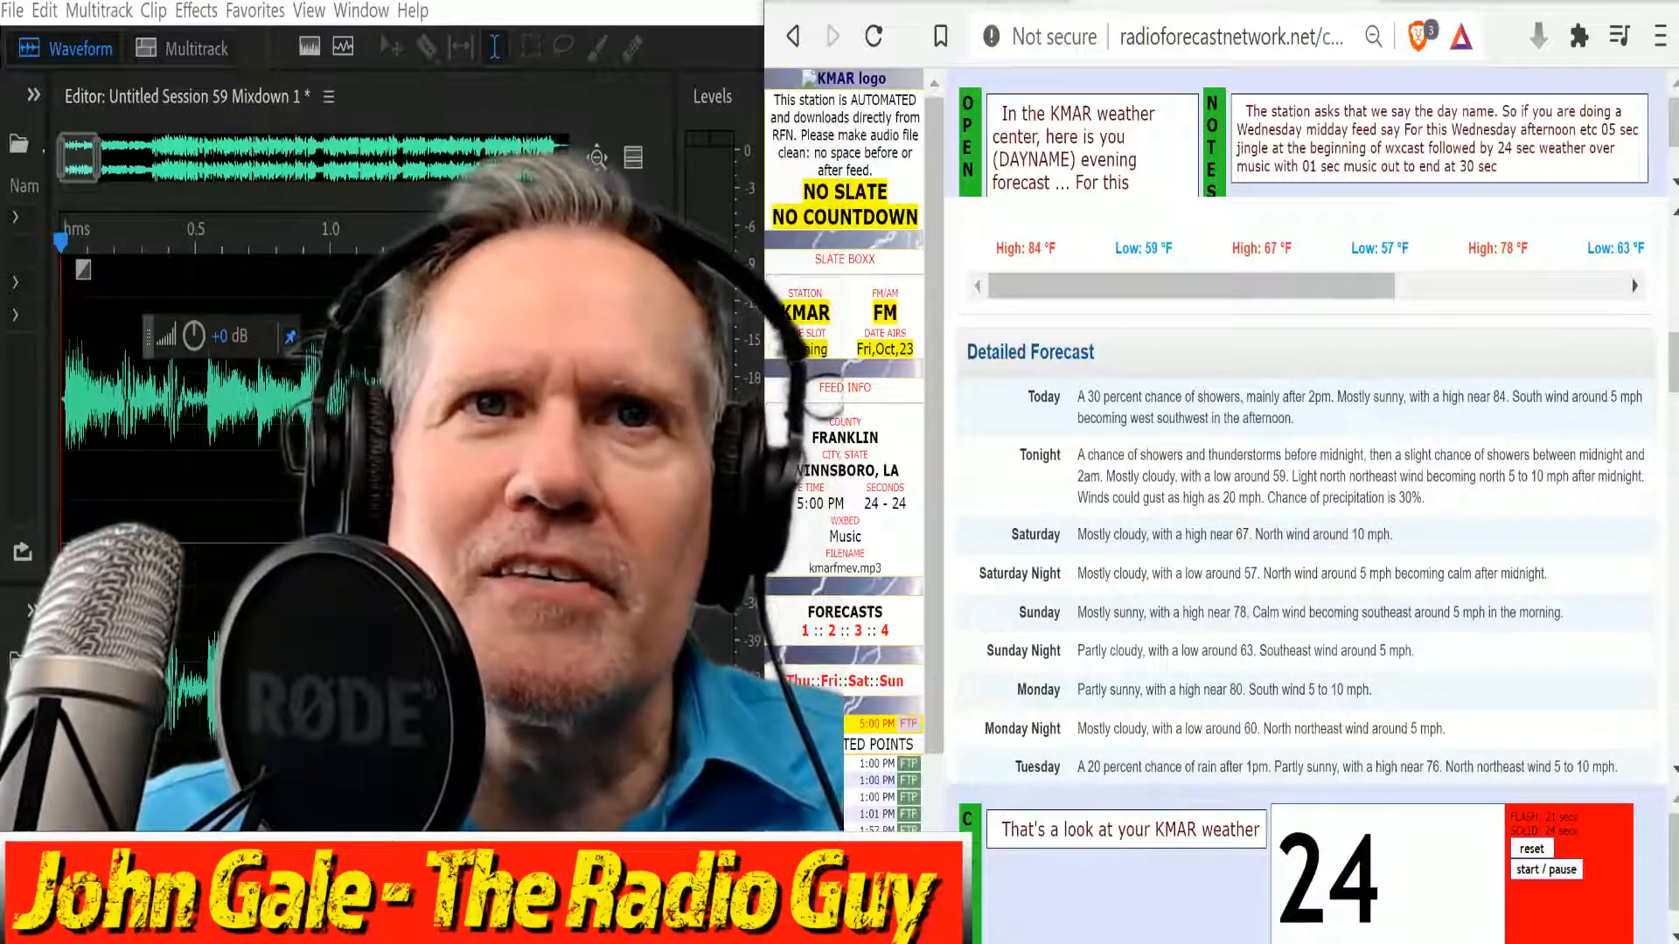
Open the WSEO FM afternoon feed for Friday, October 23.
left_click(986, 791)
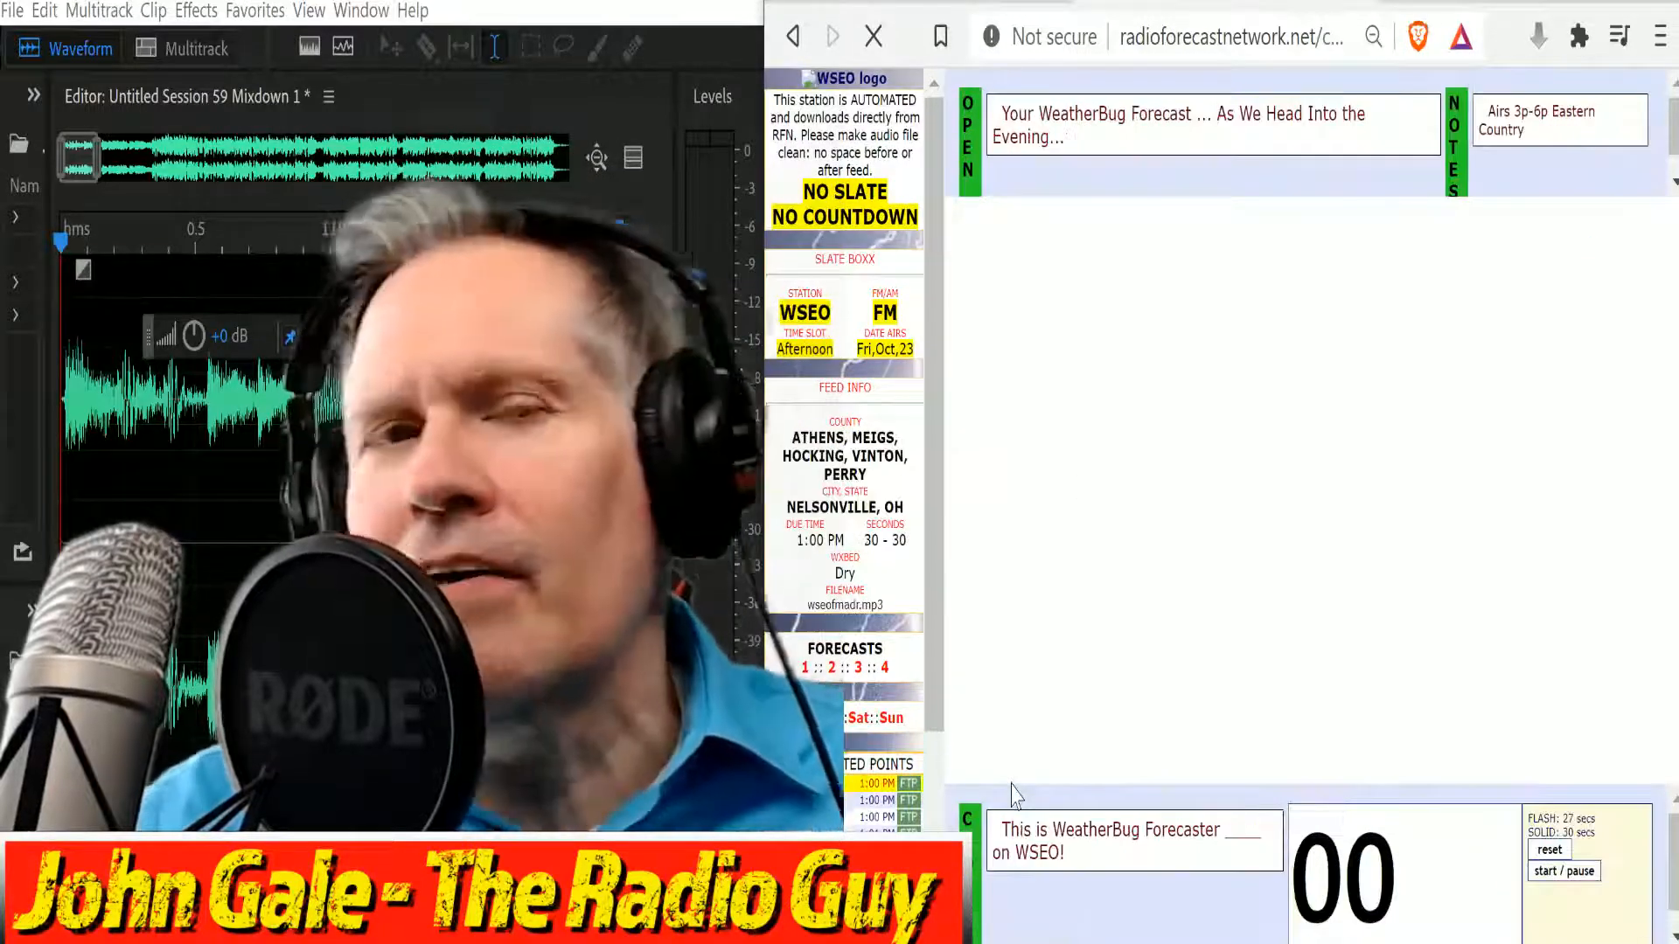